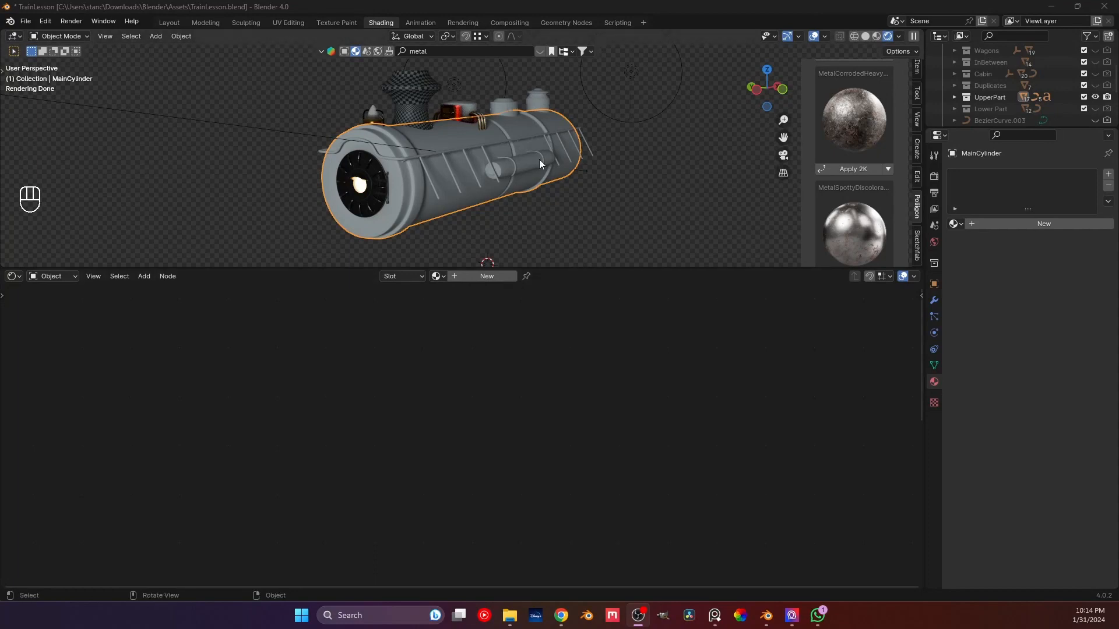
- Select the round lid at the boiler's front and bring its whole Lid material node tree into view
{"action": "middle_click_drag", "start_coordinate": [464, 152], "coordinate": [411, 149]}
{"action": "scroll", "coordinate": [452, 156], "scroll_direction": "up", "scroll_amount": 3}
{"action": "scroll", "coordinate": [437, 168], "scroll_direction": "down", "scroll_amount": 4}
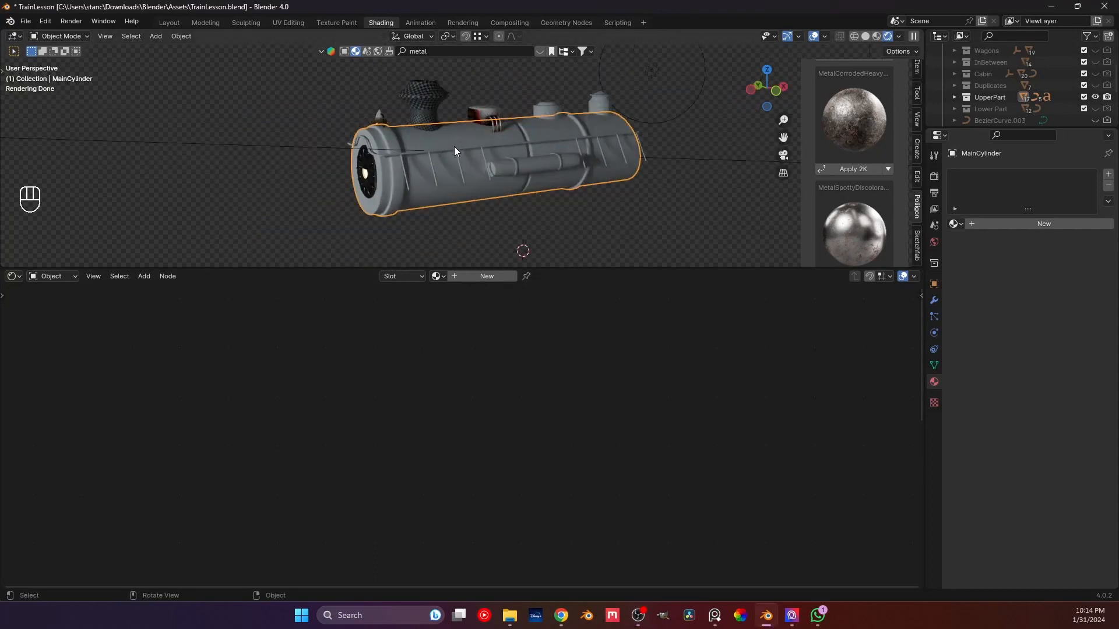
{"action": "middle_click_drag", "start_coordinate": [455, 151], "coordinate": [425, 179]}
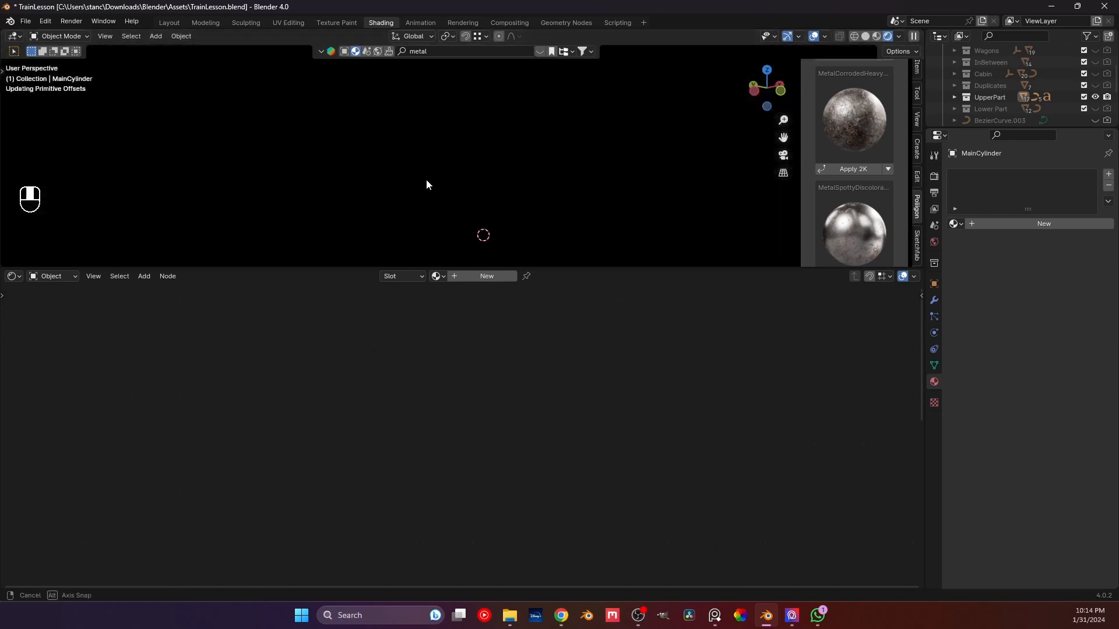
{"action": "scroll", "coordinate": [427, 218], "scroll_direction": "down", "scroll_amount": 1}
{"action": "middle_click_drag", "start_coordinate": [428, 223], "coordinate": [337, 159]}
{"action": "scroll", "coordinate": [380, 156], "scroll_direction": "down", "scroll_amount": 2}
{"action": "left_click", "coordinate": [310, 165]}
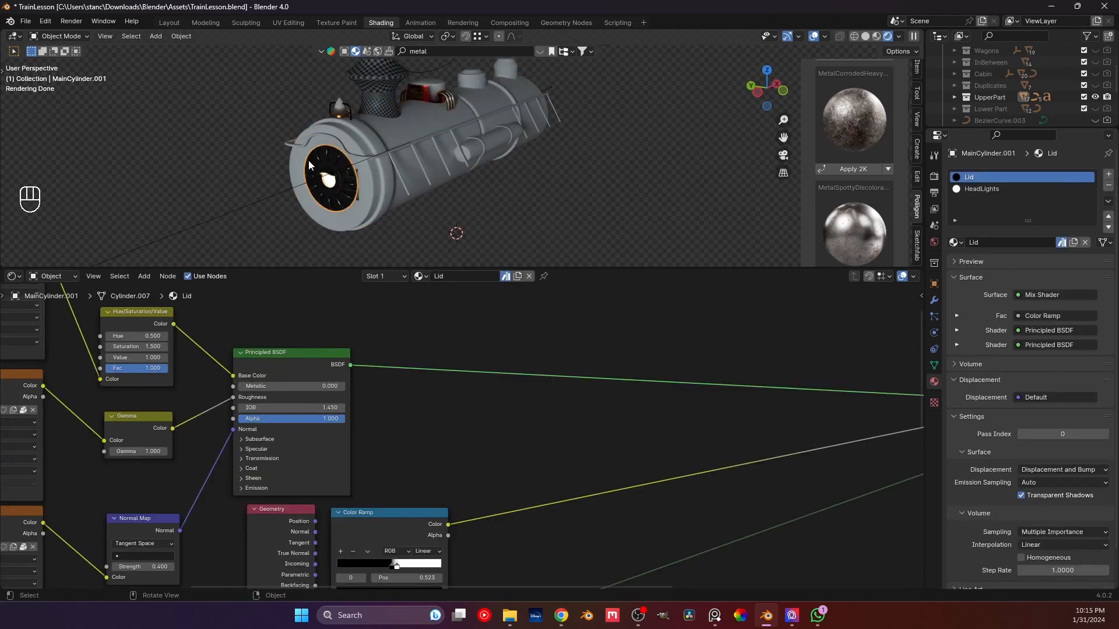
{"action": "scroll", "coordinate": [313, 364], "scroll_direction": "down", "scroll_amount": 5}
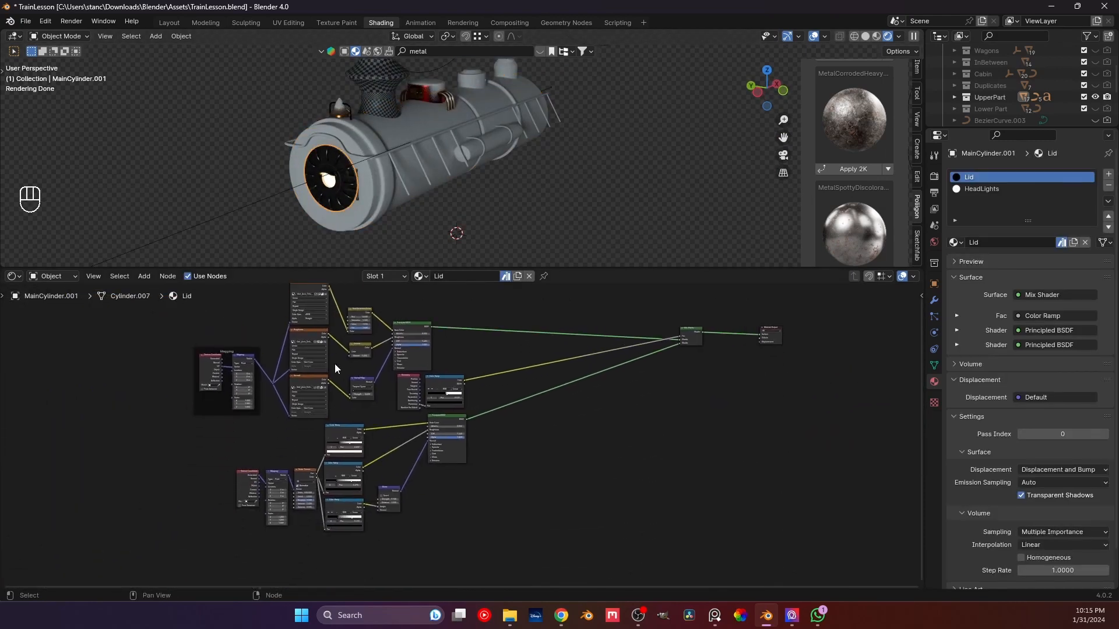
{"action": "middle_click_drag", "start_coordinate": [319, 256], "coordinate": [349, 252]}
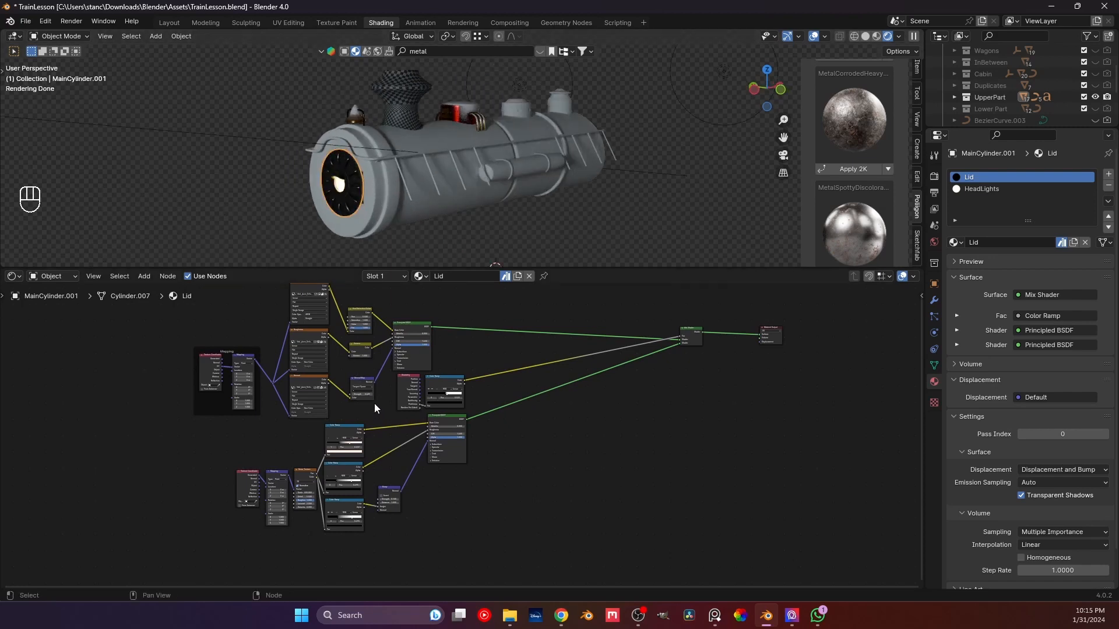
- Copy the Lid material's mapping, image texture, Hue/Saturation/Value, Gamma and Normal Map nodes together with the upper Principled BSDF
{"action": "left_click_drag", "start_coordinate": [374, 403], "coordinate": [193, 317]}
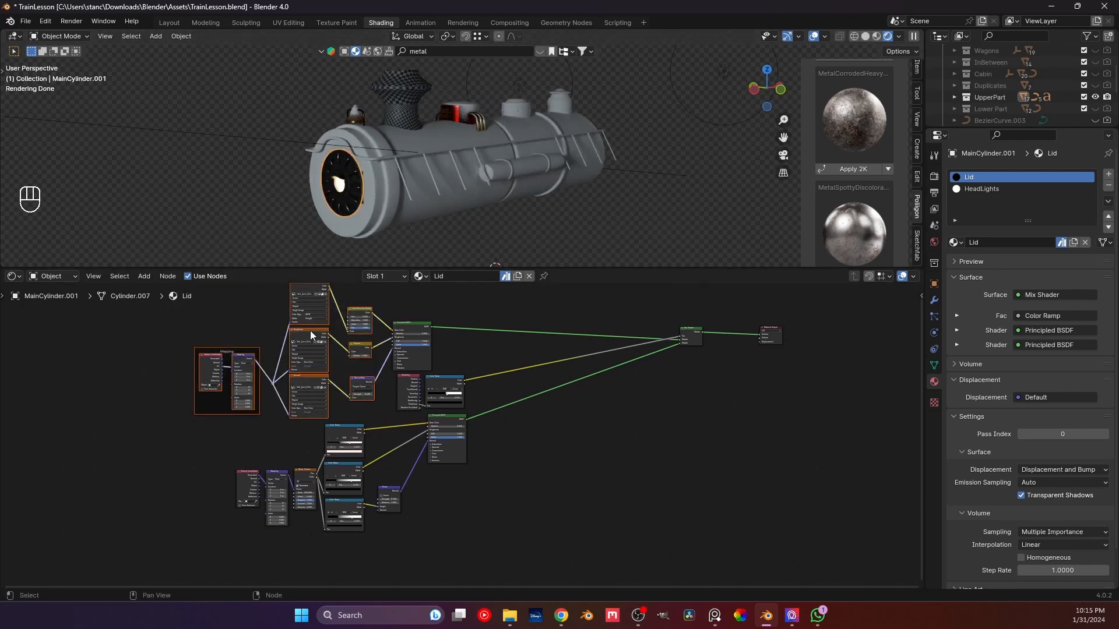
{"action": "left_click", "coordinate": [418, 361], "text": "shift"}
{"action": "scroll", "coordinate": [396, 368], "scroll_direction": "up", "scroll_amount": 5}
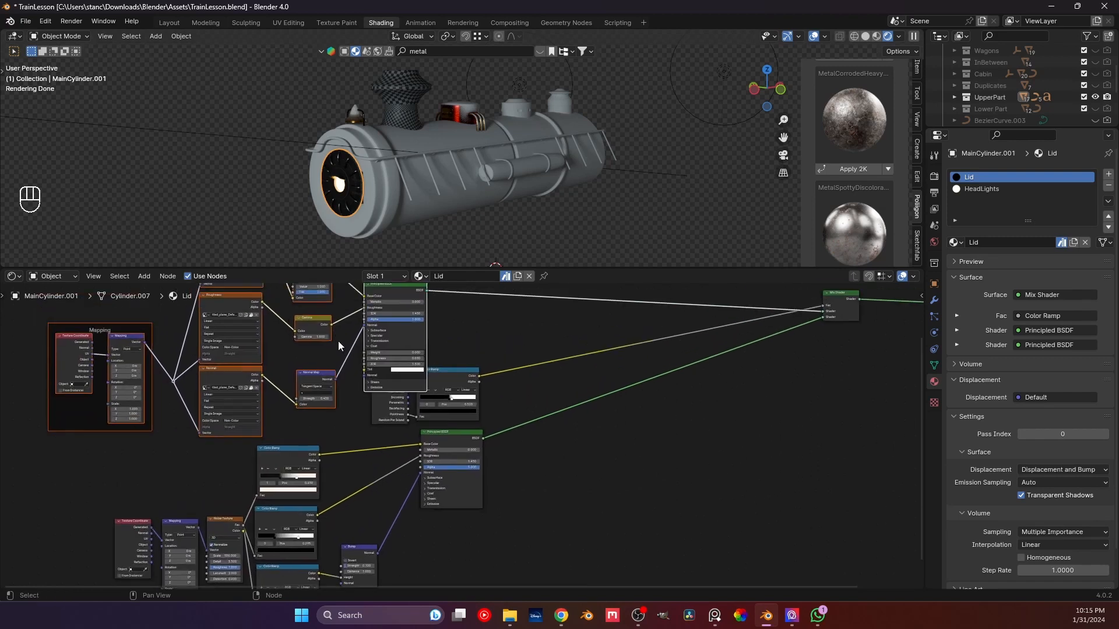
{"action": "left_click", "coordinate": [320, 303]}
{"action": "scroll", "coordinate": [324, 301], "scroll_direction": "down", "scroll_amount": 5}
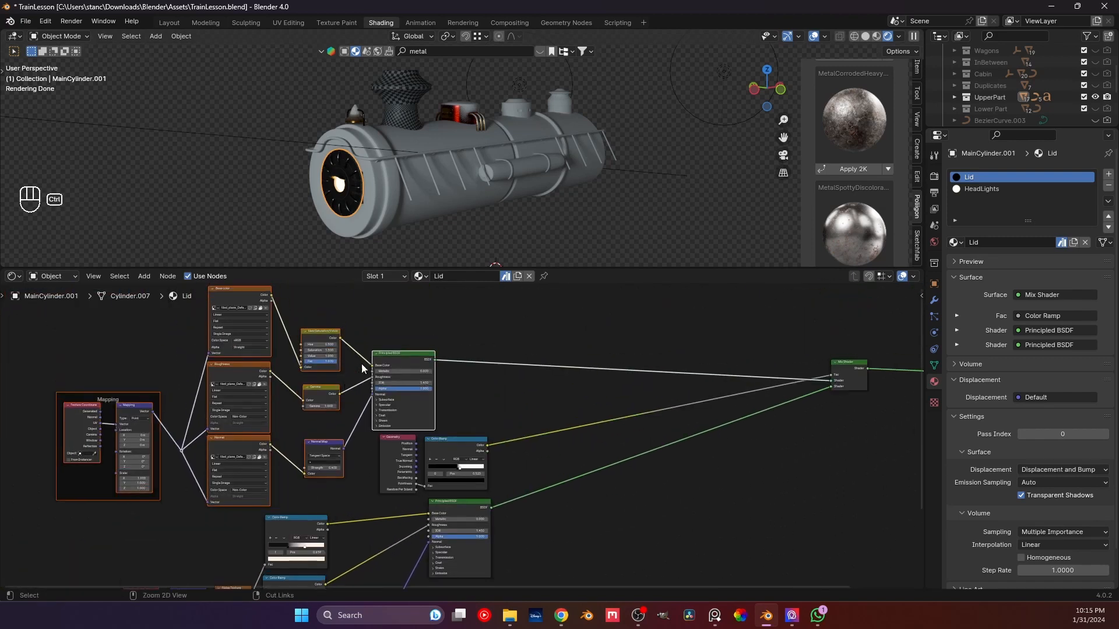
{"action": "key", "text": "ctrl+c"}
{"action": "scroll", "coordinate": [449, 325], "scroll_direction": "down", "scroll_amount": 1}
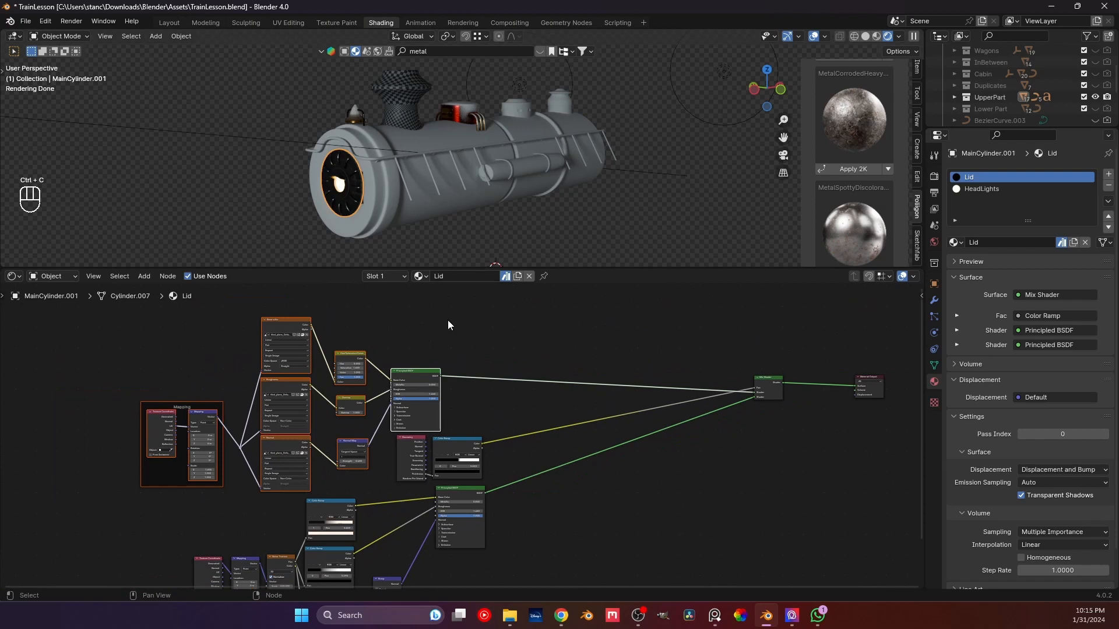
{"action": "left_click", "coordinate": [475, 299]}
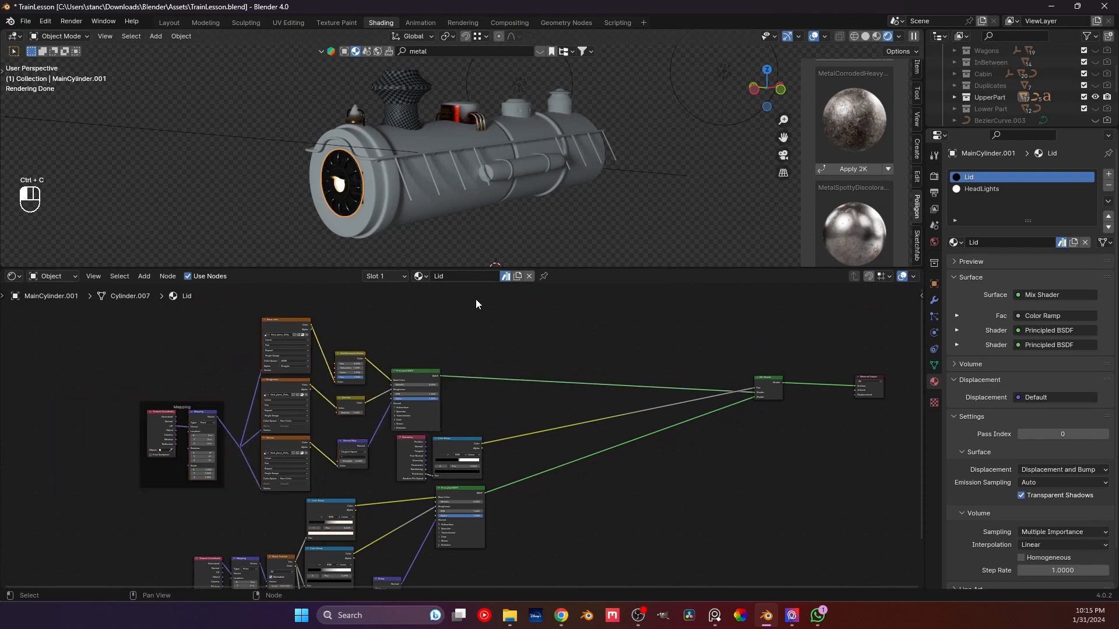
- Create a new material on the main boiler cylinder and name it "MAin cylinder"
{"action": "left_click", "coordinate": [410, 147]}
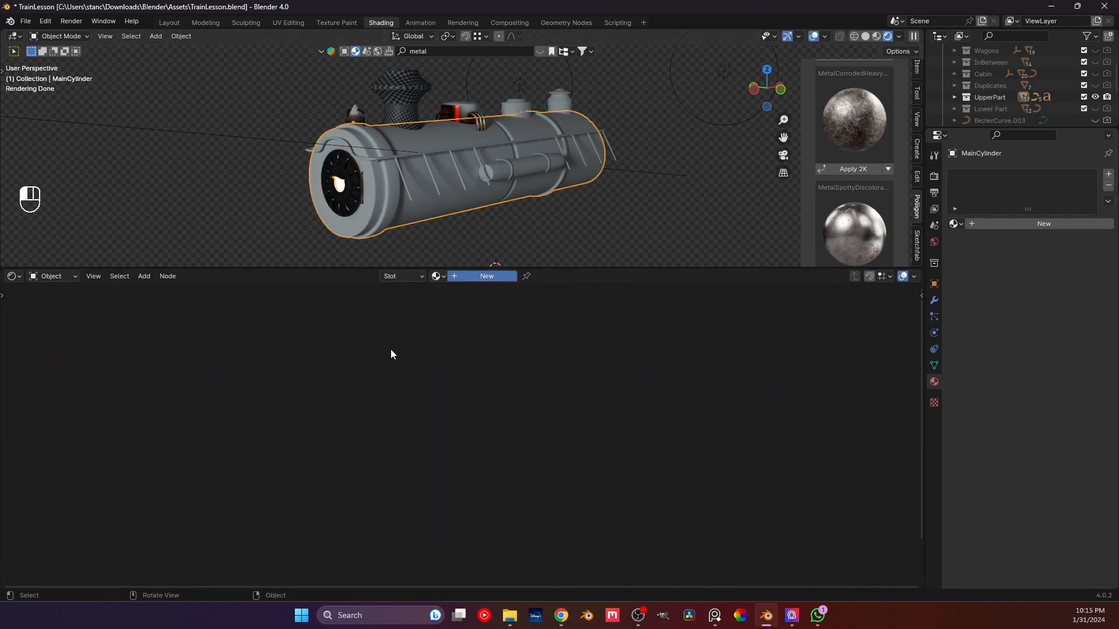
{"action": "left_click", "coordinate": [464, 277]}
{"action": "left_click", "coordinate": [464, 279]}
{"action": "type", "text": "MA"}
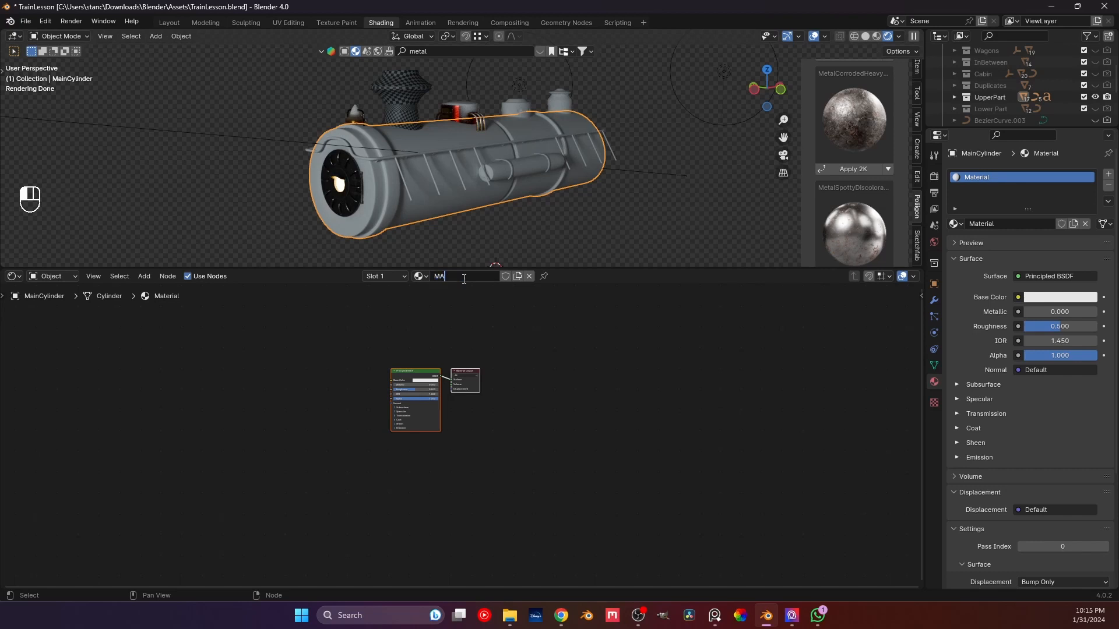
{"action": "type", "text": "in cylinder"}
{"action": "key", "text": "Return"}
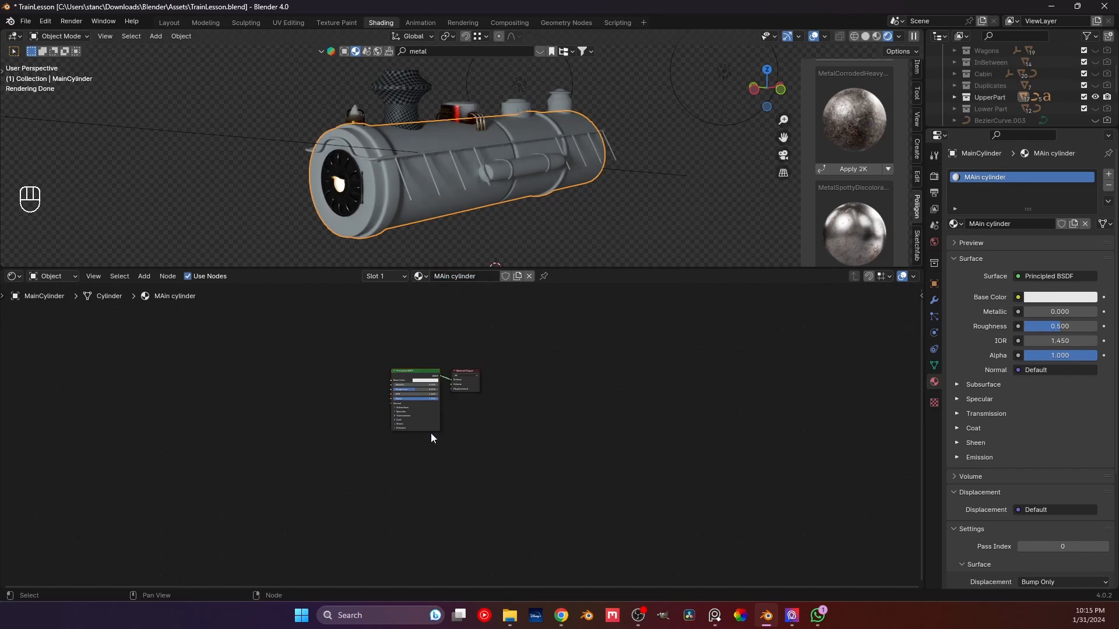
- Replace the default Principled BSDF with the copied Lid nodes and place them beside the Material Output
{"action": "left_click", "coordinate": [425, 418]}
{"action": "left_click_drag", "start_coordinate": [426, 491], "coordinate": [354, 378]}
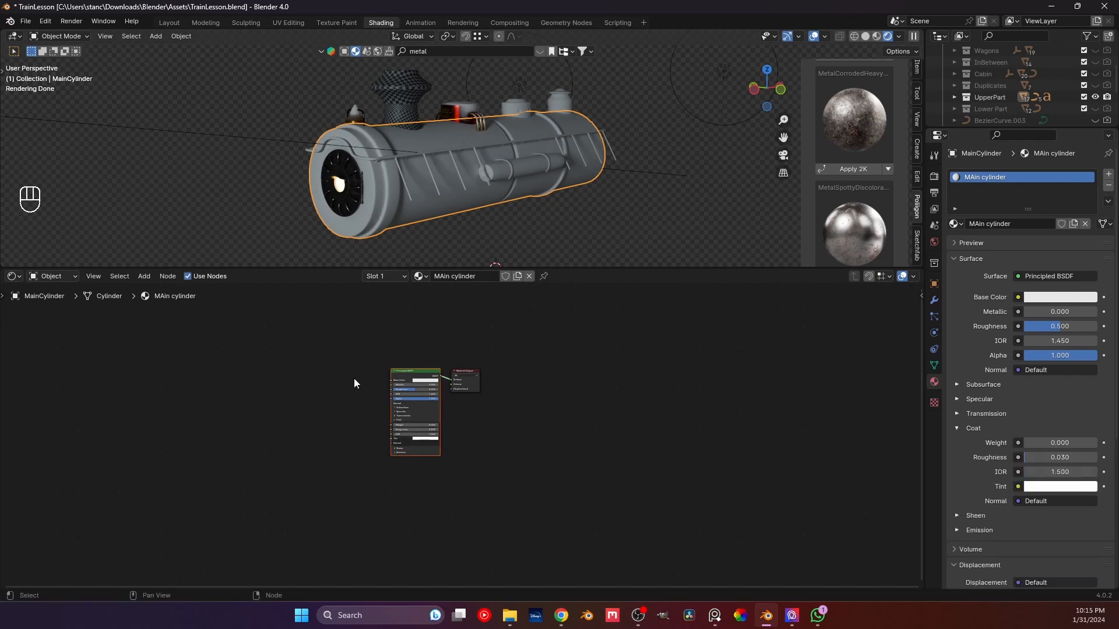
{"action": "key", "text": "Delete"}
{"action": "key", "text": "ctrl+v"}
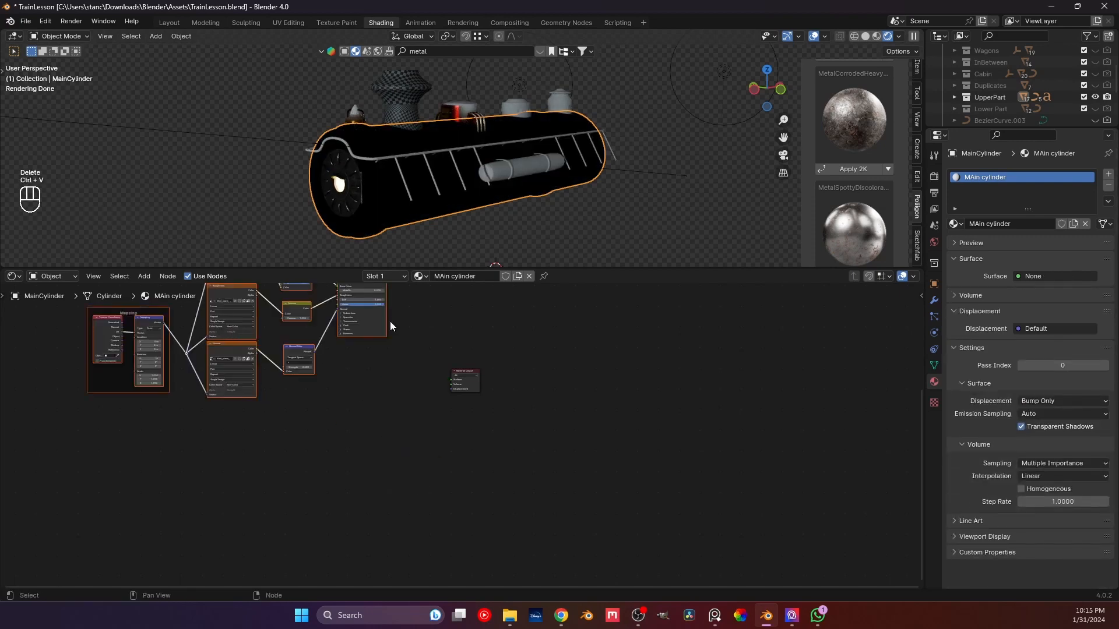
{"action": "middle_click_drag", "start_coordinate": [390, 321], "coordinate": [393, 334]}
{"action": "left_click_drag", "start_coordinate": [371, 421], "coordinate": [60, 287]}
{"action": "key", "text": "g"}
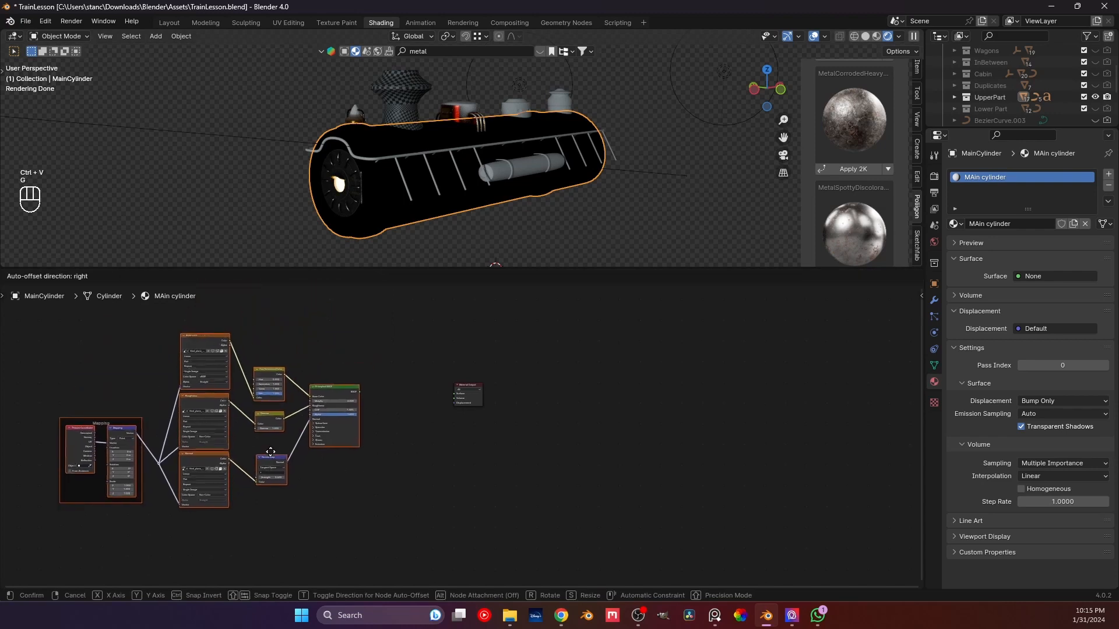
{"action": "left_click", "coordinate": [272, 450]}
- Connect the pasted Principled BSDF to the Surface input of the Material Output
{"action": "left_click_drag", "start_coordinate": [466, 385], "coordinate": [457, 381]}
{"action": "scroll", "coordinate": [378, 373], "scroll_direction": "up", "scroll_amount": 4}
{"action": "left_click_drag", "start_coordinate": [323, 378], "coordinate": [519, 397]}
{"action": "mouse_move", "coordinate": [350, 219]}
{"action": "middle_mouse_down"}
{"action": "mouse_move", "coordinate": [338, 208]}
{"action": "mouse_move", "coordinate": [406, 208]}
{"action": "mouse_move", "coordinate": [346, 201]}
{"action": "mouse_move", "coordinate": [344, 166]}
{"action": "mouse_move", "coordinate": [342, 204]}
{"action": "mouse_move", "coordinate": [355, 204]}
{"action": "middle_mouse_up"}
{"action": "mouse_move", "coordinate": [506, 226]}
{"action": "middle_mouse_down"}
{"action": "mouse_move", "coordinate": [443, 223]}
{"action": "mouse_move", "coordinate": [513, 227]}
{"action": "middle_mouse_up"}
{"action": "scroll", "coordinate": [443, 326], "scroll_direction": "down", "scroll_amount": 2}
{"action": "middle_click_drag", "start_coordinate": [385, 406], "coordinate": [436, 371]}
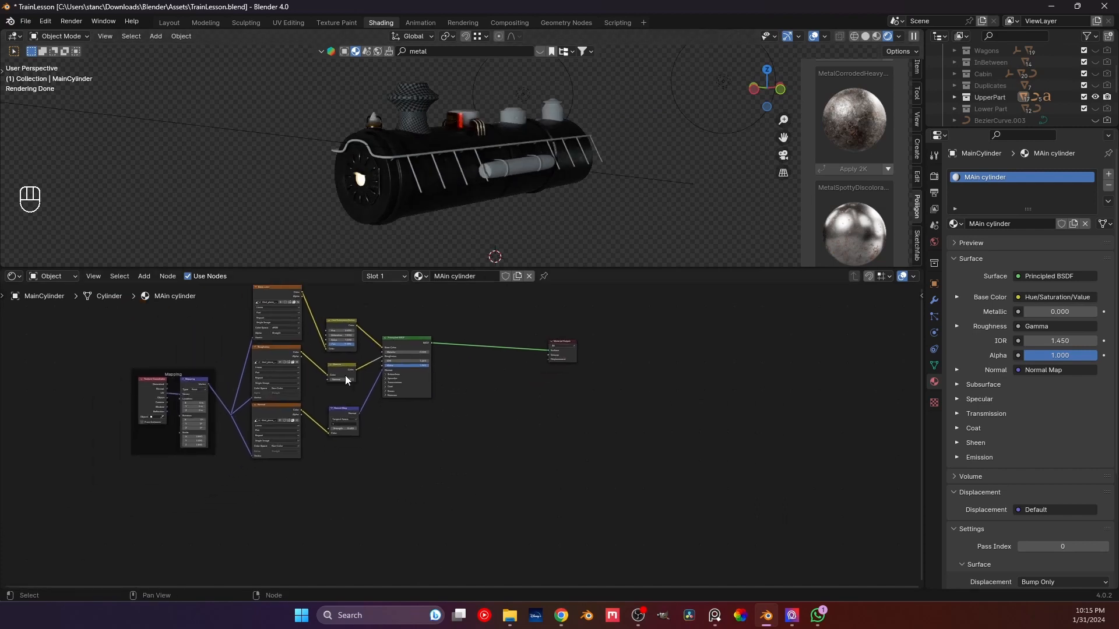
- Try Saturation values of 2.0 and 0.5 on the Hue/Saturation/Value node, and restore it to 1.5
{"action": "scroll", "coordinate": [289, 364], "scroll_direction": "up", "scroll_amount": 4}
{"action": "middle_click_drag", "start_coordinate": [257, 342], "coordinate": [392, 393]}
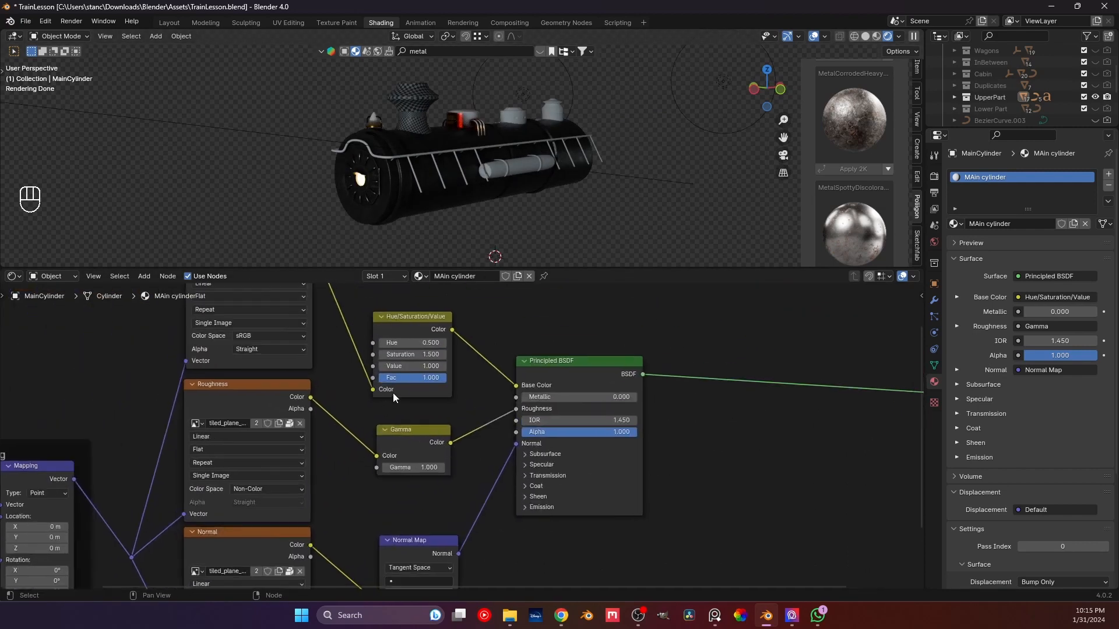
{"action": "scroll", "coordinate": [394, 408], "scroll_direction": "up", "scroll_amount": 4}
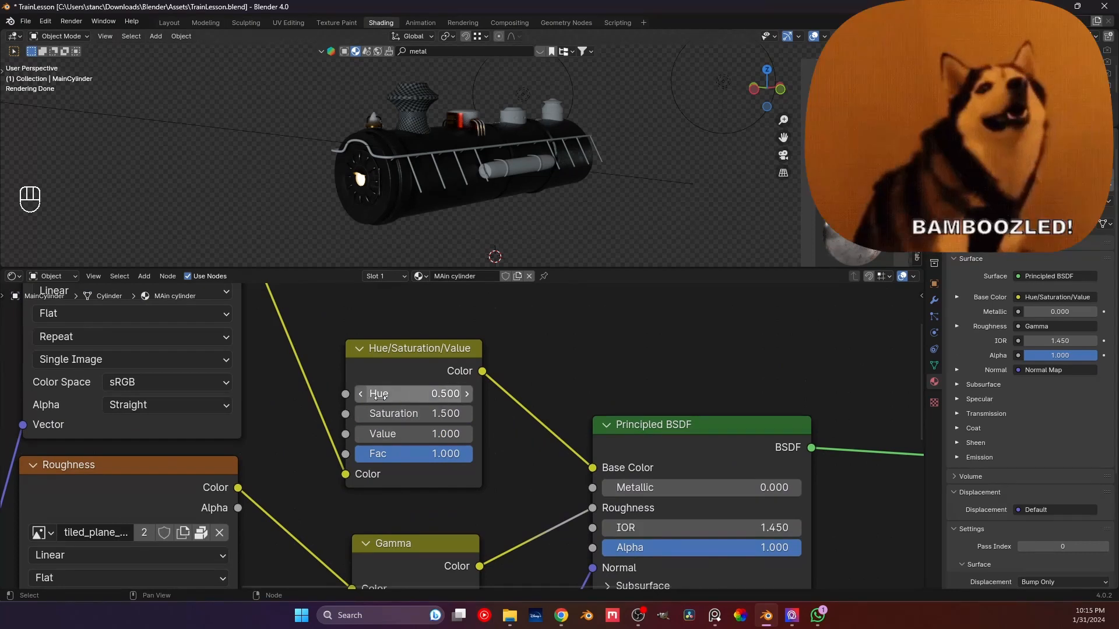
{"action": "left_click_drag", "start_coordinate": [422, 414], "coordinate": [203, 413]}
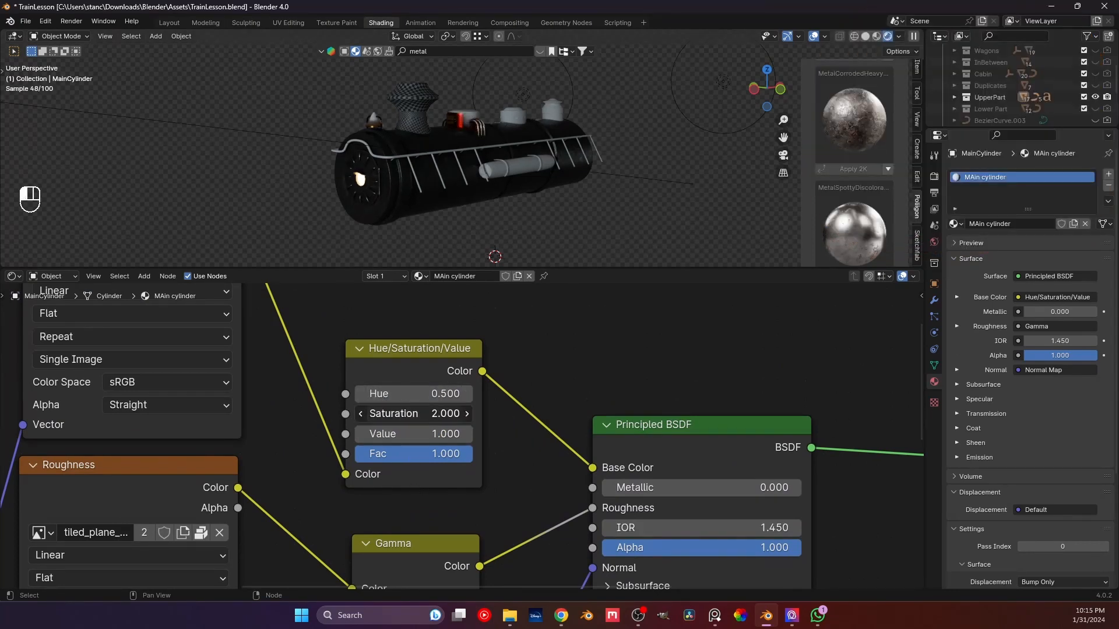
{"action": "left_click", "coordinate": [431, 415]}
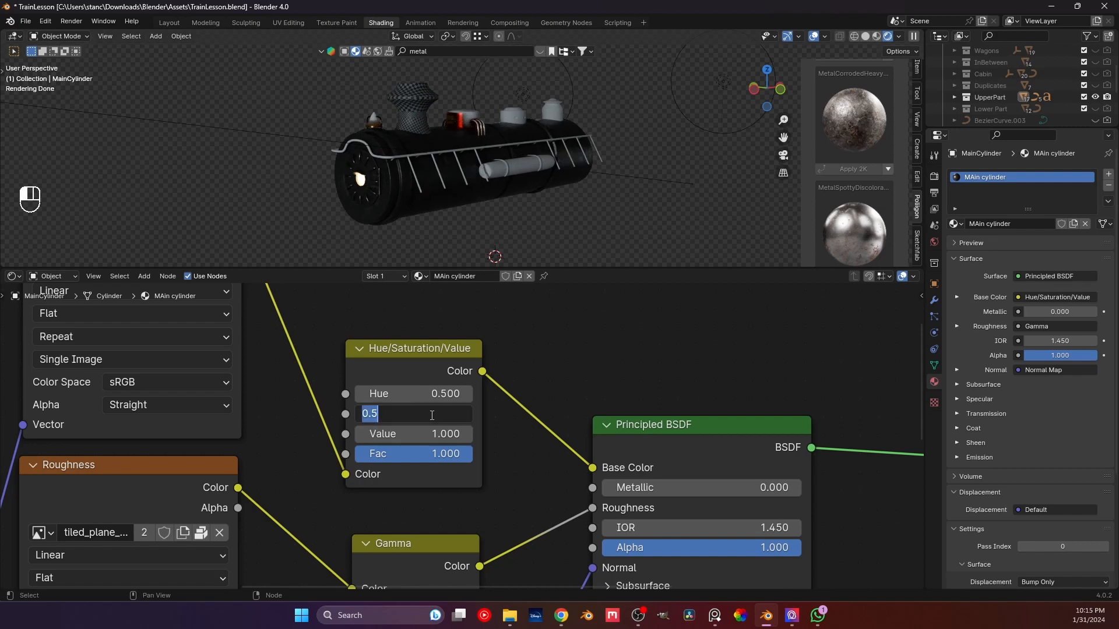
{"action": "type", "text": "1.5"}
{"action": "key", "text": "Return"}
- Examine the boiler's rendered surface and the settings of the Gamma and Normal Map nodes
{"action": "scroll", "coordinate": [381, 256], "scroll_direction": "up", "scroll_amount": 3}
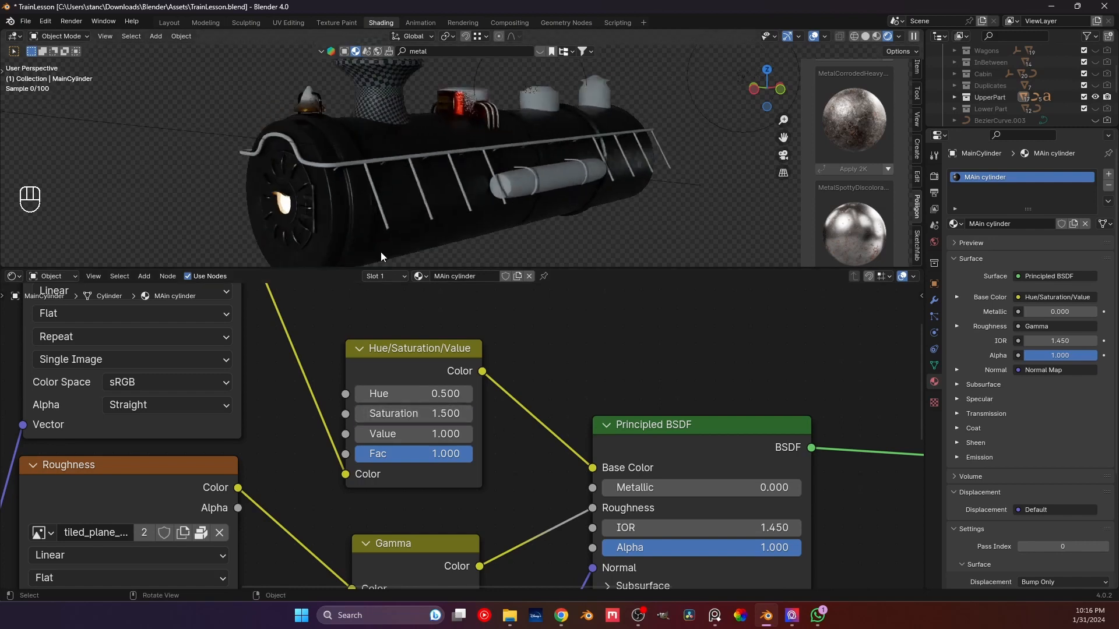
{"action": "scroll", "coordinate": [381, 256], "scroll_direction": "down", "scroll_amount": 3}
{"action": "middle_click_drag", "start_coordinate": [453, 488], "coordinate": [429, 418]}
{"action": "left_click_drag", "start_coordinate": [404, 388], "coordinate": [431, 391]}
{"action": "scroll", "coordinate": [425, 463], "scroll_direction": "down", "scroll_amount": 2}
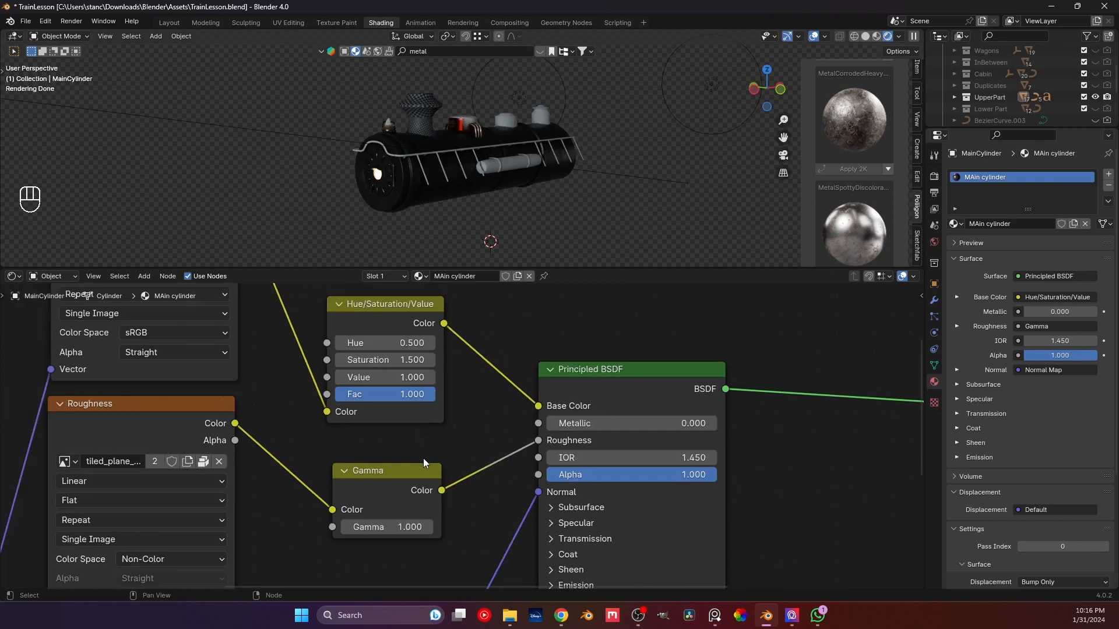
{"action": "middle_click_drag", "start_coordinate": [399, 513], "coordinate": [342, 402]}
{"action": "scroll", "coordinate": [343, 442], "scroll_direction": "down", "scroll_amount": 2}
{"action": "middle_click_drag", "start_coordinate": [361, 475], "coordinate": [299, 348]}
{"action": "scroll", "coordinate": [297, 351], "scroll_direction": "down", "scroll_amount": 4}
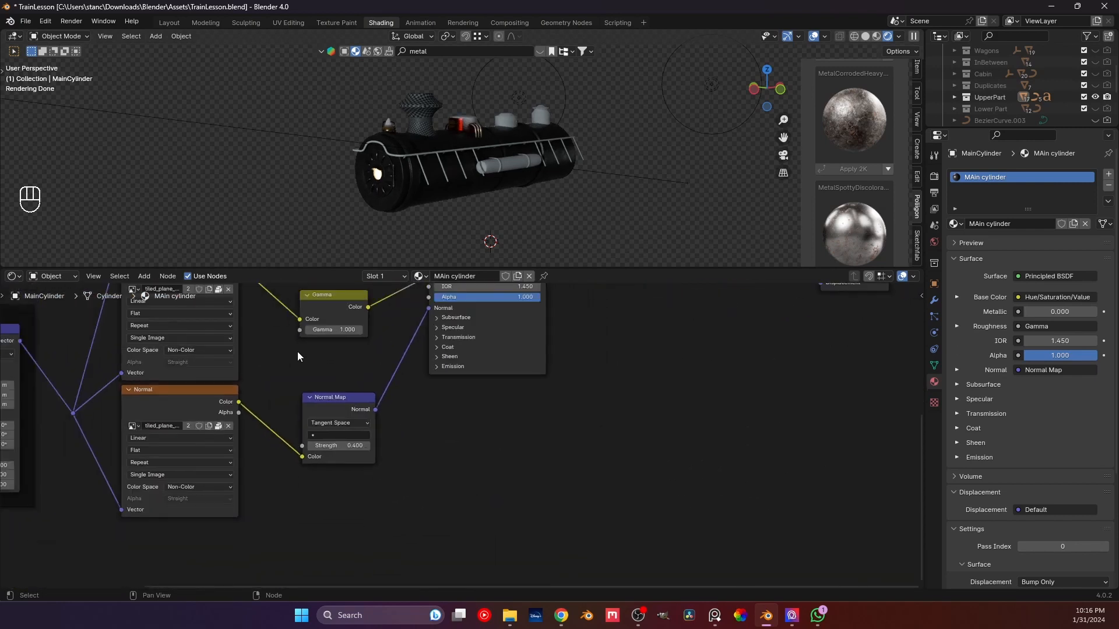
- Move the Material Output farther from the Principled BSDF and add a Gradient Texture node between them
{"action": "middle_click_drag", "start_coordinate": [503, 344], "coordinate": [334, 396]}
{"action": "middle_click_drag", "start_coordinate": [490, 366], "coordinate": [465, 376]}
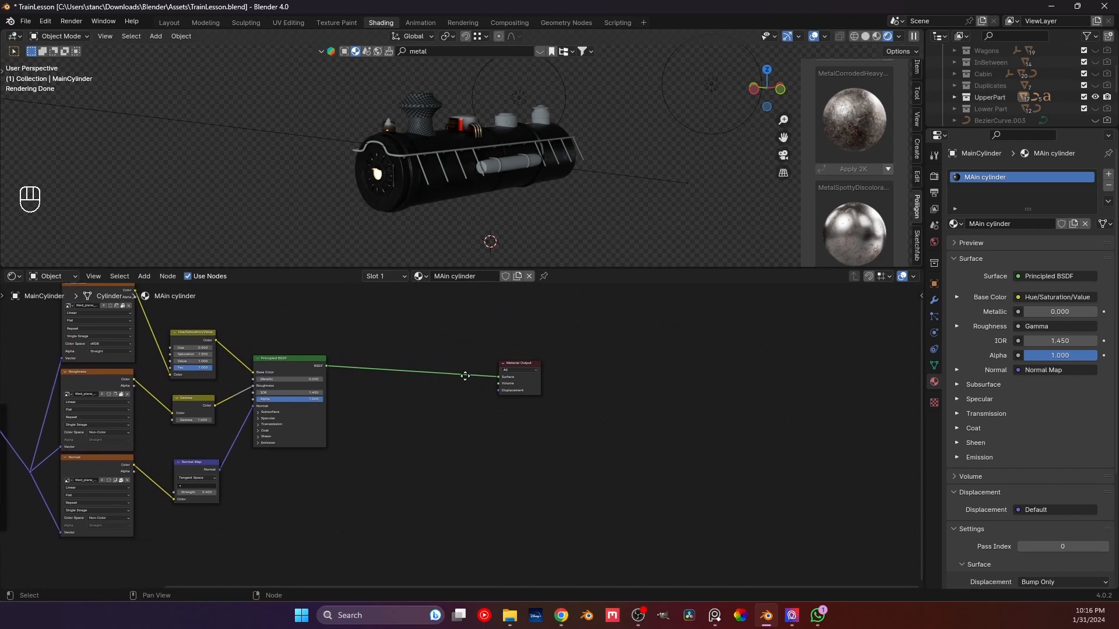
{"action": "left_click_drag", "start_coordinate": [535, 389], "coordinate": [697, 376]}
{"action": "key", "text": "shift+a"}
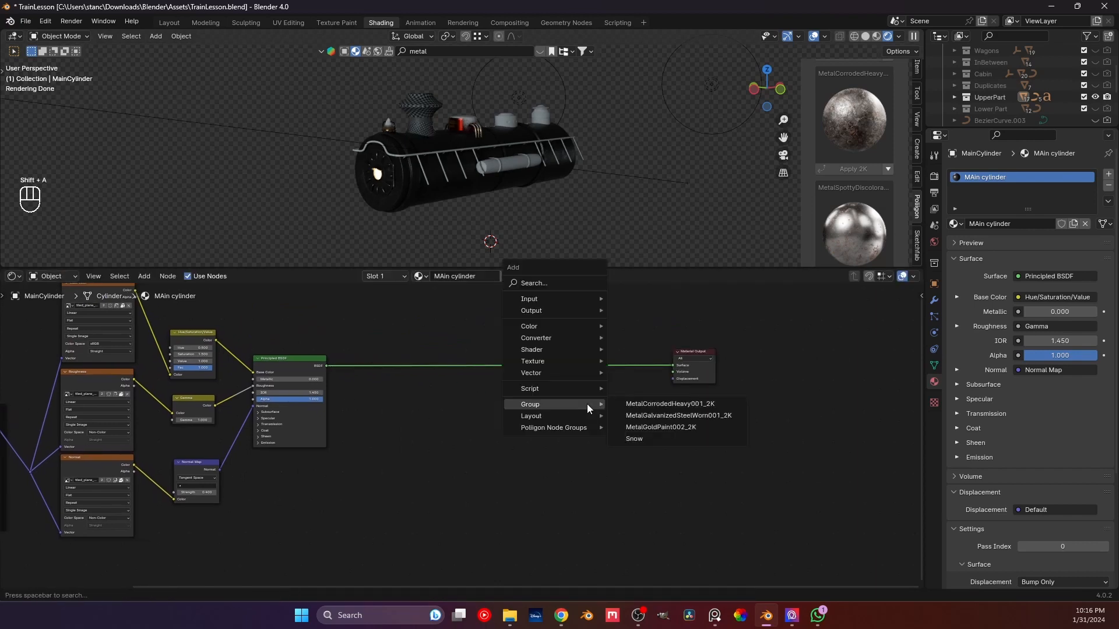
{"action": "left_click", "coordinate": [542, 283]}
{"action": "type", "text": "gradien"}
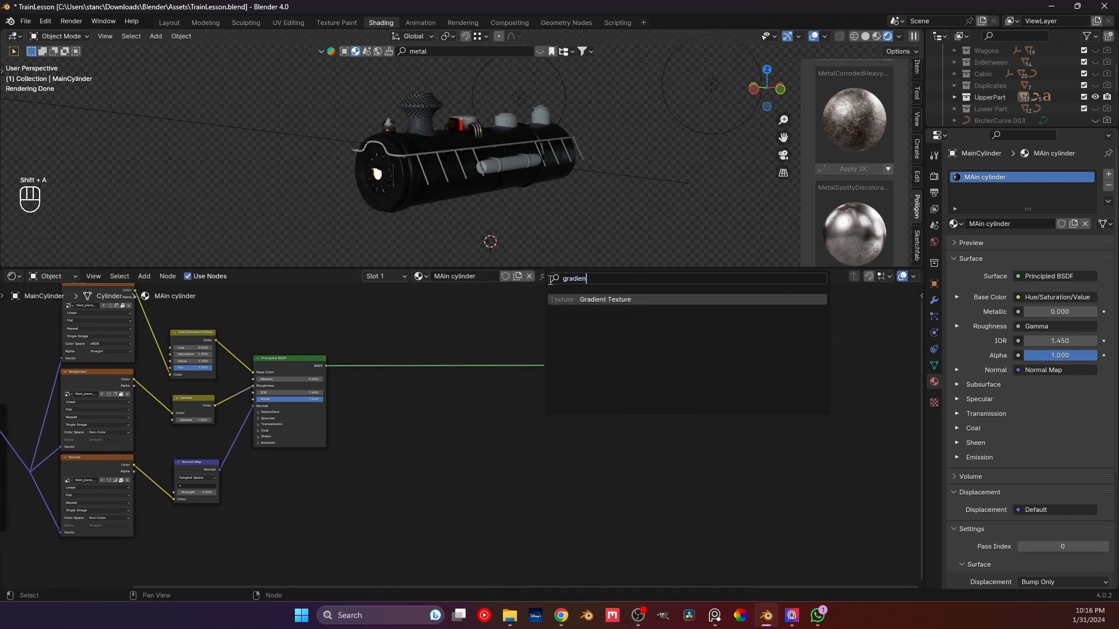
{"action": "key", "text": "Return"}
{"action": "left_click", "coordinate": [408, 393]}
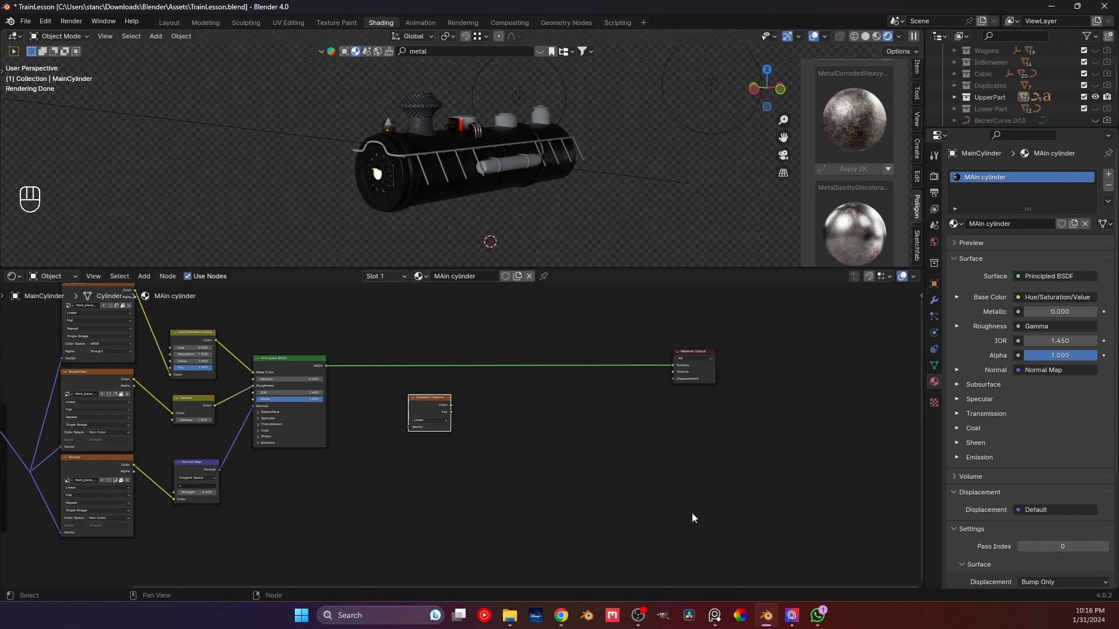
- Switch to the reference image board and examine the boiler colours of the Hogwarts Express locomotives
{"action": "left_click", "coordinate": [714, 616]}
{"action": "scroll", "coordinate": [856, 376], "scroll_direction": "up", "scroll_amount": 6}
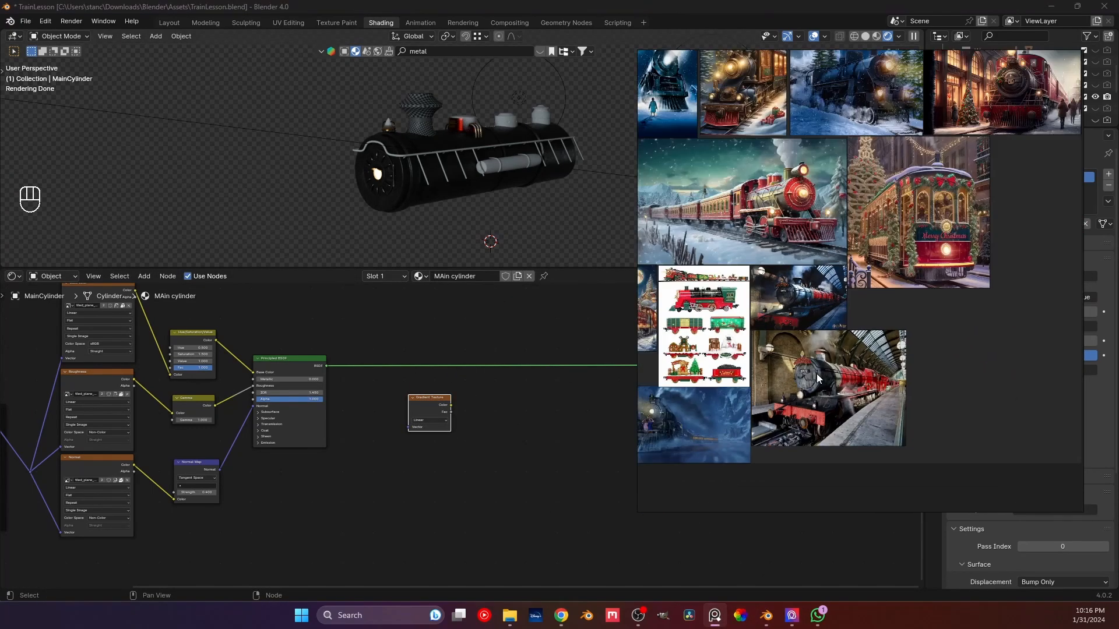
{"action": "scroll", "coordinate": [796, 410], "scroll_direction": "down", "scroll_amount": 5}
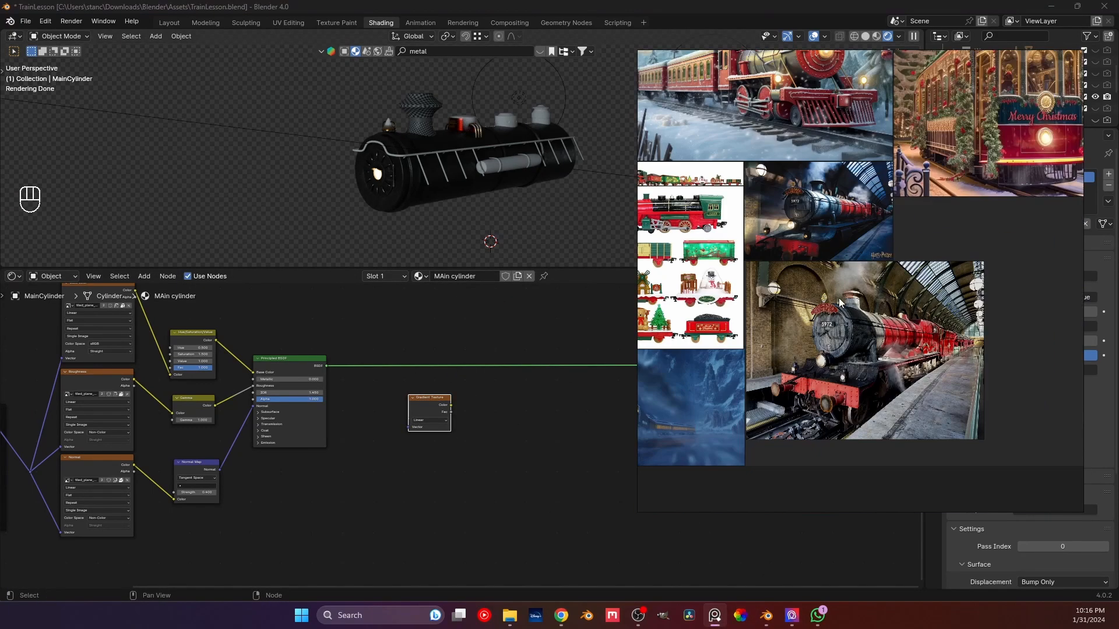
{"action": "scroll", "coordinate": [809, 247], "scroll_direction": "up", "scroll_amount": 5}
{"action": "scroll", "coordinate": [873, 290], "scroll_direction": "down", "scroll_amount": 5}
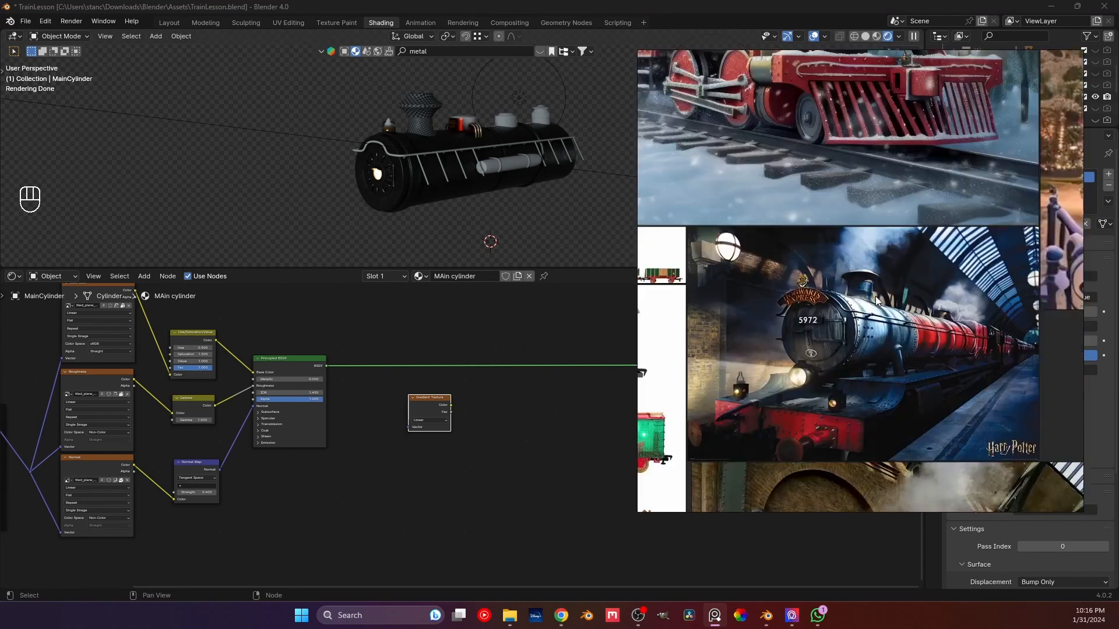
{"action": "scroll", "coordinate": [798, 279], "scroll_direction": "up", "scroll_amount": 5}
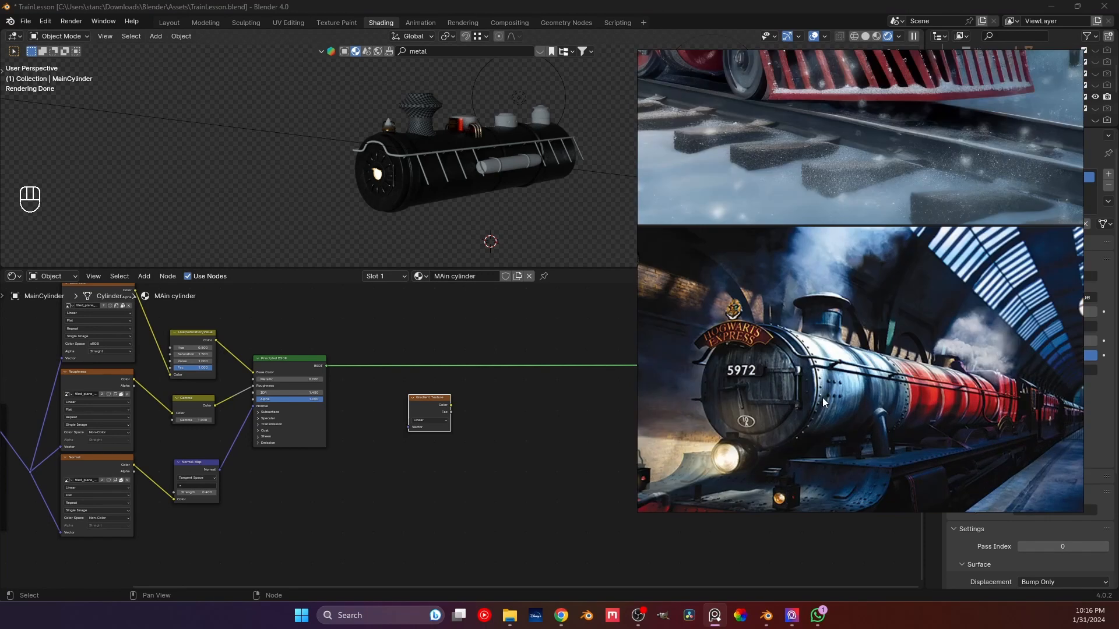
{"action": "left_click", "coordinate": [573, 414]}
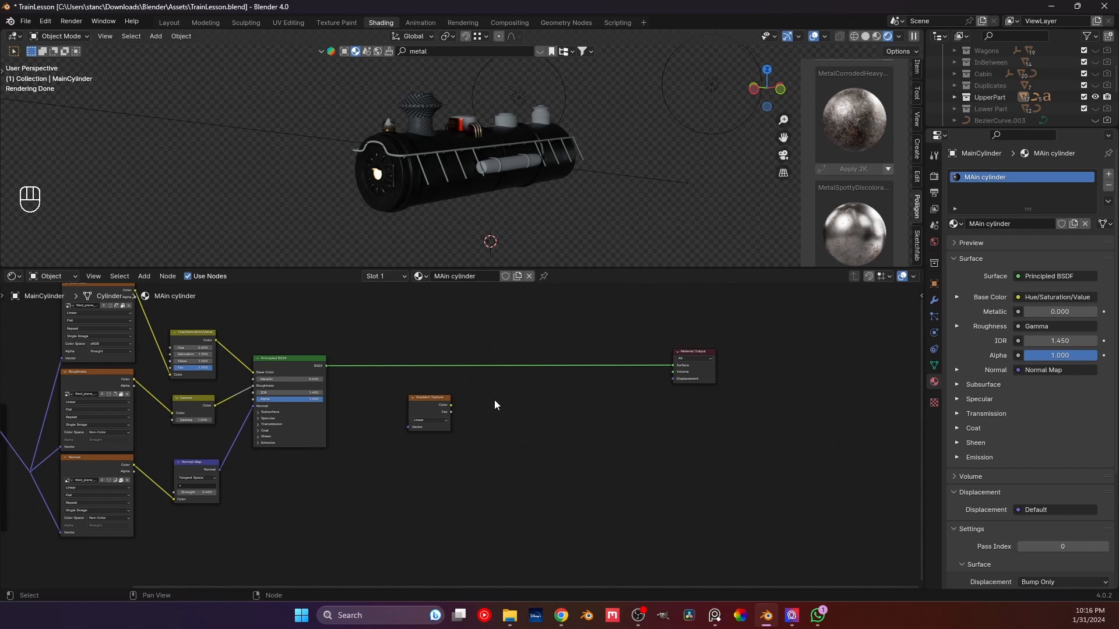
- Move the Gradient Texture below the link and attach Texture Coordinate and Mapping nodes to it
{"action": "left_click_drag", "start_coordinate": [429, 402], "coordinate": [382, 529]}
{"action": "key", "text": "ctrl+t"}
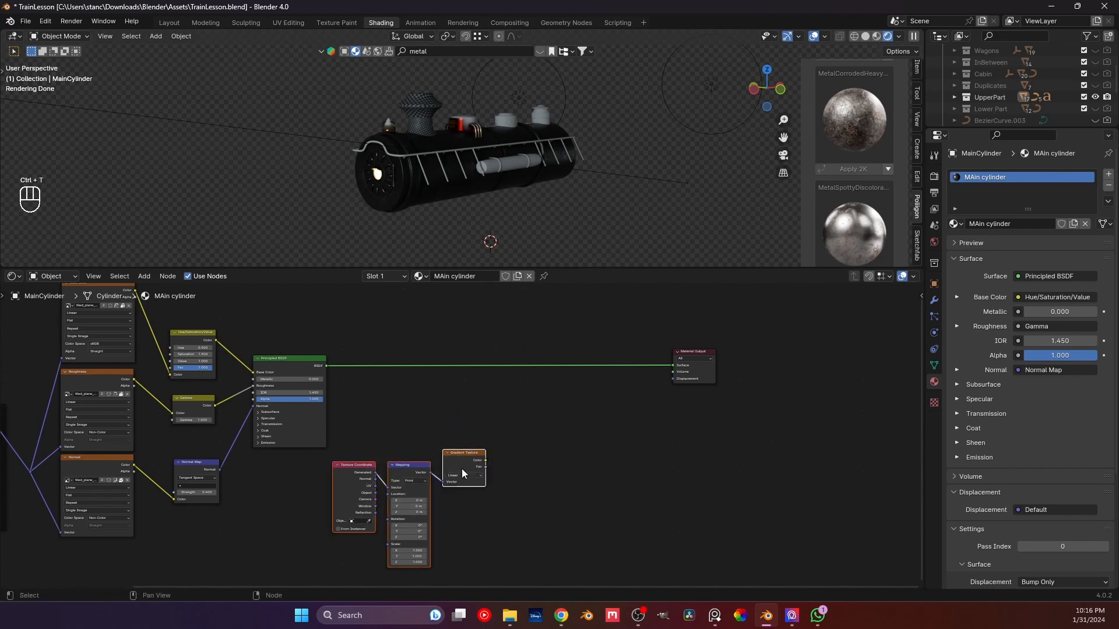
{"action": "left_click", "coordinate": [476, 480]}
- Add a Color Ramp fed by the Gradient Texture and preview its output directly on the boiler
{"action": "mouse_move", "coordinate": [462, 469]}
{"action": "left_mouse_down"}
{"action": "mouse_move", "coordinate": [411, 501]}
{"action": "mouse_move", "coordinate": [476, 479]}
{"action": "left_mouse_up"}
{"action": "type", "text": "ramp"}
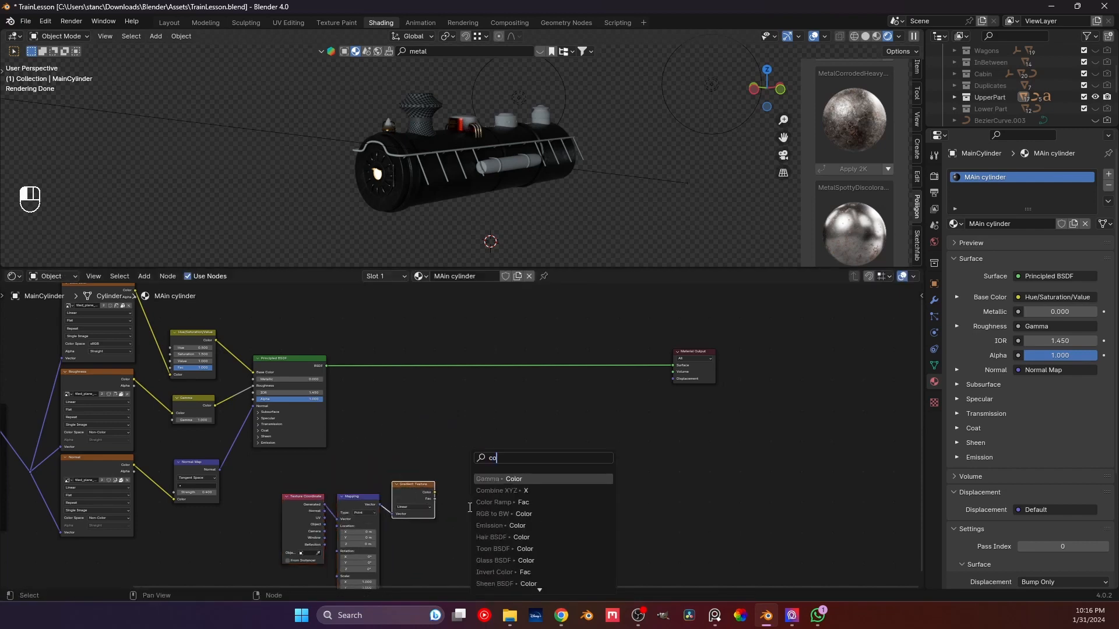
{"action": "key", "text": "Return"}
{"action": "left_click", "coordinate": [452, 475]}
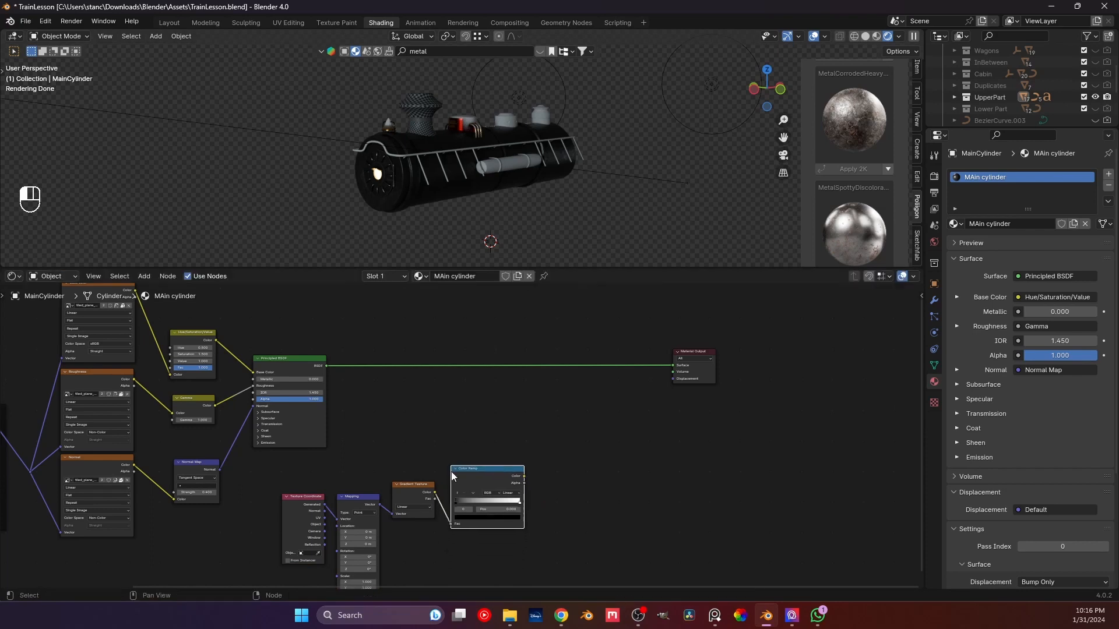
{"action": "left_click", "coordinate": [475, 474], "text": "ctrl+shift"}
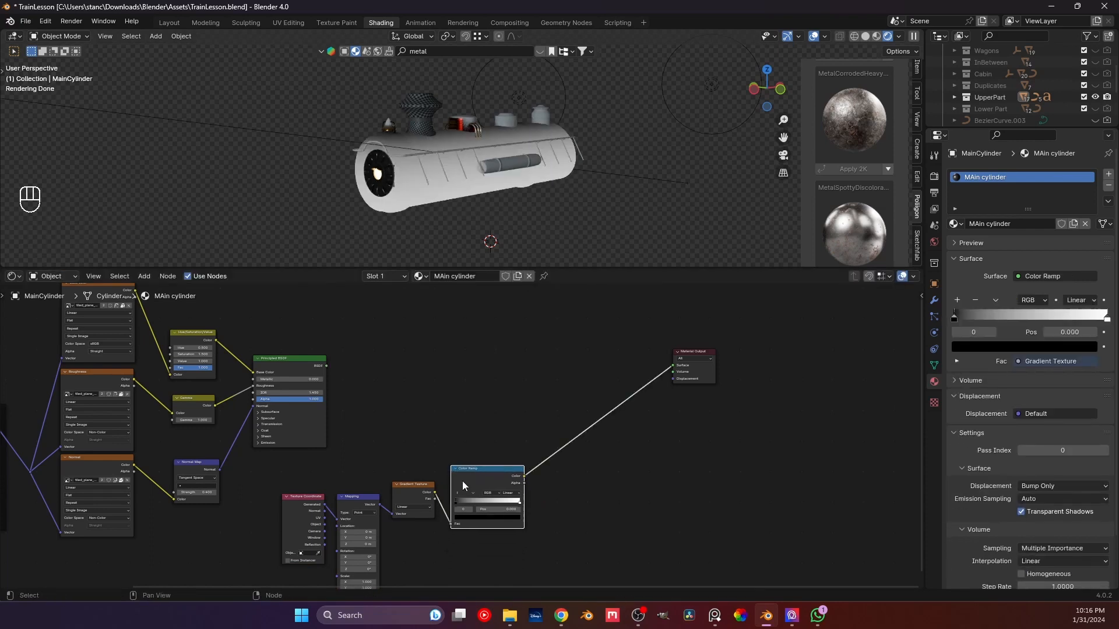
- Move the Color Ramp's black stop to position 0.336
{"action": "middle_click_drag", "start_coordinate": [432, 393], "coordinate": [418, 345]}
{"action": "scroll", "coordinate": [442, 420], "scroll_direction": "up", "scroll_amount": 3}
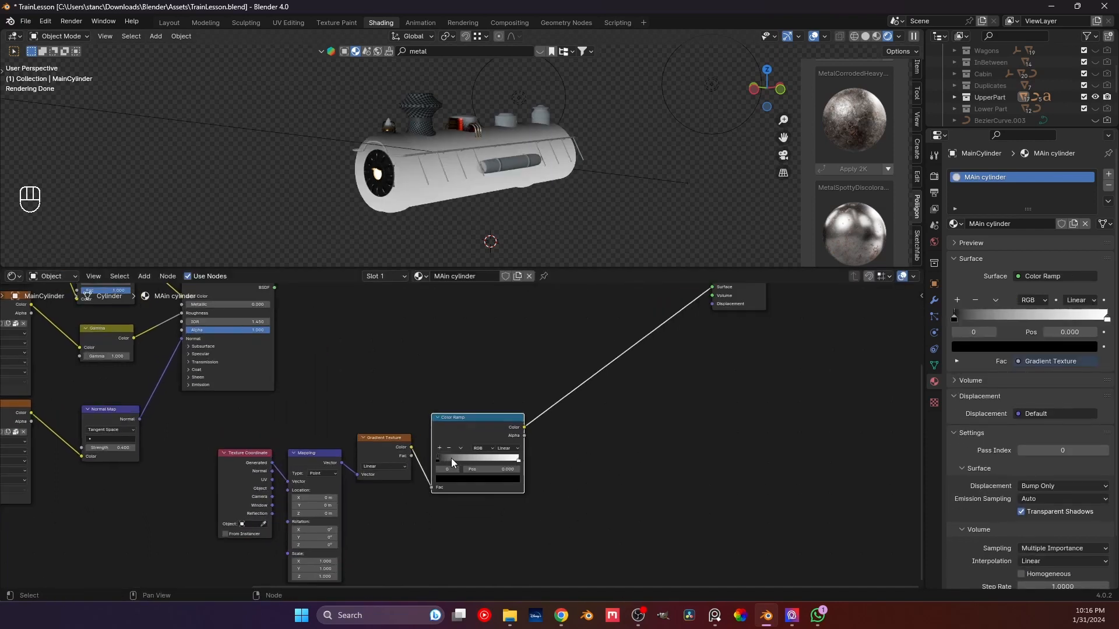
{"action": "left_click_drag", "start_coordinate": [443, 458], "coordinate": [464, 464]}
- Set the Y rotation of the gradient's Mapping node to 90° so the blend runs along the boiler's length
{"action": "scroll", "coordinate": [408, 487], "scroll_direction": "up", "scroll_amount": 2}
{"action": "middle_click_drag", "start_coordinate": [369, 488], "coordinate": [348, 416]}
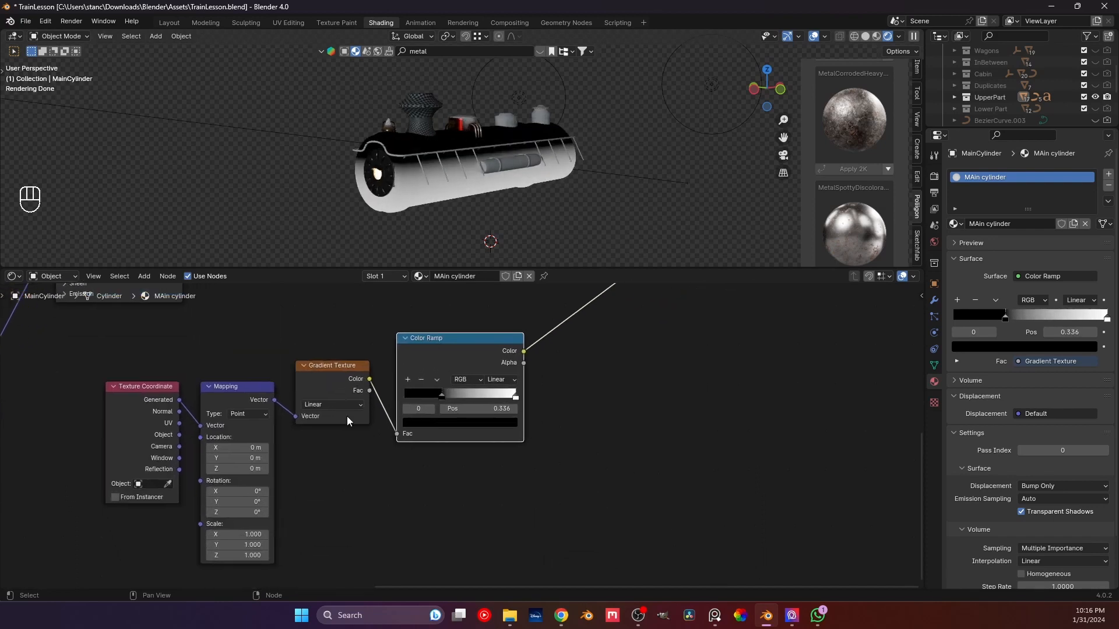
{"action": "left_click_drag", "start_coordinate": [223, 502], "coordinate": [294, 502]}
{"action": "left_click", "coordinate": [222, 502]}
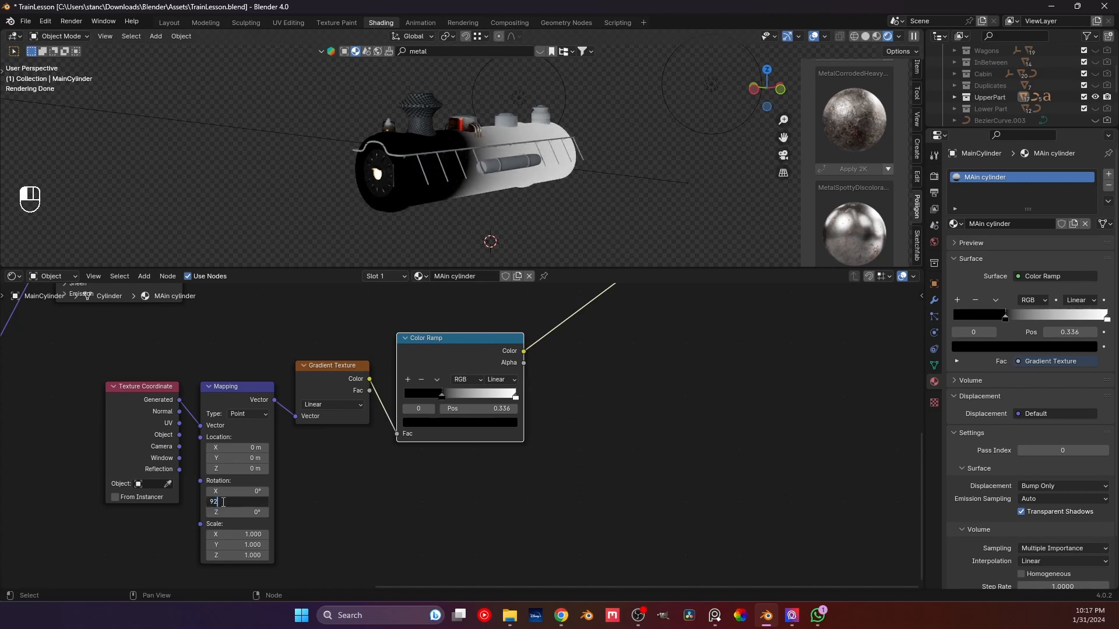
{"action": "type", "text": "90"}
{"action": "key", "text": "Return"}
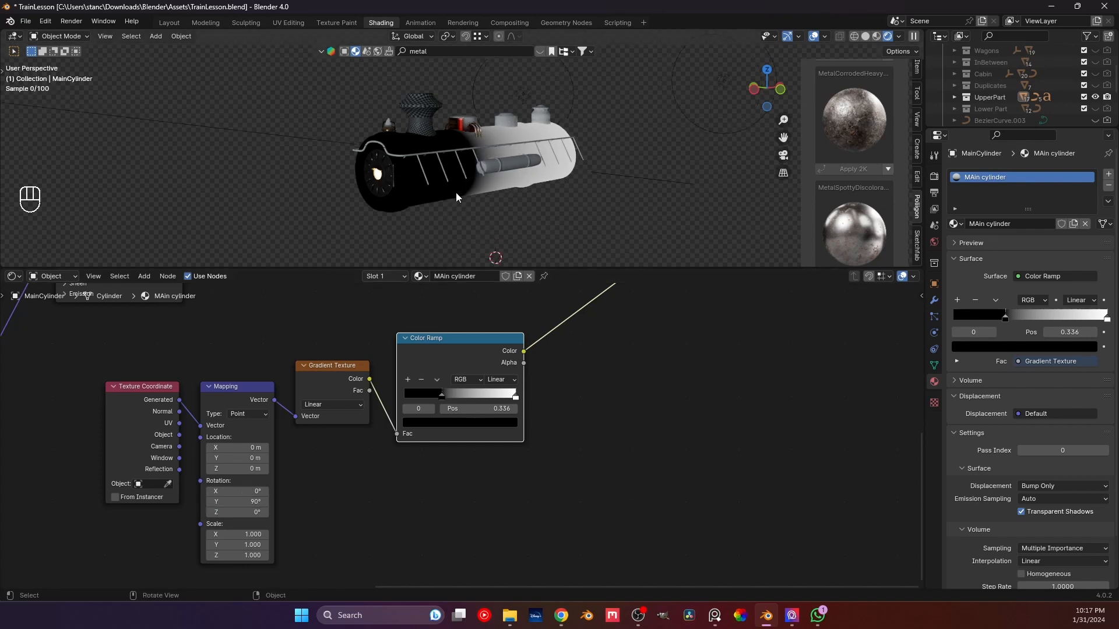
- View the boiler's gradient from the front and compare its transition with the Hogwarts Express reference image
{"action": "middle_click_drag", "start_coordinate": [455, 197], "coordinate": [399, 160]}
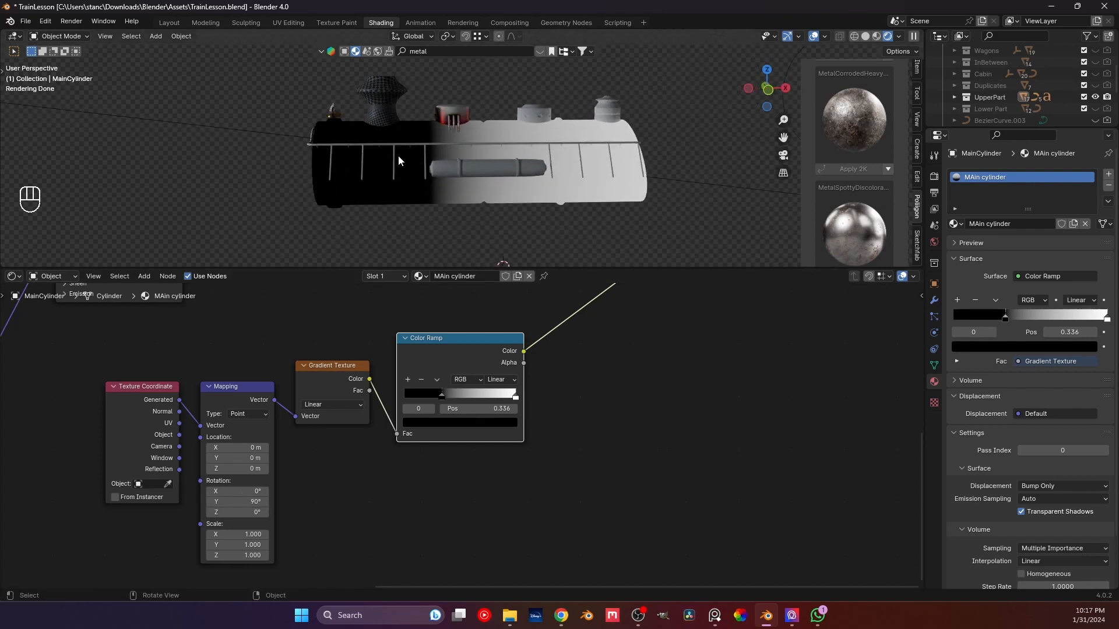
{"action": "key", "text": "KP_1"}
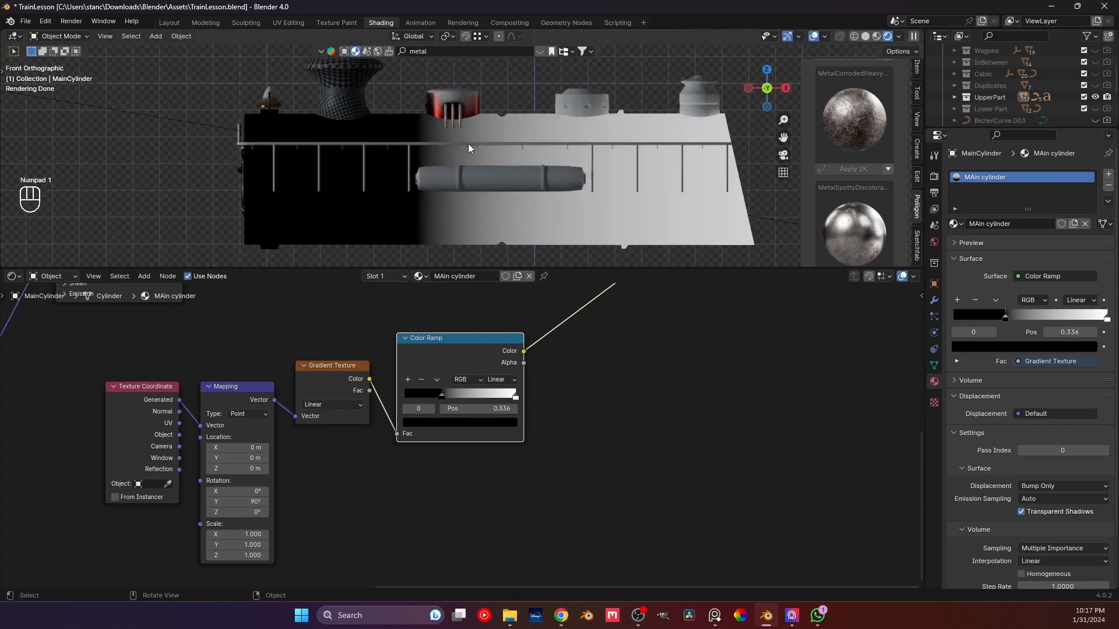
{"action": "scroll", "coordinate": [469, 145], "scroll_direction": "down", "scroll_amount": 1}
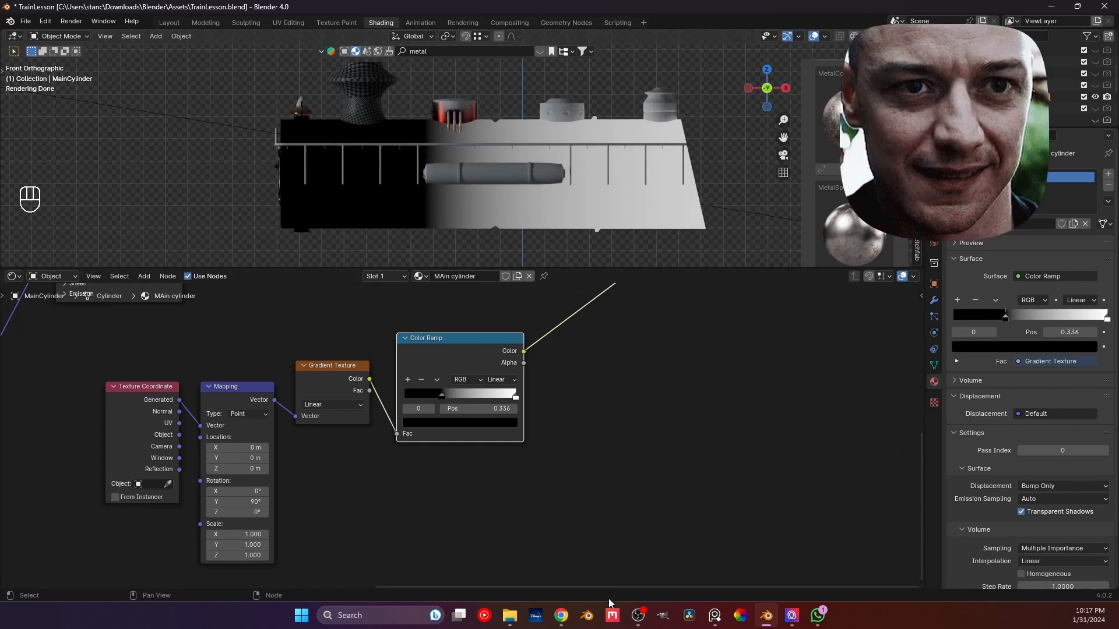
{"action": "left_click", "coordinate": [727, 619]}
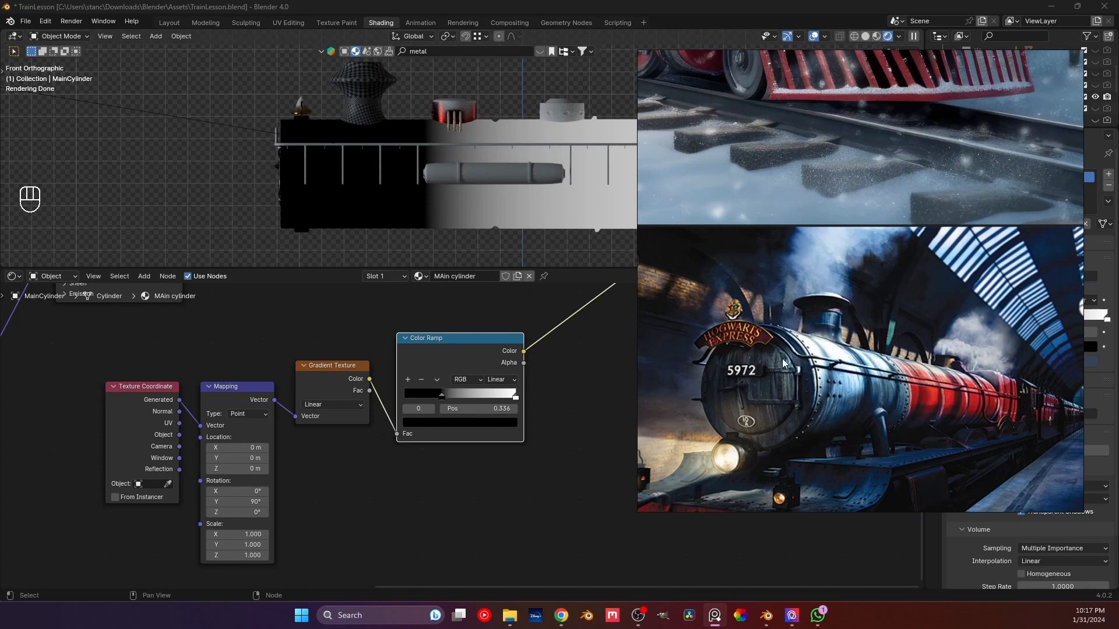
- Move the red top cylinder together with its pipes, plate and lettering about 0.526 m along X in the front view
{"action": "middle_click_drag", "start_coordinate": [475, 183], "coordinate": [404, 188]}
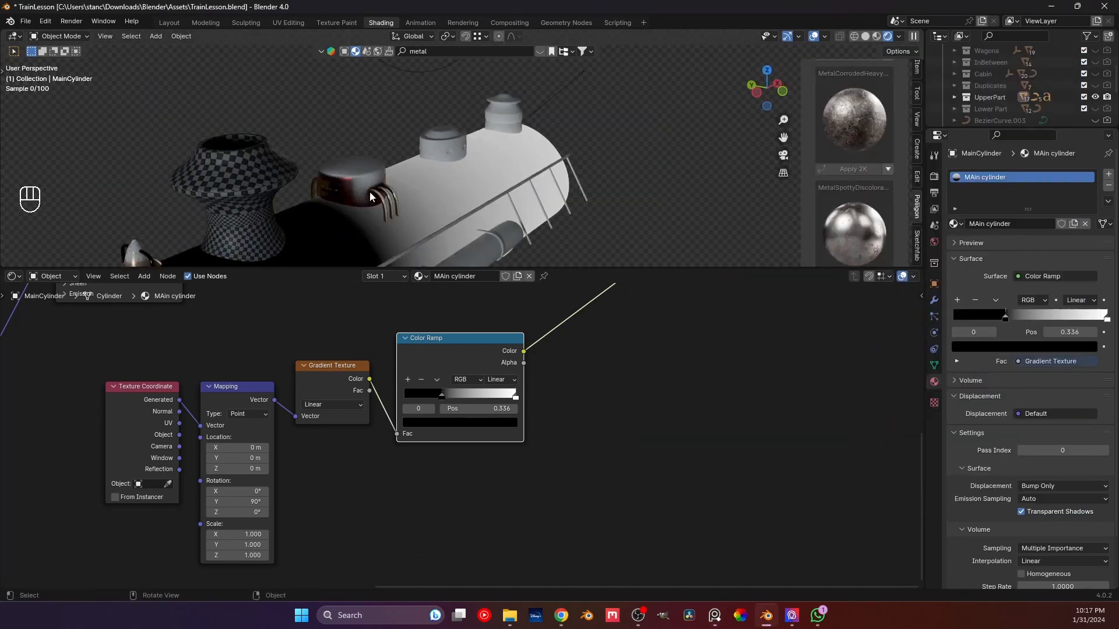
{"action": "scroll", "coordinate": [369, 191], "scroll_direction": "up", "scroll_amount": 4}
{"action": "left_click", "coordinate": [448, 166], "text": "shift"}
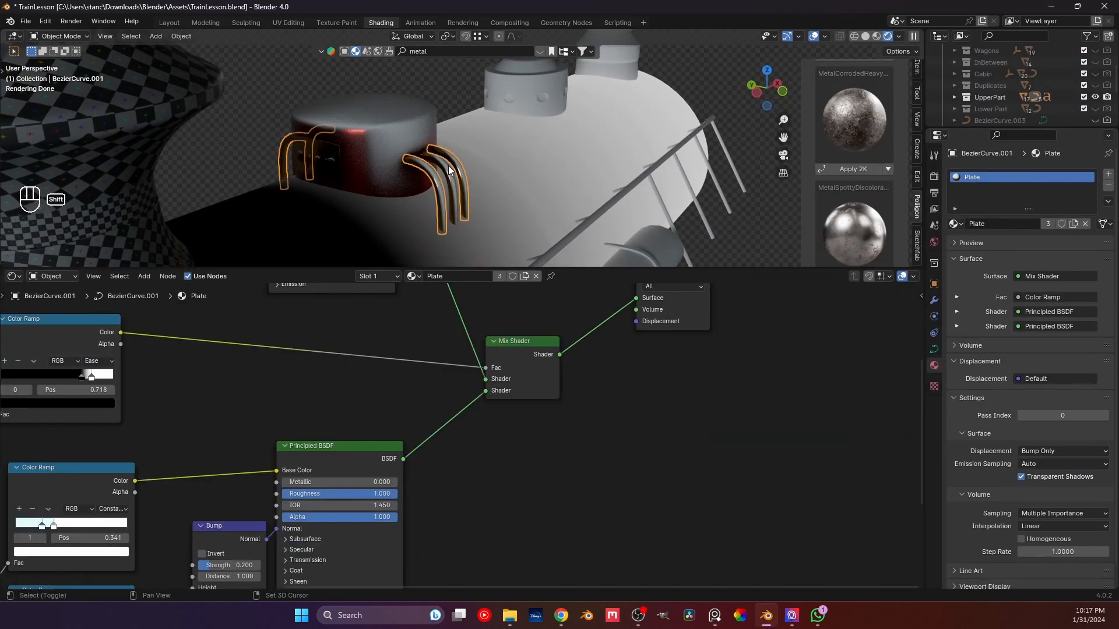
{"action": "left_click", "coordinate": [319, 162], "text": "shift"}
{"action": "left_click", "coordinate": [326, 163], "text": "shift"}
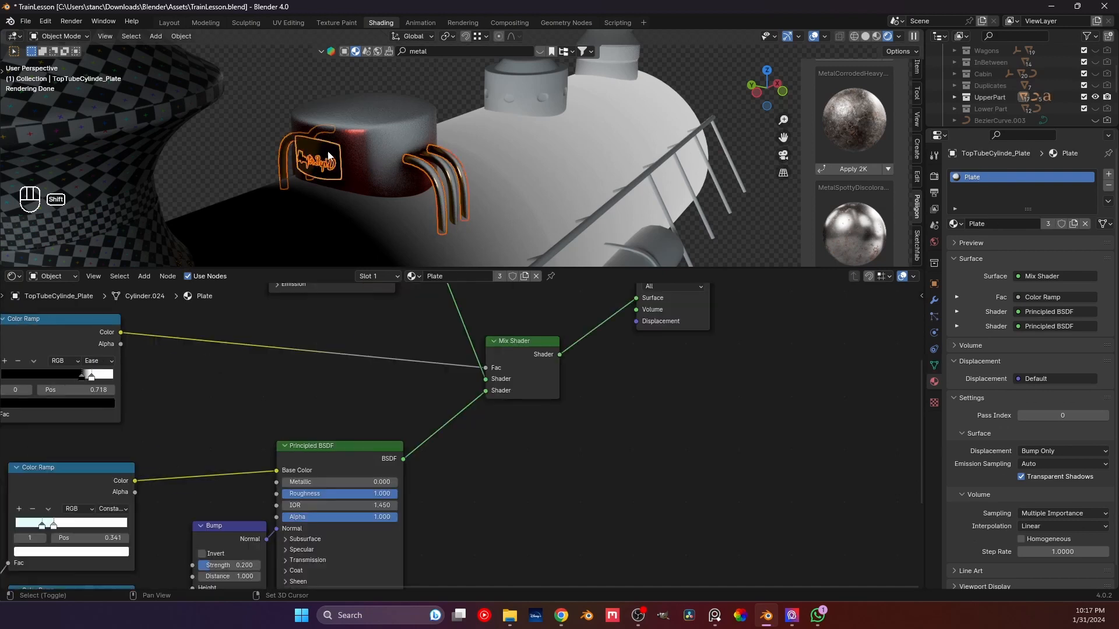
{"action": "left_click", "coordinate": [376, 158], "text": "shift"}
{"action": "middle_click_drag", "start_coordinate": [396, 163], "coordinate": [497, 157]}
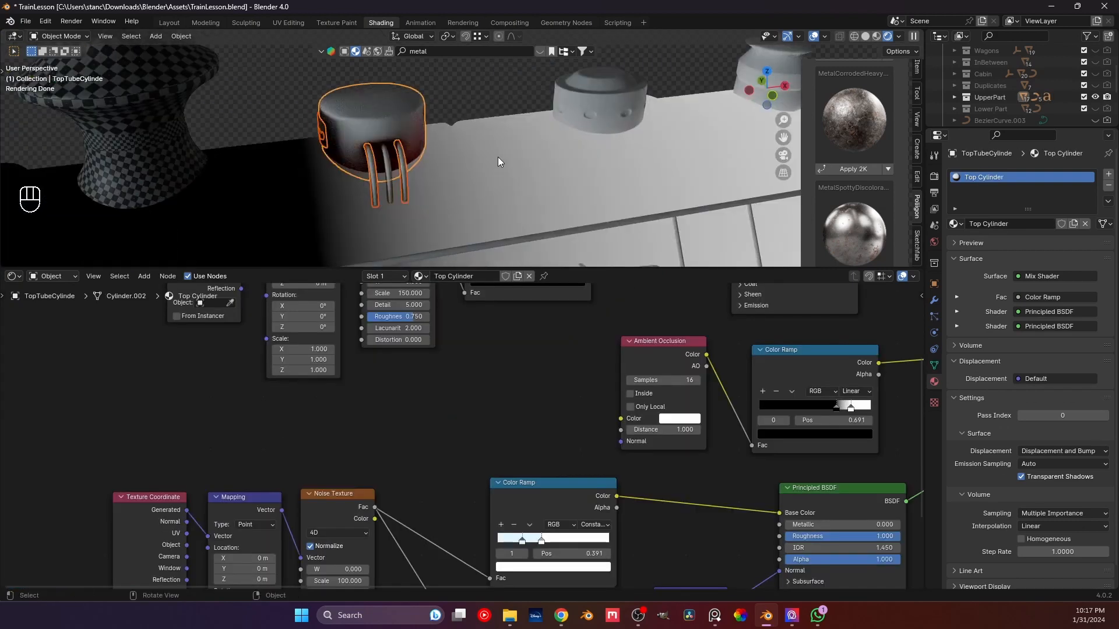
{"action": "key", "text": "KP_1"}
{"action": "scroll", "coordinate": [496, 155], "scroll_direction": "down", "scroll_amount": 2}
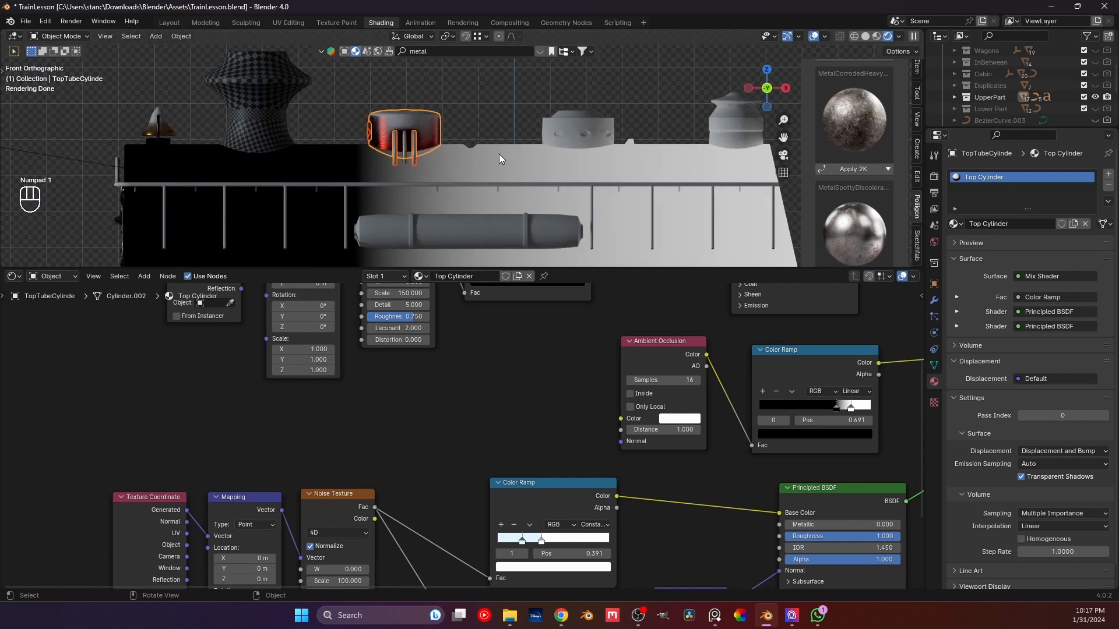
{"action": "middle_click_drag", "start_coordinate": [499, 153], "coordinate": [413, 180], "text": "shift"}
{"action": "key", "text": "g"}
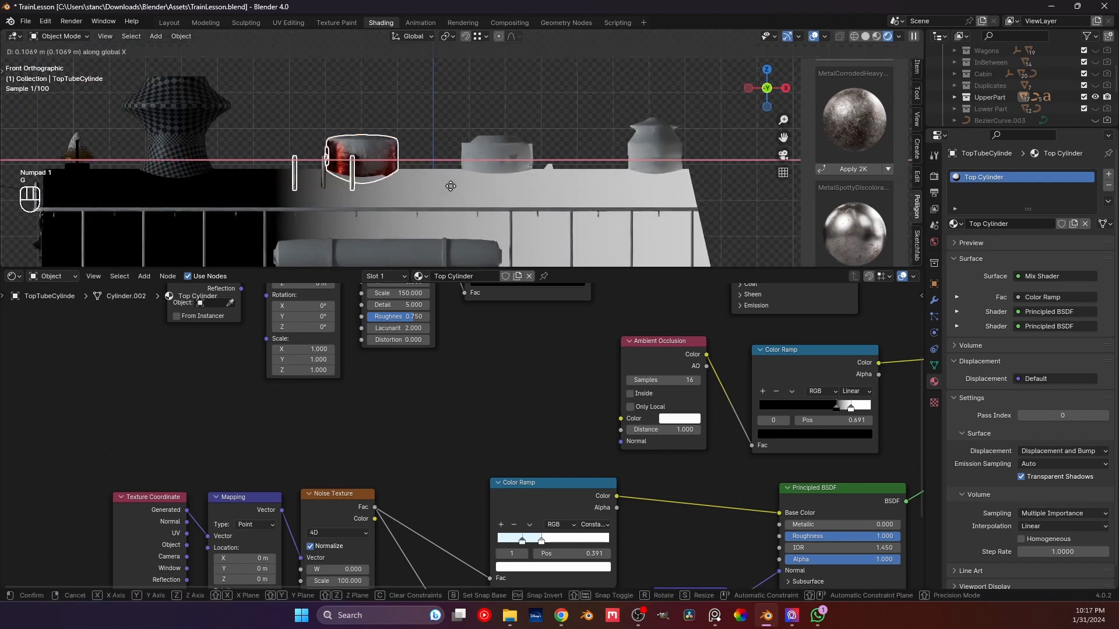
{"action": "left_click", "coordinate": [451, 186]}
{"action": "left_click", "coordinate": [326, 166]}
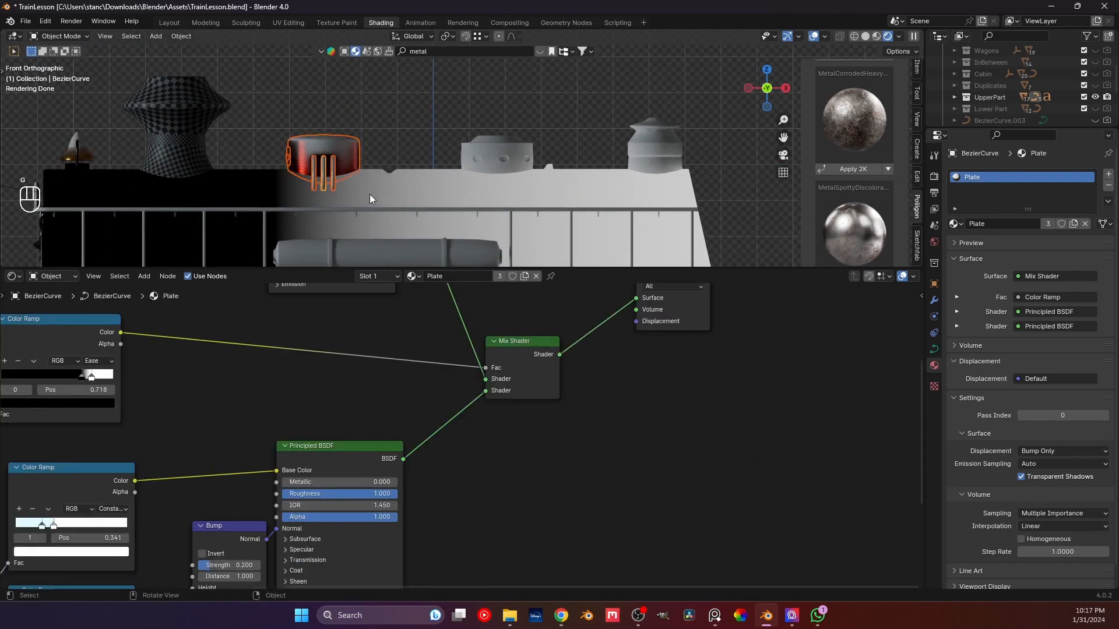
{"action": "key", "text": "g"}
{"action": "key", "text": "x"}
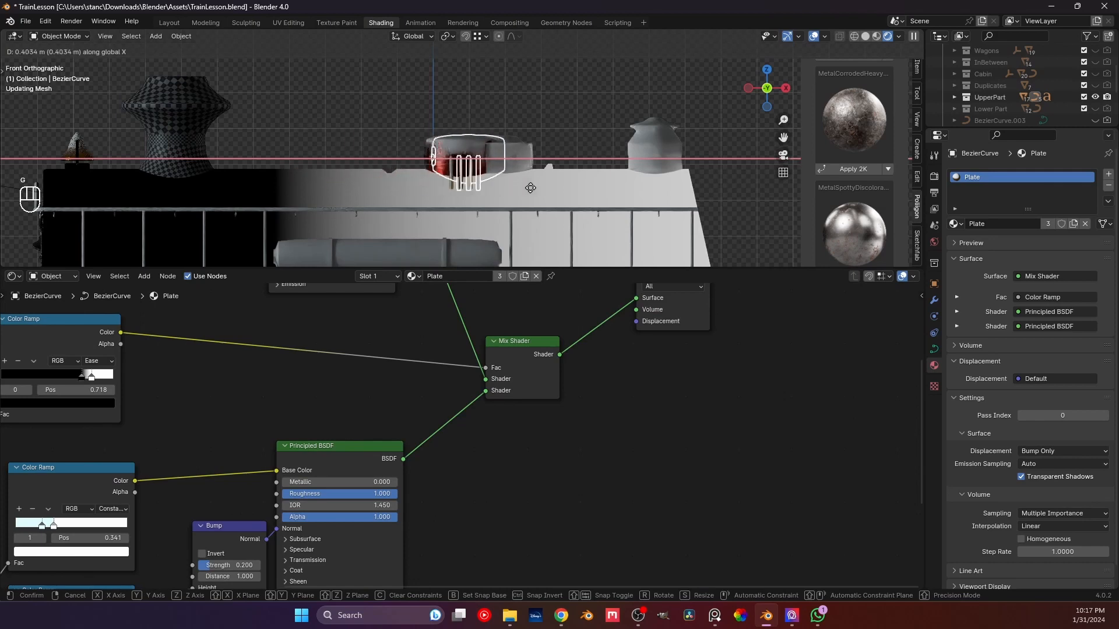
{"action": "left_click", "coordinate": [568, 191]}
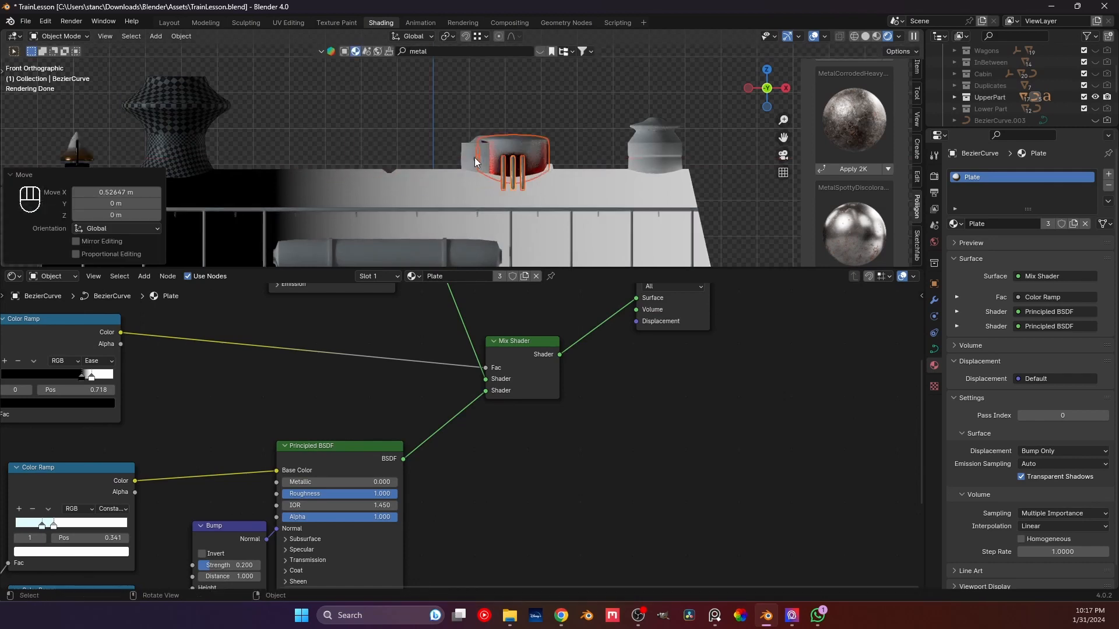
- Move the holed cylinder along X toward the chimney, into the red cylinder's former place
{"action": "left_click", "coordinate": [488, 169]}
{"action": "key", "text": "g"}
{"action": "key", "text": "x"}
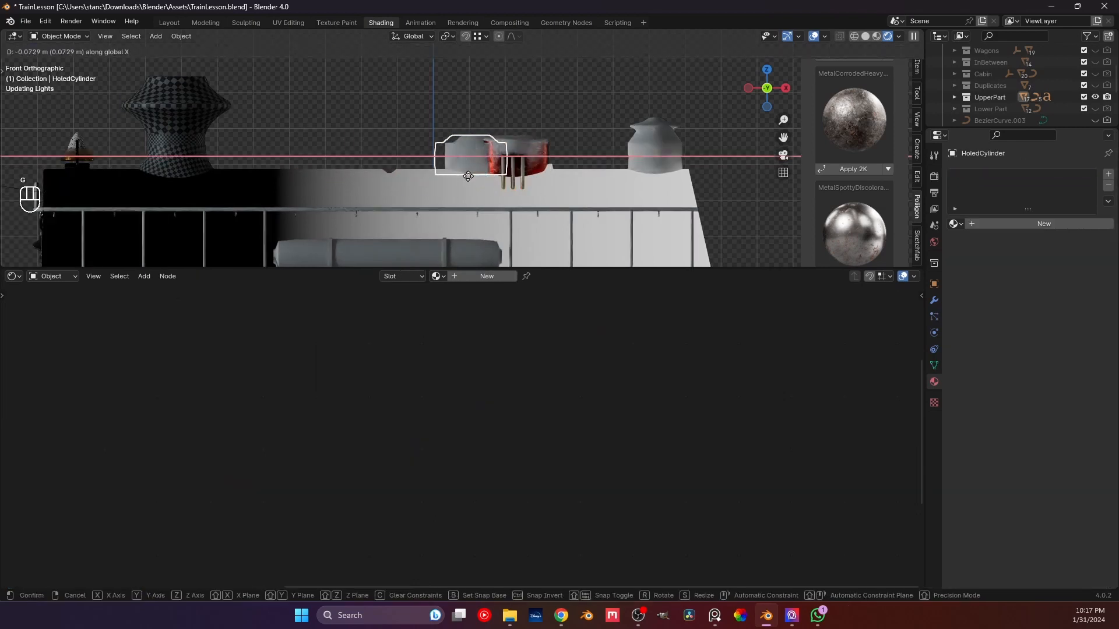
{"action": "left_click", "coordinate": [322, 183]}
- Select the red top cylinder with its pipes, plate and lettering, and shift them about -0.124 m along X
{"action": "left_click", "coordinate": [500, 148]}
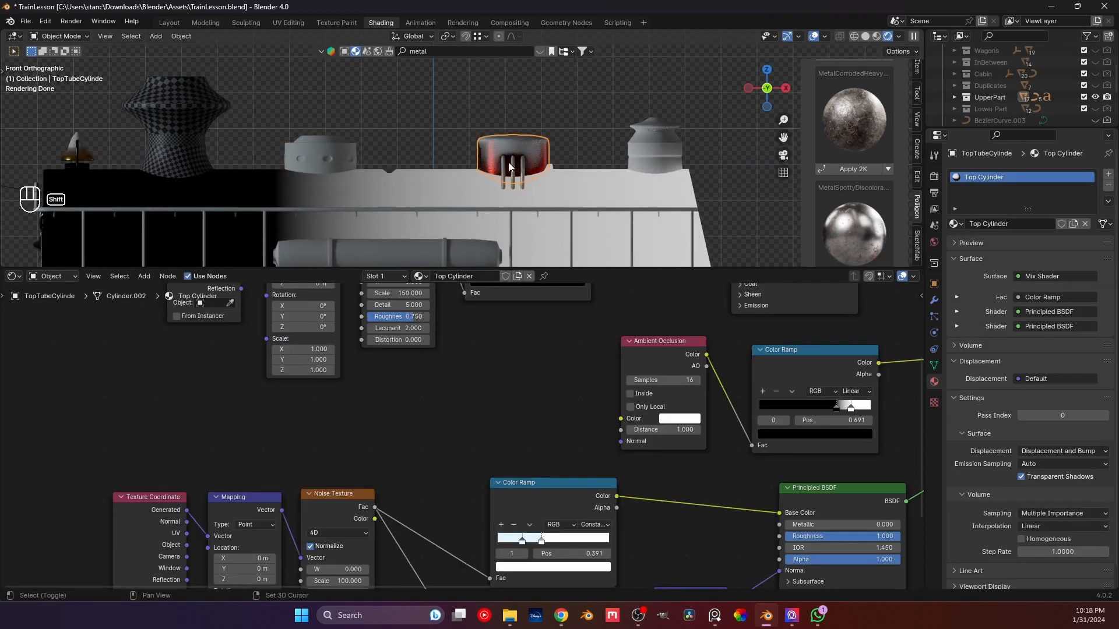
{"action": "left_click", "coordinate": [506, 166], "text": "shift"}
{"action": "left_click", "coordinate": [511, 162], "text": "shift"}
{"action": "left_click", "coordinate": [511, 147], "text": "shift"}
{"action": "middle_click_drag", "start_coordinate": [512, 147], "coordinate": [577, 168]}
{"action": "scroll", "coordinate": [538, 210], "scroll_direction": "up", "scroll_amount": 3}
{"action": "left_click", "coordinate": [464, 218], "text": "shift"}
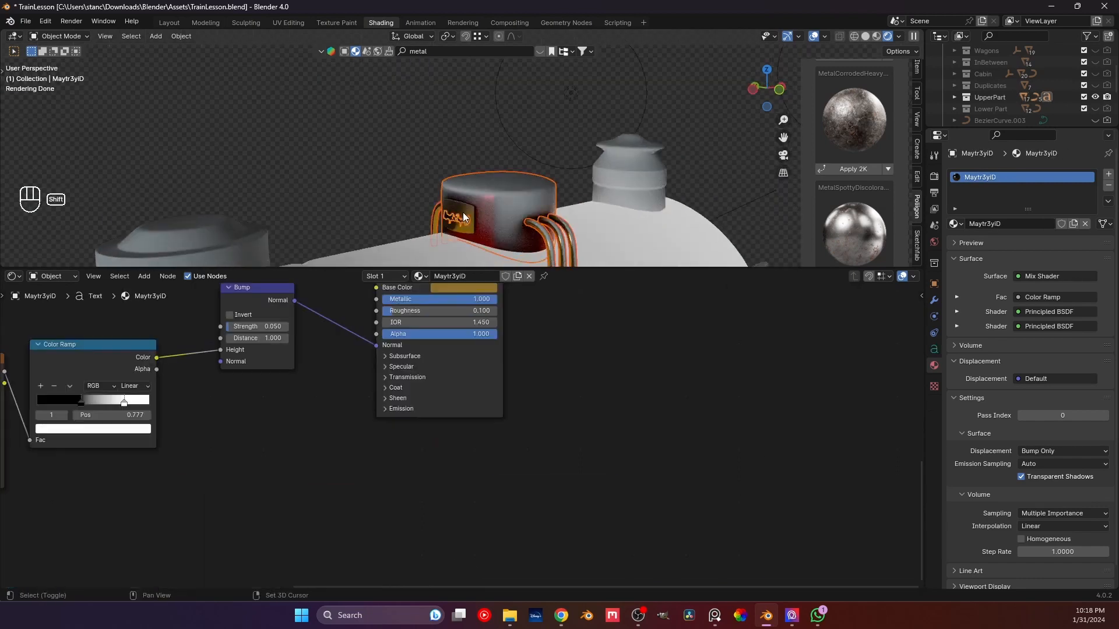
{"action": "key", "text": "g"}
{"action": "key", "text": "x"}
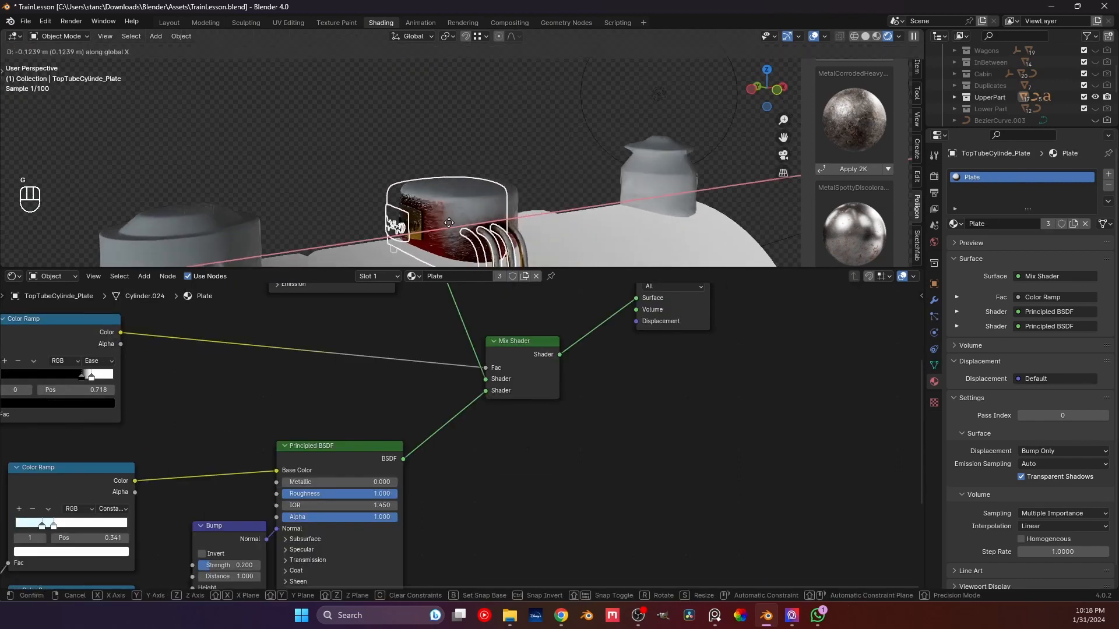
{"action": "left_click", "coordinate": [466, 221]}
- Fine-tune the red cylinder assembly's X position in the front view, with a last shift of about -0.044 m, and deselect it
{"action": "key", "text": "KP_1"}
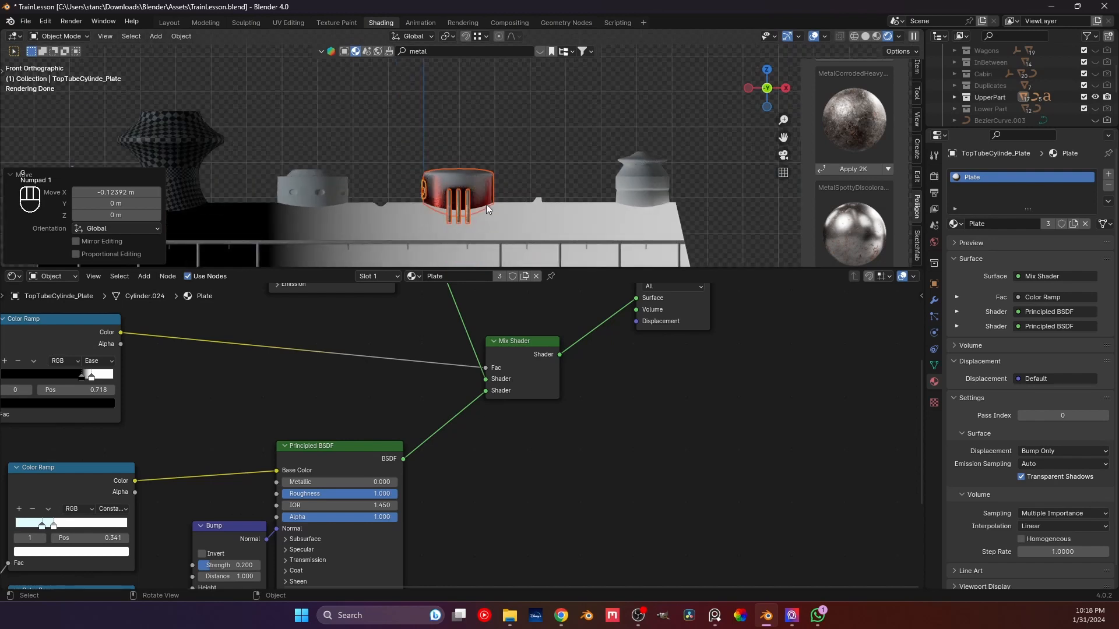
{"action": "key", "text": "g"}
{"action": "key", "text": "x"}
{"action": "left_click", "coordinate": [505, 159]}
{"action": "left_click", "coordinate": [504, 159]}
{"action": "middle_click_drag", "start_coordinate": [555, 205], "coordinate": [522, 176], "text": "shift"}
{"action": "scroll", "coordinate": [520, 211], "scroll_direction": "up", "scroll_amount": 3}
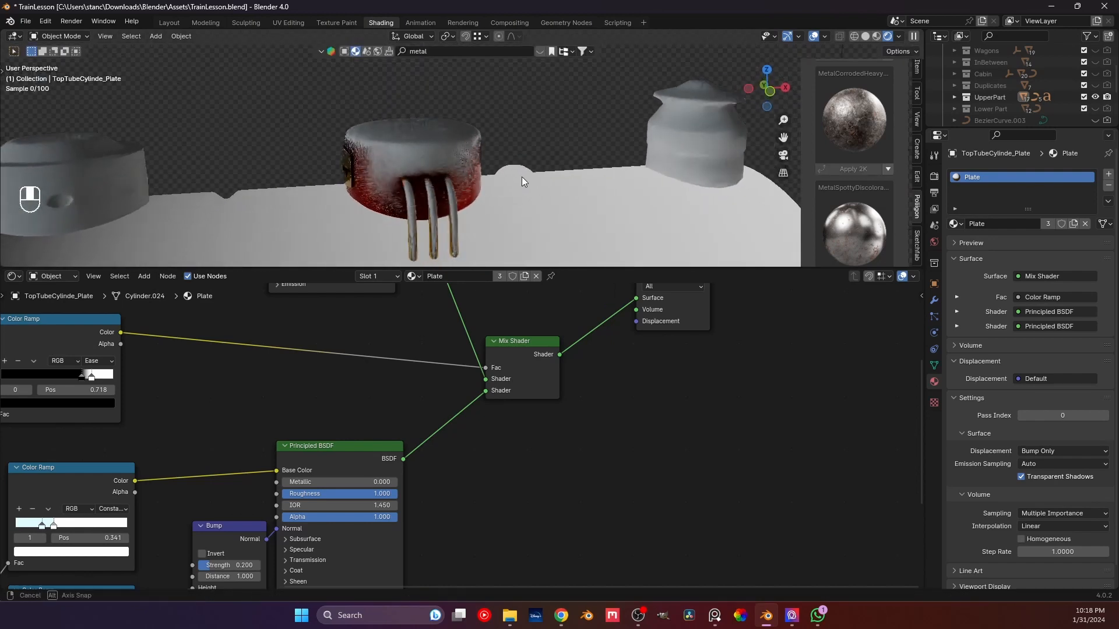
{"action": "left_click", "coordinate": [417, 193]}
{"action": "middle_click_drag", "start_coordinate": [361, 166], "coordinate": [366, 170]}
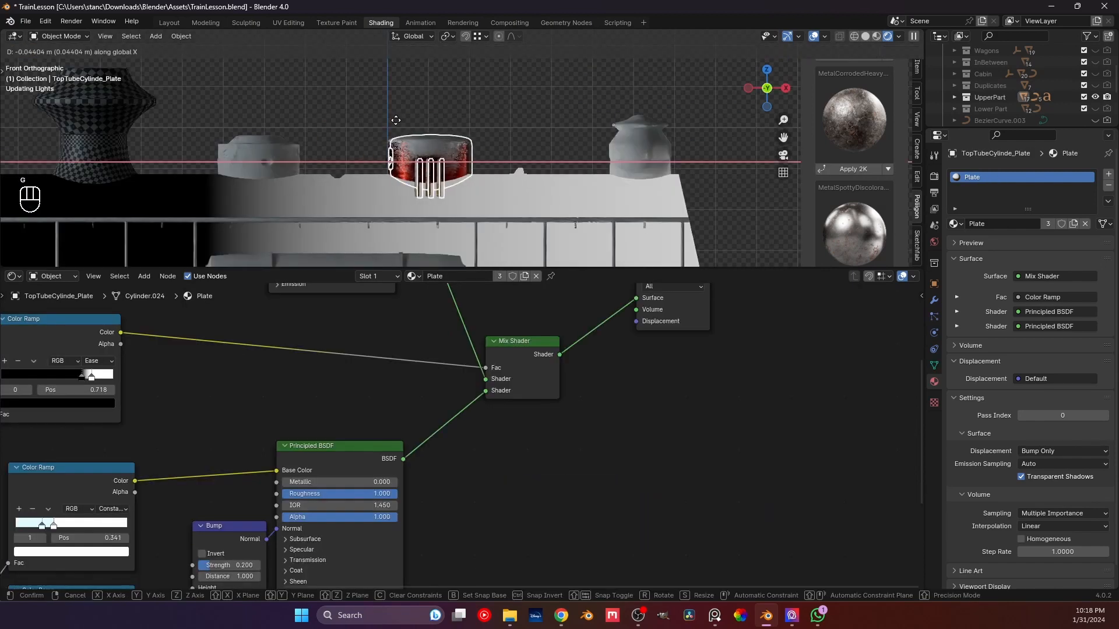
{"action": "left_click", "coordinate": [396, 120]}
{"action": "left_click", "coordinate": [370, 112]}
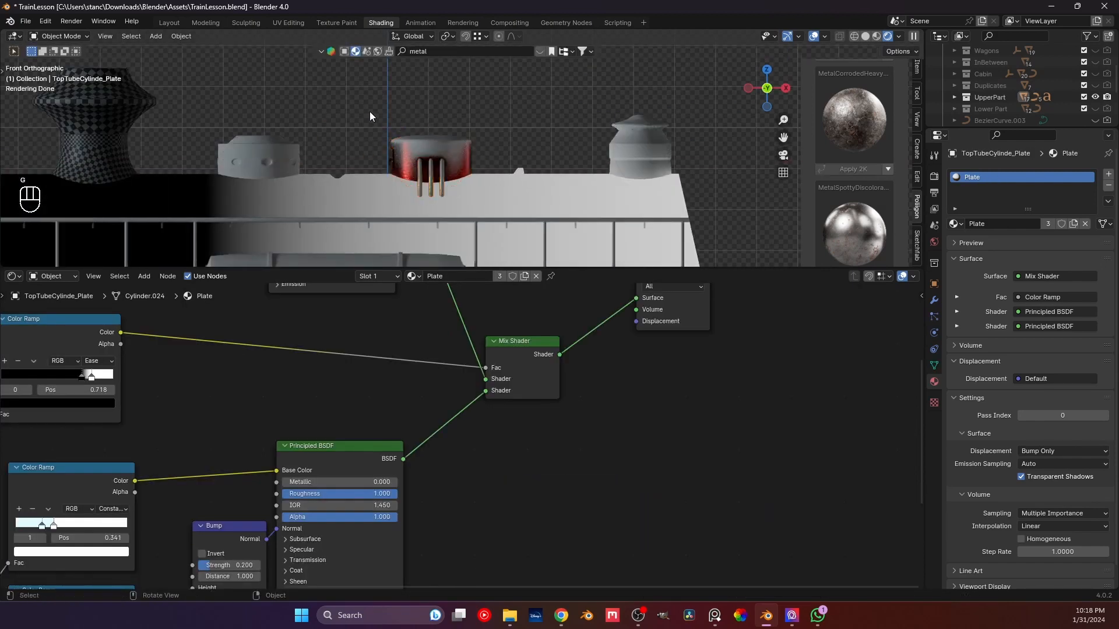
- Examine the new arrangement of the boiler-top parts and the Plate material's node tree
{"action": "scroll", "coordinate": [370, 116], "scroll_direction": "down", "scroll_amount": 4}
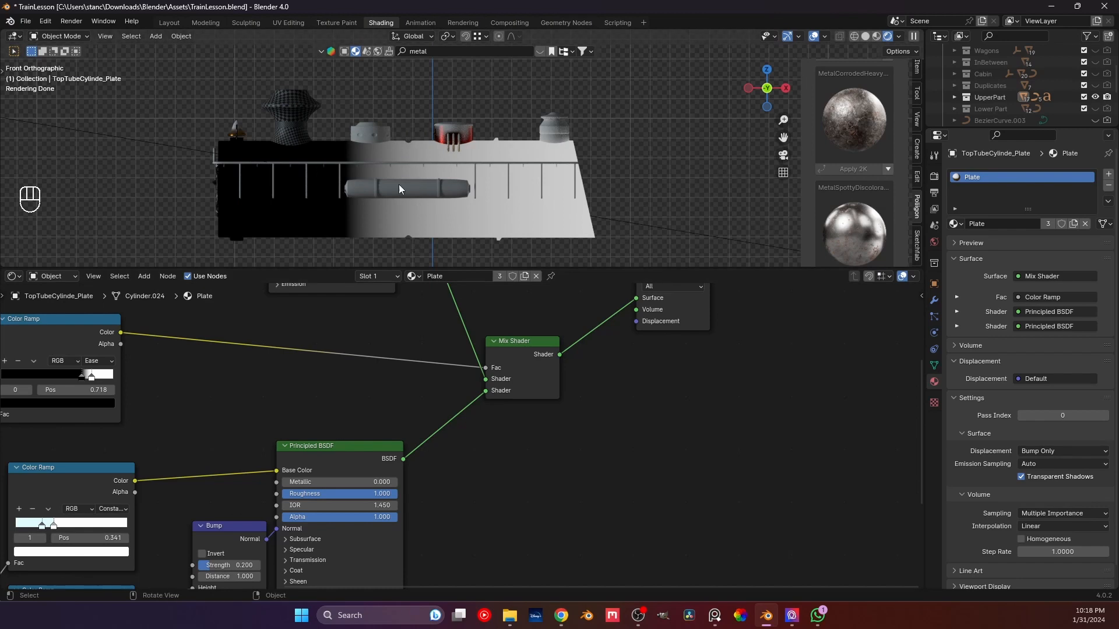
{"action": "scroll", "coordinate": [329, 424], "scroll_direction": "down", "scroll_amount": 4}
{"action": "middle_click_drag", "start_coordinate": [316, 506], "coordinate": [420, 373]}
{"action": "scroll", "coordinate": [258, 454], "scroll_direction": "up", "scroll_amount": 2}
{"action": "mouse_move", "coordinate": [254, 463]}
{"action": "left_mouse_down"}
{"action": "mouse_move", "coordinate": [266, 468]}
{"action": "mouse_move", "coordinate": [248, 464]}
{"action": "left_mouse_up"}
{"action": "scroll", "coordinate": [302, 468], "scroll_direction": "down", "scroll_amount": 1}
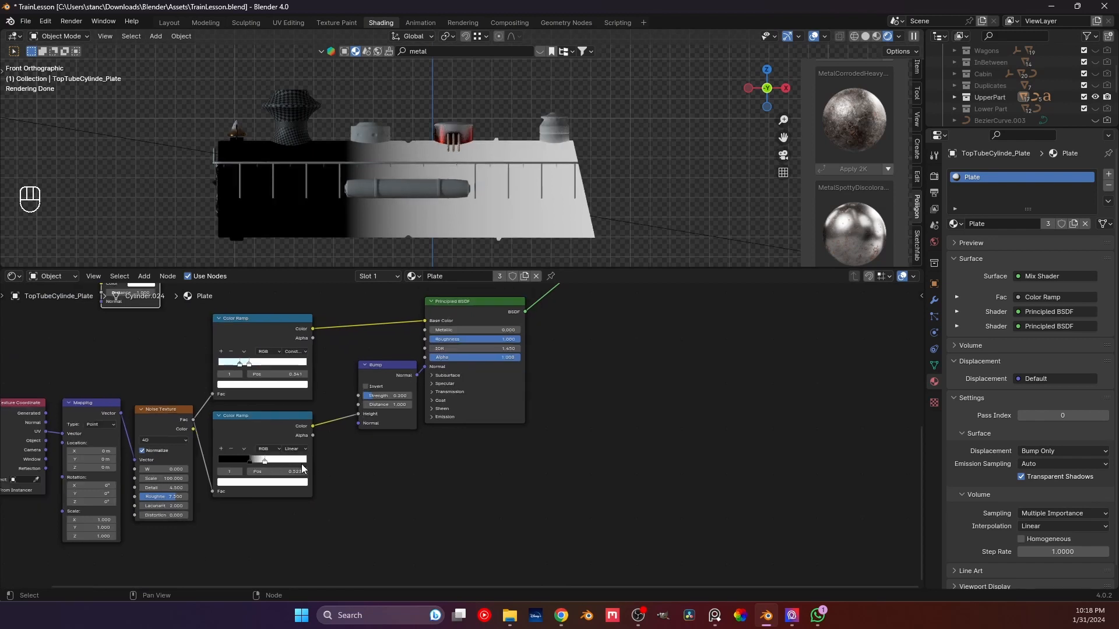
{"action": "scroll", "coordinate": [302, 464], "scroll_direction": "down", "scroll_amount": 13}
{"action": "middle_click_drag", "start_coordinate": [497, 421], "coordinate": [370, 458]}
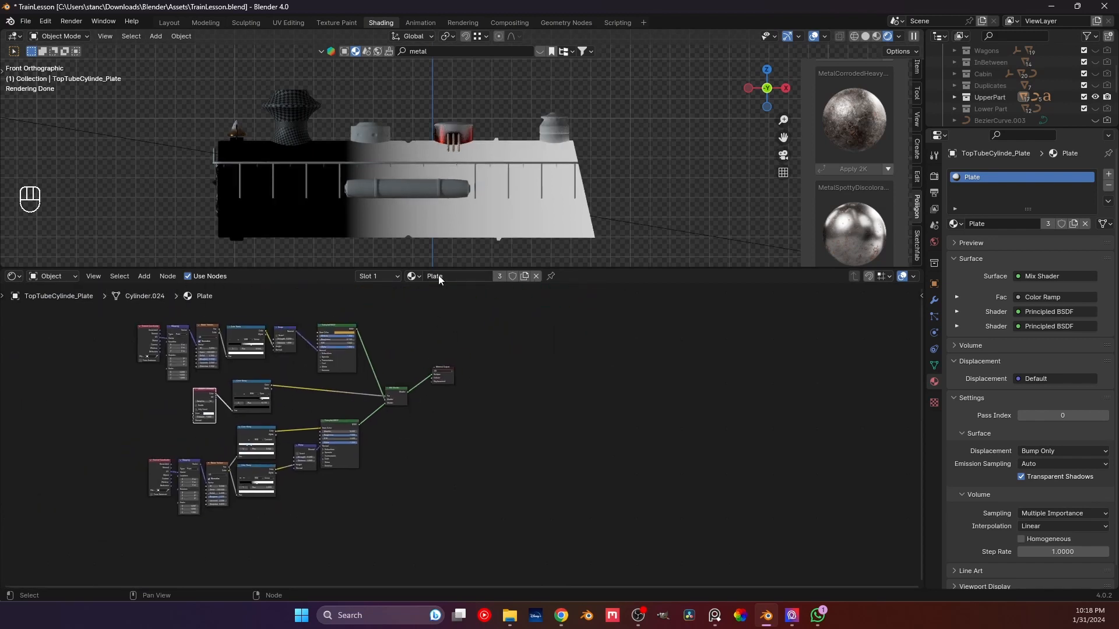
- Select the main cylinder and set its Color Ramp's black stop to 0.491 and white stop to 0.536
{"action": "left_click", "coordinate": [389, 185]}
{"action": "scroll", "coordinate": [388, 406], "scroll_direction": "up", "scroll_amount": 8}
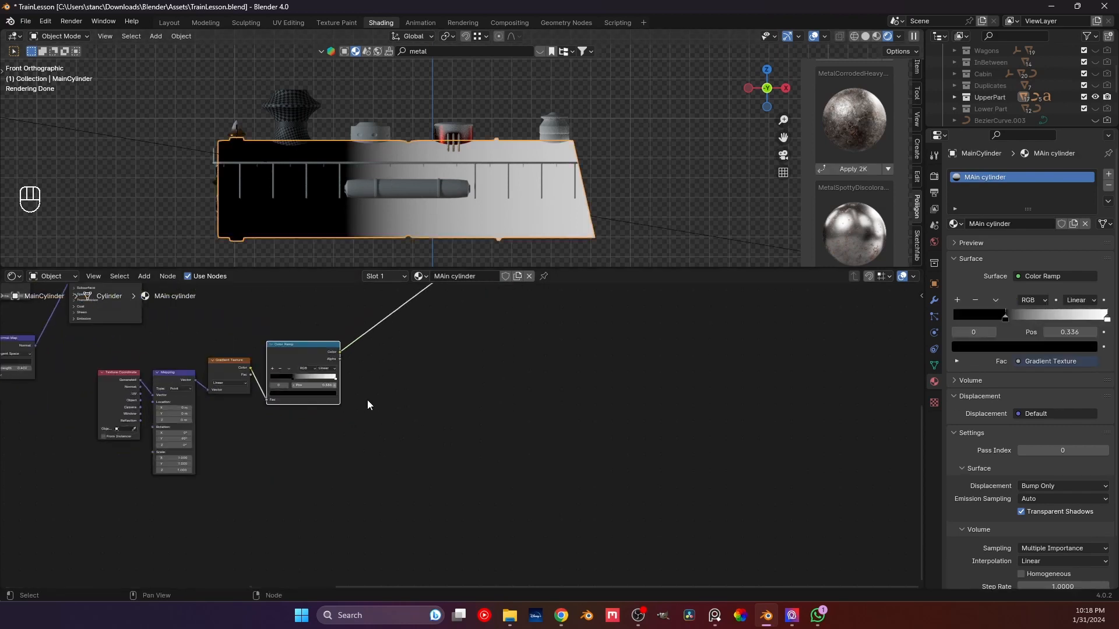
{"action": "scroll", "coordinate": [405, 442], "scroll_direction": "down", "scroll_amount": 1}
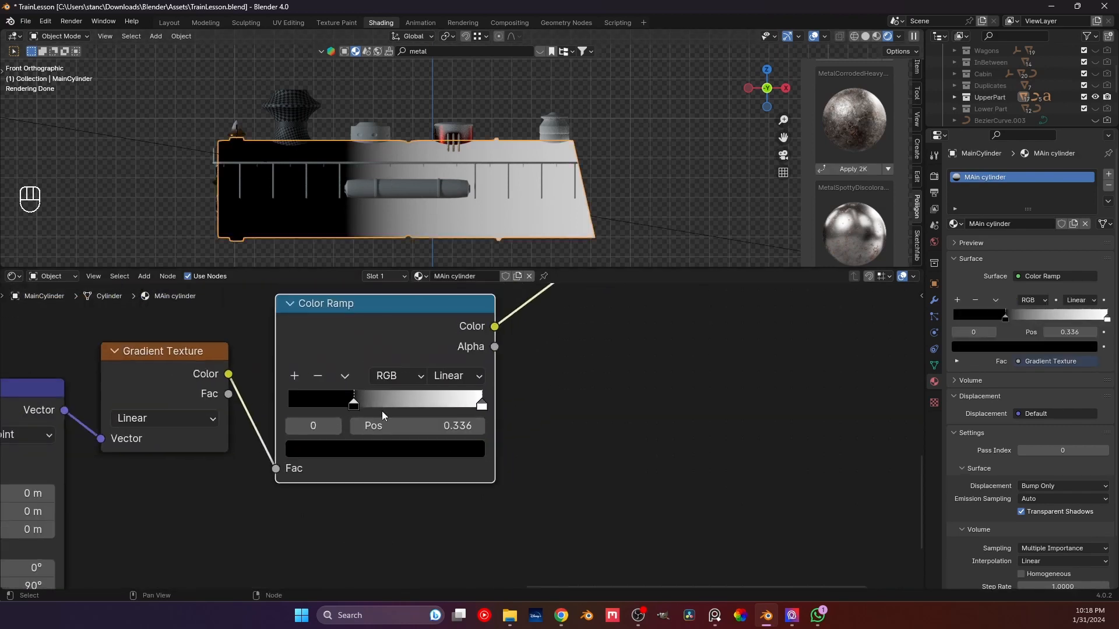
{"action": "left_click_drag", "start_coordinate": [354, 402], "coordinate": [384, 409]}
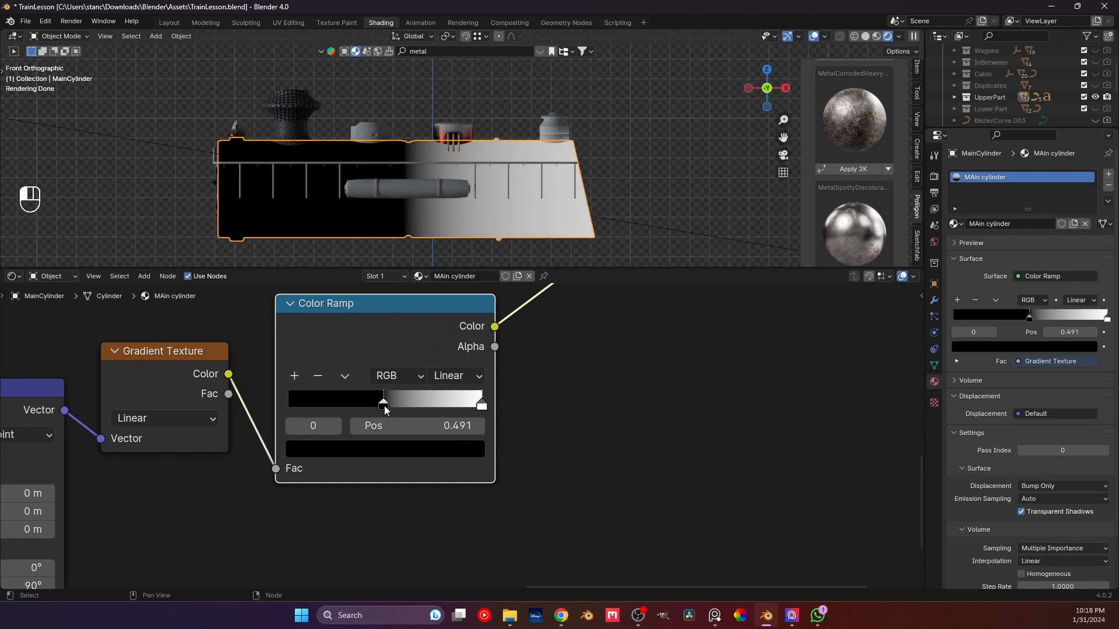
{"action": "left_click_drag", "start_coordinate": [480, 404], "coordinate": [382, 410]}
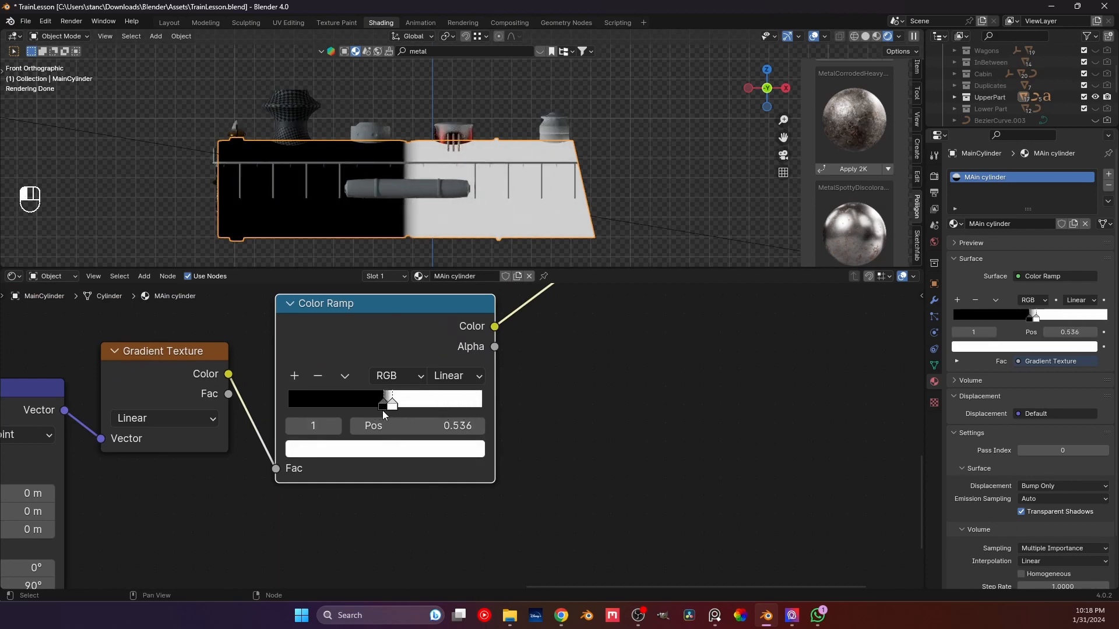
- Set the Color Ramp's interpolation to Constant and place its white stop at 0.500, with the black stop just before it
{"action": "left_click", "coordinate": [456, 376]}
{"action": "left_click", "coordinate": [456, 499]}
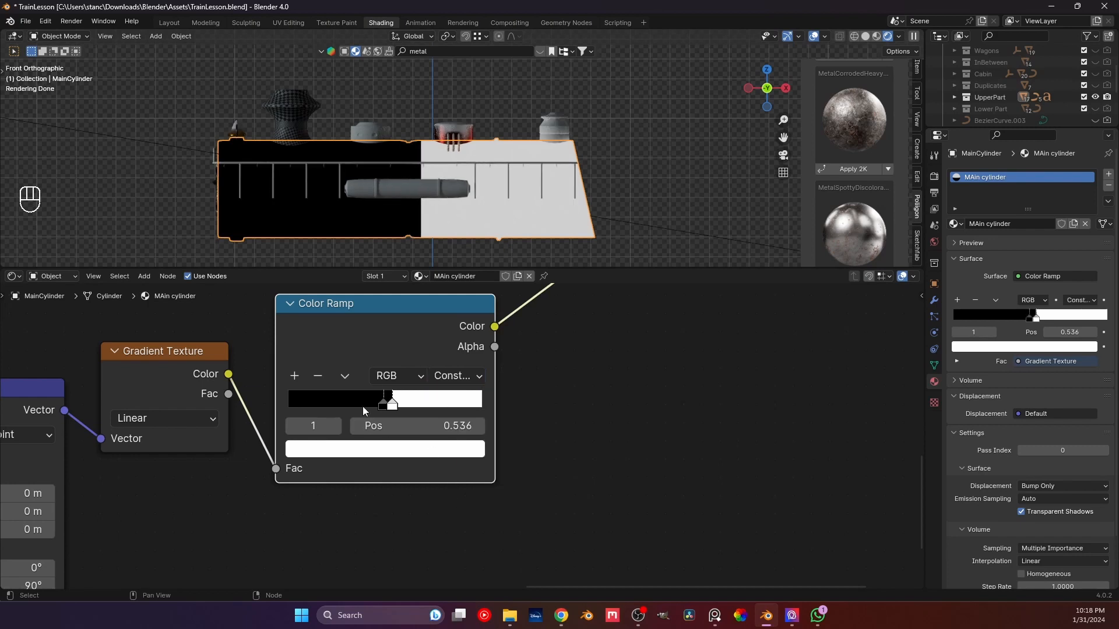
{"action": "left_click", "coordinate": [383, 408]}
{"action": "mouse_move", "coordinate": [382, 406]}
{"action": "left_mouse_down"}
{"action": "mouse_move", "coordinate": [373, 407]}
{"action": "mouse_move", "coordinate": [386, 407]}
{"action": "left_mouse_up"}
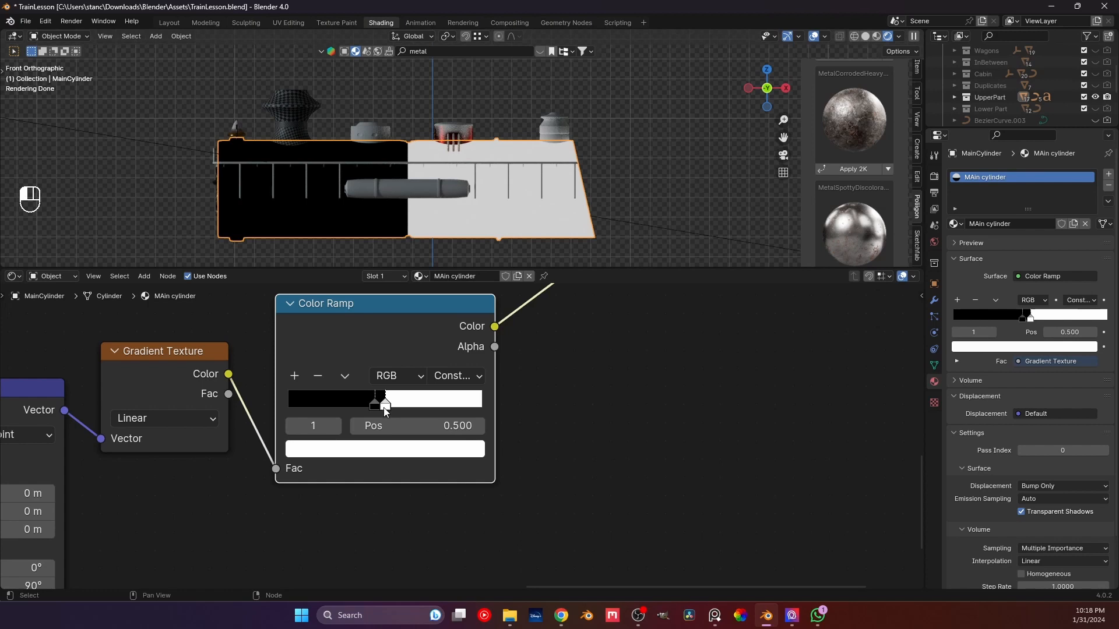
{"action": "left_click", "coordinate": [551, 430]}
- Add a Mix Shader node on the link between the Color Ramp and the Material Output
{"action": "middle_click_drag", "start_coordinate": [410, 199], "coordinate": [431, 223]}
{"action": "scroll", "coordinate": [394, 206], "scroll_direction": "down", "scroll_amount": 3}
{"action": "scroll", "coordinate": [437, 232], "scroll_direction": "down", "scroll_amount": 4}
{"action": "middle_click_drag", "start_coordinate": [404, 171], "coordinate": [442, 220]}
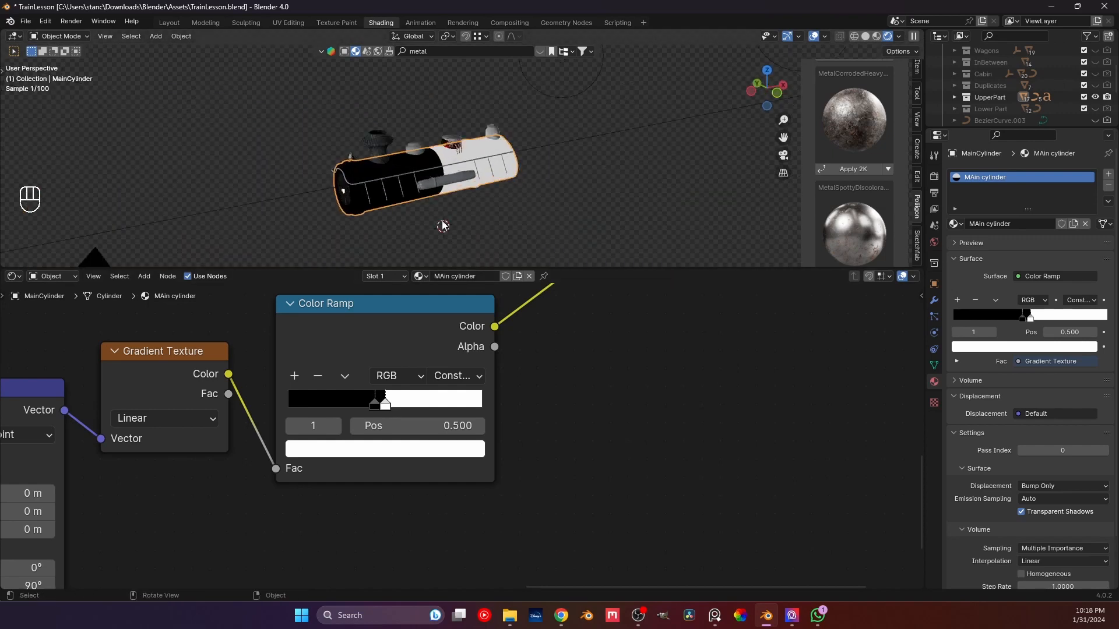
{"action": "scroll", "coordinate": [510, 404], "scroll_direction": "down", "scroll_amount": 5}
{"action": "scroll", "coordinate": [511, 407], "scroll_direction": "down", "scroll_amount": 2}
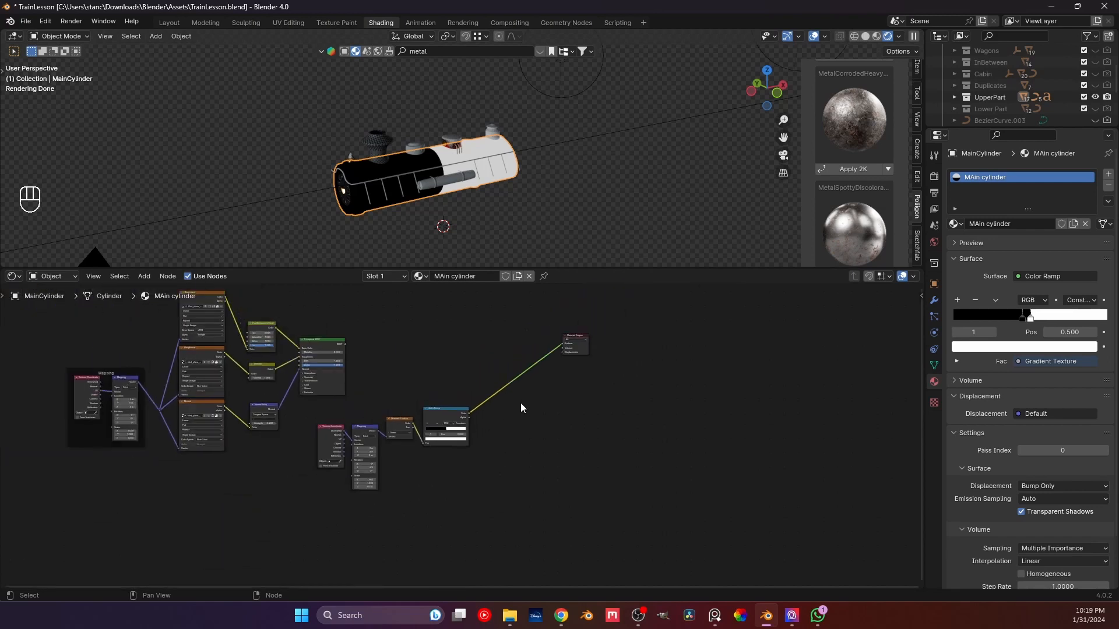
{"action": "left_click_drag", "start_coordinate": [555, 330], "coordinate": [570, 336]}
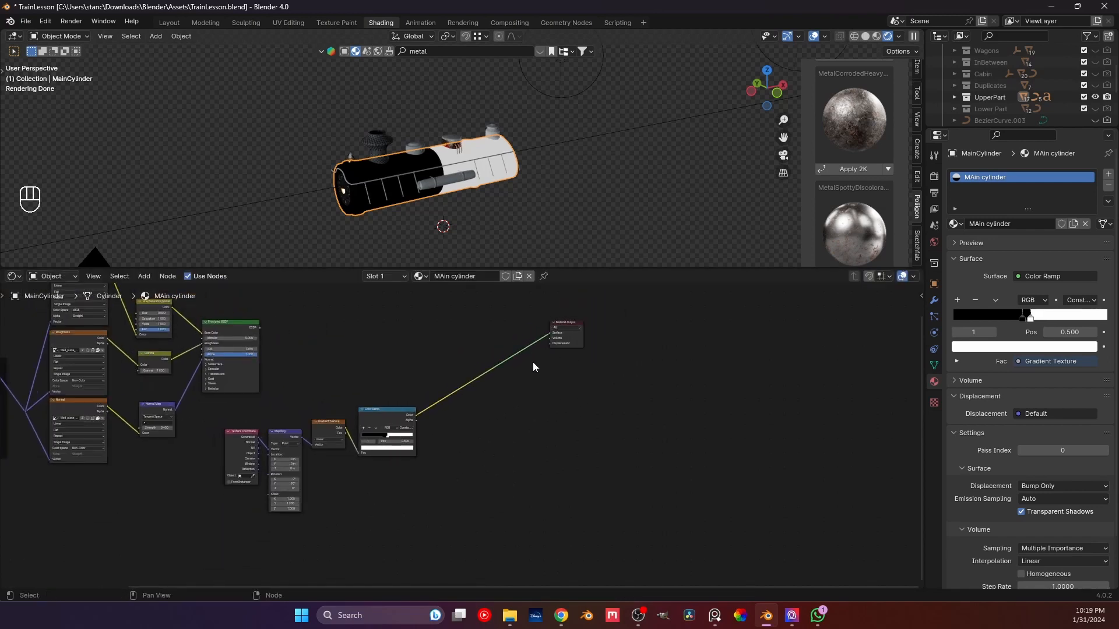
{"action": "key", "text": "shift+a"}
{"action": "left_click", "coordinate": [472, 368]}
{"action": "type", "text": "mix "}
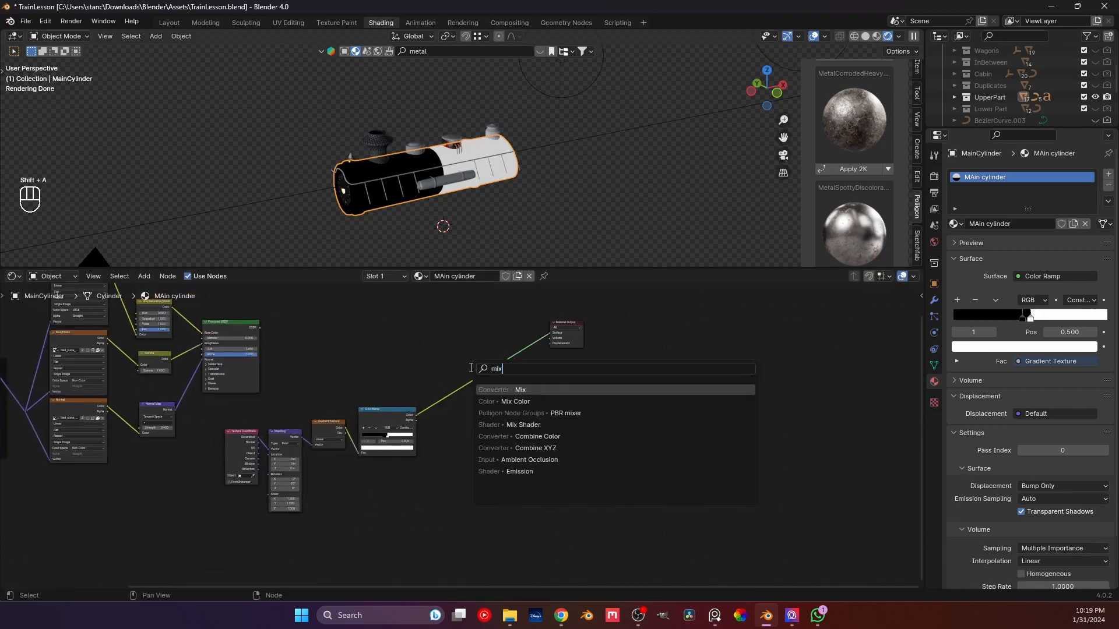
{"action": "type", "text": "shad"}
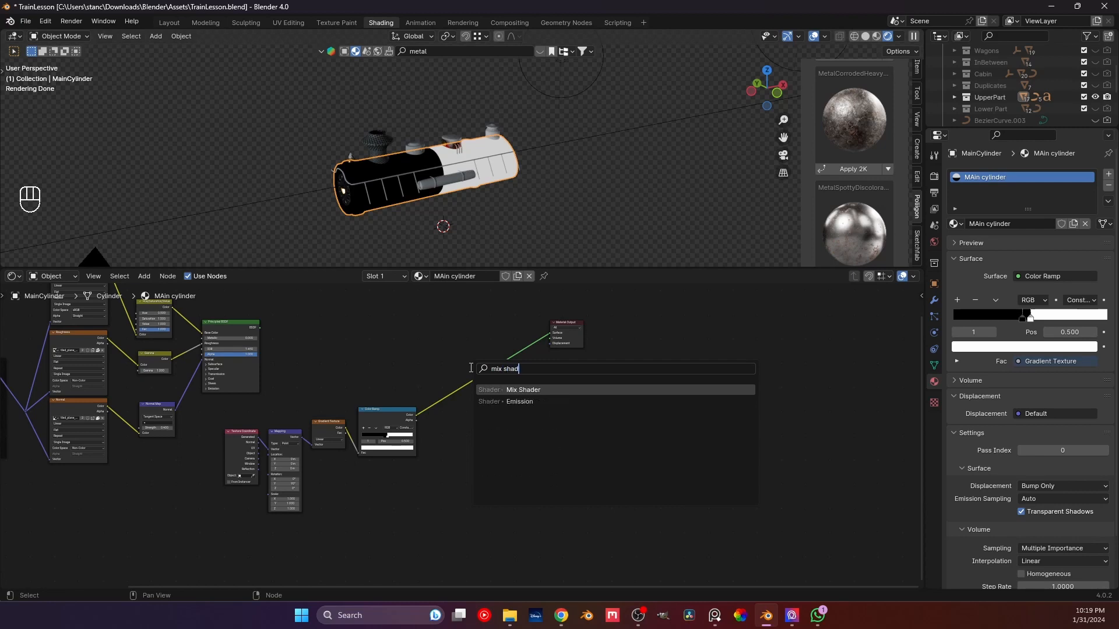
{"action": "type", "text": "r"}
{"action": "key", "text": "Return"}
{"action": "left_click", "coordinate": [481, 338]}
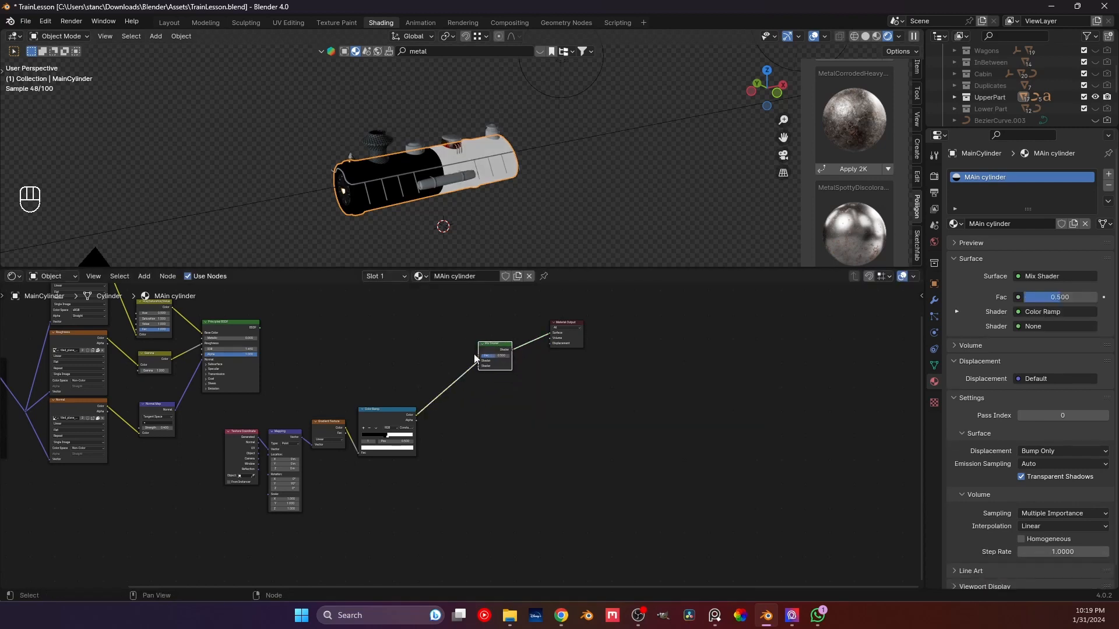
- Feed the Color Ramp into the Mix Shader's Fac and the existing metal Principled BSDF into its first Shader input
{"action": "scroll", "coordinate": [480, 338], "scroll_direction": "up", "scroll_amount": 2}
{"action": "left_click_drag", "start_coordinate": [483, 334], "coordinate": [484, 327]}
{"action": "scroll", "coordinate": [376, 362], "scroll_direction": "down", "scroll_amount": 1}
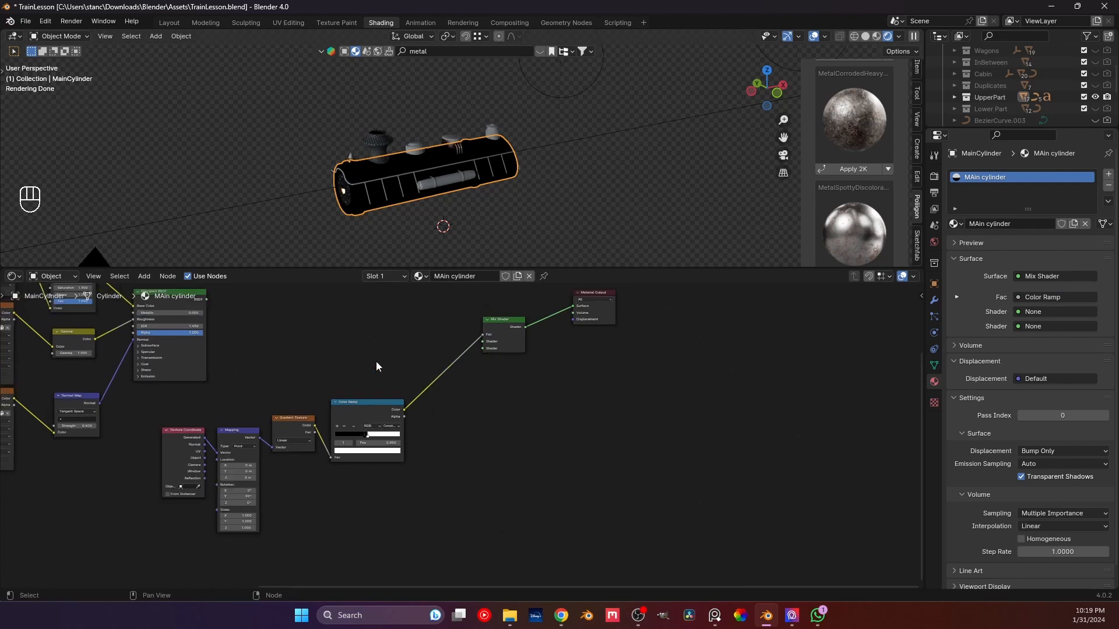
{"action": "left_click_drag", "start_coordinate": [367, 370], "coordinate": [172, 513]}
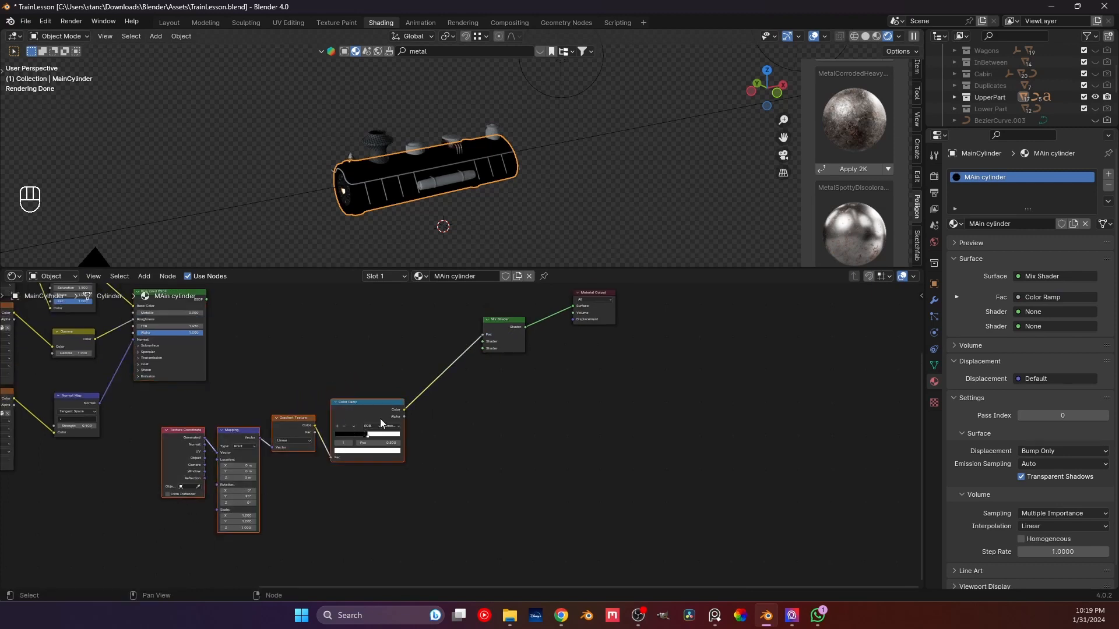
{"action": "left_click_drag", "start_coordinate": [380, 418], "coordinate": [320, 426]}
{"action": "left_click_drag", "start_coordinate": [207, 299], "coordinate": [482, 342]}
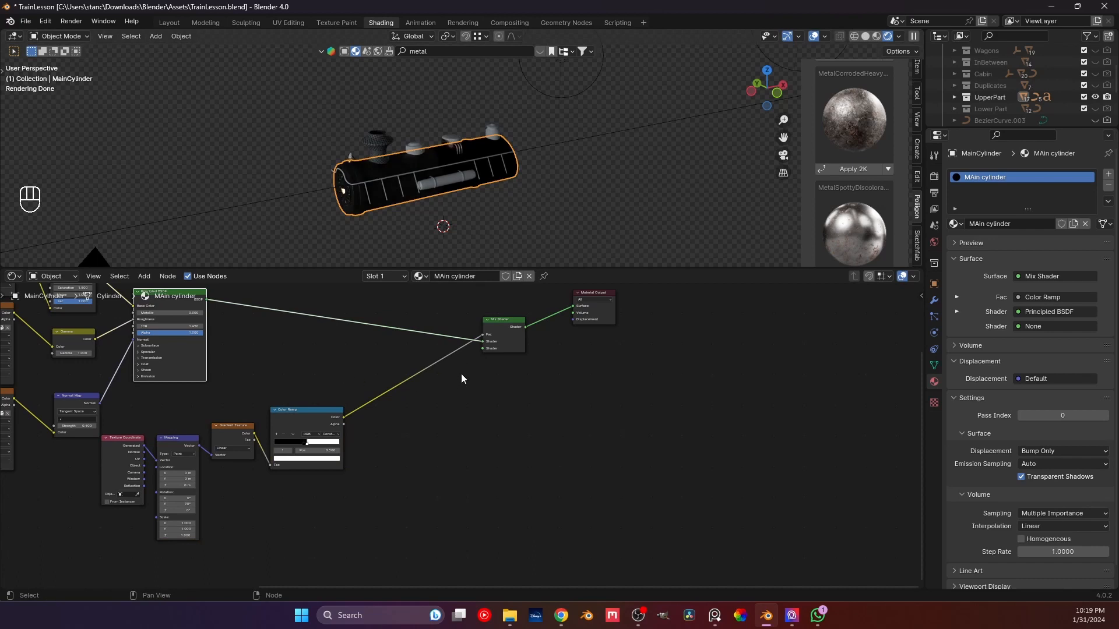
- Move the four gradient mask nodes above the metal shader nodes
{"action": "left_click_drag", "start_coordinate": [315, 394], "coordinate": [138, 525]}
{"action": "left_click_drag", "start_coordinate": [340, 409], "coordinate": [305, 312]}
{"action": "left_click", "coordinate": [351, 471]}
{"action": "middle_click_drag", "start_coordinate": [438, 522], "coordinate": [422, 403]}
- Add a second Principled BSDF linked to the Mix Shader's second Shader input and place it below the metal shader
{"action": "left_click_drag", "start_coordinate": [472, 420], "coordinate": [405, 500]}
{"action": "type", "text": "princ"}
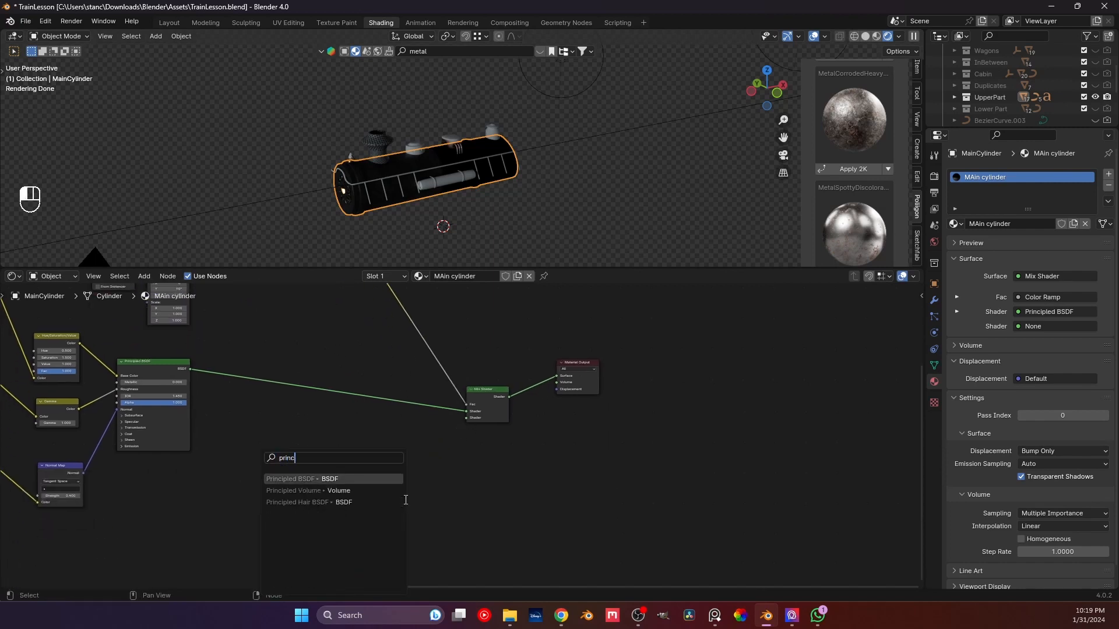
{"action": "key", "text": "Return"}
{"action": "left_click", "coordinate": [373, 443]}
- Give the new Principled BSDF a saturated red base color with value 0.800 and set Metallic to 1.000
{"action": "middle_click_drag", "start_coordinate": [404, 443], "coordinate": [440, 354]}
{"action": "scroll", "coordinate": [437, 356], "scroll_direction": "up", "scroll_amount": 4}
{"action": "left_click", "coordinate": [350, 366]}
{"action": "left_click_drag", "start_coordinate": [381, 281], "coordinate": [412, 273]}
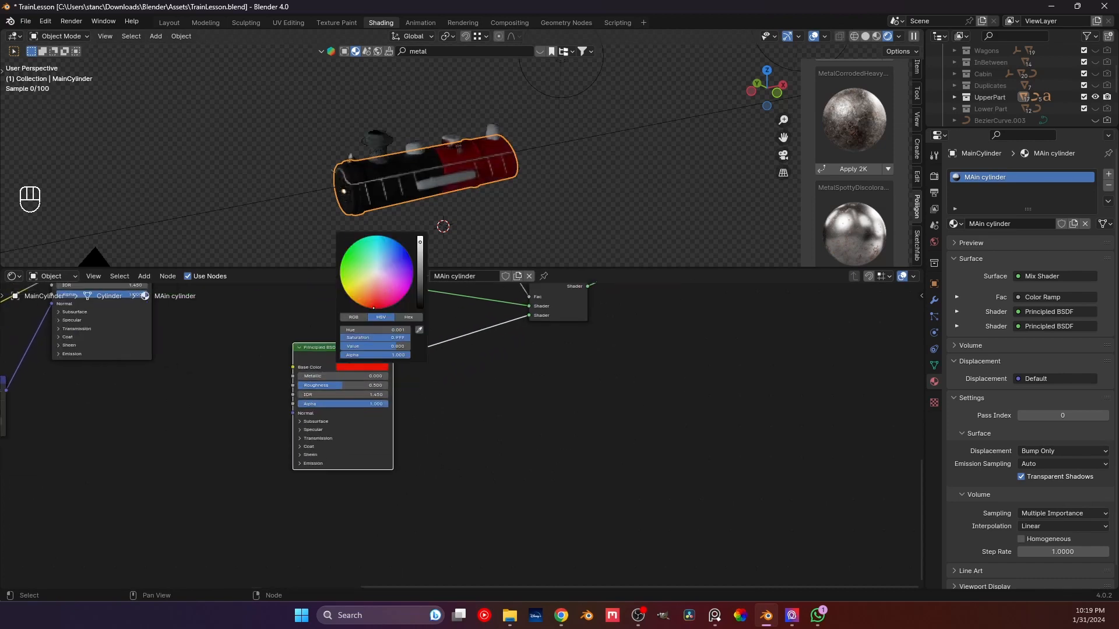
{"action": "left_click_drag", "start_coordinate": [300, 376], "coordinate": [388, 376]}
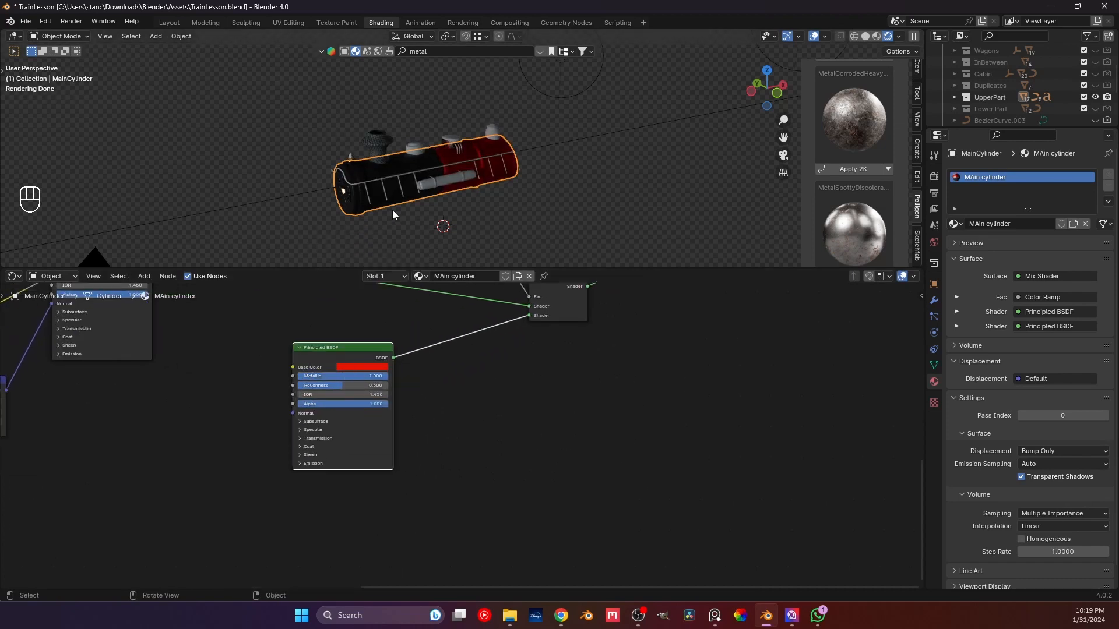
- Set the red Principled BSDF's Roughness to 0.15
{"action": "double_click", "coordinate": [315, 386]}
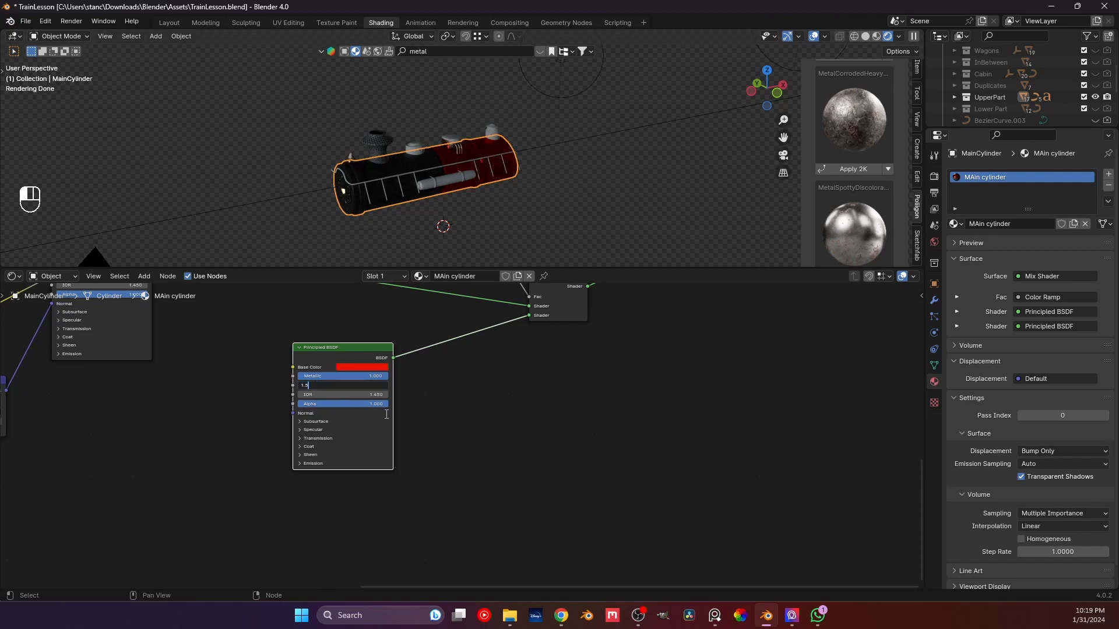
{"action": "key", "text": "Return"}
{"action": "middle_click_drag", "start_coordinate": [466, 221], "coordinate": [449, 196]}
{"action": "double_click", "coordinate": [339, 385]}
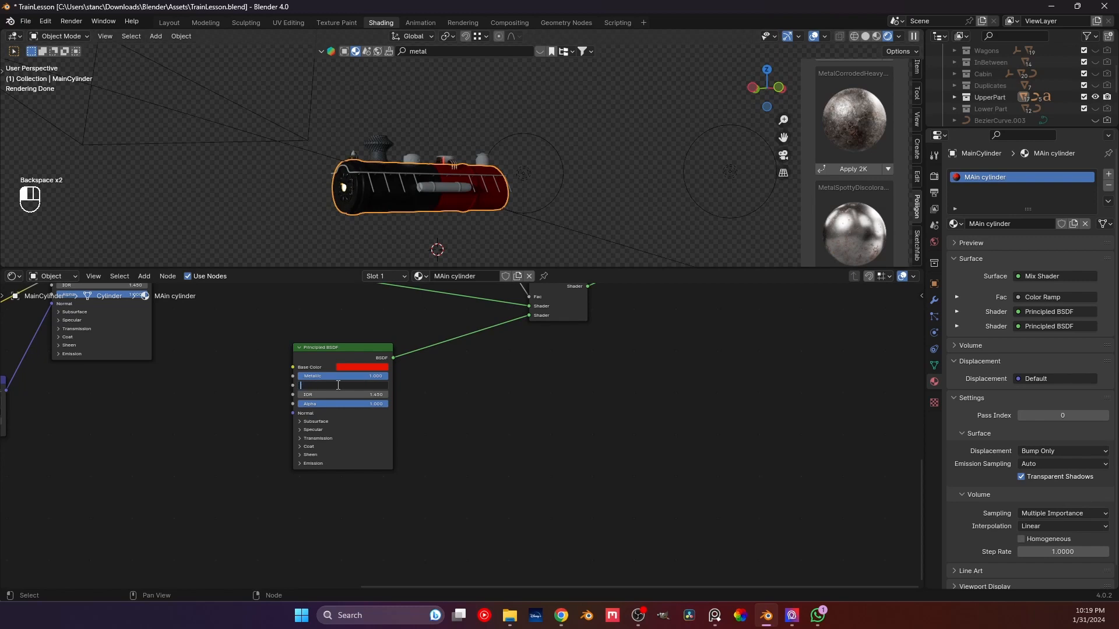
{"action": "type", "text": "0.15"}
{"action": "key", "text": "Return"}
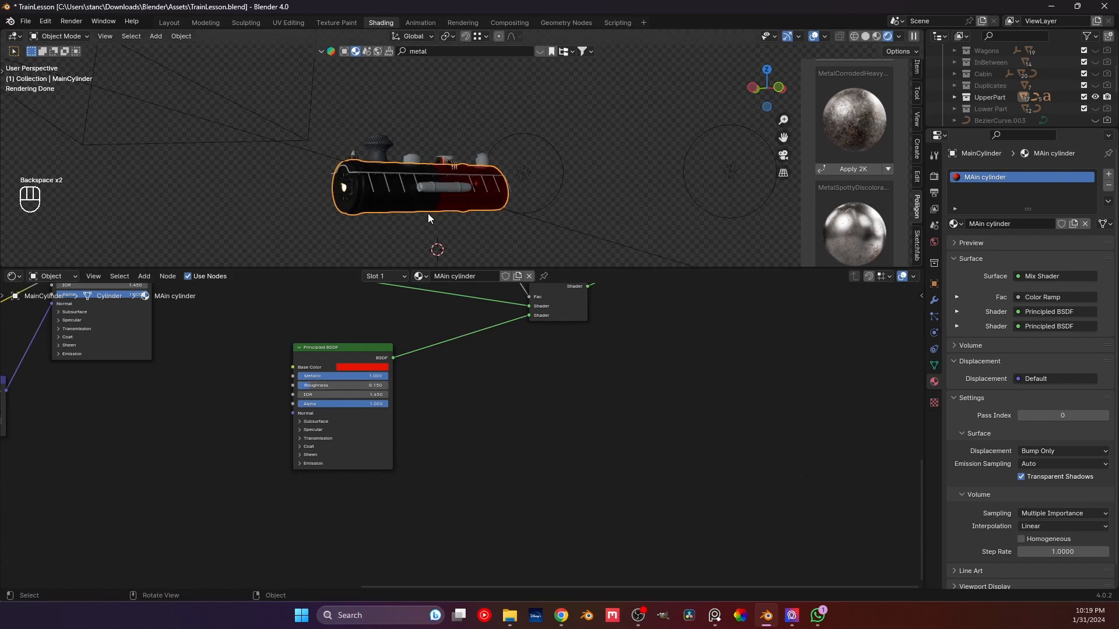
- Darken the red Principled BSDF's base color to a value of 0.305
{"action": "left_click", "coordinate": [436, 214]}
{"action": "scroll", "coordinate": [431, 200], "scroll_direction": "up", "scroll_amount": 4}
{"action": "mouse_move", "coordinate": [430, 176]}
{"action": "middle_mouse_down"}
{"action": "mouse_move", "coordinate": [431, 200]}
{"action": "mouse_move", "coordinate": [436, 164]}
{"action": "middle_mouse_up"}
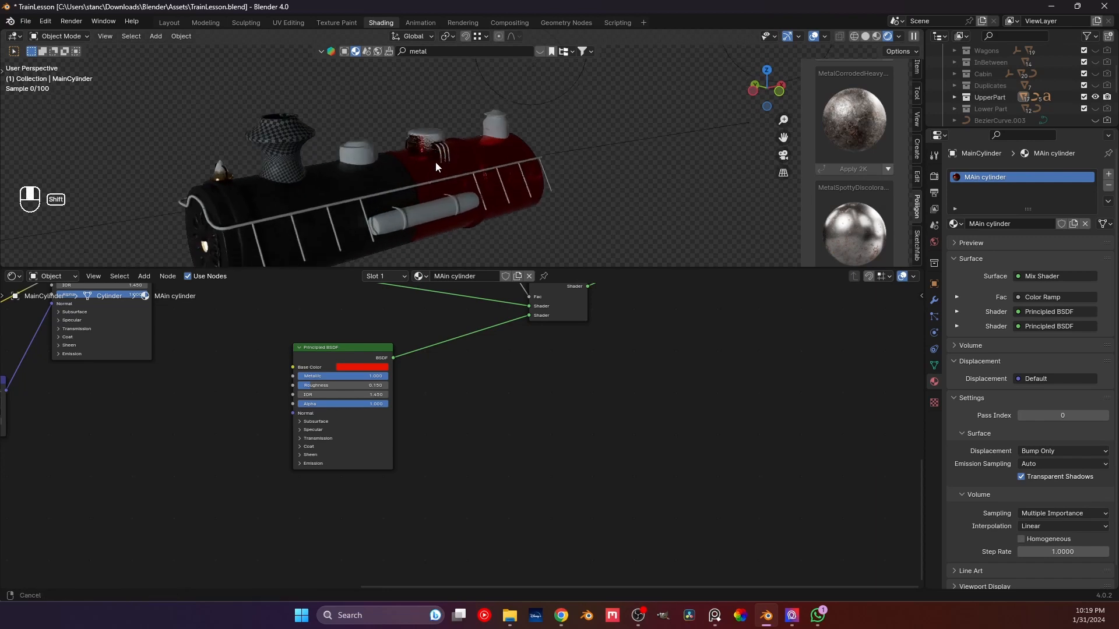
{"action": "scroll", "coordinate": [434, 164], "scroll_direction": "up", "scroll_amount": 4}
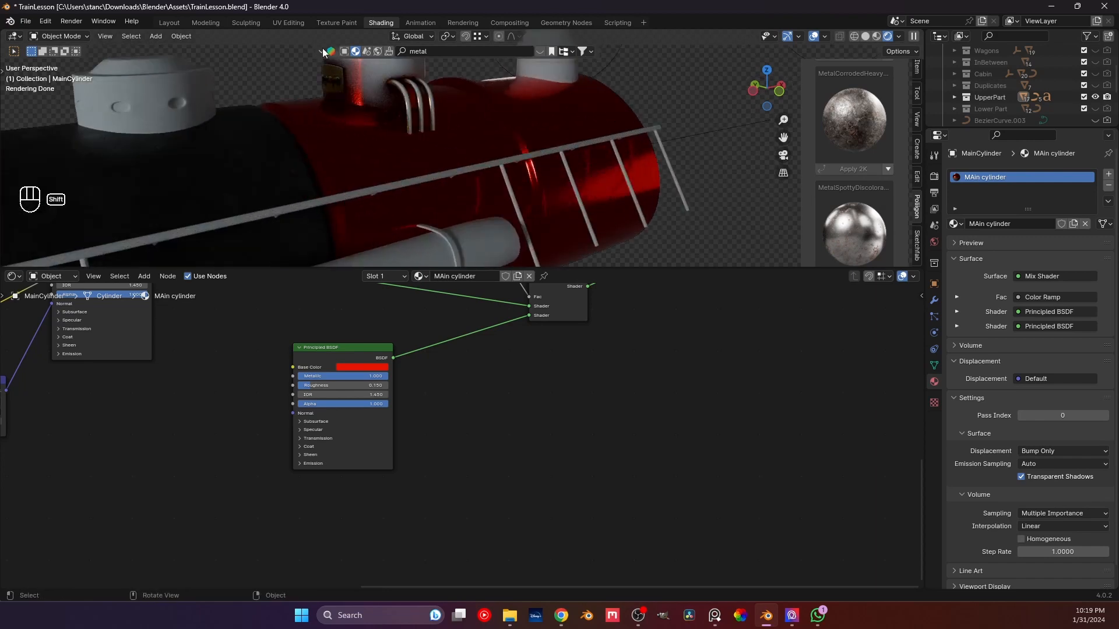
{"action": "middle_click_drag", "start_coordinate": [323, 48], "coordinate": [416, 204], "text": "shift"}
{"action": "scroll", "coordinate": [351, 357], "scroll_direction": "up", "scroll_amount": 3}
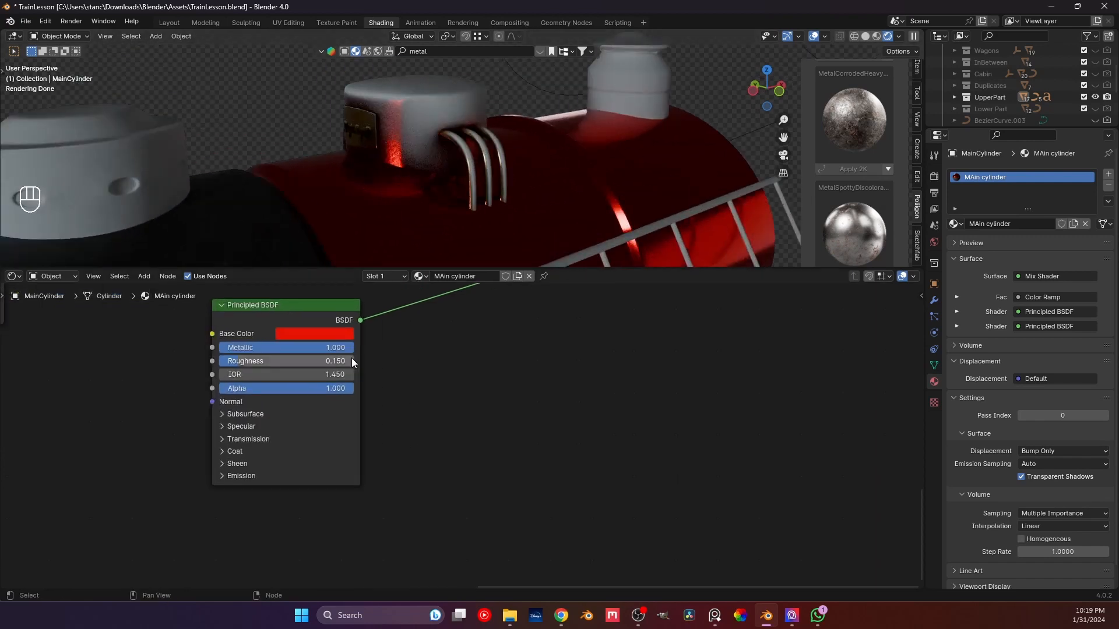
{"action": "left_click", "coordinate": [333, 334]}
{"action": "left_click_drag", "start_coordinate": [400, 144], "coordinate": [399, 184]}
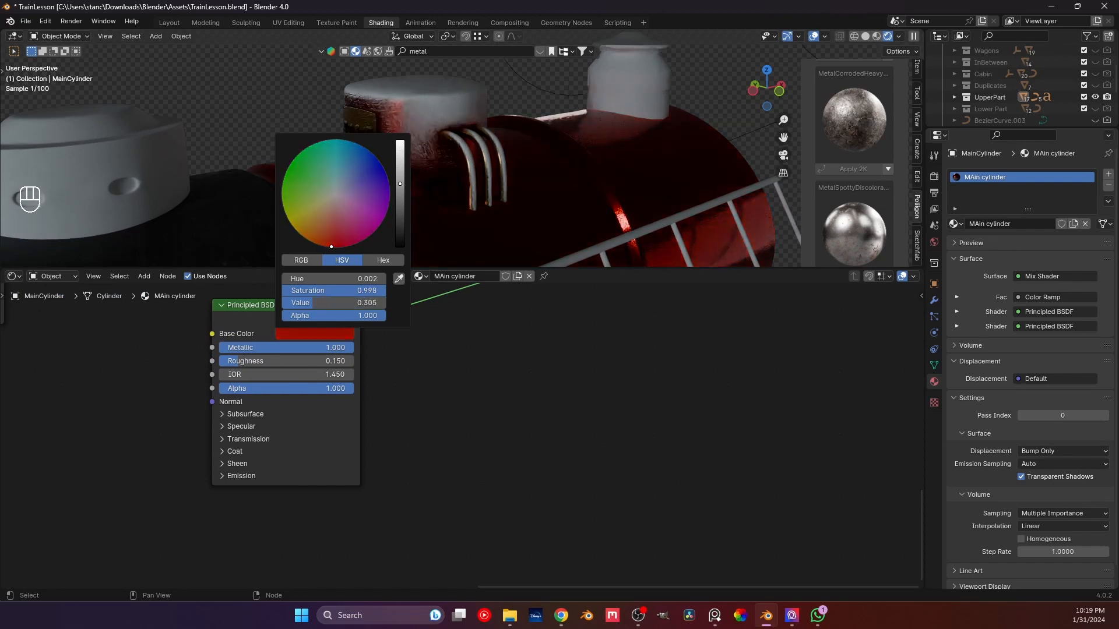
- Examine the black-and-red boiler cylinder through the camera, from the side and up close
{"action": "middle_click_drag", "start_coordinate": [344, 168], "coordinate": [379, 164]}
{"action": "scroll", "coordinate": [380, 163], "scroll_direction": "down", "scroll_amount": 5}
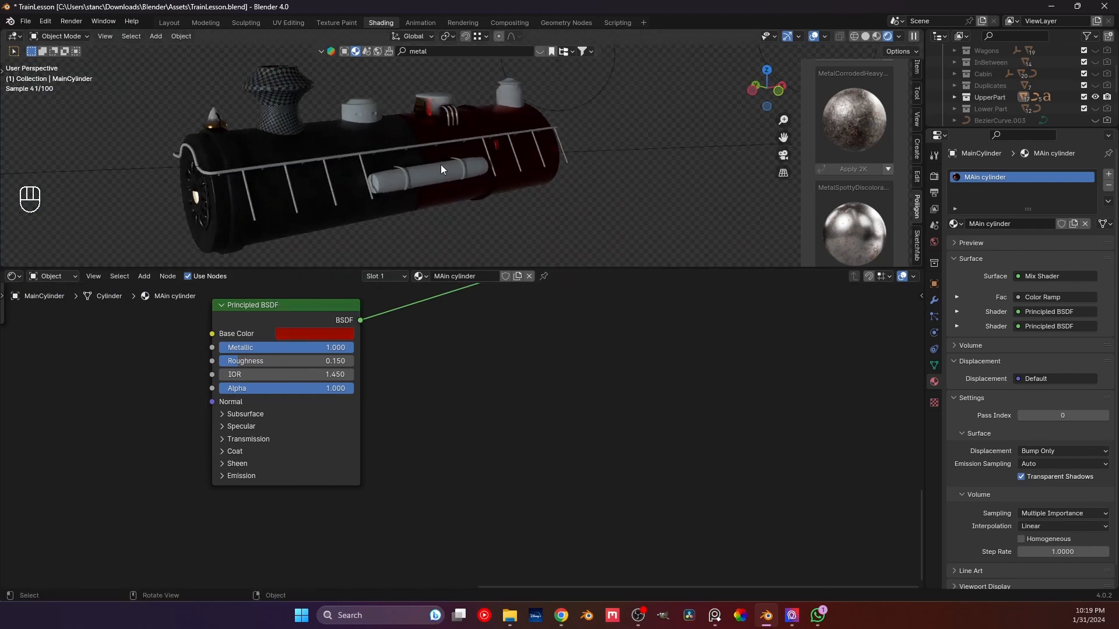
{"action": "key", "text": "KP_0"}
{"action": "scroll", "coordinate": [458, 172], "scroll_direction": "down", "scroll_amount": 10}
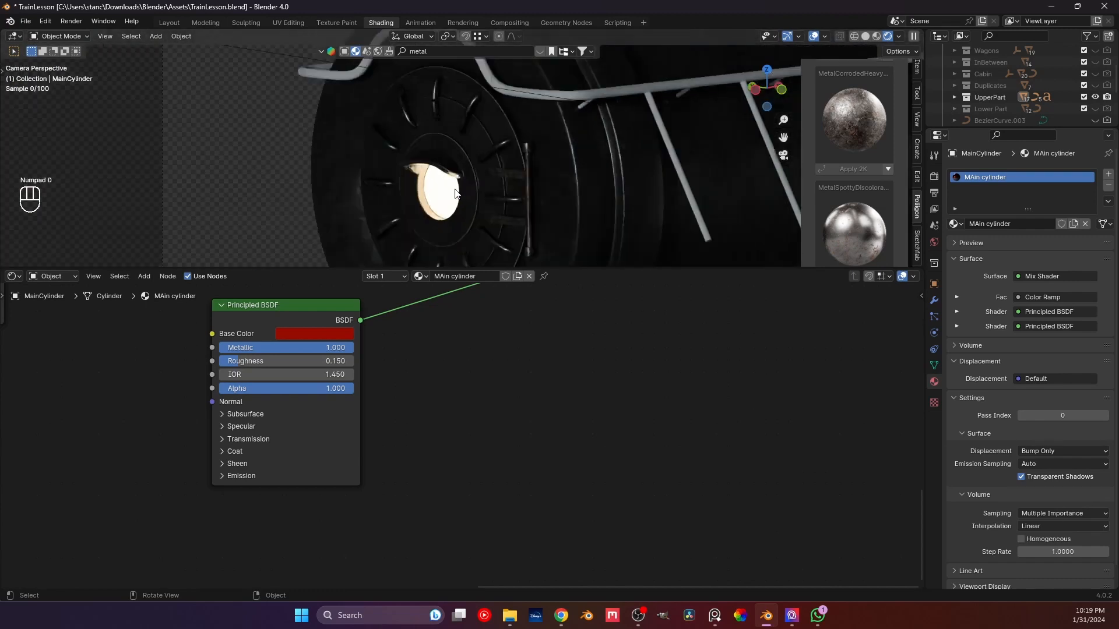
{"action": "middle_click_drag", "start_coordinate": [473, 187], "coordinate": [386, 187]}
{"action": "scroll", "coordinate": [386, 186], "scroll_direction": "up", "scroll_amount": 3}
{"action": "middle_click_drag", "start_coordinate": [436, 145], "coordinate": [473, 186], "text": "shift"}
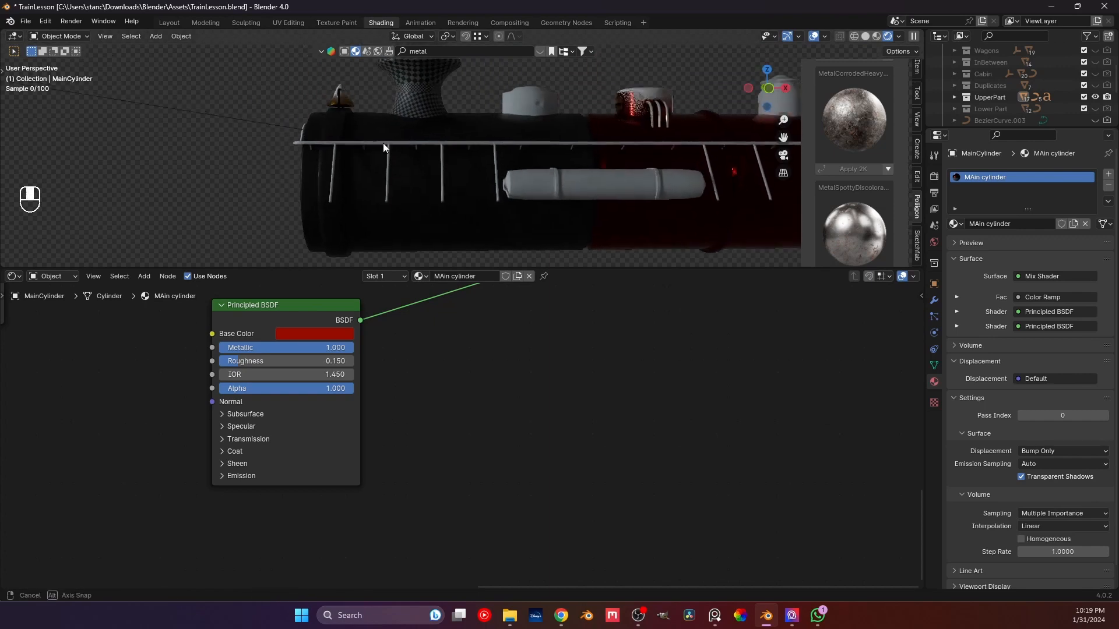
{"action": "middle_click_drag", "start_coordinate": [286, 142], "coordinate": [339, 141]}
{"action": "scroll", "coordinate": [339, 142], "scroll_direction": "up", "scroll_amount": 3}
{"action": "scroll", "coordinate": [408, 191], "scroll_direction": "up", "scroll_amount": 3}
{"action": "middle_click_drag", "start_coordinate": [408, 128], "coordinate": [370, 164], "text": "shift"}
{"action": "scroll", "coordinate": [369, 162], "scroll_direction": "down", "scroll_amount": 9}
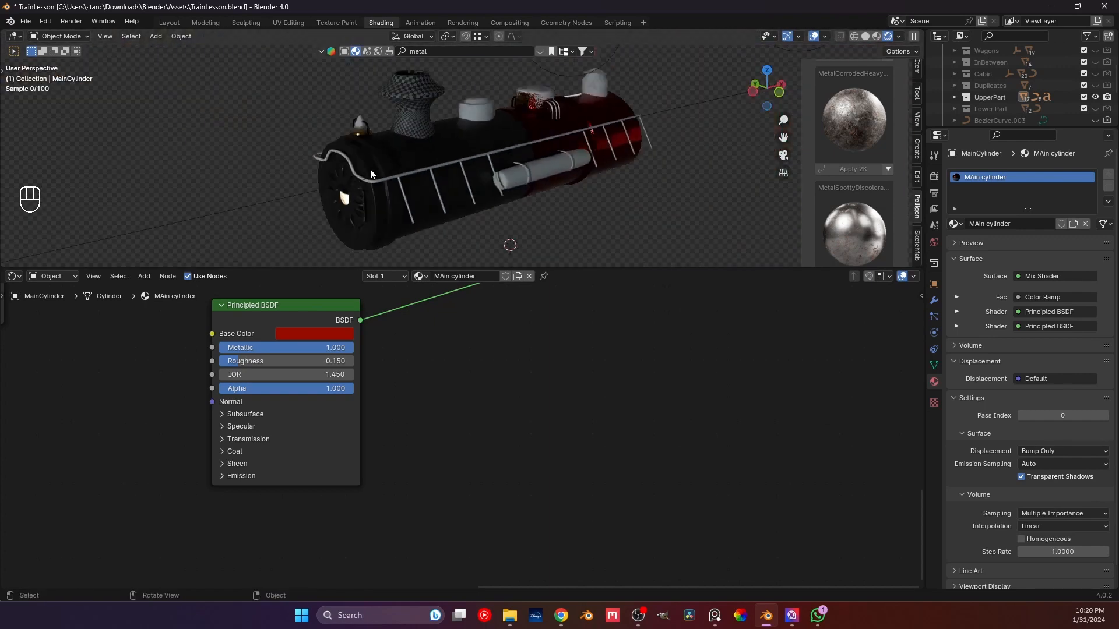
- Move the Material Output node farther from the Mix Shader and add an Ambient Occlusion node below
{"action": "scroll", "coordinate": [352, 359], "scroll_direction": "down", "scroll_amount": 3}
{"action": "scroll", "coordinate": [358, 332], "scroll_direction": "down", "scroll_amount": 5}
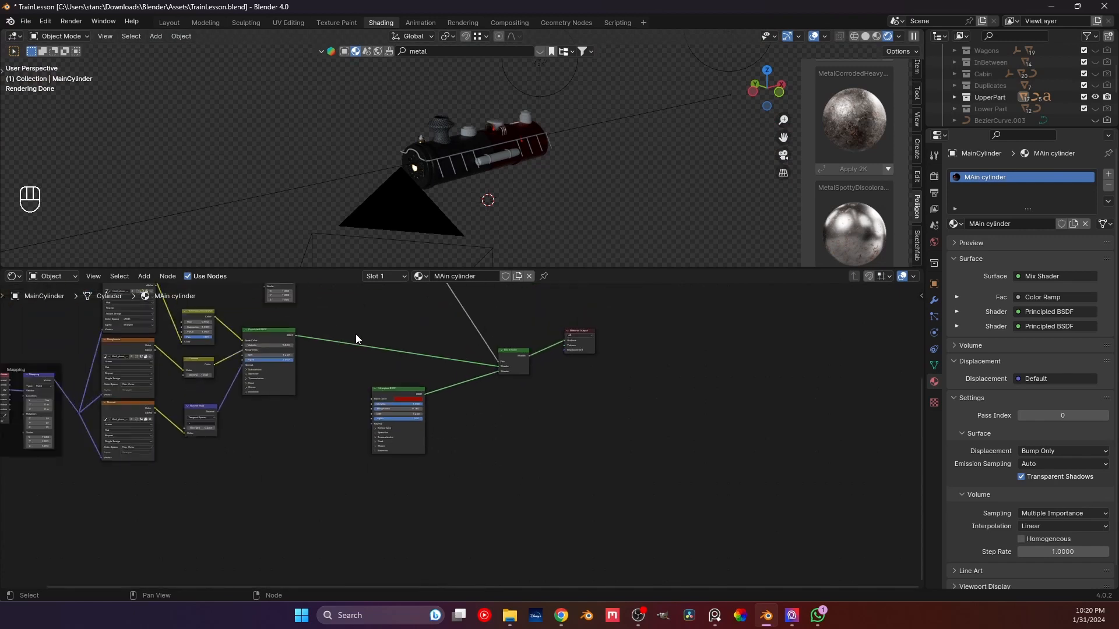
{"action": "middle_click_drag", "start_coordinate": [519, 359], "coordinate": [438, 358]}
{"action": "left_click_drag", "start_coordinate": [442, 353], "coordinate": [758, 412]}
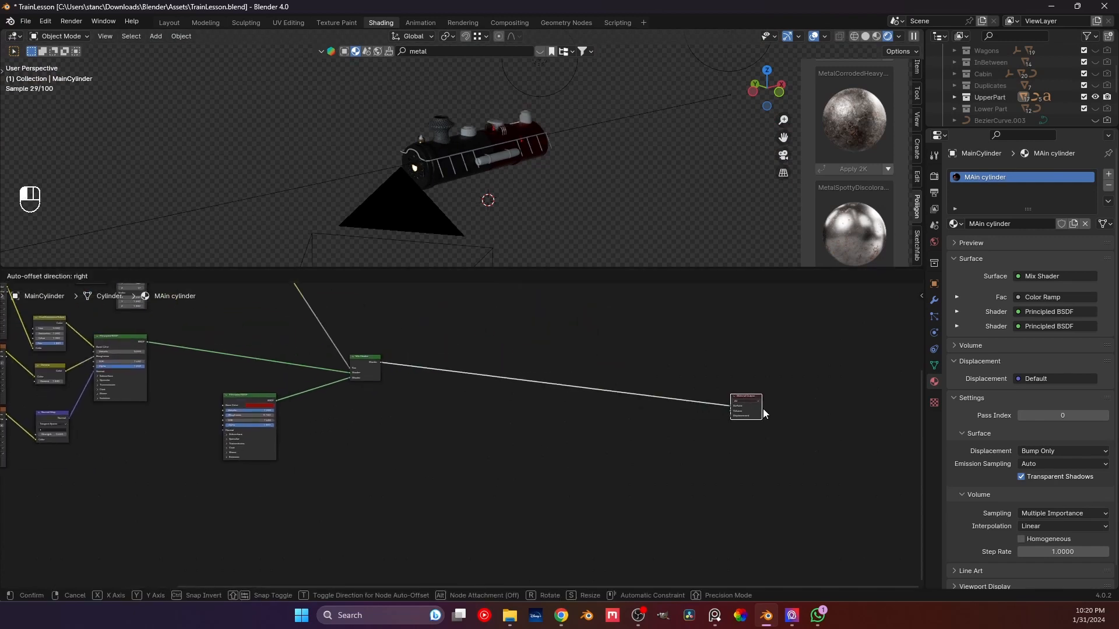
{"action": "key", "text": "shift+a"}
{"action": "left_click", "coordinate": [440, 449]}
{"action": "type", "text": "ambient"}
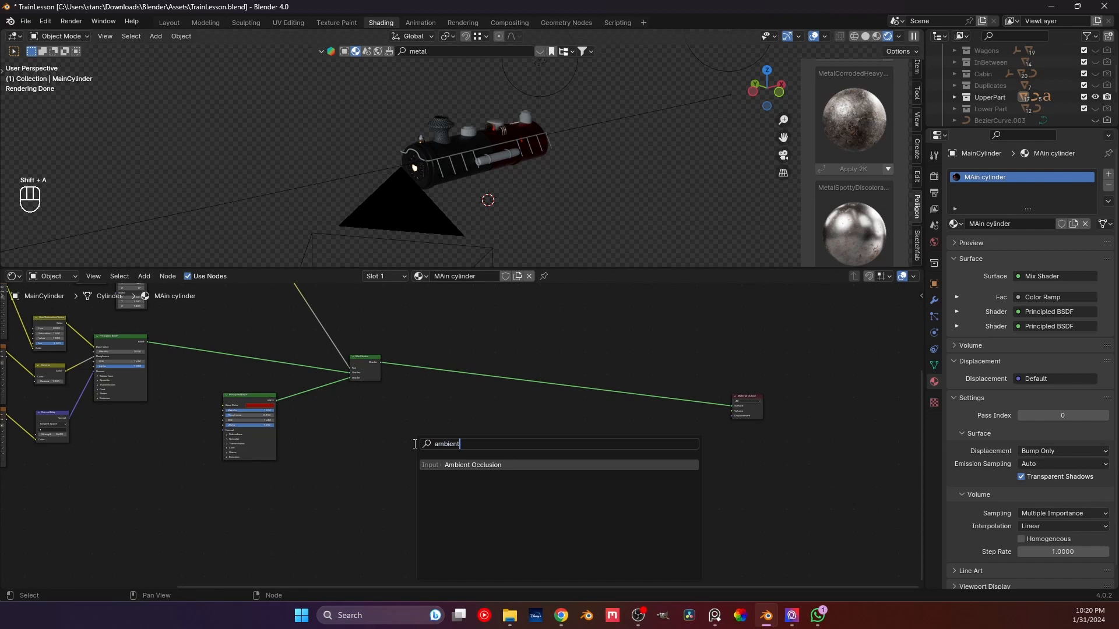
{"action": "key", "text": "Return"}
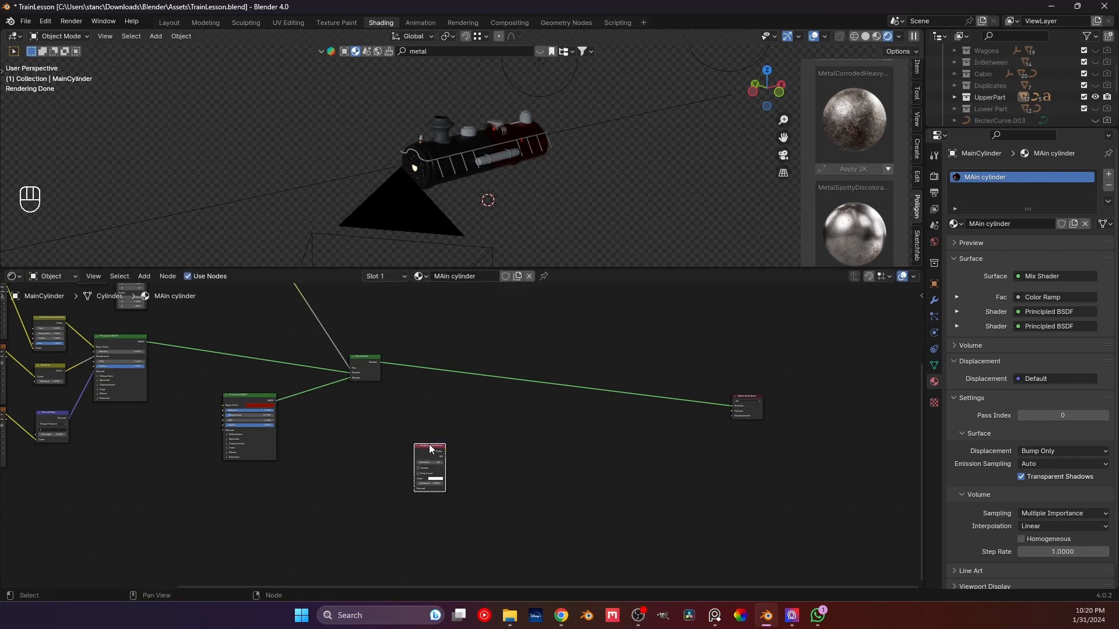
- Add a Color Ramp fed by the Ambient Occlusion node's Color output and preview it on the main cylinder
{"action": "left_click_drag", "start_coordinate": [444, 452], "coordinate": [463, 459]}
{"action": "type", "text": "col"}
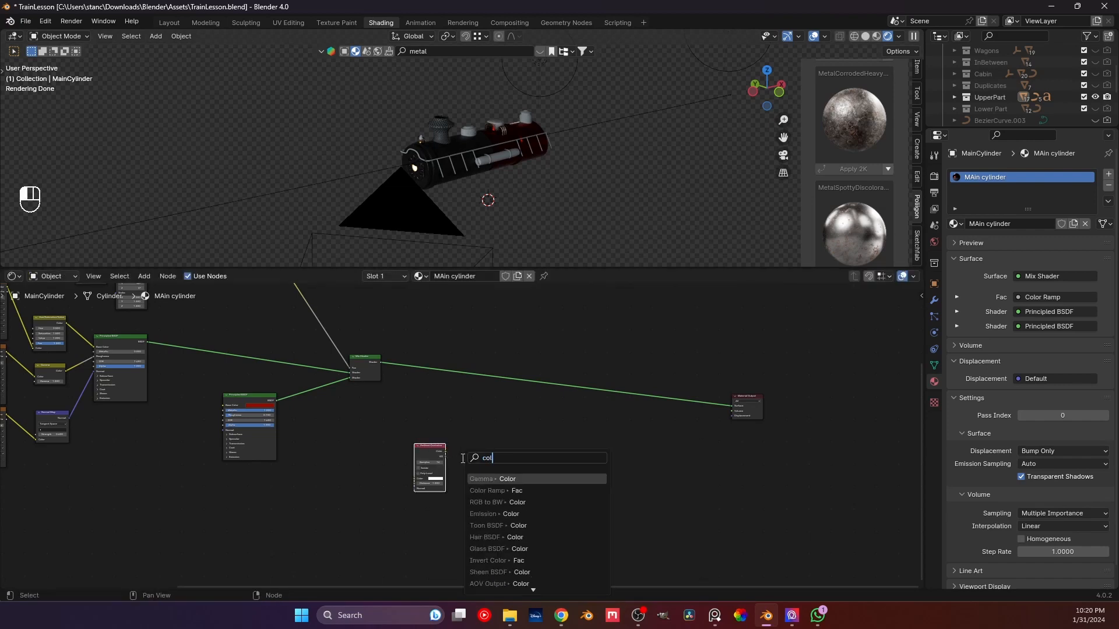
{"action": "type", "text": "o ramp"}
{"action": "key", "text": "Return"}
{"action": "left_click", "coordinate": [461, 458]}
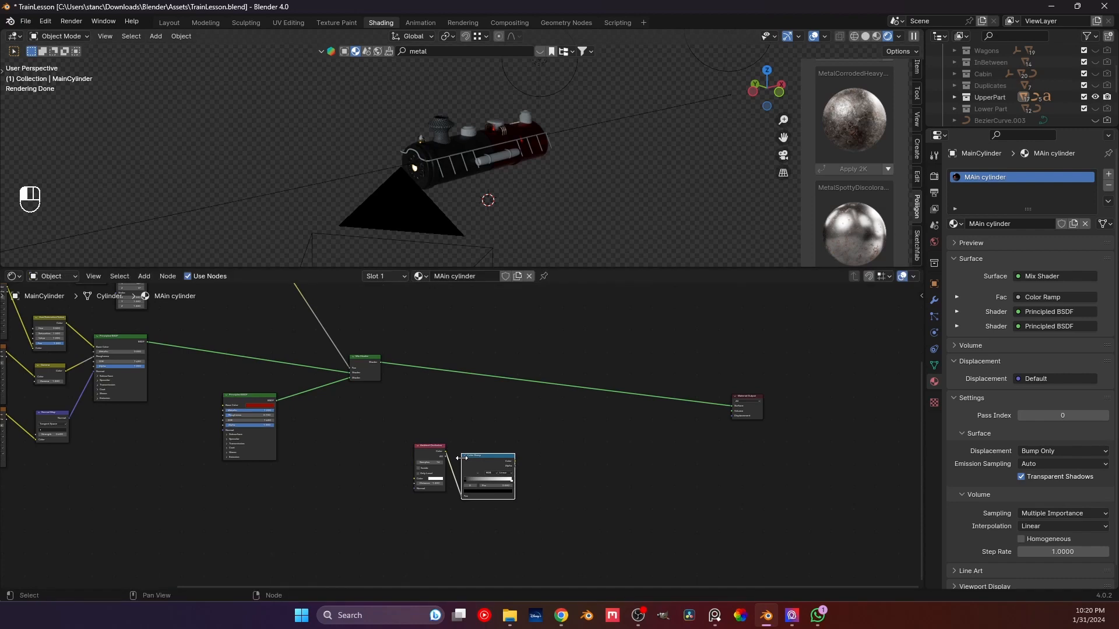
{"action": "left_click", "coordinate": [479, 464], "text": "ctrl+shift"}
- Tighten the ambient occlusion Color Ramp by moving the black stop about two-thirds along and the white stop to 0.923
{"action": "scroll", "coordinate": [489, 475], "scroll_direction": "up", "scroll_amount": 3}
{"action": "middle_click_drag", "start_coordinate": [488, 475], "coordinate": [422, 388]}
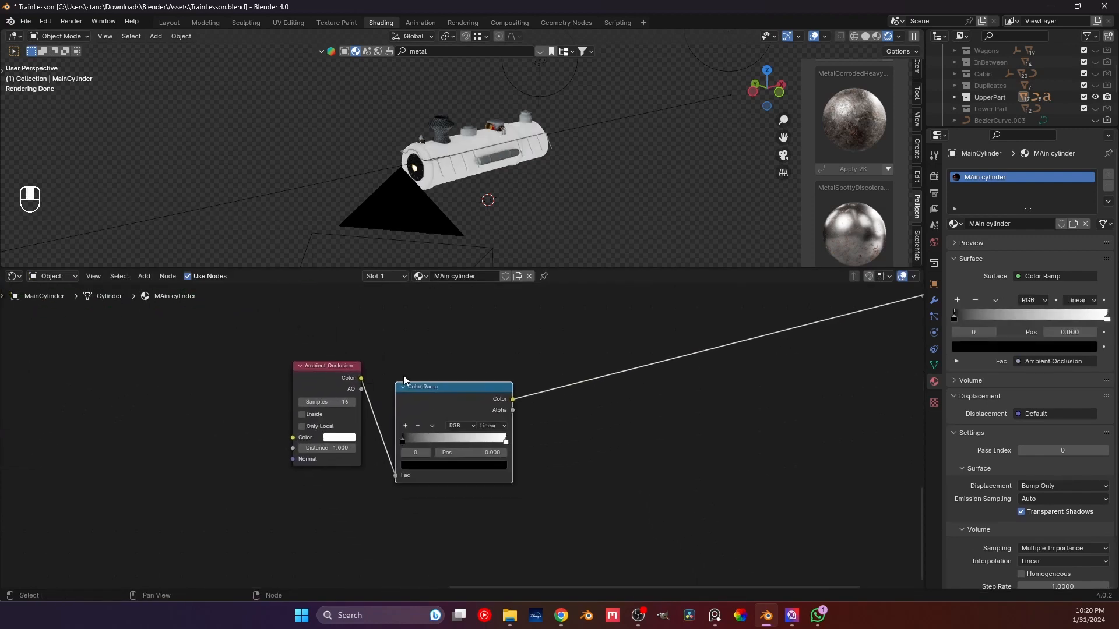
{"action": "scroll", "coordinate": [452, 190], "scroll_direction": "up", "scroll_amount": 4}
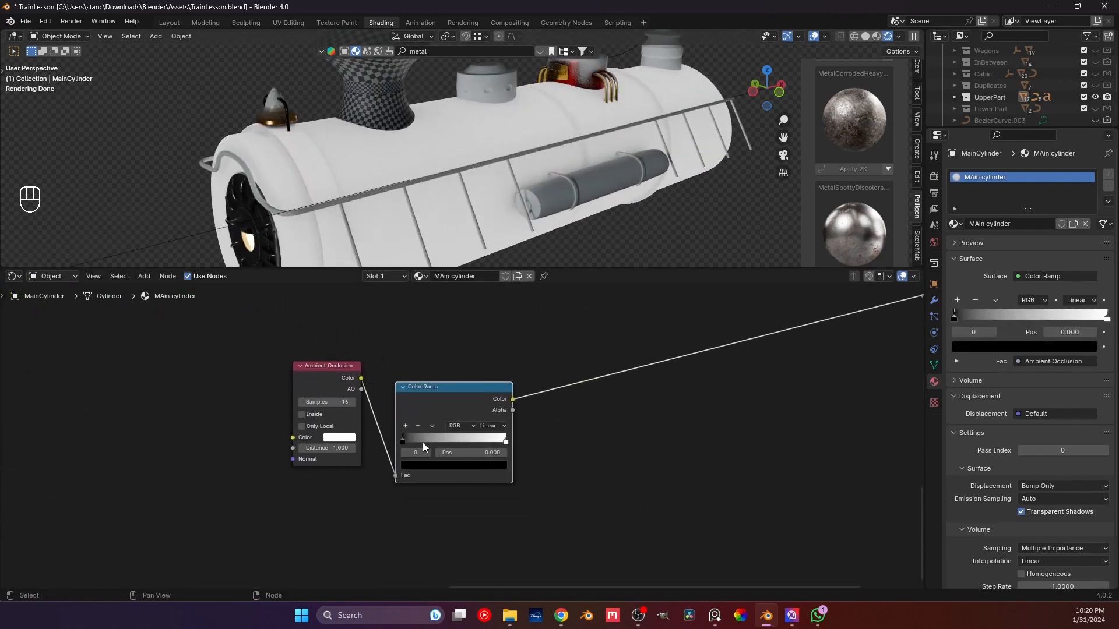
{"action": "left_click_drag", "start_coordinate": [421, 442], "coordinate": [498, 444]}
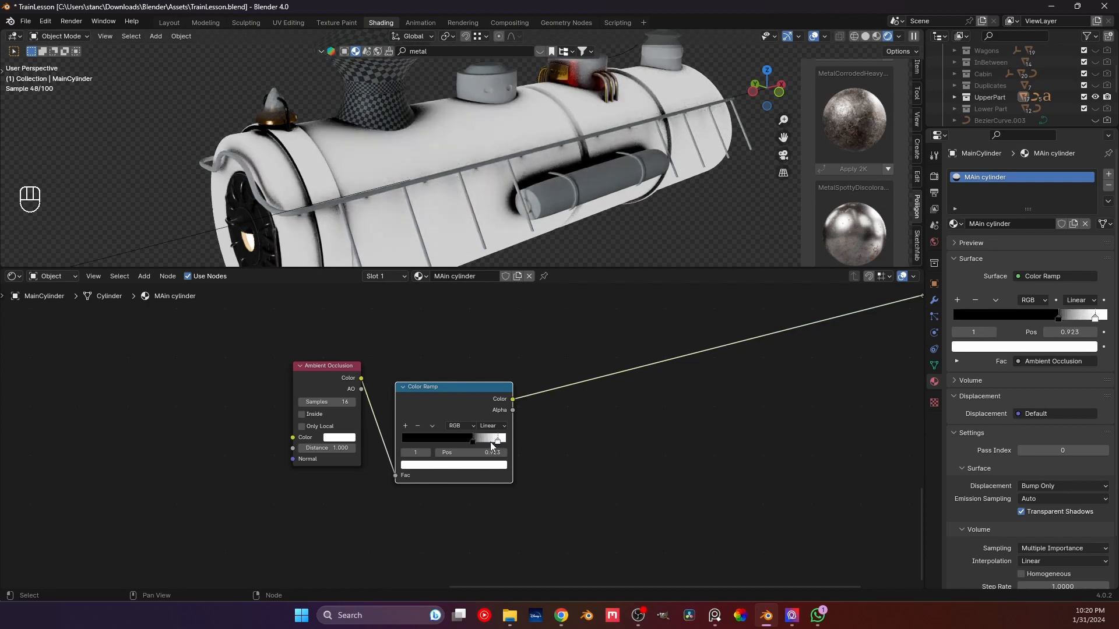
{"action": "middle_click_drag", "start_coordinate": [372, 210], "coordinate": [540, 223]}
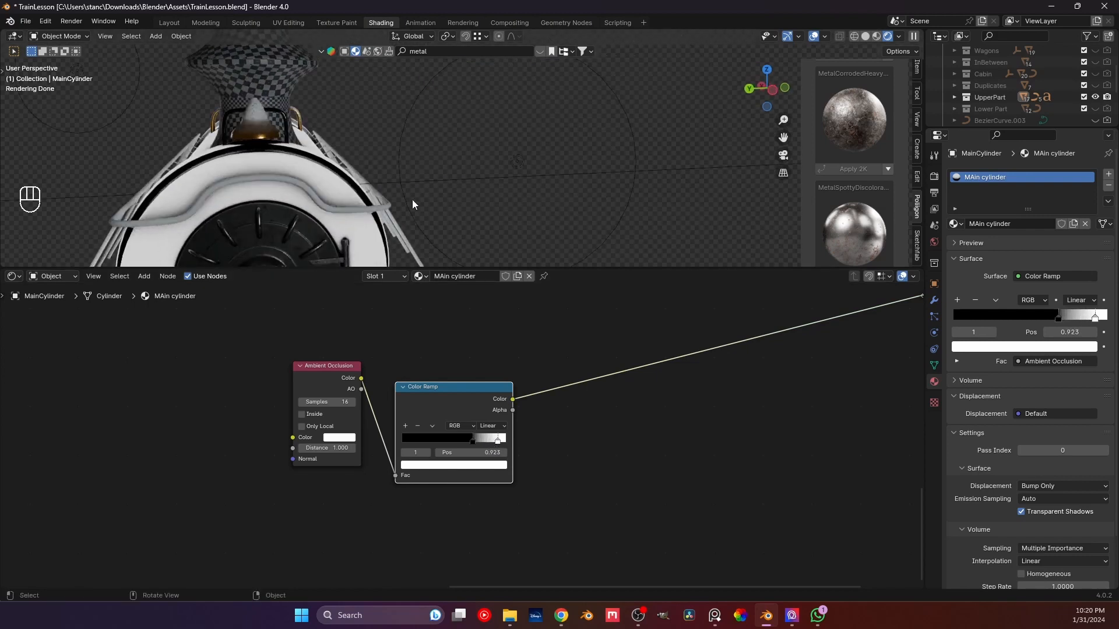
- Tighten the ambient occlusion Color Ramp, setting the black stop to 0.791 with the white stop just beyond it
{"action": "middle_click_drag", "start_coordinate": [413, 204], "coordinate": [191, 201]}
{"action": "scroll", "coordinate": [462, 433], "scroll_direction": "up", "scroll_amount": 1}
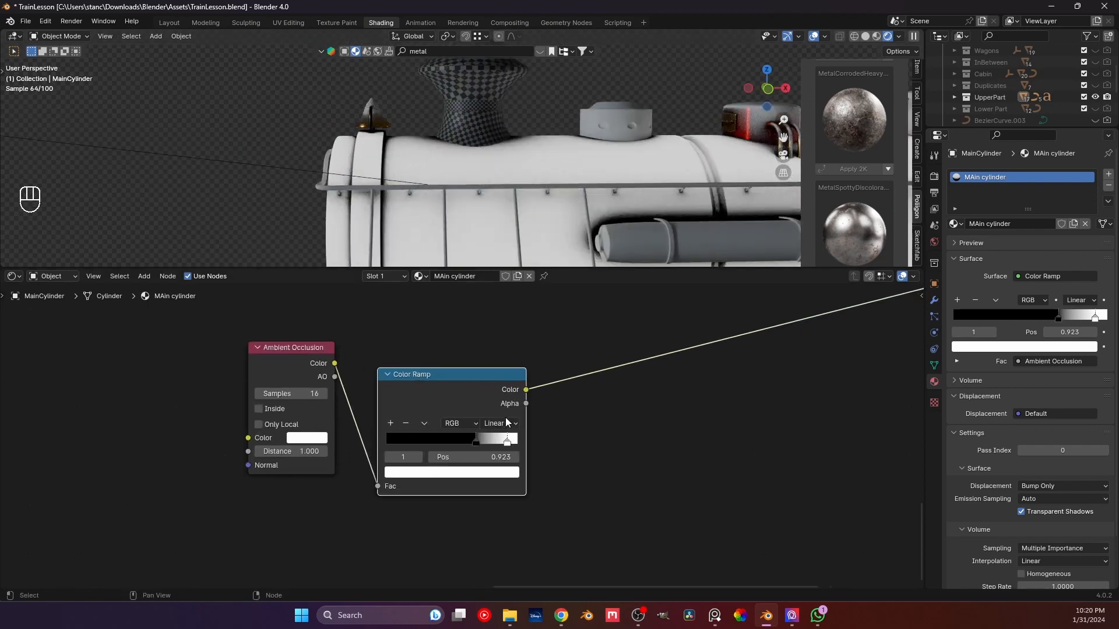
{"action": "left_click_drag", "start_coordinate": [478, 443], "coordinate": [513, 441]}
{"action": "mouse_move", "coordinate": [408, 198]}
{"action": "middle_mouse_down"}
{"action": "mouse_move", "coordinate": [387, 201]}
{"action": "mouse_move", "coordinate": [428, 198]}
{"action": "middle_mouse_up"}
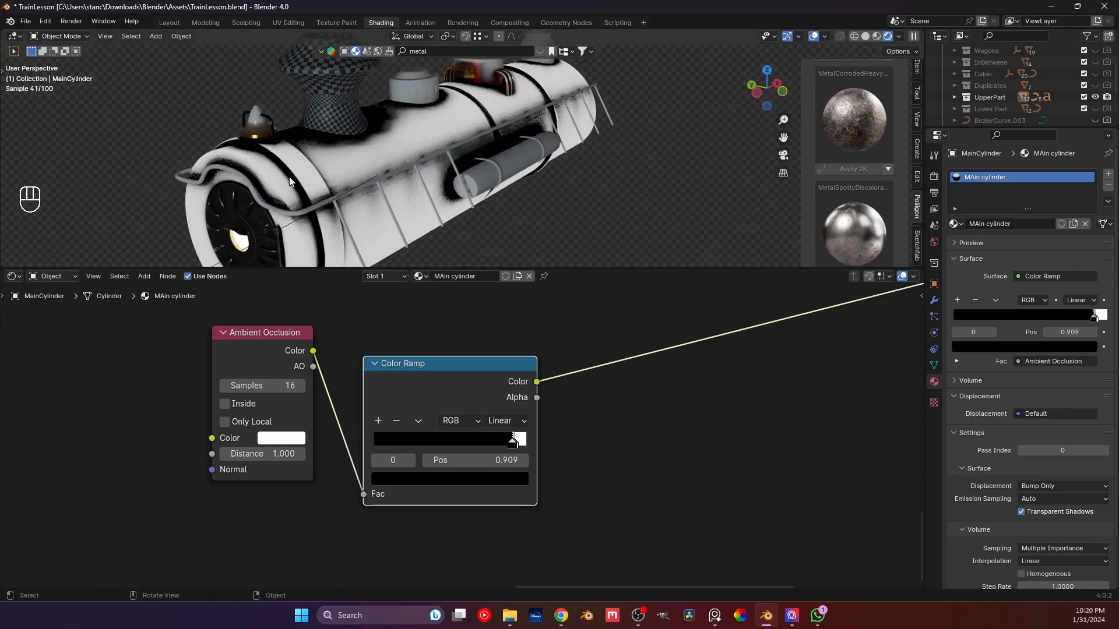
{"action": "mouse_move", "coordinate": [524, 442]}
{"action": "left_mouse_down"}
{"action": "mouse_move", "coordinate": [490, 445]}
{"action": "mouse_move", "coordinate": [527, 440]}
{"action": "mouse_move", "coordinate": [510, 436]}
{"action": "left_mouse_up"}
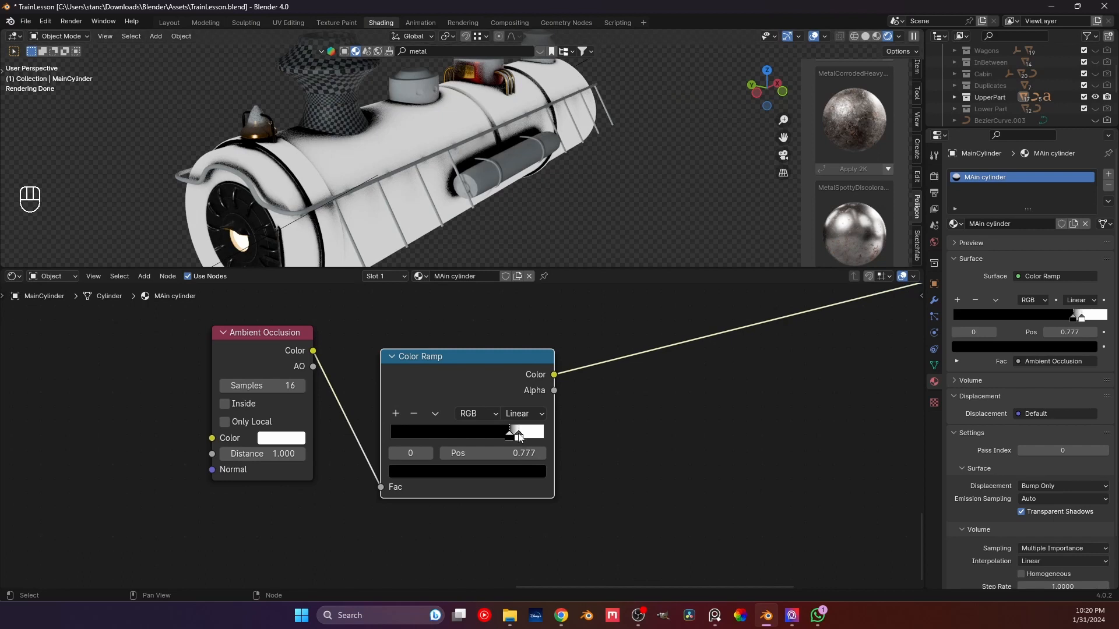
{"action": "mouse_move", "coordinate": [516, 437]}
{"action": "left_mouse_down"}
{"action": "mouse_move", "coordinate": [525, 440]}
{"action": "mouse_move", "coordinate": [514, 437]}
{"action": "left_mouse_up"}
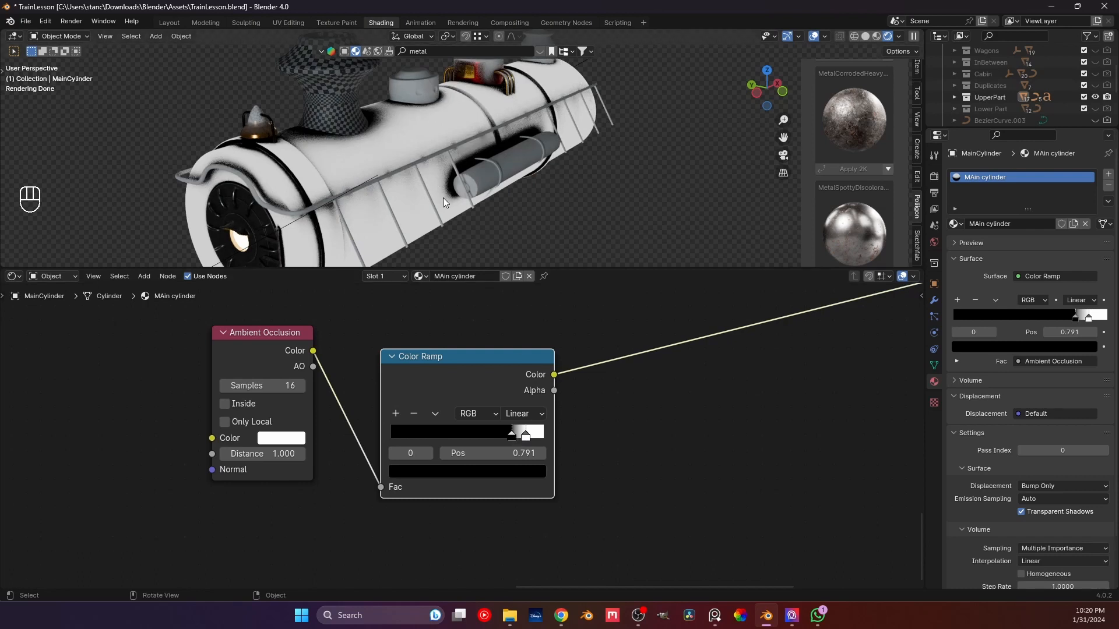
- Delete the Ambient Occlusion node and its Color Ramp from the cylinder material
{"action": "middle_click_drag", "start_coordinate": [256, 93], "coordinate": [390, 130]}
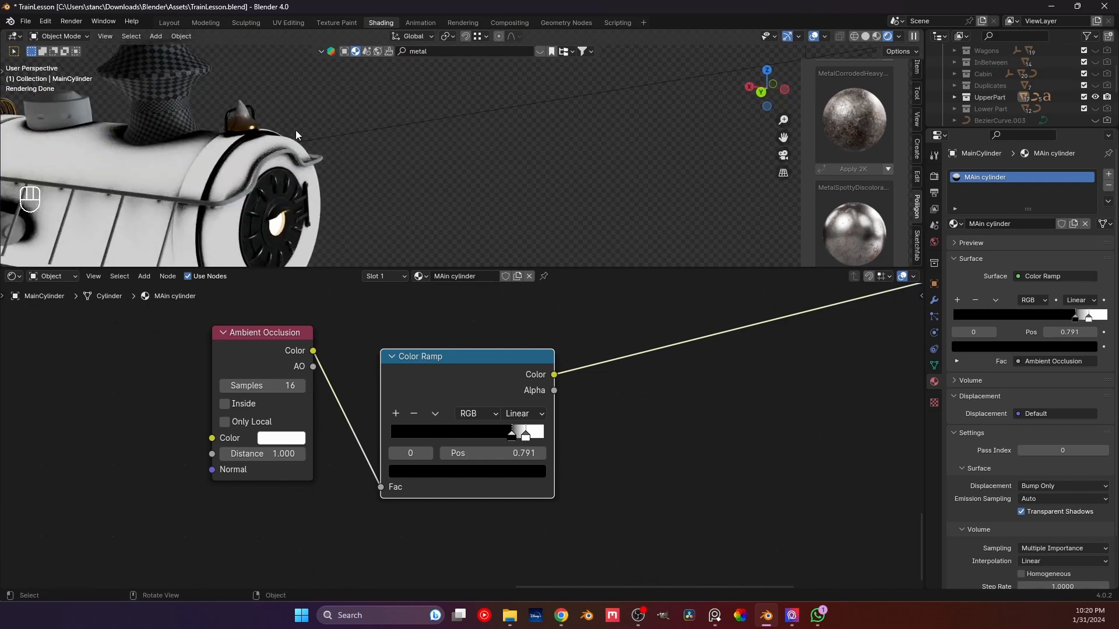
{"action": "scroll", "coordinate": [461, 321], "scroll_direction": "down", "scroll_amount": 5}
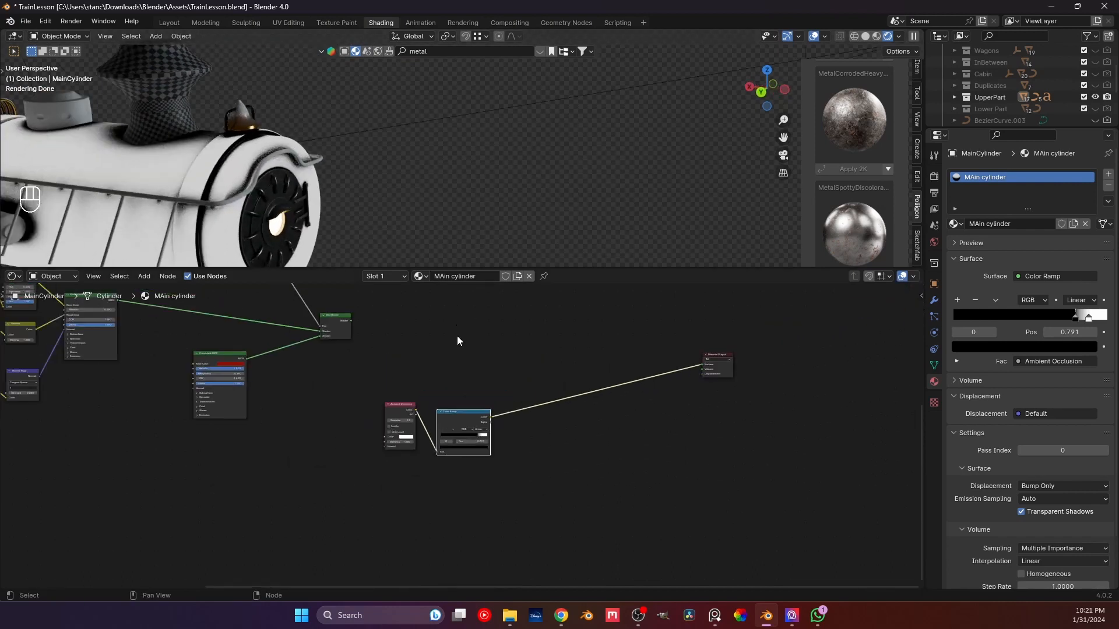
{"action": "left_click_drag", "start_coordinate": [491, 370], "coordinate": [360, 463]}
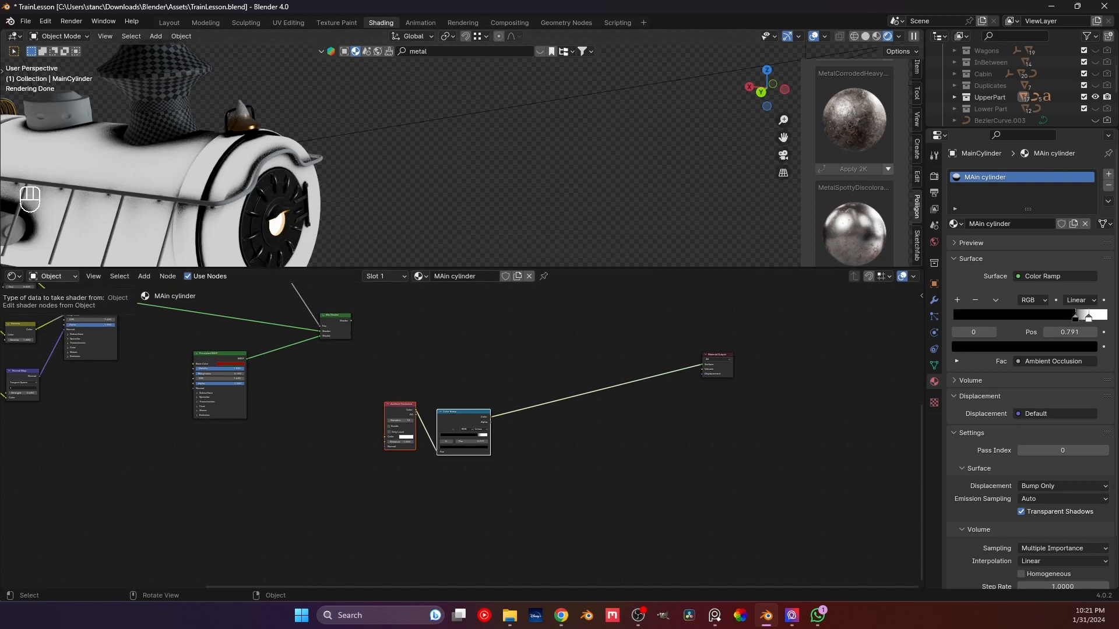
{"action": "scroll", "coordinate": [124, 252], "scroll_direction": "down", "scroll_amount": 3}
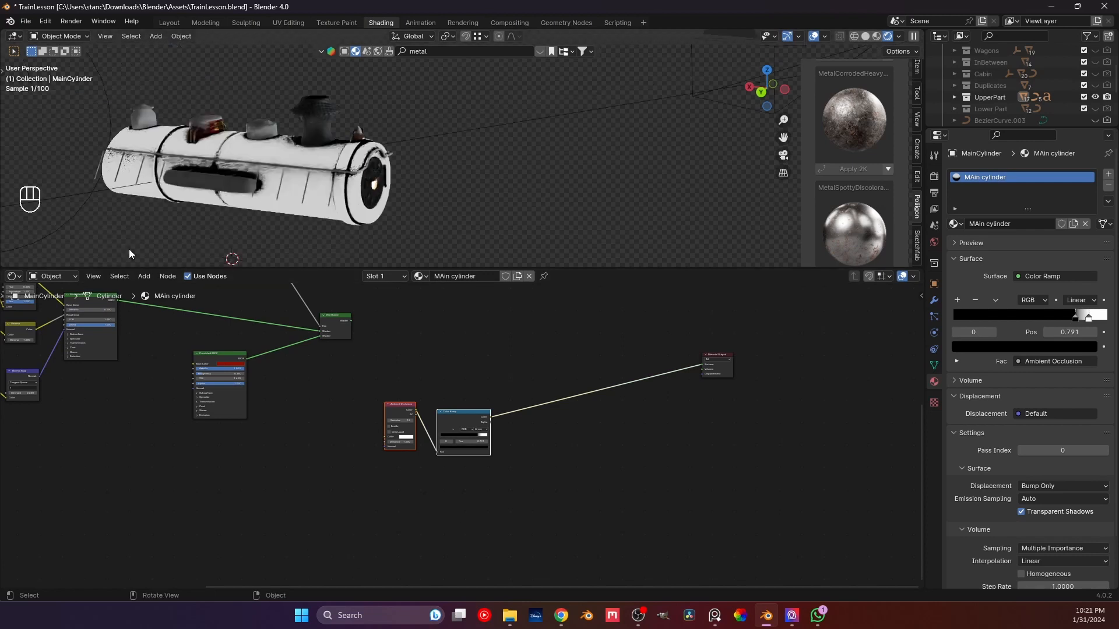
{"action": "middle_click_drag", "start_coordinate": [319, 186], "coordinate": [165, 190]}
{"action": "scroll", "coordinate": [298, 188], "scroll_direction": "up", "scroll_amount": 4}
{"action": "middle_click_drag", "start_coordinate": [299, 188], "coordinate": [258, 186]}
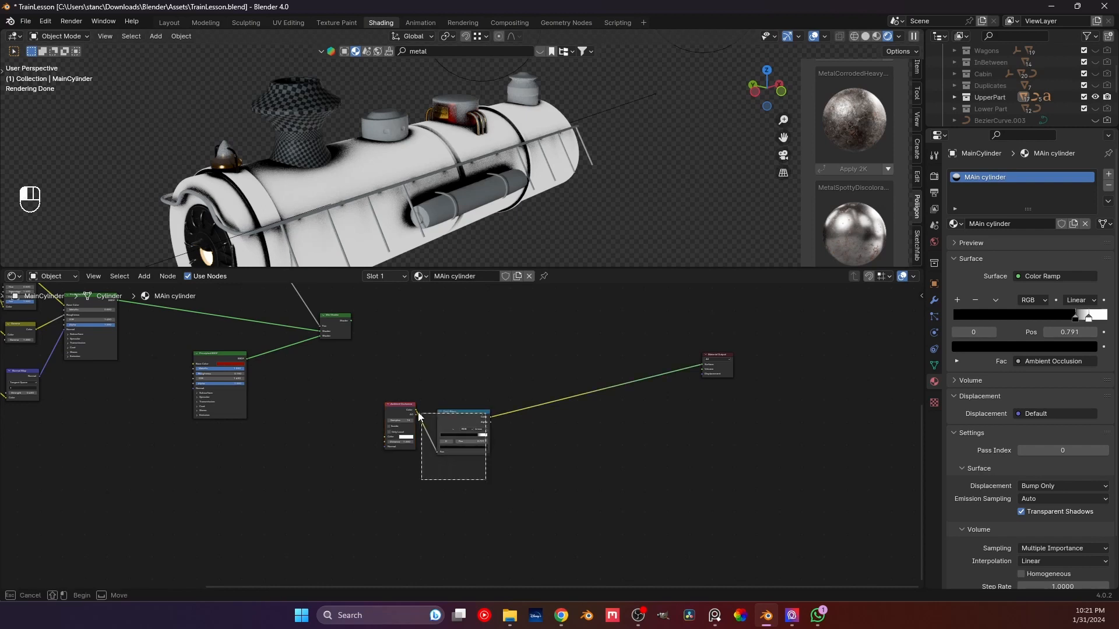
{"action": "left_click_drag", "start_coordinate": [497, 489], "coordinate": [372, 413]}
{"action": "key", "text": "x"}
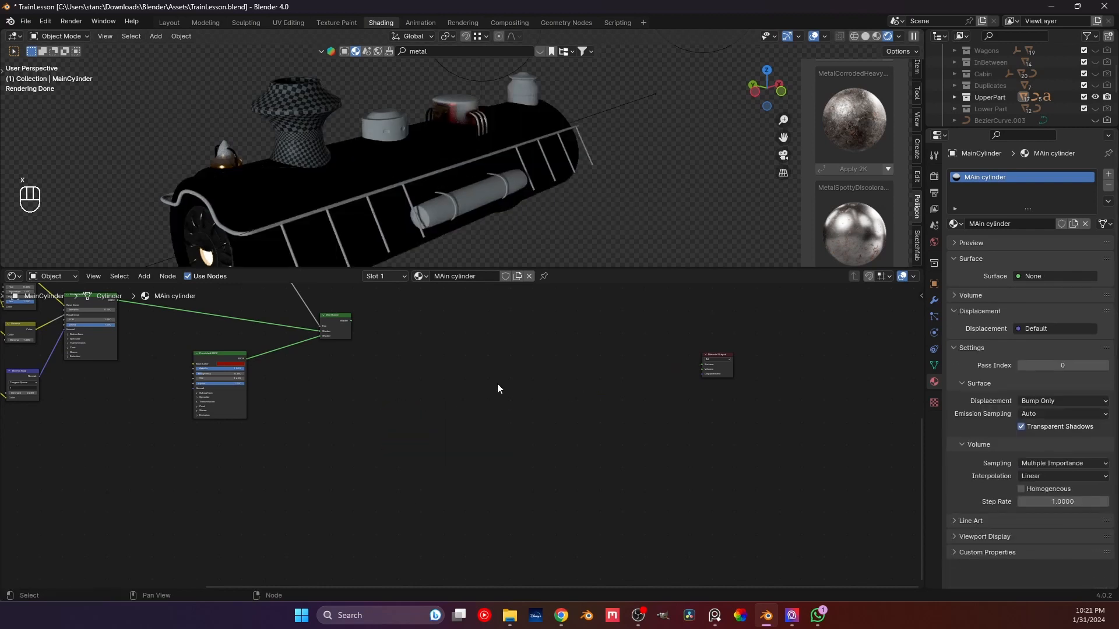
- Add a Gradient Texture below the Mix Shader, driven by Texture Coordinate and Mapping nodes
{"action": "middle_click_drag", "start_coordinate": [498, 385], "coordinate": [457, 388]}
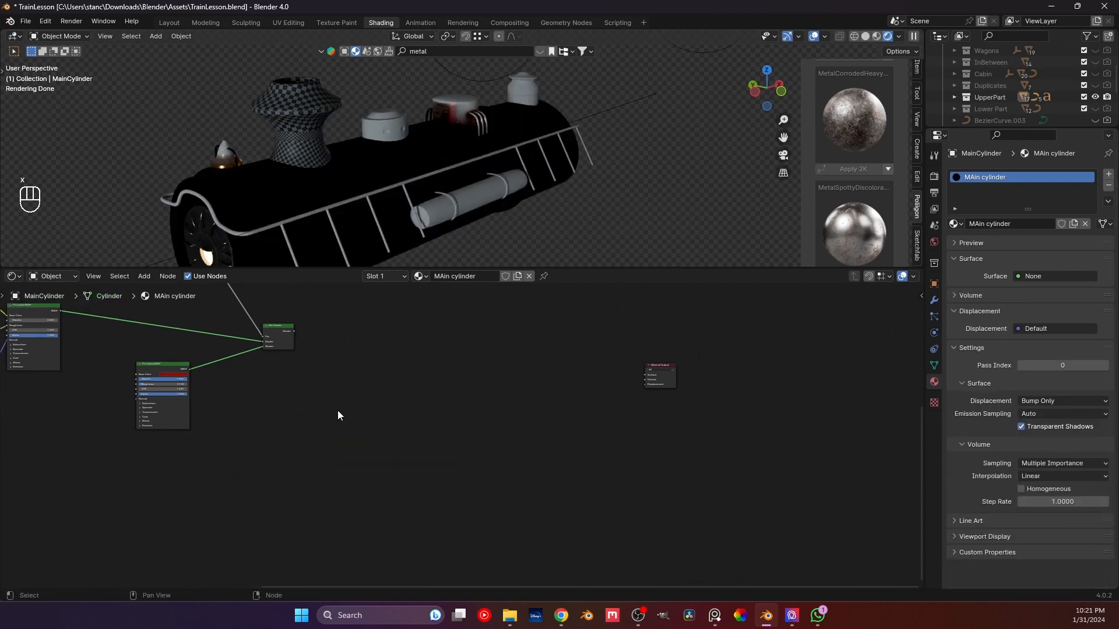
{"action": "key", "text": "shift+a"}
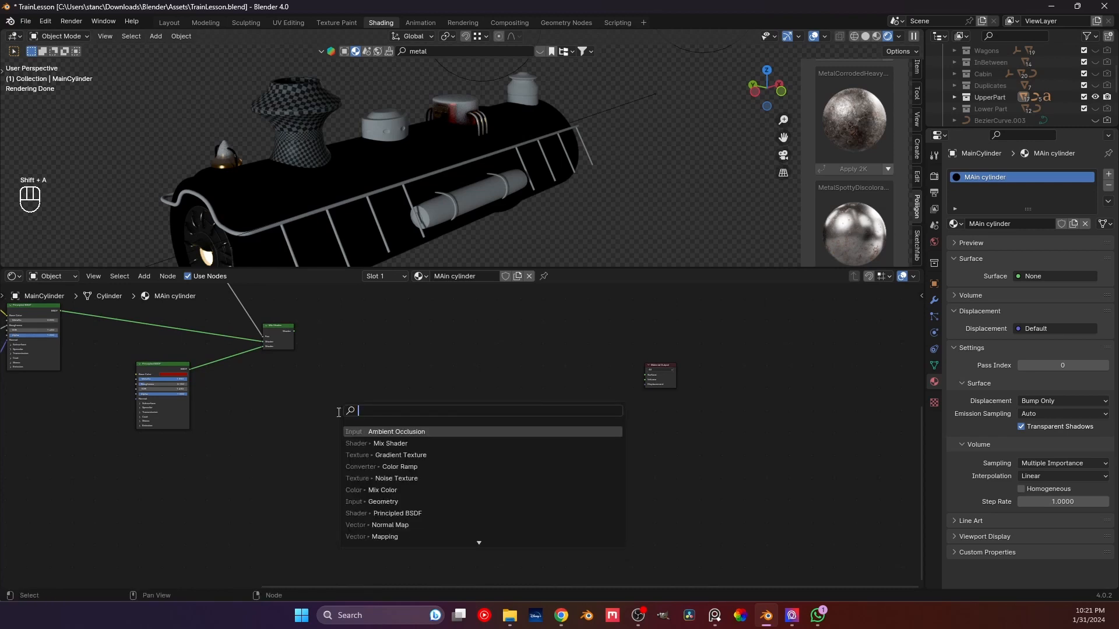
{"action": "type", "text": "gradient"}
{"action": "key", "text": "Return"}
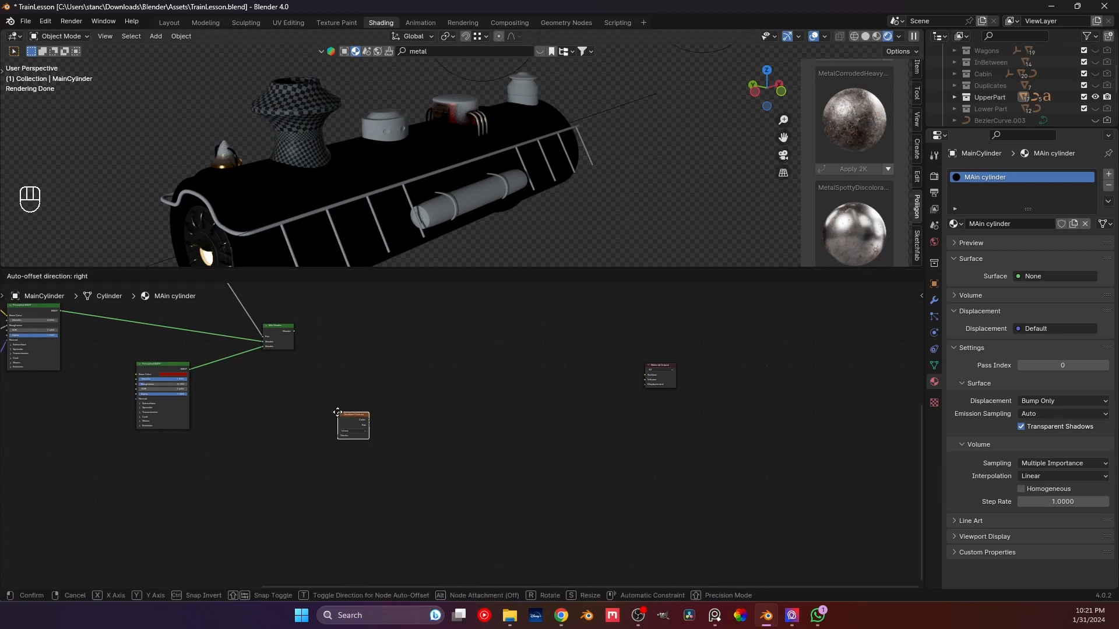
{"action": "left_click", "coordinate": [338, 411]}
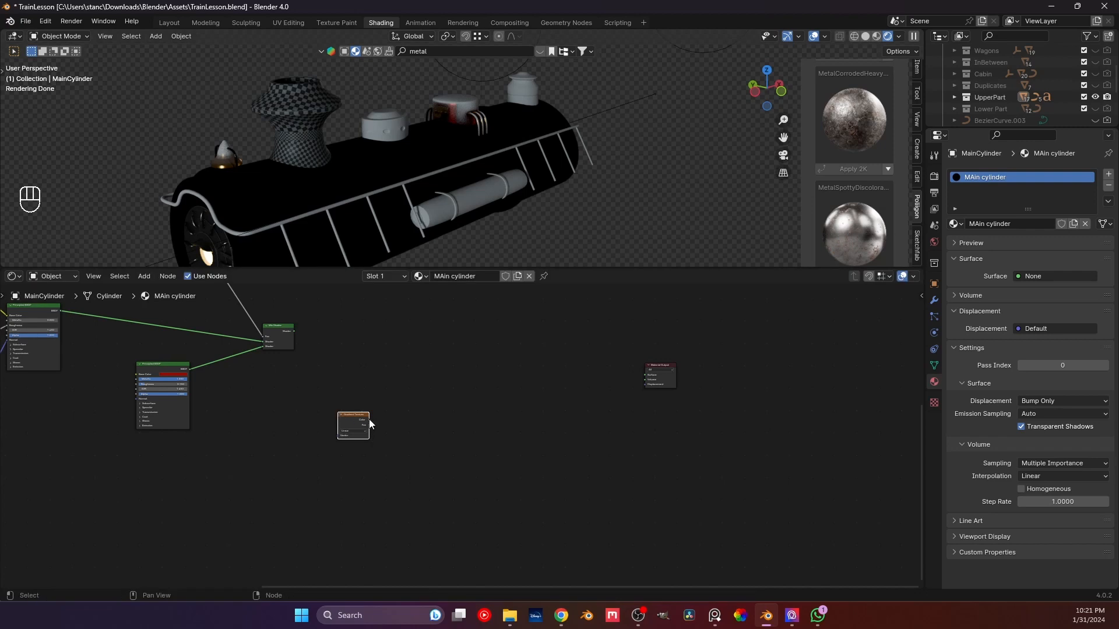
{"action": "key", "text": "ctrl+t"}
- Add a Color Ramp fed by the Gradient Texture's Color output and preview it on the main cylinder
{"action": "left_click_drag", "start_coordinate": [368, 419], "coordinate": [424, 412]}
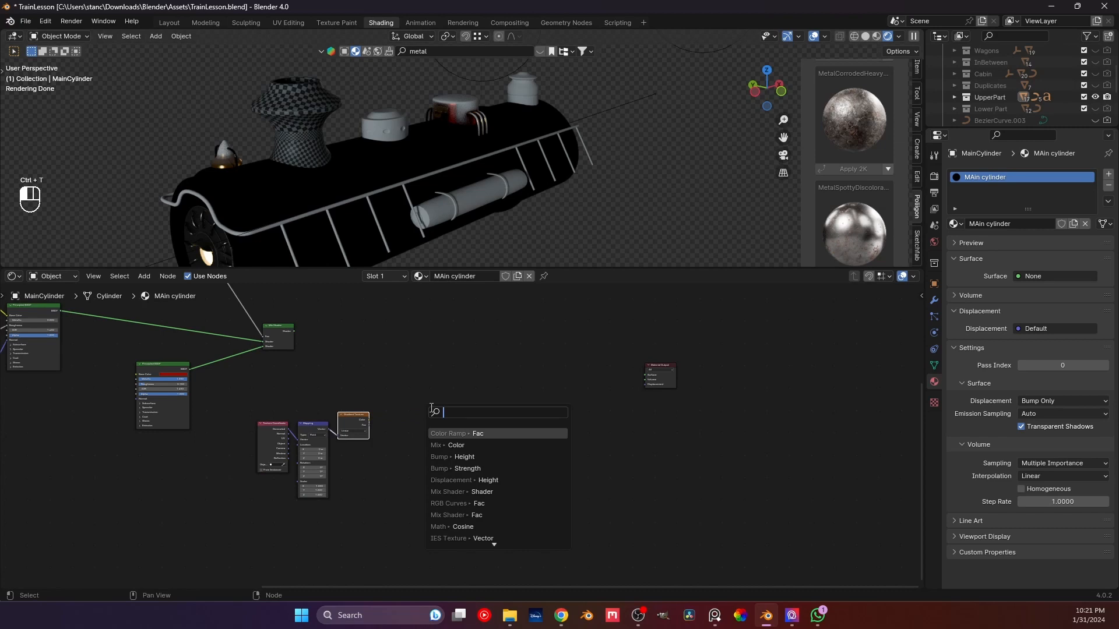
{"action": "type", "text": "ramp"}
{"action": "key", "text": "Return"}
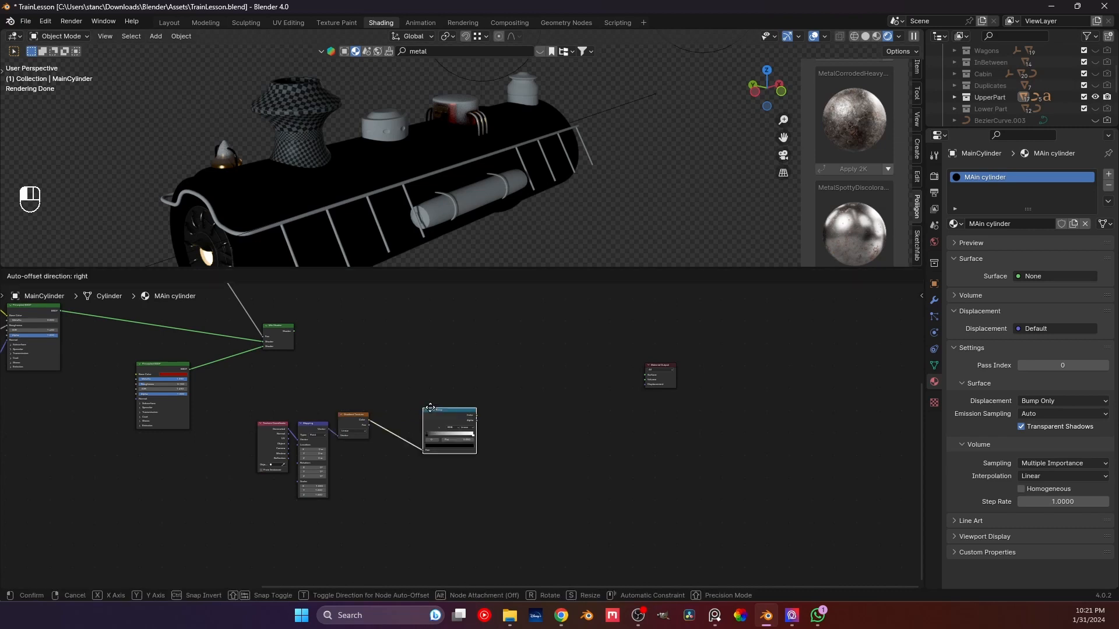
{"action": "left_click", "coordinate": [428, 416]}
{"action": "left_click", "coordinate": [425, 416], "text": "ctrl+shift"}
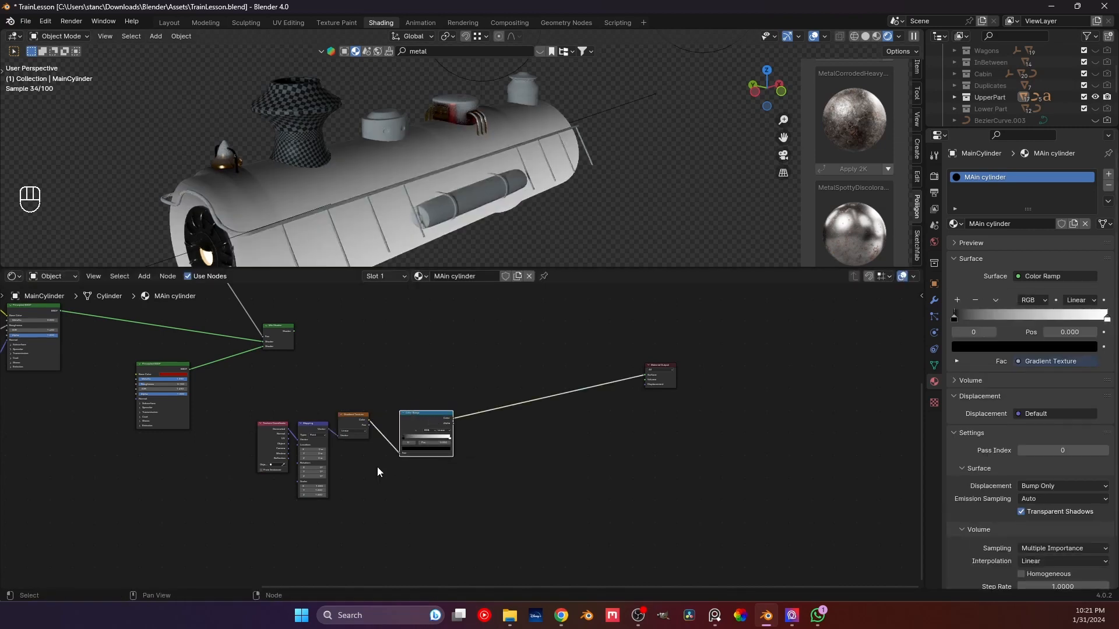
- Move the black stop of the gradient's Color Ramp to 0.277
{"action": "scroll", "coordinate": [376, 467], "scroll_direction": "up", "scroll_amount": 4}
{"action": "middle_click_drag", "start_coordinate": [435, 379], "coordinate": [376, 412]}
{"action": "mouse_move", "coordinate": [376, 411]}
{"action": "left_mouse_down"}
{"action": "mouse_move", "coordinate": [433, 424]}
{"action": "mouse_move", "coordinate": [387, 424]}
{"action": "mouse_move", "coordinate": [403, 425]}
{"action": "left_mouse_up"}
{"action": "scroll", "coordinate": [428, 201], "scroll_direction": "down", "scroll_amount": 5}
{"action": "middle_click_drag", "start_coordinate": [428, 200], "coordinate": [425, 175]}
{"action": "scroll", "coordinate": [466, 389], "scroll_direction": "up", "scroll_amount": 3}
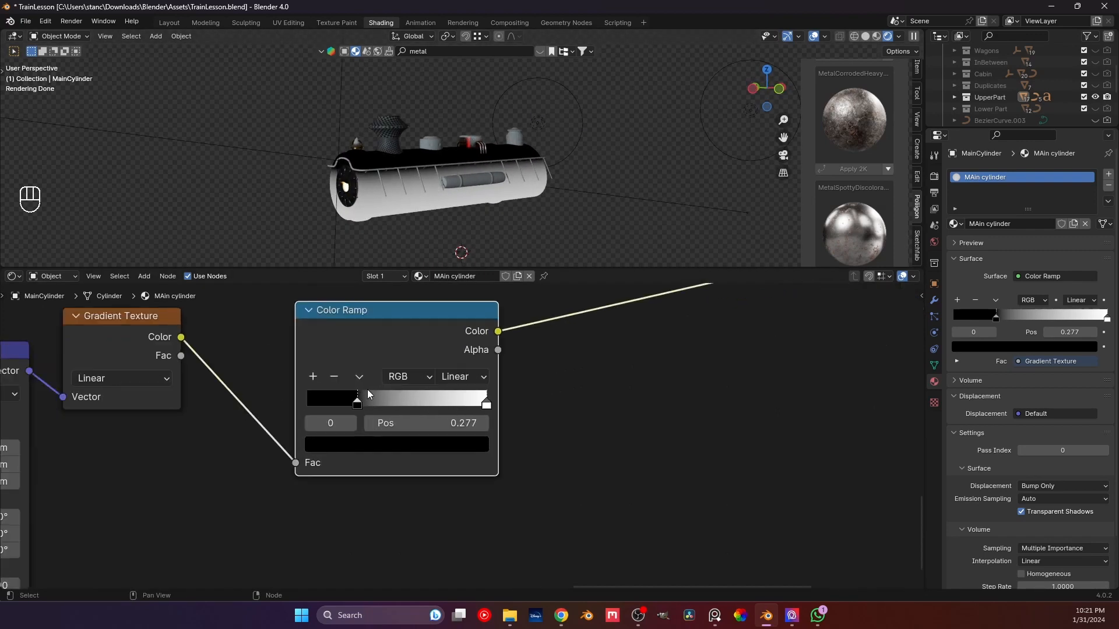
- Add a middle stop to the gradient's Color Ramp and move the black stop to about 0.08
{"action": "scroll", "coordinate": [368, 395], "scroll_direction": "up", "scroll_amount": 2}
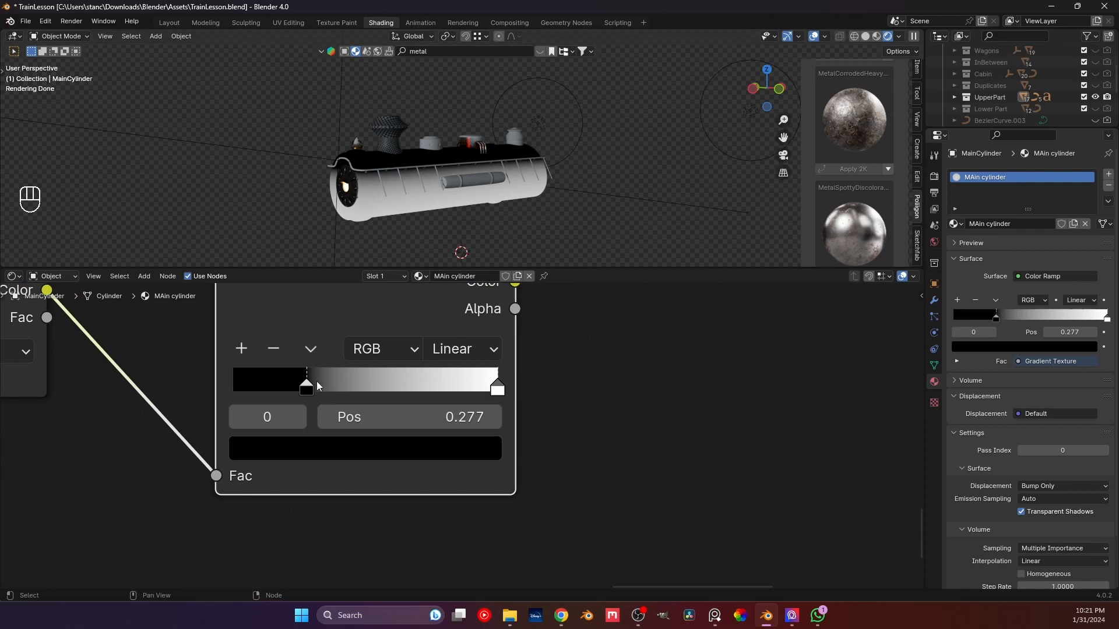
{"action": "left_click", "coordinate": [241, 348]}
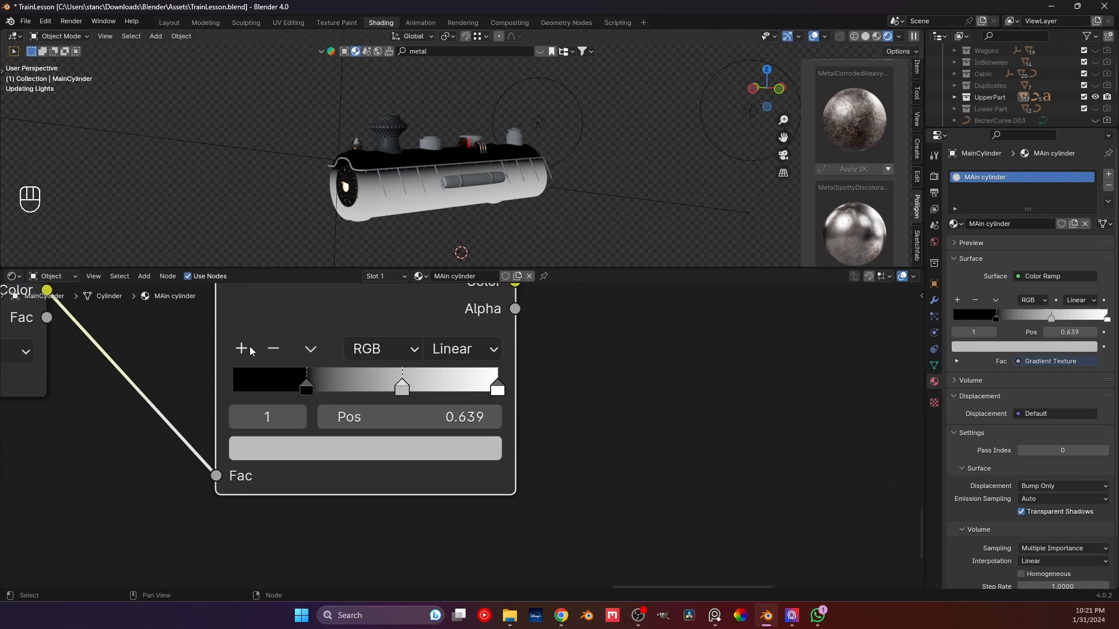
{"action": "left_click_drag", "start_coordinate": [306, 387], "coordinate": [248, 385]}
- Set the gradient ramp's interpolation to Ease and add a second stop between black and the middle stop, with the latter at about 0.51
{"action": "left_click", "coordinate": [460, 349]}
{"action": "left_click", "coordinate": [462, 409]}
{"action": "left_click_drag", "start_coordinate": [380, 383], "coordinate": [357, 384]}
{"action": "left_click", "coordinate": [241, 348]}
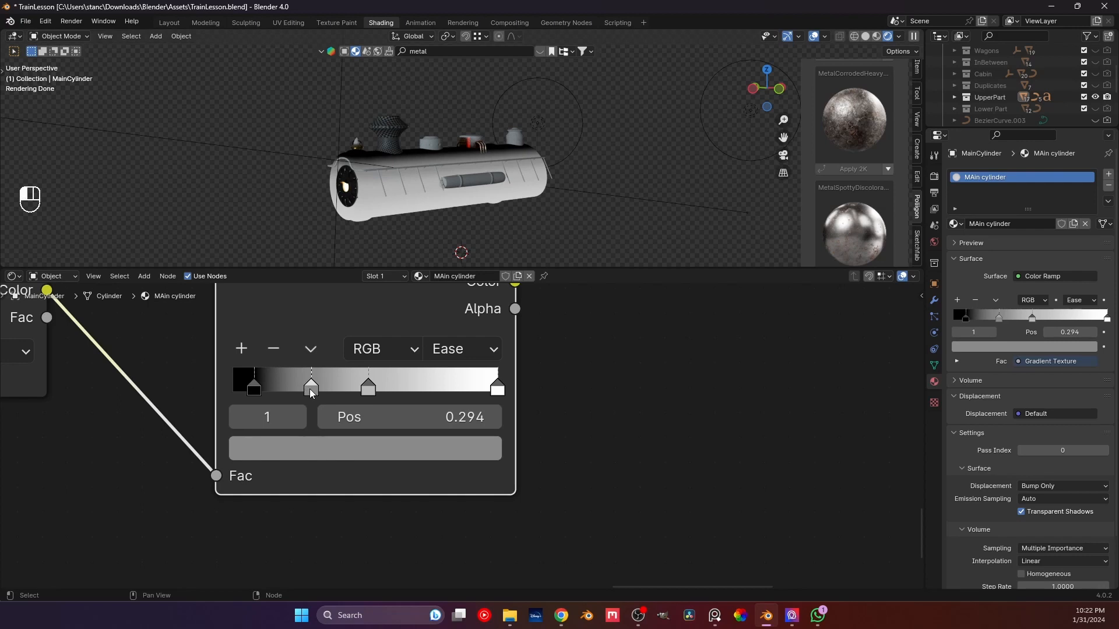
- Darken the newer grey stop to a value of 0.136 and place it at 0.358, with the other grey stop at about 0.65
{"action": "left_click", "coordinate": [343, 447]}
{"action": "left_click_drag", "start_coordinate": [480, 158], "coordinate": [479, 187]}
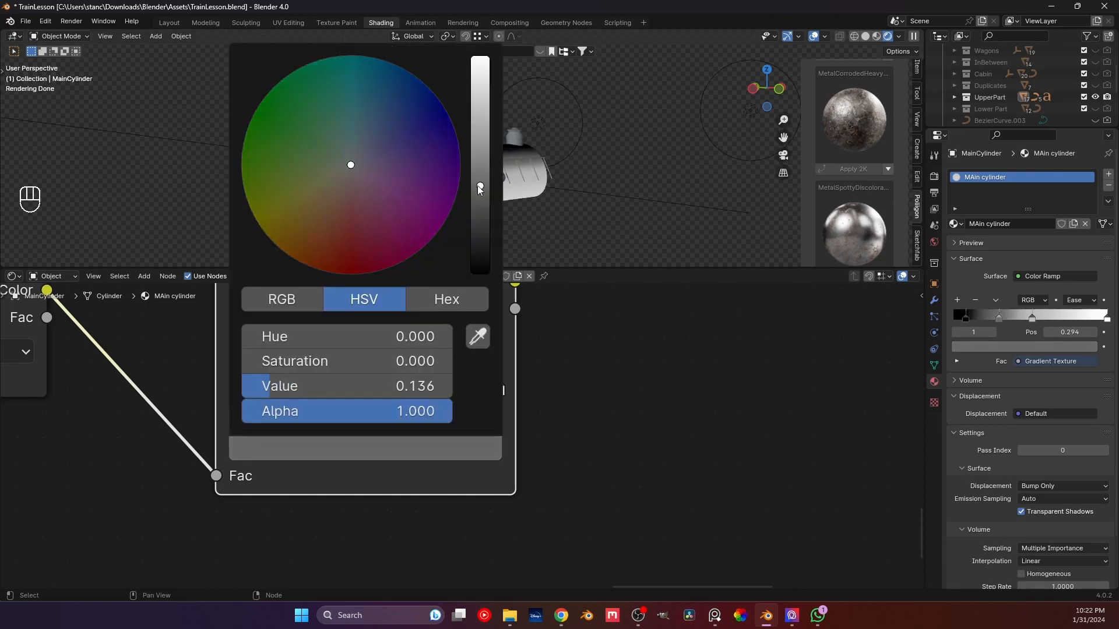
{"action": "mouse_move", "coordinate": [369, 387]}
{"action": "left_mouse_down"}
{"action": "mouse_move", "coordinate": [350, 393]}
{"action": "mouse_move", "coordinate": [390, 396]}
{"action": "mouse_move", "coordinate": [336, 387]}
{"action": "left_mouse_up"}
{"action": "middle_click_drag", "start_coordinate": [285, 195], "coordinate": [367, 216]}
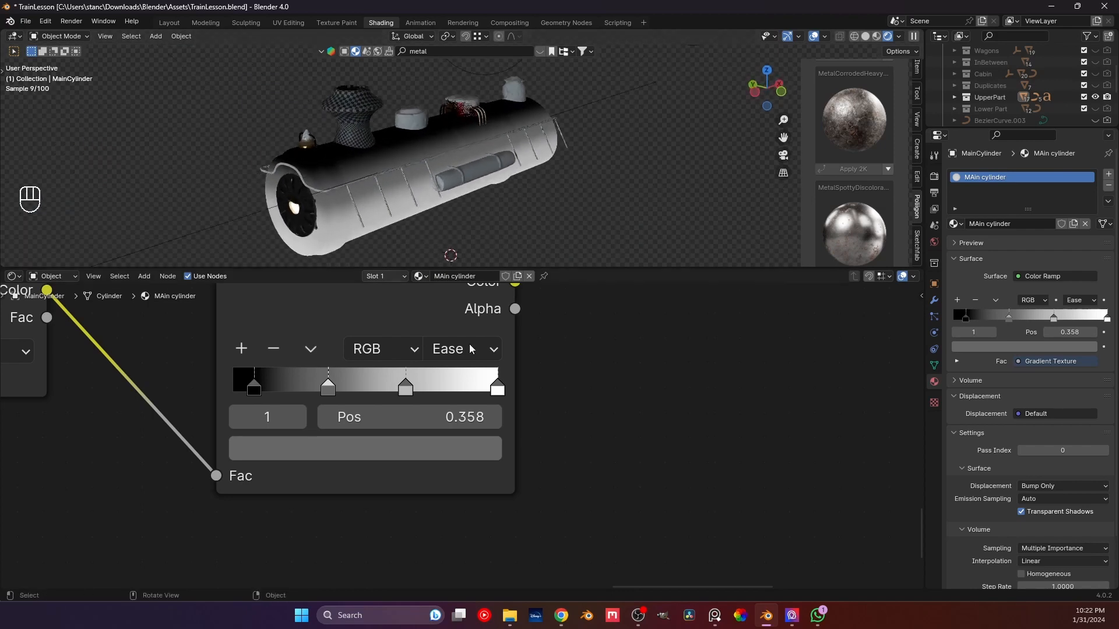
- Add a Noise Texture with its own Texture Coordinate and Mapping nodes below the gradient nodes
{"action": "scroll", "coordinate": [489, 385], "scroll_direction": "down", "scroll_amount": 6}
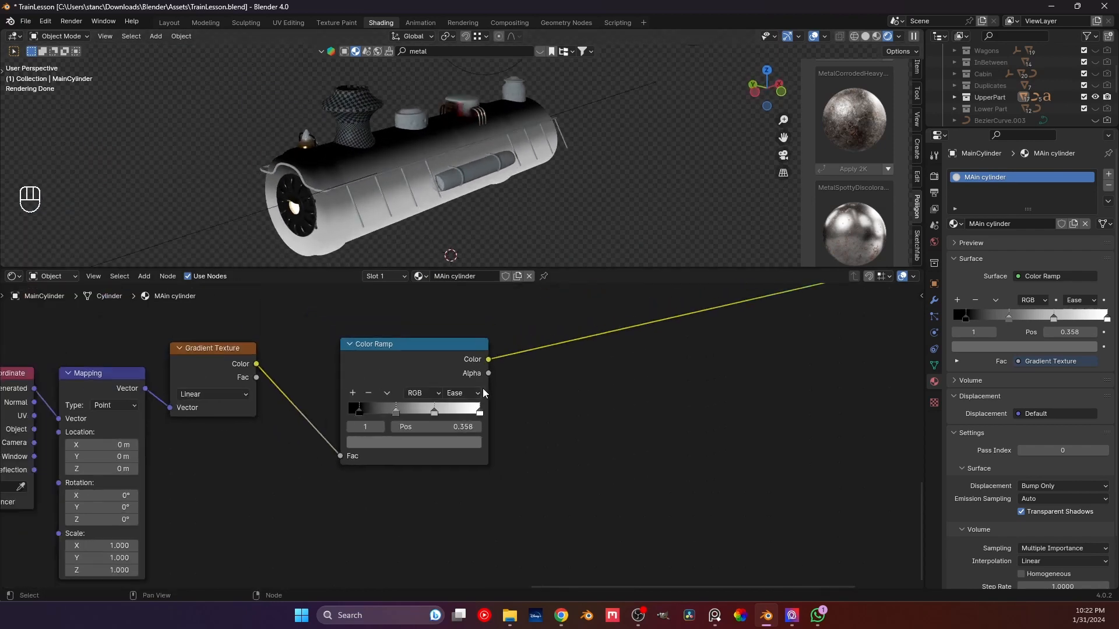
{"action": "key", "text": "shift+a"}
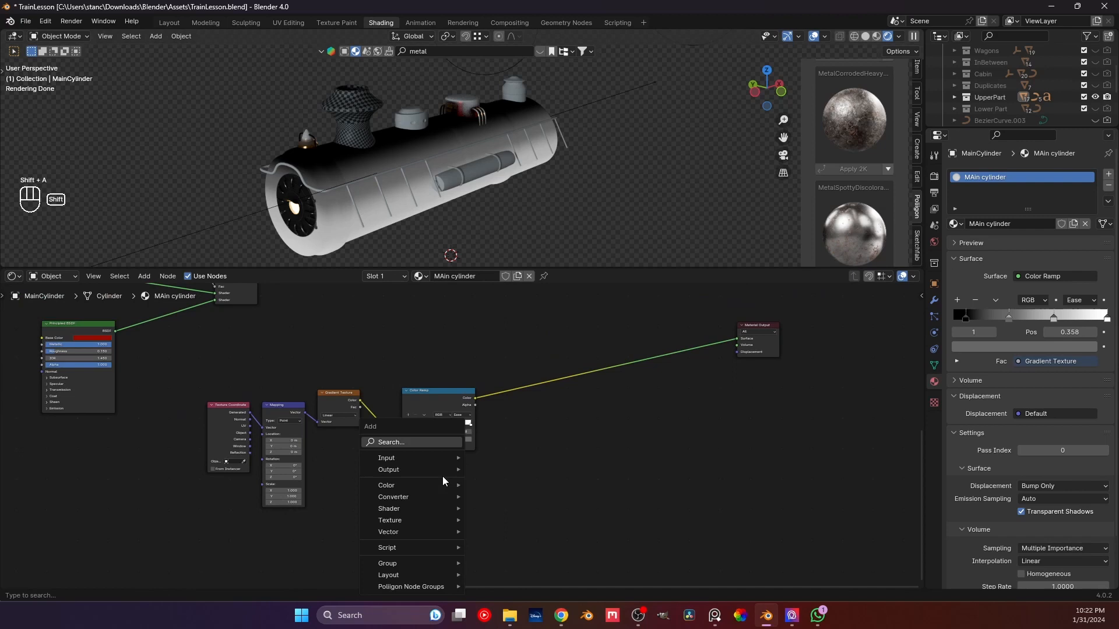
{"action": "left_click", "coordinate": [414, 441]}
{"action": "type", "text": "noisne"}
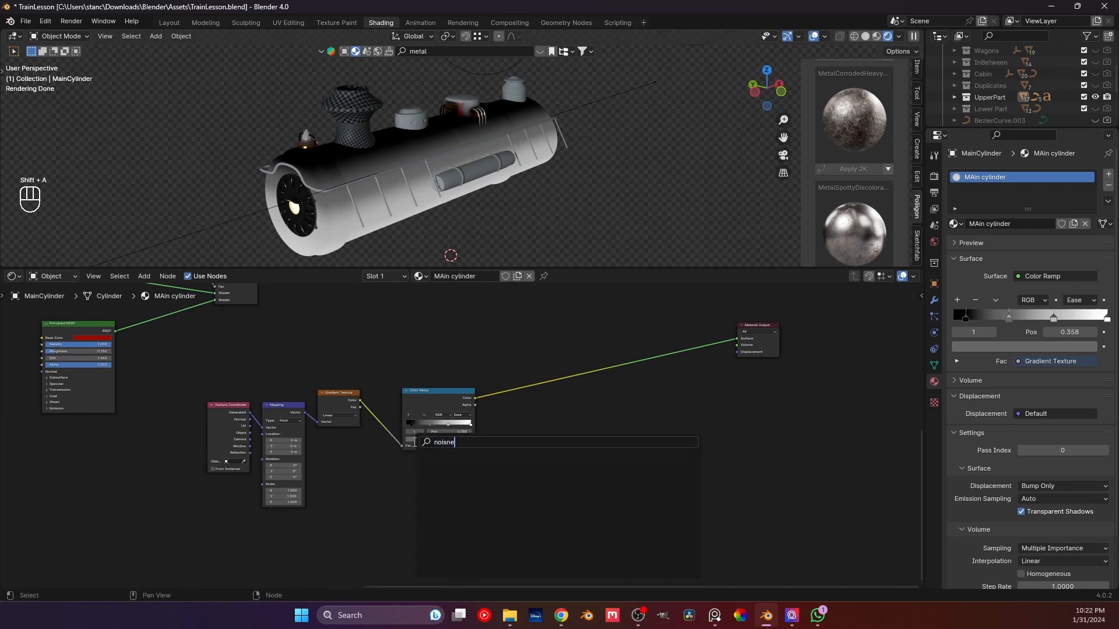
{"action": "key", "text": "BackSpace"}
{"action": "key", "text": "BackSpace"}
{"action": "key", "text": "Return"}
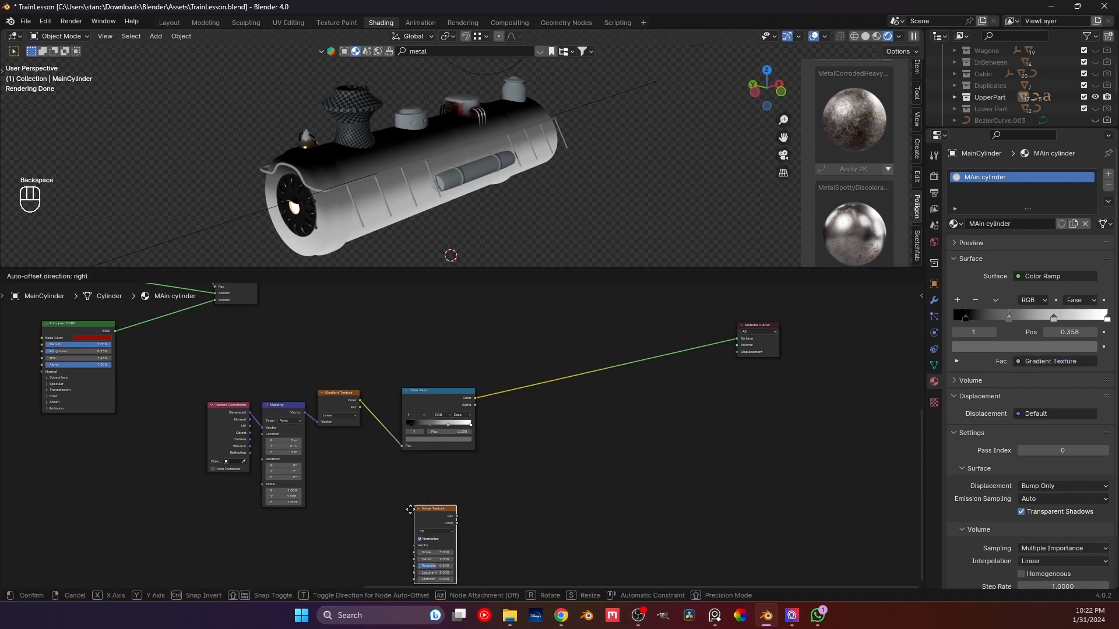
{"action": "left_click", "coordinate": [424, 526]}
{"action": "key", "text": "ctrl+t"}
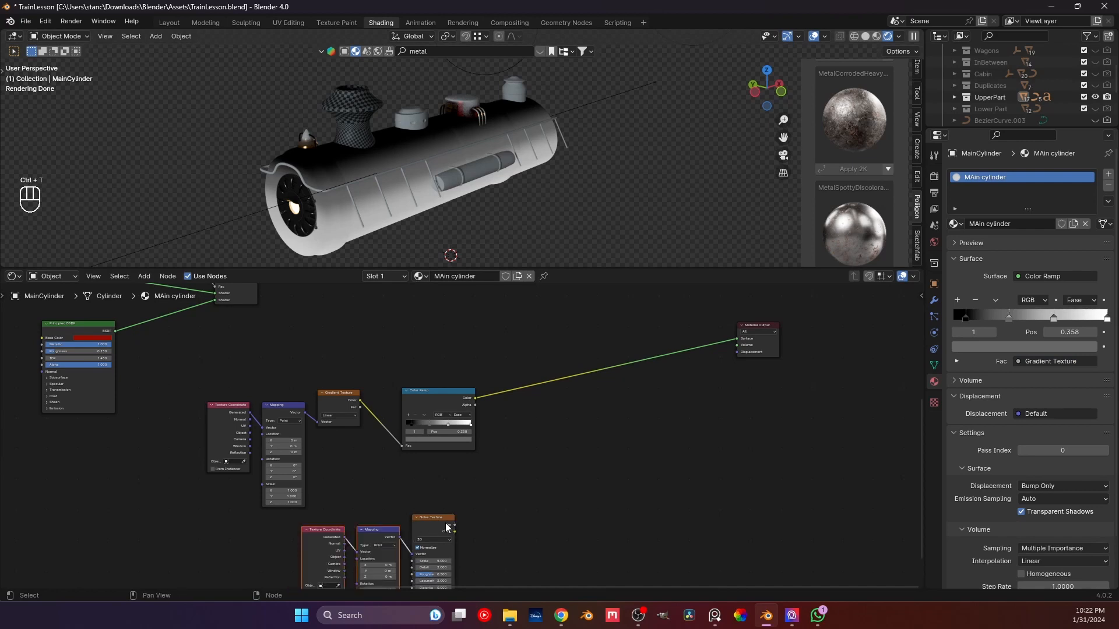
{"action": "key", "text": "a"}
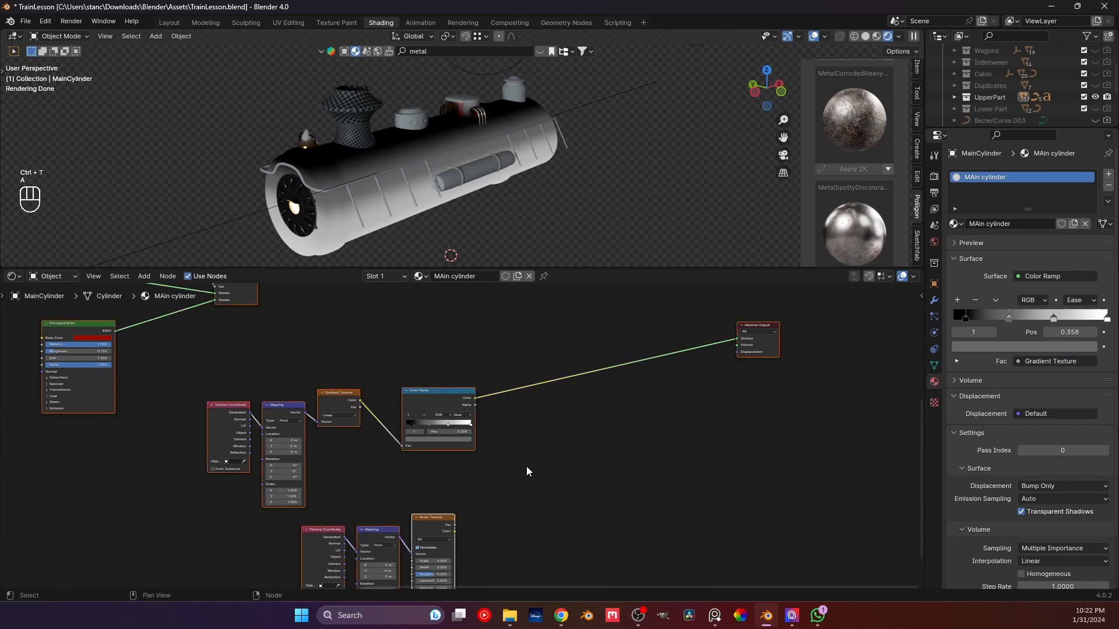
{"action": "key", "text": "a"}
- Insert a Mix Color node between the gradient's Color Ramp and Material Output, and connect the Noise Texture's Fac to input B
{"action": "key", "text": "shift+a"}
{"action": "mouse_move", "coordinate": [527, 466]}
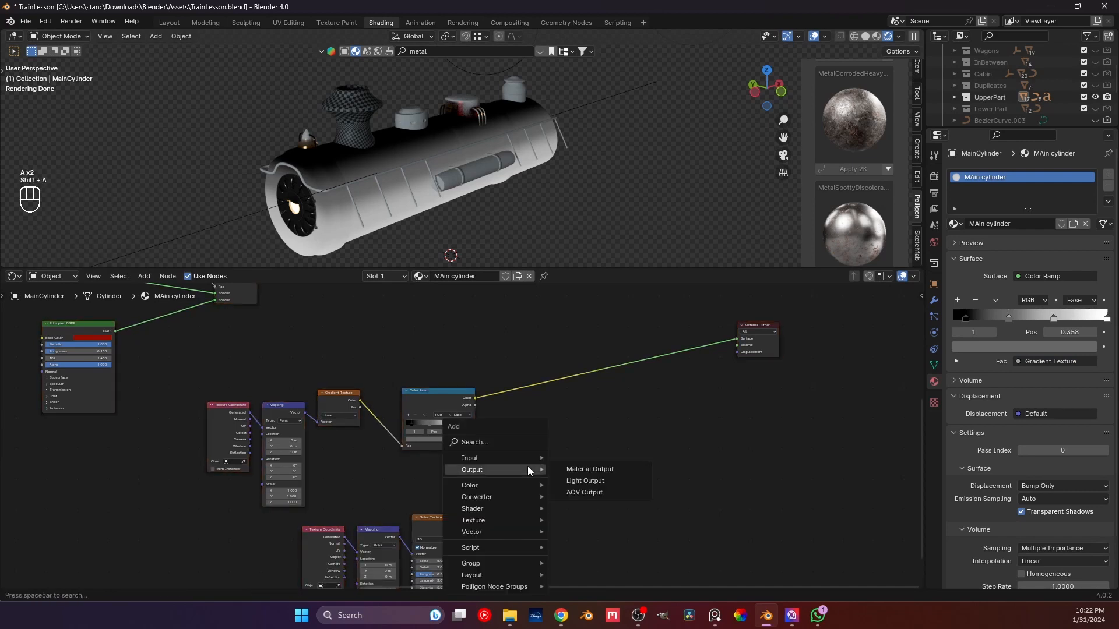
{"action": "left_click", "coordinate": [508, 442]}
{"action": "type", "text": "colo"}
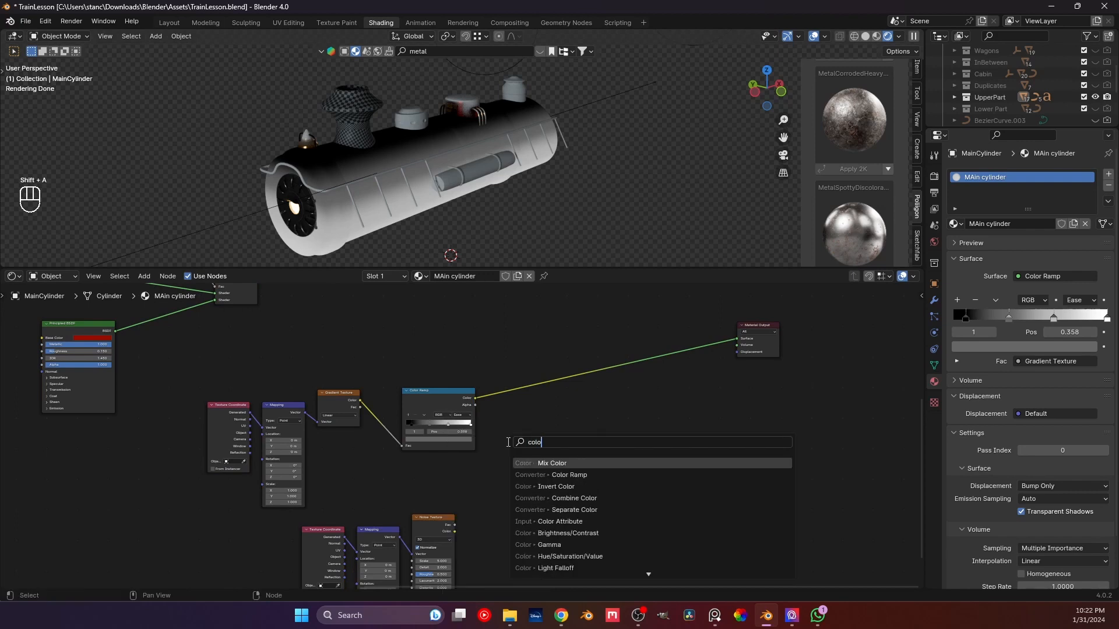
{"action": "key", "text": "Return"}
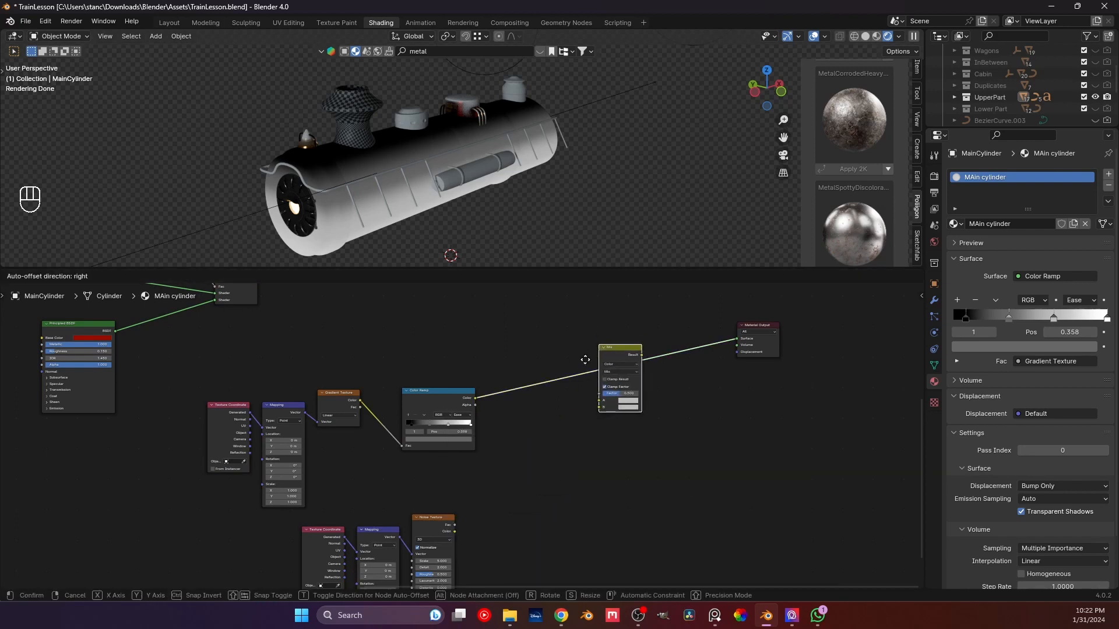
{"action": "left_click", "coordinate": [579, 368]}
{"action": "left_click_drag", "start_coordinate": [454, 524], "coordinate": [582, 427]}
- Set the Noise Texture's scale to 42.900
{"action": "middle_click_drag", "start_coordinate": [569, 425], "coordinate": [553, 297]}
{"action": "scroll", "coordinate": [410, 390], "scroll_direction": "up", "scroll_amount": 5}
{"action": "left_click_drag", "start_coordinate": [381, 429], "coordinate": [459, 406]}
- Insert a Color Ramp between the Noise Texture's Fac output and the Mix Color node
{"action": "key", "text": "shift+a"}
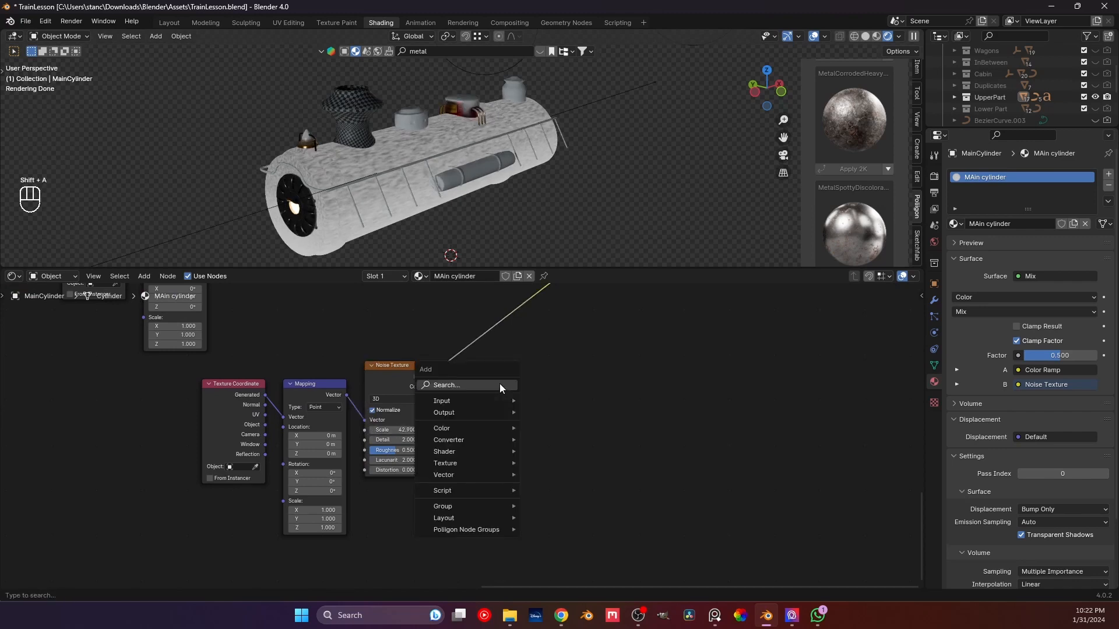
{"action": "type", "text": "color ramp"}
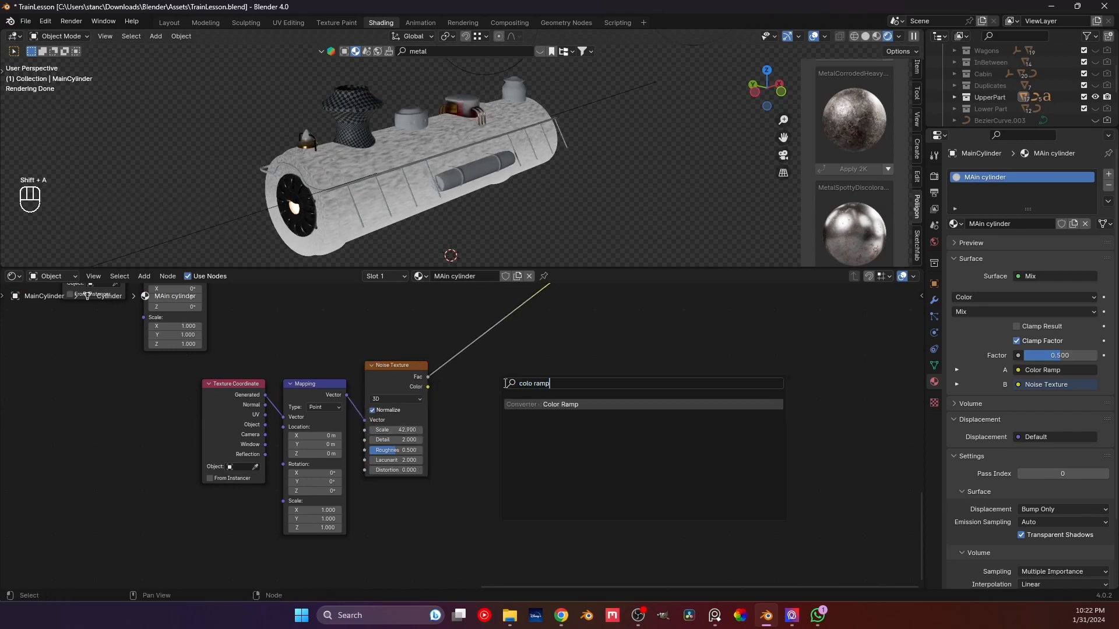
{"action": "key", "text": "Return"}
{"action": "left_click", "coordinate": [458, 320]}
{"action": "scroll", "coordinate": [510, 351], "scroll_direction": "up", "scroll_amount": 2}
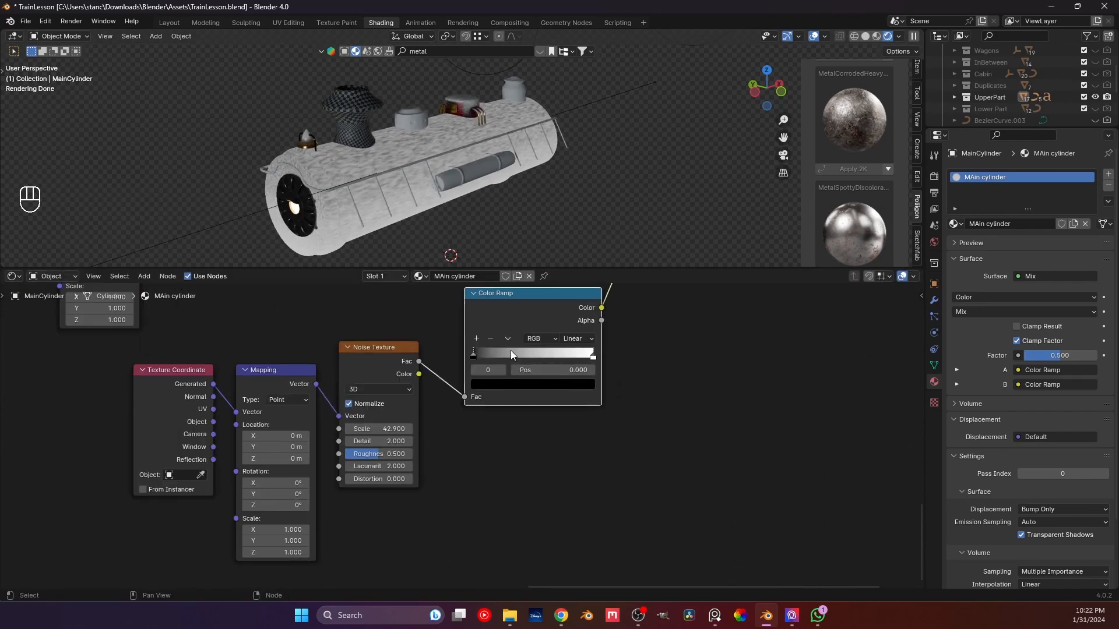
- Sharpen the noise Color Ramp by moving the black stop inward and setting the white stop's position to 0.586
{"action": "mouse_move", "coordinate": [474, 356]}
{"action": "left_mouse_down"}
{"action": "mouse_move", "coordinate": [563, 353]}
{"action": "mouse_move", "coordinate": [531, 355]}
{"action": "left_mouse_up"}
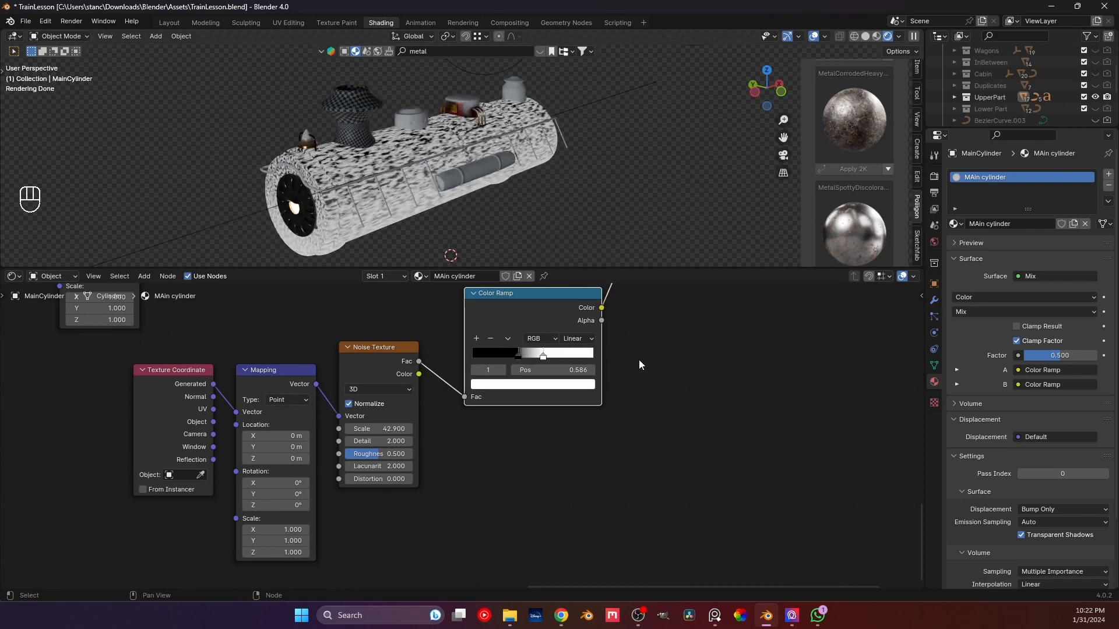
{"action": "mouse_move", "coordinate": [384, 186]}
{"action": "middle_mouse_down"}
{"action": "mouse_move", "coordinate": [352, 166]}
{"action": "mouse_move", "coordinate": [376, 195]}
{"action": "middle_mouse_up"}
- Try different factors on the Mix Color node, restore the factor to 0.5, and change its blend mode to Add
{"action": "scroll", "coordinate": [652, 397], "scroll_direction": "down", "scroll_amount": 7}
{"action": "middle_click_drag", "start_coordinate": [569, 382], "coordinate": [413, 522]}
{"action": "scroll", "coordinate": [450, 381], "scroll_direction": "up", "scroll_amount": 5}
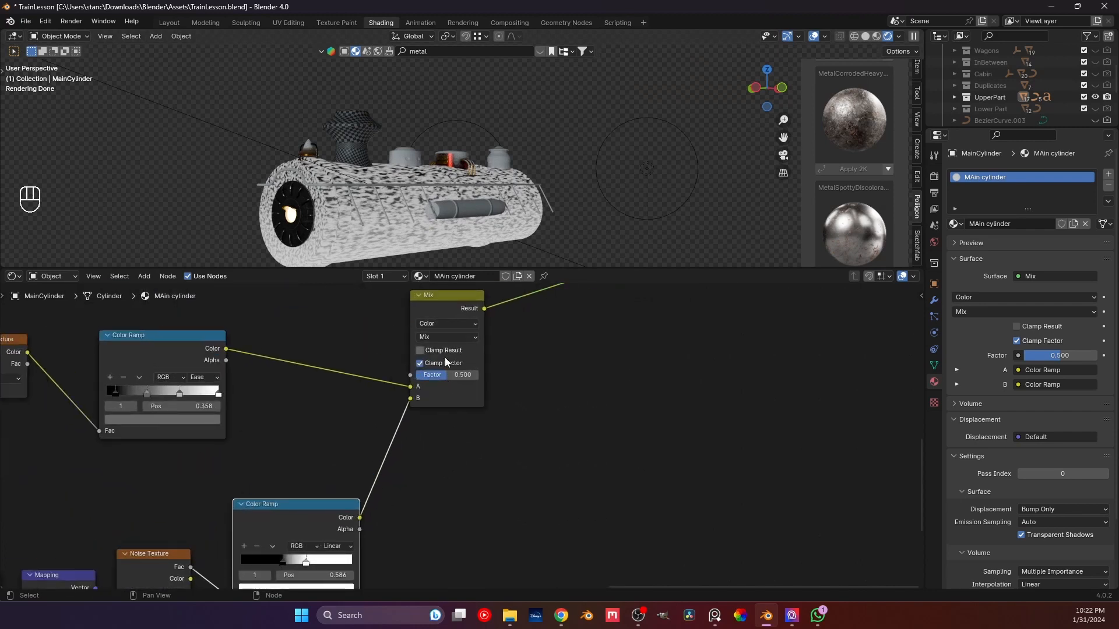
{"action": "mouse_move", "coordinate": [447, 374]}
{"action": "left_mouse_down"}
{"action": "mouse_move", "coordinate": [478, 374]}
{"action": "mouse_move", "coordinate": [418, 375]}
{"action": "mouse_move", "coordinate": [443, 380]}
{"action": "left_mouse_up"}
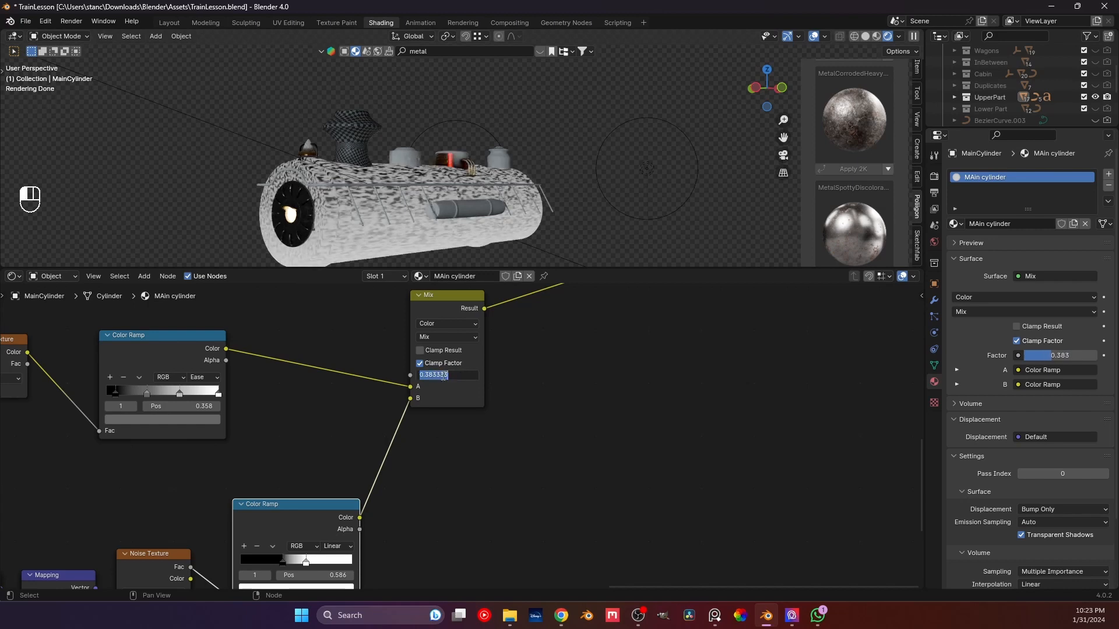
{"action": "left_click", "coordinate": [443, 376]}
{"action": "type", "text": ".5"}
{"action": "key", "text": "Return"}
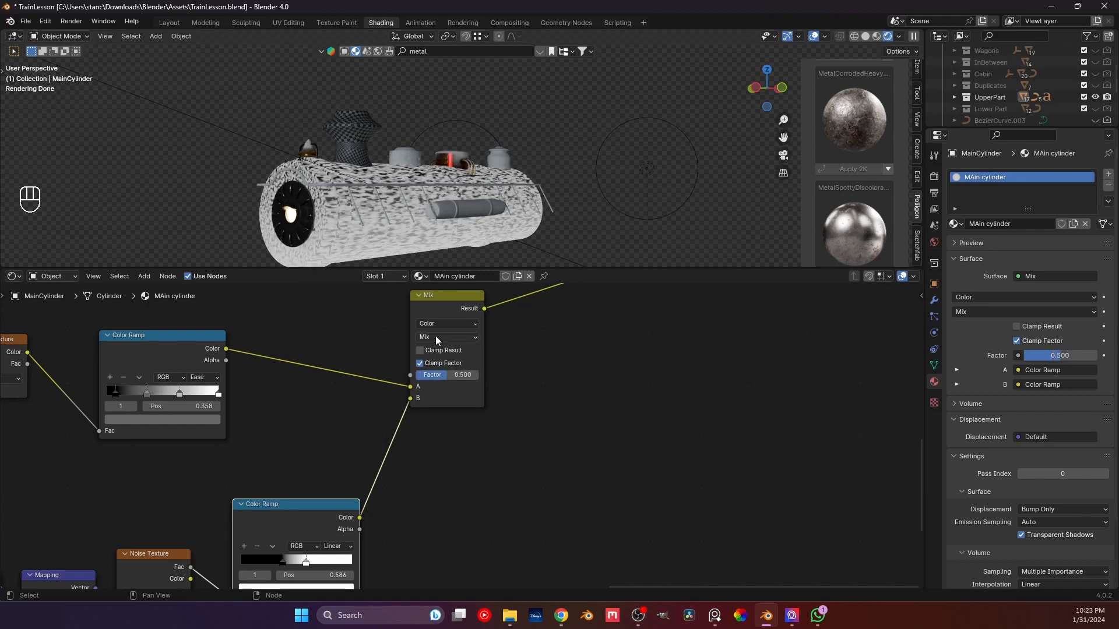
{"action": "left_click", "coordinate": [436, 337]}
{"action": "left_click", "coordinate": [461, 184]}
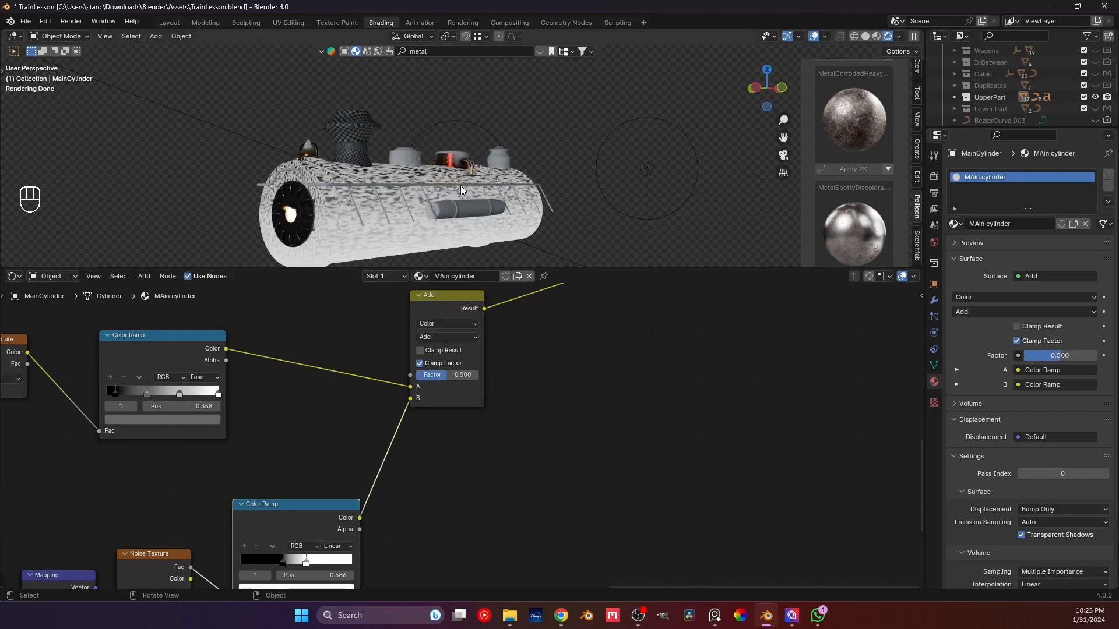
- Shift the gradient Color Ramp's stops, placing stop 2 at 0.407, and set the Mix Color node's blend mode to Multiply
{"action": "middle_click_drag", "start_coordinate": [255, 371], "coordinate": [398, 366]}
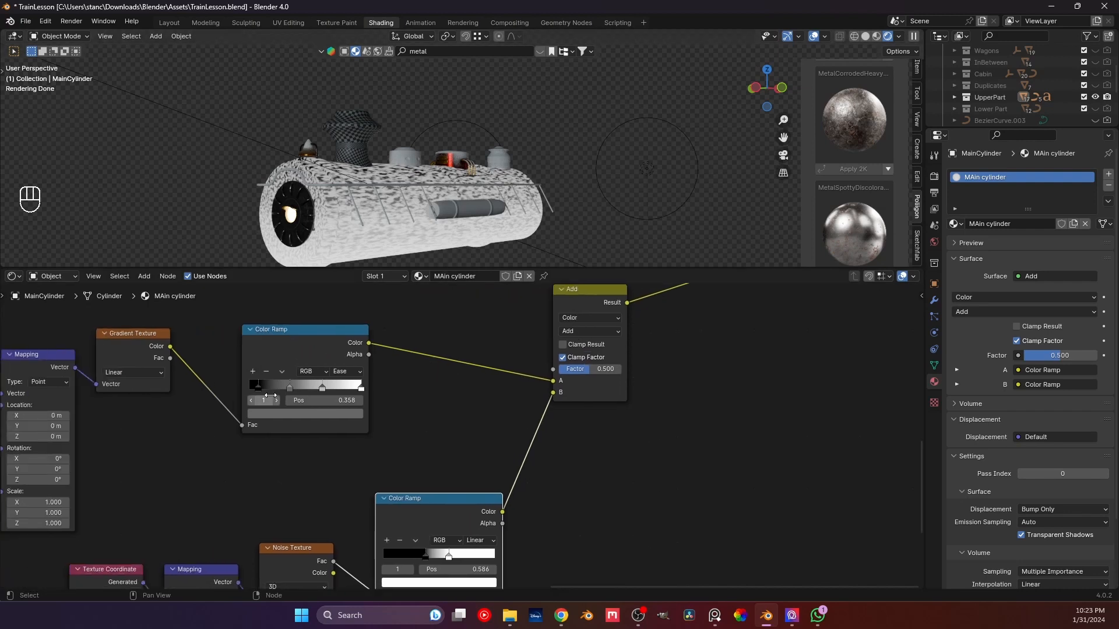
{"action": "scroll", "coordinate": [302, 366], "scroll_direction": "up", "scroll_amount": 2}
{"action": "mouse_move", "coordinate": [218, 364]}
{"action": "left_mouse_down"}
{"action": "mouse_move", "coordinate": [184, 369]}
{"action": "mouse_move", "coordinate": [194, 374]}
{"action": "left_mouse_up"}
{"action": "left_click_drag", "start_coordinate": [307, 366], "coordinate": [211, 369]}
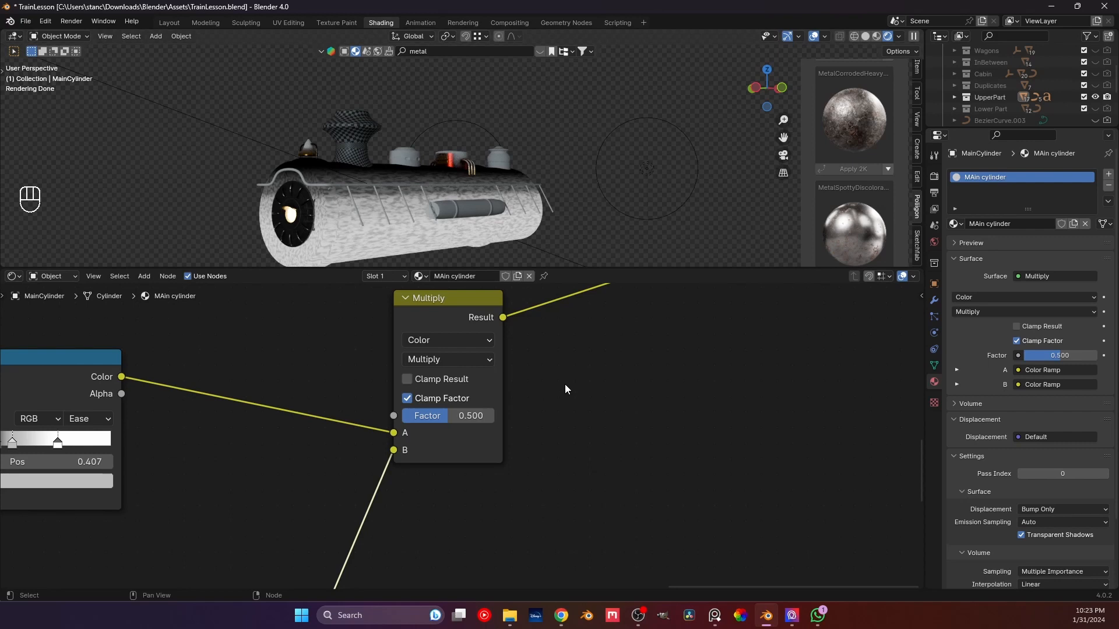
- Rewire the Multiply node so the gradient Color Ramp drives its Factor and the noise Color Ramp feeds input A
{"action": "middle_click_drag", "start_coordinate": [211, 511], "coordinate": [237, 414]}
{"action": "scroll", "coordinate": [245, 411], "scroll_direction": "down", "scroll_amount": 3}
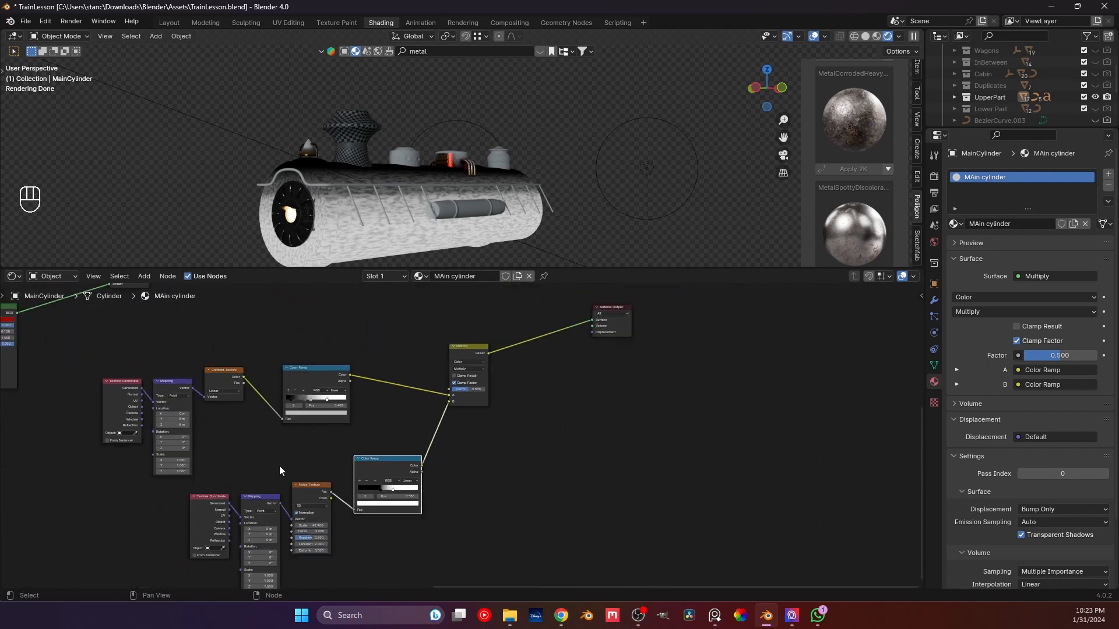
{"action": "left_click_drag", "start_coordinate": [420, 533], "coordinate": [204, 501]}
{"action": "left_click", "coordinate": [447, 396]}
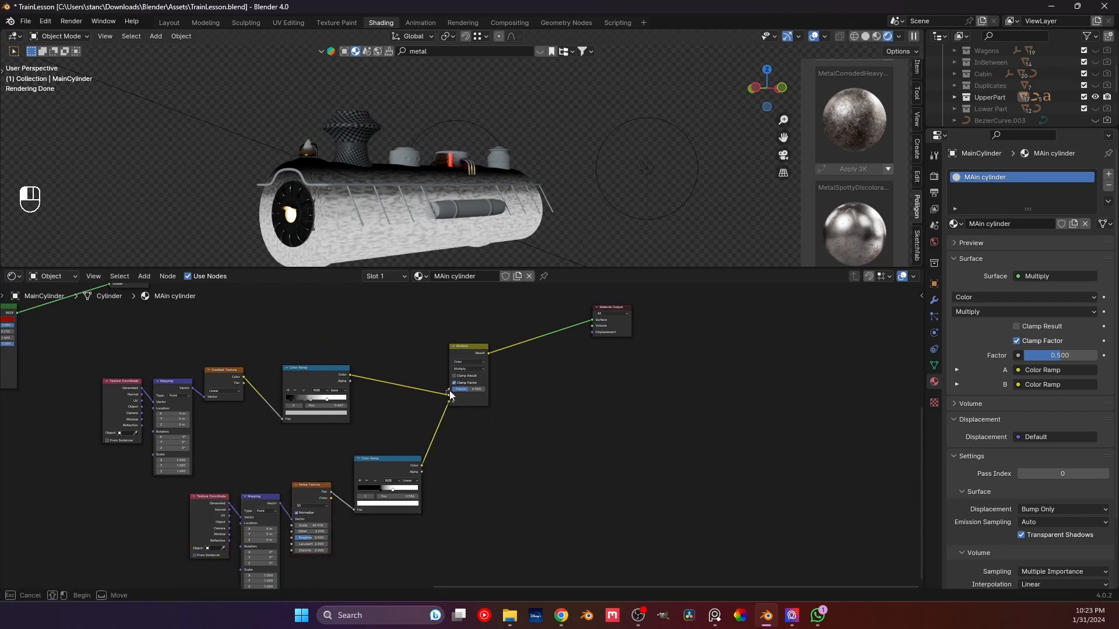
{"action": "left_click_drag", "start_coordinate": [450, 396], "coordinate": [447, 385]}
- Set the Multiply node's B color to black
{"action": "scroll", "coordinate": [442, 406], "scroll_direction": "up", "scroll_amount": 1}
{"action": "left_click", "coordinate": [479, 392]}
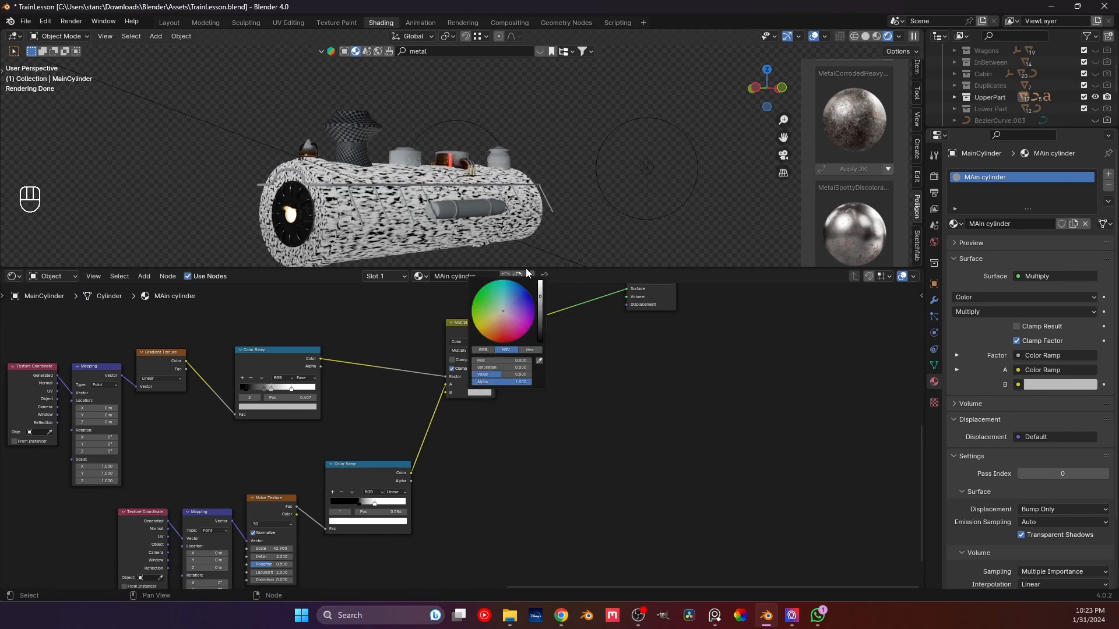
{"action": "left_click_drag", "start_coordinate": [540, 296], "coordinate": [541, 341]}
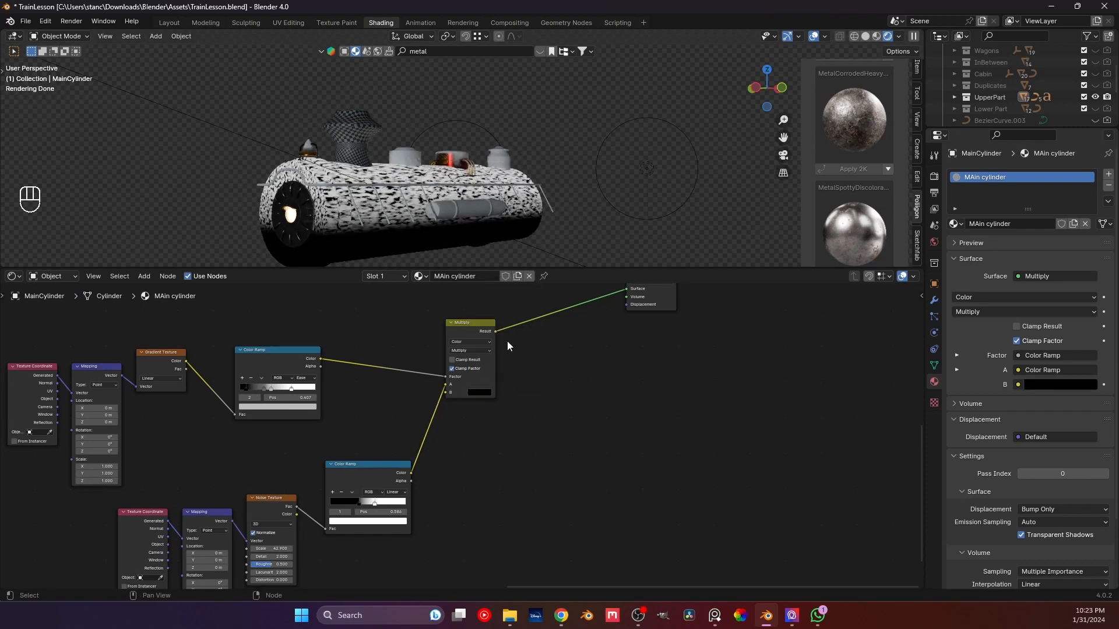
- Invert the noise Color Ramp by moving the black stop past the white stop to position 0.686
{"action": "middle_click_drag", "start_coordinate": [466, 245], "coordinate": [500, 229]}
{"action": "middle_click_drag", "start_coordinate": [366, 507], "coordinate": [420, 420]}
{"action": "scroll", "coordinate": [421, 421], "scroll_direction": "up", "scroll_amount": 5}
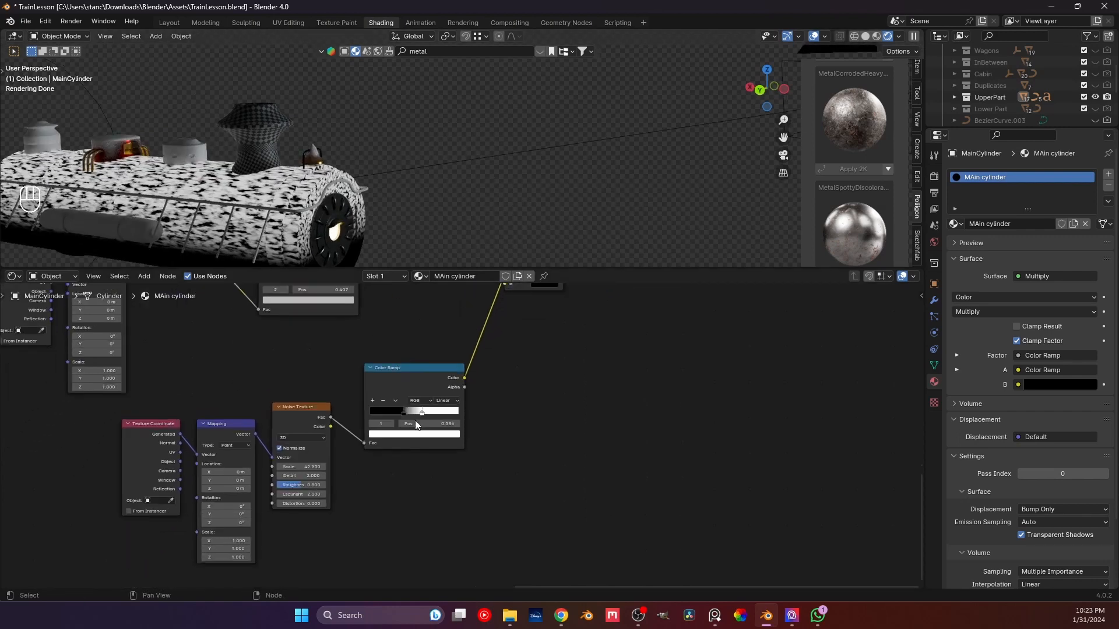
{"action": "left_click_drag", "start_coordinate": [388, 406], "coordinate": [418, 408]}
{"action": "mouse_move", "coordinate": [409, 408]}
{"action": "left_mouse_down"}
{"action": "mouse_move", "coordinate": [378, 407]}
{"action": "mouse_move", "coordinate": [423, 416]}
{"action": "left_mouse_up"}
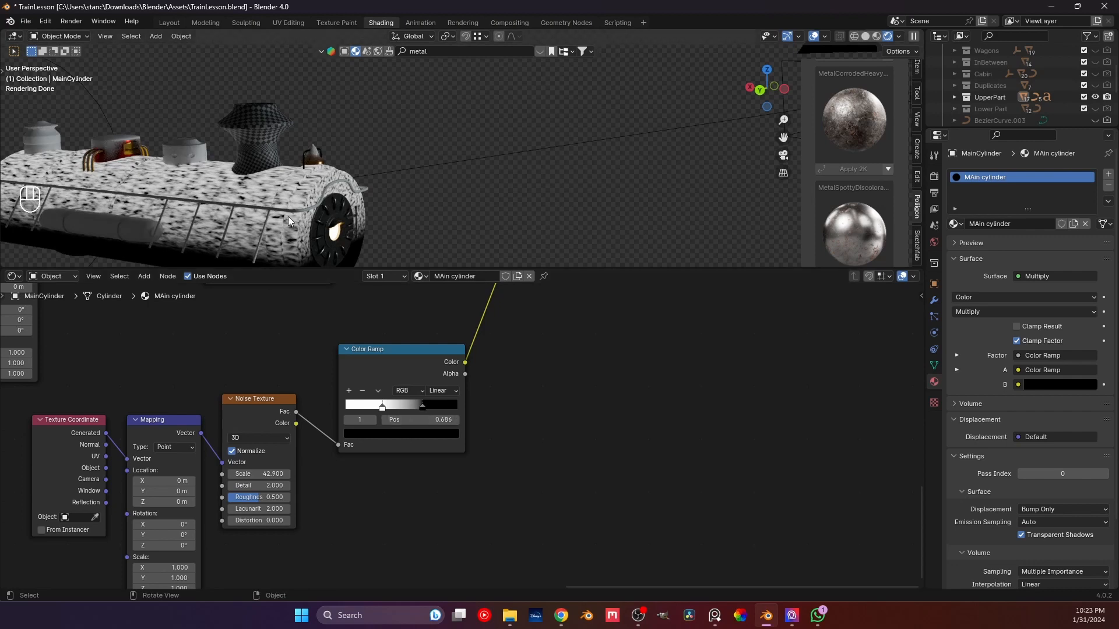
- Shift the gradient Color Ramp's stops toward its dark end, placing the light grey stop 2 at 0.284
{"action": "middle_click_drag", "start_coordinate": [288, 215], "coordinate": [313, 197]}
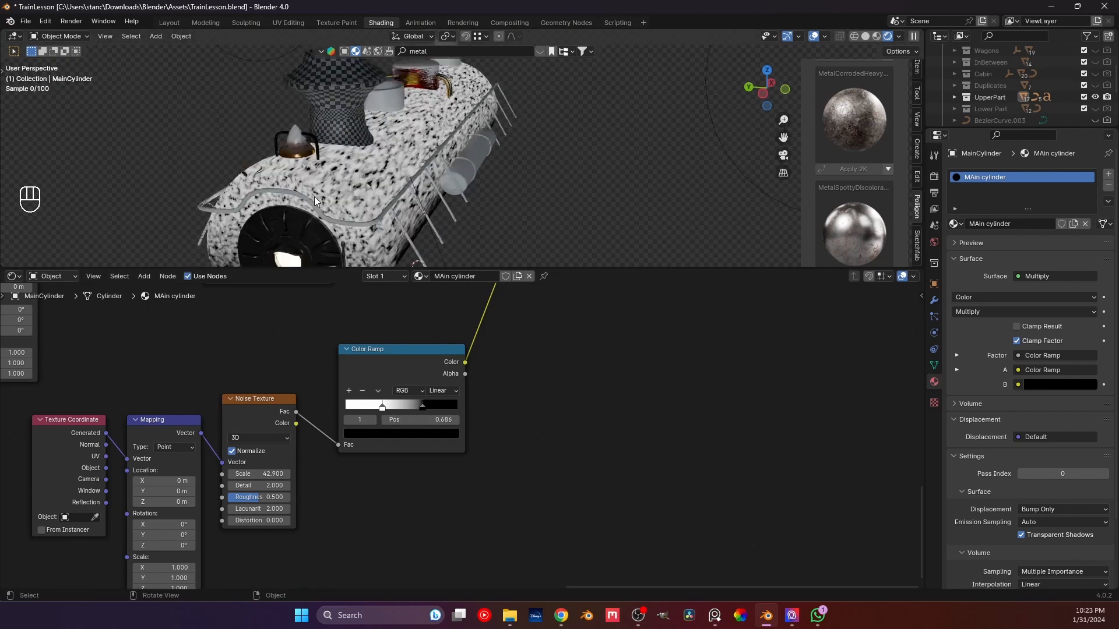
{"action": "middle_click_drag", "start_coordinate": [205, 333], "coordinate": [228, 419]}
{"action": "scroll", "coordinate": [303, 353], "scroll_direction": "down", "scroll_amount": 4}
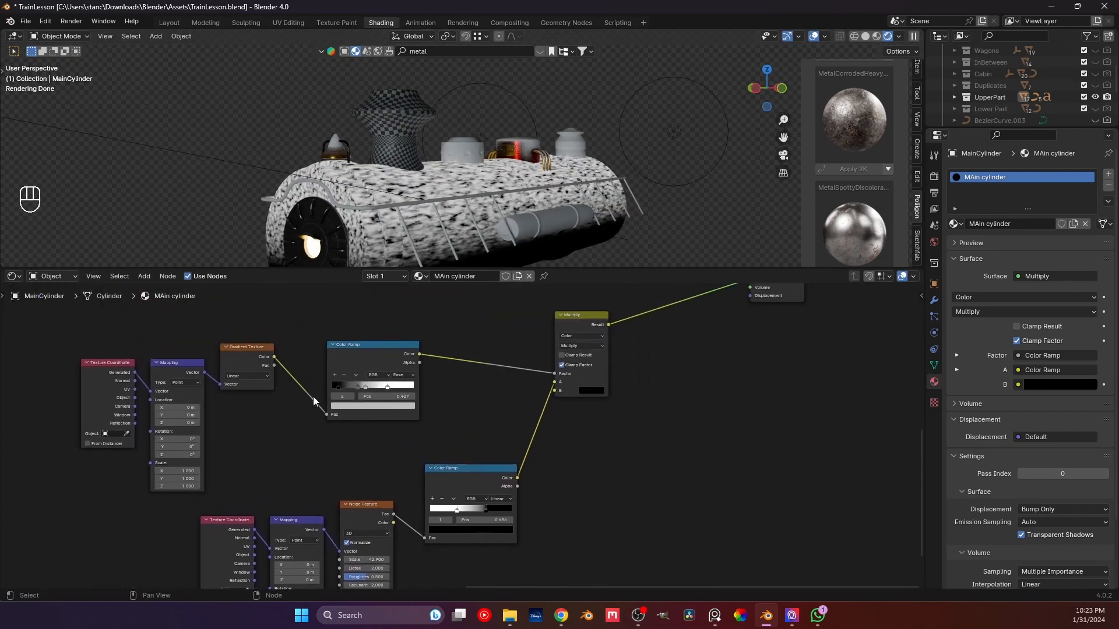
{"action": "scroll", "coordinate": [309, 379], "scroll_direction": "up", "scroll_amount": 9}
{"action": "middle_click_drag", "start_coordinate": [435, 187], "coordinate": [405, 205]}
{"action": "scroll", "coordinate": [293, 345], "scroll_direction": "up", "scroll_amount": 2}
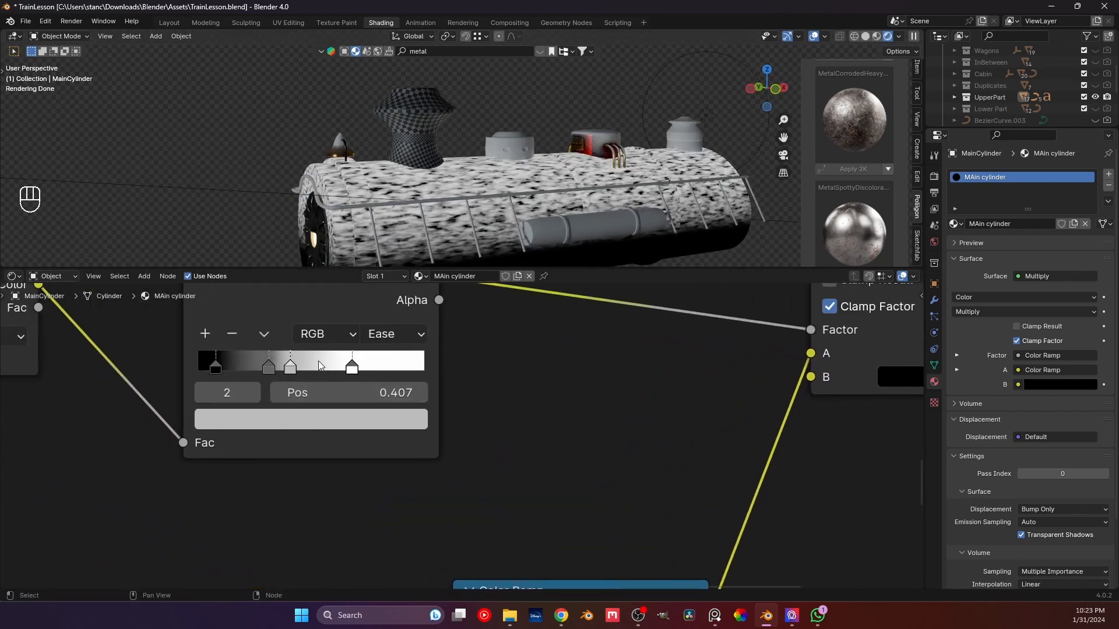
{"action": "left_click_drag", "start_coordinate": [290, 374], "coordinate": [218, 363]}
{"action": "left_click_drag", "start_coordinate": [352, 368], "coordinate": [300, 368]}
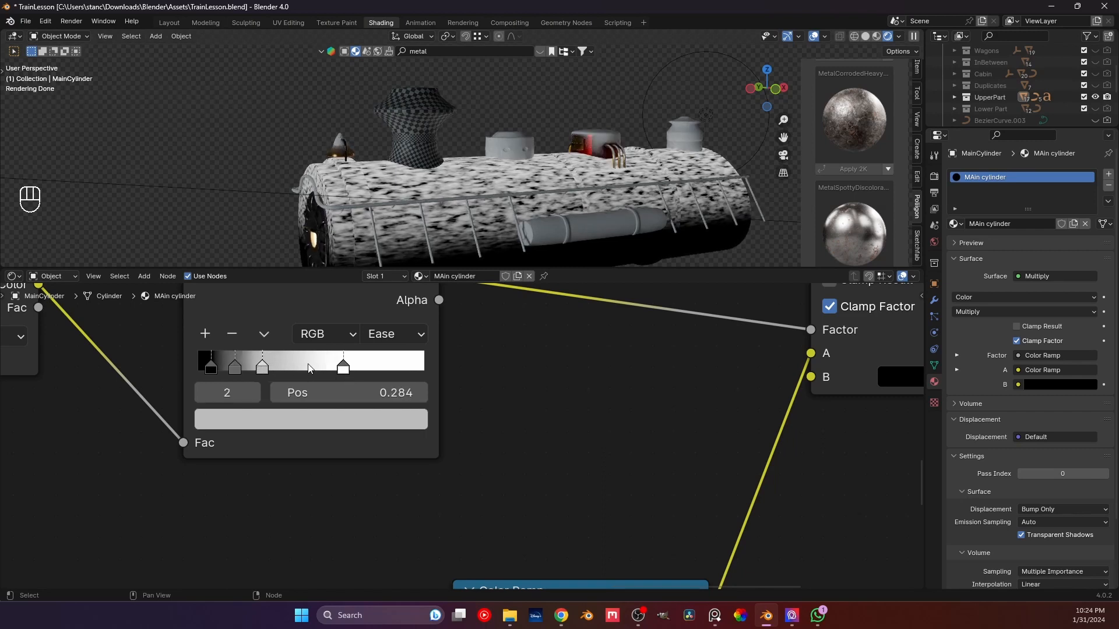
- Try different positions for the gradient Color Ramp's white stop, settling on 0.768
{"action": "middle_click_drag", "start_coordinate": [367, 216], "coordinate": [414, 226]}
{"action": "left_click_drag", "start_coordinate": [337, 369], "coordinate": [443, 372]}
{"action": "middle_click_drag", "start_coordinate": [401, 225], "coordinate": [385, 243]}
{"action": "mouse_move", "coordinate": [415, 363]}
{"action": "left_mouse_down"}
{"action": "mouse_move", "coordinate": [330, 382]}
{"action": "mouse_move", "coordinate": [364, 381]}
{"action": "left_mouse_up"}
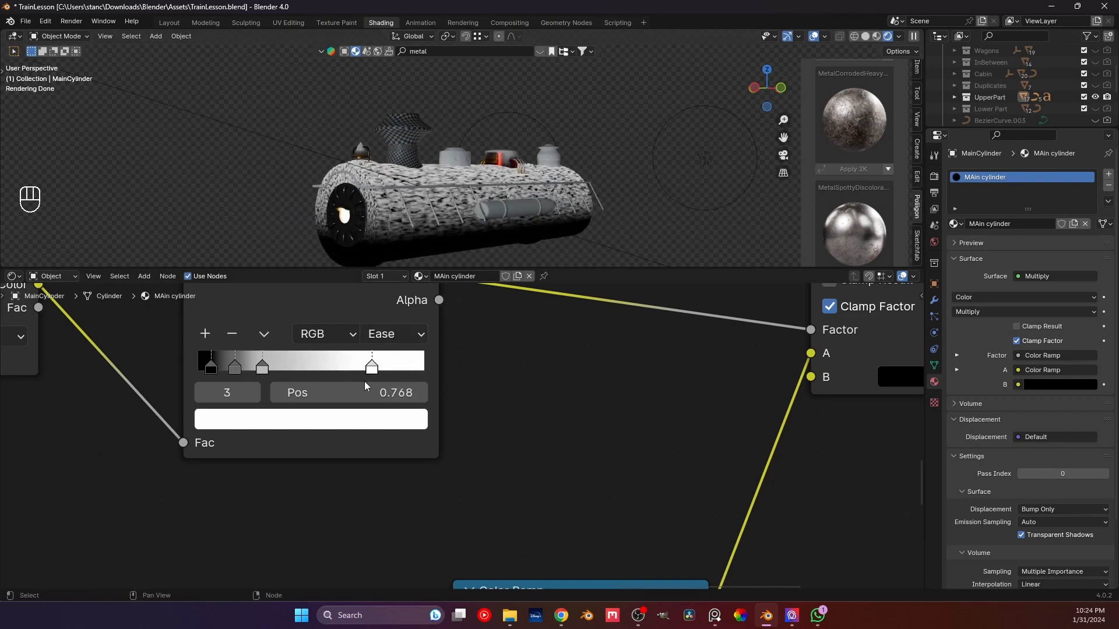
- Remove the black stop from the gradient Color Ramp and set the white stop's position to 0.655
{"action": "left_click_drag", "start_coordinate": [262, 369], "coordinate": [202, 372]}
{"action": "left_click", "coordinate": [228, 332]}
{"action": "left_click_drag", "start_coordinate": [268, 365], "coordinate": [246, 377]}
{"action": "mouse_move", "coordinate": [346, 376]}
{"action": "left_mouse_down"}
{"action": "mouse_move", "coordinate": [361, 373]}
{"action": "mouse_move", "coordinate": [334, 373]}
{"action": "mouse_move", "coordinate": [348, 376]}
{"action": "left_mouse_up"}
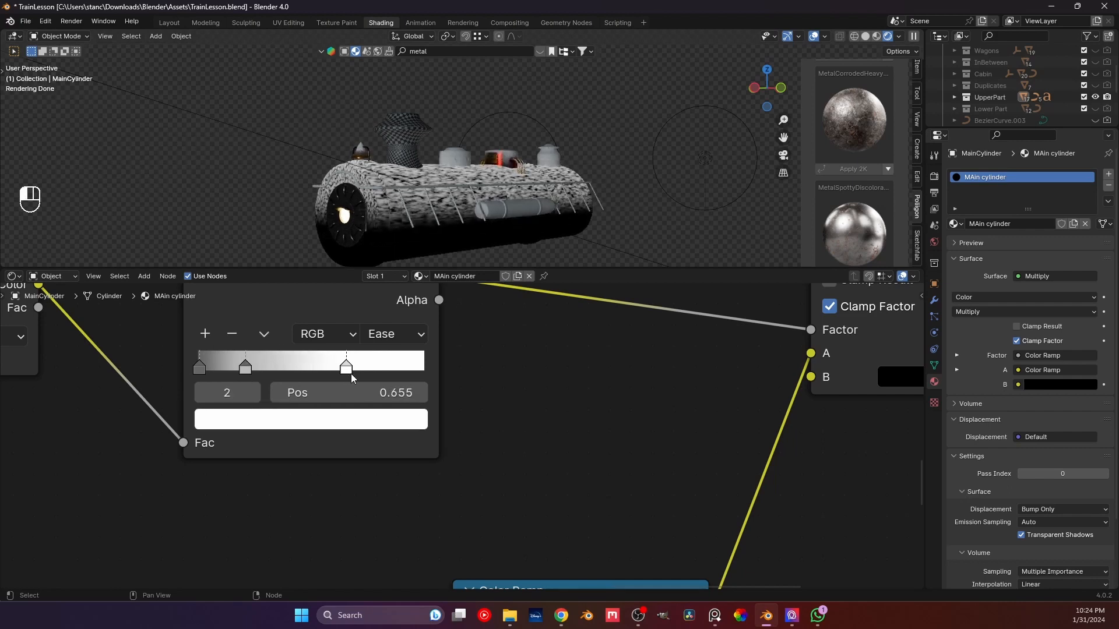
{"action": "left_click", "coordinate": [335, 420]}
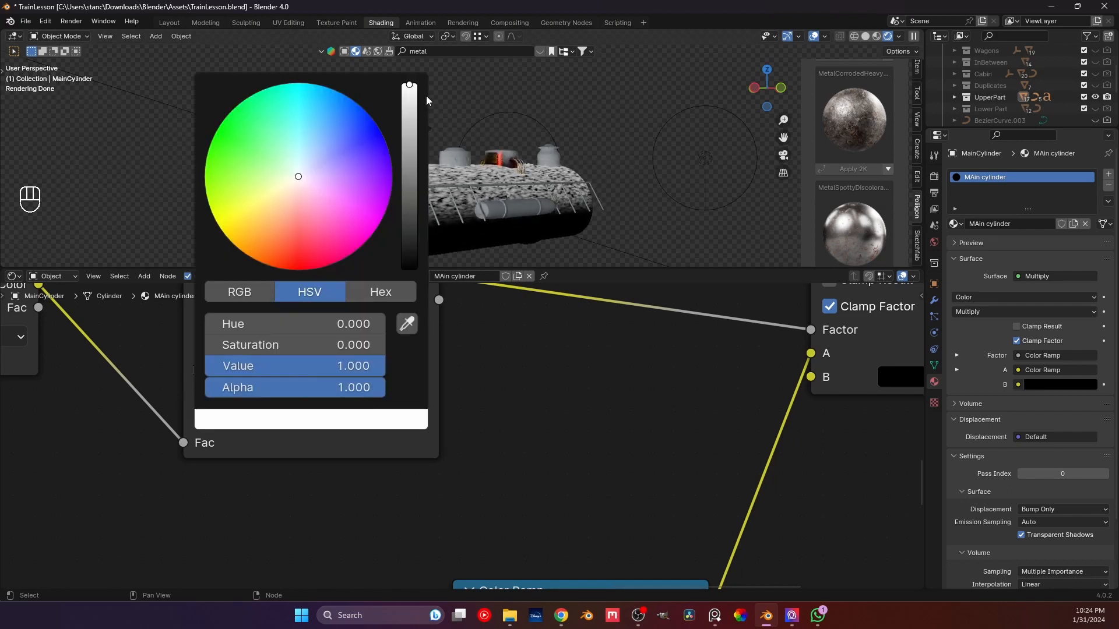
{"action": "left_click_drag", "start_coordinate": [410, 94], "coordinate": [409, 85]}
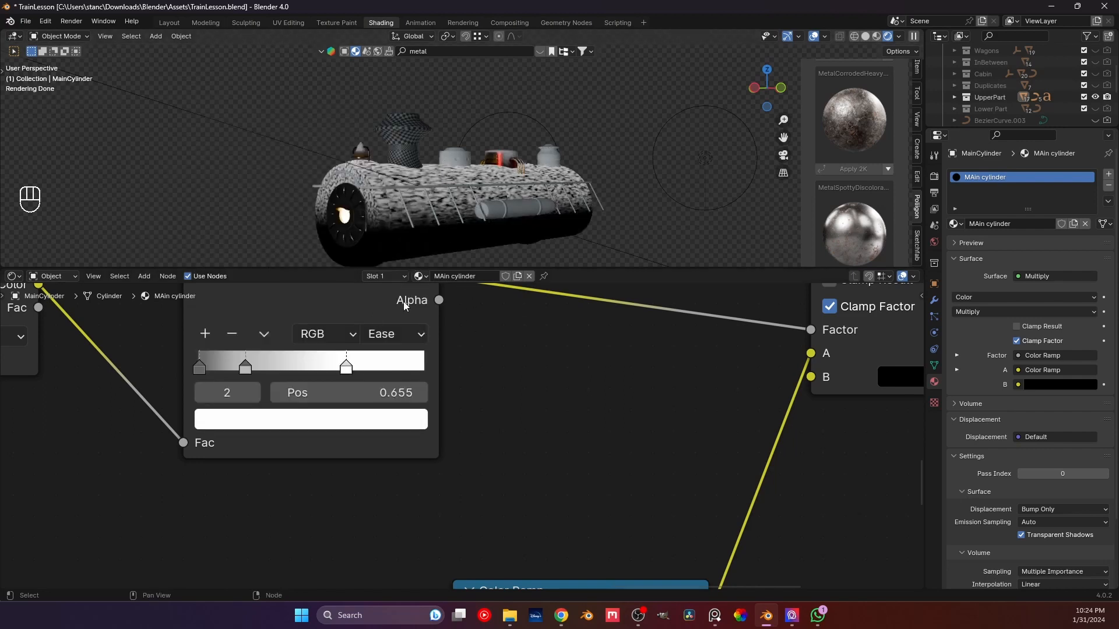
- Move the gradient Color Ramp's light grey stop to 0.020 and bring the white stop closer to it
{"action": "mouse_move", "coordinate": [403, 231]}
{"action": "middle_mouse_down"}
{"action": "mouse_move", "coordinate": [527, 221]}
{"action": "mouse_move", "coordinate": [460, 179]}
{"action": "mouse_move", "coordinate": [388, 219]}
{"action": "middle_mouse_up"}
{"action": "left_click_drag", "start_coordinate": [245, 367], "coordinate": [201, 373]}
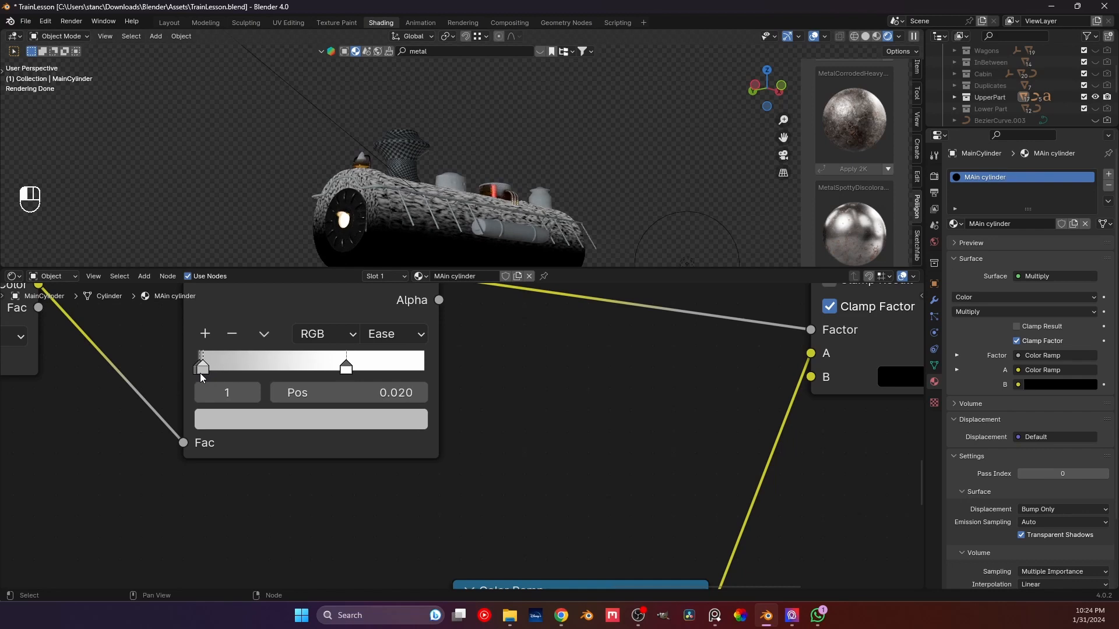
{"action": "scroll", "coordinate": [466, 431], "scroll_direction": "down", "scroll_amount": 1}
{"action": "scroll", "coordinate": [429, 236], "scroll_direction": "down", "scroll_amount": 3}
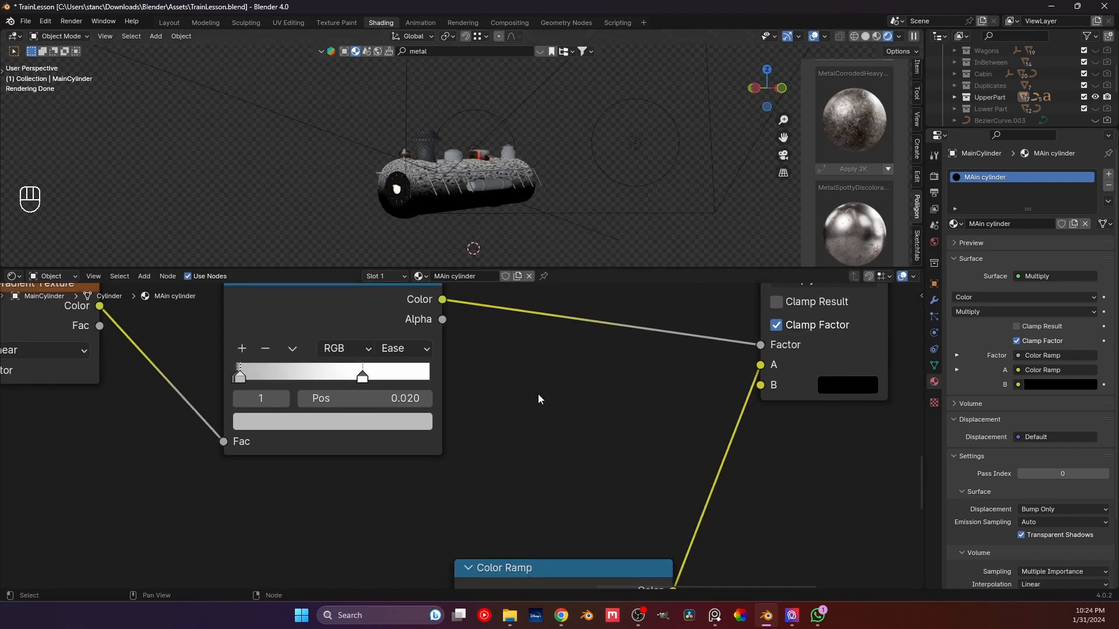
{"action": "scroll", "coordinate": [539, 399], "scroll_direction": "down", "scroll_amount": 2}
{"action": "scroll", "coordinate": [571, 387], "scroll_direction": "down", "scroll_amount": 1}
{"action": "scroll", "coordinate": [524, 408], "scroll_direction": "down", "scroll_amount": 2}
{"action": "scroll", "coordinate": [574, 432], "scroll_direction": "down", "scroll_amount": 2}
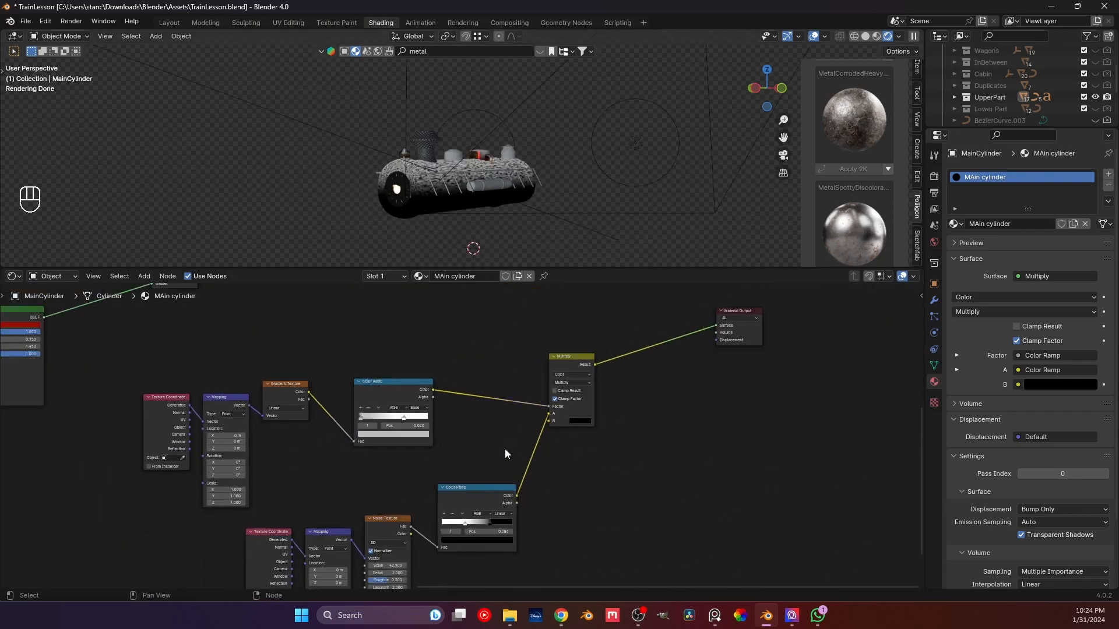
{"action": "scroll", "coordinate": [461, 437], "scroll_direction": "up", "scroll_amount": 2}
{"action": "mouse_move", "coordinate": [384, 417]}
{"action": "left_mouse_down"}
{"action": "mouse_move", "coordinate": [362, 412]}
{"action": "mouse_move", "coordinate": [370, 418]}
{"action": "left_mouse_up"}
- Move the Material Output node farther from the Multiply node to make room for another node
{"action": "scroll", "coordinate": [471, 376], "scroll_direction": "down", "scroll_amount": 5}
{"action": "middle_click_drag", "start_coordinate": [573, 435], "coordinate": [332, 549]}
{"action": "scroll", "coordinate": [428, 408], "scroll_direction": "up", "scroll_amount": 4}
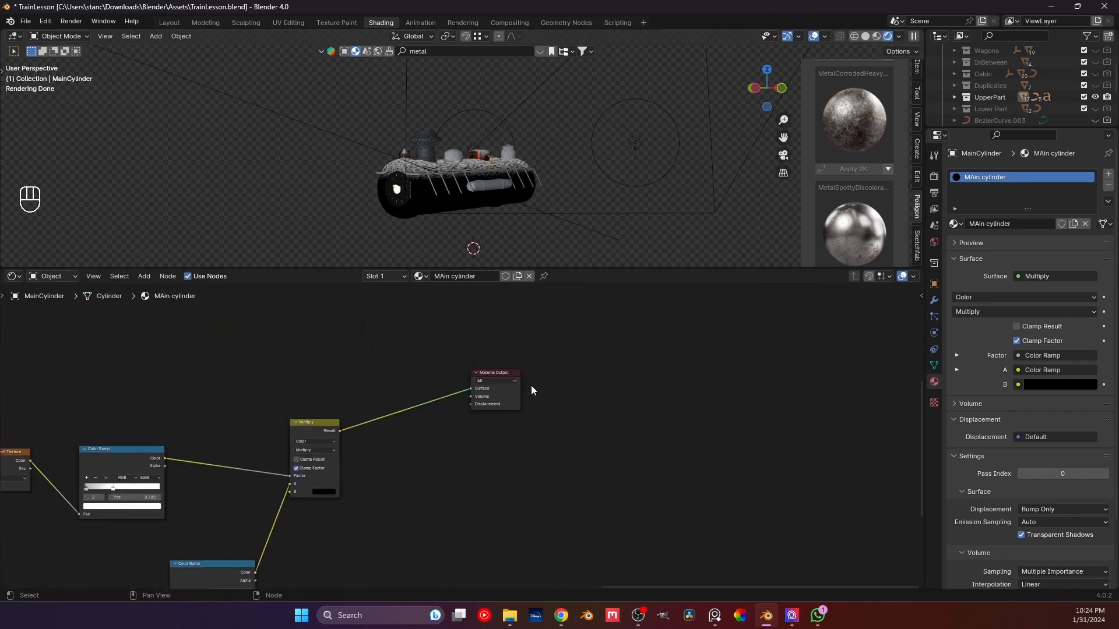
{"action": "left_click_drag", "start_coordinate": [512, 391], "coordinate": [631, 382]}
- Insert a Mix Shader node between the Multiply node and the Material Output
{"action": "scroll", "coordinate": [410, 405], "scroll_direction": "down", "scroll_amount": 5}
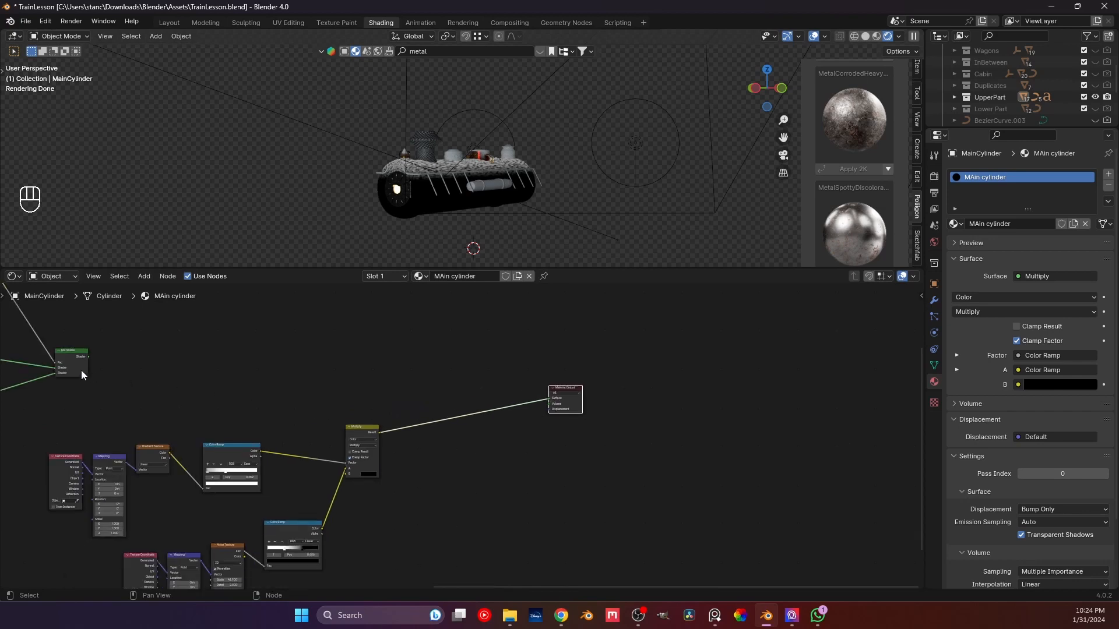
{"action": "key", "text": "shift+a"}
{"action": "type", "text": "mix"}
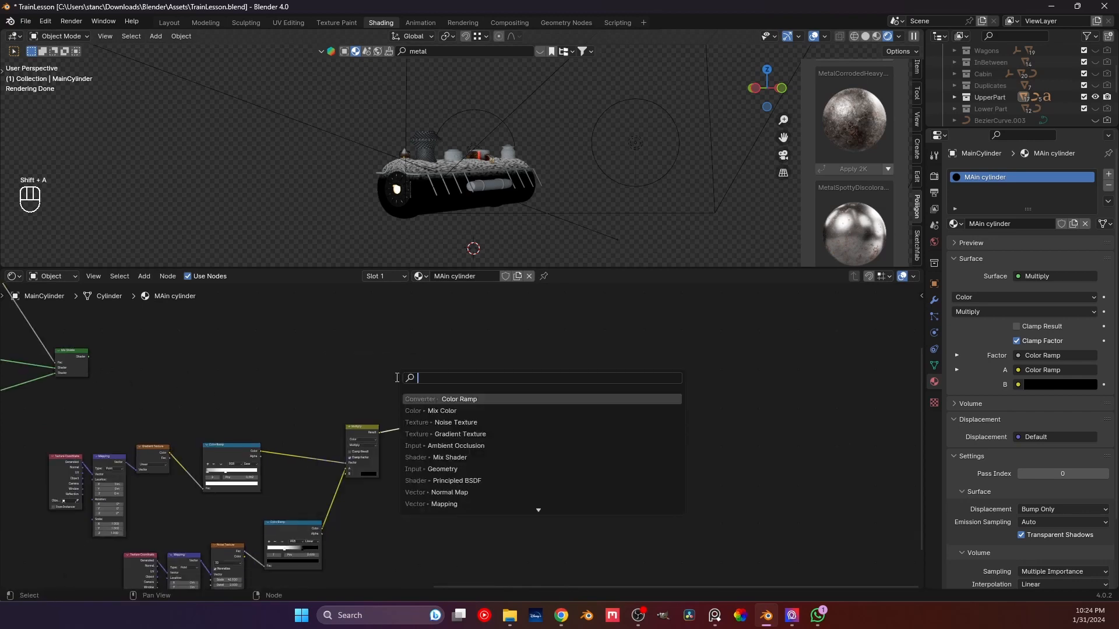
{"action": "type", "text": " hs"}
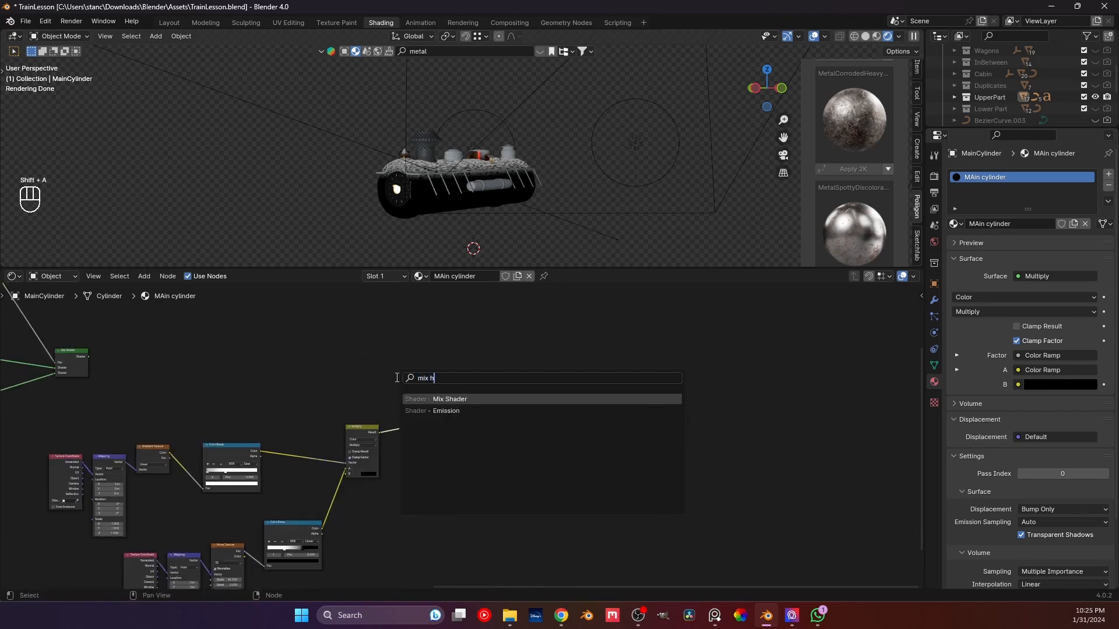
{"action": "key", "text": "Return"}
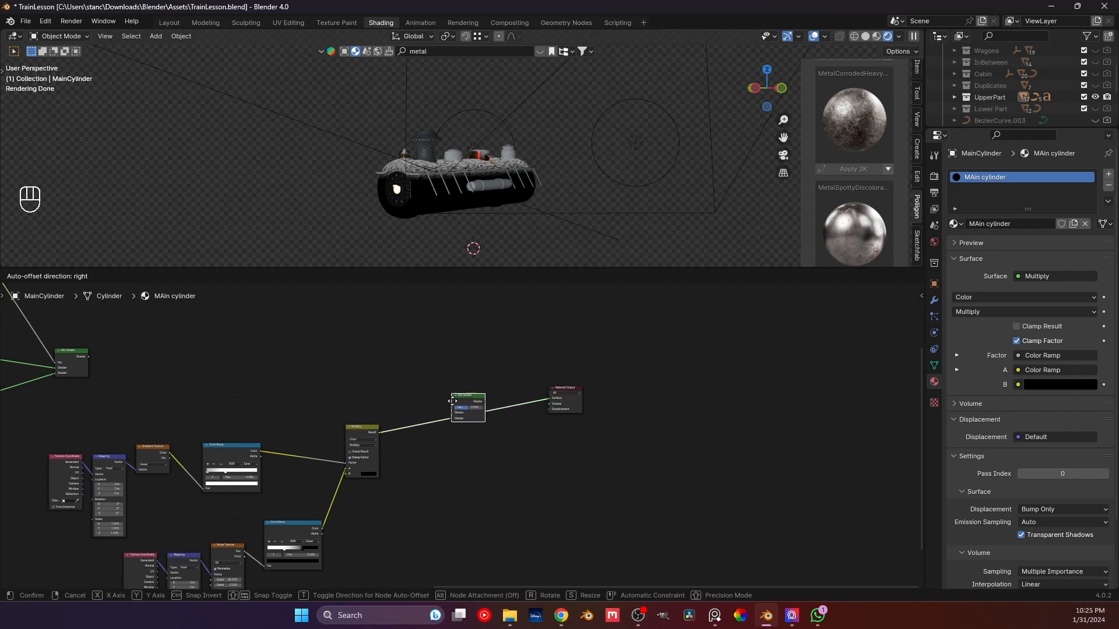
{"action": "left_click", "coordinate": [459, 426]}
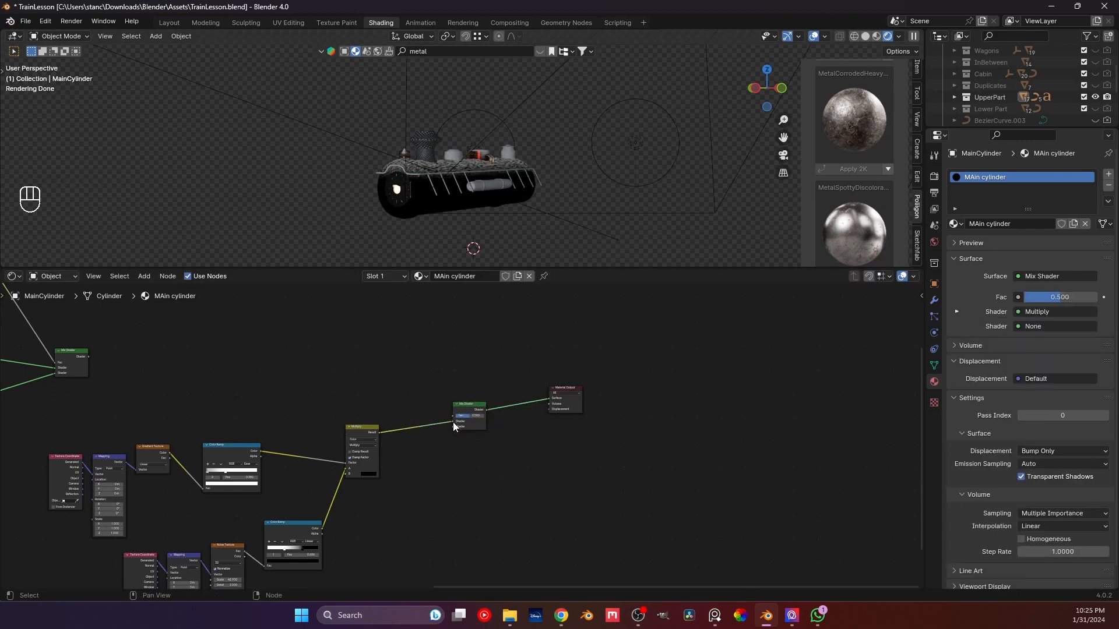
- Connect the Multiply result to the new Mix Shader's Fac and the existing Mix Shader to its first Shader input
{"action": "left_click_drag", "start_coordinate": [453, 422], "coordinate": [450, 416]}
{"action": "left_click", "coordinate": [184, 367]}
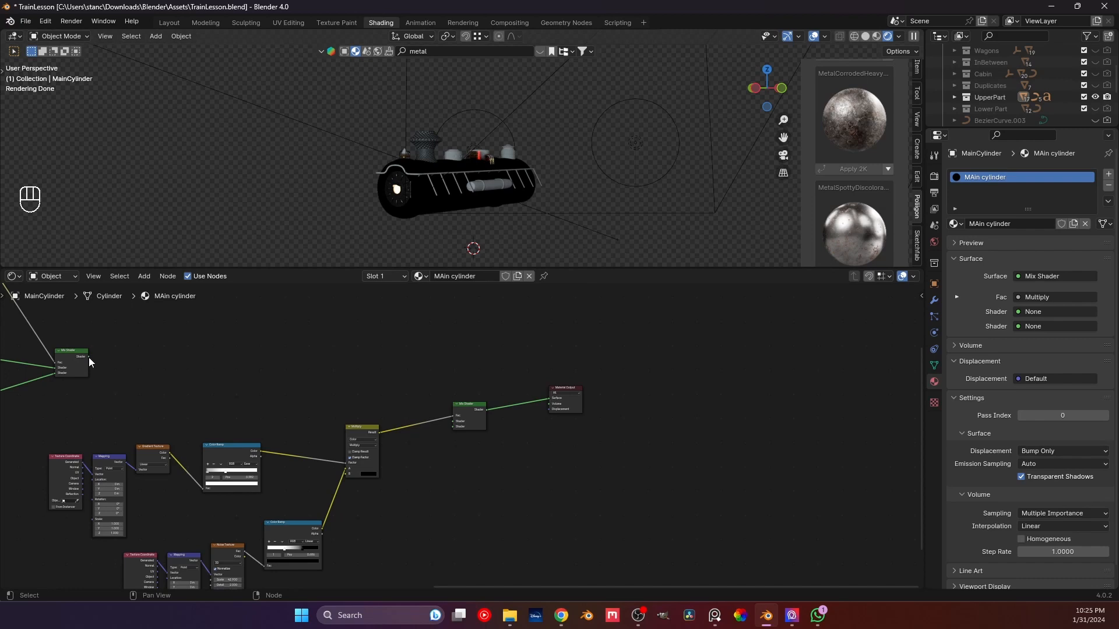
{"action": "left_click_drag", "start_coordinate": [88, 357], "coordinate": [448, 477]}
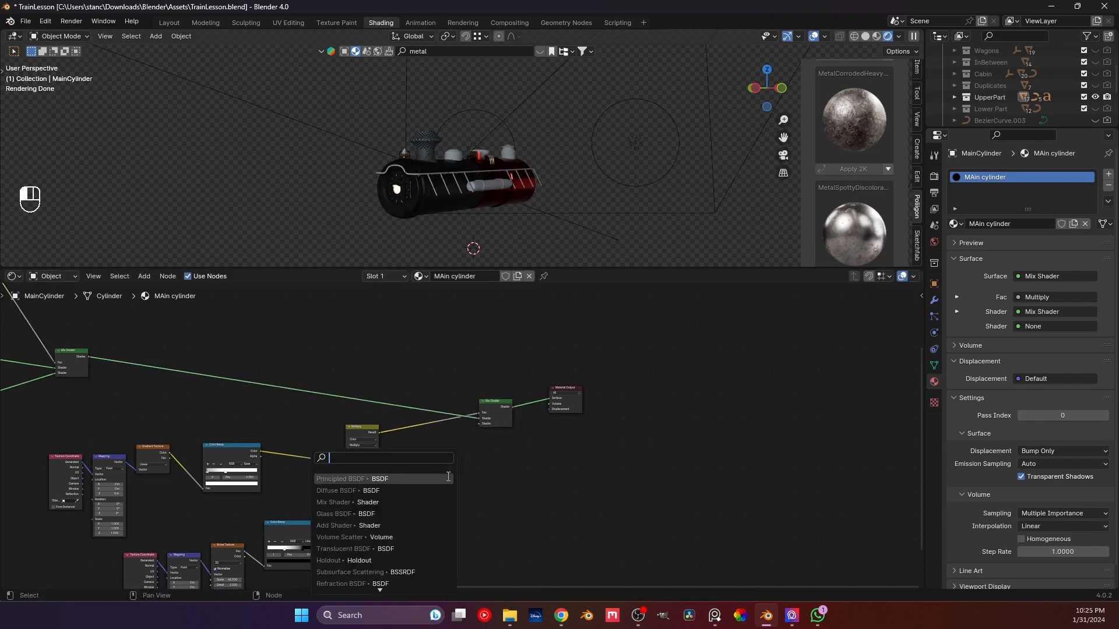
{"action": "type", "text": "pr"}
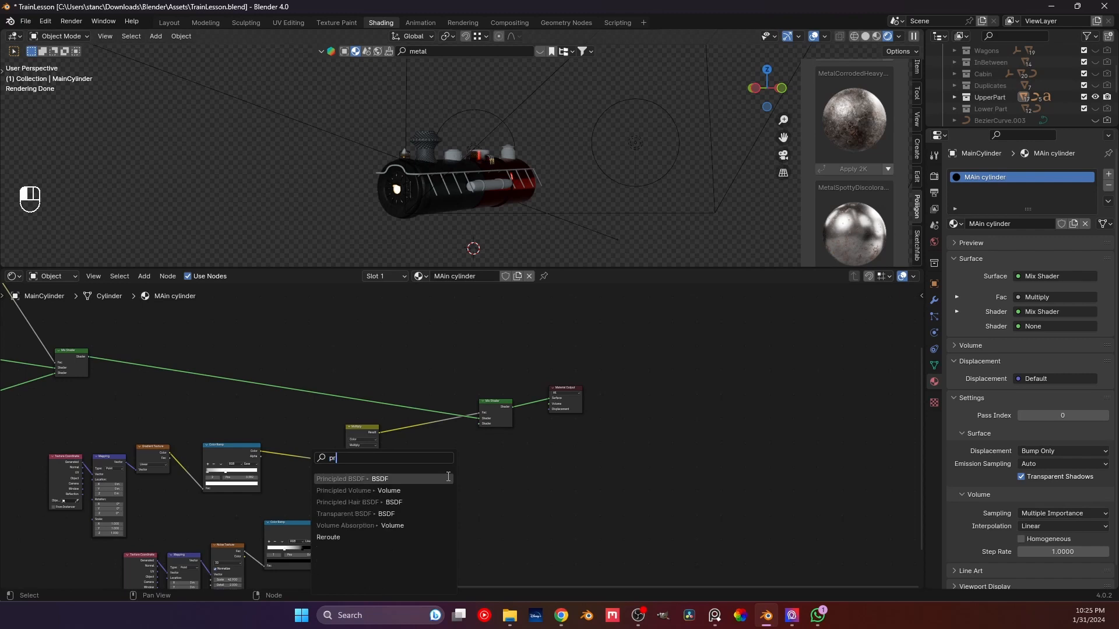
{"action": "key", "text": "Escape"}
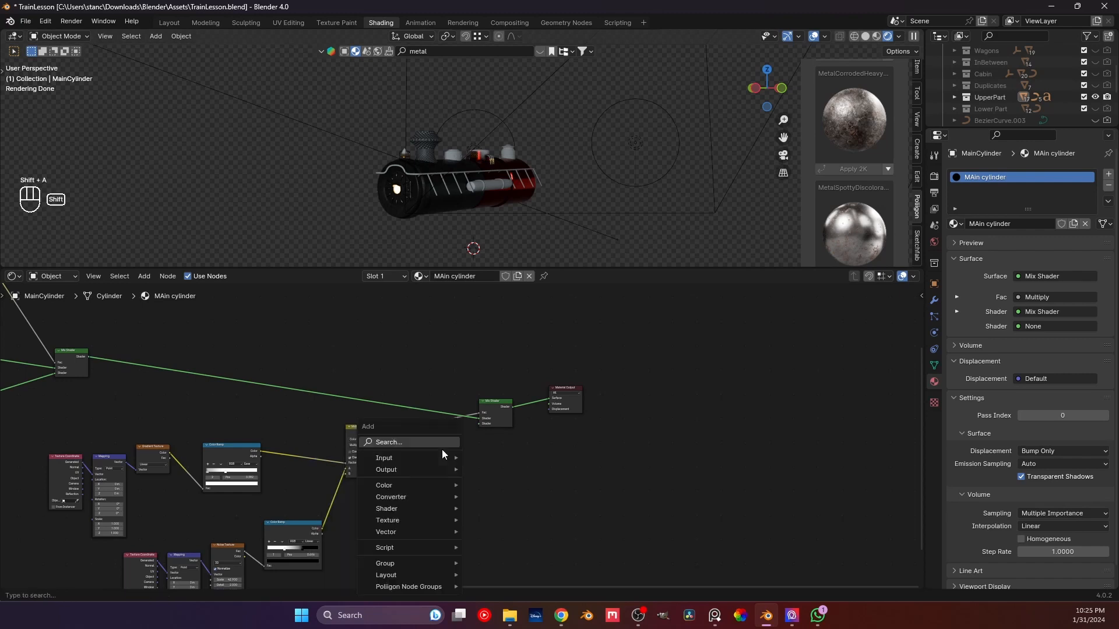
- Add the Snow node group and connect its BSDF output to the new Mix Shader's second Shader input
{"action": "key", "text": "shift+a"}
{"action": "mouse_move", "coordinate": [432, 561]}
{"action": "left_click", "coordinate": [492, 561]}
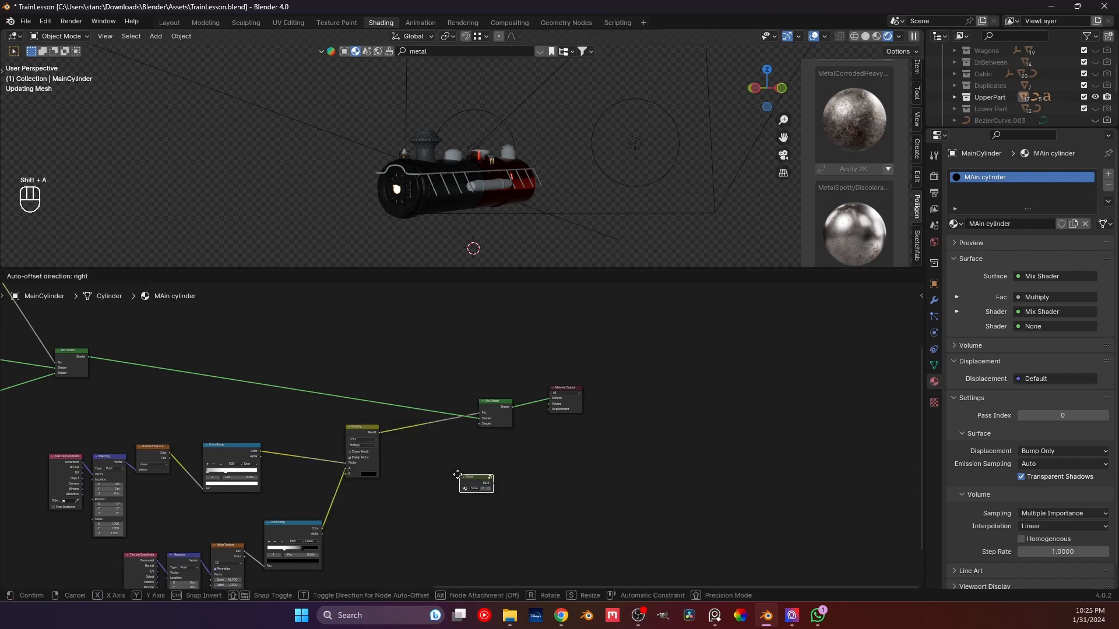
{"action": "left_click", "coordinate": [463, 454]}
{"action": "left_click_drag", "start_coordinate": [452, 455], "coordinate": [482, 424]}
{"action": "scroll", "coordinate": [446, 229], "scroll_direction": "up", "scroll_amount": 3}
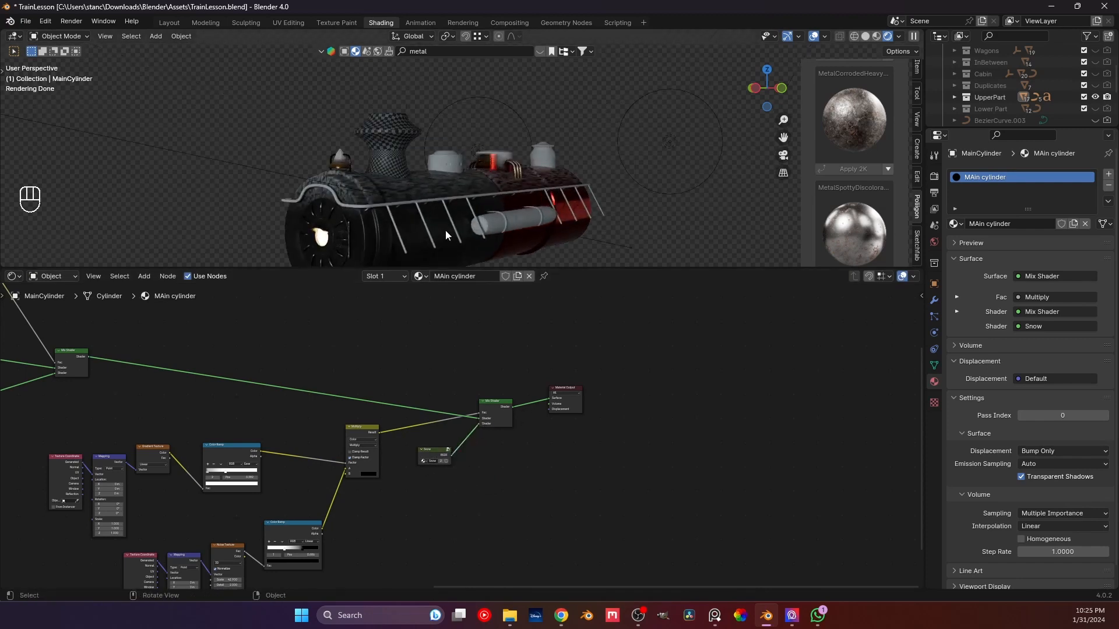
{"action": "middle_click_drag", "start_coordinate": [445, 229], "coordinate": [428, 213]}
{"action": "scroll", "coordinate": [447, 186], "scroll_direction": "down", "scroll_amount": 2}
- Set the mask Noise Texture's Roughness to 1.000 and its Scale to 250
{"action": "middle_click_drag", "start_coordinate": [291, 423], "coordinate": [319, 321]}
{"action": "scroll", "coordinate": [256, 408], "scroll_direction": "up", "scroll_amount": 4}
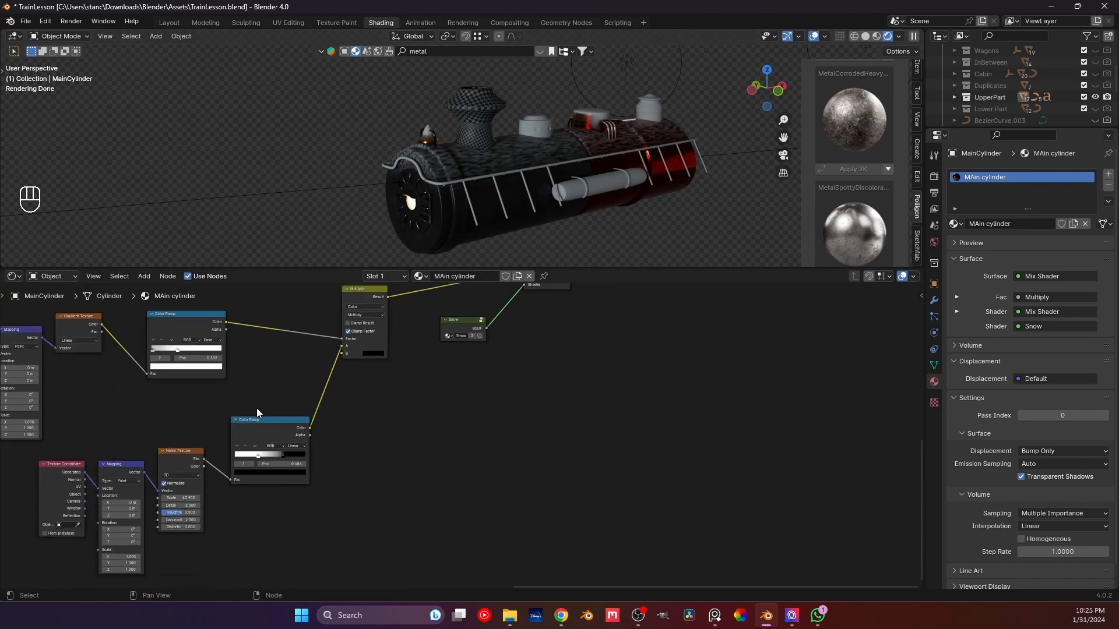
{"action": "scroll", "coordinate": [256, 408], "scroll_direction": "up", "scroll_amount": 2}
{"action": "left_click_drag", "start_coordinate": [162, 464], "coordinate": [165, 465]}
{"action": "middle_click_drag", "start_coordinate": [165, 465], "coordinate": [359, 352]}
{"action": "scroll", "coordinate": [355, 355], "scroll_direction": "up", "scroll_amount": 4}
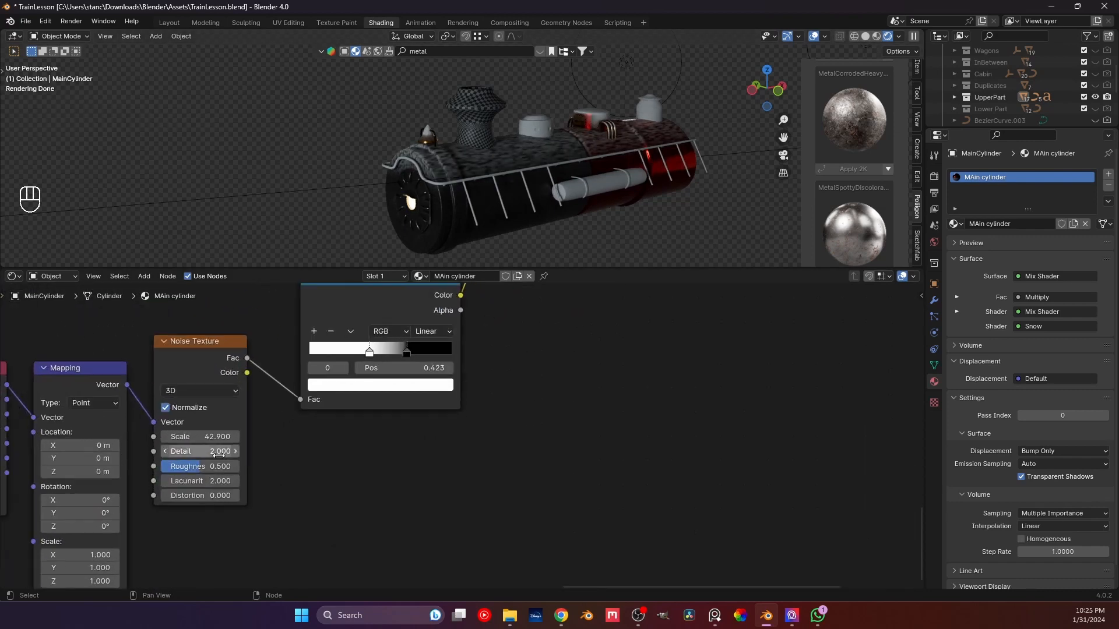
{"action": "left_click_drag", "start_coordinate": [217, 467], "coordinate": [233, 436]}
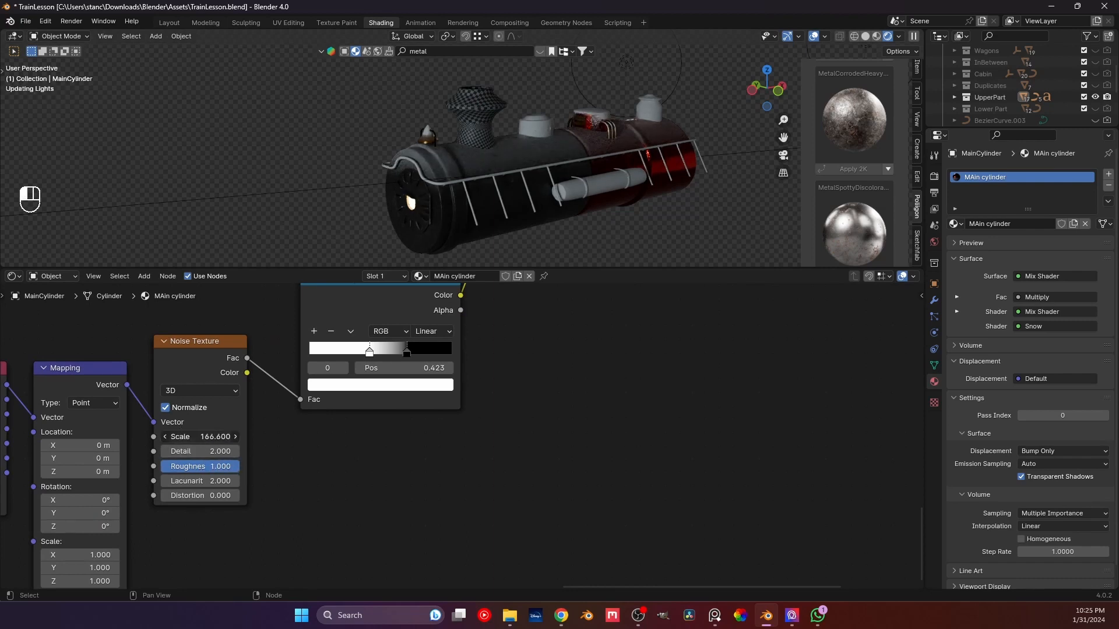
{"action": "left_click_drag", "start_coordinate": [201, 436], "coordinate": [224, 437]}
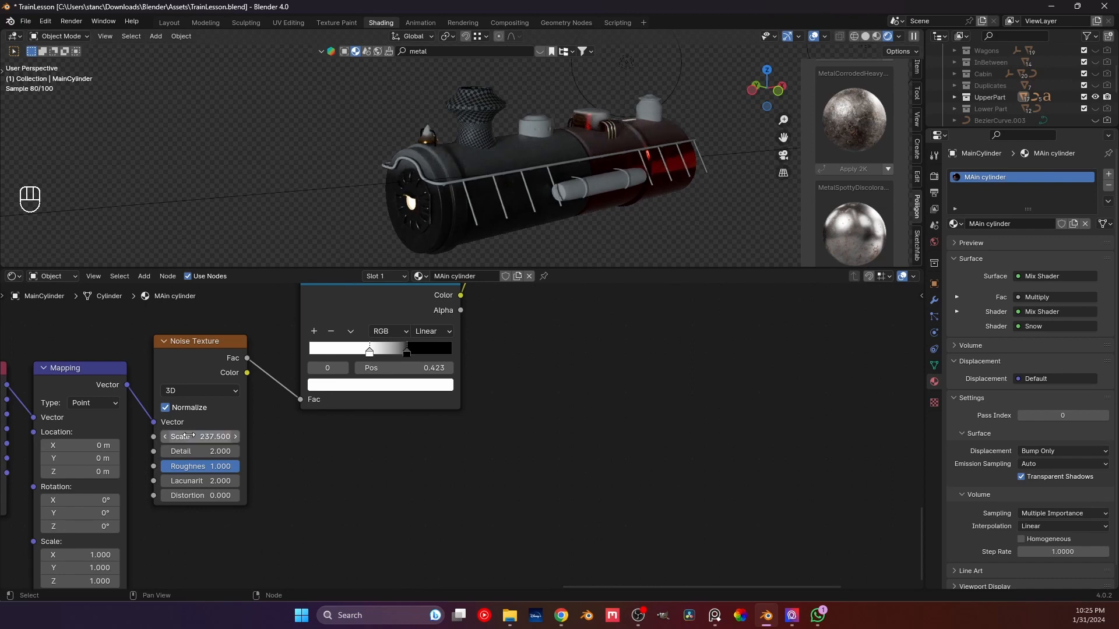
{"action": "left_click", "coordinate": [232, 438]}
{"action": "type", "text": "25"}
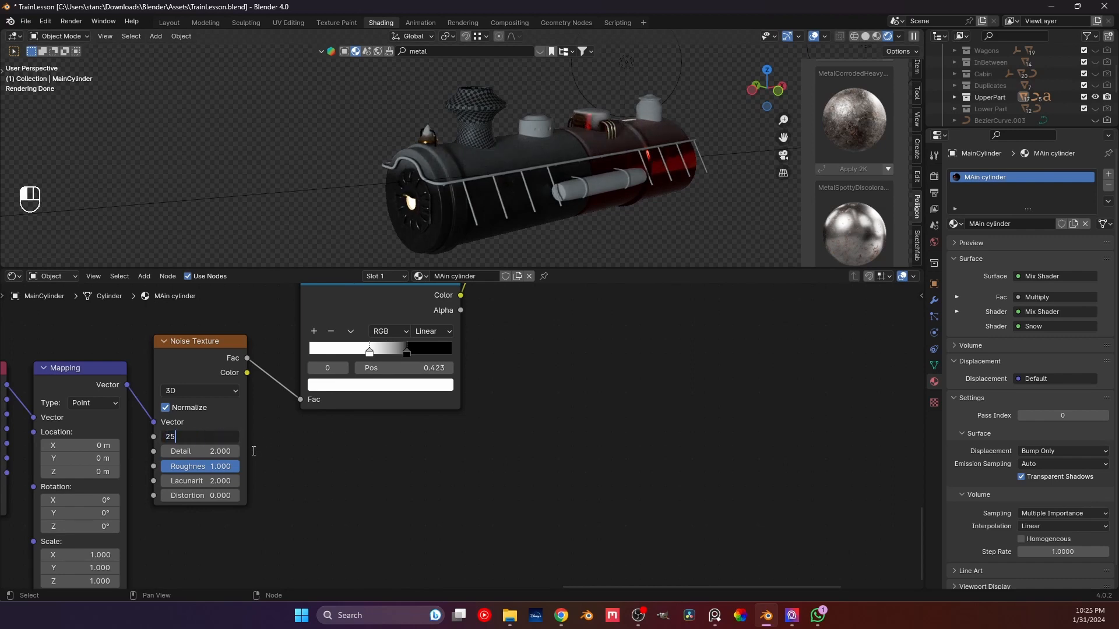
{"action": "type", "text": "0"}
{"action": "key", "text": "Return"}
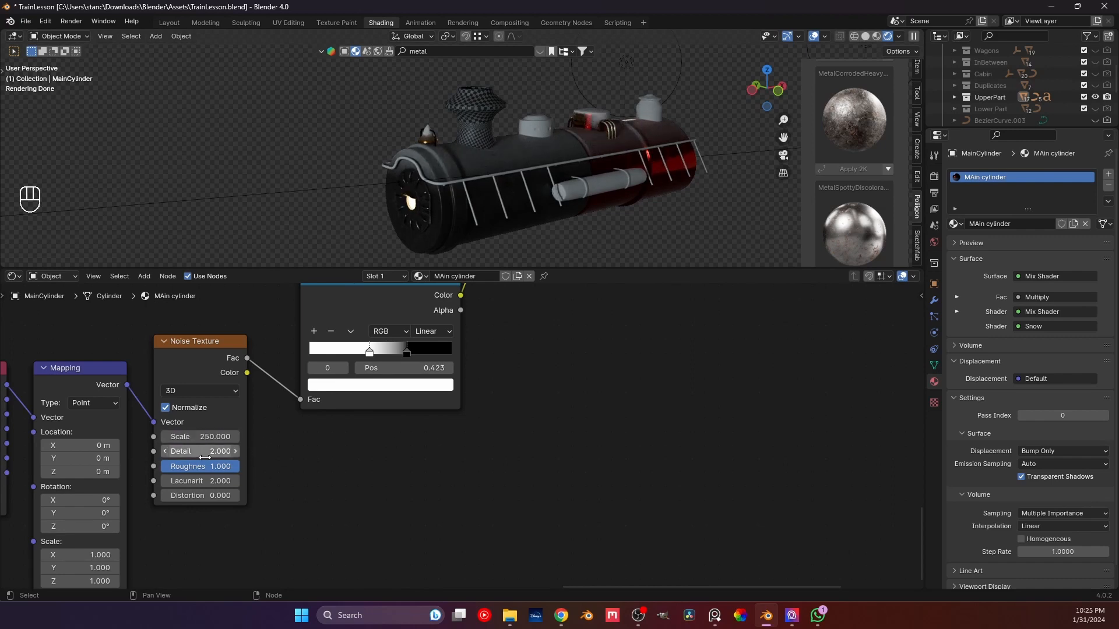
- Set the mask Noise Texture's Detail to 7.500
{"action": "left_click_drag", "start_coordinate": [201, 451], "coordinate": [205, 451]}
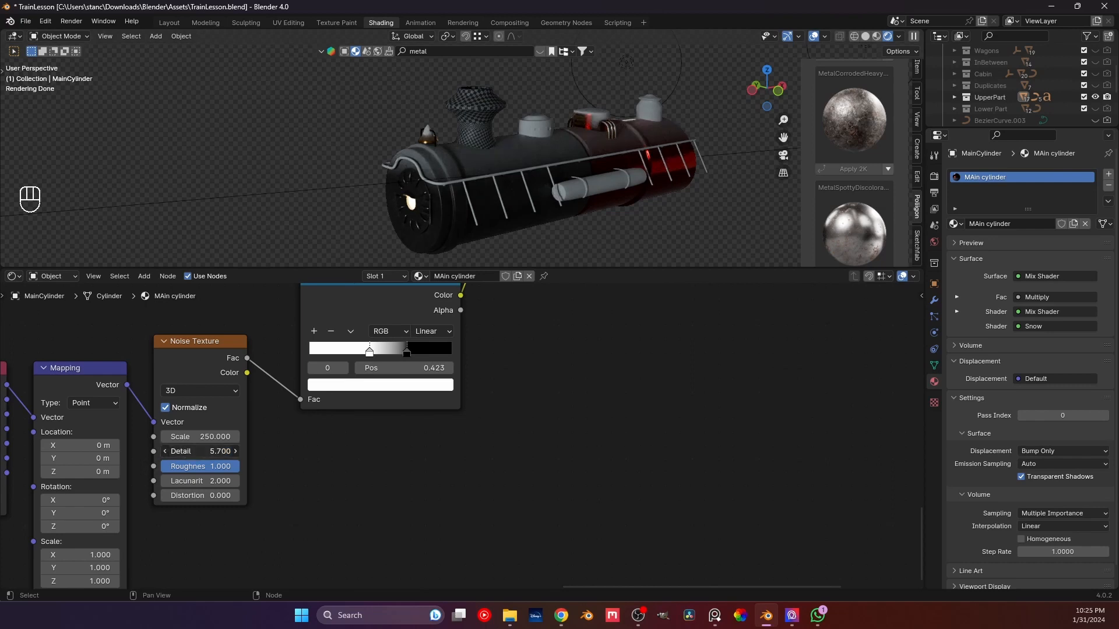
{"action": "left_click", "coordinate": [192, 452]}
{"action": "key", "text": "Return"}
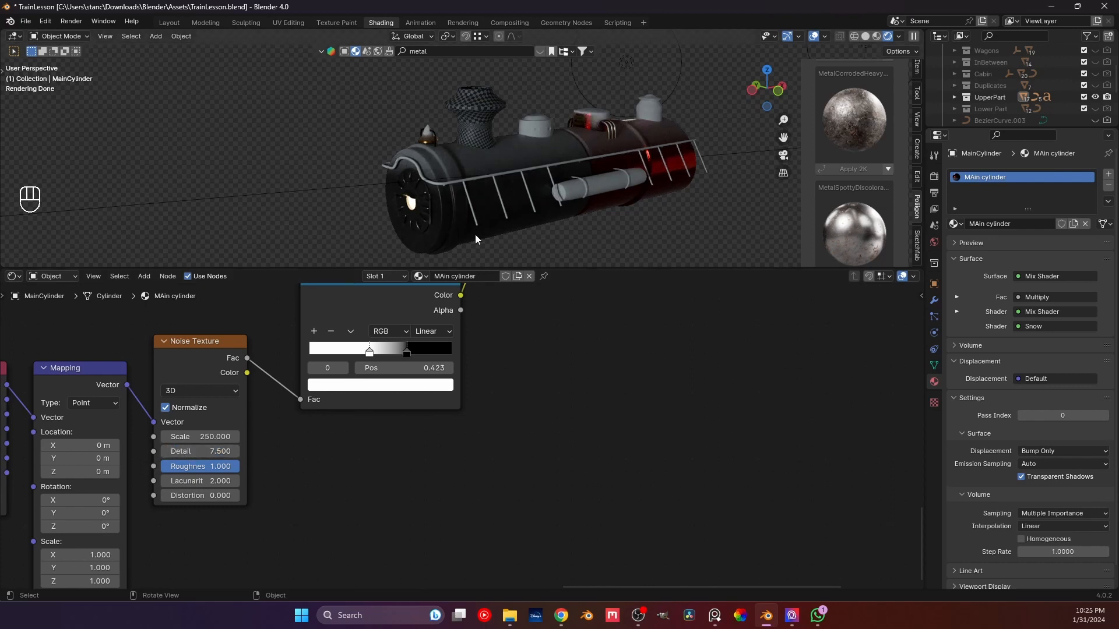
- Move the white stop of the noise mask's Color Ramp to 0.509
{"action": "middle_click_drag", "start_coordinate": [520, 369], "coordinate": [422, 417]}
{"action": "mouse_move", "coordinate": [270, 400]}
{"action": "left_mouse_down"}
{"action": "mouse_move", "coordinate": [230, 402]}
{"action": "mouse_move", "coordinate": [282, 406]}
{"action": "left_mouse_up"}
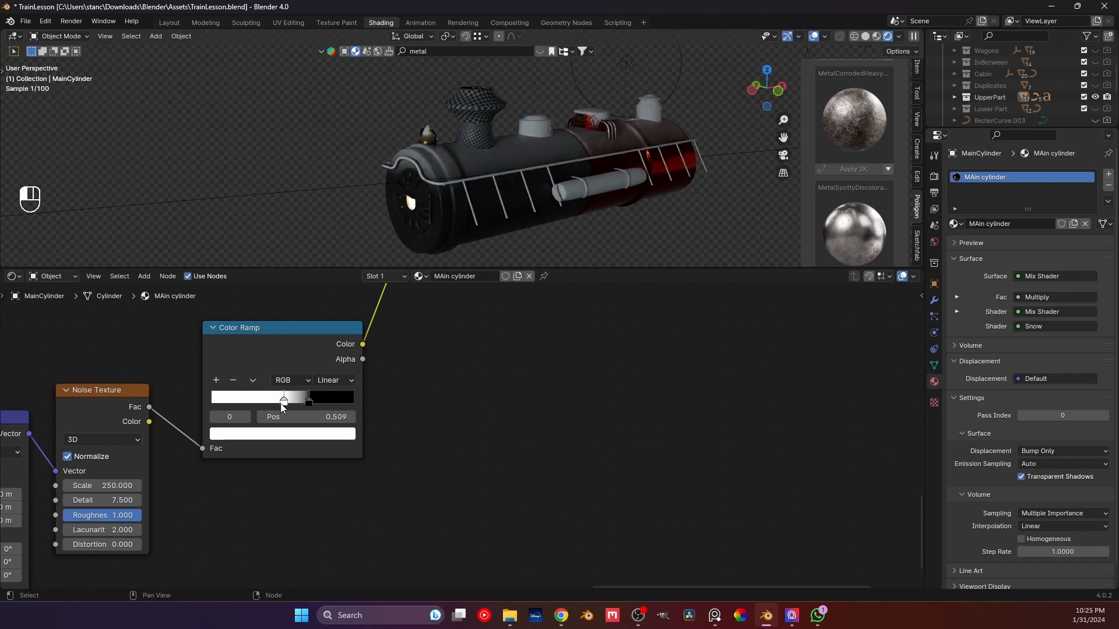
{"action": "middle_click_drag", "start_coordinate": [504, 233], "coordinate": [452, 205]}
{"action": "scroll", "coordinate": [500, 384], "scroll_direction": "down", "scroll_amount": 6}
- Move the light grey stop of the gradient's Color Ramp to 0.130 and inspect the snow on the boiler
{"action": "middle_click_drag", "start_coordinate": [484, 317], "coordinate": [421, 412]}
{"action": "scroll", "coordinate": [434, 413], "scroll_direction": "up", "scroll_amount": 9}
{"action": "middle_click_drag", "start_coordinate": [78, 405], "coordinate": [396, 425]}
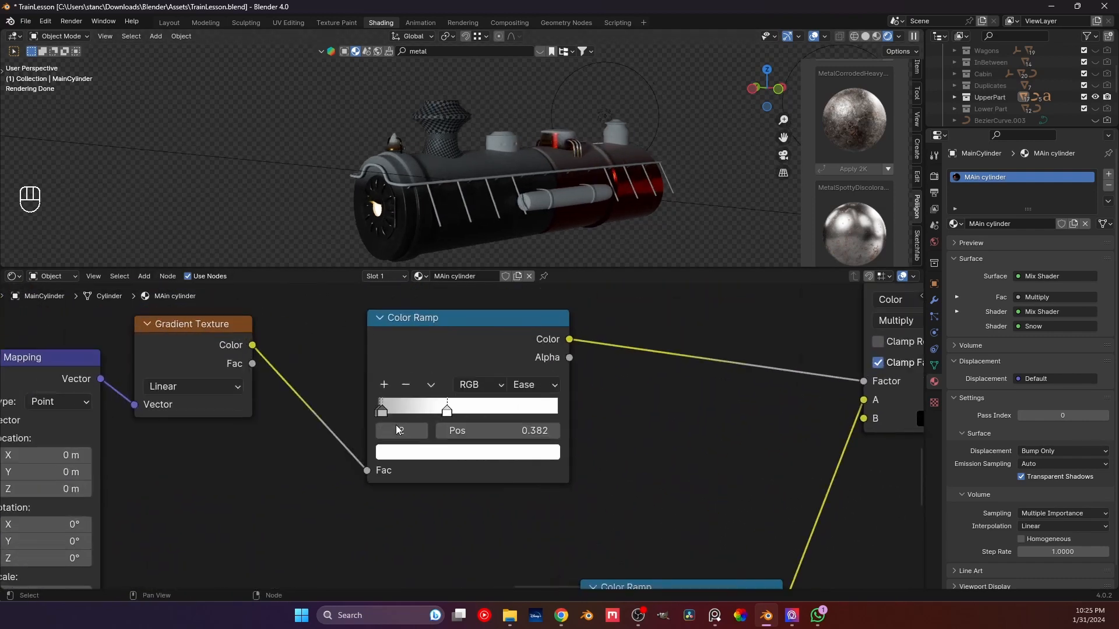
{"action": "scroll", "coordinate": [396, 425], "scroll_direction": "up", "scroll_amount": 1}
{"action": "left_click_drag", "start_coordinate": [373, 404], "coordinate": [407, 410]}
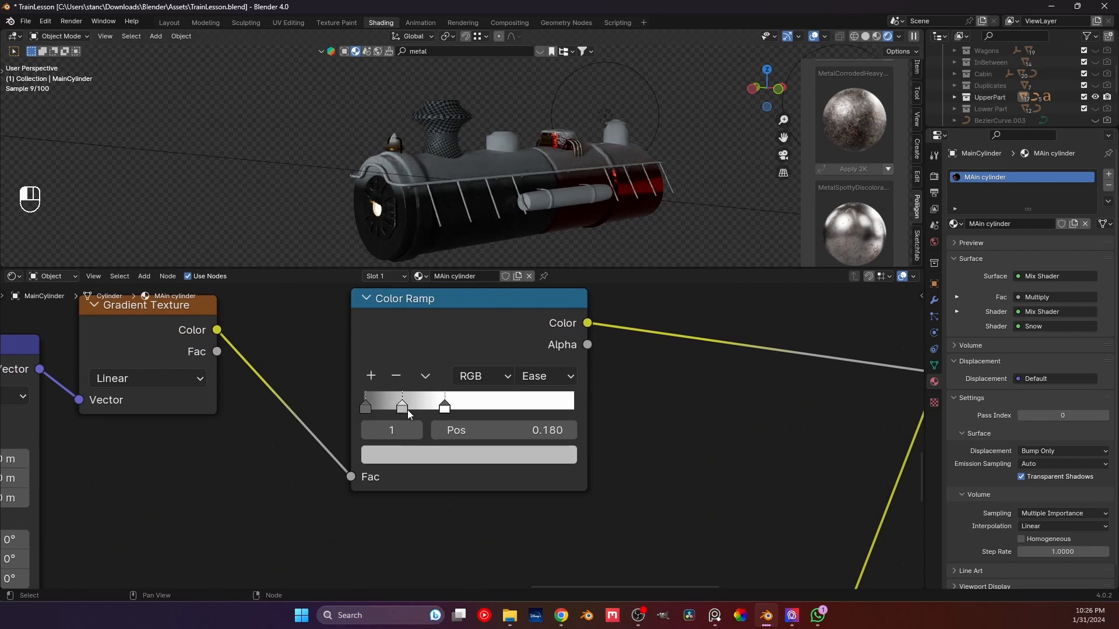
{"action": "scroll", "coordinate": [399, 223], "scroll_direction": "up", "scroll_amount": 2}
{"action": "scroll", "coordinate": [446, 208], "scroll_direction": "up", "scroll_amount": 4}
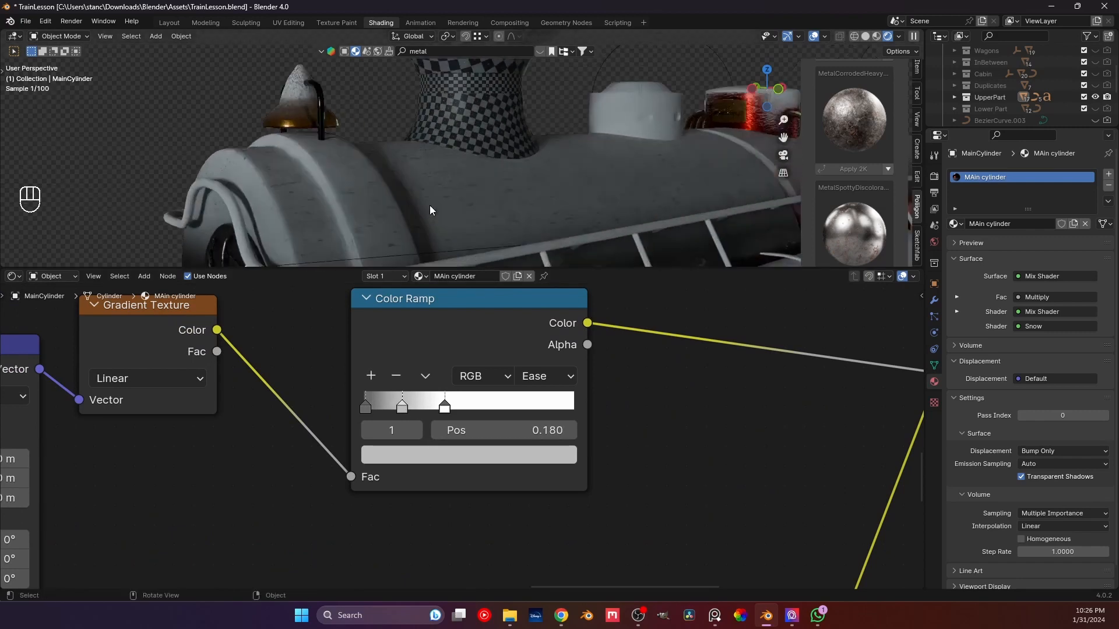
{"action": "middle_click_drag", "start_coordinate": [429, 205], "coordinate": [467, 206]}
{"action": "scroll", "coordinate": [465, 213], "scroll_direction": "down", "scroll_amount": 4}
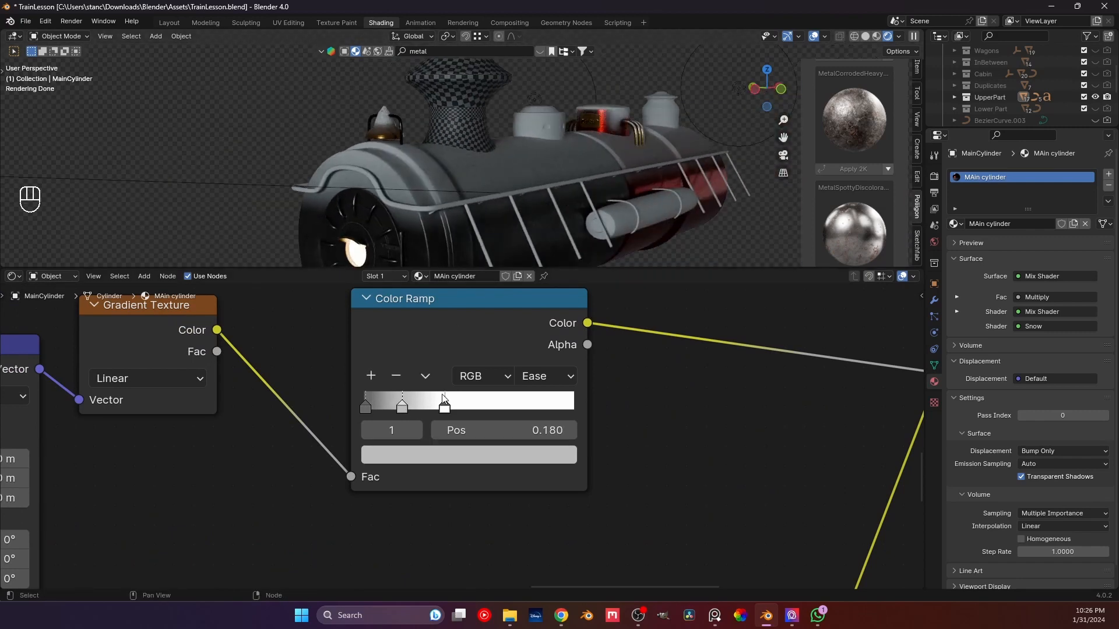
{"action": "left_click_drag", "start_coordinate": [403, 408], "coordinate": [398, 413]}
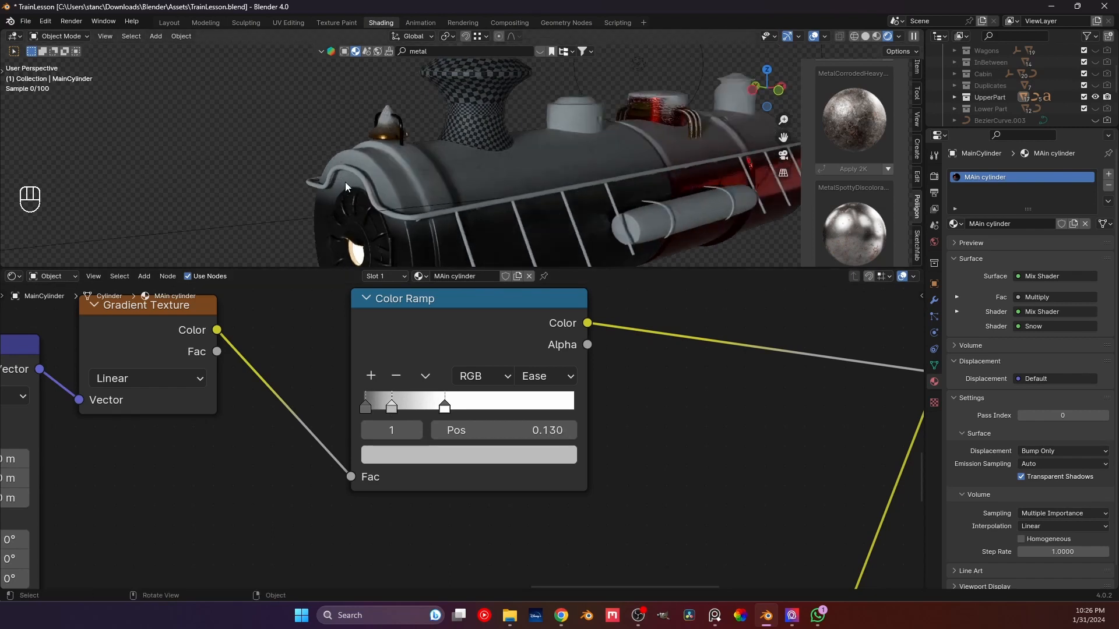
{"action": "middle_click_drag", "start_coordinate": [579, 185], "coordinate": [470, 193]}
{"action": "scroll", "coordinate": [429, 194], "scroll_direction": "up", "scroll_amount": 5}
{"action": "scroll", "coordinate": [470, 194], "scroll_direction": "down", "scroll_amount": 4}
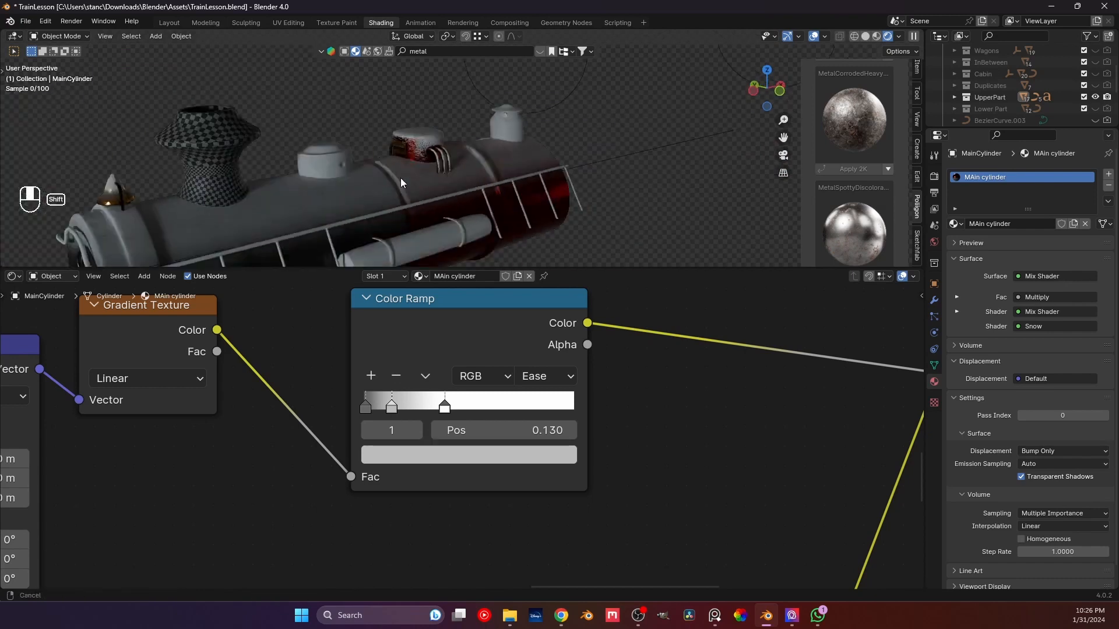
{"action": "left_click", "coordinate": [376, 165]}
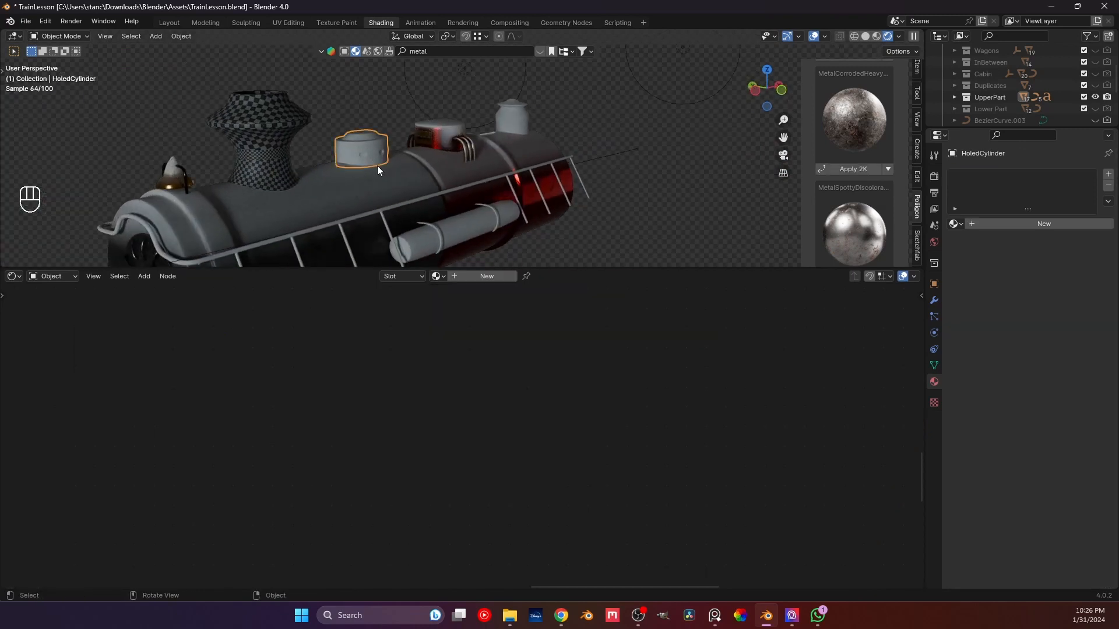
{"action": "left_click", "coordinate": [438, 277]}
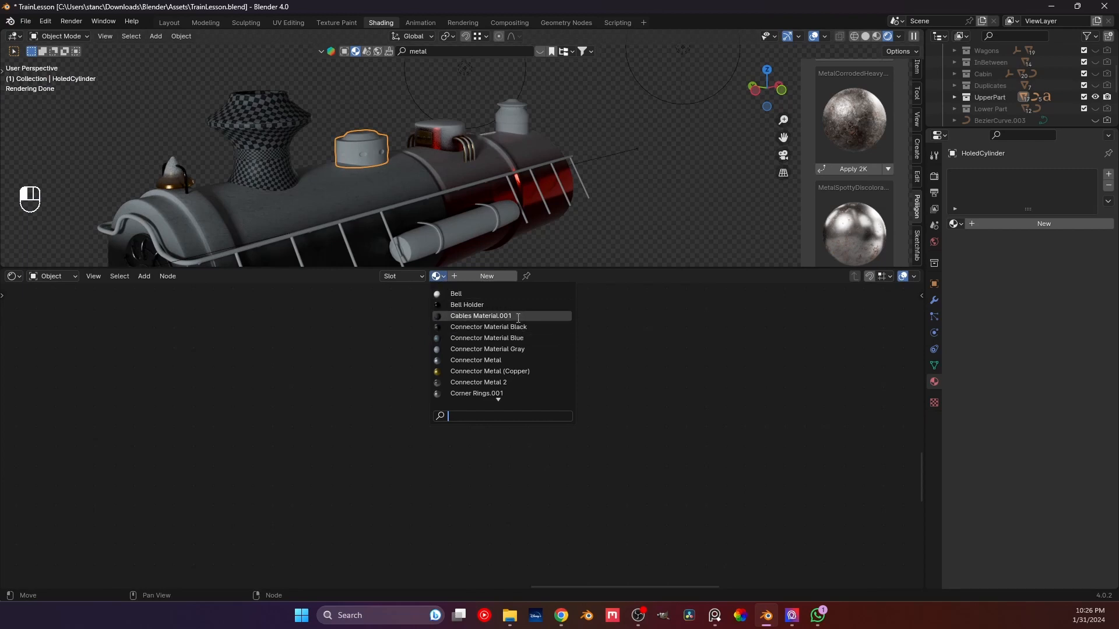
{"action": "scroll", "coordinate": [525, 350], "scroll_direction": "down", "scroll_amount": 8}
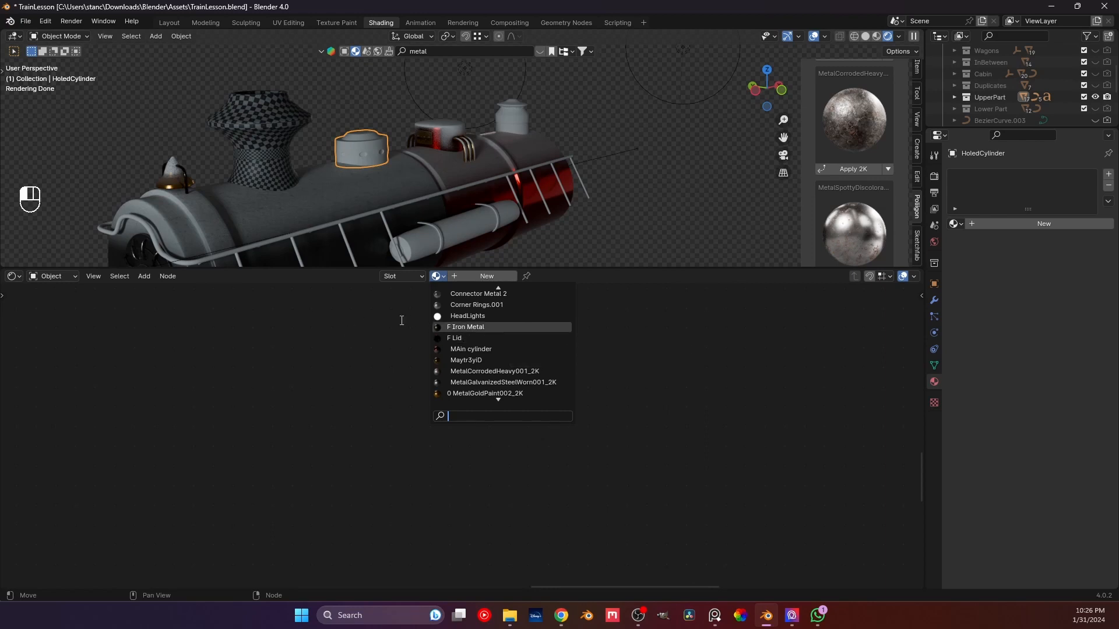
- In the boiler's front lid material, group the image-textured Principled BSDF with its texture, mapping and adjustment nodes, and return to the main node tree
{"action": "left_click", "coordinate": [139, 245]}
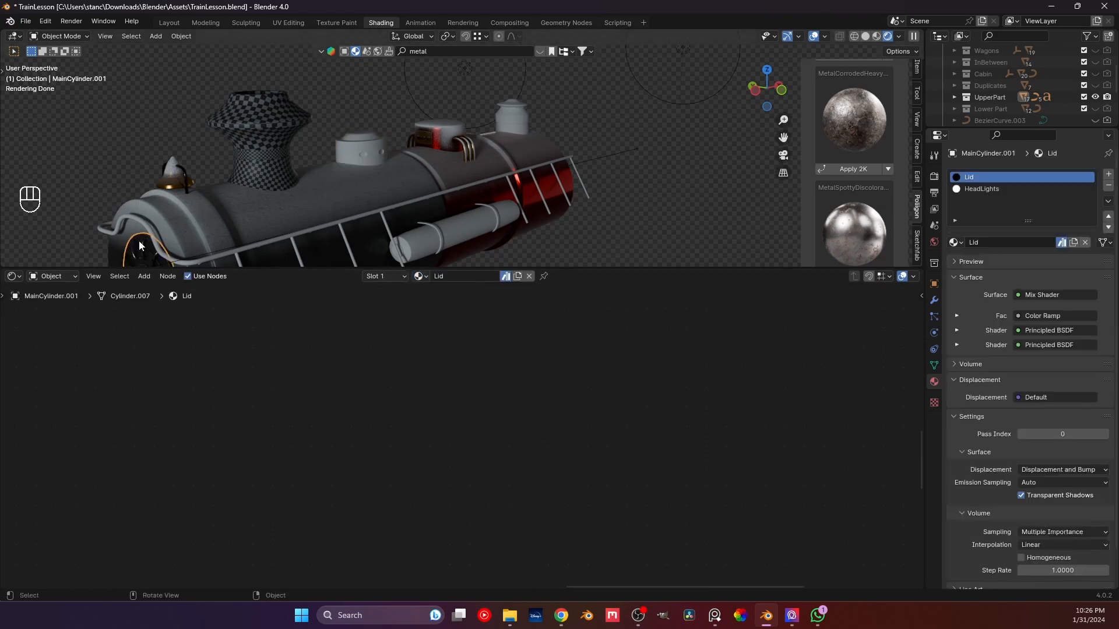
{"action": "scroll", "coordinate": [229, 387], "scroll_direction": "down", "scroll_amount": 12}
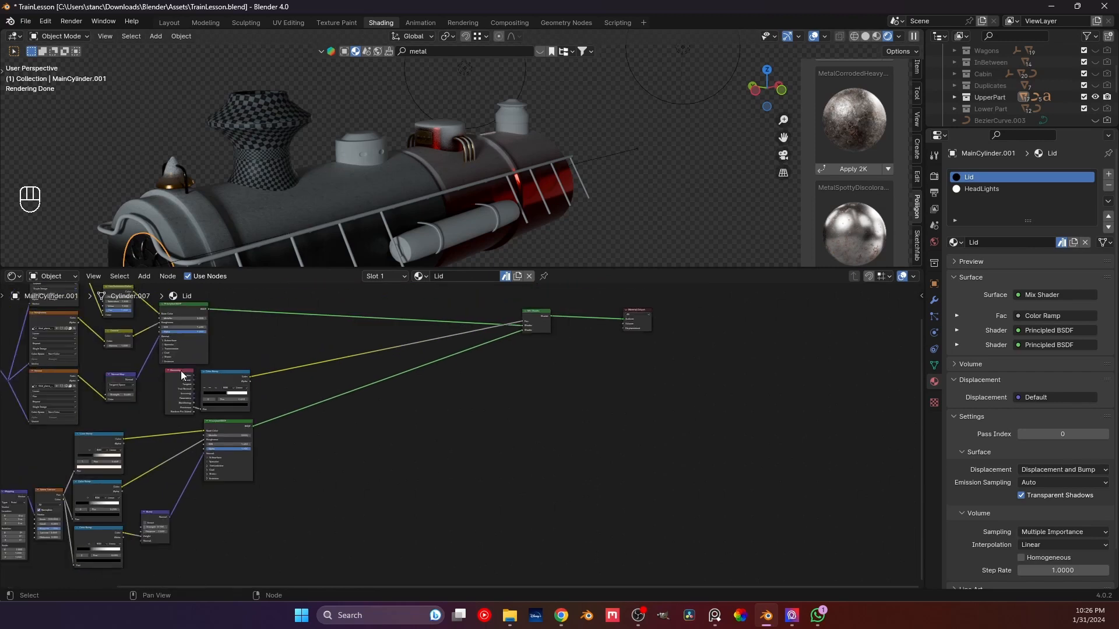
{"action": "middle_click_drag", "start_coordinate": [232, 350], "coordinate": [319, 391]}
{"action": "left_click_drag", "start_coordinate": [282, 456], "coordinate": [76, 357]}
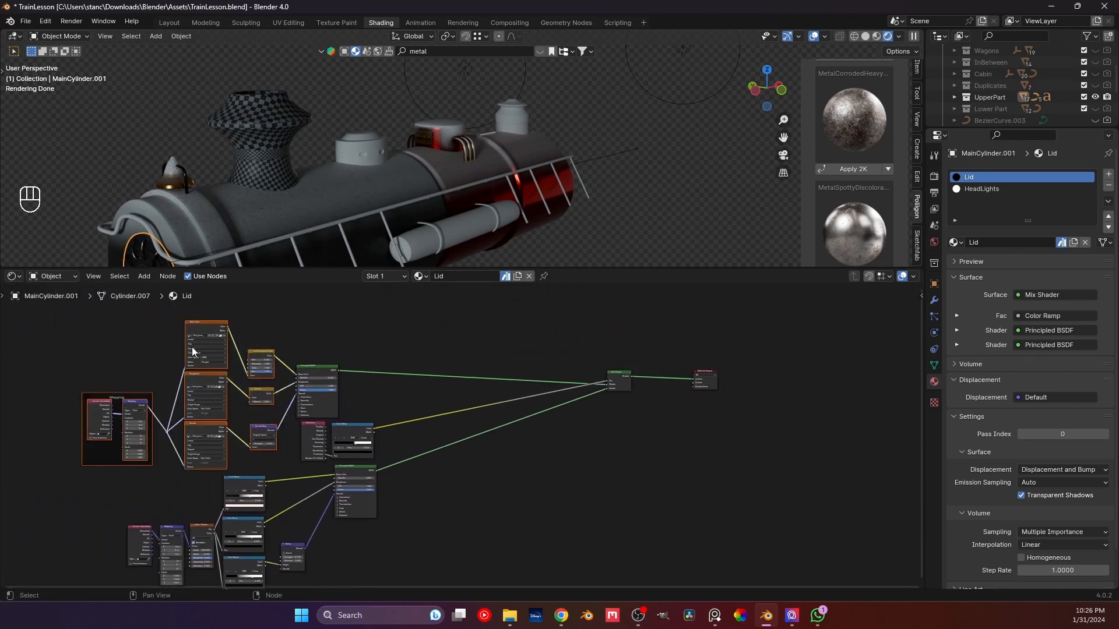
{"action": "left_click", "coordinate": [316, 400], "text": "shift"}
{"action": "left_click", "coordinate": [324, 371], "text": "shift"}
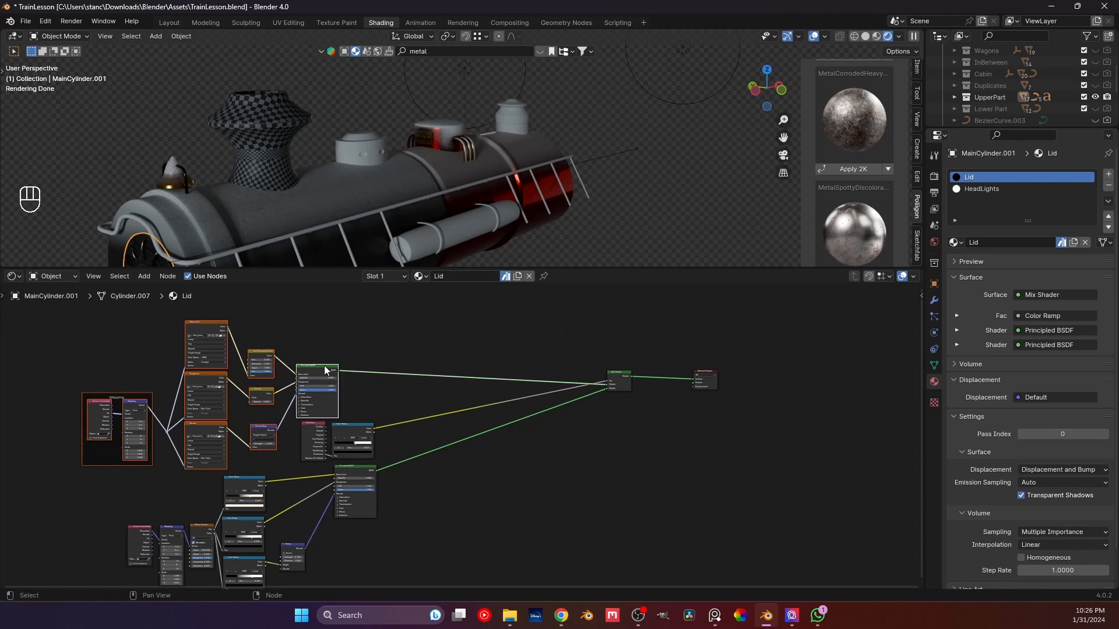
{"action": "key", "text": "g"}
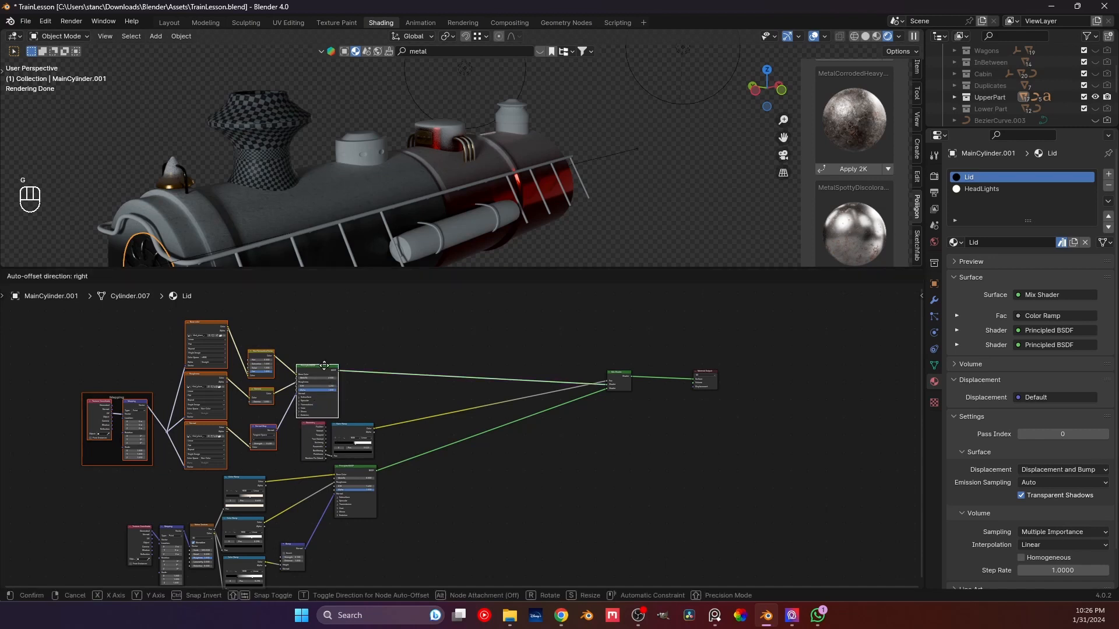
{"action": "left_click", "coordinate": [325, 368]}
{"action": "key", "text": "ctrl+g"}
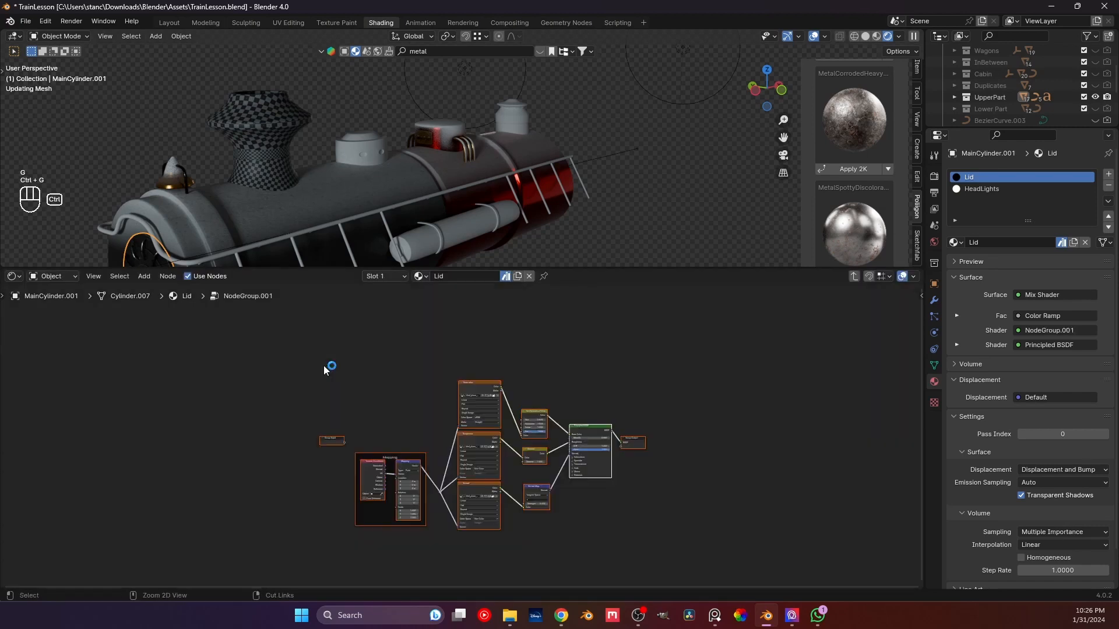
{"action": "key", "text": "Tab"}
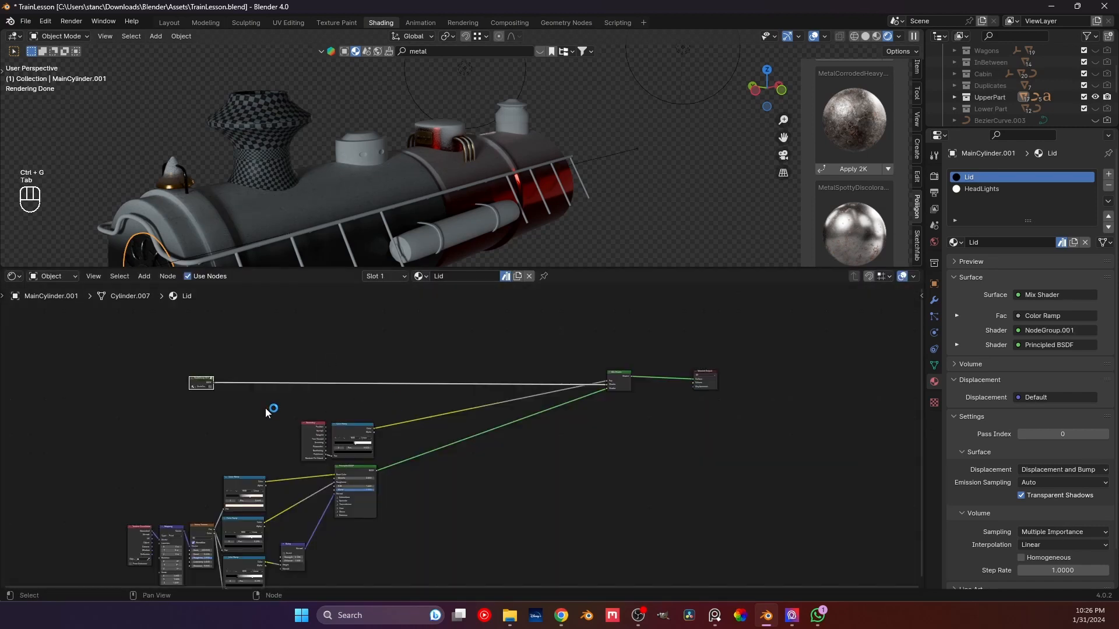
- Move the new node group and the remaining shader nodes of the lid material closer to the Mix Shader
{"action": "left_click_drag", "start_coordinate": [205, 378], "coordinate": [289, 382]}
{"action": "left_click", "coordinate": [356, 391]}
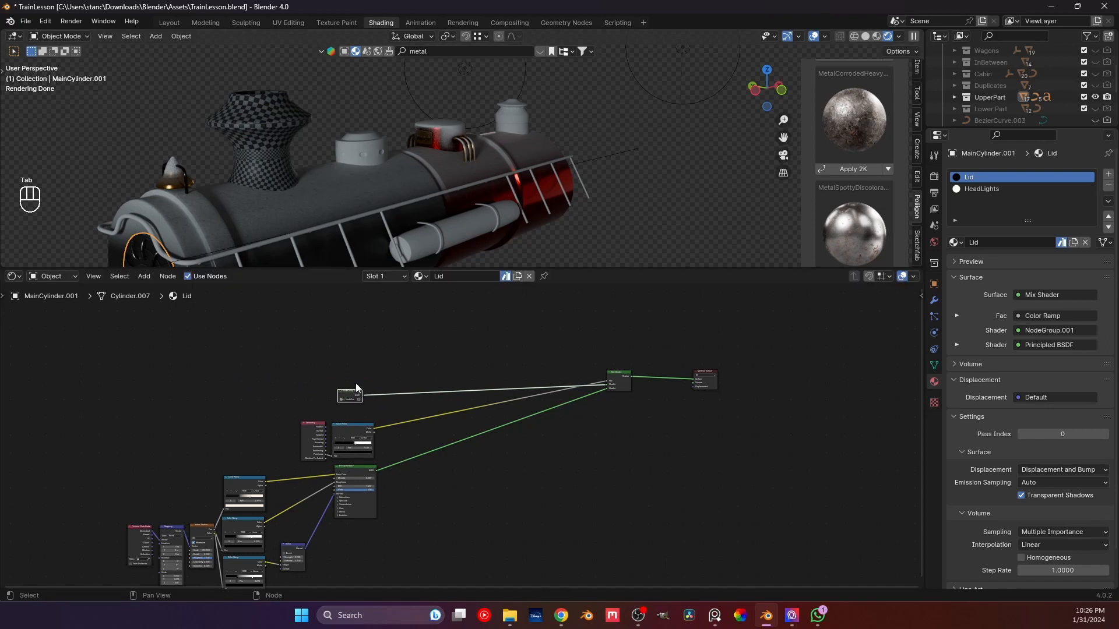
{"action": "scroll", "coordinate": [397, 524], "scroll_direction": "down", "scroll_amount": 2}
{"action": "left_click_drag", "start_coordinate": [411, 542], "coordinate": [219, 401]}
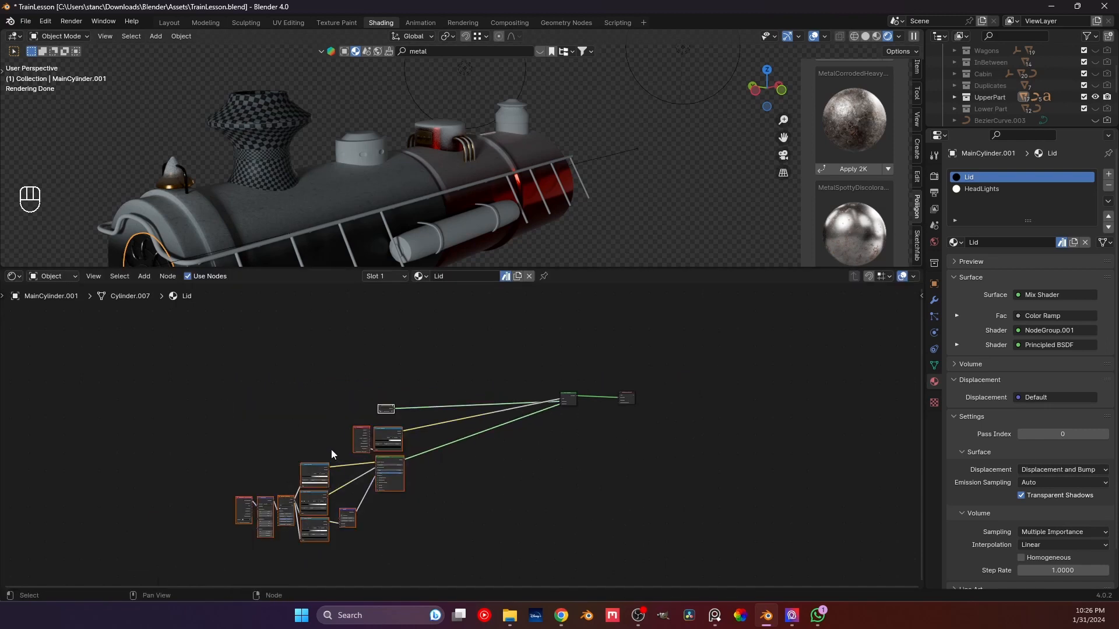
{"action": "key", "text": "g"}
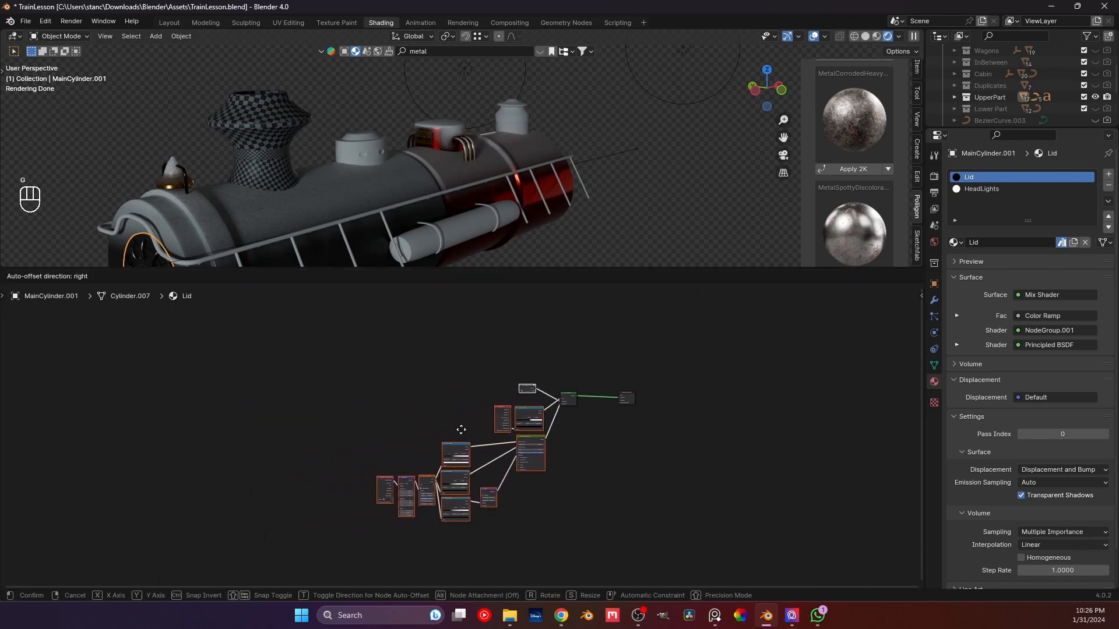
{"action": "left_click", "coordinate": [417, 389]}
- Copy the node group from the lid material and create a new material on the holed cylinder behind the chimney
{"action": "left_click", "coordinate": [530, 384]}
{"action": "key", "text": "ctrl+c"}
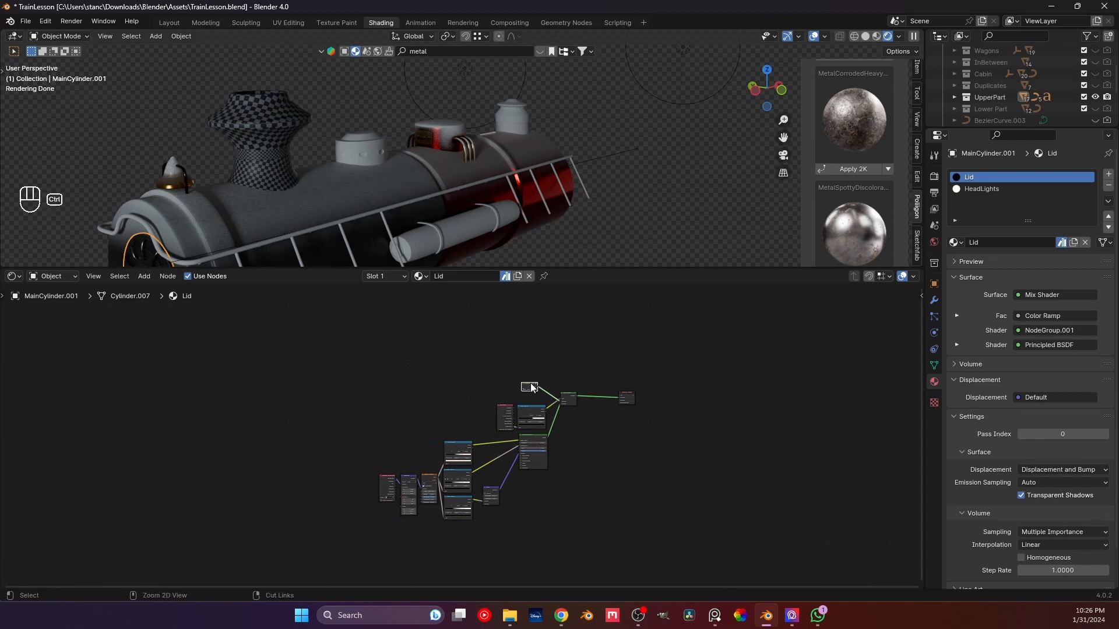
{"action": "left_click", "coordinate": [373, 147]}
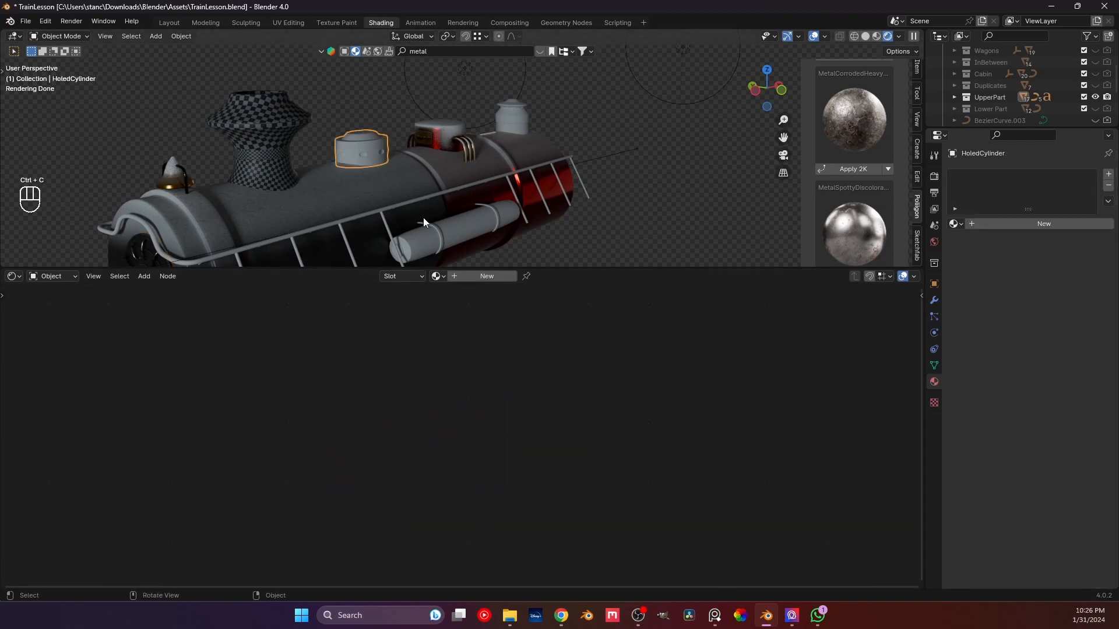
{"action": "left_click", "coordinate": [460, 276]}
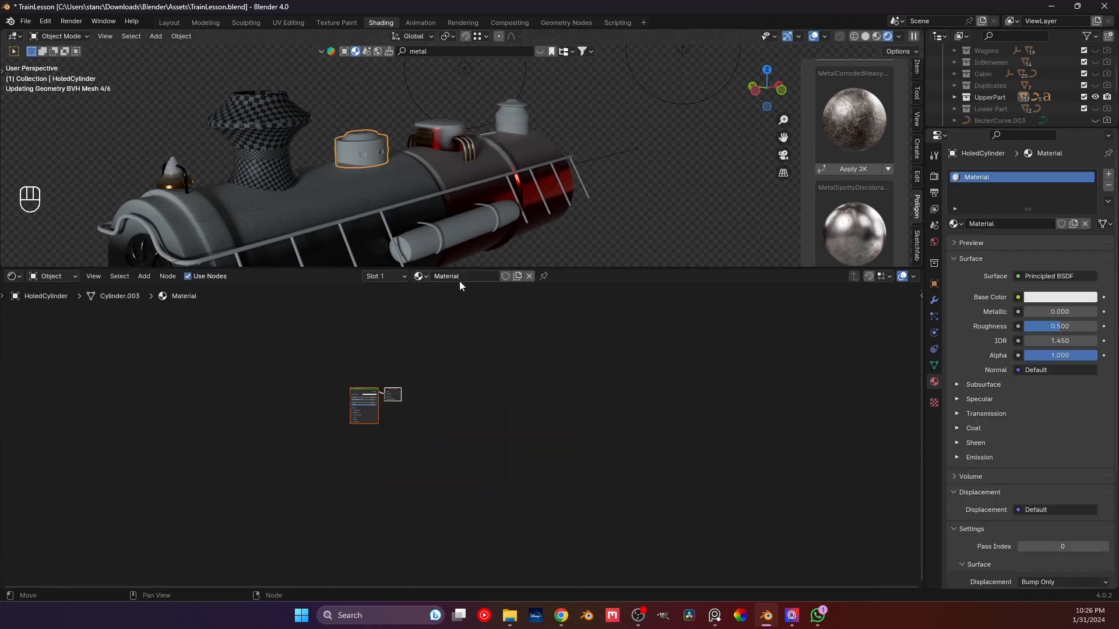
{"action": "double_click", "coordinate": [455, 276]}
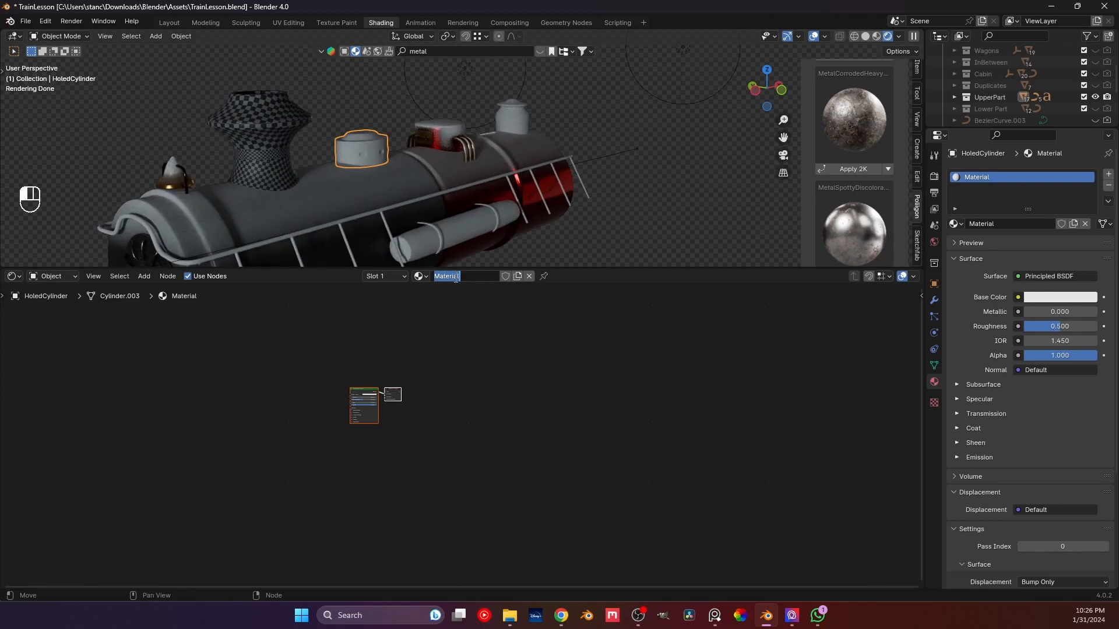
{"action": "key", "text": "Return"}
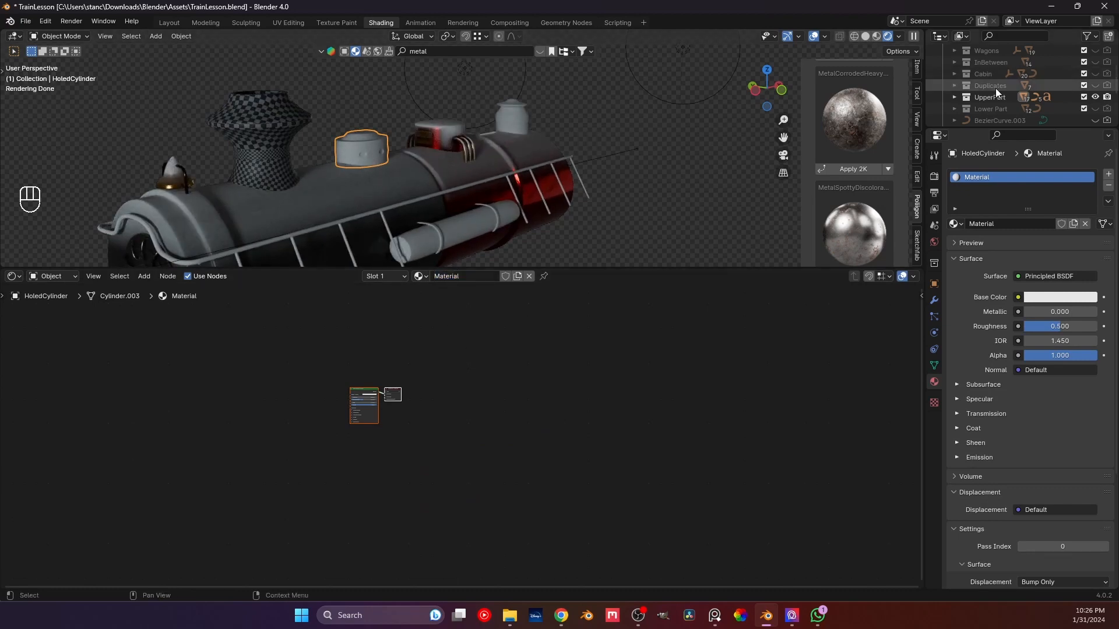
- Locate the holed cylinder in the object list and rename its new material HoledCylinder
{"action": "key", "text": "KP_Decimal"}
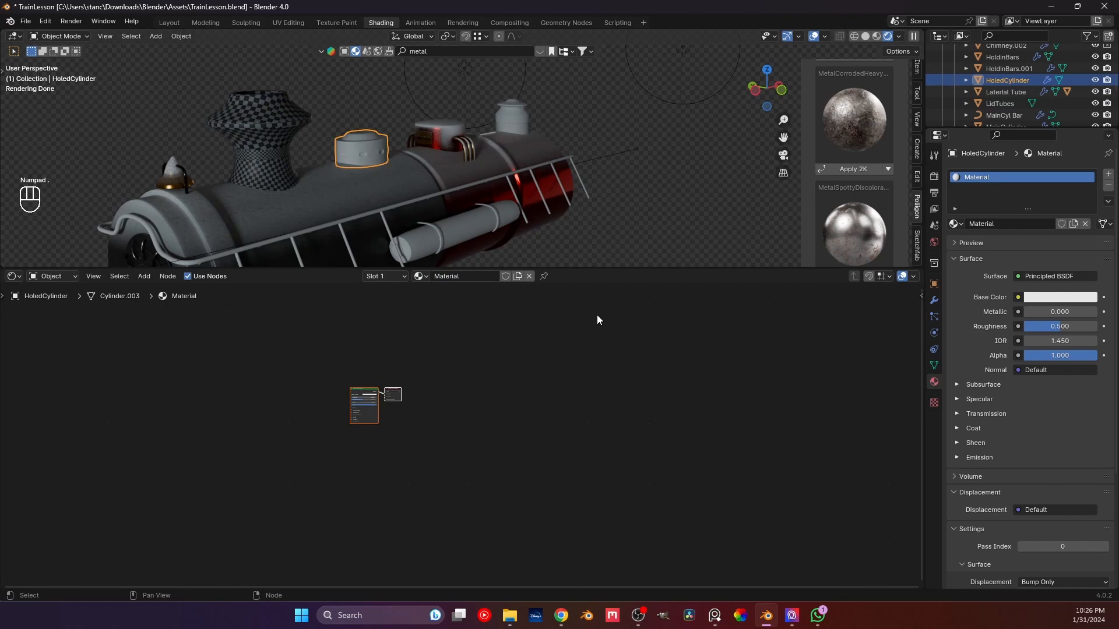
{"action": "scroll", "coordinate": [370, 392], "scroll_direction": "up", "scroll_amount": 2}
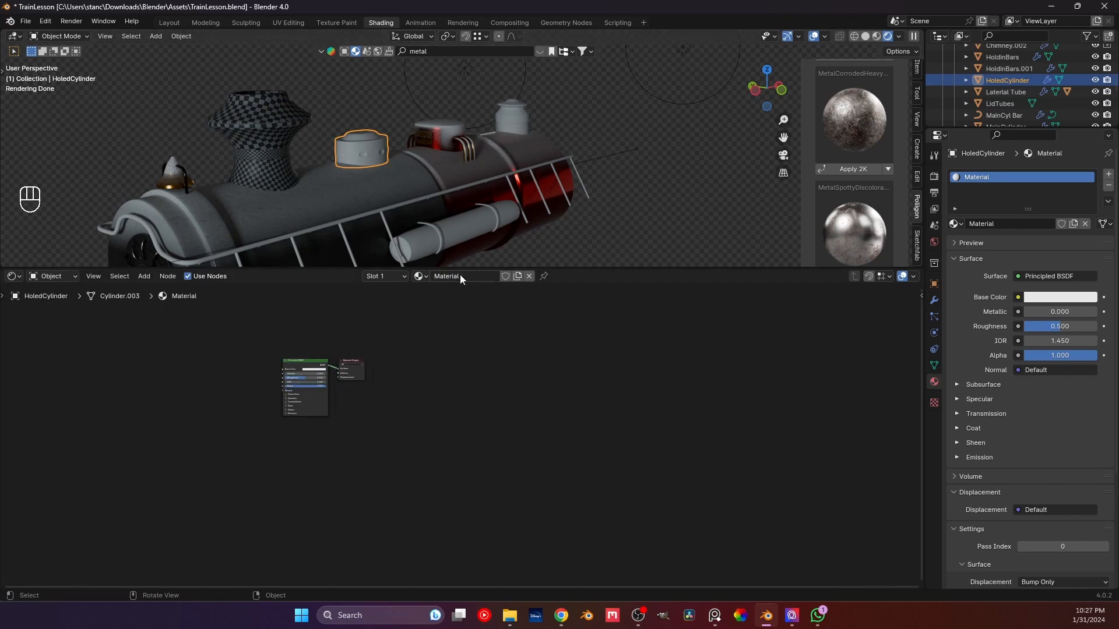
{"action": "type", "text": "HoledCylinder"}
{"action": "key", "text": "Return"}
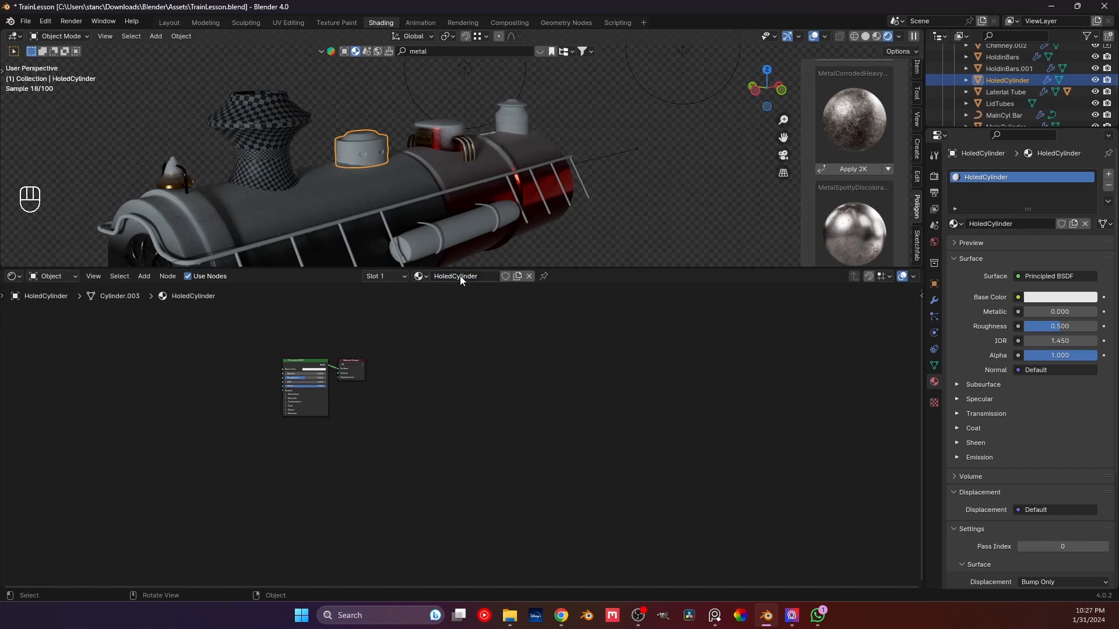
- Replace the default Principled BSDF with the copied metal node group and link it to the Material Output's surface
{"action": "left_click", "coordinate": [311, 366]}
{"action": "key", "text": "Delete"}
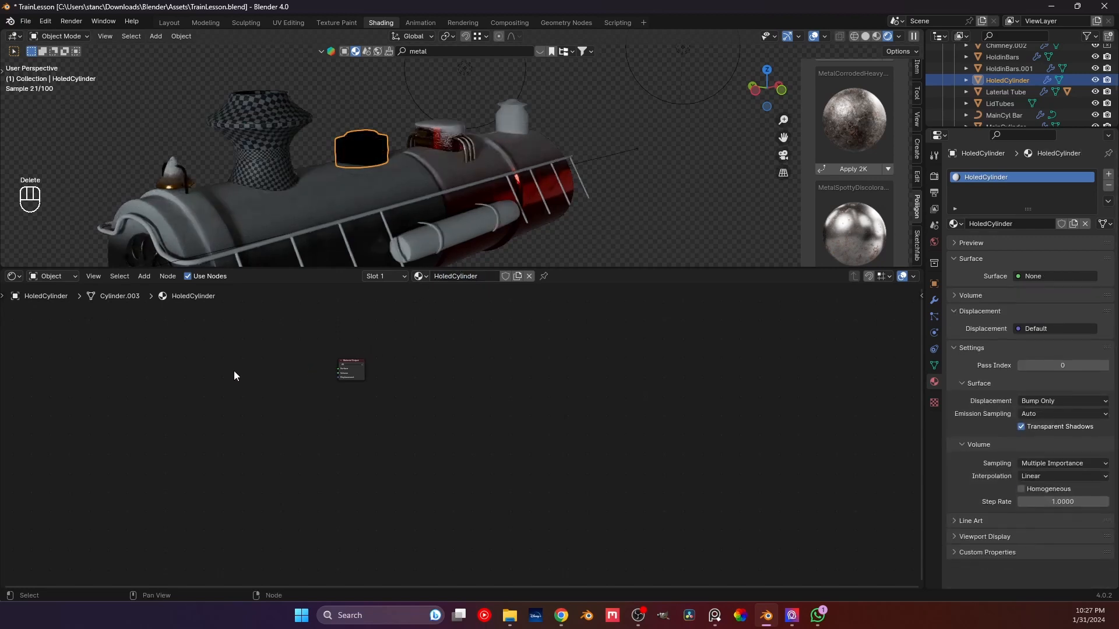
{"action": "key", "text": "ctrl+v"}
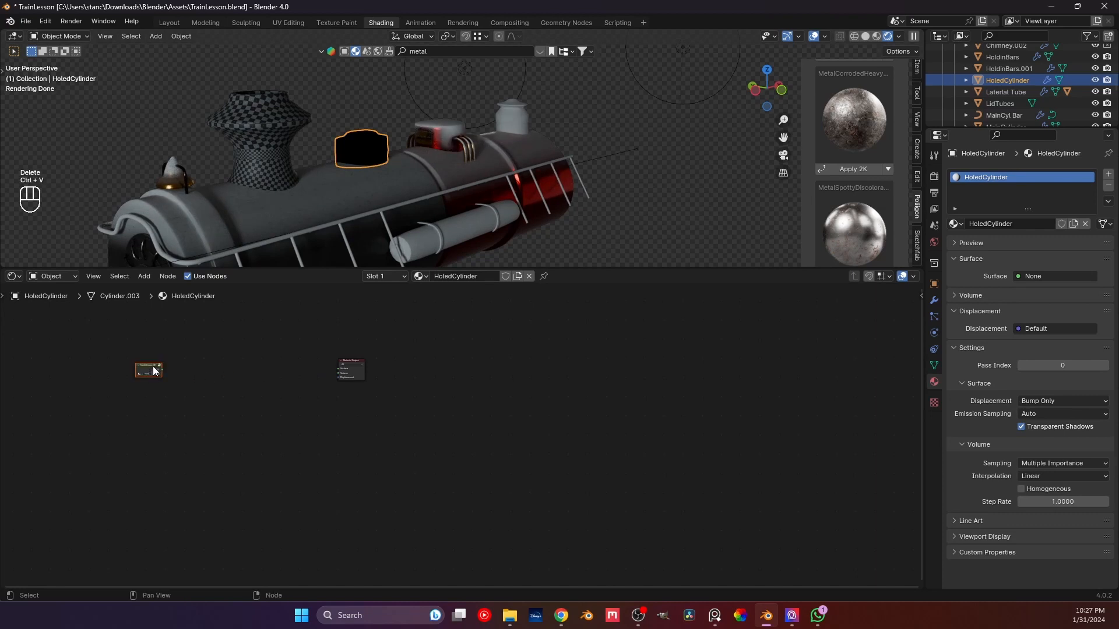
{"action": "left_click_drag", "start_coordinate": [155, 371], "coordinate": [275, 363]}
{"action": "scroll", "coordinate": [282, 355], "scroll_direction": "up", "scroll_amount": 1}
{"action": "left_click", "coordinate": [319, 410]}
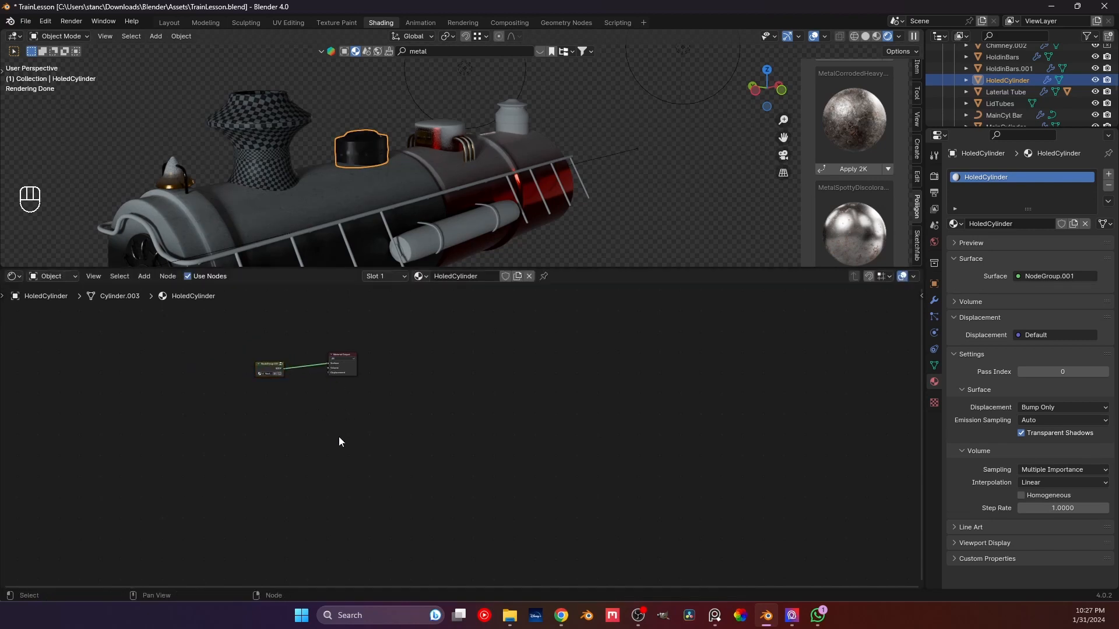
- Inspect the metal on the cylinder, then move the Material Output away and insert a Mix Shader between the node group and it
{"action": "left_click", "coordinate": [340, 104]}
{"action": "scroll", "coordinate": [339, 109], "scroll_direction": "up", "scroll_amount": 3}
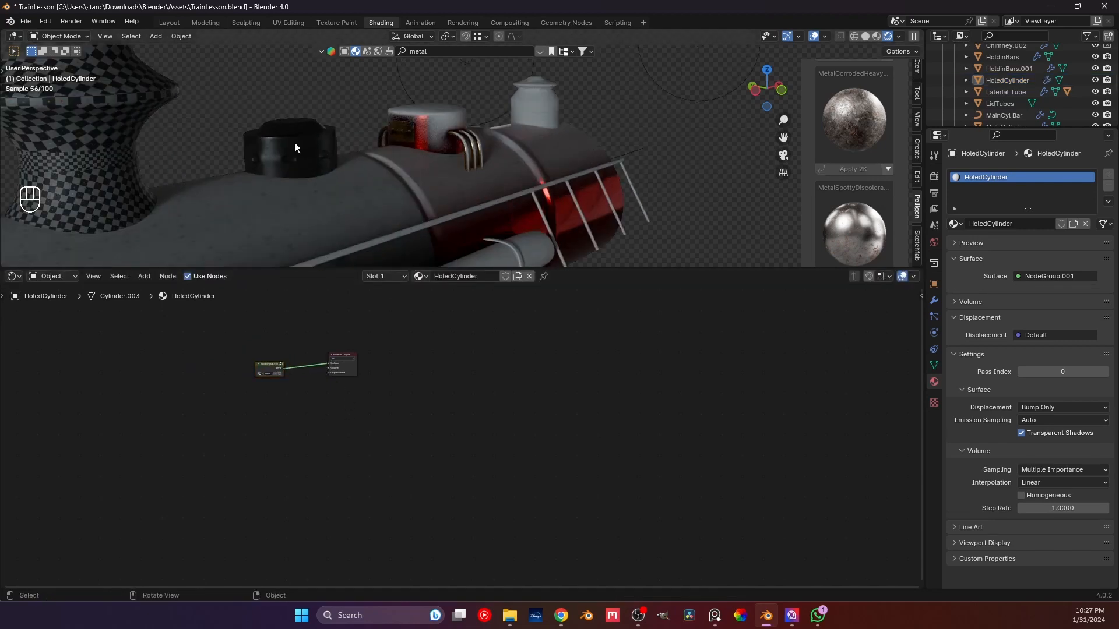
{"action": "middle_click_drag", "start_coordinate": [294, 143], "coordinate": [349, 189], "text": "shift"}
{"action": "scroll", "coordinate": [349, 159], "scroll_direction": "up", "scroll_amount": 4}
{"action": "scroll", "coordinate": [408, 185], "scroll_direction": "up", "scroll_amount": 3}
{"action": "scroll", "coordinate": [349, 190], "scroll_direction": "down", "scroll_amount": 6}
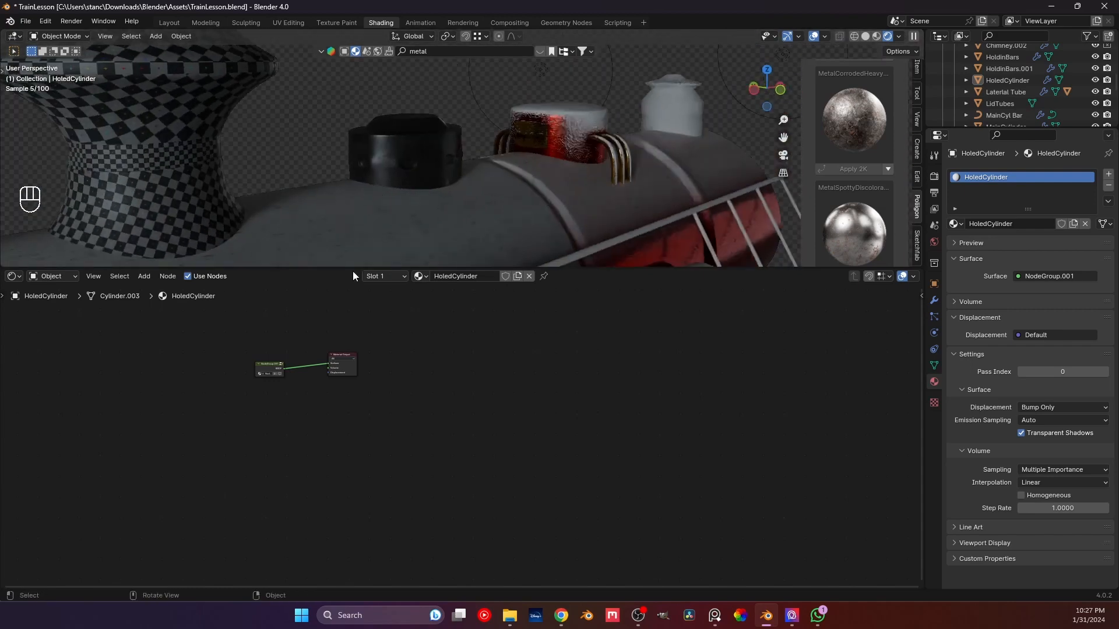
{"action": "left_click_drag", "start_coordinate": [351, 364], "coordinate": [512, 378]}
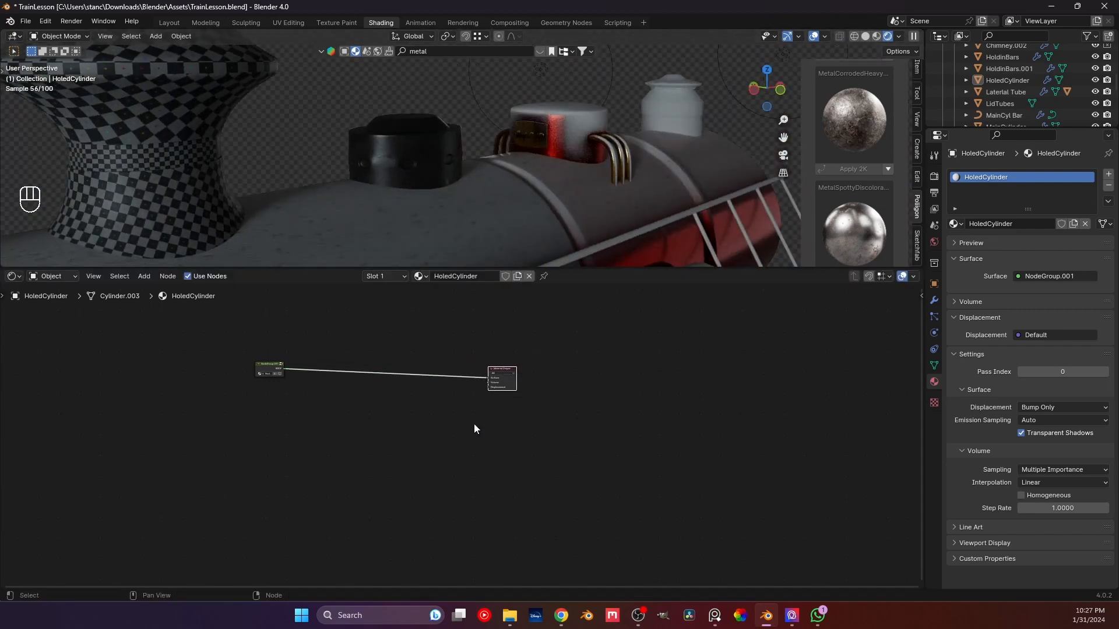
{"action": "key", "text": "shift+a"}
{"action": "key", "text": "shift+a"}
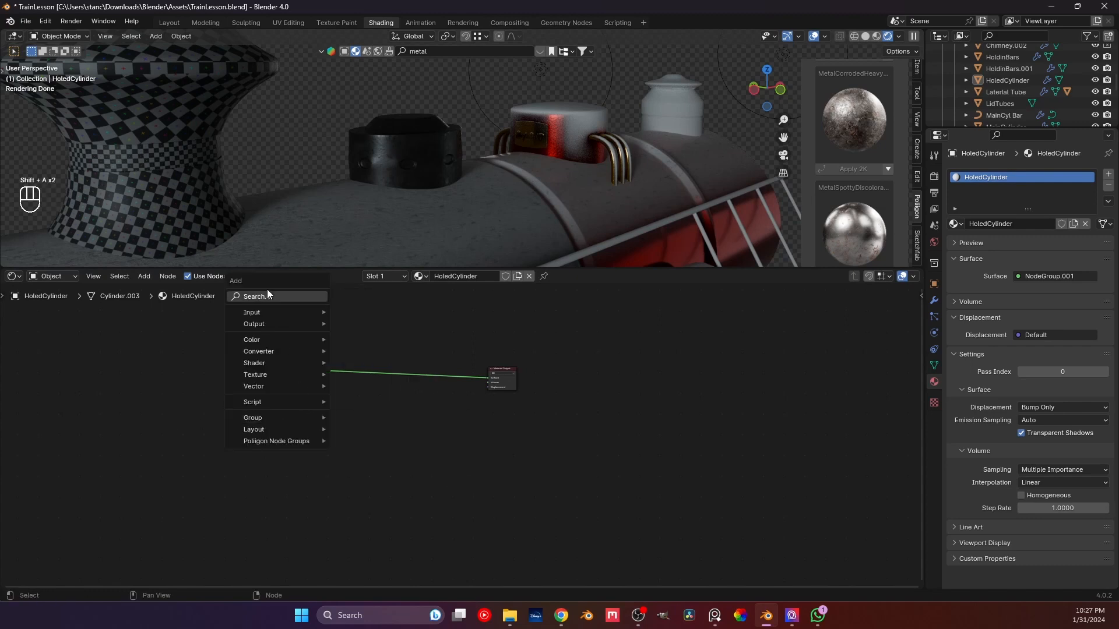
{"action": "type", "text": "mix shader"}
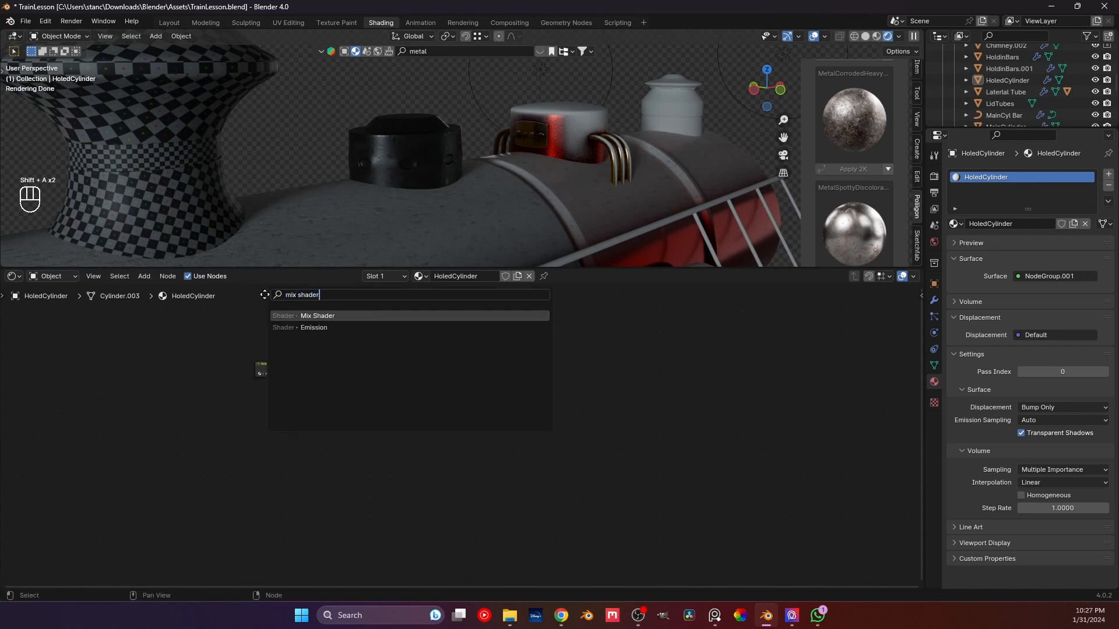
{"action": "key", "text": "Return"}
{"action": "left_click", "coordinate": [457, 378]}
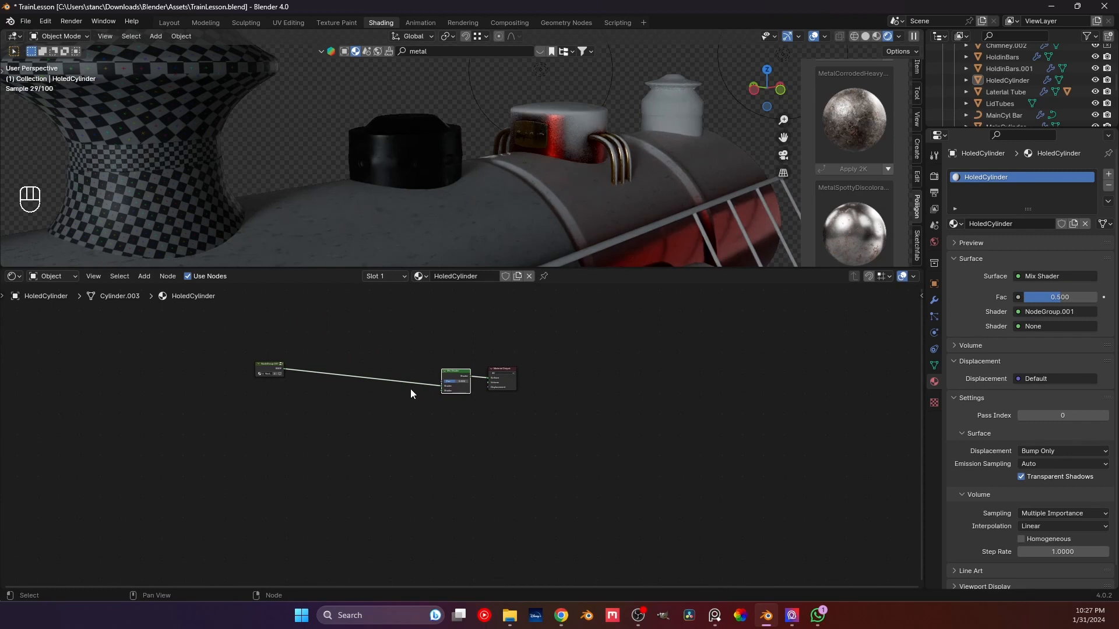
- Add an Ambient Occlusion node below the metal node group
{"action": "left_click", "coordinate": [275, 432]}
{"action": "key", "text": "shift+a"}
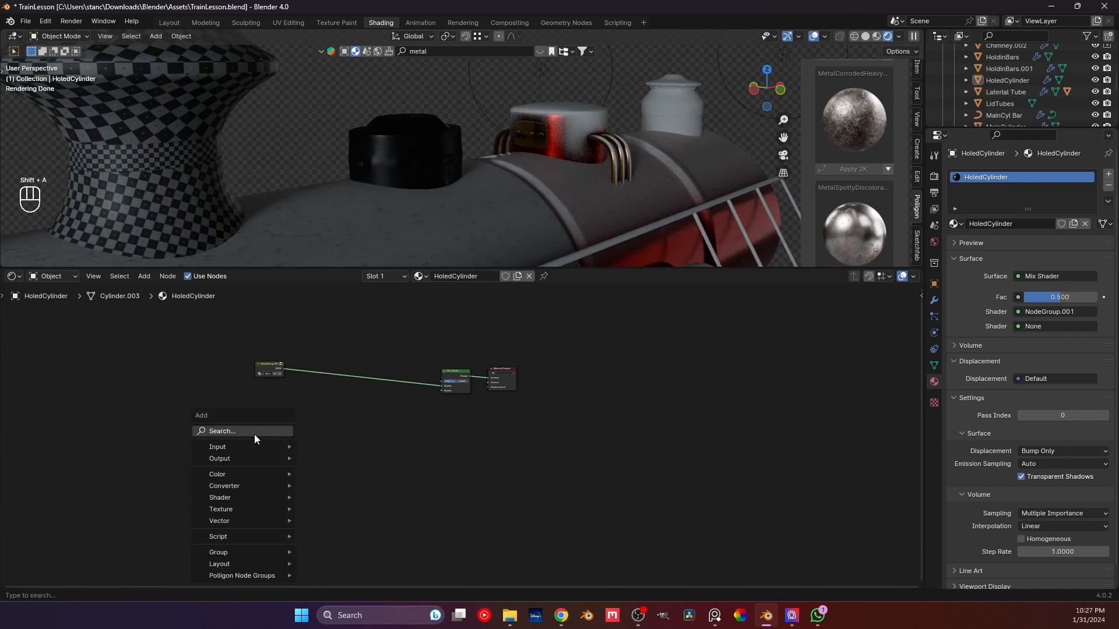
{"action": "type", "text": "am bie"}
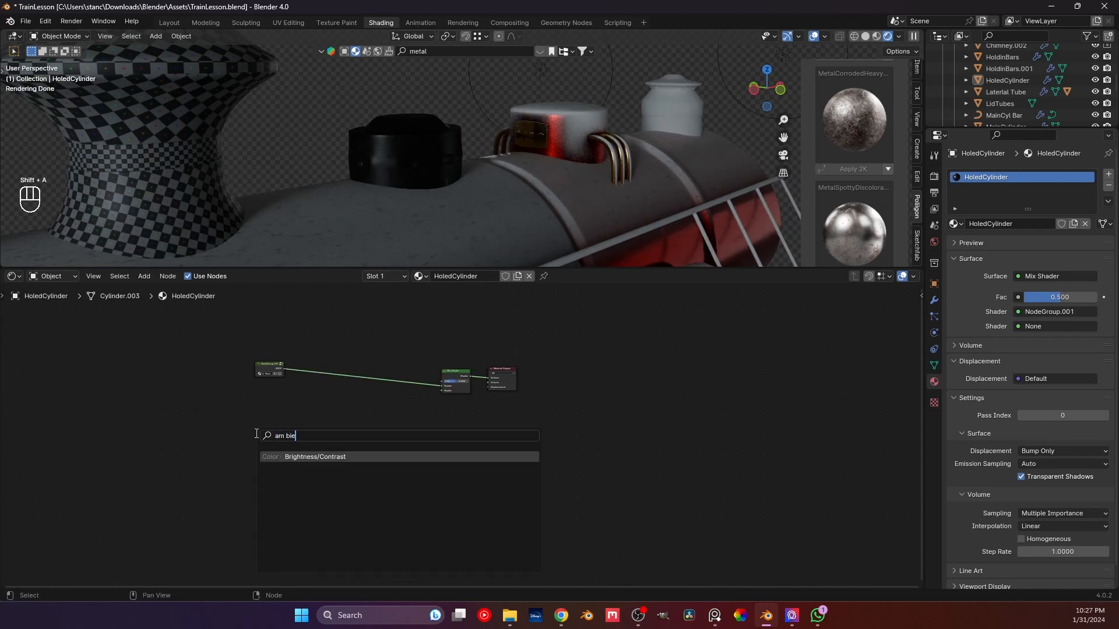
{"action": "key", "text": "BackSpace"}
{"action": "key", "text": "BackSpace"}
{"action": "key", "text": "BackSpace"}
{"action": "key", "text": "Return"}
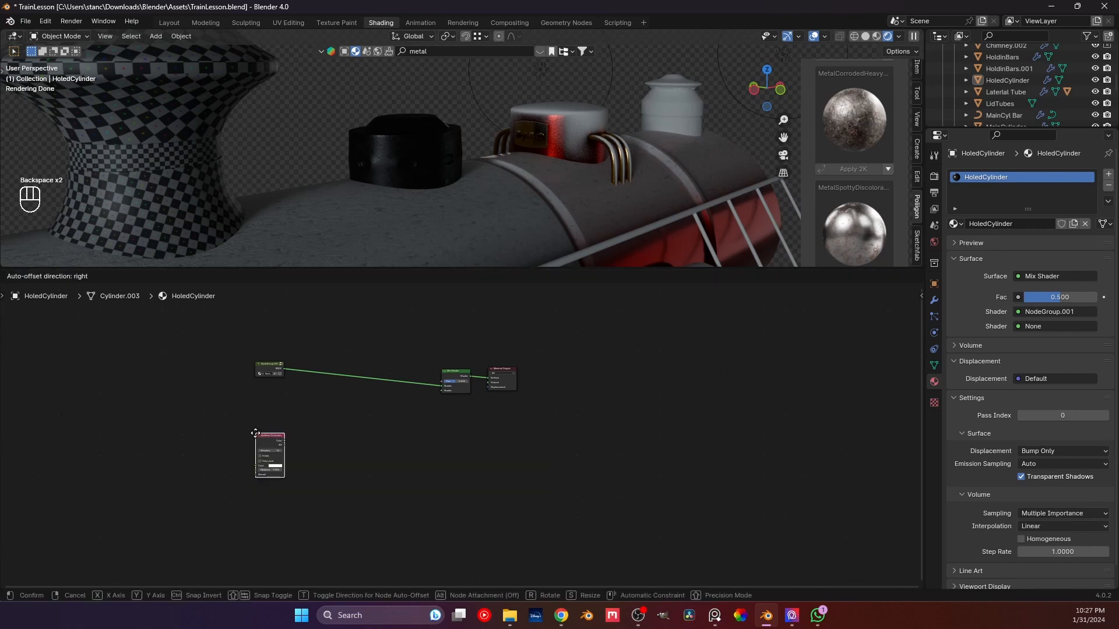
{"action": "left_click", "coordinate": [256, 432]}
- Add a Color Ramp fed by the Ambient Occlusion node and place it beside that node
{"action": "scroll", "coordinate": [255, 435], "scroll_direction": "up", "scroll_amount": 1}
{"action": "left_click_drag", "start_coordinate": [238, 447], "coordinate": [248, 457]}
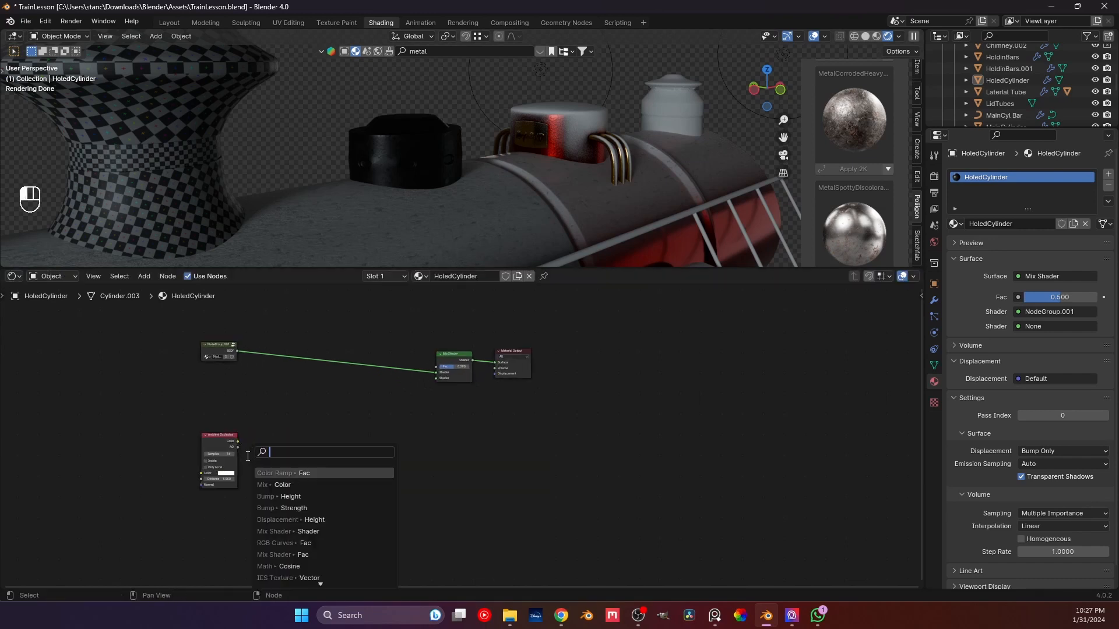
{"action": "type", "text": "colo ra"}
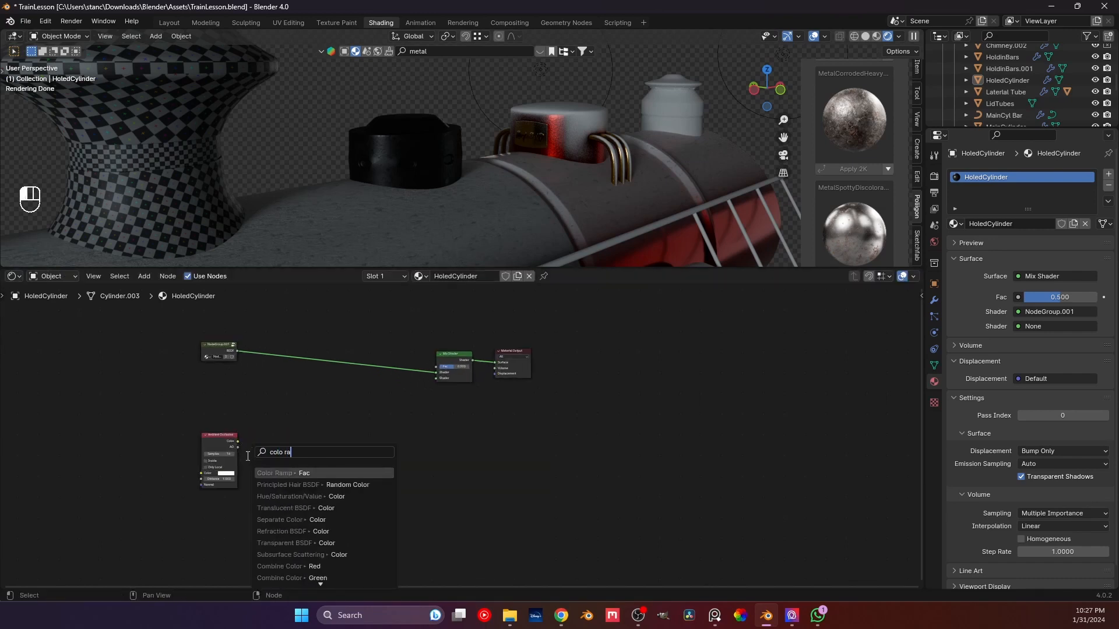
{"action": "left_click", "coordinate": [281, 473]}
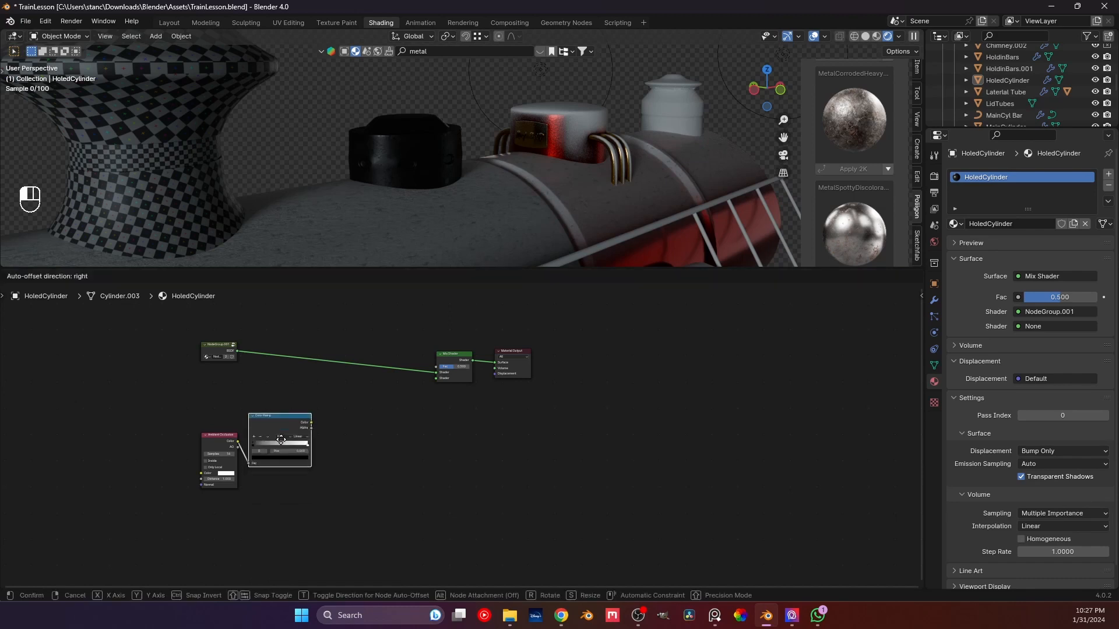
{"action": "left_click", "coordinate": [282, 469]}
{"action": "scroll", "coordinate": [273, 453], "scroll_direction": "up", "scroll_amount": 2}
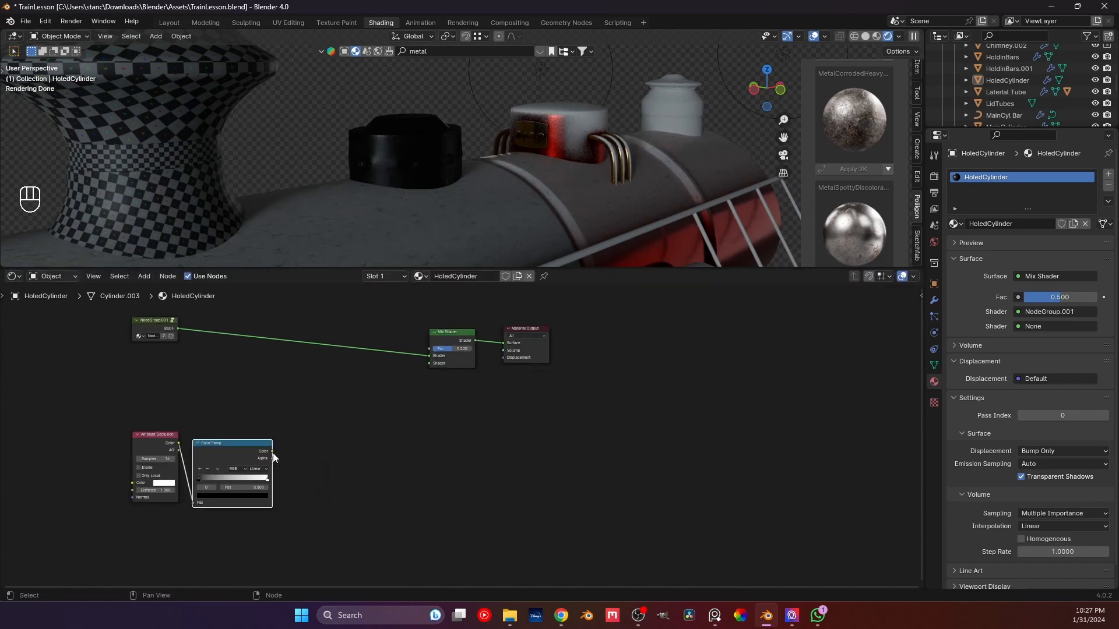
- Preview the Color Ramp on the cylinder and move its black stop to 0.768
{"action": "left_click", "coordinate": [349, 439], "text": "ctrl+shift"}
{"action": "scroll", "coordinate": [345, 438], "scroll_direction": "up", "scroll_amount": 2}
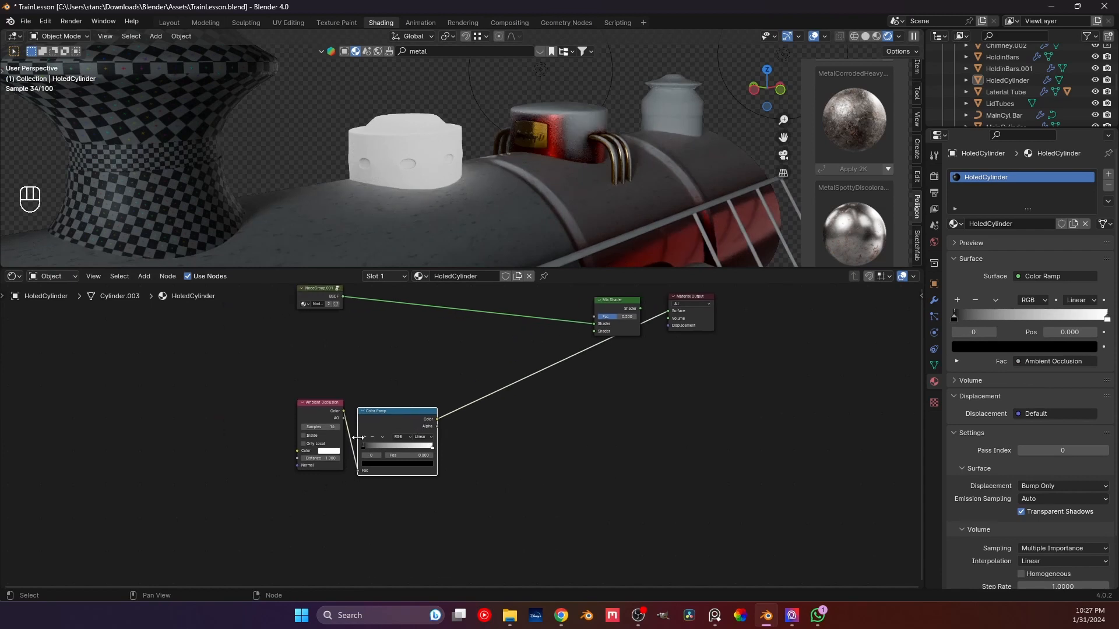
{"action": "left_click_drag", "start_coordinate": [338, 449], "coordinate": [418, 456]}
{"action": "scroll", "coordinate": [401, 98], "scroll_direction": "up", "scroll_amount": 3}
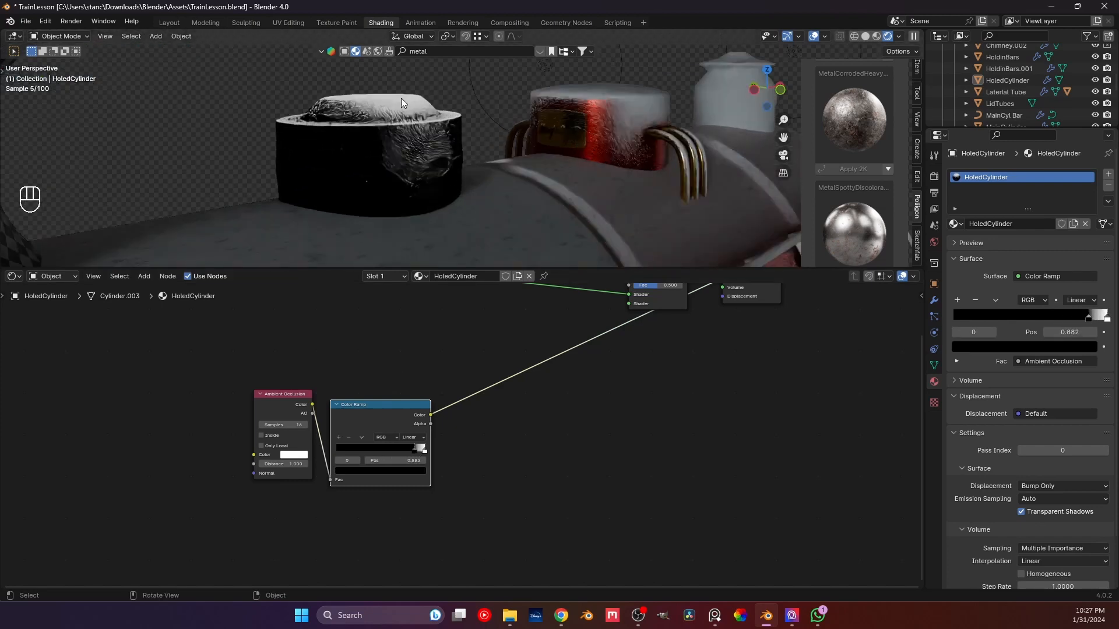
{"action": "middle_click_drag", "start_coordinate": [401, 98], "coordinate": [403, 121]}
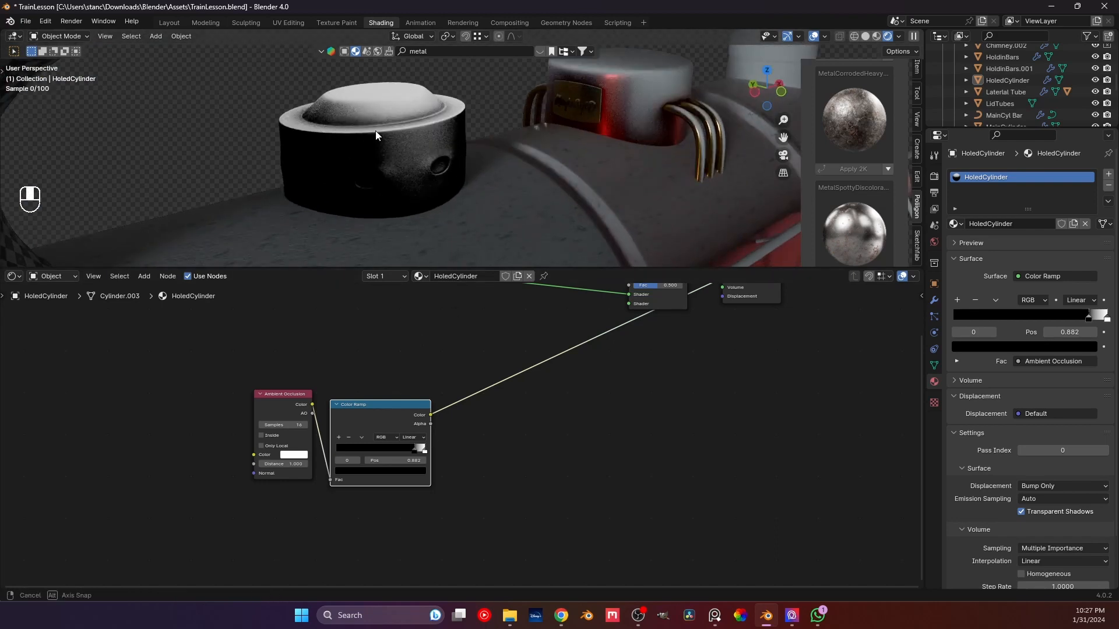
{"action": "middle_click_drag", "start_coordinate": [411, 174], "coordinate": [386, 146]}
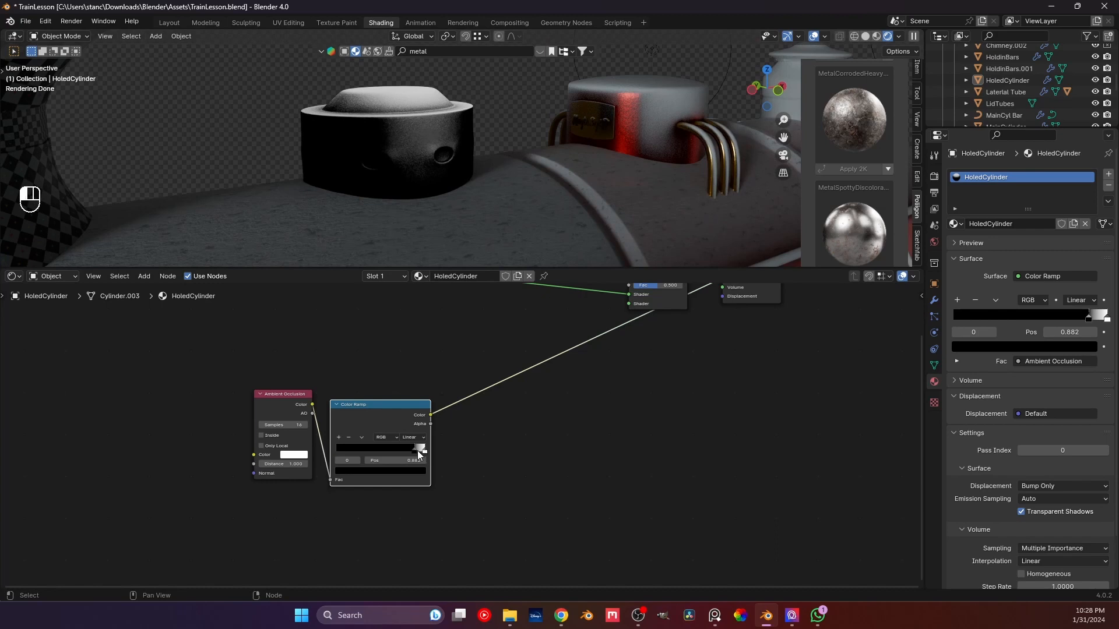
{"action": "left_click_drag", "start_coordinate": [417, 450], "coordinate": [406, 452]}
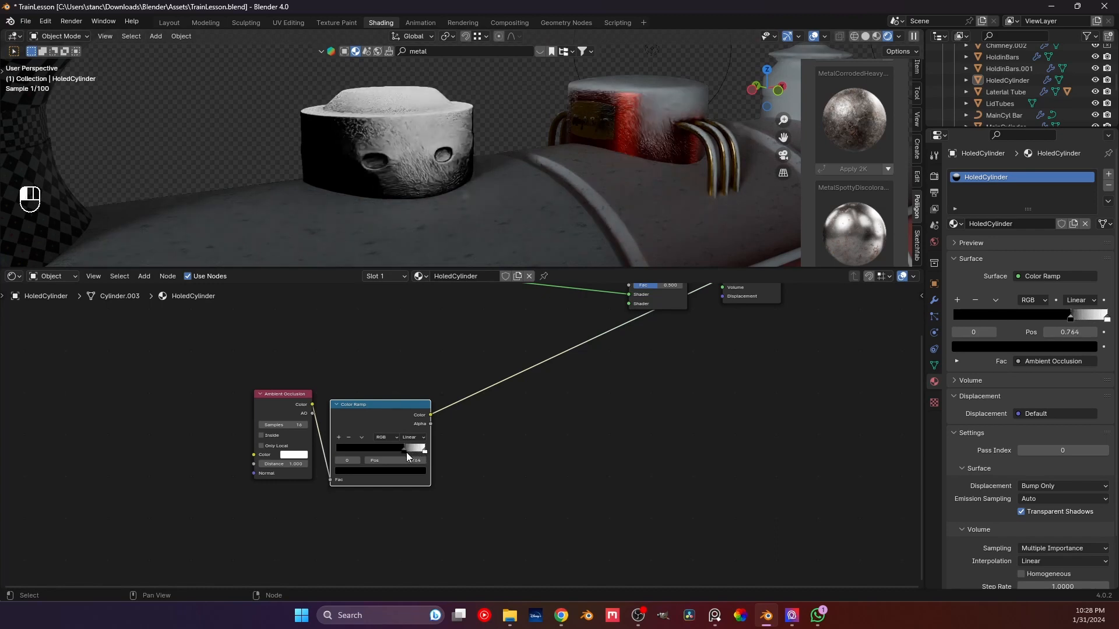
{"action": "middle_click_drag", "start_coordinate": [323, 206], "coordinate": [419, 193]}
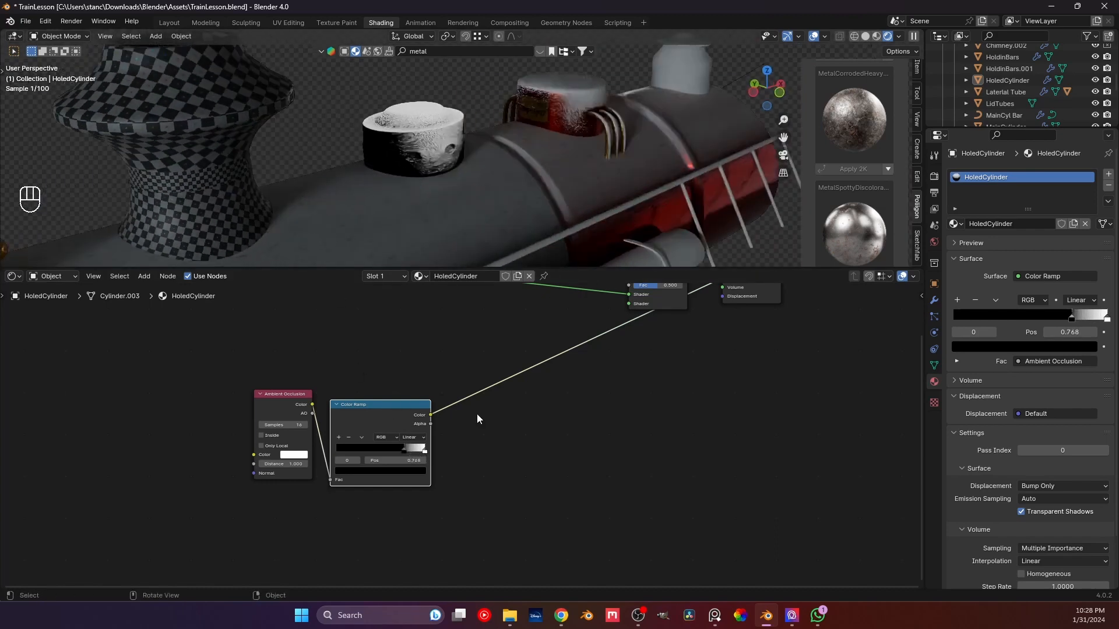
- Connect the Color Ramp's color to the Mix Shader's Fac and space the Mix Shader and Material Output apart
{"action": "scroll", "coordinate": [424, 443], "scroll_direction": "down", "scroll_amount": 1}
{"action": "scroll", "coordinate": [502, 429], "scroll_direction": "down", "scroll_amount": 3}
{"action": "middle_click_drag", "start_coordinate": [502, 429], "coordinate": [413, 454]}
{"action": "left_click_drag", "start_coordinate": [557, 355], "coordinate": [493, 360]}
{"action": "left_click_drag", "start_coordinate": [589, 352], "coordinate": [696, 389]}
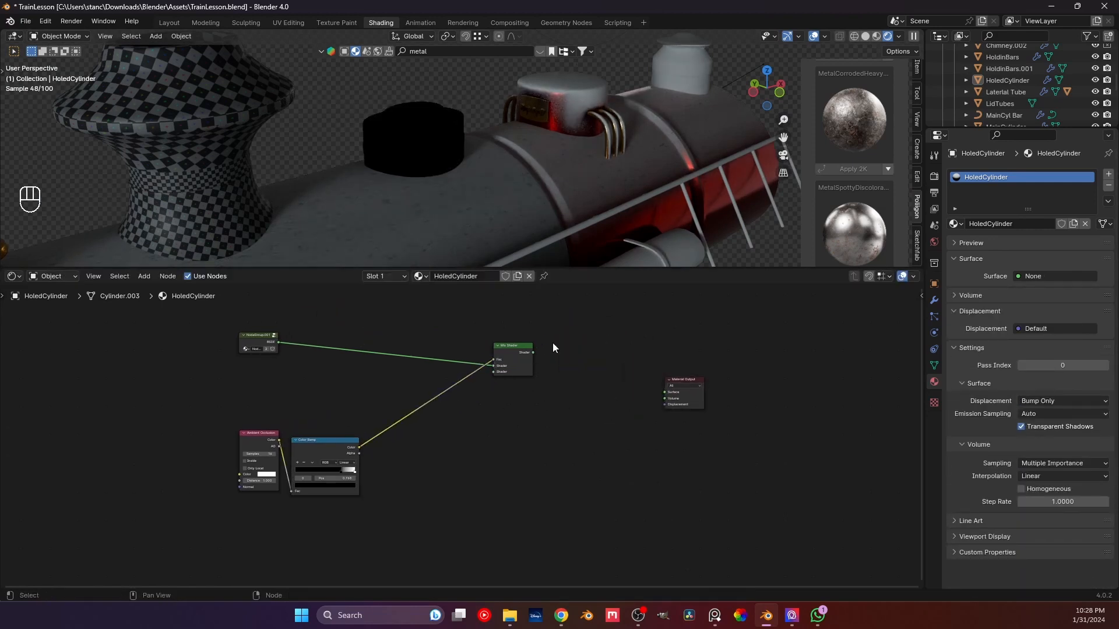
{"action": "left_click_drag", "start_coordinate": [526, 356], "coordinate": [526, 368]}
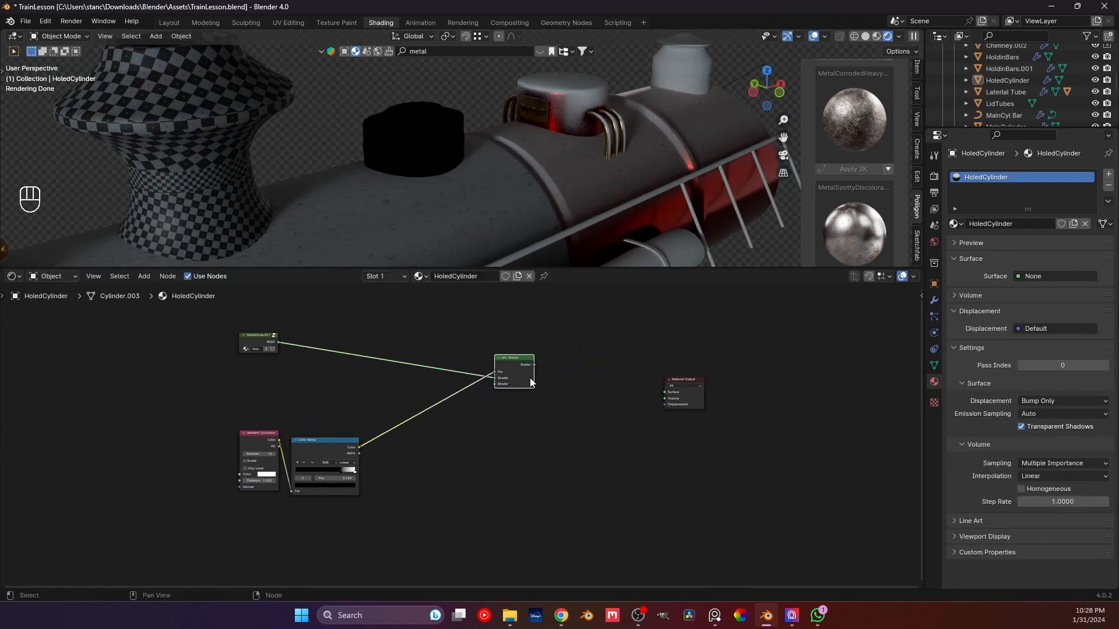
- Add the Snow node group as the Mix Shader's second shader and link the Mix Shader to the Material Output's surface
{"action": "left_click", "coordinate": [477, 411]}
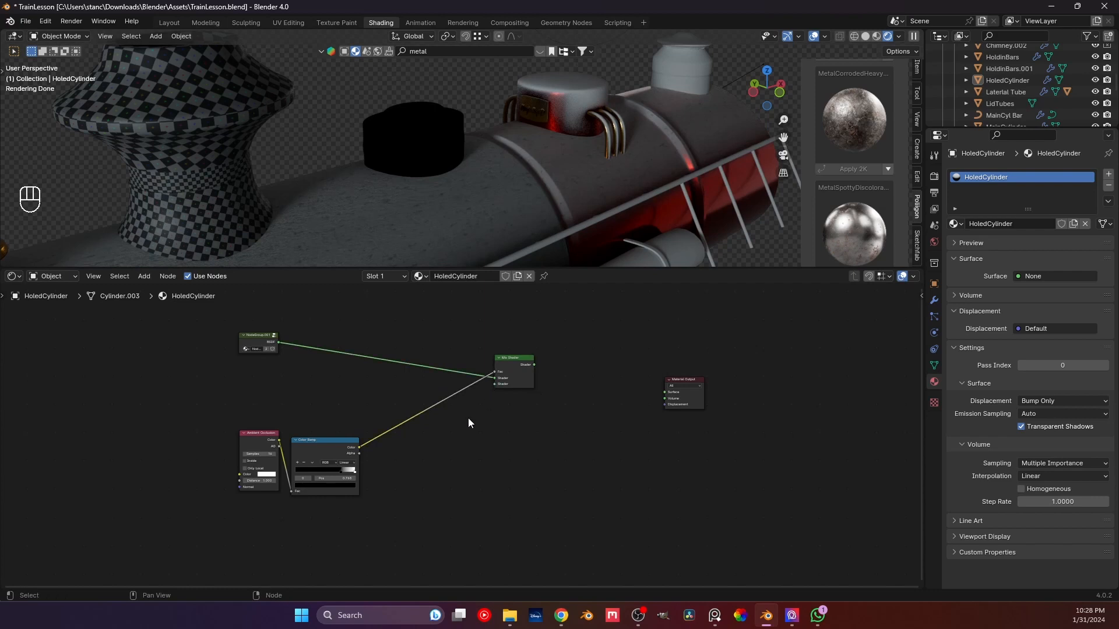
{"action": "key", "text": "shift+a"}
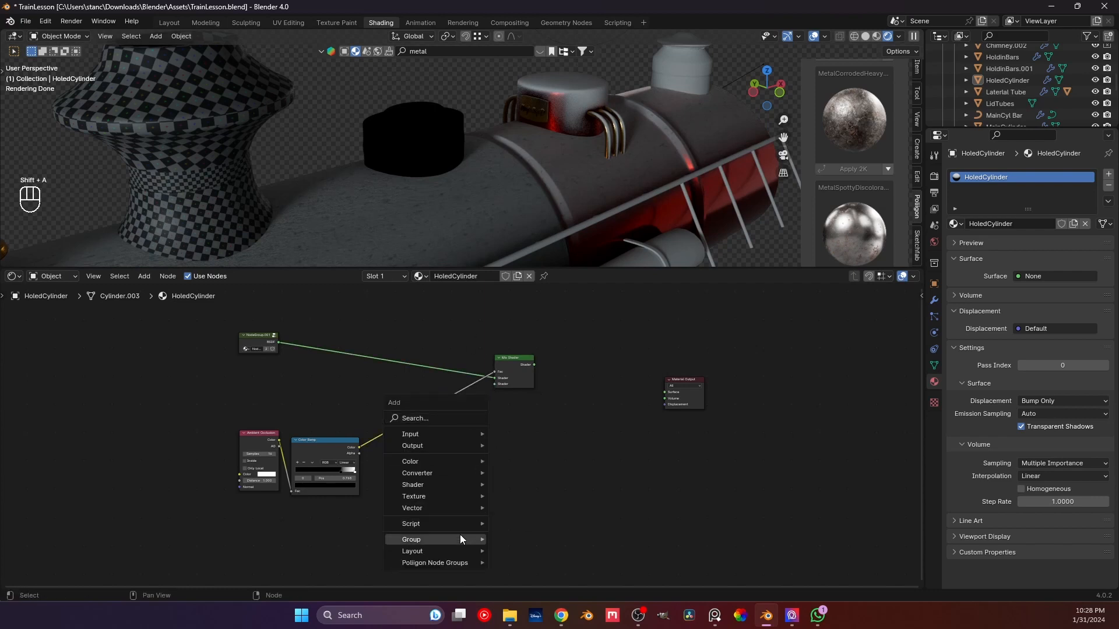
{"action": "mouse_move", "coordinate": [460, 539]}
{"action": "left_click", "coordinate": [513, 538]}
{"action": "left_click", "coordinate": [466, 440]}
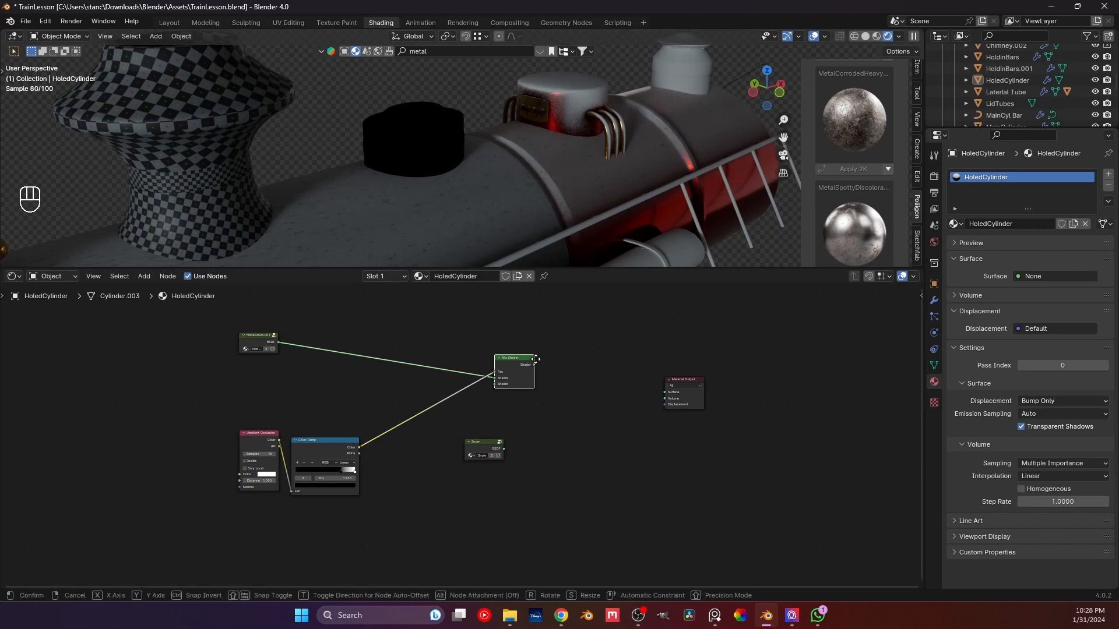
{"action": "left_click_drag", "start_coordinate": [504, 449], "coordinate": [665, 392]}
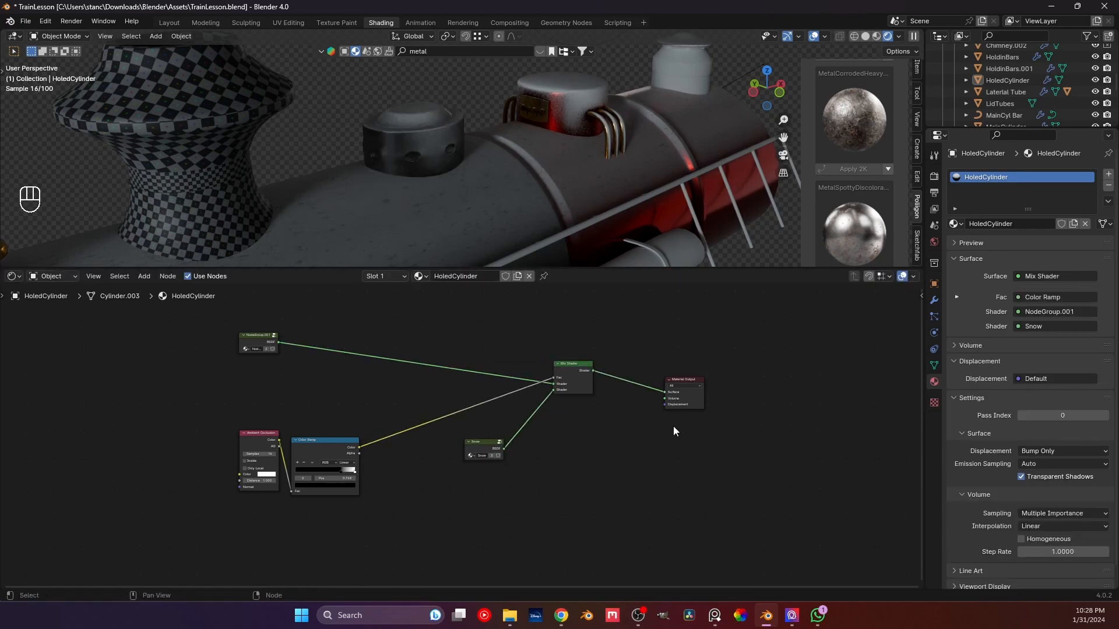
- Inspect the snow on the cylinder closely, shift the Snow group slightly, and move the Ambient Occlusion and Color Ramp nodes above the Mix Shader
{"action": "key", "text": "KP_Decimal"}
{"action": "middle_click_drag", "start_coordinate": [396, 155], "coordinate": [429, 155]}
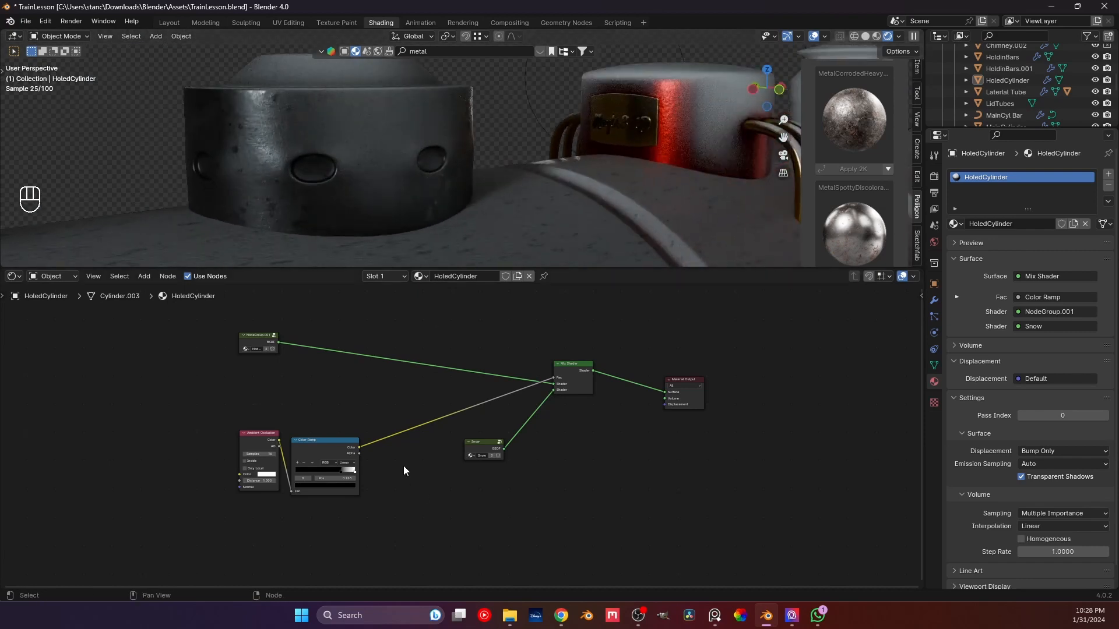
{"action": "left_click_drag", "start_coordinate": [482, 443], "coordinate": [473, 449]}
{"action": "left_click_drag", "start_coordinate": [344, 517], "coordinate": [266, 450]}
{"action": "key", "text": "g"}
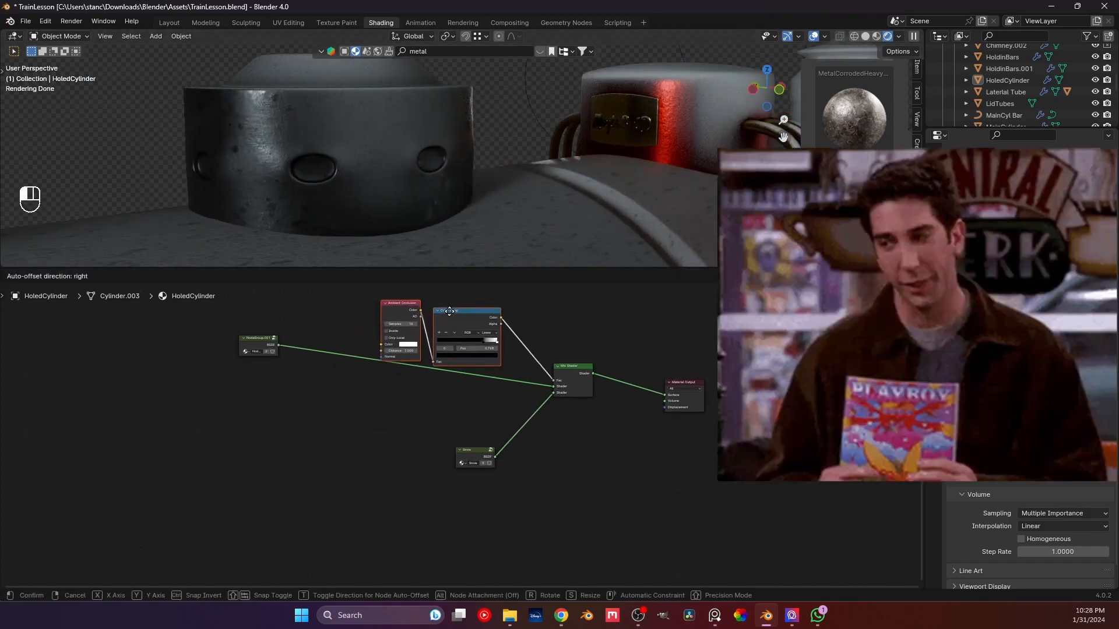
{"action": "left_click", "coordinate": [439, 309]}
- Tighten the Color Ramp by moving the white stop inward and the black stop to 0.823
{"action": "scroll", "coordinate": [384, 422], "scroll_direction": "up", "scroll_amount": 5}
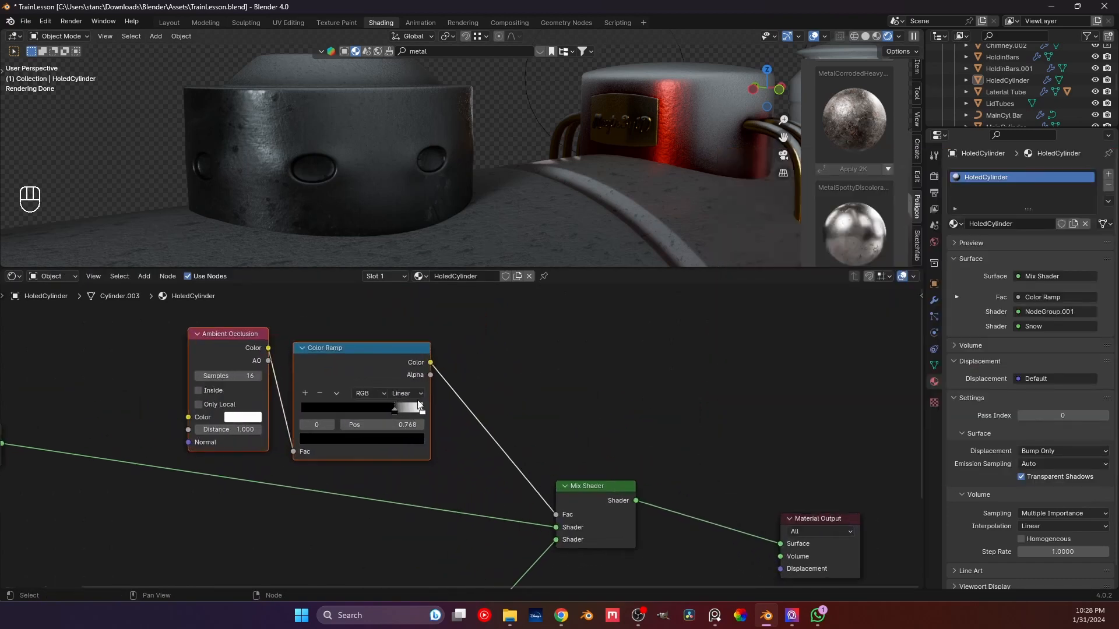
{"action": "left_click_drag", "start_coordinate": [412, 406], "coordinate": [387, 405]}
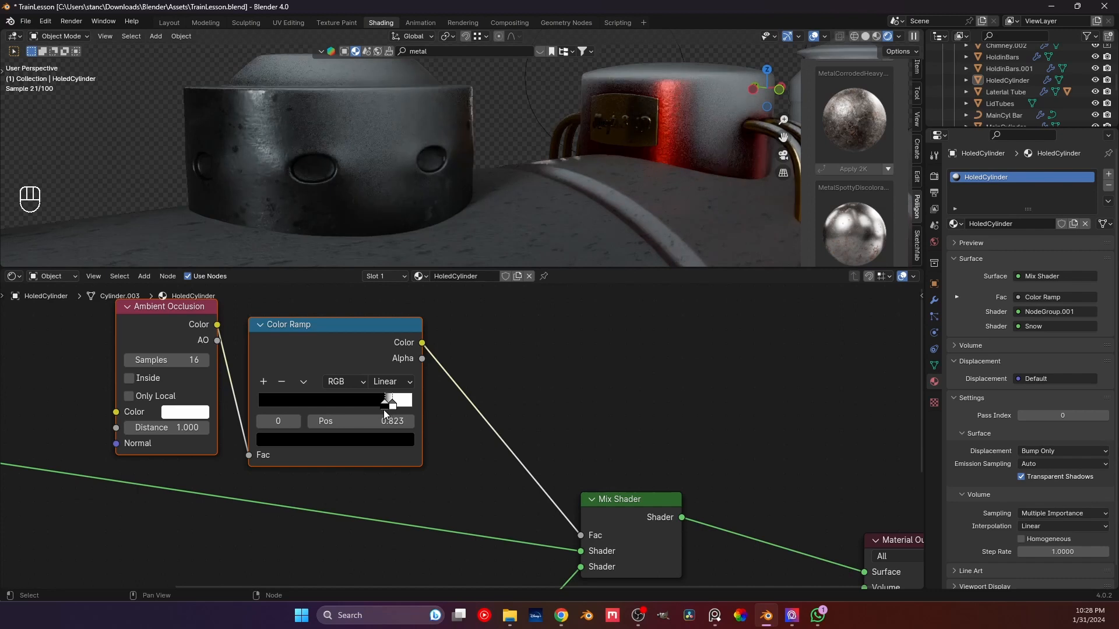
- Deselect the shader nodes, check the train's upper part from a wider angle and save the file
{"action": "left_click", "coordinate": [514, 389]}
{"action": "middle_click_drag", "start_coordinate": [408, 158], "coordinate": [378, 173]}
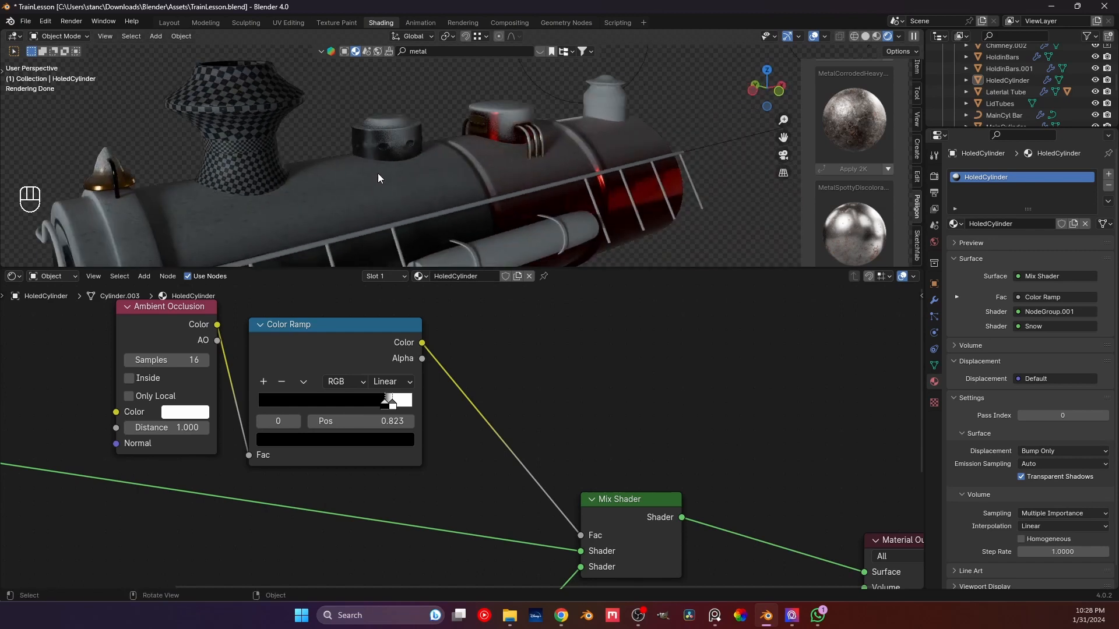
{"action": "mouse_move", "coordinate": [377, 173]}
{"action": "middle_mouse_down"}
{"action": "mouse_move", "coordinate": [472, 173]}
{"action": "mouse_move", "coordinate": [397, 163]}
{"action": "middle_mouse_up"}
{"action": "key", "text": "ctrl+s"}
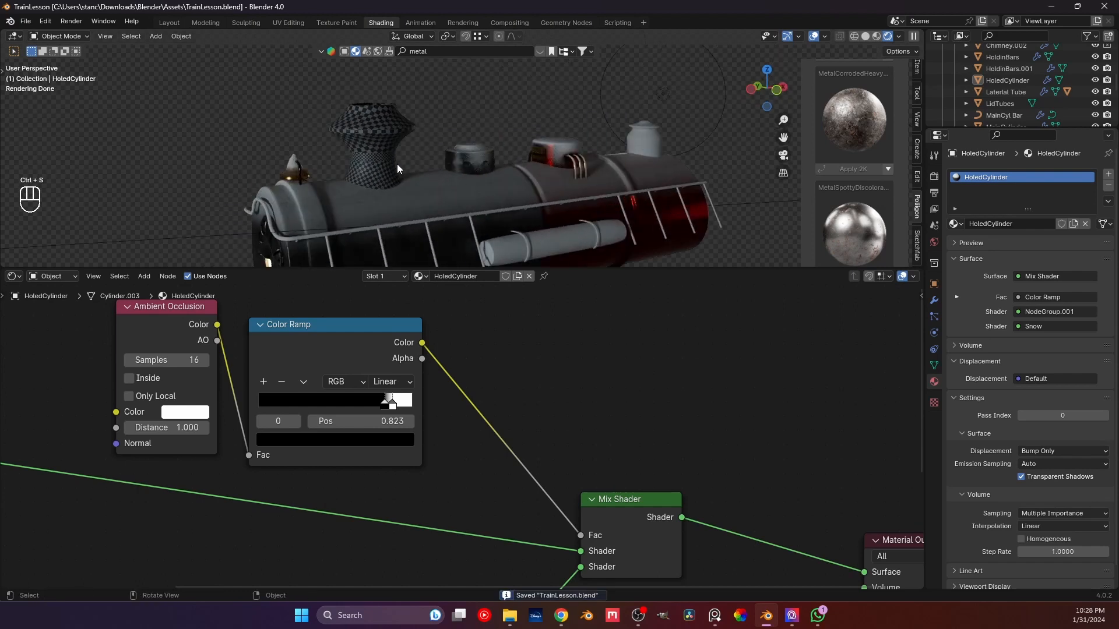
- Assign the existing HoledCylinder material to the lower chimney piece in place of UV TEST
{"action": "left_click", "coordinate": [379, 172]}
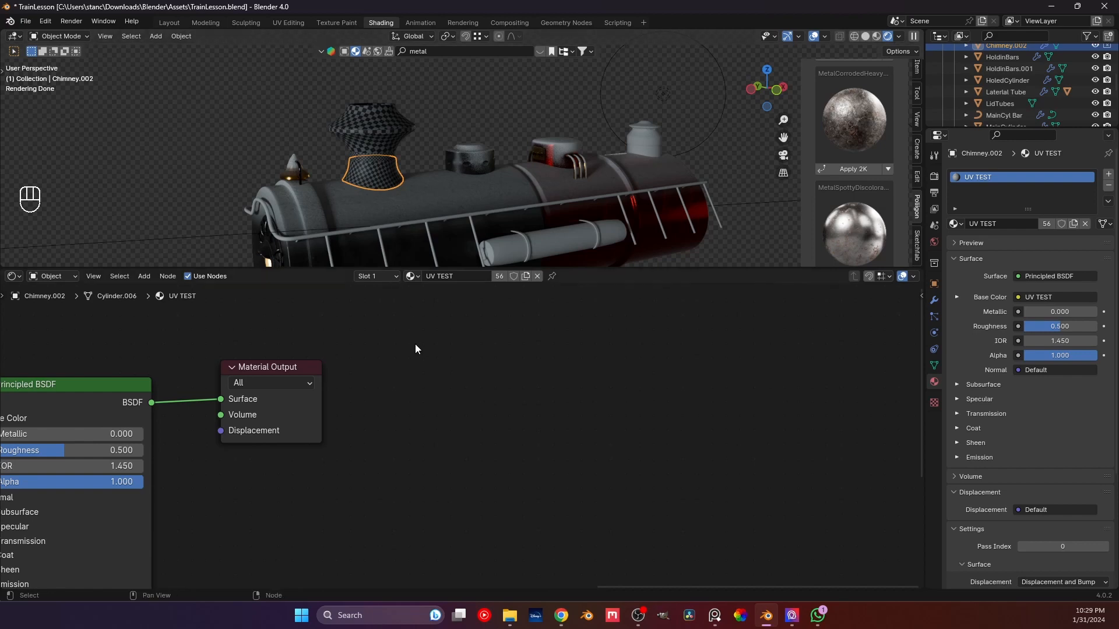
{"action": "left_click", "coordinate": [412, 276]}
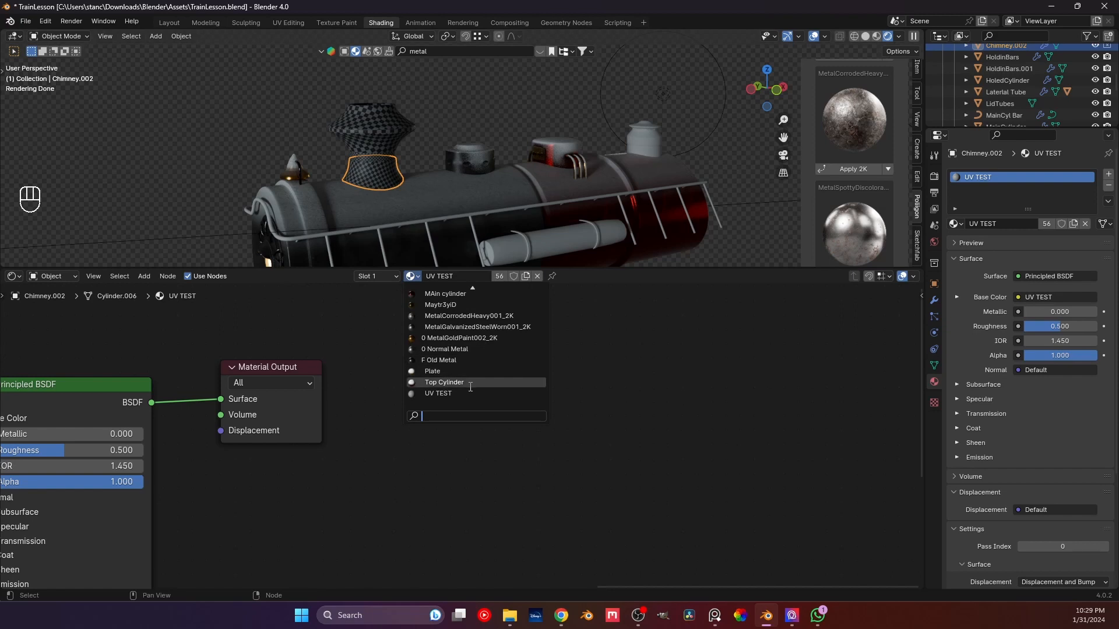
{"action": "scroll", "coordinate": [476, 369], "scroll_direction": "up", "scroll_amount": 15}
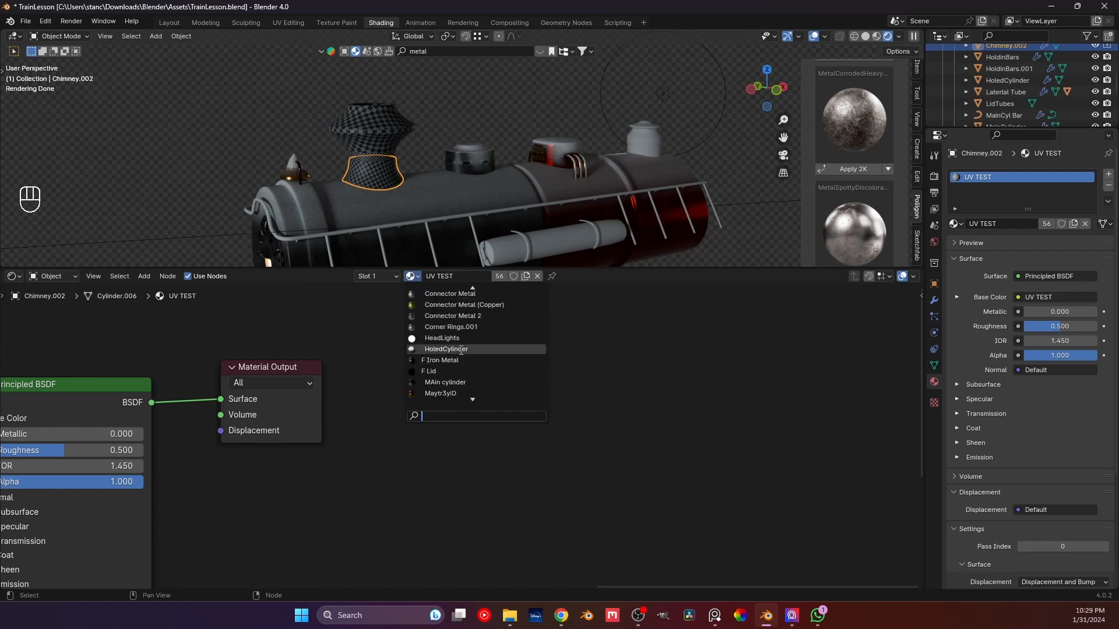
{"action": "scroll", "coordinate": [453, 350], "scroll_direction": "up", "scroll_amount": 5}
{"action": "scroll", "coordinate": [461, 352], "scroll_direction": "down", "scroll_amount": 3}
{"action": "scroll", "coordinate": [461, 353], "scroll_direction": "down", "scroll_amount": 2}
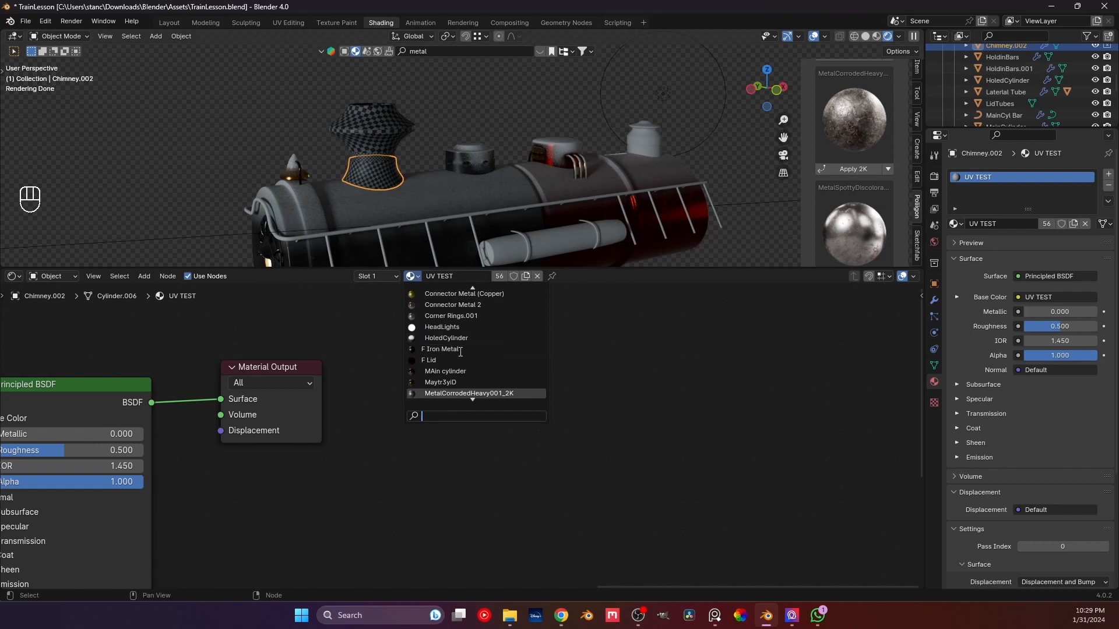
{"action": "left_click", "coordinate": [446, 338]}
{"action": "scroll", "coordinate": [354, 202], "scroll_direction": "up", "scroll_amount": 2}
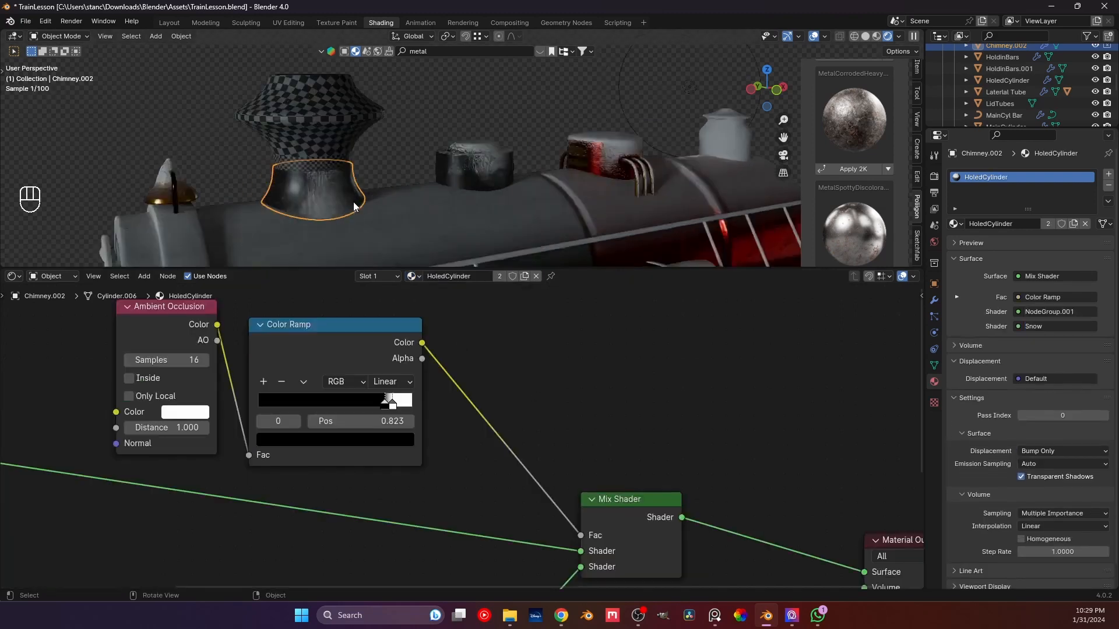
- Move the Color Ramp's black stop to 0.777 and make the lower chimney's HoledCylinder material a single-user copy
{"action": "middle_click_drag", "start_coordinate": [360, 205], "coordinate": [430, 208]}
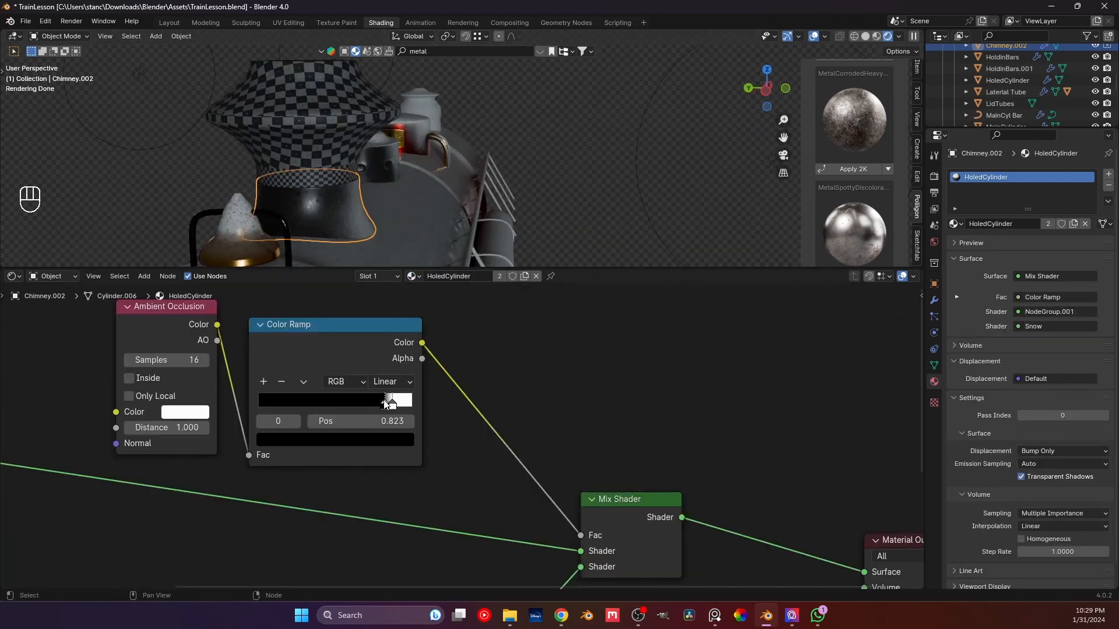
{"action": "mouse_move", "coordinate": [385, 404]}
{"action": "left_mouse_down"}
{"action": "mouse_move", "coordinate": [364, 403]}
{"action": "mouse_move", "coordinate": [411, 408]}
{"action": "mouse_move", "coordinate": [378, 402]}
{"action": "left_mouse_up"}
{"action": "left_click", "coordinate": [502, 276]}
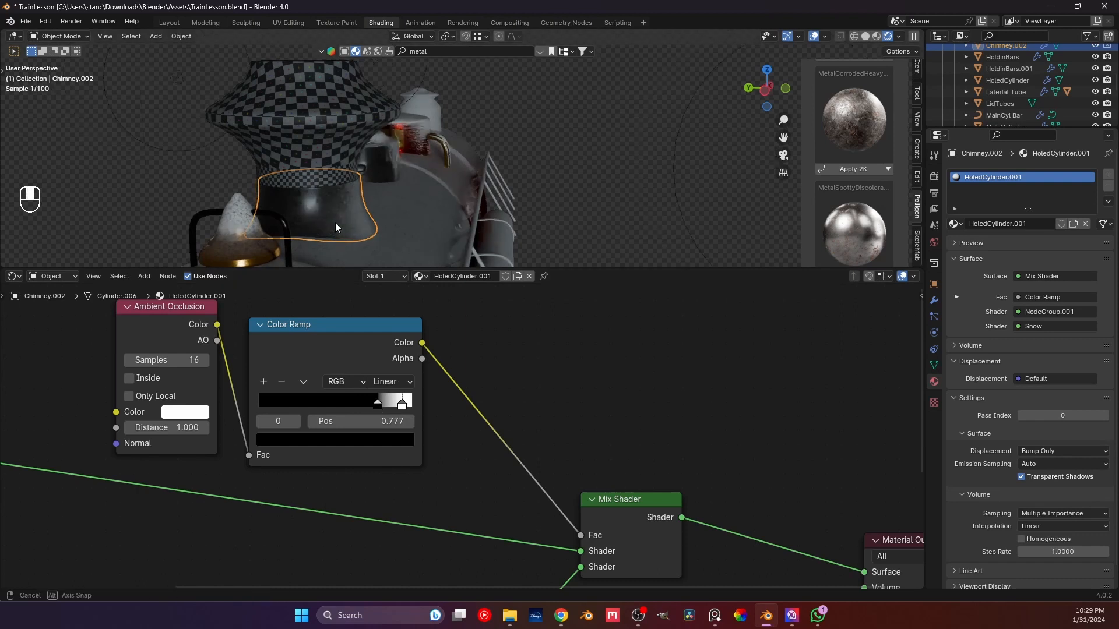
- Tighten the copied material's Color Ramp by moving the black stop to 0.741 and the white stop close beside it
{"action": "middle_click_drag", "start_coordinate": [336, 227], "coordinate": [459, 216]}
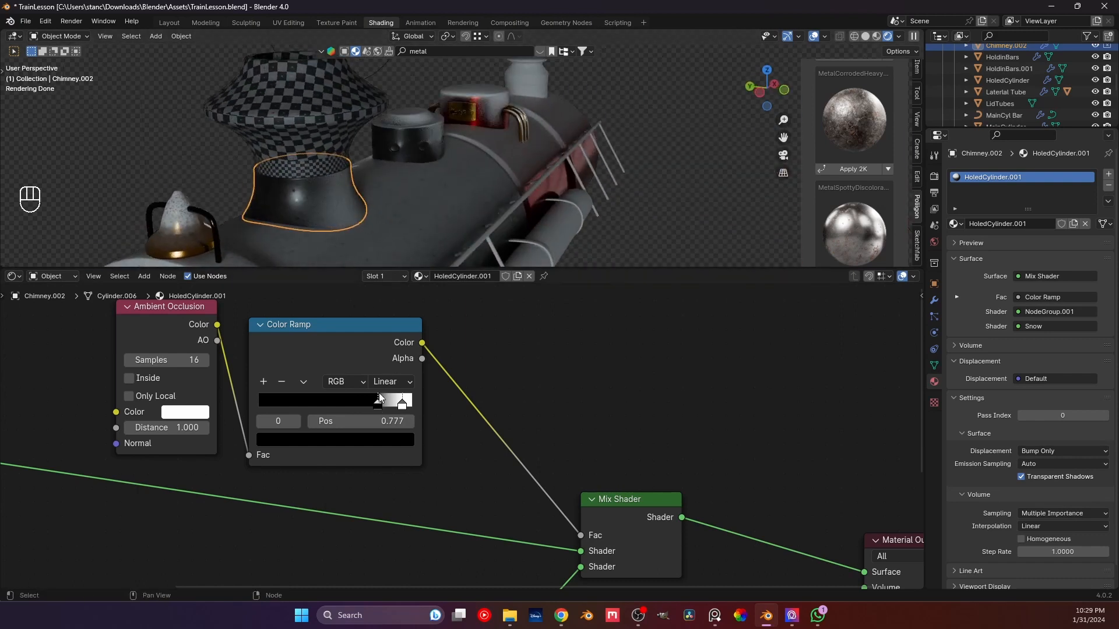
{"action": "mouse_move", "coordinate": [377, 402]}
{"action": "left_mouse_down"}
{"action": "mouse_move", "coordinate": [358, 402]}
{"action": "mouse_move", "coordinate": [372, 403]}
{"action": "left_mouse_up"}
{"action": "left_click", "coordinate": [397, 404]}
{"action": "middle_click_drag", "start_coordinate": [278, 215], "coordinate": [274, 212]}
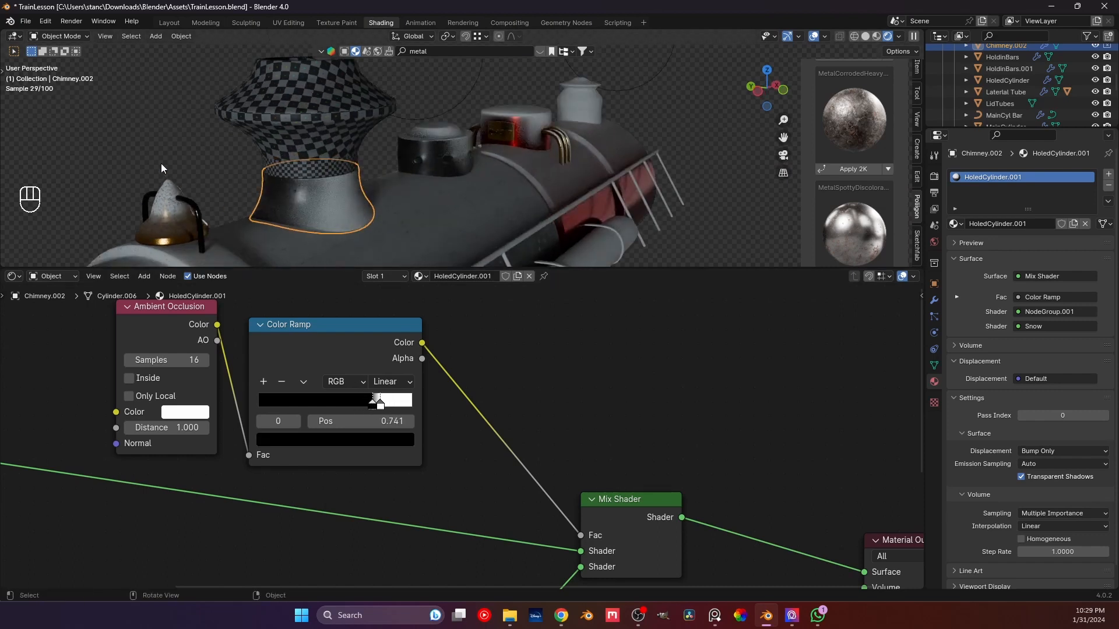
{"action": "middle_click_drag", "start_coordinate": [217, 171], "coordinate": [176, 151]}
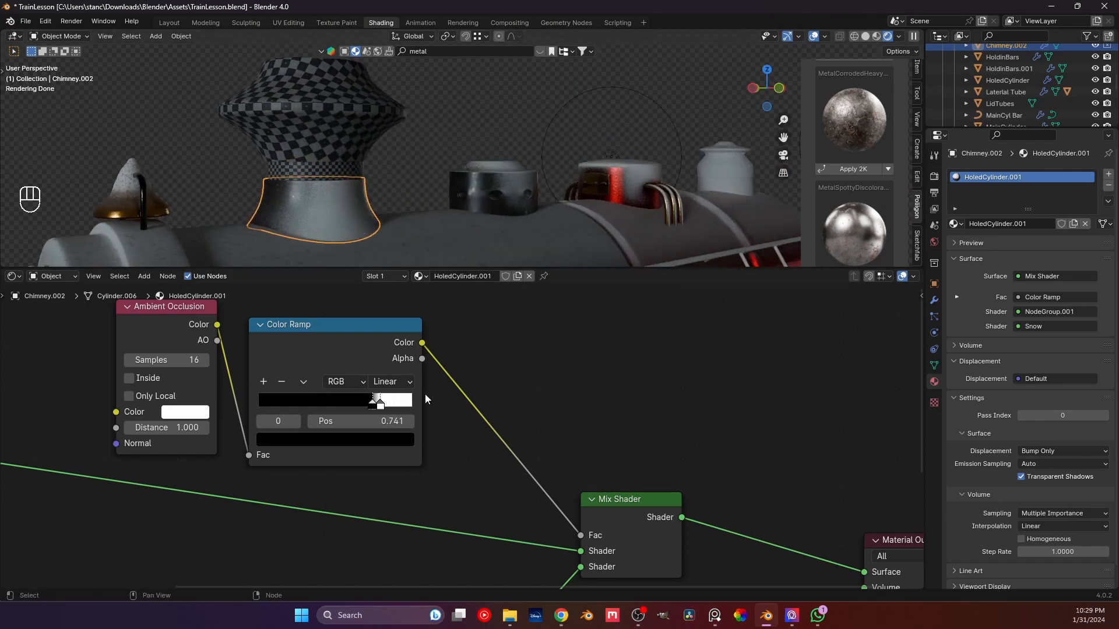
- Replace the Ambient Occlusion and Color Ramp nodes with a Gradient Texture fed by Texture Coordinate and Mapping nodes
{"action": "scroll", "coordinate": [414, 397], "scroll_direction": "down", "scroll_amount": 5}
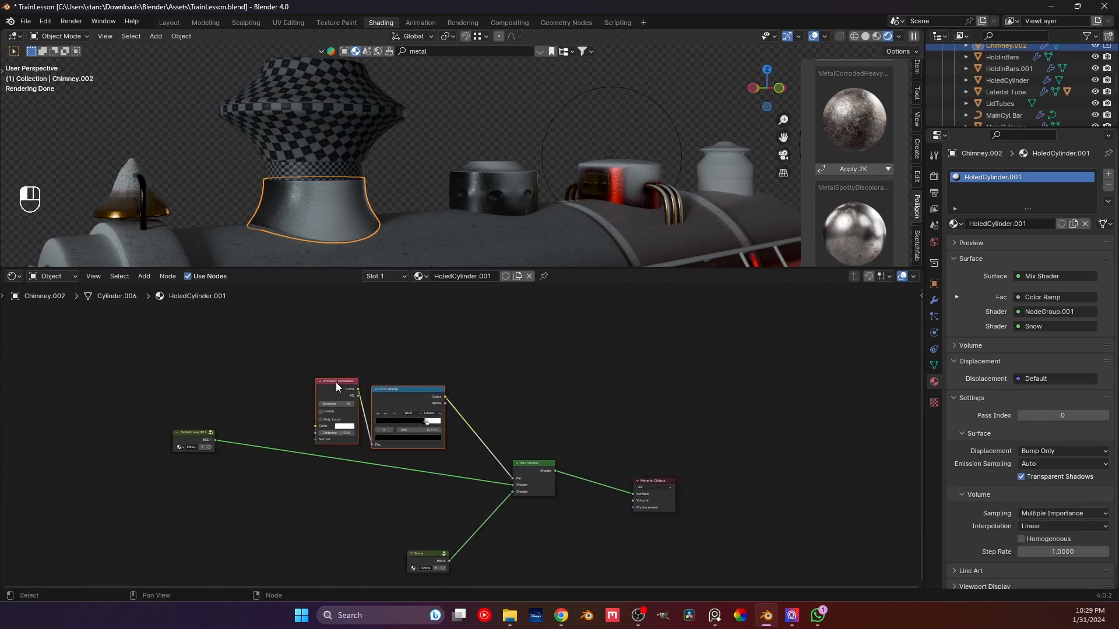
{"action": "key", "text": "Delete"}
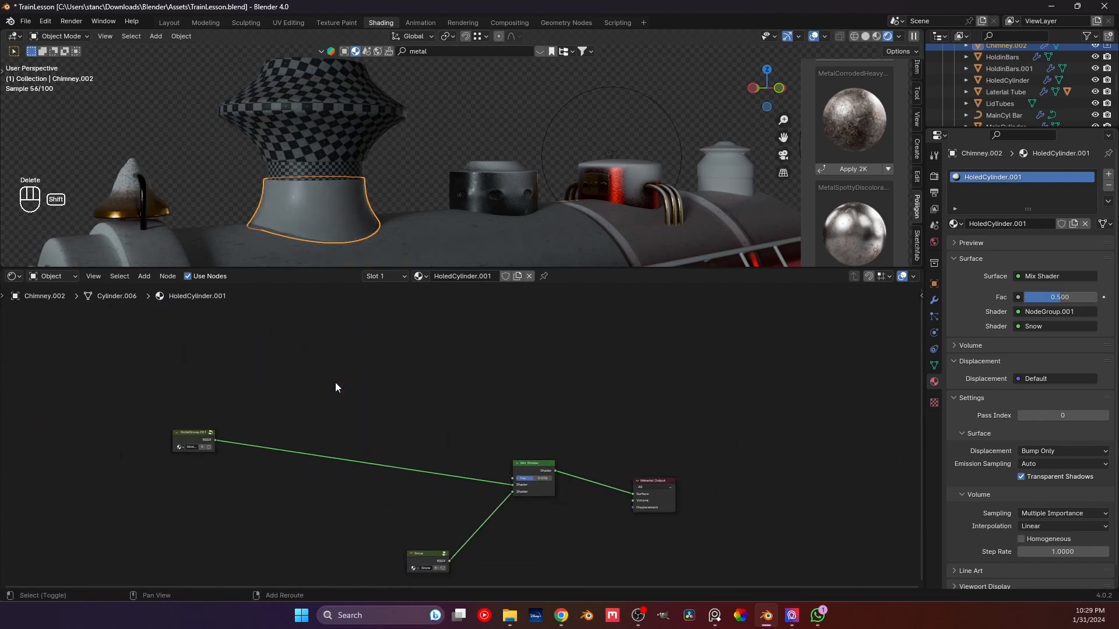
{"action": "key", "text": "shift+a"}
{"action": "left_click", "coordinate": [299, 257]}
{"action": "type", "text": "grade"}
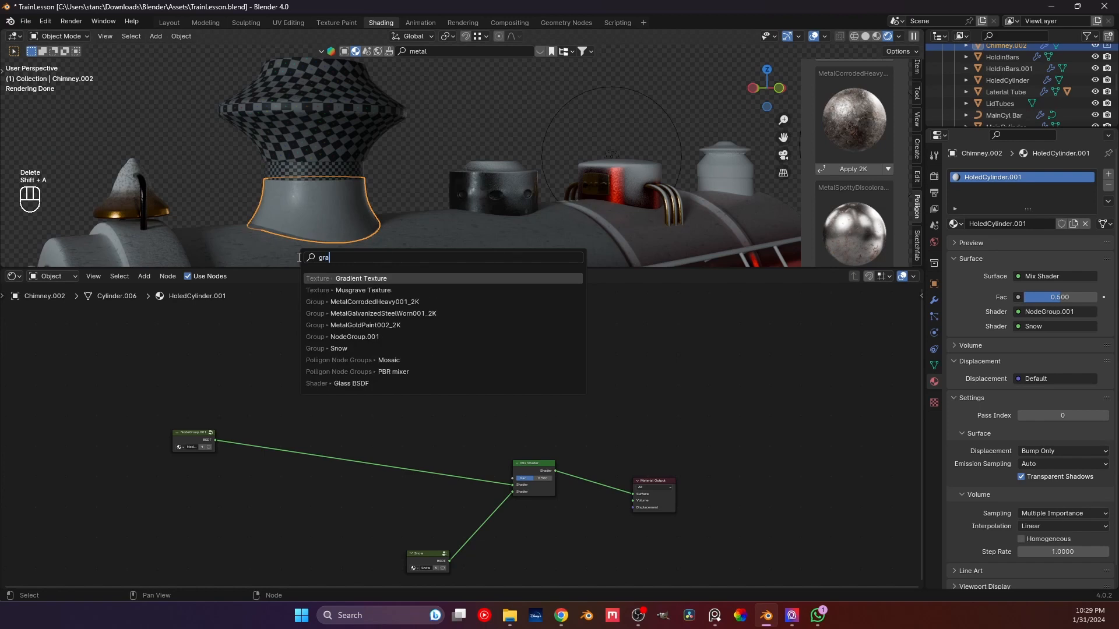
{"action": "key", "text": "Return"}
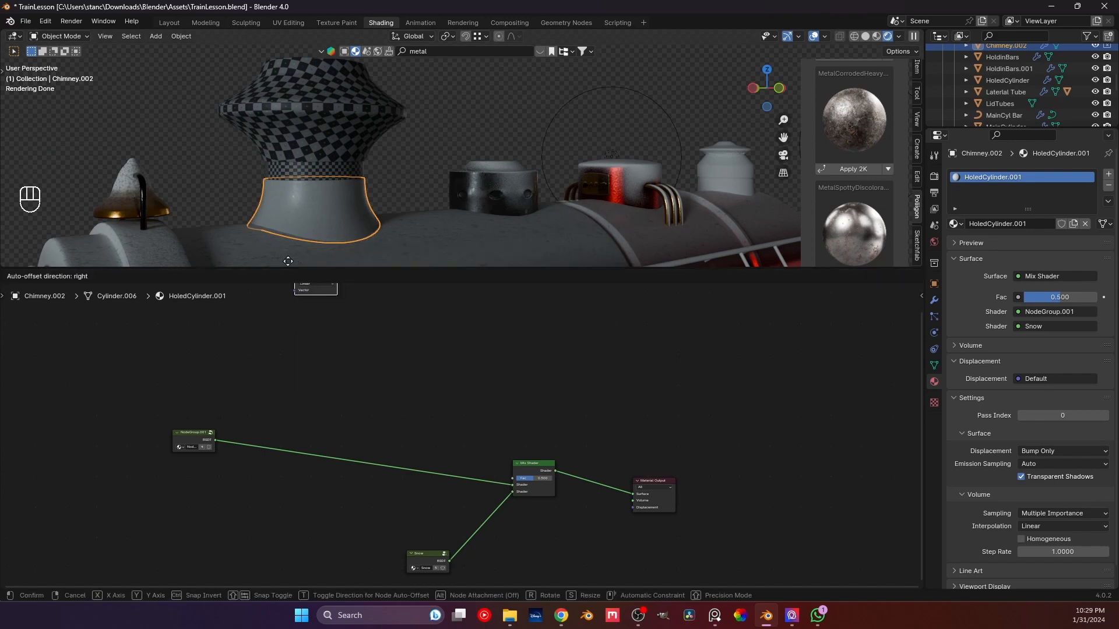
{"action": "left_click", "coordinate": [317, 332]}
{"action": "key", "text": "ctrl+t"}
- Add a Color Ramp driven by the Gradient Texture's color and preview it directly on the Material Output's surface
{"action": "left_click_drag", "start_coordinate": [317, 347], "coordinate": [371, 356]}
{"action": "left_click", "coordinate": [329, 382]}
{"action": "type", "text": "colo ram"}
{"action": "key", "text": "Return"}
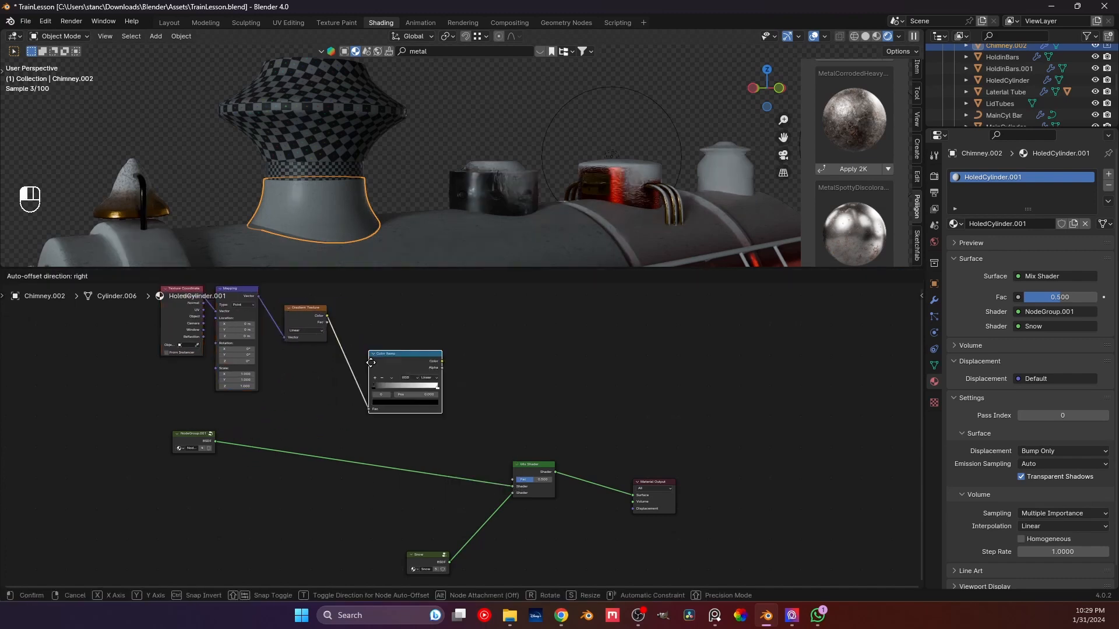
{"action": "left_click", "coordinate": [398, 335]}
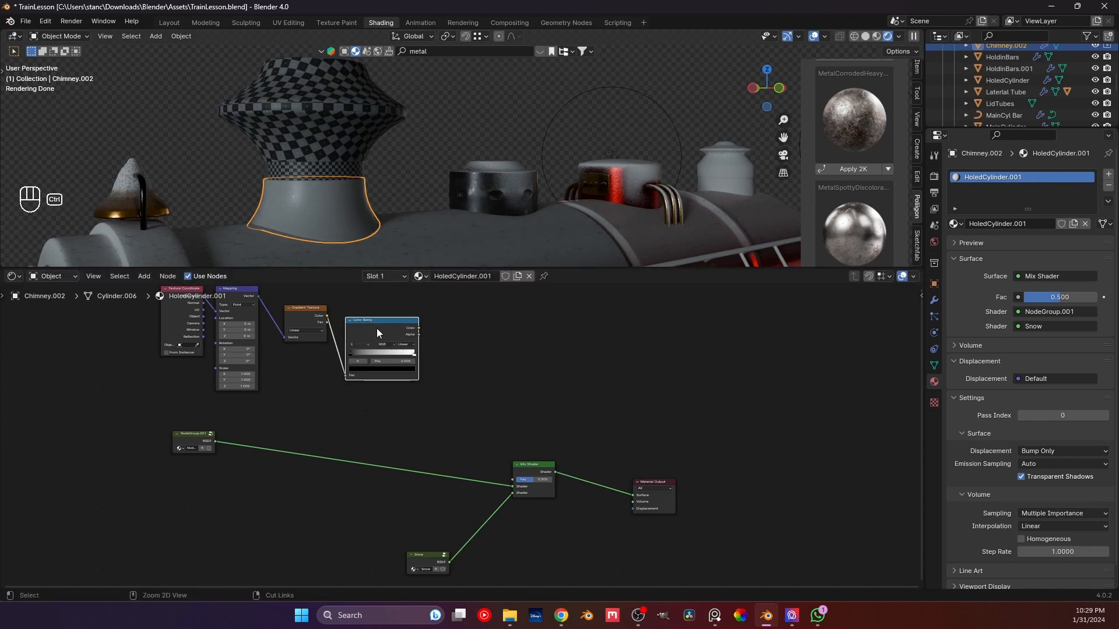
{"action": "left_click", "coordinate": [379, 329], "text": "ctrl+shift"}
- Move the Color Ramp's black stop to 0.355 and set the gradient Mapping node's Y rotation to 90°
{"action": "scroll", "coordinate": [424, 358], "scroll_direction": "up", "scroll_amount": 2}
{"action": "middle_click_drag", "start_coordinate": [362, 353], "coordinate": [466, 473]}
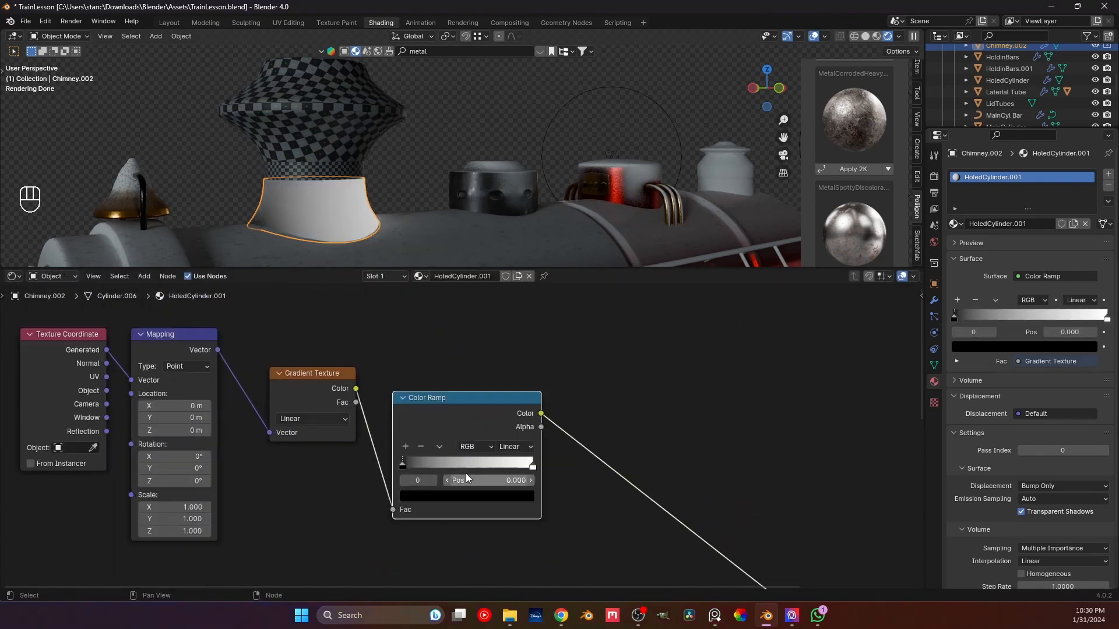
{"action": "left_click_drag", "start_coordinate": [404, 464], "coordinate": [445, 464]}
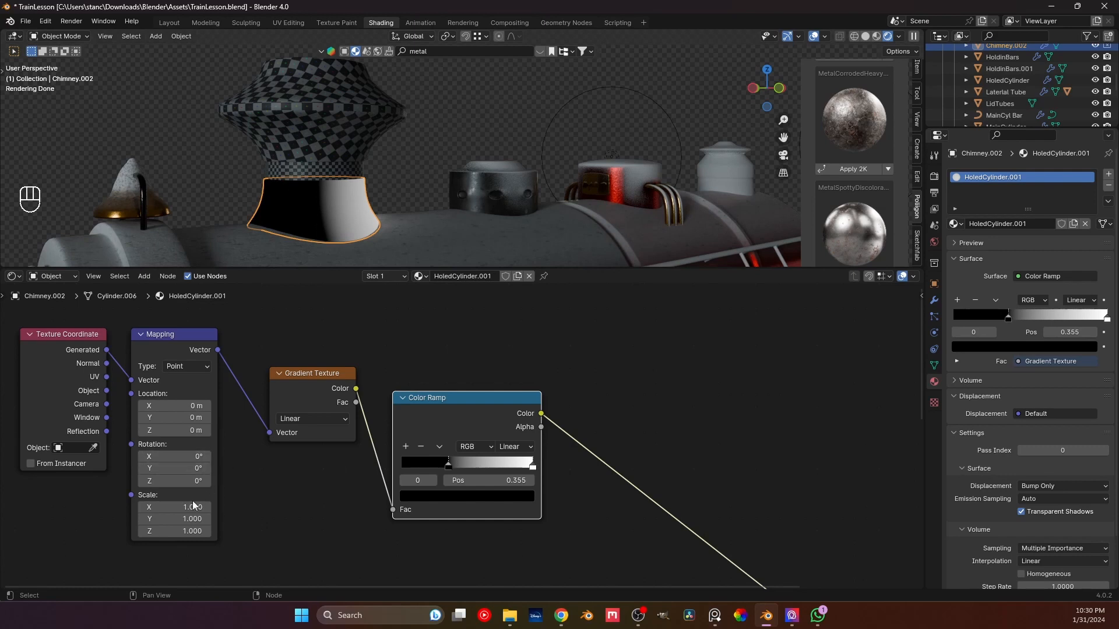
{"action": "left_click_drag", "start_coordinate": [175, 468], "coordinate": [209, 468]}
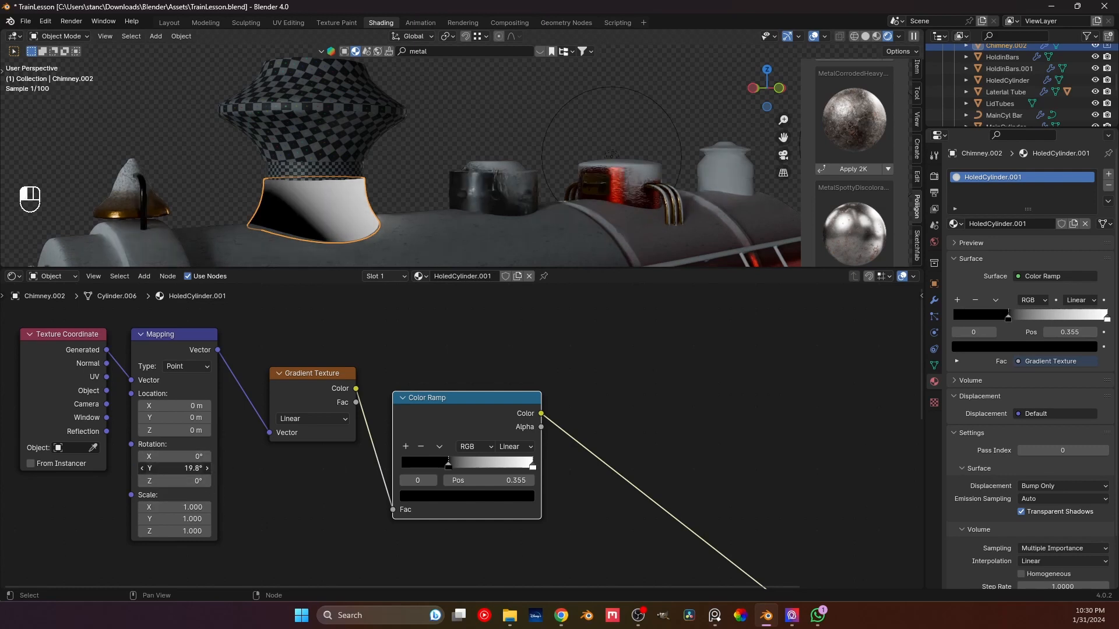
{"action": "left_click", "coordinate": [168, 470]}
{"action": "type", "text": "90"}
{"action": "key", "text": "Return"}
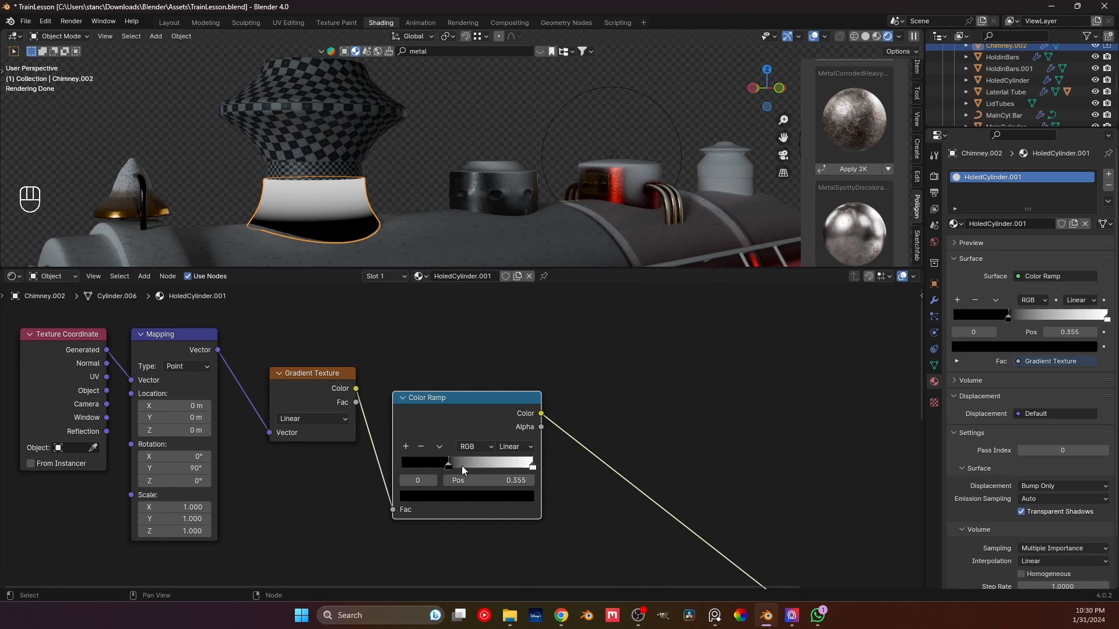
- Adjust the Color Ramp's black stop to 0.482 and move the gradient node chain higher, away from the shader nodes
{"action": "left_click_drag", "start_coordinate": [462, 466], "coordinate": [479, 465]}
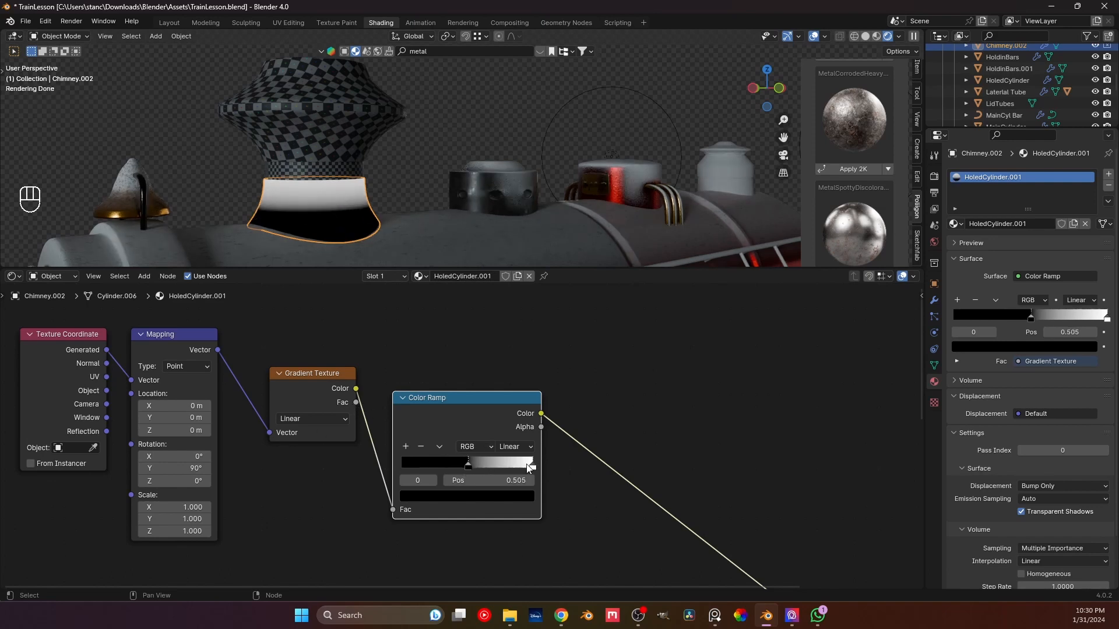
{"action": "mouse_move", "coordinate": [472, 466]}
{"action": "left_mouse_down"}
{"action": "mouse_move", "coordinate": [436, 468]}
{"action": "mouse_move", "coordinate": [470, 477]}
{"action": "left_mouse_up"}
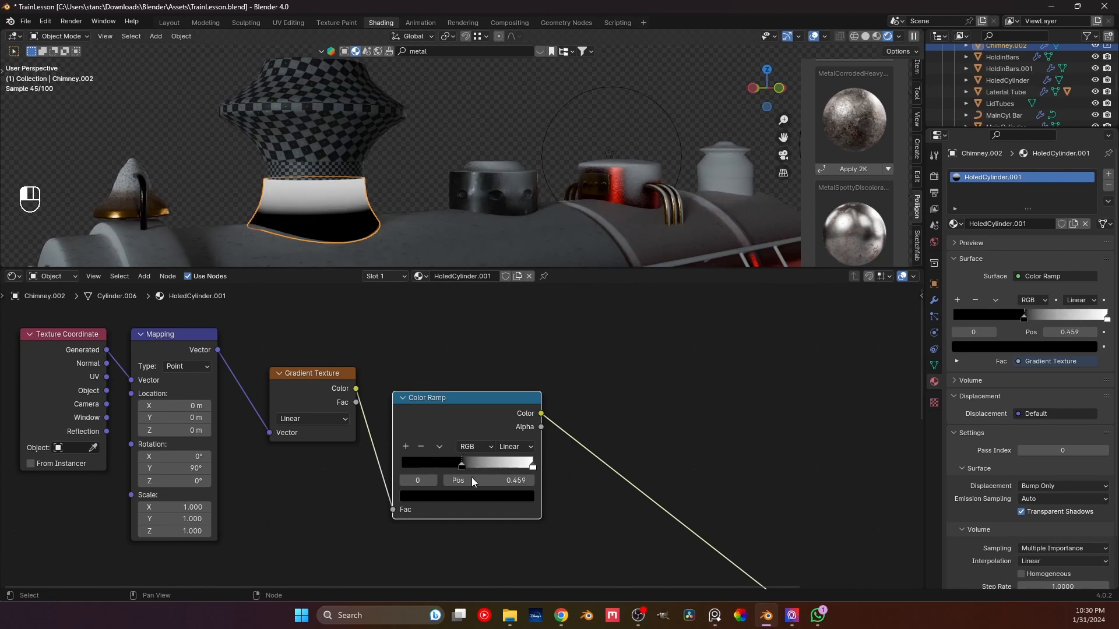
{"action": "scroll", "coordinate": [475, 466], "scroll_direction": "down", "scroll_amount": 5}
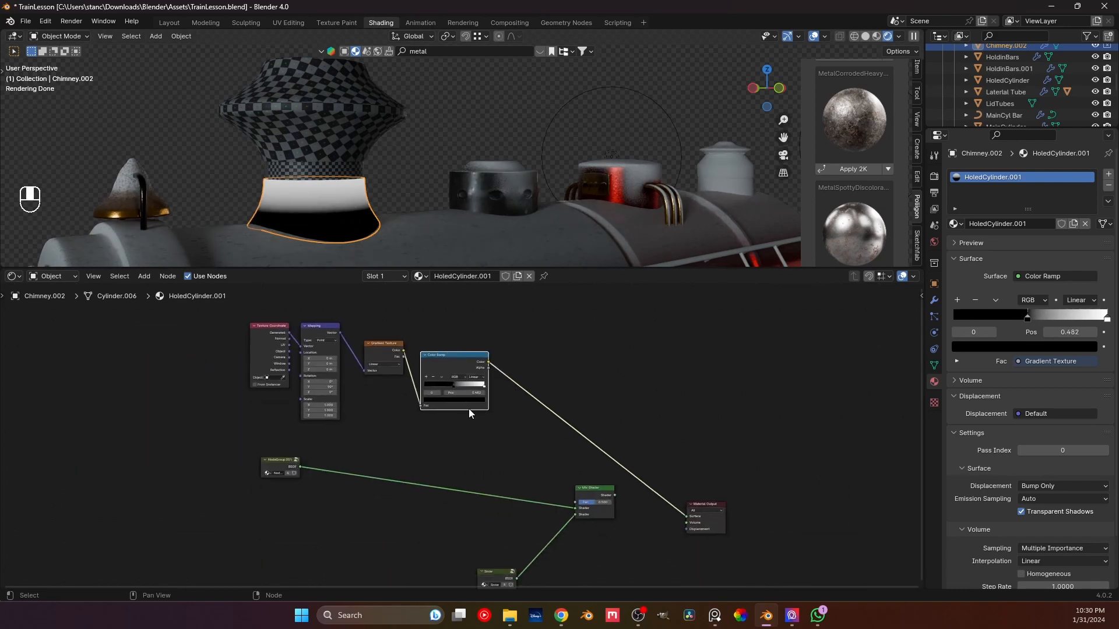
{"action": "left_click_drag", "start_coordinate": [470, 439], "coordinate": [283, 332]}
{"action": "middle_click_drag", "start_coordinate": [446, 375], "coordinate": [441, 401]}
{"action": "left_click_drag", "start_coordinate": [449, 379], "coordinate": [488, 302]}
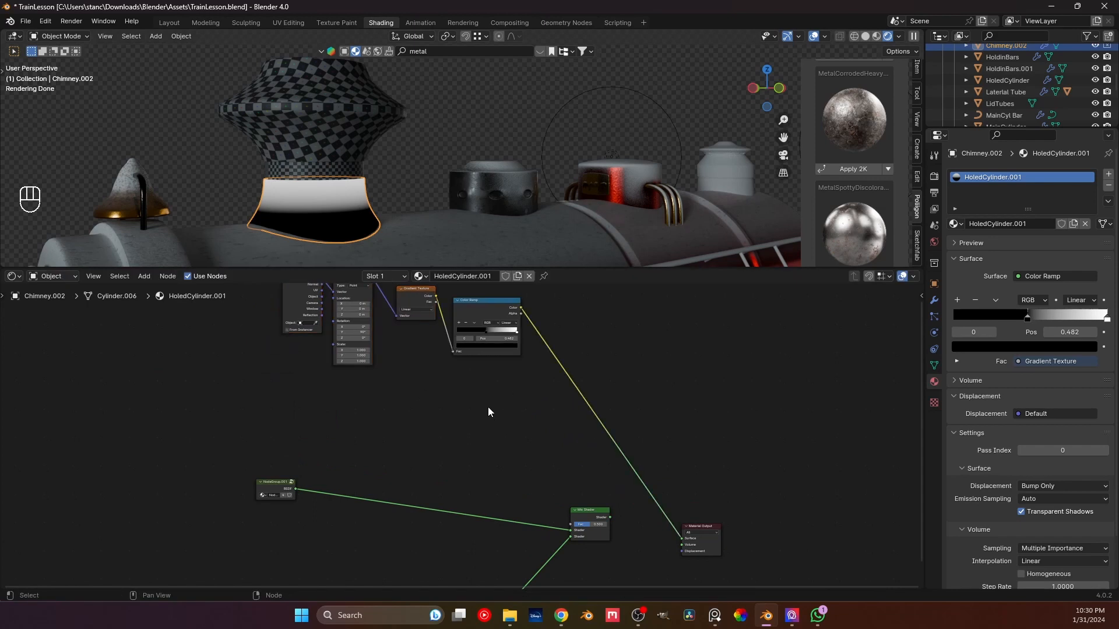
- Add a Noise Texture with Texture Coordinate and Mapping nodes below the gradient chain, moving NodeGroup.001 down to make room
{"action": "key", "text": "shift+a"}
{"action": "left_click", "coordinate": [477, 407]}
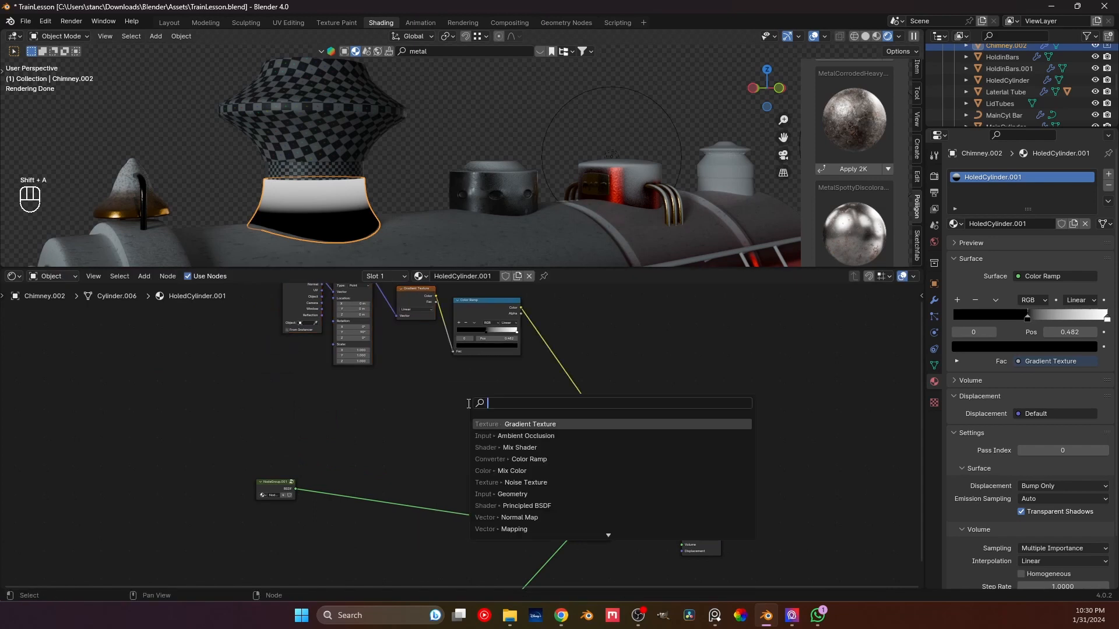
{"action": "type", "text": "noise tr"}
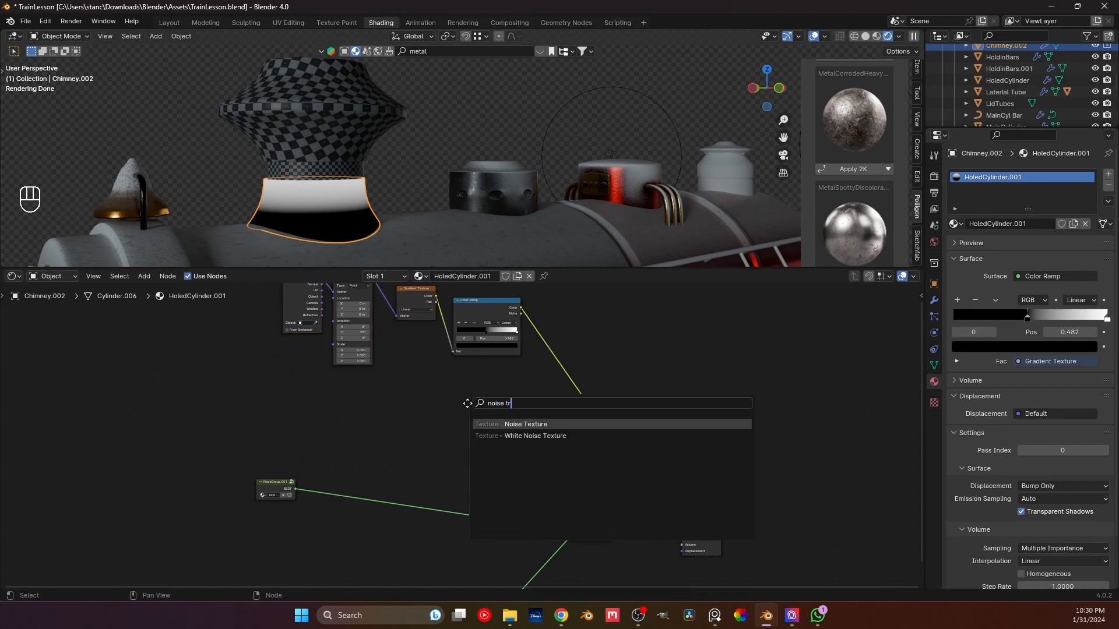
{"action": "key", "text": "Return"}
{"action": "left_click", "coordinate": [484, 407]}
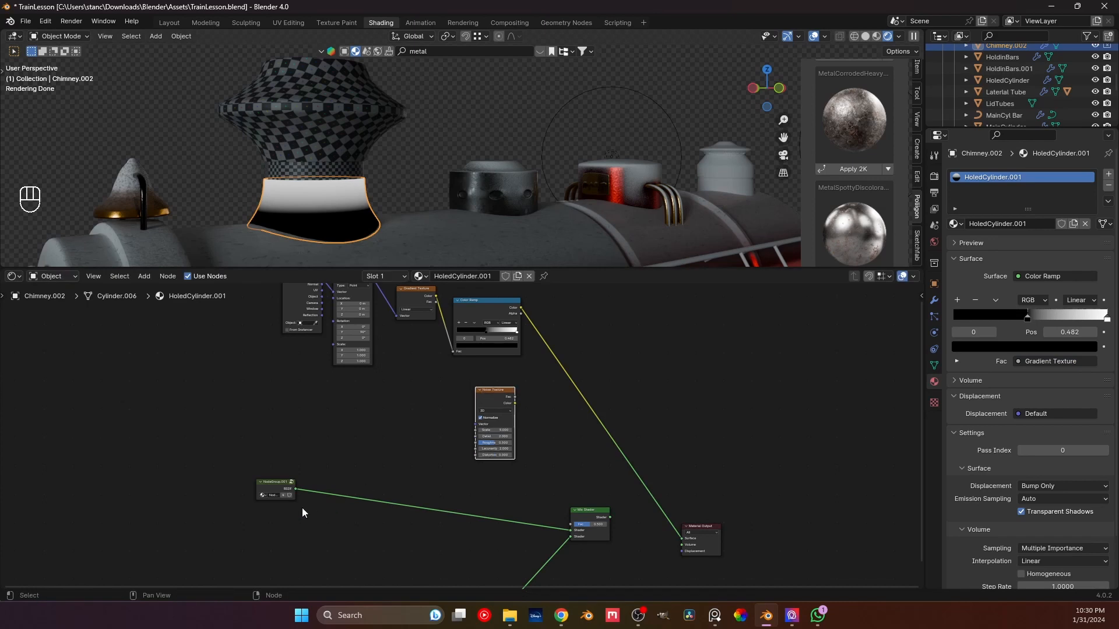
{"action": "left_click_drag", "start_coordinate": [272, 481], "coordinate": [284, 529]}
{"action": "left_click", "coordinate": [498, 399]}
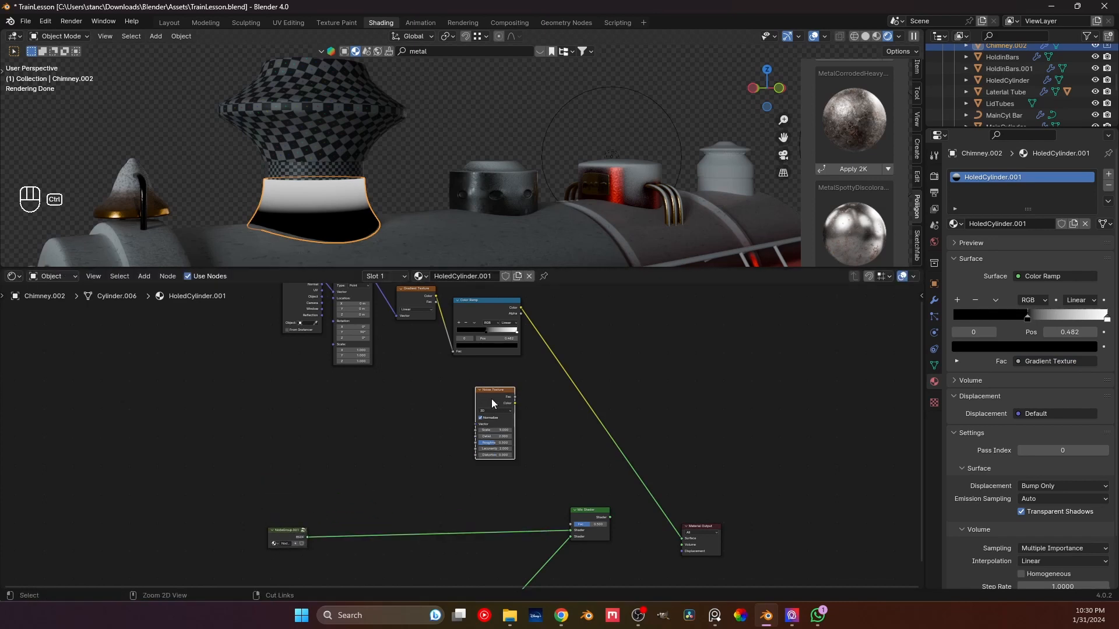
{"action": "key", "text": "ctrl+t"}
- Insert a Mix Color node between the gradient's Color Ramp and the Material Output
{"action": "middle_click_drag", "start_coordinate": [467, 393], "coordinate": [183, 415]}
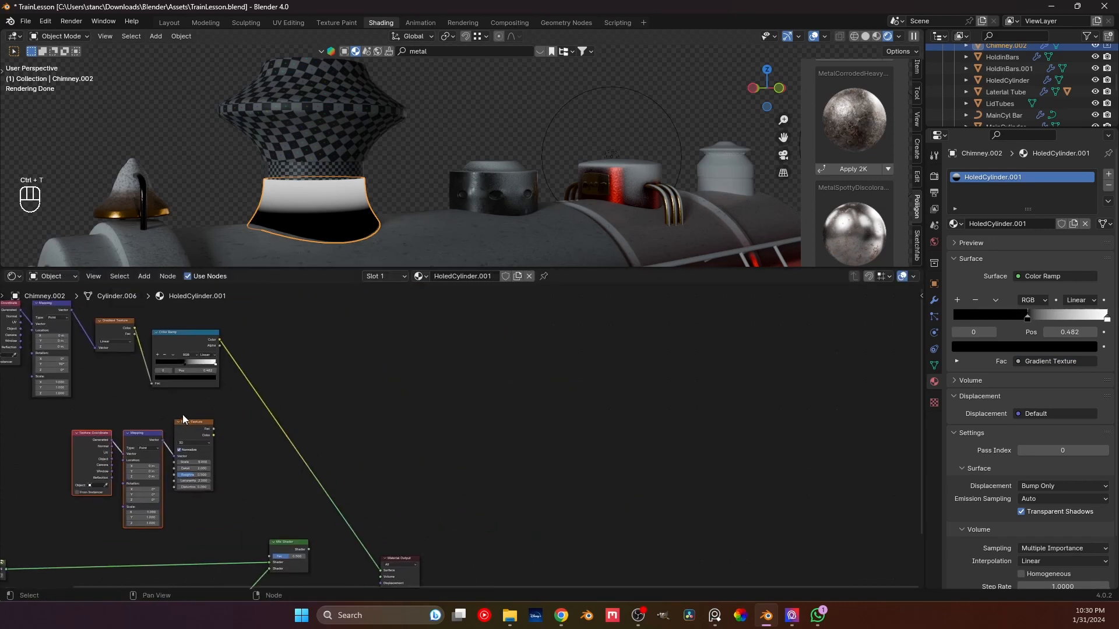
{"action": "left_click", "coordinate": [224, 431]}
{"action": "key", "text": "shift+a"}
{"action": "left_click", "coordinate": [250, 416]}
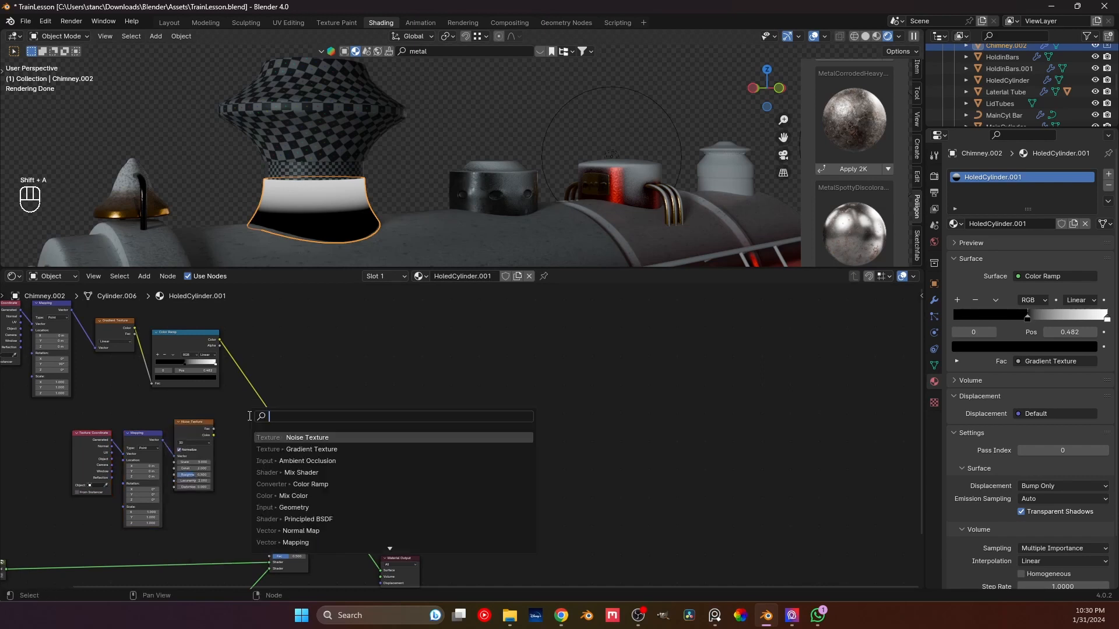
{"action": "type", "text": "mix cl"}
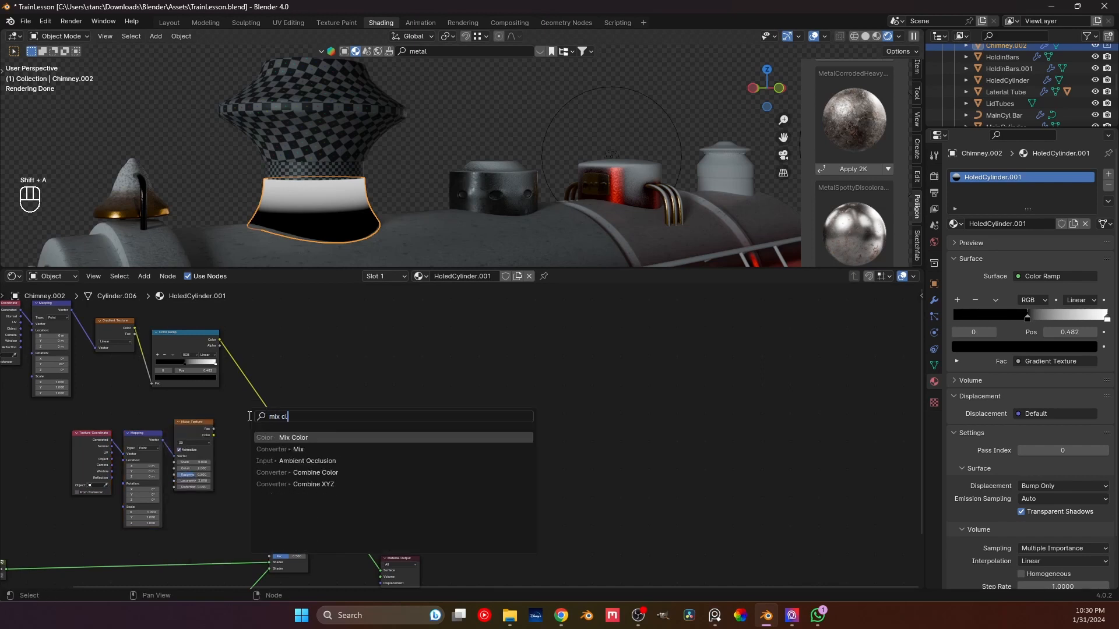
{"action": "key", "text": "Return"}
{"action": "left_click", "coordinate": [249, 416]}
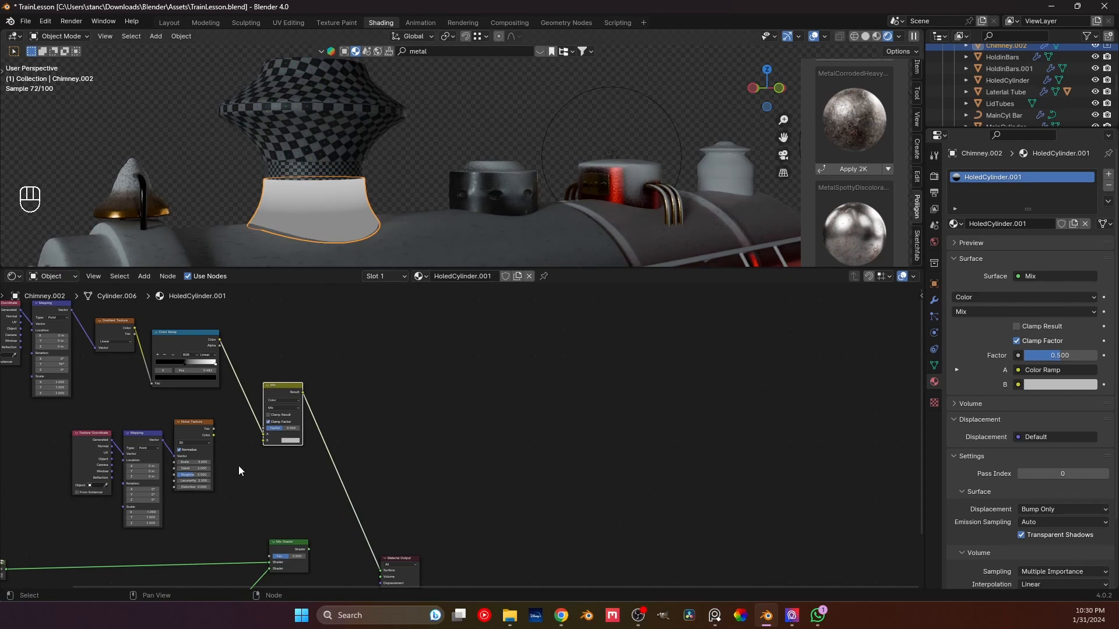
{"action": "scroll", "coordinate": [245, 460], "scroll_direction": "up", "scroll_amount": 3}
{"action": "scroll", "coordinate": [312, 452], "scroll_direction": "up", "scroll_amount": 1}
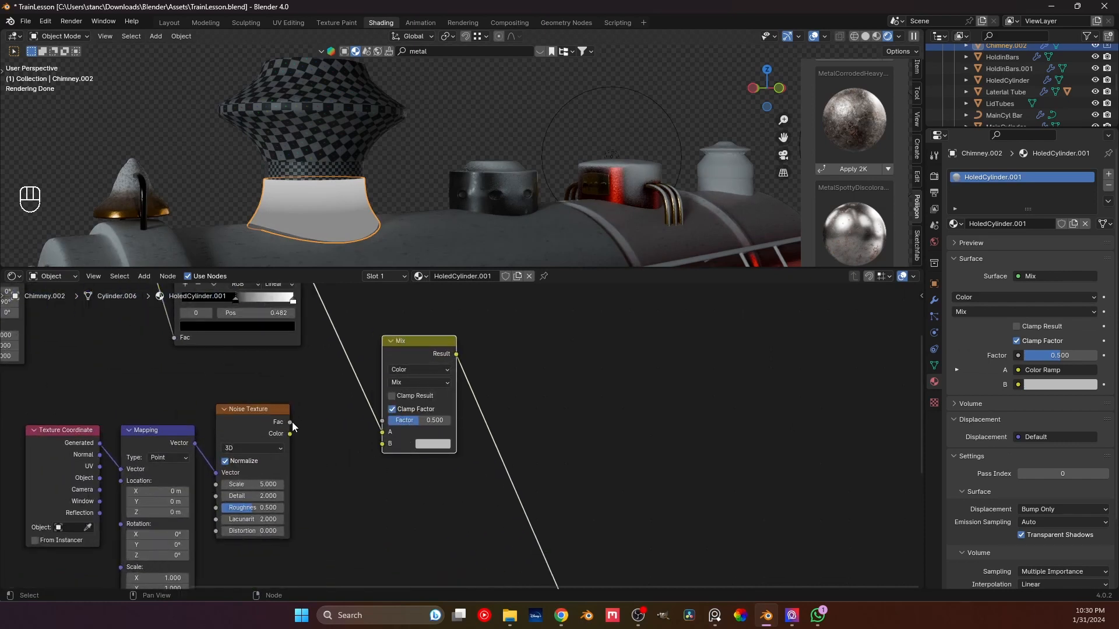
- Wire the noise Fac into the Mix node's B input and the gradient Color Ramp into its Factor, with color A white
{"action": "left_click_drag", "start_coordinate": [290, 422], "coordinate": [383, 443]}
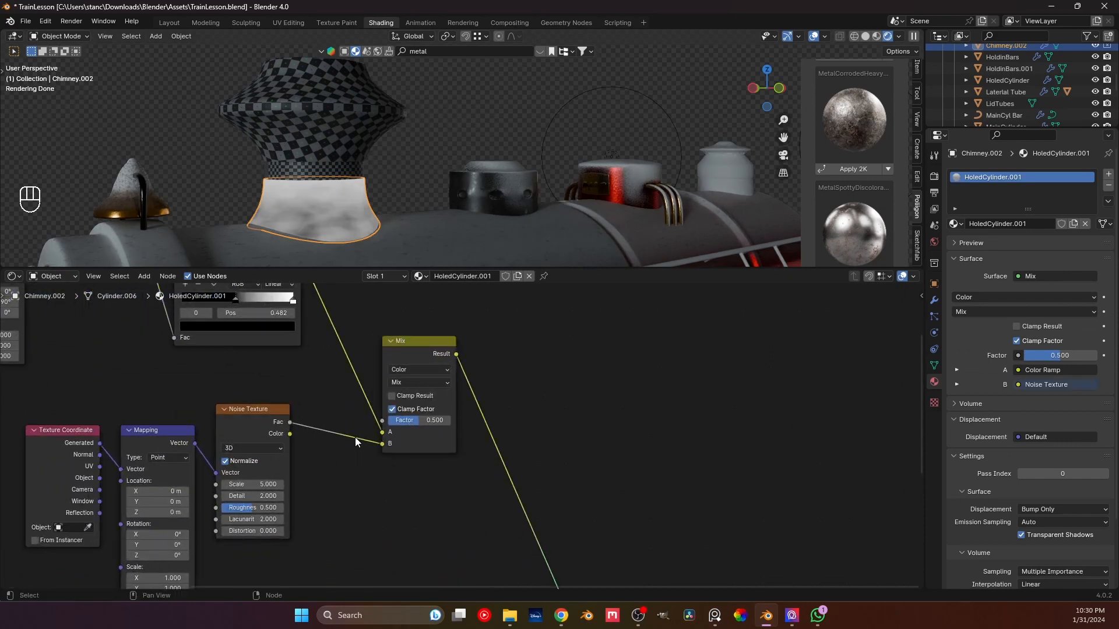
{"action": "middle_click_drag", "start_coordinate": [355, 442], "coordinate": [488, 417]}
{"action": "left_click_drag", "start_coordinate": [525, 410], "coordinate": [525, 398]}
{"action": "left_click", "coordinate": [569, 409]}
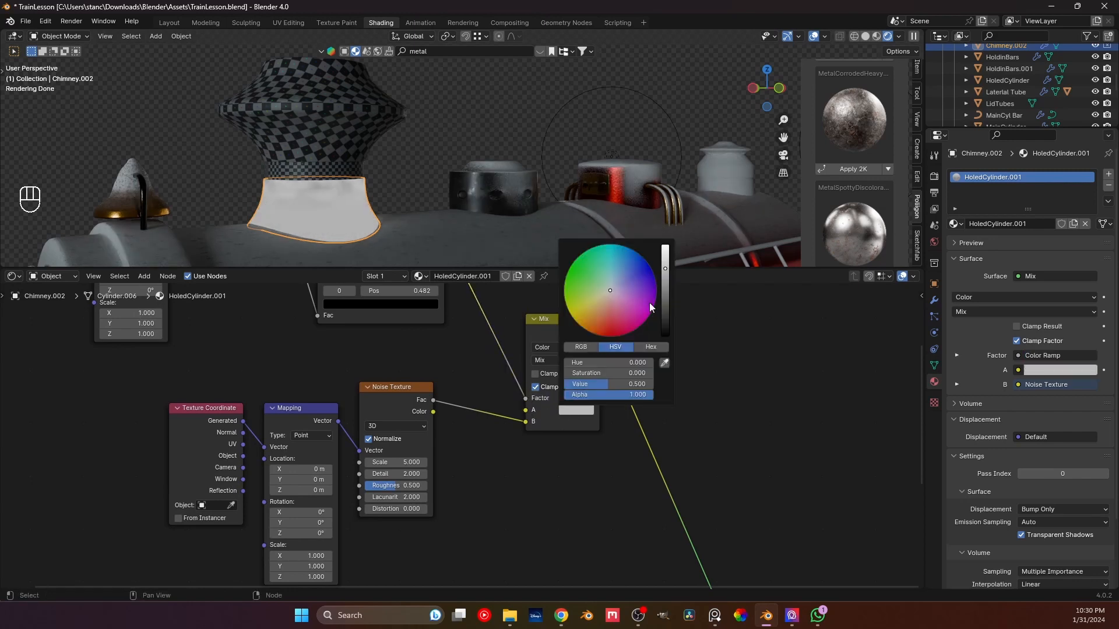
{"action": "left_click_drag", "start_coordinate": [665, 300], "coordinate": [669, 245]}
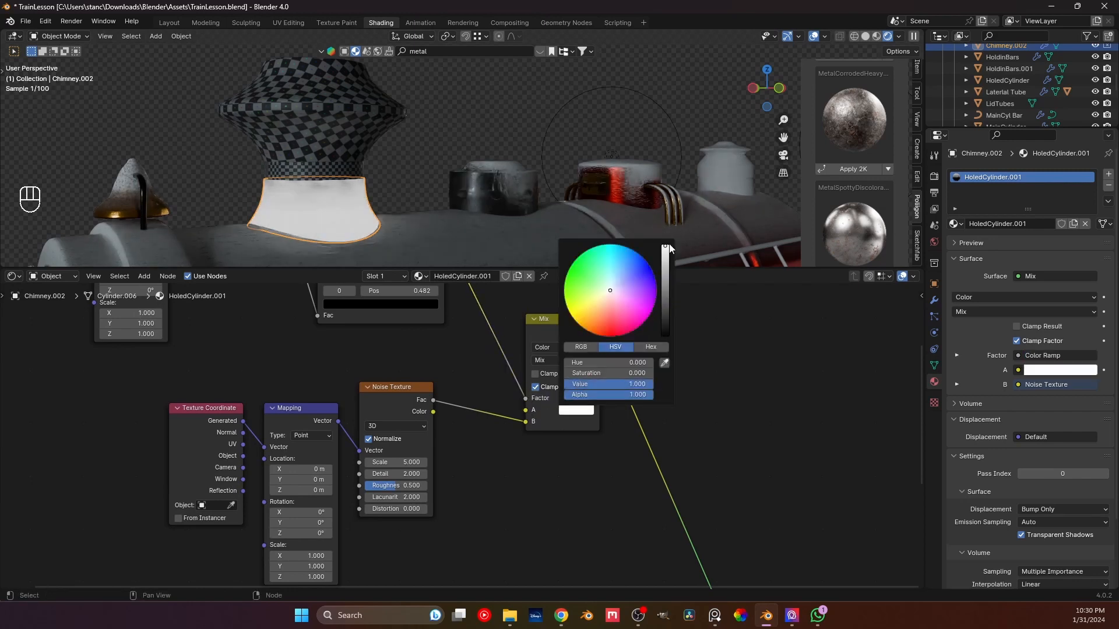
- Move the noise link to the Mix node's A input and set color B to black
{"action": "left_click_drag", "start_coordinate": [526, 422], "coordinate": [525, 410]}
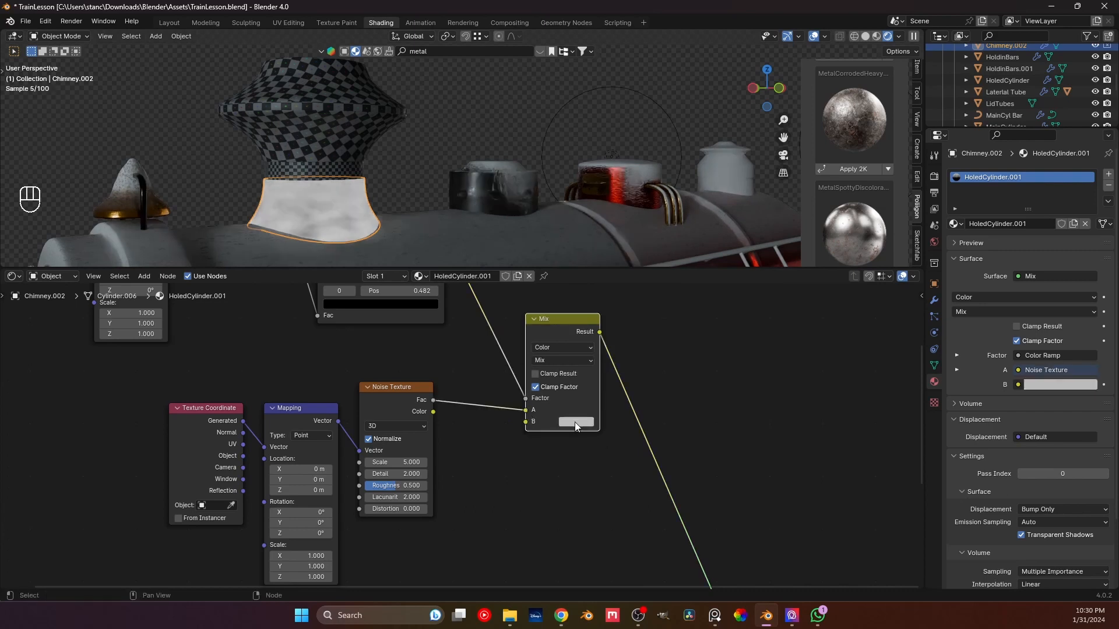
{"action": "left_click", "coordinate": [575, 422]}
{"action": "left_click_drag", "start_coordinate": [667, 278], "coordinate": [665, 346]}
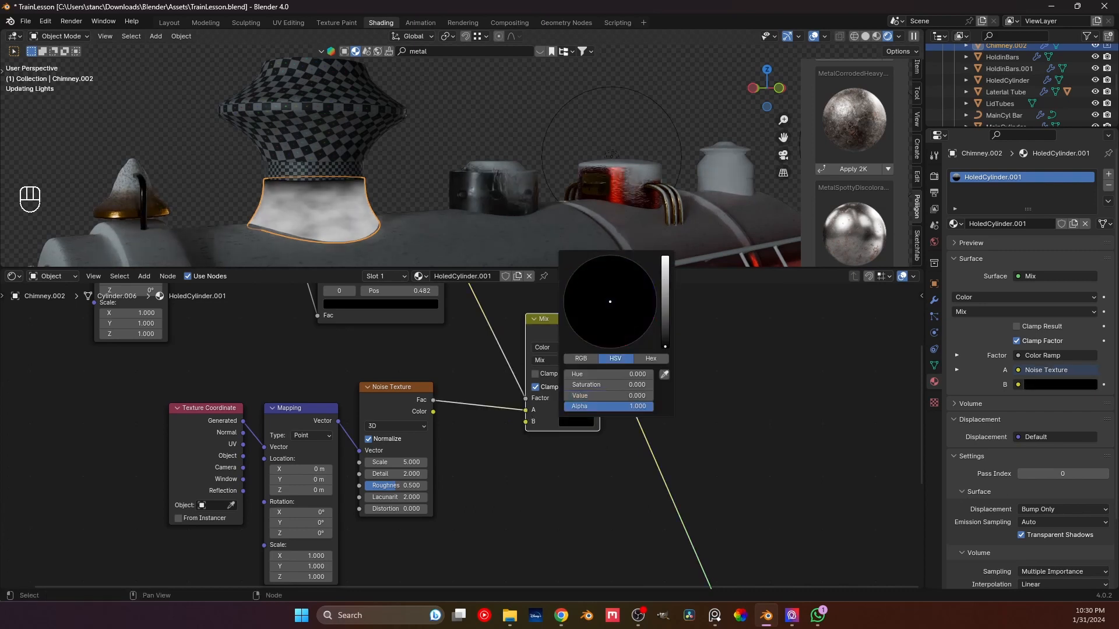
- Move the noise node chain farther from the Mix node to make room for another node
{"action": "scroll", "coordinate": [457, 426], "scroll_direction": "down", "scroll_amount": 2}
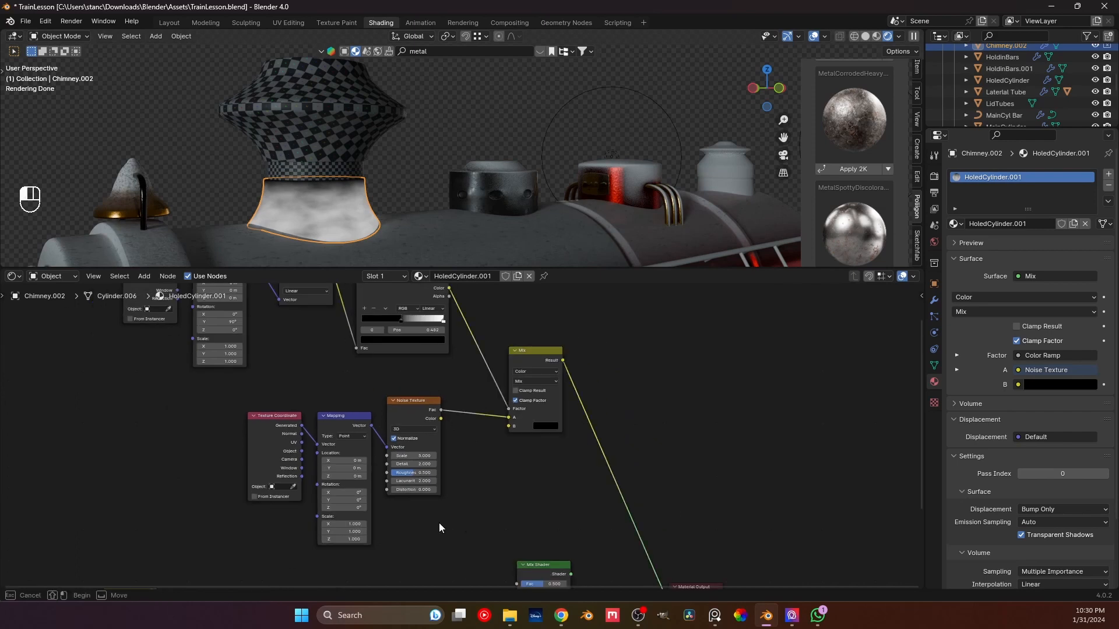
{"action": "left_click_drag", "start_coordinate": [459, 524], "coordinate": [262, 434]}
{"action": "left_click_drag", "start_coordinate": [408, 403], "coordinate": [297, 418]}
{"action": "left_click", "coordinate": [425, 450]}
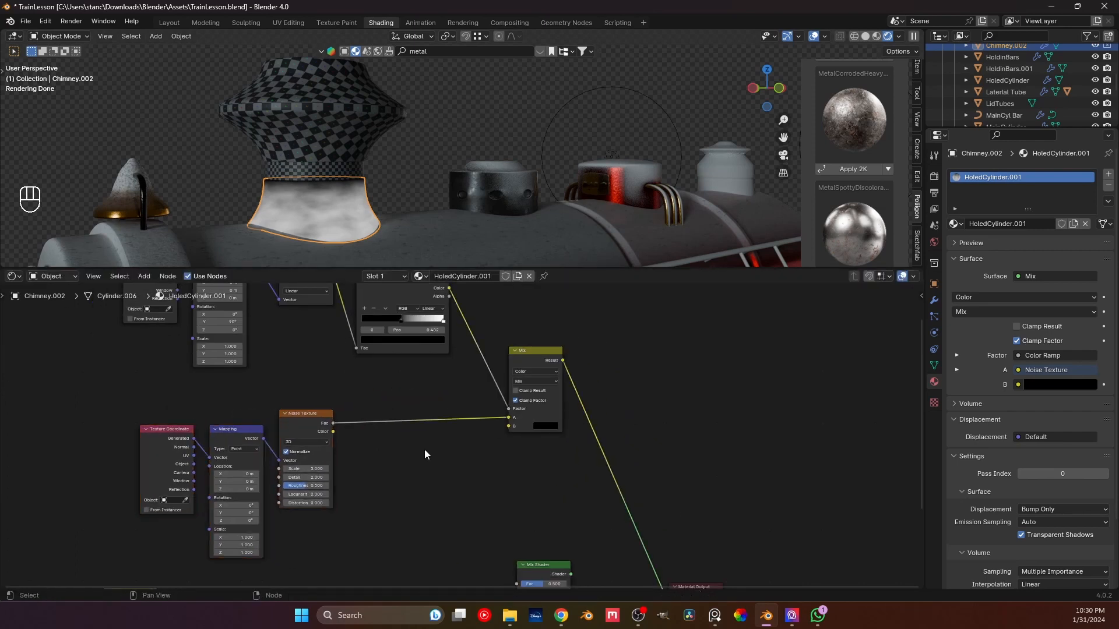
- Insert a Color Ramp between the Noise Texture and the Mix node's A input
{"action": "key", "text": "a"}
{"action": "key", "text": "shift+a"}
{"action": "left_click", "coordinate": [422, 450]}
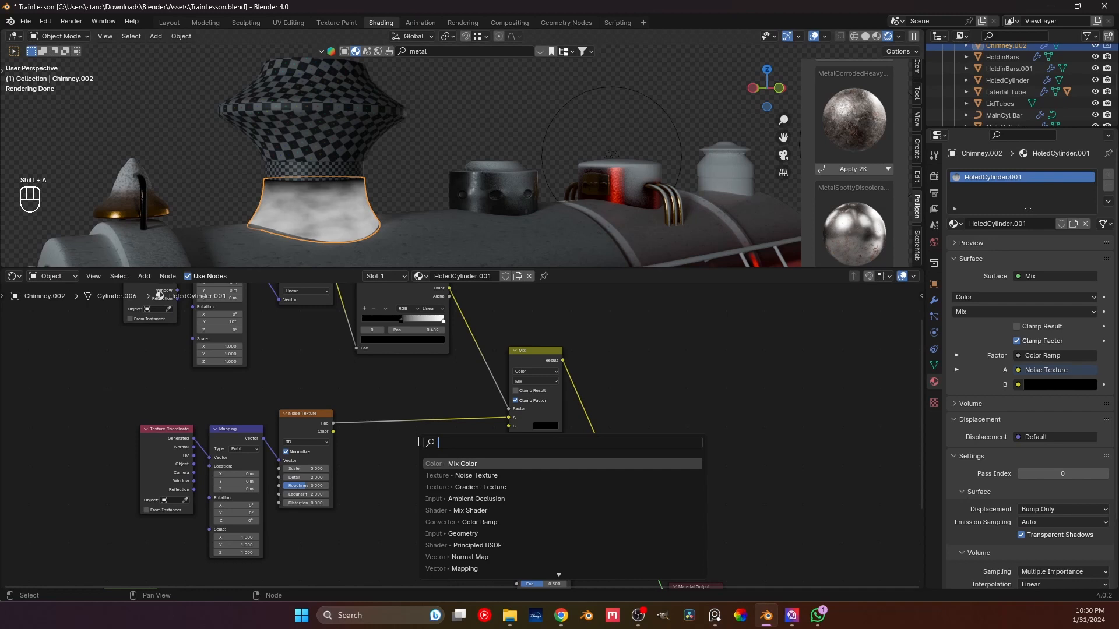
{"action": "type", "text": "colo ra"}
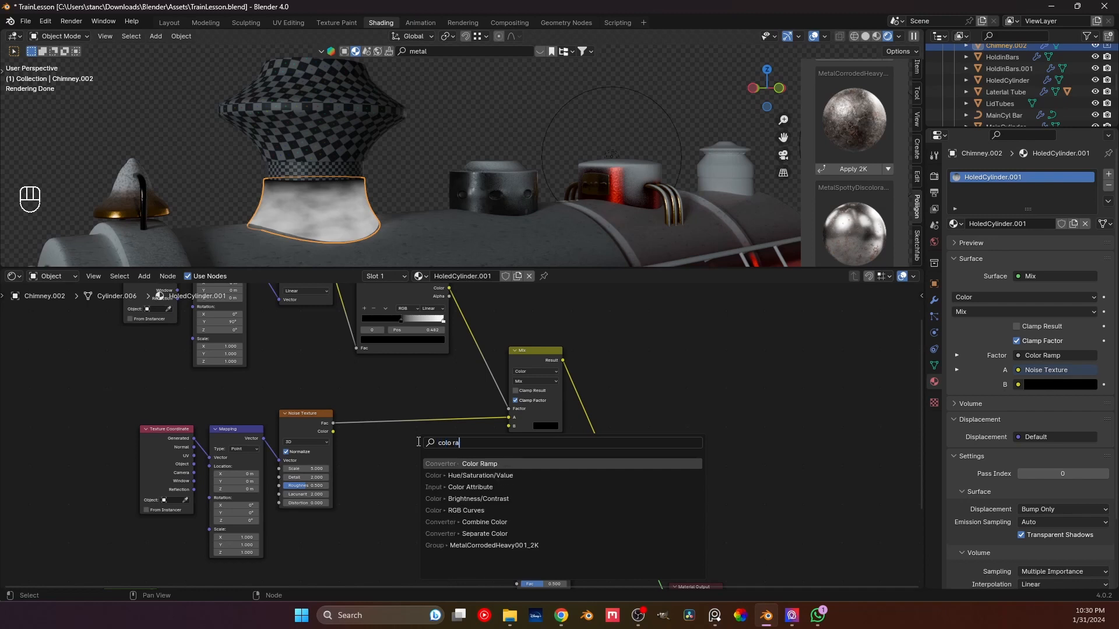
{"action": "key", "text": "Return"}
{"action": "left_click", "coordinate": [374, 417]}
- Shift the black and white stops of the gradient's Color Ramp and add a middle stop at 0.614
{"action": "scroll", "coordinate": [374, 417], "scroll_direction": "up", "scroll_amount": 3}
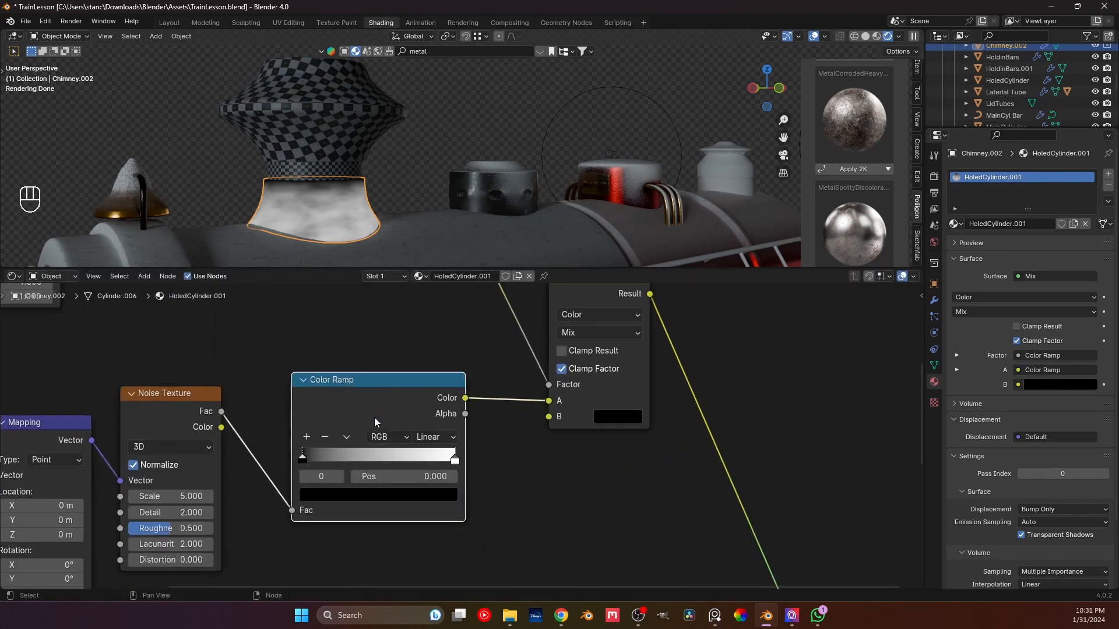
{"action": "scroll", "coordinate": [374, 418], "scroll_direction": "up", "scroll_amount": 1}
{"action": "left_click_drag", "start_coordinate": [298, 439], "coordinate": [289, 396]}
{"action": "scroll", "coordinate": [338, 327], "scroll_direction": "down", "scroll_amount": 3}
{"action": "middle_click_drag", "start_coordinate": [344, 315], "coordinate": [367, 479]}
{"action": "scroll", "coordinate": [367, 479], "scroll_direction": "up", "scroll_amount": 2}
{"action": "mouse_move", "coordinate": [378, 391]}
{"action": "left_mouse_down"}
{"action": "mouse_move", "coordinate": [405, 389]}
{"action": "mouse_move", "coordinate": [341, 398]}
{"action": "mouse_move", "coordinate": [363, 396]}
{"action": "left_mouse_up"}
{"action": "left_click_drag", "start_coordinate": [457, 388], "coordinate": [432, 401]}
{"action": "left_click", "coordinate": [313, 364]}
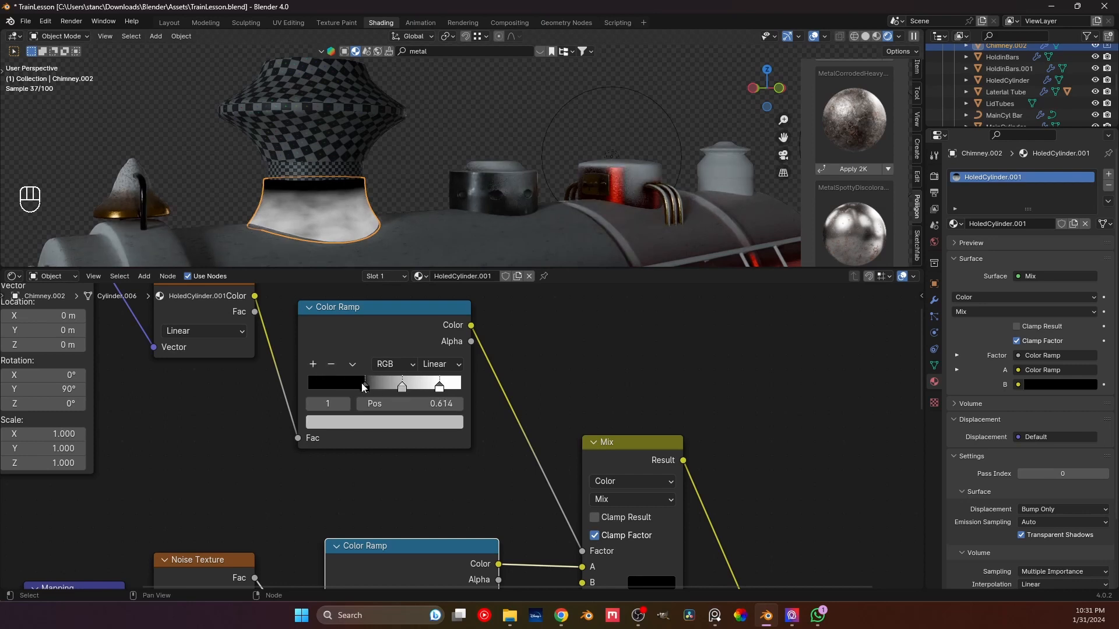
- Set the gradient Color Ramp's interpolation to Ease and readjust its stops, with the white stop at 0.750
{"action": "left_click", "coordinate": [441, 364]}
{"action": "left_click", "coordinate": [444, 392]}
{"action": "left_click_drag", "start_coordinate": [370, 384], "coordinate": [334, 384]}
{"action": "mouse_move", "coordinate": [403, 389]}
{"action": "left_mouse_down"}
{"action": "mouse_move", "coordinate": [384, 394]}
{"action": "mouse_move", "coordinate": [437, 389]}
{"action": "mouse_move", "coordinate": [408, 393]}
{"action": "mouse_move", "coordinate": [423, 392]}
{"action": "left_mouse_up"}
{"action": "scroll", "coordinate": [513, 367], "scroll_direction": "down", "scroll_amount": 3}
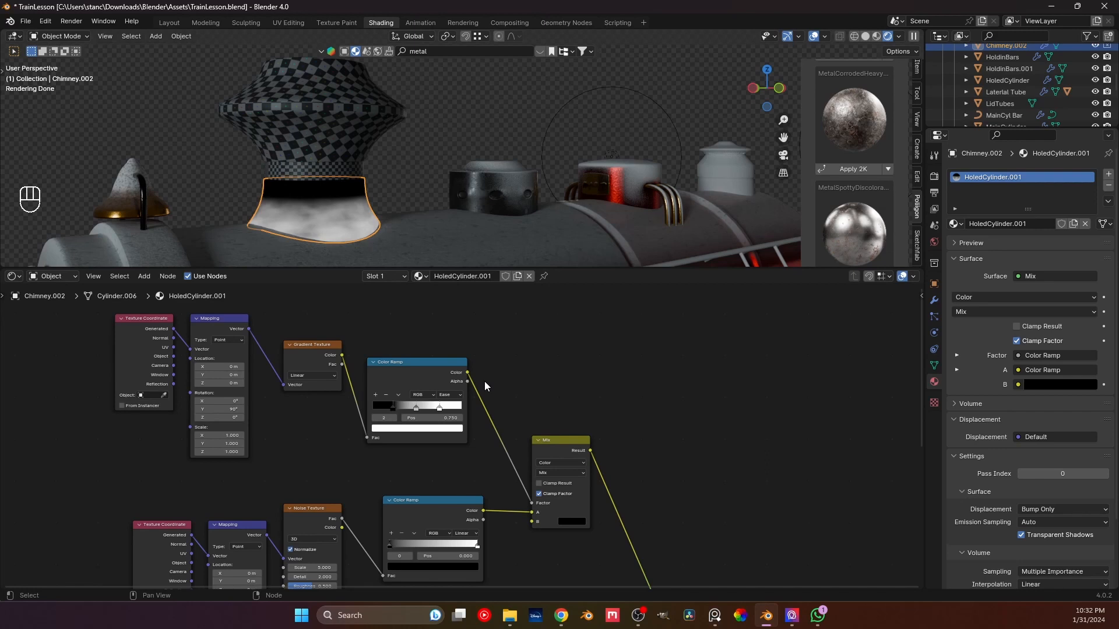
- Shift the noise nodes and their Color Ramp slightly away from the Mix node
{"action": "middle_click_drag", "start_coordinate": [482, 445], "coordinate": [406, 368]}
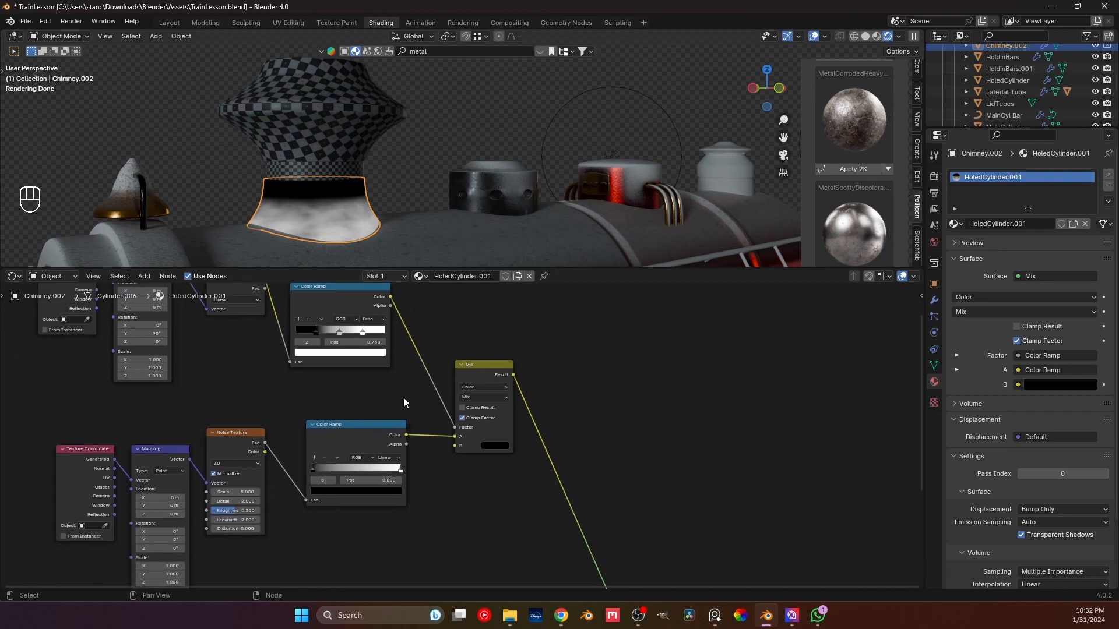
{"action": "scroll", "coordinate": [407, 417], "scroll_direction": "up", "scroll_amount": 4}
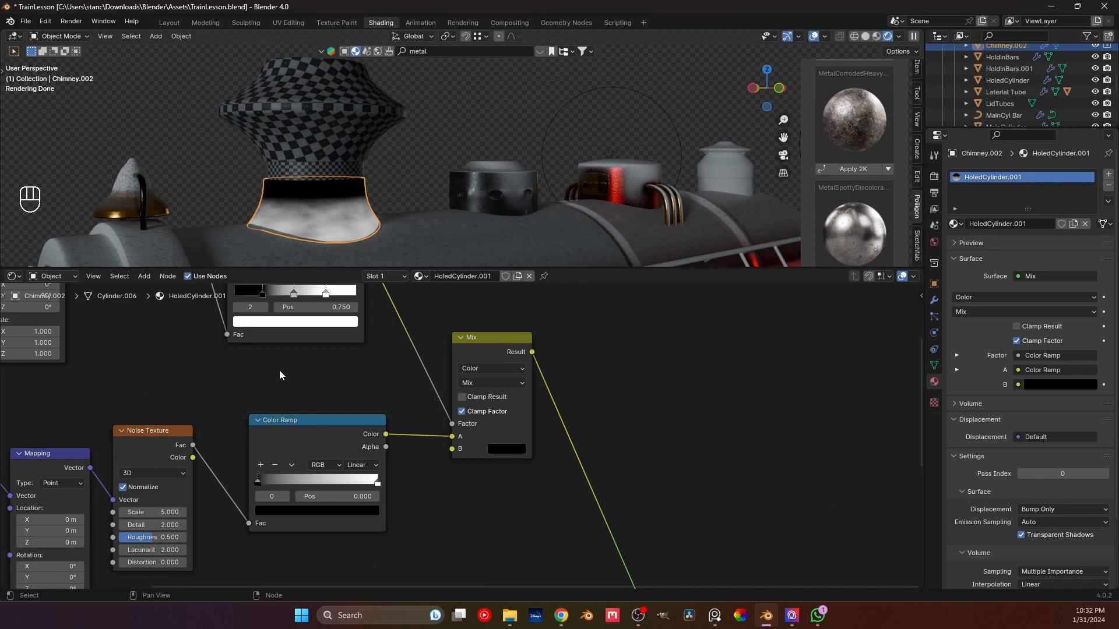
{"action": "scroll", "coordinate": [285, 375], "scroll_direction": "down", "scroll_amount": 3}
{"action": "middle_click_drag", "start_coordinate": [260, 387], "coordinate": [352, 362]}
{"action": "left_click_drag", "start_coordinate": [444, 387], "coordinate": [129, 492]}
{"action": "left_click_drag", "start_coordinate": [457, 415], "coordinate": [429, 413]}
{"action": "left_click", "coordinate": [514, 463]}
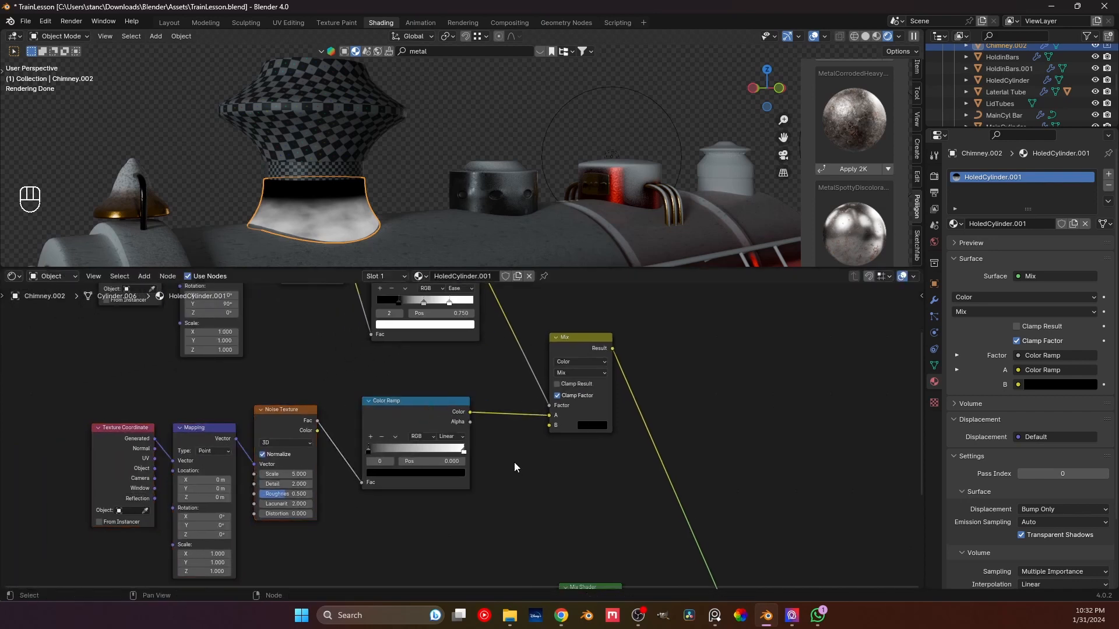
- Set the Noise Texture's Scale to 100 and fine-tune it to 159.8 while viewing the chimney base up close
{"action": "scroll", "coordinate": [466, 437], "scroll_direction": "up", "scroll_amount": 5}
{"action": "middle_click_drag", "start_coordinate": [346, 464], "coordinate": [501, 455]}
{"action": "scroll", "coordinate": [468, 438], "scroll_direction": "up", "scroll_amount": 2}
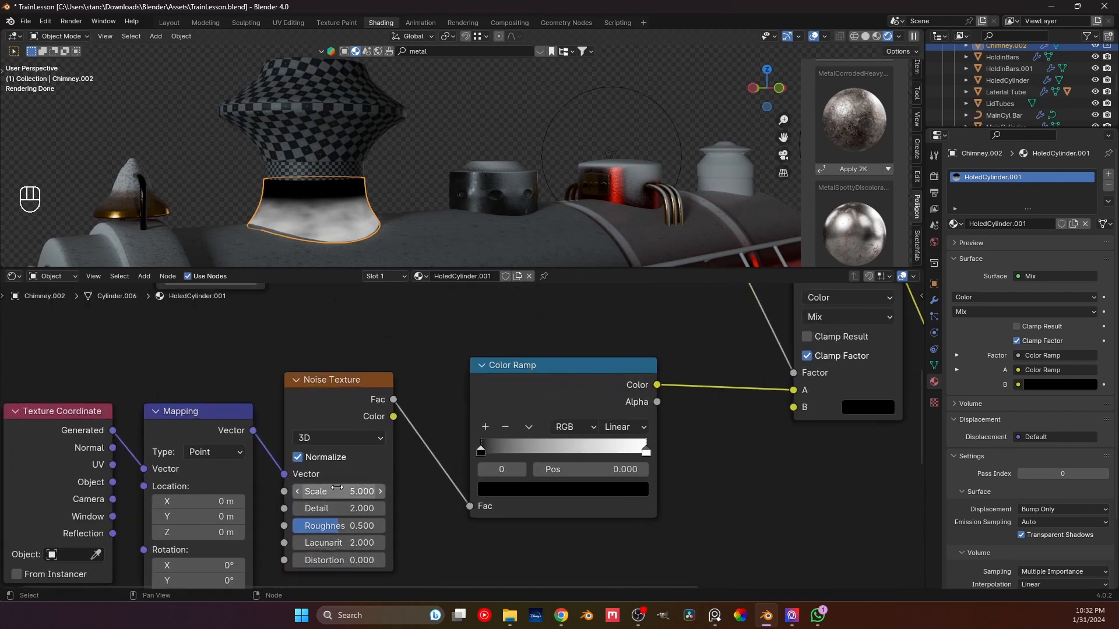
{"action": "left_click", "coordinate": [334, 490]}
{"action": "type", "text": "100"}
{"action": "key", "text": "Return"}
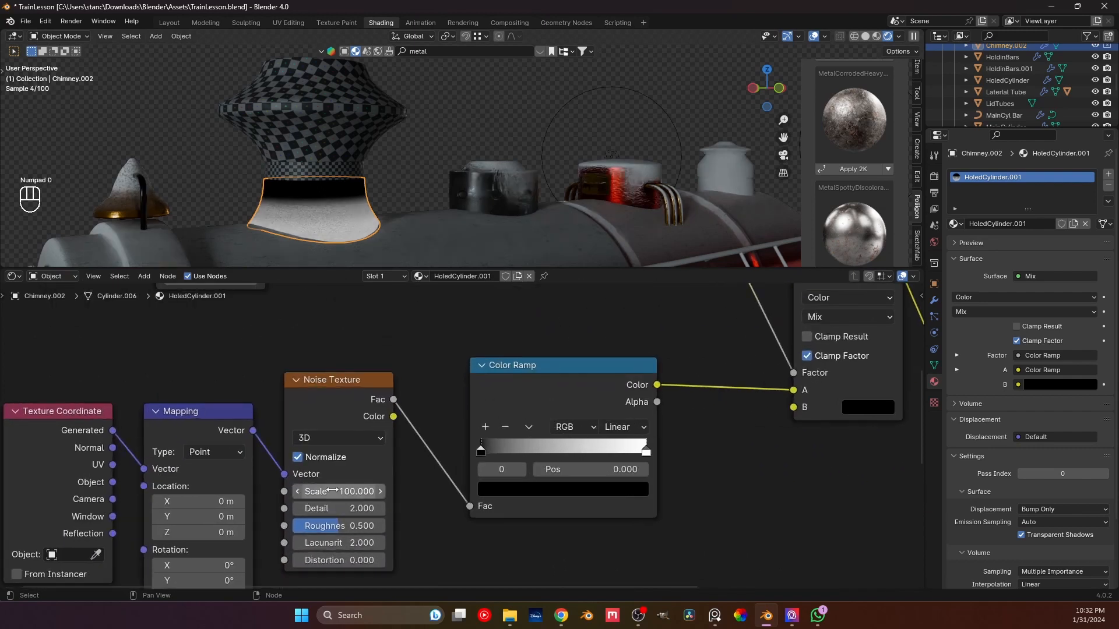
{"action": "middle_click_drag", "start_coordinate": [356, 476], "coordinate": [388, 442]}
{"action": "scroll", "coordinate": [313, 234], "scroll_direction": "up", "scroll_amount": 4}
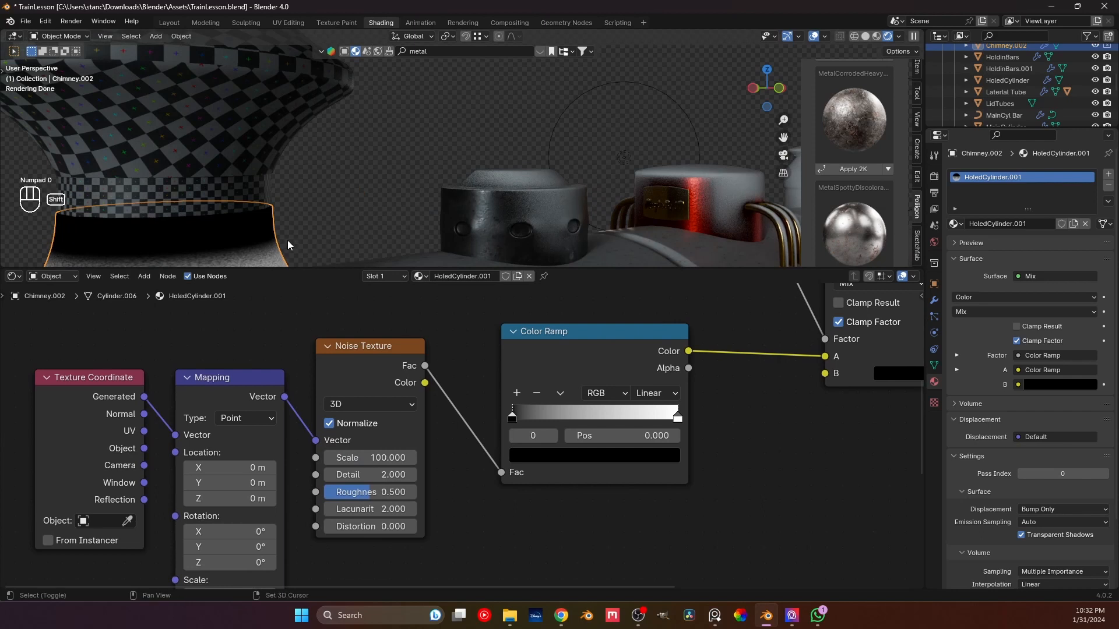
{"action": "middle_click_drag", "start_coordinate": [288, 240], "coordinate": [370, 197], "text": "shift"}
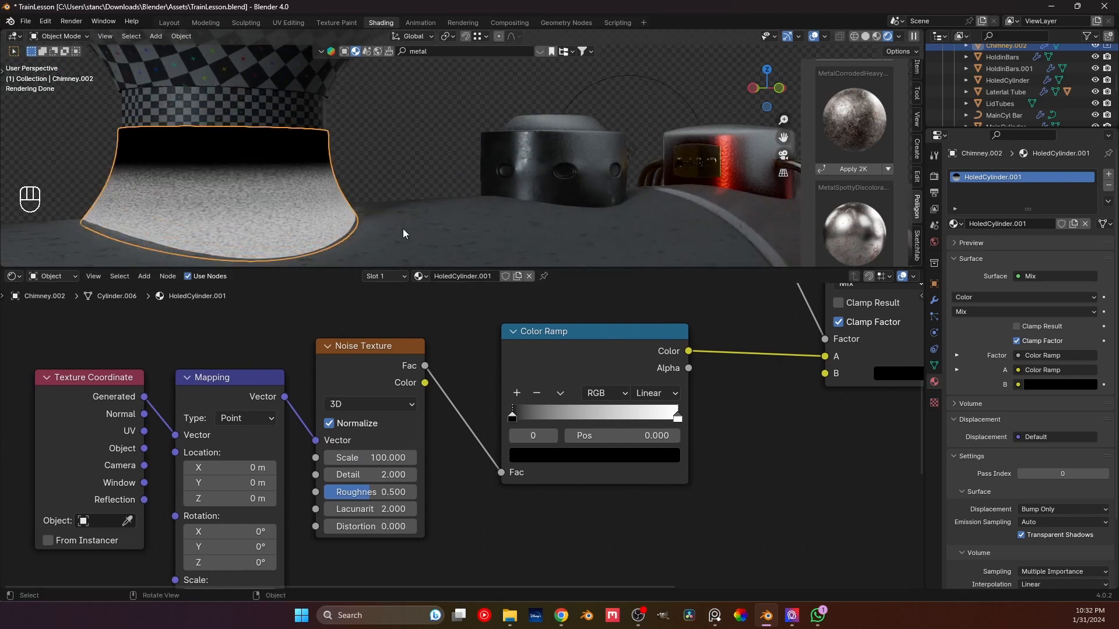
{"action": "left_click_drag", "start_coordinate": [364, 457], "coordinate": [420, 458]}
- Move the gradient node chain up and away from the Mix node, leaving space above the noise chain
{"action": "scroll", "coordinate": [373, 479], "scroll_direction": "down", "scroll_amount": 4}
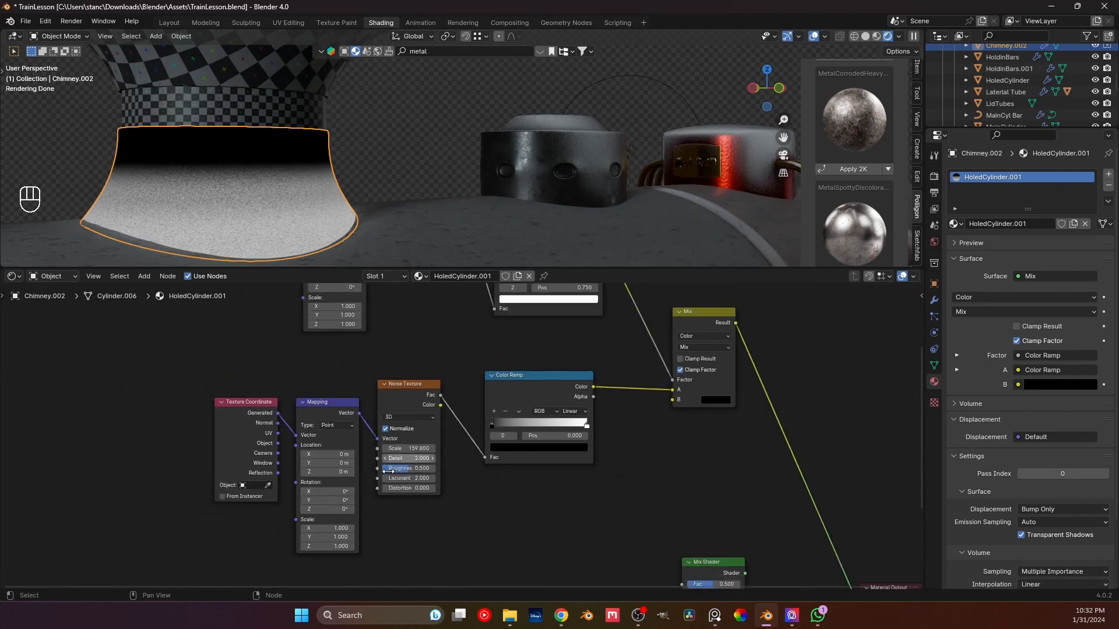
{"action": "middle_click_drag", "start_coordinate": [443, 394], "coordinate": [474, 498]}
{"action": "scroll", "coordinate": [488, 441], "scroll_direction": "down", "scroll_amount": 3}
{"action": "left_click_drag", "start_coordinate": [566, 450], "coordinate": [359, 353]}
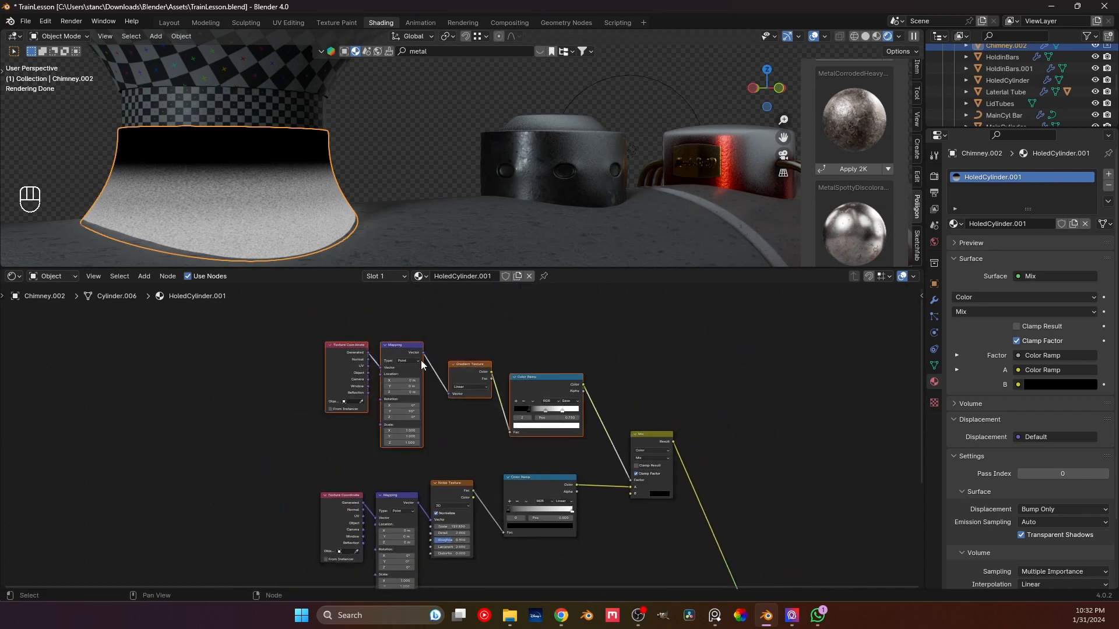
{"action": "left_click_drag", "start_coordinate": [530, 381], "coordinate": [386, 318]}
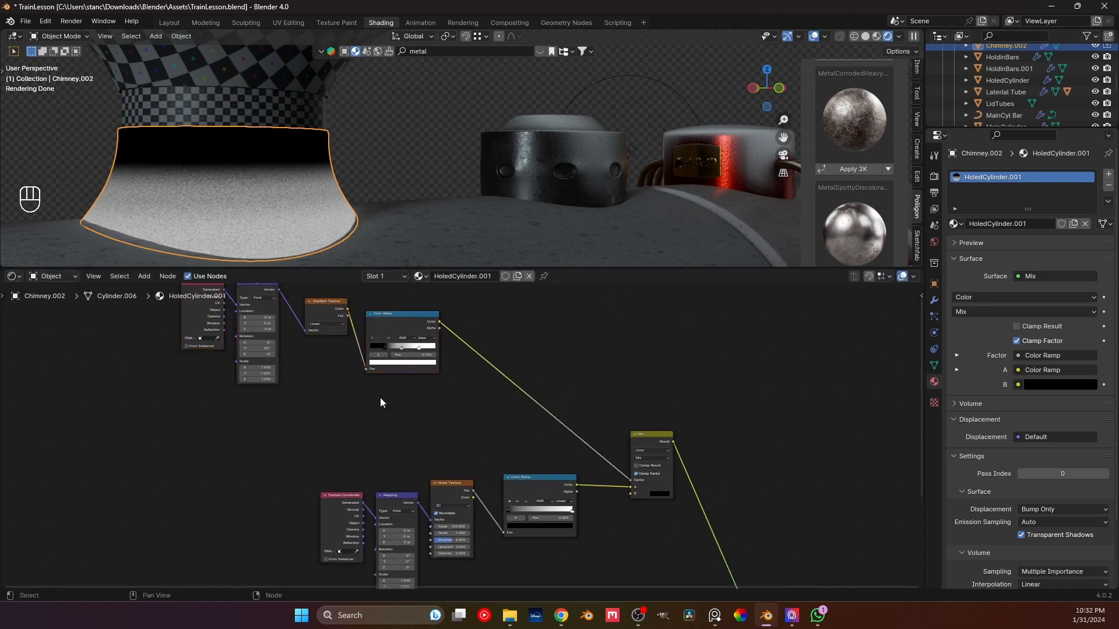
{"action": "key", "text": "shift+a"}
{"action": "type", "text": "mus"}
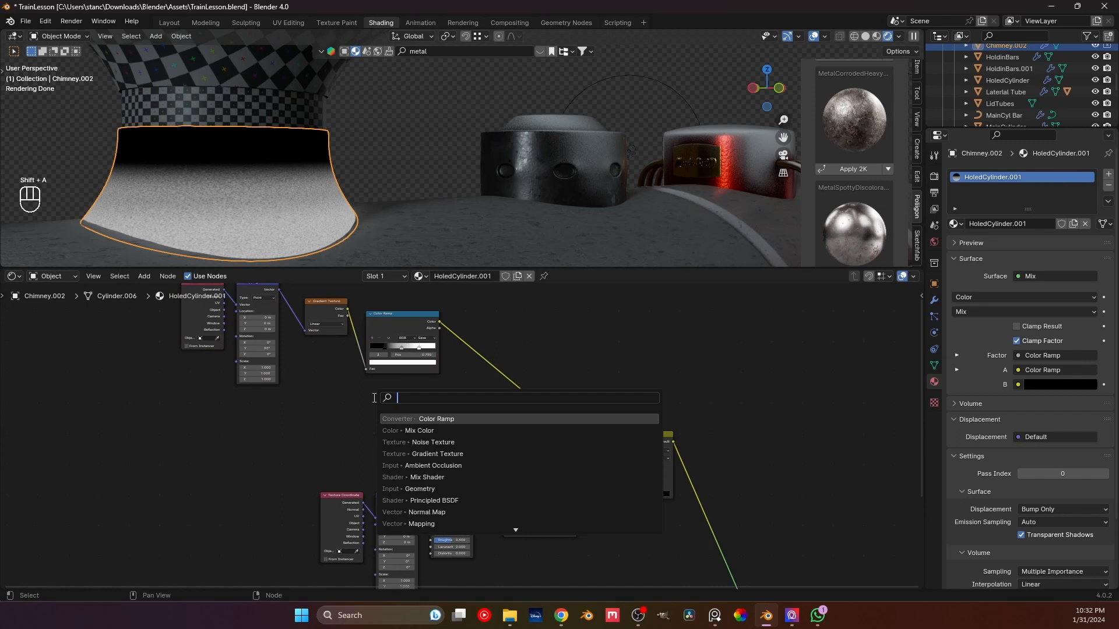
{"action": "key", "text": "BackSpace"}
{"action": "key", "text": "BackSpace"}
{"action": "key", "text": "BackSpace"}
{"action": "type", "text": "vo"}
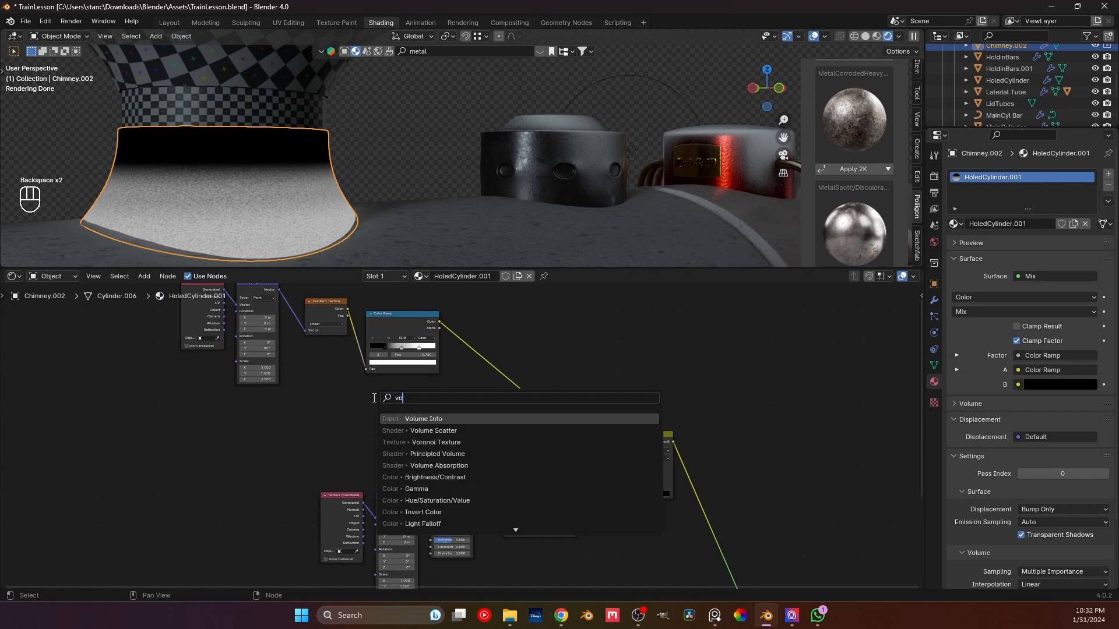
{"action": "key", "text": "Down"}
{"action": "key", "text": "Down"}
{"action": "key", "text": "Up"}
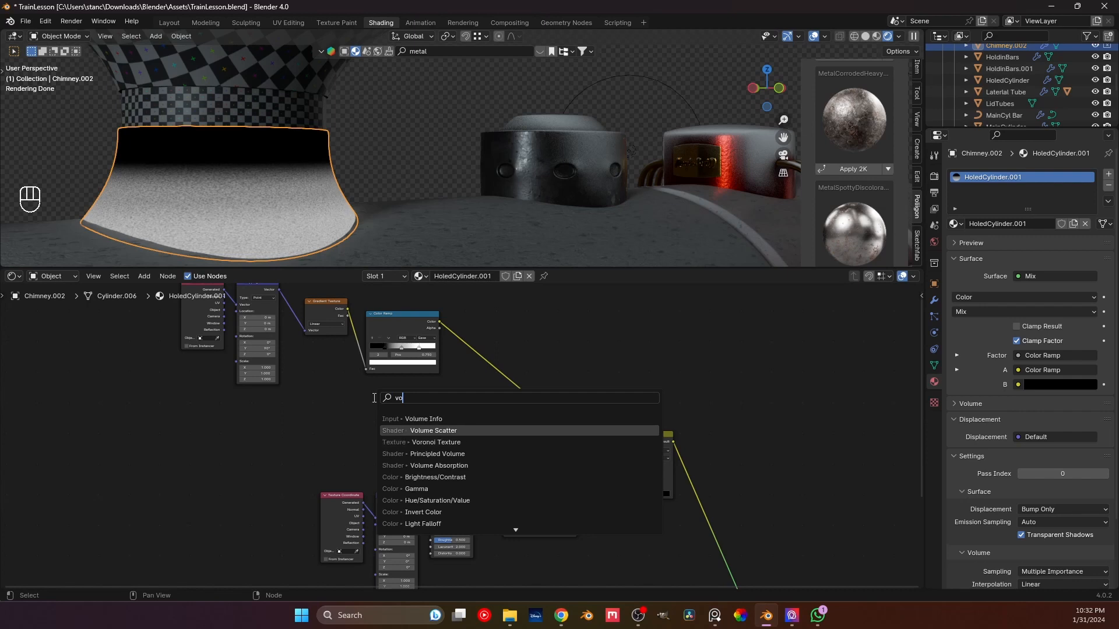
{"action": "key", "text": "Return"}
{"action": "left_click", "coordinate": [373, 397]}
{"action": "key", "text": "ctrl+t"}
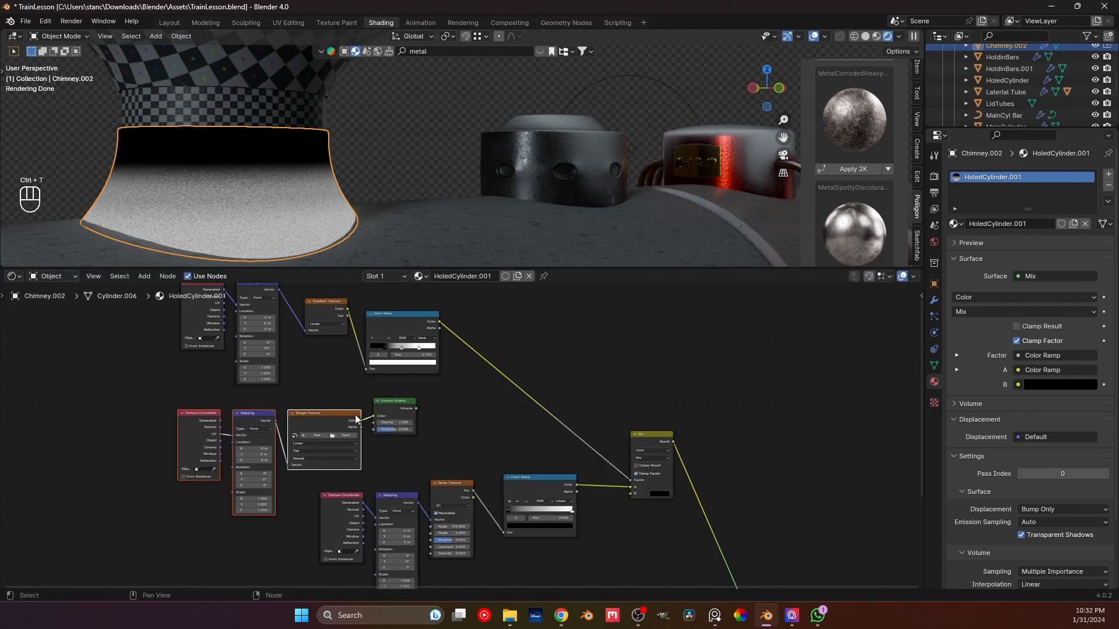
{"action": "key", "text": "x"}
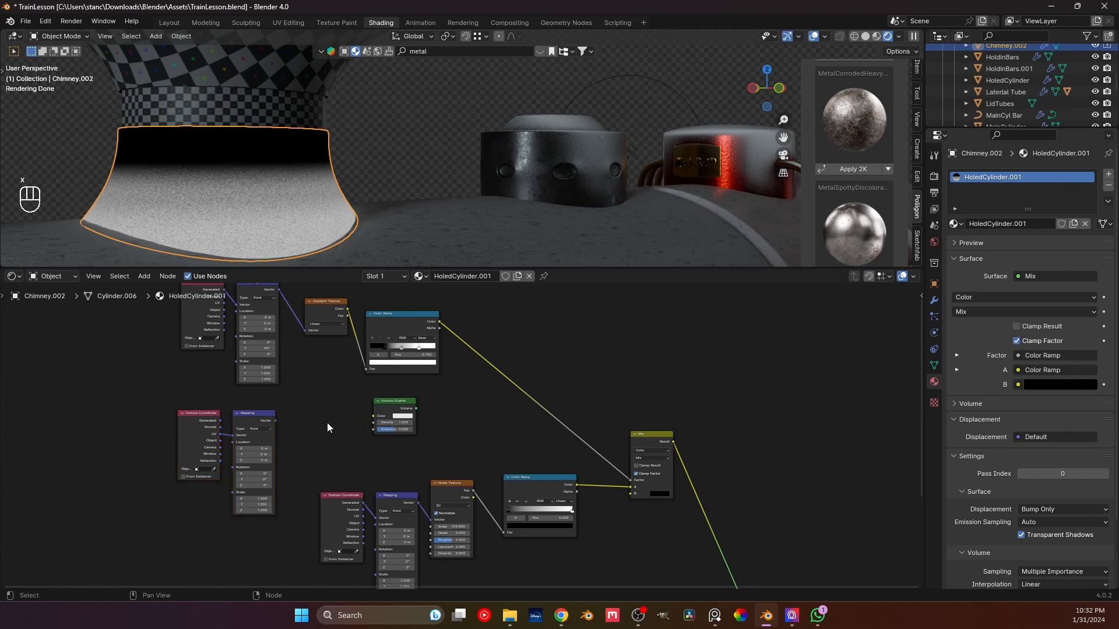
{"action": "left_click_drag", "start_coordinate": [271, 423], "coordinate": [219, 445]}
{"action": "left_click_drag", "start_coordinate": [299, 397], "coordinate": [192, 442]}
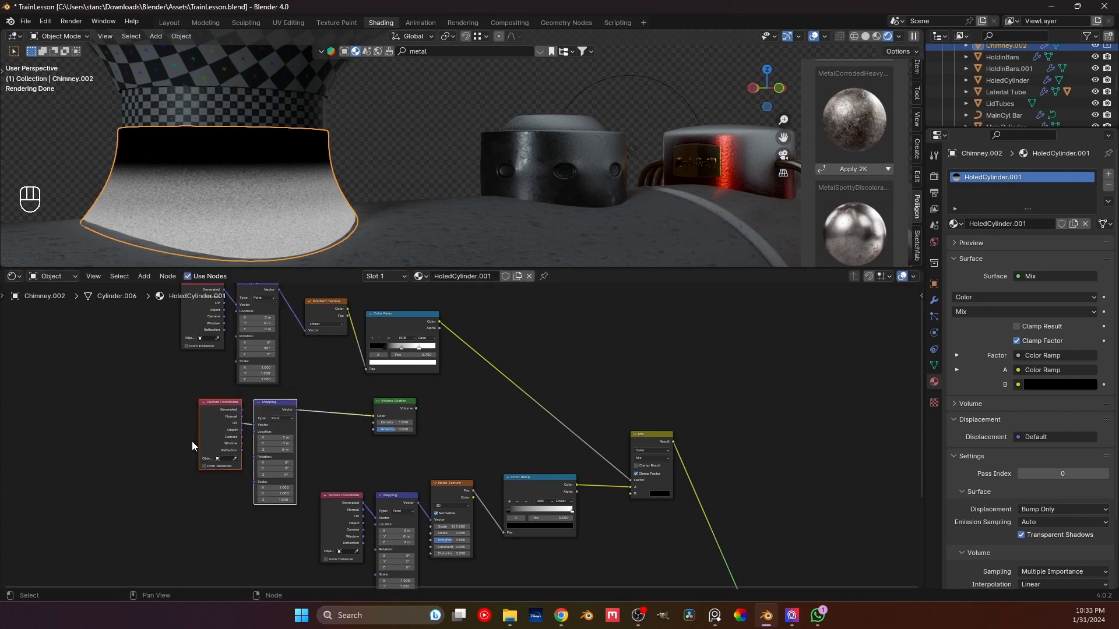
{"action": "key", "text": "x"}
{"action": "scroll", "coordinate": [332, 434], "scroll_direction": "up", "scroll_amount": 2}
{"action": "left_click", "coordinate": [334, 398]}
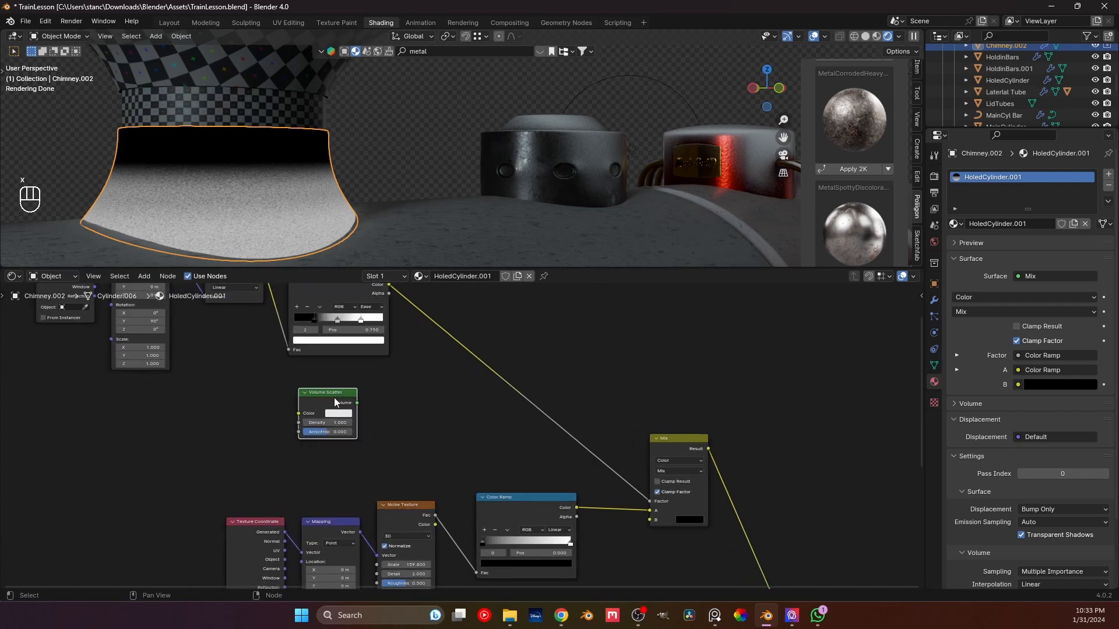
{"action": "key", "text": "x"}
- Add a Voronoi Texture with Texture Coordinate and Mapping nodes between the gradient and noise chains
{"action": "key", "text": "shift+a"}
{"action": "type", "text": "vor"}
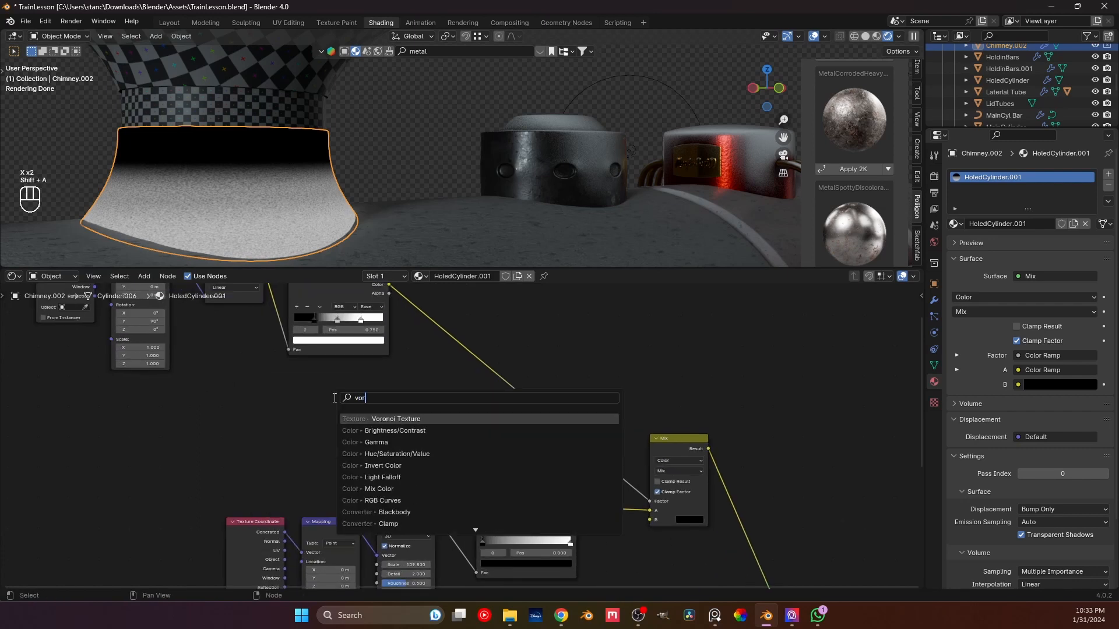
{"action": "key", "text": "Return"}
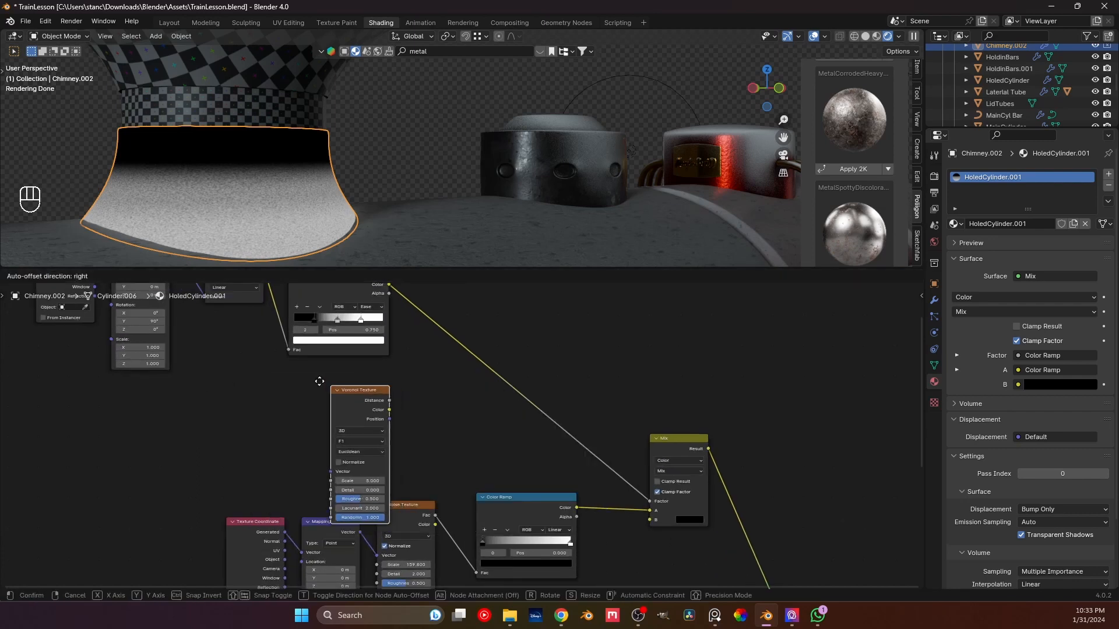
{"action": "left_click", "coordinate": [291, 368]}
{"action": "key", "text": "ctrl+t"}
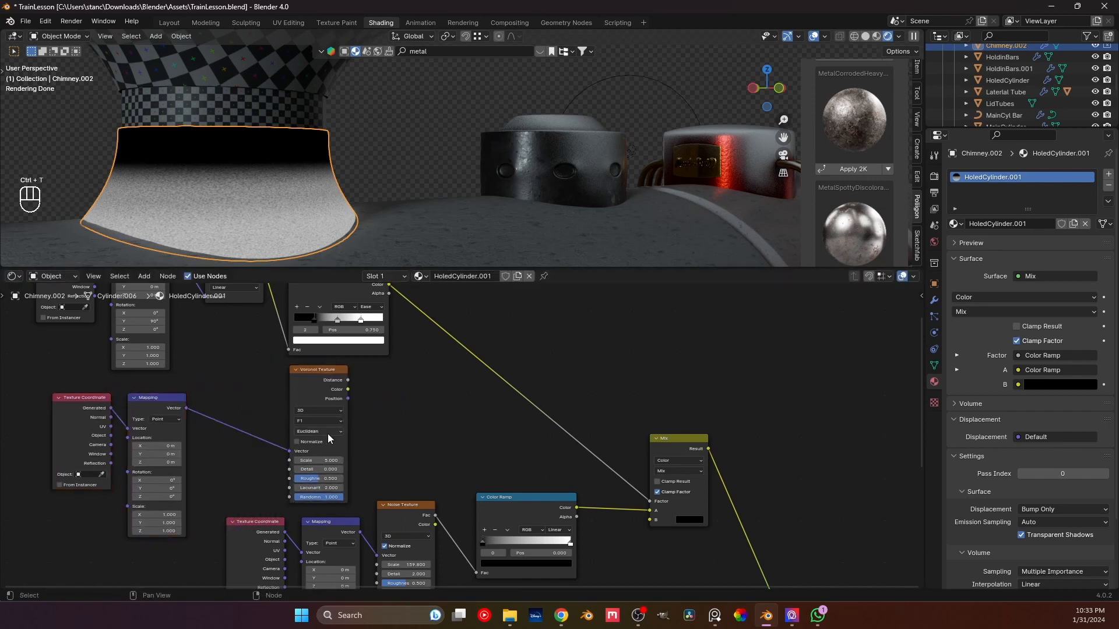
- Add a Color Ramp node fed by the Voronoi Texture's Color output
{"action": "scroll", "coordinate": [323, 431], "scroll_direction": "up", "scroll_amount": 2}
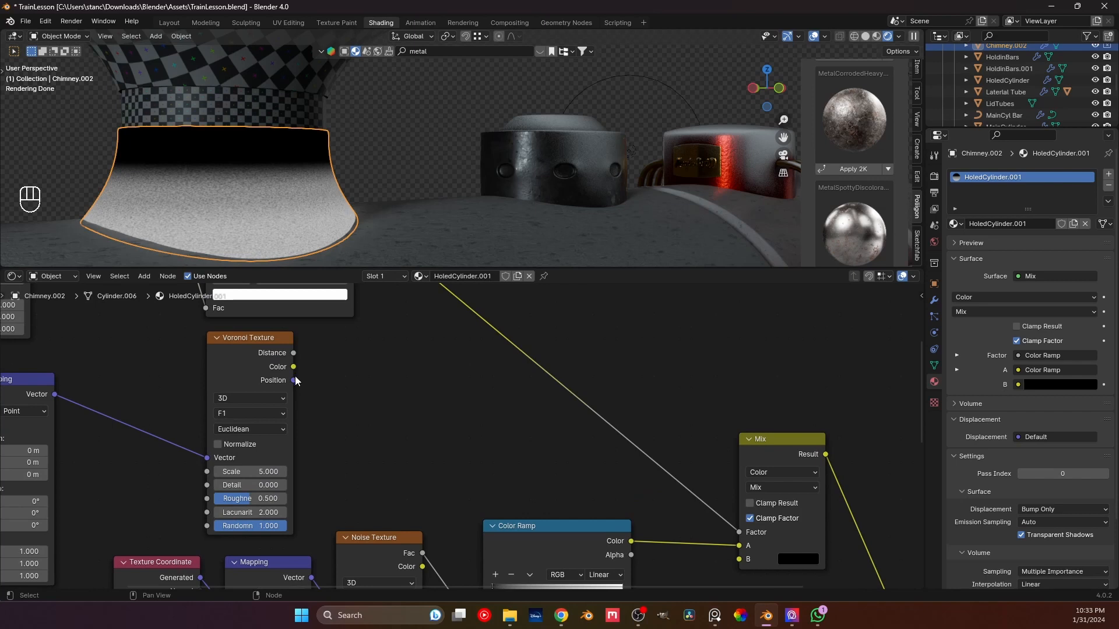
{"action": "left_click_drag", "start_coordinate": [294, 380], "coordinate": [358, 380]}
{"action": "type", "text": "colo ra"}
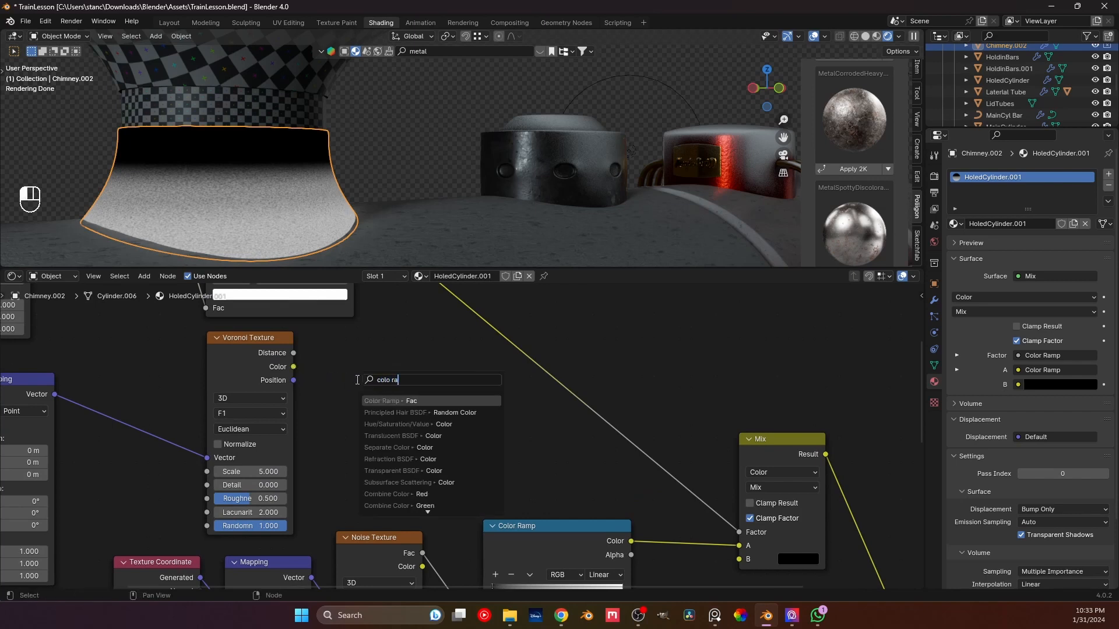
{"action": "key", "text": "Return"}
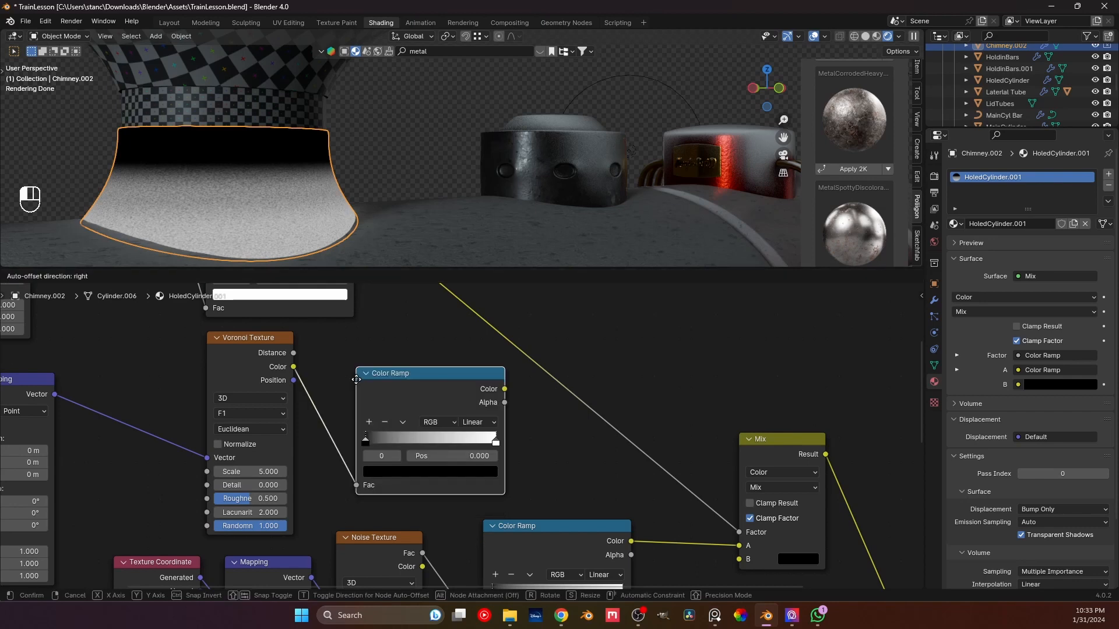
{"action": "left_click", "coordinate": [347, 379]}
{"action": "scroll", "coordinate": [345, 373], "scroll_direction": "down", "scroll_amount": 3}
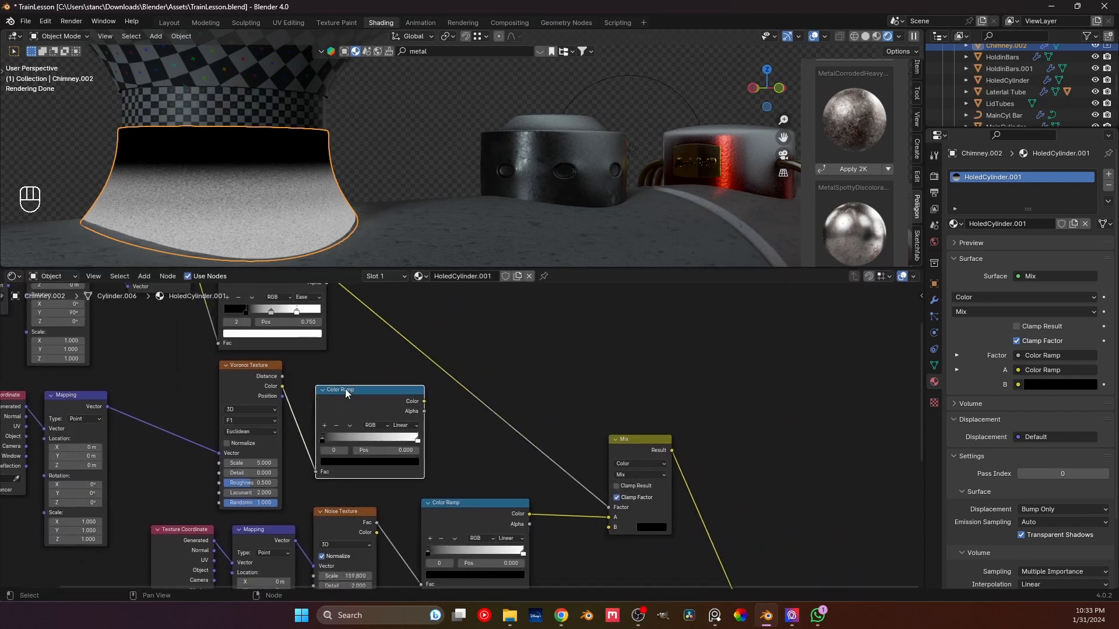
- Duplicate the Mix node onto the gradient's link to the Factor and connect the Voronoi Color Ramp to the duplicate's B input
{"action": "scroll", "coordinate": [455, 434], "scroll_direction": "down", "scroll_amount": 2}
{"action": "left_click", "coordinate": [603, 438]}
{"action": "key", "text": "shift+d"}
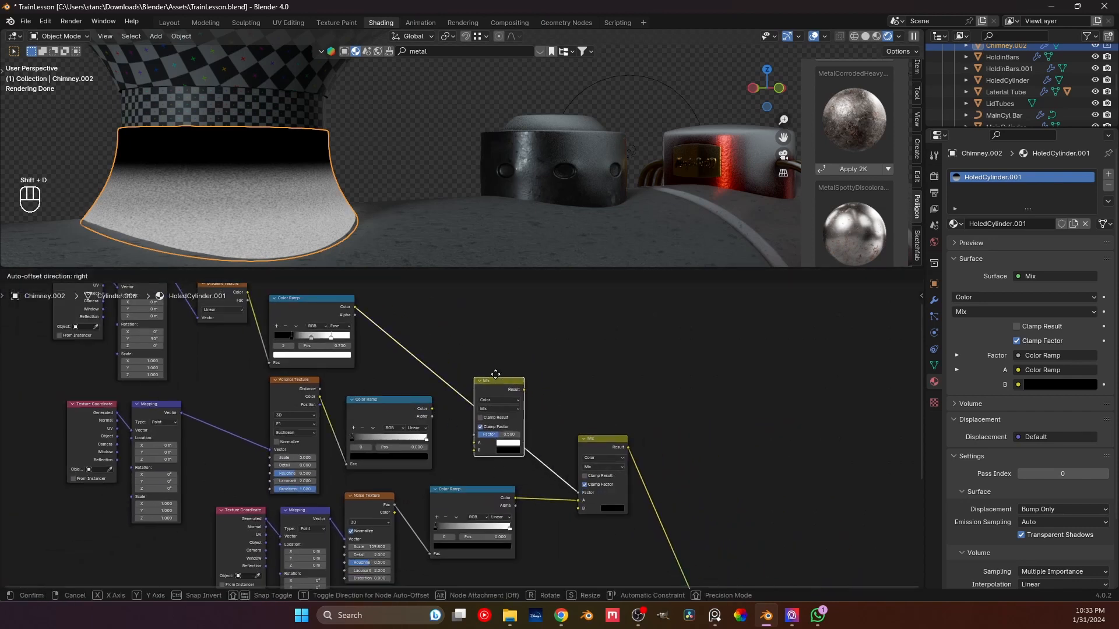
{"action": "left_click", "coordinate": [486, 365]}
{"action": "left_click_drag", "start_coordinate": [432, 411], "coordinate": [515, 407]}
{"action": "scroll", "coordinate": [455, 431], "scroll_direction": "up", "scroll_amount": 2}
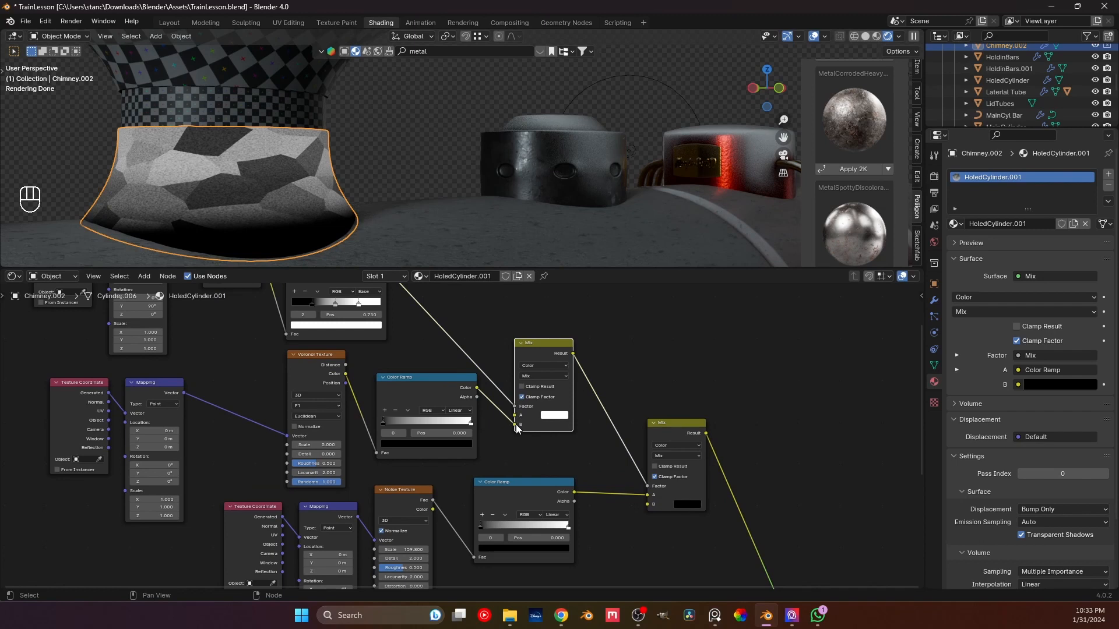
- Adjust the Voronoi Color Ramp's stops and delete the Voronoi Texture node
{"action": "left_click_drag", "start_coordinate": [385, 421], "coordinate": [445, 427]}
{"action": "left_click", "coordinate": [306, 368]}
{"action": "key", "text": "x"}
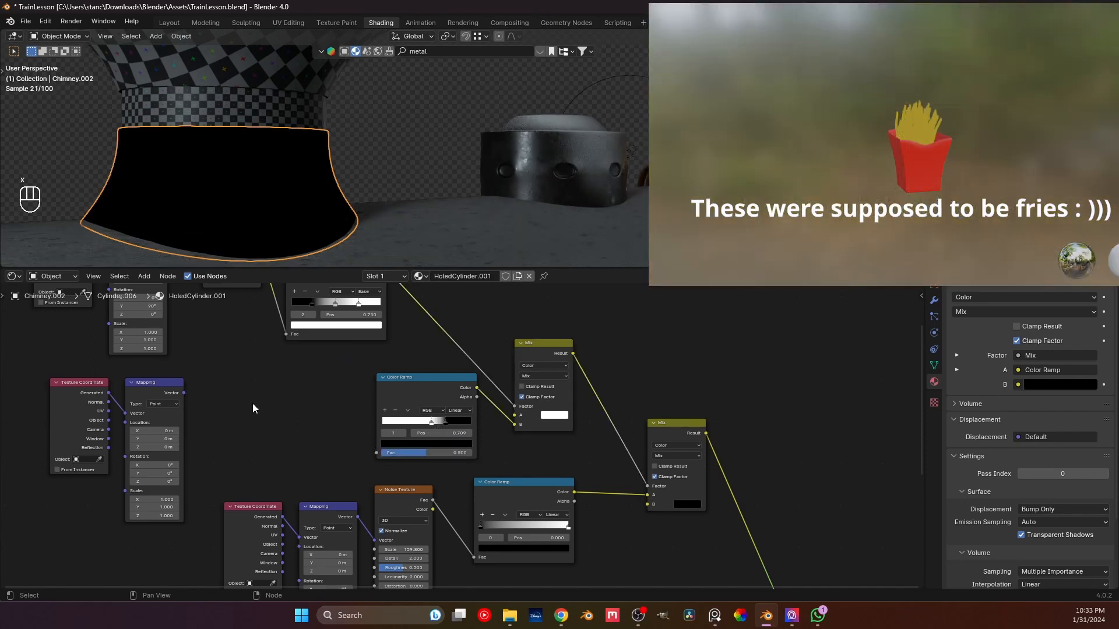
- Add a Musgrave Texture and connect it between the free Mapping node and the Color Ramp's Fac
{"action": "key", "text": "shift+a"}
{"action": "type", "text": "muxs"}
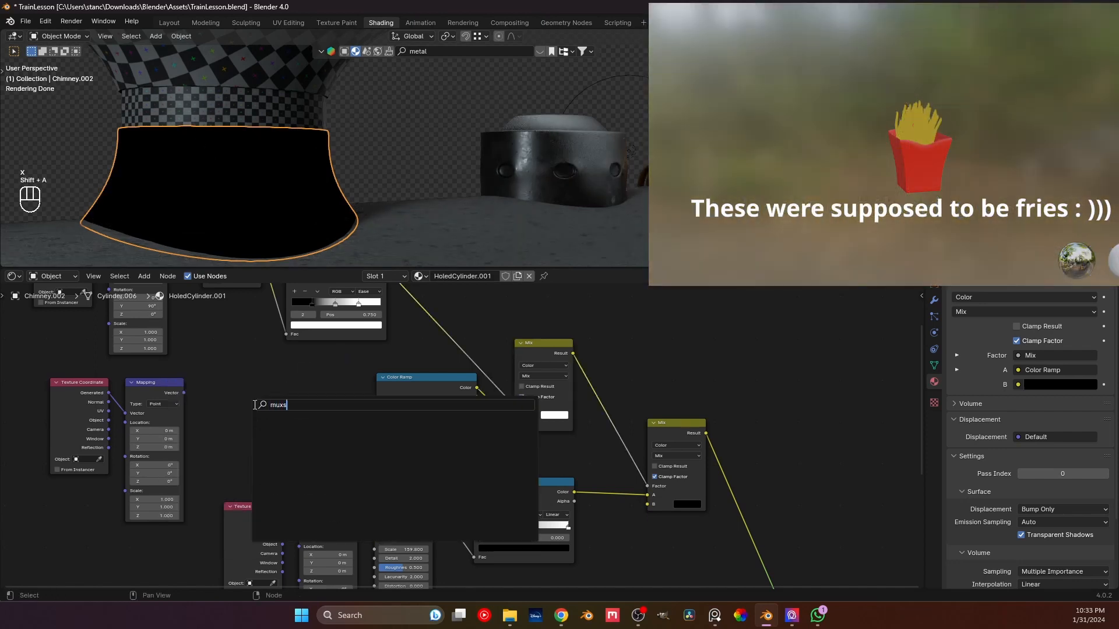
{"action": "key", "text": "BackSpace"}
{"action": "key", "text": "BackSpace"}
{"action": "type", "text": "s"}
{"action": "key", "text": "Return"}
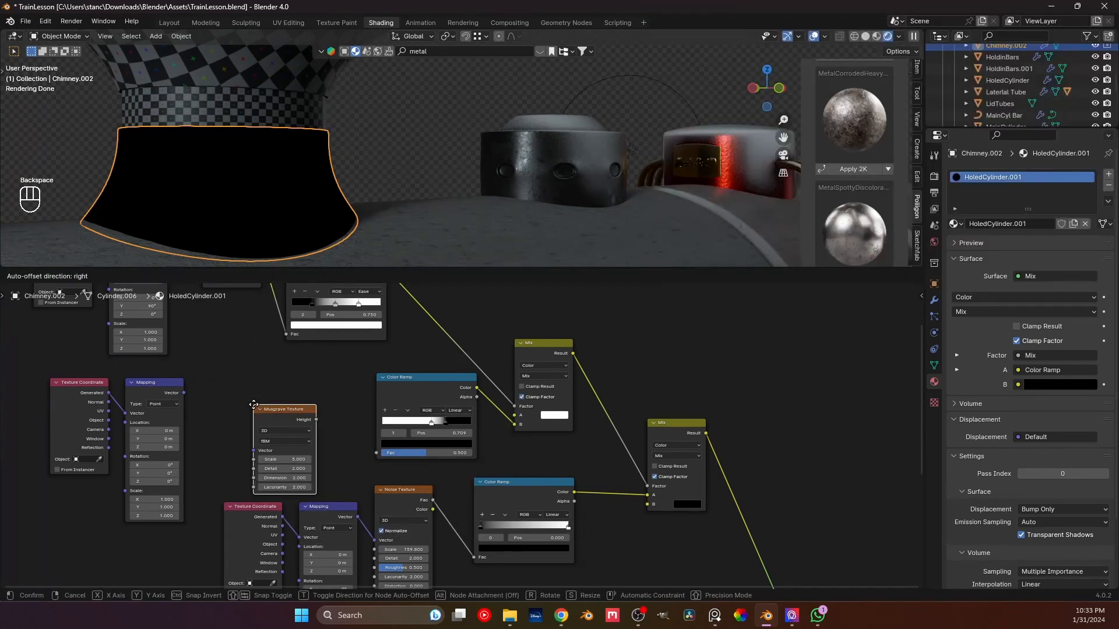
{"action": "left_click", "coordinate": [256, 408]}
{"action": "left_click_drag", "start_coordinate": [183, 393], "coordinate": [258, 440]}
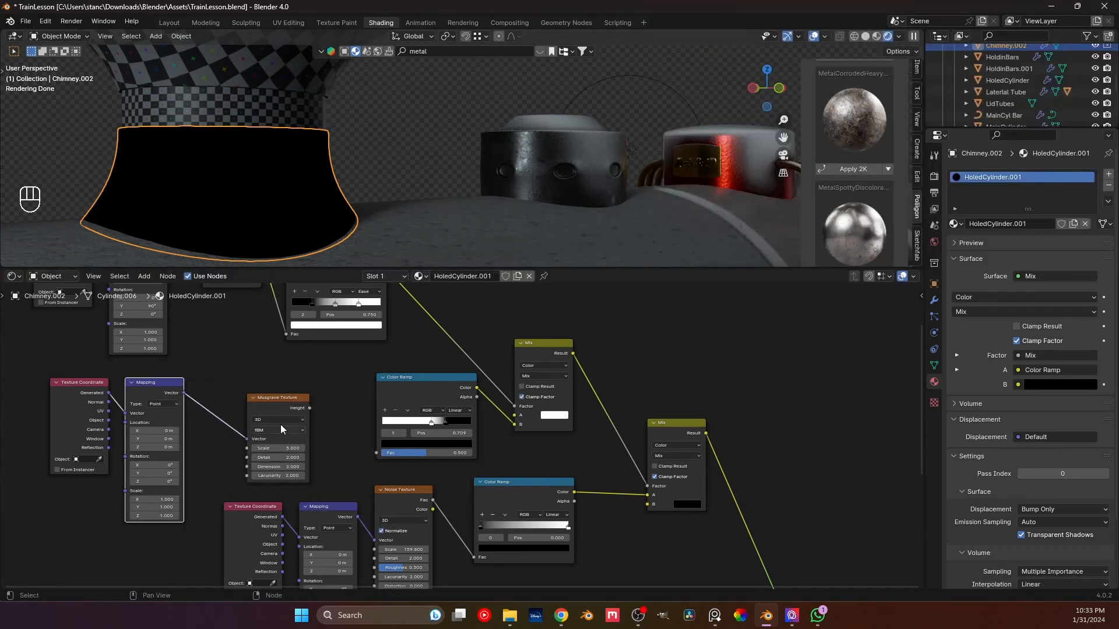
{"action": "left_click_drag", "start_coordinate": [309, 408], "coordinate": [381, 453]}
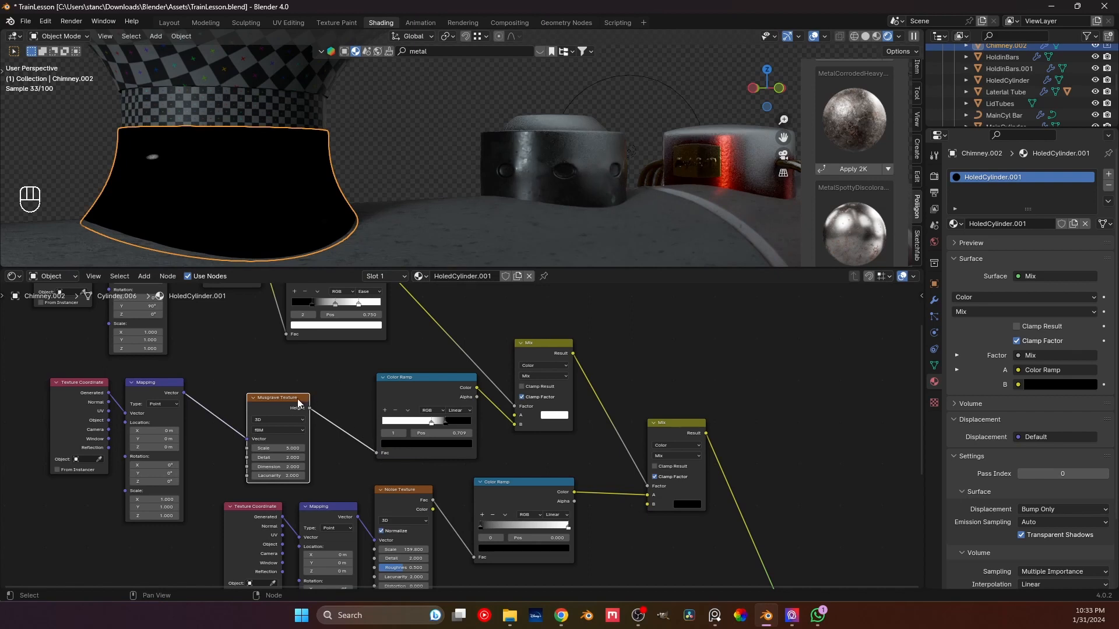
- Move the Musgrave Texture up and bring its Mapping and Texture Coordinate nodes closer to it
{"action": "left_click_drag", "start_coordinate": [298, 401], "coordinate": [308, 379]}
{"action": "left_click_drag", "start_coordinate": [154, 383], "coordinate": [202, 383]}
{"action": "left_click_drag", "start_coordinate": [99, 379], "coordinate": [134, 377]}
- Set the Musgrave Texture's Scale to 14.8 and Detail to 15, with its ramp's white stop at 0 and black stop at 0.245
{"action": "scroll", "coordinate": [301, 422], "scroll_direction": "up", "scroll_amount": 3}
{"action": "left_click_drag", "start_coordinate": [218, 422], "coordinate": [279, 435]}
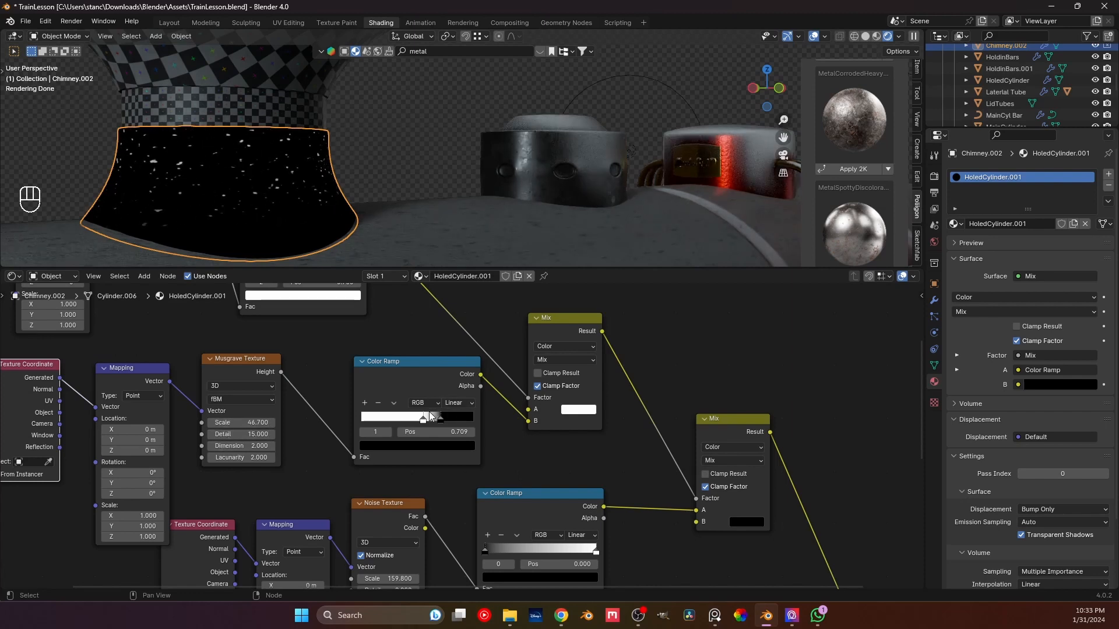
{"action": "left_click_drag", "start_coordinate": [425, 417], "coordinate": [354, 411]}
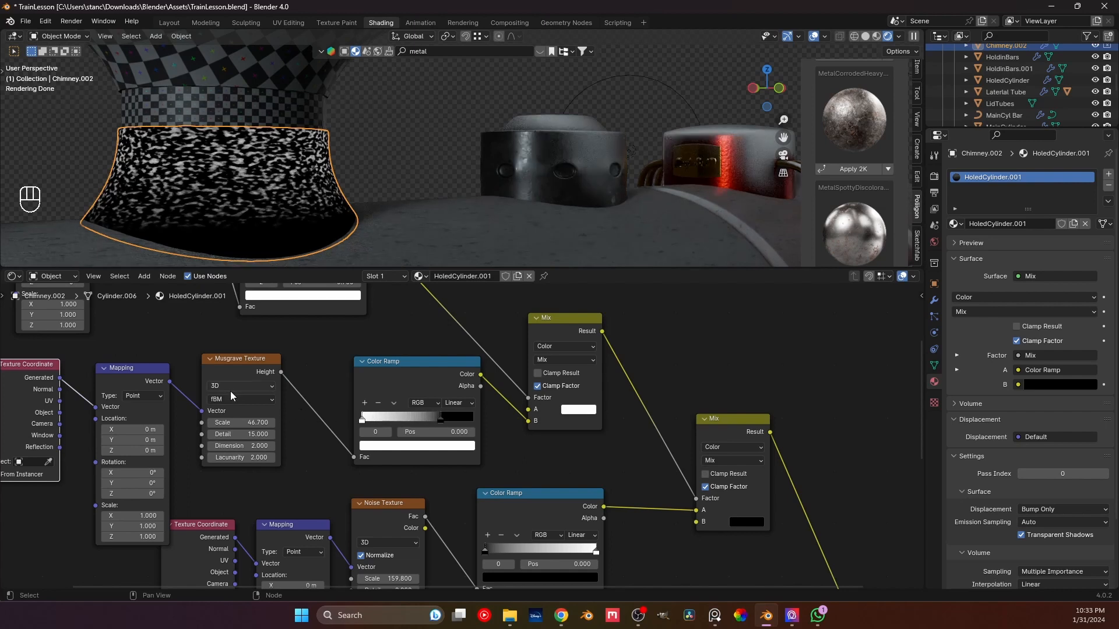
{"action": "left_click_drag", "start_coordinate": [233, 422], "coordinate": [207, 423]}
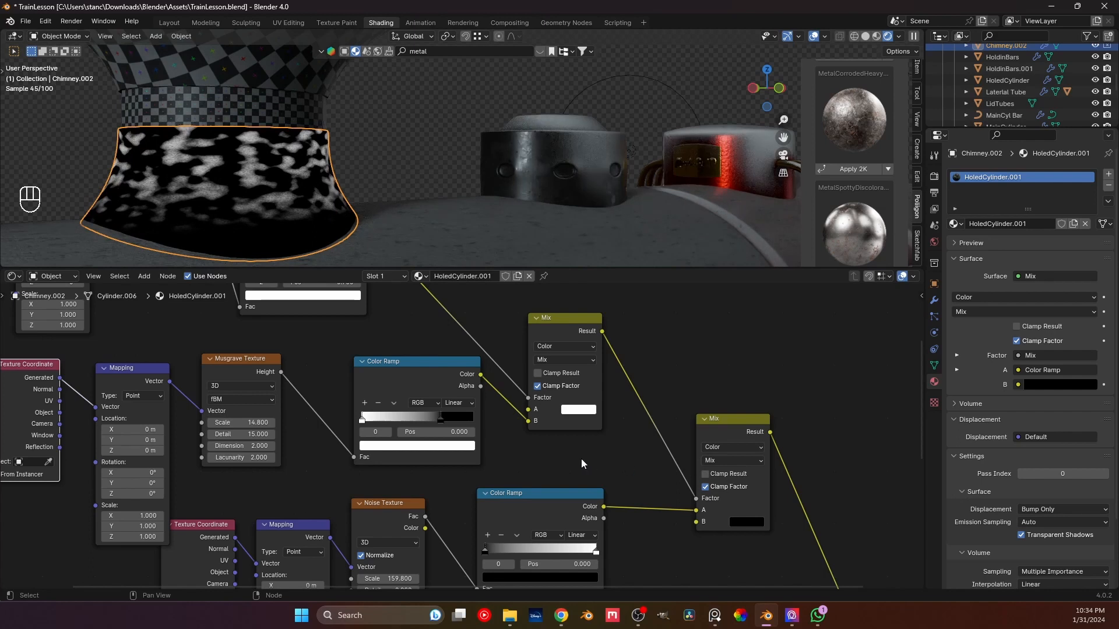
{"action": "left_click_drag", "start_coordinate": [441, 417], "coordinate": [348, 423]}
- Preview the duplicated Mix node's output and move the gradient Color Ramp's middle stop to 0.568
{"action": "middle_click_drag", "start_coordinate": [374, 305], "coordinate": [324, 366]}
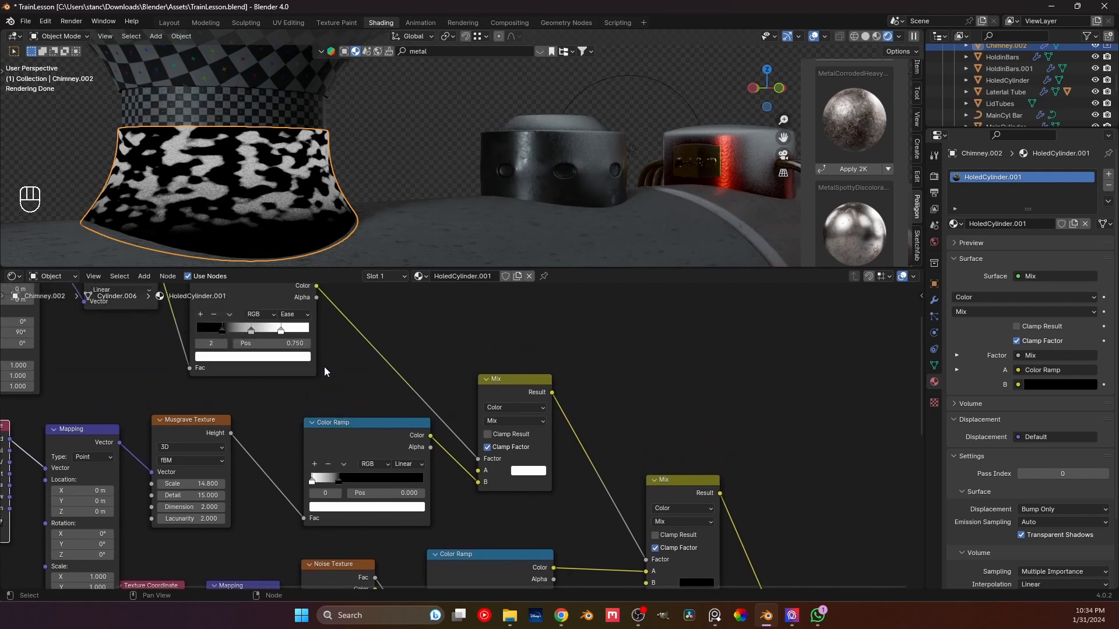
{"action": "middle_click_drag", "start_coordinate": [469, 397], "coordinate": [373, 366]}
{"action": "left_click", "coordinate": [402, 355], "text": "ctrl+shift"}
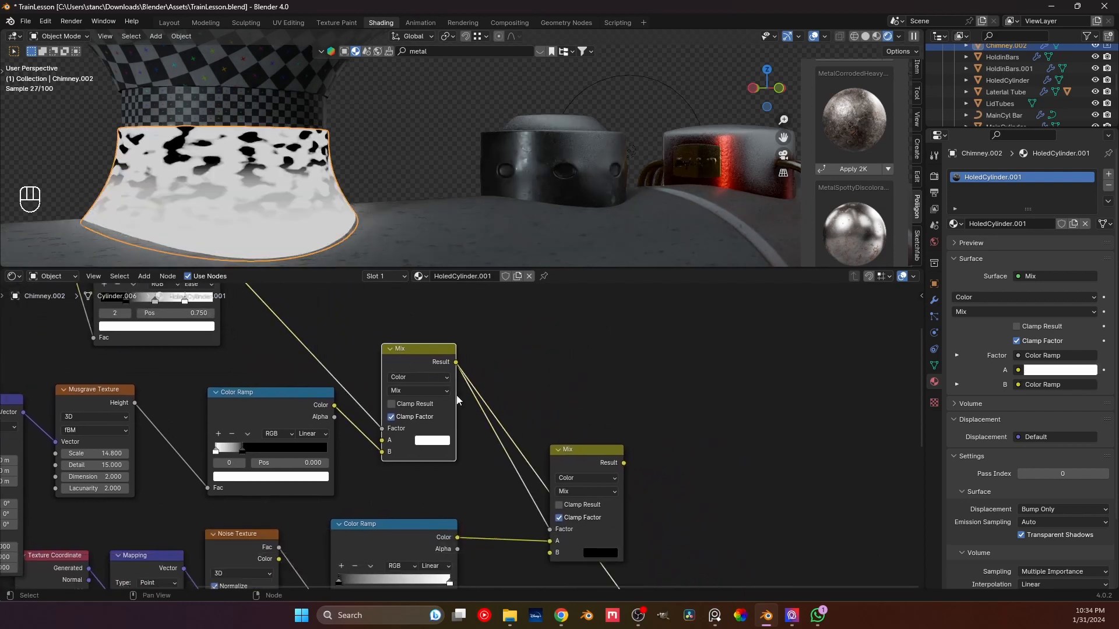
{"action": "middle_click_drag", "start_coordinate": [467, 397], "coordinate": [454, 355]}
{"action": "scroll", "coordinate": [331, 410], "scroll_direction": "up", "scroll_amount": 1}
{"action": "middle_click_drag", "start_coordinate": [319, 403], "coordinate": [493, 480]}
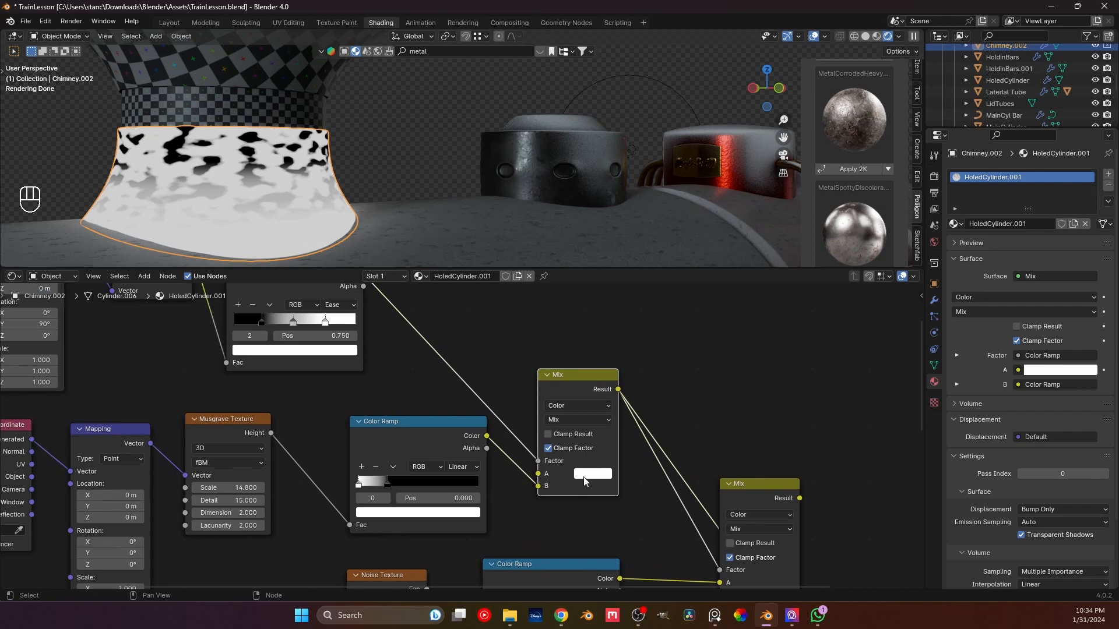
{"action": "left_click", "coordinate": [387, 483]}
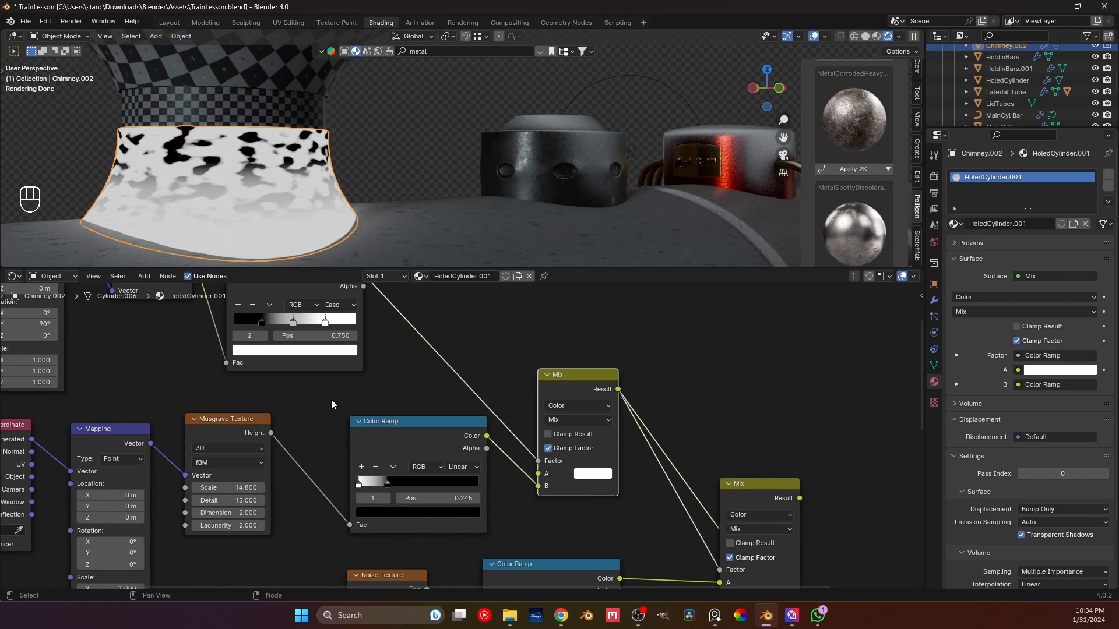
{"action": "mouse_move", "coordinate": [320, 323]}
{"action": "left_mouse_down"}
{"action": "mouse_move", "coordinate": [298, 325]}
{"action": "mouse_move", "coordinate": [313, 324]}
{"action": "left_mouse_up"}
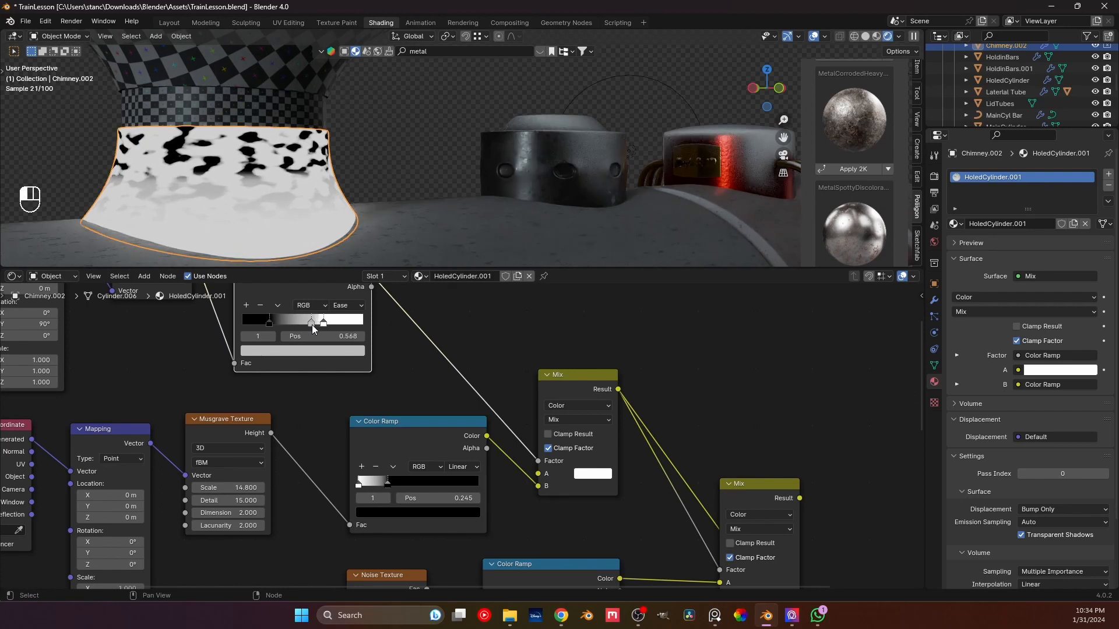
- Preview the output of the last Mix node, which combines the masks with the noise
{"action": "scroll", "coordinate": [435, 386], "scroll_direction": "down", "scroll_amount": 2}
{"action": "middle_click_drag", "start_coordinate": [435, 386], "coordinate": [242, 351]}
{"action": "left_click", "coordinate": [470, 428], "text": "ctrl+shift"}
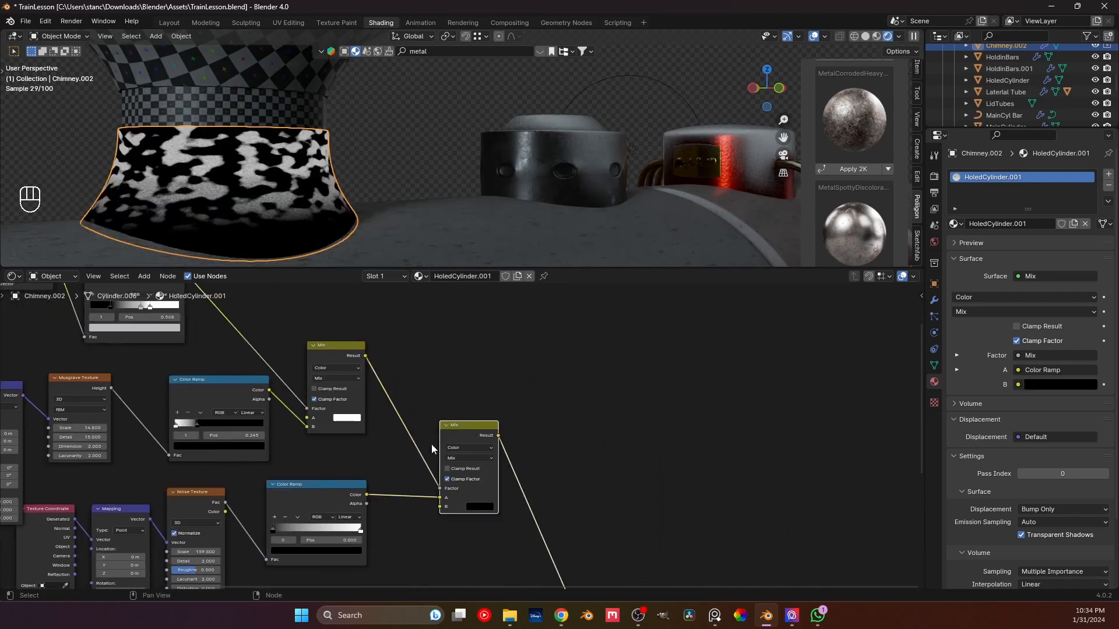
{"action": "middle_click_drag", "start_coordinate": [431, 444], "coordinate": [486, 383]}
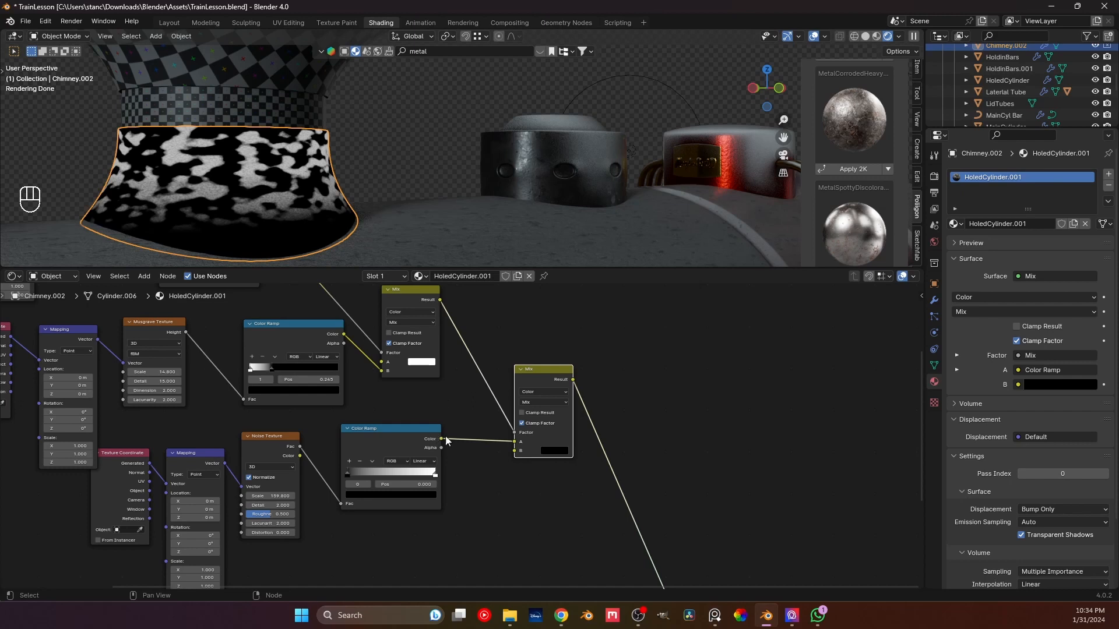
- Undo the recent previews and the gradient Color Ramp adjustment
{"action": "key", "text": "ctrl+z"}
{"action": "key", "text": "ctrl+z"}
{"action": "key", "text": "ctrl+z"}
{"action": "key", "text": "ctrl+z"}
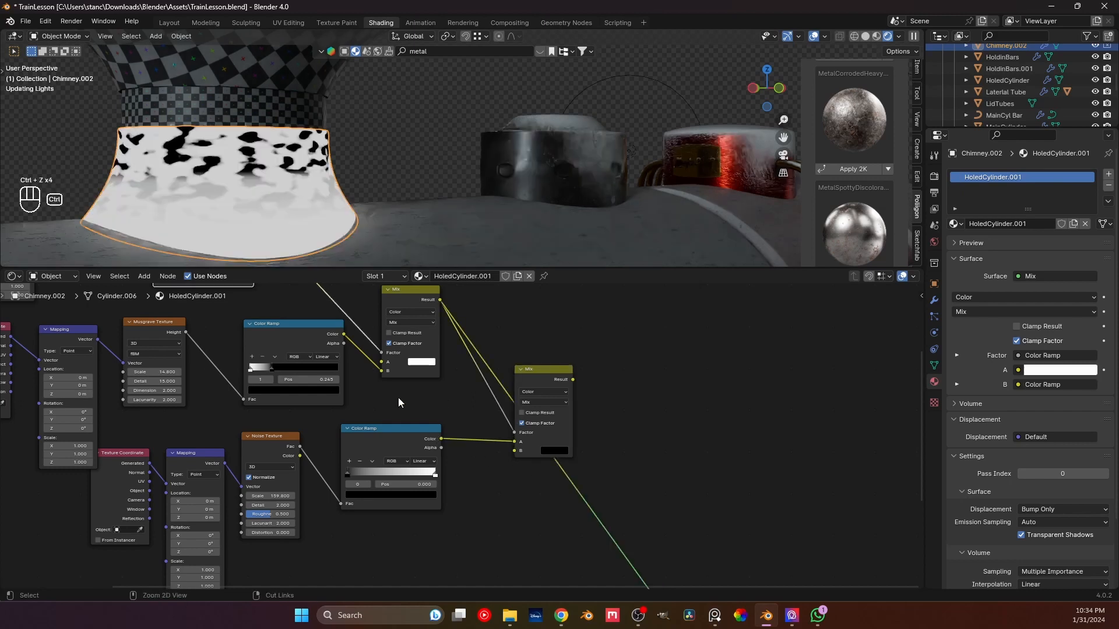
{"action": "key", "text": "ctrl+z"}
{"action": "key", "text": "ctrl+z"}
{"action": "key", "text": "ctrl+z"}
{"action": "key", "text": "ctrl+z"}
{"action": "key", "text": "ctrl+z"}
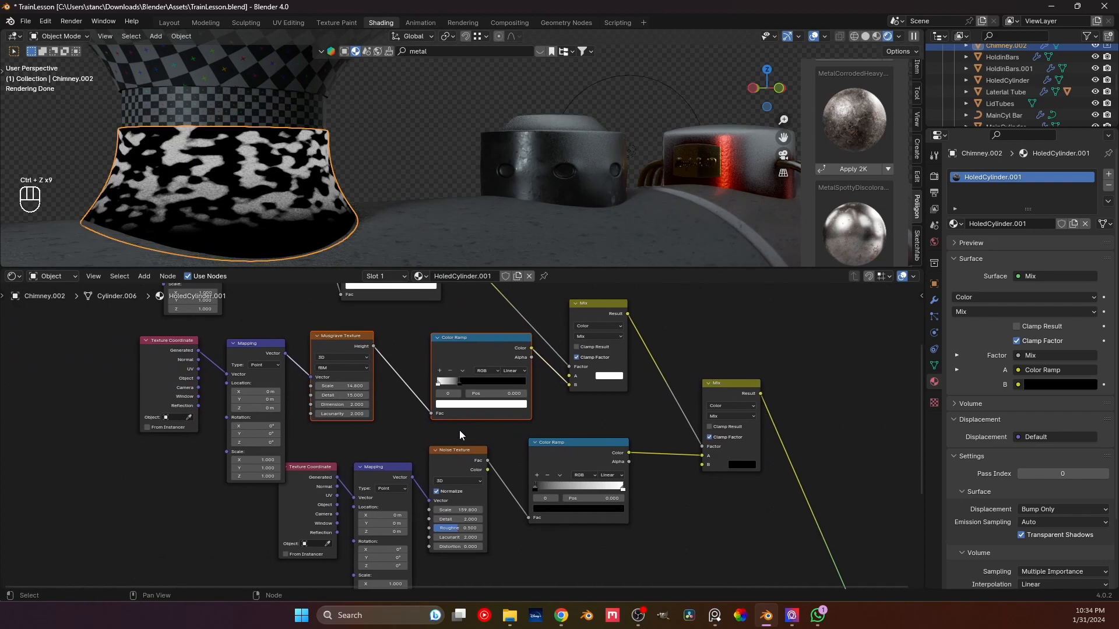
- Delete the whole Musgrave node chain with its Color Ramp, along with the duplicated Mix node
{"action": "left_click_drag", "start_coordinate": [459, 435], "coordinate": [138, 355]}
{"action": "key", "text": "Delete"}
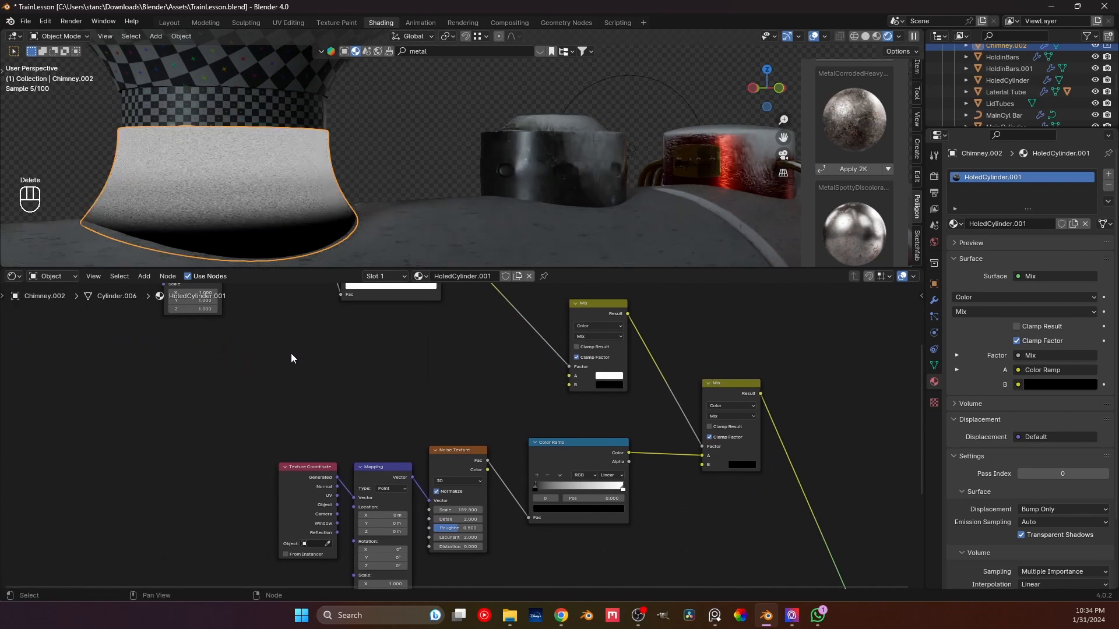
{"action": "middle_click_drag", "start_coordinate": [490, 328], "coordinate": [353, 365]}
{"action": "left_click", "coordinate": [435, 342]}
{"action": "key", "text": "Delete"}
{"action": "middle_click_drag", "start_coordinate": [398, 331], "coordinate": [352, 358]}
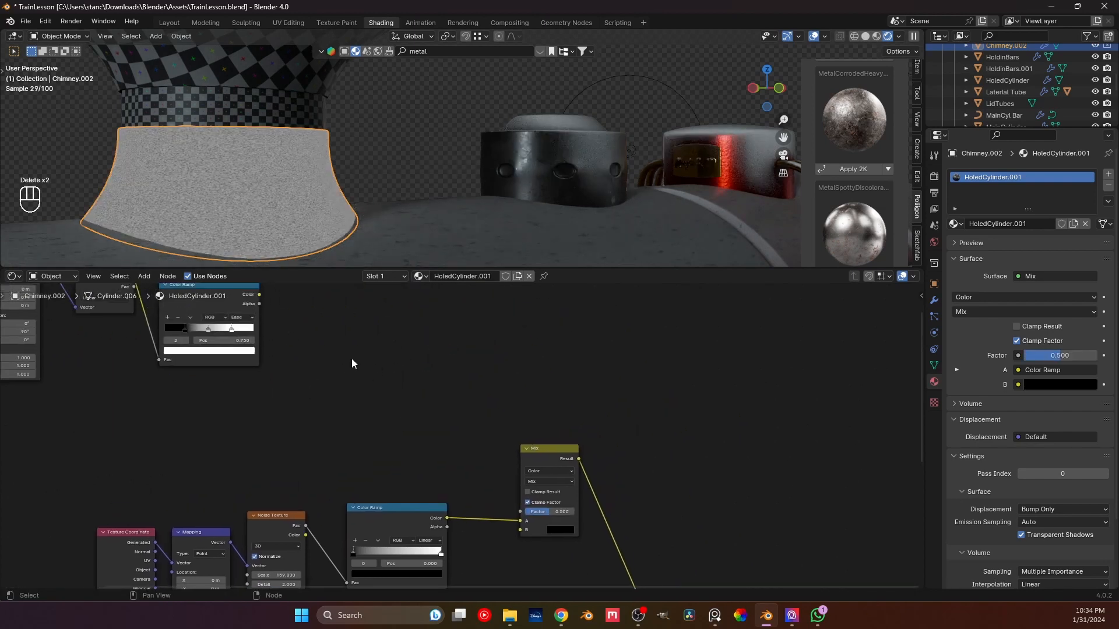
- Move the gradient node chain closer to the remaining Mix node and connect its Color Ramp's Color to the Mix's Factor
{"action": "scroll", "coordinate": [326, 378], "scroll_direction": "down", "scroll_amount": 1}
{"action": "middle_click_drag", "start_coordinate": [298, 389], "coordinate": [382, 422]}
{"action": "left_click_drag", "start_coordinate": [355, 432], "coordinate": [204, 395]}
{"action": "left_click_drag", "start_coordinate": [521, 418], "coordinate": [597, 540]}
{"action": "left_click_drag", "start_coordinate": [520, 419], "coordinate": [600, 537]}
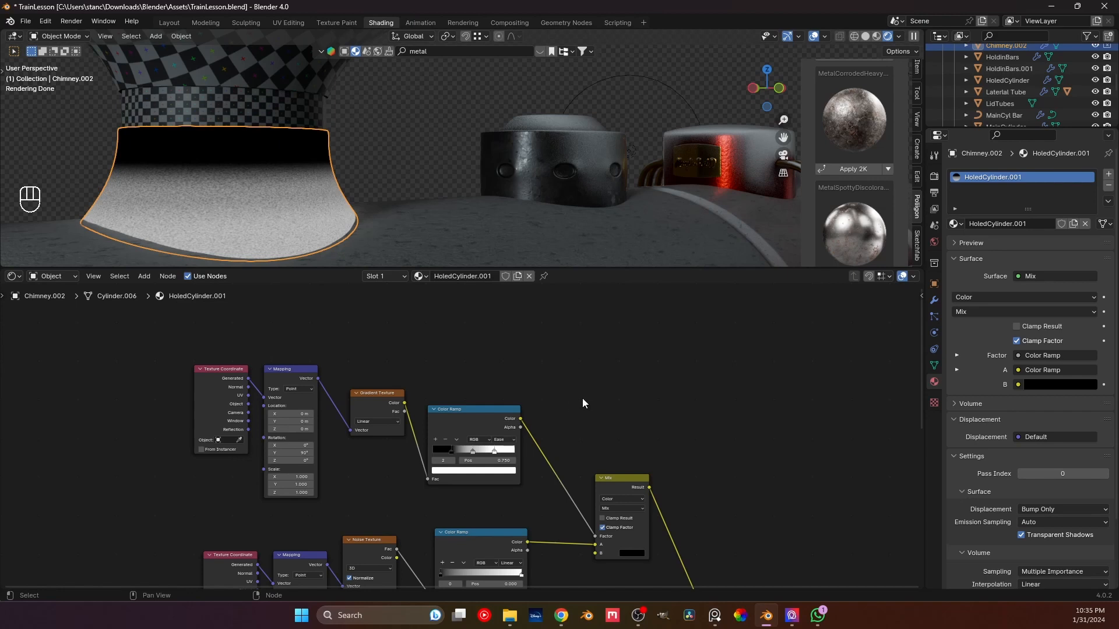
- Connect the Mix node's Result to the Mix Shader's Fac and move the Material Output farther away
{"action": "scroll", "coordinate": [583, 400], "scroll_direction": "down", "scroll_amount": 4}
{"action": "middle_click_drag", "start_coordinate": [548, 430], "coordinate": [482, 323]}
{"action": "middle_click_drag", "start_coordinate": [530, 426], "coordinate": [543, 381]}
{"action": "scroll", "coordinate": [562, 465], "scroll_direction": "down", "scroll_amount": 5}
{"action": "scroll", "coordinate": [562, 464], "scroll_direction": "up", "scroll_amount": 2}
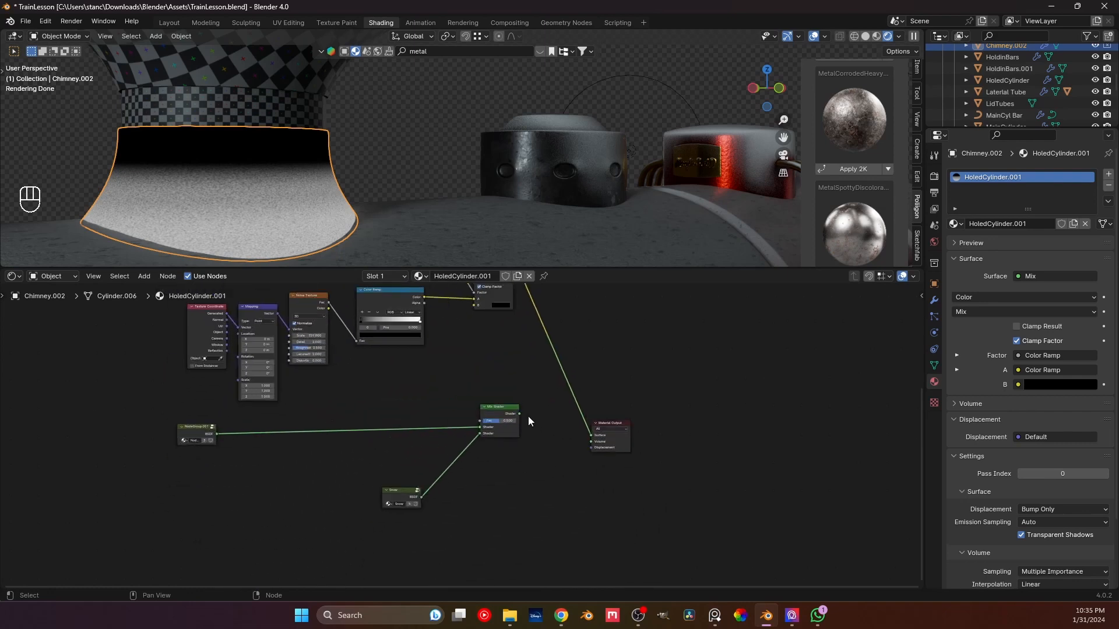
{"action": "left_click_drag", "start_coordinate": [607, 476], "coordinate": [758, 427]}
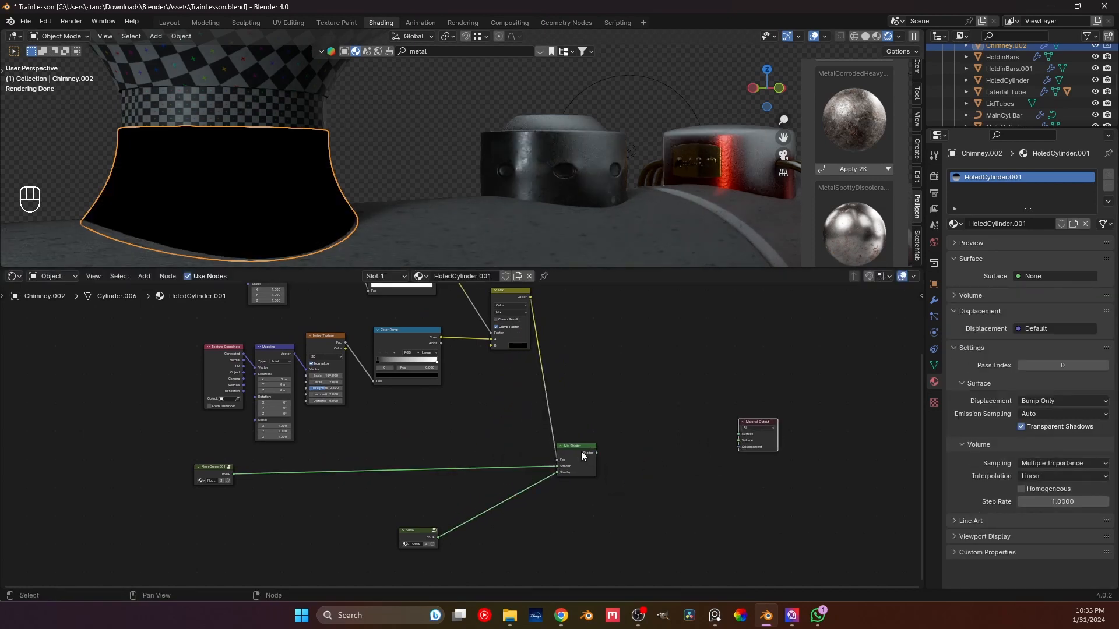
- Reposition the Mix Shader and bring the metal and Snow group nodes close to its inputs
{"action": "left_click_drag", "start_coordinate": [581, 451], "coordinate": [632, 431]}
{"action": "left_click_drag", "start_coordinate": [222, 466], "coordinate": [523, 432]}
{"action": "left_click_drag", "start_coordinate": [423, 531], "coordinate": [530, 504]}
{"action": "middle_click_drag", "start_coordinate": [635, 473], "coordinate": [362, 476]}
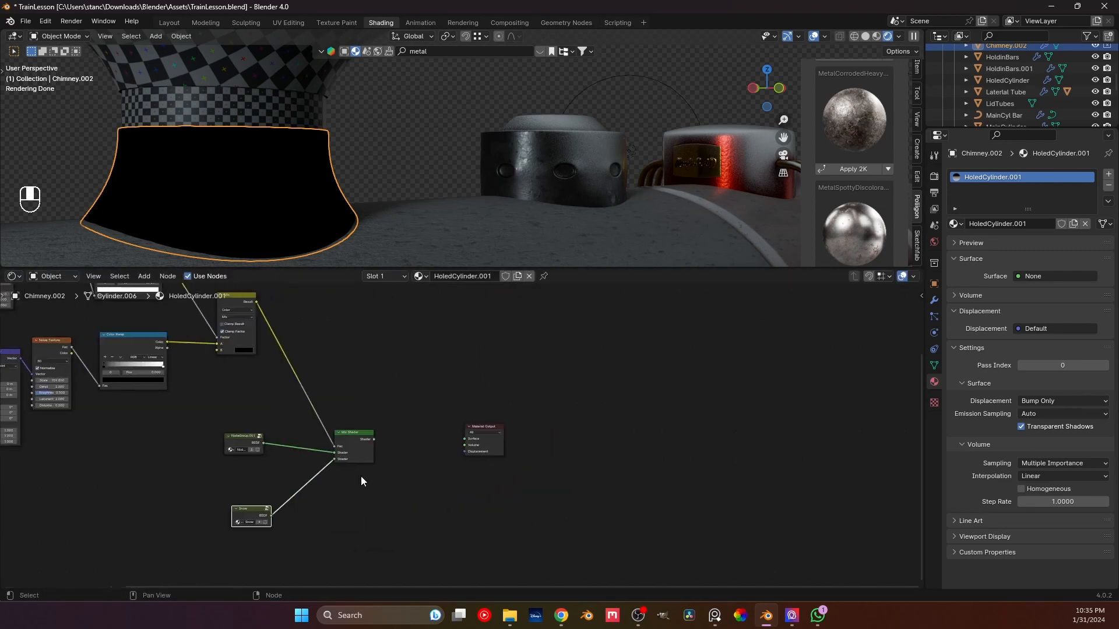
- Connect the Mix Shader to the Material Output's Surface and view the lower chimney together with the rest of the train
{"action": "scroll", "coordinate": [361, 476], "scroll_direction": "up", "scroll_amount": 4}
{"action": "left_click_drag", "start_coordinate": [326, 443], "coordinate": [453, 441]}
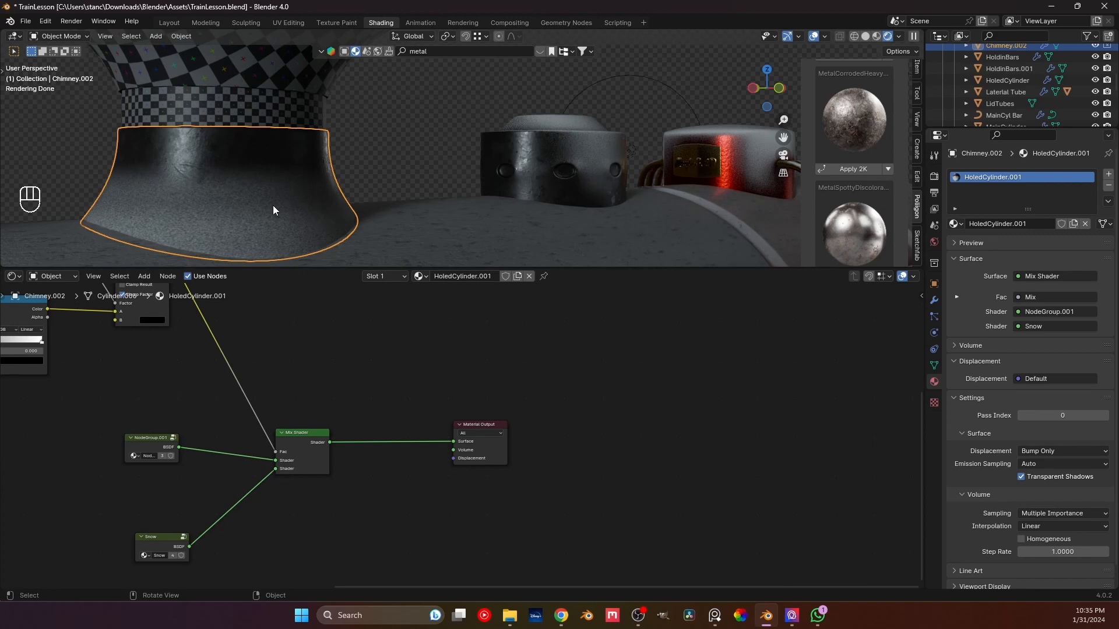
{"action": "middle_click_drag", "start_coordinate": [273, 205], "coordinate": [369, 188]}
{"action": "scroll", "coordinate": [344, 212], "scroll_direction": "down", "scroll_amount": 4}
{"action": "left_click", "coordinate": [245, 91]}
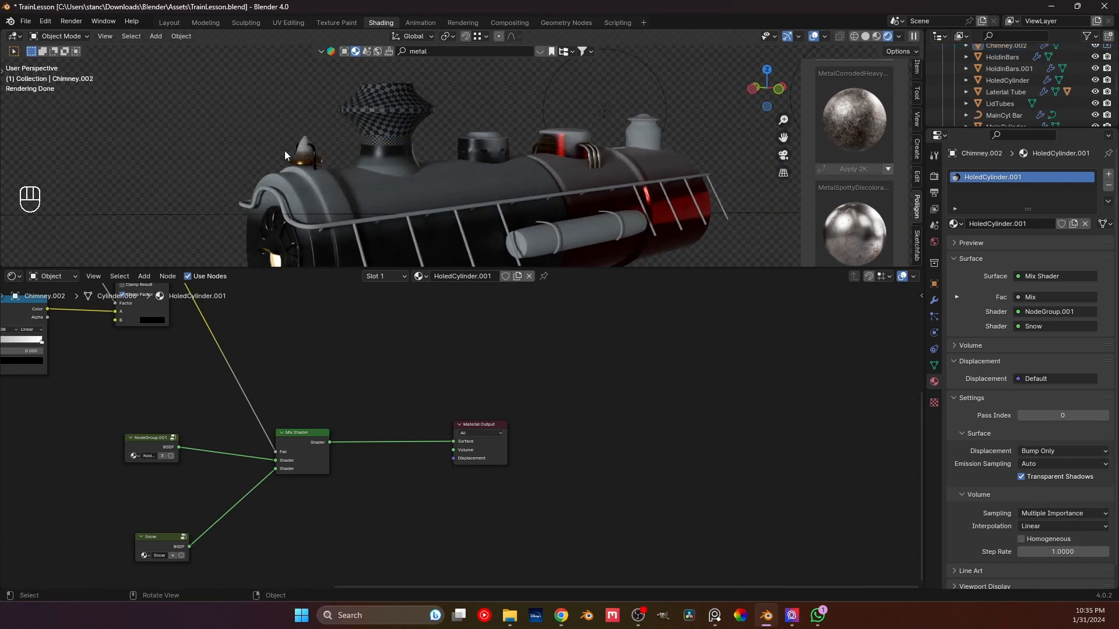
- Replace the UV TEST material on the chimney's middle section with a new material named MiddleChimney
{"action": "left_click", "coordinate": [379, 146]}
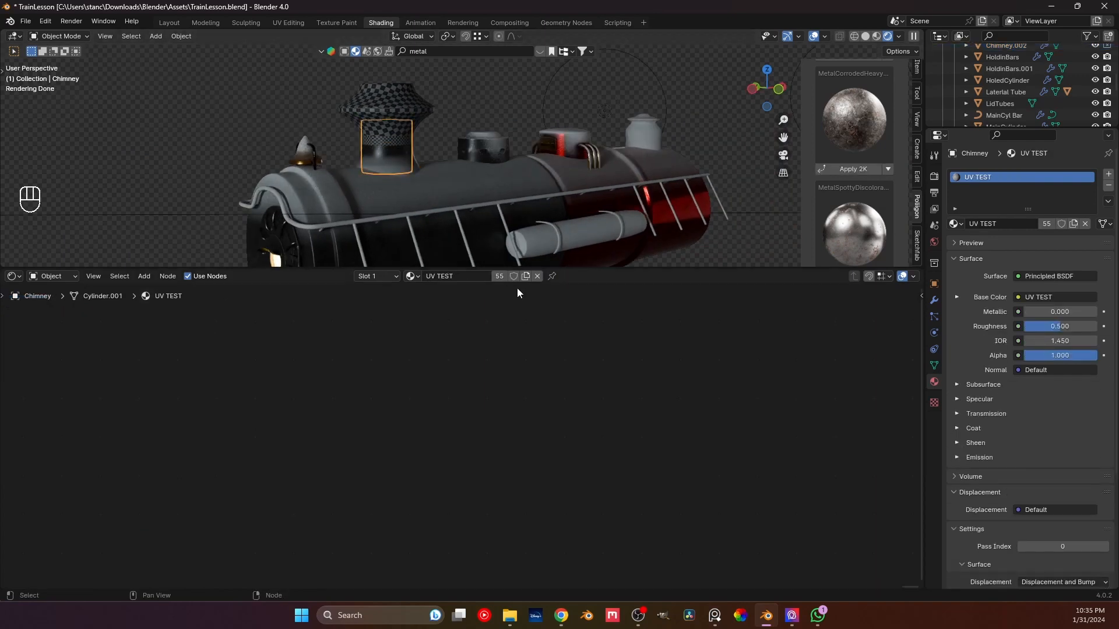
{"action": "left_click", "coordinate": [412, 276]}
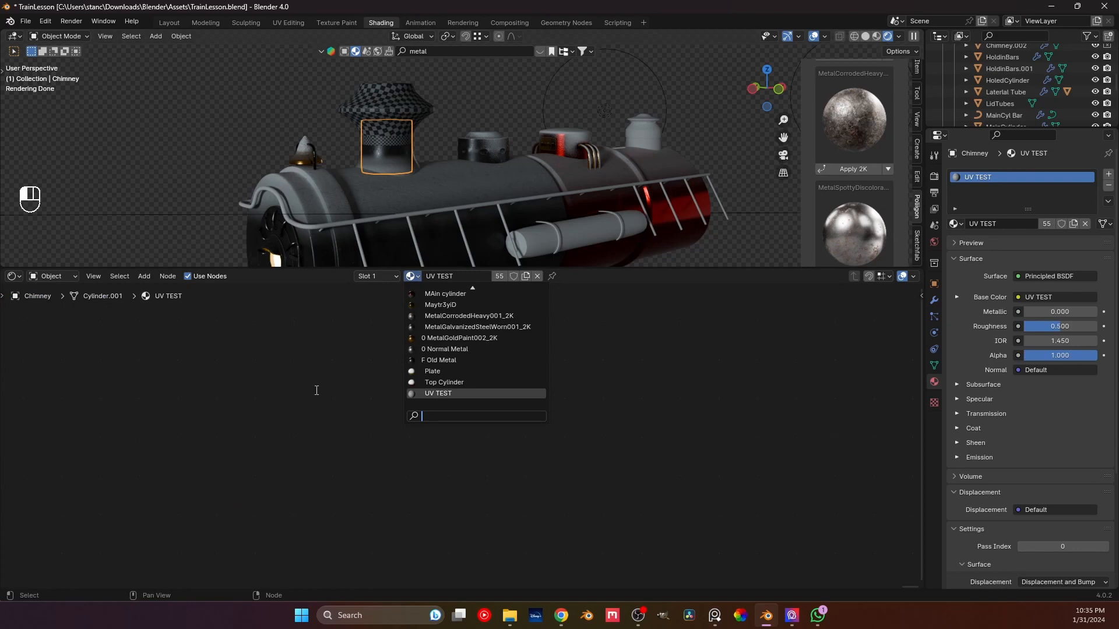
{"action": "left_click", "coordinate": [328, 374]}
{"action": "left_click", "coordinate": [537, 277]}
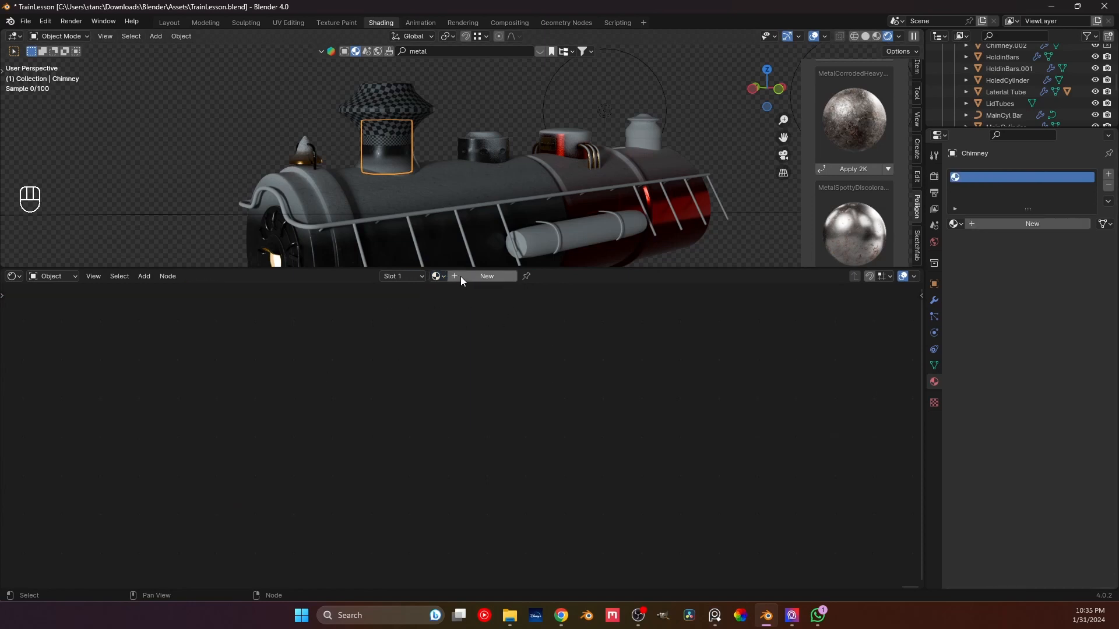
{"action": "left_click", "coordinate": [460, 276]}
{"action": "double_click", "coordinate": [458, 276]}
{"action": "type", "text": "C"}
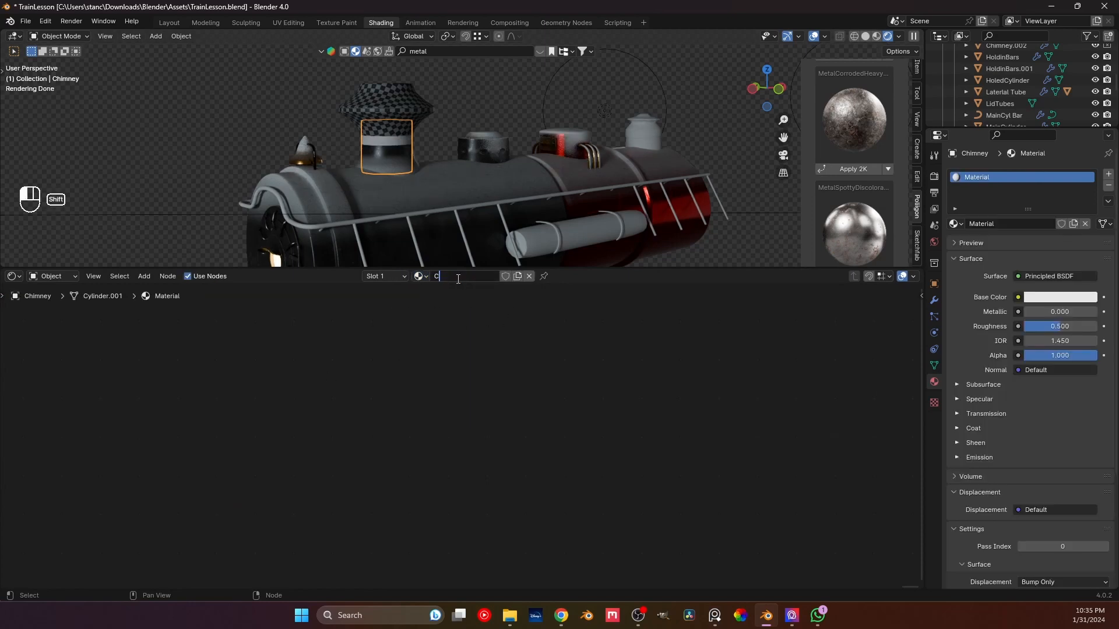
{"action": "type", "text": "yl"}
{"action": "key", "text": "BackSpace"}
{"action": "type", "text": "MiddleChim"}
{"action": "type", "text": "ey"}
{"action": "left_click", "coordinate": [455, 287]}
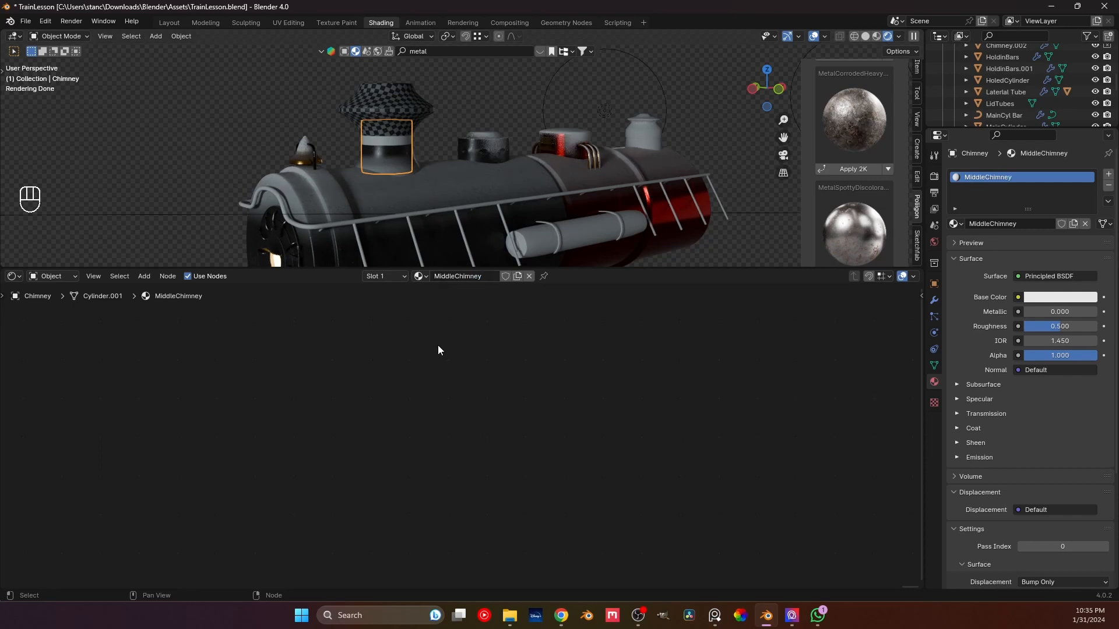
- Delete the Principled BSDF node from the MiddleChimney material, leaving only the Material Output
{"action": "middle_click_drag", "start_coordinate": [262, 345], "coordinate": [436, 350]}
{"action": "middle_click_drag", "start_coordinate": [231, 399], "coordinate": [584, 315]}
{"action": "scroll", "coordinate": [478, 338], "scroll_direction": "up", "scroll_amount": 3}
{"action": "middle_click_drag", "start_coordinate": [456, 307], "coordinate": [474, 379]}
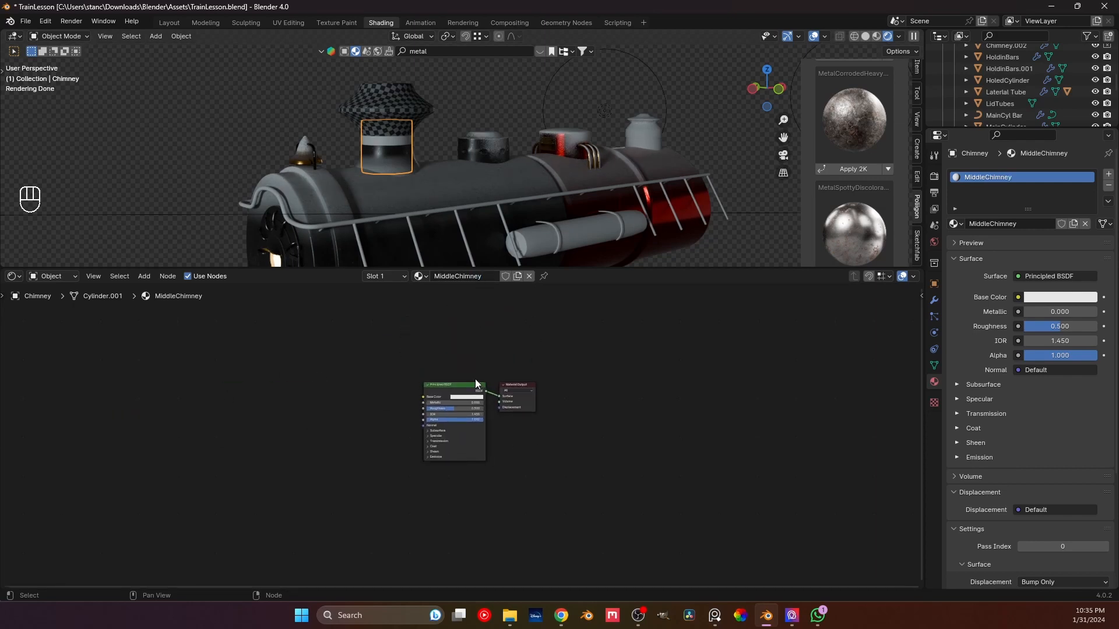
{"action": "left_click", "coordinate": [470, 385]}
{"action": "key", "text": "x"}
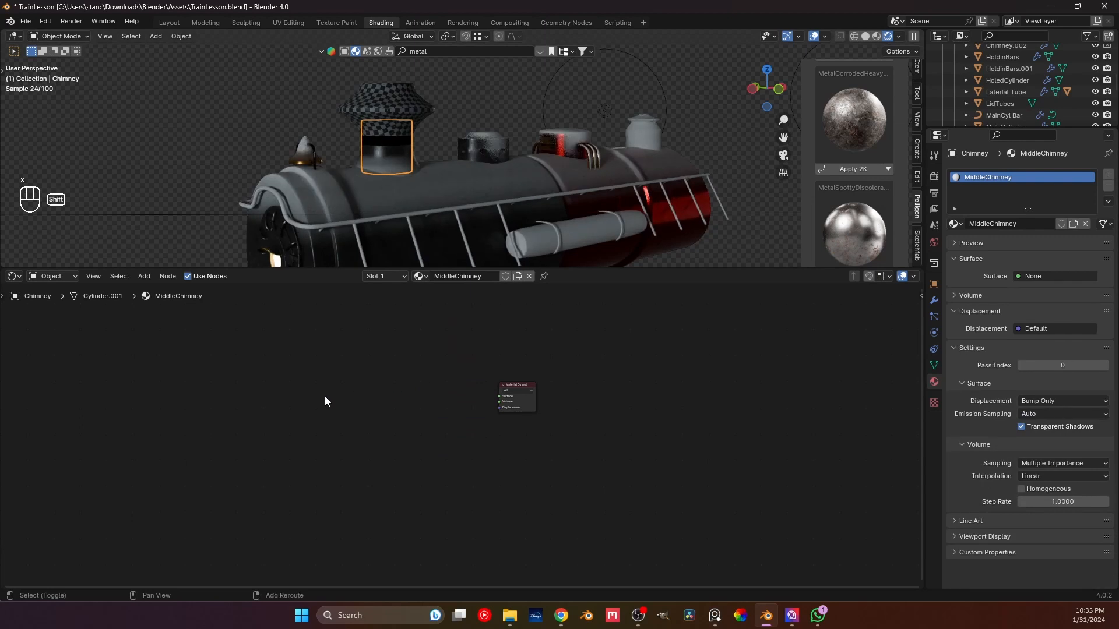
- Add the NodeGroup.001 node group to the MiddleChimney material and rename the group Dark Iron
{"action": "key", "text": "shift+a"}
{"action": "mouse_move", "coordinate": [316, 520]}
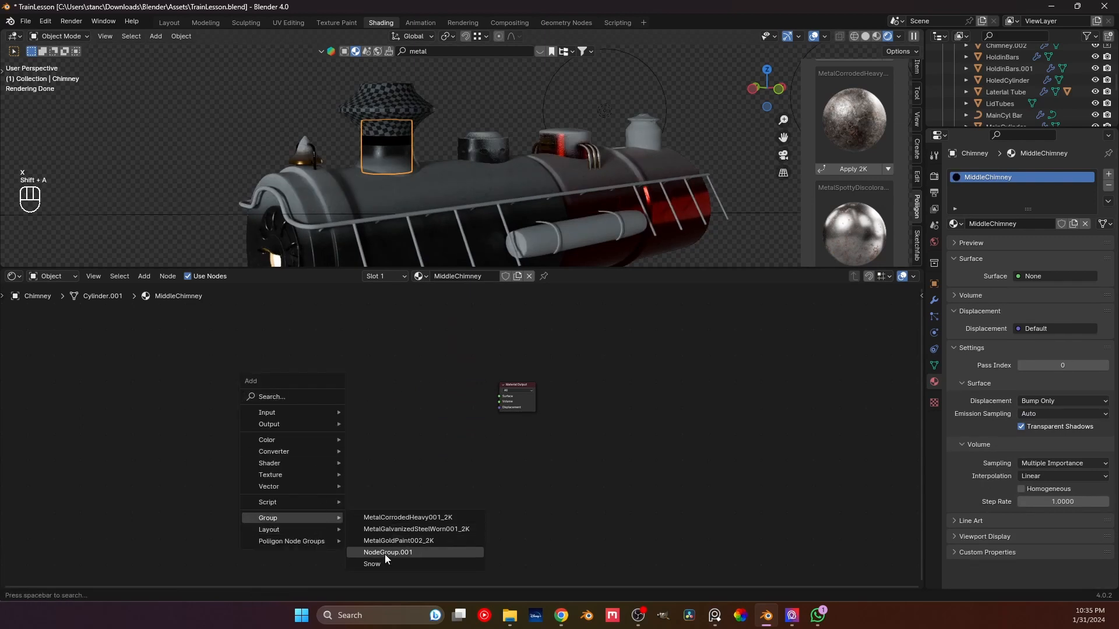
{"action": "left_click", "coordinate": [385, 557]}
{"action": "left_click", "coordinate": [341, 394]}
{"action": "scroll", "coordinate": [341, 388], "scroll_direction": "up", "scroll_amount": 3}
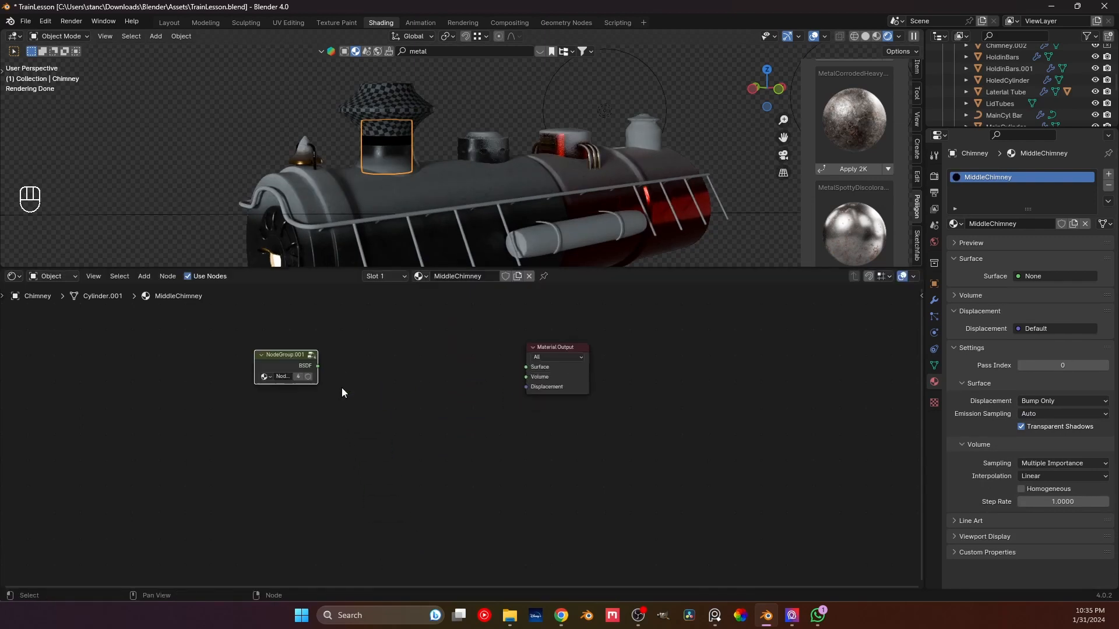
{"action": "middle_click_drag", "start_coordinate": [324, 391], "coordinate": [429, 417]}
{"action": "scroll", "coordinate": [429, 416], "scroll_direction": "up", "scroll_amount": 2}
{"action": "left_click", "coordinate": [350, 385]}
{"action": "type", "text": "Dar"}
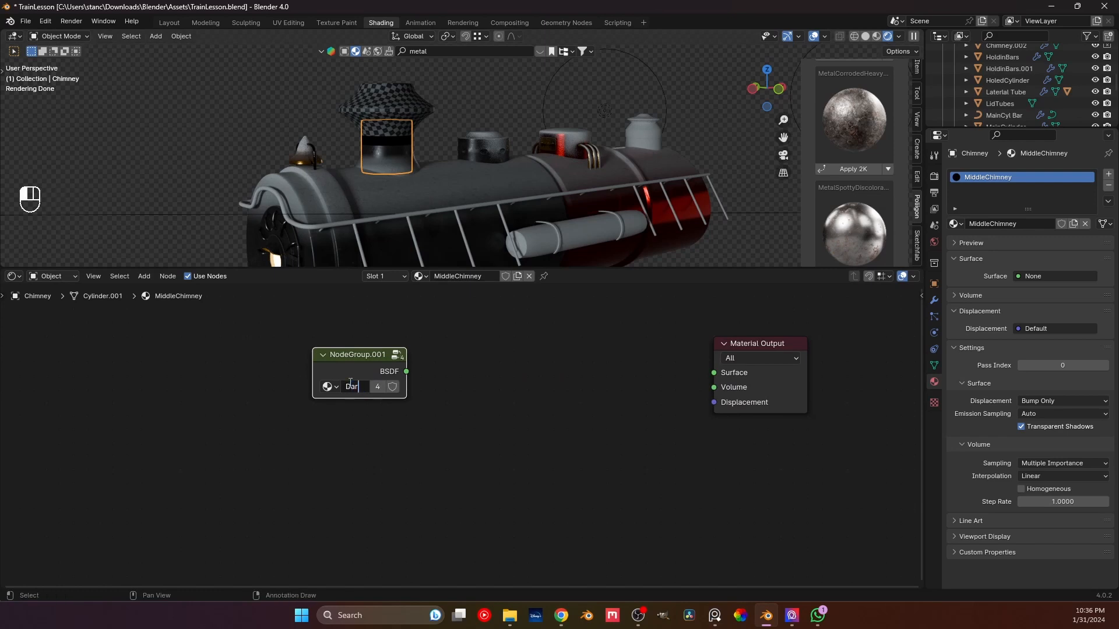
{"action": "type", "text": "k Iron"}
{"action": "key", "text": "Return"}
- Connect Dark Iron's BSDF to the Material Output's Surface, move the group slightly closer and view the chimney
{"action": "left_click_drag", "start_coordinate": [407, 373], "coordinate": [714, 372]}
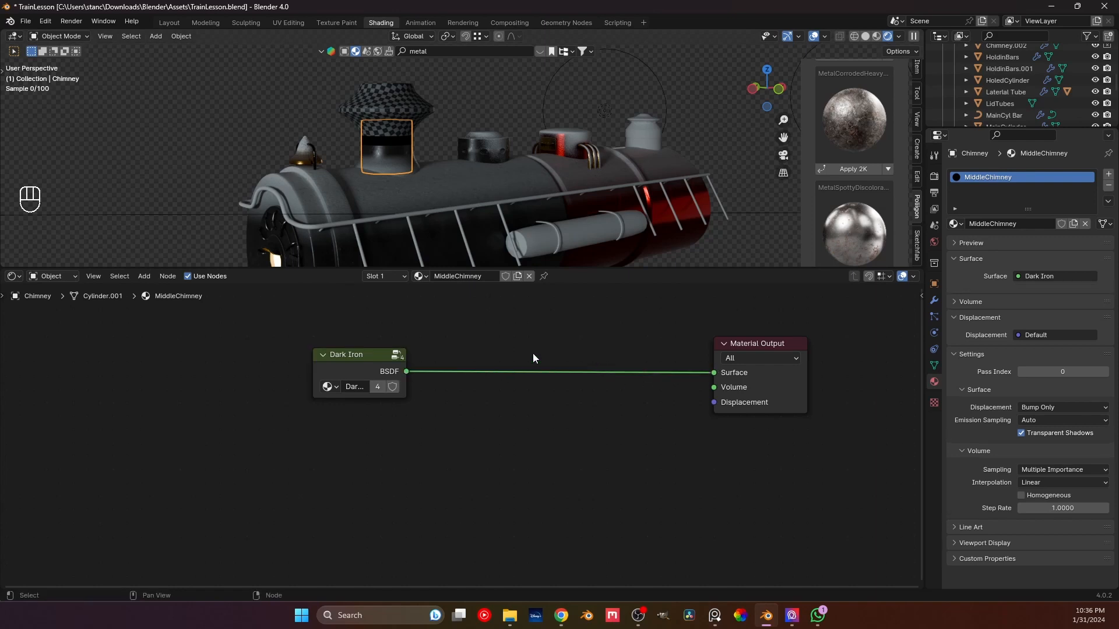
{"action": "left_click_drag", "start_coordinate": [391, 350], "coordinate": [444, 371]}
{"action": "scroll", "coordinate": [330, 132], "scroll_direction": "up", "scroll_amount": 2}
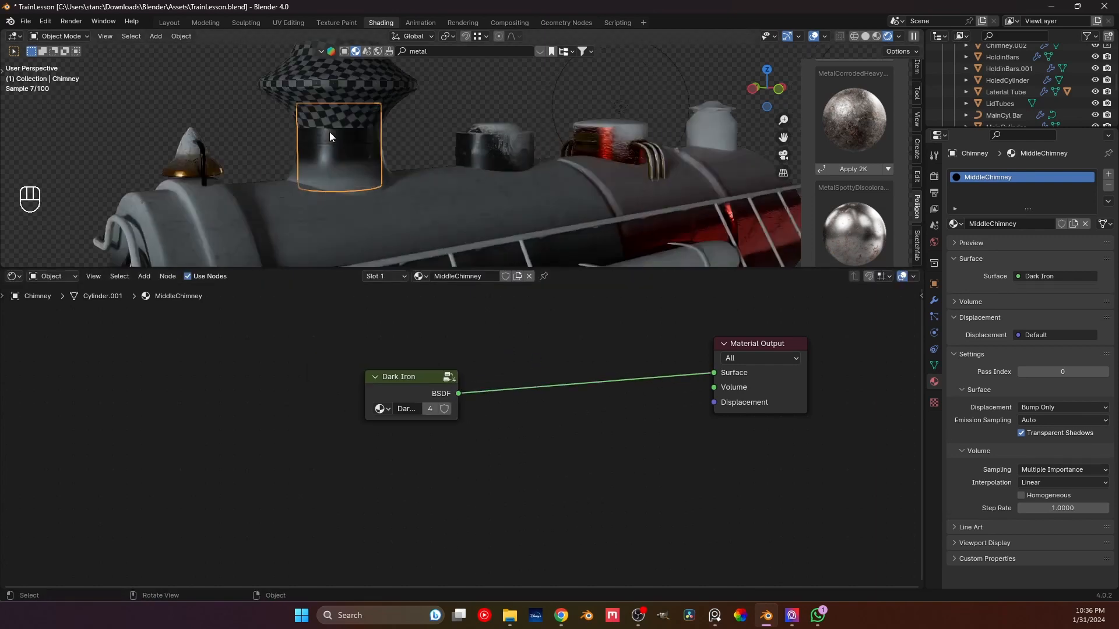
{"action": "middle_click_drag", "start_coordinate": [348, 131], "coordinate": [328, 130]}
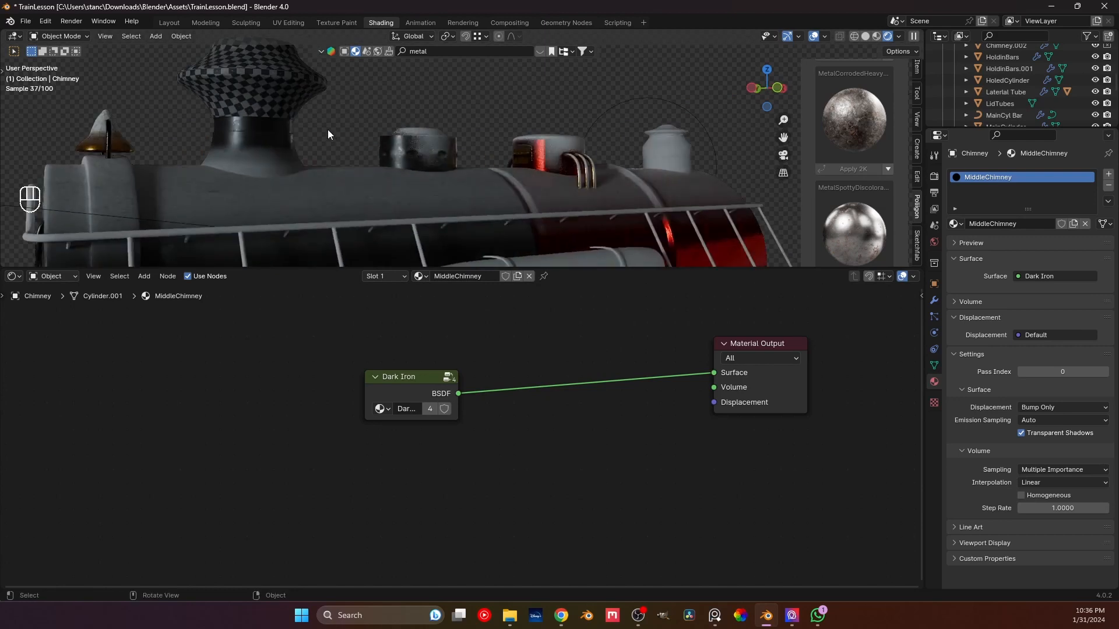
- Try the existing MetalGoldPaint002_2K material on the chimney's top section and inspect its surface
{"action": "left_click", "coordinate": [300, 105]}
{"action": "scroll", "coordinate": [465, 335], "scroll_direction": "down", "scroll_amount": 2}
{"action": "left_click", "coordinate": [411, 276]}
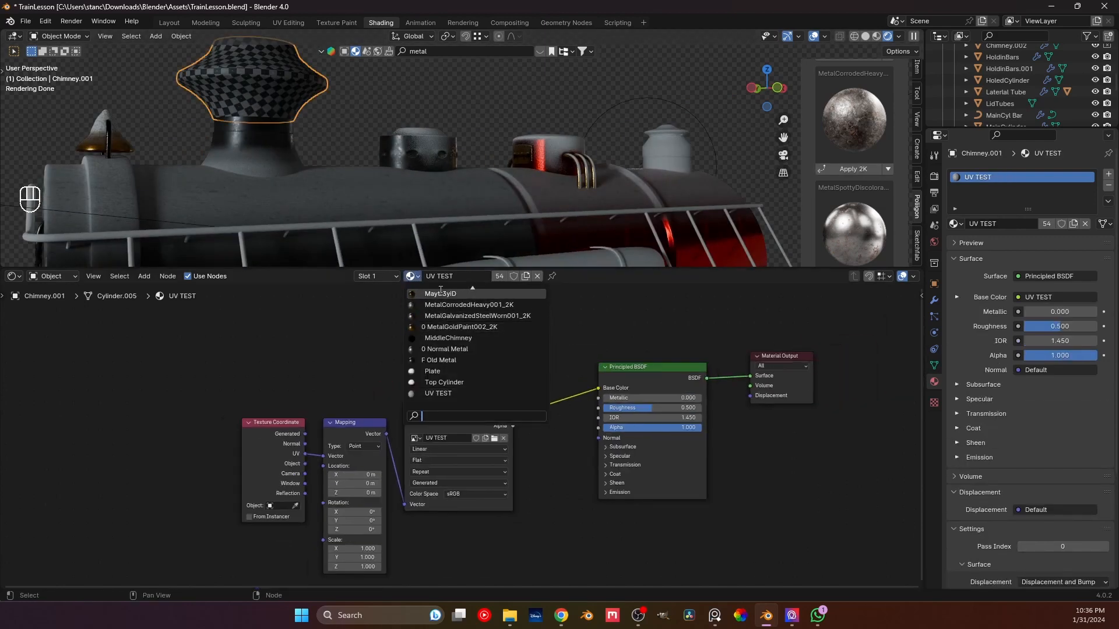
{"action": "scroll", "coordinate": [460, 303], "scroll_direction": "up", "scroll_amount": 2}
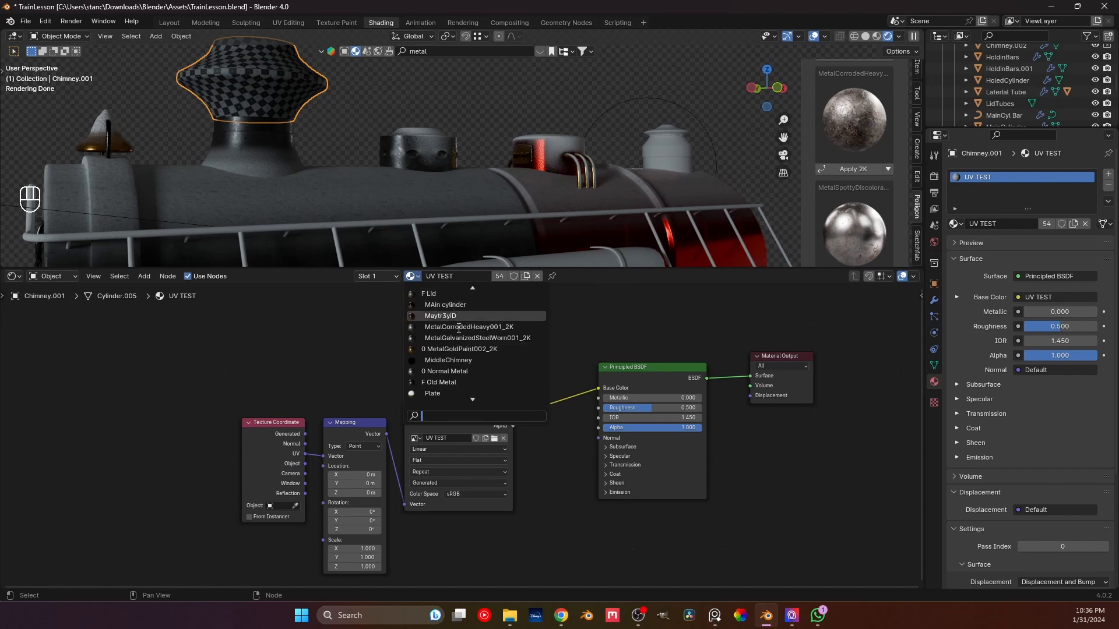
{"action": "scroll", "coordinate": [466, 296], "scroll_direction": "up", "scroll_amount": 1}
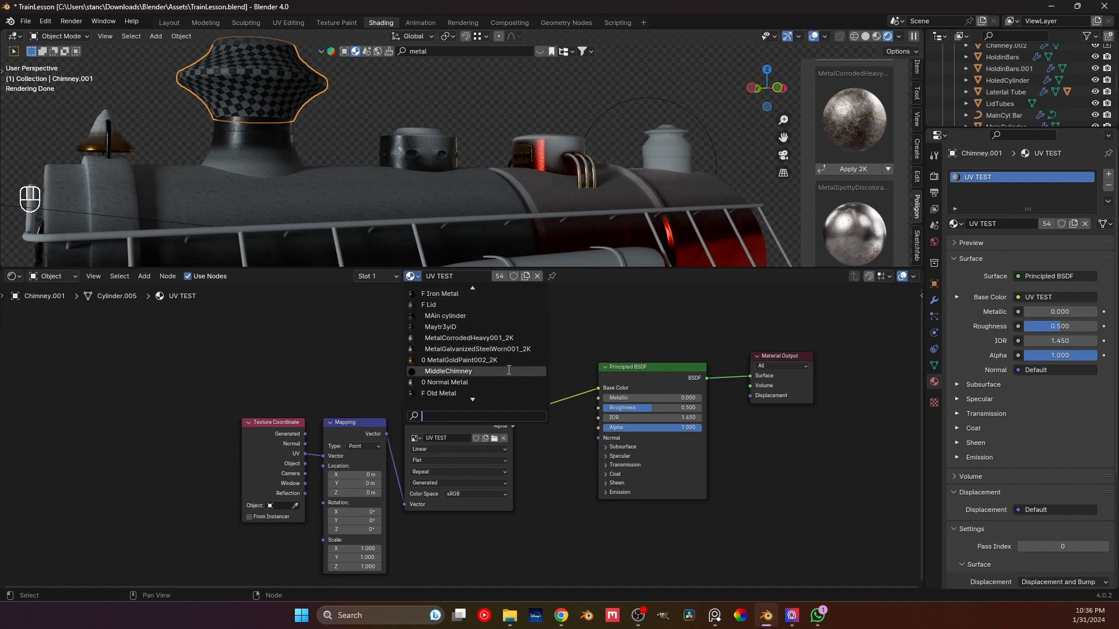
{"action": "left_click", "coordinate": [491, 359]}
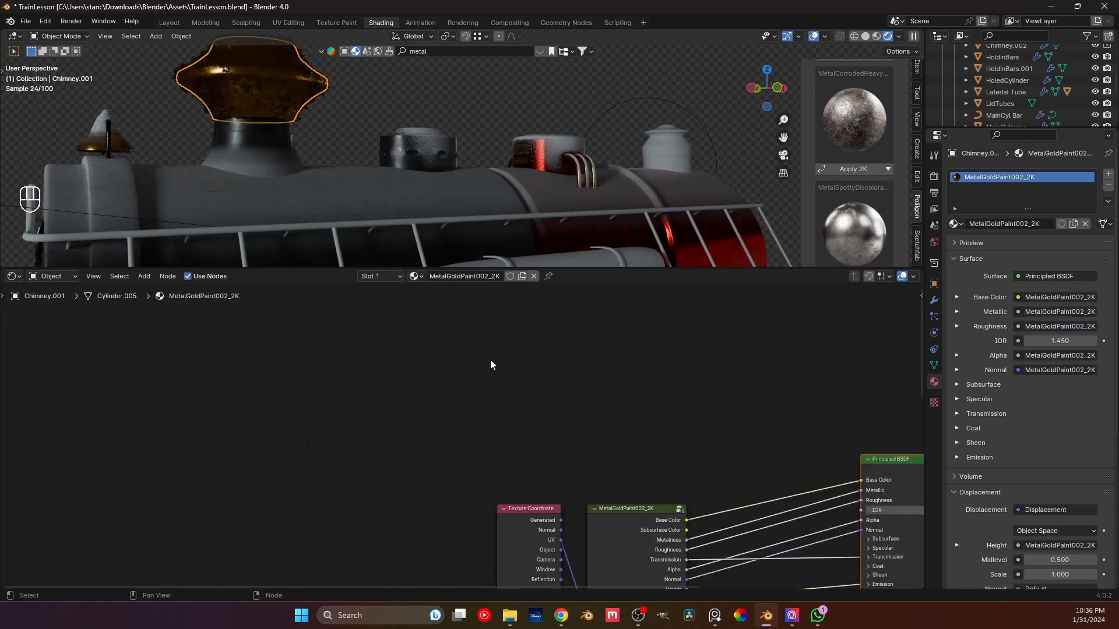
{"action": "middle_click_drag", "start_coordinate": [232, 95], "coordinate": [356, 187]}
{"action": "scroll", "coordinate": [357, 187], "scroll_direction": "up", "scroll_amount": 3}
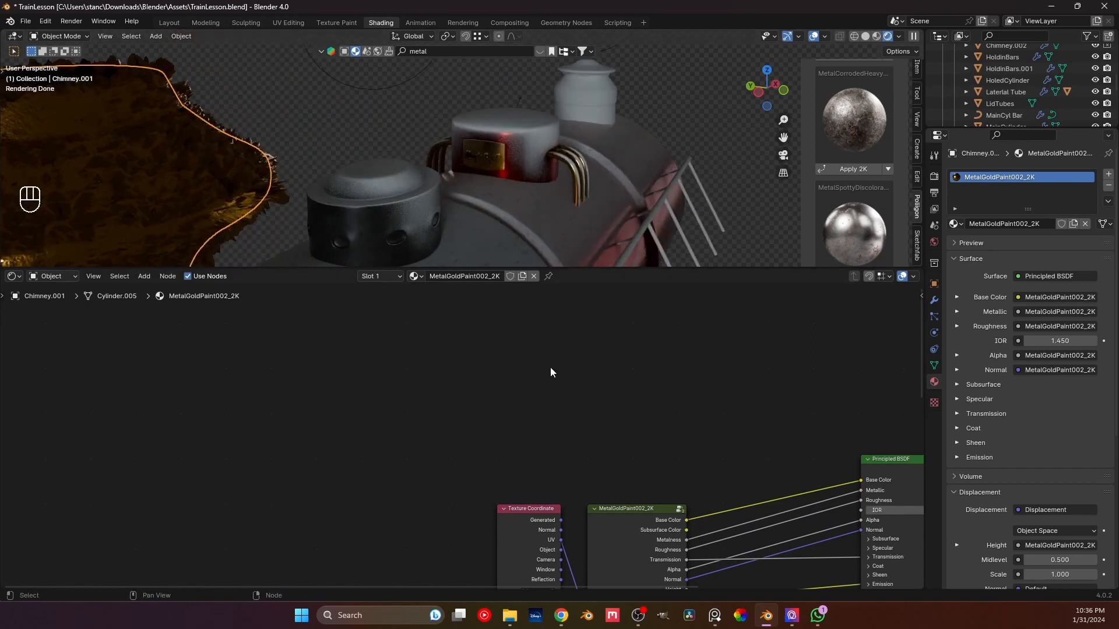
{"action": "scroll", "coordinate": [356, 322], "scroll_direction": "down", "scroll_amount": 7}
{"action": "scroll", "coordinate": [192, 174], "scroll_direction": "down", "scroll_amount": 1}
{"action": "scroll", "coordinate": [191, 173], "scroll_direction": "down", "scroll_amount": 2}
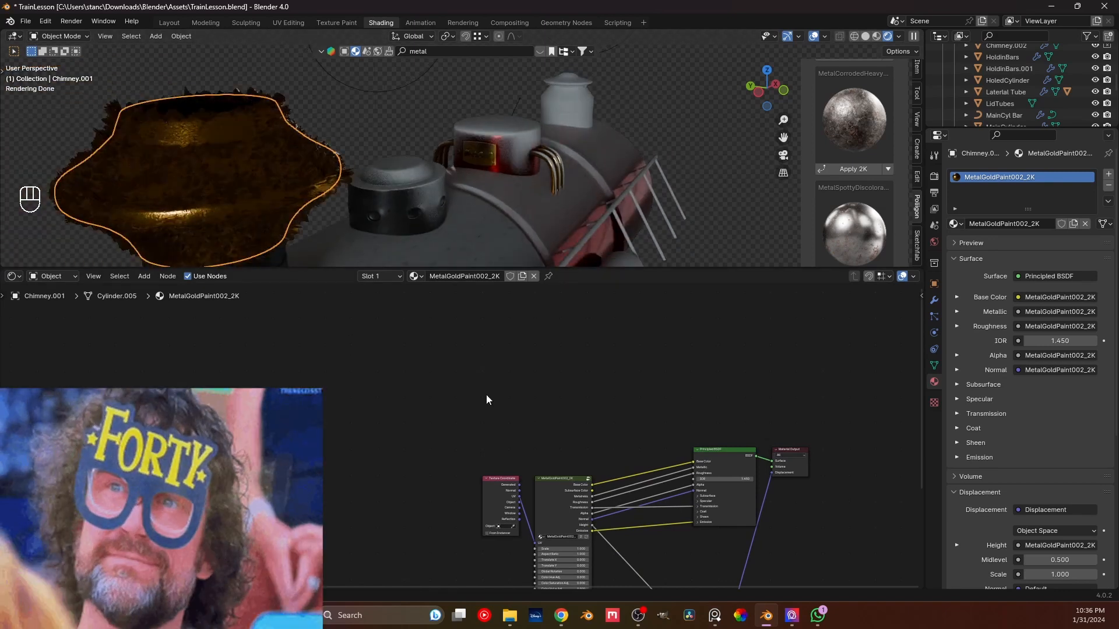
- Unlink the chimney top's current material and give the part a new material named TopChimney
{"action": "left_click", "coordinate": [533, 277]}
{"action": "left_click", "coordinate": [497, 280]}
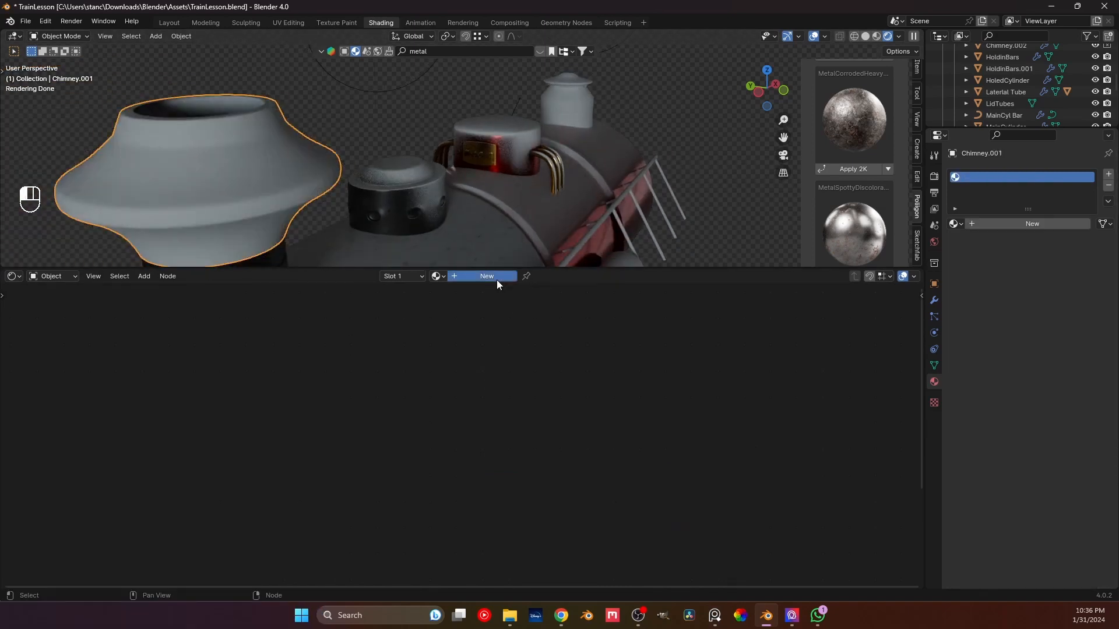
{"action": "left_click", "coordinate": [513, 402]}
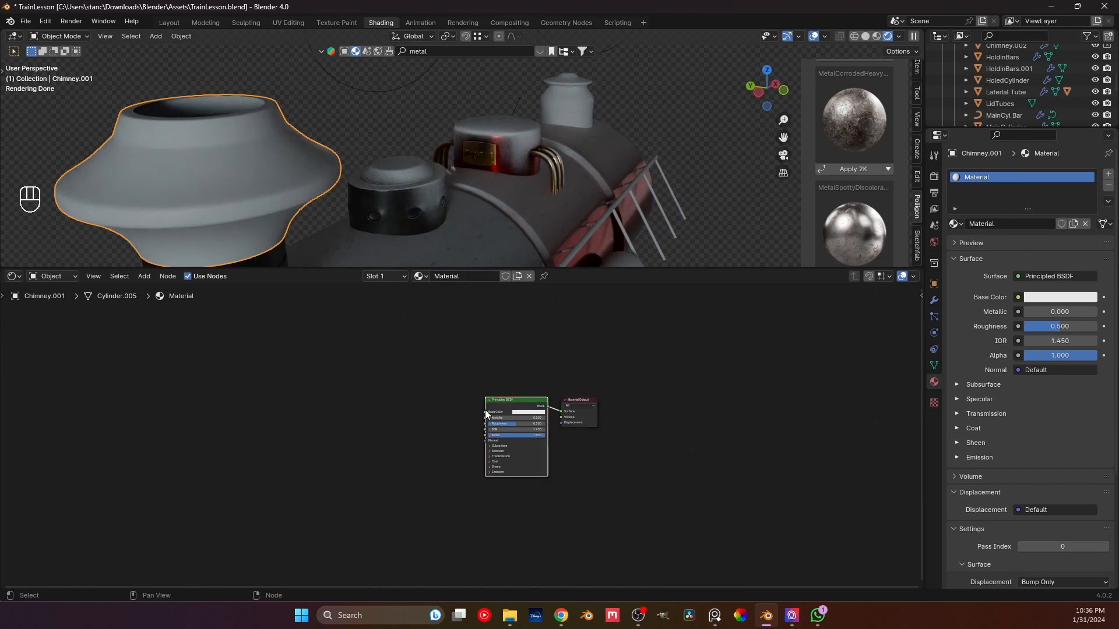
{"action": "middle_click_drag", "start_coordinate": [428, 423], "coordinate": [412, 345]}
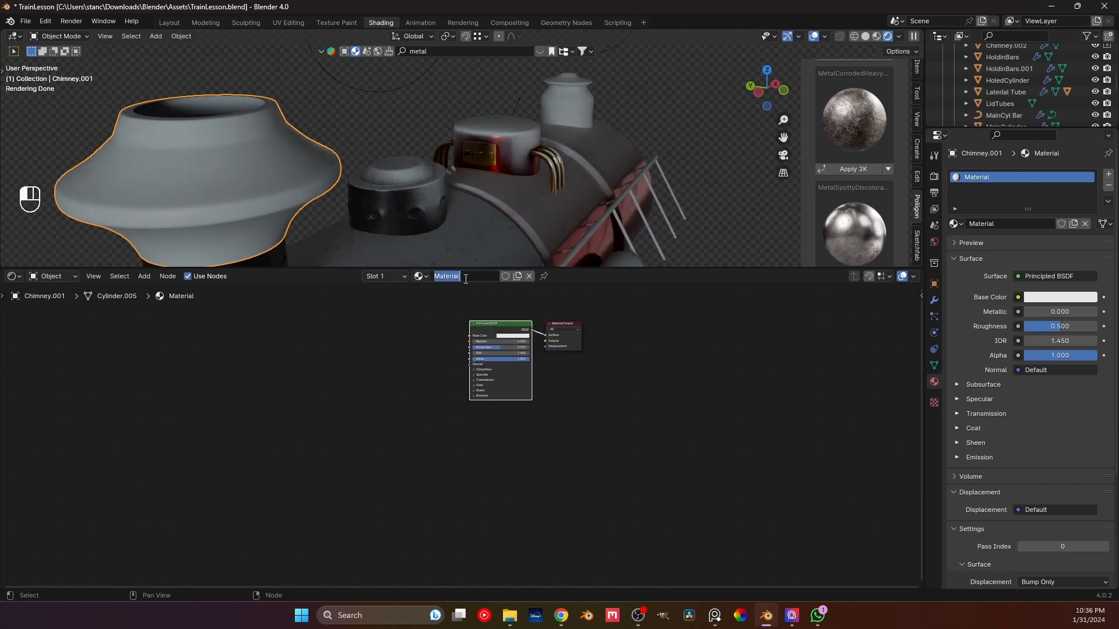
{"action": "type", "text": "TopC"}
{"action": "key", "text": "BackSpace"}
{"action": "key", "text": "BackSpace"}
{"action": "key", "text": "Return"}
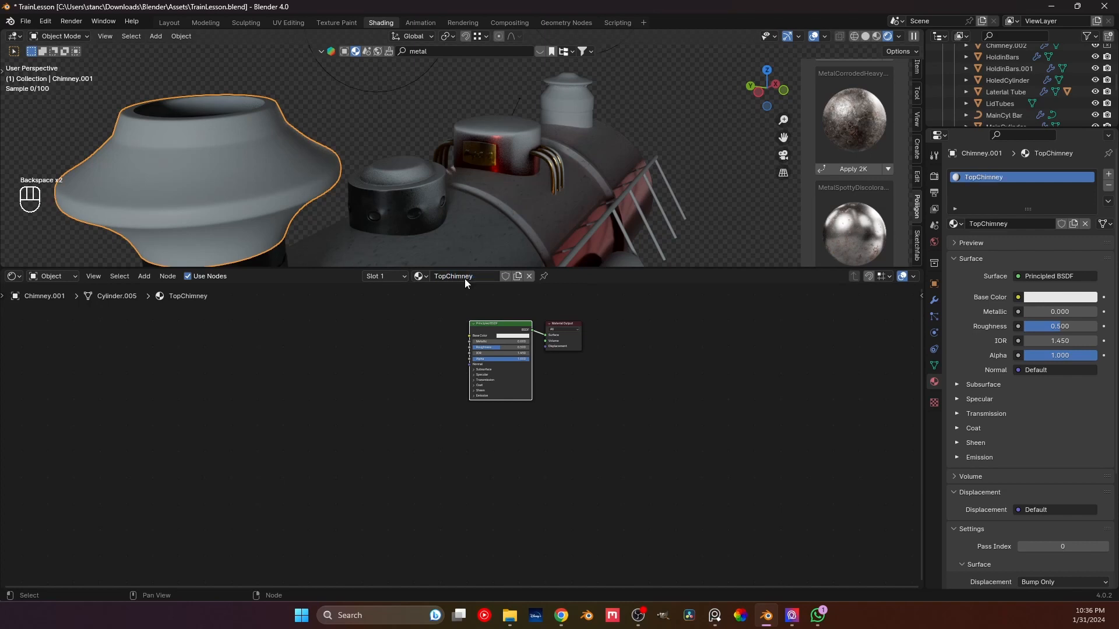
- Add the MetalGoldPaint002_2K node group to the TopChimney material and place it ahead of the Principled BSDF
{"action": "scroll", "coordinate": [534, 345], "scroll_direction": "up", "scroll_amount": 1}
{"action": "middle_click_drag", "start_coordinate": [434, 345], "coordinate": [385, 386]}
{"action": "scroll", "coordinate": [385, 386], "scroll_direction": "up", "scroll_amount": 1}
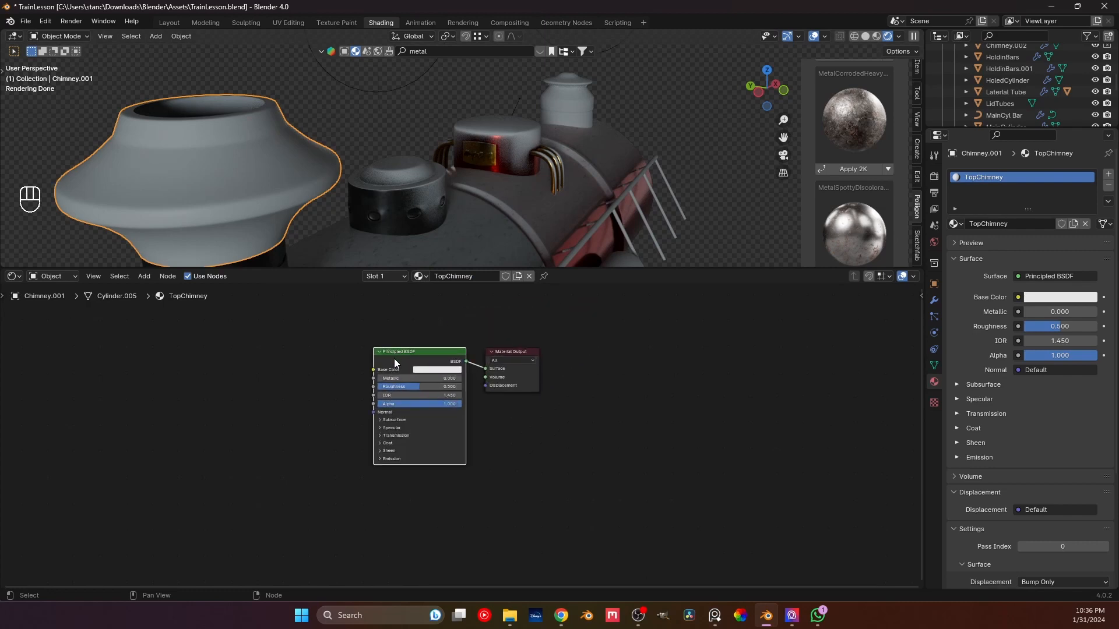
{"action": "middle_click_drag", "start_coordinate": [196, 396], "coordinate": [275, 367]}
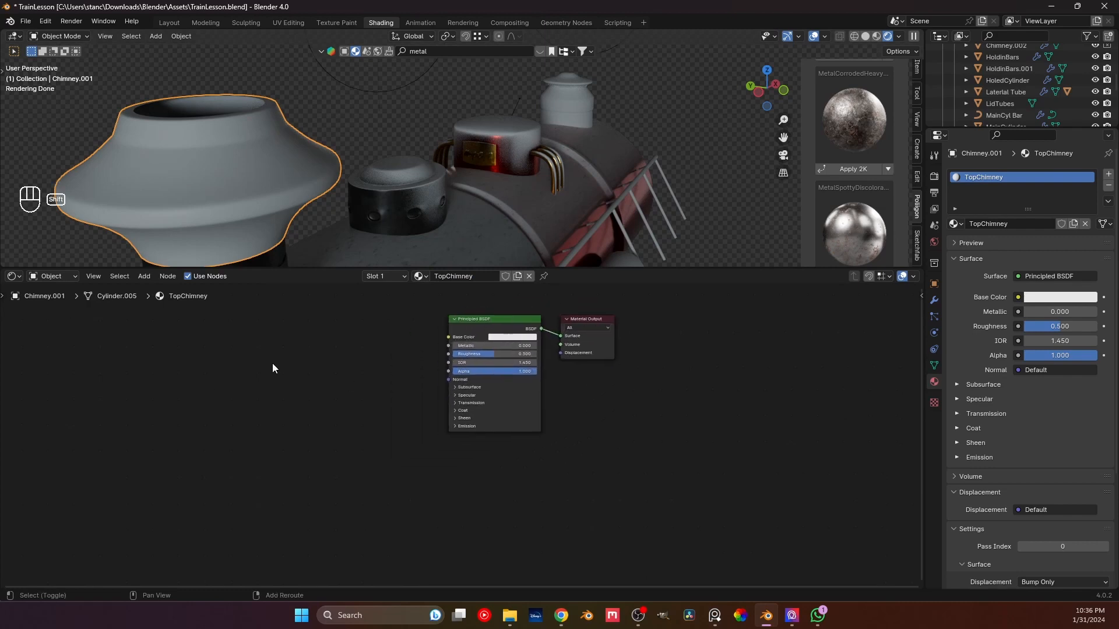
{"action": "key", "text": "shift+a"}
{"action": "mouse_move", "coordinate": [277, 362]}
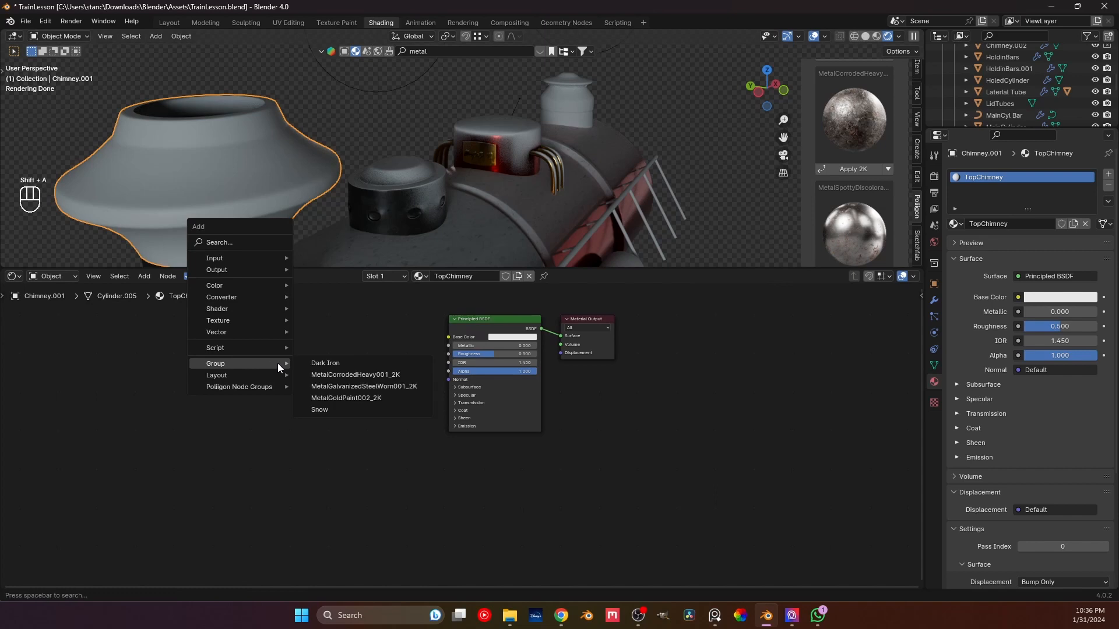
{"action": "left_click", "coordinate": [352, 398]}
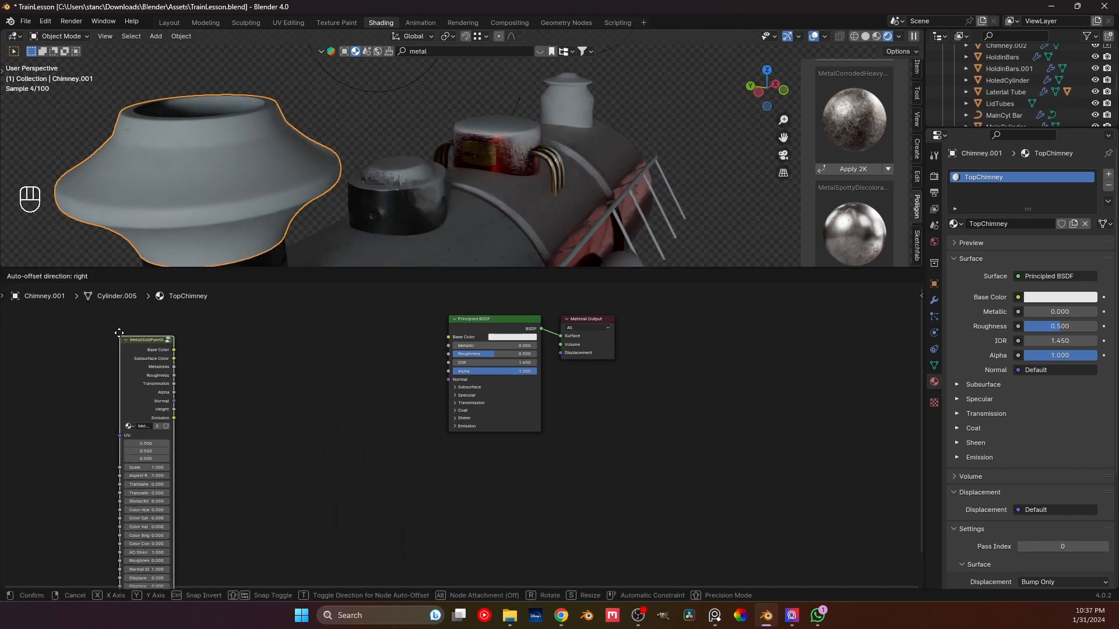
{"action": "left_click", "coordinate": [167, 337]}
{"action": "left_click_drag", "start_coordinate": [168, 336], "coordinate": [270, 320]}
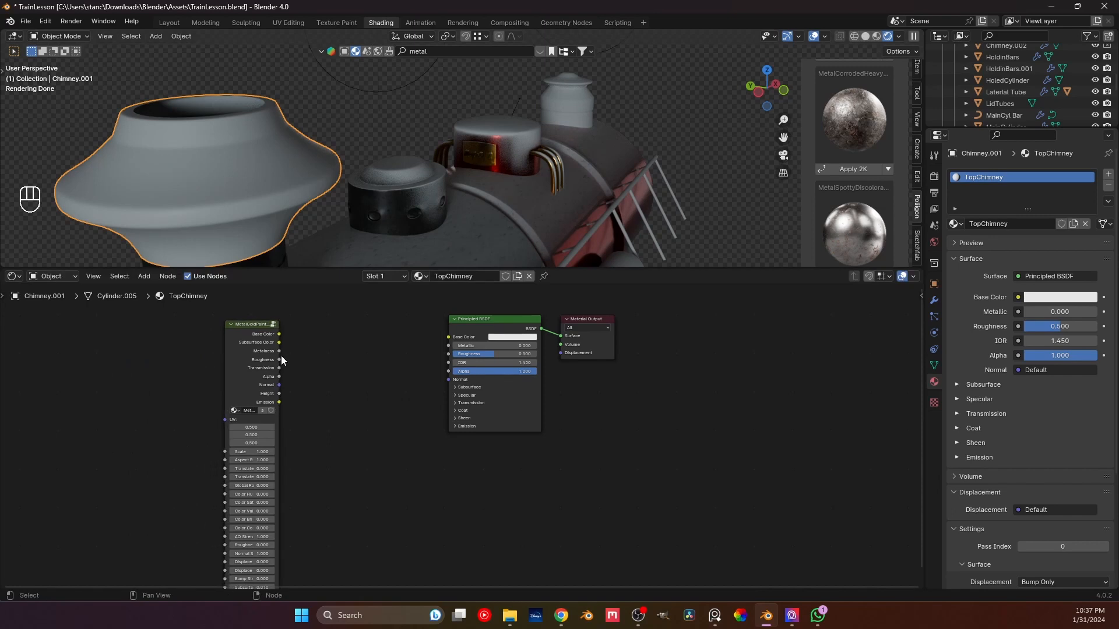
- Try the gold paint group's Base Color on the Principled BSDF's Base Color and remove the group again
{"action": "scroll", "coordinate": [298, 414], "scroll_direction": "up", "scroll_amount": 2}
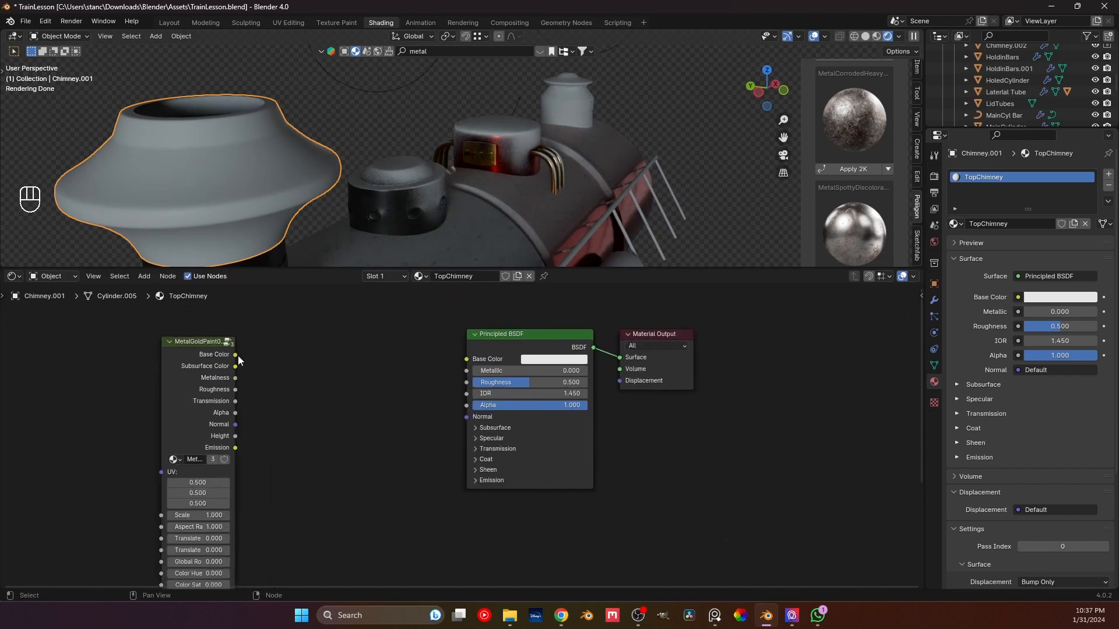
{"action": "left_click_drag", "start_coordinate": [235, 355], "coordinate": [466, 359]}
{"action": "middle_click_drag", "start_coordinate": [318, 376], "coordinate": [357, 341]}
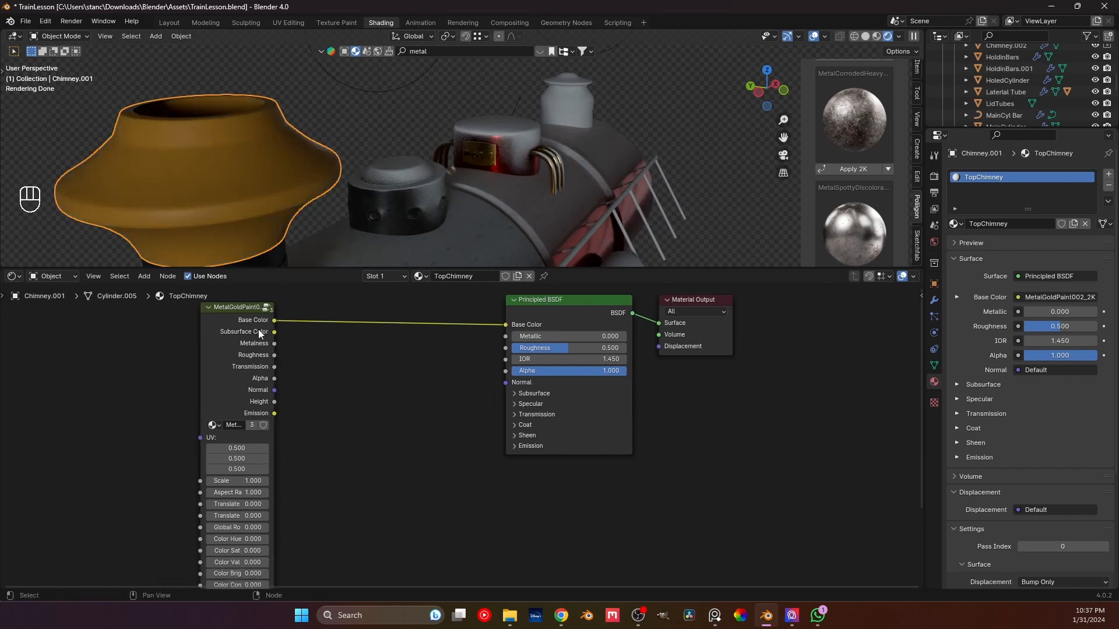
{"action": "left_click", "coordinate": [215, 323]}
{"action": "key", "text": "x"}
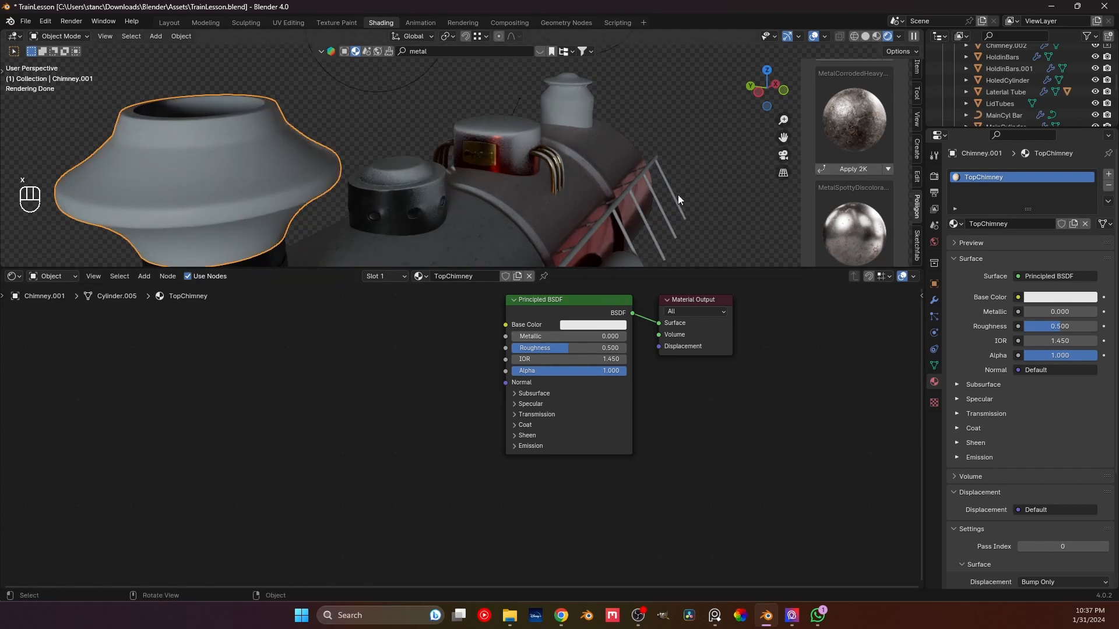
- Deselect the chimney top and search the owned Poliigon assets for bronze
{"action": "left_click", "coordinate": [668, 115]}
{"action": "scroll", "coordinate": [828, 116], "scroll_direction": "up", "scroll_amount": 4}
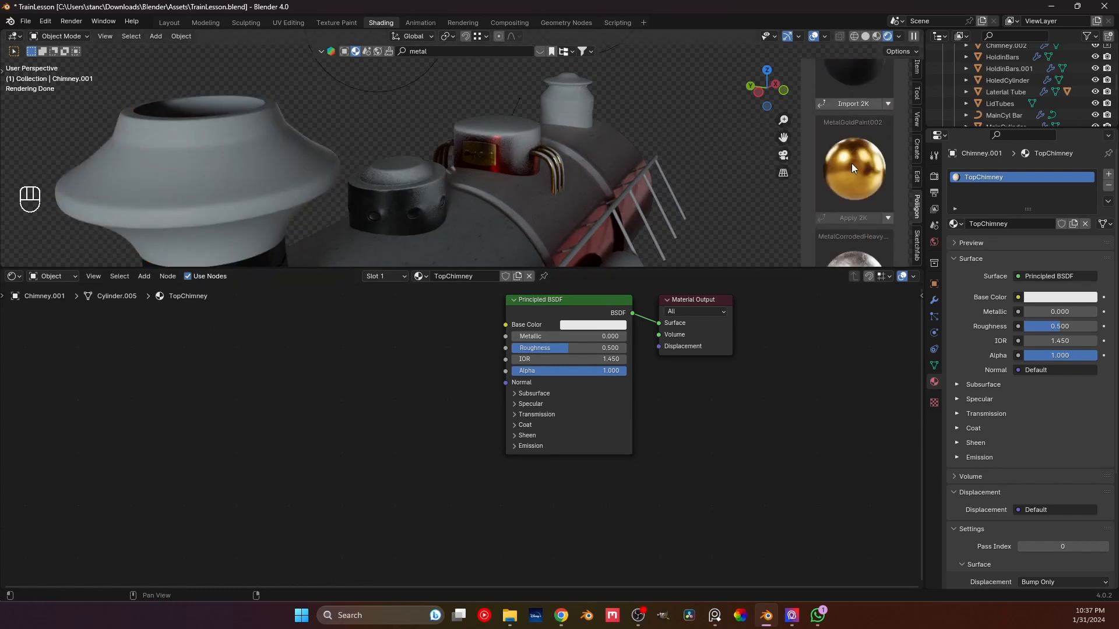
{"action": "scroll", "coordinate": [850, 165], "scroll_direction": "up", "scroll_amount": 10}
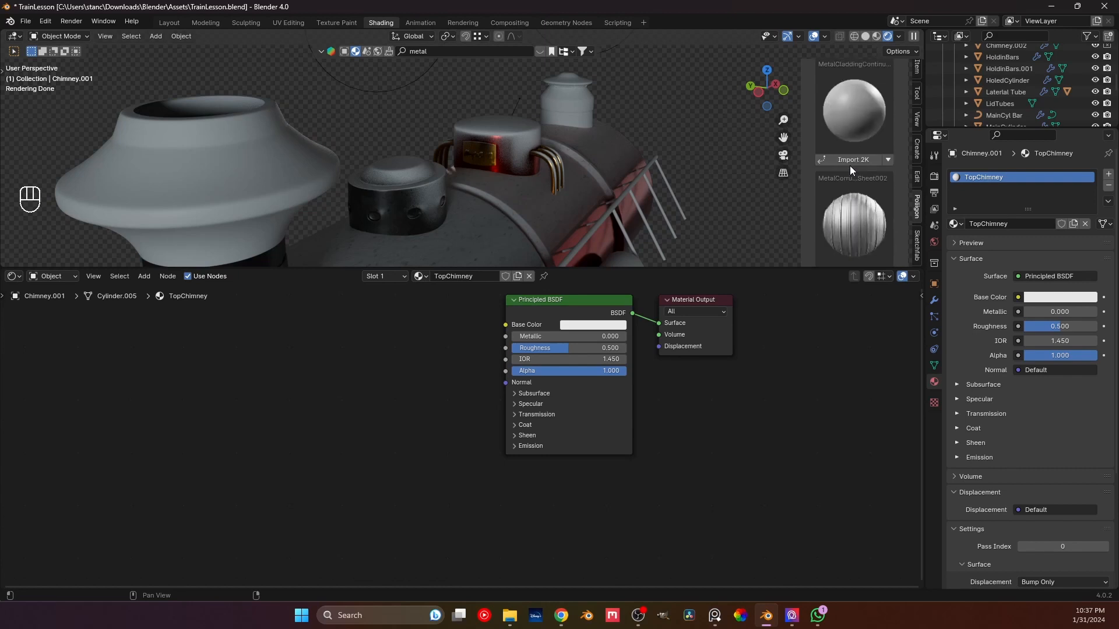
{"action": "left_click", "coordinate": [843, 155]}
{"action": "type", "text": "b"}
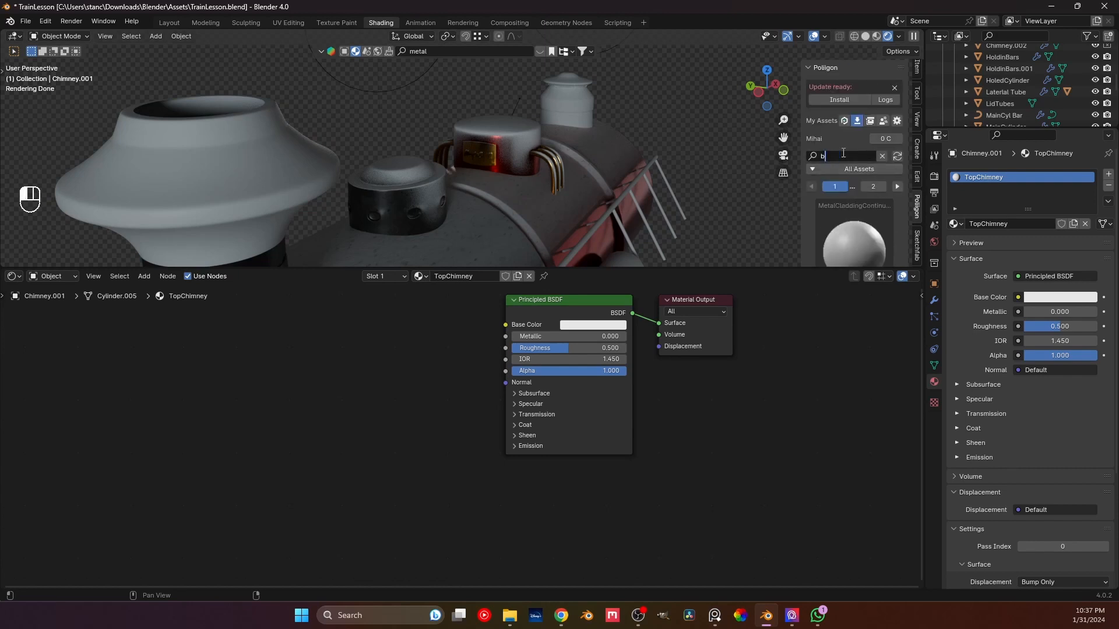
{"action": "type", "text": "ronze"}
{"action": "key", "text": "Return"}
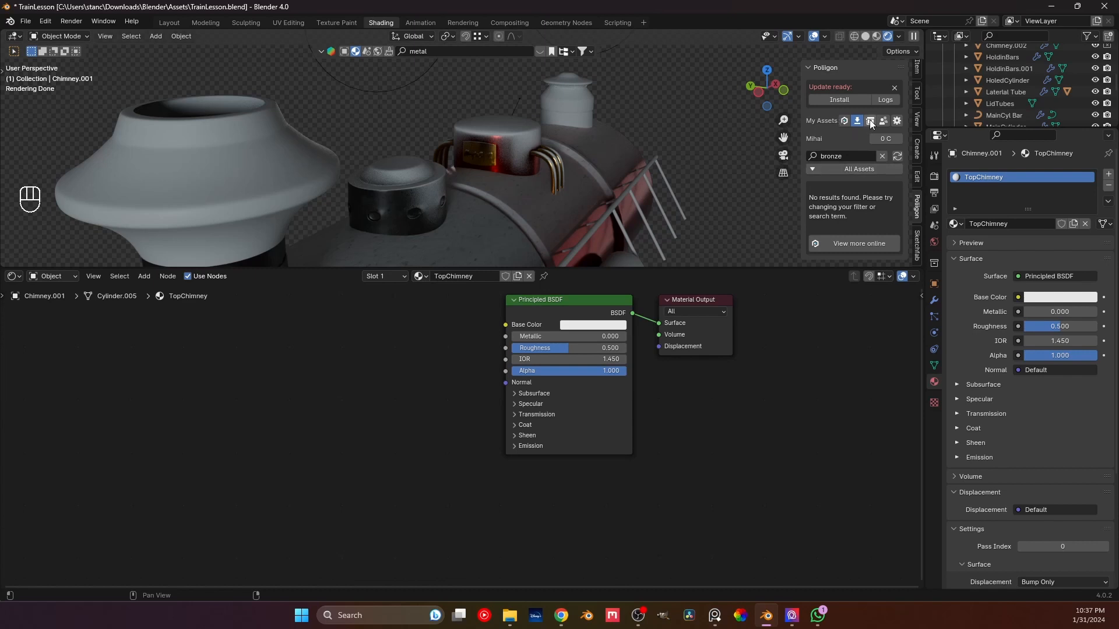
- Search the full Poliigon library for bronze and look through the materials offered
{"action": "left_click", "coordinate": [844, 121]}
{"action": "left_click", "coordinate": [837, 156]}
{"action": "type", "text": "b"}
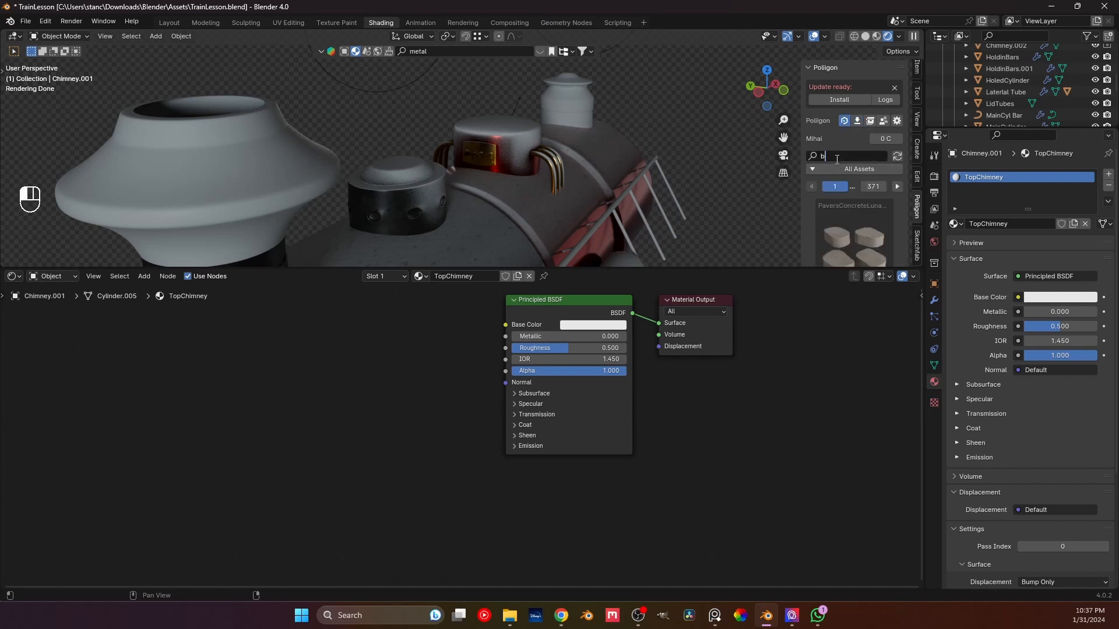
{"action": "type", "text": "ronze"}
{"action": "key", "text": "Return"}
{"action": "scroll", "coordinate": [835, 159], "scroll_direction": "down", "scroll_amount": 4}
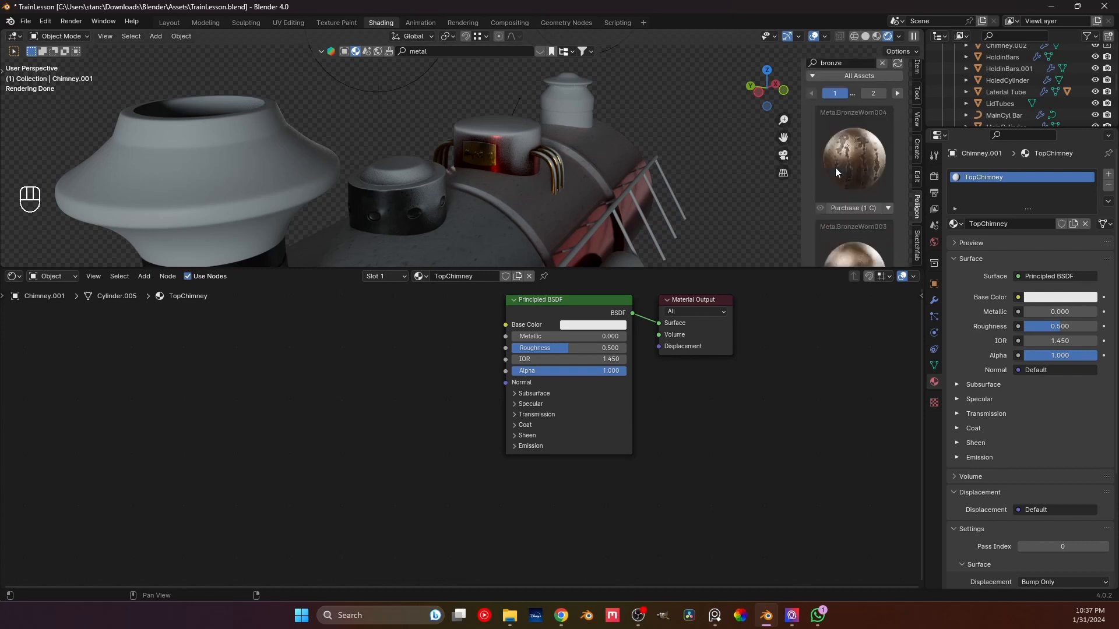
{"action": "scroll", "coordinate": [835, 168], "scroll_direction": "up", "scroll_amount": 4}
- Open the Poliigon search term for editing
{"action": "left_click", "coordinate": [862, 153]}
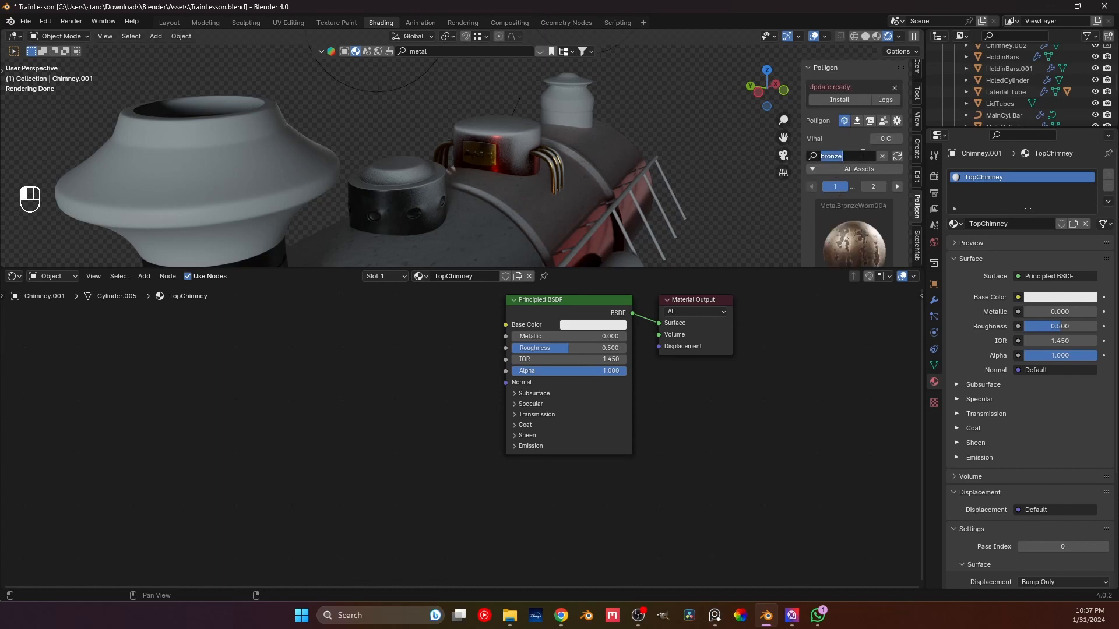
- Search the Poliigon library for "bronze free", acquire the free MetalBronzeWorn001 asset and import it at 2K
{"action": "key", "text": "End"}
{"action": "type", "text": "free"}
{"action": "key", "text": "Return"}
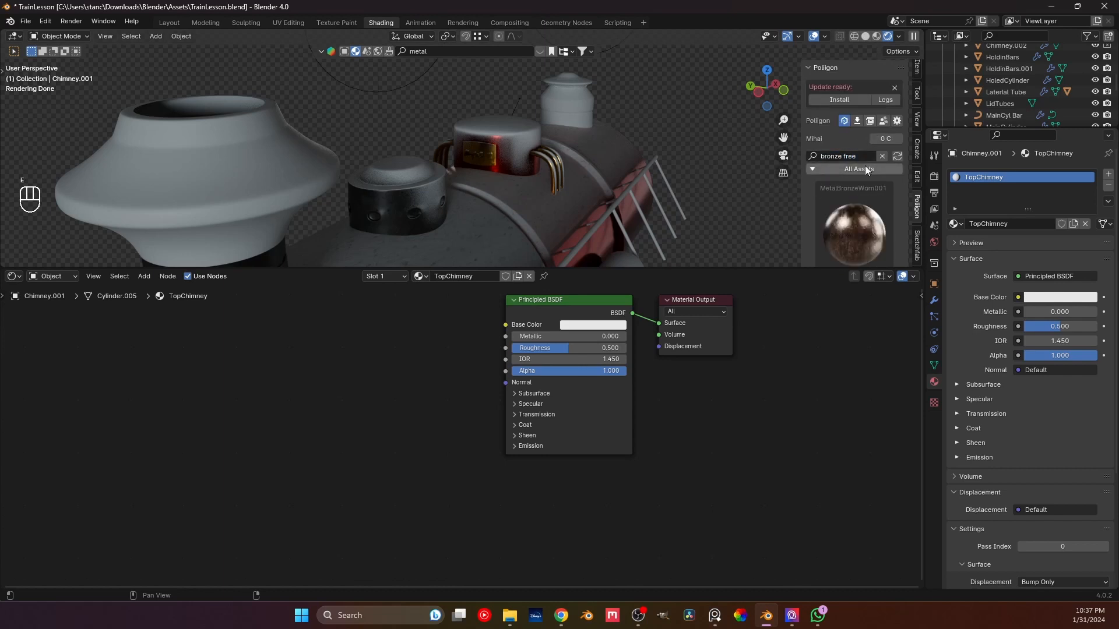
{"action": "scroll", "coordinate": [848, 201], "scroll_direction": "down", "scroll_amount": 4}
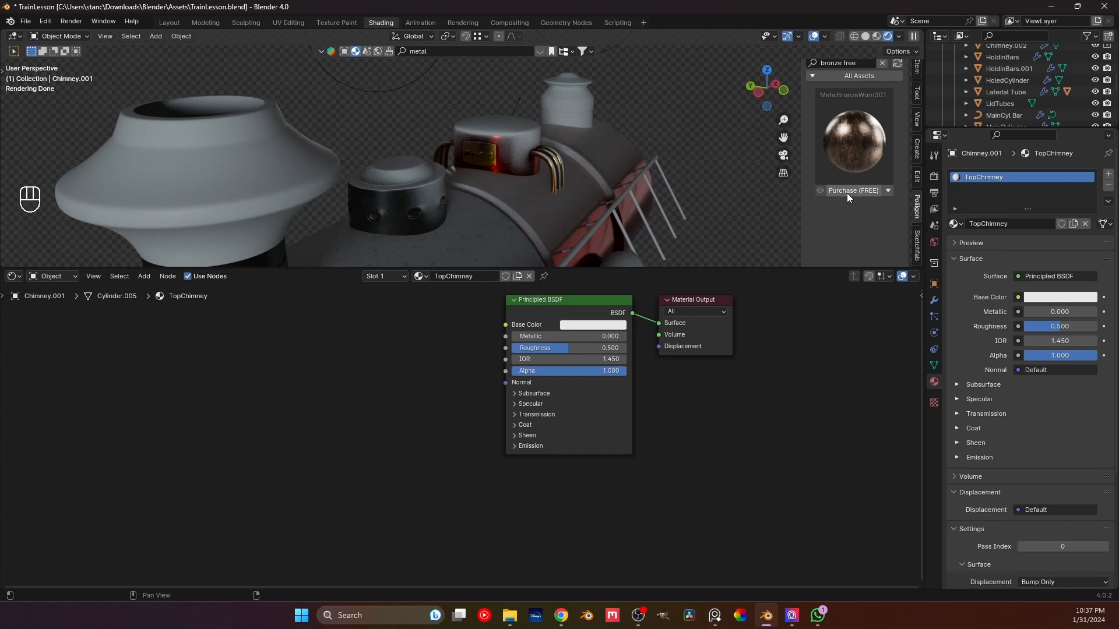
{"action": "left_click", "coordinate": [847, 192]}
{"action": "left_click", "coordinate": [856, 194]}
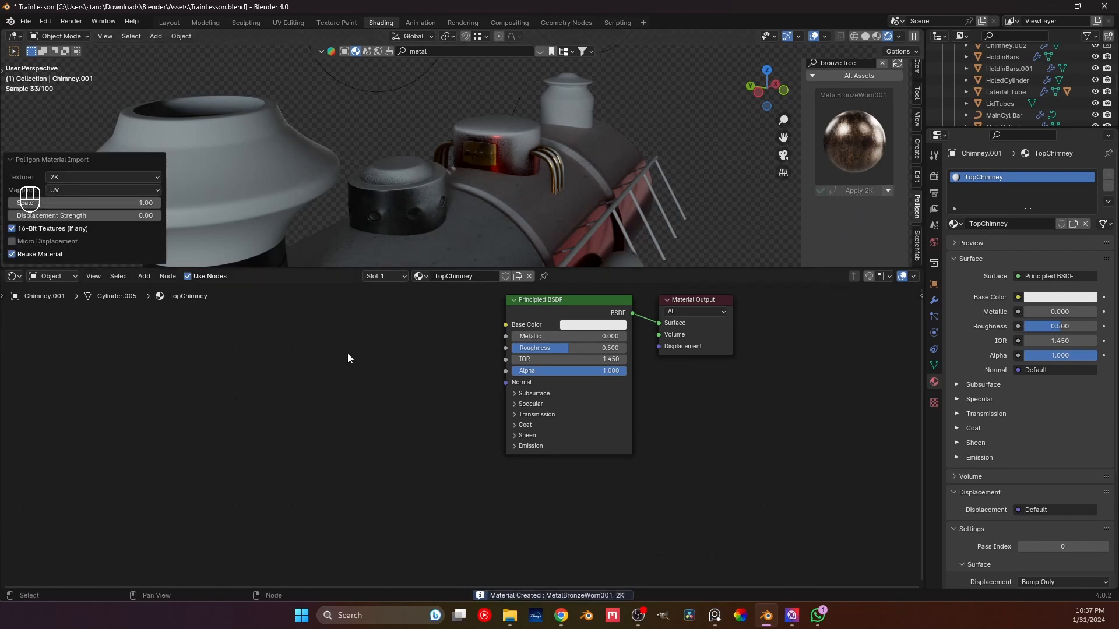
- Add the MetalBronzeWorn001_2K node group and connect its Base Color, Roughness and Metalness outputs to the Principled BSDF's matching inputs
{"action": "key", "text": "shift+a"}
{"action": "mouse_move", "coordinate": [334, 341]}
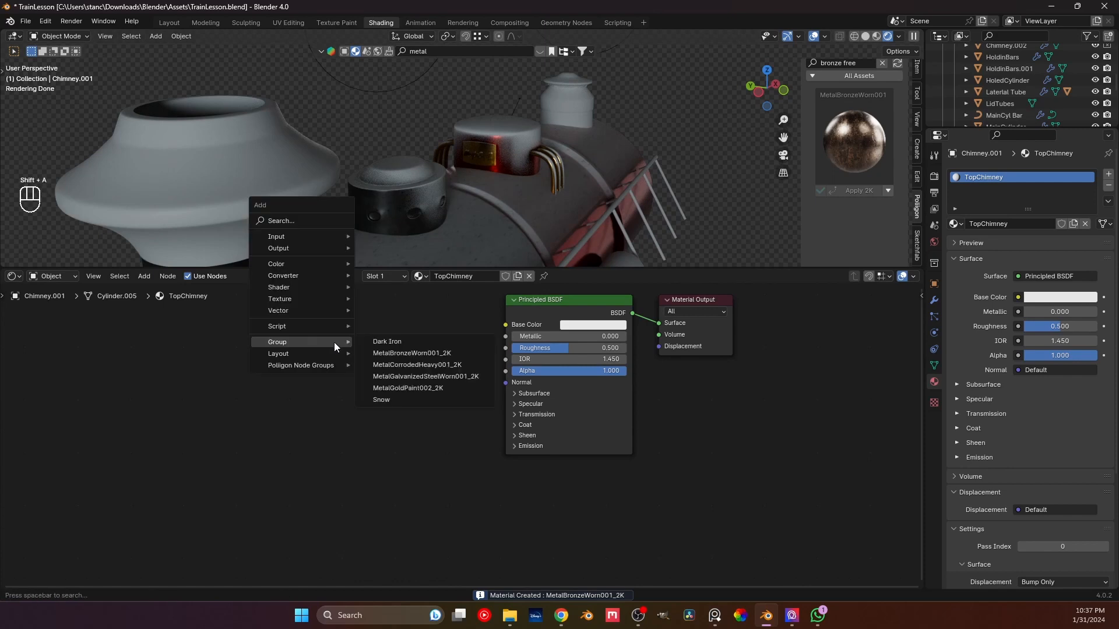
{"action": "left_click", "coordinate": [420, 359]}
{"action": "left_click", "coordinate": [241, 331]}
{"action": "left_click_drag", "start_coordinate": [320, 349], "coordinate": [505, 325]}
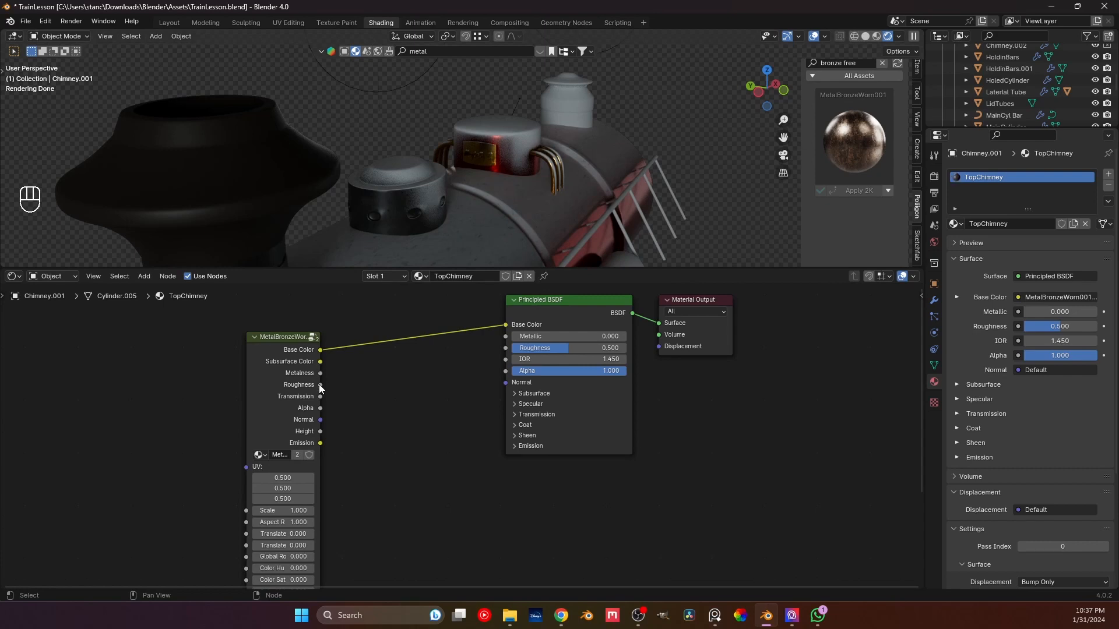
{"action": "left_click_drag", "start_coordinate": [320, 385], "coordinate": [505, 348]}
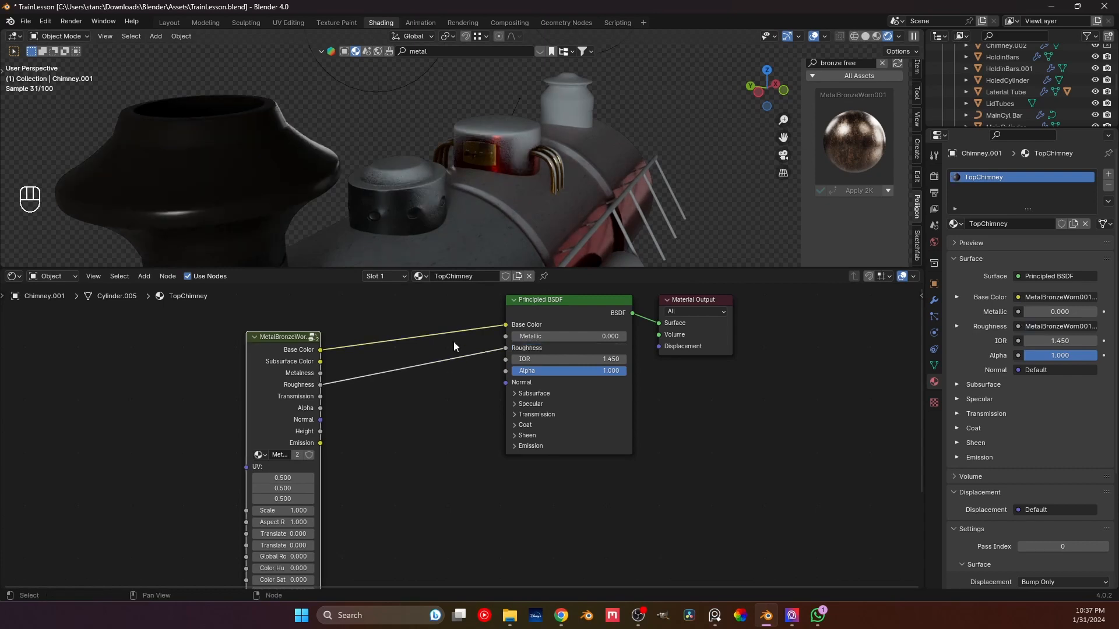
{"action": "left_click_drag", "start_coordinate": [320, 374], "coordinate": [504, 338]}
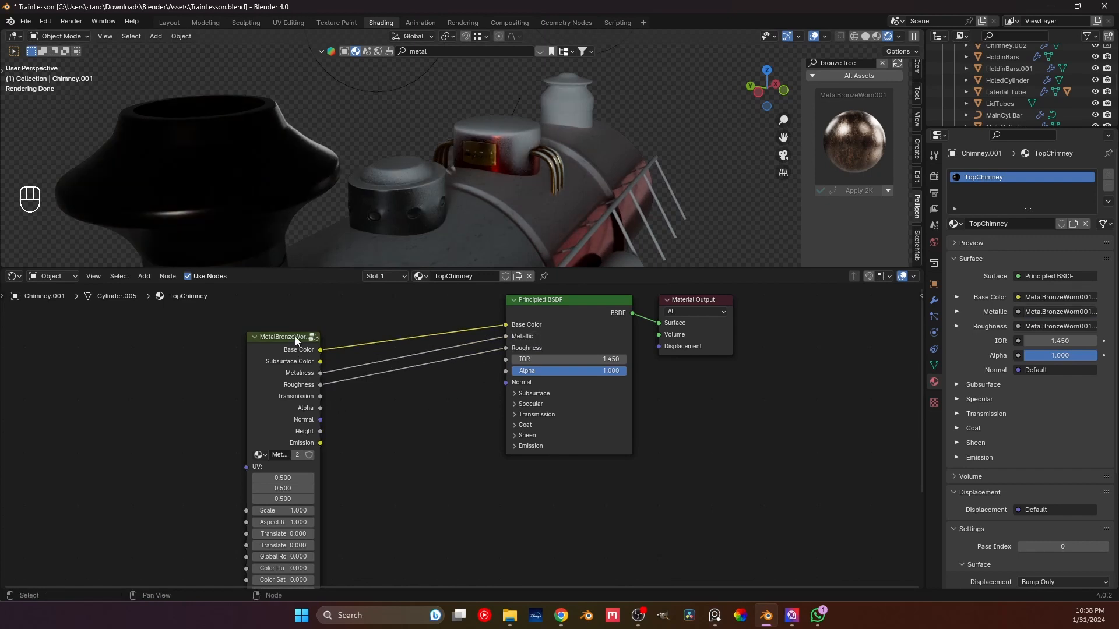
{"action": "left_click_drag", "start_coordinate": [295, 337], "coordinate": [245, 329]}
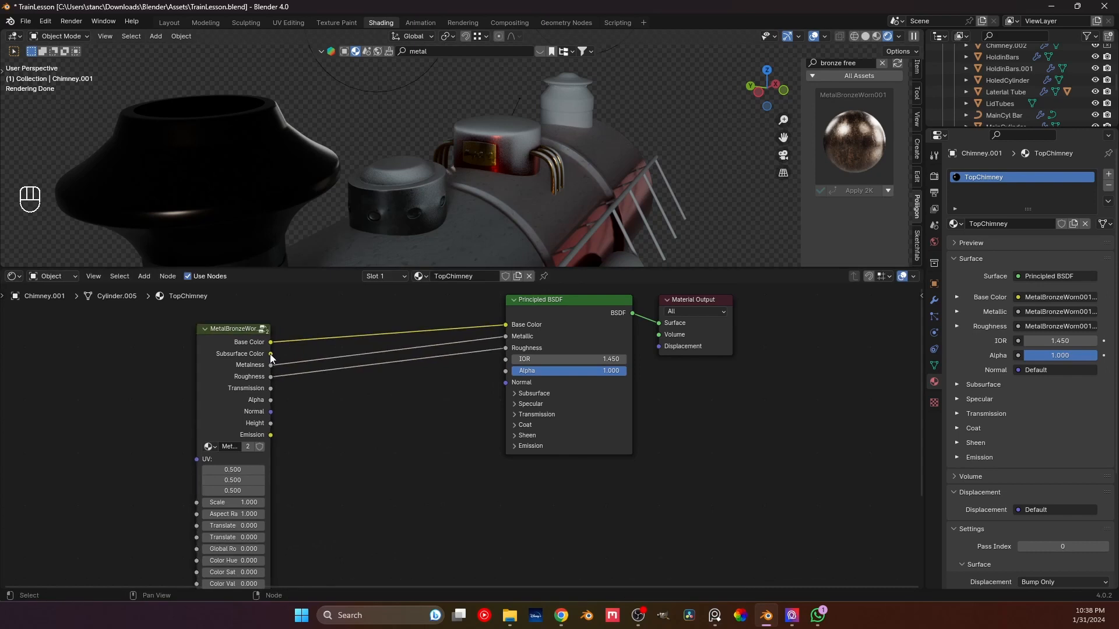
- Examine the Subsurface and Specular settings of the Principled BSDF node
{"action": "left_click", "coordinate": [514, 394]}
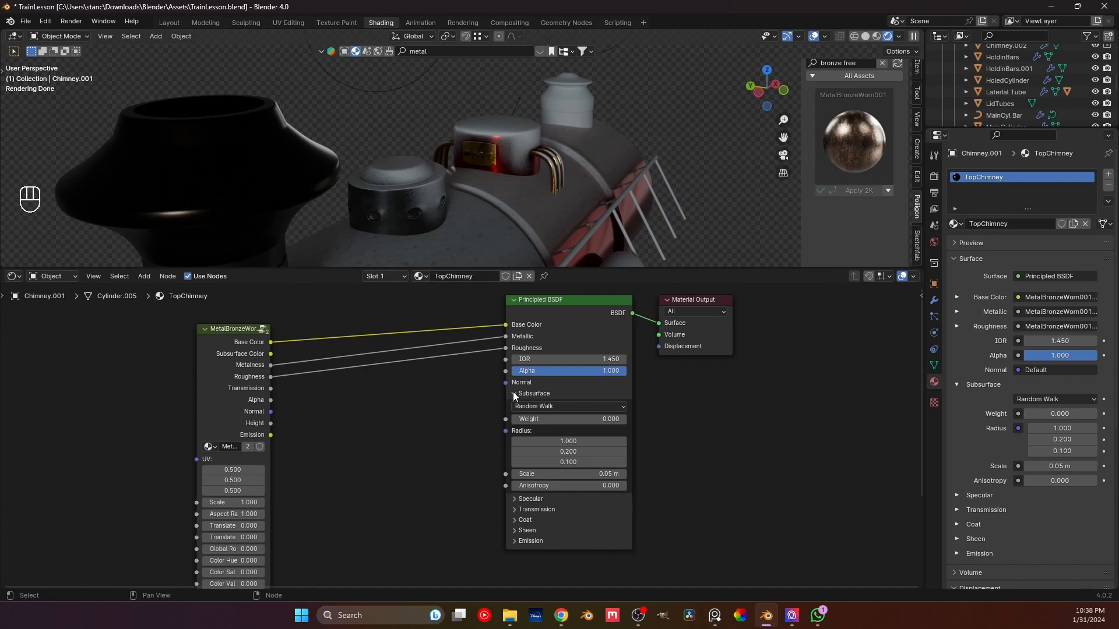
{"action": "left_click", "coordinate": [514, 393]}
{"action": "left_click", "coordinate": [514, 404]}
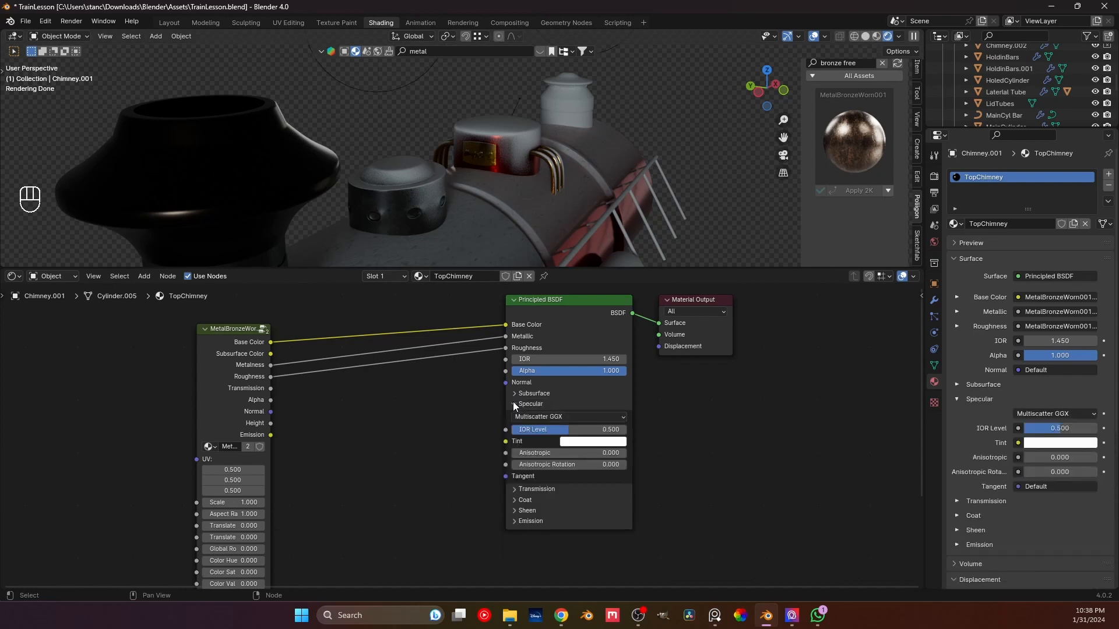
{"action": "left_click", "coordinate": [514, 404]}
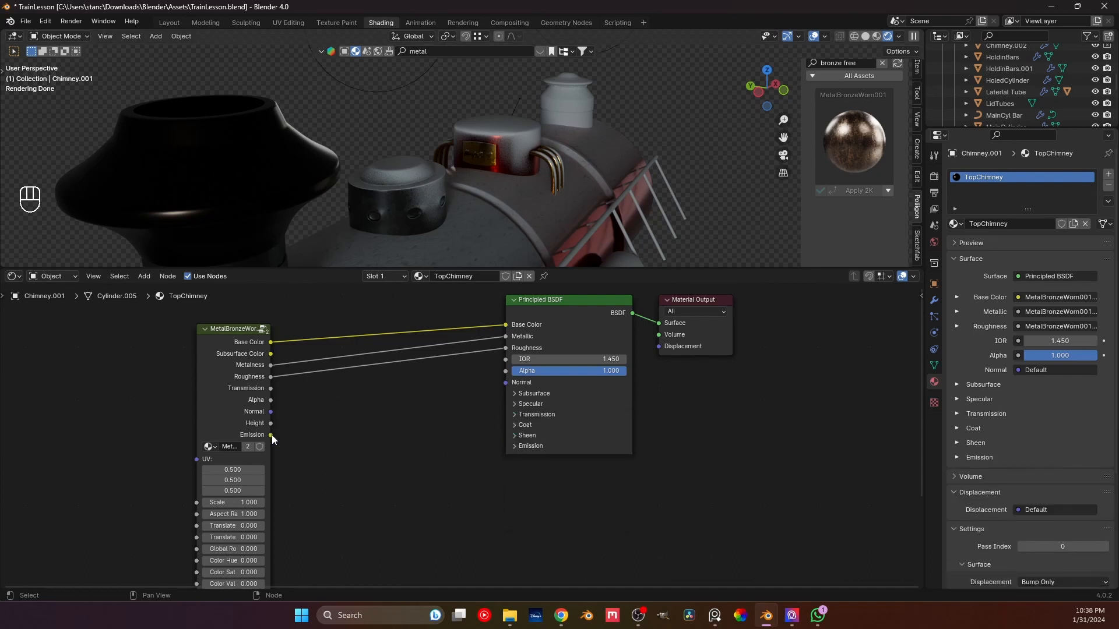
- Add a Texture Coordinate node and connect its UV output to the bronze node group's UV input
{"action": "left_click_drag", "start_coordinate": [271, 435], "coordinate": [161, 441]}
{"action": "scroll", "coordinate": [266, 440], "scroll_direction": "down", "scroll_amount": 1}
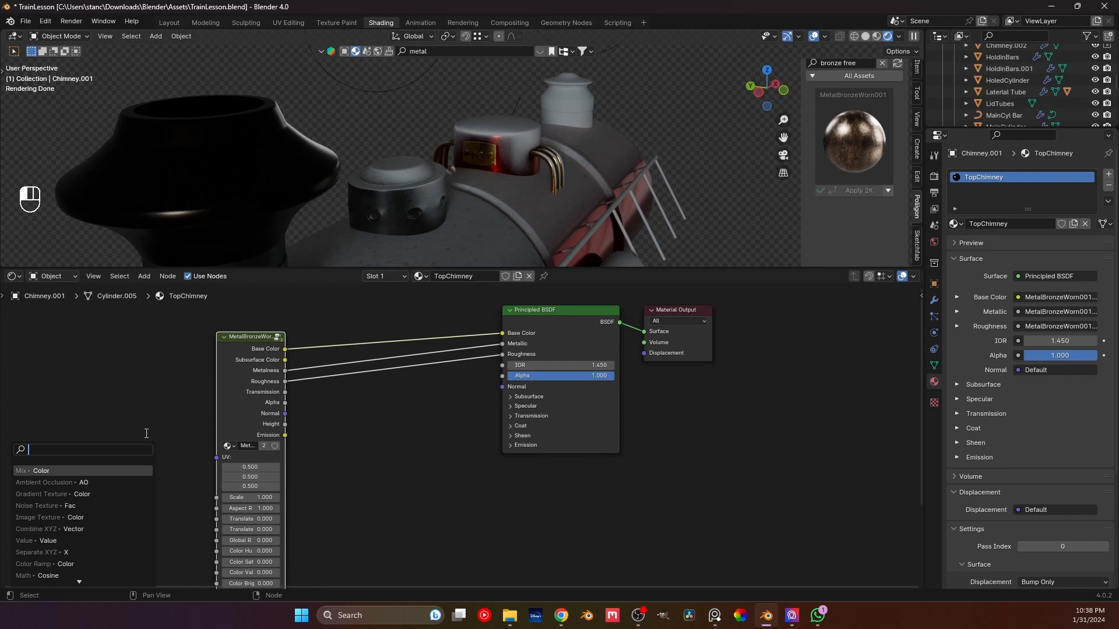
{"action": "type", "text": "texture"}
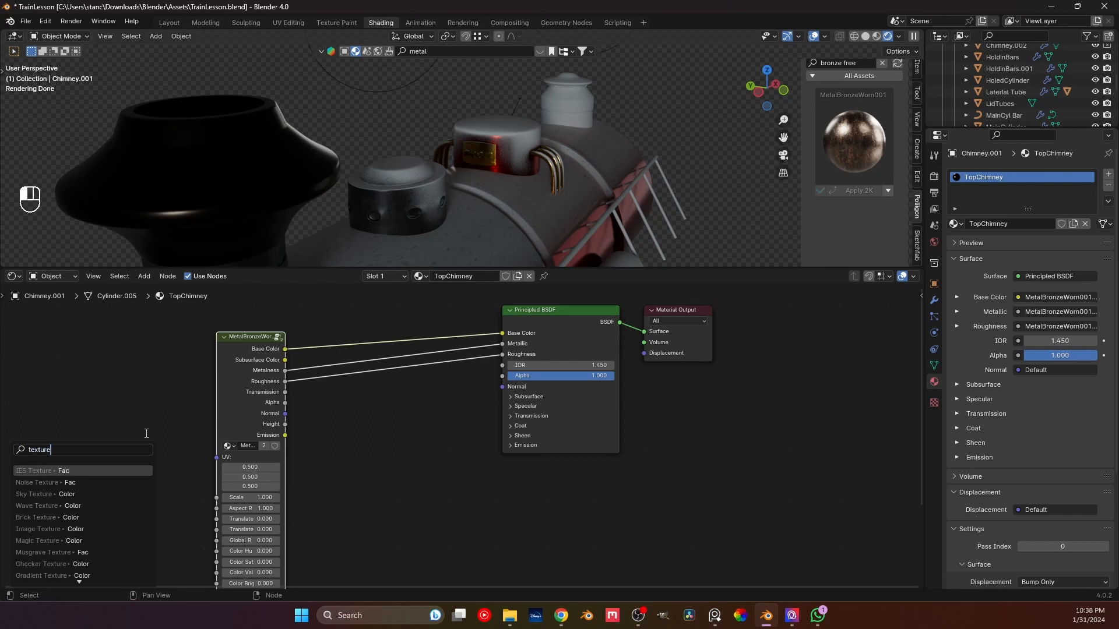
{"action": "type", "text": " coo"}
{"action": "key", "text": "Return"}
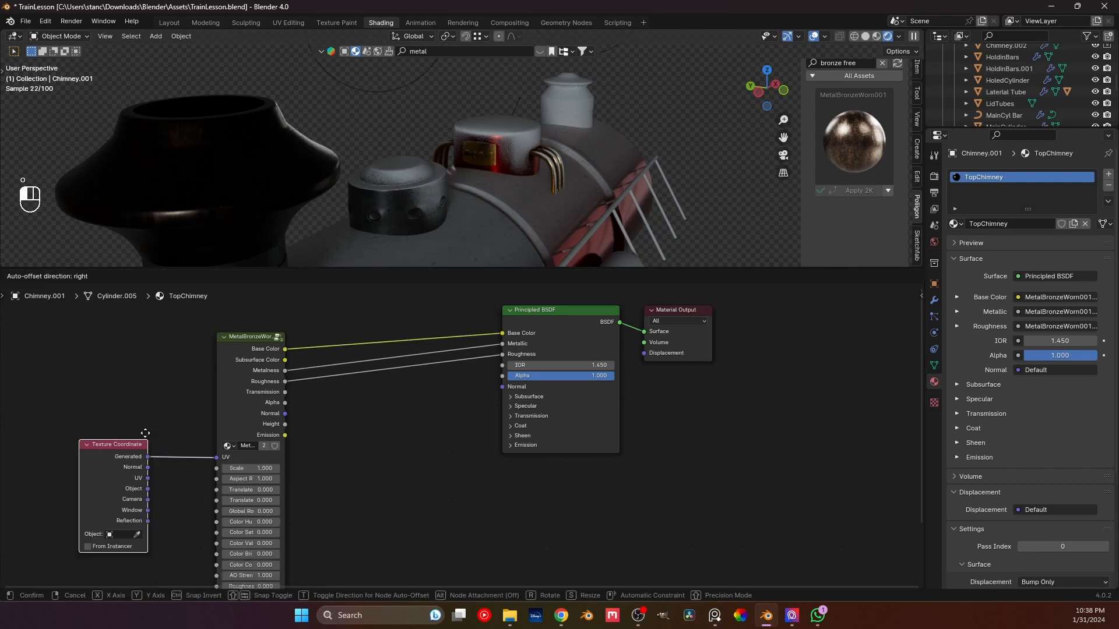
{"action": "left_click", "coordinate": [125, 422]}
{"action": "left_click_drag", "start_coordinate": [128, 468], "coordinate": [217, 457]}
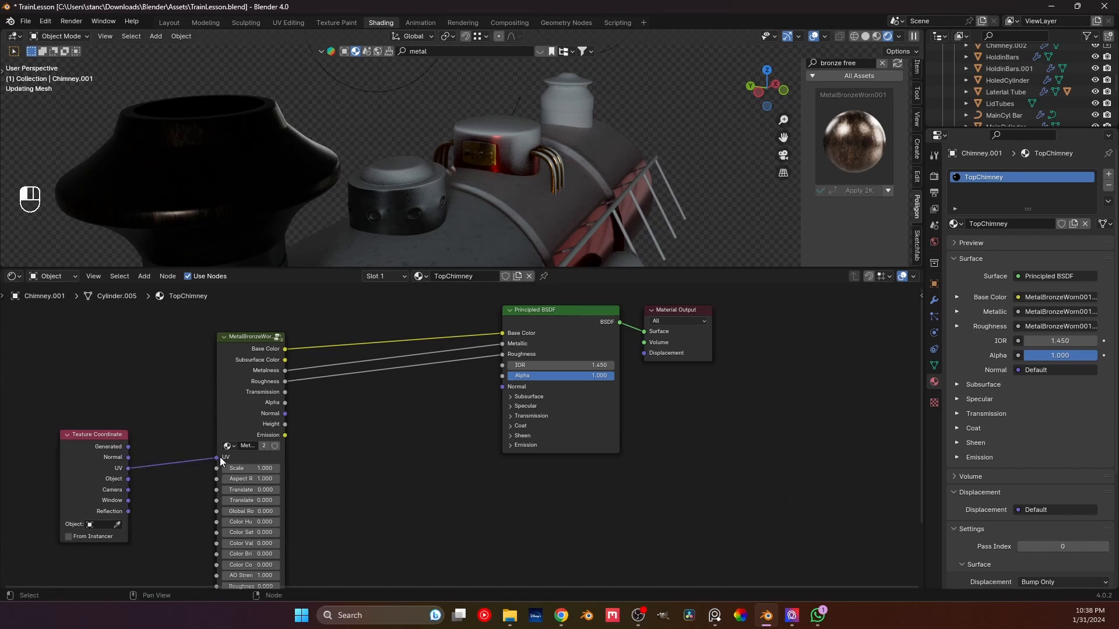
- Try adjusting the bronze node group's color brightness and undo the change
{"action": "middle_click_drag", "start_coordinate": [274, 216], "coordinate": [373, 227]}
{"action": "scroll", "coordinate": [326, 443], "scroll_direction": "up", "scroll_amount": 3}
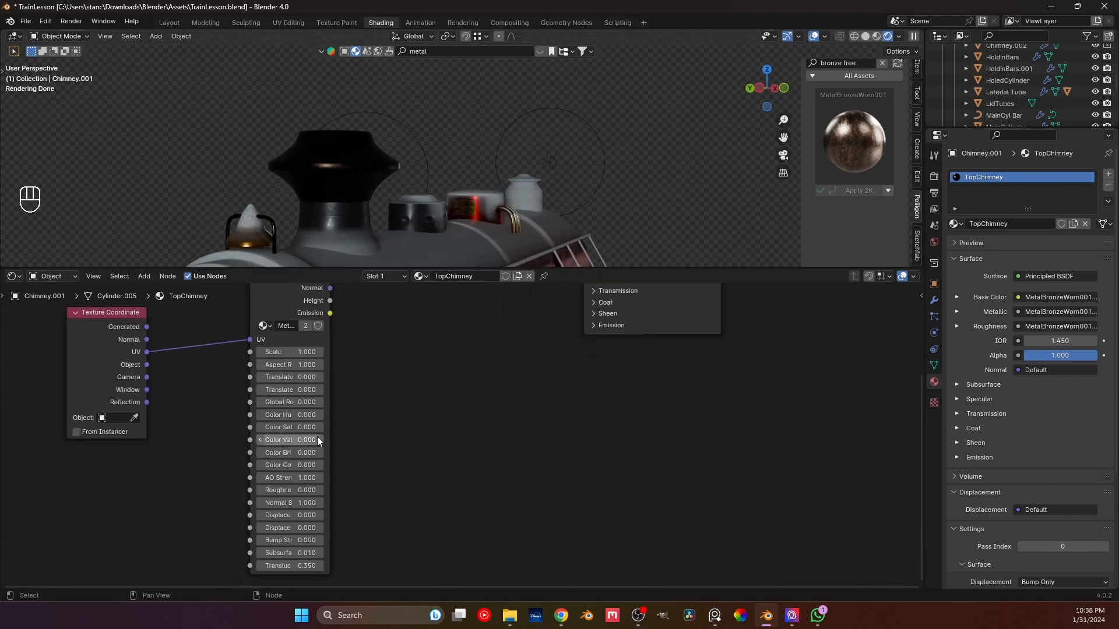
{"action": "scroll", "coordinate": [217, 475], "scroll_direction": "up", "scroll_amount": 3}
{"action": "middle_click_drag", "start_coordinate": [212, 473], "coordinate": [326, 445]}
{"action": "scroll", "coordinate": [262, 434], "scroll_direction": "up", "scroll_amount": 2}
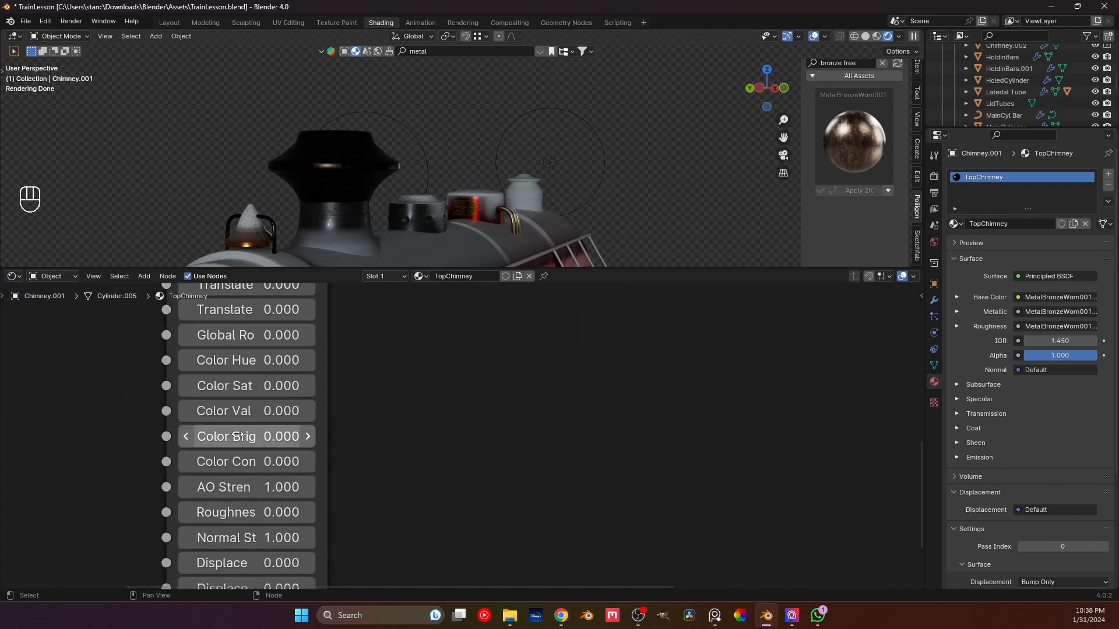
{"action": "mouse_move", "coordinate": [238, 433]}
{"action": "left_mouse_down"}
{"action": "mouse_move", "coordinate": [332, 436]}
{"action": "mouse_move", "coordinate": [236, 436]}
{"action": "left_mouse_up"}
{"action": "key", "text": "ctrl+z"}
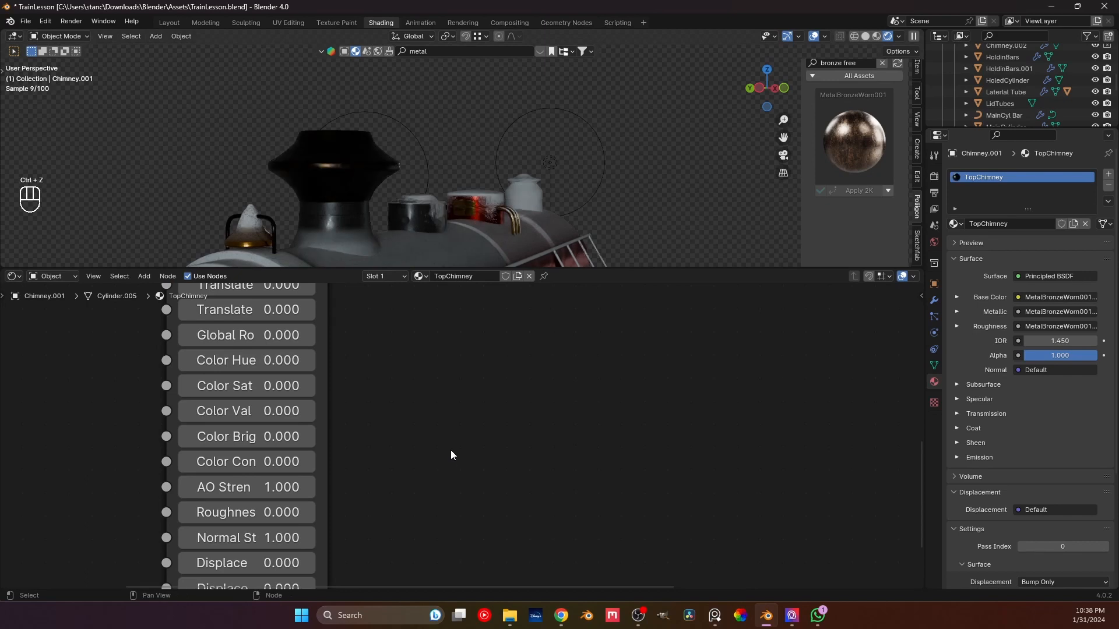
- Delete the Texture Coordinate node and the bronze node group from the TopChimney material
{"action": "scroll", "coordinate": [450, 451], "scroll_direction": "down", "scroll_amount": 5}
{"action": "middle_click_drag", "start_coordinate": [430, 429], "coordinate": [230, 586]}
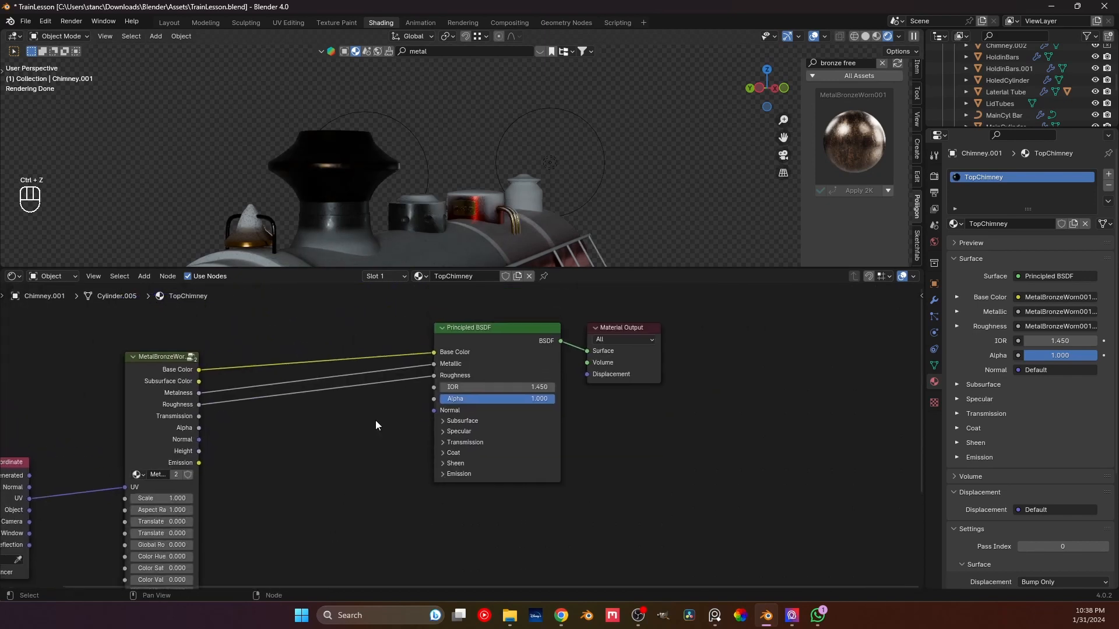
{"action": "scroll", "coordinate": [263, 427], "scroll_direction": "up", "scroll_amount": 5}
{"action": "middle_click_drag", "start_coordinate": [263, 428], "coordinate": [365, 414]}
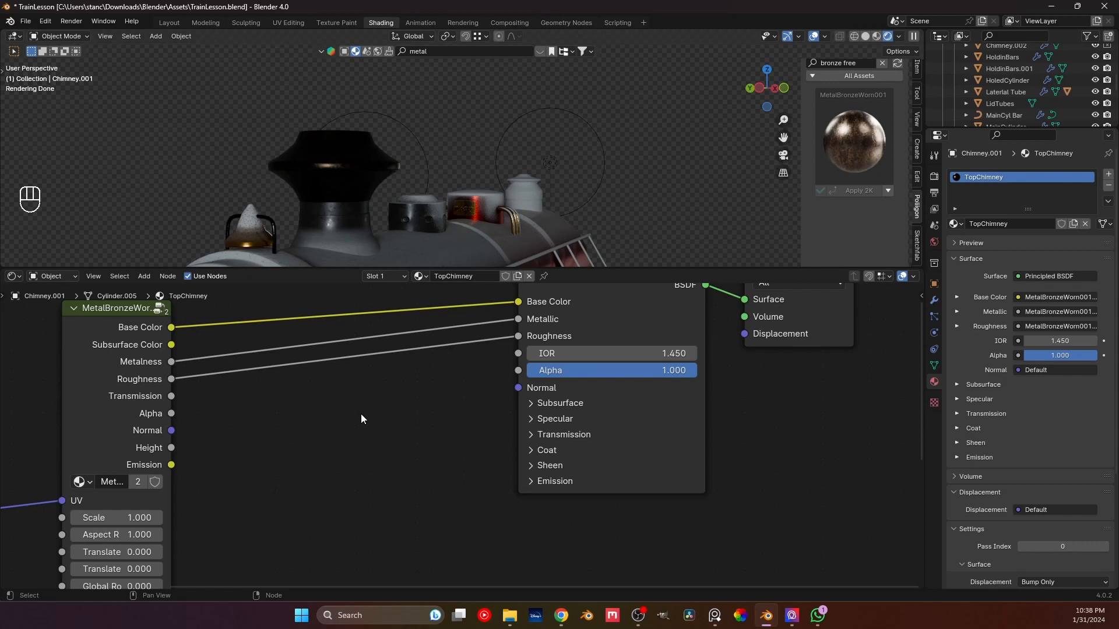
{"action": "scroll", "coordinate": [362, 419], "scroll_direction": "down", "scroll_amount": 3}
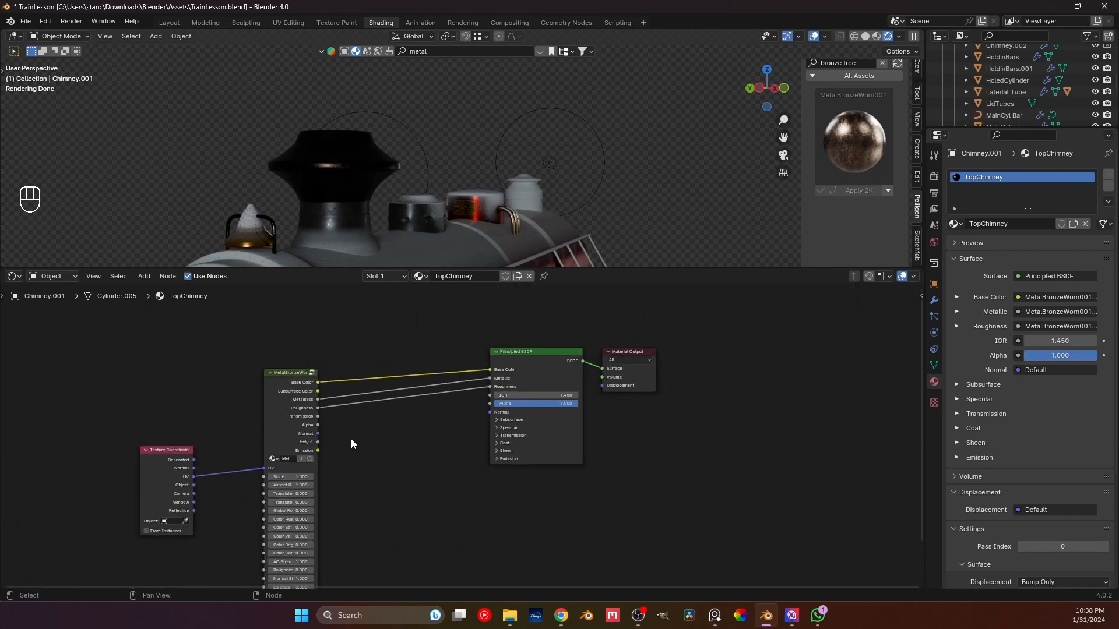
{"action": "mouse_move", "coordinate": [274, 192]}
{"action": "middle_mouse_down"}
{"action": "mouse_move", "coordinate": [193, 201]}
{"action": "mouse_move", "coordinate": [330, 206]}
{"action": "mouse_move", "coordinate": [289, 193]}
{"action": "middle_mouse_up"}
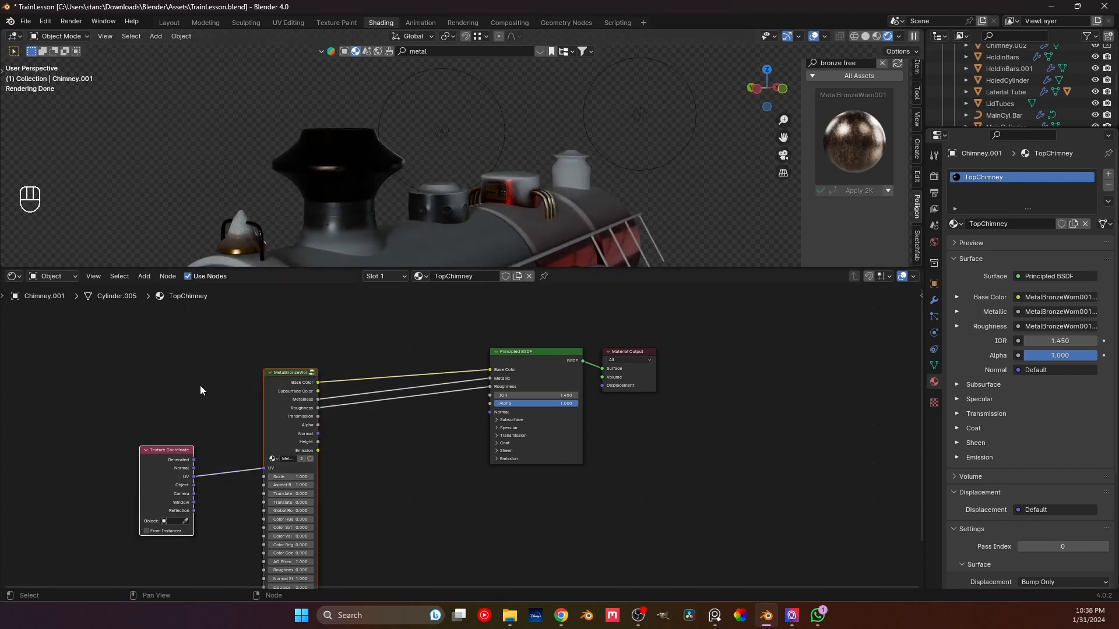
{"action": "key", "text": "x"}
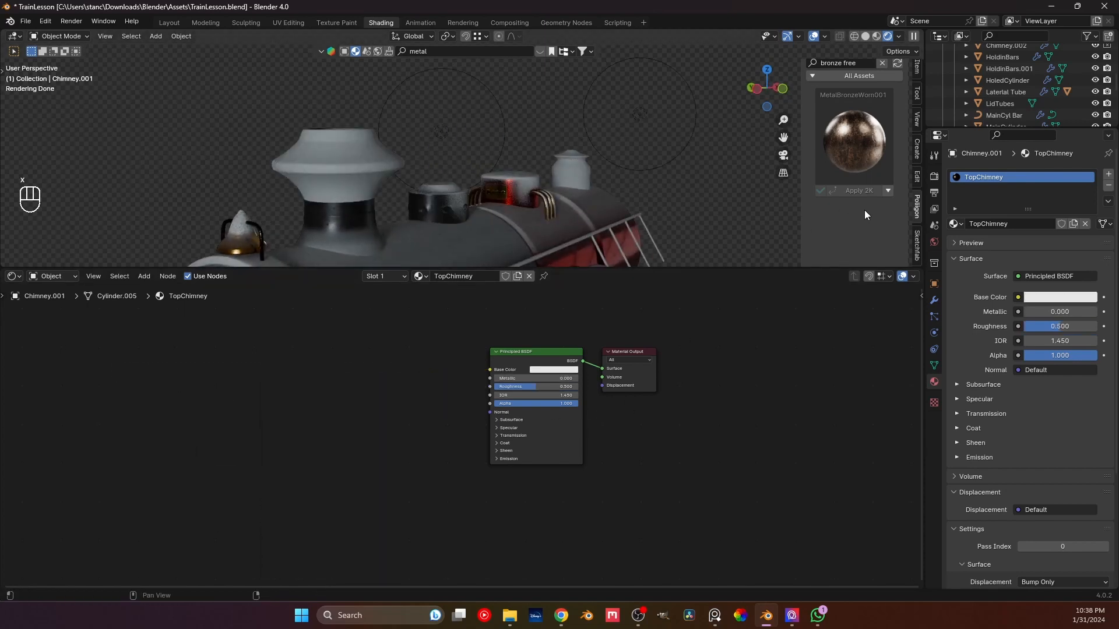
- Search BlenderKit materials for "bronze" and show the result thumbnails over the viewport
{"action": "scroll", "coordinate": [865, 210], "scroll_direction": "down", "scroll_amount": 2}
{"action": "scroll", "coordinate": [914, 221], "scroll_direction": "down", "scroll_amount": 5}
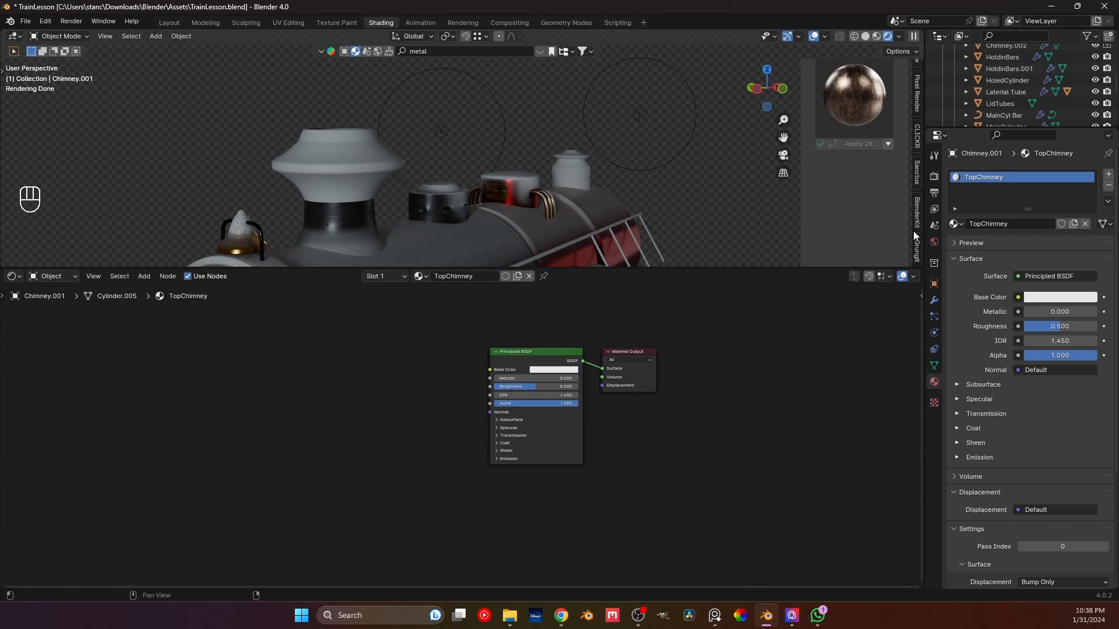
{"action": "left_click", "coordinate": [918, 116]}
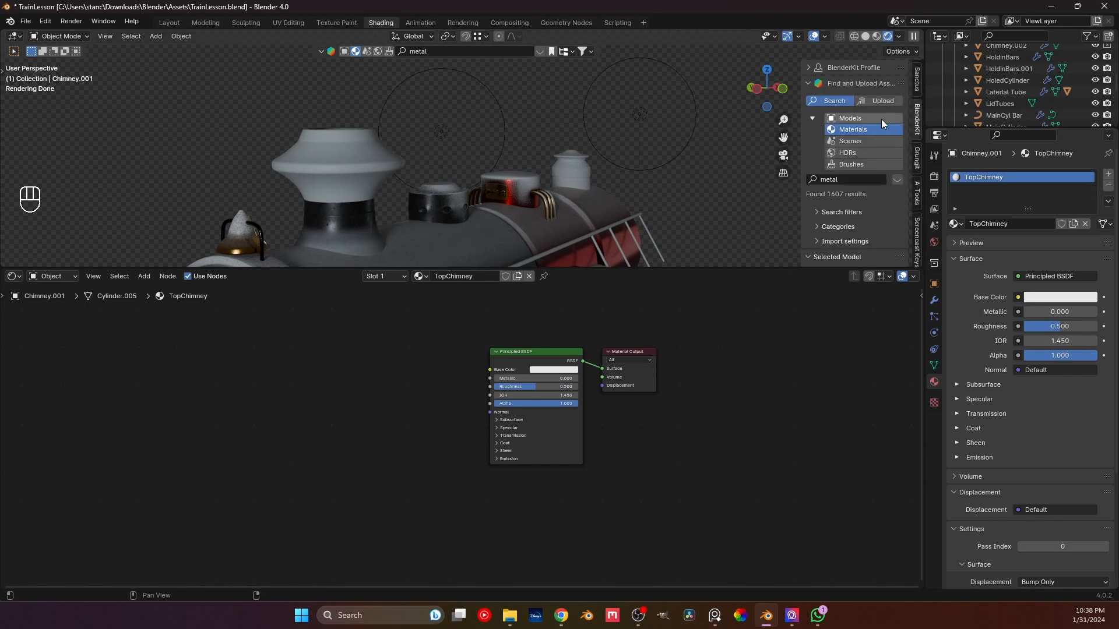
{"action": "left_click", "coordinate": [840, 180]}
{"action": "type", "text": "bronze"}
{"action": "key", "text": "Return"}
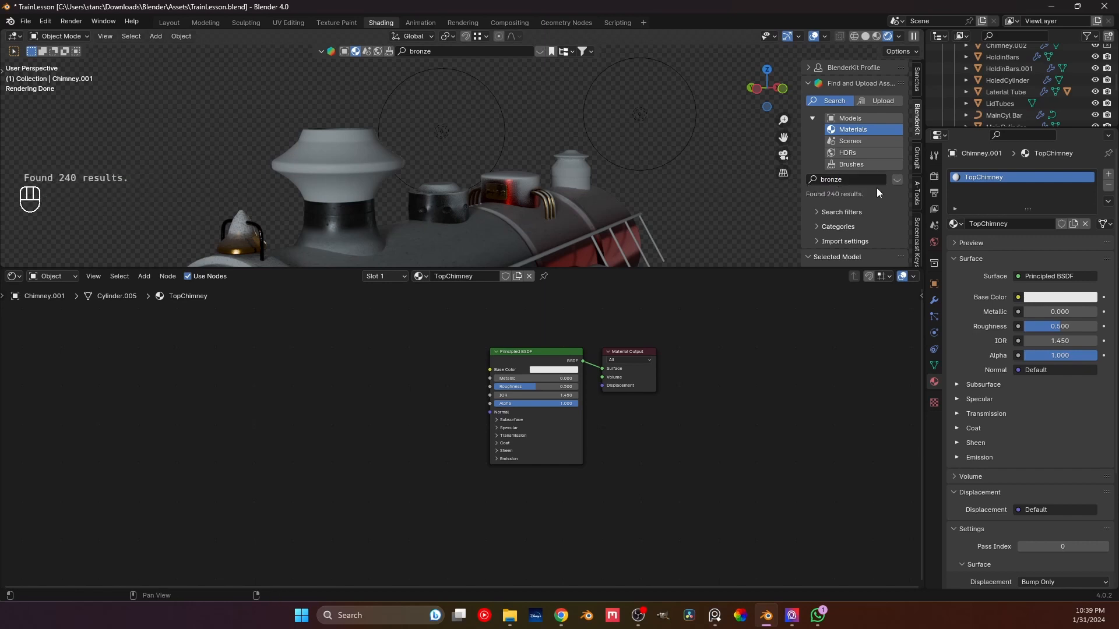
{"action": "left_click", "coordinate": [897, 180]}
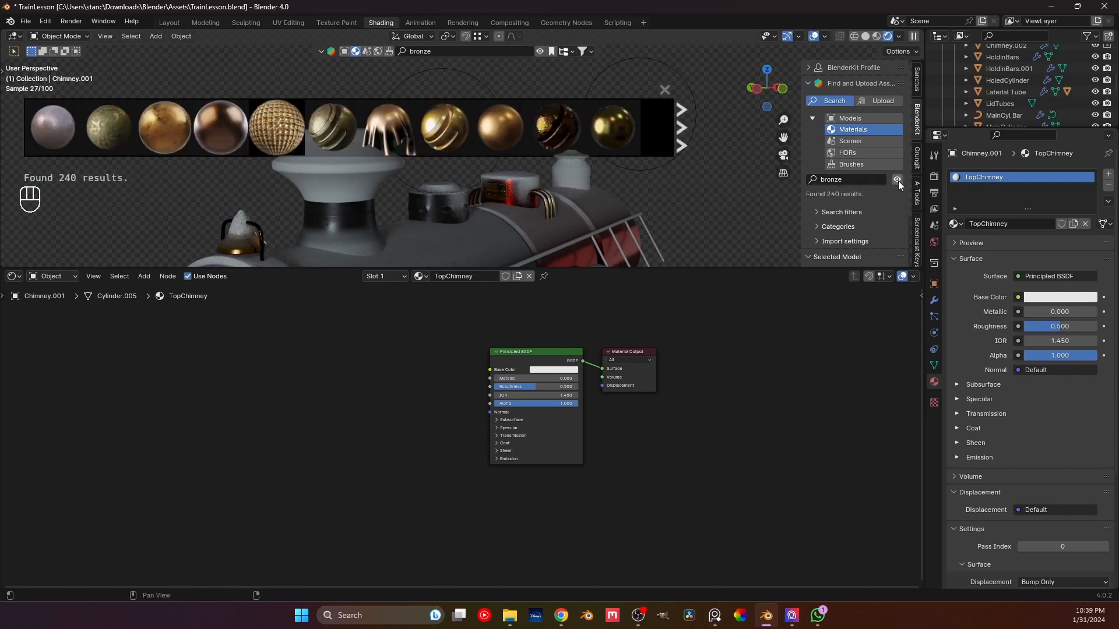
- Apply the BlenderKit Bronze metal material to the chimney top
{"action": "left_click", "coordinate": [207, 136]}
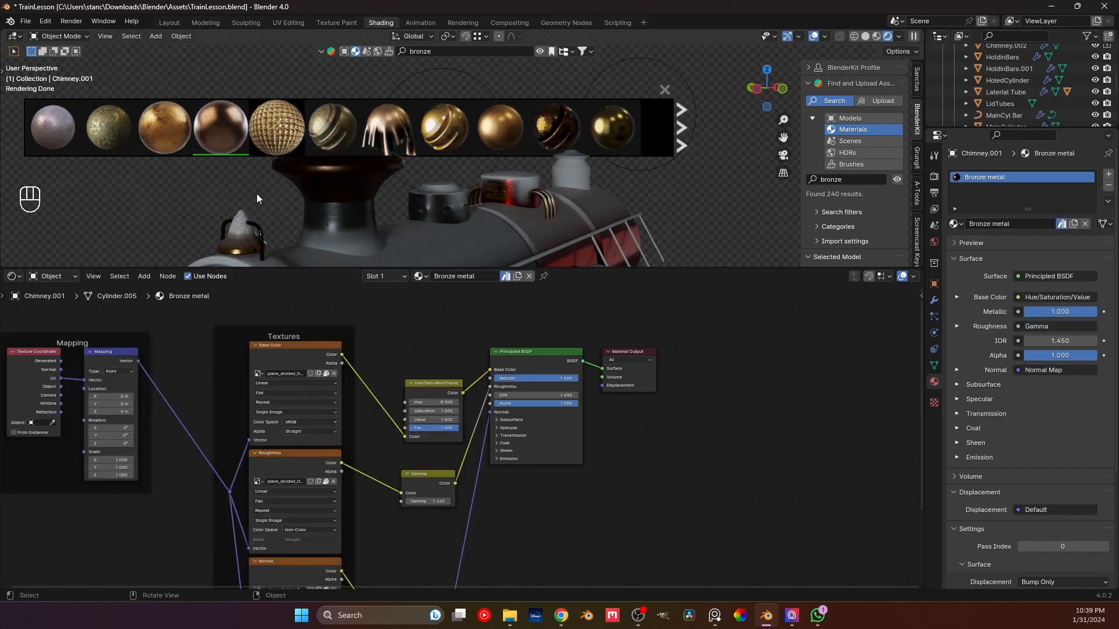
{"action": "mouse_move", "coordinate": [279, 190]}
{"action": "middle_mouse_down"}
{"action": "mouse_move", "coordinate": [327, 201]}
{"action": "mouse_move", "coordinate": [262, 185]}
{"action": "middle_mouse_up"}
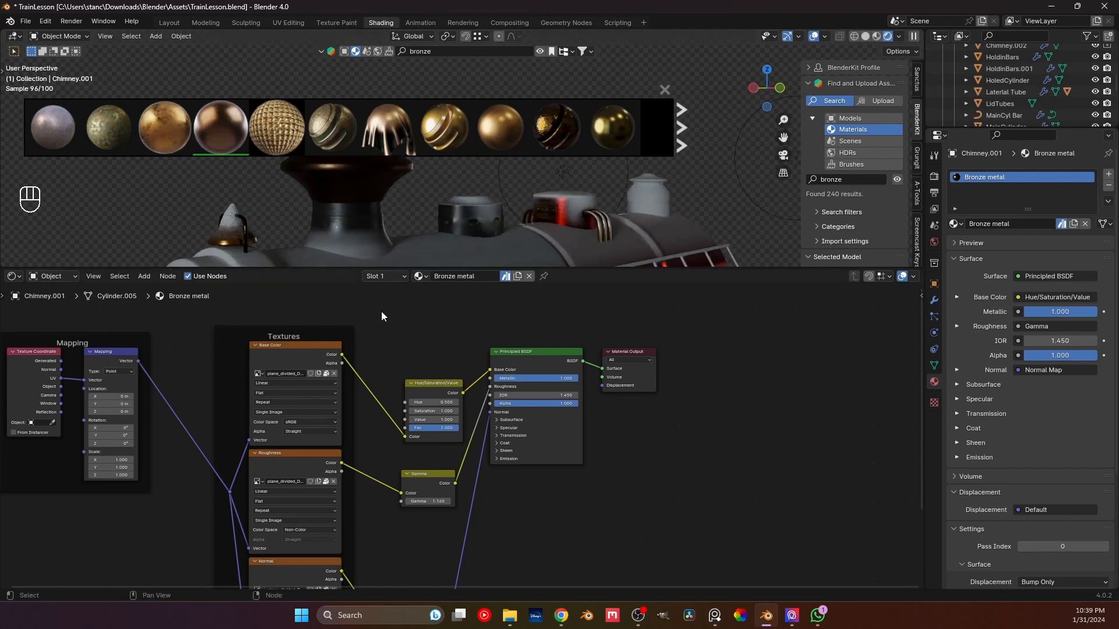
- Apply the BlenderKit Bronze material to the chimney top and move its Material Output node farther from the other nodes
{"action": "left_click", "coordinate": [172, 130]}
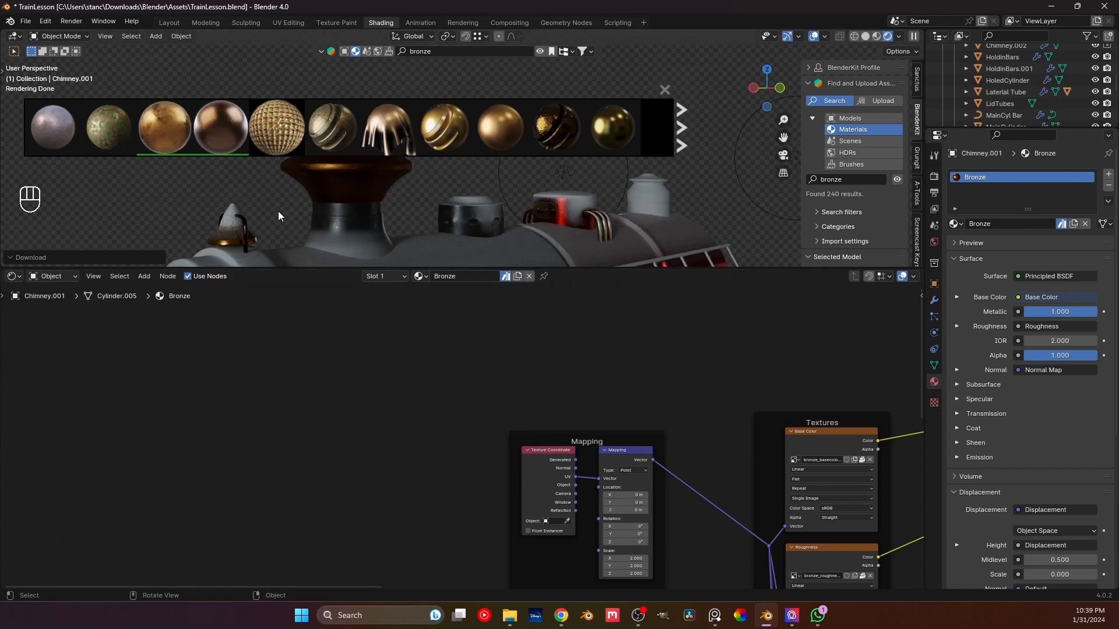
{"action": "key", "text": "Home"}
{"action": "scroll", "coordinate": [351, 371], "scroll_direction": "down", "scroll_amount": 3}
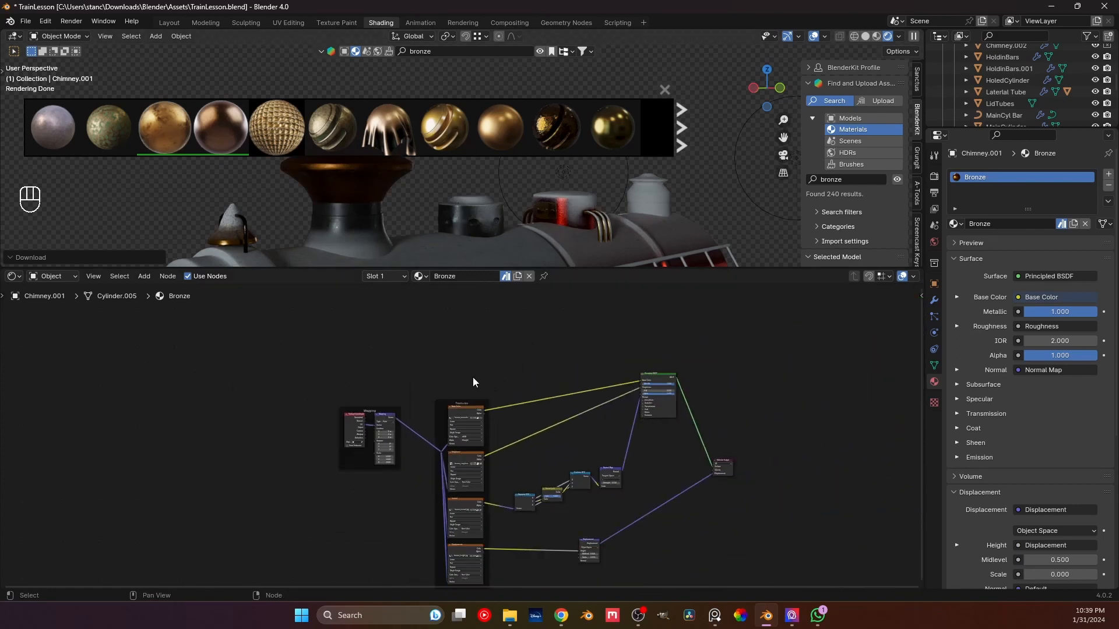
{"action": "middle_click_drag", "start_coordinate": [551, 381], "coordinate": [477, 366]}
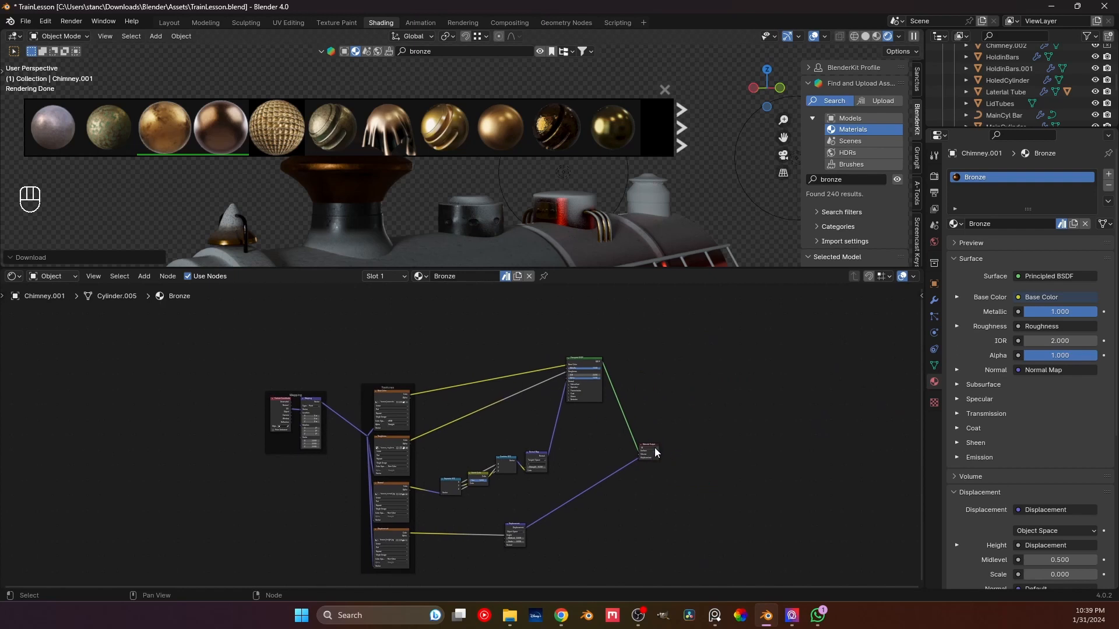
{"action": "left_click_drag", "start_coordinate": [655, 447], "coordinate": [773, 445]}
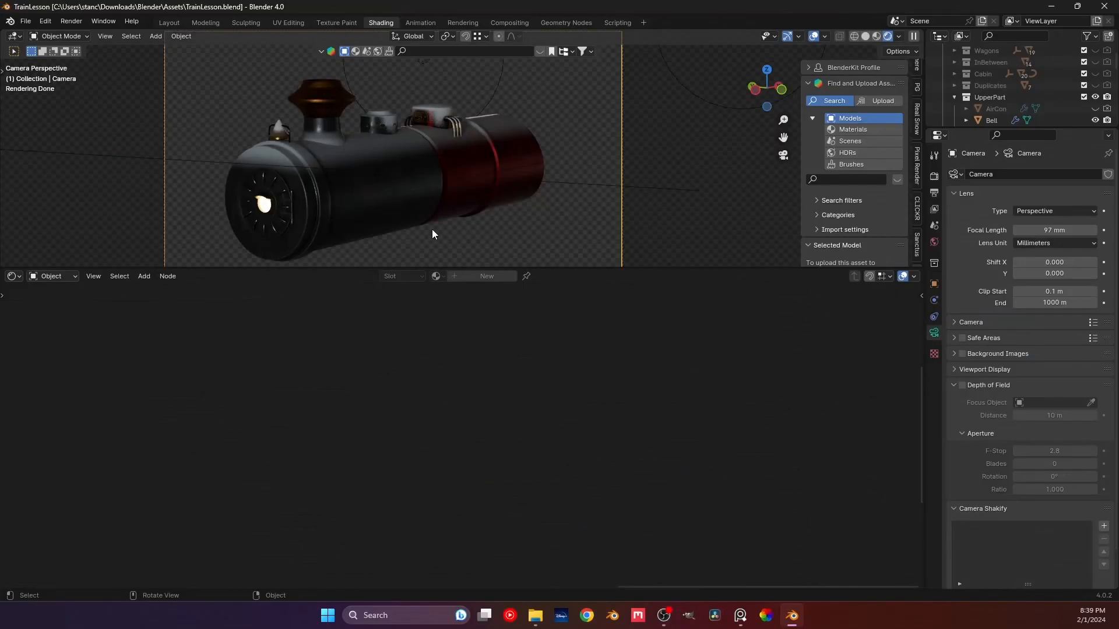
{"action": "mouse_move", "coordinate": [446, 204]}
{"action": "middle_mouse_down"}
{"action": "mouse_move", "coordinate": [455, 198]}
{"action": "mouse_move", "coordinate": [442, 195]}
{"action": "middle_mouse_up"}
{"action": "scroll", "coordinate": [442, 195], "scroll_direction": "down", "scroll_amount": 5}
{"action": "scroll", "coordinate": [496, 192], "scroll_direction": "up", "scroll_amount": 6}
{"action": "middle_click_drag", "start_coordinate": [569, 184], "coordinate": [458, 184]}
{"action": "scroll", "coordinate": [455, 183], "scroll_direction": "up", "scroll_amount": 4}
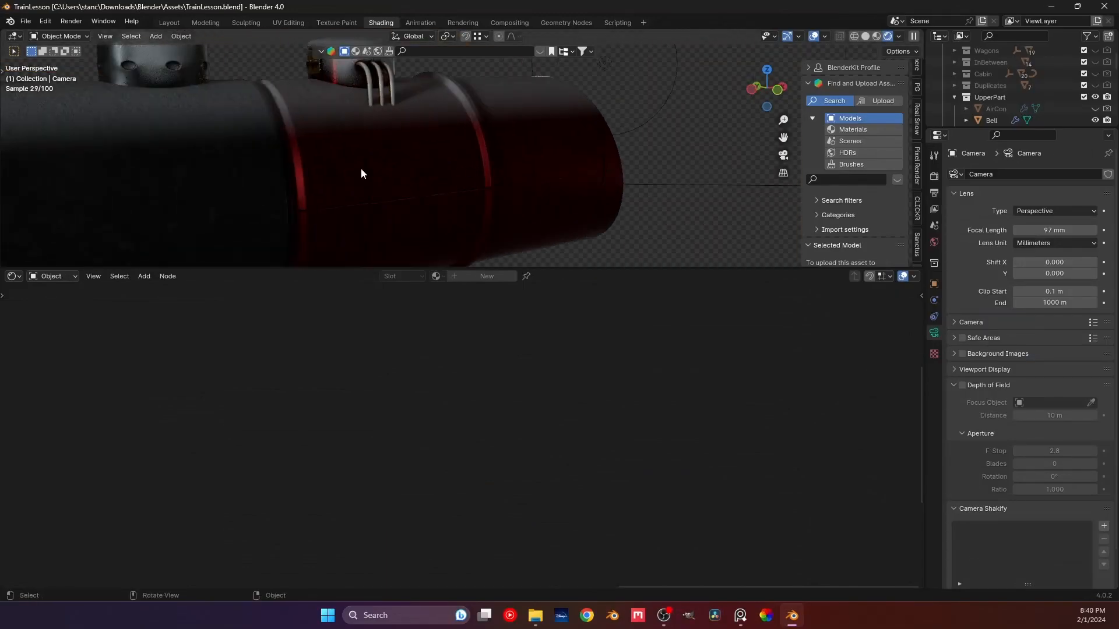
{"action": "middle_click_drag", "start_coordinate": [385, 194], "coordinate": [419, 186]}
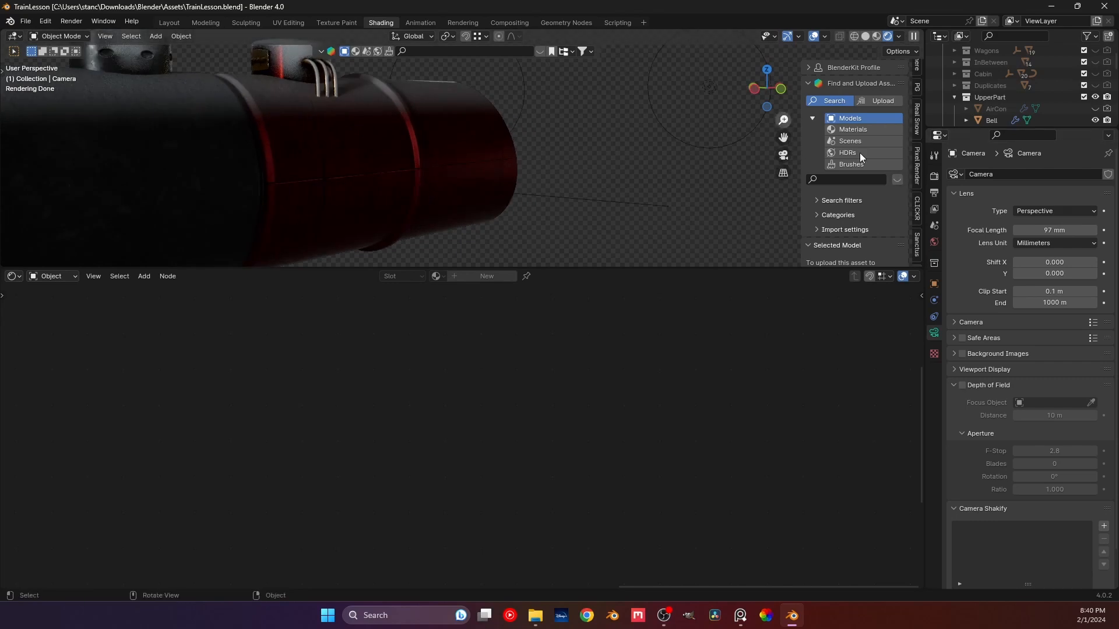
- Search BlenderKit materials for "red metal", preview the first results and close the result thumbnails
{"action": "left_click", "coordinate": [850, 129]}
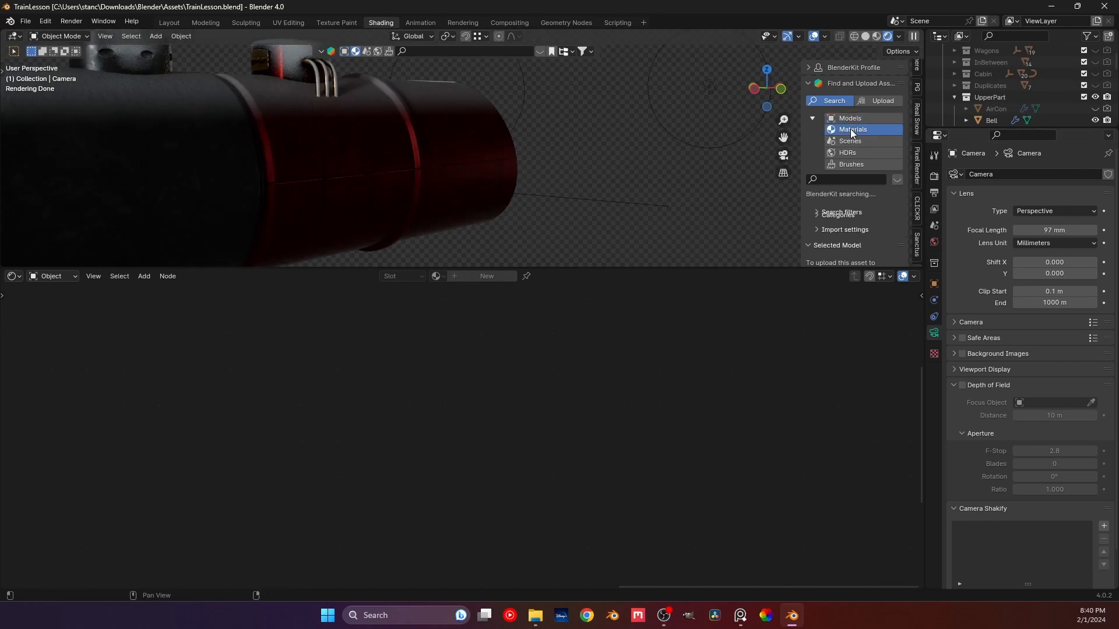
{"action": "left_click", "coordinate": [830, 181]}
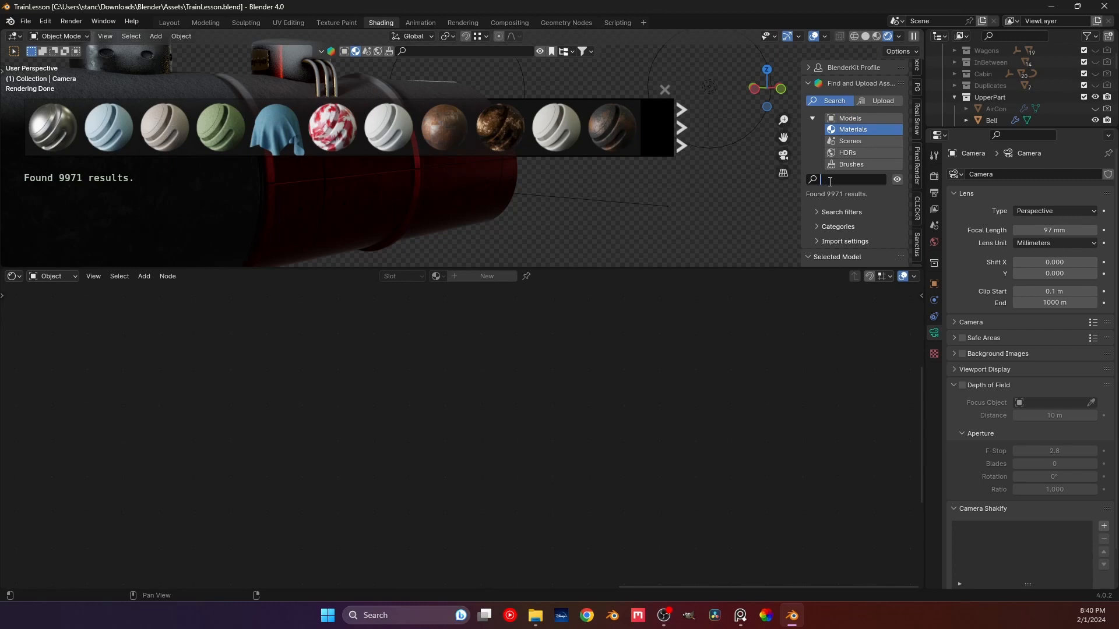
{"action": "type", "text": "red metal"}
{"action": "key", "text": "Return"}
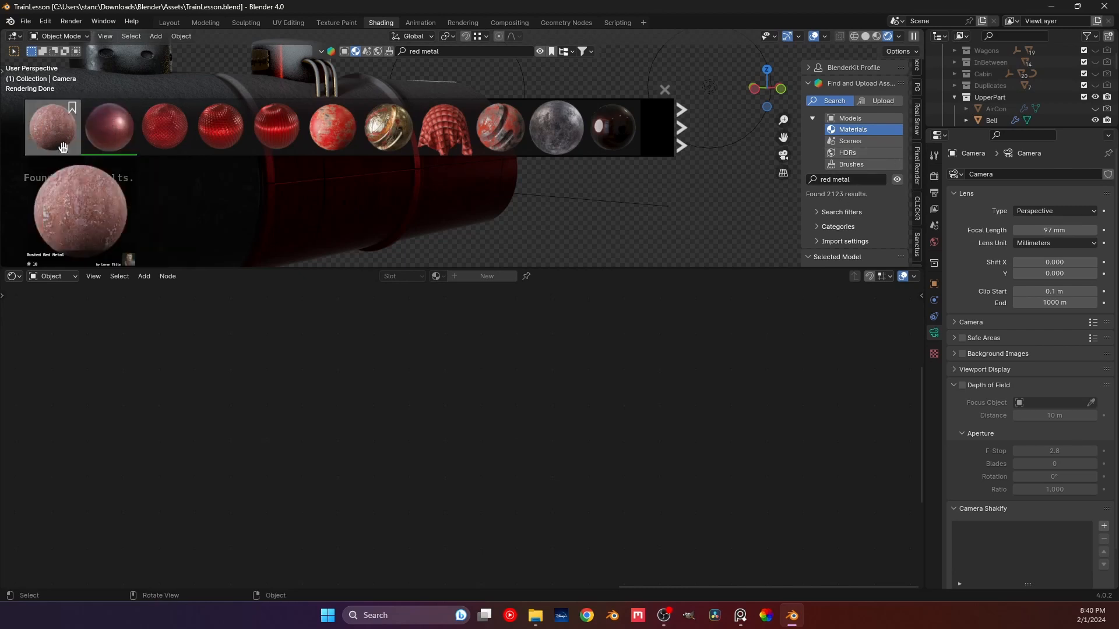
{"action": "mouse_move", "coordinate": [117, 132]}
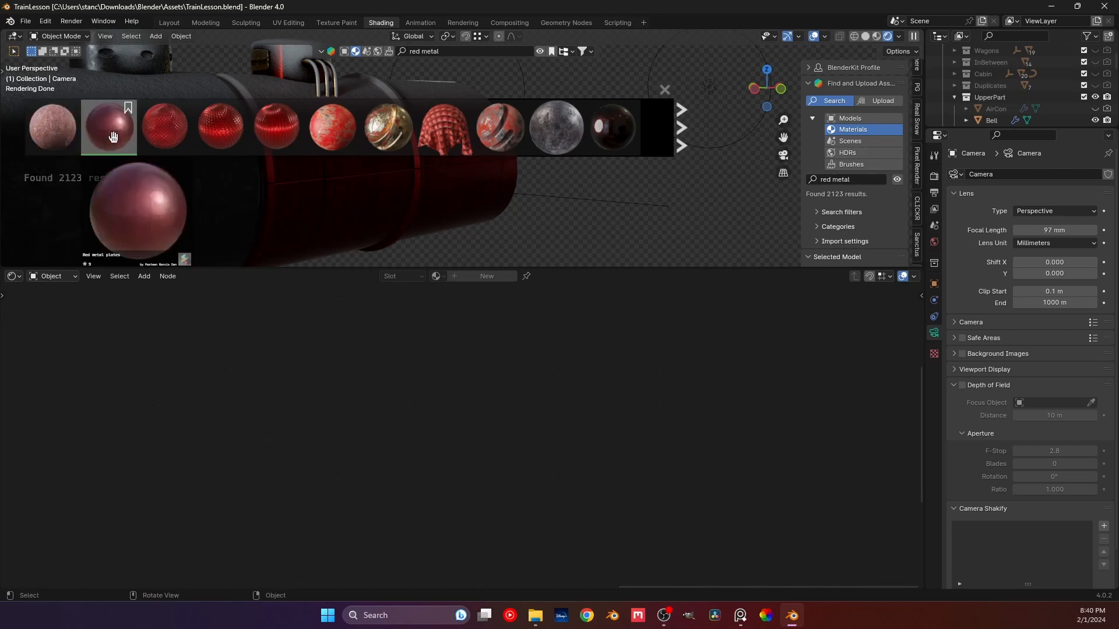
{"action": "left_click", "coordinate": [667, 88]}
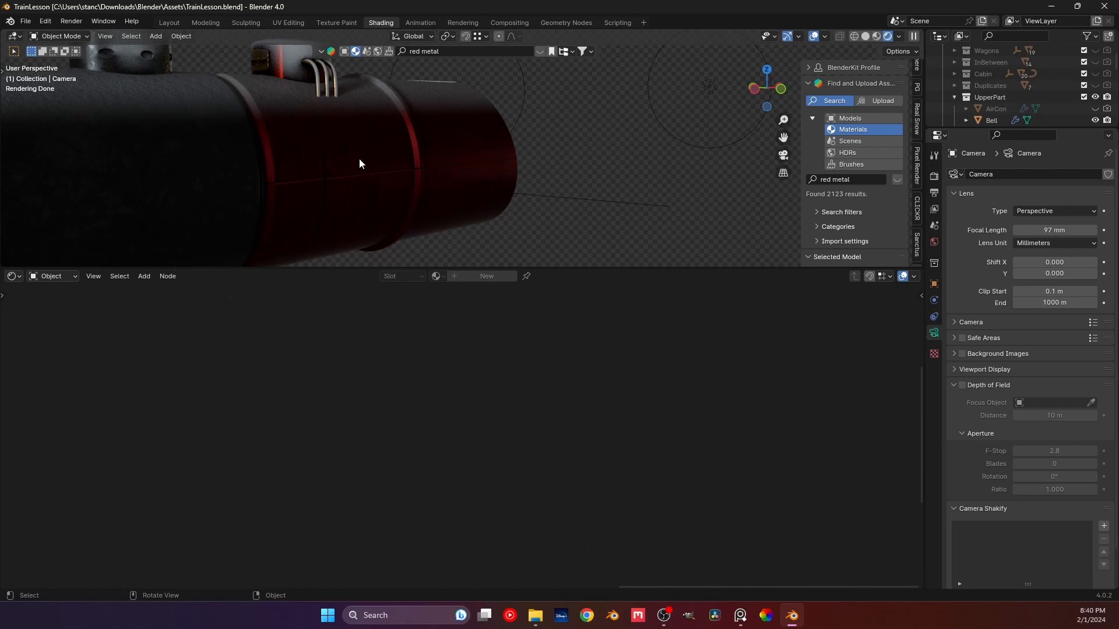
- View the whole train through the camera and compare its colours with the red and black locomotive photos on the PureRef reference board
{"action": "key", "text": "KP_0"}
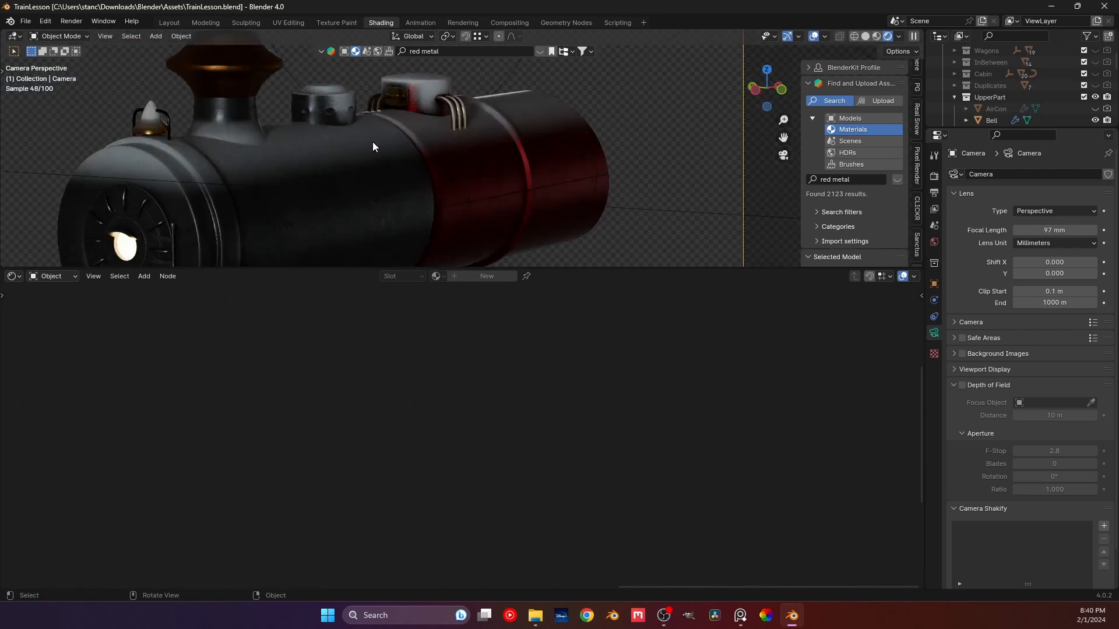
{"action": "key", "text": "Home"}
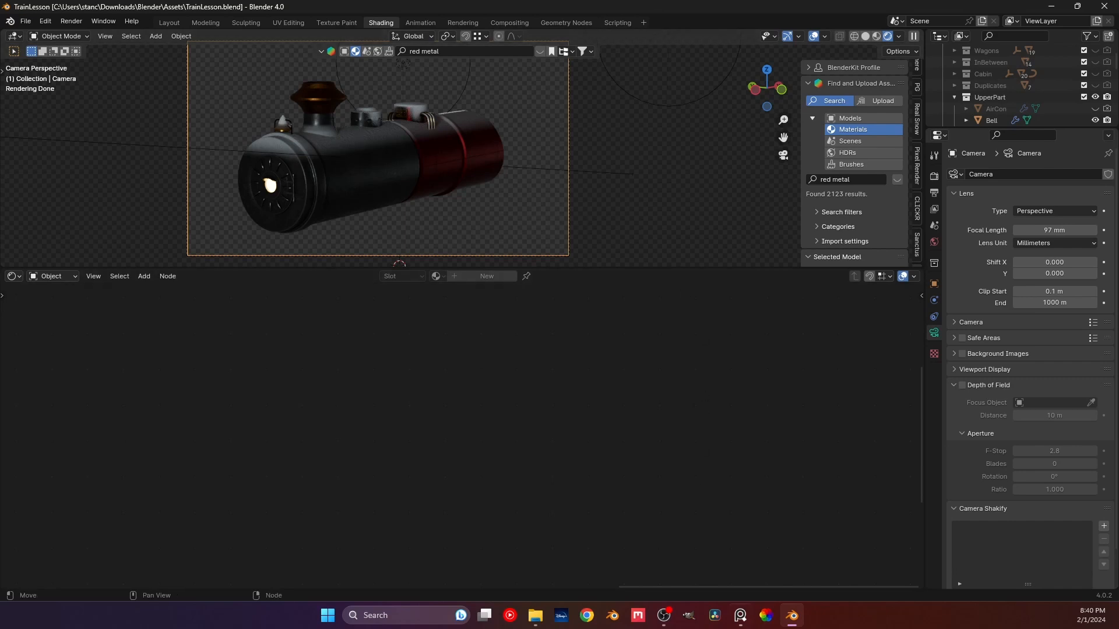
{"action": "left_click", "coordinate": [740, 615]}
{"action": "middle_click_drag", "start_coordinate": [765, 465], "coordinate": [779, 378]}
{"action": "scroll", "coordinate": [779, 381], "scroll_direction": "up", "scroll_amount": 7}
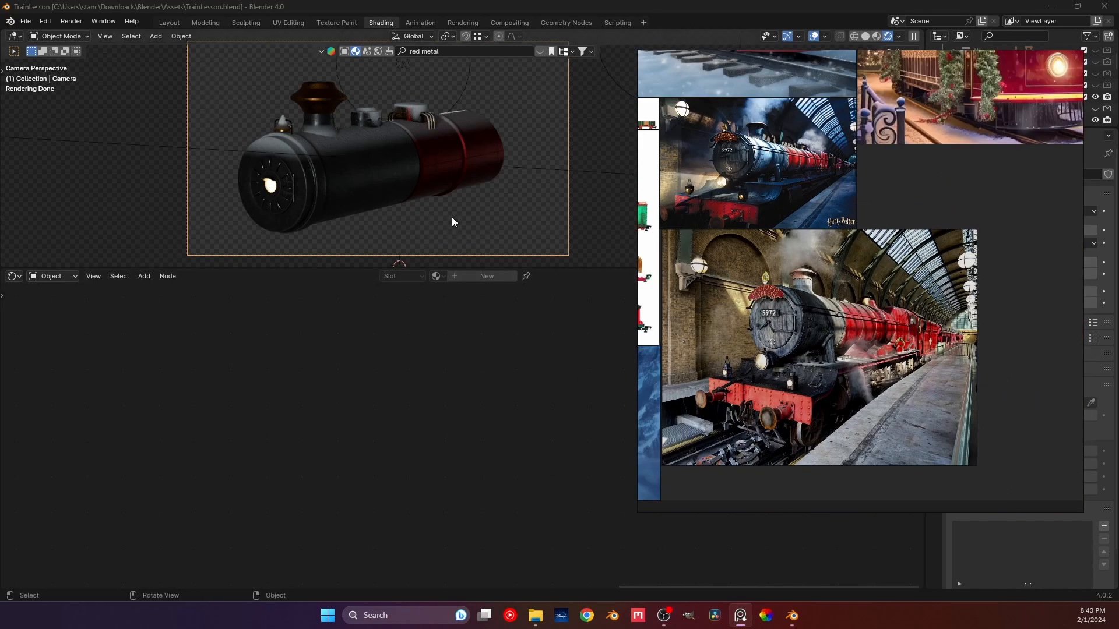
{"action": "left_click", "coordinate": [452, 218]}
- Select the train's main cylinder and move the Geometry node in its material closer to the neighbouring Color Ramp
{"action": "middle_click_drag", "start_coordinate": [452, 218], "coordinate": [436, 215]}
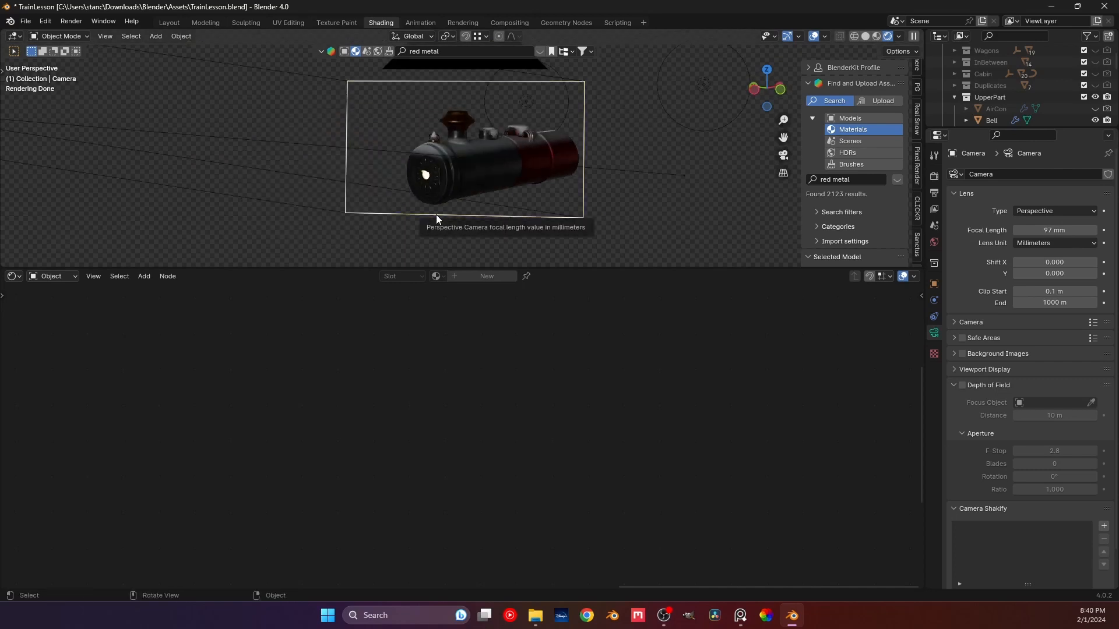
{"action": "scroll", "coordinate": [422, 115], "scroll_direction": "up", "scroll_amount": 8}
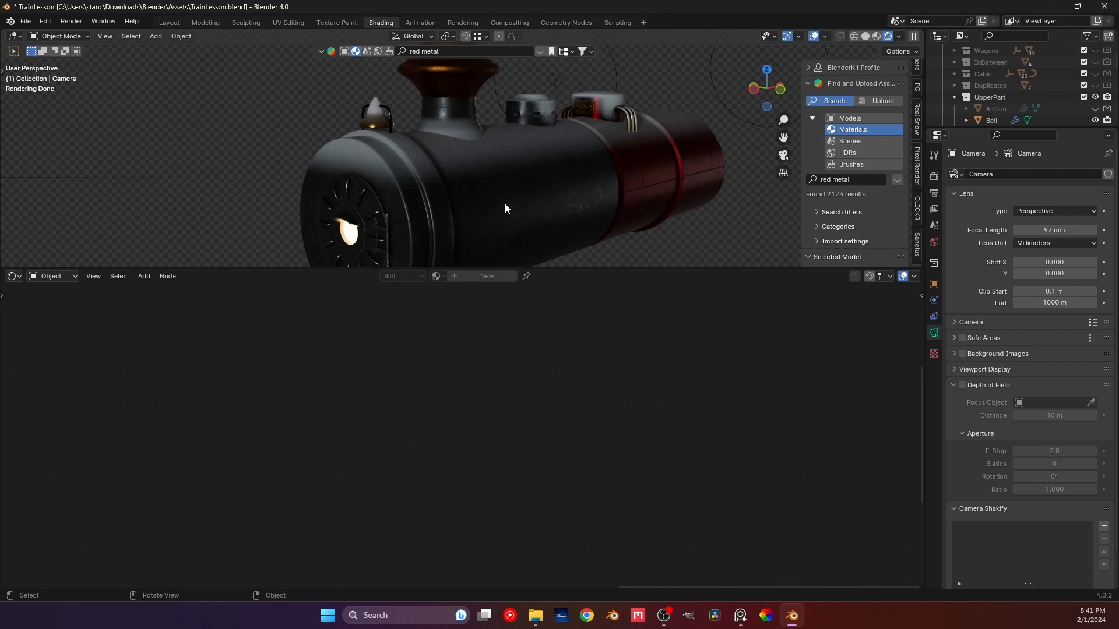
{"action": "middle_click_drag", "start_coordinate": [507, 200], "coordinate": [168, 169]}
{"action": "middle_click_drag", "start_coordinate": [445, 193], "coordinate": [332, 192], "text": "shift"}
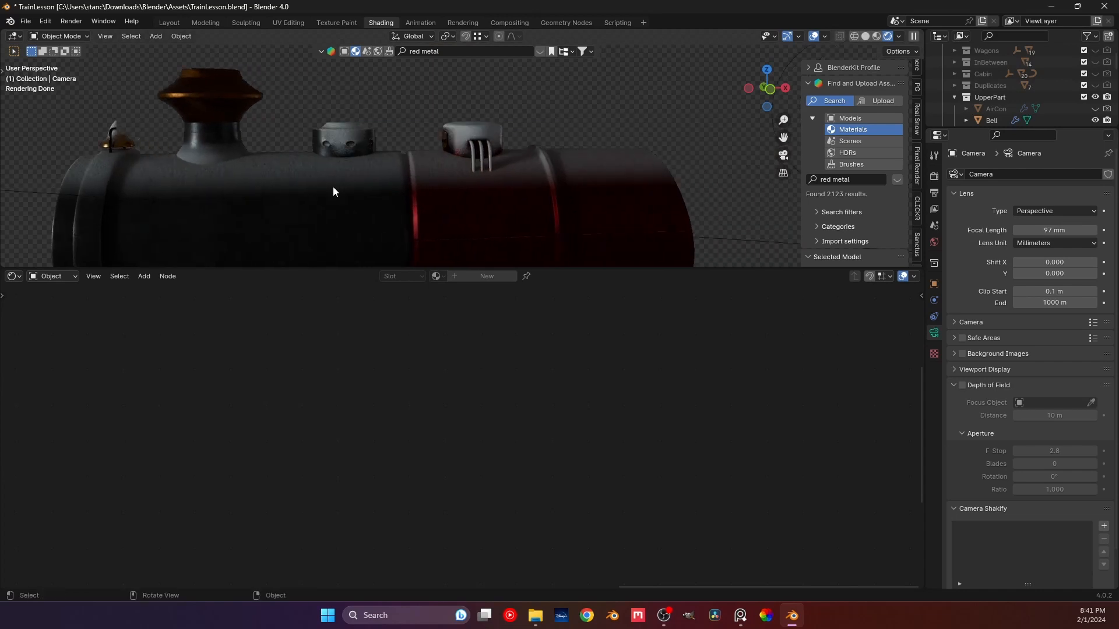
{"action": "middle_click_drag", "start_coordinate": [287, 194], "coordinate": [391, 182]}
{"action": "left_click", "coordinate": [390, 183]}
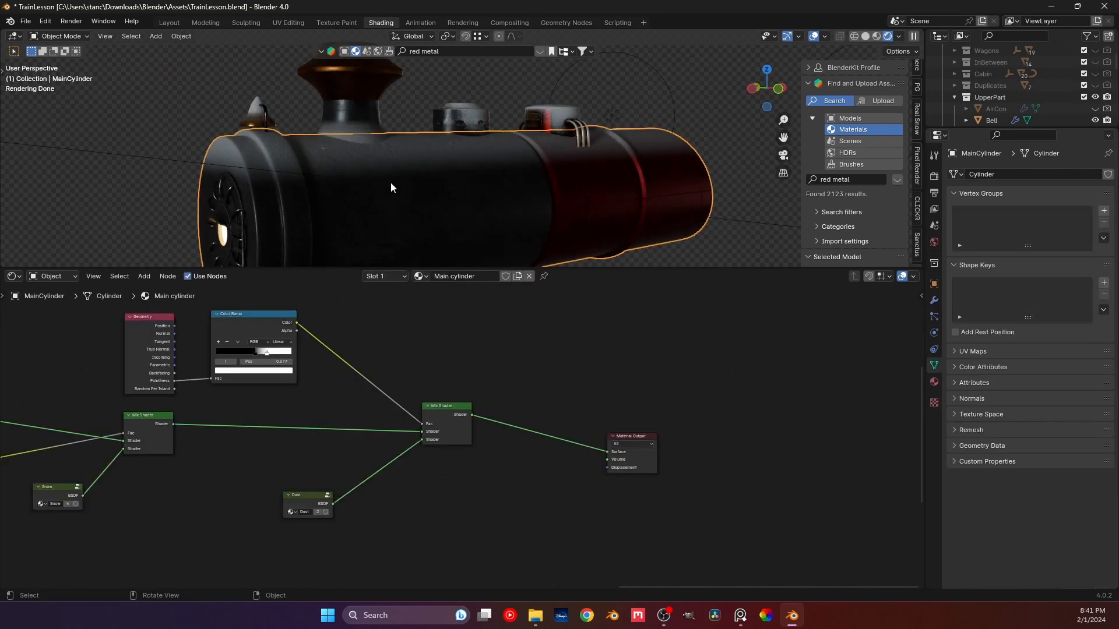
{"action": "scroll", "coordinate": [408, 364], "scroll_direction": "down", "scroll_amount": 4}
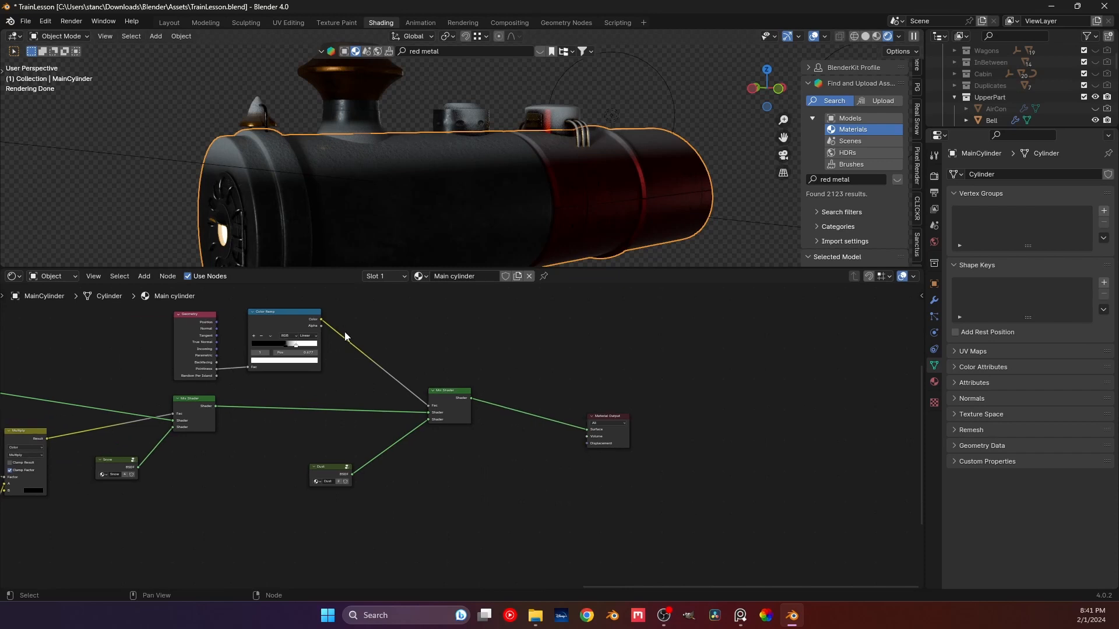
{"action": "scroll", "coordinate": [328, 358], "scroll_direction": "up", "scroll_amount": 2}
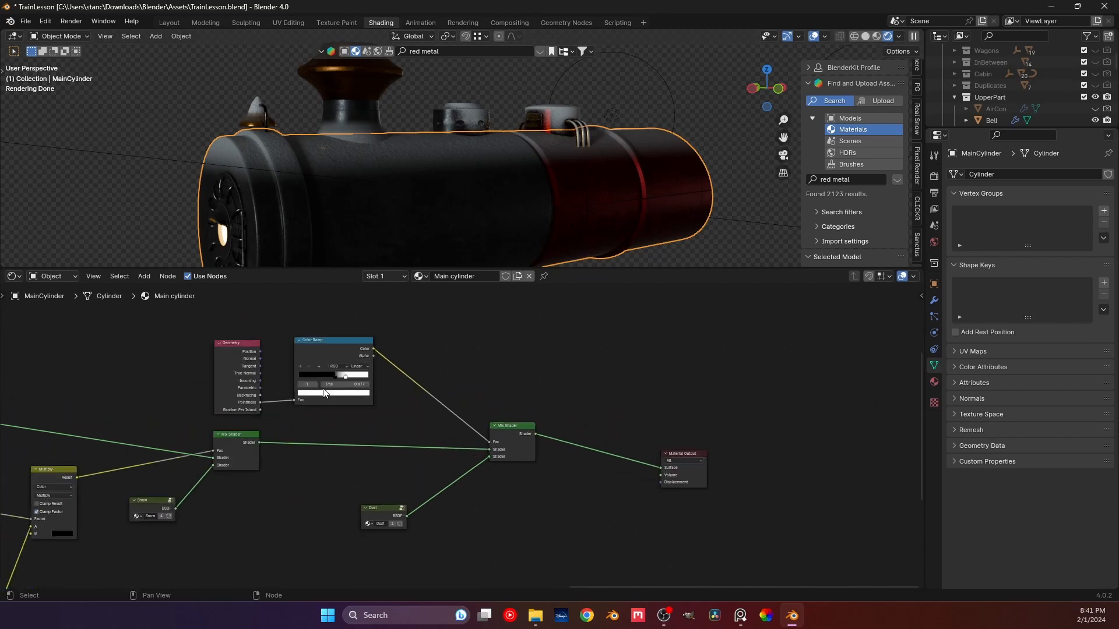
{"action": "left_click_drag", "start_coordinate": [240, 351], "coordinate": [261, 326]}
{"action": "scroll", "coordinate": [260, 355], "scroll_direction": "down", "scroll_amount": 4}
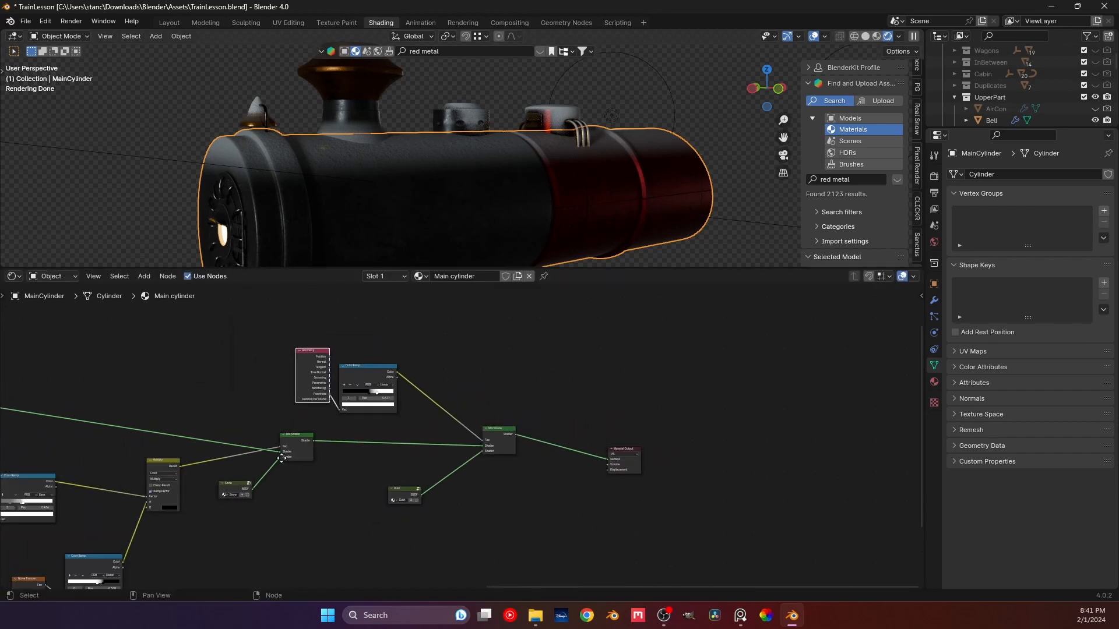
- Move the gradient and noise mask nodes with their Multiply node away from the Snow Mix Shader to make room between them
{"action": "scroll", "coordinate": [281, 408], "scroll_direction": "up", "scroll_amount": 6}
{"action": "middle_click_drag", "start_coordinate": [126, 509], "coordinate": [510, 358]}
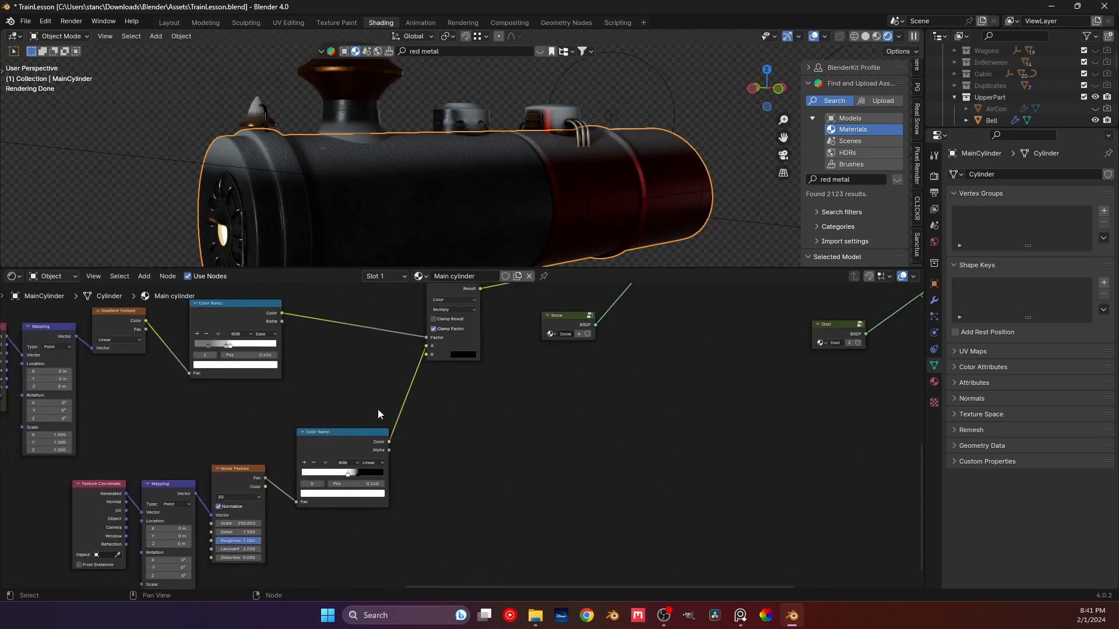
{"action": "scroll", "coordinate": [361, 428], "scroll_direction": "down", "scroll_amount": 5}
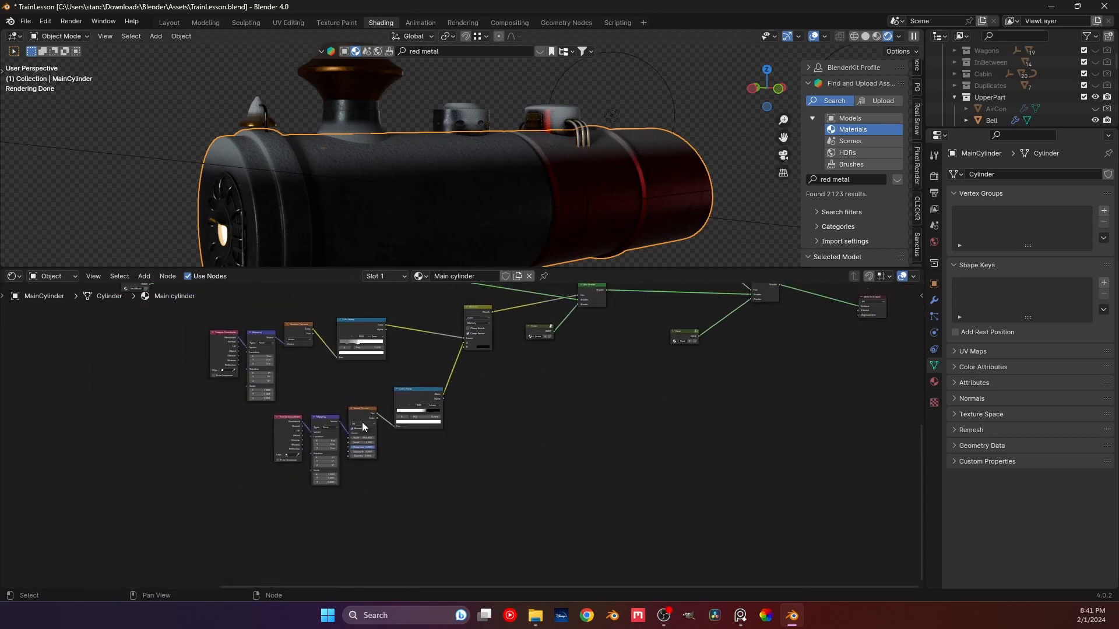
{"action": "left_click_drag", "start_coordinate": [473, 479], "coordinate": [242, 307]}
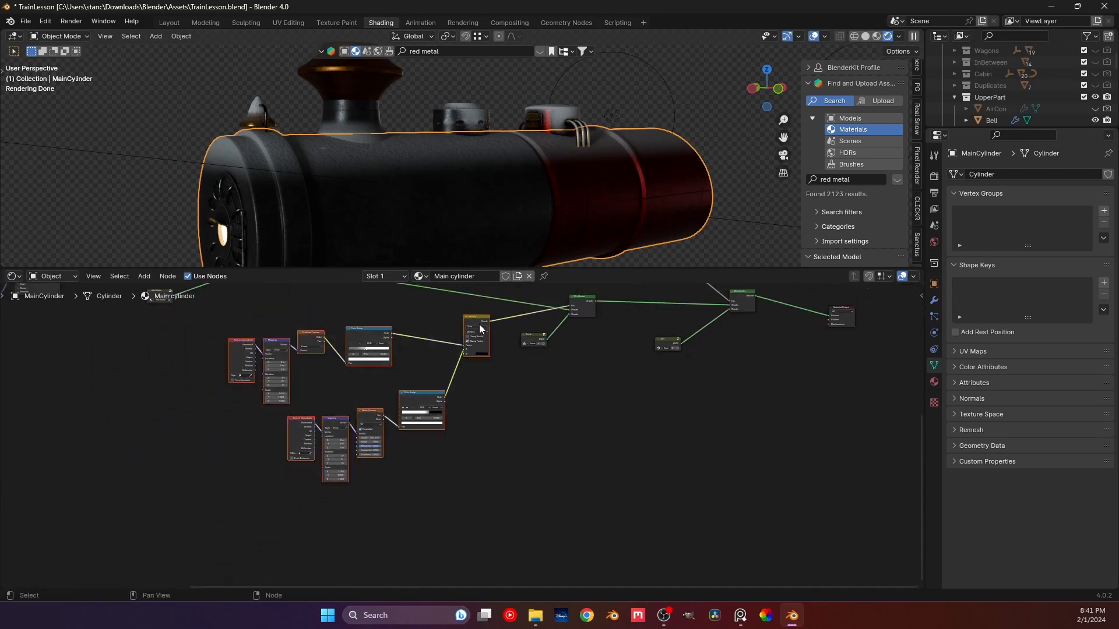
{"action": "left_click_drag", "start_coordinate": [481, 329], "coordinate": [341, 347]}
{"action": "scroll", "coordinate": [404, 373], "scroll_direction": "up", "scroll_amount": 2}
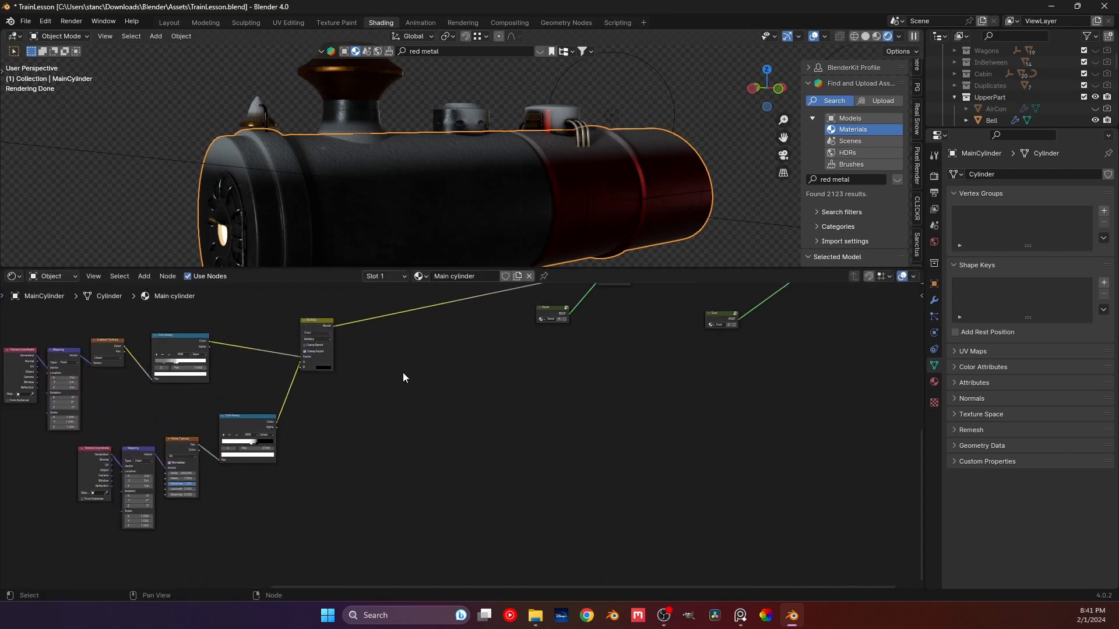
{"action": "middle_click_drag", "start_coordinate": [403, 373], "coordinate": [415, 453]}
{"action": "scroll", "coordinate": [415, 453], "scroll_direction": "up", "scroll_amount": 7}
{"action": "scroll", "coordinate": [321, 436], "scroll_direction": "down", "scroll_amount": 11}
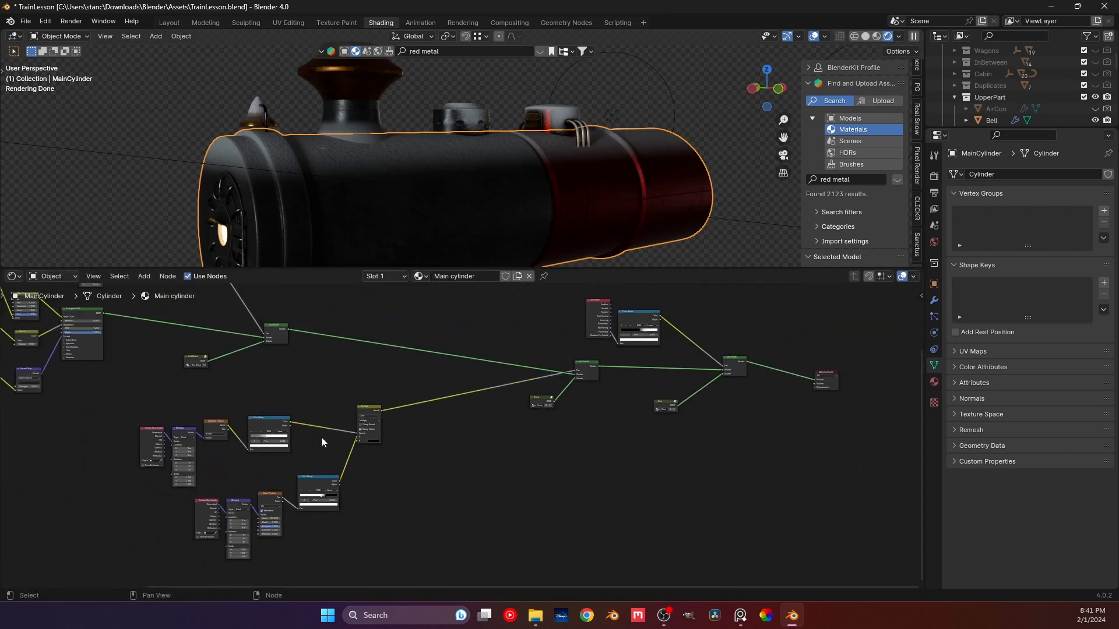
- Insert a Mix Color node between the mask's Multiply node and the Snow Mix Shader factor, and set its blending mode to Multiply
{"action": "scroll", "coordinate": [323, 432], "scroll_direction": "up", "scroll_amount": 5}
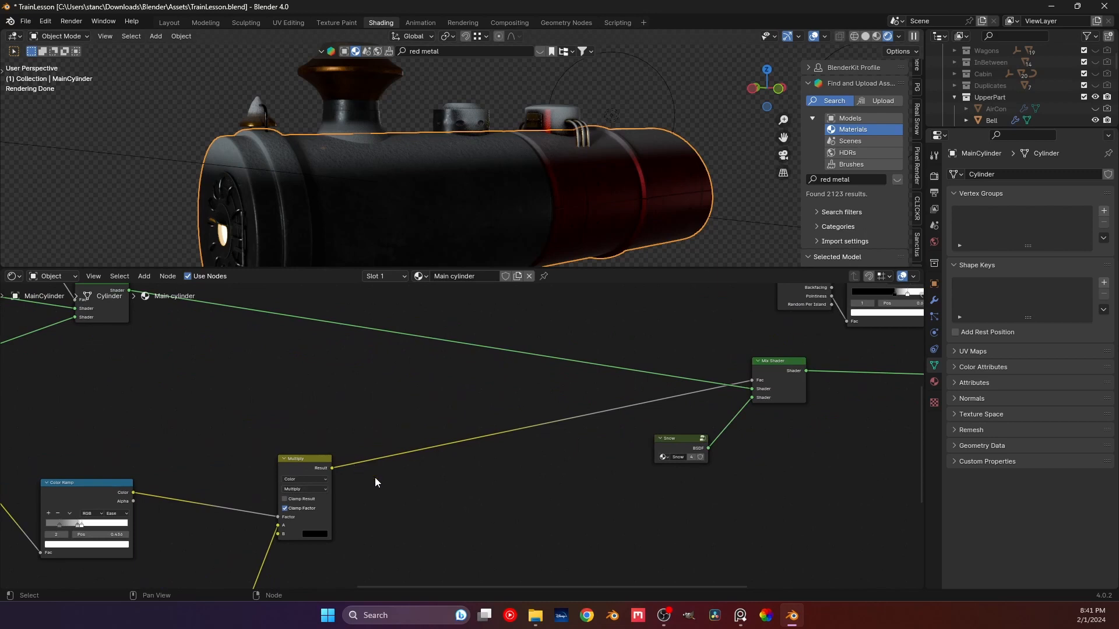
{"action": "key", "text": "shift+a"}
{"action": "mouse_move", "coordinate": [394, 485]}
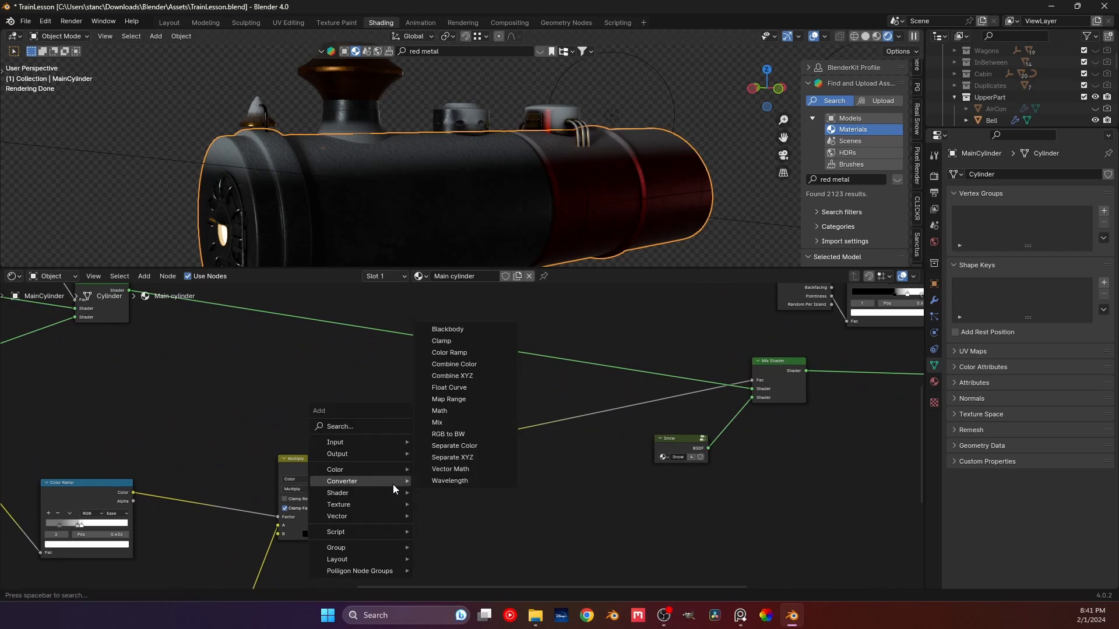
{"action": "left_click", "coordinate": [361, 425]}
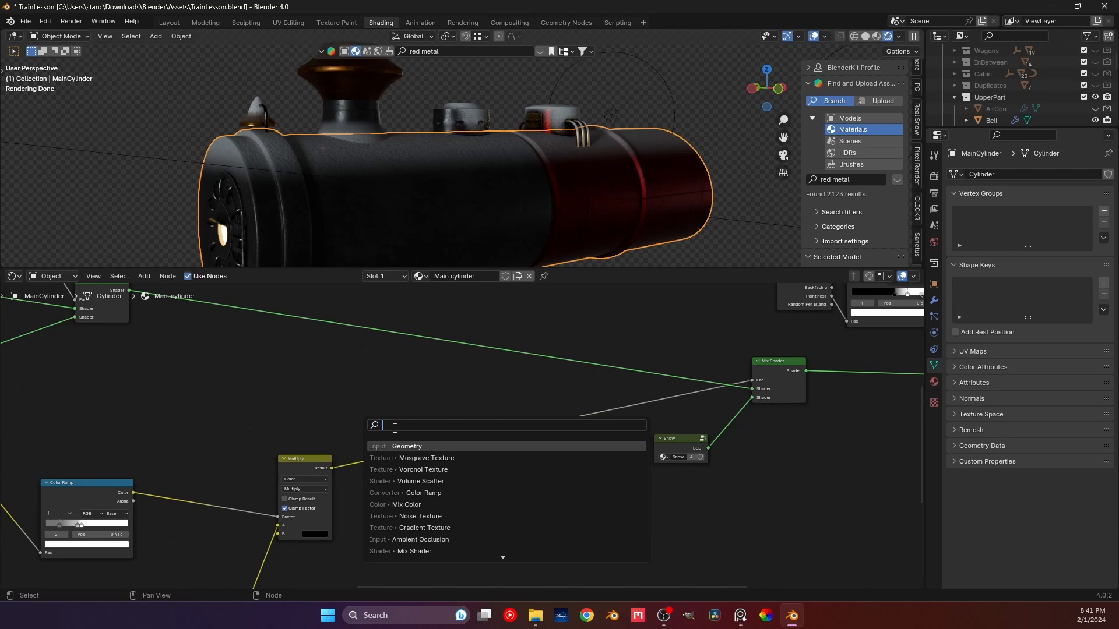
{"action": "type", "text": "mix color"}
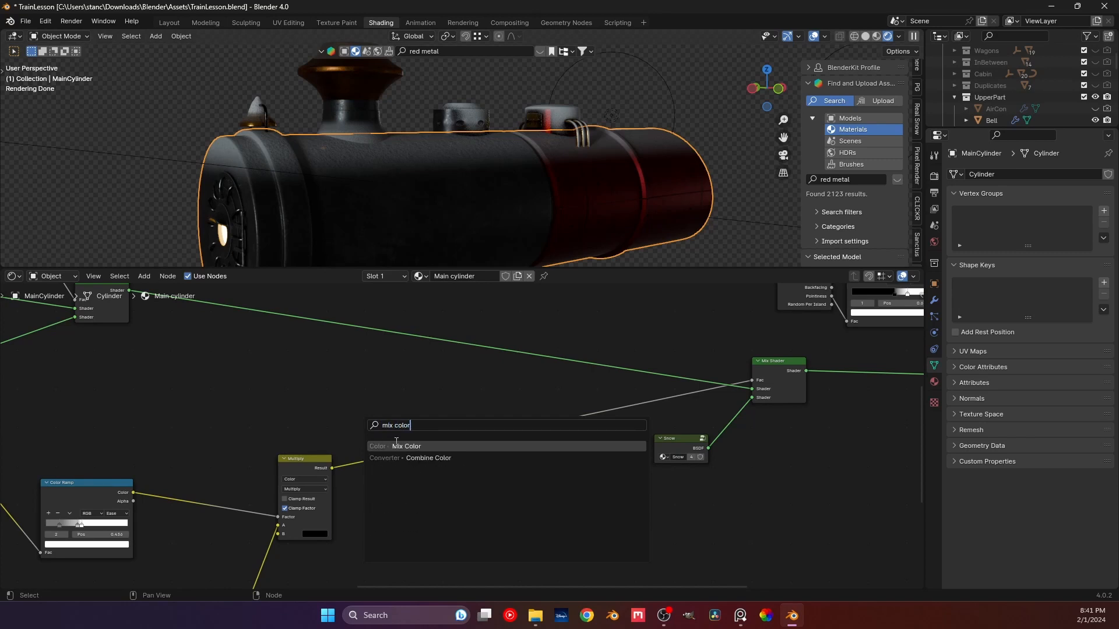
{"action": "left_click", "coordinate": [397, 445]}
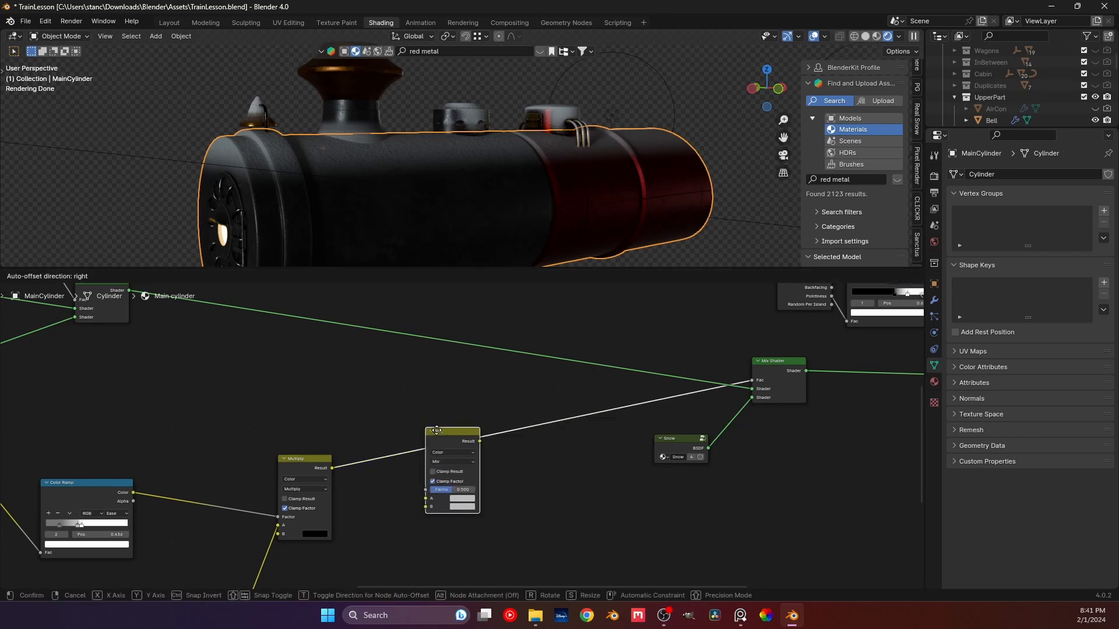
{"action": "left_click", "coordinate": [473, 419]}
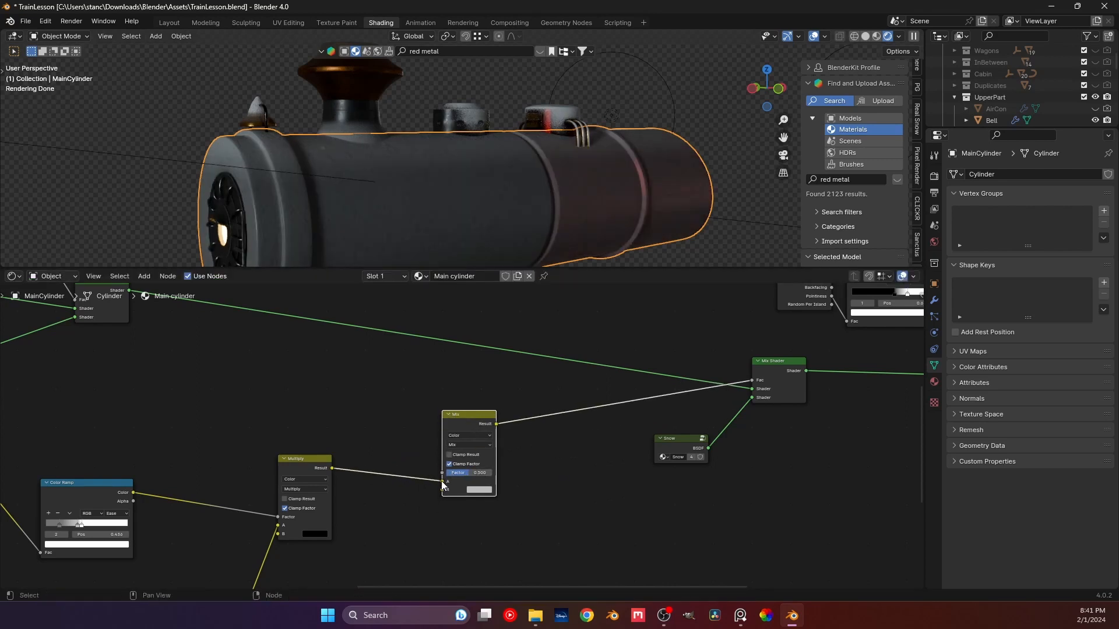
{"action": "left_click", "coordinate": [463, 445]}
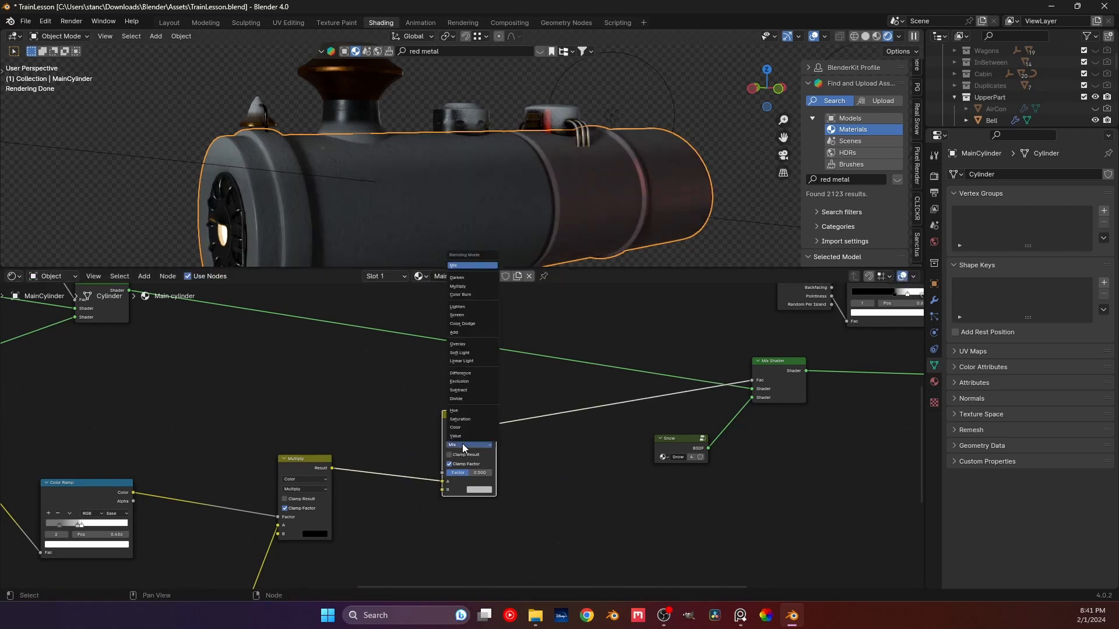
{"action": "left_click", "coordinate": [462, 287]}
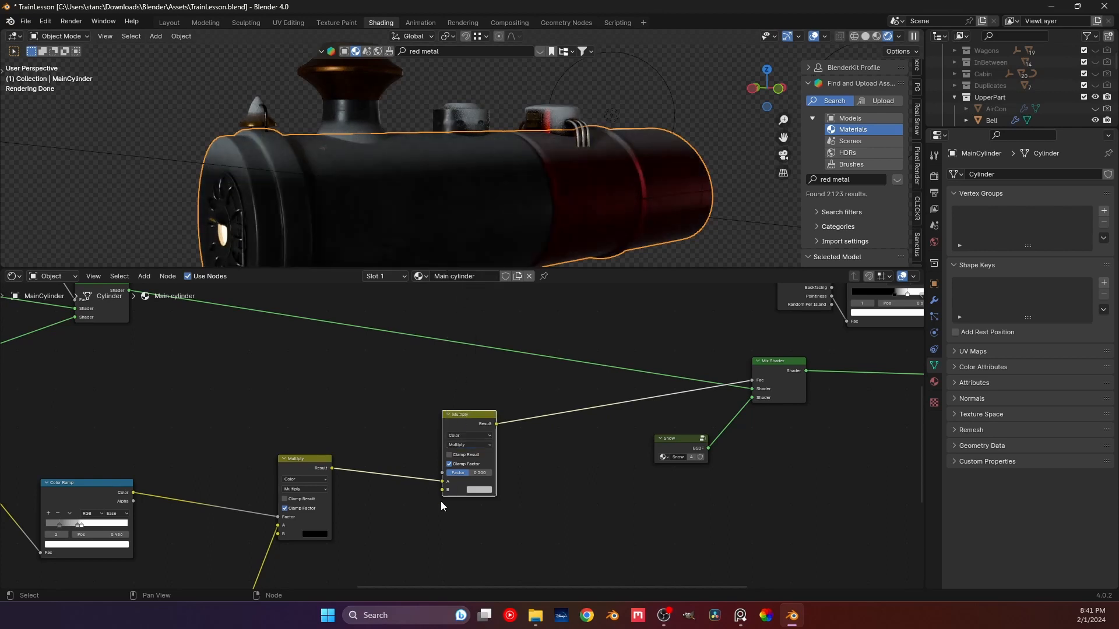
- Add an Image Texture node with its Color output connected to the B input of the new Multiply node
{"action": "middle_click_drag", "start_coordinate": [454, 504], "coordinate": [490, 373]}
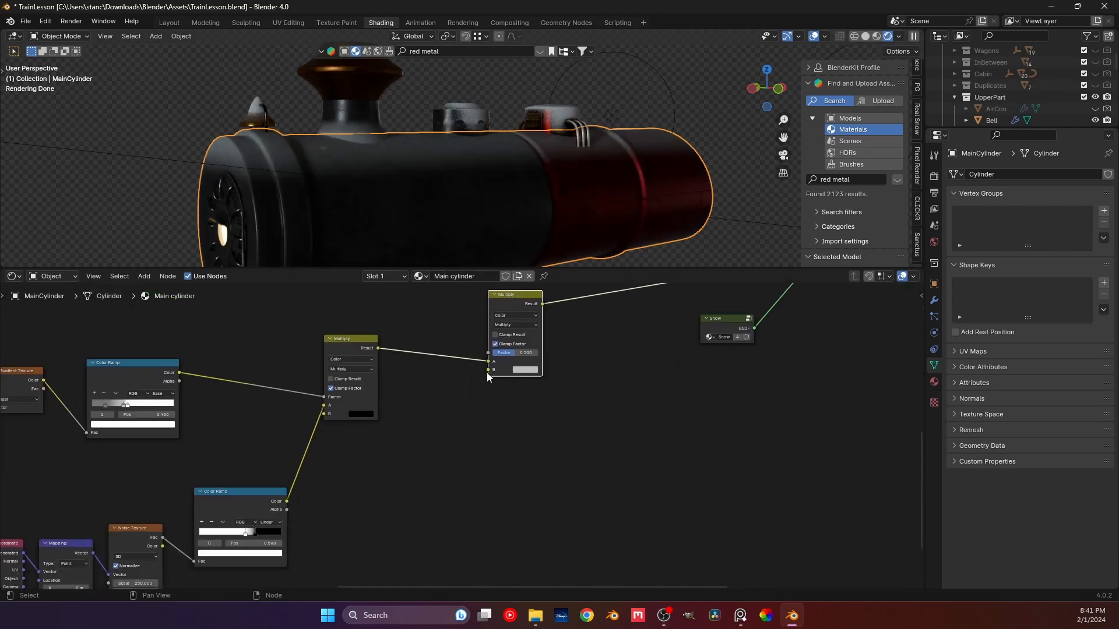
{"action": "left_click_drag", "start_coordinate": [487, 371], "coordinate": [450, 496]}
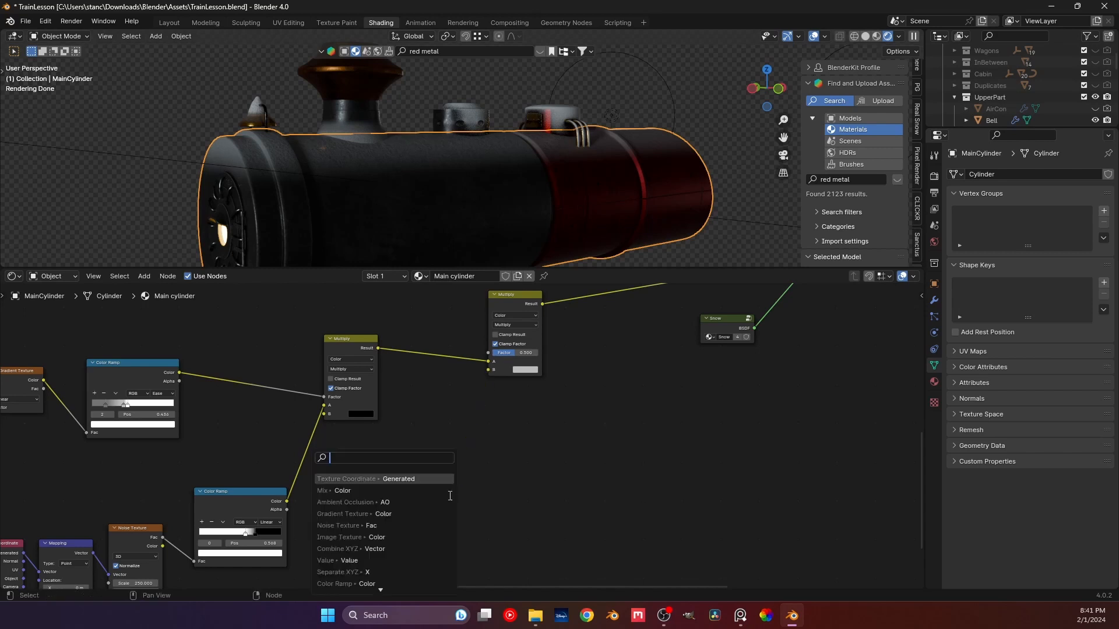
{"action": "type", "text": "image"}
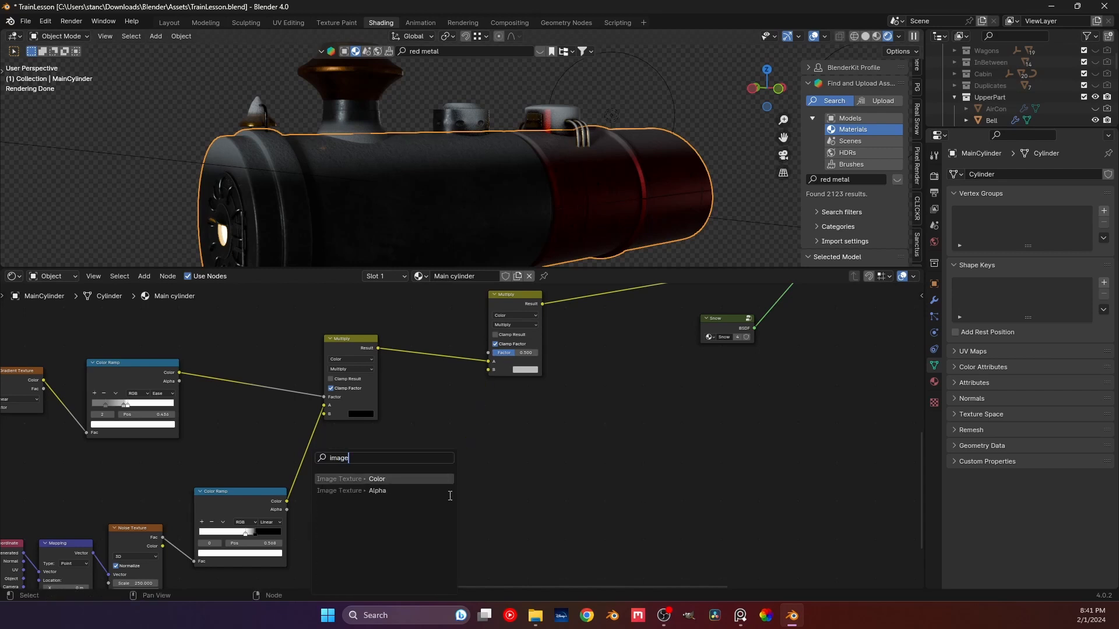
{"action": "key", "text": "Return"}
{"action": "left_click", "coordinate": [449, 423]}
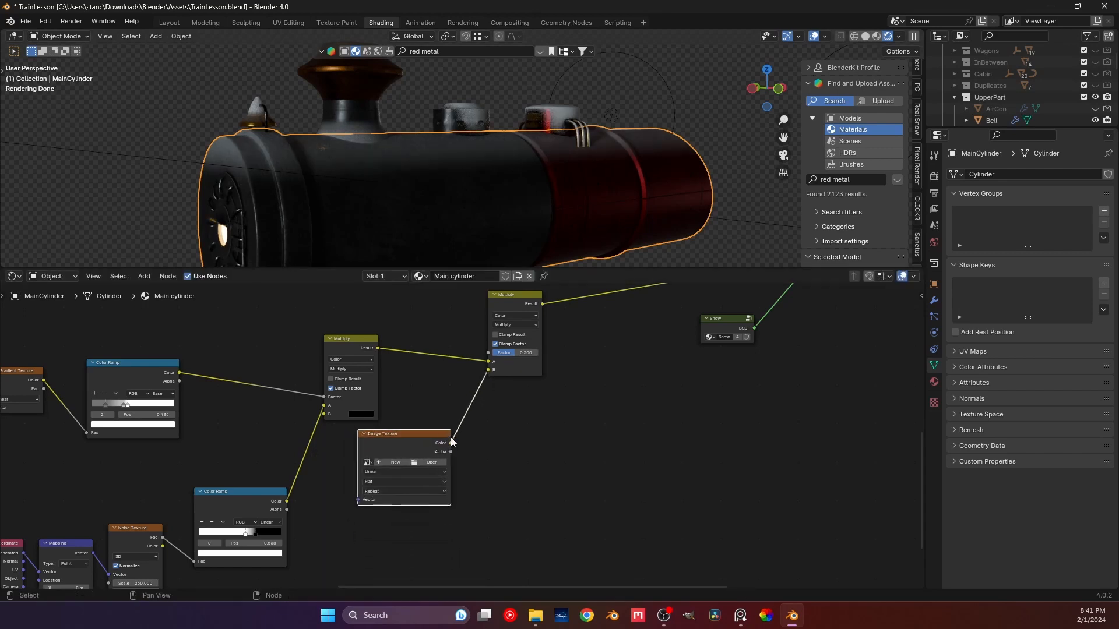
- Reposition both Multiply nodes and bring the gradient mask's Color Ramp, Gradient Texture, Mapping and Texture Coordinate nodes closer to them
{"action": "left_click_drag", "start_coordinate": [542, 294], "coordinate": [599, 306]}
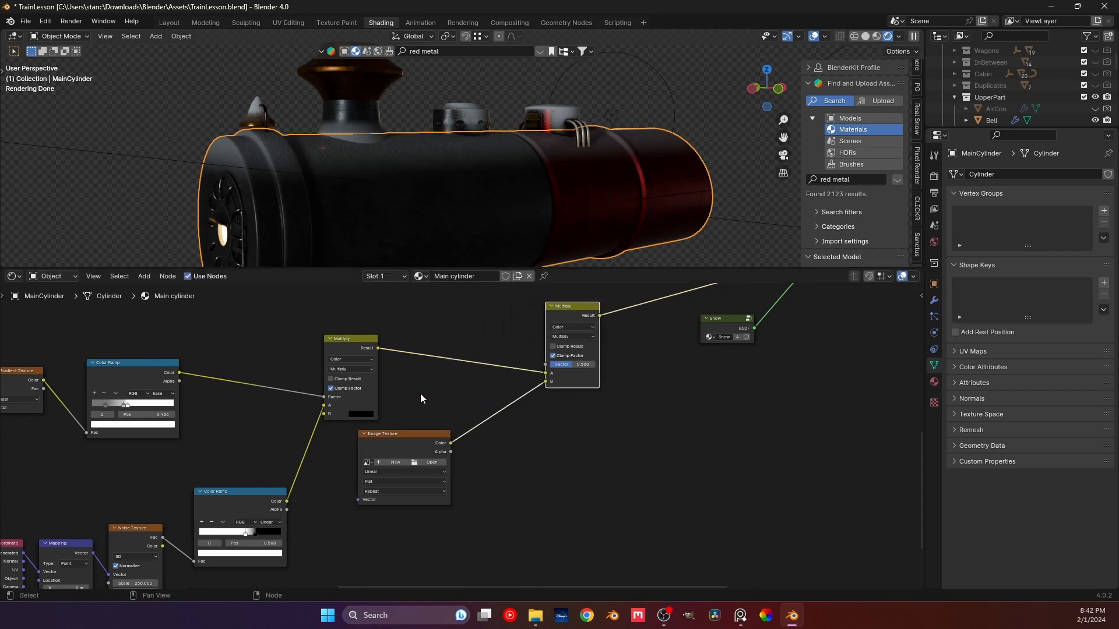
{"action": "left_click_drag", "start_coordinate": [370, 342], "coordinate": [437, 330]}
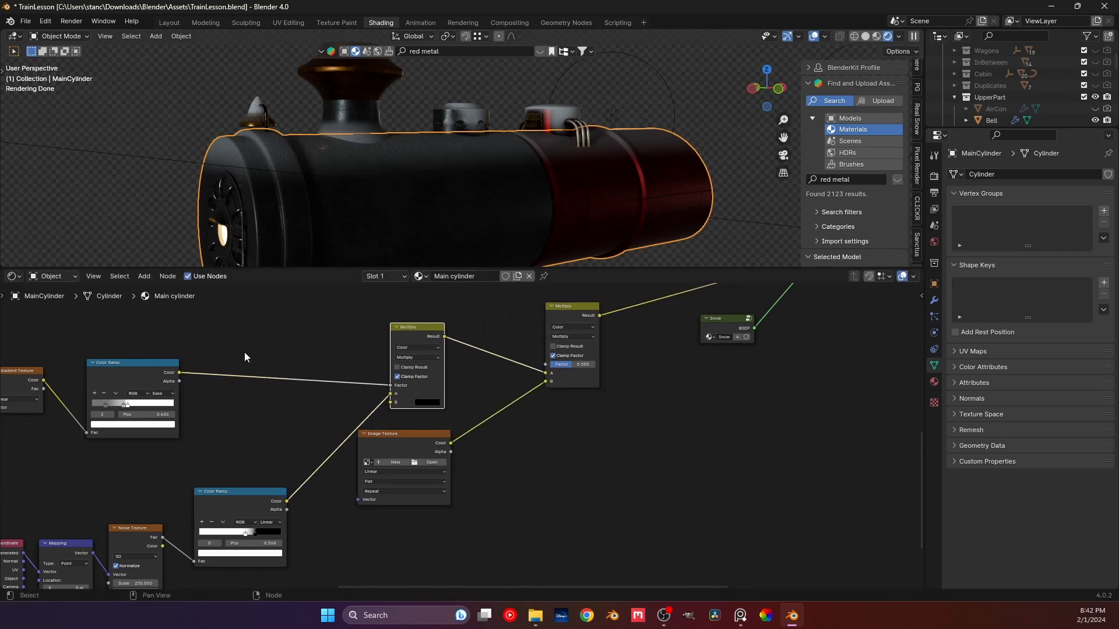
{"action": "left_click_drag", "start_coordinate": [158, 366], "coordinate": [336, 326]}
{"action": "scroll", "coordinate": [23, 390], "scroll_direction": "down", "scroll_amount": 3}
{"action": "middle_click_drag", "start_coordinate": [23, 389], "coordinate": [240, 369]}
{"action": "left_click_drag", "start_coordinate": [271, 410], "coordinate": [101, 339]}
{"action": "left_click_drag", "start_coordinate": [239, 353], "coordinate": [401, 300]}
- Arrange the noise mask nodes below the gradient row, with the noise Color Ramp directly under the gradient Color Ramp
{"action": "middle_click_drag", "start_coordinate": [367, 390], "coordinate": [288, 288]}
{"action": "left_click_drag", "start_coordinate": [397, 443], "coordinate": [258, 367]}
{"action": "scroll", "coordinate": [332, 381], "scroll_direction": "down", "scroll_amount": 4}
{"action": "middle_click_drag", "start_coordinate": [330, 359], "coordinate": [330, 423]}
{"action": "left_click_drag", "start_coordinate": [444, 421], "coordinate": [472, 421]}
{"action": "left_click_drag", "start_coordinate": [400, 545], "coordinate": [198, 444]}
{"action": "left_click_drag", "start_coordinate": [311, 458], "coordinate": [321, 421]}
{"action": "left_click_drag", "start_coordinate": [384, 404], "coordinate": [406, 408]}
{"action": "left_click", "coordinate": [369, 415]}
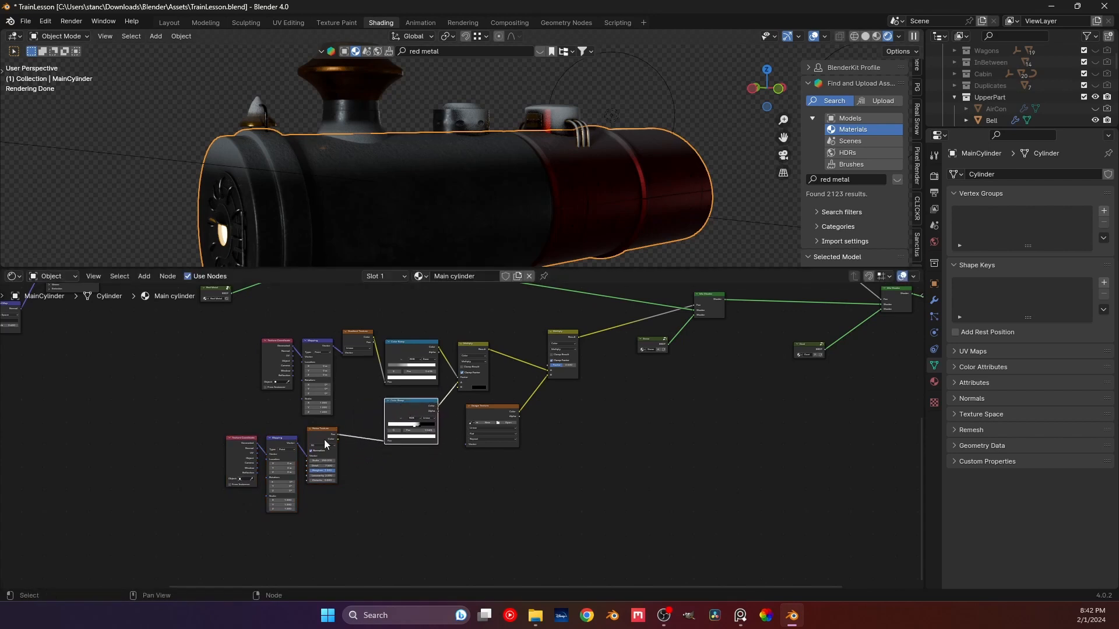
- Line up the Texture Coordinate, Mapping and texture nodes of the gradient and noise masks in two compact rows beside their Color Ramps
{"action": "left_click_drag", "start_coordinate": [321, 341], "coordinate": [281, 320]}
{"action": "left_click_drag", "start_coordinate": [335, 528], "coordinate": [233, 427]}
{"action": "left_click_drag", "start_coordinate": [324, 437], "coordinate": [292, 403]}
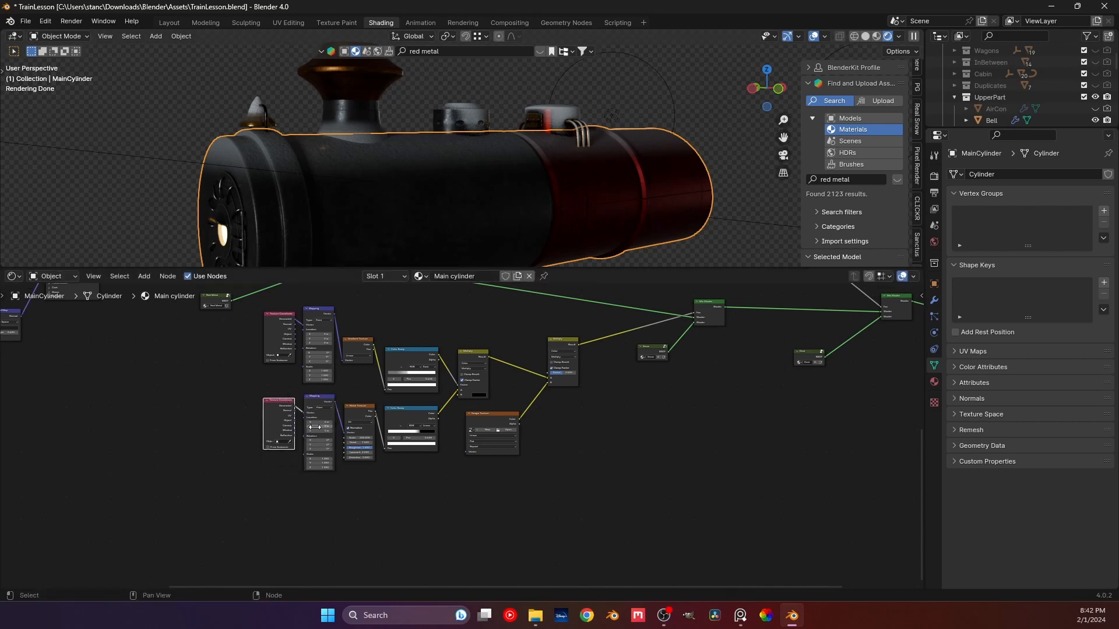
- Start a new image in the Image Texture node and name it Snow Canceler
{"action": "scroll", "coordinate": [416, 446], "scroll_direction": "up", "scroll_amount": 2}
{"action": "middle_click_drag", "start_coordinate": [533, 419], "coordinate": [411, 401]}
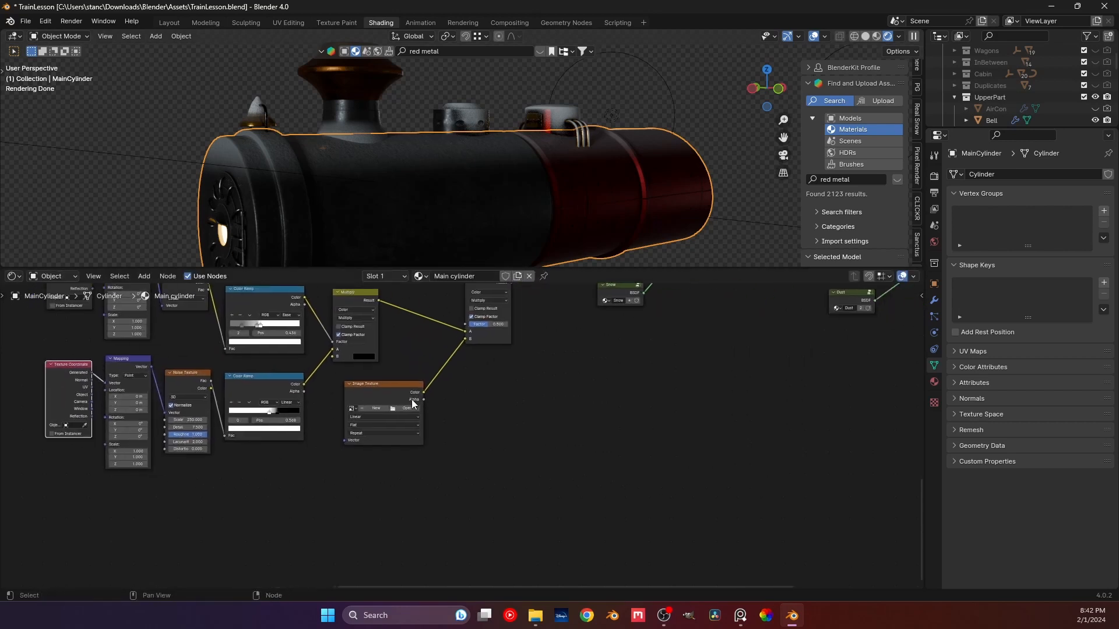
{"action": "scroll", "coordinate": [411, 401], "scroll_direction": "up", "scroll_amount": 4}
{"action": "middle_click_drag", "start_coordinate": [373, 352], "coordinate": [470, 409]}
{"action": "scroll", "coordinate": [428, 388], "scroll_direction": "up", "scroll_amount": 4}
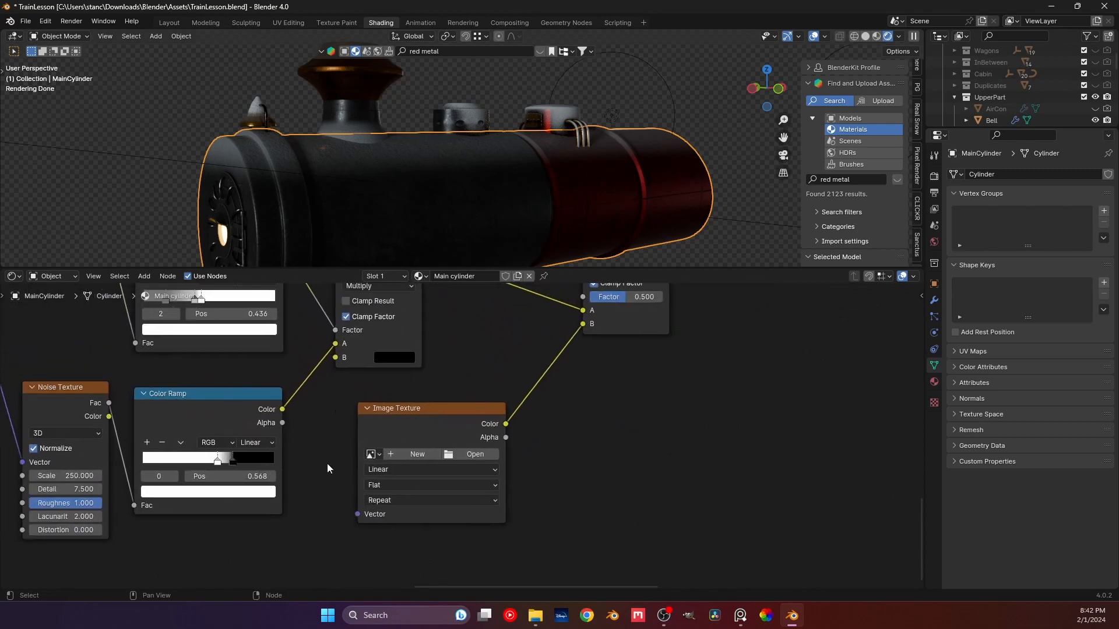
{"action": "left_click", "coordinate": [407, 454]}
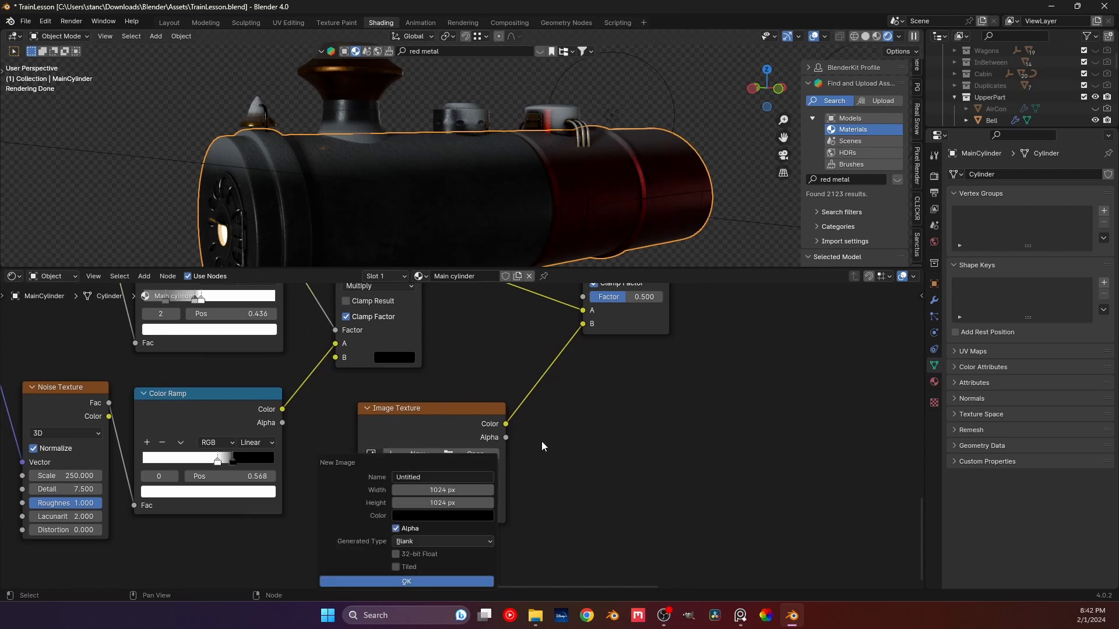
{"action": "left_click", "coordinate": [416, 478]}
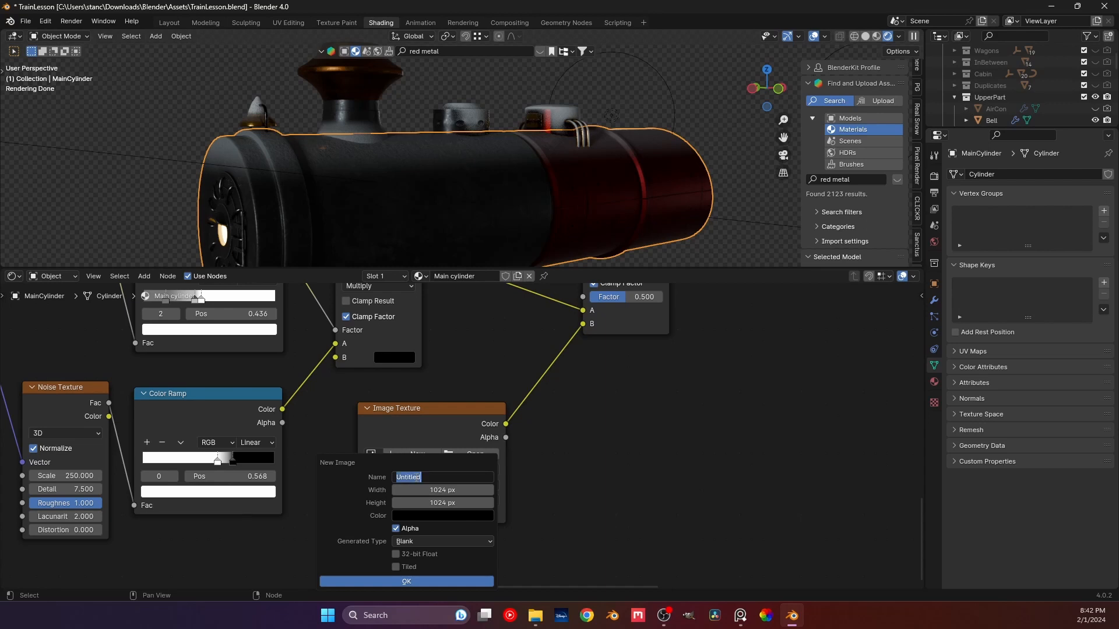
{"action": "type", "text": "Snow Canceler"}
{"action": "key", "text": "Return"}
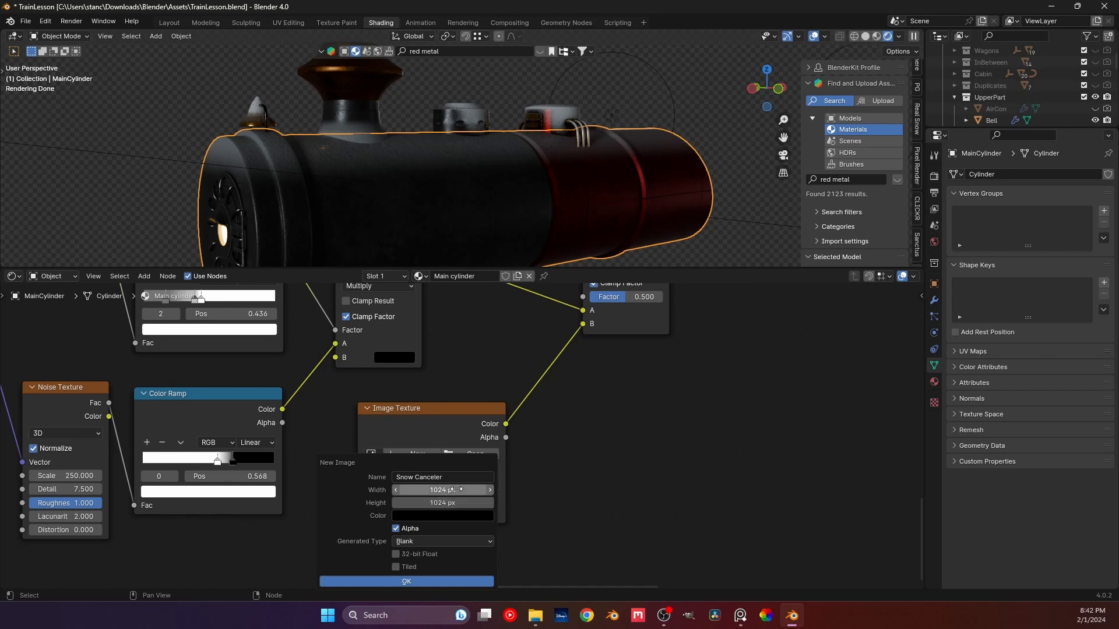
- Set the new image's width and height to 2048 px, disable Alpha, and create it
{"action": "left_click_drag", "start_coordinate": [450, 489], "coordinate": [450, 502]}
{"action": "left_click", "coordinate": [445, 491]}
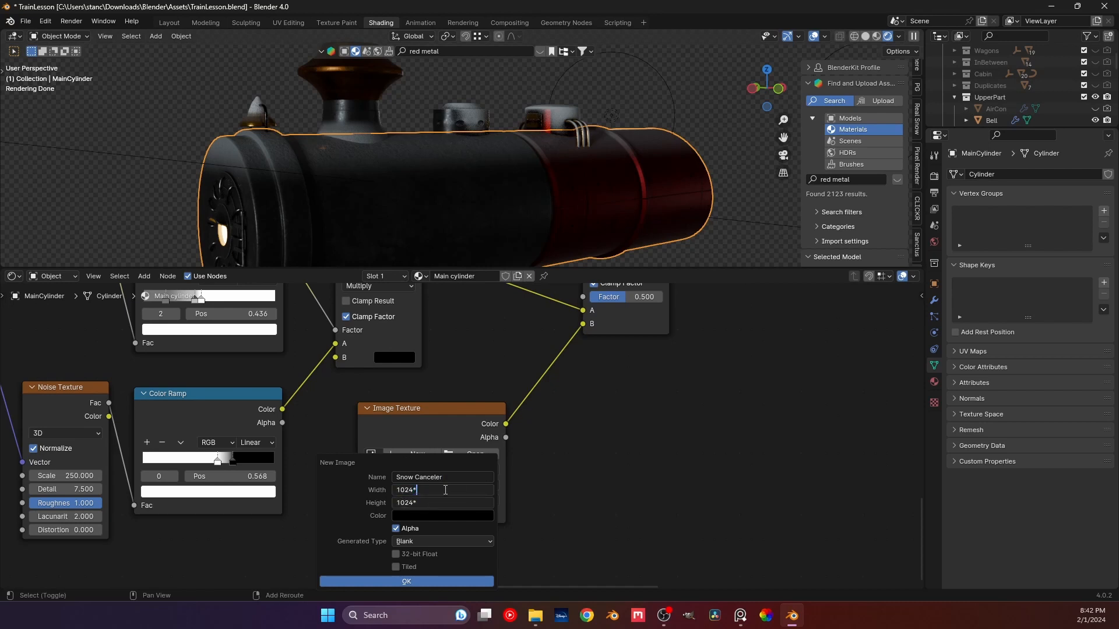
{"action": "key", "text": "Return"}
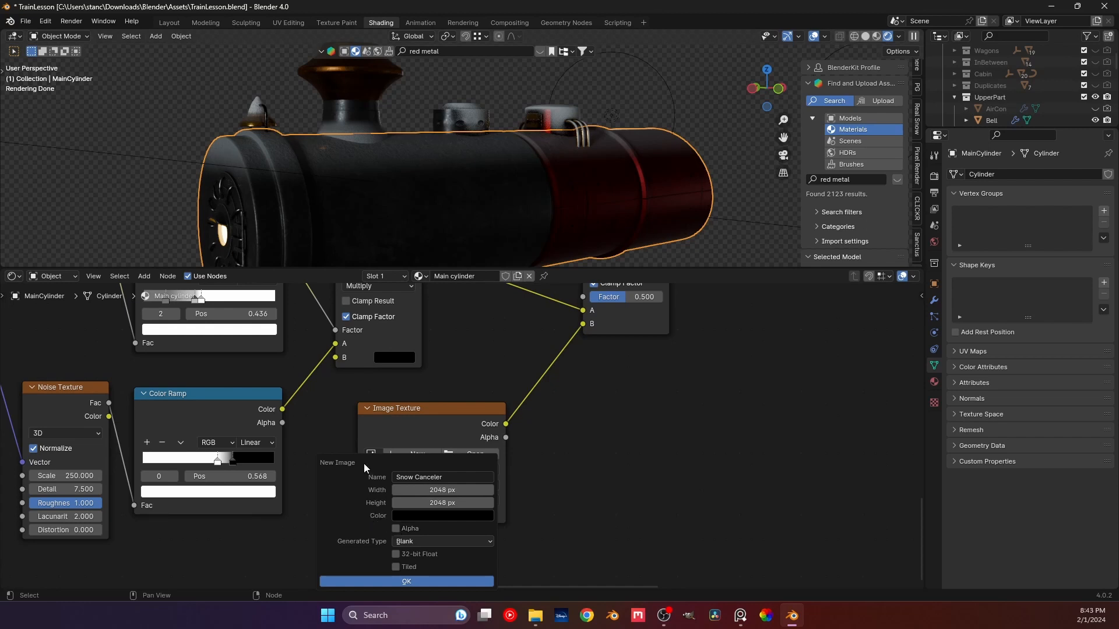
{"action": "left_click", "coordinate": [400, 578]}
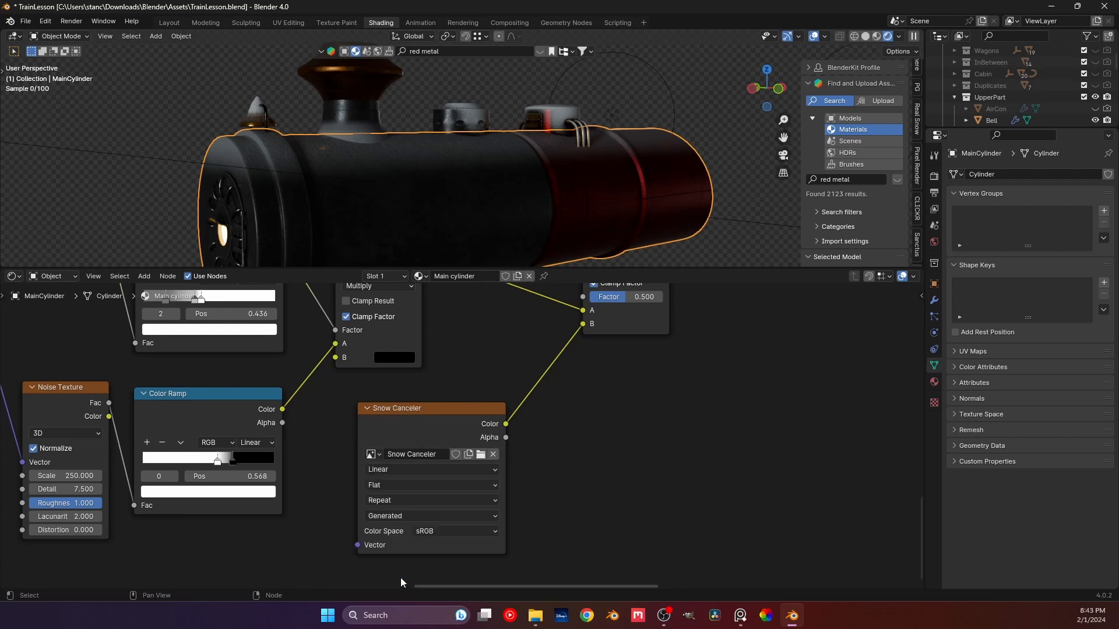
- Preview the Snow Canceler texture alone on the main cylinder, and restore the full material output
{"action": "scroll", "coordinate": [417, 449], "scroll_direction": "down", "scroll_amount": 2}
{"action": "left_click", "coordinate": [421, 431]}
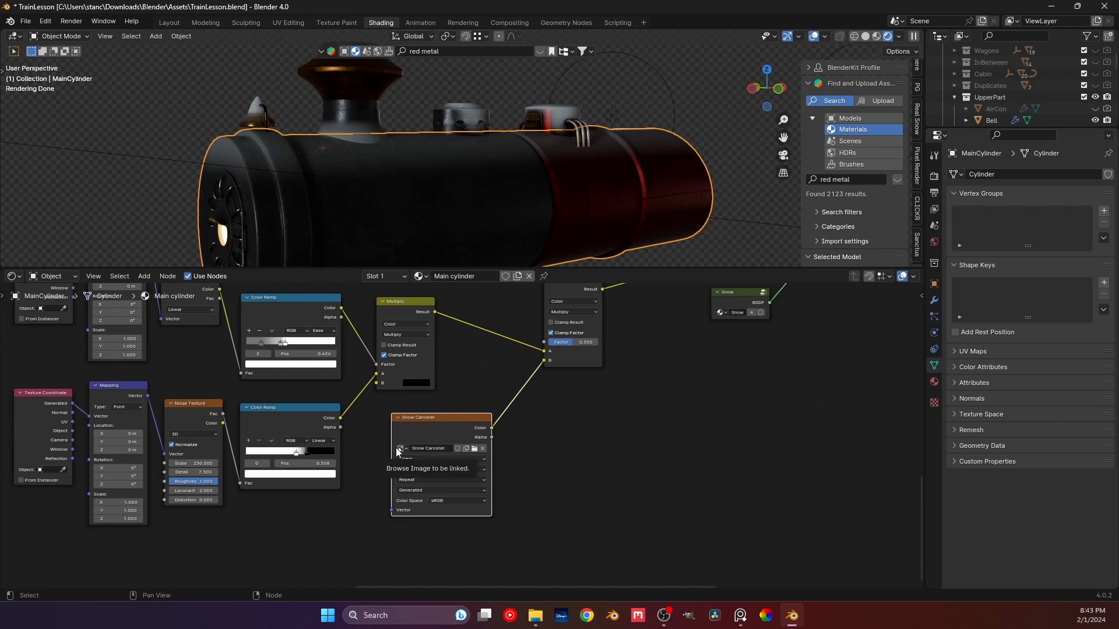
{"action": "left_click", "coordinate": [439, 432], "text": "ctrl+shift"}
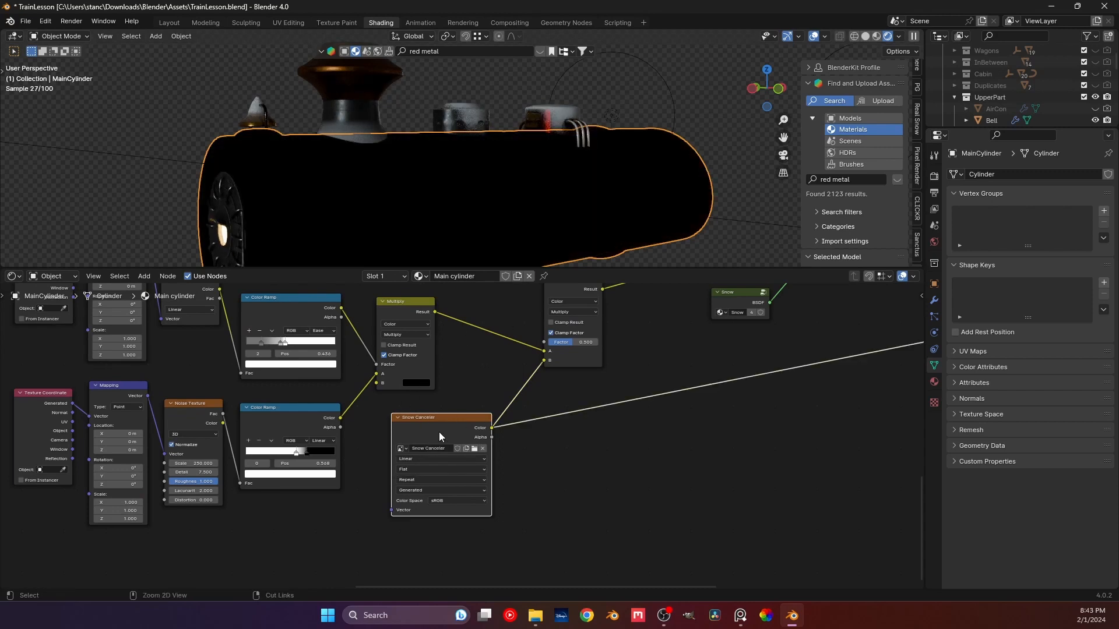
{"action": "middle_click_drag", "start_coordinate": [421, 262], "coordinate": [465, 224]}
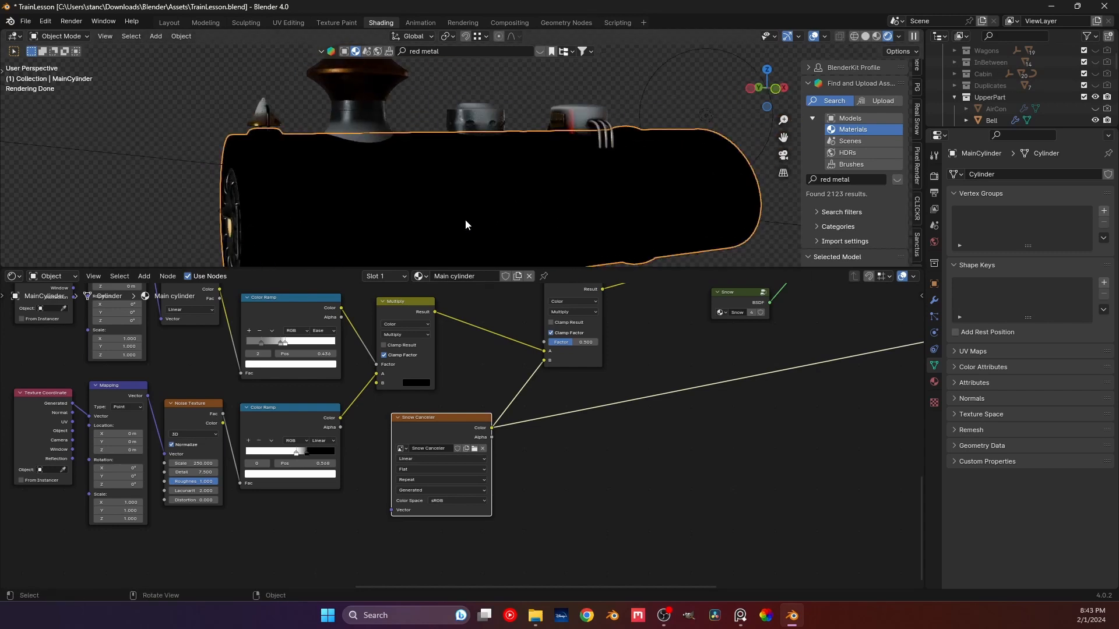
{"action": "left_click", "coordinate": [574, 304], "text": "ctrl+shift"}
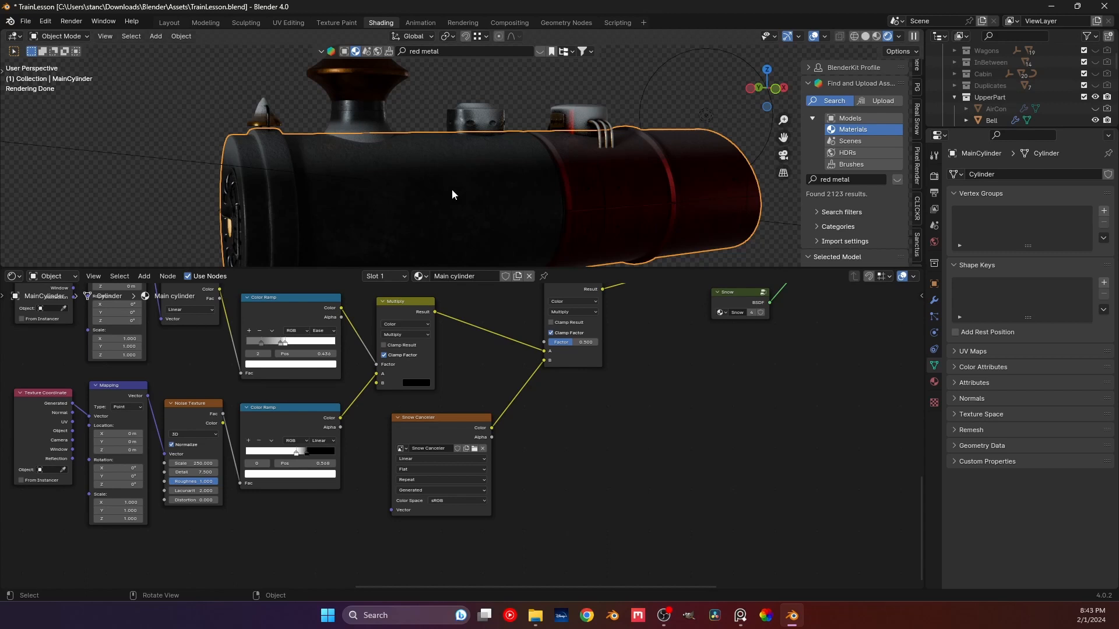
- In the Texture Paint workspace, split the 3D viewport vertically and turn the new area into a UV Editor
{"action": "left_click", "coordinate": [332, 22]}
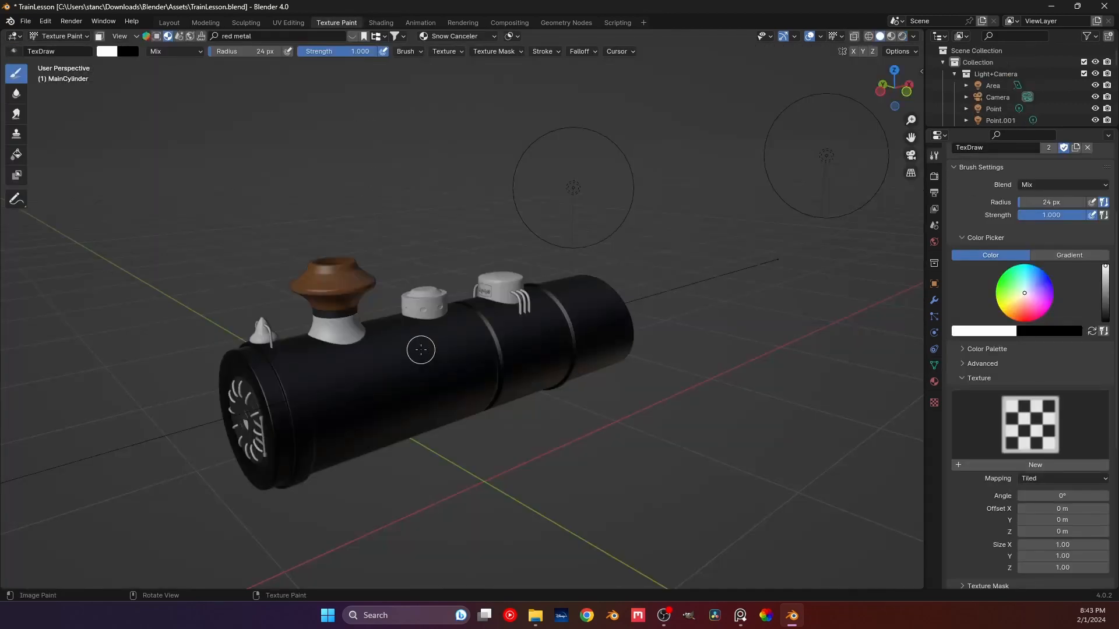
{"action": "scroll", "coordinate": [420, 378], "scroll_direction": "up", "scroll_amount": 5}
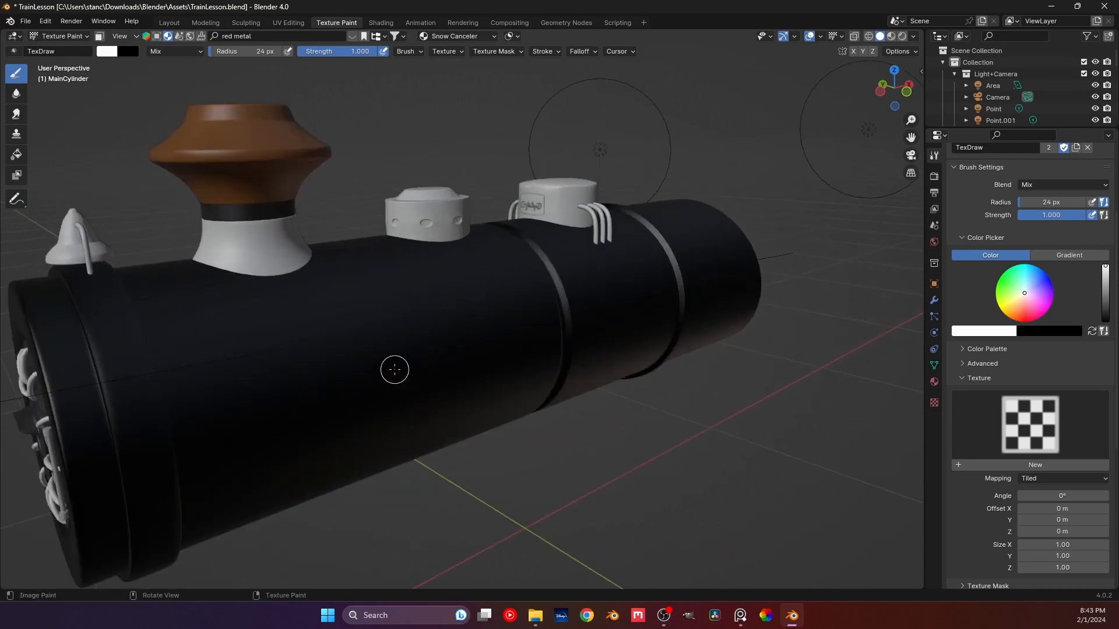
{"action": "middle_click_drag", "start_coordinate": [359, 343], "coordinate": [412, 304], "text": "shift"}
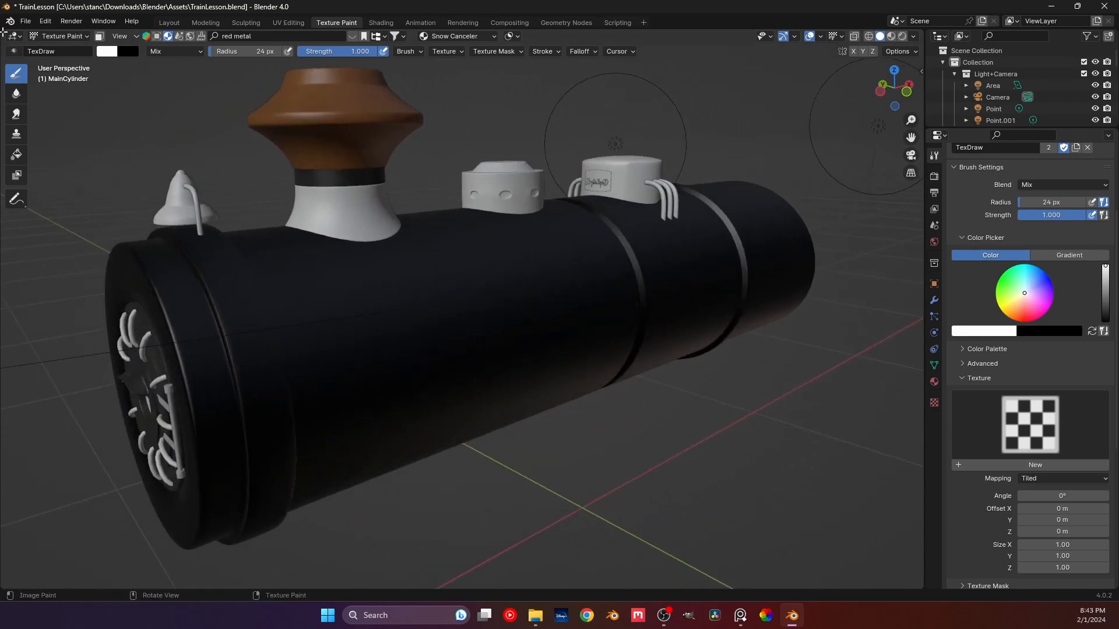
{"action": "left_click_drag", "start_coordinate": [3, 34], "coordinate": [340, 55]}
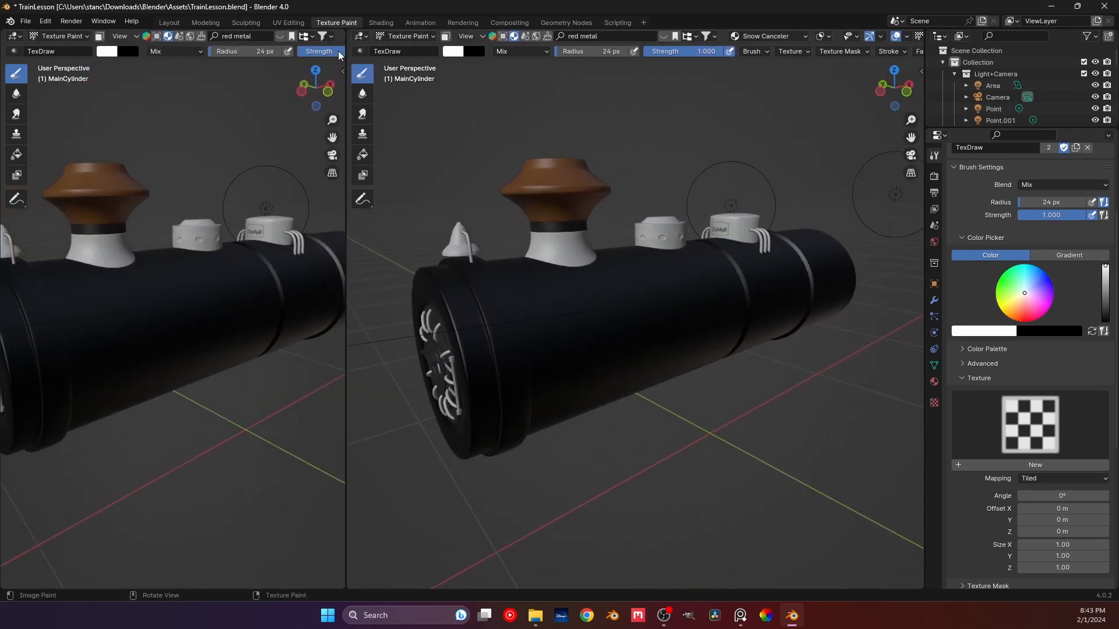
{"action": "left_click", "coordinate": [59, 35]}
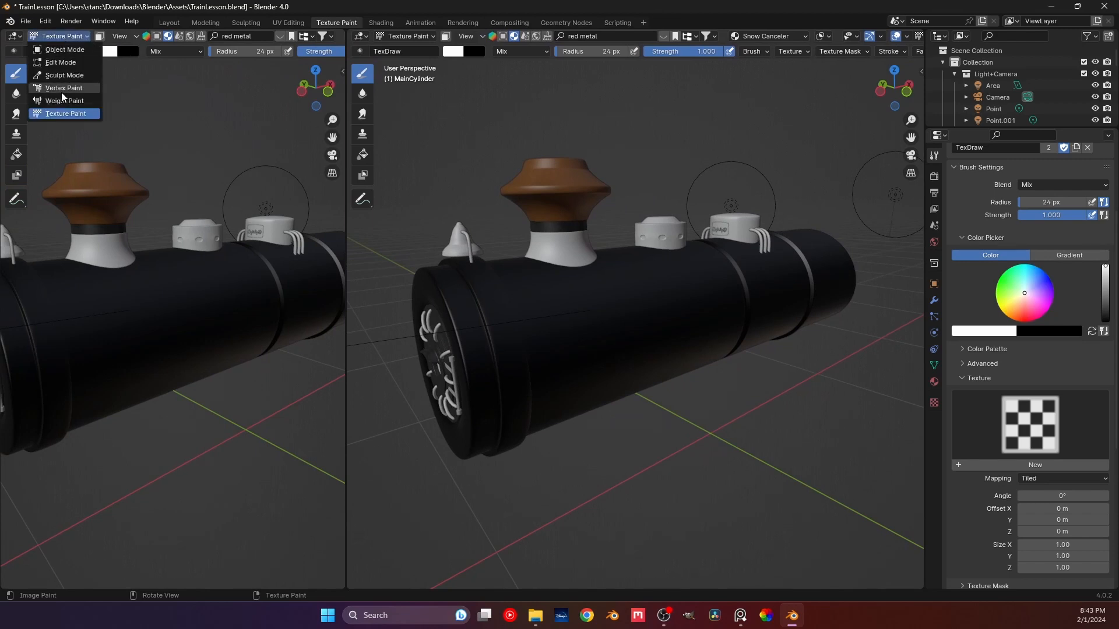
{"action": "left_click", "coordinate": [14, 36]}
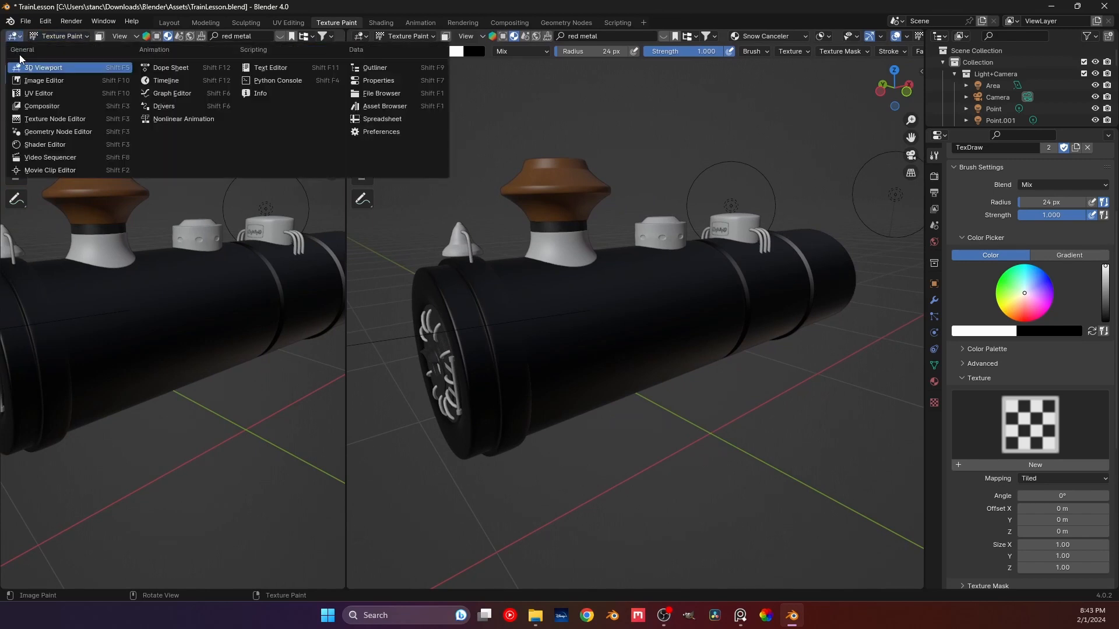
{"action": "left_click", "coordinate": [38, 93]}
{"action": "scroll", "coordinate": [174, 338], "scroll_direction": "up", "scroll_amount": 3}
{"action": "scroll", "coordinate": [174, 338], "scroll_direction": "down", "scroll_amount": 2}
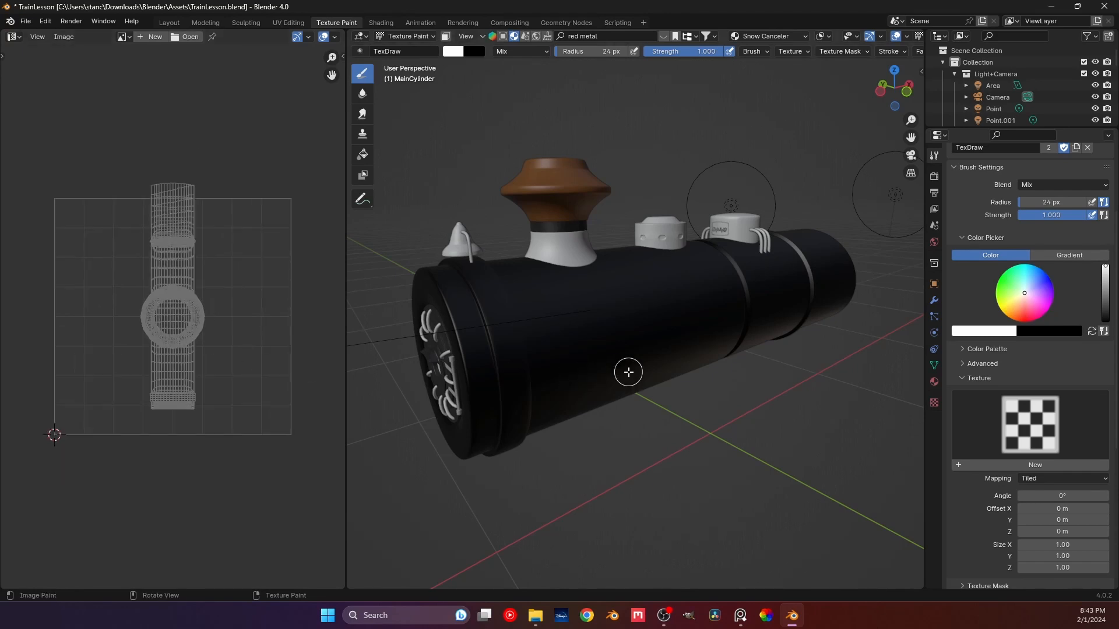
- Unwrap all faces of the main cylinder in Edit Mode using the standard Unwrap operation
{"action": "key", "text": "Tab"}
{"action": "key", "text": "Tab"}
{"action": "key", "text": "Tab"}
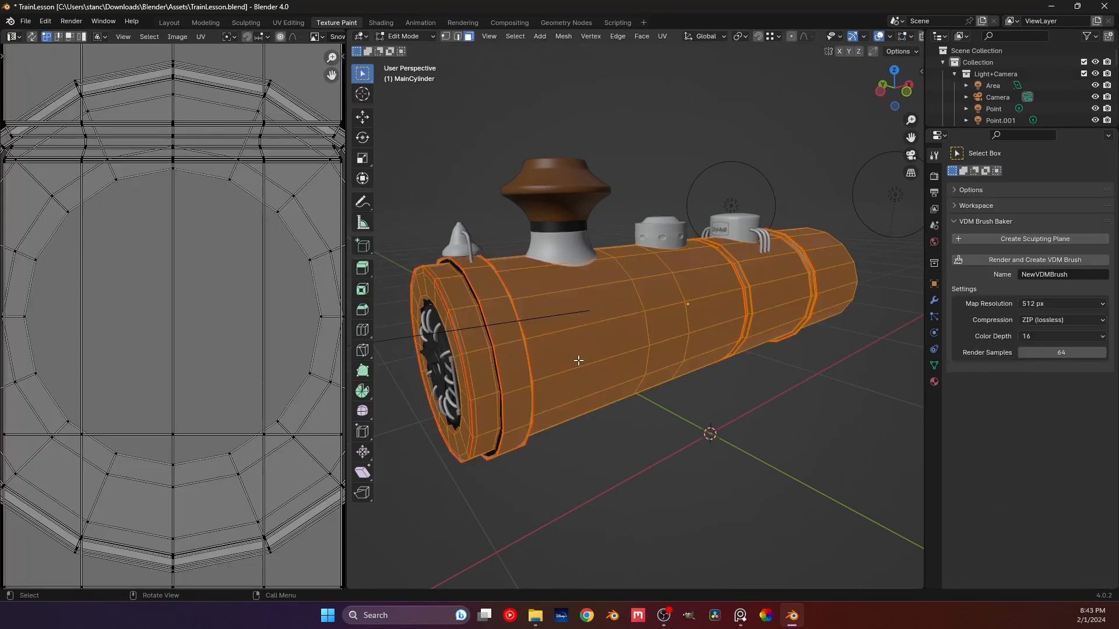
{"action": "scroll", "coordinate": [317, 316], "scroll_direction": "down", "scroll_amount": 5}
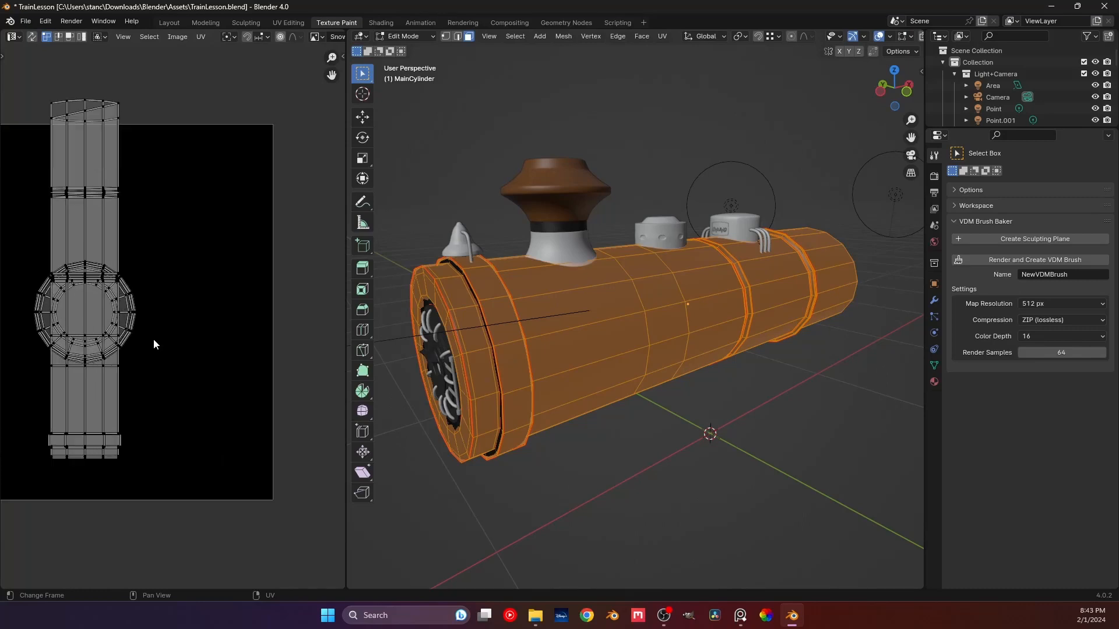
{"action": "middle_click_drag", "start_coordinate": [548, 335], "coordinate": [533, 338]}
{"action": "key", "text": "u"}
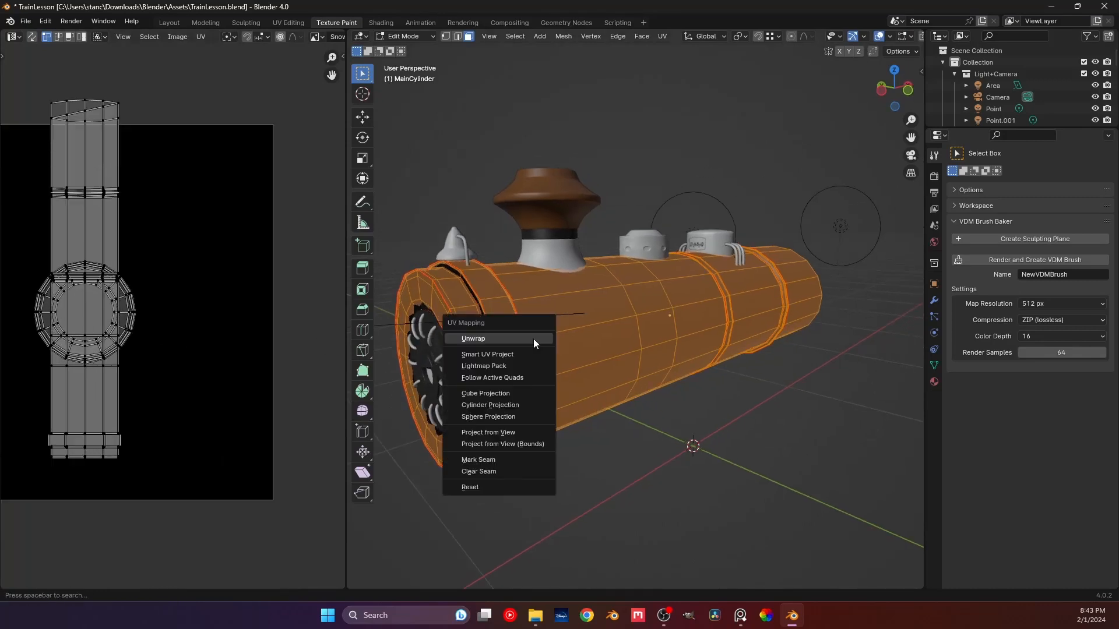
{"action": "left_click", "coordinate": [532, 338]}
{"action": "scroll", "coordinate": [294, 336], "scroll_direction": "down", "scroll_amount": 1}
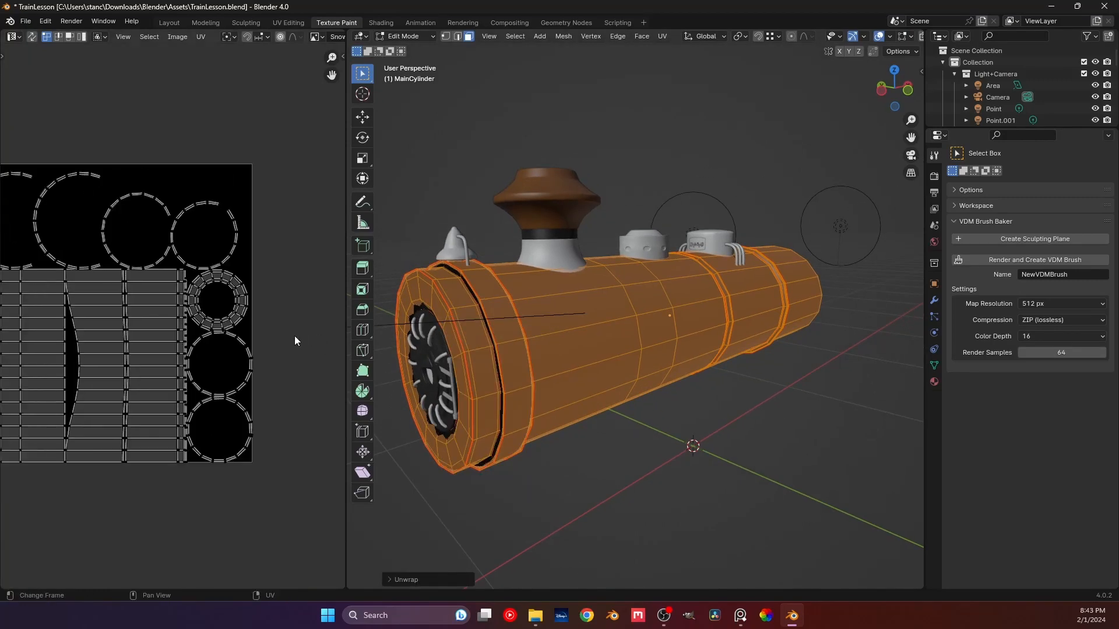
{"action": "middle_click_drag", "start_coordinate": [159, 349], "coordinate": [246, 343]}
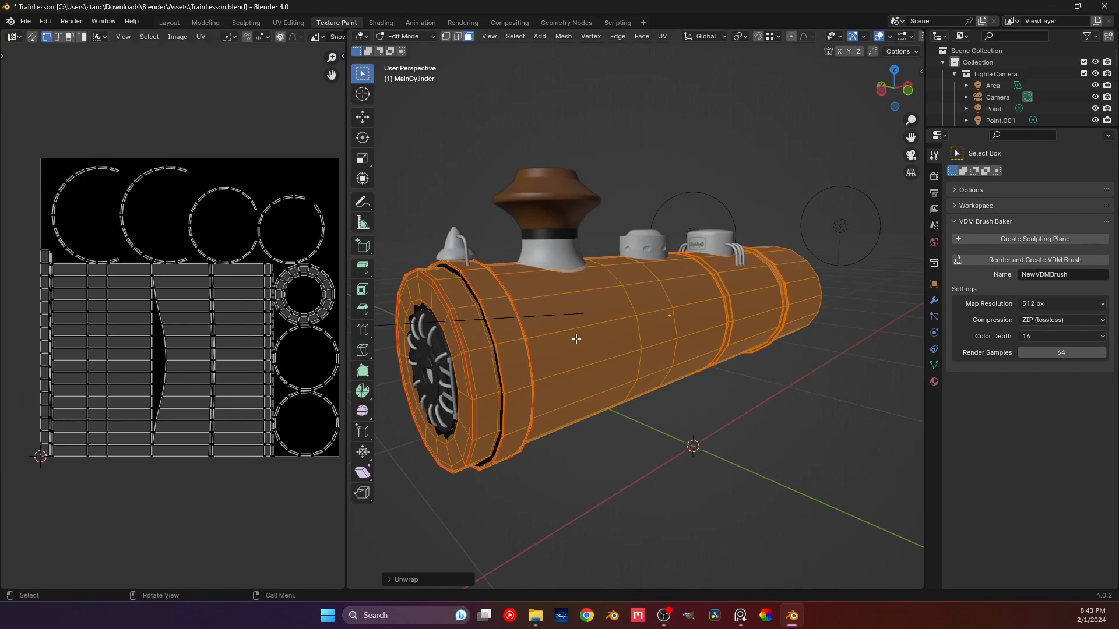
- Return the main cylinder to Texture Paint mode and check its unwrapped UV layout against the model
{"action": "key", "text": "Tab"}
{"action": "scroll", "coordinate": [486, 335], "scroll_direction": "up", "scroll_amount": 3}
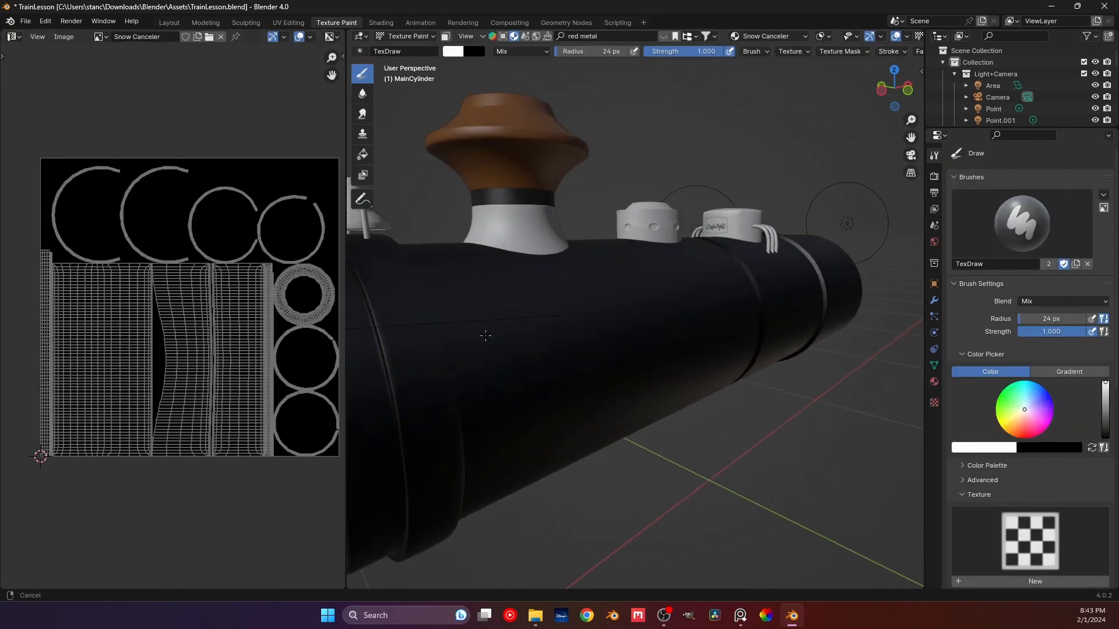
{"action": "middle_click_drag", "start_coordinate": [485, 335], "coordinate": [524, 330]}
{"action": "middle_click_drag", "start_coordinate": [222, 344], "coordinate": [153, 330]}
{"action": "scroll", "coordinate": [198, 330], "scroll_direction": "down", "scroll_amount": 2}
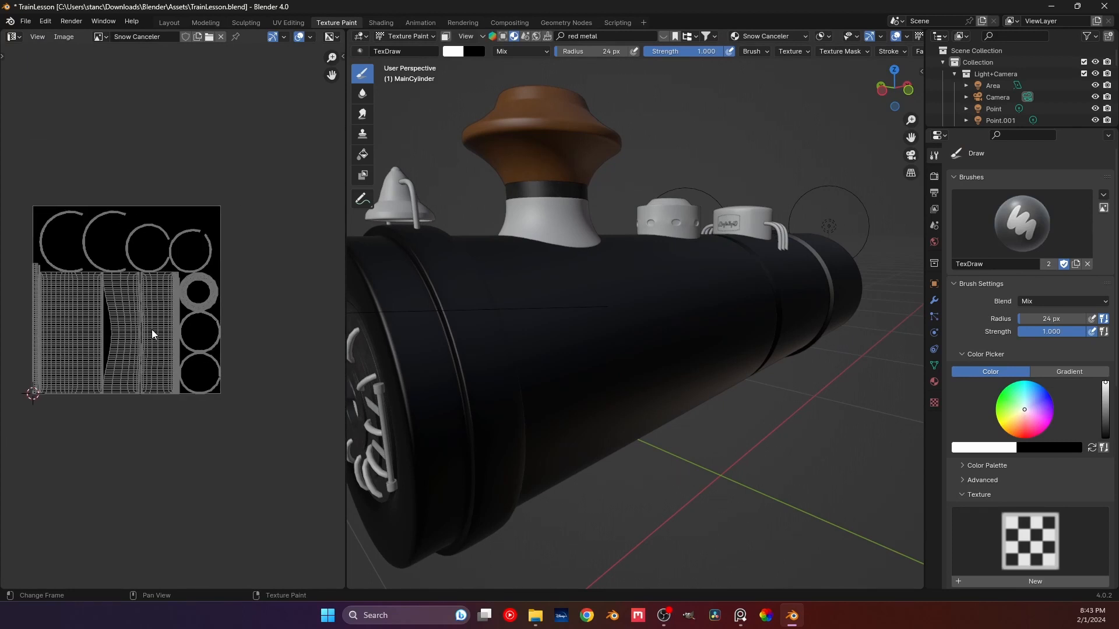
{"action": "key", "text": "Tab"}
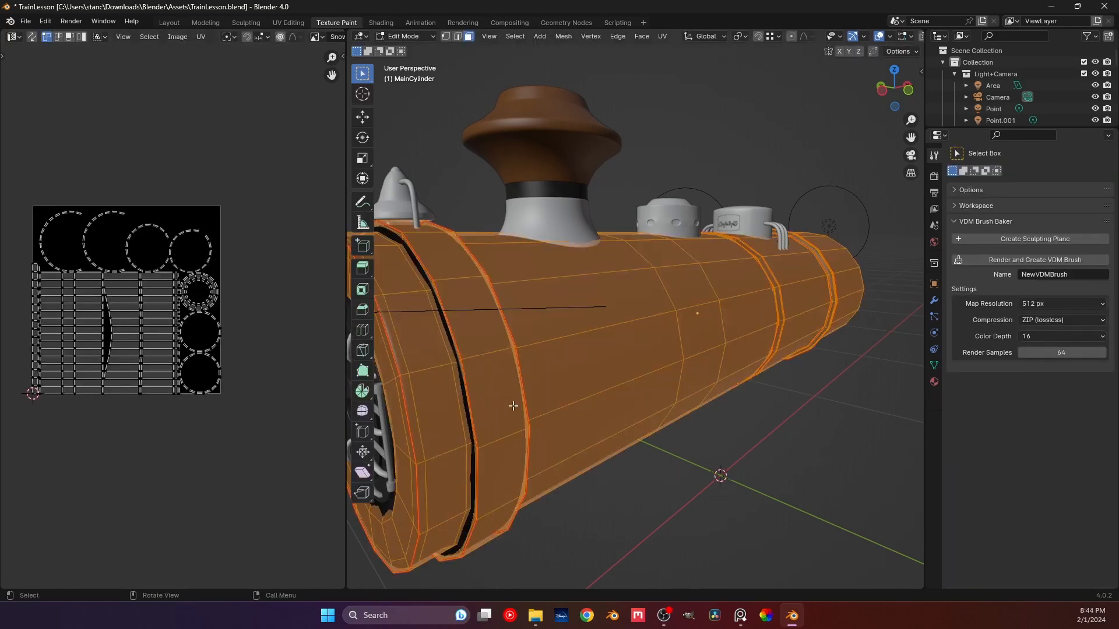
{"action": "key", "text": "Tab"}
{"action": "mouse_move", "coordinate": [599, 412]}
{"action": "middle_mouse_down"}
{"action": "mouse_move", "coordinate": [642, 400]}
{"action": "mouse_move", "coordinate": [562, 374]}
{"action": "mouse_move", "coordinate": [616, 353]}
{"action": "middle_mouse_up"}
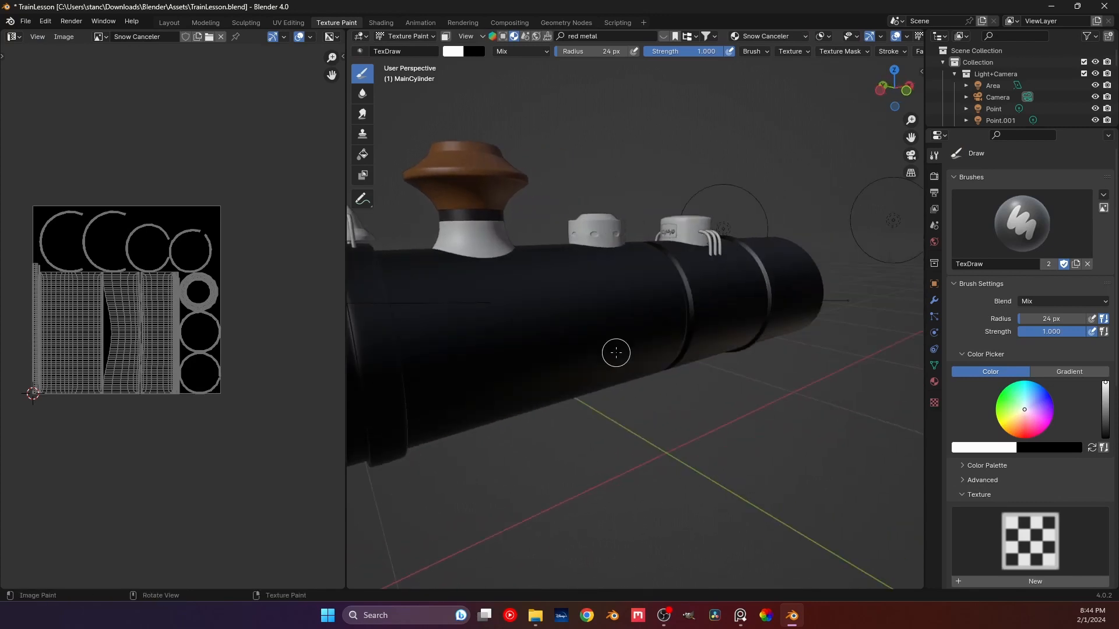
{"action": "scroll", "coordinate": [616, 351], "scroll_direction": "down", "scroll_amount": 1}
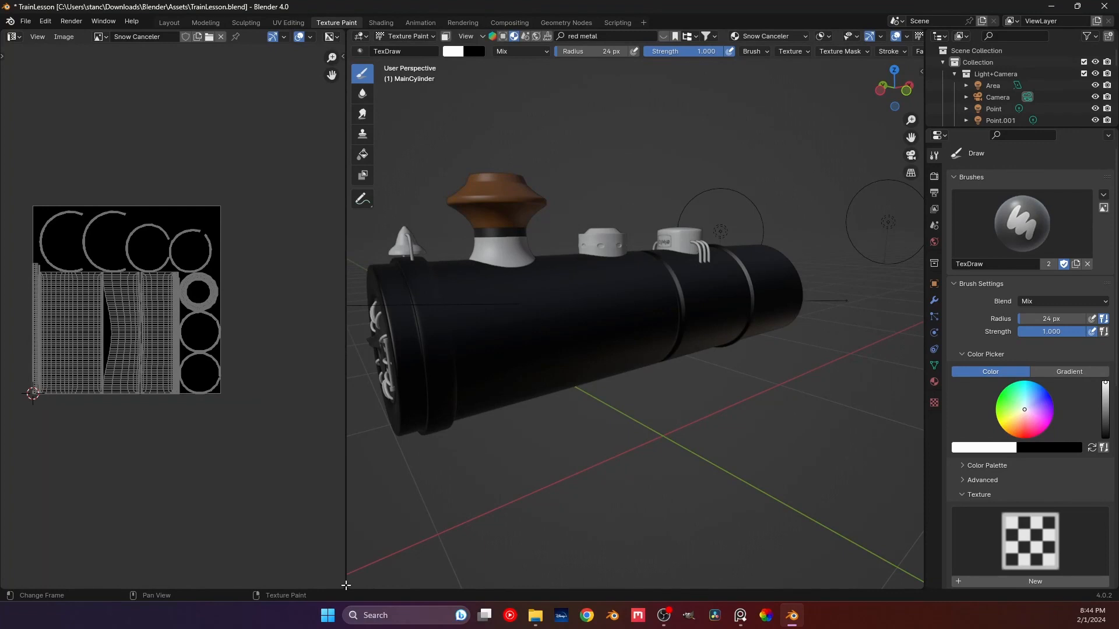
- Split the UV Editor area horizontally, turn its lower part into a Shader Editor, and bring the Snow Canceler node into view
{"action": "left_click_drag", "start_coordinate": [343, 580], "coordinate": [293, 330]}
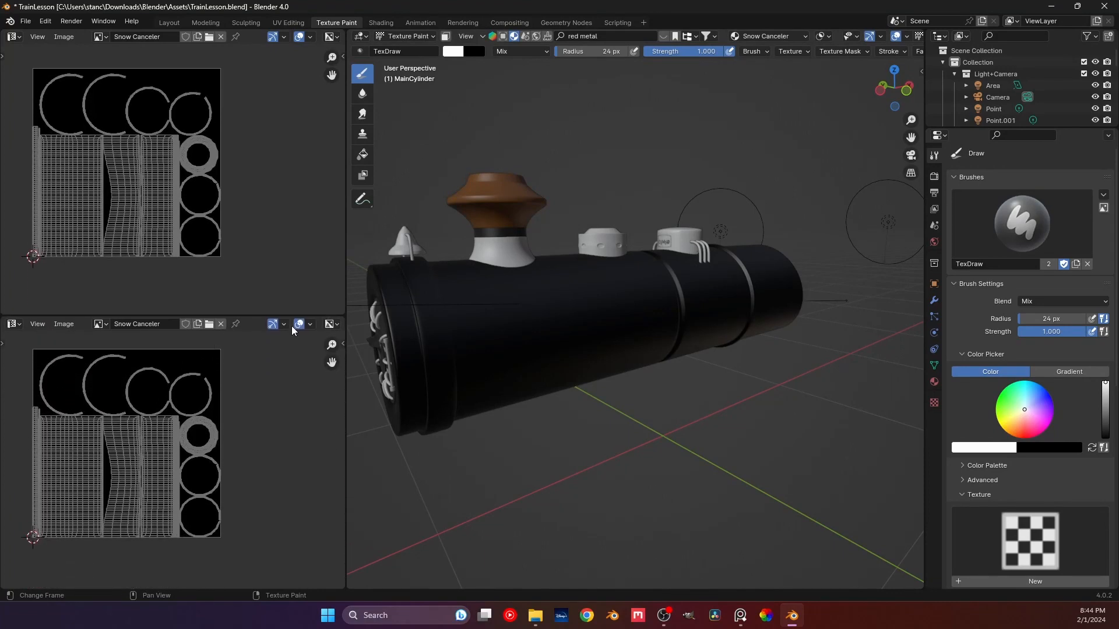
{"action": "left_click", "coordinate": [14, 324]}
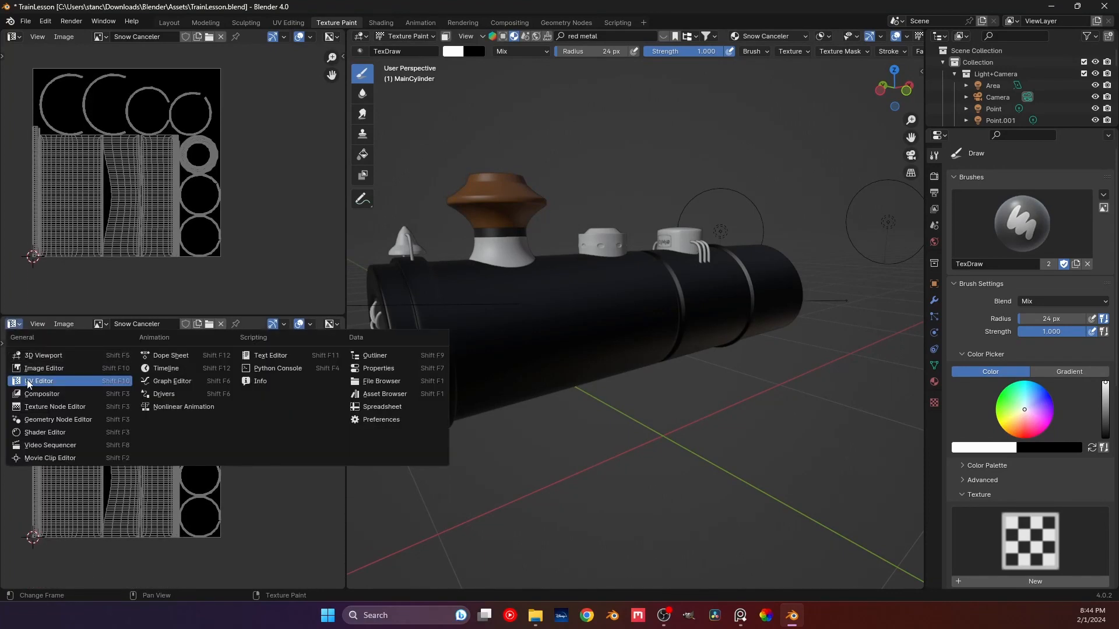
{"action": "left_click", "coordinate": [45, 433]}
{"action": "scroll", "coordinate": [124, 453], "scroll_direction": "down", "scroll_amount": 6}
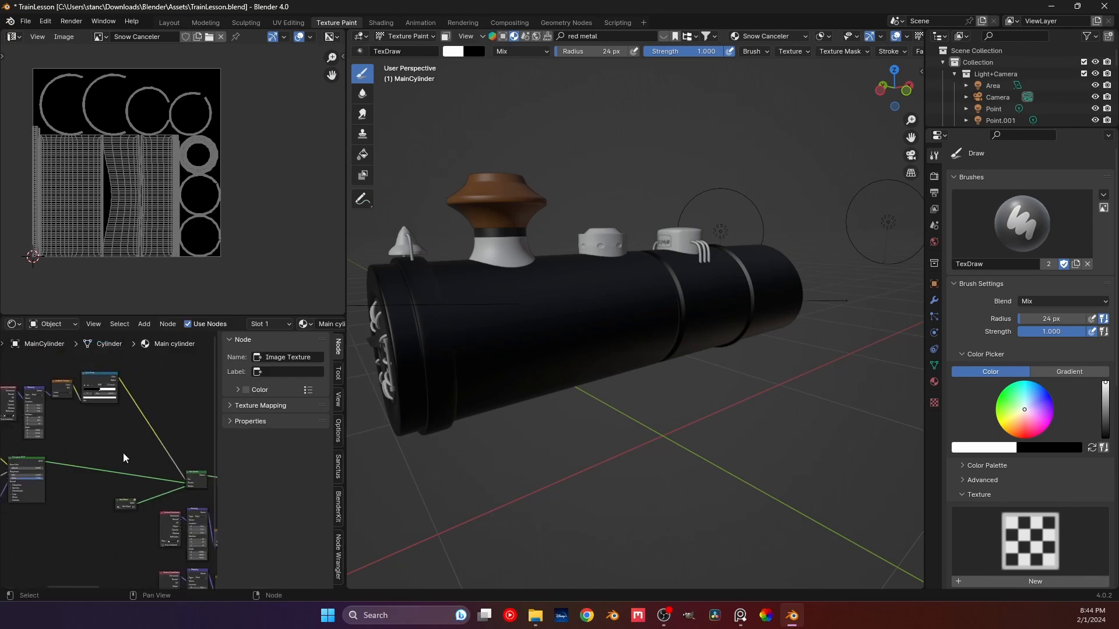
{"action": "scroll", "coordinate": [121, 434], "scroll_direction": "up", "scroll_amount": 5}
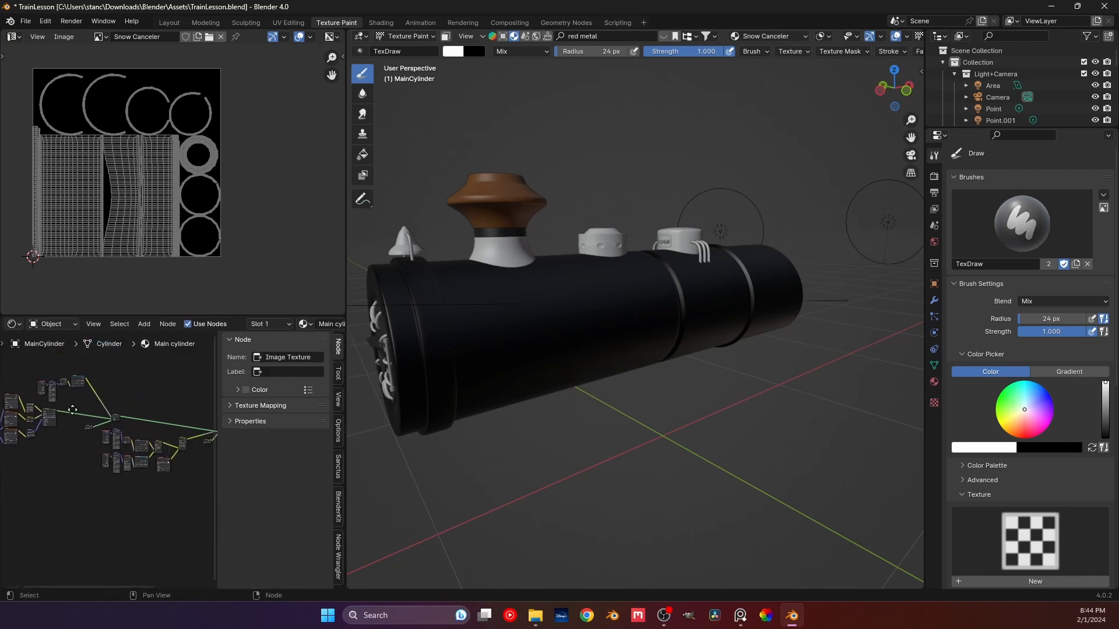
{"action": "scroll", "coordinate": [169, 455], "scroll_direction": "up", "scroll_amount": 3}
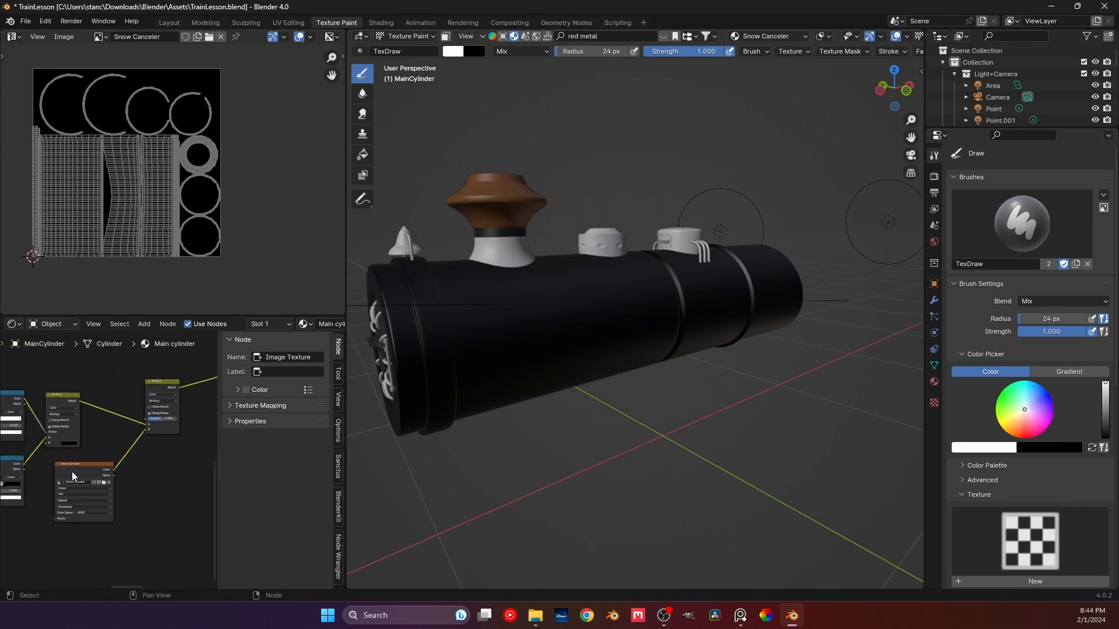
- Mute both the Snow Canceler image node and the Multiply node it feeds in the main cylinder's material
{"action": "left_click", "coordinate": [71, 473]}
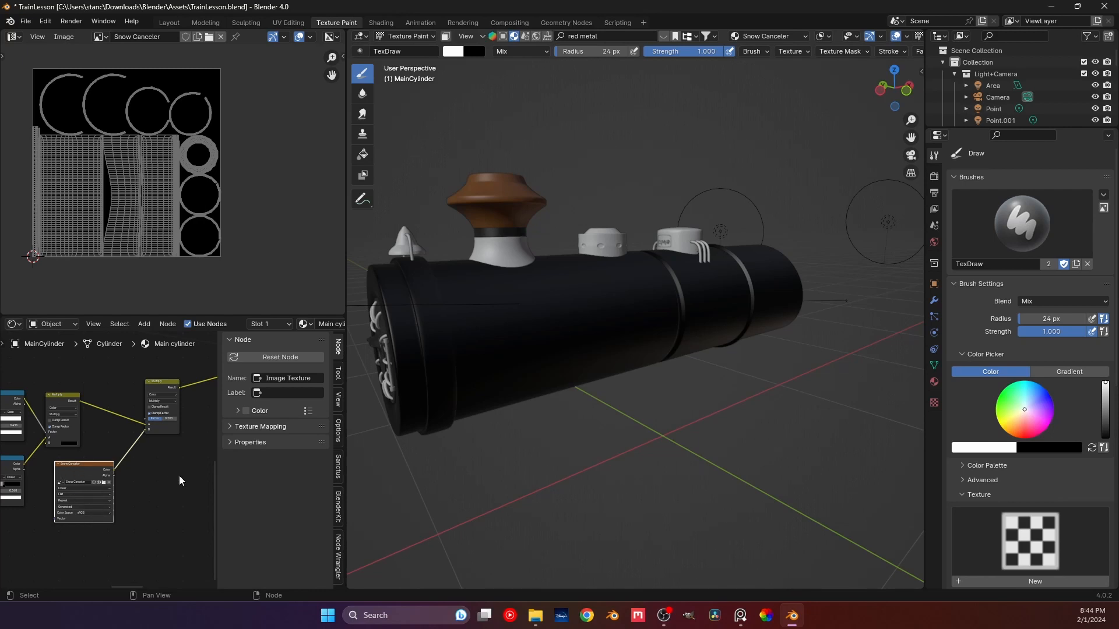
{"action": "key", "text": "n"}
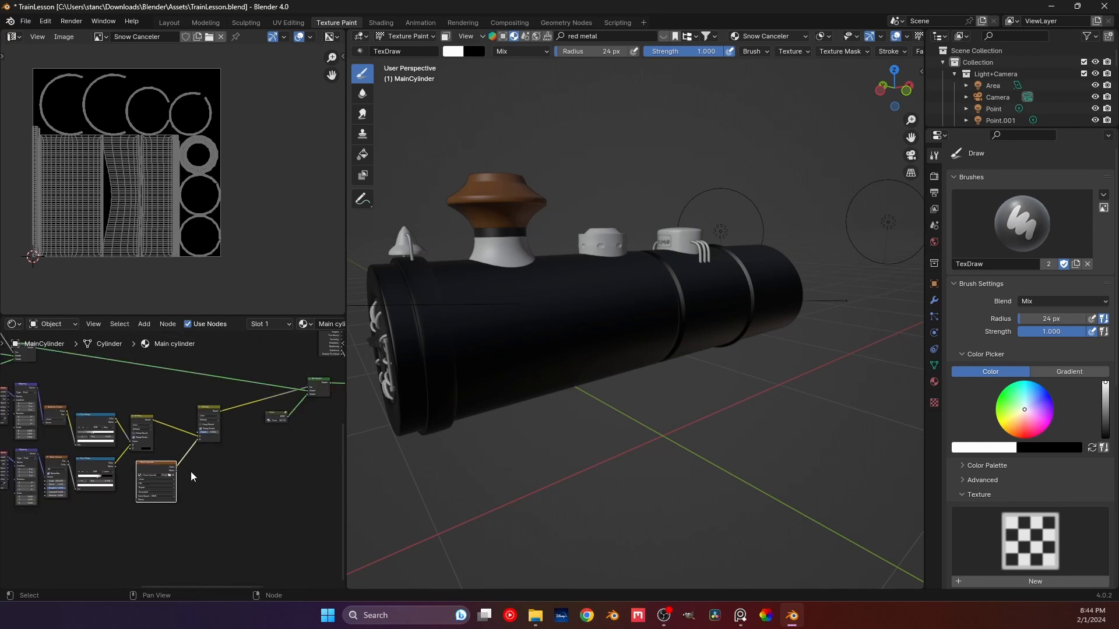
{"action": "middle_click_drag", "start_coordinate": [220, 450], "coordinate": [204, 448]}
{"action": "left_click_drag", "start_coordinate": [233, 495], "coordinate": [156, 444]}
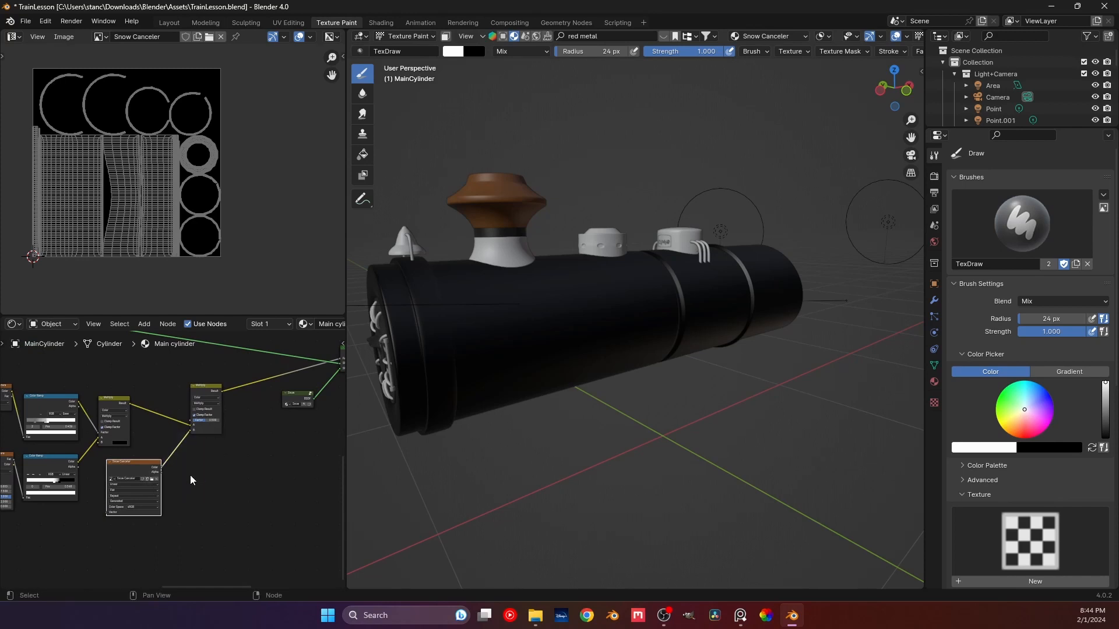
{"action": "left_click", "coordinate": [208, 387], "text": "shift"}
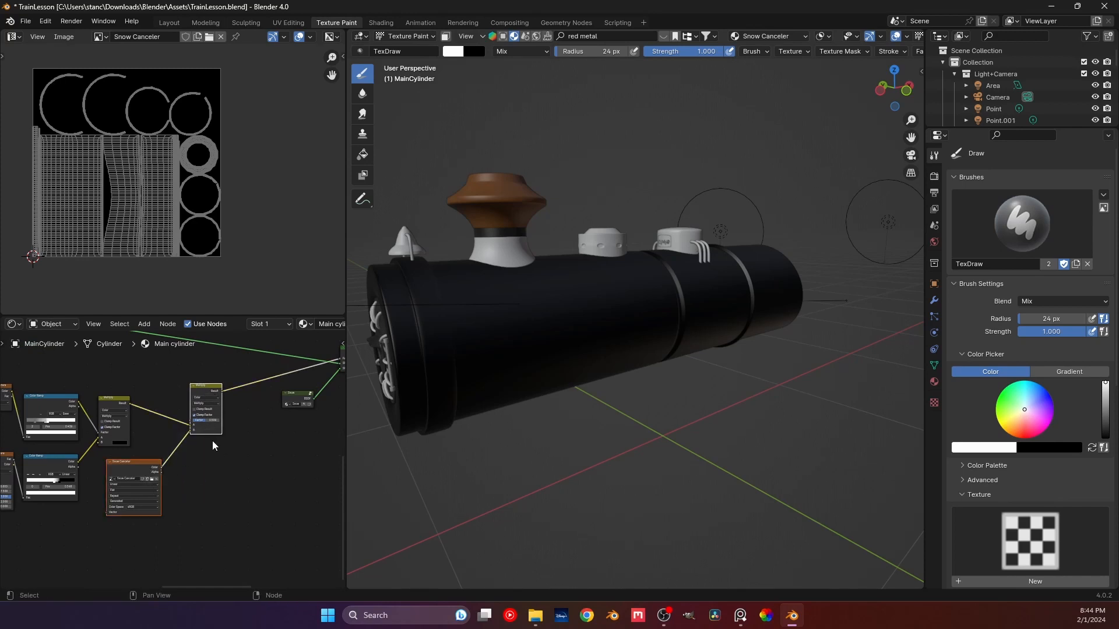
{"action": "key", "text": "m"}
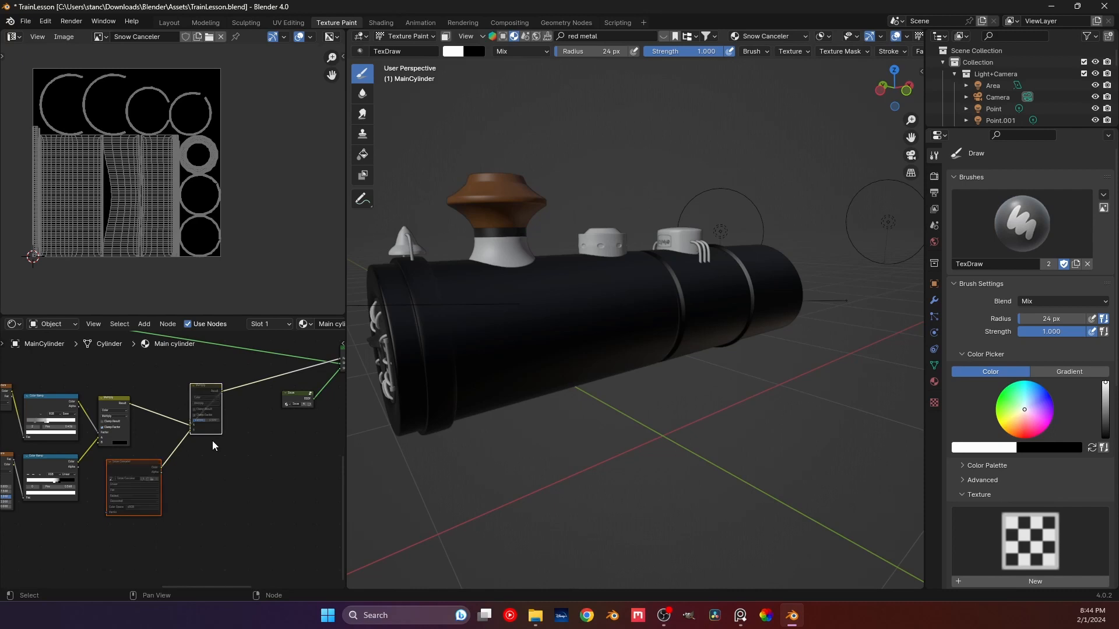
- Switch the 3D viewport to Material Preview shading so the main cylinder's material is displayed
{"action": "middle_click_drag", "start_coordinate": [236, 460], "coordinate": [55, 435]}
{"action": "scroll", "coordinate": [200, 453], "scroll_direction": "down", "scroll_amount": 3}
{"action": "middle_click_drag", "start_coordinate": [246, 437], "coordinate": [109, 454]}
{"action": "middle_click_drag", "start_coordinate": [186, 450], "coordinate": [166, 451]}
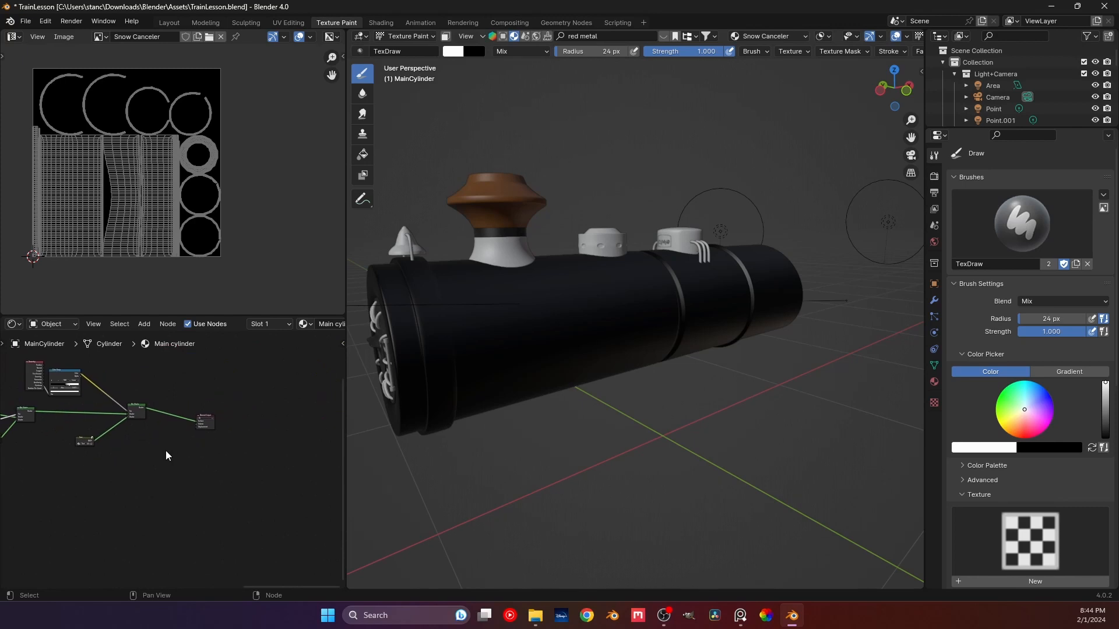
{"action": "scroll", "coordinate": [166, 450], "scroll_direction": "up", "scroll_amount": 1}
{"action": "scroll", "coordinate": [646, 36], "scroll_direction": "down", "scroll_amount": 3}
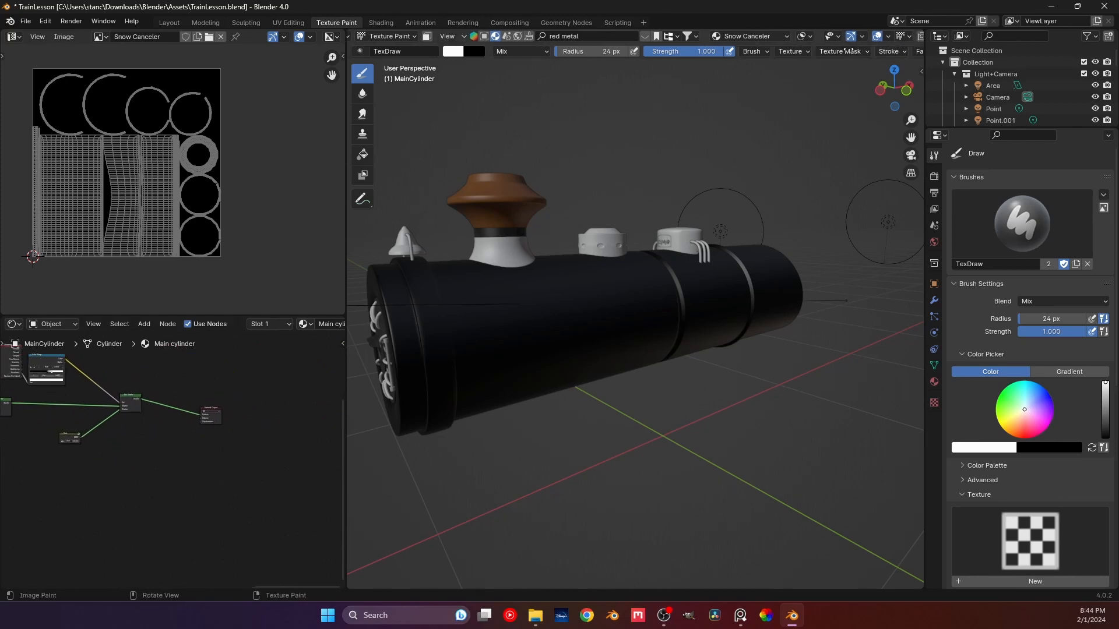
{"action": "left_click", "coordinate": [890, 36]}
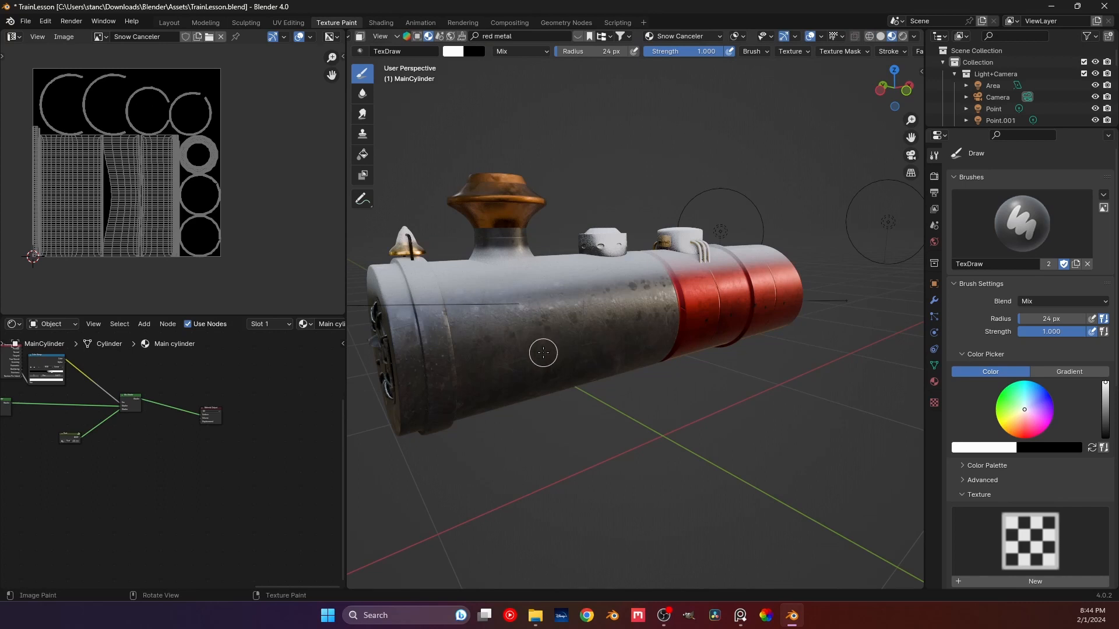
- Examine the snow coverage along the main cylinder from several angles with the Snow Canceler muted
{"action": "scroll", "coordinate": [585, 226], "scroll_direction": "up", "scroll_amount": 1}
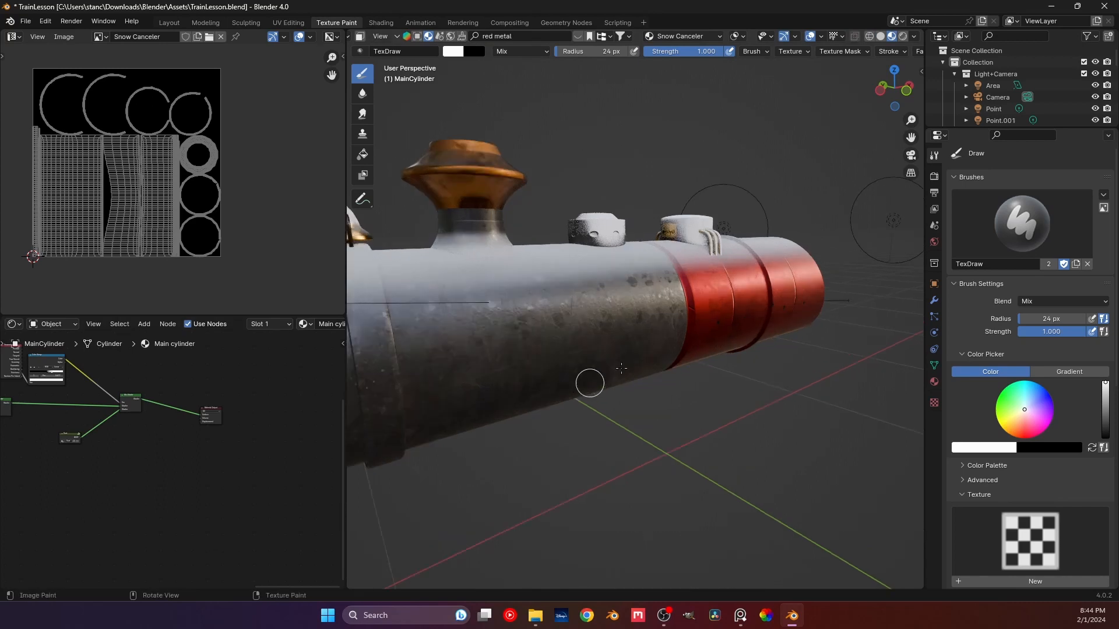
{"action": "middle_click_drag", "start_coordinate": [589, 382], "coordinate": [876, 320]}
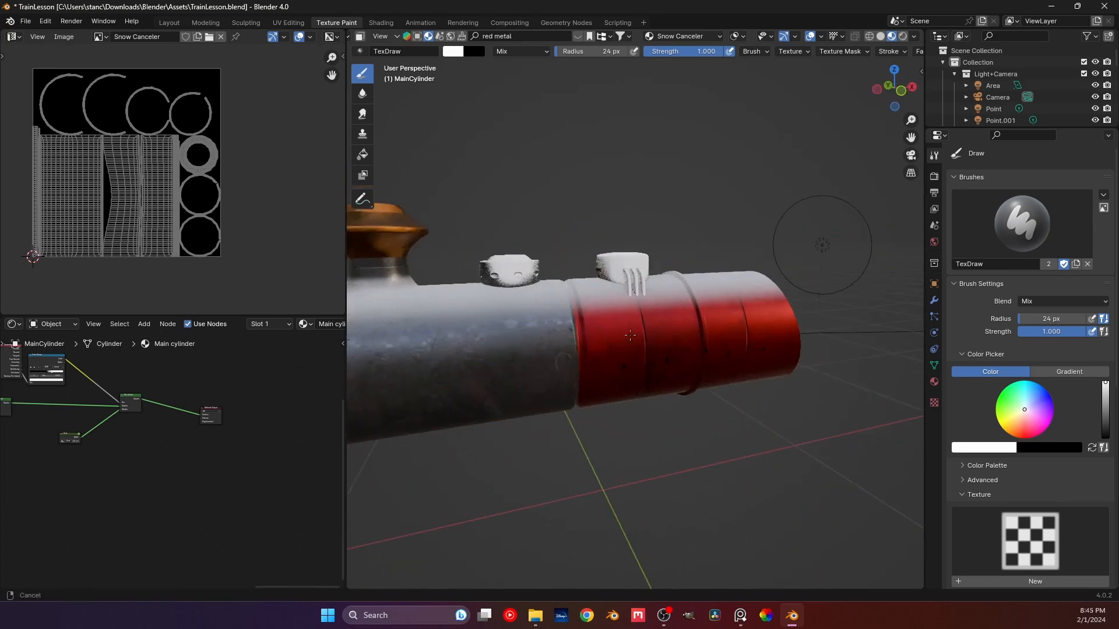
{"action": "middle_click_drag", "start_coordinate": [586, 344], "coordinate": [636, 350]}
{"action": "middle_click_drag", "start_coordinate": [690, 301], "coordinate": [659, 300]}
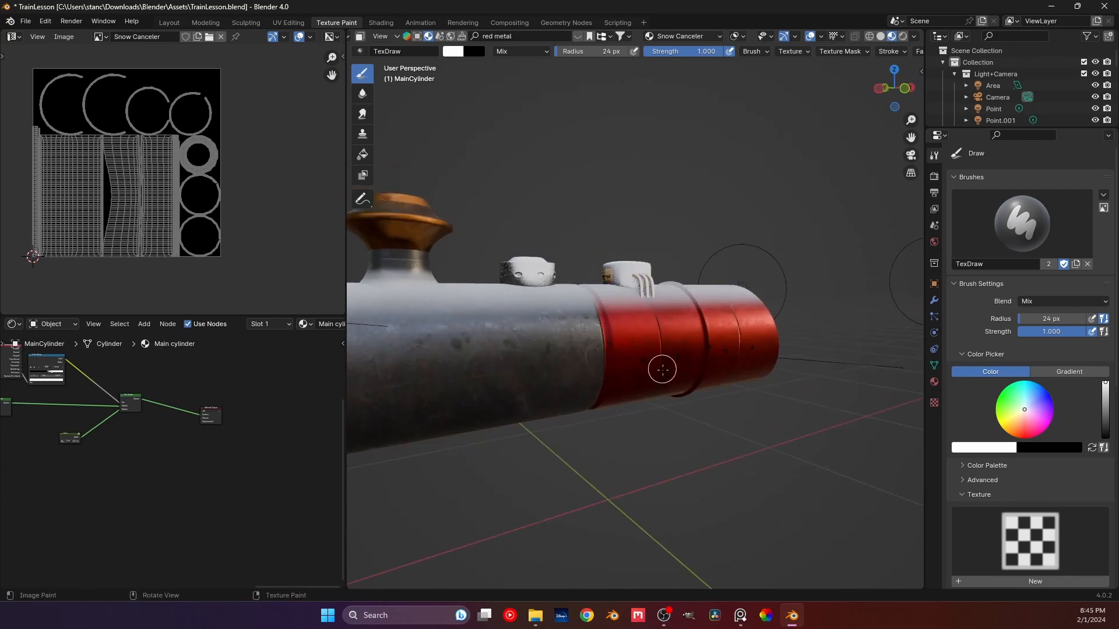
{"action": "middle_click_drag", "start_coordinate": [589, 372], "coordinate": [573, 332]}
{"action": "key", "text": "KP_0"}
{"action": "scroll", "coordinate": [618, 329], "scroll_direction": "down", "scroll_amount": 3}
{"action": "scroll", "coordinate": [622, 344], "scroll_direction": "up", "scroll_amount": 6}
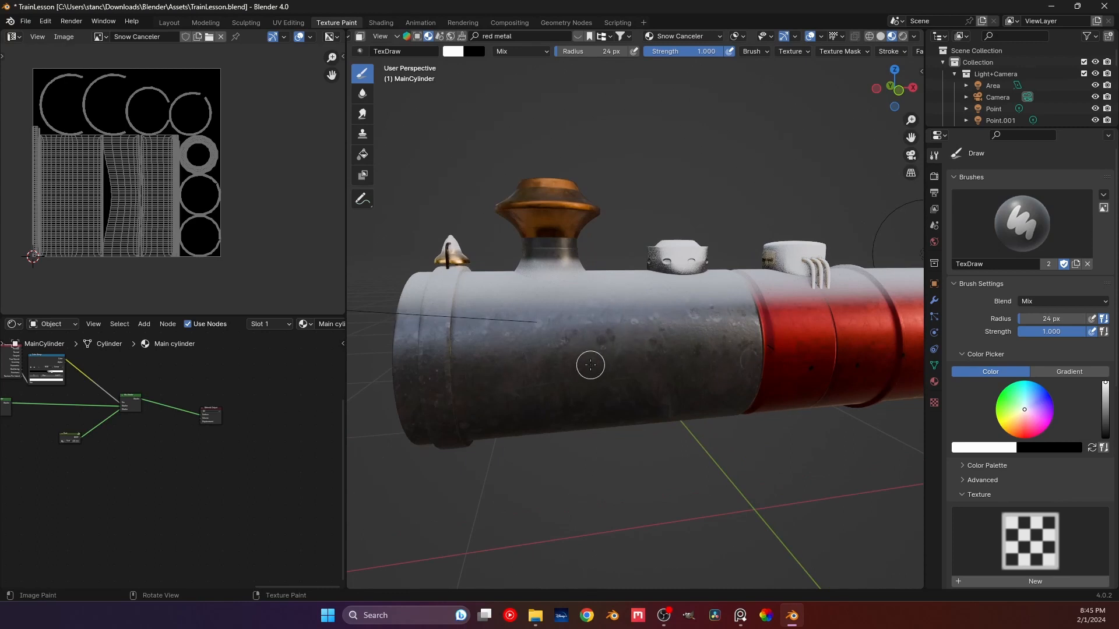
{"action": "scroll", "coordinate": [590, 347], "scroll_direction": "down", "scroll_amount": 5}
{"action": "middle_click_drag", "start_coordinate": [589, 344], "coordinate": [603, 344]}
{"action": "scroll", "coordinate": [94, 480], "scroll_direction": "down", "scroll_amount": 1}
{"action": "scroll", "coordinate": [93, 480], "scroll_direction": "down", "scroll_amount": 3}
- Re-enable the muted Snow Canceler image node and its Multiply node in the cylinder's material
{"action": "middle_click_drag", "start_coordinate": [93, 480], "coordinate": [166, 468]}
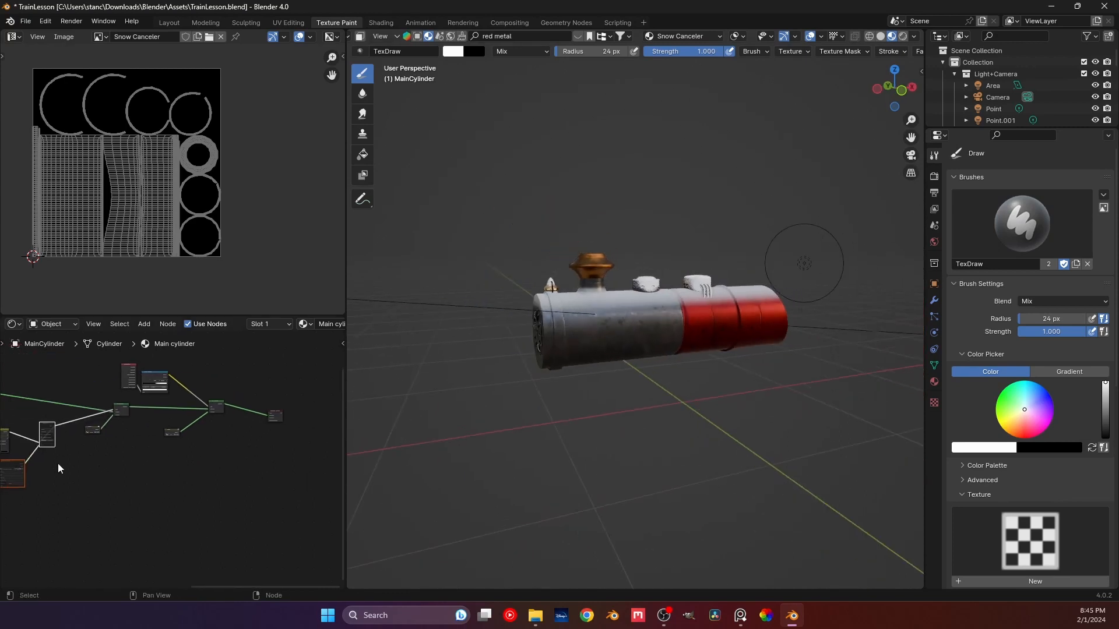
{"action": "middle_click_drag", "start_coordinate": [6, 466], "coordinate": [184, 440]}
{"action": "scroll", "coordinate": [262, 465], "scroll_direction": "up", "scroll_amount": 4}
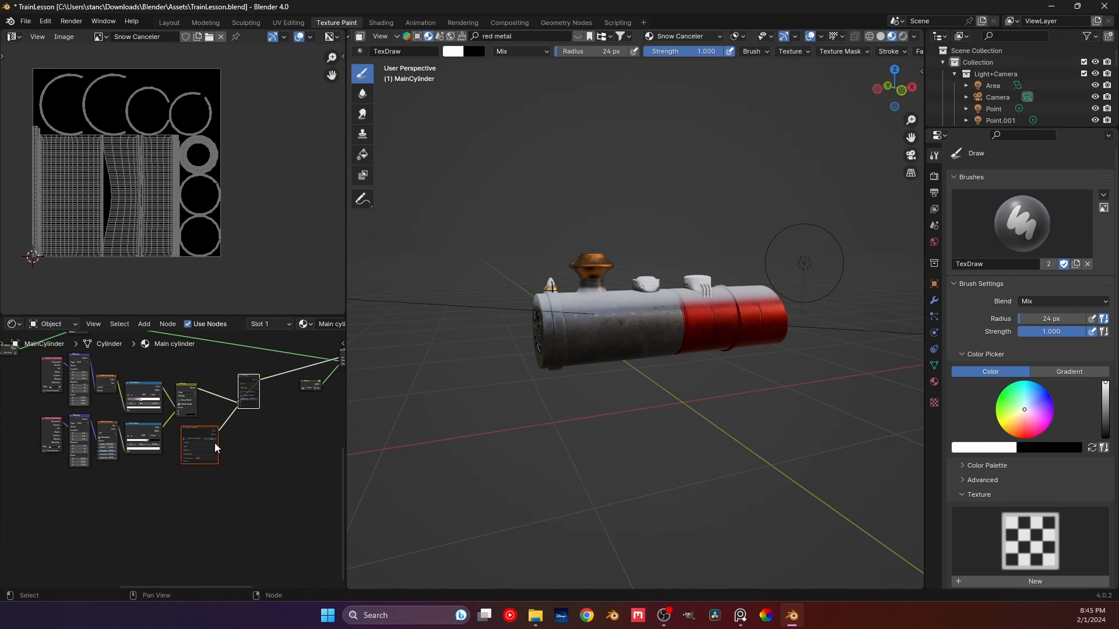
{"action": "left_click", "coordinate": [201, 429]}
{"action": "left_click", "coordinate": [239, 385]}
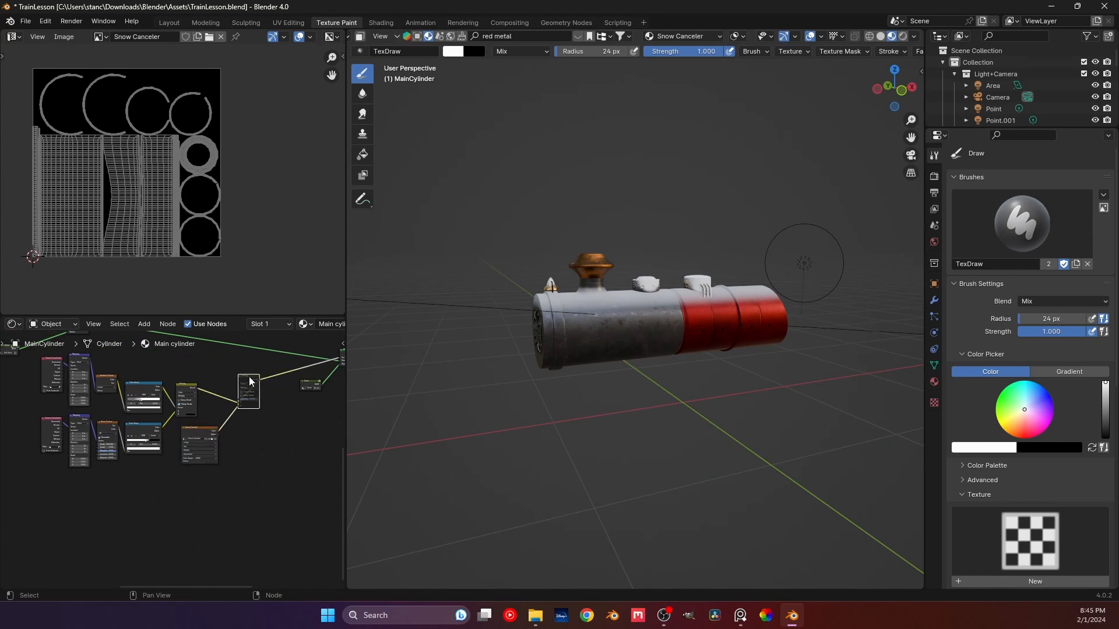
{"action": "key", "text": "m"}
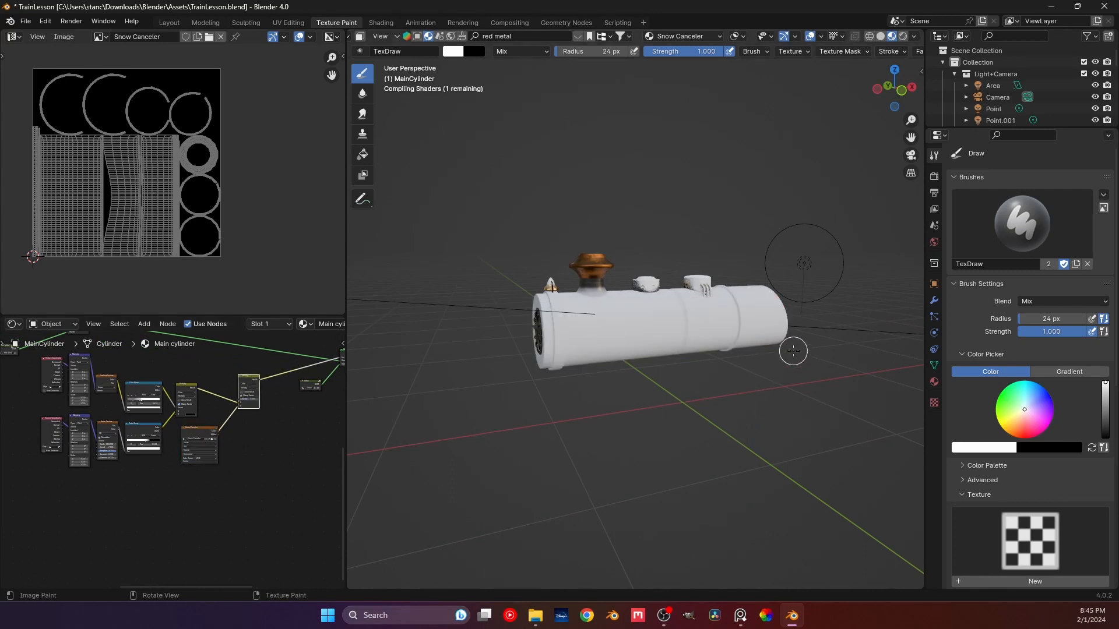
- Turn on the Screencast Keys display for the 3D viewport and hide the settings sidebar again
{"action": "key", "text": "n"}
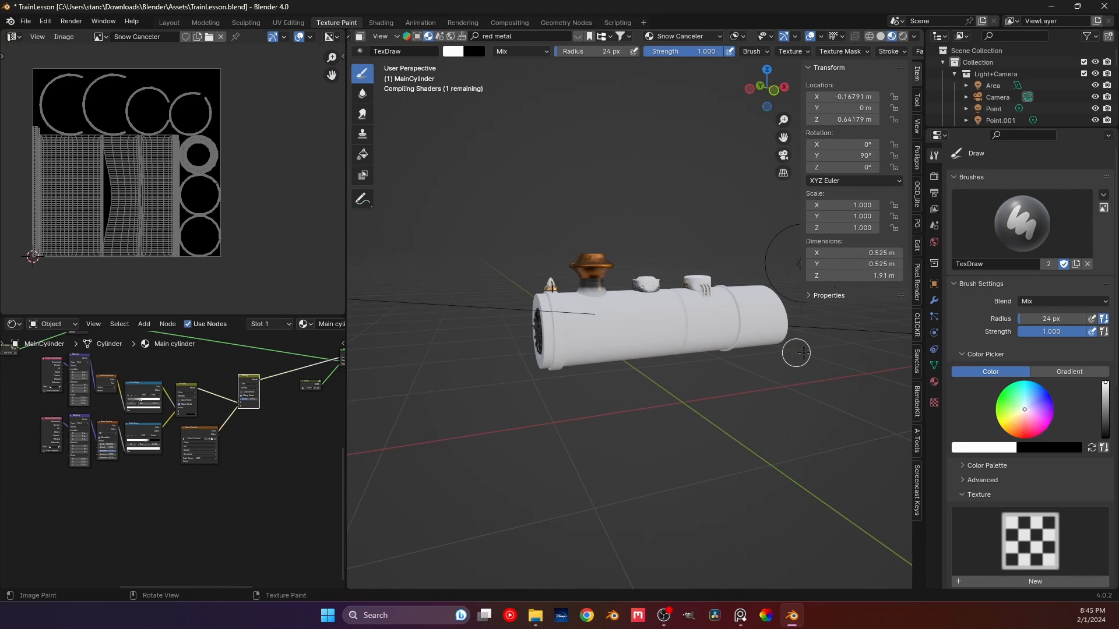
{"action": "left_click", "coordinate": [918, 490]}
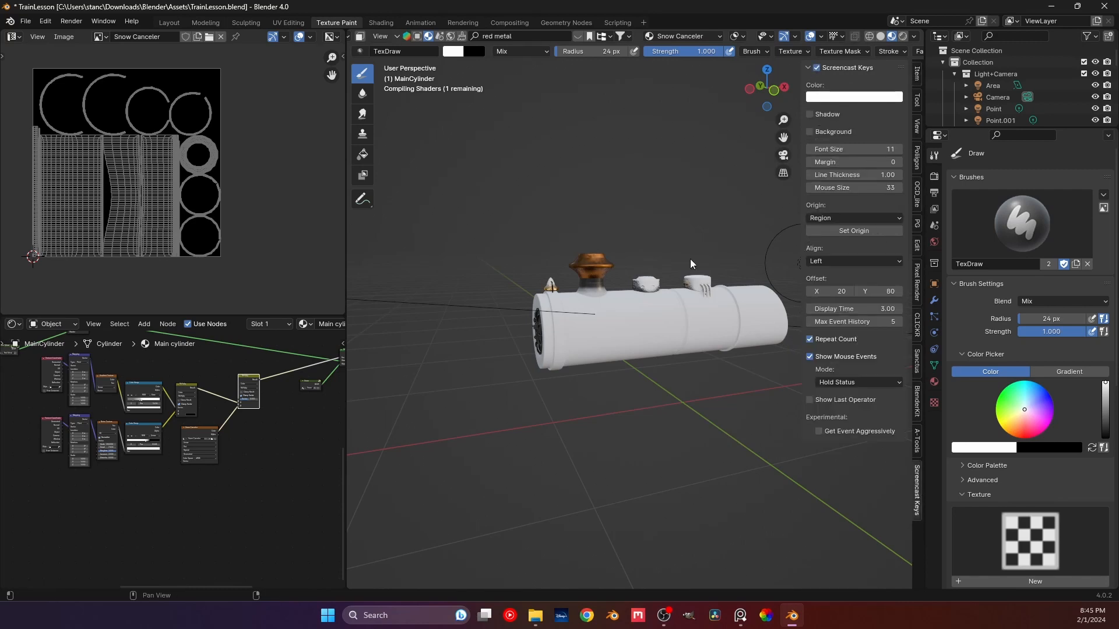
{"action": "key", "text": "m"}
{"action": "key", "text": "n"}
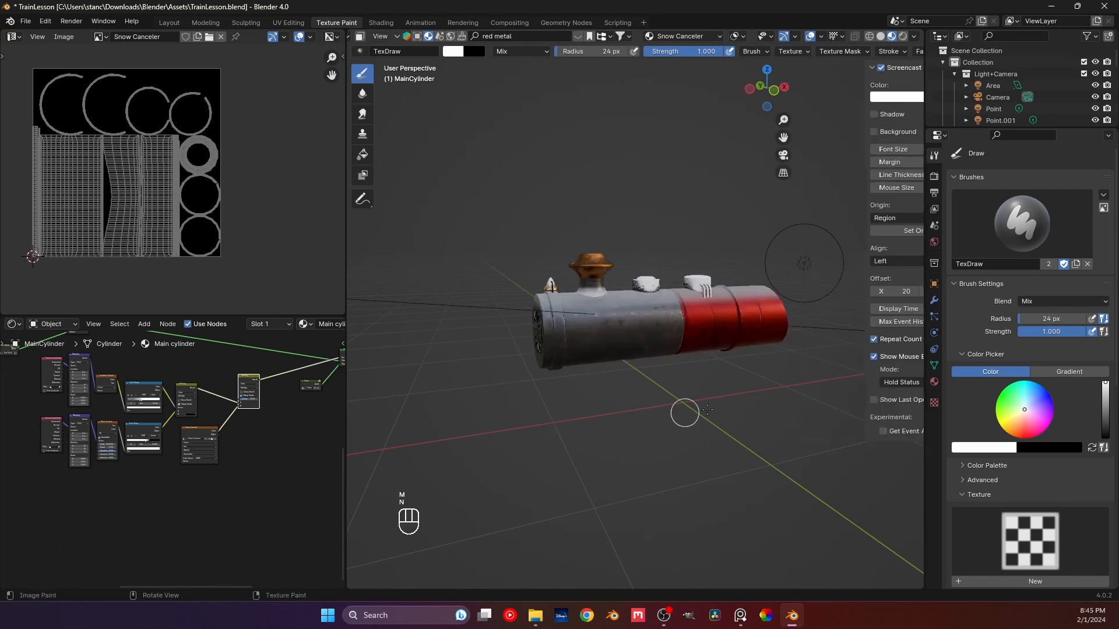
- Mute and unmute the Snow Canceler image node to compare its effect on the main cylinder
{"action": "left_click", "coordinate": [196, 428]}
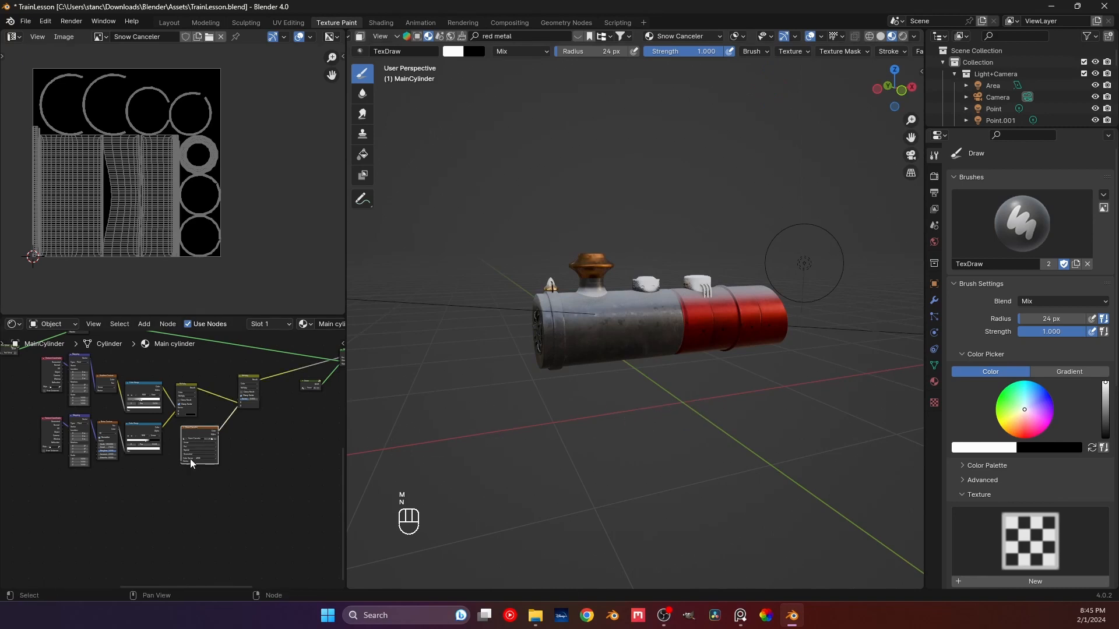
{"action": "key", "text": "m"}
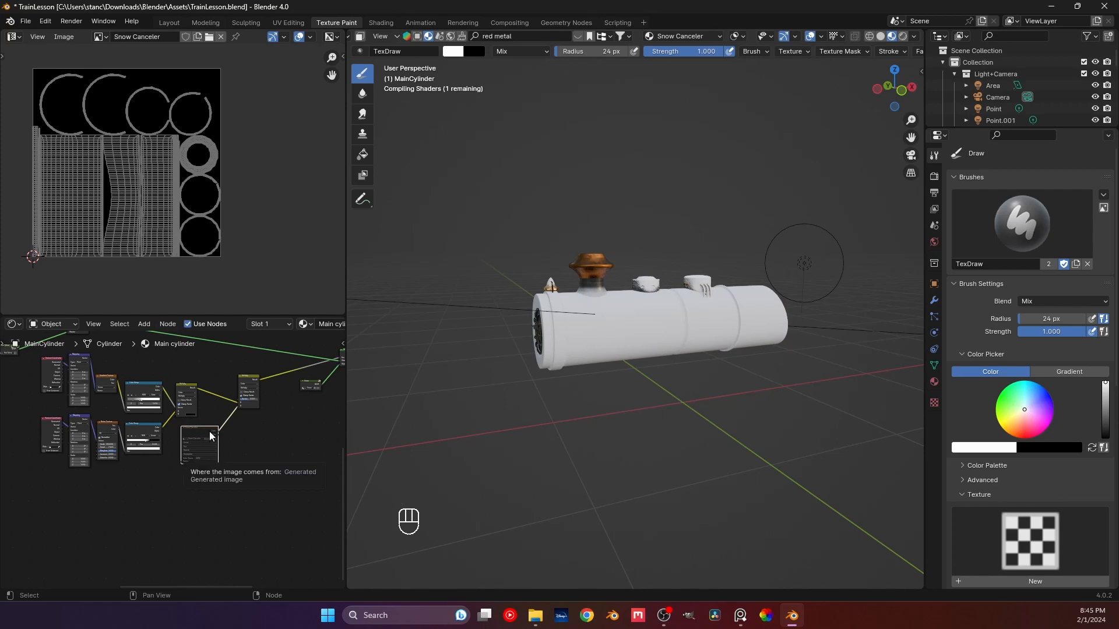
{"action": "key", "text": "m"}
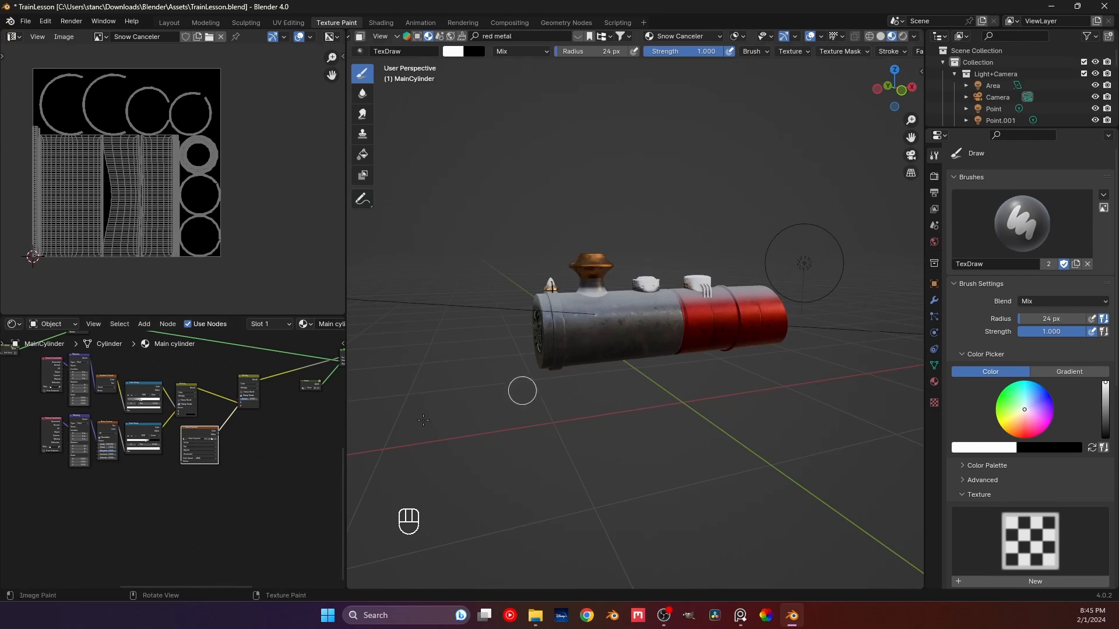
- Examine how the Snow Canceler image connects to the Multiply node and how the snow looks on the cylinder
{"action": "scroll", "coordinate": [177, 449], "scroll_direction": "up", "scroll_amount": 2}
{"action": "scroll", "coordinate": [177, 449], "scroll_direction": "up", "scroll_amount": 1}
{"action": "middle_click_drag", "start_coordinate": [176, 449], "coordinate": [97, 442]}
{"action": "left_click", "coordinate": [136, 408]}
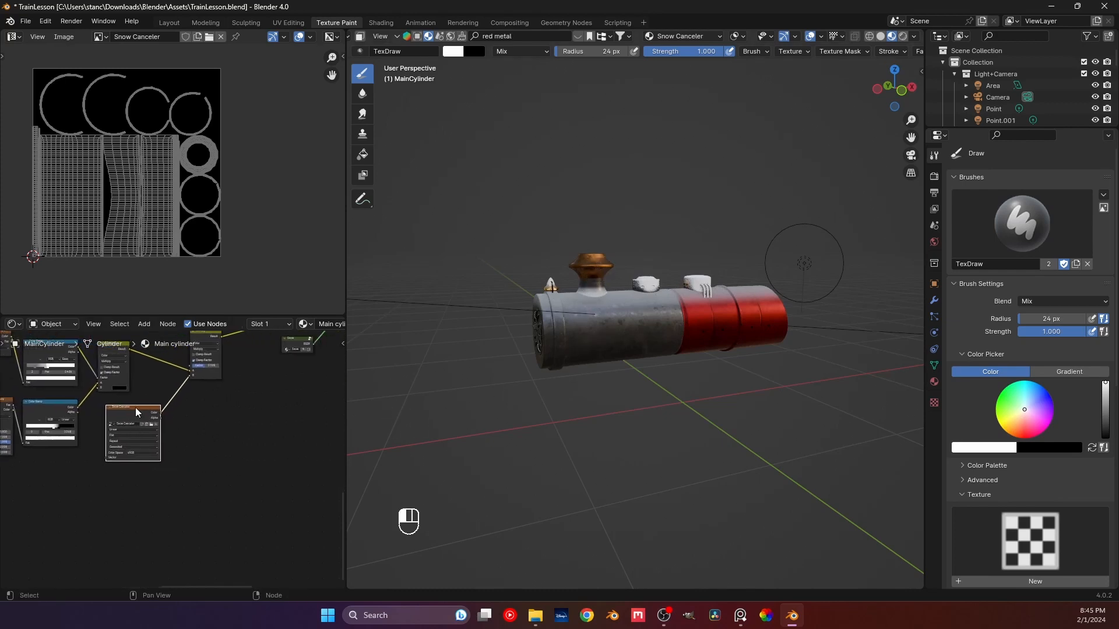
{"action": "scroll", "coordinate": [586, 309], "scroll_direction": "up", "scroll_amount": 3}
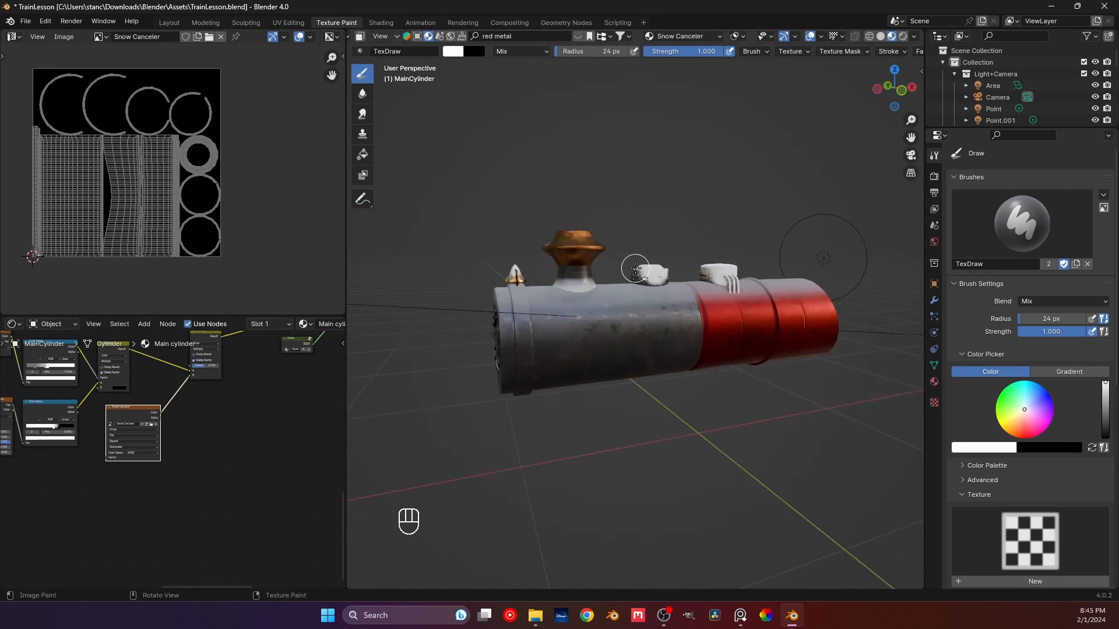
{"action": "scroll", "coordinate": [77, 410], "scroll_direction": "up", "scroll_amount": 1}
{"action": "scroll", "coordinate": [230, 449], "scroll_direction": "up", "scroll_amount": 6}
{"action": "middle_click_drag", "start_coordinate": [230, 370], "coordinate": [164, 468]}
{"action": "scroll", "coordinate": [228, 425], "scroll_direction": "down", "scroll_amount": 2}
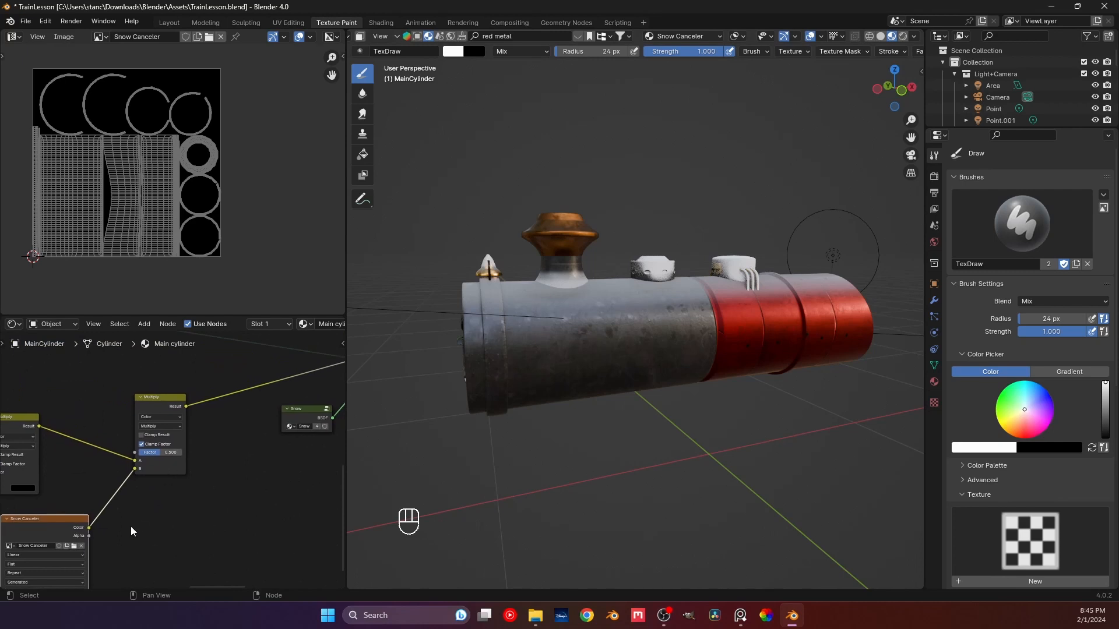
{"action": "middle_click_drag", "start_coordinate": [131, 527], "coordinate": [154, 463]}
- Paint short white strokes on the main cylinder's surface just below the chimney with the TexDraw brush
{"action": "mouse_move", "coordinate": [537, 310]}
{"action": "middle_mouse_down", "text": "shift"}
{"action": "mouse_move", "coordinate": [504, 313]}
{"action": "mouse_move", "coordinate": [572, 296]}
{"action": "middle_mouse_up", "text": "shift"}
{"action": "scroll", "coordinate": [504, 313], "scroll_direction": "up", "scroll_amount": 8}
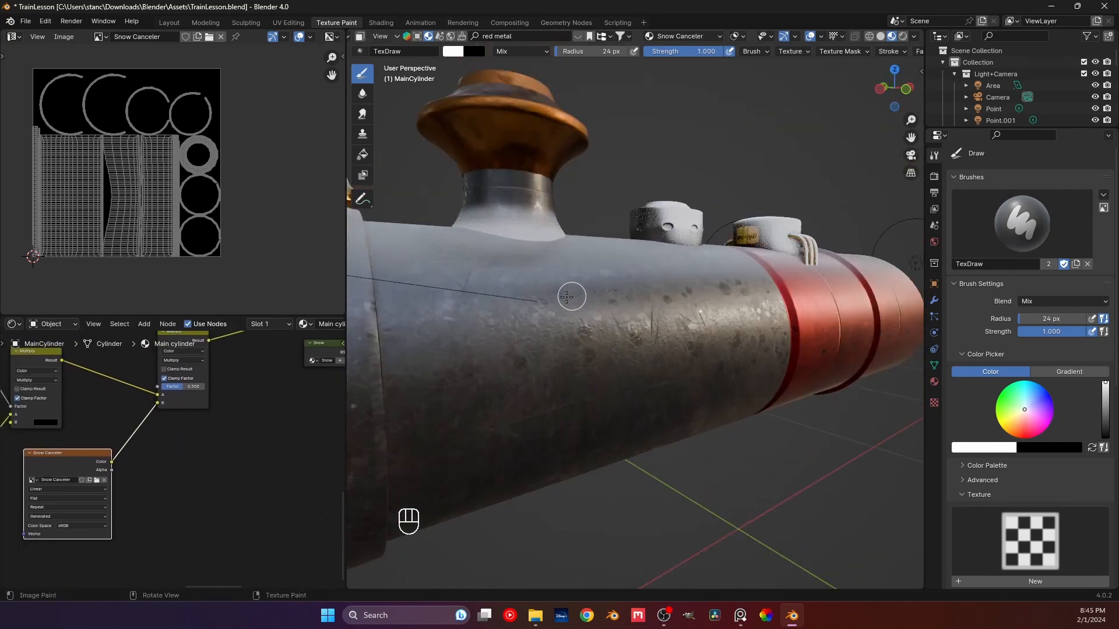
{"action": "left_click_drag", "start_coordinate": [516, 266], "coordinate": [525, 354]}
{"action": "mouse_move", "coordinate": [538, 281]}
{"action": "left_mouse_down"}
{"action": "mouse_move", "coordinate": [516, 277]}
{"action": "mouse_move", "coordinate": [542, 250]}
{"action": "left_mouse_up"}
{"action": "mouse_move", "coordinate": [542, 250]}
{"action": "middle_mouse_down"}
{"action": "mouse_move", "coordinate": [533, 298]}
{"action": "mouse_move", "coordinate": [674, 338]}
{"action": "mouse_move", "coordinate": [615, 343]}
{"action": "middle_mouse_up"}
{"action": "scroll", "coordinate": [565, 314], "scroll_direction": "up", "scroll_amount": 7}
{"action": "scroll", "coordinate": [674, 338], "scroll_direction": "up", "scroll_amount": 3}
{"action": "scroll", "coordinate": [614, 343], "scroll_direction": "down", "scroll_amount": 8}
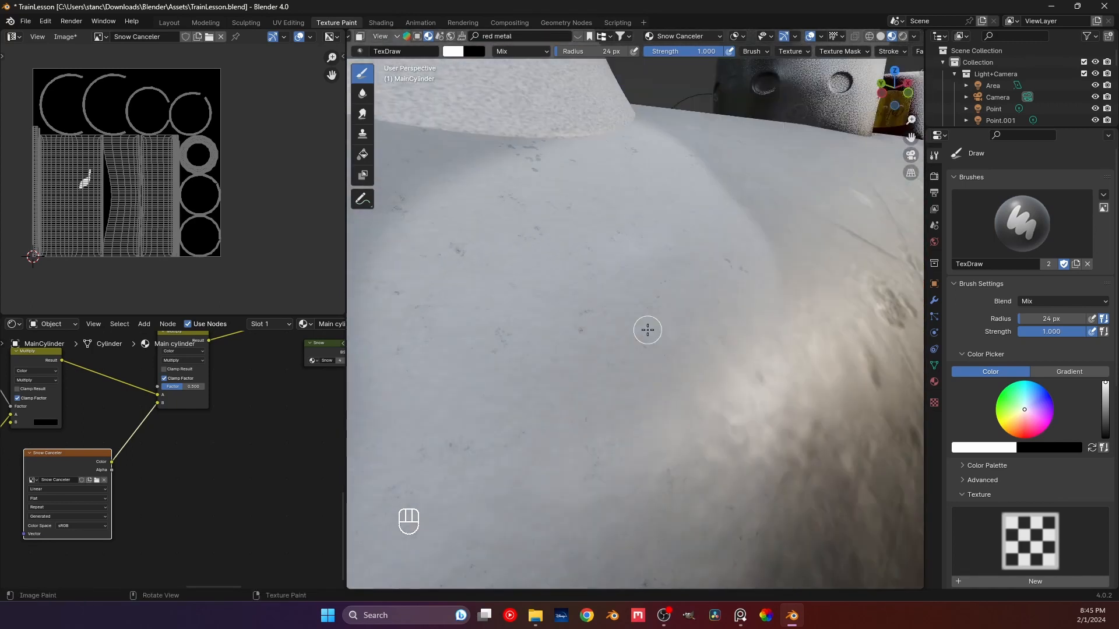
{"action": "scroll", "coordinate": [1010, 481], "scroll_direction": "down", "scroll_amount": 4}
{"action": "scroll", "coordinate": [1005, 357], "scroll_direction": "up", "scroll_amount": 3}
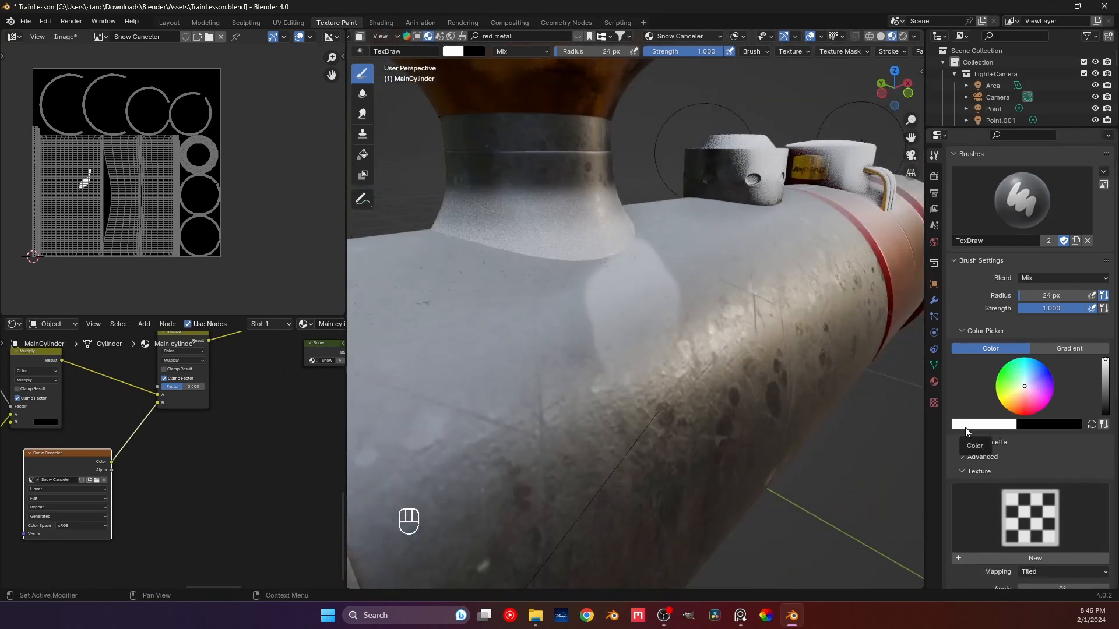
{"action": "middle_click_drag", "start_coordinate": [520, 324], "coordinate": [575, 335]}
{"action": "mouse_move", "coordinate": [575, 335]}
{"action": "left_mouse_down"}
{"action": "mouse_move", "coordinate": [525, 312]}
{"action": "mouse_move", "coordinate": [652, 347]}
{"action": "mouse_move", "coordinate": [568, 311]}
{"action": "mouse_move", "coordinate": [627, 268]}
{"action": "mouse_move", "coordinate": [548, 347]}
{"action": "left_mouse_up"}
- Examine the main cylinder's painted surface and snow coverage from different angles and distances
{"action": "middle_click_drag", "start_coordinate": [548, 347], "coordinate": [731, 388]}
{"action": "middle_click_drag", "start_coordinate": [619, 404], "coordinate": [906, 372], "text": "shift"}
{"action": "scroll", "coordinate": [657, 399], "scroll_direction": "down", "scroll_amount": 2}
{"action": "middle_click_drag", "start_coordinate": [577, 434], "coordinate": [677, 419]}
{"action": "scroll", "coordinate": [659, 368], "scroll_direction": "up", "scroll_amount": 2}
{"action": "scroll", "coordinate": [658, 370], "scroll_direction": "up", "scroll_amount": 3}
{"action": "scroll", "coordinate": [589, 374], "scroll_direction": "down", "scroll_amount": 5}
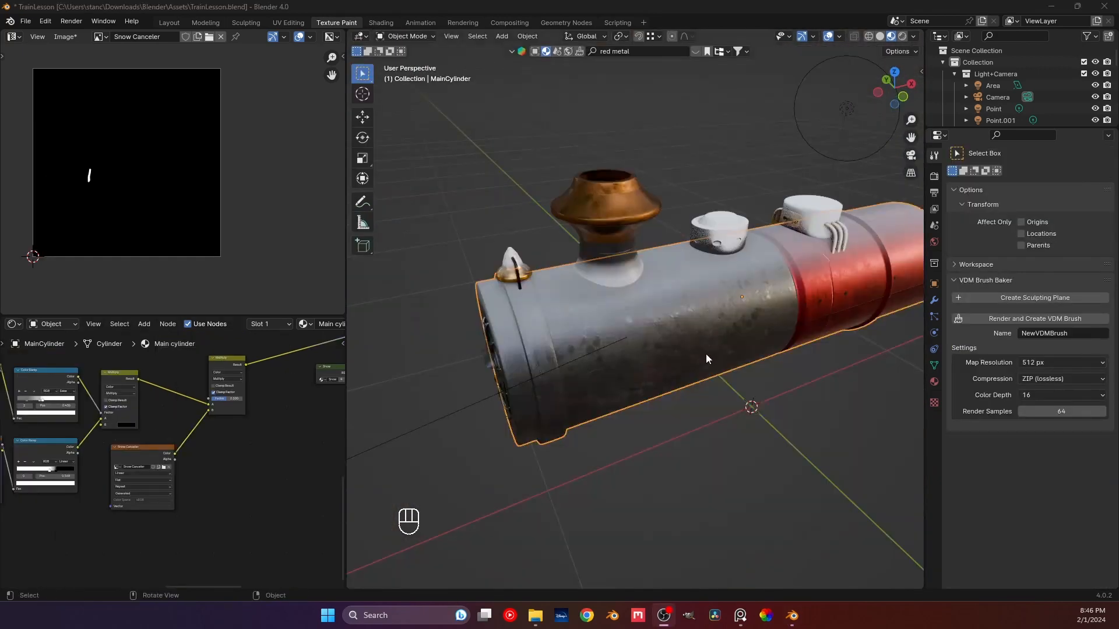
- Unwrap all faces of the main cylinder in Edit Mode with the standard Unwrap and view the result up close
{"action": "left_click", "coordinate": [683, 334]}
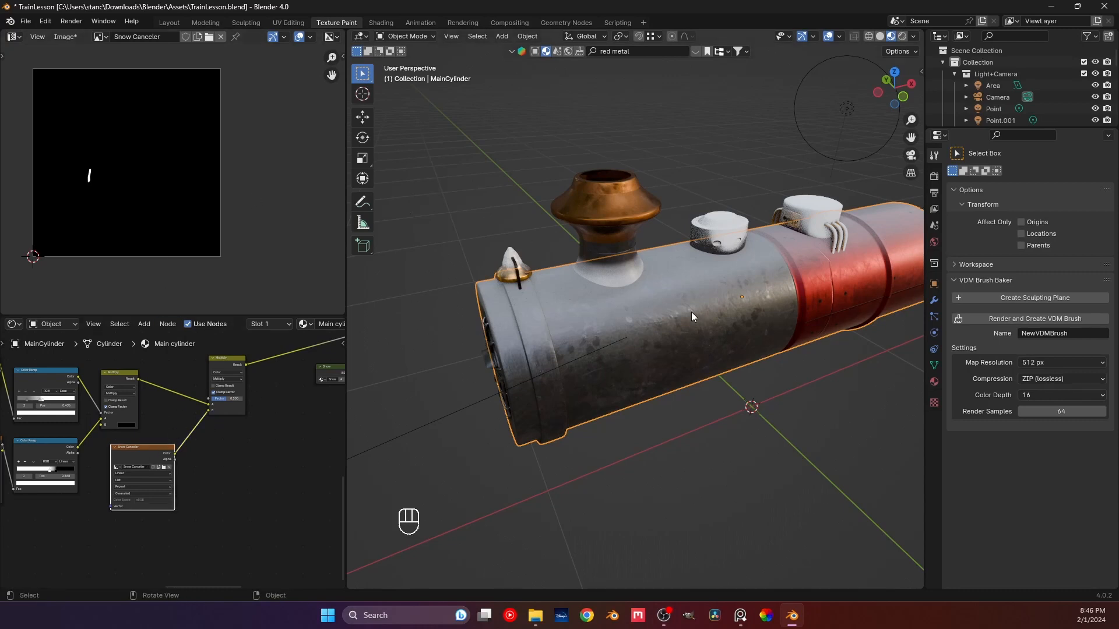
{"action": "key", "text": "Tab"}
{"action": "key", "text": "Tab"}
{"action": "key", "text": "Tab"}
{"action": "key", "text": "u"}
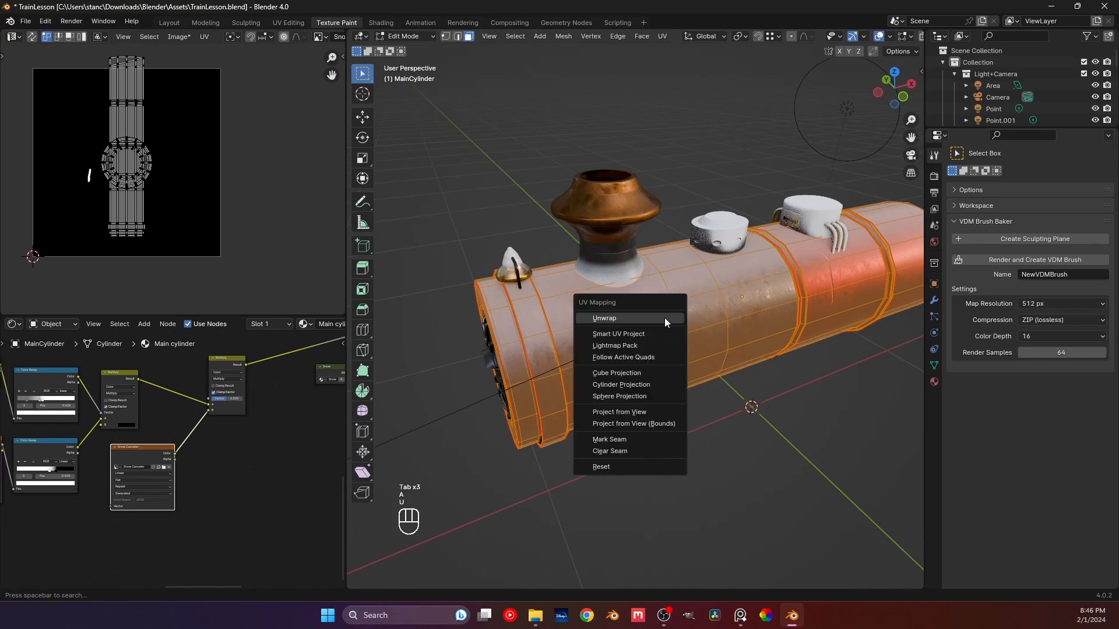
{"action": "left_click", "coordinate": [665, 317]}
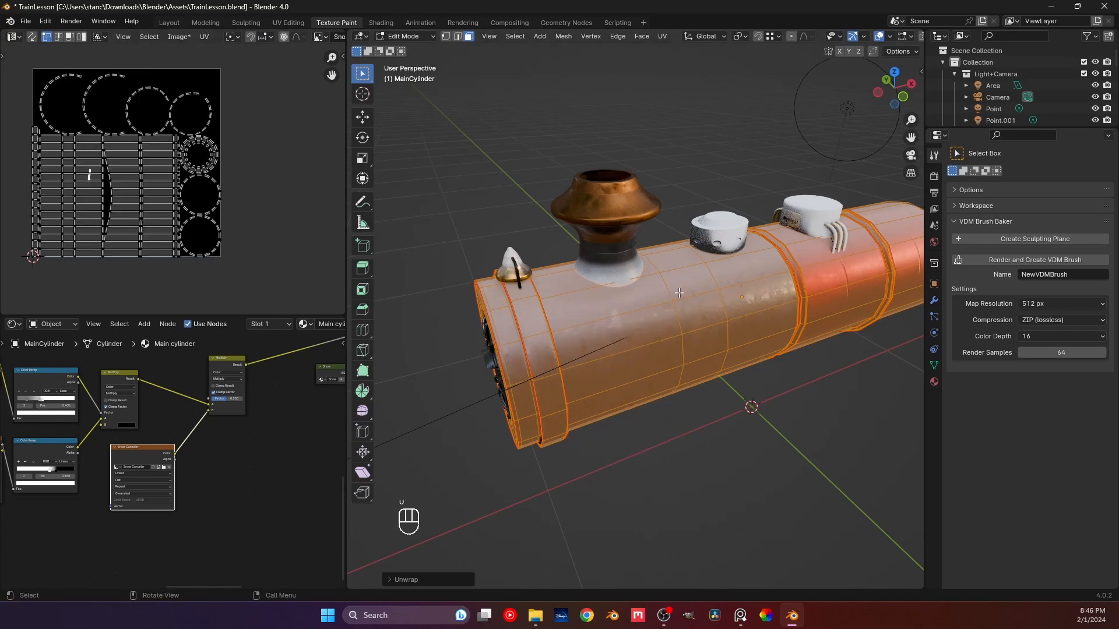
{"action": "scroll", "coordinate": [674, 312], "scroll_direction": "up", "scroll_amount": 4}
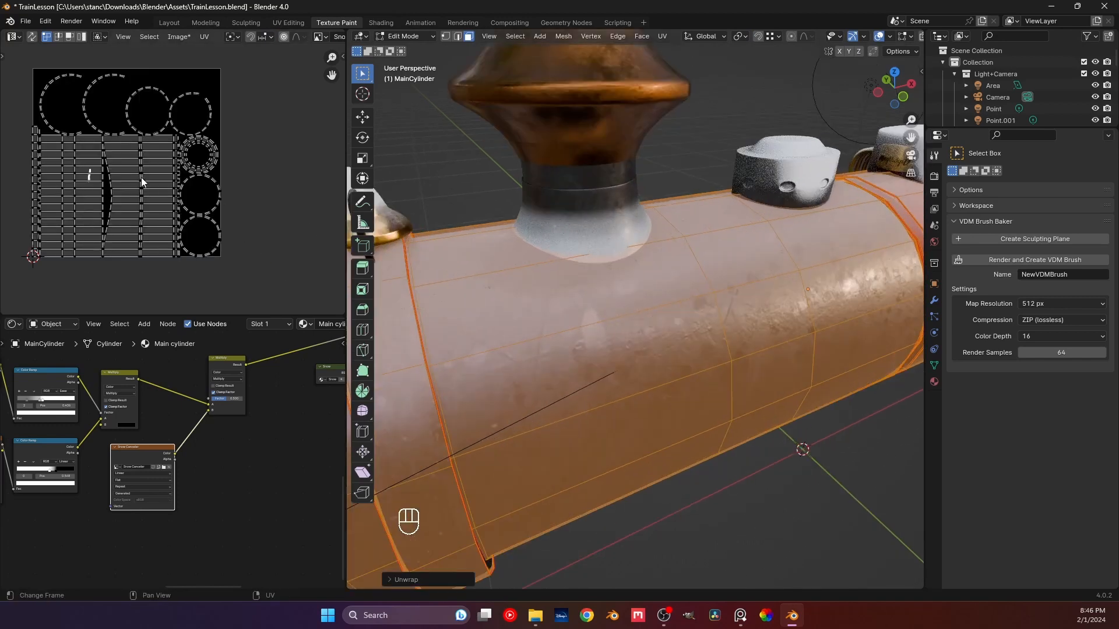
- Undo the latest unwrap of the main cylinder and step back to Object Mode
{"action": "key", "text": "ctrl+z"}
{"action": "key", "text": "ctrl+z"}
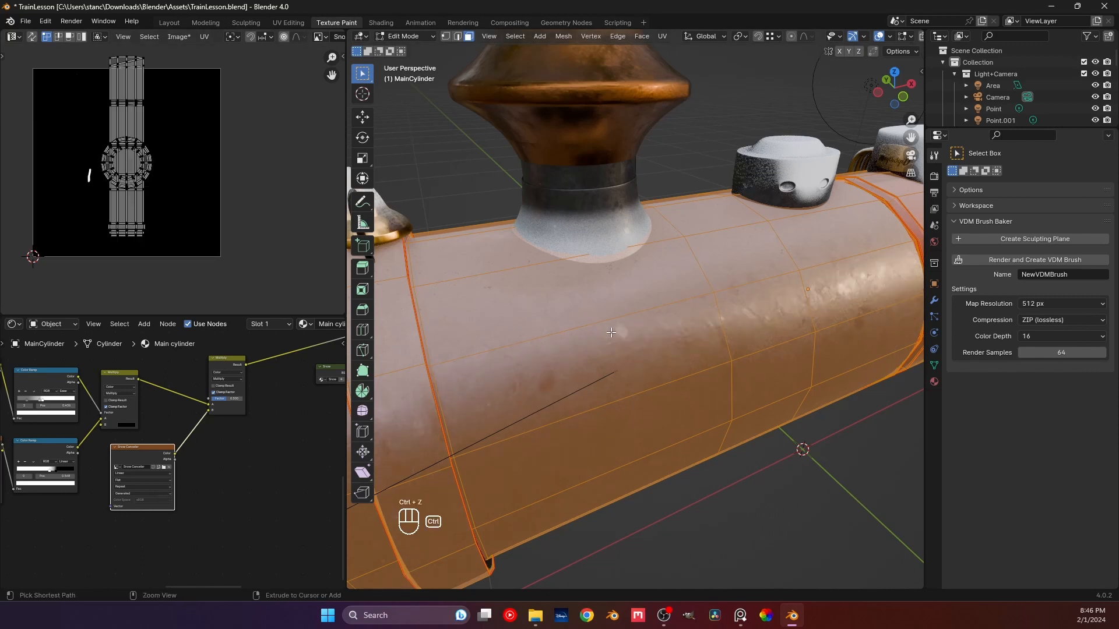
{"action": "key", "text": "ctrl+z"}
{"action": "key", "text": "ctrl+z"}
{"action": "key", "text": "ctrl+z"}
{"action": "key", "text": "ctrl+z"}
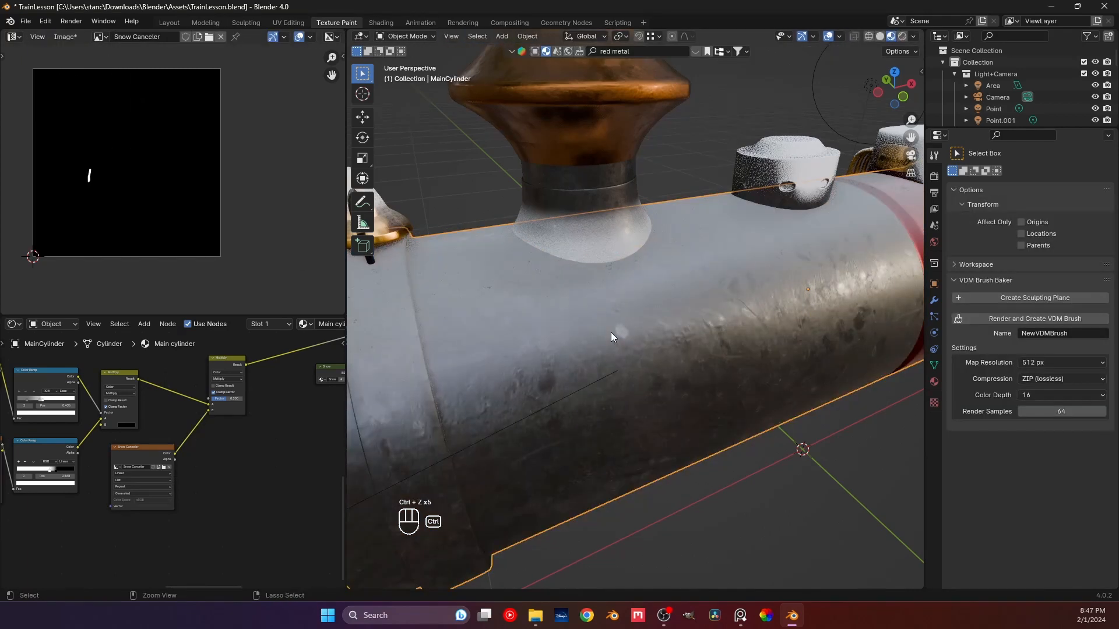
- Undo further back into Texture Paint mode, removing the white stroke from the Snow Canceler image
{"action": "key", "text": "ctrl+z"}
{"action": "key", "text": "ctrl+z"}
{"action": "key", "text": "ctrl+z"}
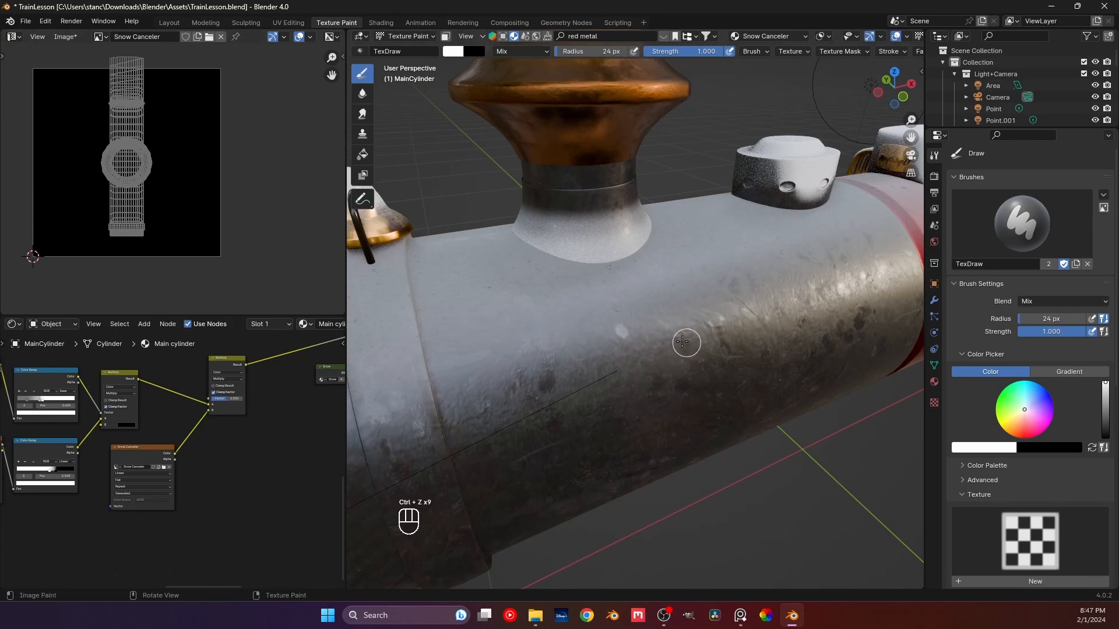
- Unwrap all faces of the main cylinder in Edit Mode with the standard Unwrap, return to Texture Paint mode and save the file
{"action": "middle_click_drag", "start_coordinate": [624, 374], "coordinate": [563, 367]}
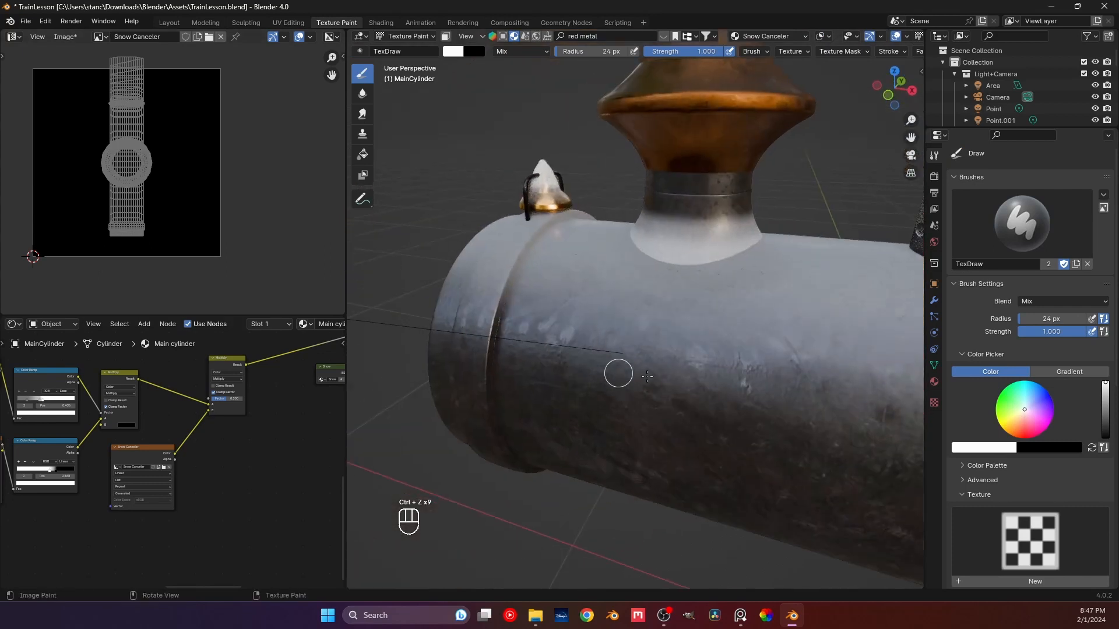
{"action": "scroll", "coordinate": [647, 376], "scroll_direction": "up", "scroll_amount": 4}
{"action": "middle_click_drag", "start_coordinate": [648, 376], "coordinate": [680, 376]}
{"action": "scroll", "coordinate": [680, 375], "scroll_direction": "down", "scroll_amount": 5}
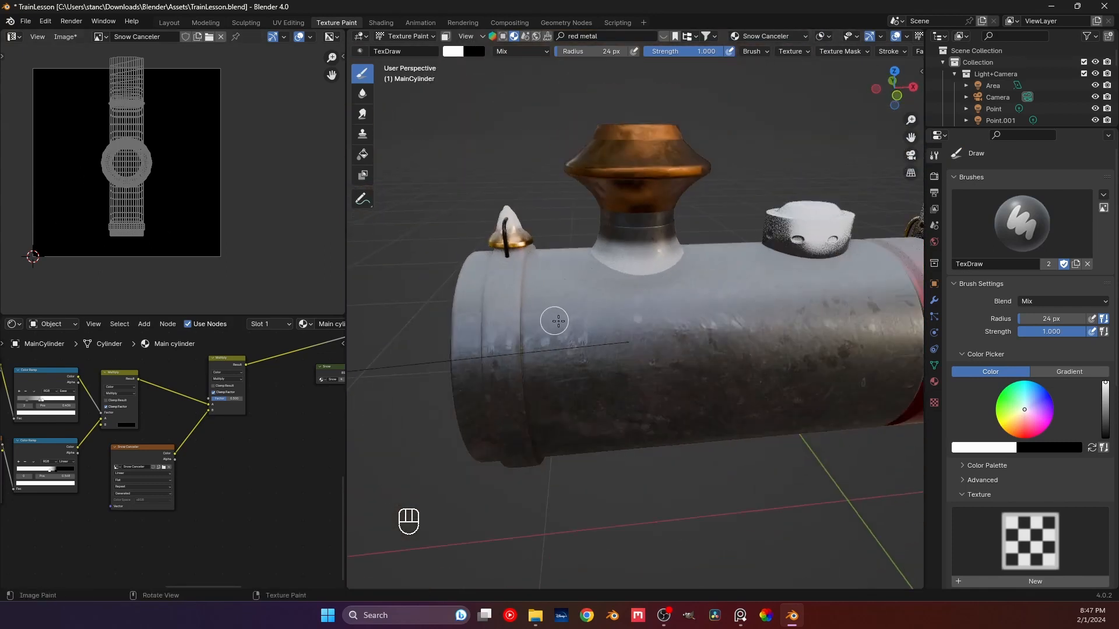
{"action": "middle_click_drag", "start_coordinate": [554, 320], "coordinate": [589, 327]}
{"action": "key", "text": "Tab"}
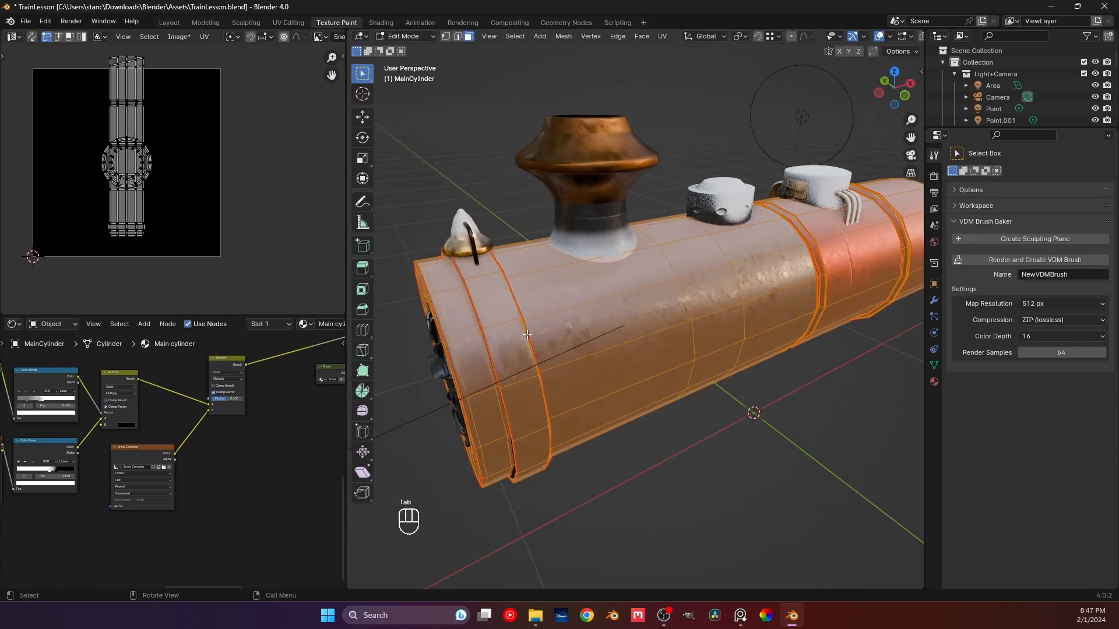
{"action": "key", "text": "u"}
{"action": "left_click", "coordinate": [527, 334]}
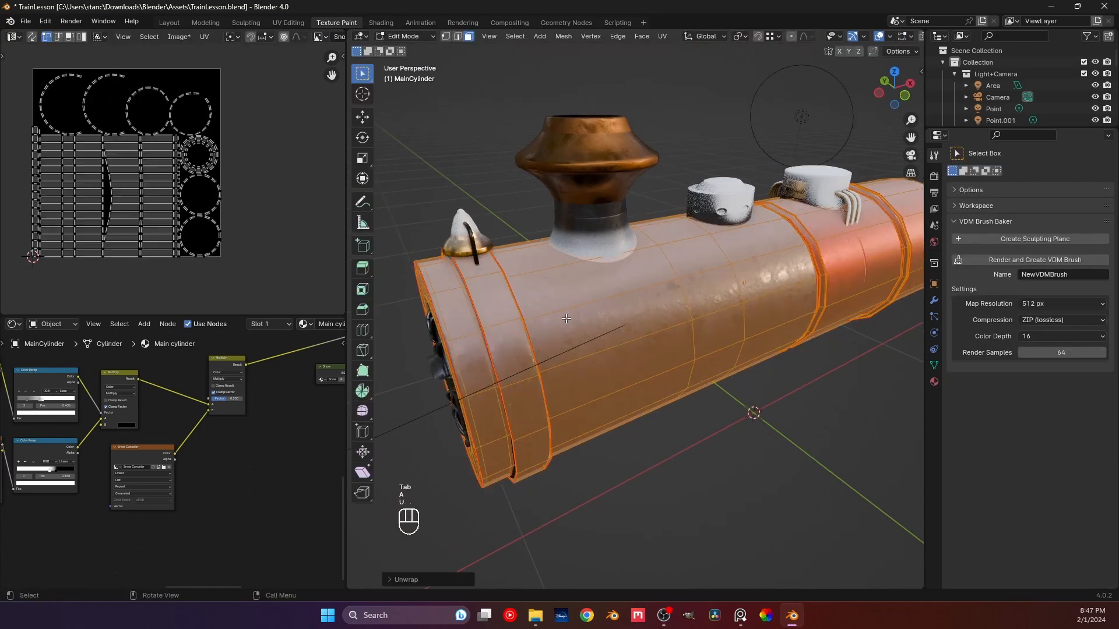
{"action": "key", "text": "Tab"}
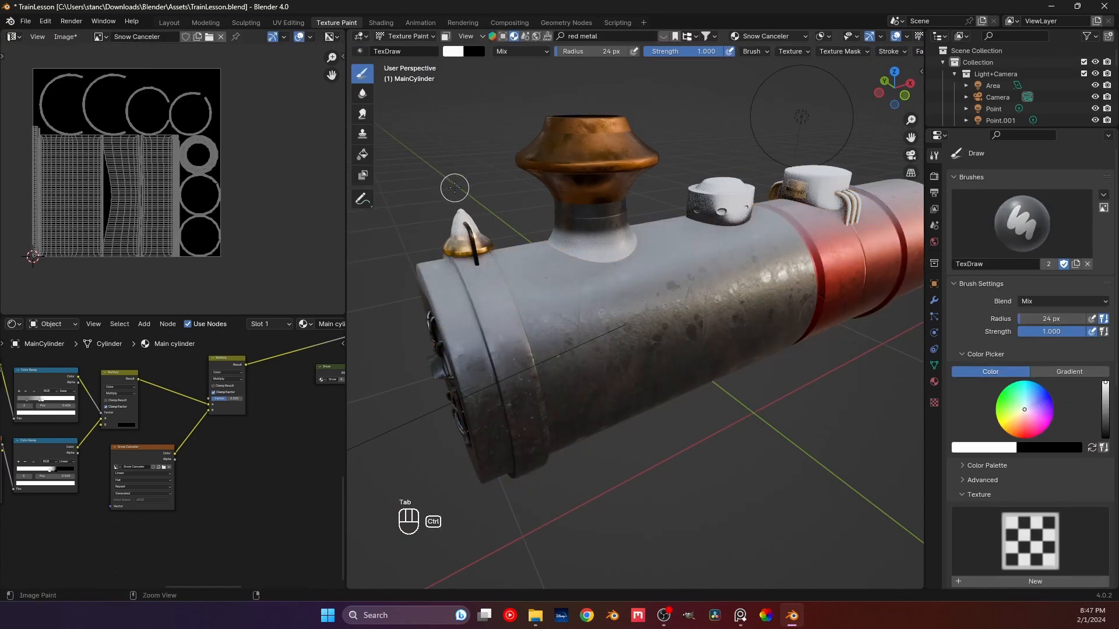
{"action": "key", "text": "ctrl+s"}
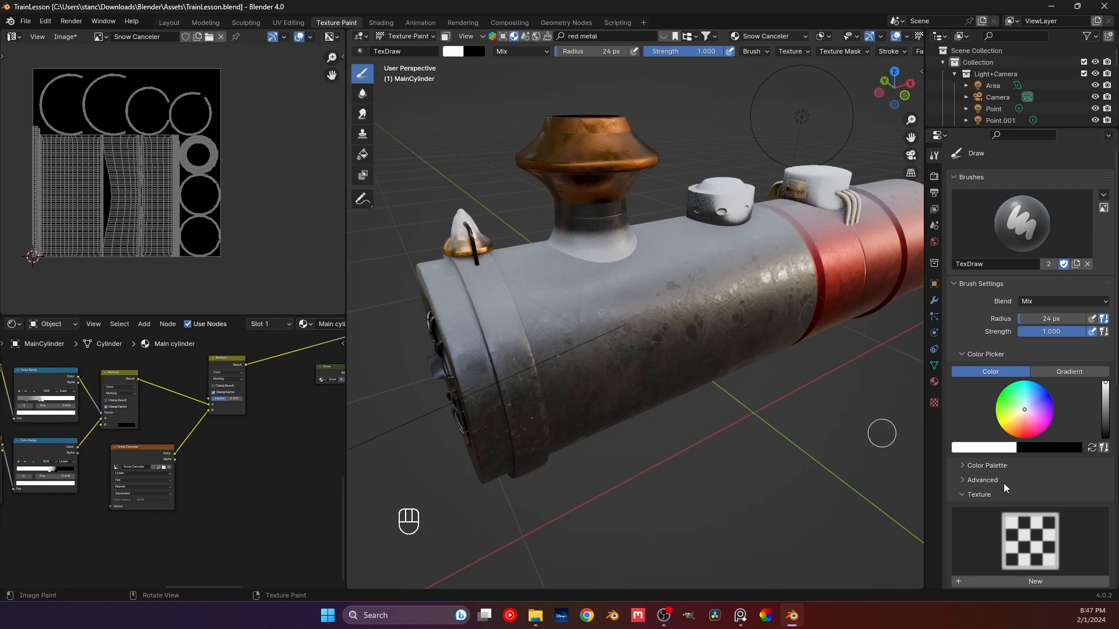
- Try a white TexDraw stroke on the main cylinder's side with the Snow Canceler image node selected, and undo it
{"action": "left_click", "coordinate": [147, 446]}
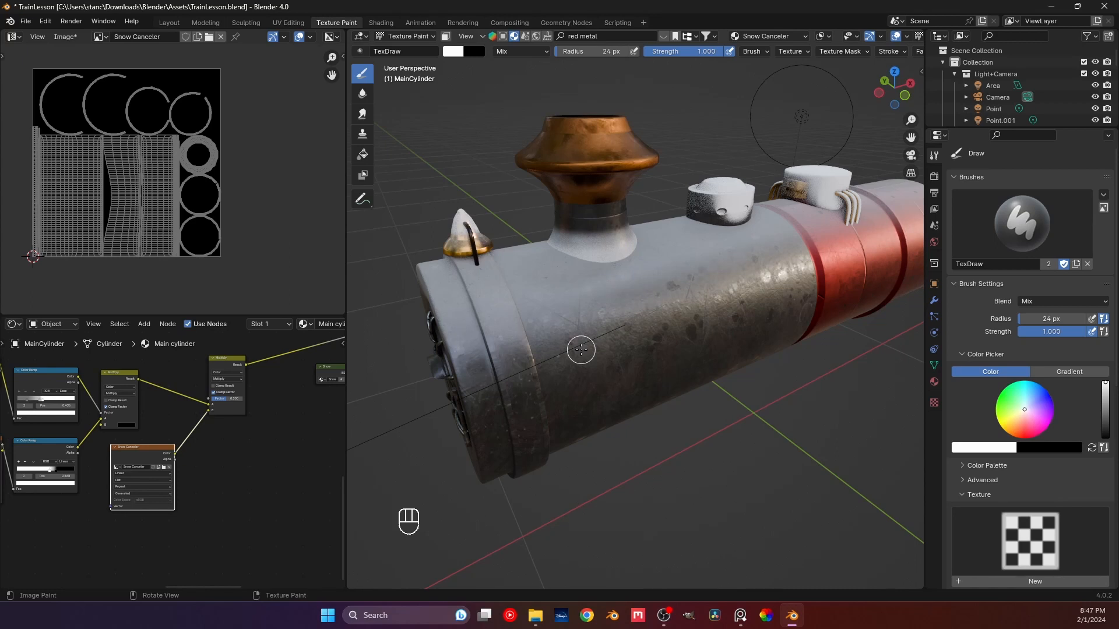
{"action": "middle_click_drag", "start_coordinate": [642, 332], "coordinate": [554, 327]}
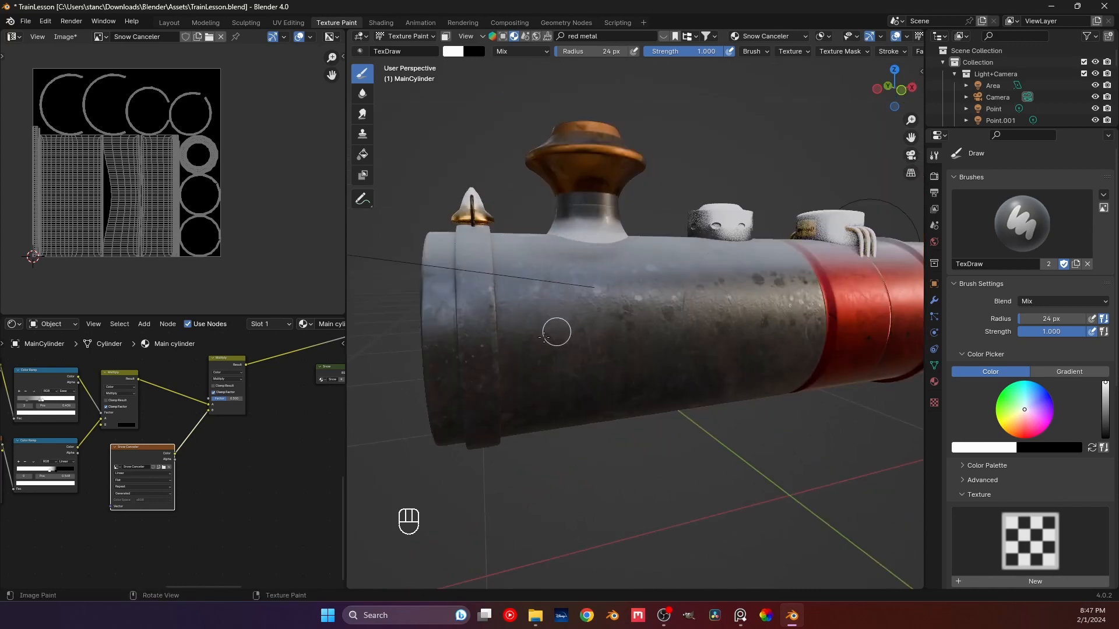
{"action": "left_click_drag", "start_coordinate": [607, 327], "coordinate": [694, 354]}
{"action": "scroll", "coordinate": [727, 324], "scroll_direction": "up", "scroll_amount": 4}
{"action": "middle_click_drag", "start_coordinate": [574, 309], "coordinate": [630, 344]}
{"action": "key", "text": "ctrl+z"}
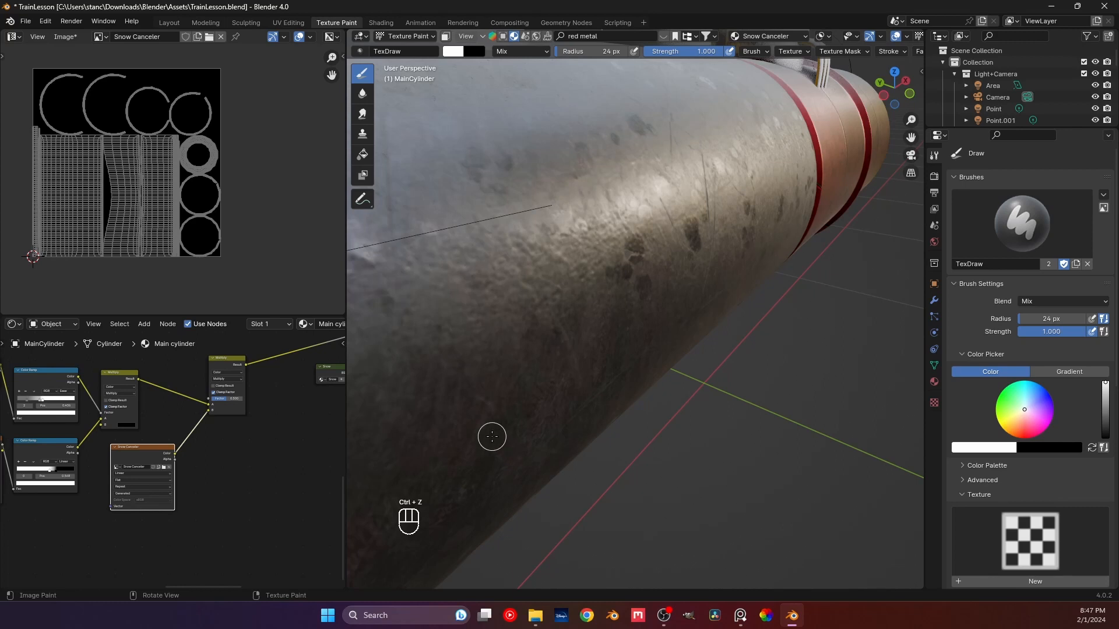
- Set the blend mode of the mix node that combines the snow mask with the Snow Canceler image to Add
{"action": "middle_click_drag", "start_coordinate": [532, 418], "coordinate": [584, 368]}
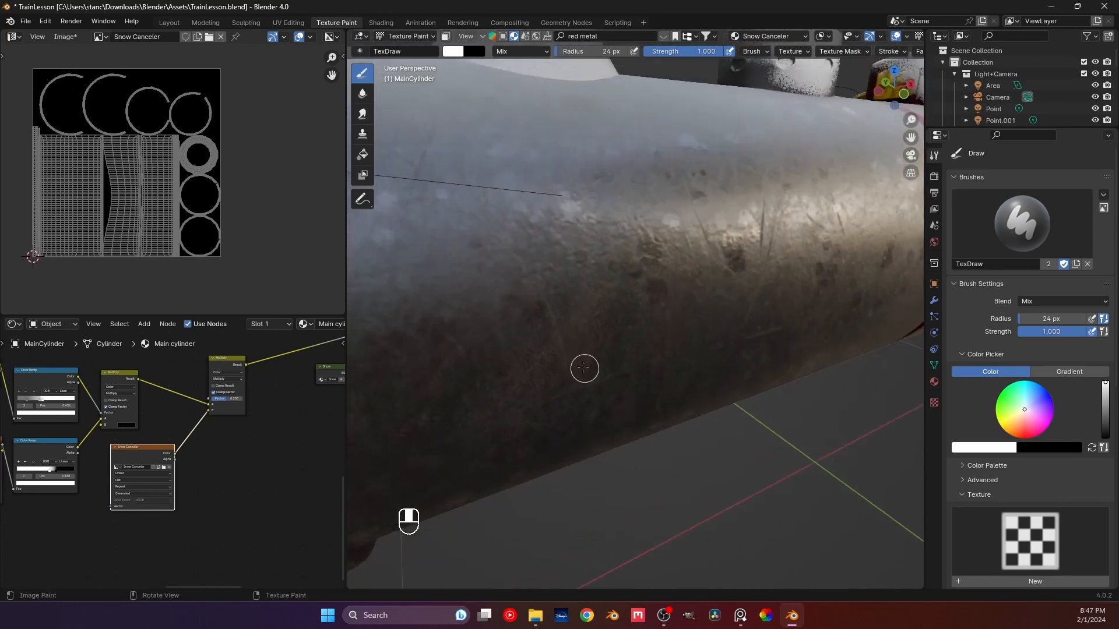
{"action": "scroll", "coordinate": [583, 367], "scroll_direction": "down", "scroll_amount": 3}
{"action": "middle_click_drag", "start_coordinate": [583, 309], "coordinate": [581, 350], "text": "shift"}
{"action": "middle_click_drag", "start_coordinate": [574, 317], "coordinate": [565, 350]}
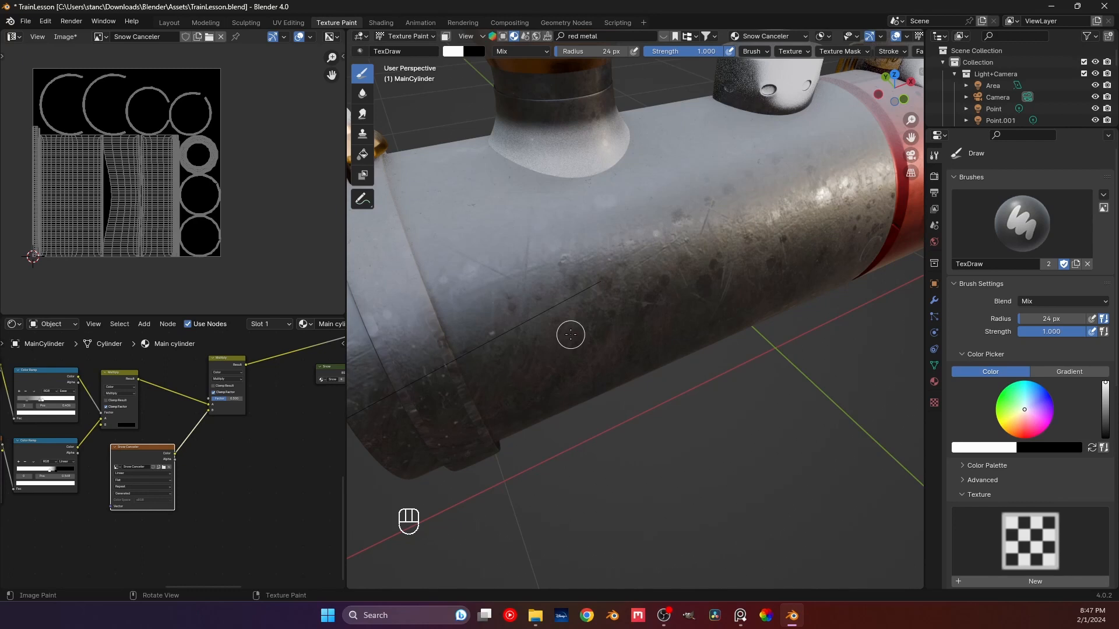
{"action": "left_click", "coordinate": [227, 379]}
{"action": "left_click", "coordinate": [229, 439]}
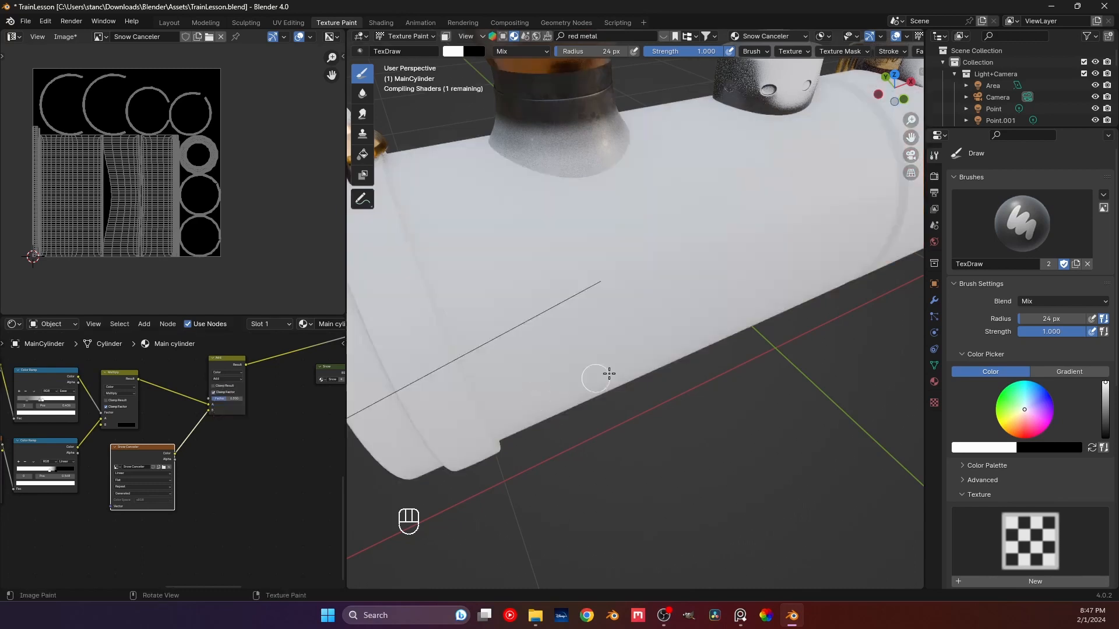
- Test the Snow Canceler image by painting broad white strokes across the main cylinder's side, and undo them
{"action": "middle_click_drag", "start_coordinate": [594, 375], "coordinate": [550, 318]}
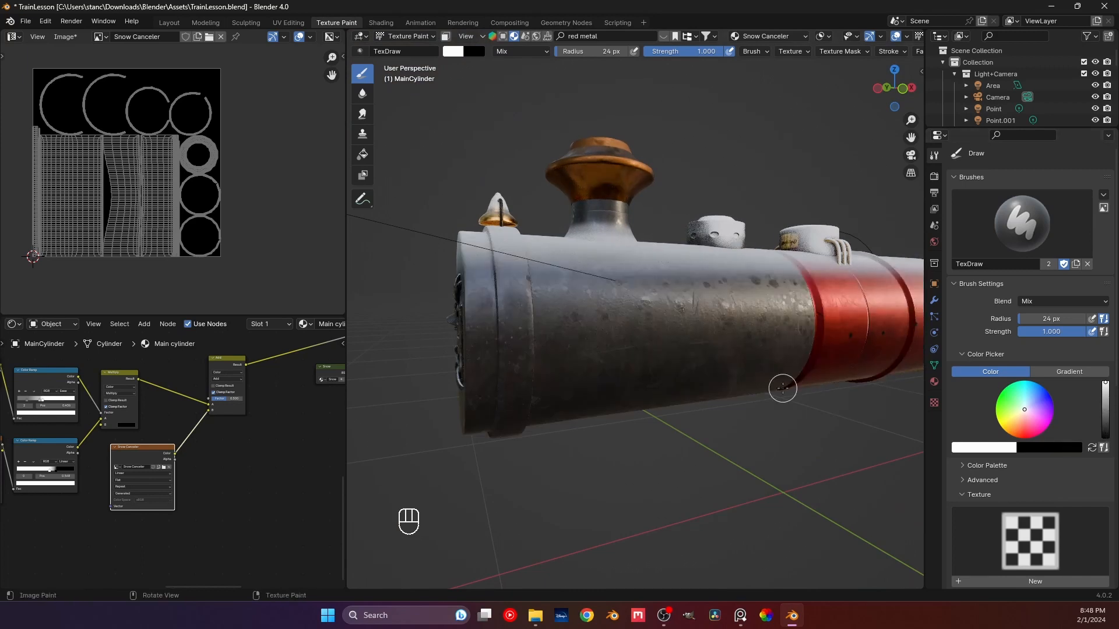
{"action": "left_click_drag", "start_coordinate": [582, 322], "coordinate": [722, 324]}
{"action": "scroll", "coordinate": [580, 369], "scroll_direction": "up", "scroll_amount": 4}
{"action": "mouse_move", "coordinate": [577, 369]}
{"action": "middle_mouse_down"}
{"action": "mouse_move", "coordinate": [602, 369]}
{"action": "mouse_move", "coordinate": [589, 349]}
{"action": "middle_mouse_up"}
{"action": "scroll", "coordinate": [604, 359], "scroll_direction": "down", "scroll_amount": 3}
{"action": "mouse_move", "coordinate": [510, 315]}
{"action": "left_mouse_down"}
{"action": "mouse_move", "coordinate": [687, 282]}
{"action": "mouse_move", "coordinate": [733, 260]}
{"action": "mouse_move", "coordinate": [541, 274]}
{"action": "mouse_move", "coordinate": [797, 289]}
{"action": "mouse_move", "coordinate": [610, 320]}
{"action": "mouse_move", "coordinate": [595, 338]}
{"action": "mouse_move", "coordinate": [724, 350]}
{"action": "mouse_move", "coordinate": [526, 373]}
{"action": "mouse_move", "coordinate": [804, 390]}
{"action": "mouse_move", "coordinate": [599, 410]}
{"action": "mouse_move", "coordinate": [722, 437]}
{"action": "mouse_move", "coordinate": [613, 444]}
{"action": "left_mouse_up"}
{"action": "middle_click_drag", "start_coordinate": [655, 452], "coordinate": [630, 386]}
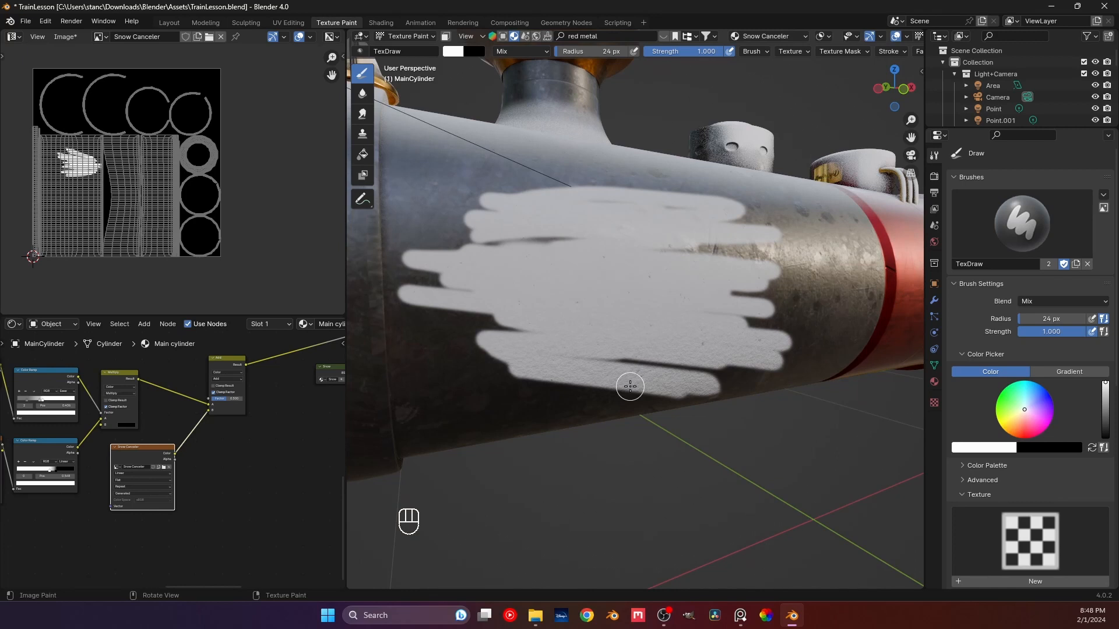
{"action": "key", "text": "ctrl+z"}
{"action": "key", "text": "ctrl+z"}
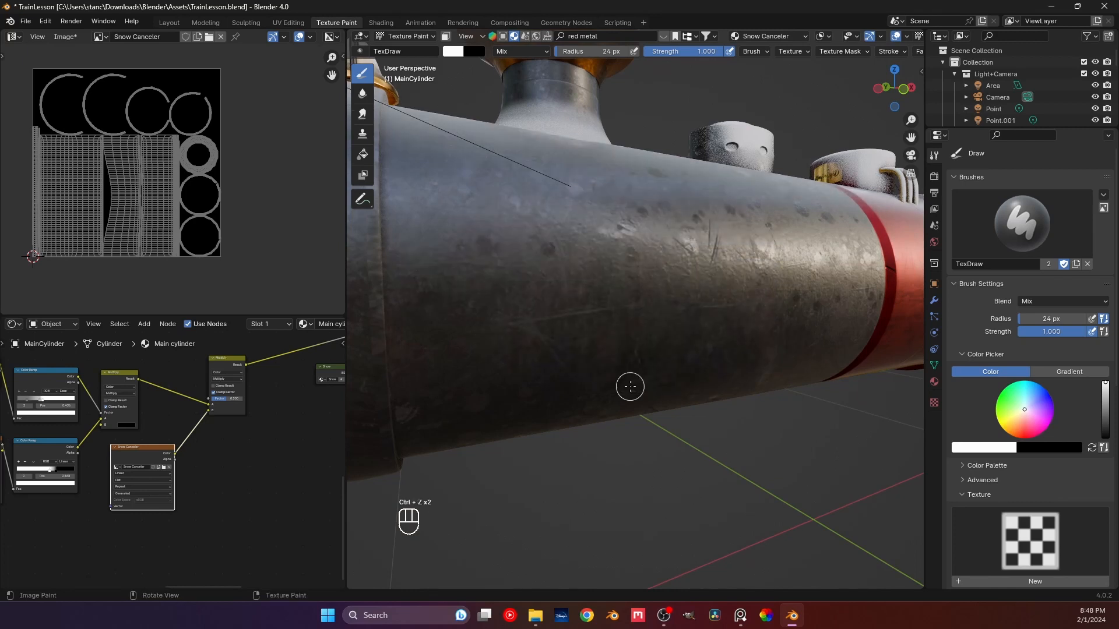
- Enclose all the snow mask nodes, including the Snow Canceler image node, in a frame and move it slightly away from the main shader link
{"action": "scroll", "coordinate": [51, 480], "scroll_direction": "down", "scroll_amount": 3}
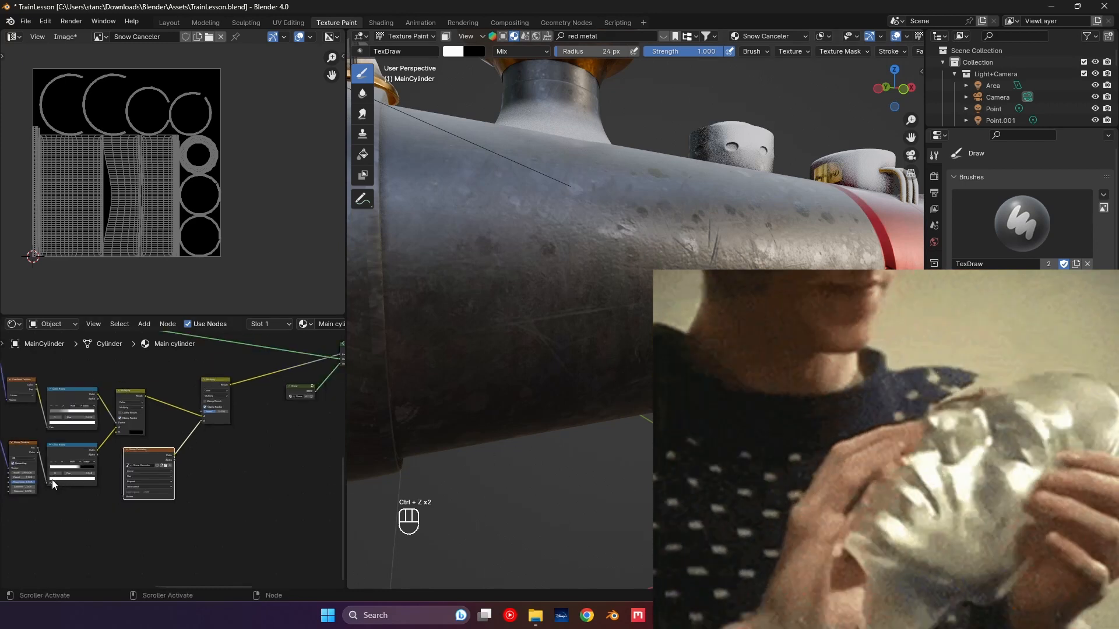
{"action": "scroll", "coordinate": [142, 487], "scroll_direction": "down", "scroll_amount": 2}
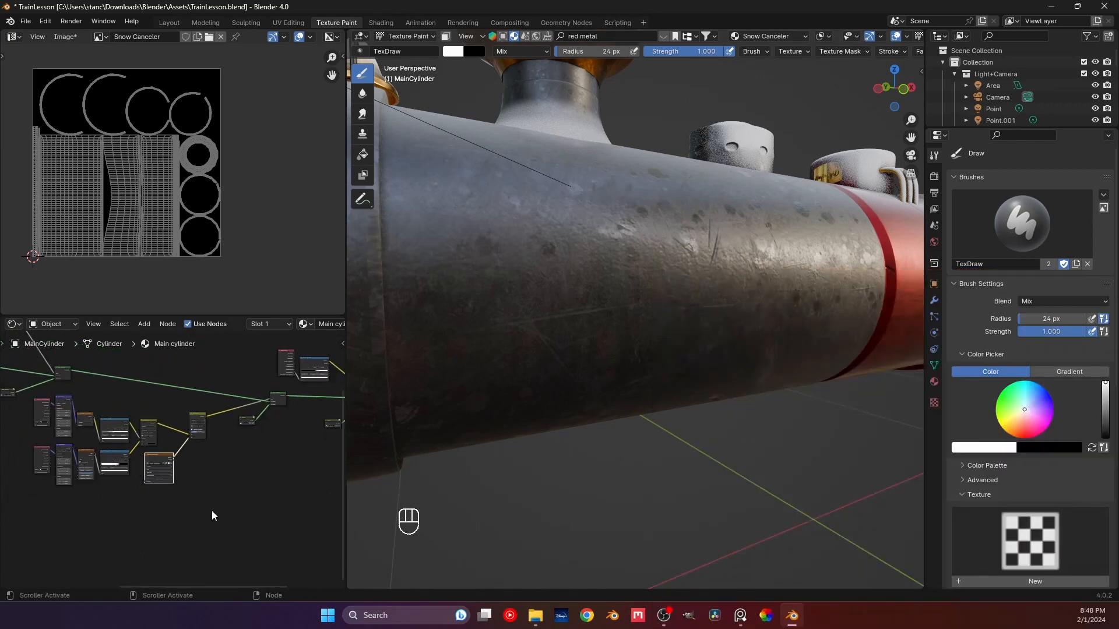
{"action": "left_click_drag", "start_coordinate": [212, 510], "coordinate": [31, 401]}
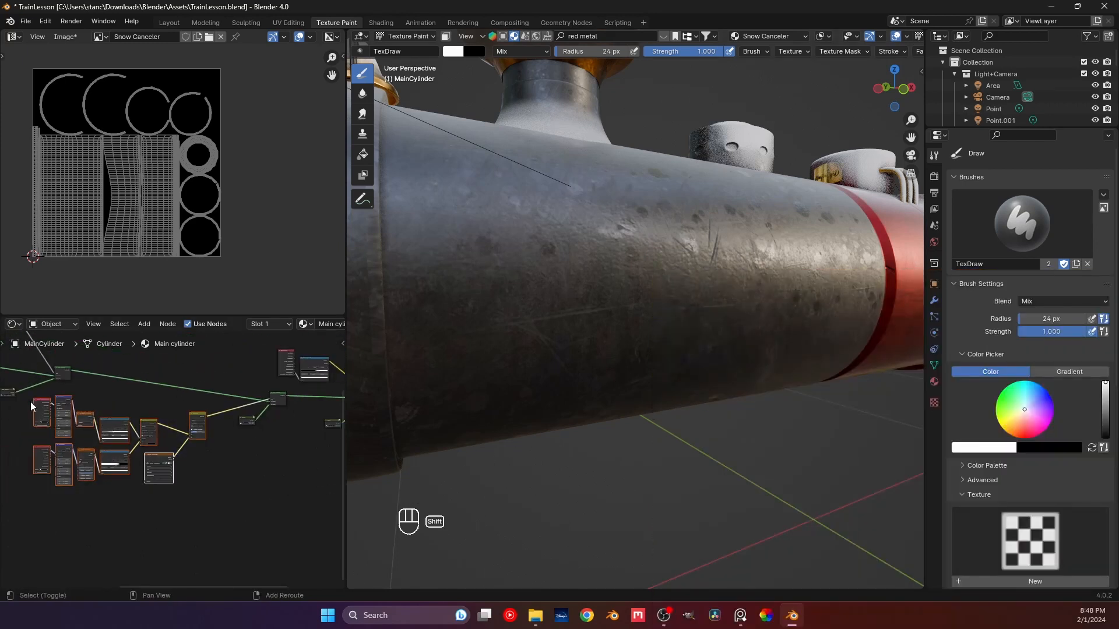
{"action": "key", "text": "shift+p"}
{"action": "left_click_drag", "start_coordinate": [127, 394], "coordinate": [120, 415]}
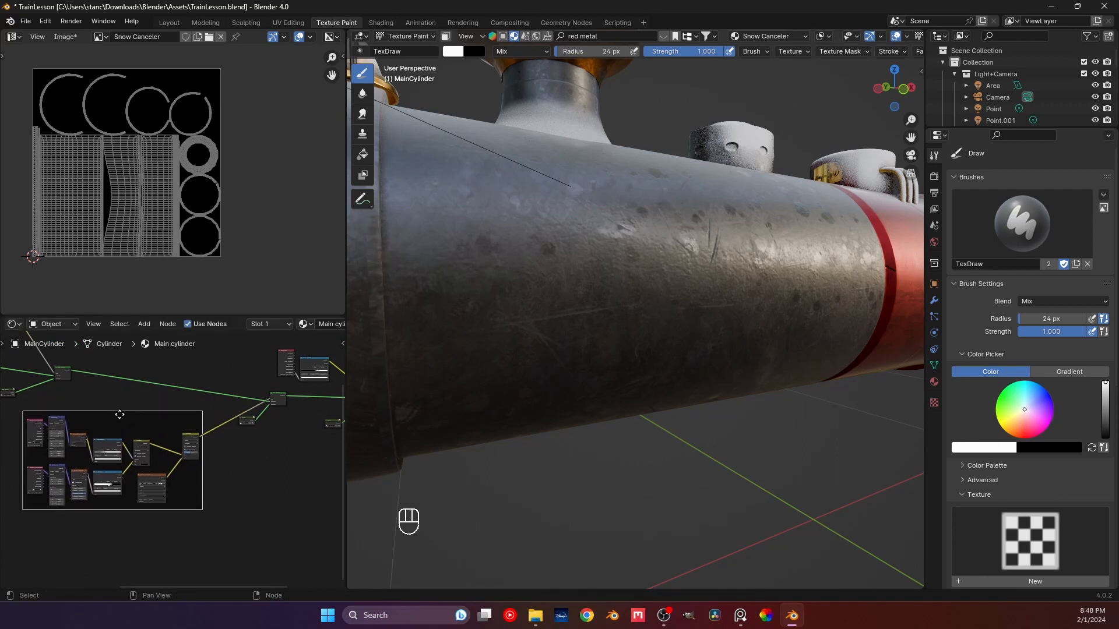
- Label the new node frame "Snow Mask"
{"action": "key", "text": "F2"}
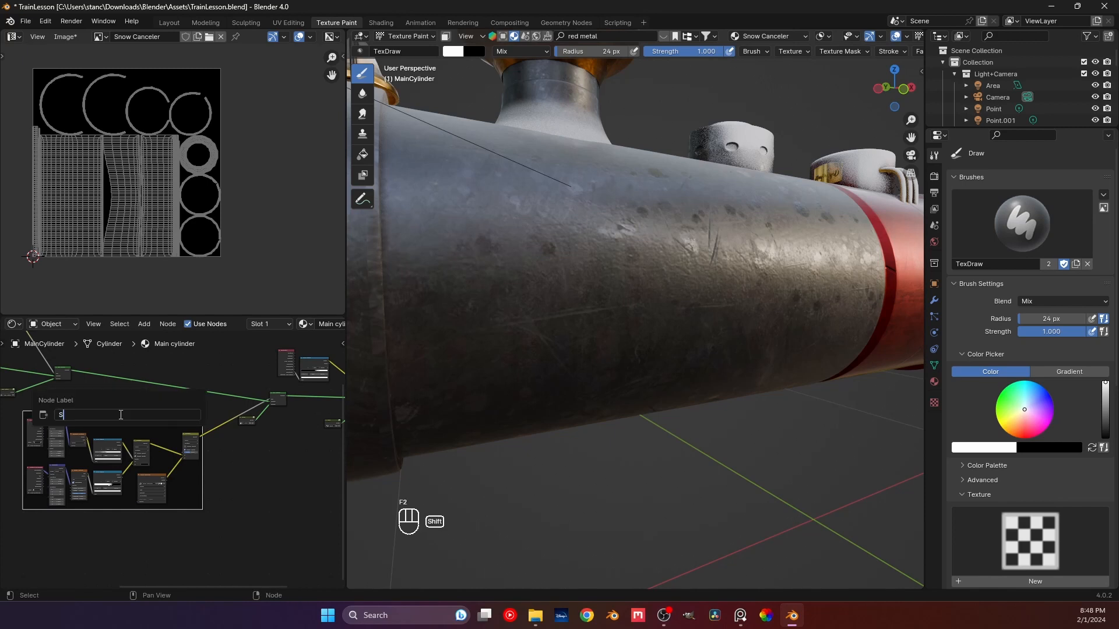
{"action": "type", "text": "Snow Mask"}
{"action": "key", "text": "Return"}
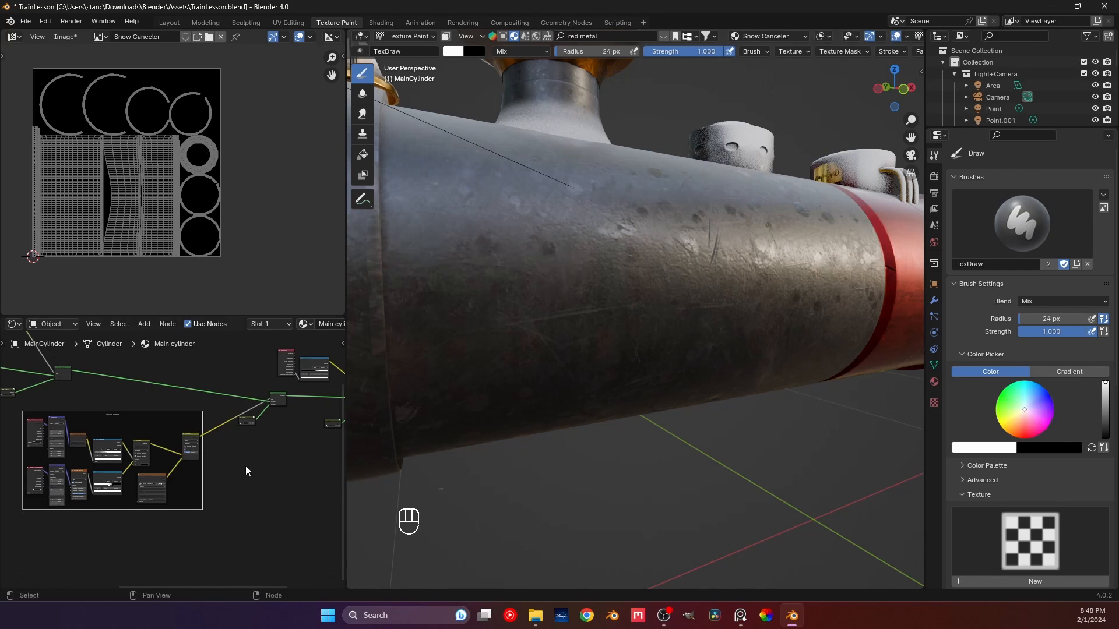
- Select the Snow Canceler image node and set the brush colour to black for painting on the main cylinder
{"action": "left_click", "coordinate": [152, 476]}
{"action": "middle_click_drag", "start_coordinate": [579, 239], "coordinate": [628, 300]}
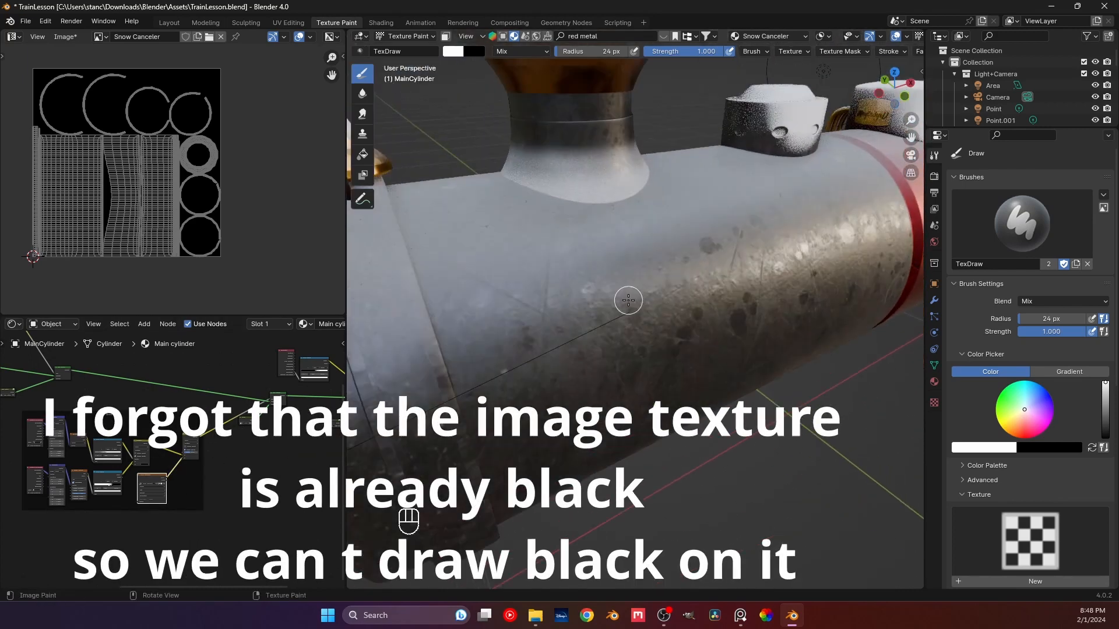
{"action": "middle_click_drag", "start_coordinate": [745, 318], "coordinate": [720, 343], "text": "shift"}
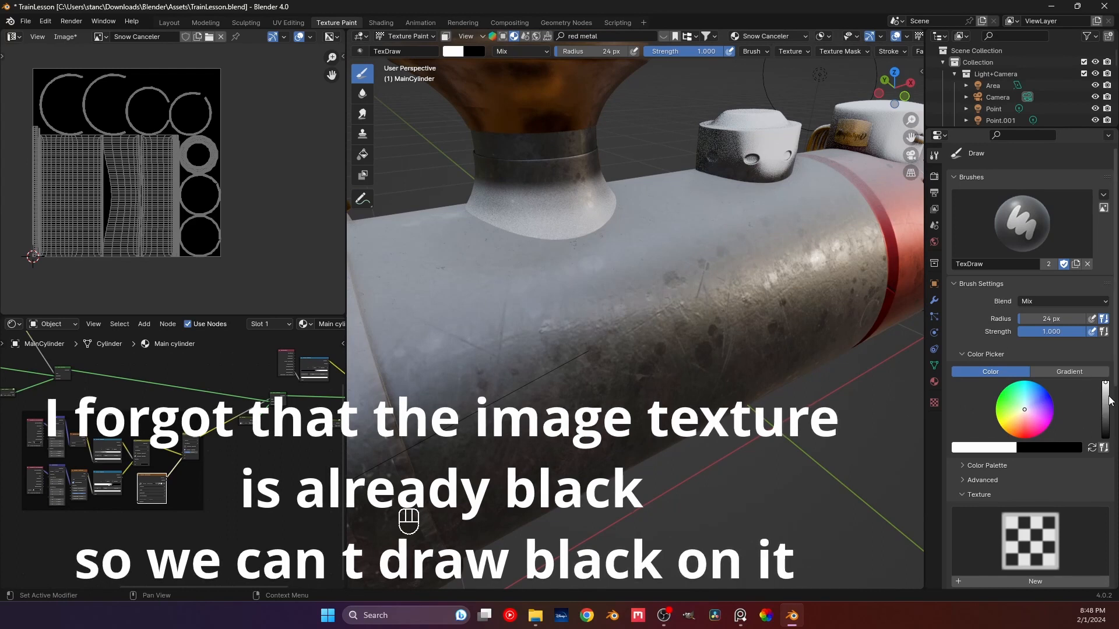
{"action": "left_click_drag", "start_coordinate": [1007, 450], "coordinate": [953, 449]}
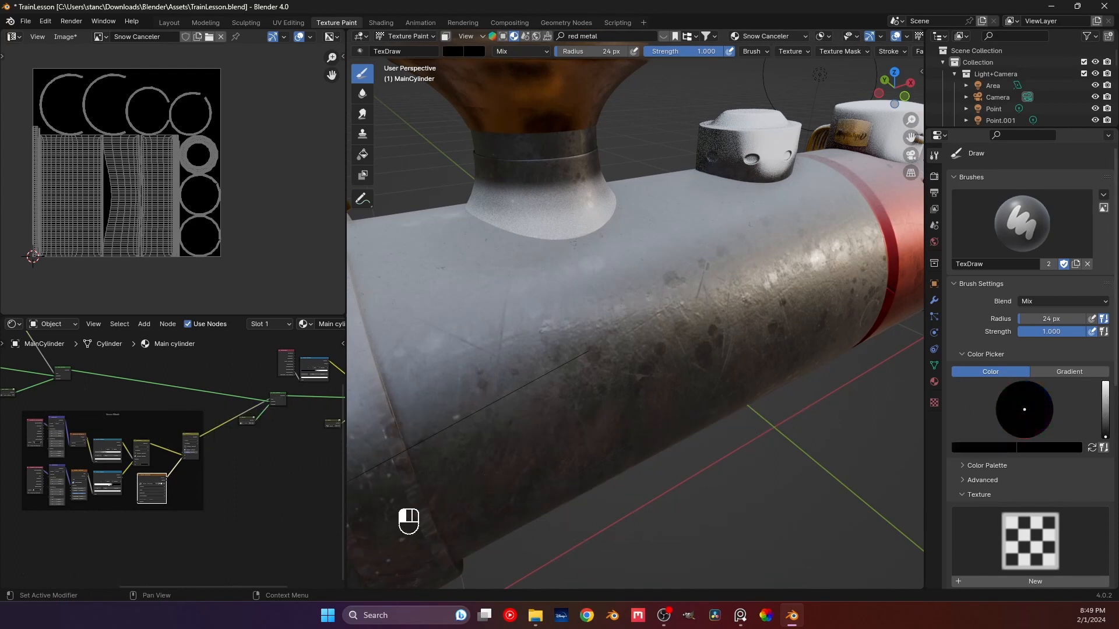
{"action": "middle_click_drag", "start_coordinate": [603, 304], "coordinate": [618, 318], "text": "shift"}
- Examine how the nodes in the Snow Mask frame feed the Add node, and select the Snow Canceler image node
{"action": "scroll", "coordinate": [618, 318], "scroll_direction": "up", "scroll_amount": 8}
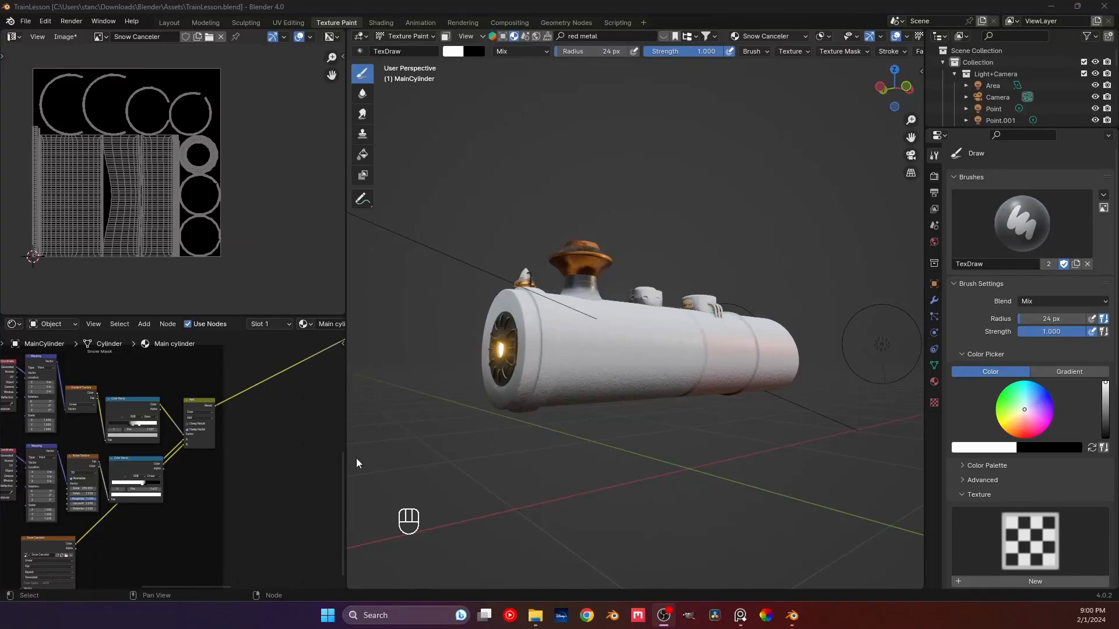
{"action": "scroll", "coordinate": [192, 443], "scroll_direction": "down", "scroll_amount": 2}
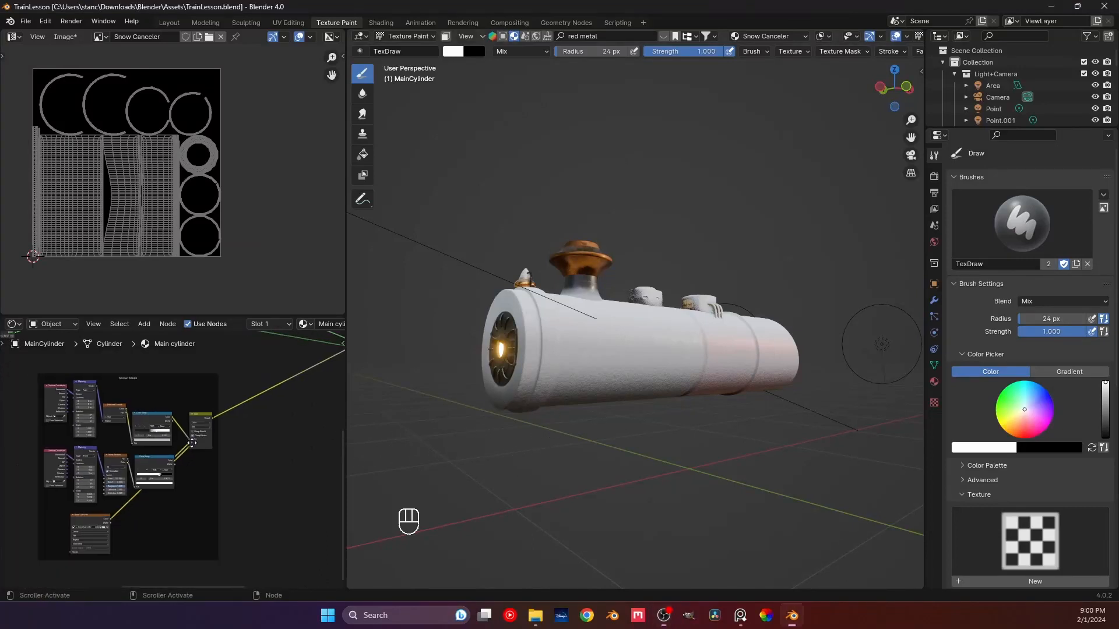
{"action": "scroll", "coordinate": [182, 442], "scroll_direction": "up", "scroll_amount": 7}
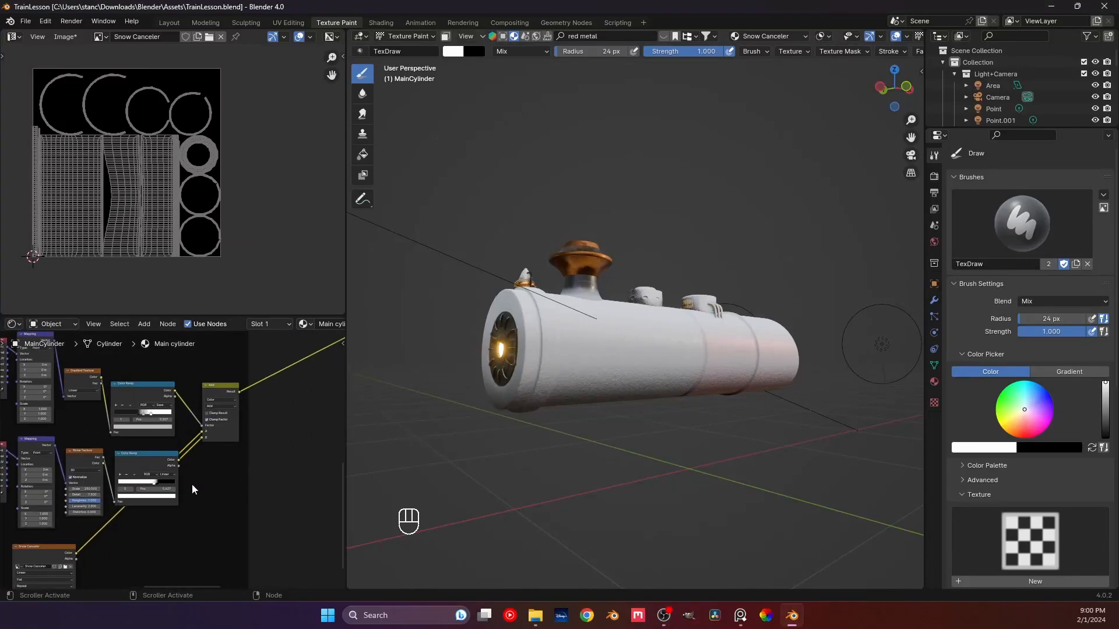
{"action": "scroll", "coordinate": [191, 484], "scroll_direction": "down", "scroll_amount": 4}
{"action": "middle_click_drag", "start_coordinate": [191, 485], "coordinate": [229, 466]}
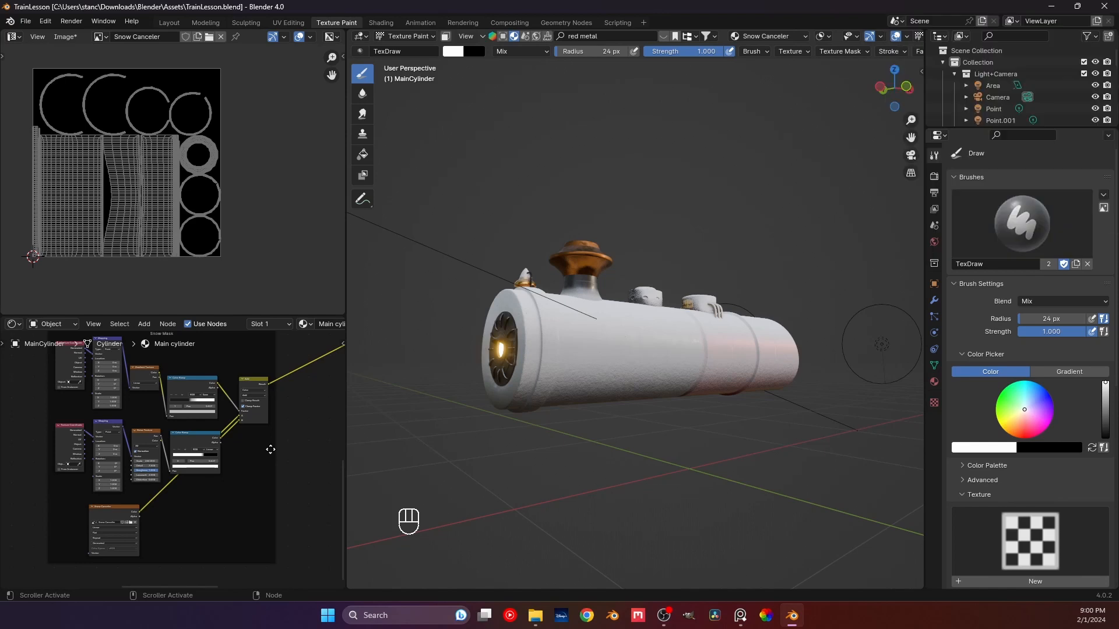
{"action": "left_click", "coordinate": [92, 507]}
{"action": "left_click", "coordinate": [94, 506]}
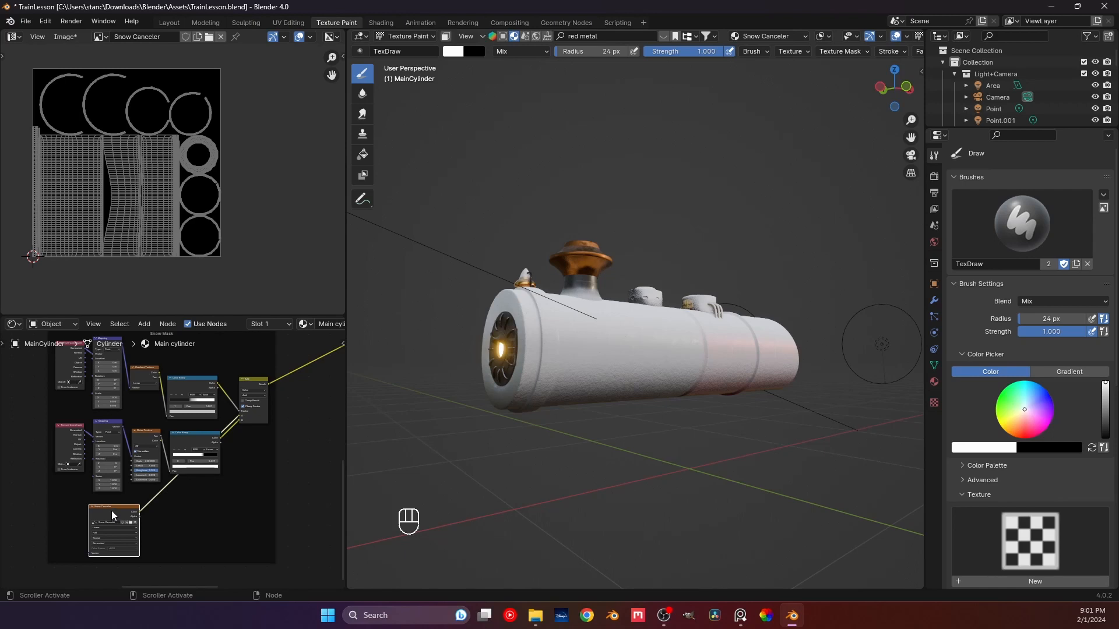
- Cut the links from both Color Ramps and the Snow Canceler image to the Add node's inputs
{"action": "scroll", "coordinate": [163, 471], "scroll_direction": "up", "scroll_amount": 2}
{"action": "scroll", "coordinate": [181, 431], "scroll_direction": "down", "scroll_amount": 2}
{"action": "middle_click_drag", "start_coordinate": [183, 430], "coordinate": [174, 467]}
{"action": "scroll", "coordinate": [158, 460], "scroll_direction": "up", "scroll_amount": 5}
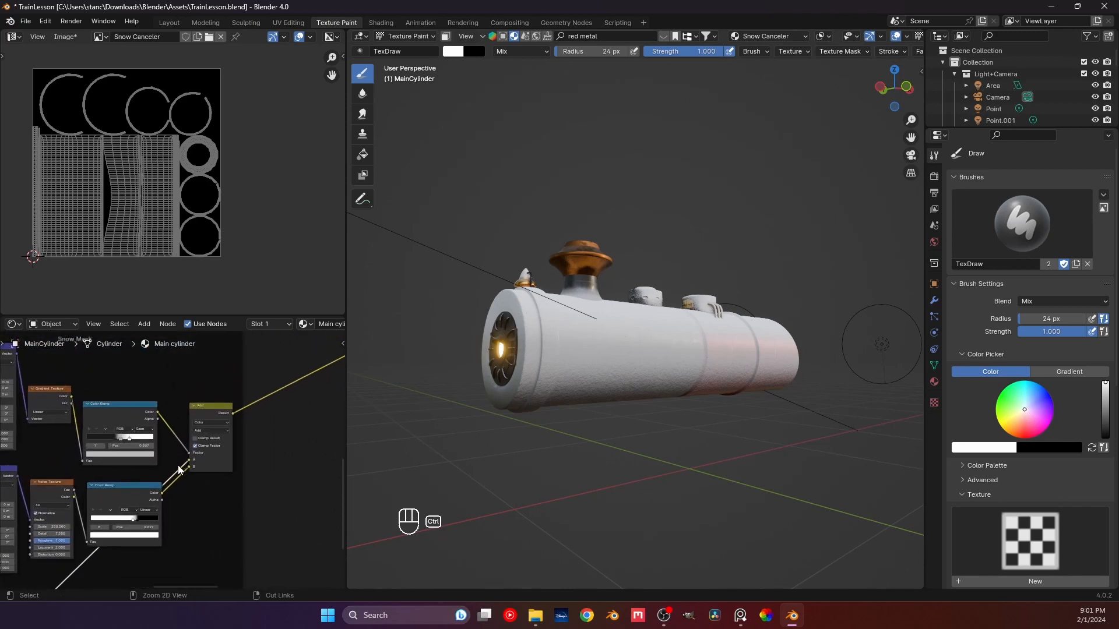
{"action": "right_click_drag", "start_coordinate": [179, 469], "coordinate": [181, 434], "text": "ctrl"}
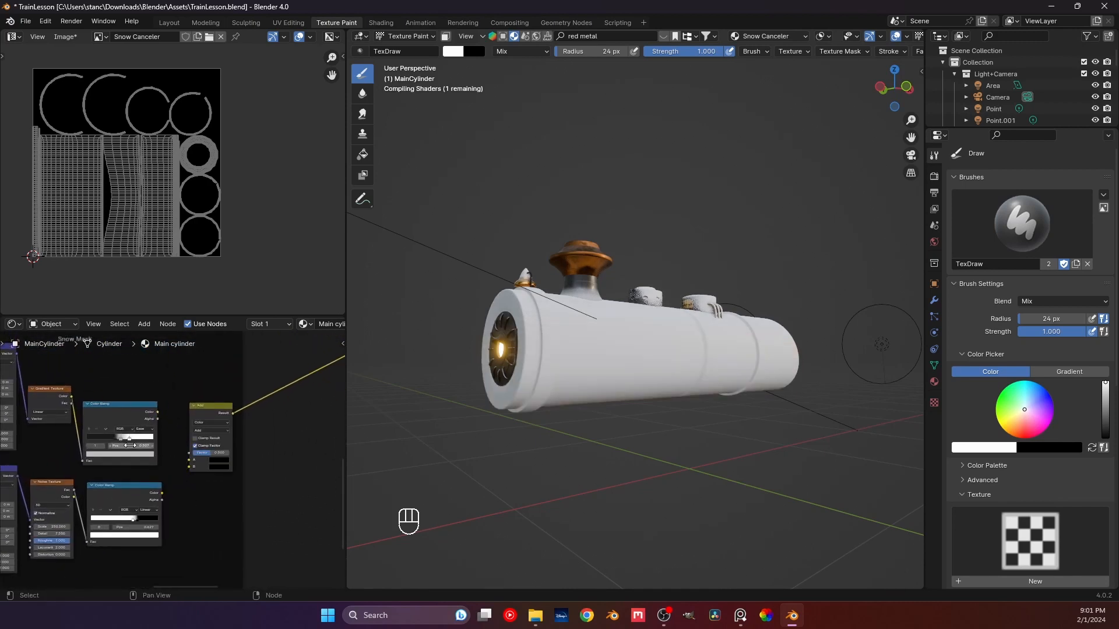
- Connect the Color output of the Gradient Texture's Color Ramp to the Add node's Factor input
{"action": "scroll", "coordinate": [130, 445], "scroll_direction": "up", "scroll_amount": 3}
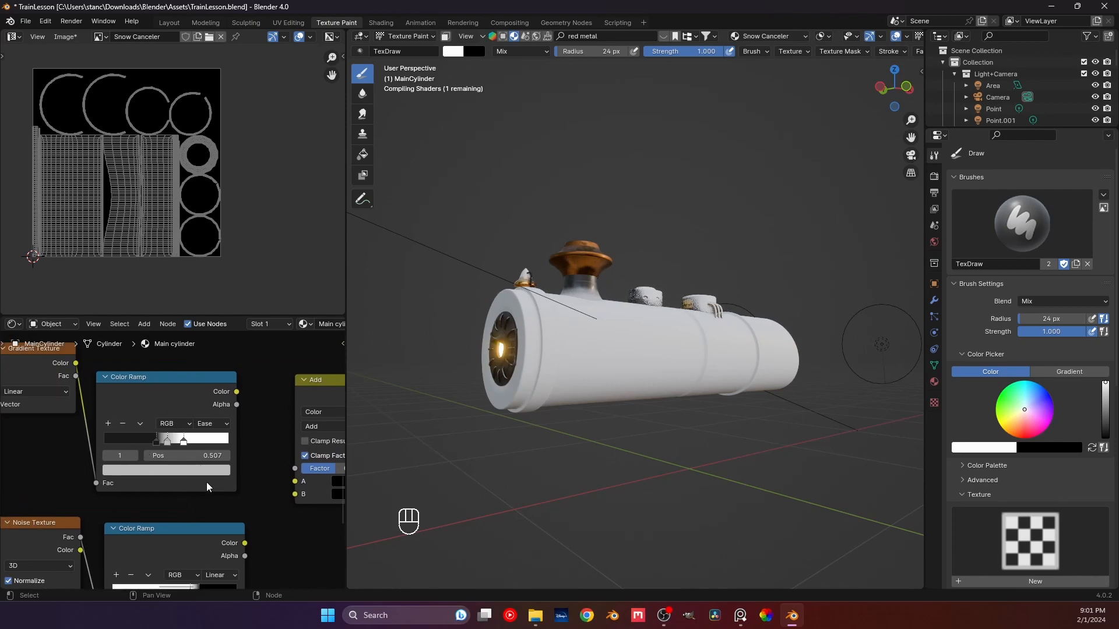
{"action": "scroll", "coordinate": [163, 411], "scroll_direction": "down", "scroll_amount": 2}
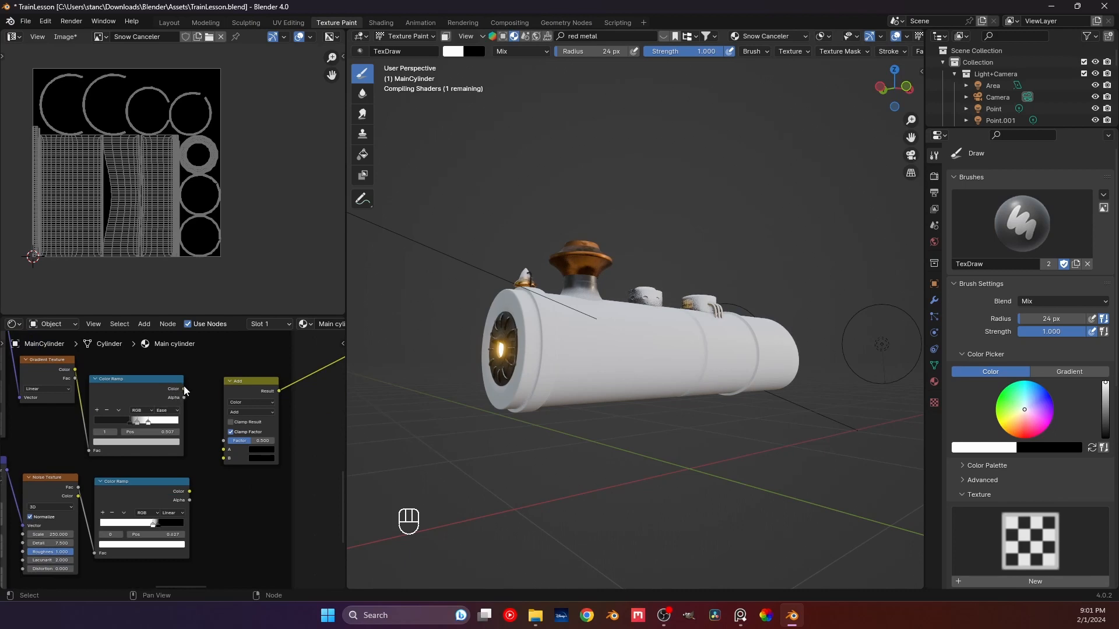
{"action": "left_click_drag", "start_coordinate": [184, 390], "coordinate": [222, 438]}
{"action": "middle_click_drag", "start_coordinate": [266, 456], "coordinate": [230, 439]}
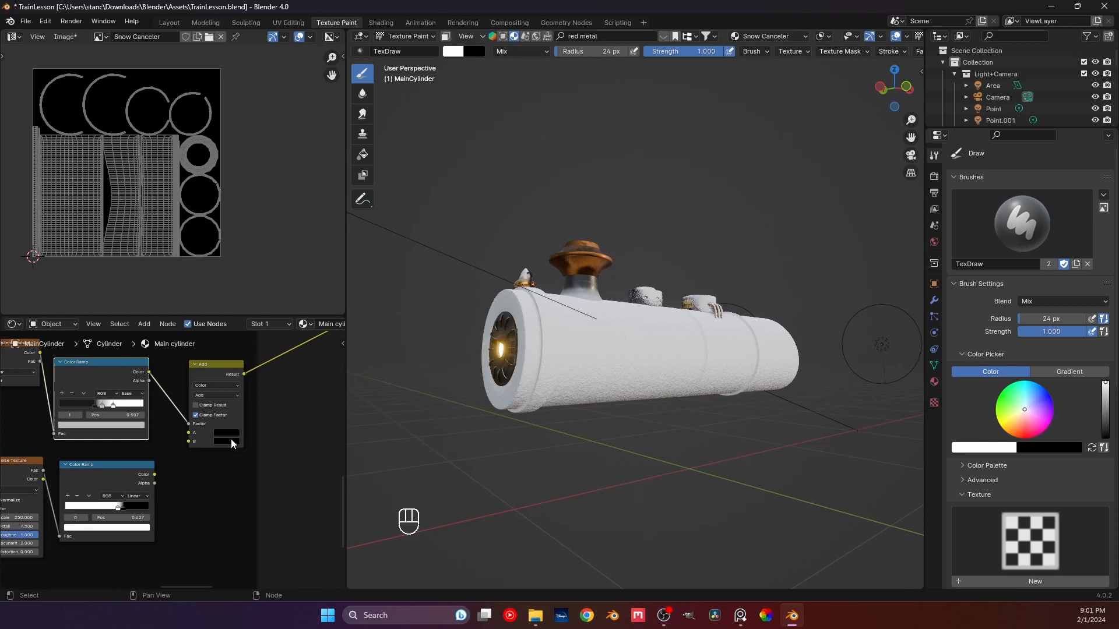
- Check the Add node's blending modes and preview the Gradient Texture's Color Ramp on the main cylinder
{"action": "left_click", "coordinate": [205, 396]}
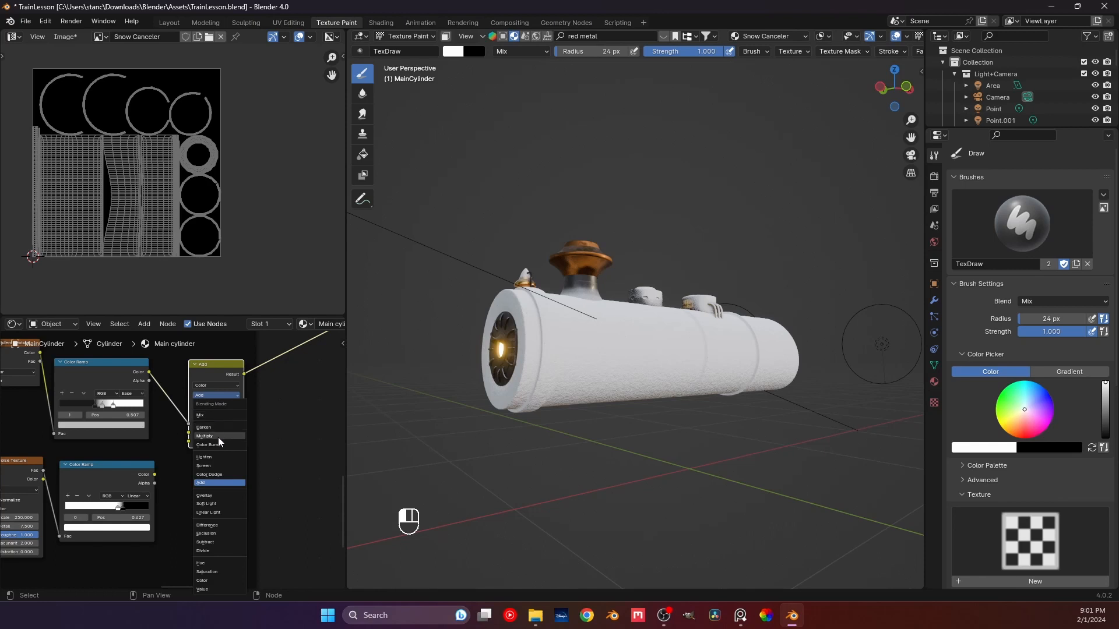
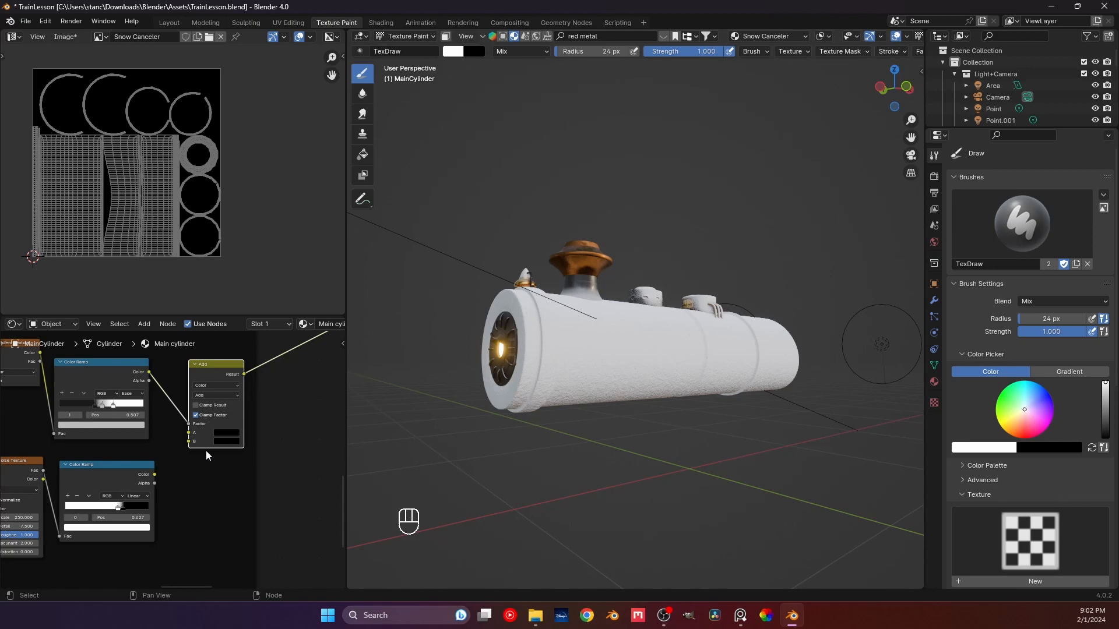
{"action": "mouse_move", "coordinate": [205, 459]}
{"action": "middle_mouse_down"}
{"action": "mouse_move", "coordinate": [323, 428]}
{"action": "mouse_move", "coordinate": [219, 444]}
{"action": "middle_mouse_up"}
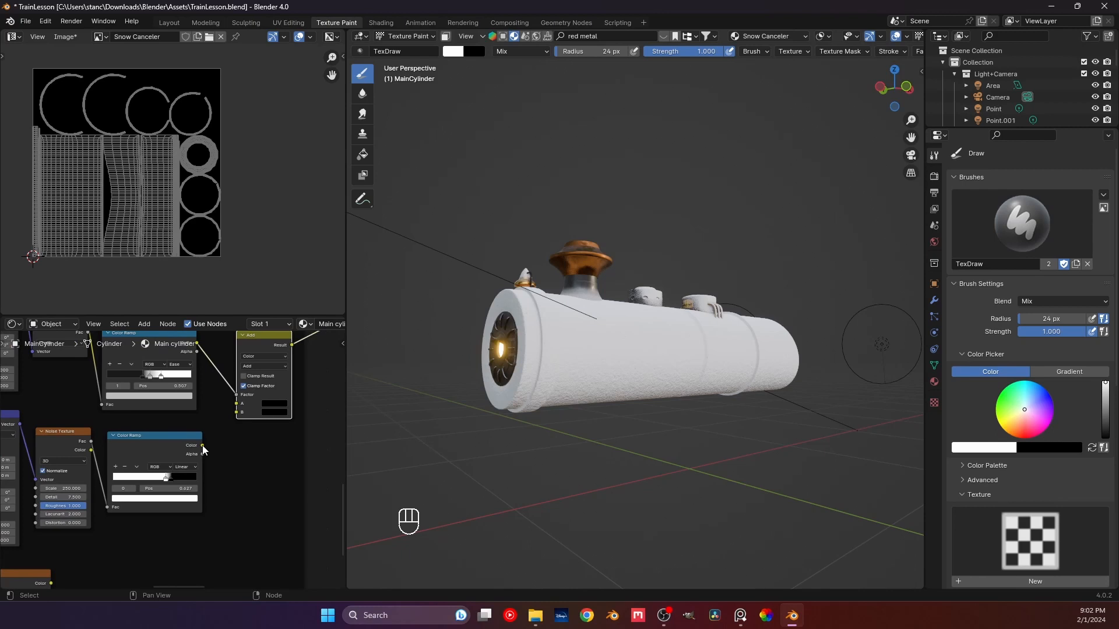
{"action": "left_click", "coordinate": [158, 354], "text": "ctrl+shift"}
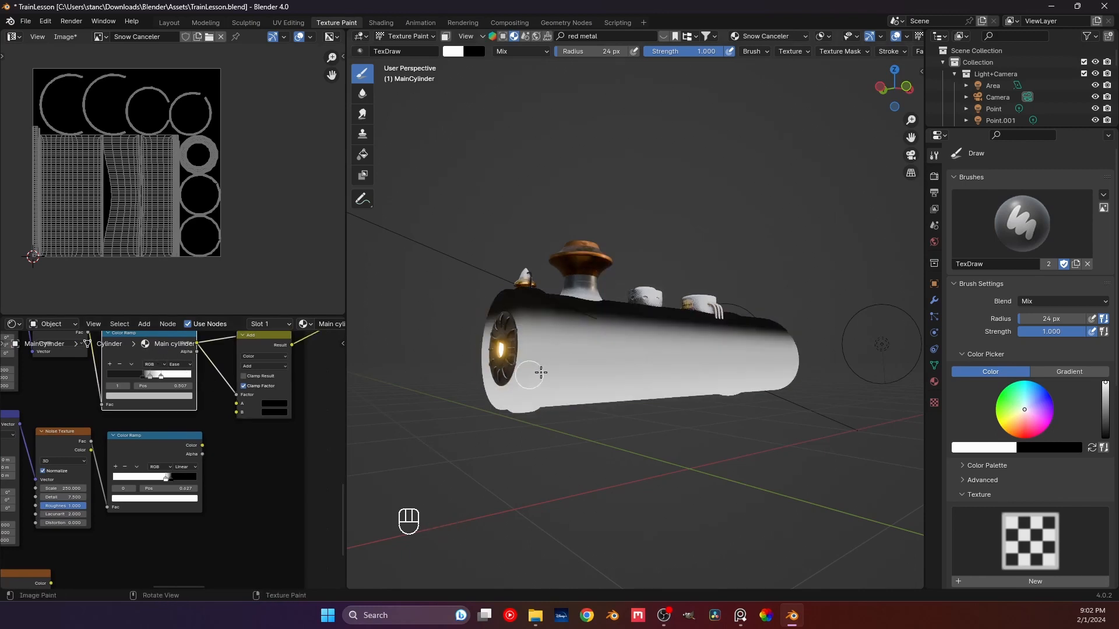
{"action": "mouse_move", "coordinate": [541, 372]}
{"action": "middle_mouse_down"}
{"action": "mouse_move", "coordinate": [484, 375]}
{"action": "mouse_move", "coordinate": [570, 375]}
{"action": "mouse_move", "coordinate": [546, 390]}
{"action": "middle_mouse_up"}
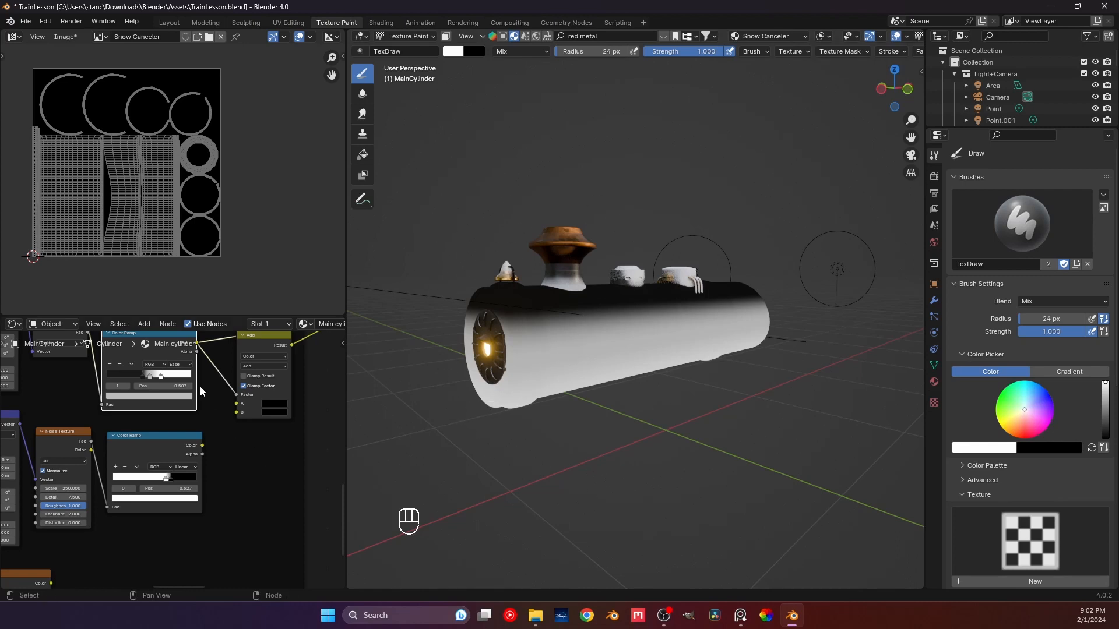
- Set the Add node's A colour to red and preview the Add node on the main cylinder
{"action": "scroll", "coordinate": [201, 386], "scroll_direction": "up", "scroll_amount": 2}
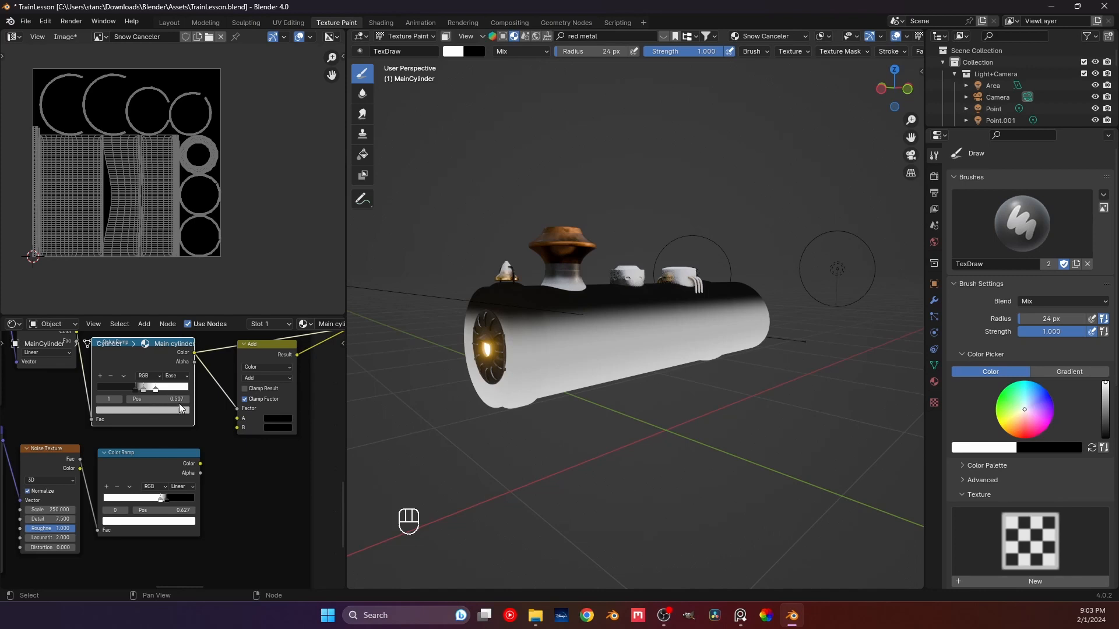
{"action": "middle_click_drag", "start_coordinate": [286, 409], "coordinate": [180, 458]}
{"action": "scroll", "coordinate": [229, 402], "scroll_direction": "up", "scroll_amount": 2}
{"action": "right_click", "coordinate": [138, 407]}
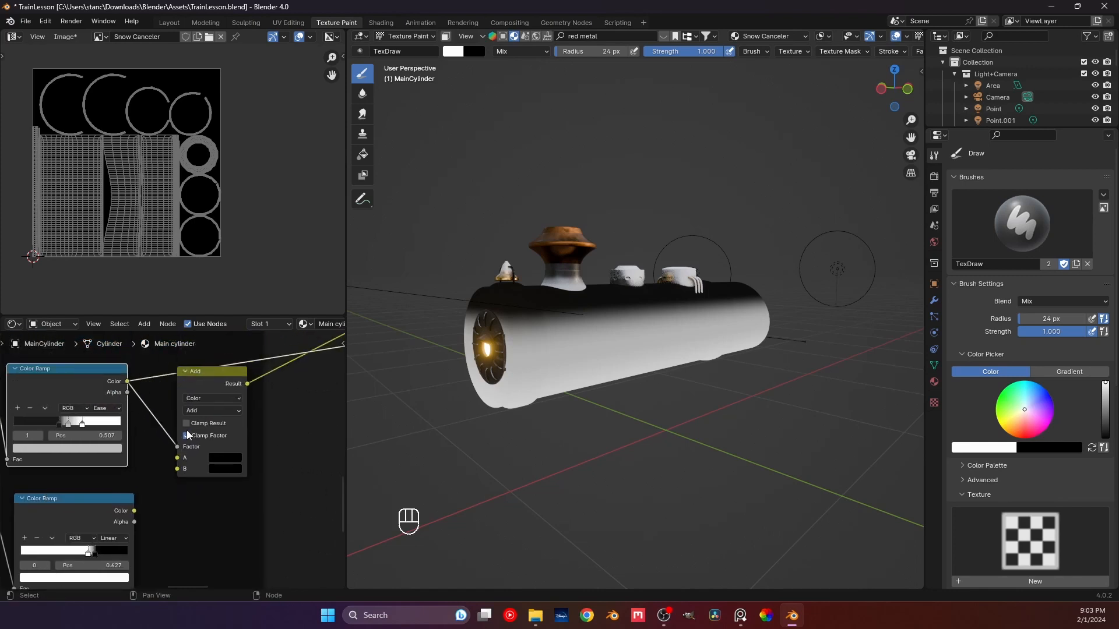
{"action": "left_click", "coordinate": [221, 458]}
{"action": "left_click_drag", "start_coordinate": [307, 376], "coordinate": [309, 336]}
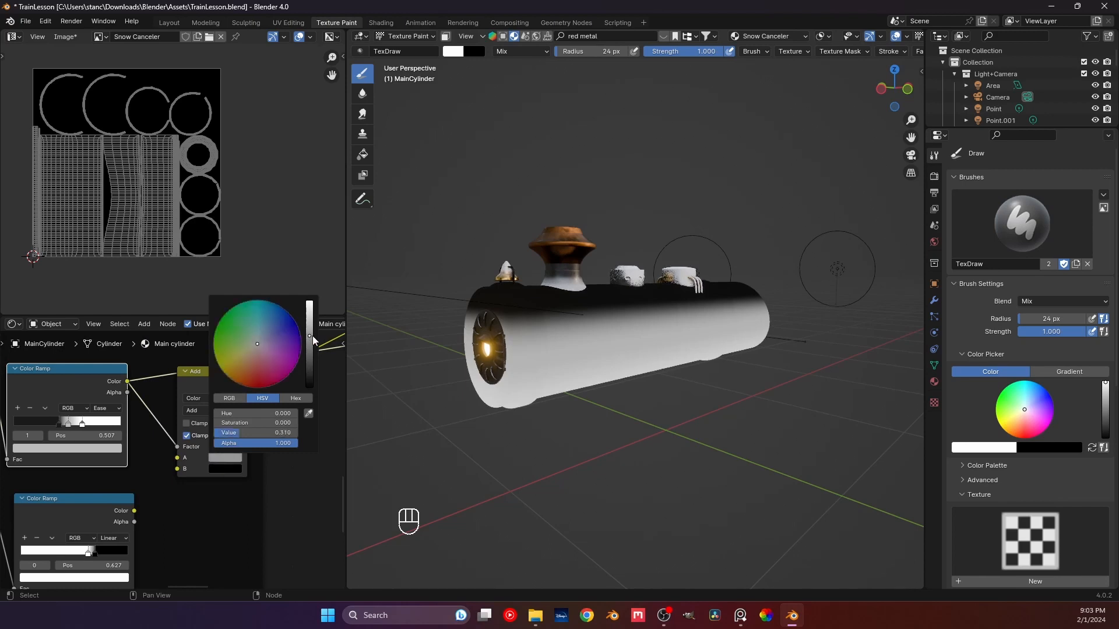
{"action": "left_click_drag", "start_coordinate": [260, 382], "coordinate": [260, 387]}
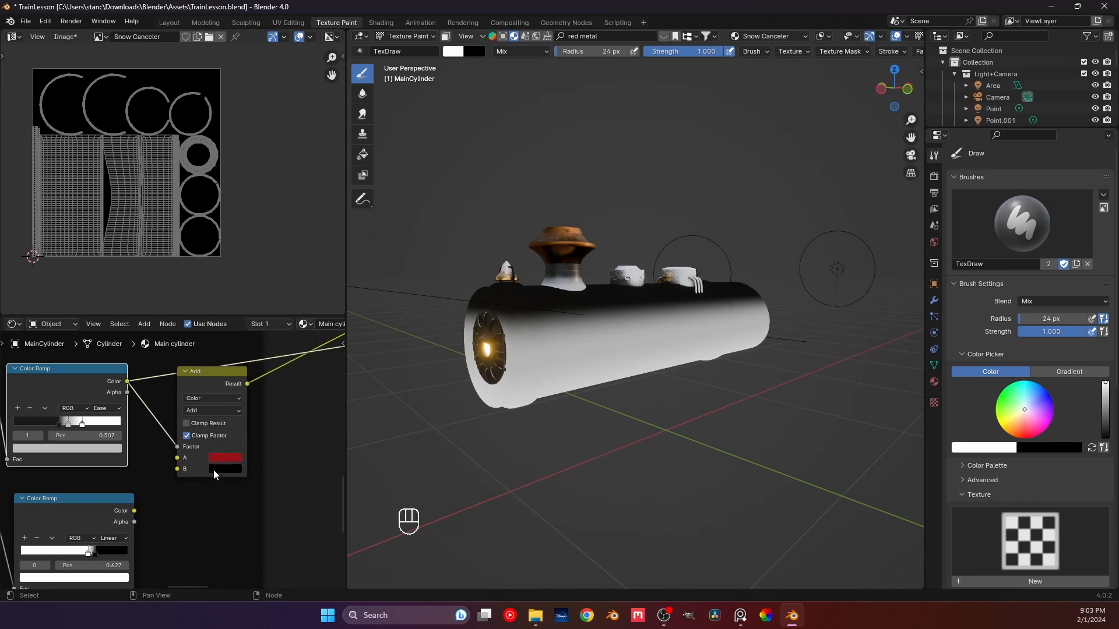
{"action": "left_click", "coordinate": [219, 378], "text": "ctrl+shift"}
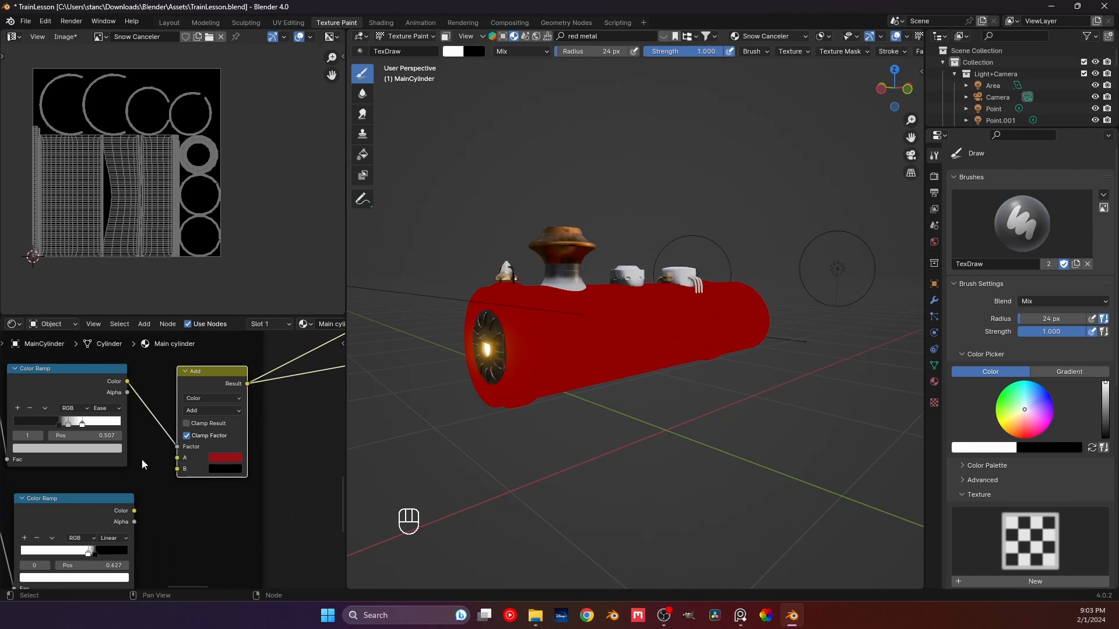
- Try white and a mid grey as the Add node's B colour
{"action": "left_click", "coordinate": [215, 469]}
{"action": "left_click", "coordinate": [212, 467]}
{"action": "left_click_drag", "start_coordinate": [310, 355], "coordinate": [310, 313]}
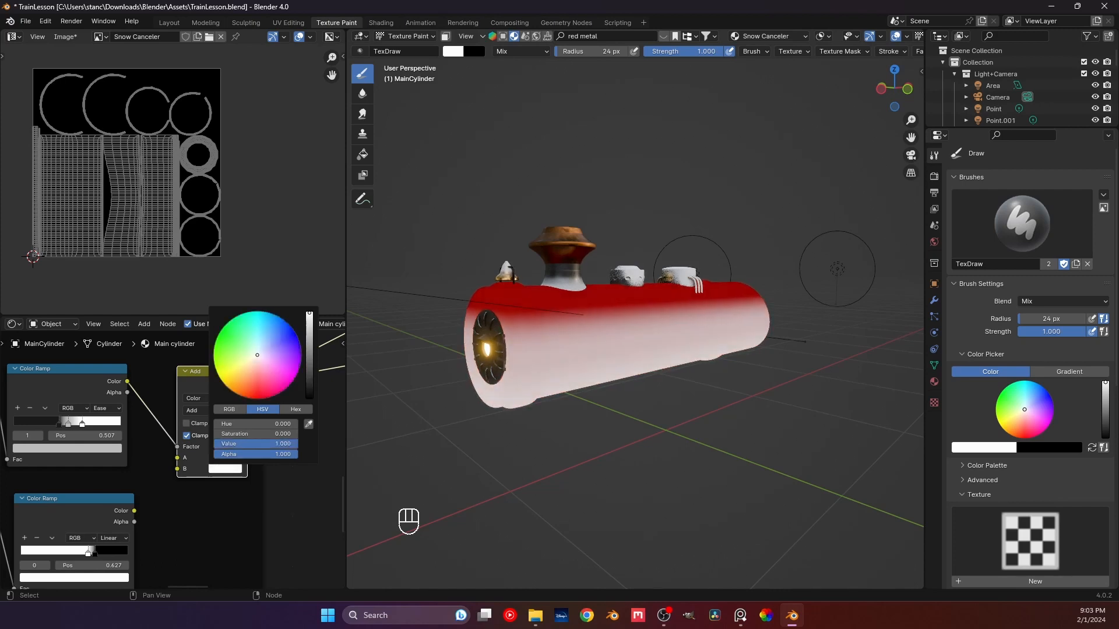
{"action": "left_click", "coordinate": [215, 469]}
{"action": "left_click_drag", "start_coordinate": [308, 338], "coordinate": [309, 368]}
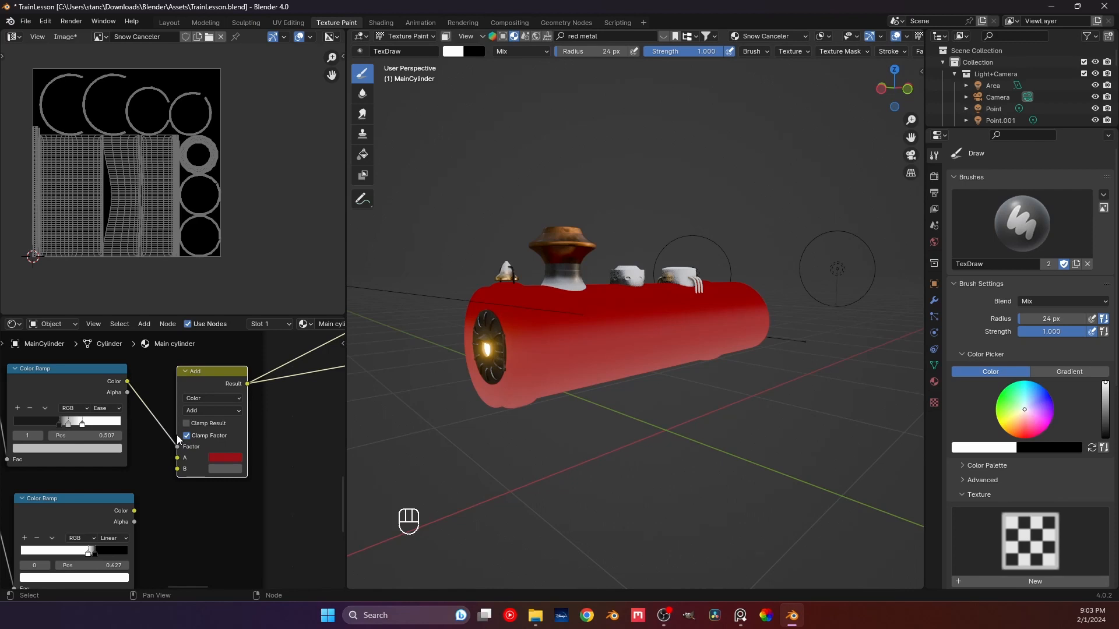
- Cut the Gradient Texture's Color Ramp from the Add node's Factor, preview the Add node, and set its B colour to black
{"action": "left_click", "coordinate": [62, 381], "text": "ctrl+shift"}
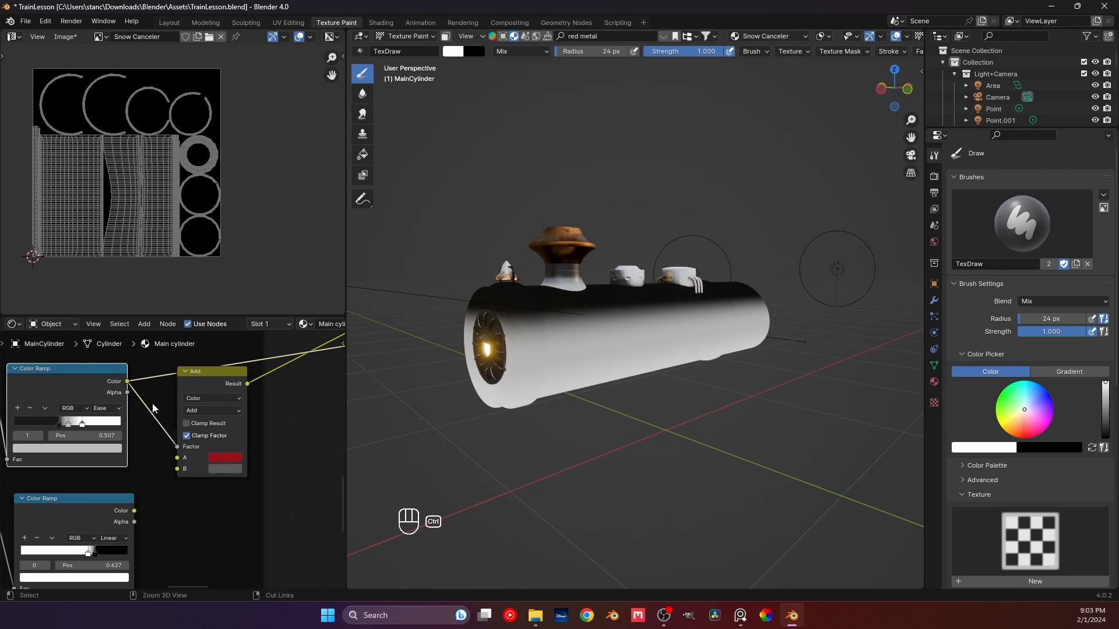
{"action": "right_click_drag", "start_coordinate": [152, 402], "coordinate": [153, 443], "text": "ctrl"}
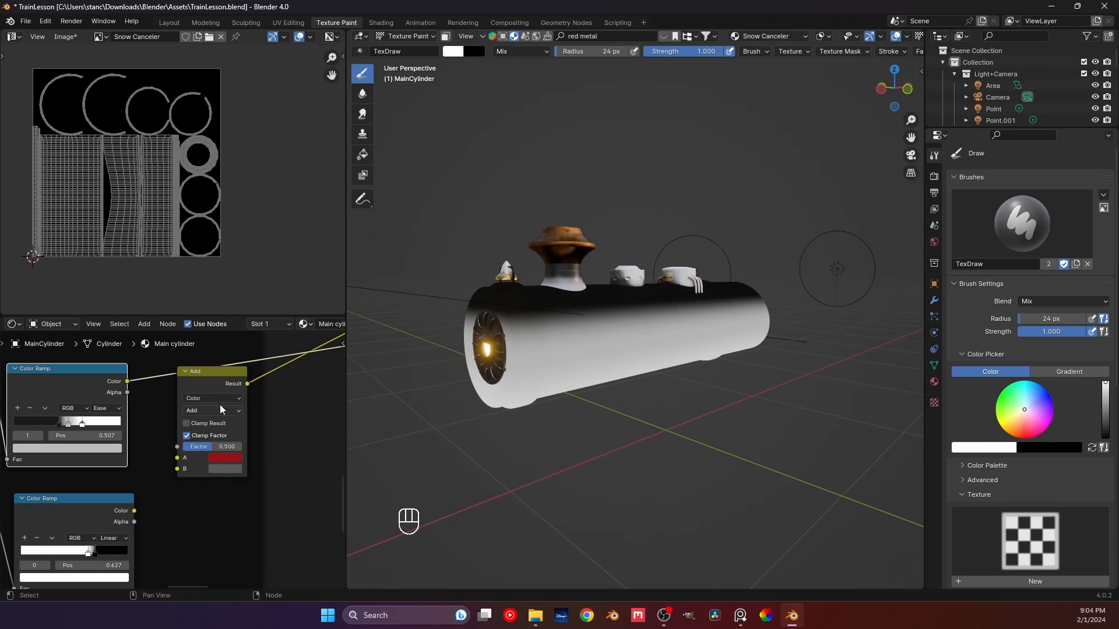
{"action": "left_click", "coordinate": [215, 373], "text": "ctrl+shift"}
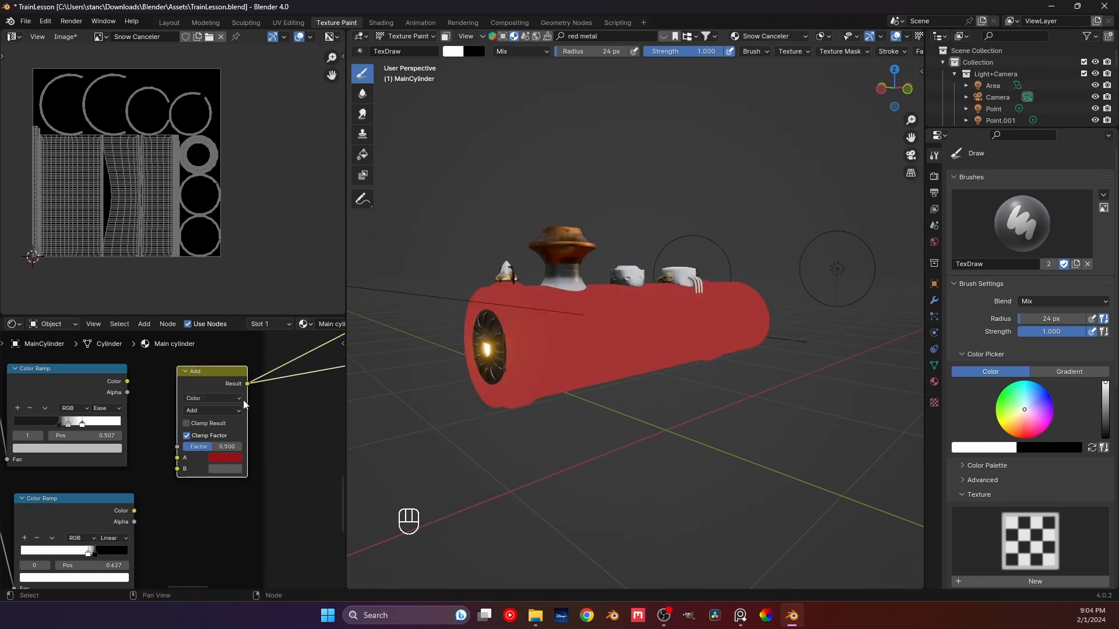
{"action": "left_click", "coordinate": [227, 469]}
{"action": "left_click_drag", "start_coordinate": [305, 367], "coordinate": [309, 401]}
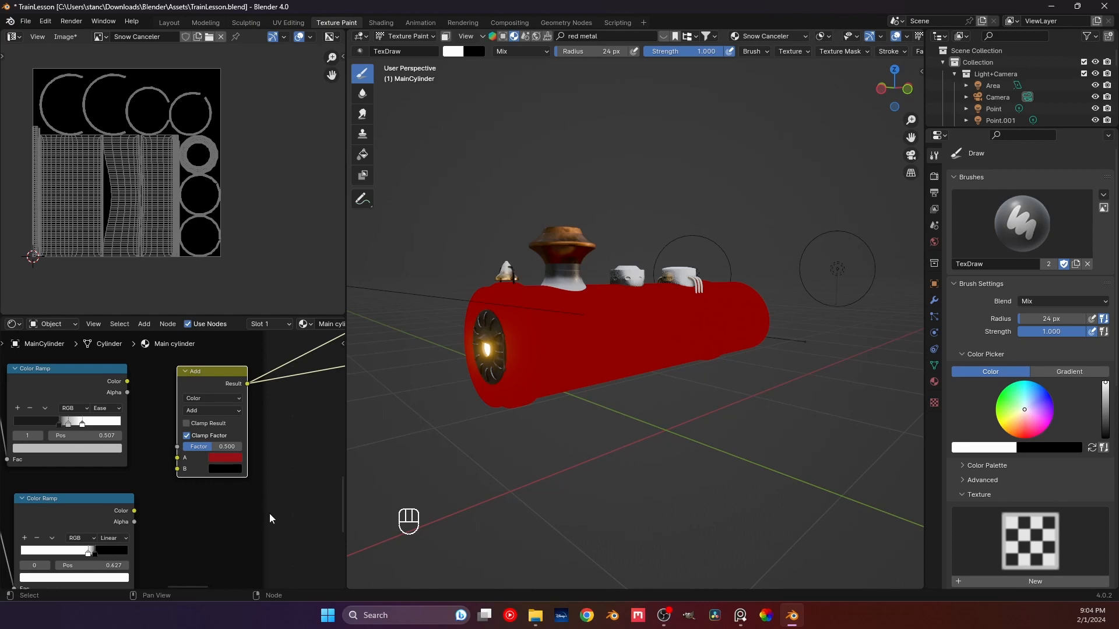
- Connect the Gradient Texture's Color Ramp to the Add node's Factor and the Noise Texture's Color Ramp to its B input
{"action": "left_click_drag", "start_coordinate": [132, 383], "coordinate": [184, 448]}
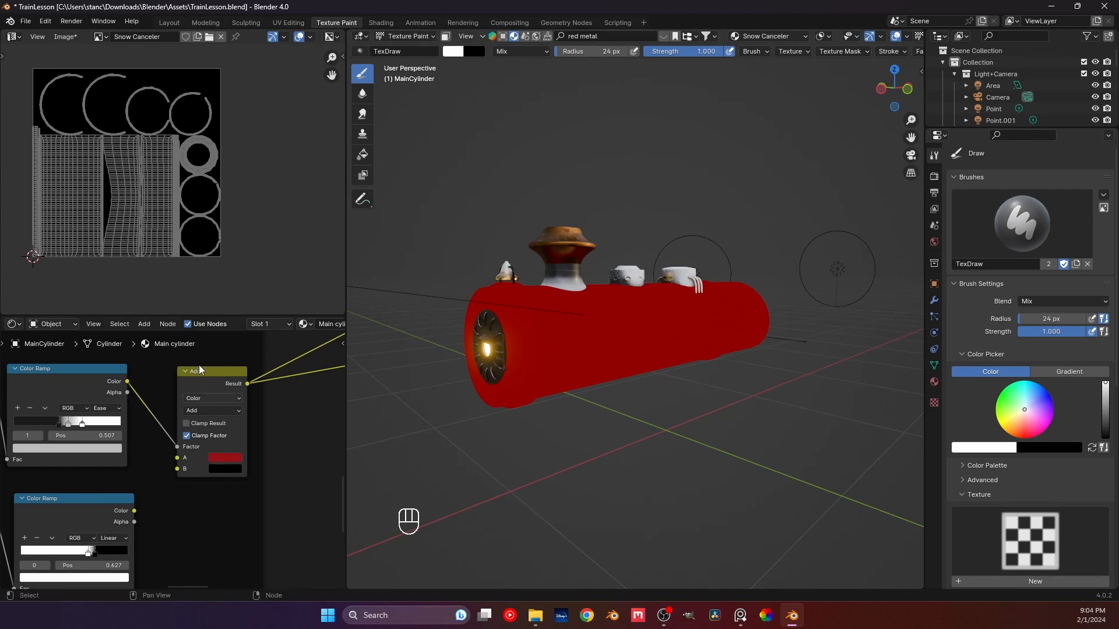
{"action": "middle_click_drag", "start_coordinate": [240, 490], "coordinate": [259, 449]}
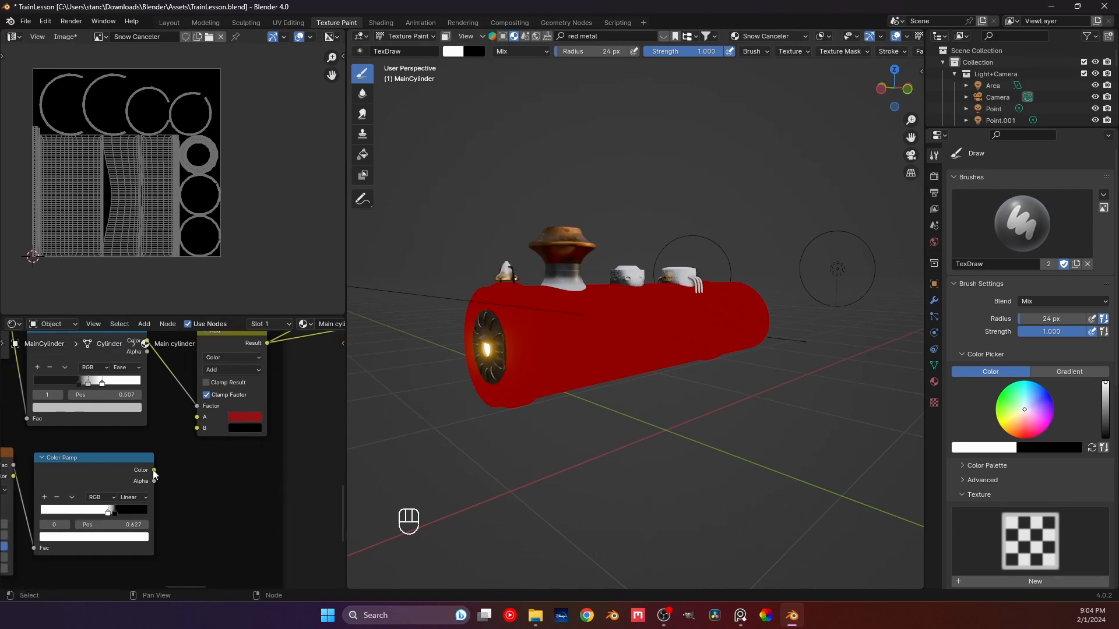
{"action": "scroll", "coordinate": [131, 459], "scroll_direction": "down", "scroll_amount": 2}
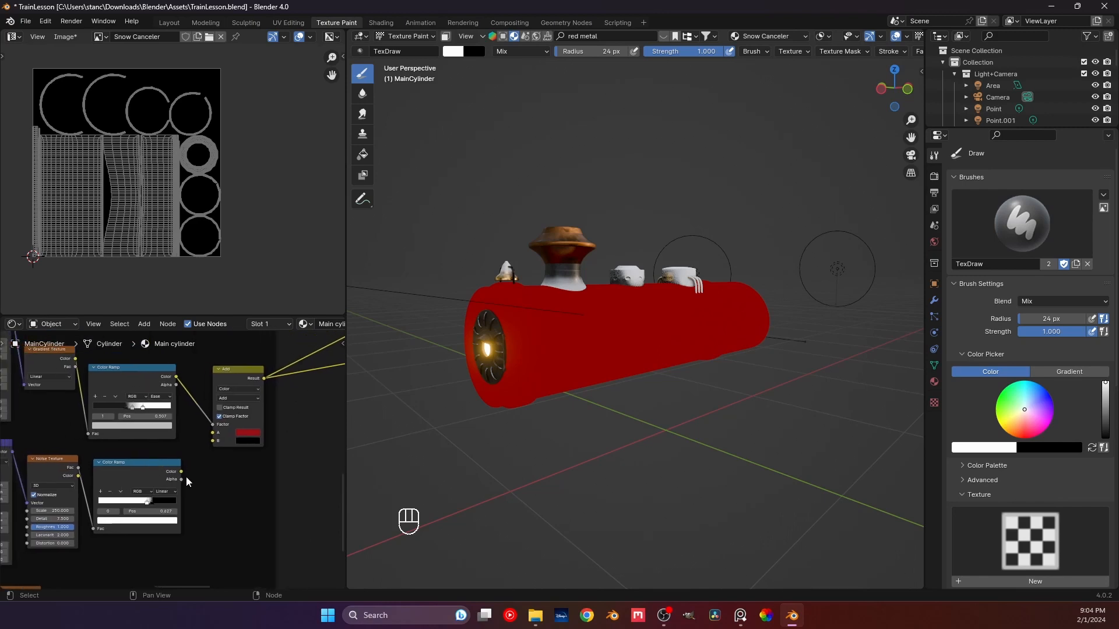
{"action": "left_click_drag", "start_coordinate": [181, 472], "coordinate": [213, 441]}
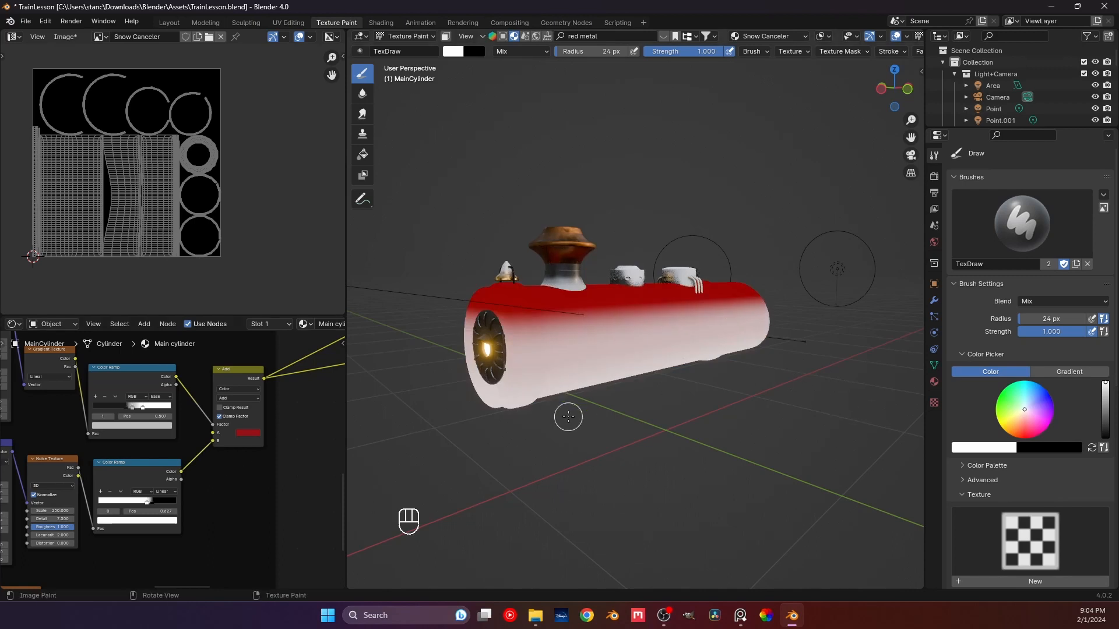
- Connect the Snow Canceler image's Color output to the Add node's A input
{"action": "scroll", "coordinate": [598, 413], "scroll_direction": "down", "scroll_amount": 3}
{"action": "middle_click_drag", "start_coordinate": [597, 413], "coordinate": [616, 376]}
{"action": "scroll", "coordinate": [197, 511], "scroll_direction": "down", "scroll_amount": 4}
{"action": "left_click_drag", "start_coordinate": [76, 561], "coordinate": [205, 440]}
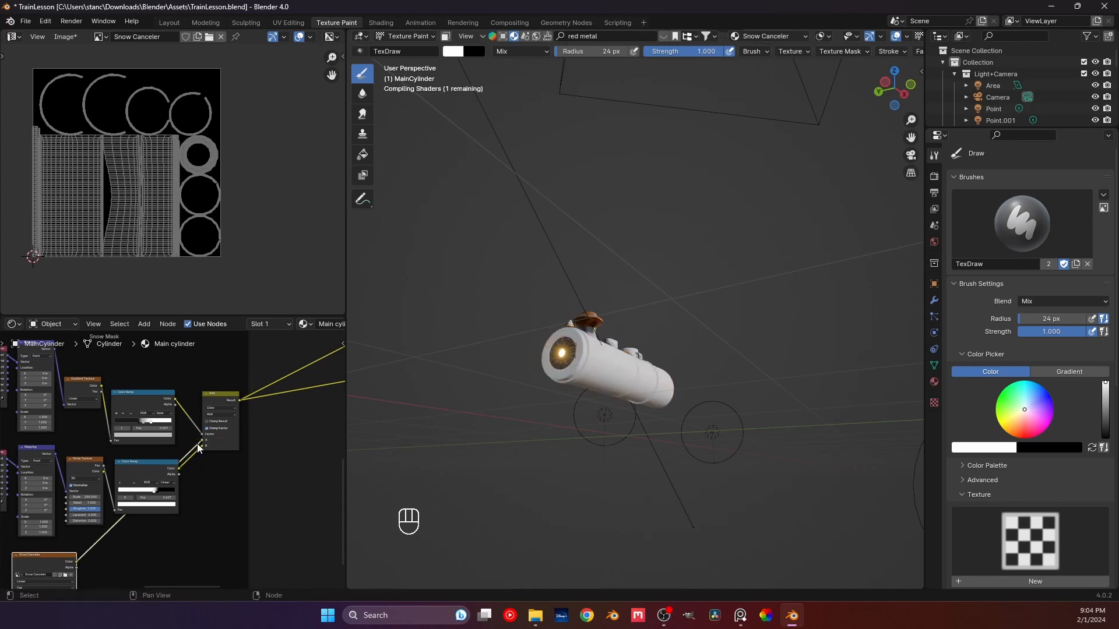
{"action": "middle_click_drag", "start_coordinate": [608, 303], "coordinate": [568, 364]}
{"action": "scroll", "coordinate": [574, 377], "scroll_direction": "up", "scroll_amount": 4}
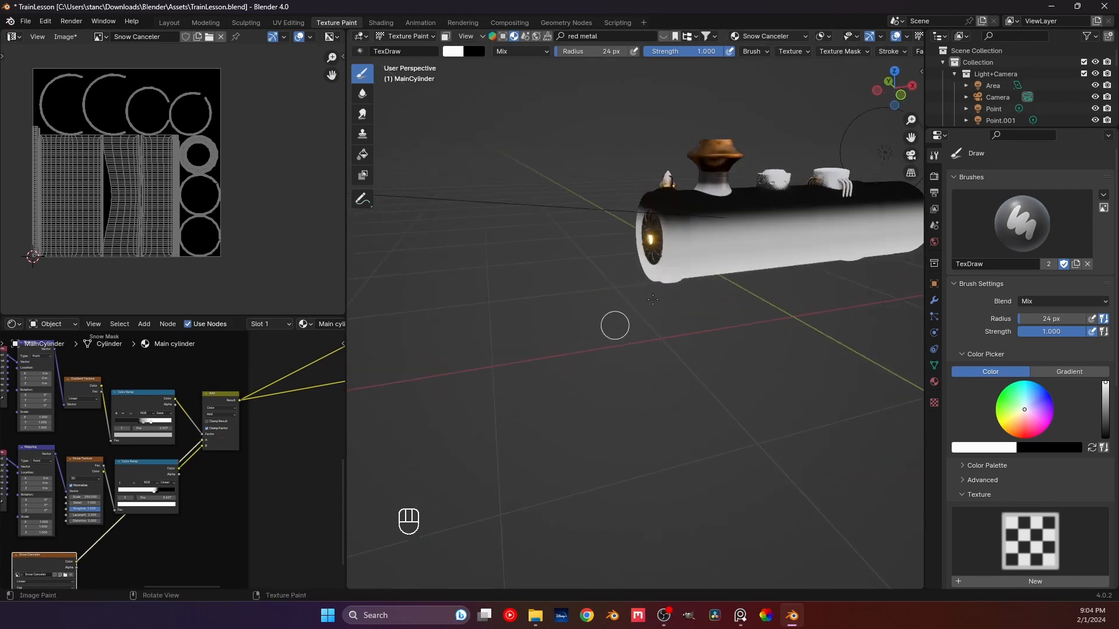
{"action": "middle_click_drag", "start_coordinate": [664, 279], "coordinate": [574, 327], "text": "shift"}
{"action": "scroll", "coordinate": [571, 355], "scroll_direction": "up", "scroll_amount": 1}
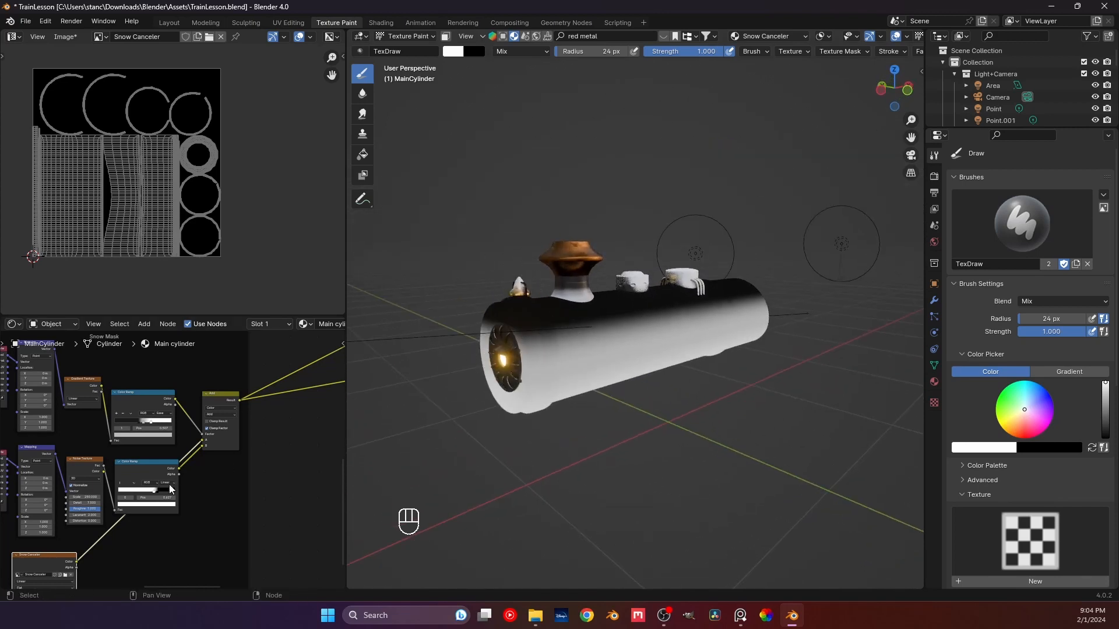
- Examine how the Snow Mask's Add node feeds the Fac of the Mix Shader that receives the Snow node
{"action": "scroll", "coordinate": [165, 502], "scroll_direction": "down", "scroll_amount": 2}
{"action": "middle_click_drag", "start_coordinate": [166, 502], "coordinate": [169, 461]}
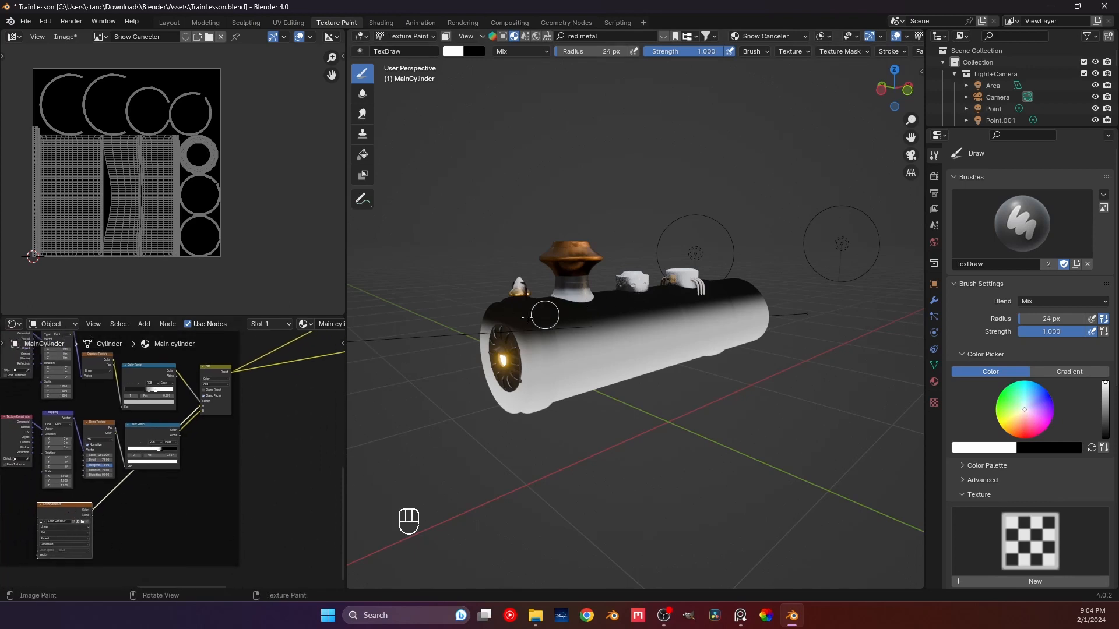
{"action": "scroll", "coordinate": [141, 432], "scroll_direction": "down", "scroll_amount": 2}
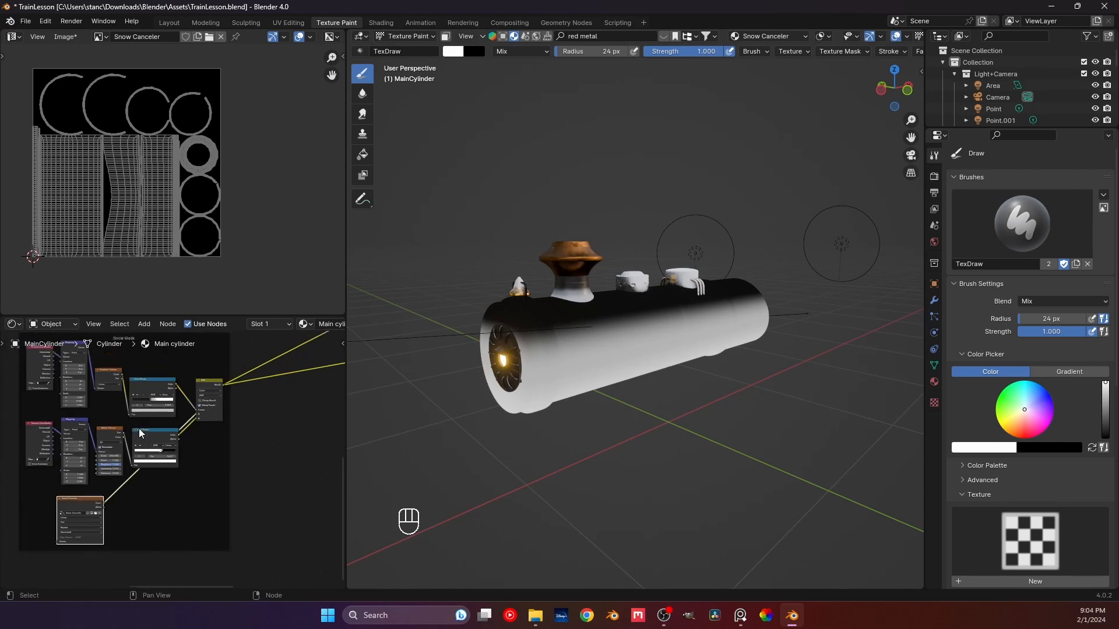
{"action": "middle_click_drag", "start_coordinate": [332, 363], "coordinate": [193, 429]}
{"action": "scroll", "coordinate": [207, 418], "scroll_direction": "up", "scroll_amount": 1}
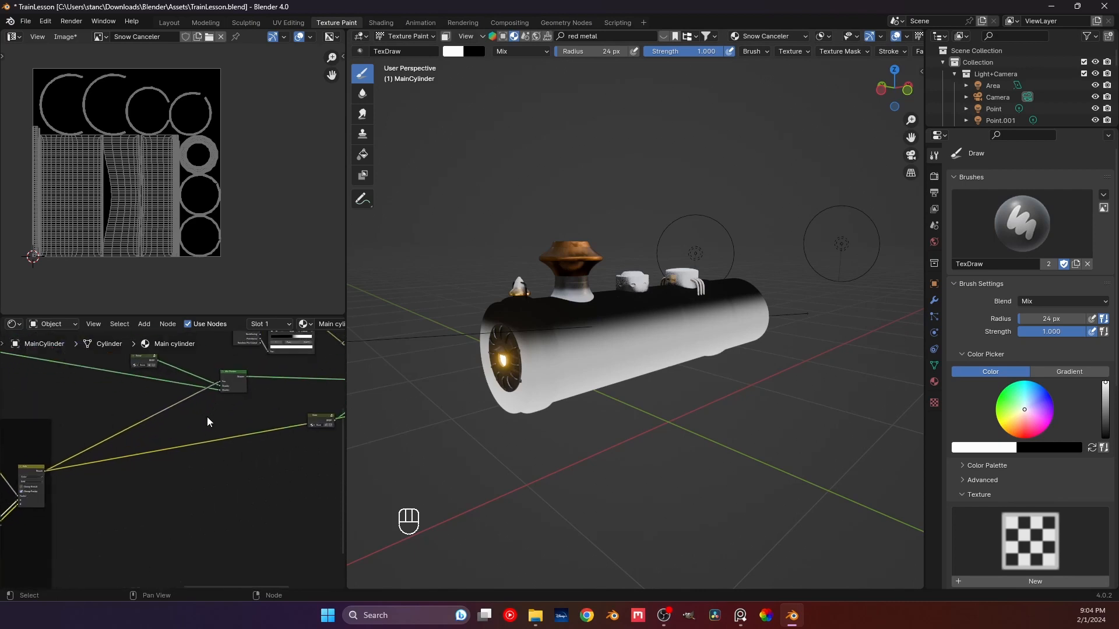
{"action": "left_click", "coordinate": [30, 468]}
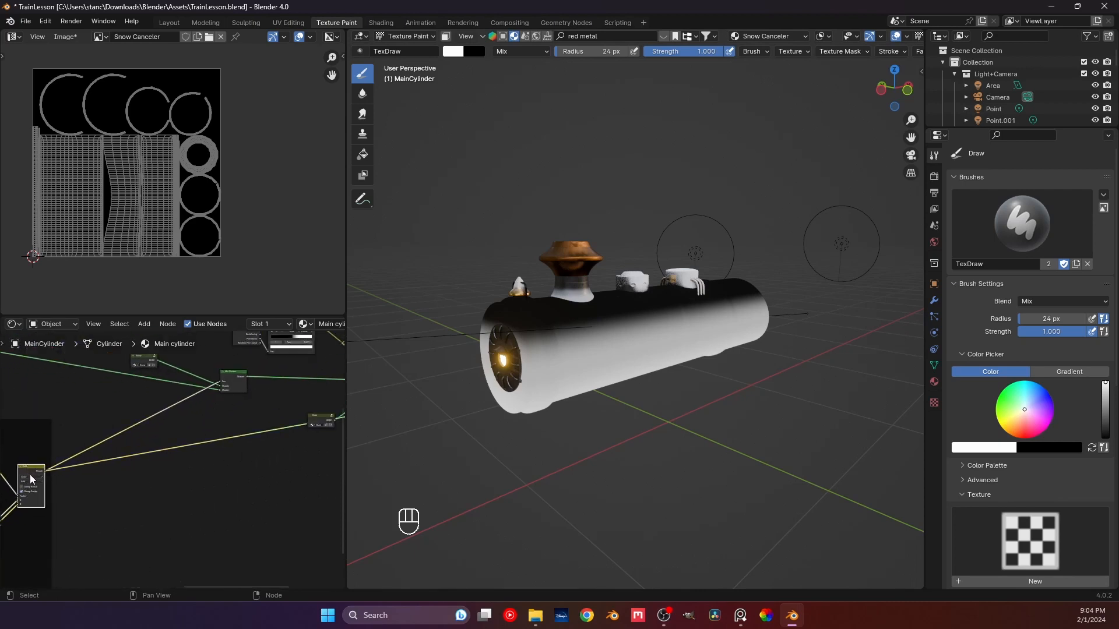
{"action": "scroll", "coordinate": [221, 382], "scroll_direction": "up", "scroll_amount": 4}
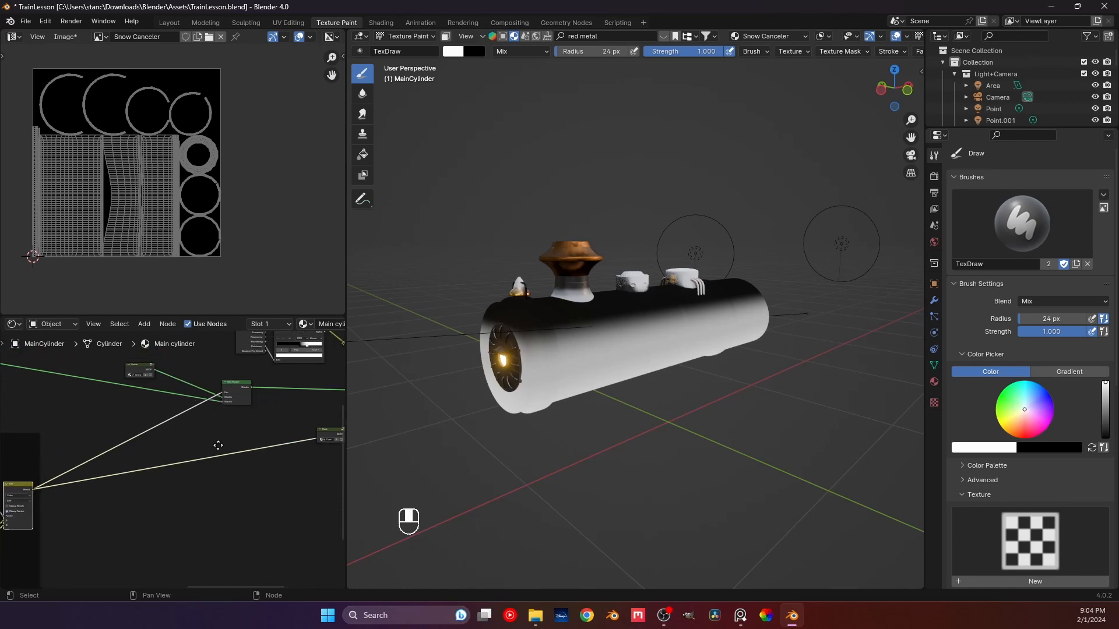
{"action": "middle_click_drag", "start_coordinate": [127, 447], "coordinate": [97, 451]}
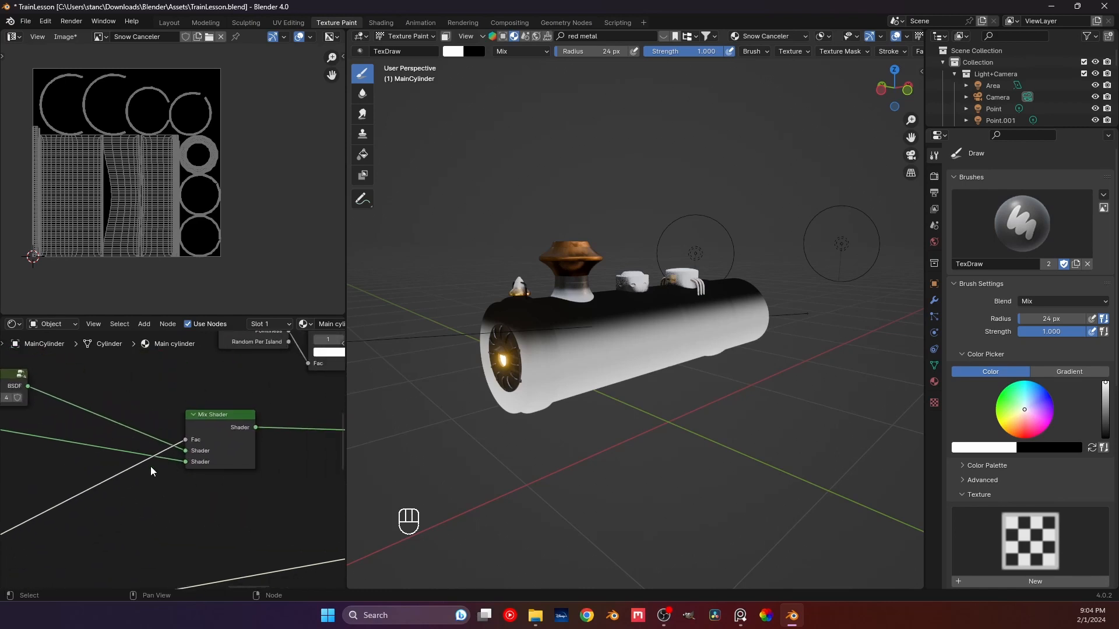
{"action": "scroll", "coordinate": [148, 466], "scroll_direction": "down", "scroll_amount": 2}
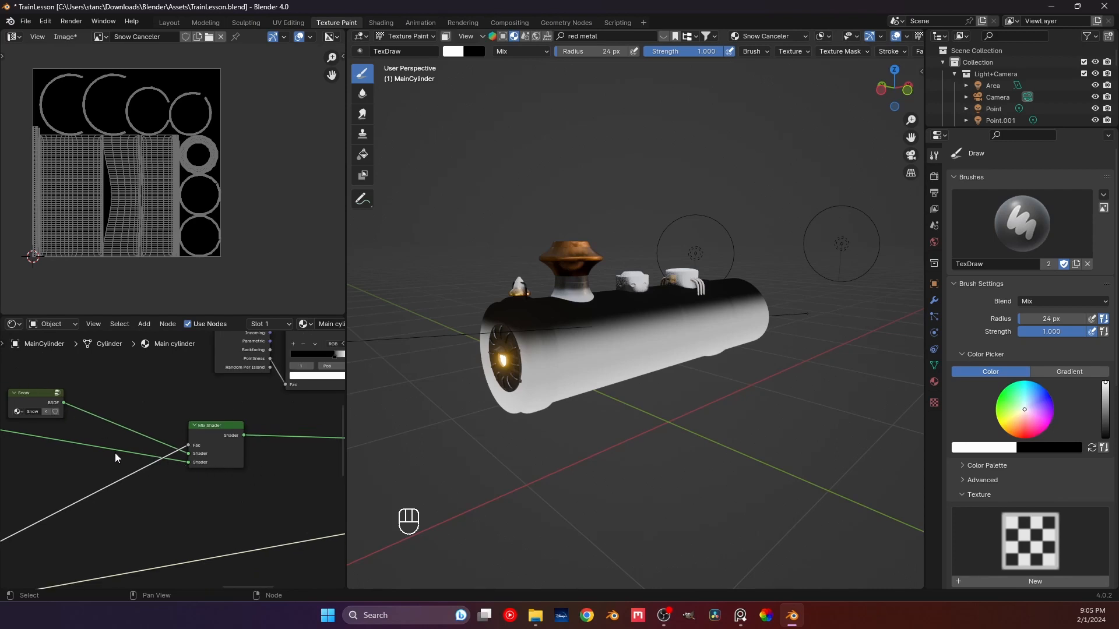
{"action": "scroll", "coordinate": [115, 452], "scroll_direction": "down", "scroll_amount": 3}
{"action": "mouse_move", "coordinate": [61, 476]}
{"action": "middle_mouse_down"}
{"action": "mouse_move", "coordinate": [309, 524]}
{"action": "mouse_move", "coordinate": [64, 490]}
{"action": "middle_mouse_up"}
{"action": "middle_click_drag", "start_coordinate": [297, 516], "coordinate": [236, 472]}
{"action": "scroll", "coordinate": [134, 471], "scroll_direction": "up", "scroll_amount": 2}
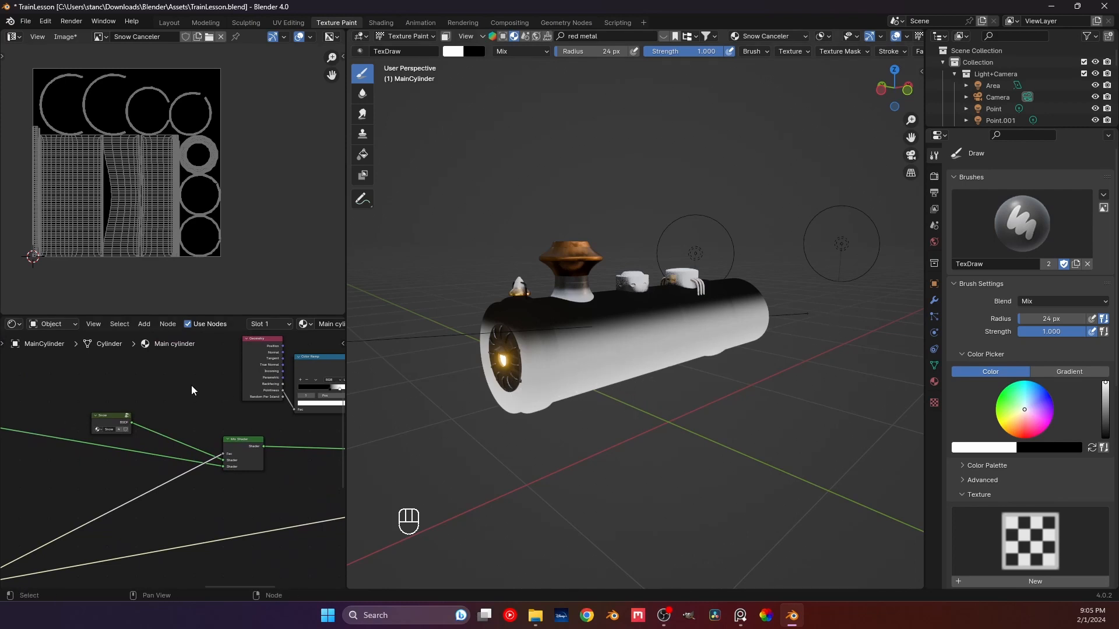
- Preview the final Mix Shader to display the full snow material on the main cylinder
{"action": "middle_click_drag", "start_coordinate": [360, 411], "coordinate": [387, 381]}
{"action": "scroll", "coordinate": [586, 382], "scroll_direction": "down", "scroll_amount": 8}
{"action": "scroll", "coordinate": [523, 351], "scroll_direction": "up", "scroll_amount": 5}
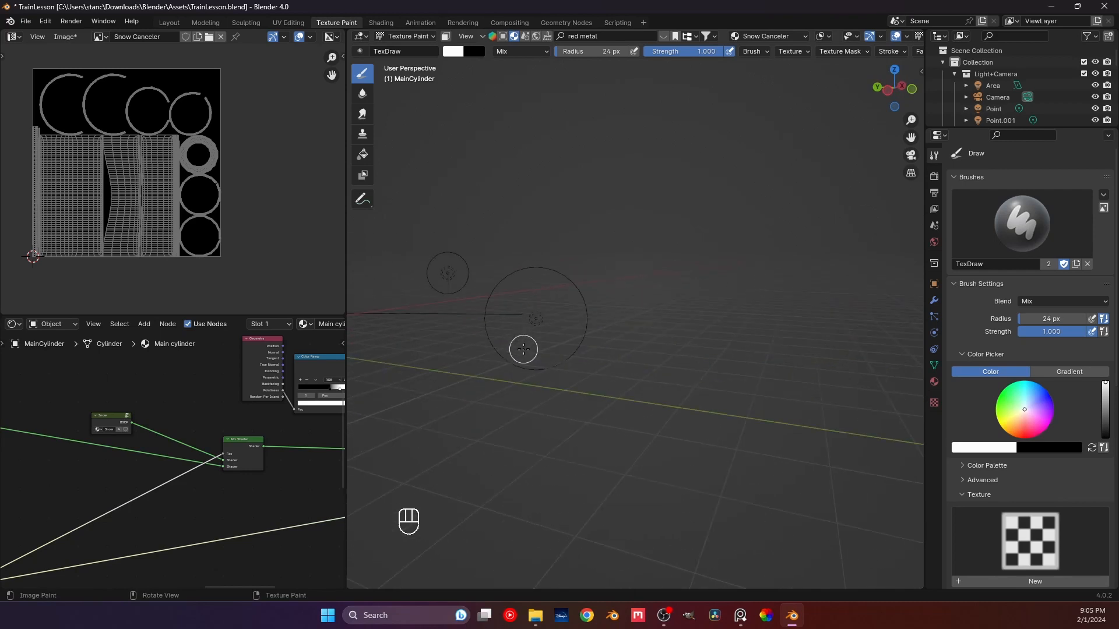
{"action": "mouse_move", "coordinate": [505, 339]}
{"action": "middle_mouse_down", "text": "shift"}
{"action": "mouse_move", "coordinate": [579, 327]}
{"action": "mouse_move", "coordinate": [495, 332]}
{"action": "middle_mouse_up", "text": "shift"}
{"action": "middle_click_drag", "start_coordinate": [391, 344], "coordinate": [669, 373], "text": "shift"}
{"action": "scroll", "coordinate": [619, 371], "scroll_direction": "up", "scroll_amount": 2}
{"action": "scroll", "coordinate": [468, 351], "scroll_direction": "up", "scroll_amount": 3}
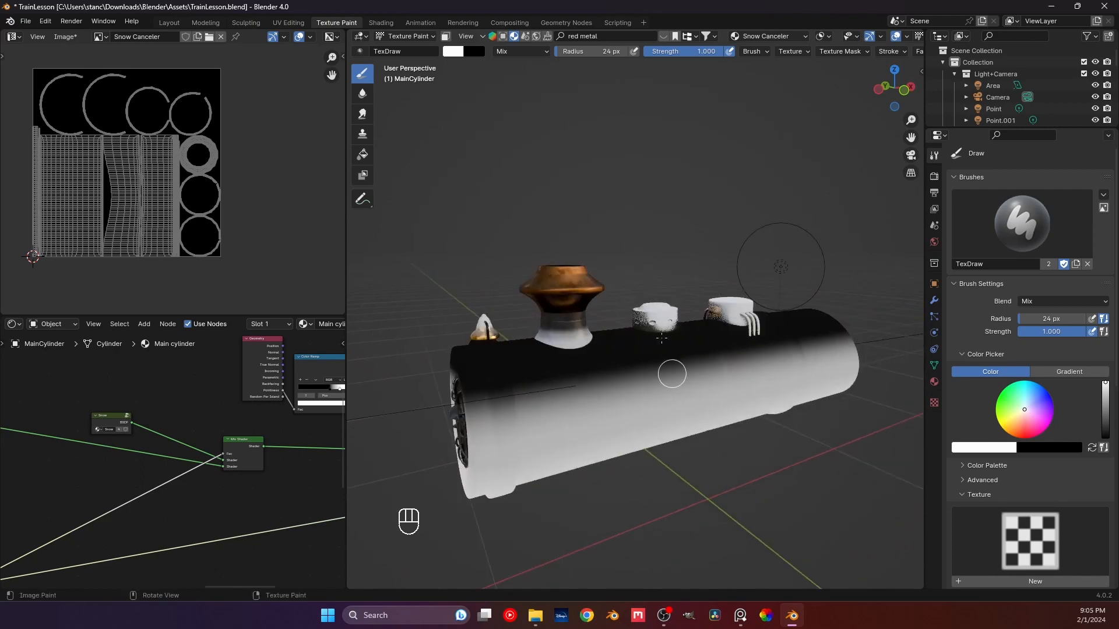
{"action": "middle_click_drag", "start_coordinate": [244, 441], "coordinate": [193, 445]}
{"action": "scroll", "coordinate": [205, 440], "scroll_direction": "down", "scroll_amount": 8}
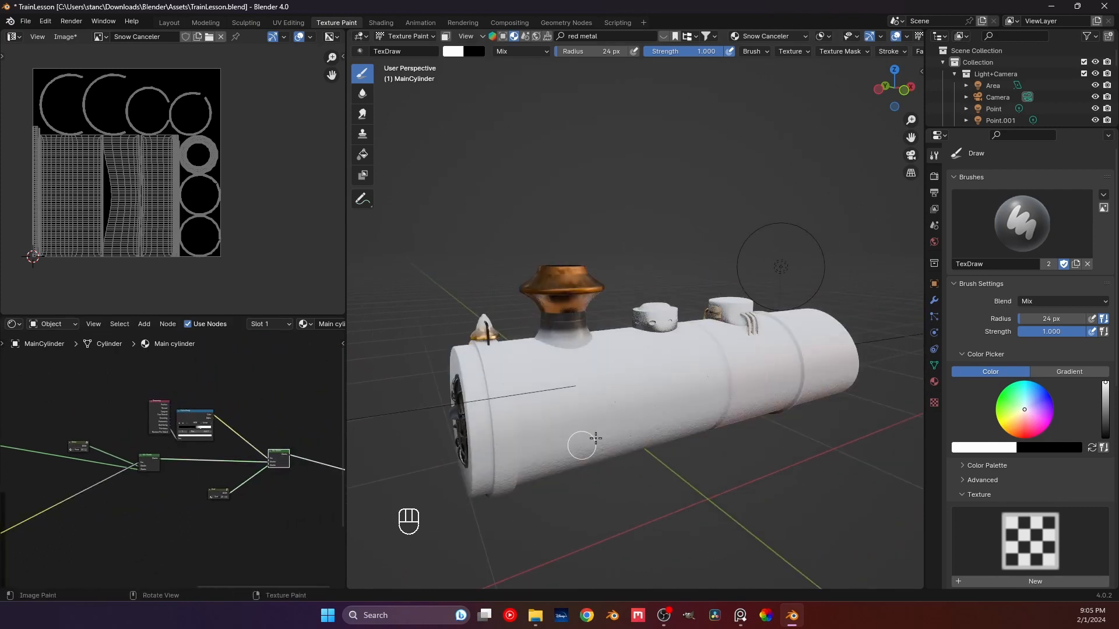
{"action": "mouse_move", "coordinate": [547, 449]}
{"action": "middle_mouse_down"}
{"action": "mouse_move", "coordinate": [564, 444]}
{"action": "mouse_move", "coordinate": [566, 421]}
{"action": "middle_mouse_up"}
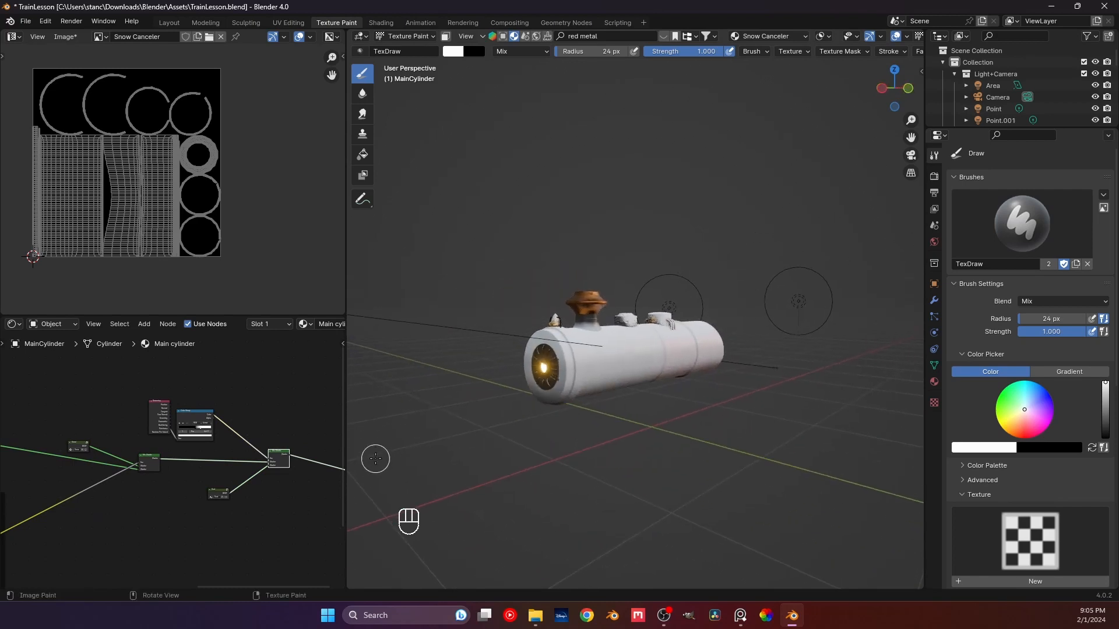
- Shift the grey and white stops of the Gradient Texture's Color Ramp toward the dark end, placing the grey stop at 0.411
{"action": "scroll", "coordinate": [555, 395], "scroll_direction": "up", "scroll_amount": 4}
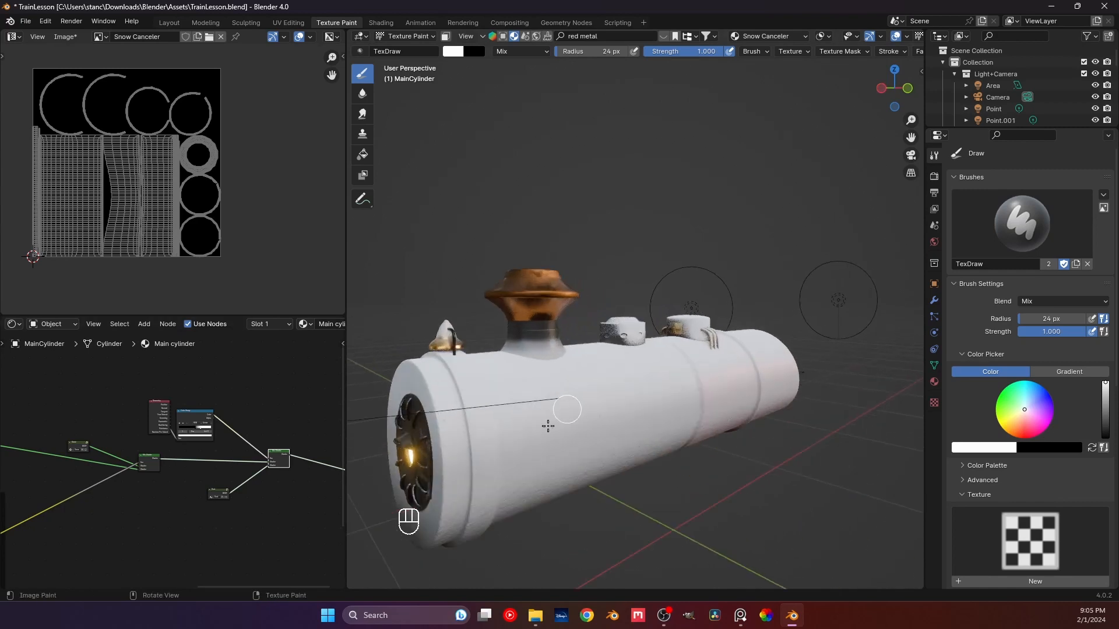
{"action": "middle_click_drag", "start_coordinate": [547, 425], "coordinate": [558, 377], "text": "shift"}
{"action": "scroll", "coordinate": [88, 566], "scroll_direction": "down", "scroll_amount": 4}
{"action": "middle_click_drag", "start_coordinate": [99, 502], "coordinate": [269, 431]}
{"action": "scroll", "coordinate": [137, 436], "scroll_direction": "up", "scroll_amount": 5}
{"action": "scroll", "coordinate": [137, 436], "scroll_direction": "up", "scroll_amount": 5}
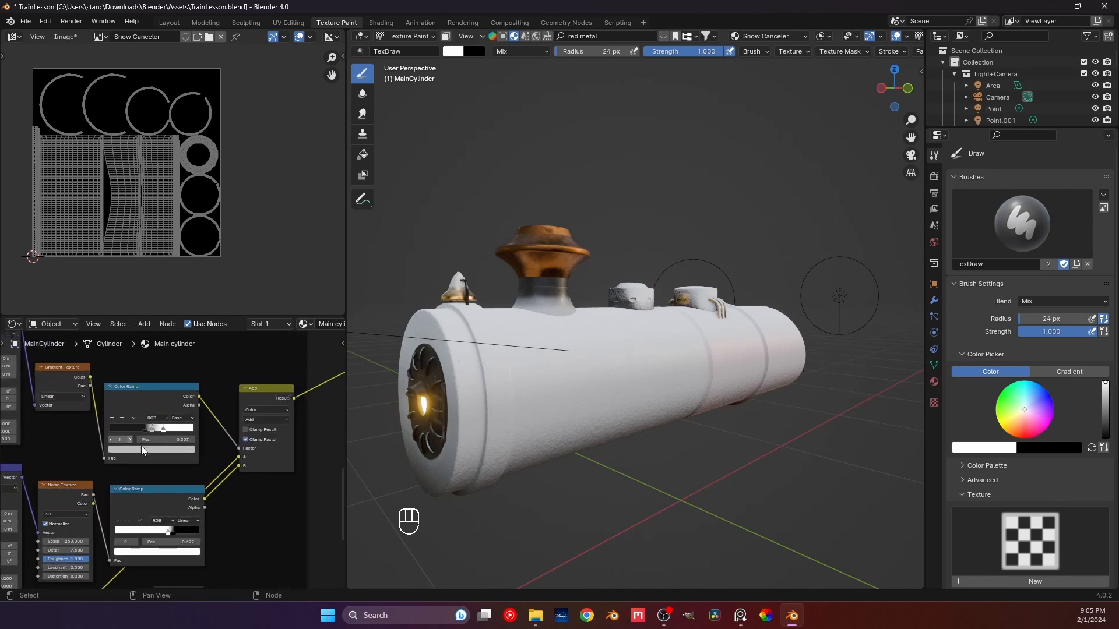
{"action": "middle_click_drag", "start_coordinate": [141, 445], "coordinate": [152, 487]}
{"action": "scroll", "coordinate": [149, 487], "scroll_direction": "up", "scroll_amount": 4}
{"action": "left_click", "coordinate": [111, 498]}
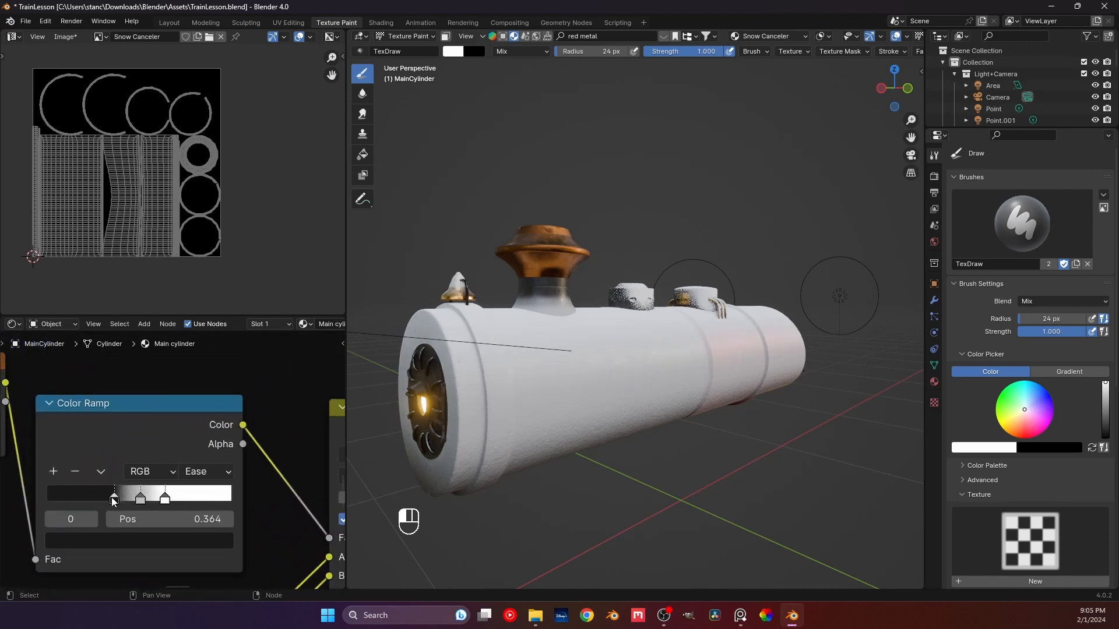
{"action": "left_click_drag", "start_coordinate": [141, 499], "coordinate": [119, 503]}
{"action": "left_click", "coordinate": [128, 500]}
{"action": "left_click_drag", "start_coordinate": [119, 500], "coordinate": [125, 500]}
- Set the grey stop of the Gradient Texture's Color Ramp to position 0.348 and check the snow transition along the cylinder
{"action": "middle_click_drag", "start_coordinate": [426, 435], "coordinate": [470, 420]}
{"action": "mouse_move", "coordinate": [572, 410]}
{"action": "middle_mouse_down", "text": "shift"}
{"action": "mouse_move", "coordinate": [449, 444]}
{"action": "mouse_move", "coordinate": [525, 445]}
{"action": "mouse_move", "coordinate": [555, 422]}
{"action": "middle_mouse_up", "text": "shift"}
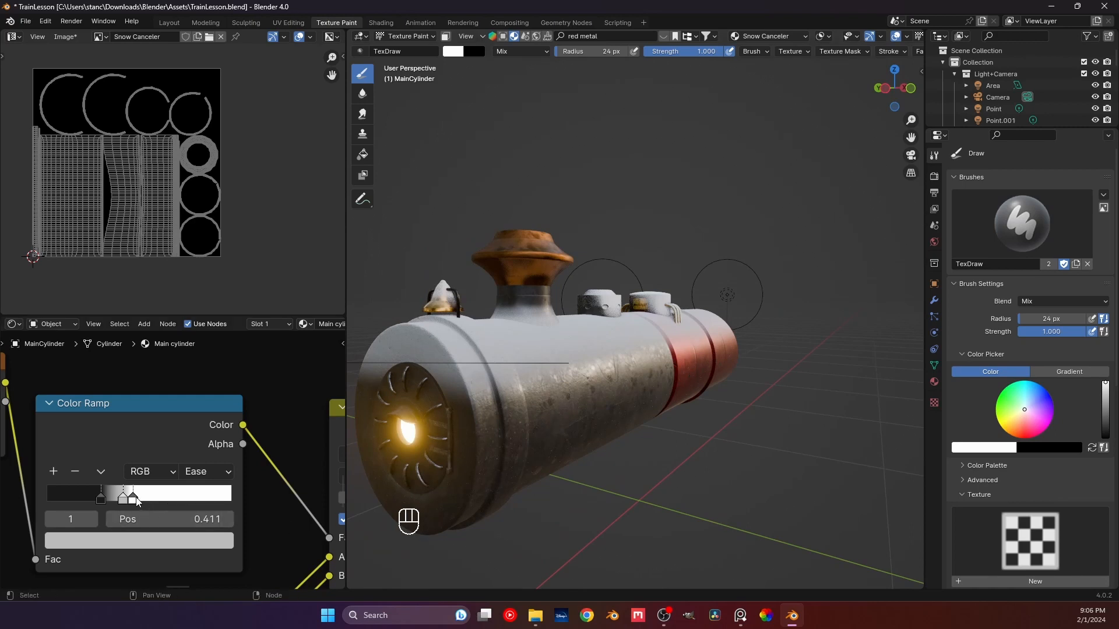
{"action": "left_click_drag", "start_coordinate": [134, 499], "coordinate": [111, 500]}
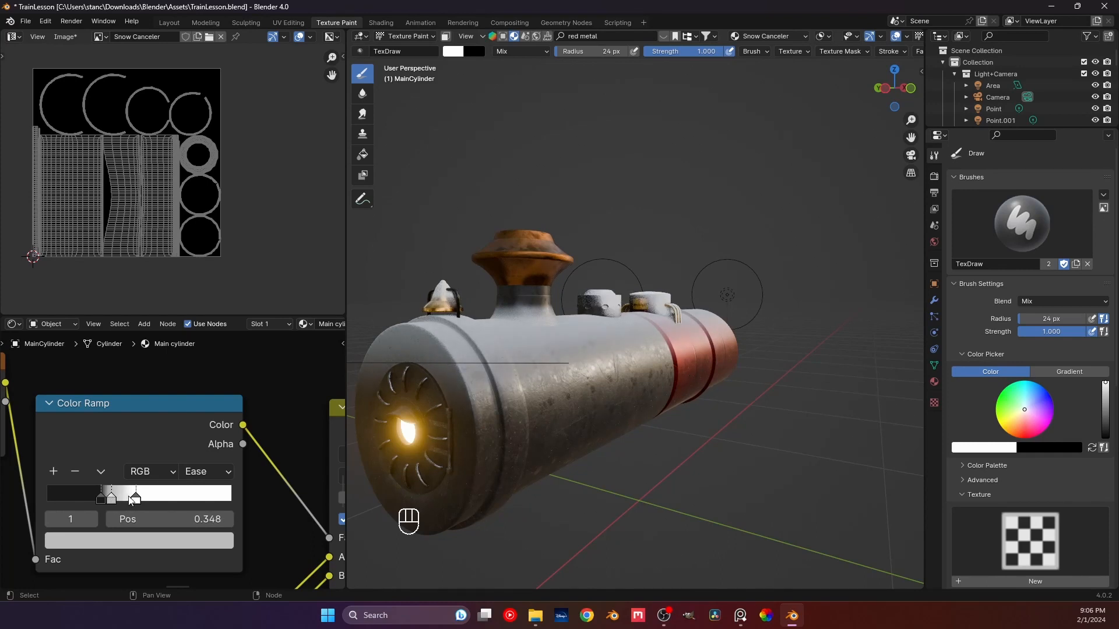
{"action": "middle_click_drag", "start_coordinate": [590, 394], "coordinate": [494, 392]}
{"action": "scroll", "coordinate": [547, 392], "scroll_direction": "up", "scroll_amount": 4}
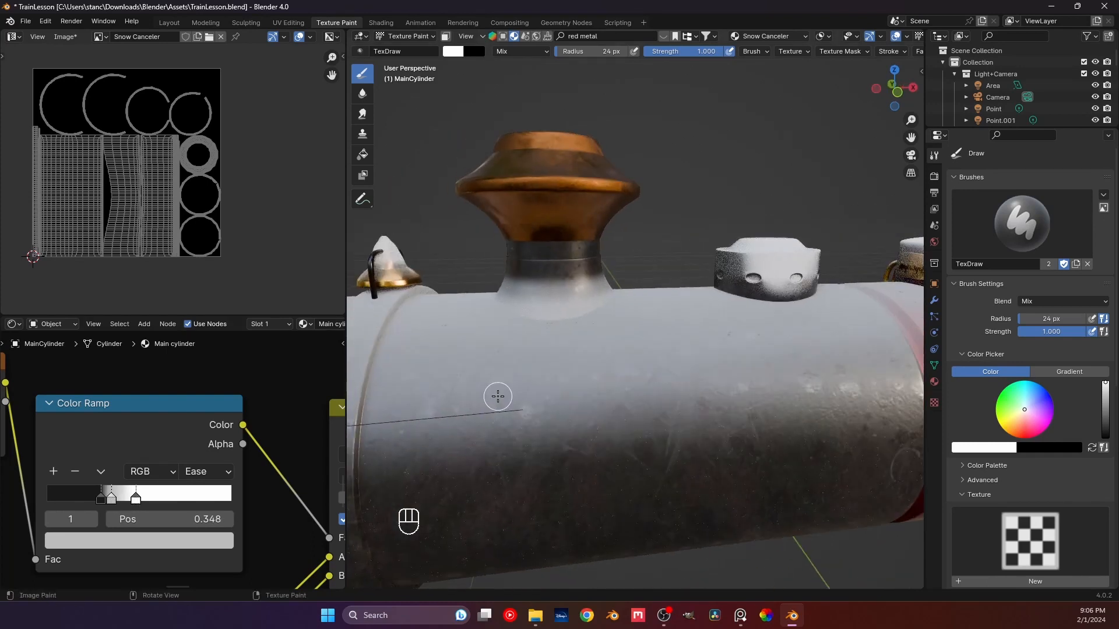
{"action": "scroll", "coordinate": [494, 392], "scroll_direction": "down", "scroll_amount": 4}
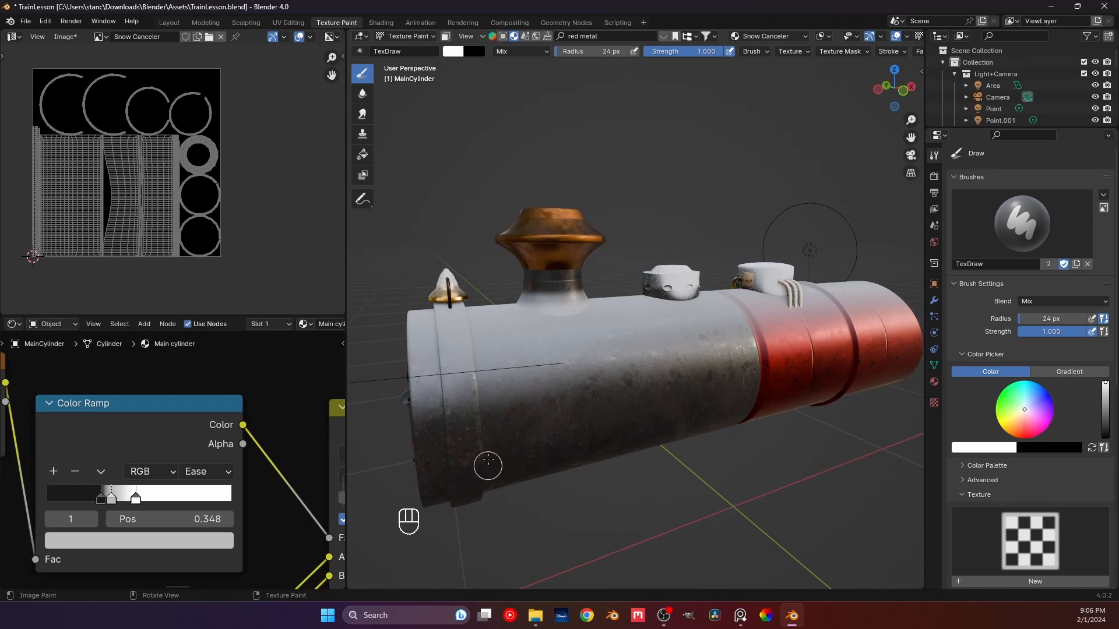
{"action": "middle_click_drag", "start_coordinate": [488, 462], "coordinate": [486, 449]}
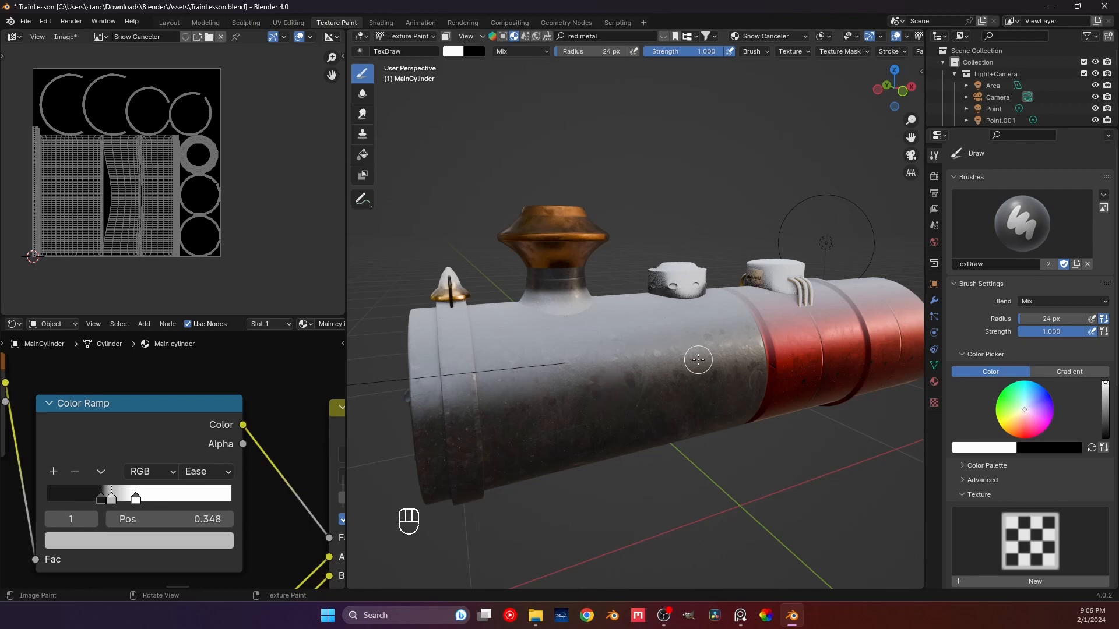
- Select the Snow Canceler image node in the main cylinder material
{"action": "scroll", "coordinate": [230, 473], "scroll_direction": "down", "scroll_amount": 4}
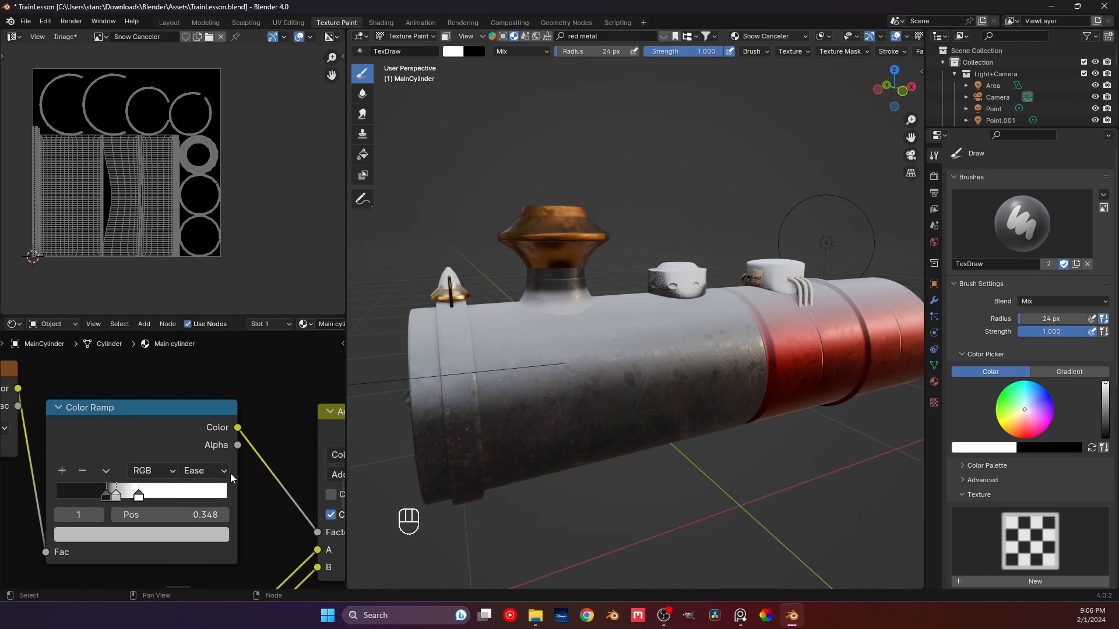
{"action": "scroll", "coordinate": [200, 487], "scroll_direction": "down", "scroll_amount": 6}
{"action": "middle_click_drag", "start_coordinate": [199, 486], "coordinate": [214, 344]}
{"action": "scroll", "coordinate": [154, 486], "scroll_direction": "up", "scroll_amount": 4}
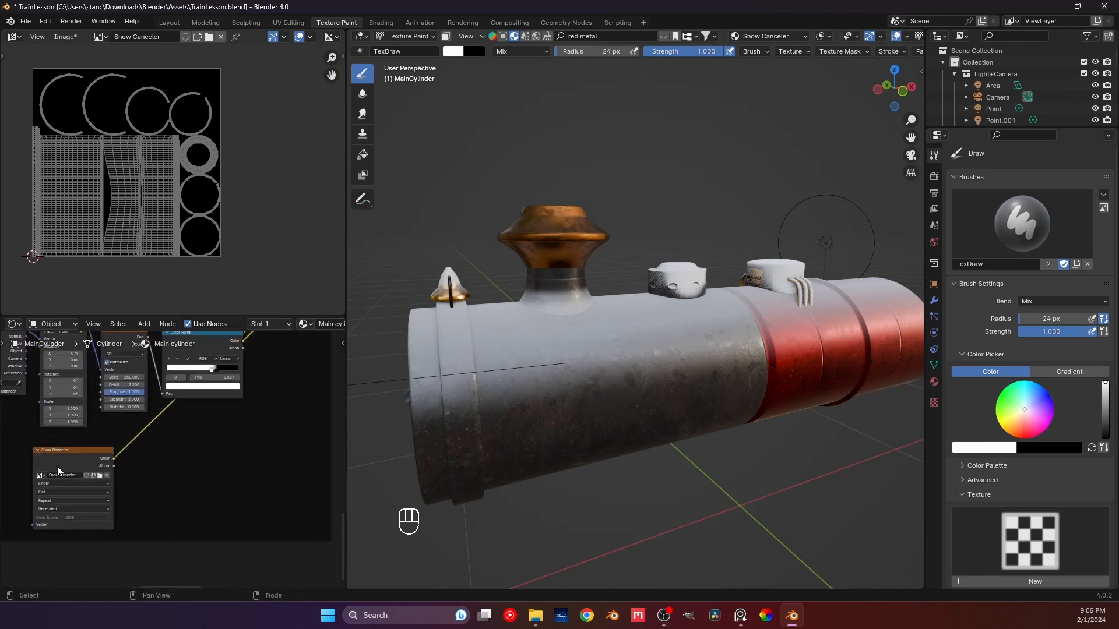
{"action": "left_click", "coordinate": [57, 466]}
- Paint a diagonal white test stroke across the snow below the chimney and undo it
{"action": "middle_click_drag", "start_coordinate": [491, 355], "coordinate": [545, 385]}
{"action": "scroll", "coordinate": [546, 386], "scroll_direction": "up", "scroll_amount": 4}
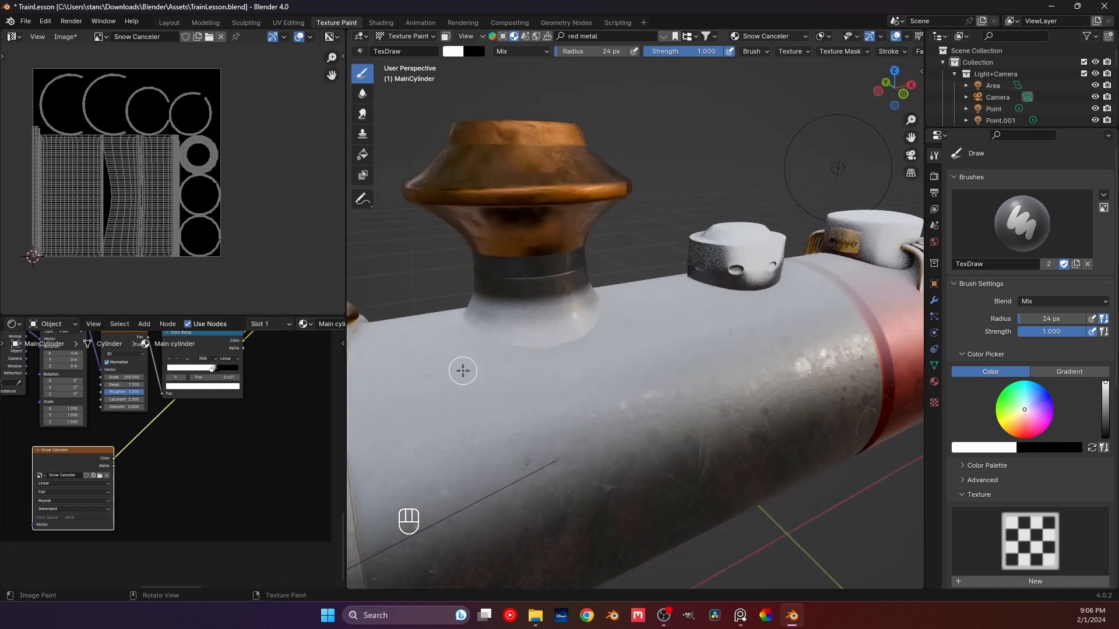
{"action": "left_click_drag", "start_coordinate": [430, 342], "coordinate": [587, 448]}
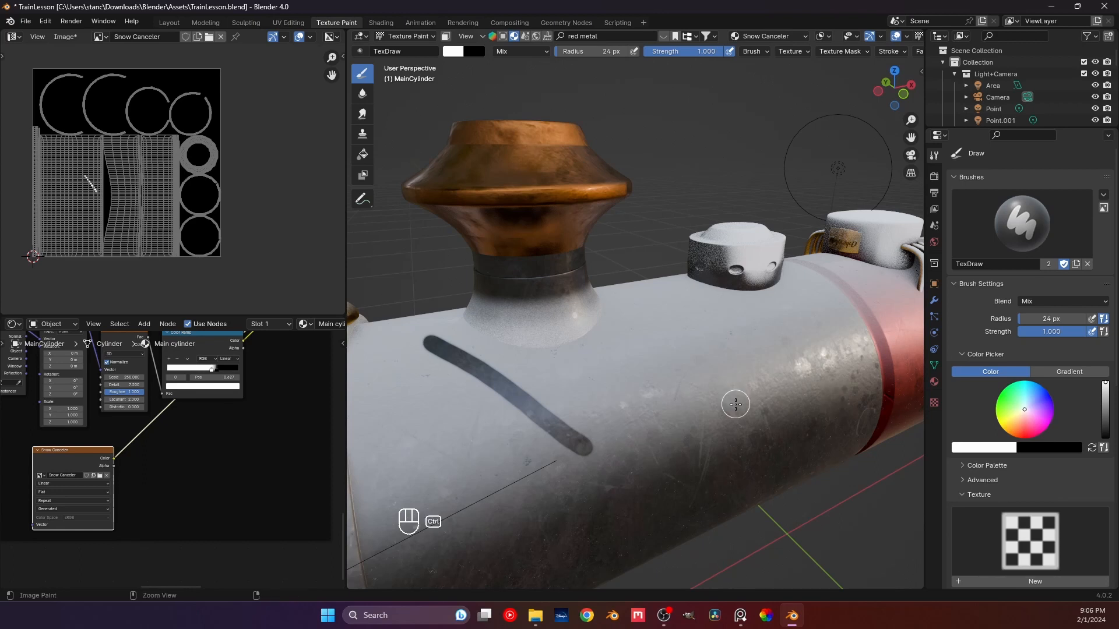
{"action": "key", "text": "ctrl+z"}
- Save the file and set the Draw brush to a 73 px radius with a mid-grey colour
{"action": "key", "text": "ctrl+s"}
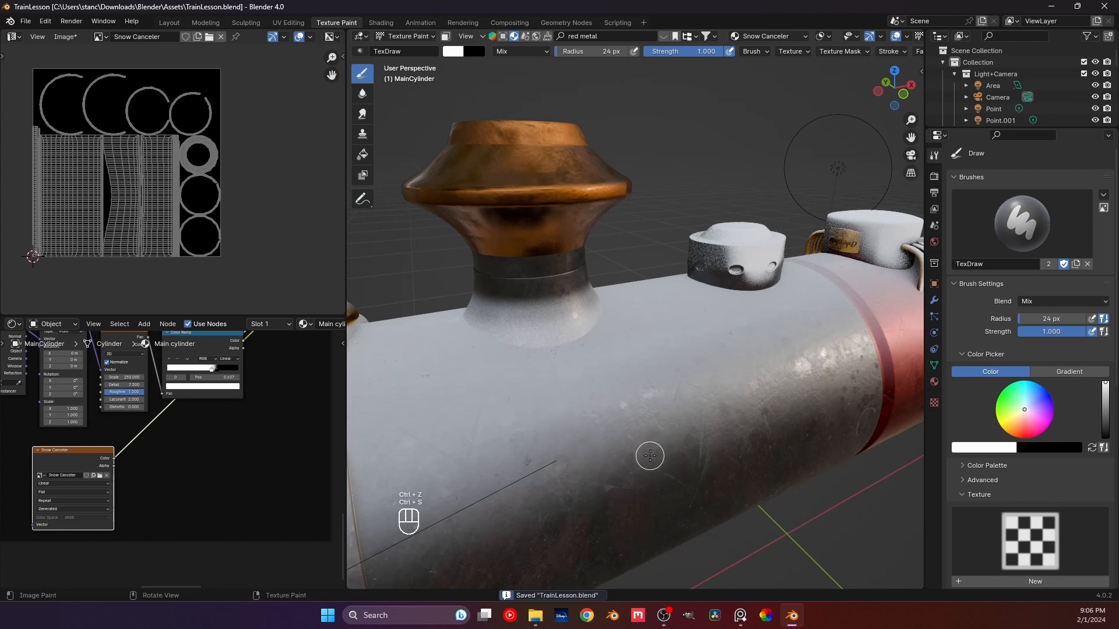
{"action": "mouse_move", "coordinate": [641, 475]}
{"action": "middle_mouse_down"}
{"action": "mouse_move", "coordinate": [590, 468]}
{"action": "mouse_move", "coordinate": [649, 465]}
{"action": "mouse_move", "coordinate": [541, 430]}
{"action": "middle_mouse_up"}
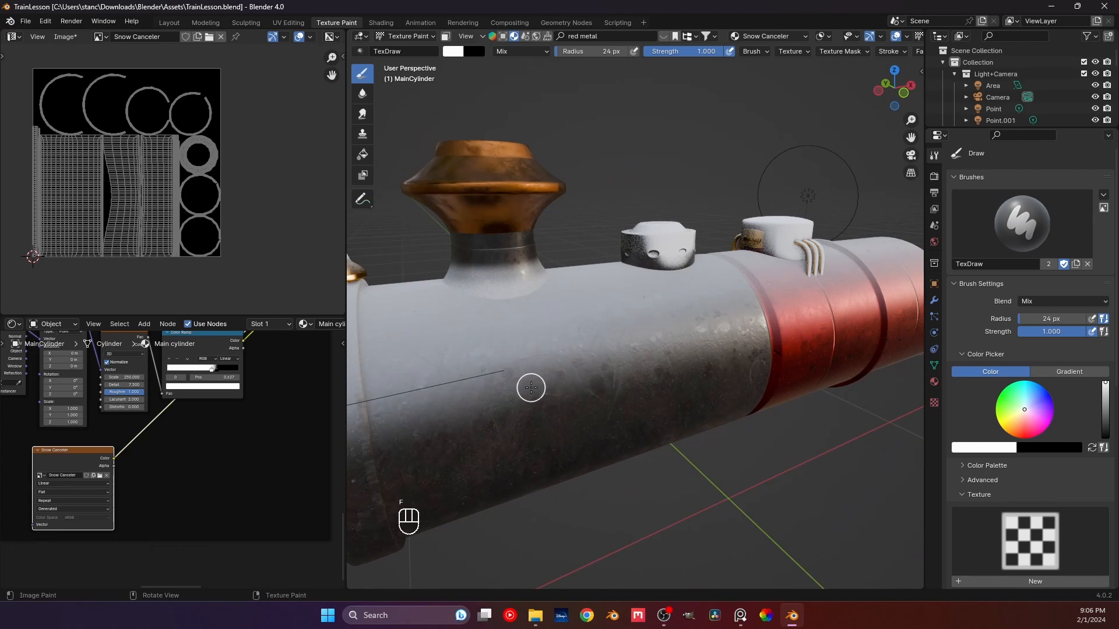
{"action": "left_click", "coordinate": [573, 387]}
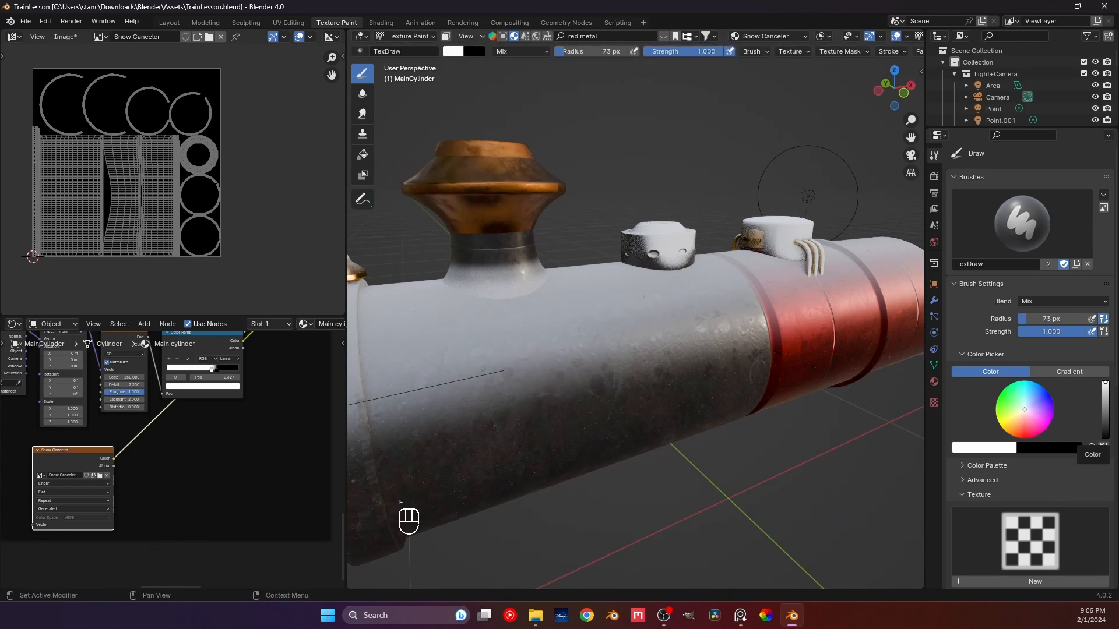
{"action": "left_click", "coordinate": [1105, 388]}
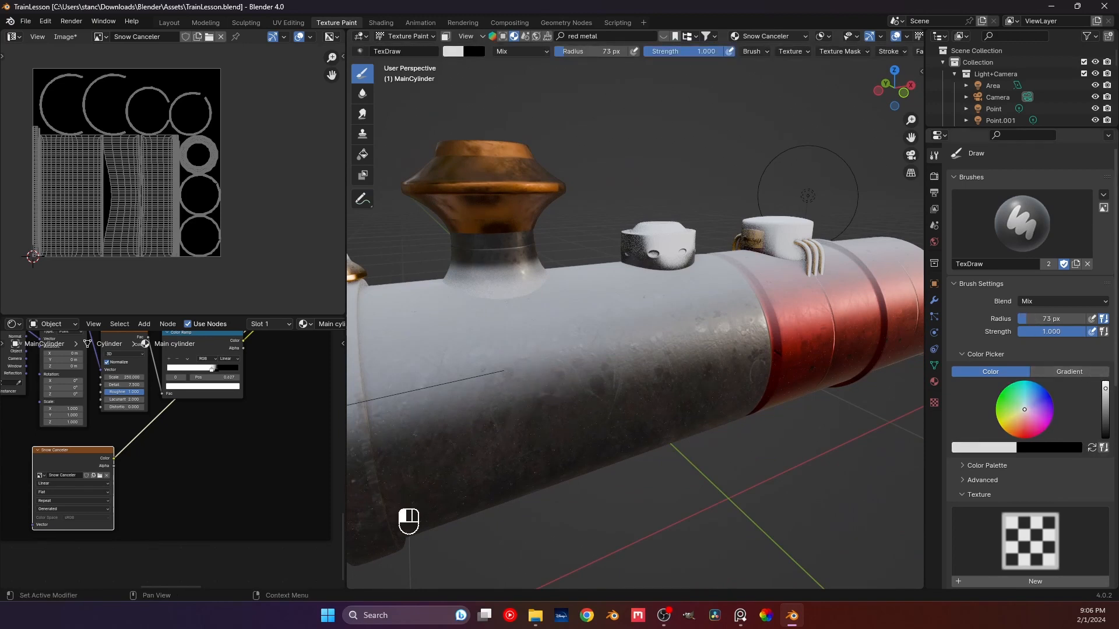
{"action": "left_click_drag", "start_coordinate": [1105, 388], "coordinate": [1105, 410]}
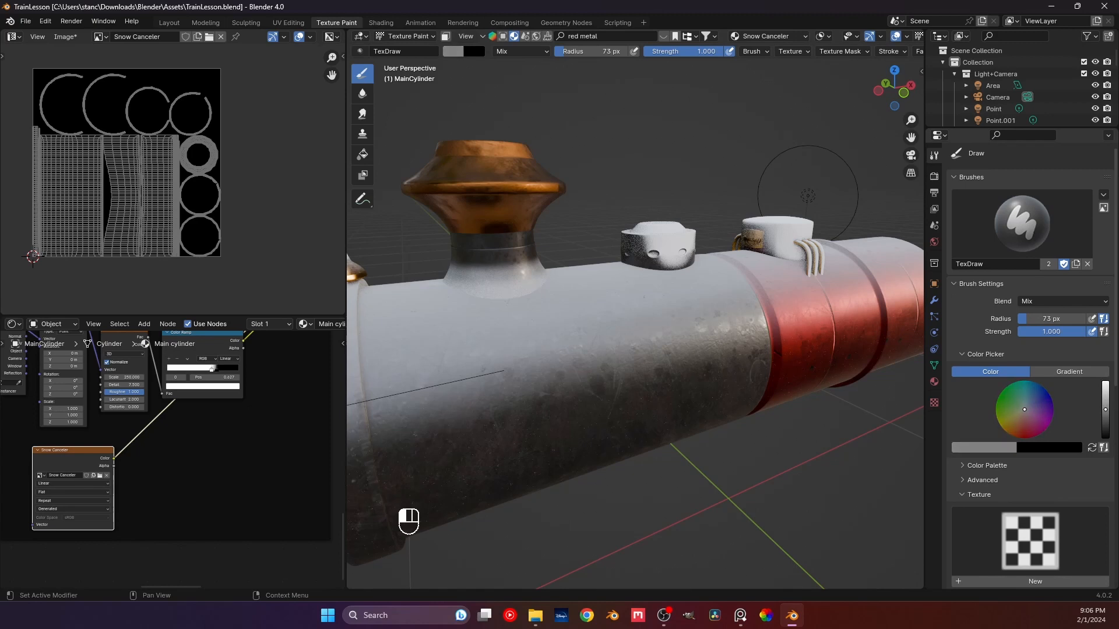
- Paint two grey patches along the snow edge on the cylinder's side, reducing the brush radius to 53 px for the second
{"action": "middle_click_drag", "start_coordinate": [675, 387], "coordinate": [524, 412]}
{"action": "left_click_drag", "start_coordinate": [524, 412], "coordinate": [562, 387]}
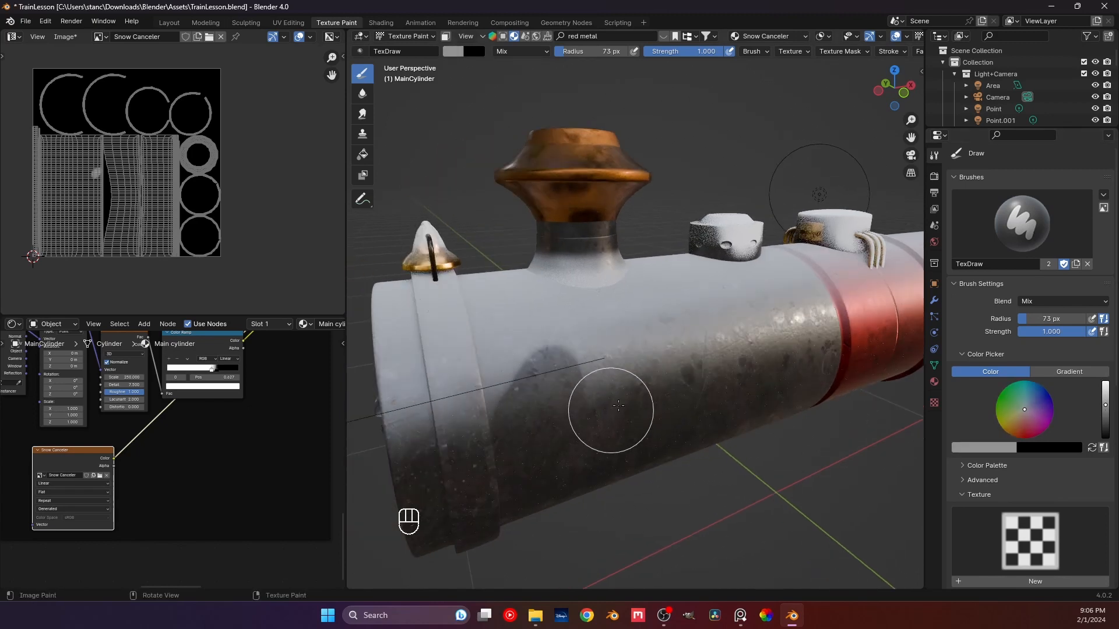
{"action": "middle_click_drag", "start_coordinate": [619, 405], "coordinate": [591, 407]}
{"action": "key", "text": "f"}
{"action": "left_click", "coordinate": [659, 407]}
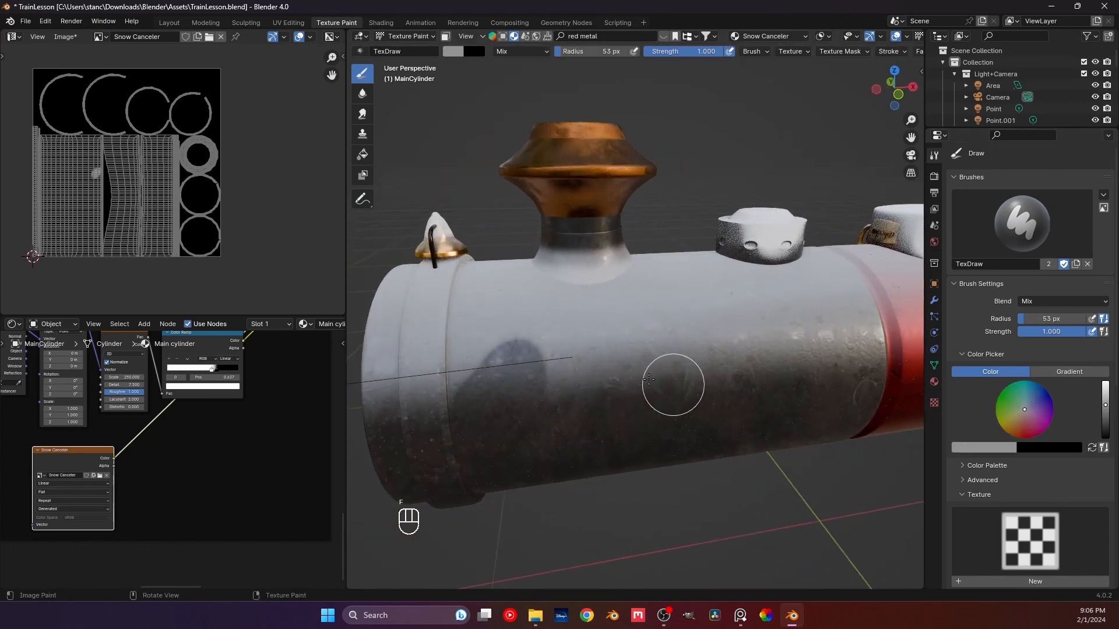
{"action": "left_click_drag", "start_coordinate": [648, 379], "coordinate": [662, 381]}
- Lower the brush strength to 0.273 and paint soft grey strokes around the two patches on the cylinder's snow edge
{"action": "left_click_drag", "start_coordinate": [707, 52], "coordinate": [658, 51]}
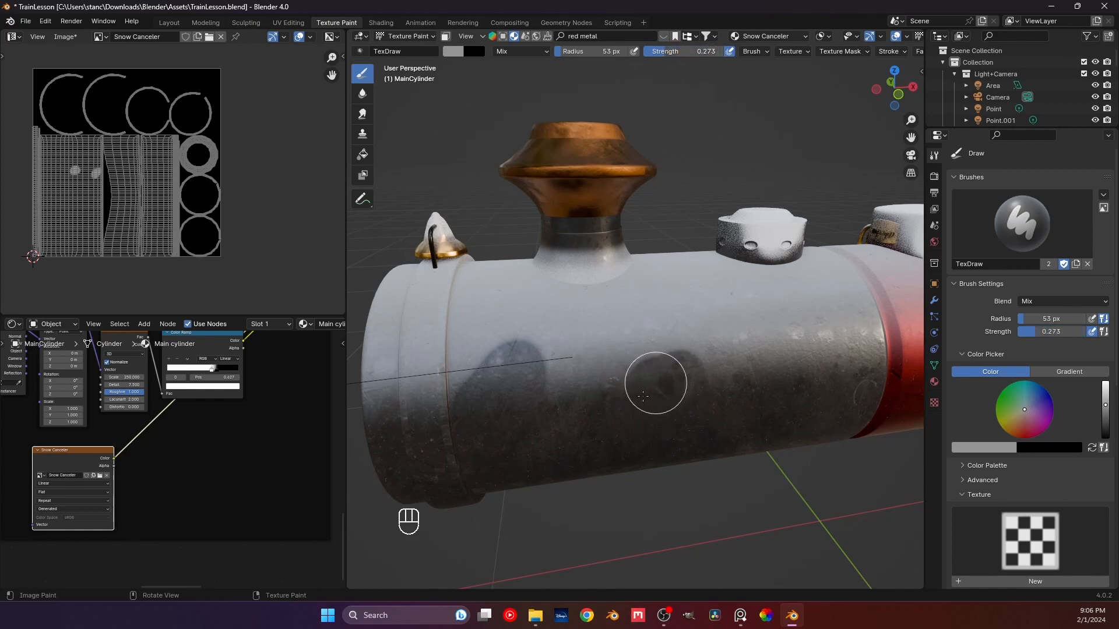
{"action": "mouse_move", "coordinate": [643, 396]}
{"action": "left_mouse_down"}
{"action": "mouse_move", "coordinate": [559, 402]}
{"action": "mouse_move", "coordinate": [558, 425]}
{"action": "left_mouse_up"}
{"action": "mouse_move", "coordinate": [698, 392]}
{"action": "left_mouse_down"}
{"action": "mouse_move", "coordinate": [659, 361]}
{"action": "mouse_move", "coordinate": [641, 379]}
{"action": "mouse_move", "coordinate": [629, 364]}
{"action": "mouse_move", "coordinate": [623, 390]}
{"action": "mouse_move", "coordinate": [582, 355]}
{"action": "mouse_move", "coordinate": [529, 387]}
{"action": "mouse_move", "coordinate": [519, 370]}
{"action": "mouse_move", "coordinate": [470, 370]}
{"action": "mouse_move", "coordinate": [489, 332]}
{"action": "left_mouse_up"}
{"action": "mouse_move", "coordinate": [490, 332]}
{"action": "middle_mouse_down"}
{"action": "mouse_move", "coordinate": [512, 374]}
{"action": "mouse_move", "coordinate": [589, 389]}
{"action": "mouse_move", "coordinate": [559, 392]}
{"action": "middle_mouse_up"}
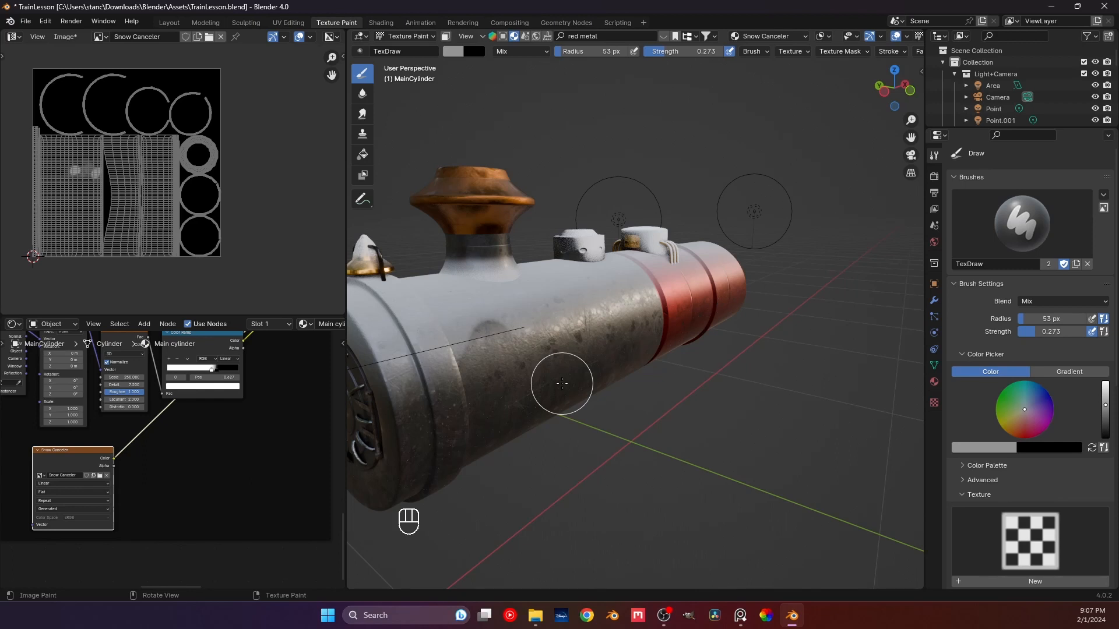
{"action": "middle_click_drag", "start_coordinate": [635, 382], "coordinate": [546, 386]}
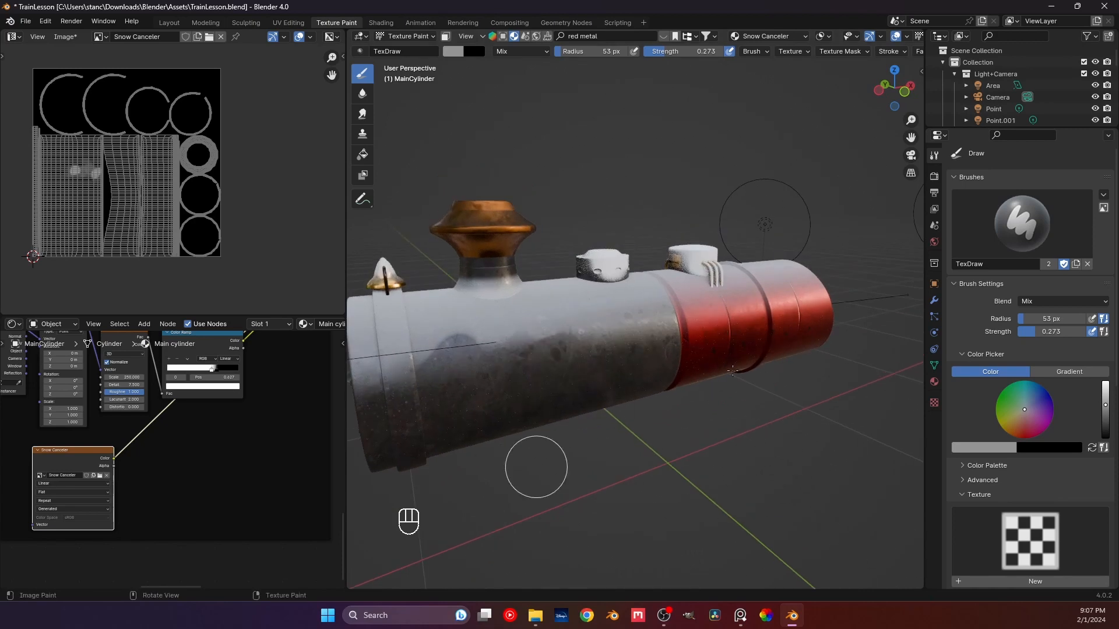
{"action": "middle_click_drag", "start_coordinate": [512, 345], "coordinate": [540, 387]}
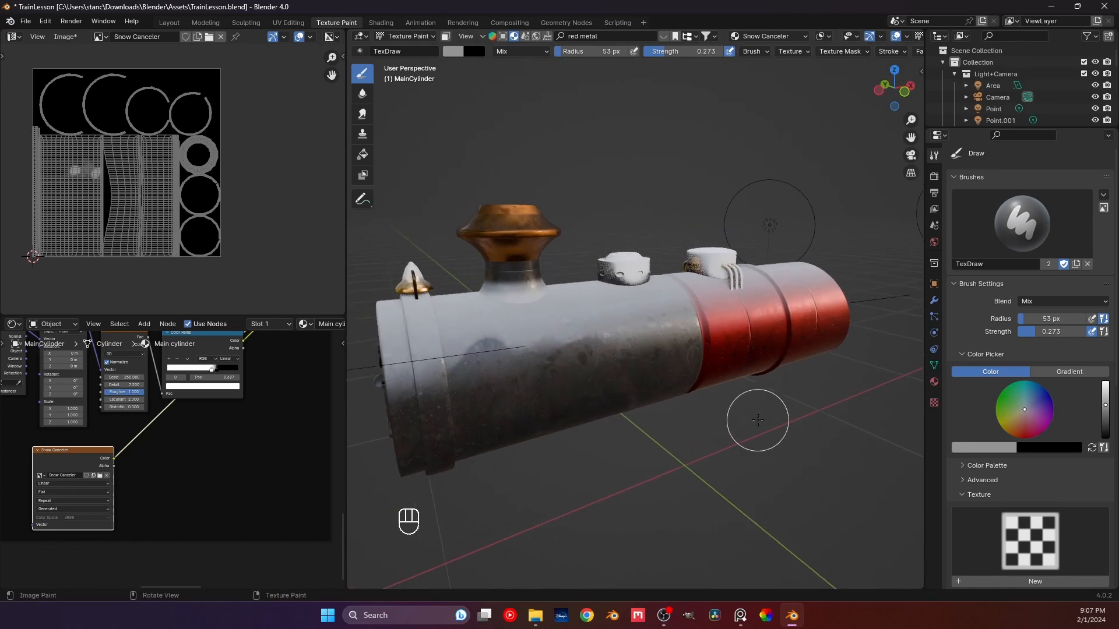
- Examine the Draw brush's settings, including its Texture and Texture Mask options
{"action": "scroll", "coordinate": [973, 415], "scroll_direction": "down", "scroll_amount": 5}
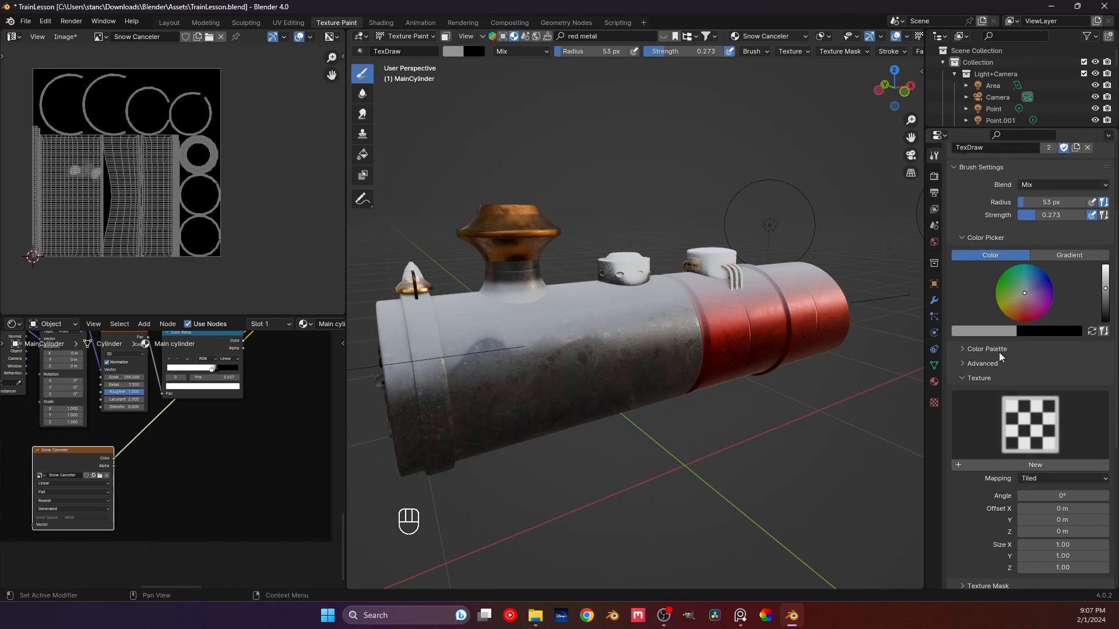
{"action": "scroll", "coordinate": [1000, 355], "scroll_direction": "up", "scroll_amount": 5}
{"action": "scroll", "coordinate": [999, 356], "scroll_direction": "down", "scroll_amount": 4}
{"action": "scroll", "coordinate": [1048, 391], "scroll_direction": "up", "scroll_amount": 4}
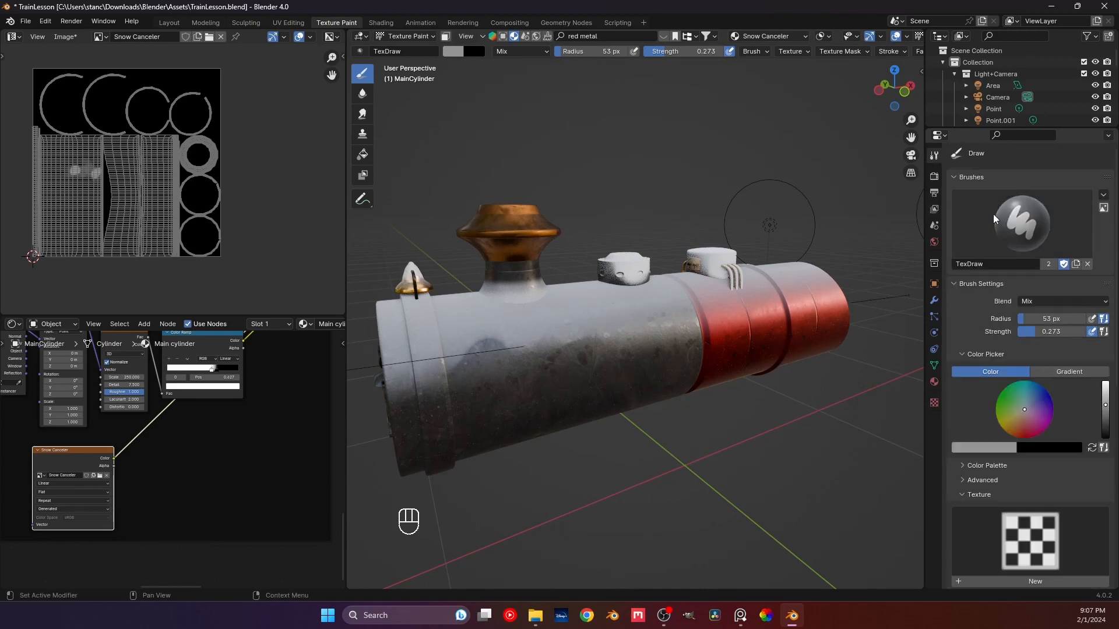
{"action": "scroll", "coordinate": [975, 471], "scroll_direction": "down", "scroll_amount": 8}
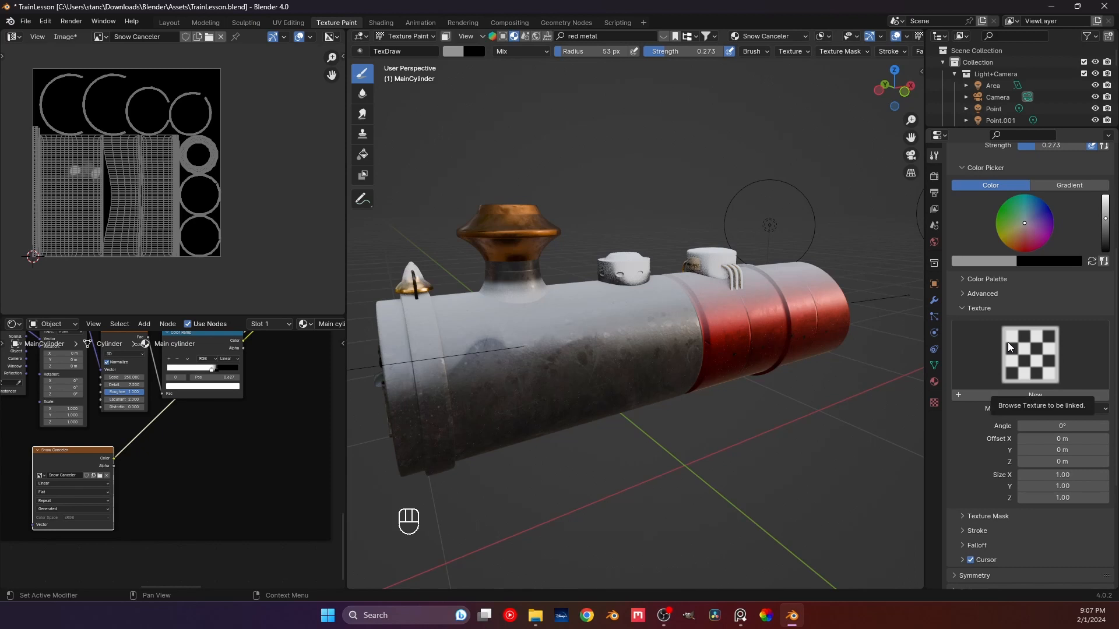
{"action": "left_click", "coordinate": [967, 515]}
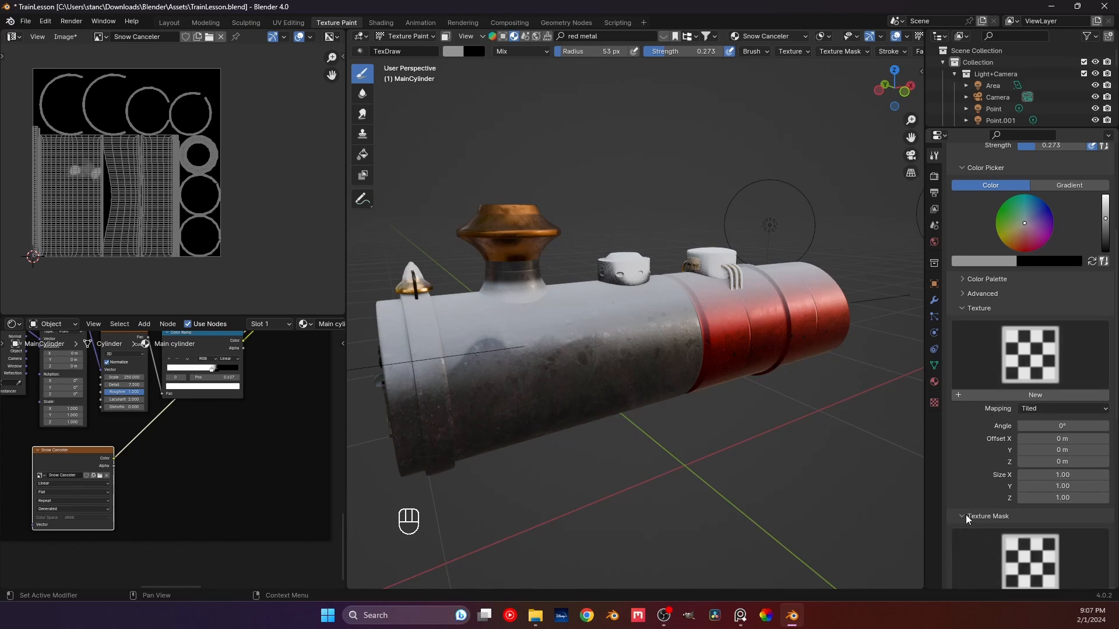
{"action": "left_click", "coordinate": [966, 515]}
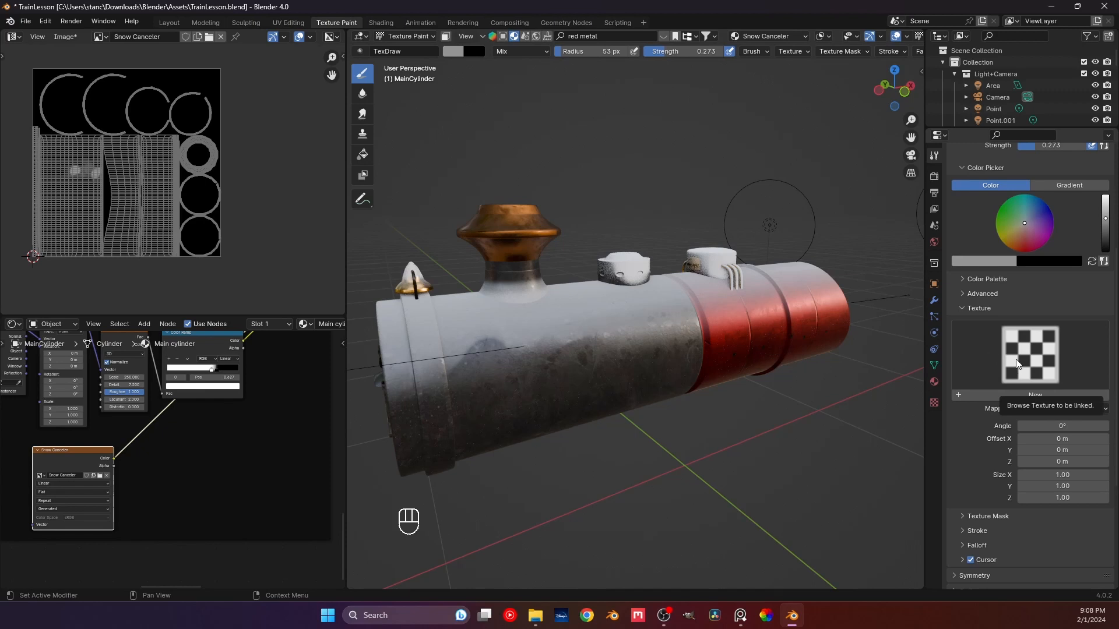
- Create a new brush texture and name it SnowCleaner
{"action": "left_click", "coordinate": [1020, 394]}
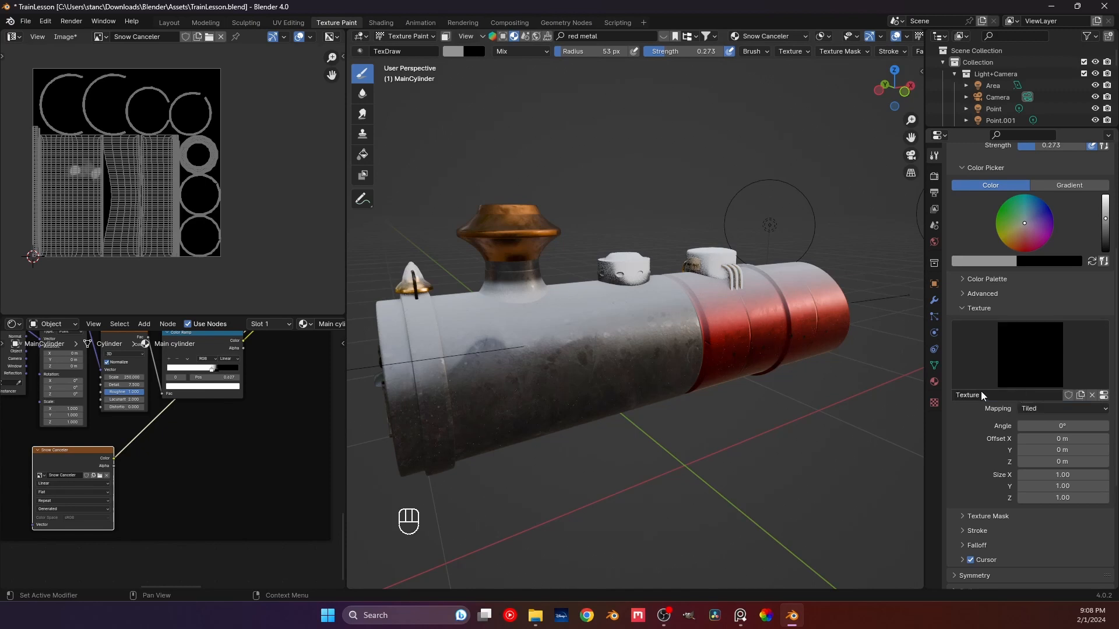
{"action": "left_click", "coordinate": [982, 395]}
{"action": "type", "text": "S"}
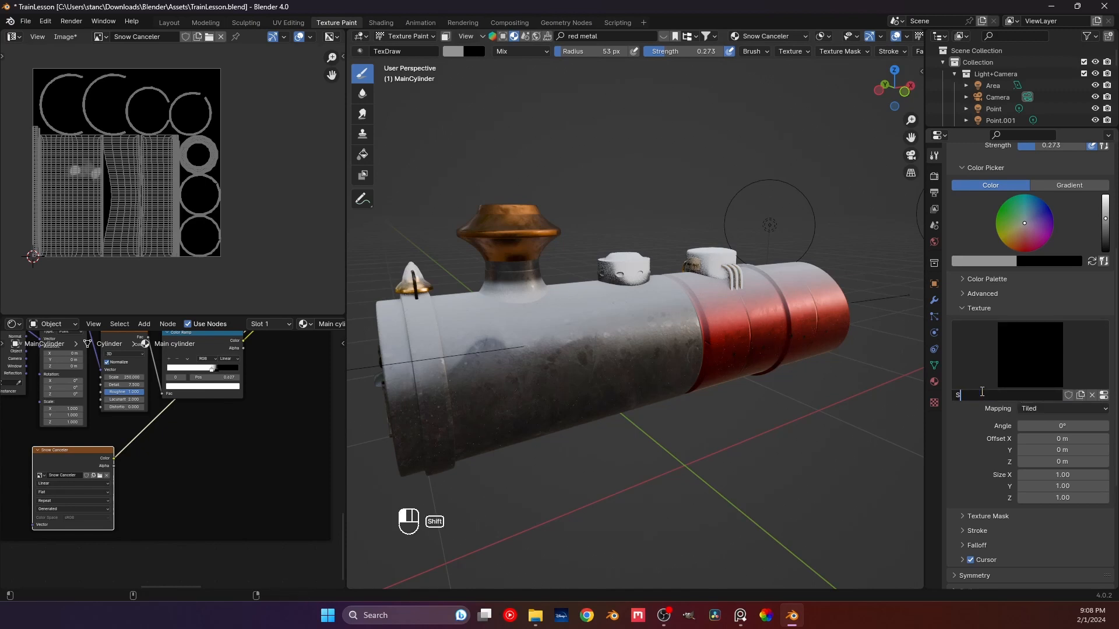
{"action": "type", "text": "nowCleaner"}
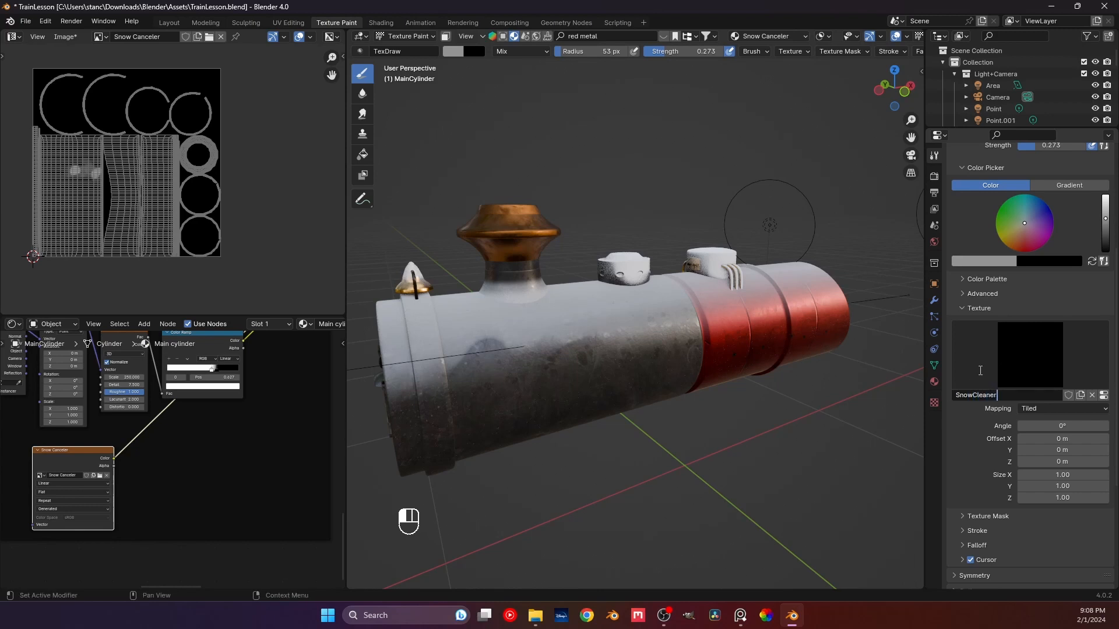
{"action": "key", "text": "Return"}
- Reduce the brush radius to 15 px for close-up painting on the cylinder below the chimney
{"action": "scroll", "coordinate": [492, 348], "scroll_direction": "up", "scroll_amount": 2}
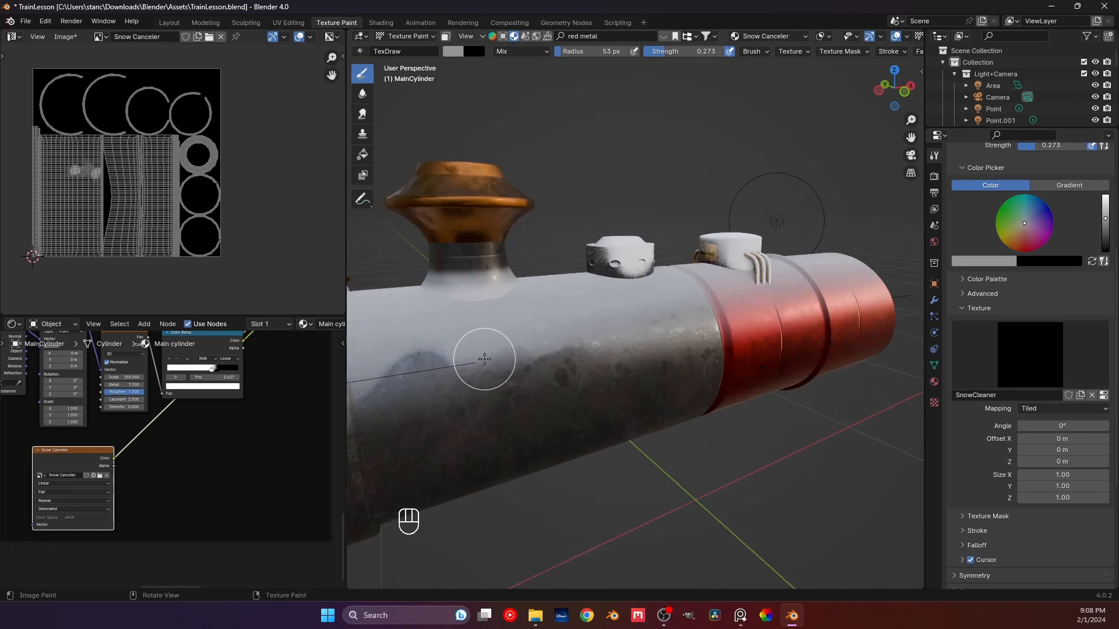
{"action": "scroll", "coordinate": [484, 355], "scroll_direction": "up", "scroll_amount": 4}
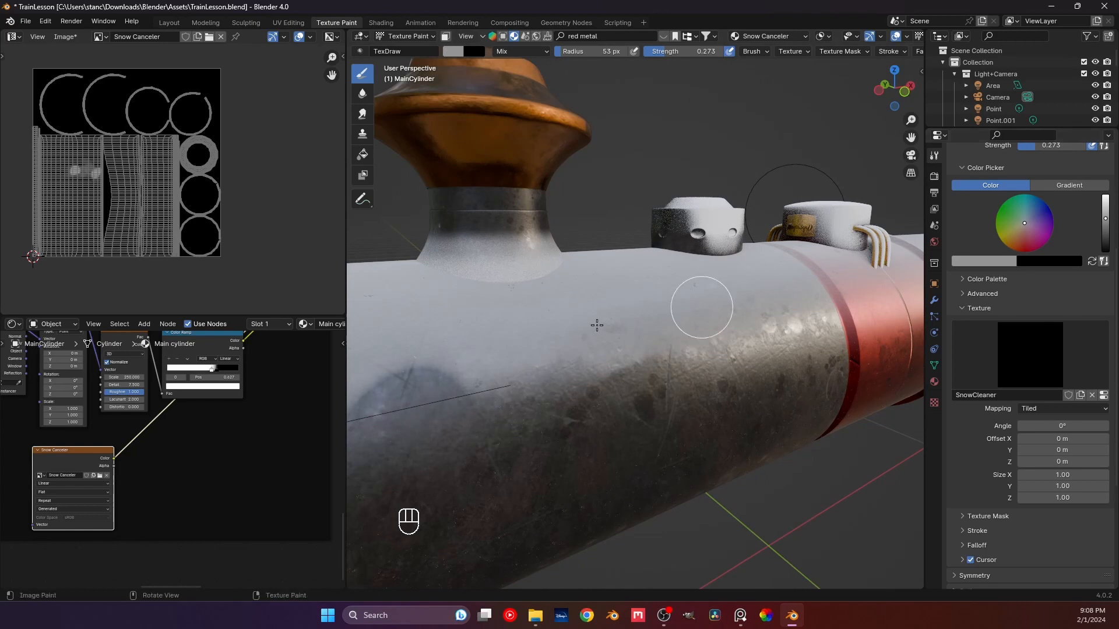
{"action": "key", "text": "f"}
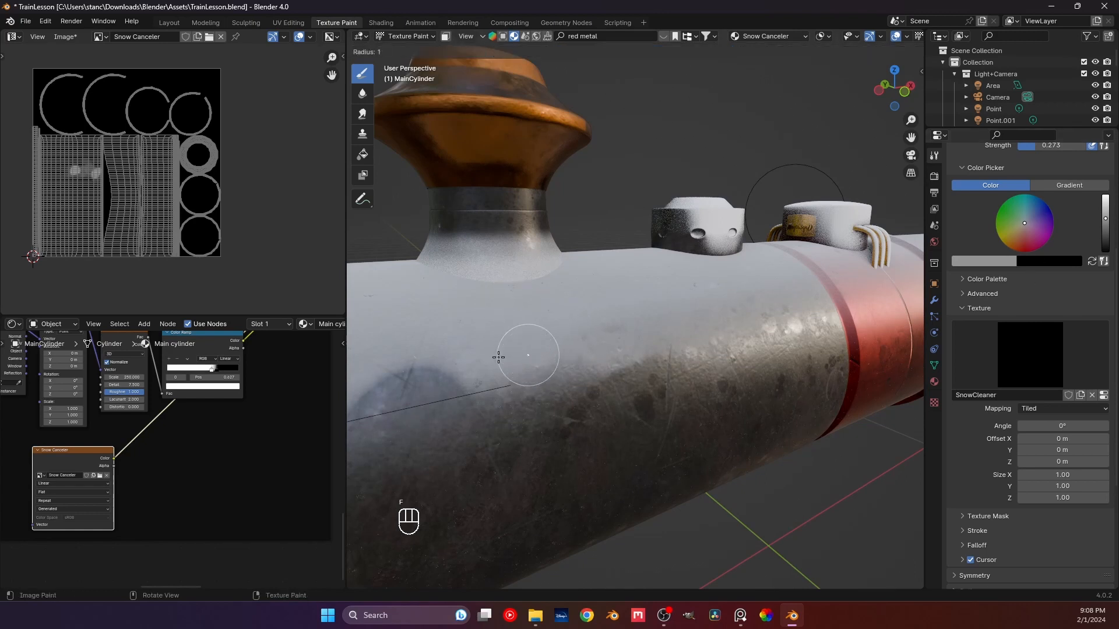
{"action": "left_click", "coordinate": [502, 361]}
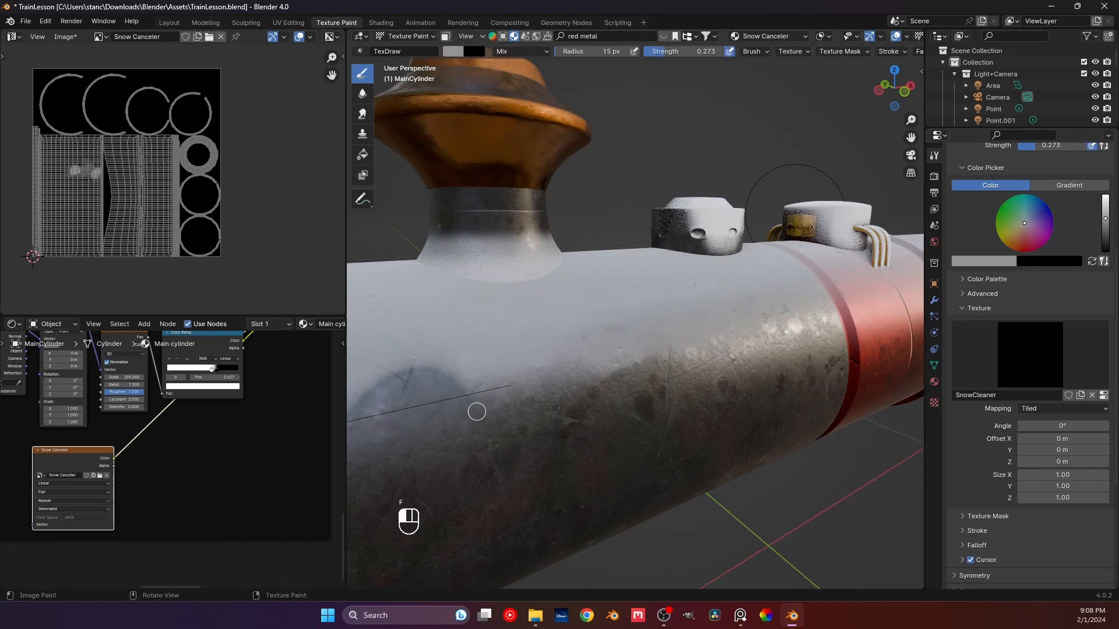
- Change the SnowCleaner brush texture's type to Clouds with a noise size of 0.13
{"action": "left_click", "coordinate": [932, 405]}
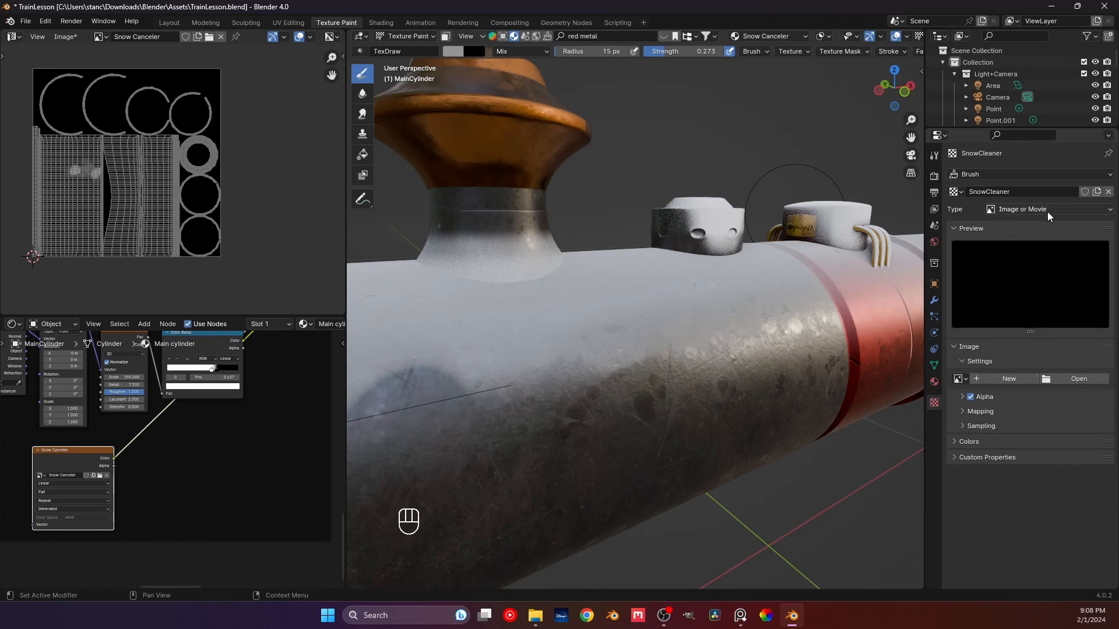
{"action": "left_click", "coordinate": [1098, 212]}
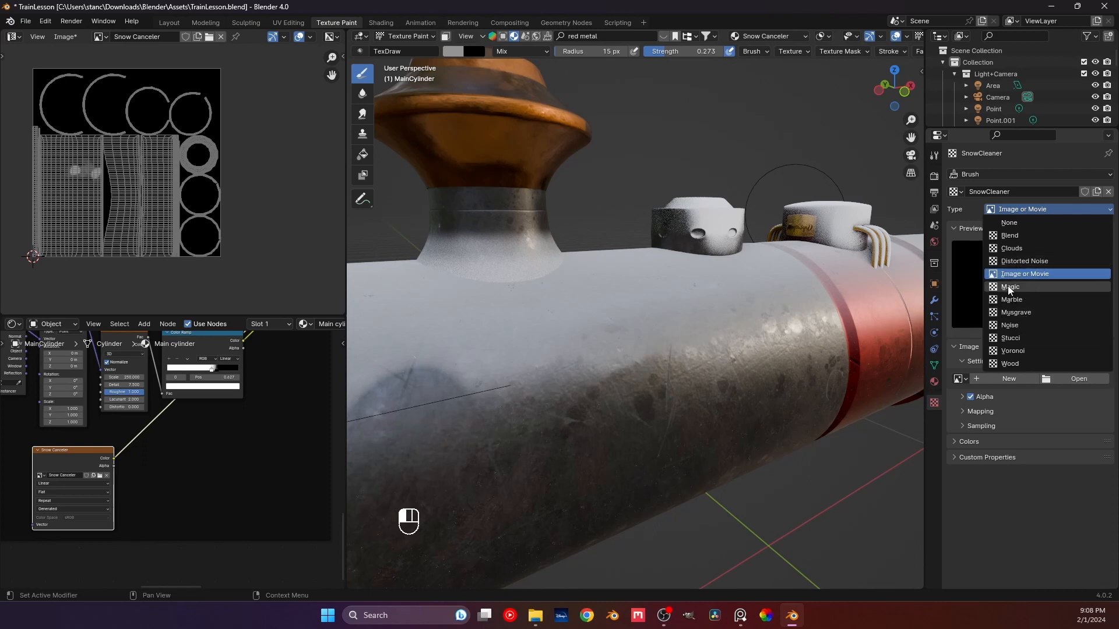
{"action": "left_click", "coordinate": [1007, 251]}
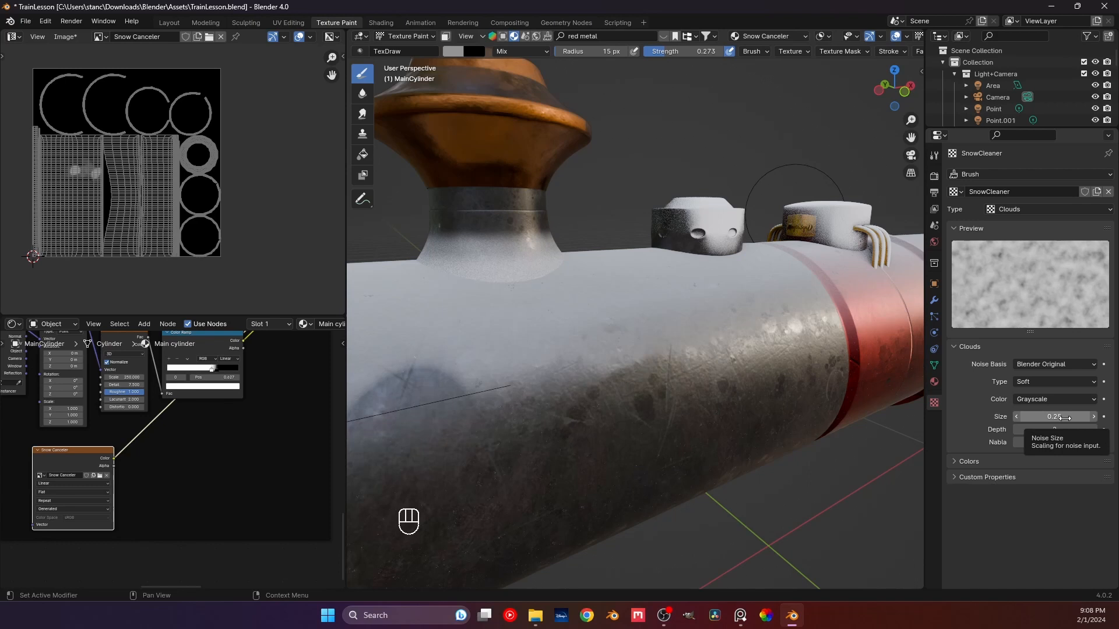
{"action": "mouse_move", "coordinate": [1066, 418]}
{"action": "left_mouse_down"}
{"action": "mouse_move", "coordinate": [1026, 418]}
{"action": "mouse_move", "coordinate": [1043, 419]}
{"action": "left_mouse_up"}
{"action": "left_click", "coordinate": [1066, 419]}
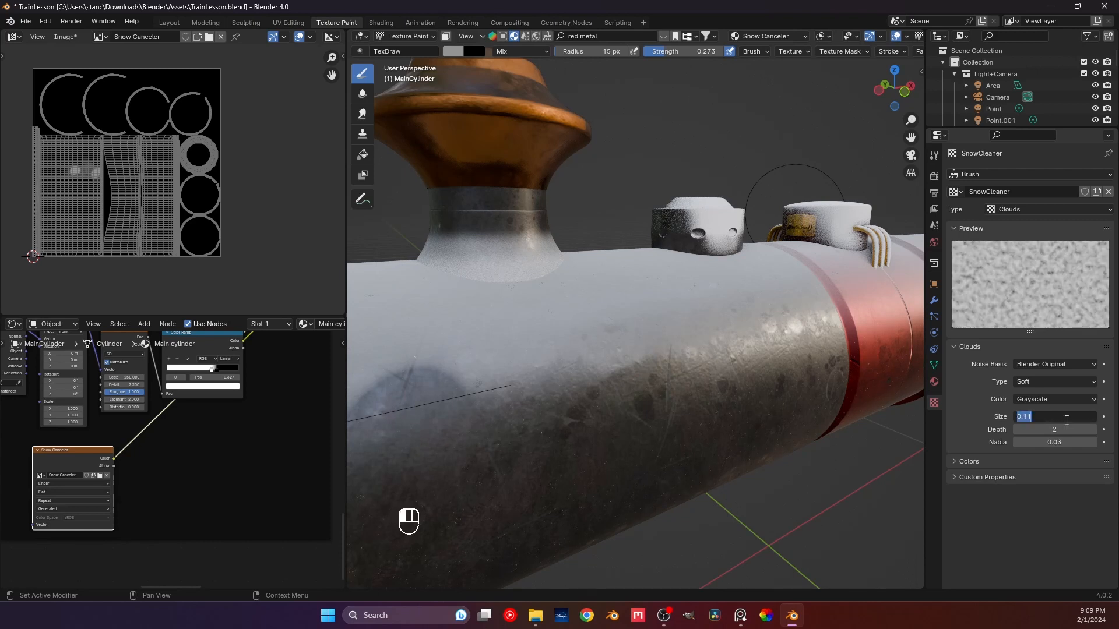
{"action": "type", "text": "."}
{"action": "key", "text": "Return"}
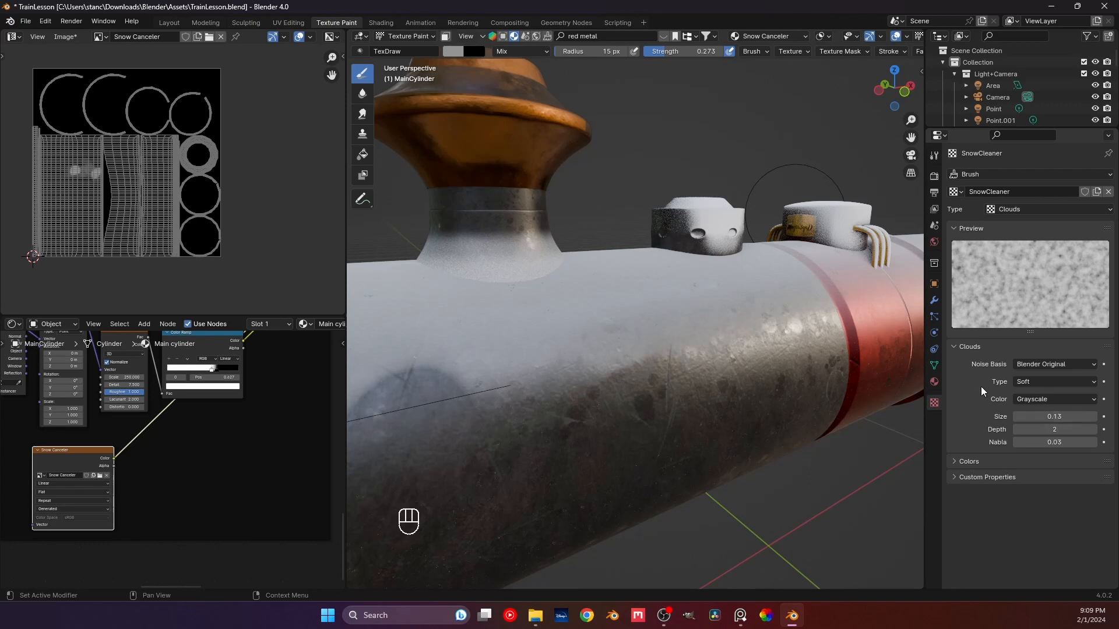
- Enlarge the brush radius to 28 px and raise the brush strength to 1.000
{"action": "key", "text": "f"}
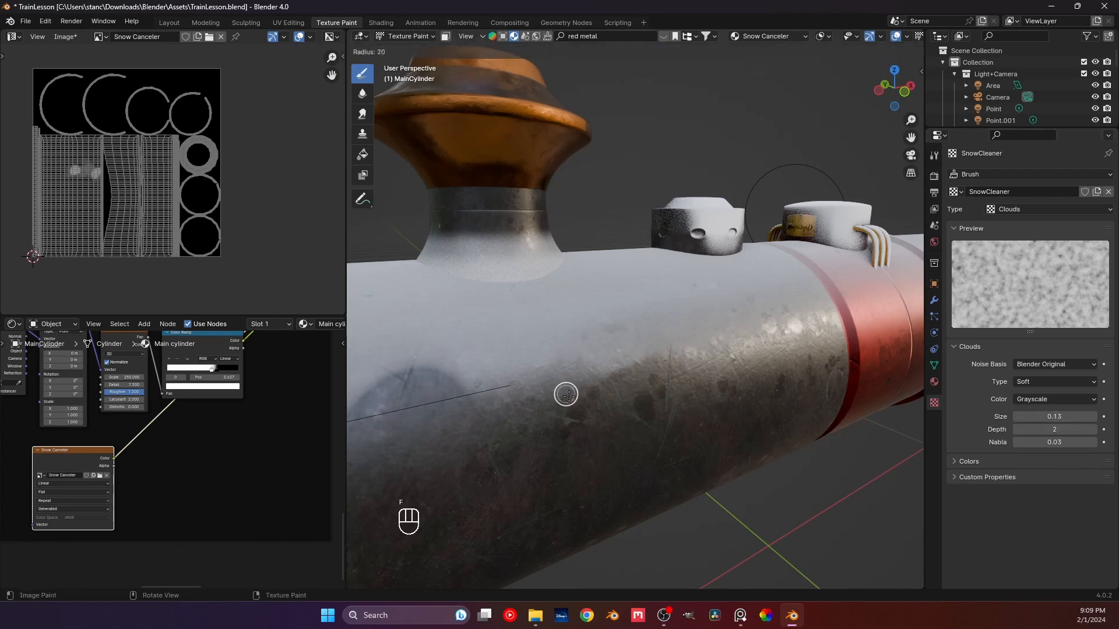
{"action": "left_click", "coordinate": [573, 397]}
{"action": "left_click_drag", "start_coordinate": [478, 394], "coordinate": [491, 340]}
{"action": "mouse_move", "coordinate": [495, 344]}
{"action": "middle_mouse_down"}
{"action": "mouse_move", "coordinate": [543, 403]}
{"action": "mouse_move", "coordinate": [507, 332]}
{"action": "mouse_move", "coordinate": [512, 320]}
{"action": "middle_mouse_up"}
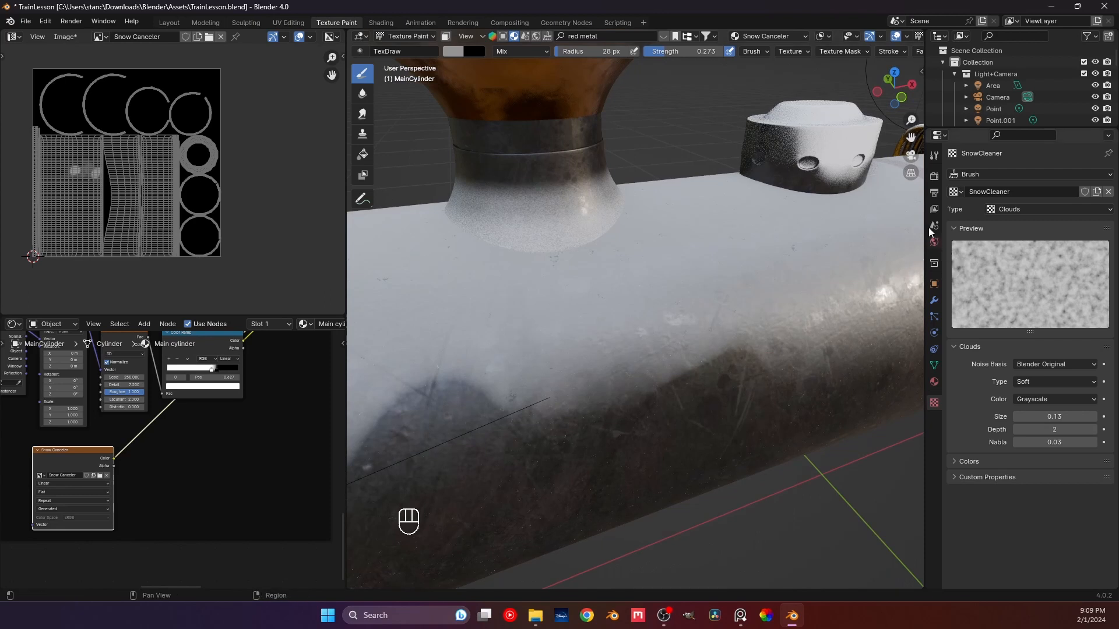
{"action": "left_click", "coordinate": [934, 155]}
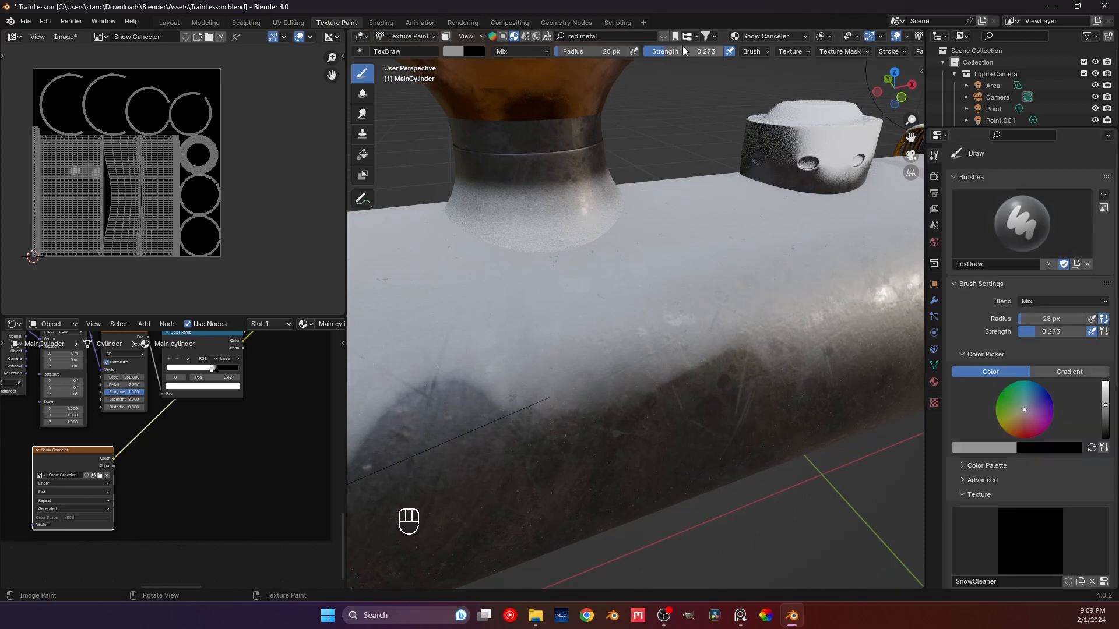
{"action": "left_click_drag", "start_coordinate": [685, 51], "coordinate": [745, 51]}
- Paint a textured zigzag stroke along the snow edge below the chimney, and reduce the Clouds noise size to 0.000
{"action": "mouse_move", "coordinate": [488, 403]}
{"action": "left_mouse_down"}
{"action": "mouse_move", "coordinate": [521, 291]}
{"action": "mouse_move", "coordinate": [532, 317]}
{"action": "mouse_move", "coordinate": [491, 425]}
{"action": "mouse_move", "coordinate": [544, 324]}
{"action": "mouse_move", "coordinate": [571, 355]}
{"action": "mouse_move", "coordinate": [579, 327]}
{"action": "mouse_move", "coordinate": [617, 302]}
{"action": "mouse_move", "coordinate": [641, 359]}
{"action": "mouse_move", "coordinate": [670, 284]}
{"action": "mouse_move", "coordinate": [705, 303]}
{"action": "mouse_move", "coordinate": [661, 275]}
{"action": "mouse_move", "coordinate": [700, 341]}
{"action": "left_mouse_up"}
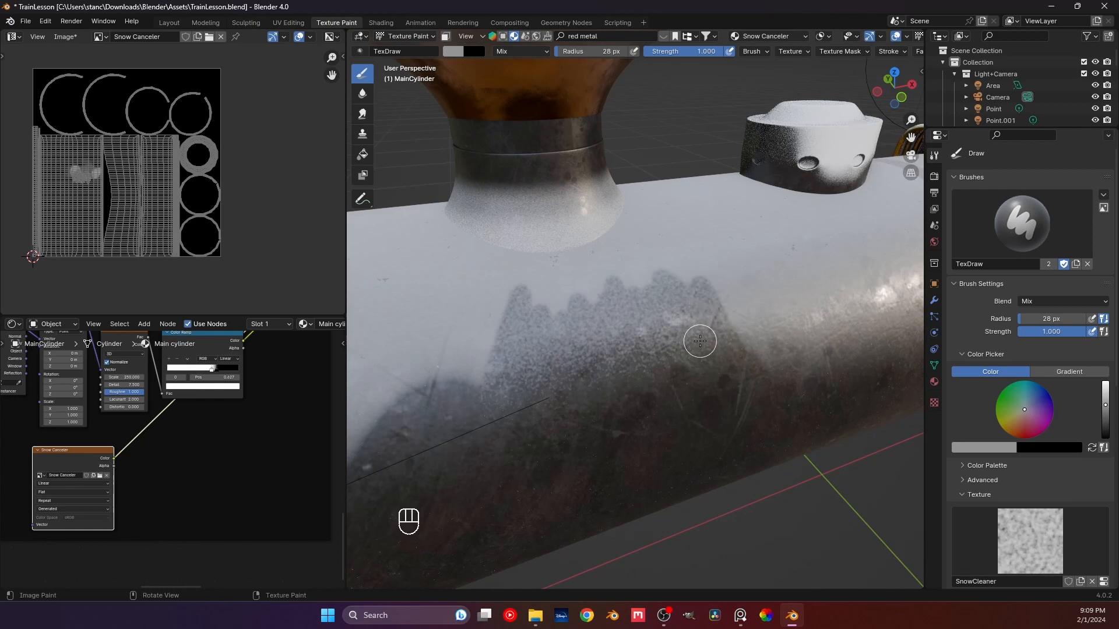
{"action": "left_click", "coordinate": [933, 403]}
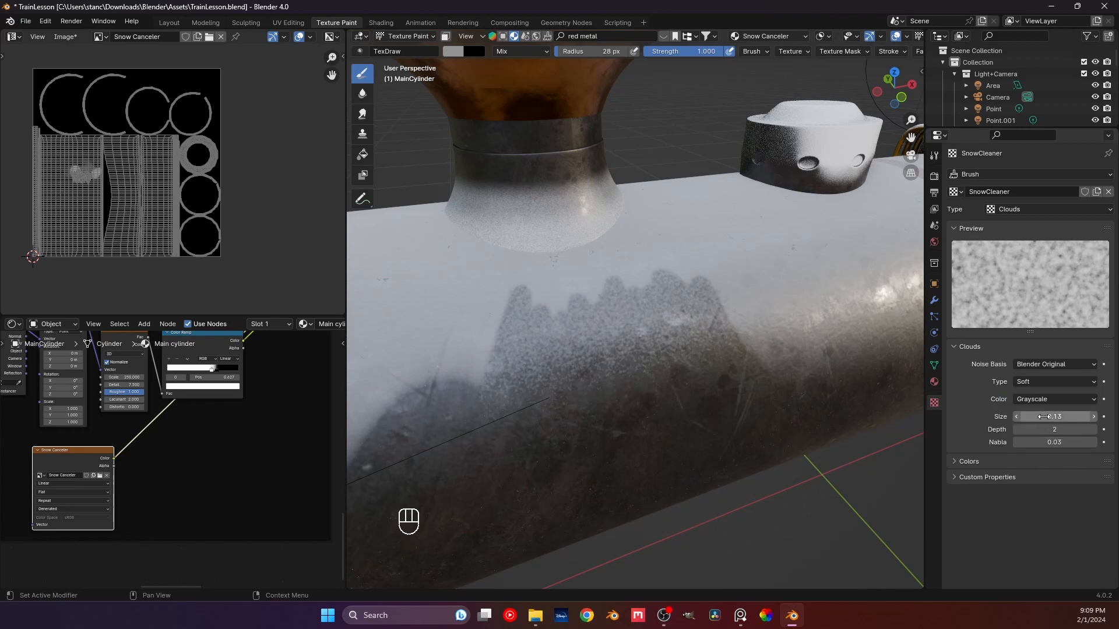
{"action": "left_click_drag", "start_coordinate": [1043, 417], "coordinate": [1017, 417]}
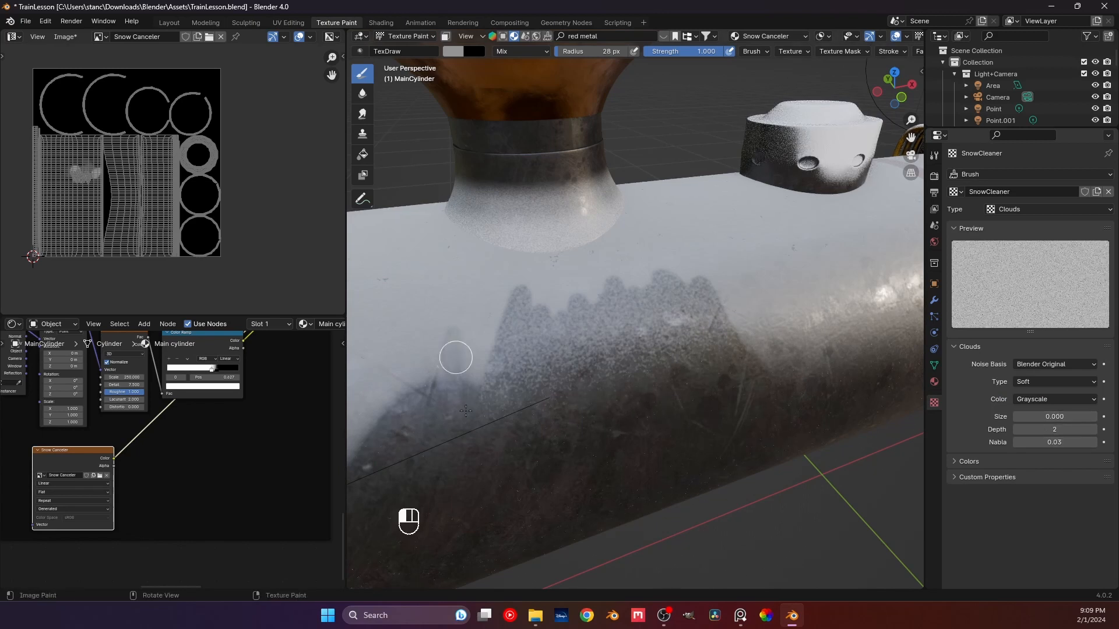
- Examine the textured strokes on the cylinder and the chimney's snowy base from close up and from a distance
{"action": "scroll", "coordinate": [527, 385], "scroll_direction": "down", "scroll_amount": 3}
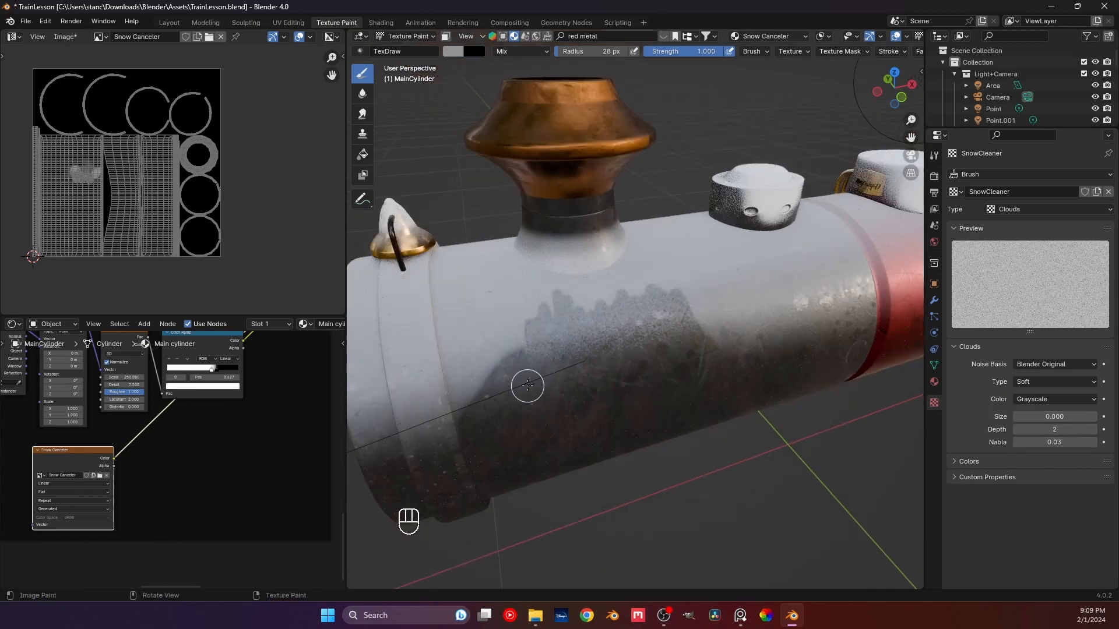
{"action": "mouse_move", "coordinate": [581, 362]}
{"action": "middle_mouse_down"}
{"action": "mouse_move", "coordinate": [582, 350]}
{"action": "mouse_move", "coordinate": [602, 371]}
{"action": "middle_mouse_up"}
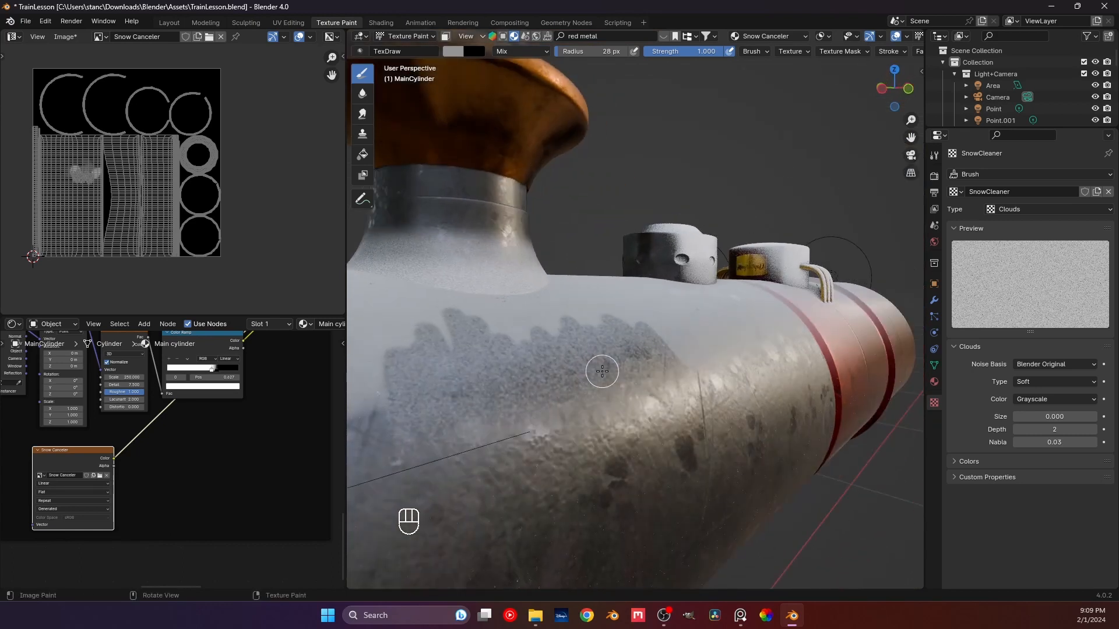
{"action": "mouse_move", "coordinate": [389, 305]}
{"action": "middle_mouse_down", "text": "shift"}
{"action": "mouse_move", "coordinate": [426, 307]}
{"action": "mouse_move", "coordinate": [445, 352]}
{"action": "middle_mouse_up", "text": "shift"}
{"action": "scroll", "coordinate": [458, 259], "scroll_direction": "up", "scroll_amount": 3}
{"action": "scroll", "coordinate": [455, 257], "scroll_direction": "down", "scroll_amount": 3}
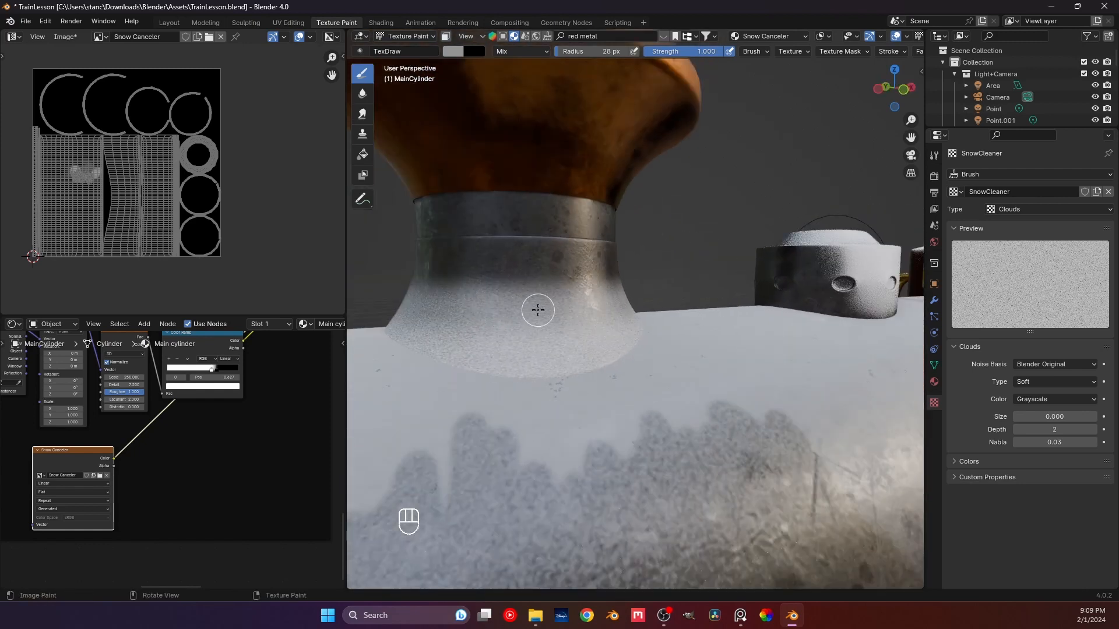
{"action": "left_click_drag", "start_coordinate": [519, 272], "coordinate": [532, 295]}
{"action": "mouse_move", "coordinate": [532, 297]}
{"action": "middle_mouse_down"}
{"action": "mouse_move", "coordinate": [720, 312]}
{"action": "mouse_move", "coordinate": [520, 333]}
{"action": "middle_mouse_up"}
{"action": "scroll", "coordinate": [589, 308], "scroll_direction": "down", "scroll_amount": 8}
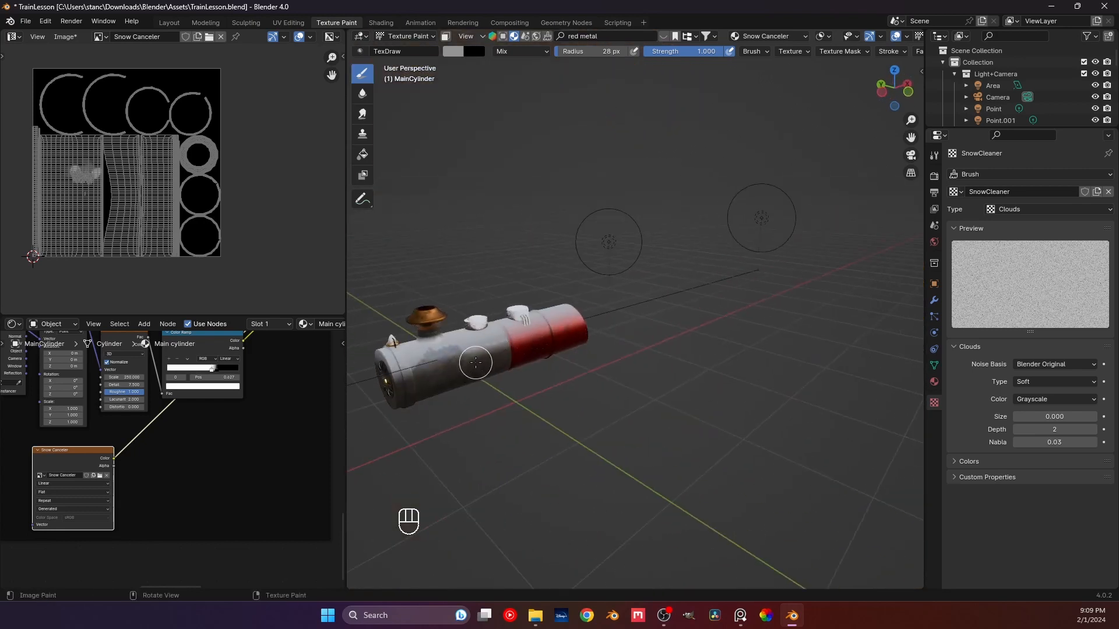
- Undo the textured strokes painted on the cylinder's snow edge
{"action": "scroll", "coordinate": [475, 363], "scroll_direction": "up", "scroll_amount": 1}
{"action": "middle_click_drag", "start_coordinate": [475, 363], "coordinate": [537, 362], "text": "shift"}
{"action": "scroll", "coordinate": [497, 367], "scroll_direction": "up", "scroll_amount": 2}
{"action": "scroll", "coordinate": [537, 361], "scroll_direction": "up", "scroll_amount": 2}
{"action": "mouse_move", "coordinate": [590, 332]}
{"action": "middle_mouse_down", "text": "shift"}
{"action": "mouse_move", "coordinate": [601, 329]}
{"action": "mouse_move", "coordinate": [570, 342]}
{"action": "middle_mouse_up", "text": "shift"}
{"action": "scroll", "coordinate": [569, 343], "scroll_direction": "up", "scroll_amount": 2}
{"action": "key", "text": "ctrl+z"}
{"action": "key", "text": "ctrl+z"}
{"action": "key", "text": "ctrl+z"}
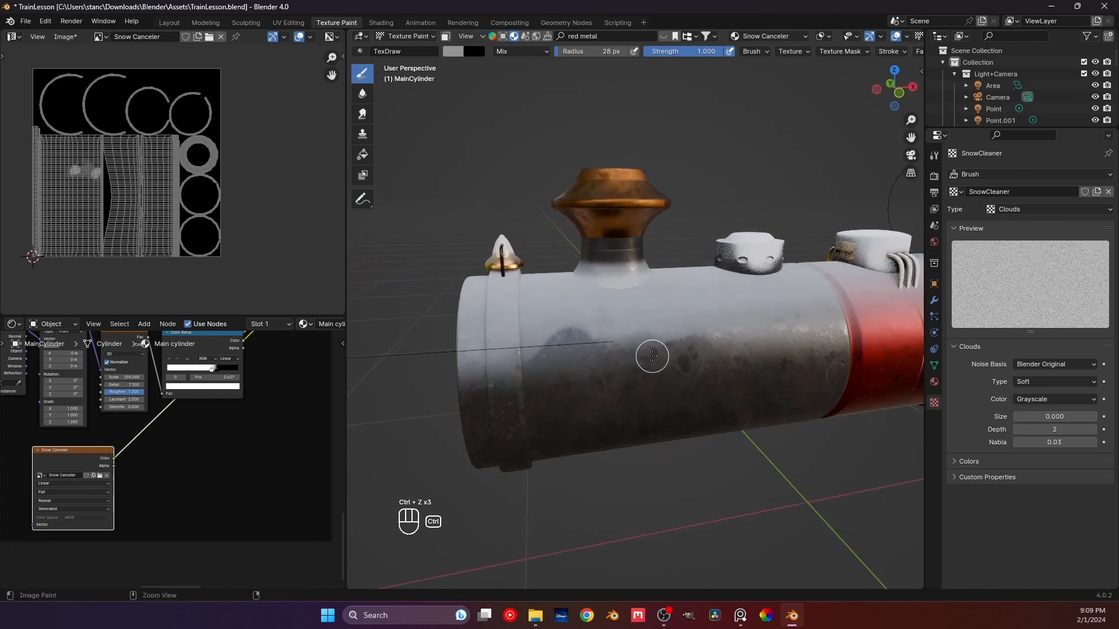
- Try a Clouds noise size of 0.39 with a test stroke on the snow edge, and undo it
{"action": "middle_click_drag", "start_coordinate": [652, 356], "coordinate": [644, 367]}
{"action": "scroll", "coordinate": [635, 370], "scroll_direction": "up", "scroll_amount": 2}
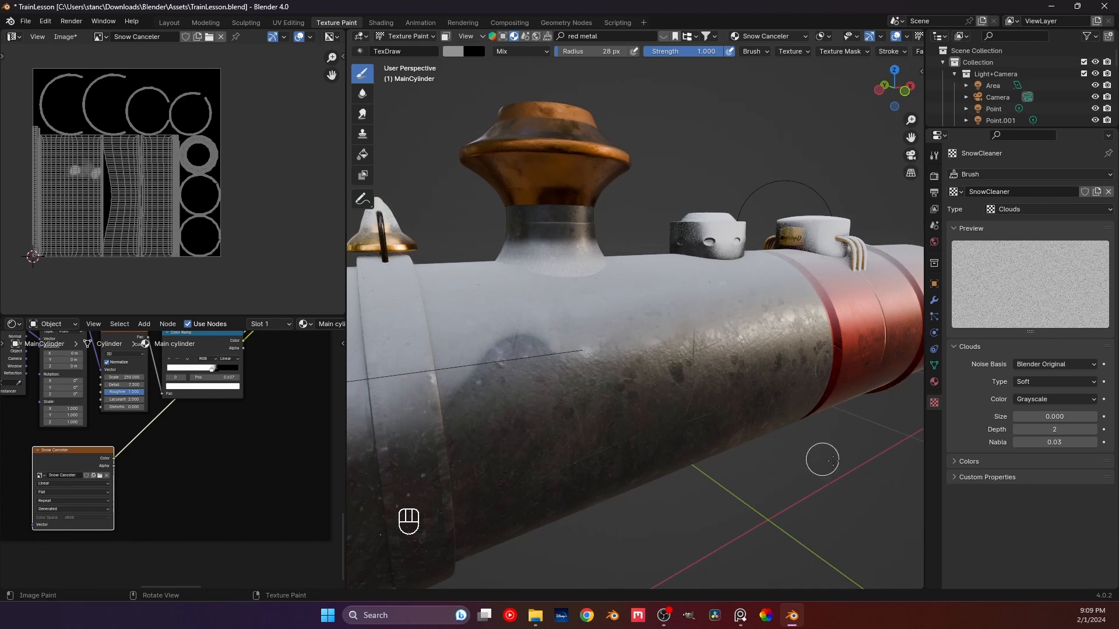
{"action": "left_click_drag", "start_coordinate": [1059, 417], "coordinate": [989, 419]}
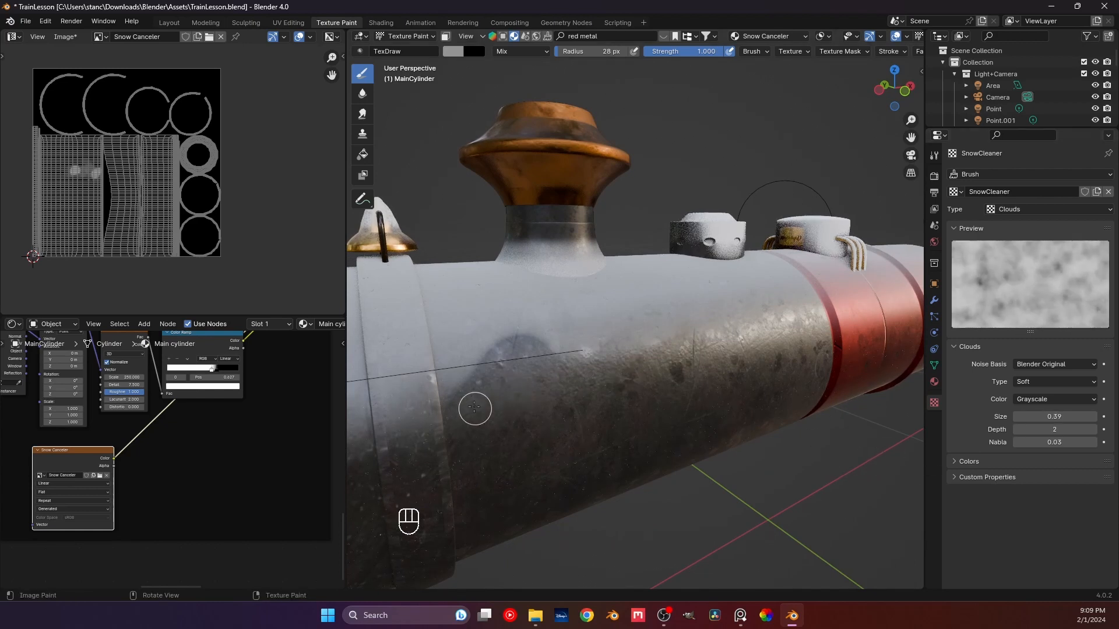
{"action": "scroll", "coordinate": [464, 403], "scroll_direction": "up", "scroll_amount": 1}
{"action": "scroll", "coordinate": [465, 404], "scroll_direction": "up", "scroll_amount": 1}
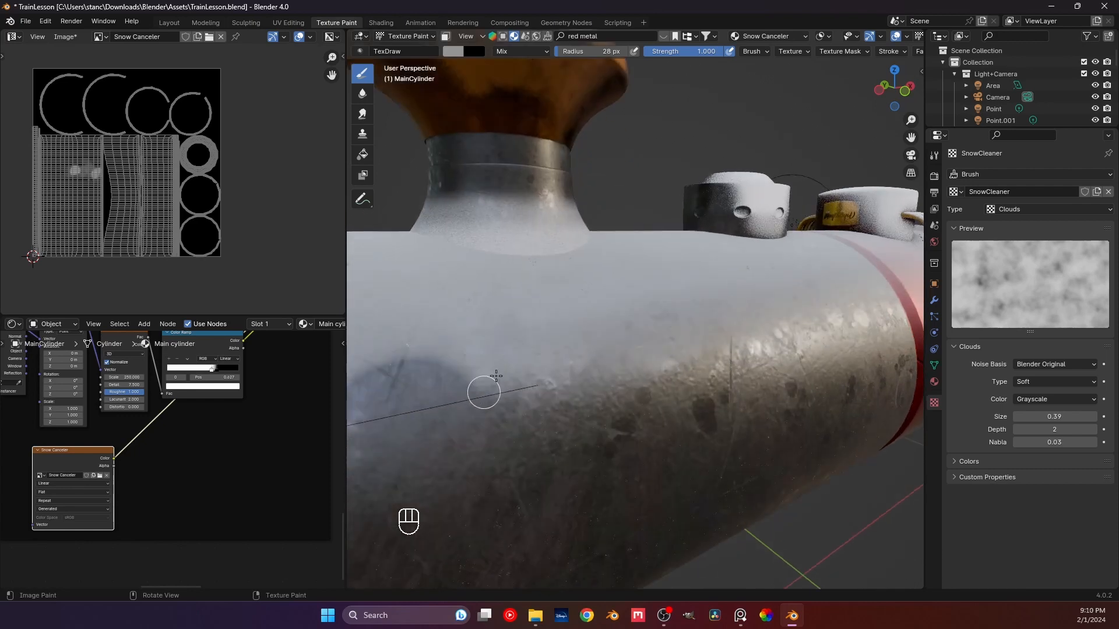
{"action": "mouse_move", "coordinate": [487, 387]}
{"action": "left_mouse_down"}
{"action": "mouse_move", "coordinate": [512, 369]}
{"action": "mouse_move", "coordinate": [647, 397]}
{"action": "mouse_move", "coordinate": [534, 428]}
{"action": "left_mouse_up"}
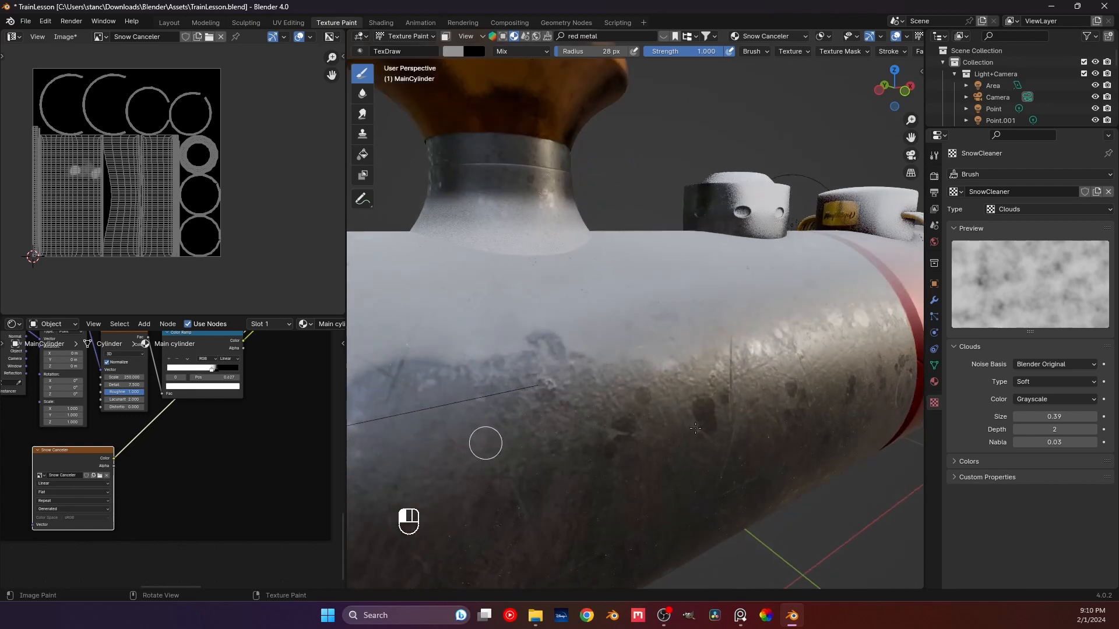
{"action": "key", "text": "ctrl+z"}
{"action": "key", "text": "ctrl+z"}
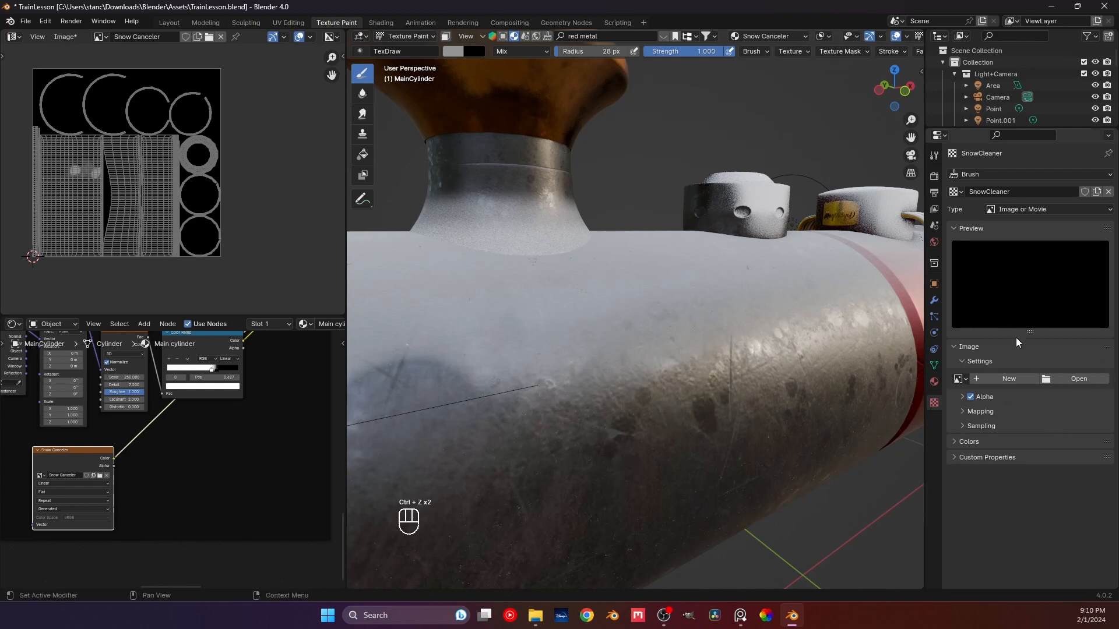
- Try the Clouds texture type with noise size 0.1 in a test stroke below the chimney, and undo it
{"action": "left_click", "coordinate": [1012, 210]}
{"action": "left_click", "coordinate": [1011, 249]}
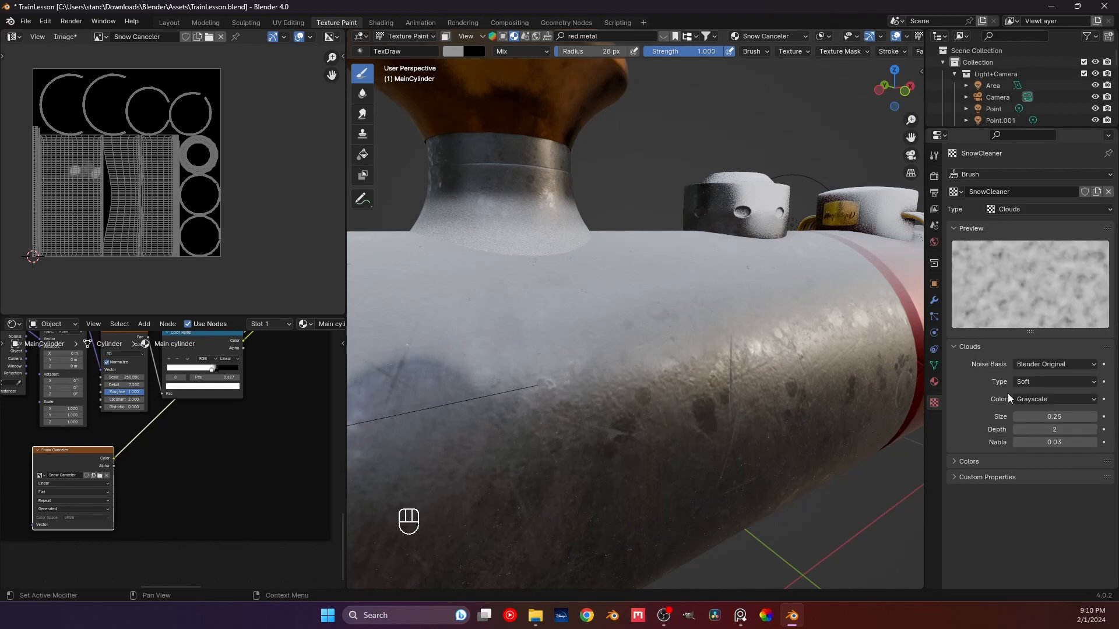
{"action": "left_click", "coordinate": [1070, 416]}
{"action": "type", "text": ".1"}
{"action": "key", "text": "Return"}
{"action": "mouse_move", "coordinate": [533, 430]}
{"action": "left_mouse_down"}
{"action": "mouse_move", "coordinate": [549, 361]}
{"action": "mouse_move", "coordinate": [567, 357]}
{"action": "mouse_move", "coordinate": [593, 376]}
{"action": "left_mouse_up"}
{"action": "mouse_move", "coordinate": [612, 435]}
{"action": "middle_mouse_down"}
{"action": "mouse_move", "coordinate": [533, 488]}
{"action": "mouse_move", "coordinate": [584, 430]}
{"action": "middle_mouse_up"}
{"action": "key", "text": "ctrl+z"}
{"action": "key", "text": "ctrl+z"}
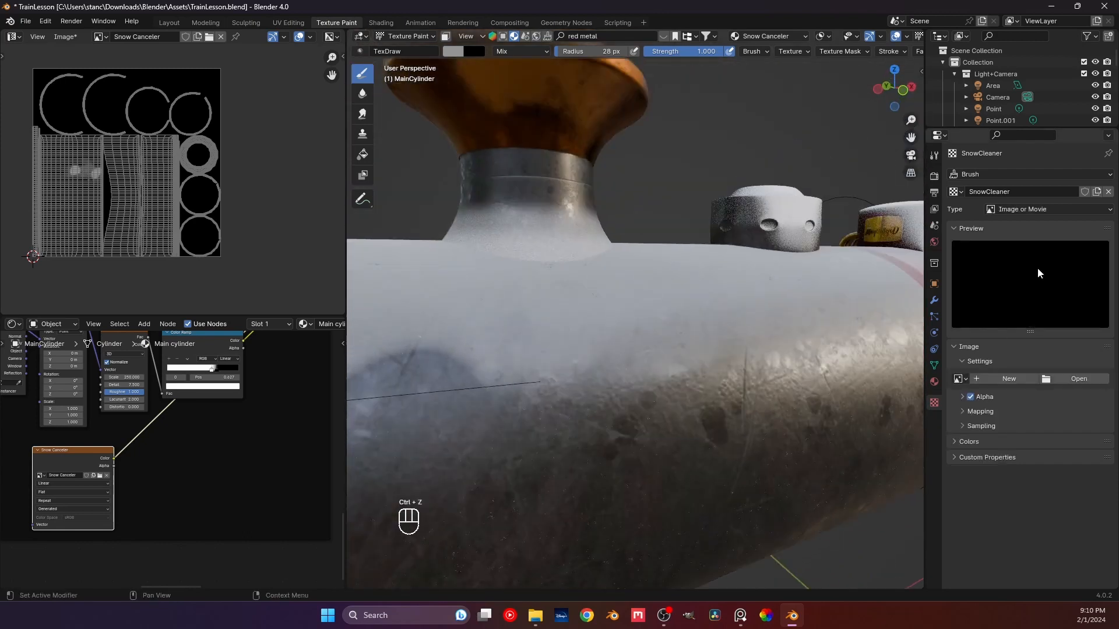
- Try the Clouds texture with noise size 0.10 and the Hard noise type in a vertical test stroke, and undo it
{"action": "left_click", "coordinate": [1041, 207]}
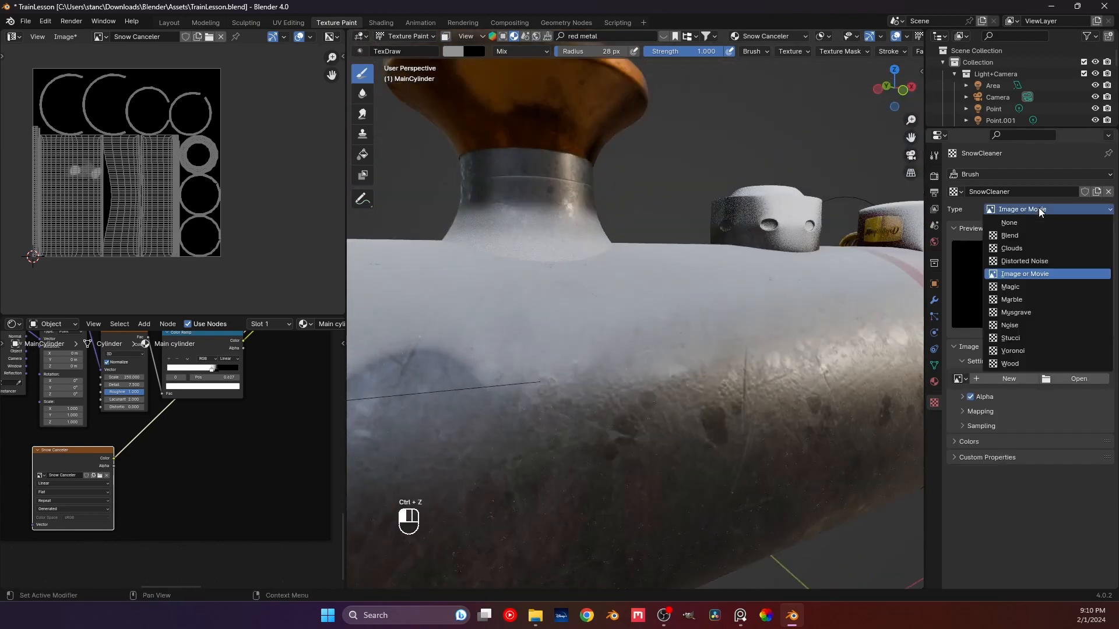
{"action": "left_click", "coordinate": [1033, 239]}
{"action": "left_click", "coordinate": [1056, 416]}
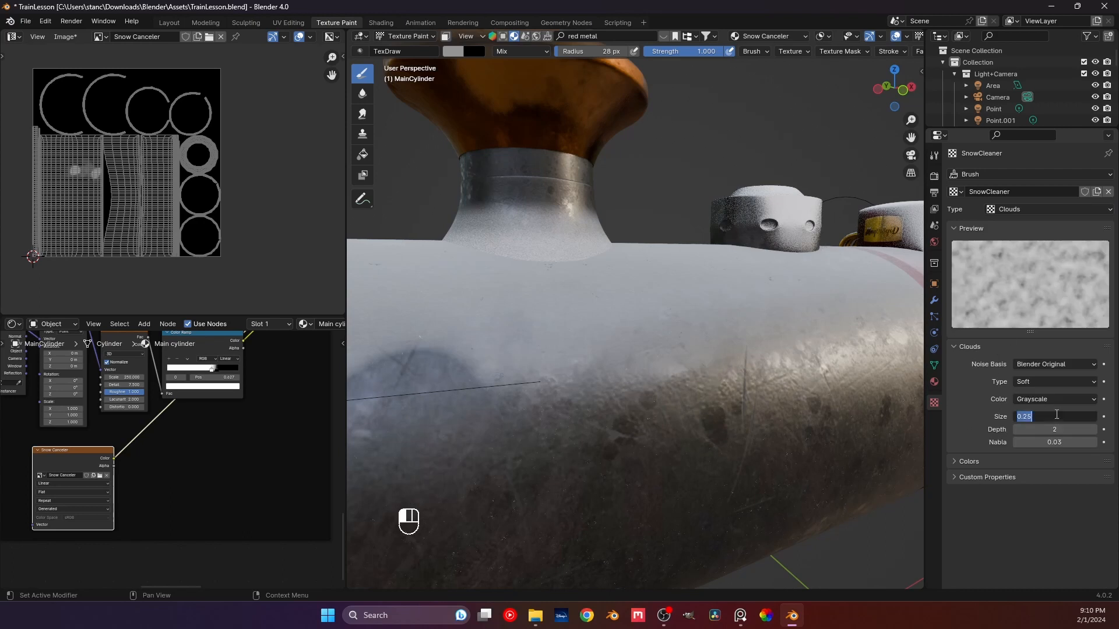
{"action": "type", "text": "0.1"}
{"action": "key", "text": "Return"}
{"action": "left_click", "coordinate": [1046, 381]}
{"action": "left_click", "coordinate": [1037, 409]}
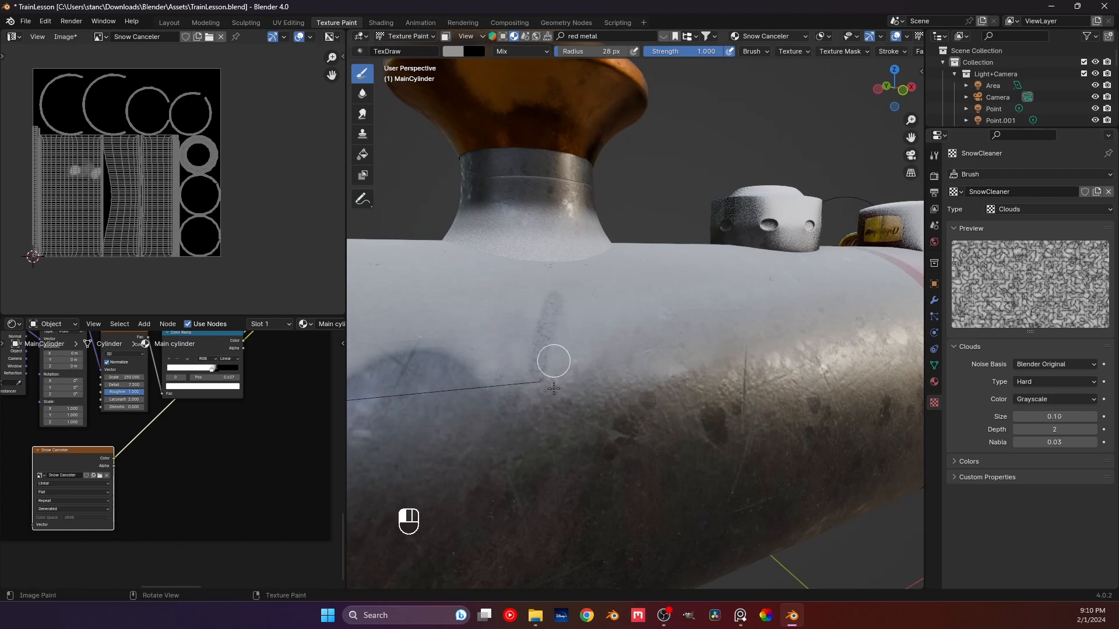
{"action": "scroll", "coordinate": [530, 434], "scroll_direction": "up", "scroll_amount": 3}
{"action": "scroll", "coordinate": [449, 457], "scroll_direction": "down", "scroll_amount": 4}
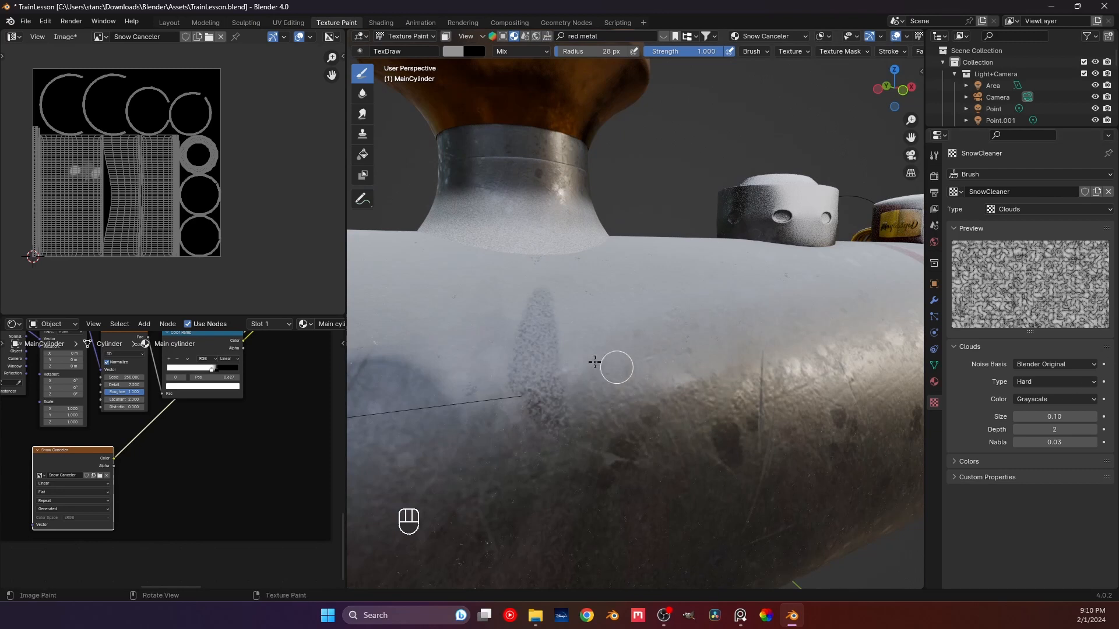
{"action": "key", "text": "ctrl+z"}
{"action": "key", "text": "ctrl+z"}
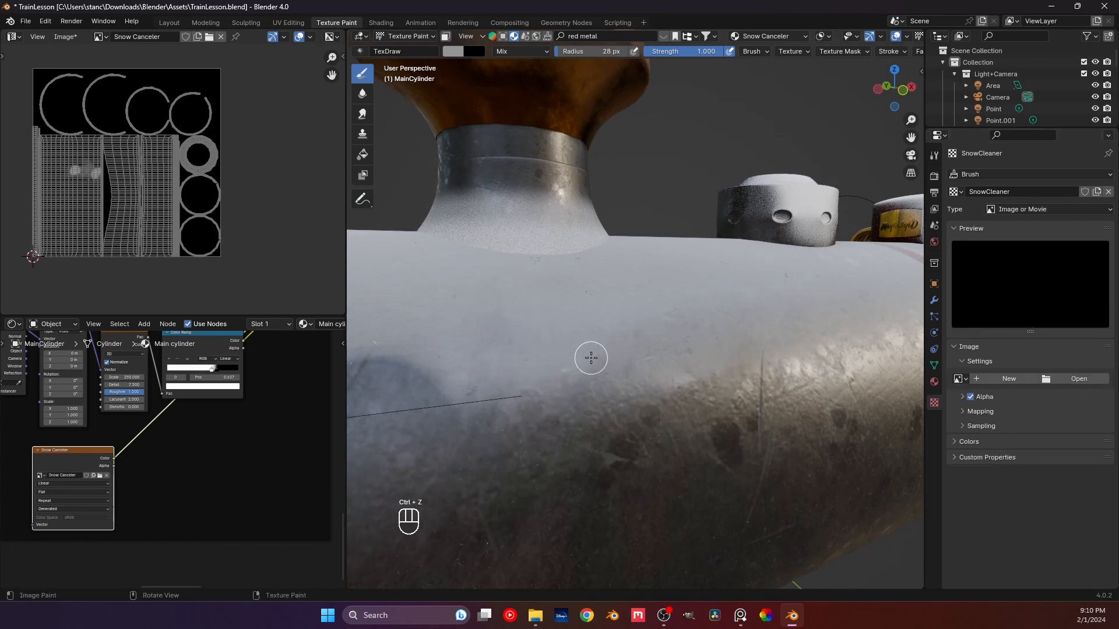
- Set the SnowCleaner brush texture to the Clouds type with a noise size of 0.10
{"action": "left_click", "coordinate": [1021, 222]}
{"action": "left_click", "coordinate": [1009, 250]}
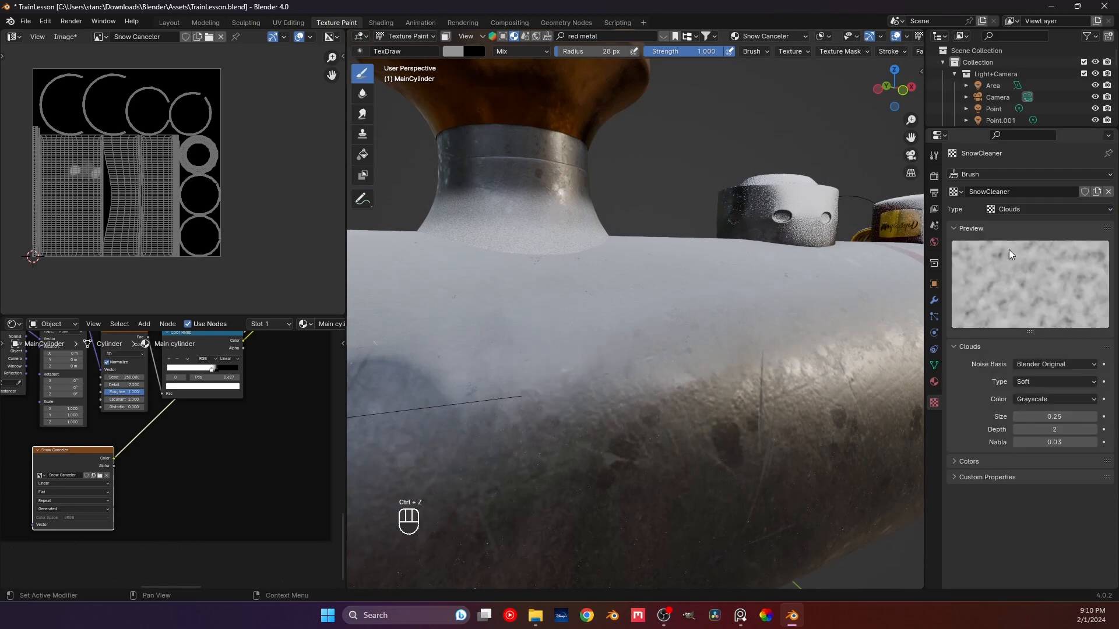
{"action": "left_click", "coordinate": [1056, 416]}
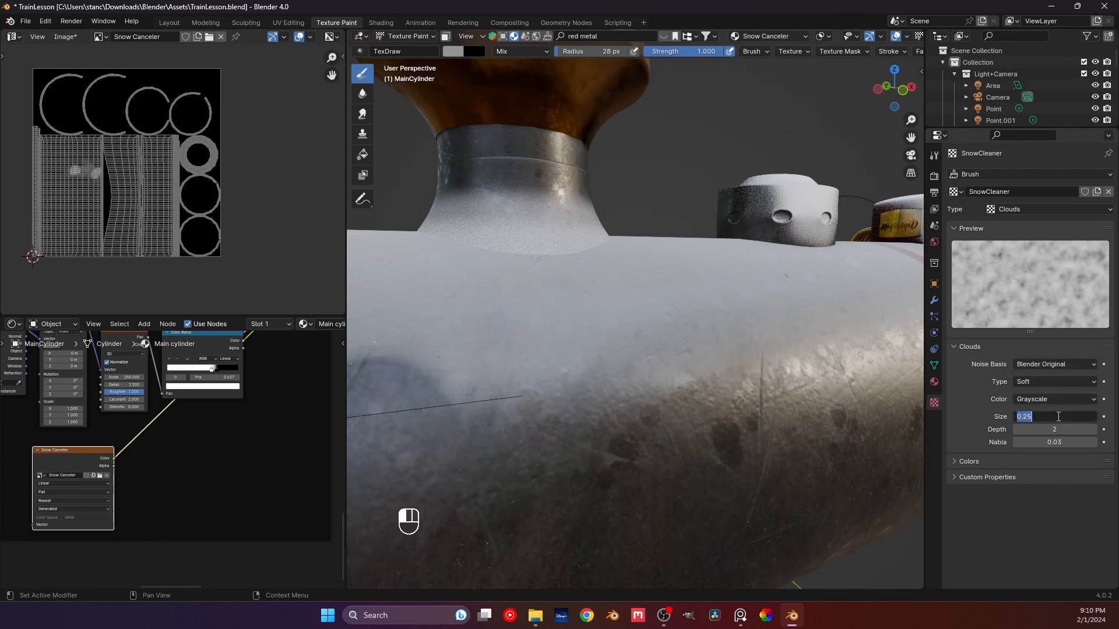
{"action": "type", "text": "."}
{"action": "key", "text": "Return"}
{"action": "left_click", "coordinate": [1064, 414]}
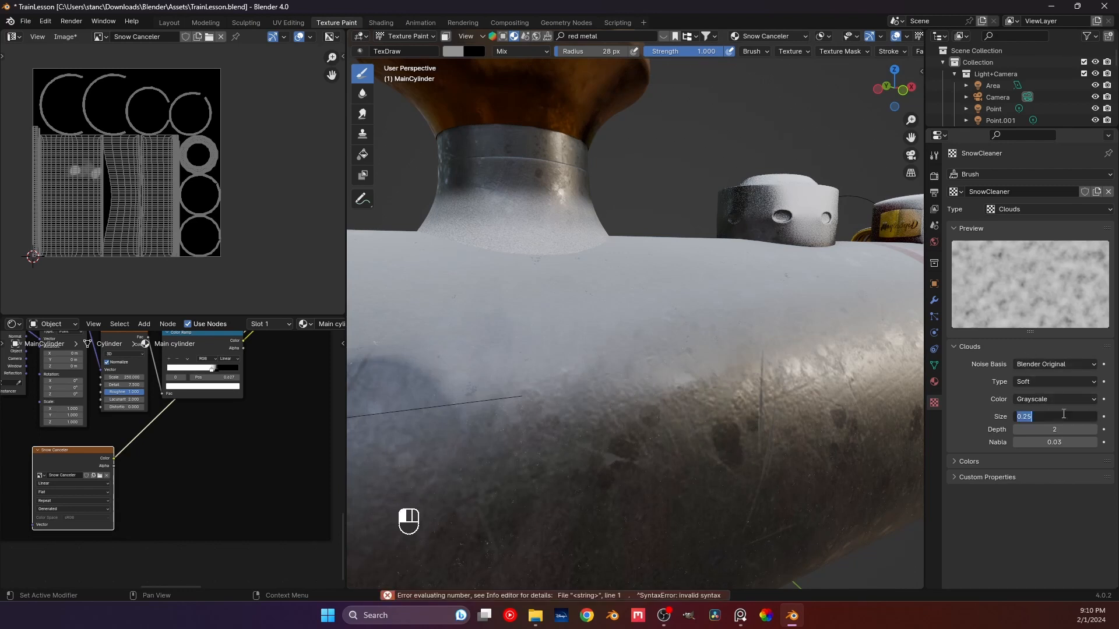
{"action": "type", "text": "0.1"}
{"action": "key", "text": "Return"}
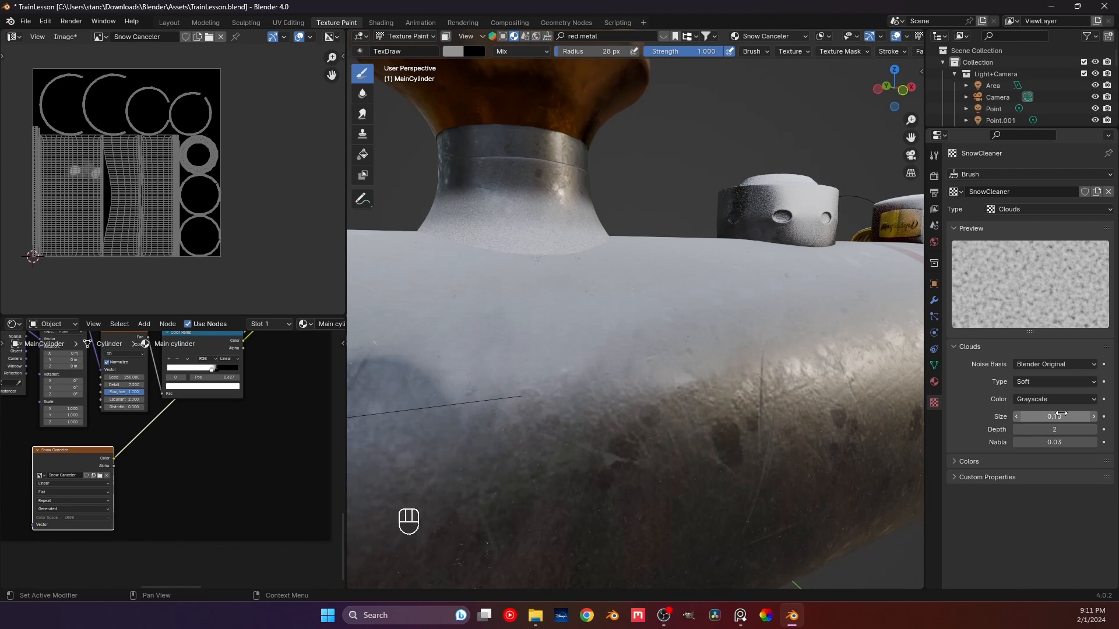
- Examine the cylinder's snow edge and the soft patch below the chimney from several angles and distances
{"action": "scroll", "coordinate": [629, 325], "scroll_direction": "down", "scroll_amount": 5}
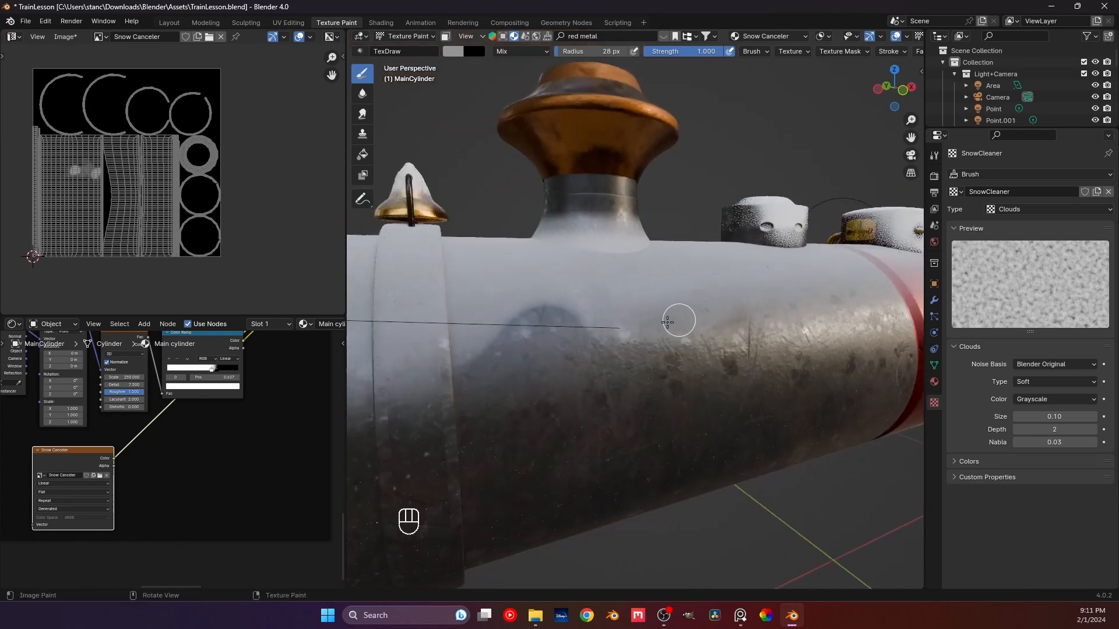
{"action": "middle_click_drag", "start_coordinate": [667, 322], "coordinate": [643, 330]}
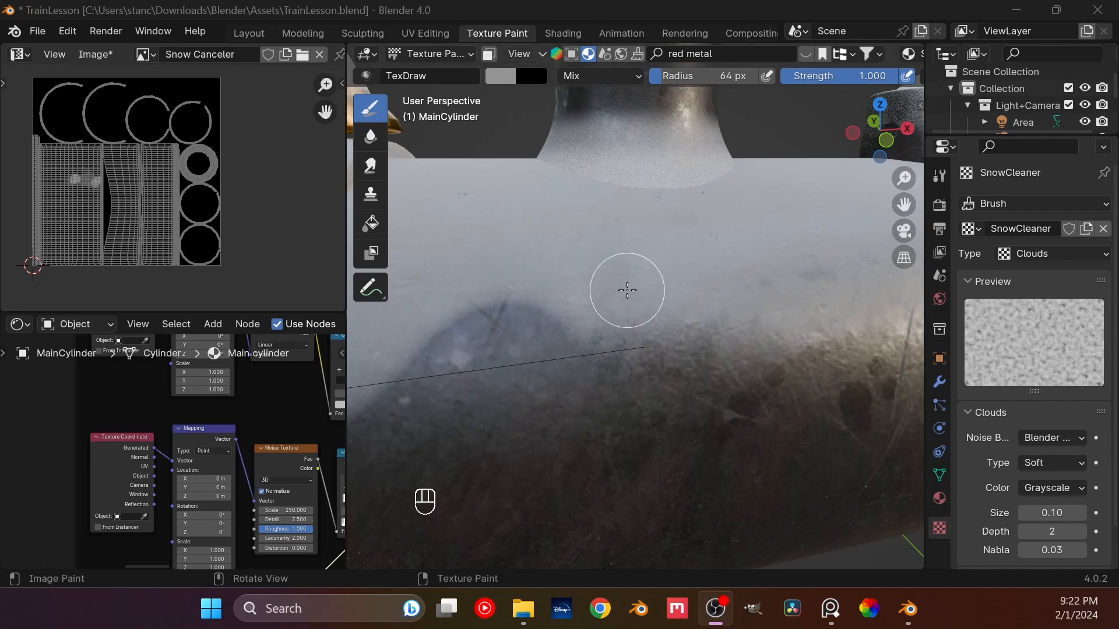
{"action": "scroll", "coordinate": [627, 290], "scroll_direction": "down", "scroll_amount": 5}
{"action": "middle_click_drag", "start_coordinate": [707, 257], "coordinate": [751, 248]}
{"action": "scroll", "coordinate": [685, 263], "scroll_direction": "up", "scroll_amount": 1}
{"action": "scroll", "coordinate": [609, 267], "scroll_direction": "up", "scroll_amount": 2}
{"action": "middle_click_drag", "start_coordinate": [639, 262], "coordinate": [674, 315], "text": "shift"}
{"action": "scroll", "coordinate": [609, 267], "scroll_direction": "up", "scroll_amount": 2}
{"action": "scroll", "coordinate": [652, 291], "scroll_direction": "down", "scroll_amount": 3}
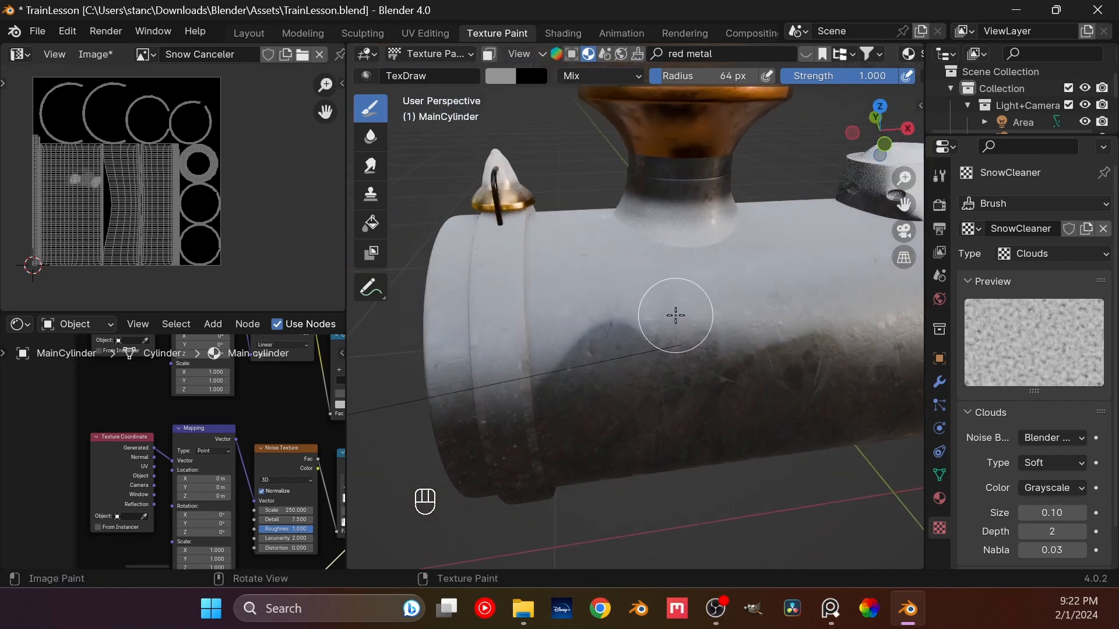
- Paint away the snow along the cylinder's front band with the 64 px textured brush to break up its edge
{"action": "mouse_move", "coordinate": [474, 365]}
{"action": "left_mouse_down"}
{"action": "mouse_move", "coordinate": [480, 357]}
{"action": "mouse_move", "coordinate": [487, 375]}
{"action": "mouse_move", "coordinate": [502, 362]}
{"action": "mouse_move", "coordinate": [507, 407]}
{"action": "mouse_move", "coordinate": [499, 425]}
{"action": "mouse_move", "coordinate": [457, 435]}
{"action": "left_mouse_up"}
{"action": "right_click", "coordinate": [456, 434]}
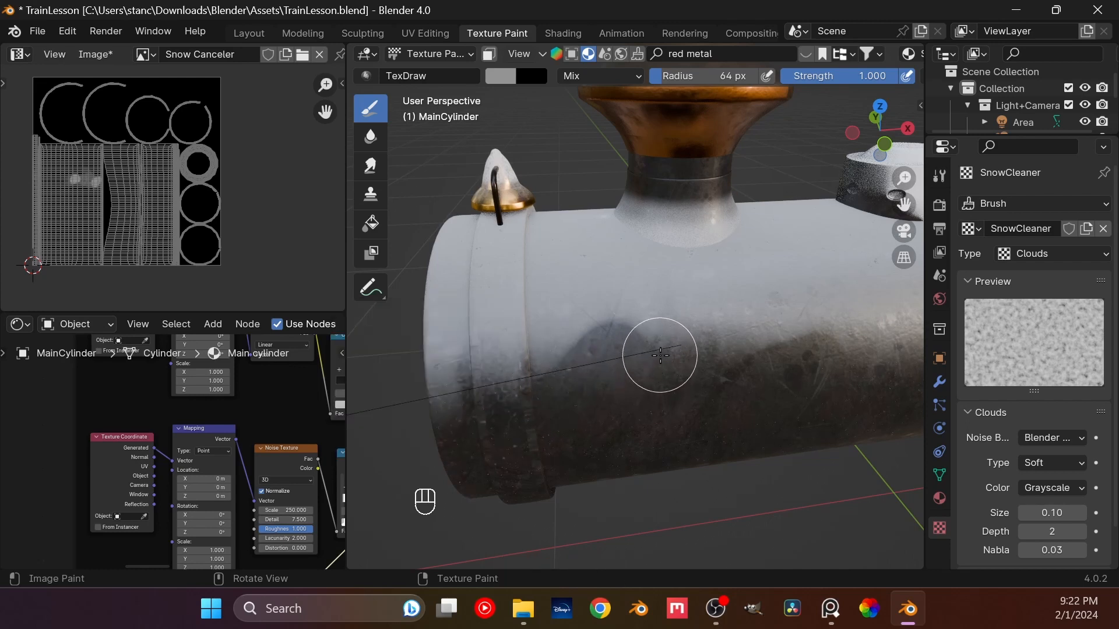
{"action": "scroll", "coordinate": [660, 355], "scroll_direction": "down", "scroll_amount": 3}
{"action": "scroll", "coordinate": [670, 355], "scroll_direction": "up", "scroll_amount": 6}
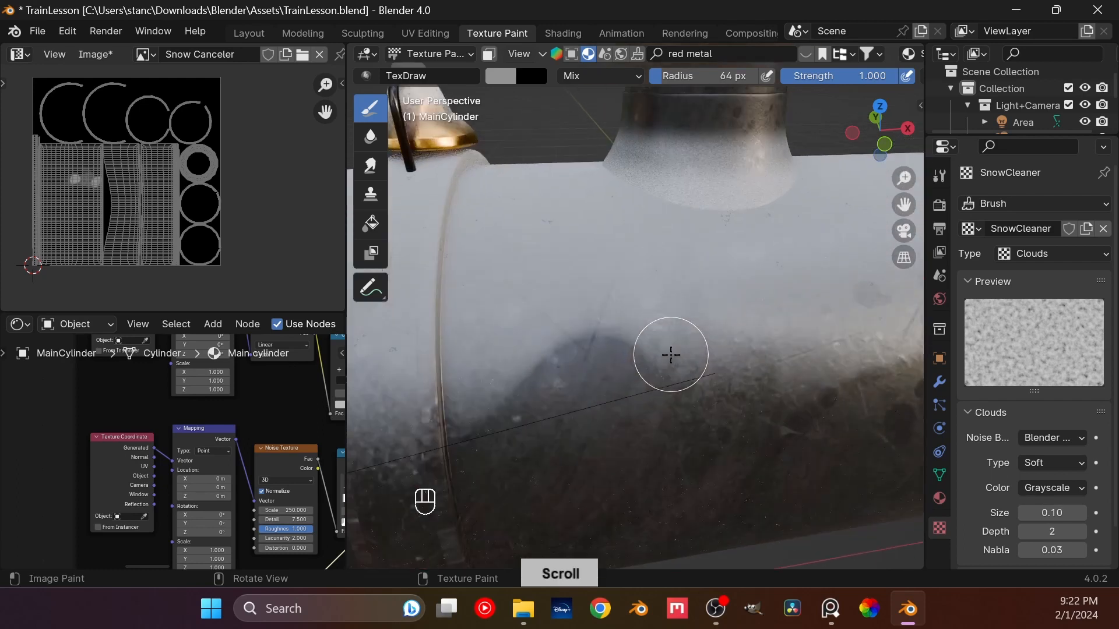
{"action": "scroll", "coordinate": [670, 355], "scroll_direction": "down", "scroll_amount": 1}
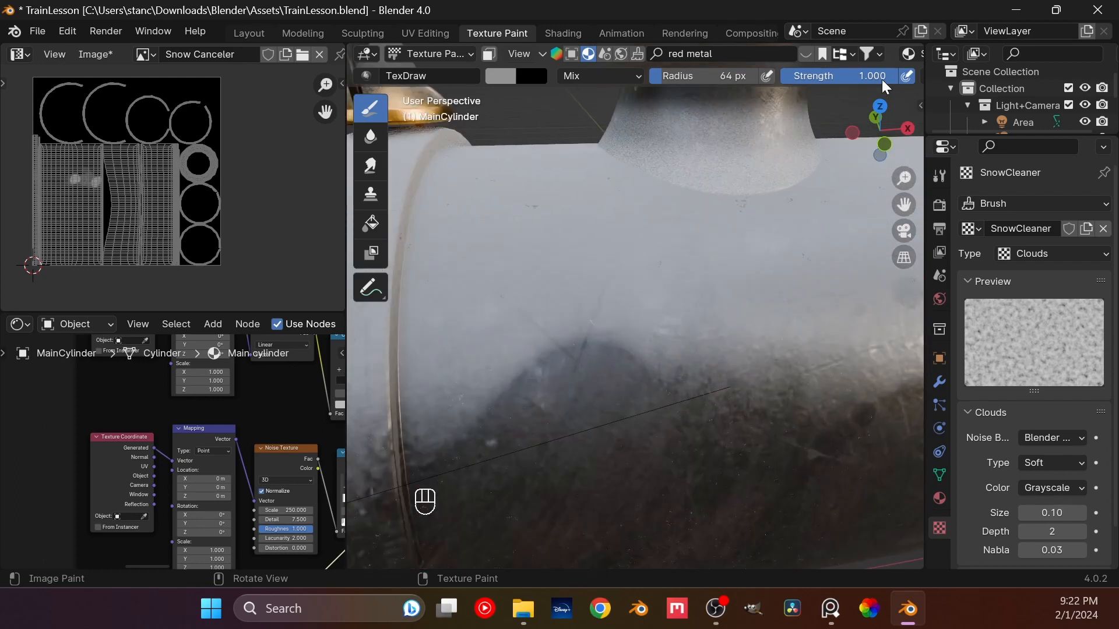
- Set the brush radius to 37 px and paint over the soft patch below the chimney to roughen its snow edge
{"action": "left_click_drag", "start_coordinate": [698, 78], "coordinate": [655, 78]}
{"action": "left_click", "coordinate": [661, 80]}
{"action": "left_click", "coordinate": [656, 77]}
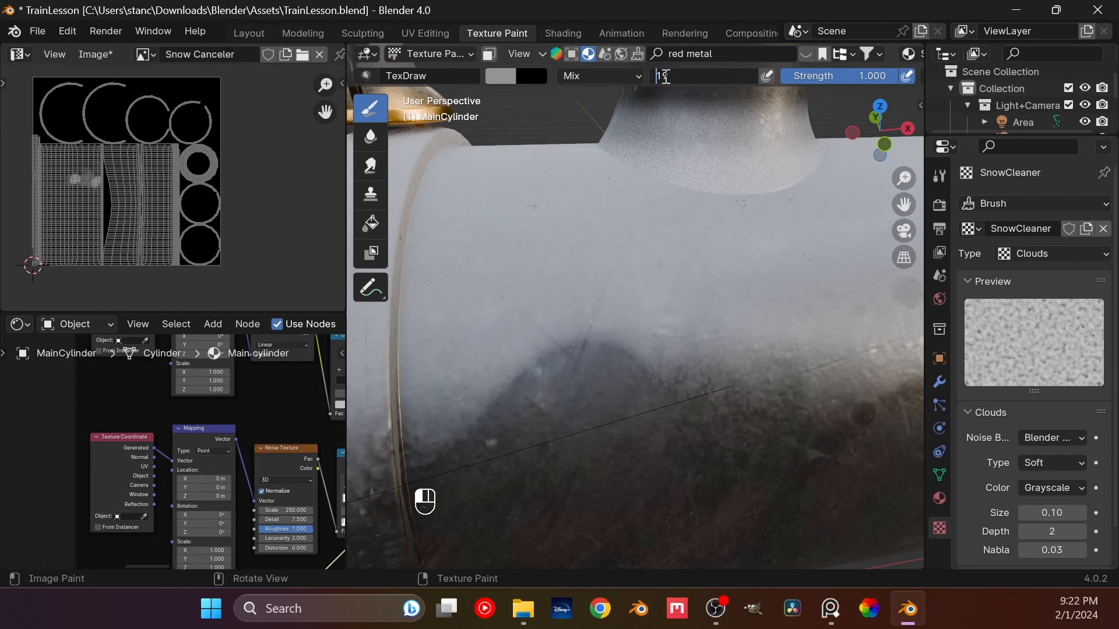
{"action": "key", "text": "Return"}
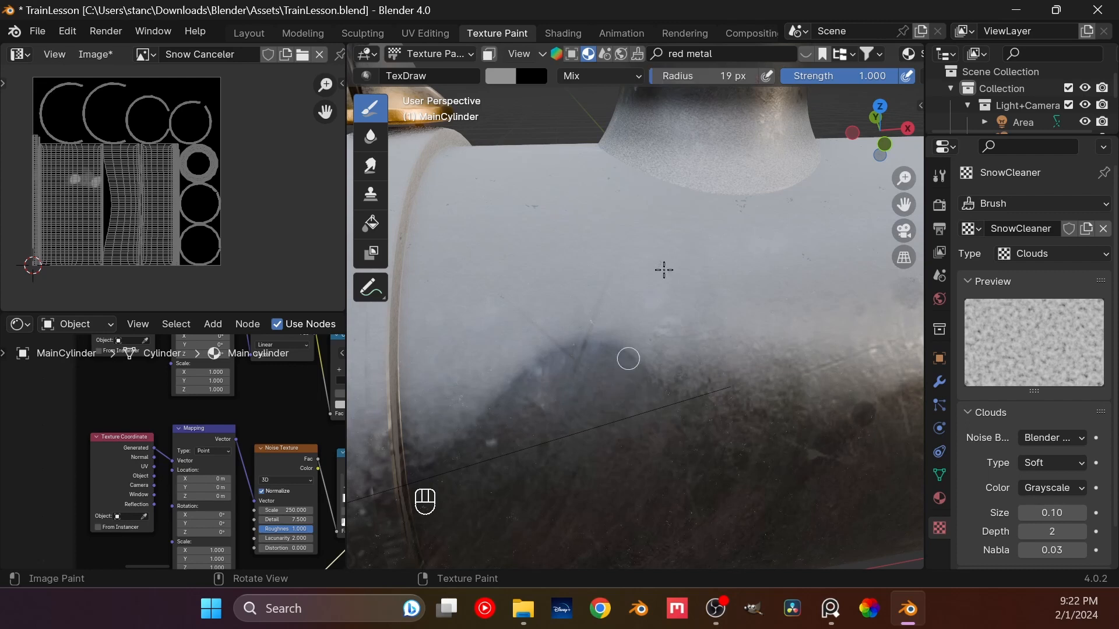
{"action": "left_click_drag", "start_coordinate": [655, 77], "coordinate": [659, 79]}
{"action": "scroll", "coordinate": [659, 79], "scroll_direction": "down", "scroll_amount": 2}
{"action": "mouse_move", "coordinate": [495, 403]}
{"action": "left_mouse_down"}
{"action": "mouse_move", "coordinate": [436, 438]}
{"action": "mouse_move", "coordinate": [487, 394]}
{"action": "mouse_move", "coordinate": [507, 421]}
{"action": "left_mouse_up"}
{"action": "mouse_move", "coordinate": [729, 432]}
{"action": "left_mouse_down"}
{"action": "mouse_move", "coordinate": [673, 400]}
{"action": "mouse_move", "coordinate": [634, 395]}
{"action": "mouse_move", "coordinate": [602, 327]}
{"action": "mouse_move", "coordinate": [523, 398]}
{"action": "left_mouse_up"}
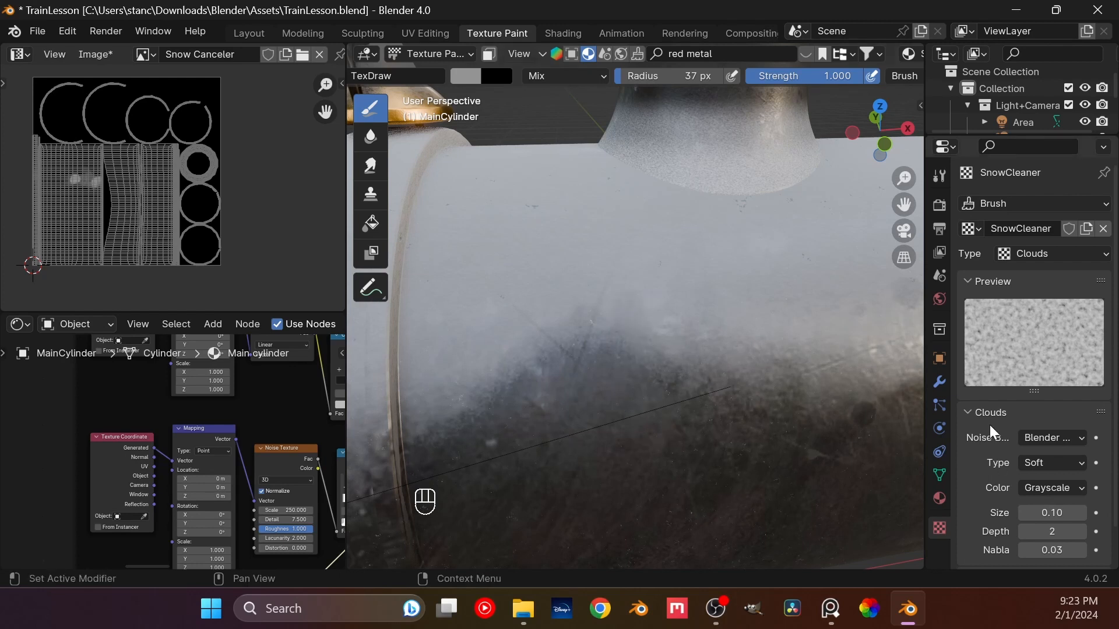
- Extend the snow clearing rearward along the cylinder's side and add a second small patch behind the first
{"action": "mouse_move", "coordinate": [648, 304]}
{"action": "left_mouse_down"}
{"action": "mouse_move", "coordinate": [648, 406]}
{"action": "mouse_move", "coordinate": [619, 312]}
{"action": "mouse_move", "coordinate": [583, 415]}
{"action": "mouse_move", "coordinate": [602, 325]}
{"action": "mouse_move", "coordinate": [602, 365]}
{"action": "mouse_move", "coordinate": [666, 350]}
{"action": "mouse_move", "coordinate": [762, 425]}
{"action": "mouse_move", "coordinate": [801, 358]}
{"action": "mouse_move", "coordinate": [814, 392]}
{"action": "mouse_move", "coordinate": [854, 398]}
{"action": "left_mouse_up"}
{"action": "scroll", "coordinate": [854, 396], "scroll_direction": "down", "scroll_amount": 4}
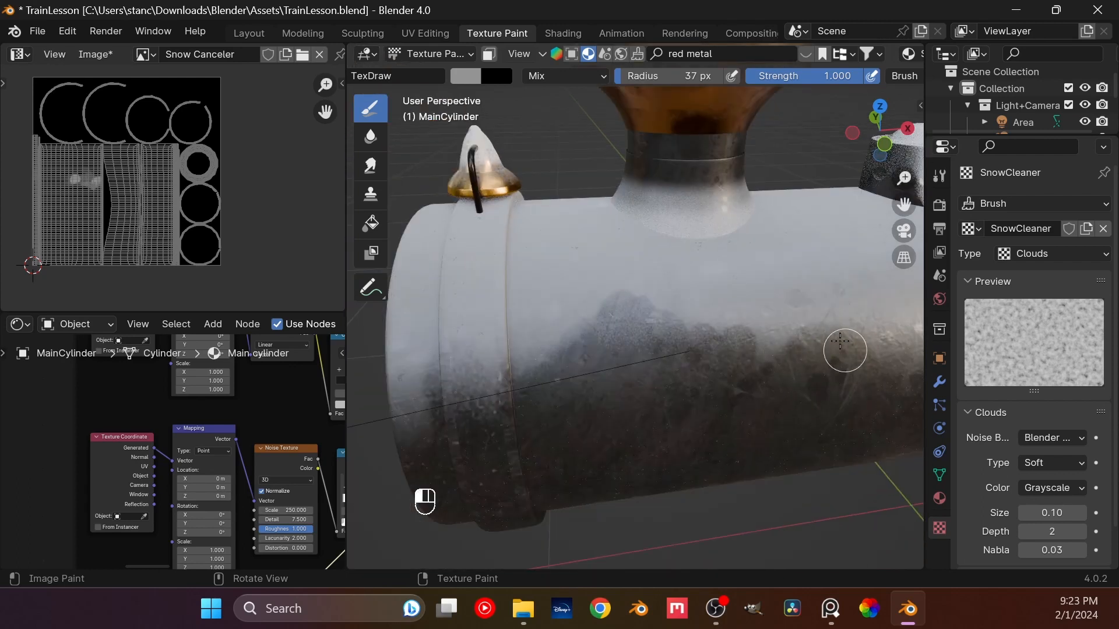
{"action": "mouse_move", "coordinate": [761, 385]}
{"action": "left_mouse_down"}
{"action": "mouse_move", "coordinate": [772, 375]}
{"action": "mouse_move", "coordinate": [767, 322]}
{"action": "mouse_move", "coordinate": [774, 405]}
{"action": "left_mouse_up"}
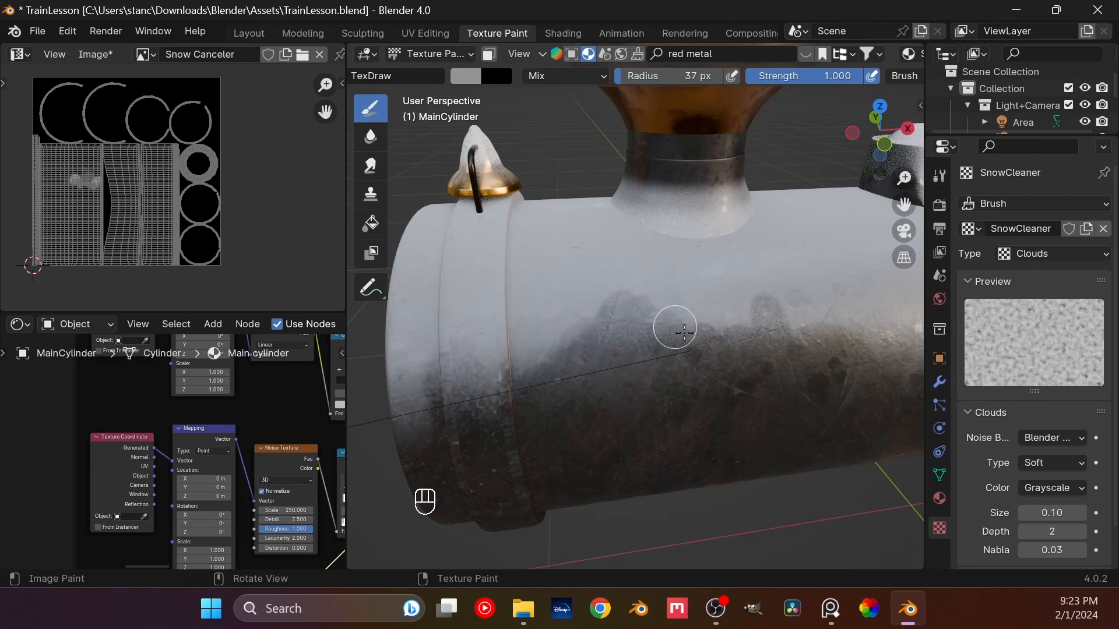
- Set the brush radius to 8 px and paint fine detail at the top of the second cleared patch
{"action": "middle_click_drag", "start_coordinate": [794, 324], "coordinate": [658, 291]}
{"action": "mouse_move", "coordinate": [658, 291]}
{"action": "middle_mouse_down", "text": "shift"}
{"action": "mouse_move", "coordinate": [594, 277]}
{"action": "mouse_move", "coordinate": [630, 297]}
{"action": "mouse_move", "coordinate": [604, 313]}
{"action": "mouse_move", "coordinate": [674, 302]}
{"action": "middle_mouse_up", "text": "shift"}
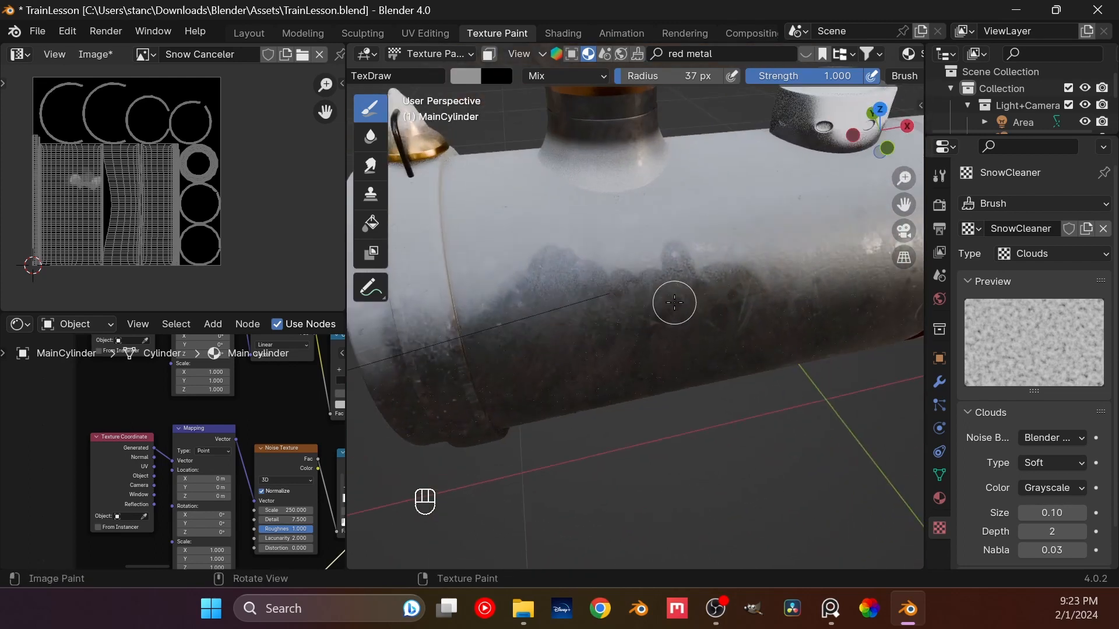
{"action": "left_click", "coordinate": [621, 75]}
{"action": "key", "text": "Return"}
{"action": "mouse_move", "coordinate": [612, 78]}
{"action": "left_mouse_down"}
{"action": "mouse_move", "coordinate": [597, 90]}
{"action": "mouse_move", "coordinate": [645, 79]}
{"action": "mouse_move", "coordinate": [635, 85]}
{"action": "left_mouse_up"}
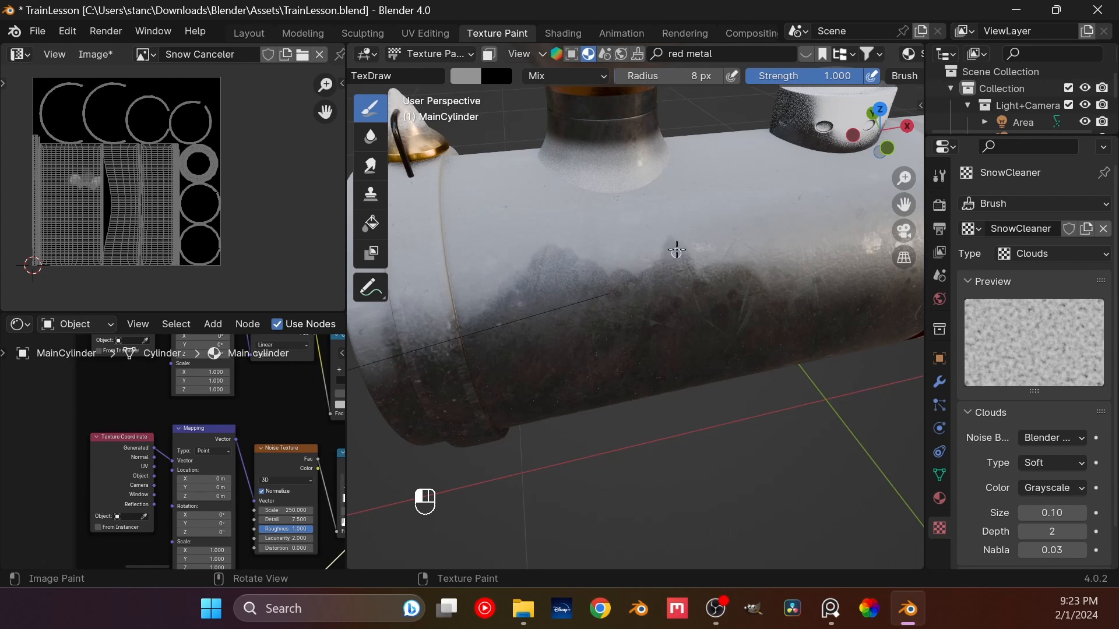
{"action": "left_click_drag", "start_coordinate": [677, 251], "coordinate": [687, 262]}
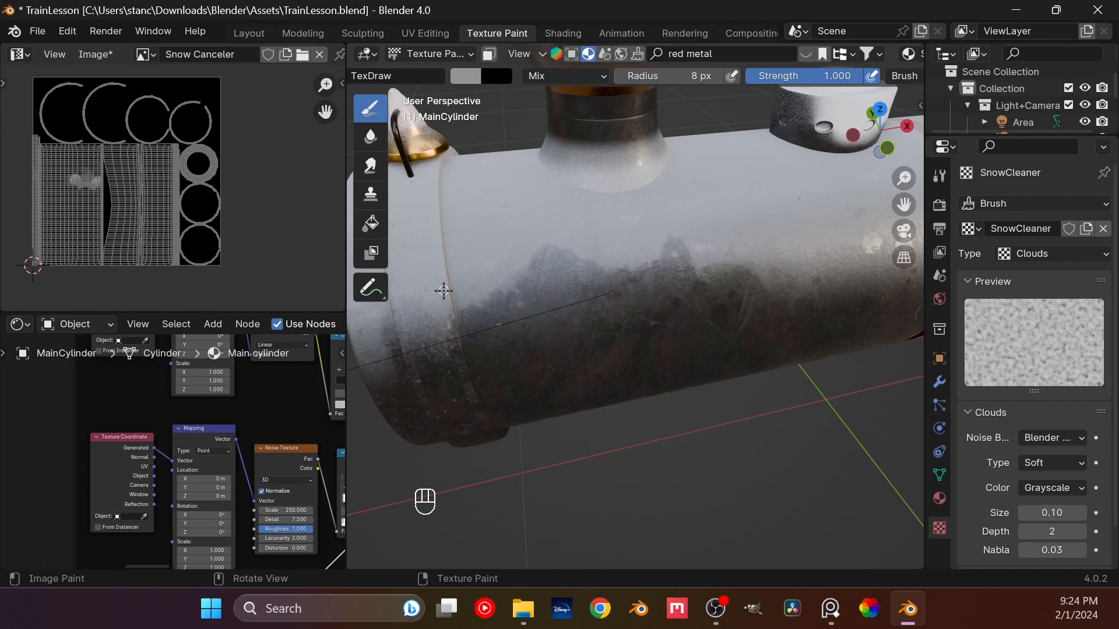
- Paint fine streaks of cleared snow along the front ring's seam and up from the neighbouring snow edge
{"action": "mouse_move", "coordinate": [505, 281]}
{"action": "middle_mouse_down"}
{"action": "mouse_move", "coordinate": [487, 282]}
{"action": "mouse_move", "coordinate": [688, 275]}
{"action": "mouse_move", "coordinate": [632, 267]}
{"action": "mouse_move", "coordinate": [579, 242]}
{"action": "mouse_move", "coordinate": [592, 265]}
{"action": "mouse_move", "coordinate": [693, 328]}
{"action": "mouse_move", "coordinate": [692, 313]}
{"action": "mouse_move", "coordinate": [650, 297]}
{"action": "middle_mouse_up"}
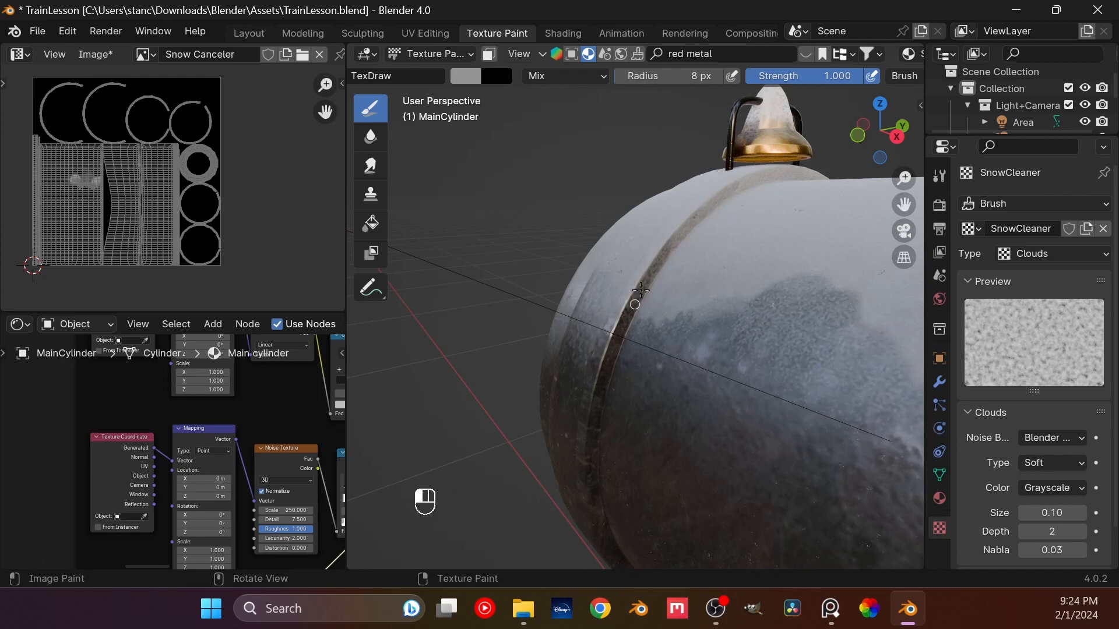
{"action": "left_click_drag", "start_coordinate": [695, 223], "coordinate": [697, 216]}
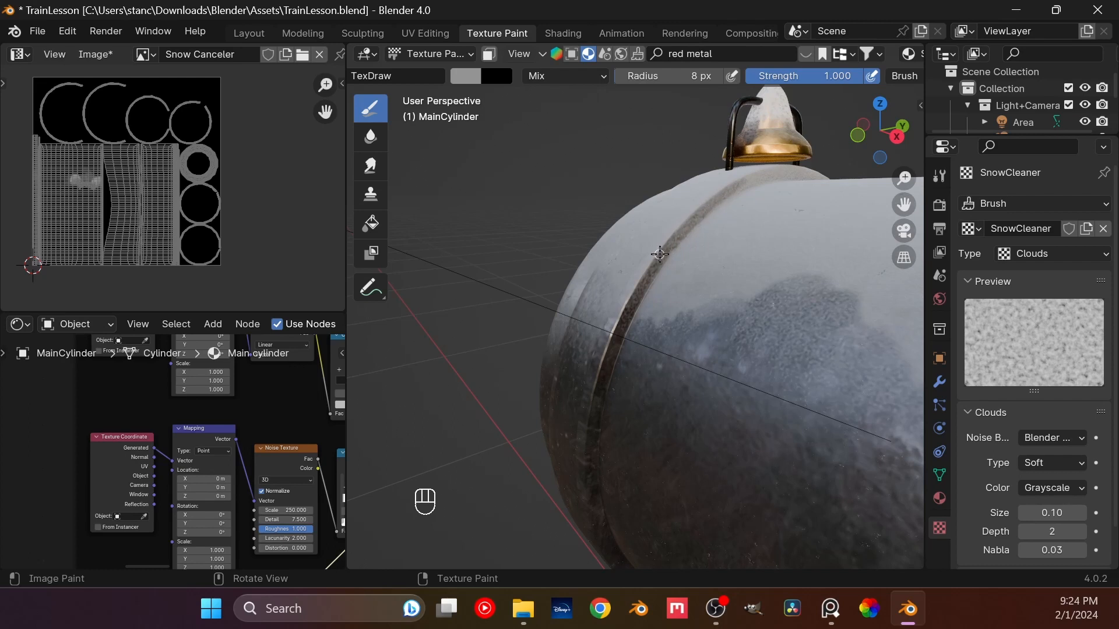
{"action": "middle_click_drag", "start_coordinate": [643, 252], "coordinate": [702, 275]}
{"action": "middle_click_drag", "start_coordinate": [659, 339], "coordinate": [659, 309]}
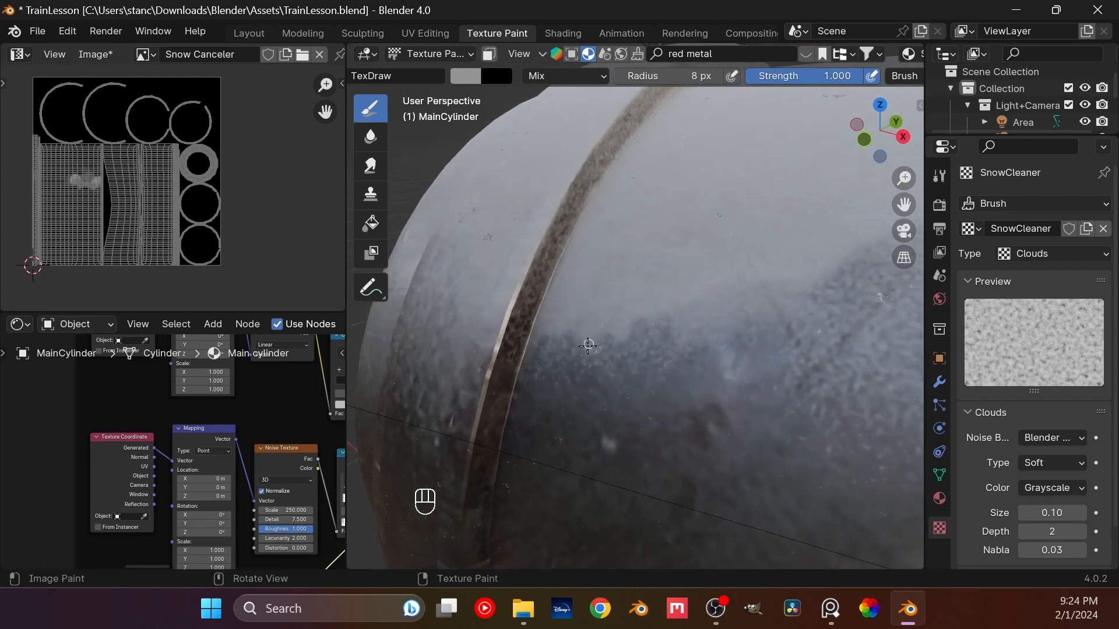
{"action": "mouse_move", "coordinate": [577, 353]}
{"action": "left_mouse_down"}
{"action": "mouse_move", "coordinate": [615, 292]}
{"action": "mouse_move", "coordinate": [583, 361]}
{"action": "mouse_move", "coordinate": [609, 334]}
{"action": "mouse_move", "coordinate": [625, 350]}
{"action": "mouse_move", "coordinate": [551, 342]}
{"action": "mouse_move", "coordinate": [523, 377]}
{"action": "mouse_move", "coordinate": [581, 218]}
{"action": "mouse_move", "coordinate": [652, 113]}
{"action": "left_mouse_up"}
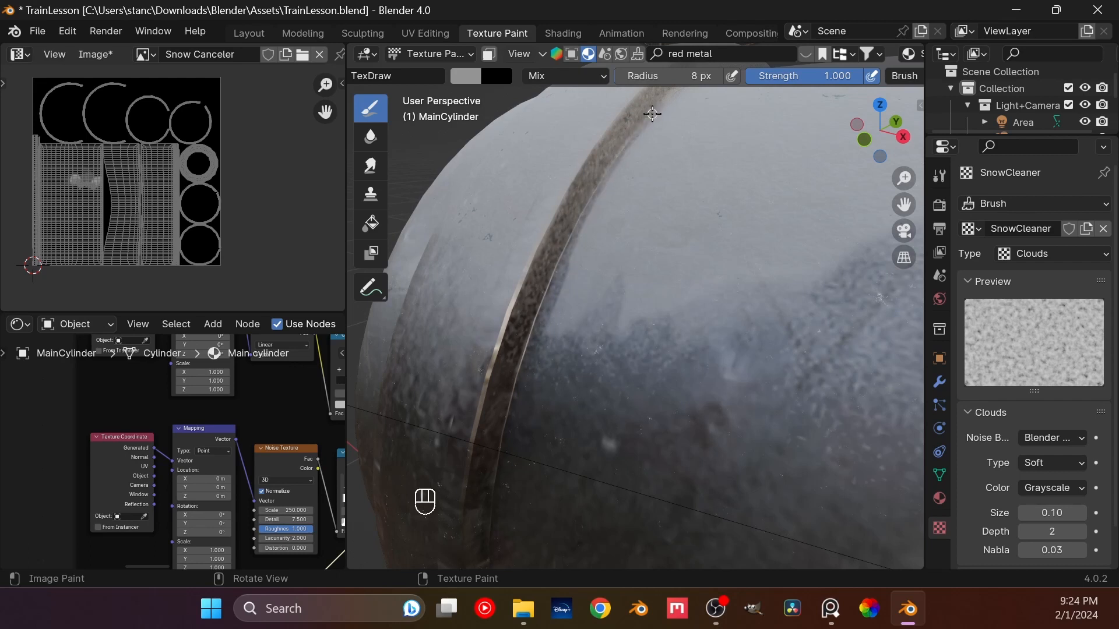
- Examine the painted snow edge around the front ring, along the cylinder's side and on the front face
{"action": "scroll", "coordinate": [670, 175], "scroll_direction": "down", "scroll_amount": 5}
{"action": "middle_click_drag", "start_coordinate": [671, 247], "coordinate": [597, 315], "text": "shift"}
{"action": "scroll", "coordinate": [596, 315], "scroll_direction": "up", "scroll_amount": 4}
{"action": "middle_click_drag", "start_coordinate": [583, 265], "coordinate": [693, 327], "text": "shift"}
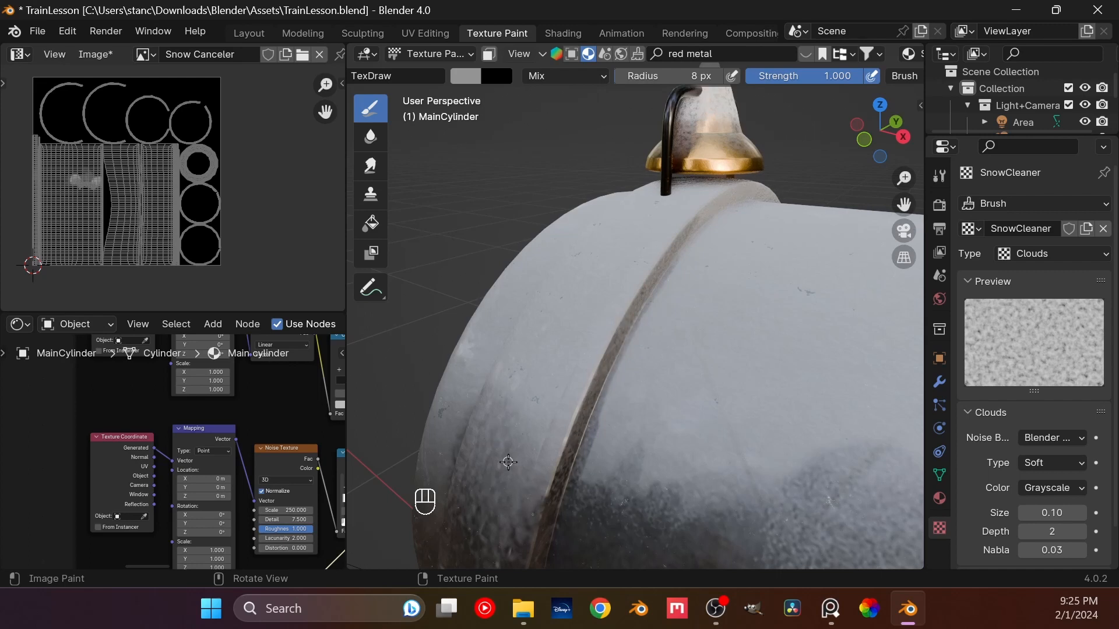
{"action": "middle_click_drag", "start_coordinate": [509, 462], "coordinate": [676, 257]}
{"action": "scroll", "coordinate": [592, 210], "scroll_direction": "down", "scroll_amount": 5}
{"action": "middle_click_drag", "start_coordinate": [577, 292], "coordinate": [676, 257], "text": "shift"}
{"action": "middle_click_drag", "start_coordinate": [676, 256], "coordinate": [646, 236]}
{"action": "scroll", "coordinate": [670, 247], "scroll_direction": "up", "scroll_amount": 1}
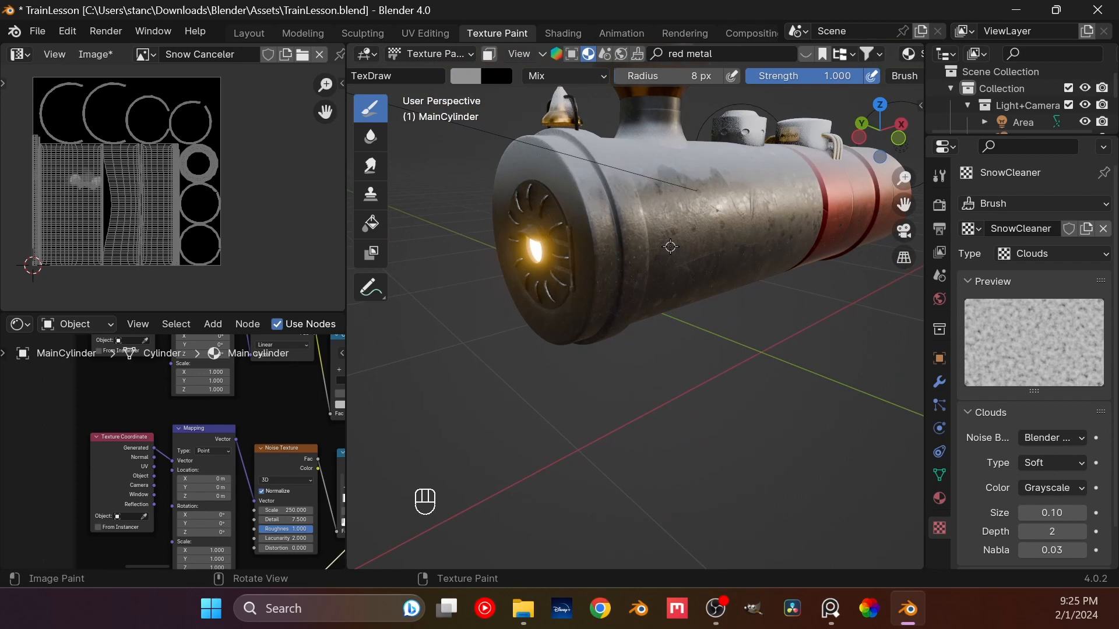
{"action": "middle_click_drag", "start_coordinate": [562, 256], "coordinate": [746, 295]}
{"action": "scroll", "coordinate": [602, 250], "scroll_direction": "up", "scroll_amount": 3}
{"action": "scroll", "coordinate": [732, 320], "scroll_direction": "up", "scroll_amount": 3}
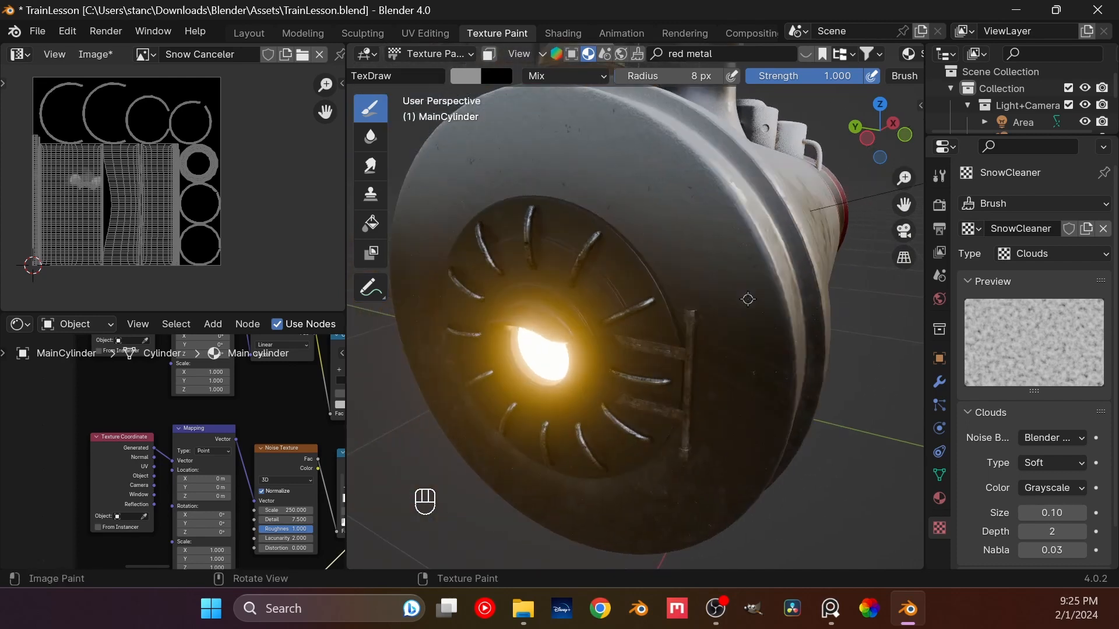
- Isolate the main cylinder in local view and clear snow on its front face beside the opening with the 8 px brush
{"action": "key", "text": "KP_Divide"}
{"action": "scroll", "coordinate": [641, 353], "scroll_direction": "up", "scroll_amount": 3}
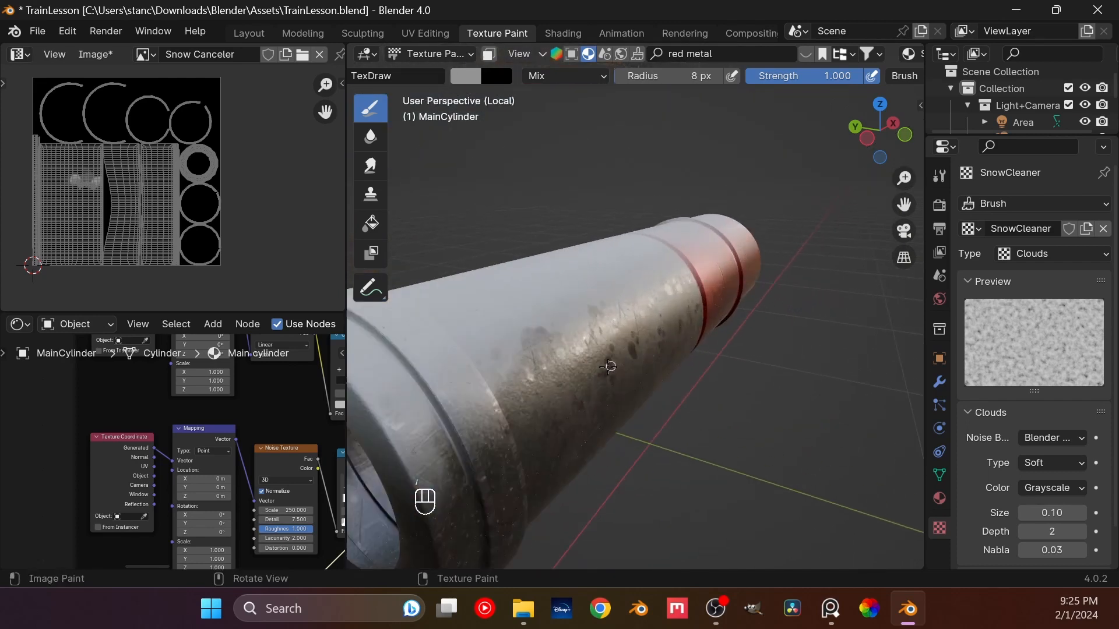
{"action": "middle_click_drag", "start_coordinate": [607, 367], "coordinate": [845, 252]}
{"action": "scroll", "coordinate": [845, 251], "scroll_direction": "up", "scroll_amount": 2}
{"action": "middle_click_drag", "start_coordinate": [770, 291], "coordinate": [685, 345], "text": "shift"}
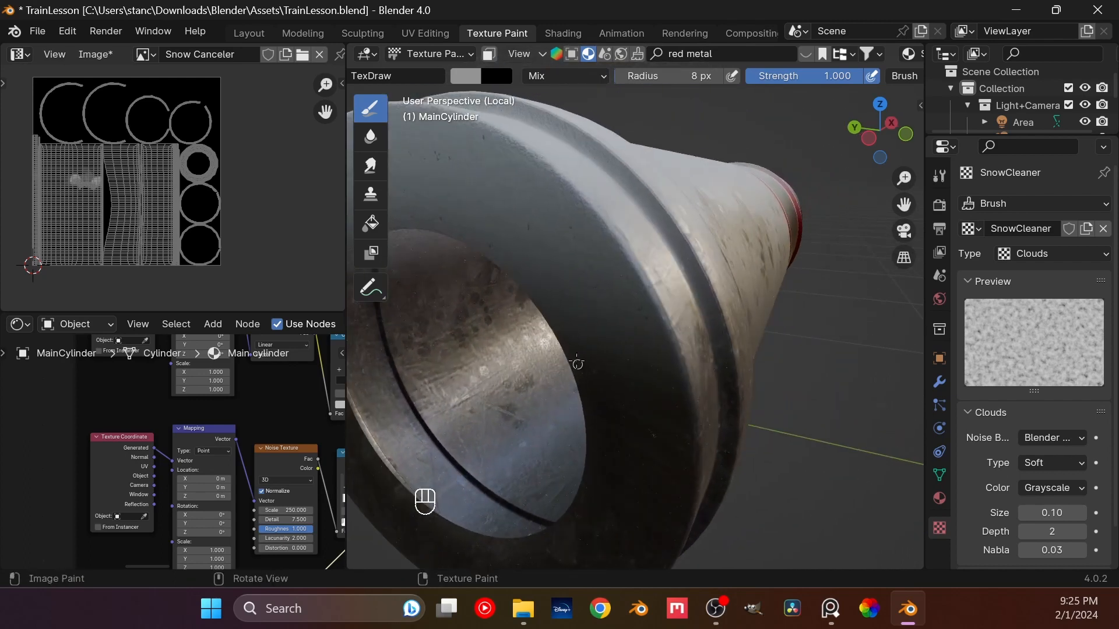
{"action": "left_click_drag", "start_coordinate": [577, 364], "coordinate": [570, 332]}
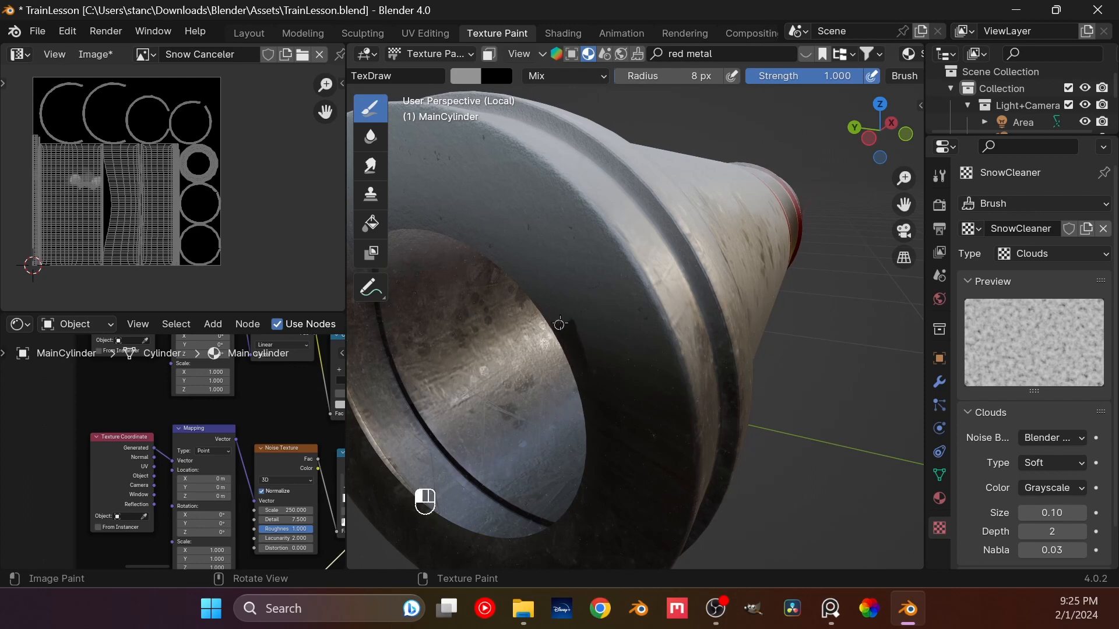
{"action": "mouse_move", "coordinate": [579, 338]}
{"action": "left_mouse_down"}
{"action": "mouse_move", "coordinate": [591, 373]}
{"action": "mouse_move", "coordinate": [671, 374]}
{"action": "mouse_move", "coordinate": [670, 355]}
{"action": "mouse_move", "coordinate": [684, 368]}
{"action": "left_mouse_up"}
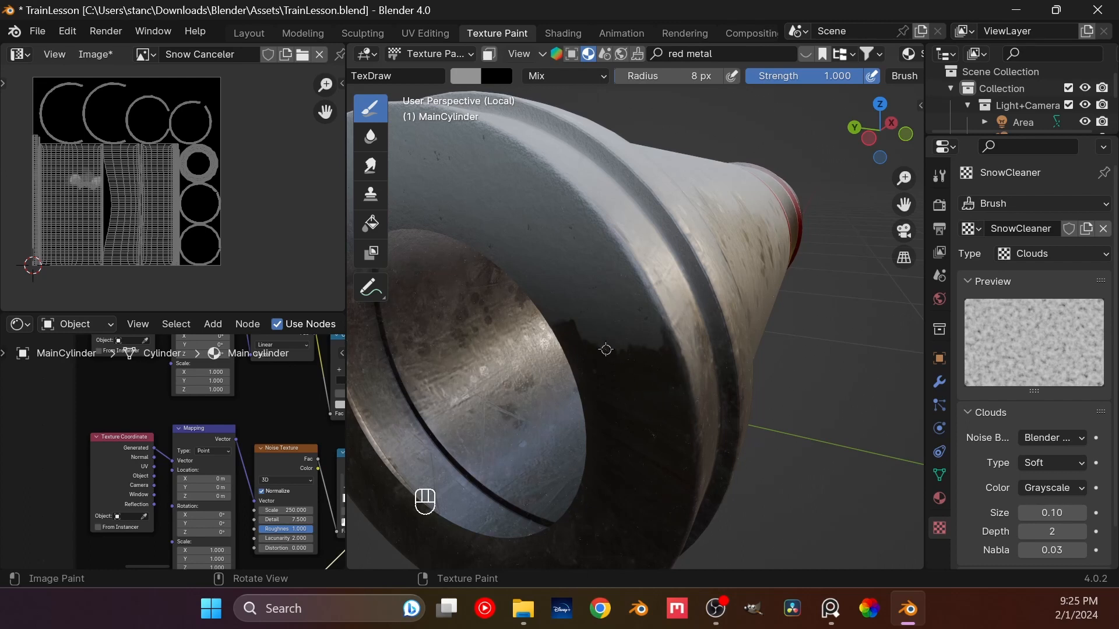
- Set the brush radius to 80 px and paint over the cleared area on the front face to soften the snow edge
{"action": "left_click_drag", "start_coordinate": [619, 80], "coordinate": [638, 82]}
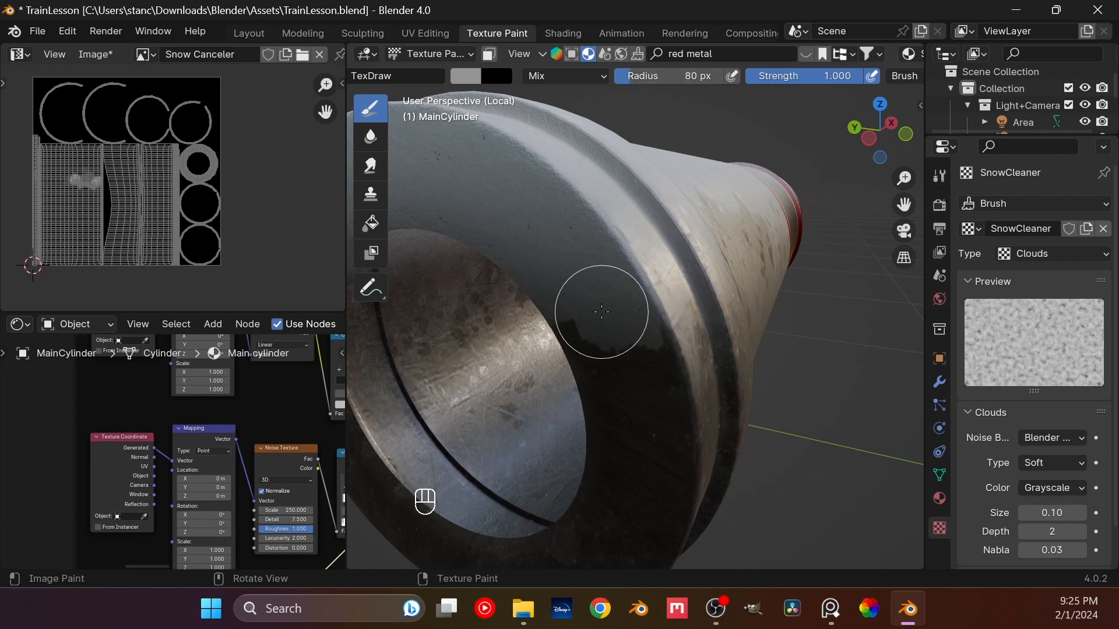
{"action": "mouse_move", "coordinate": [592, 322]}
{"action": "left_mouse_down"}
{"action": "mouse_move", "coordinate": [585, 346]}
{"action": "mouse_move", "coordinate": [599, 362]}
{"action": "mouse_move", "coordinate": [602, 325]}
{"action": "mouse_move", "coordinate": [609, 360]}
{"action": "mouse_move", "coordinate": [645, 357]}
{"action": "mouse_move", "coordinate": [594, 355]}
{"action": "mouse_move", "coordinate": [570, 311]}
{"action": "mouse_move", "coordinate": [582, 312]}
{"action": "mouse_move", "coordinate": [574, 331]}
{"action": "mouse_move", "coordinate": [615, 325]}
{"action": "mouse_move", "coordinate": [630, 338]}
{"action": "mouse_move", "coordinate": [619, 304]}
{"action": "mouse_move", "coordinate": [639, 373]}
{"action": "left_mouse_up"}
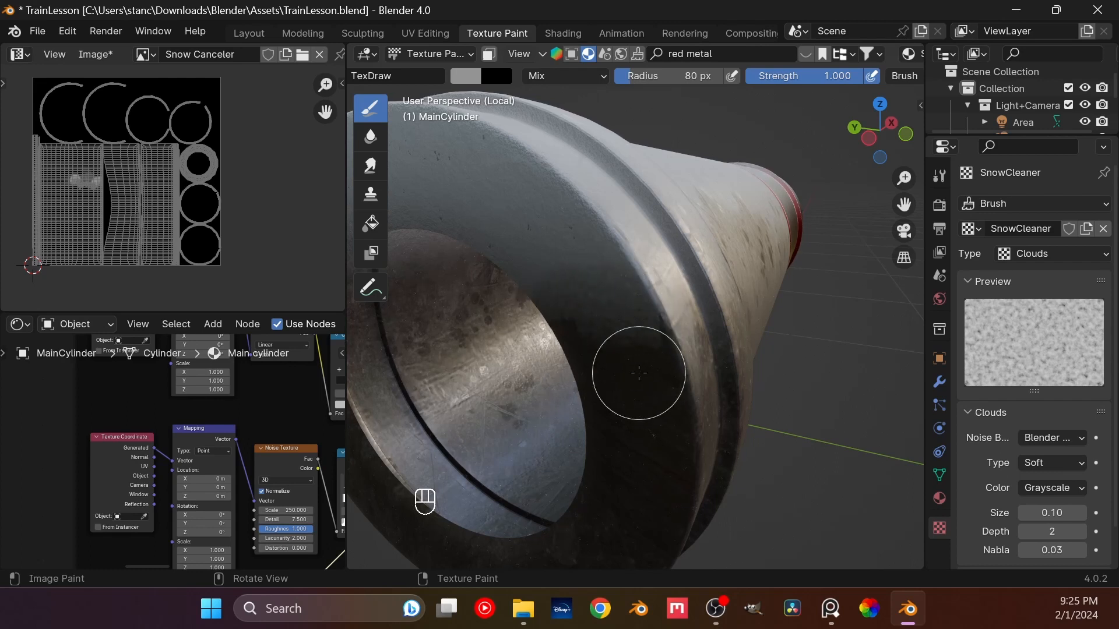
{"action": "middle_click_drag", "start_coordinate": [650, 337], "coordinate": [679, 344]}
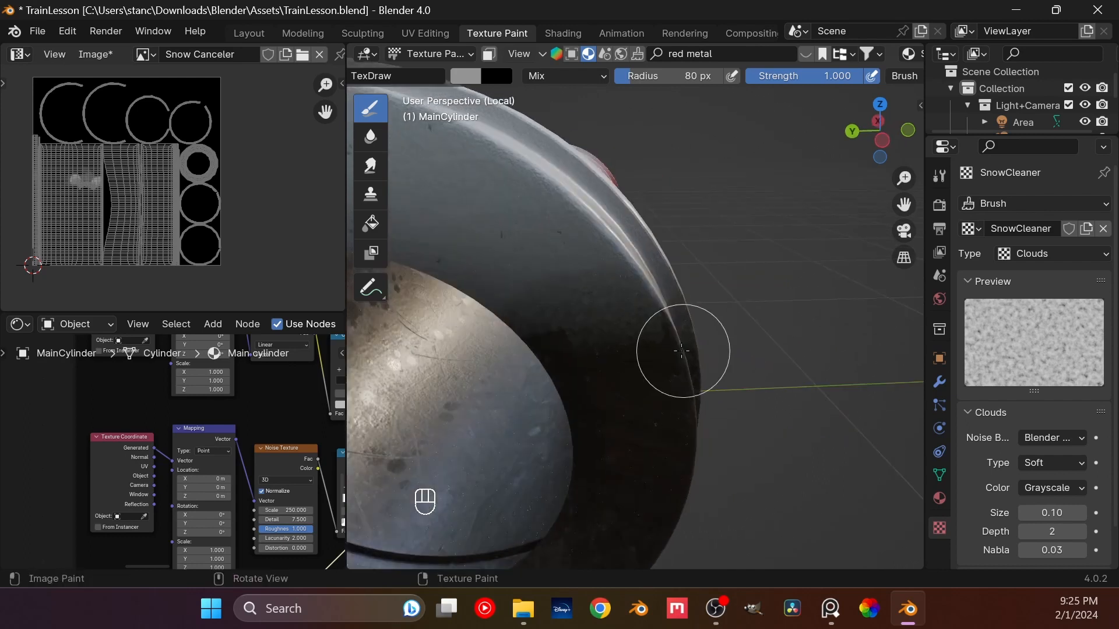
{"action": "middle_click_drag", "start_coordinate": [579, 344], "coordinate": [839, 339], "text": "shift"}
{"action": "middle_click_drag", "start_coordinate": [583, 175], "coordinate": [606, 163]}
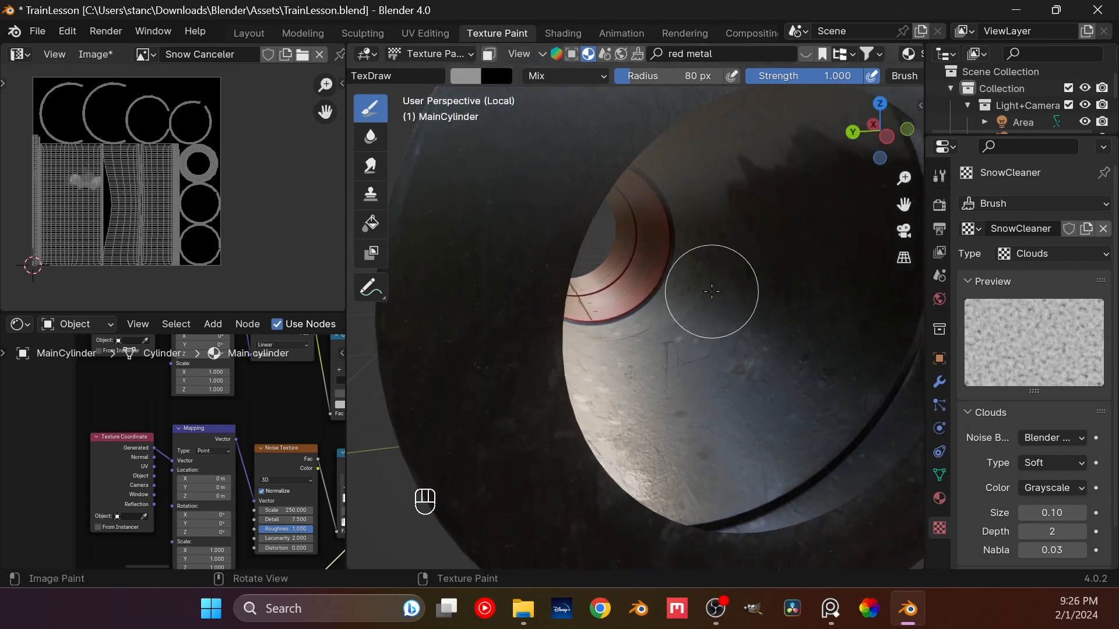
{"action": "scroll", "coordinate": [711, 292], "scroll_direction": "down", "scroll_amount": 4}
{"action": "middle_click_drag", "start_coordinate": [711, 291], "coordinate": [663, 314], "text": "shift"}
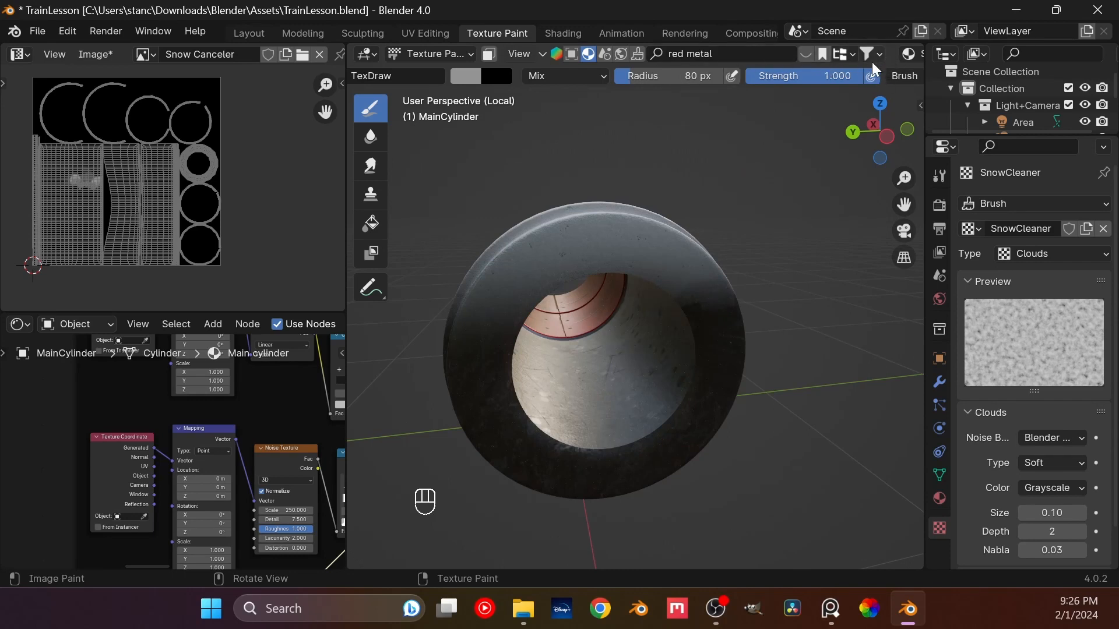
- Enable Y-axis symmetry for texture painting
{"action": "left_click", "coordinate": [908, 53]}
{"action": "left_click", "coordinate": [841, 54]}
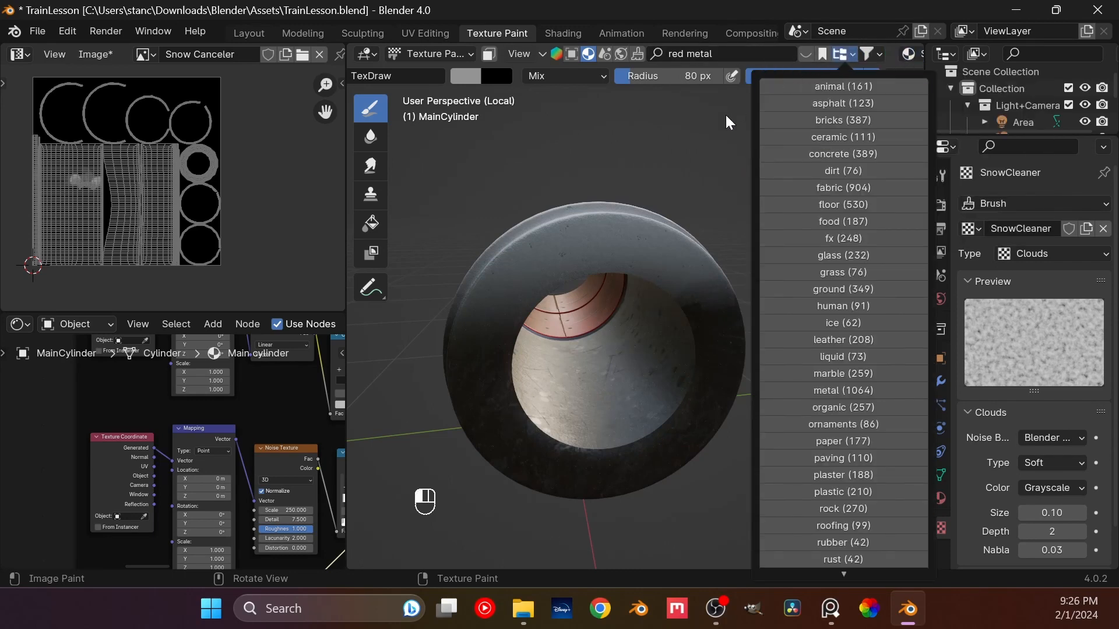
{"action": "middle_click_drag", "start_coordinate": [859, 53], "coordinate": [474, 51]}
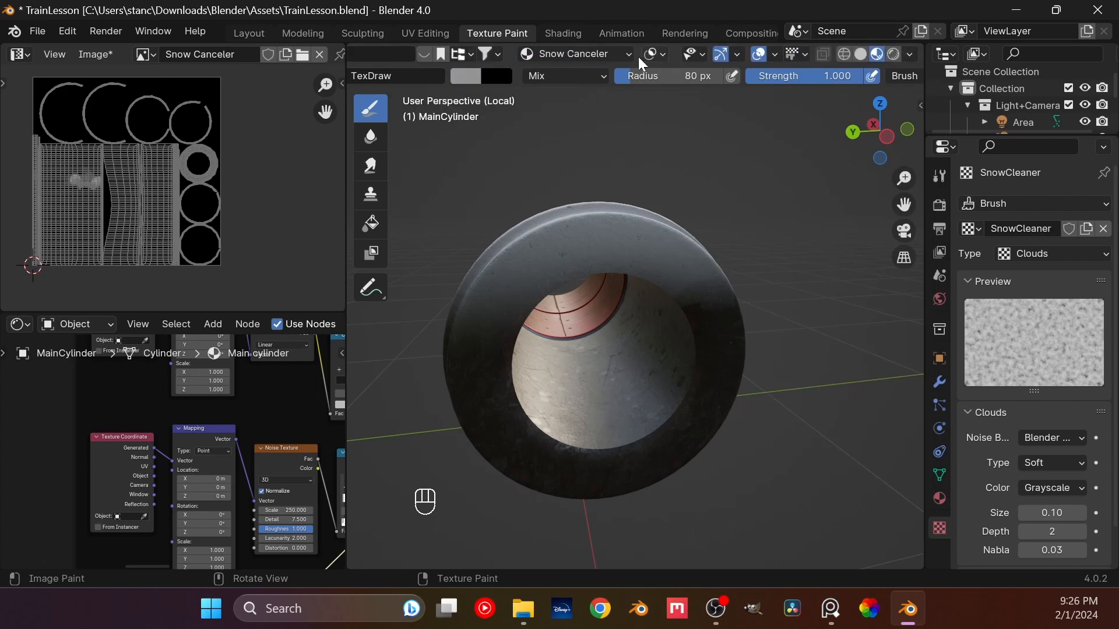
{"action": "middle_click_drag", "start_coordinate": [528, 53], "coordinate": [918, 78]}
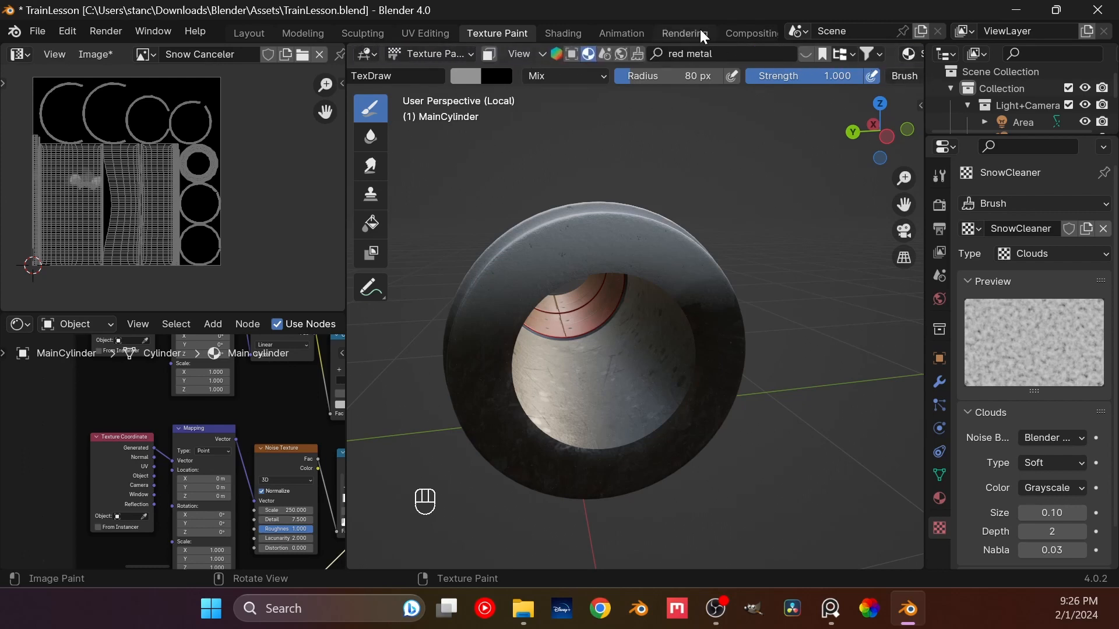
{"action": "middle_click_drag", "start_coordinate": [859, 72], "coordinate": [432, 87]}
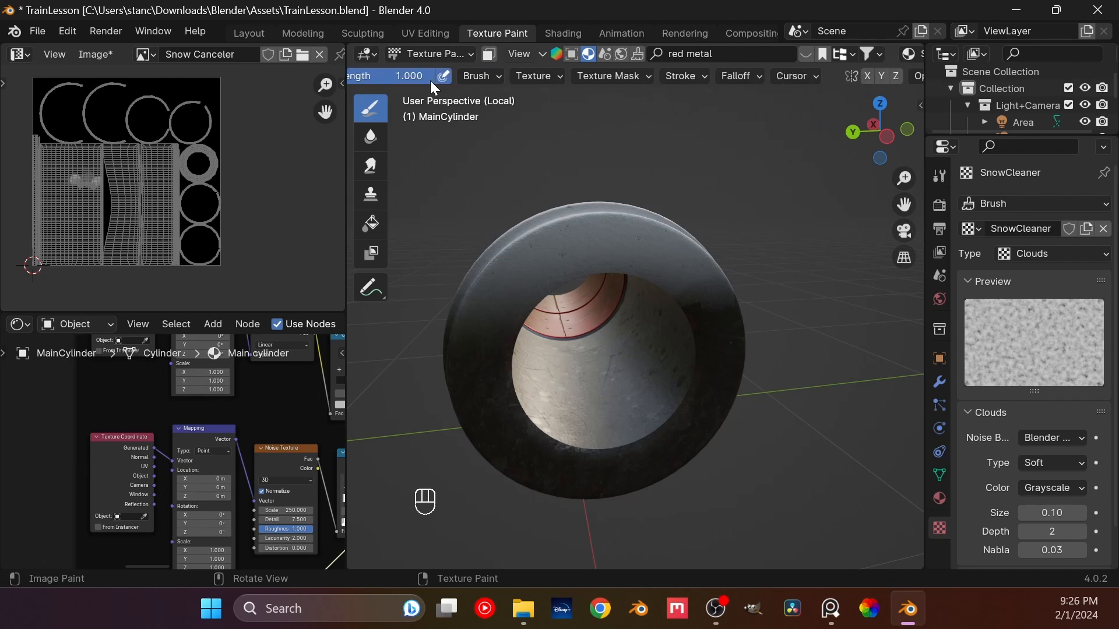
{"action": "left_click", "coordinate": [866, 76]}
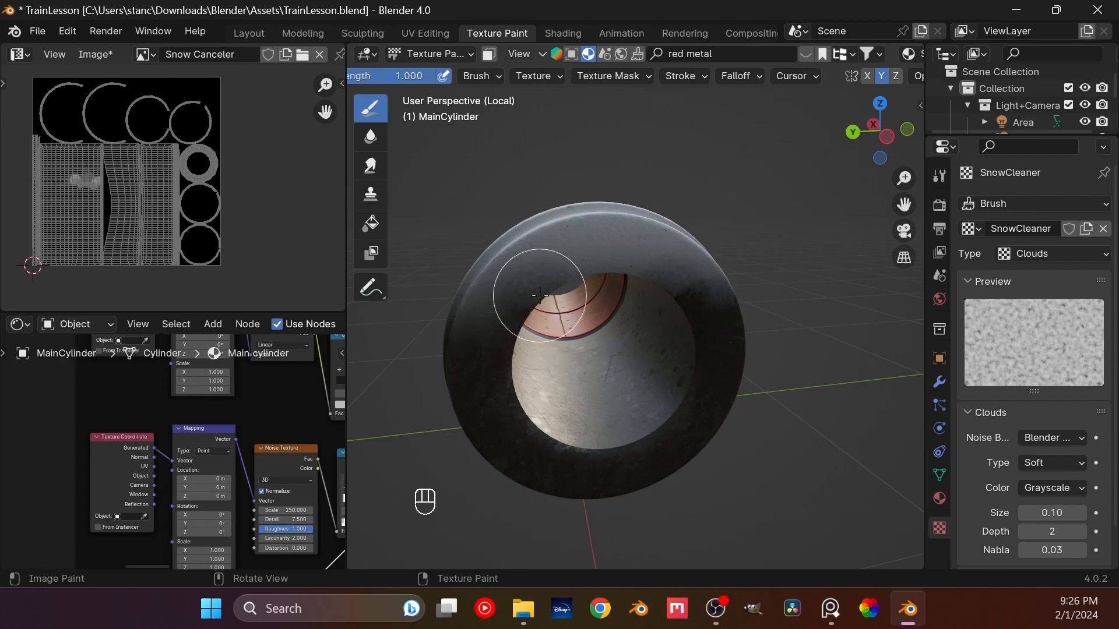
- Undo the last stroke, set the brush radius to 32 px and clear snow from the front face beside the opening
{"action": "key", "text": "ctrl+z"}
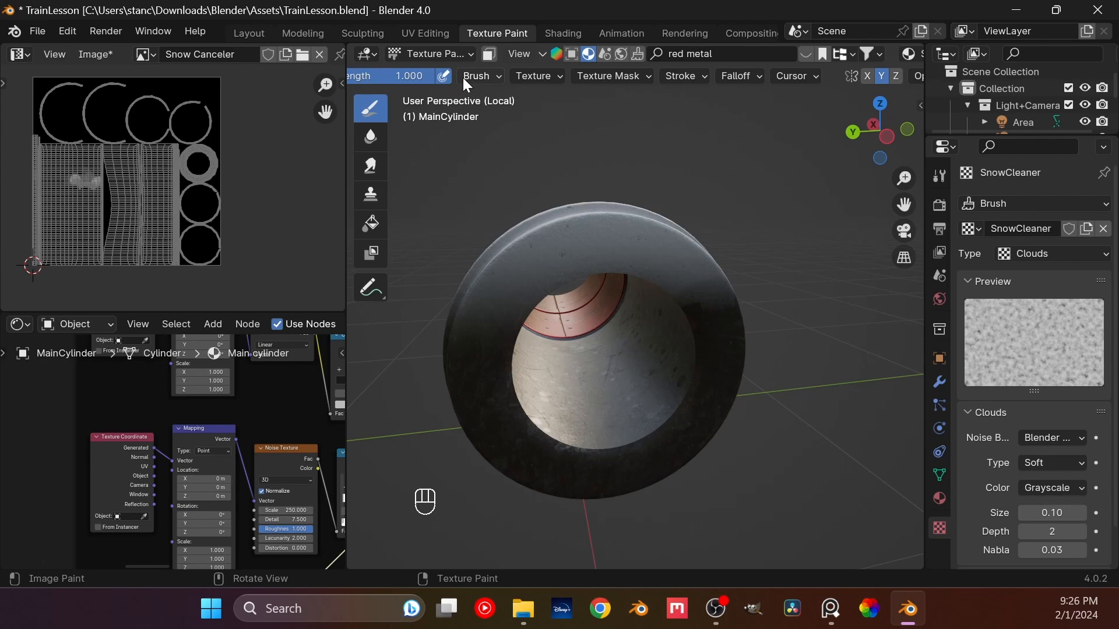
{"action": "scroll", "coordinate": [503, 68], "scroll_direction": "up", "scroll_amount": 5}
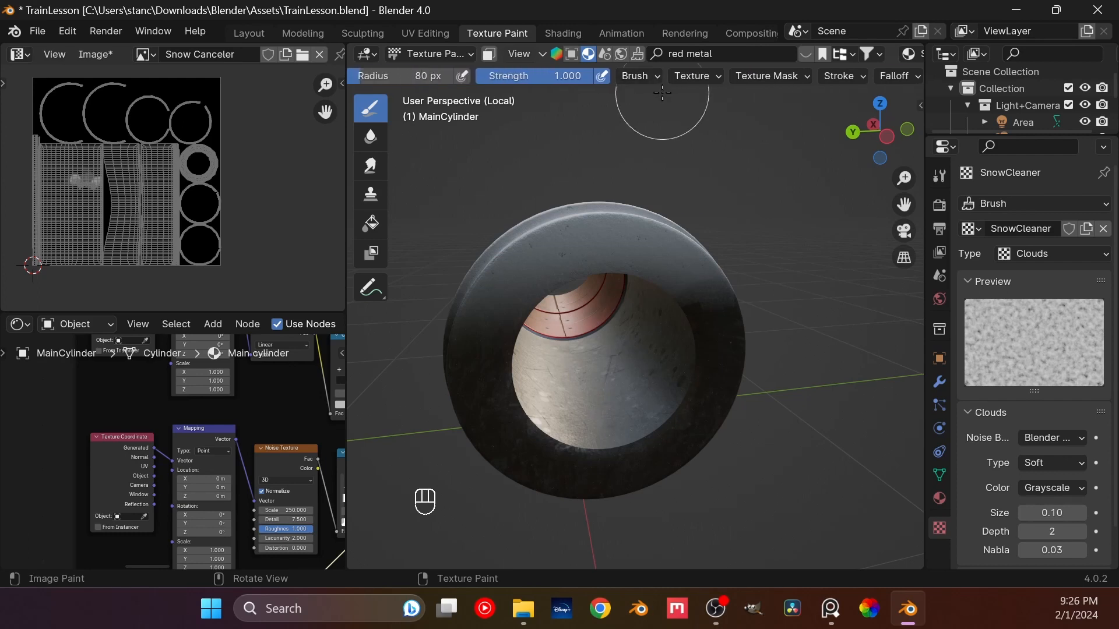
{"action": "scroll", "coordinate": [453, 75], "scroll_direction": "up", "scroll_amount": 2}
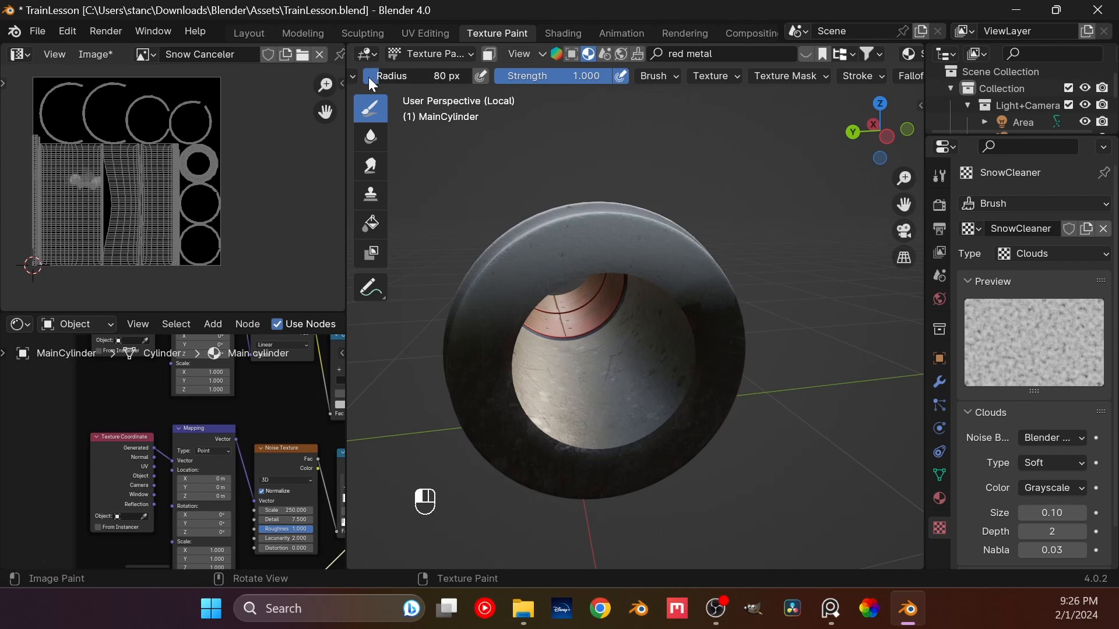
{"action": "left_click_drag", "start_coordinate": [364, 80], "coordinate": [346, 85]}
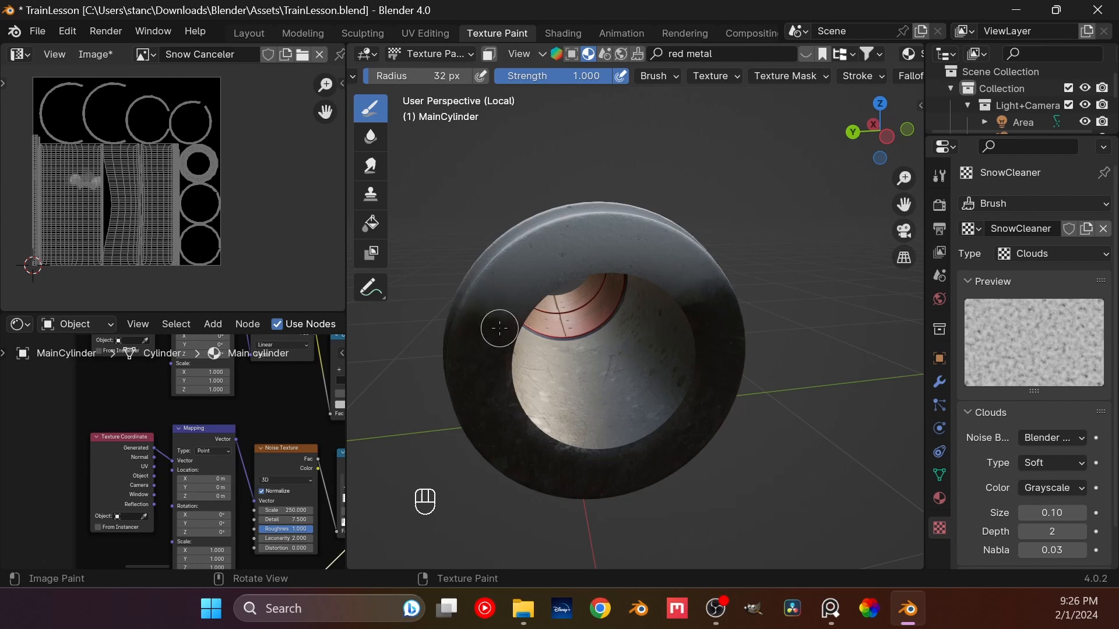
{"action": "mouse_move", "coordinate": [497, 295]}
{"action": "left_mouse_down"}
{"action": "mouse_move", "coordinate": [502, 320]}
{"action": "mouse_move", "coordinate": [462, 310]}
{"action": "mouse_move", "coordinate": [523, 318]}
{"action": "left_mouse_up"}
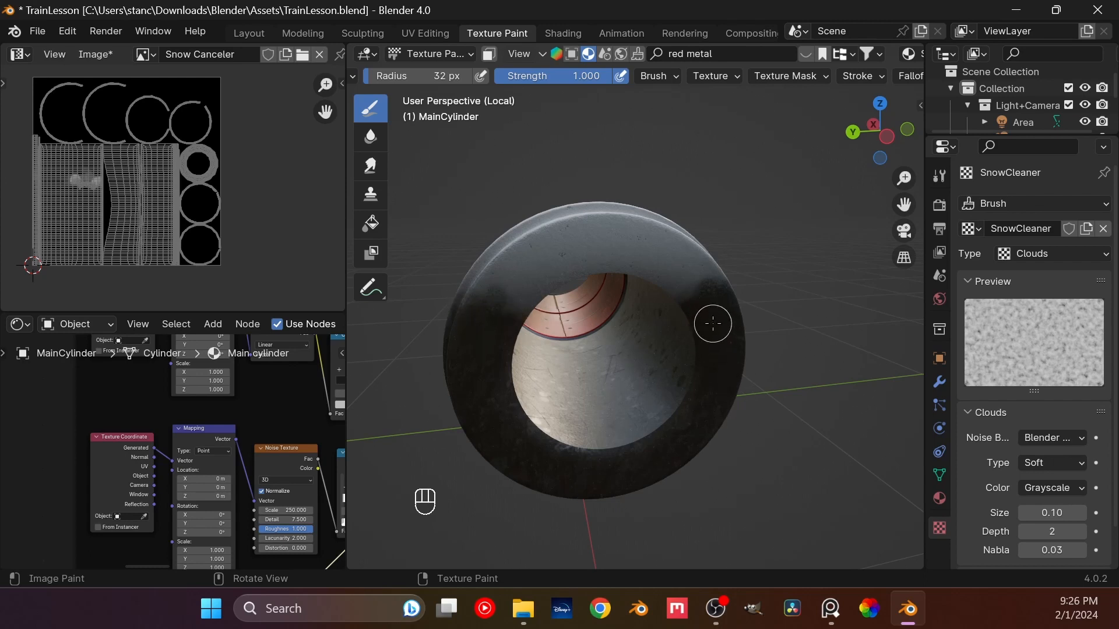
- Set the brush radius to 19 px and clear a thin band of snow around the upper rim of the front opening
{"action": "scroll", "coordinate": [687, 312], "scroll_direction": "up", "scroll_amount": 6}
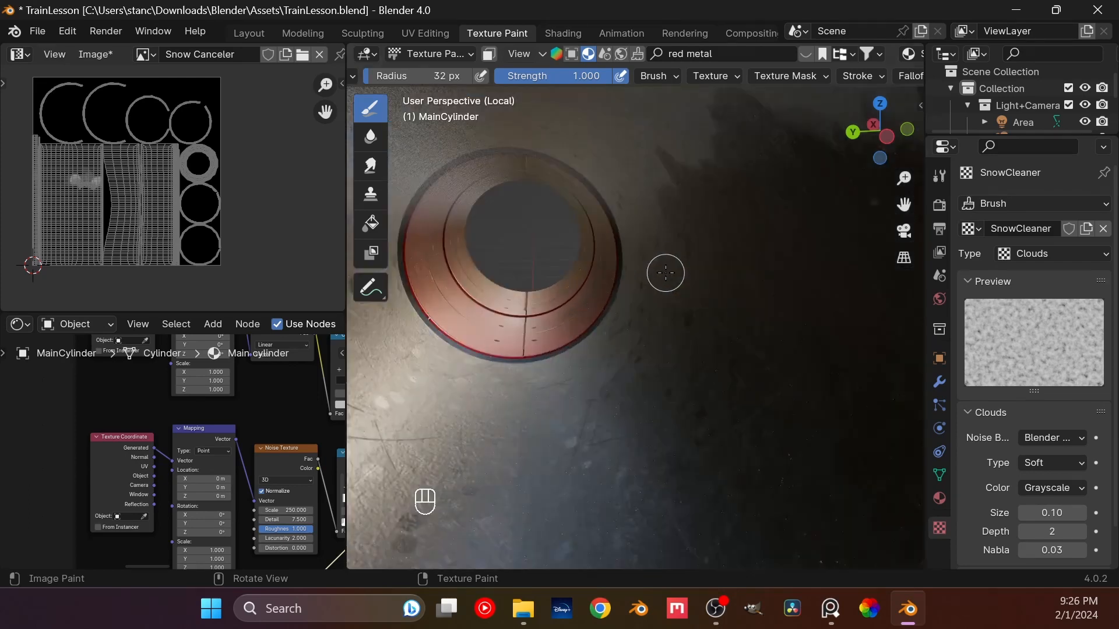
{"action": "middle_click_drag", "start_coordinate": [671, 258], "coordinate": [474, 299]}
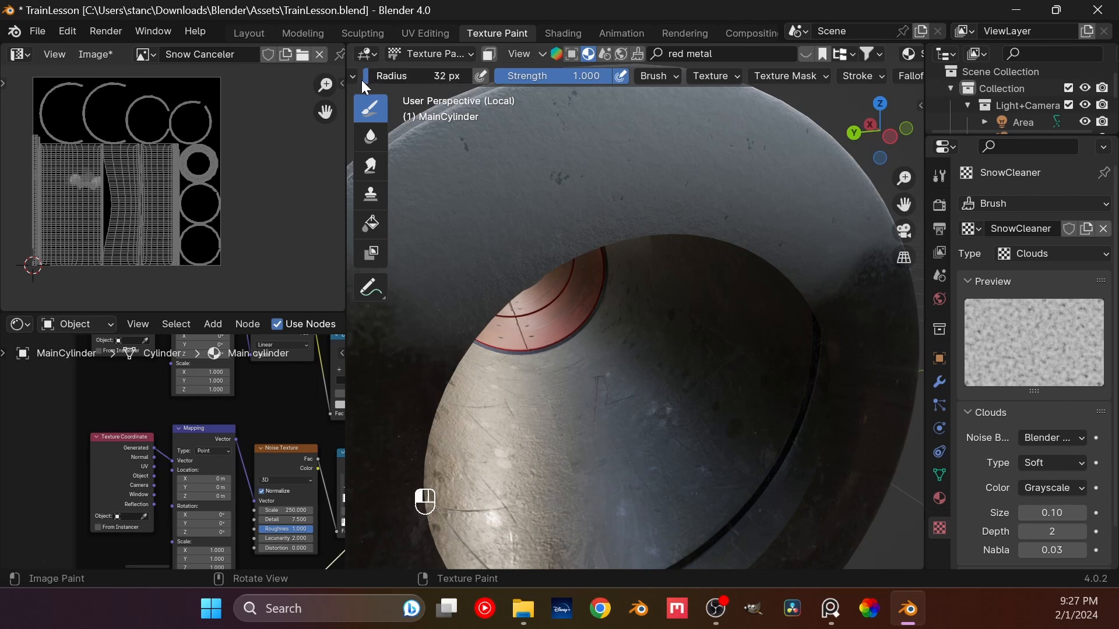
{"action": "left_click_drag", "start_coordinate": [358, 82], "coordinate": [354, 86]}
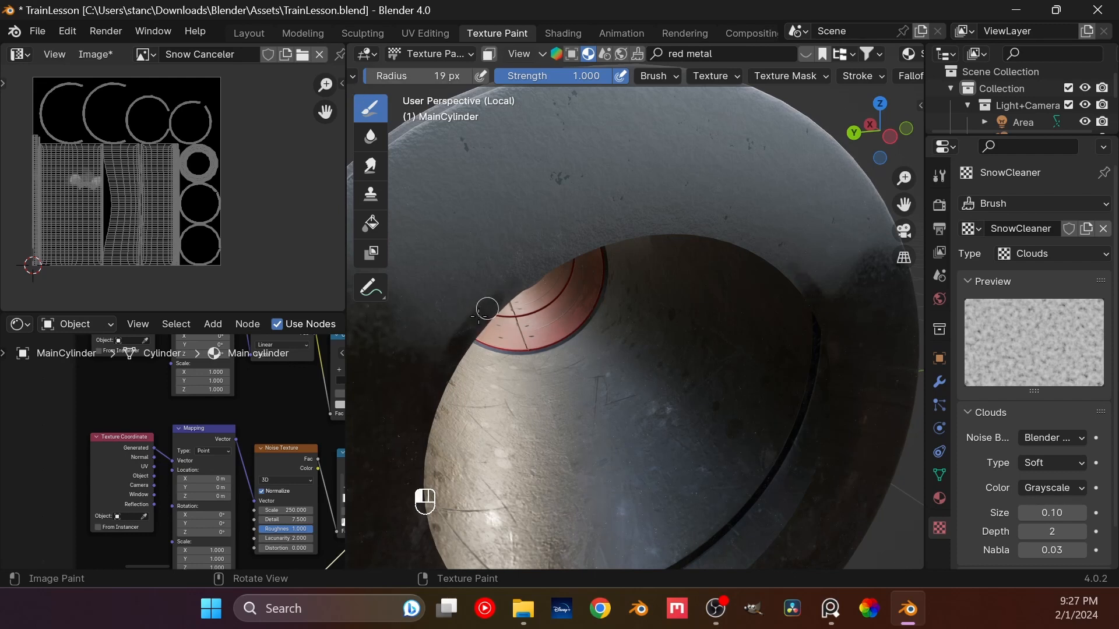
{"action": "mouse_move", "coordinate": [478, 317]}
{"action": "left_mouse_down"}
{"action": "mouse_move", "coordinate": [562, 255]}
{"action": "mouse_move", "coordinate": [494, 295]}
{"action": "left_mouse_up"}
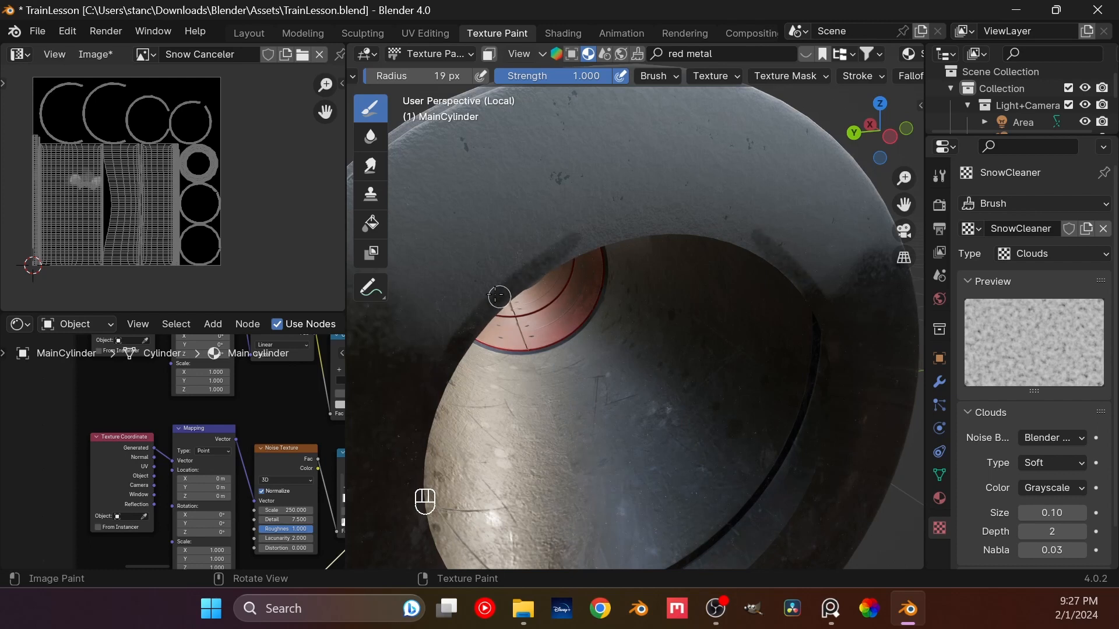
{"action": "mouse_move", "coordinate": [445, 362]}
{"action": "left_mouse_down"}
{"action": "mouse_move", "coordinate": [483, 294]}
{"action": "mouse_move", "coordinate": [534, 252]}
{"action": "left_mouse_up"}
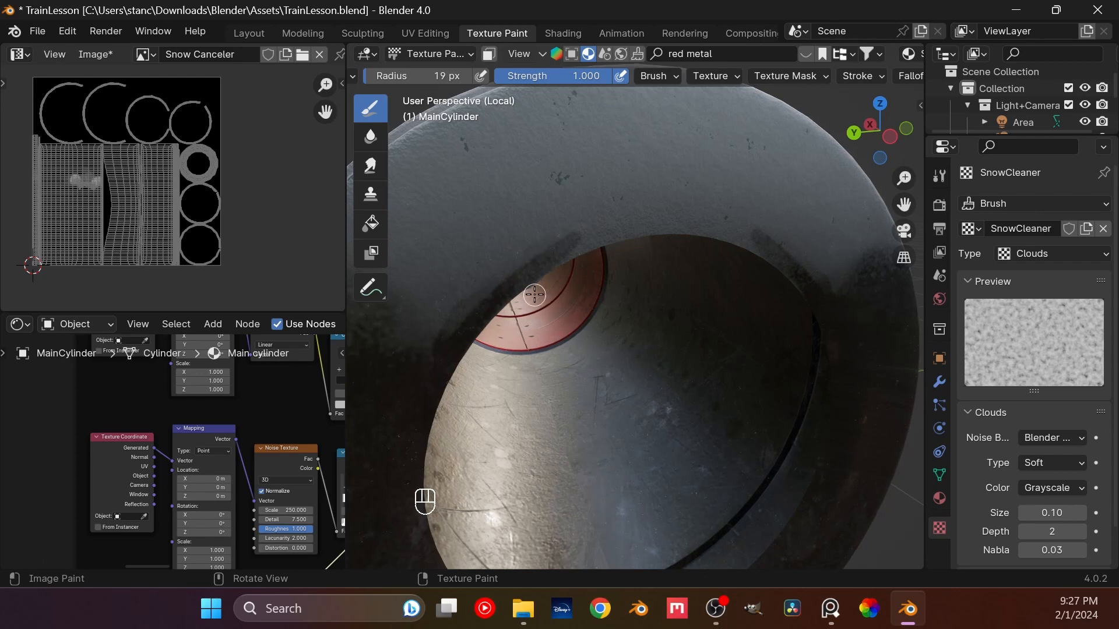
{"action": "mouse_move", "coordinate": [535, 295]}
{"action": "left_mouse_down"}
{"action": "mouse_move", "coordinate": [515, 274]}
{"action": "mouse_move", "coordinate": [572, 245]}
{"action": "mouse_move", "coordinate": [635, 222]}
{"action": "mouse_move", "coordinate": [577, 248]}
{"action": "mouse_move", "coordinate": [682, 227]}
{"action": "mouse_move", "coordinate": [652, 222]}
{"action": "mouse_move", "coordinate": [567, 250]}
{"action": "mouse_move", "coordinate": [517, 282]}
{"action": "mouse_move", "coordinate": [554, 243]}
{"action": "mouse_move", "coordinate": [594, 242]}
{"action": "mouse_move", "coordinate": [612, 225]}
{"action": "mouse_move", "coordinate": [686, 225]}
{"action": "mouse_move", "coordinate": [617, 232]}
{"action": "mouse_move", "coordinate": [552, 260]}
{"action": "mouse_move", "coordinate": [486, 330]}
{"action": "left_mouse_up"}
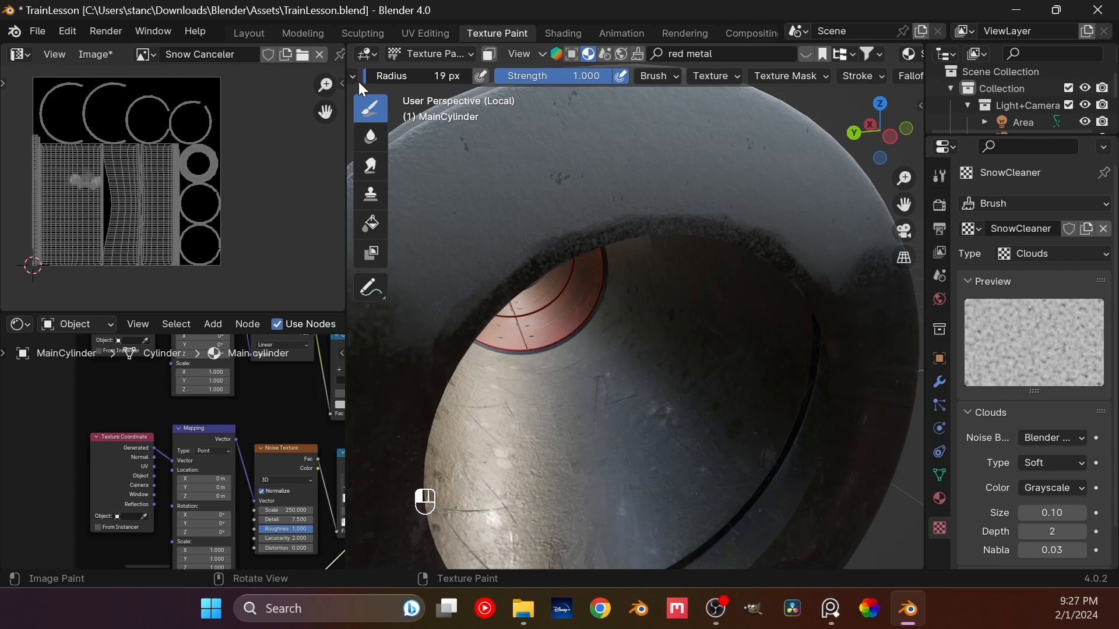
- Set the brush radius to 14 px and roughen the snow edge on the front face above and beside the opening
{"action": "left_click_drag", "start_coordinate": [355, 83], "coordinate": [356, 87]}
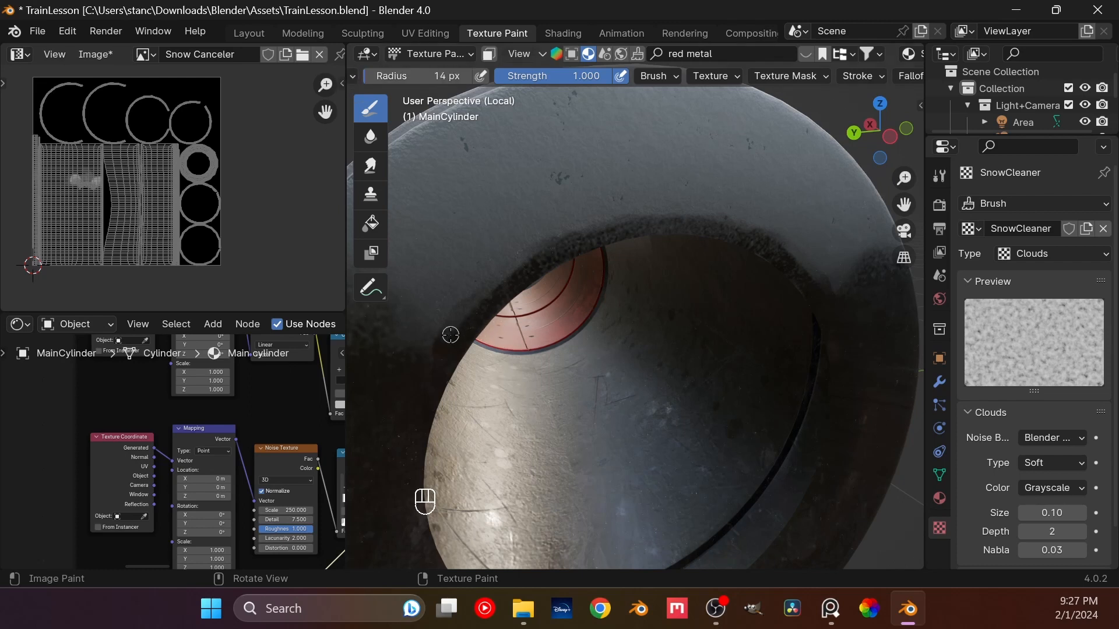
{"action": "mouse_move", "coordinate": [442, 334]}
{"action": "left_mouse_down"}
{"action": "mouse_move", "coordinate": [456, 306]}
{"action": "mouse_move", "coordinate": [487, 290]}
{"action": "left_mouse_up"}
{"action": "mouse_move", "coordinate": [543, 254]}
{"action": "left_mouse_down"}
{"action": "mouse_move", "coordinate": [571, 219]}
{"action": "mouse_move", "coordinate": [567, 243]}
{"action": "mouse_move", "coordinate": [566, 224]}
{"action": "mouse_move", "coordinate": [467, 298]}
{"action": "left_mouse_up"}
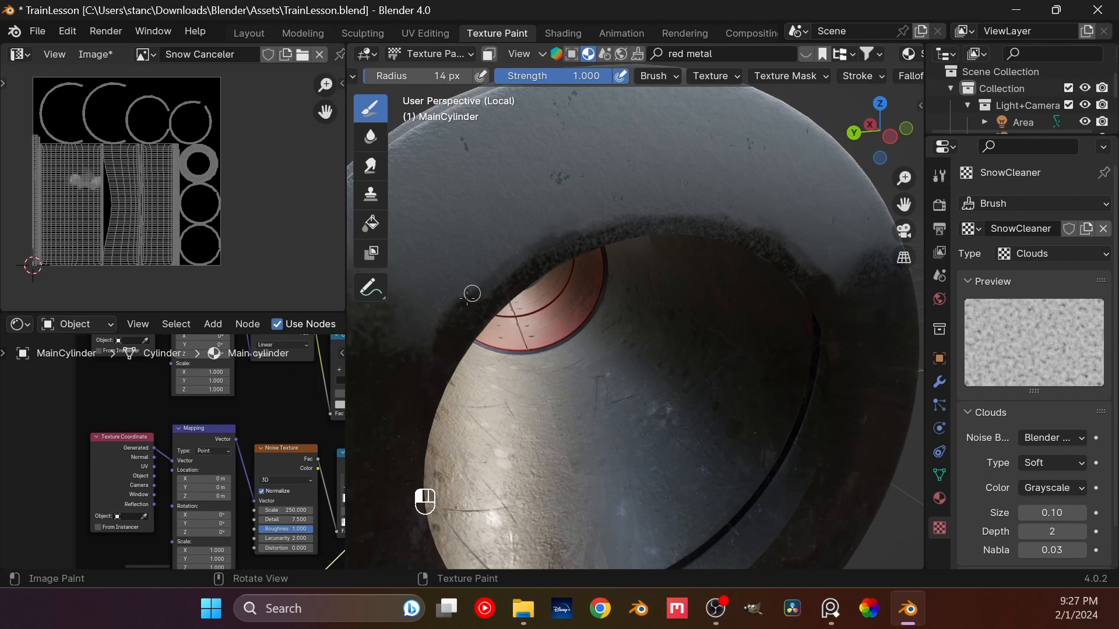
{"action": "mouse_move", "coordinate": [535, 245]}
{"action": "left_mouse_down"}
{"action": "mouse_move", "coordinate": [632, 217]}
{"action": "mouse_move", "coordinate": [606, 216]}
{"action": "left_mouse_up"}
{"action": "mouse_move", "coordinate": [460, 304]}
{"action": "left_mouse_down"}
{"action": "mouse_move", "coordinate": [417, 344]}
{"action": "mouse_move", "coordinate": [435, 309]}
{"action": "mouse_move", "coordinate": [421, 359]}
{"action": "left_mouse_up"}
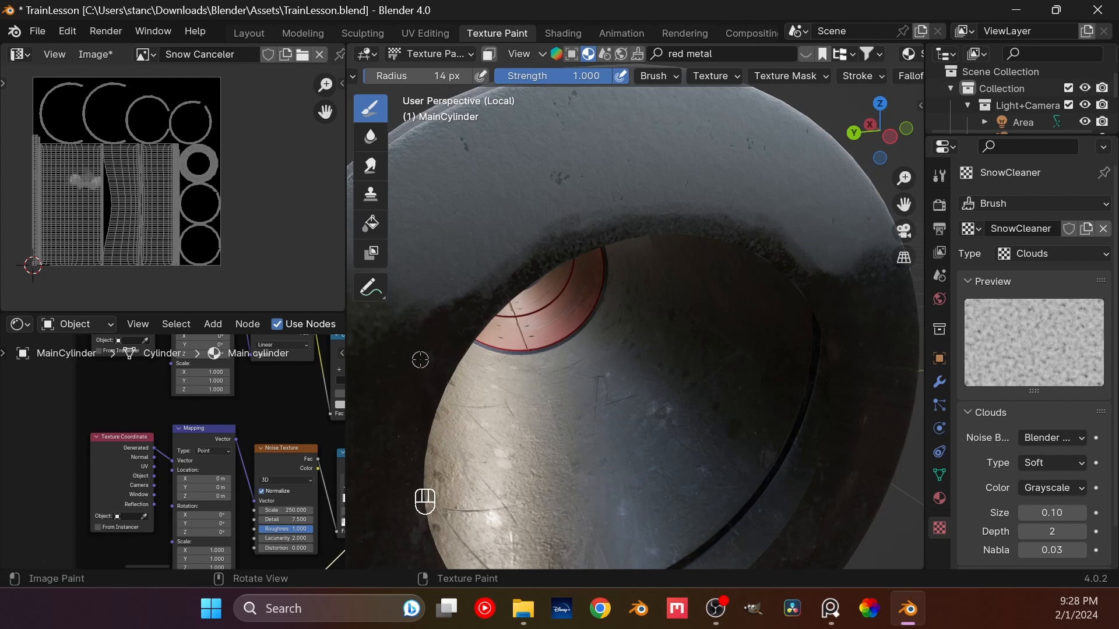
- Undo the last paint stroke at the front ring's outer edge and save TrainLesson.blend
{"action": "scroll", "coordinate": [532, 288], "scroll_direction": "down", "scroll_amount": 5}
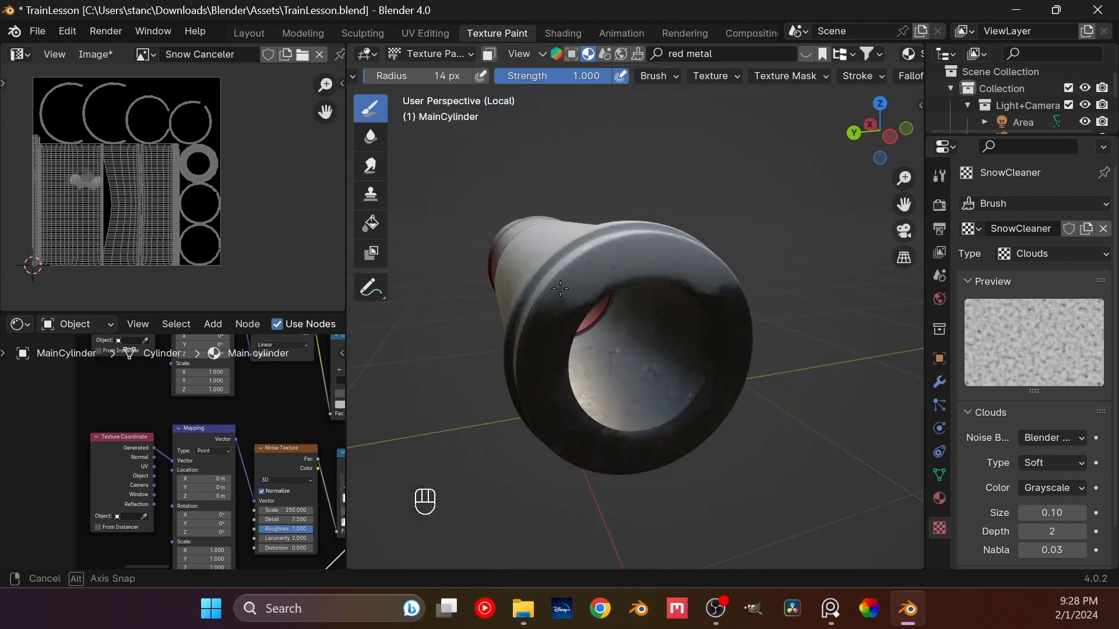
{"action": "scroll", "coordinate": [559, 290], "scroll_direction": "up", "scroll_amount": 5}
{"action": "scroll", "coordinate": [577, 303], "scroll_direction": "up", "scroll_amount": 2}
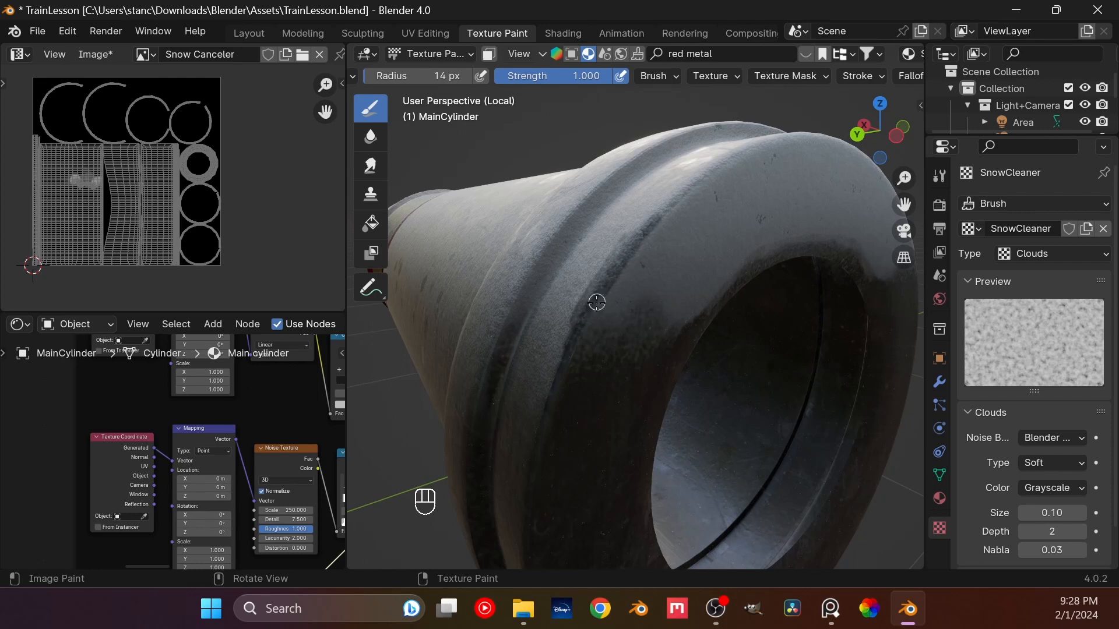
{"action": "key", "text": "ctrl+z"}
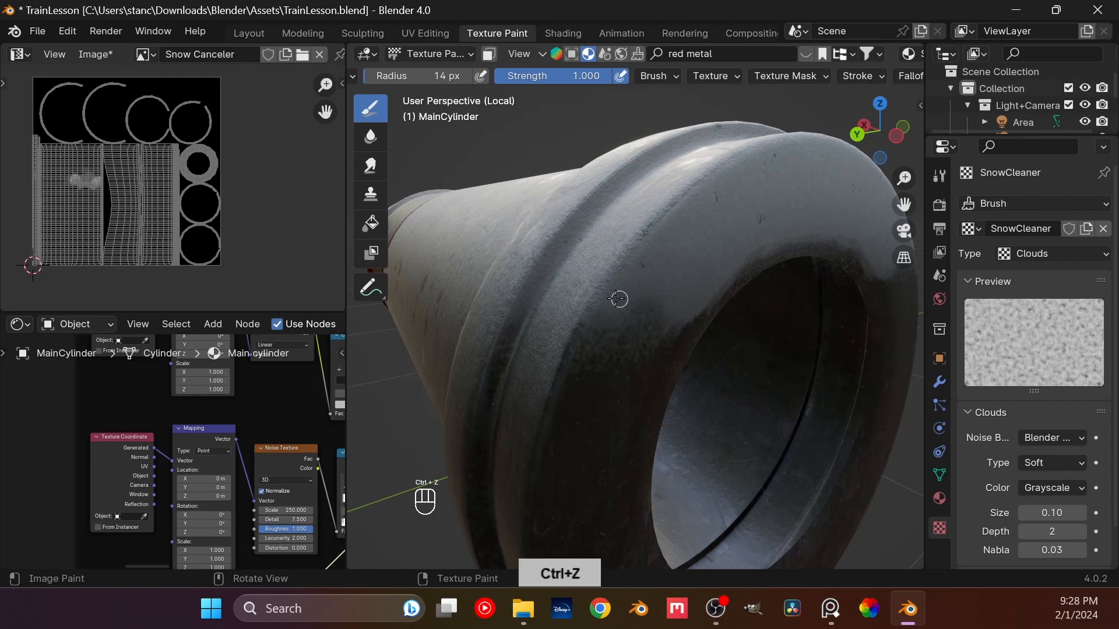
{"action": "key", "text": "ctrl+s"}
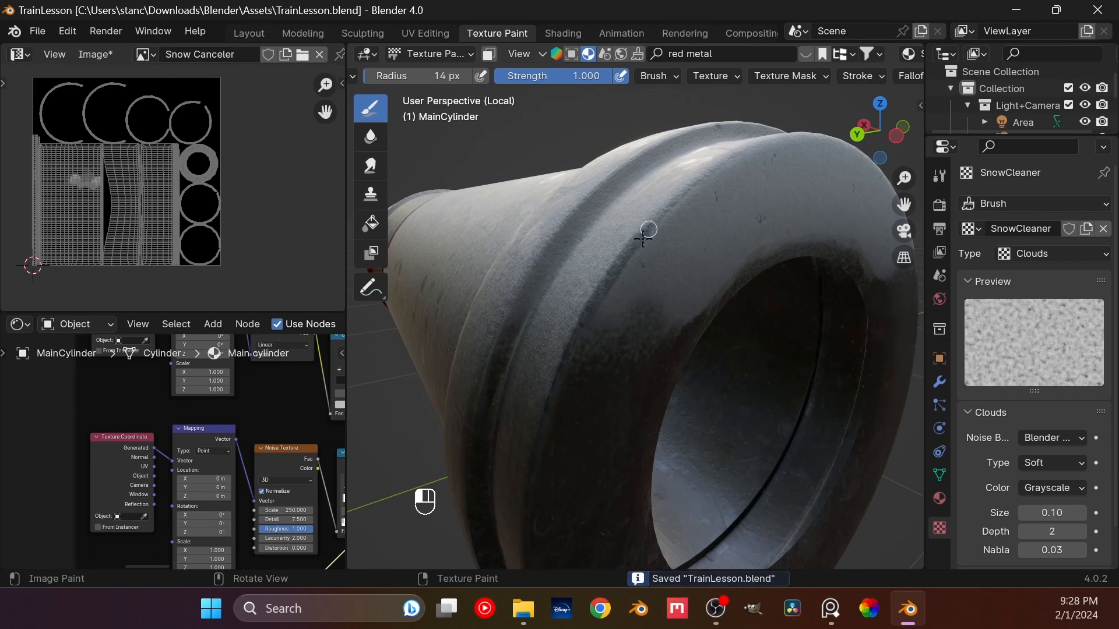
- Break up the snow with the 14 px brush along the front ring's outer edge, down its side and across its top
{"action": "left_click_drag", "start_coordinate": [615, 275], "coordinate": [561, 379]}
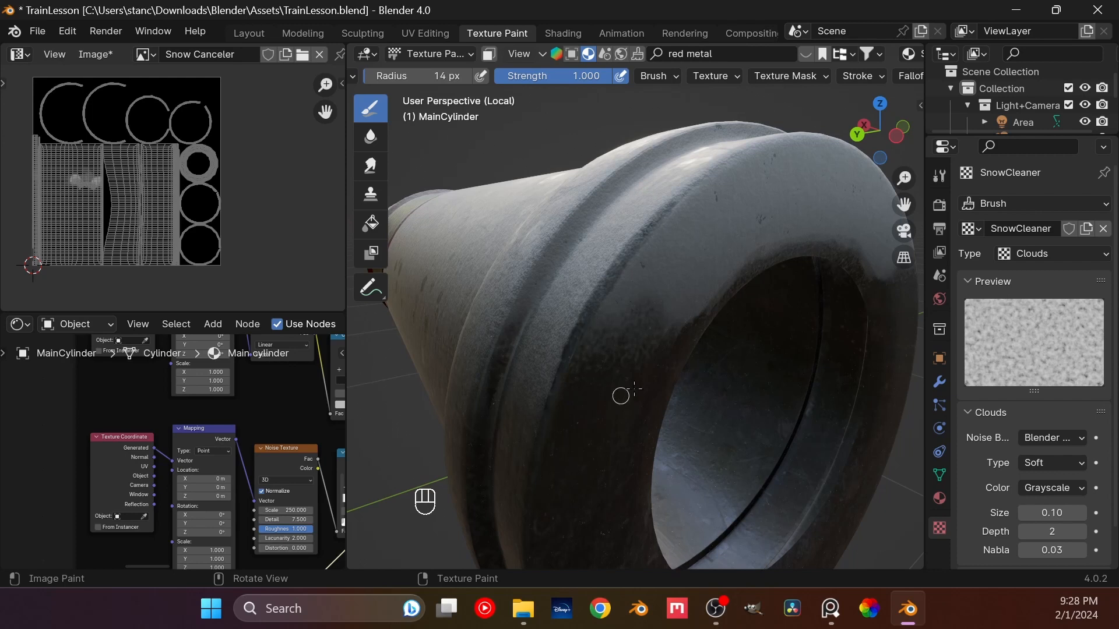
{"action": "middle_click_drag", "start_coordinate": [708, 333], "coordinate": [685, 344]}
{"action": "middle_click_drag", "start_coordinate": [671, 303], "coordinate": [659, 319]}
{"action": "scroll", "coordinate": [659, 320], "scroll_direction": "up", "scroll_amount": 2}
{"action": "middle_click_drag", "start_coordinate": [732, 295], "coordinate": [677, 345], "text": "shift"}
{"action": "middle_click_drag", "start_coordinate": [609, 362], "coordinate": [653, 362], "text": "shift"}
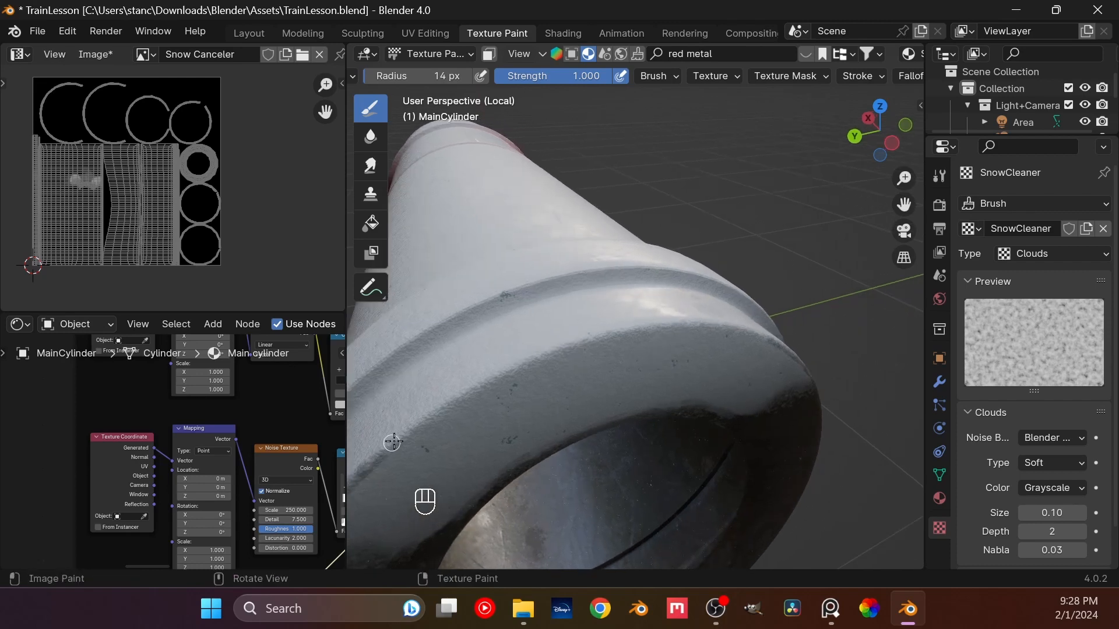
{"action": "mouse_move", "coordinate": [382, 465]}
{"action": "left_mouse_down"}
{"action": "mouse_move", "coordinate": [387, 448]}
{"action": "mouse_move", "coordinate": [478, 388]}
{"action": "mouse_move", "coordinate": [396, 443]}
{"action": "mouse_move", "coordinate": [408, 430]}
{"action": "mouse_move", "coordinate": [518, 380]}
{"action": "mouse_move", "coordinate": [530, 358]}
{"action": "mouse_move", "coordinate": [604, 332]}
{"action": "mouse_move", "coordinate": [598, 341]}
{"action": "mouse_move", "coordinate": [602, 326]}
{"action": "left_mouse_up"}
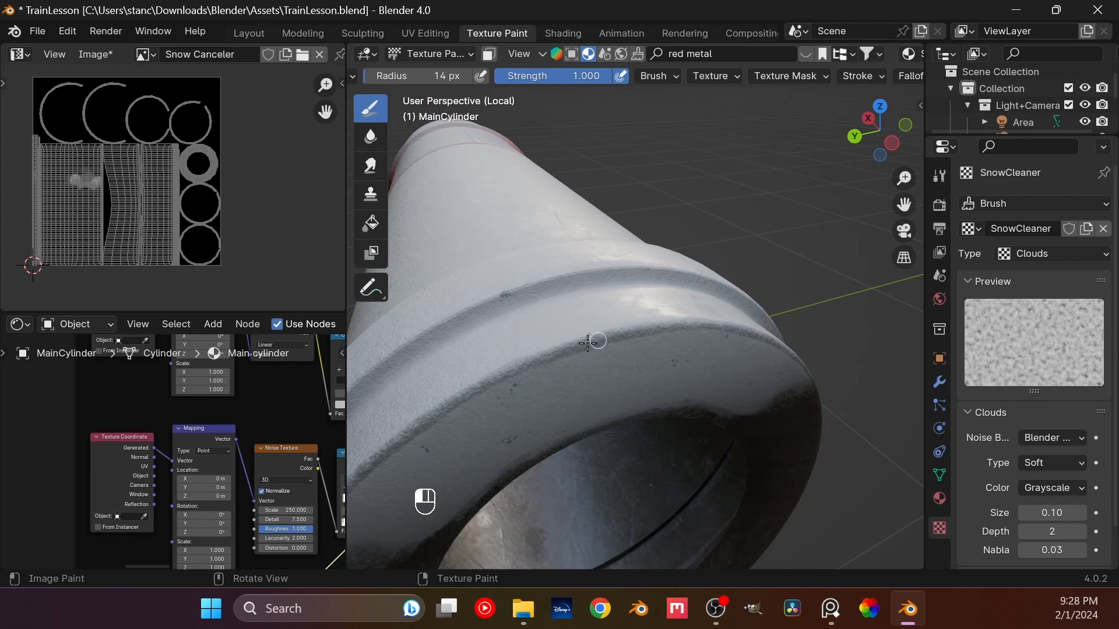
{"action": "mouse_move", "coordinate": [587, 344]}
{"action": "left_mouse_down"}
{"action": "mouse_move", "coordinate": [417, 428]}
{"action": "mouse_move", "coordinate": [610, 331]}
{"action": "left_mouse_up"}
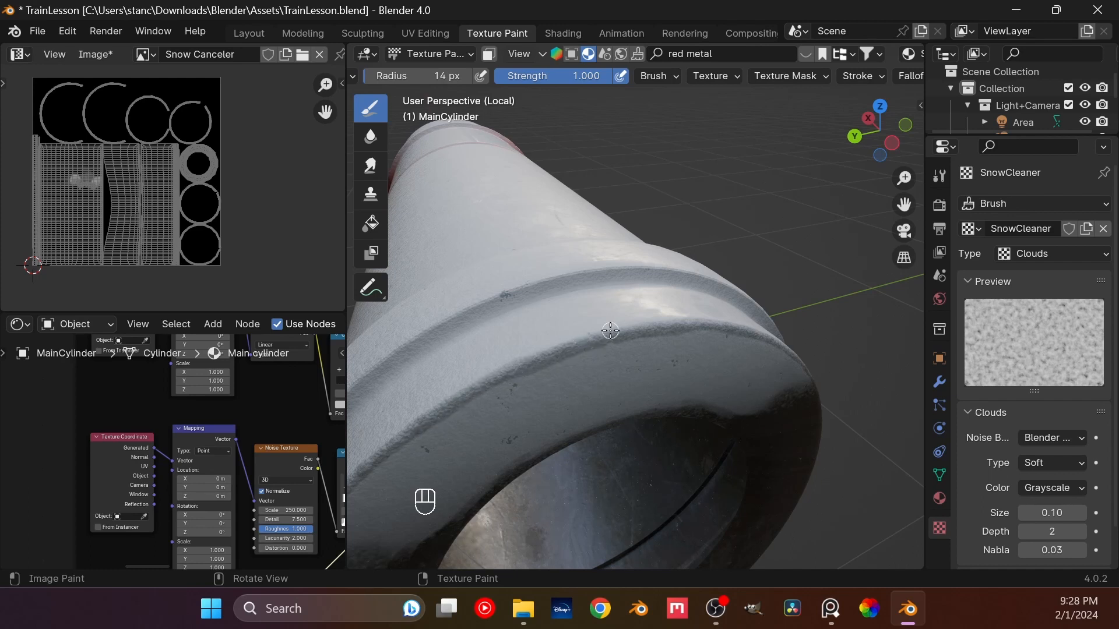
{"action": "mouse_move", "coordinate": [562, 357]}
{"action": "middle_mouse_down", "text": "shift"}
{"action": "mouse_move", "coordinate": [648, 327]}
{"action": "mouse_move", "coordinate": [592, 367]}
{"action": "mouse_move", "coordinate": [742, 190]}
{"action": "mouse_move", "coordinate": [676, 252]}
{"action": "mouse_move", "coordinate": [692, 230]}
{"action": "middle_mouse_up", "text": "shift"}
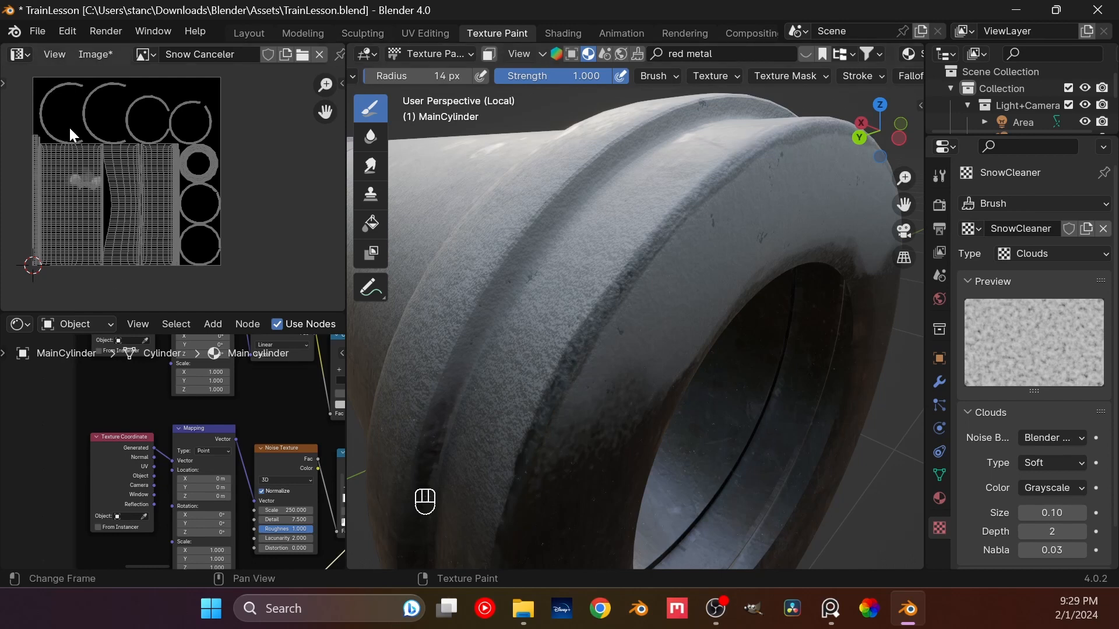
- Start saving the Snow Canceler image as a new file and go to the Image Texture folder
{"action": "left_click", "coordinate": [103, 53]}
{"action": "left_click", "coordinate": [80, 53]}
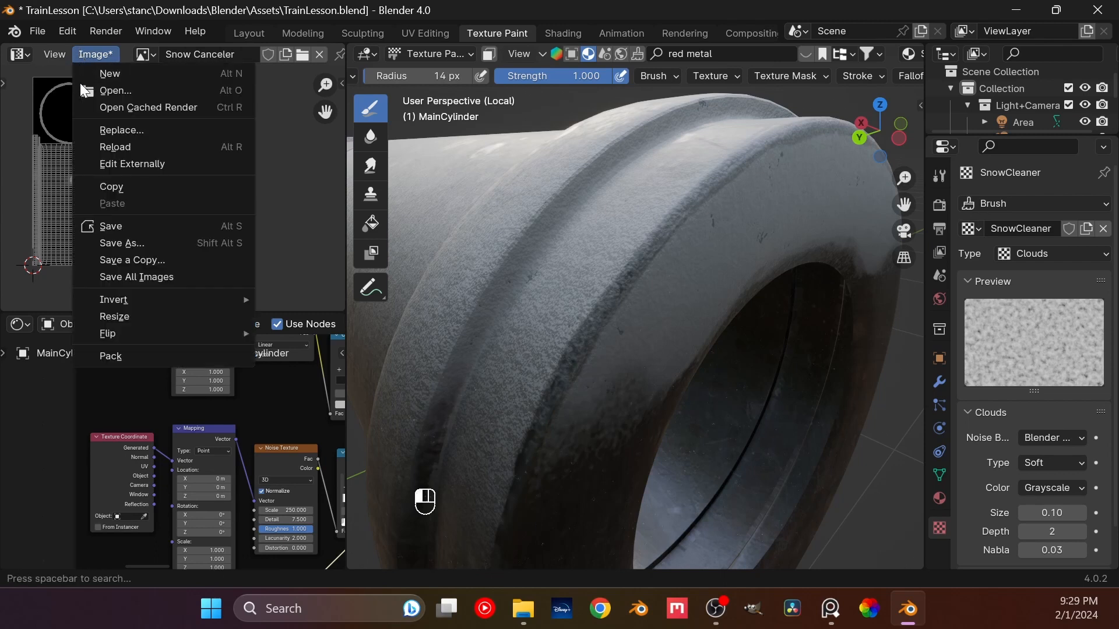
{"action": "left_click", "coordinate": [123, 244]}
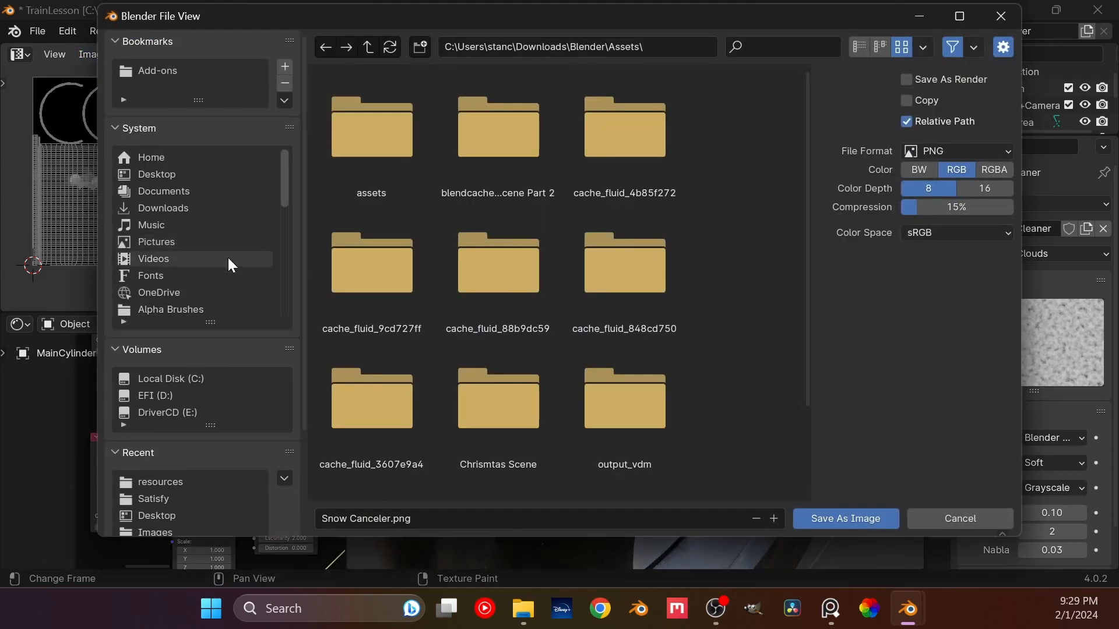
{"action": "scroll", "coordinate": [162, 485], "scroll_direction": "down", "scroll_amount": 5}
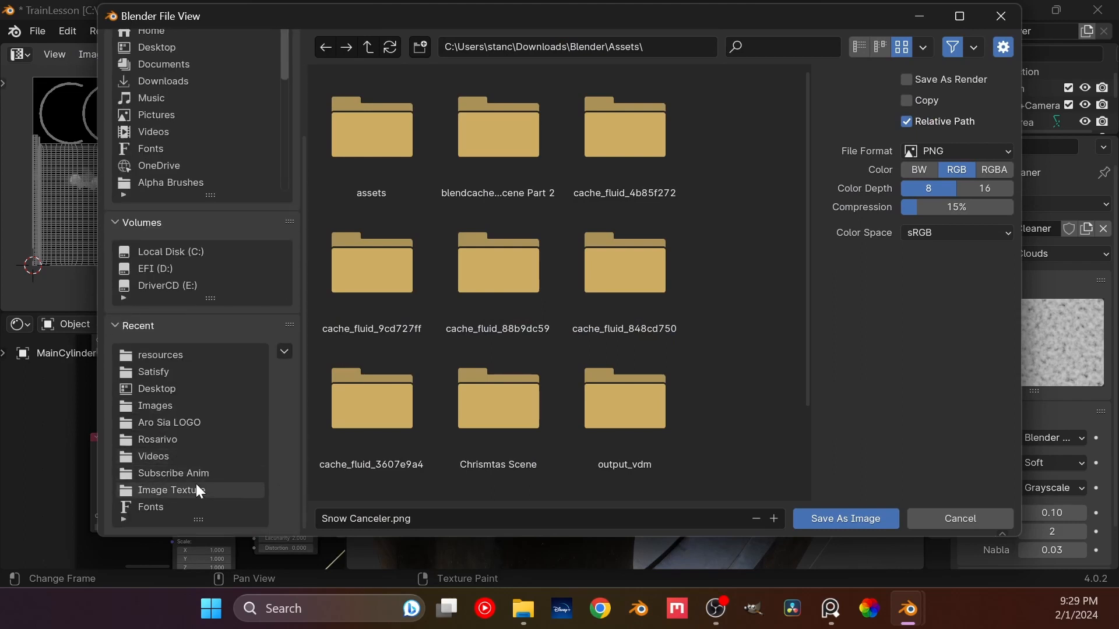
{"action": "left_click", "coordinate": [193, 491]}
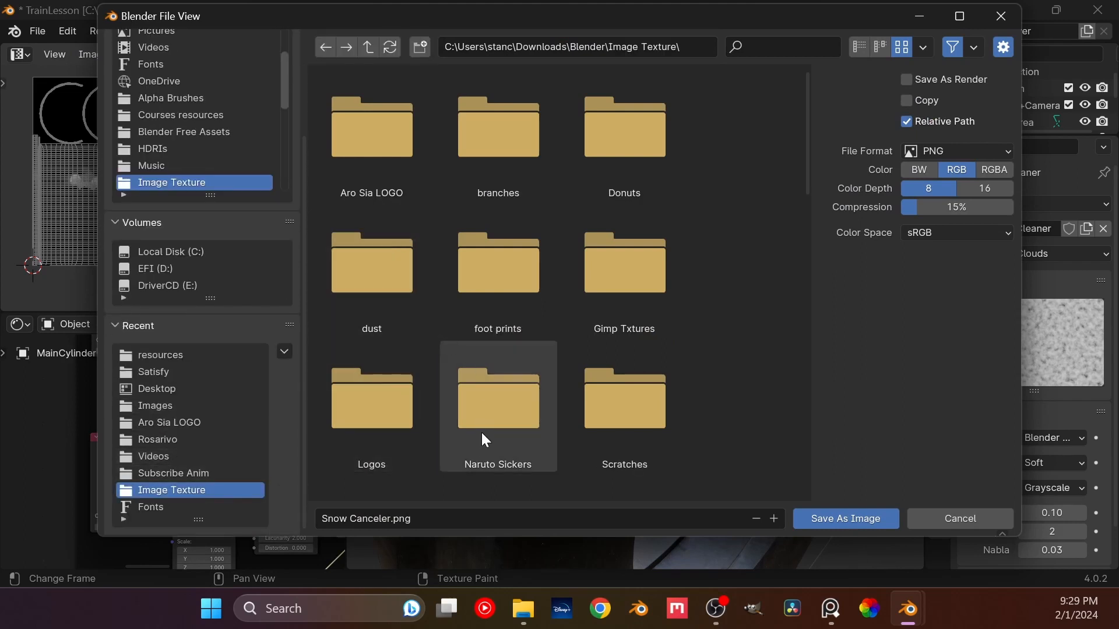
- Create a folder named TRain inside Image Texture
{"action": "right_click", "coordinate": [739, 320]}
{"action": "mouse_move", "coordinate": [757, 482]}
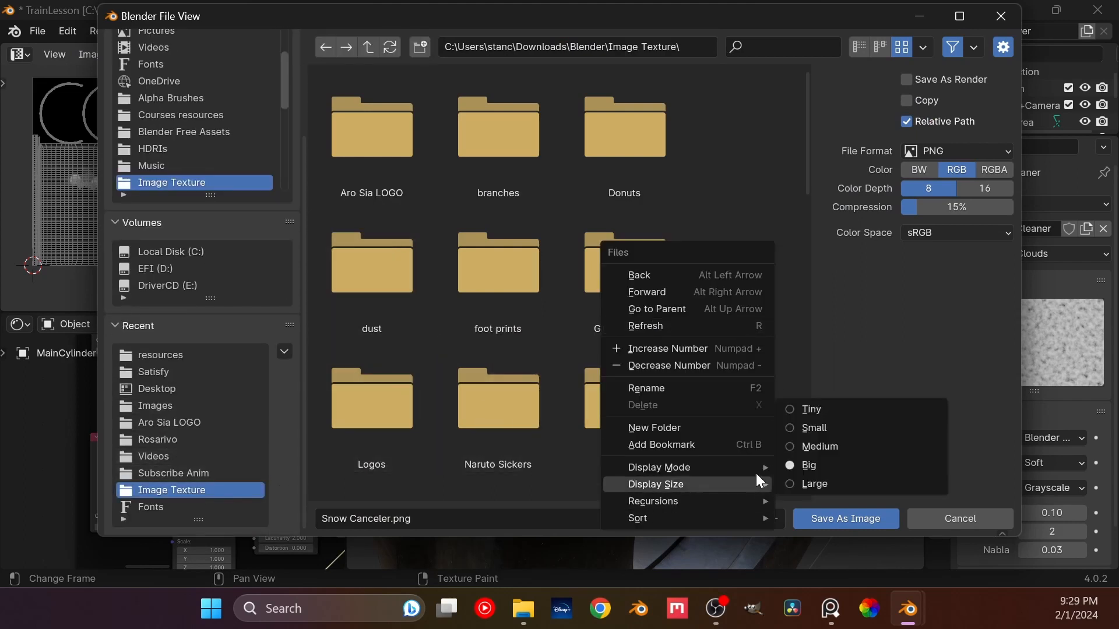
{"action": "left_click", "coordinate": [754, 429]}
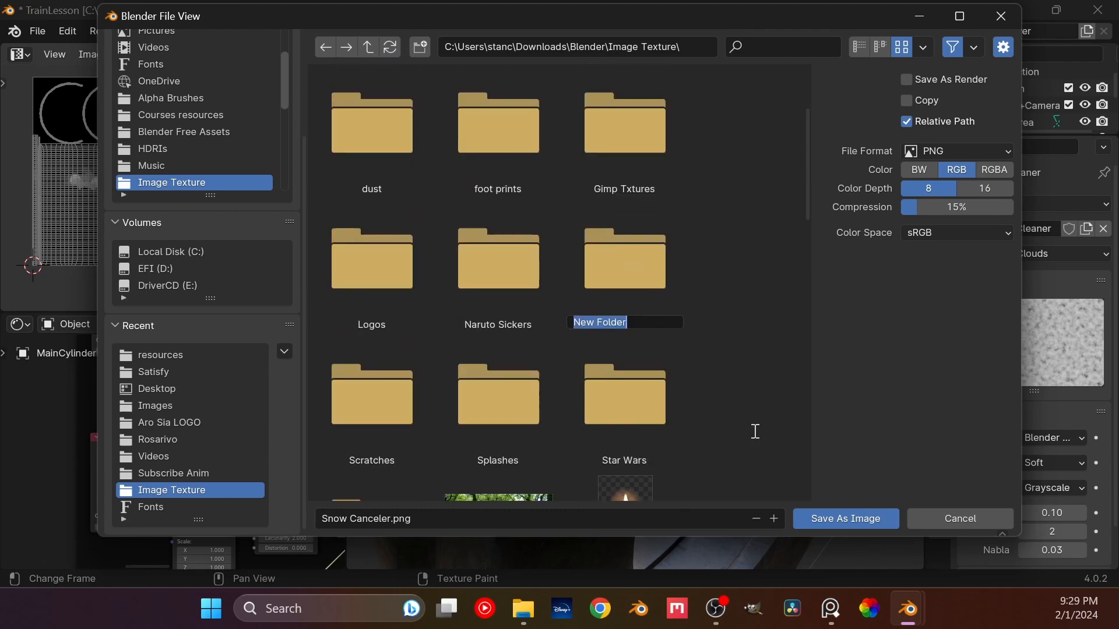
{"action": "type", "text": "TRain"}
{"action": "key", "text": "Return"}
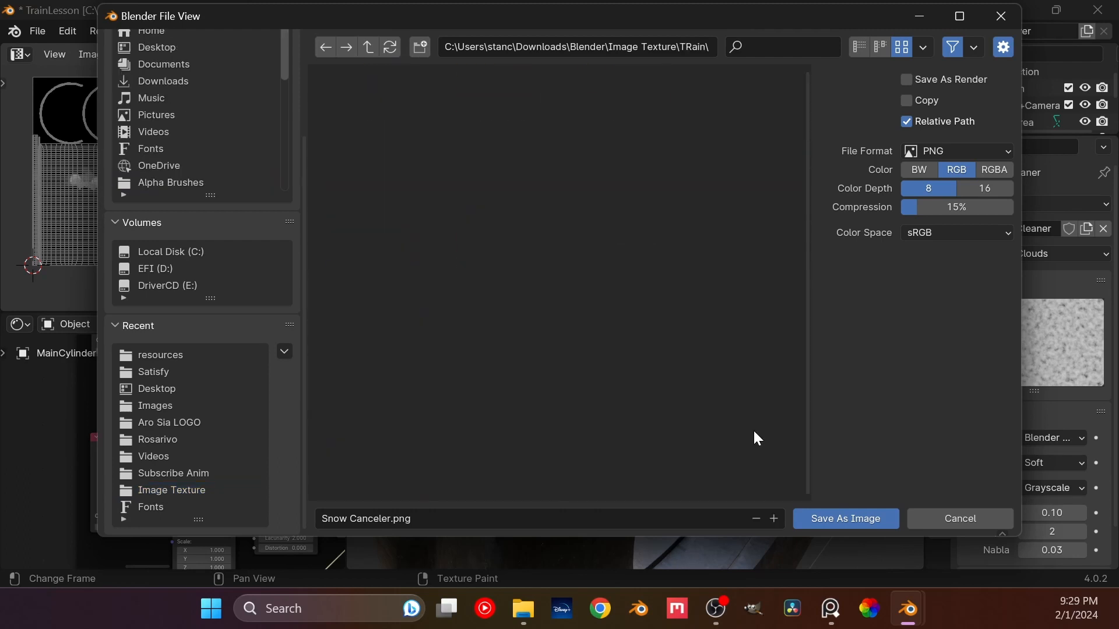
- Correct the folder name in the save path to Train and save the image there as Snow Canceler.png
{"action": "left_click", "coordinate": [412, 524]}
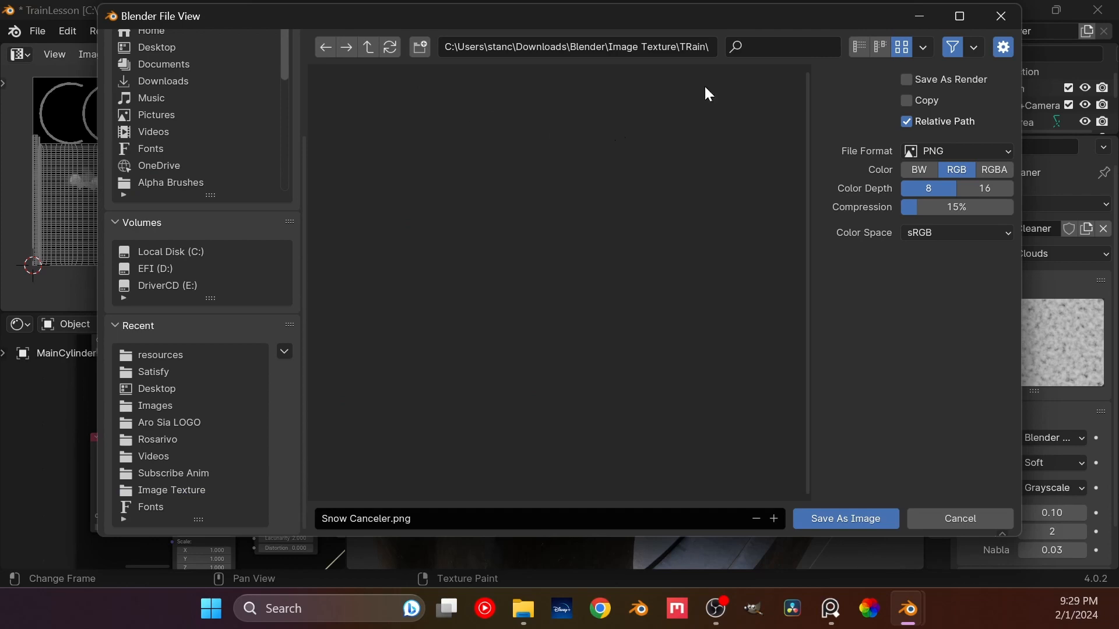
{"action": "left_click", "coordinate": [697, 47]}
{"action": "left_click", "coordinate": [693, 47]}
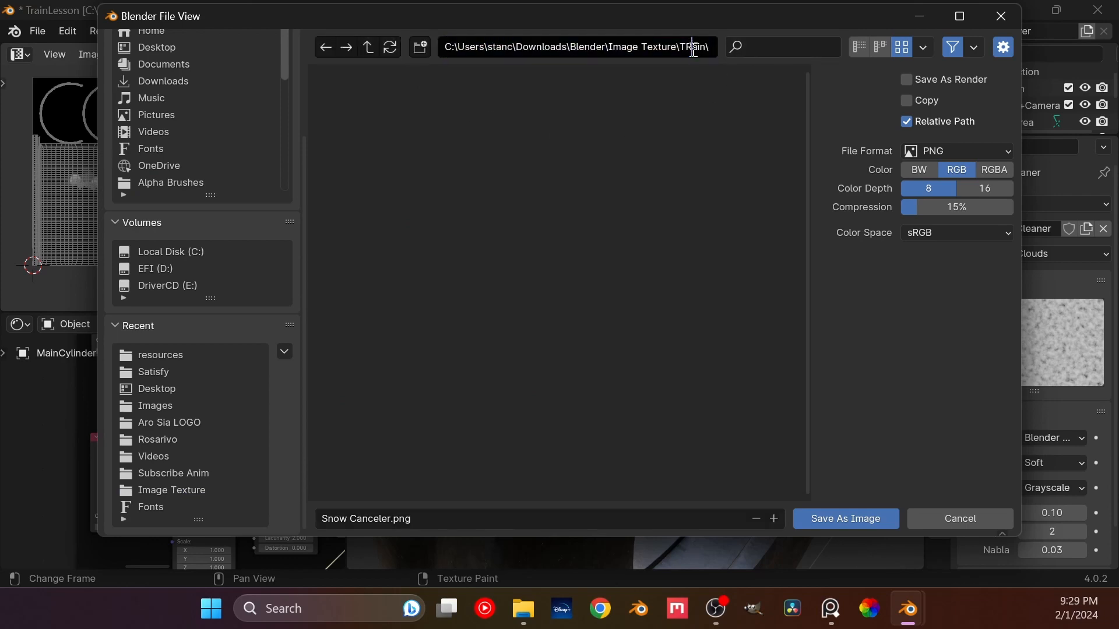
{"action": "left_click", "coordinate": [643, 133]}
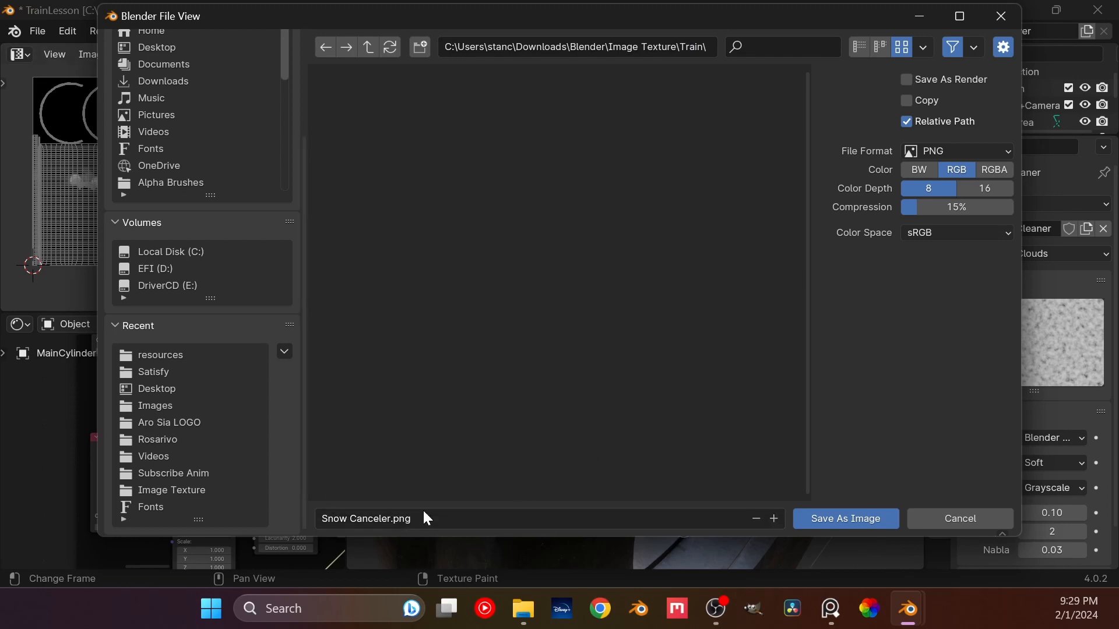
{"action": "left_click", "coordinate": [849, 524]}
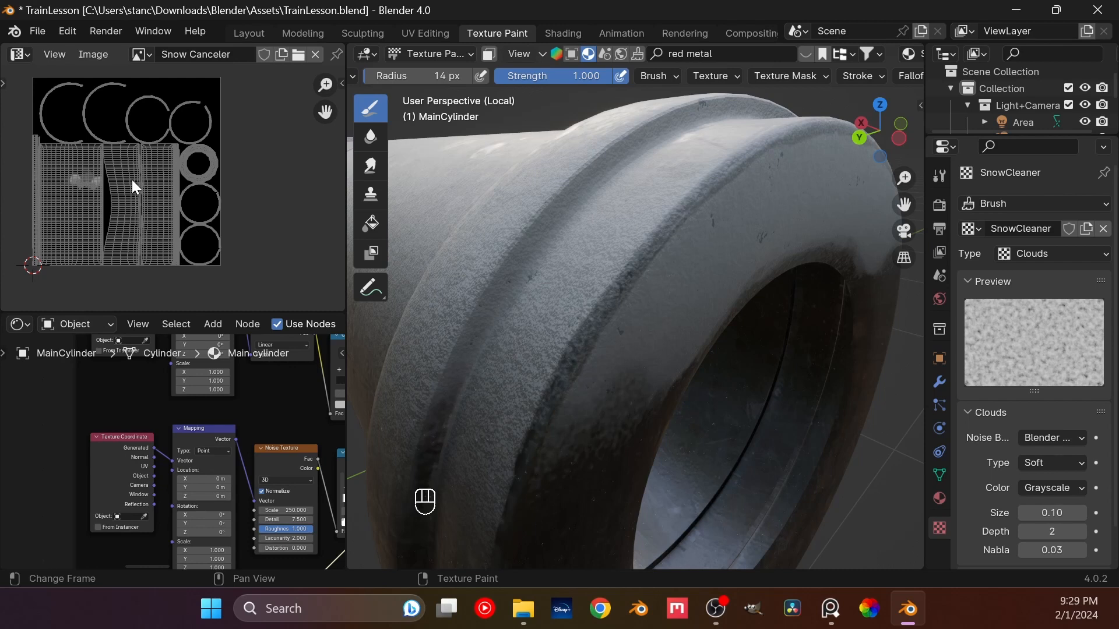
- Break up the snow further along the front ring's outer edge and down its side with the 14 px brush
{"action": "mouse_move", "coordinate": [741, 164]}
{"action": "left_mouse_down"}
{"action": "mouse_move", "coordinate": [716, 182]}
{"action": "mouse_move", "coordinate": [746, 157]}
{"action": "left_mouse_up"}
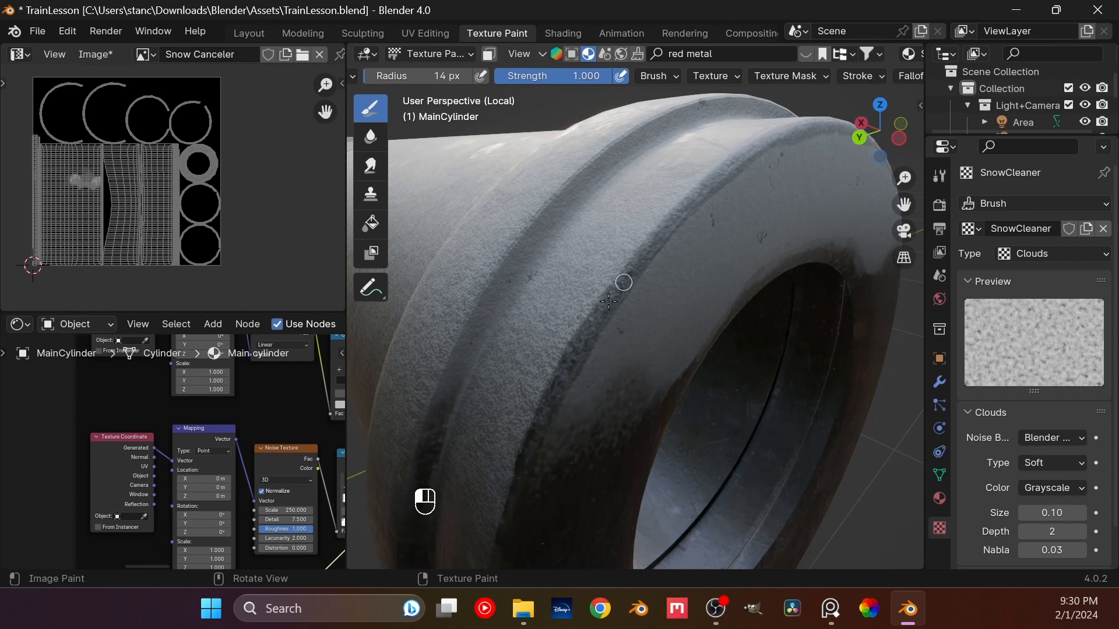
{"action": "left_click_drag", "start_coordinate": [626, 276], "coordinate": [598, 304]}
{"action": "left_click_drag", "start_coordinate": [571, 372], "coordinate": [587, 339]}
{"action": "middle_click_drag", "start_coordinate": [667, 228], "coordinate": [674, 300]}
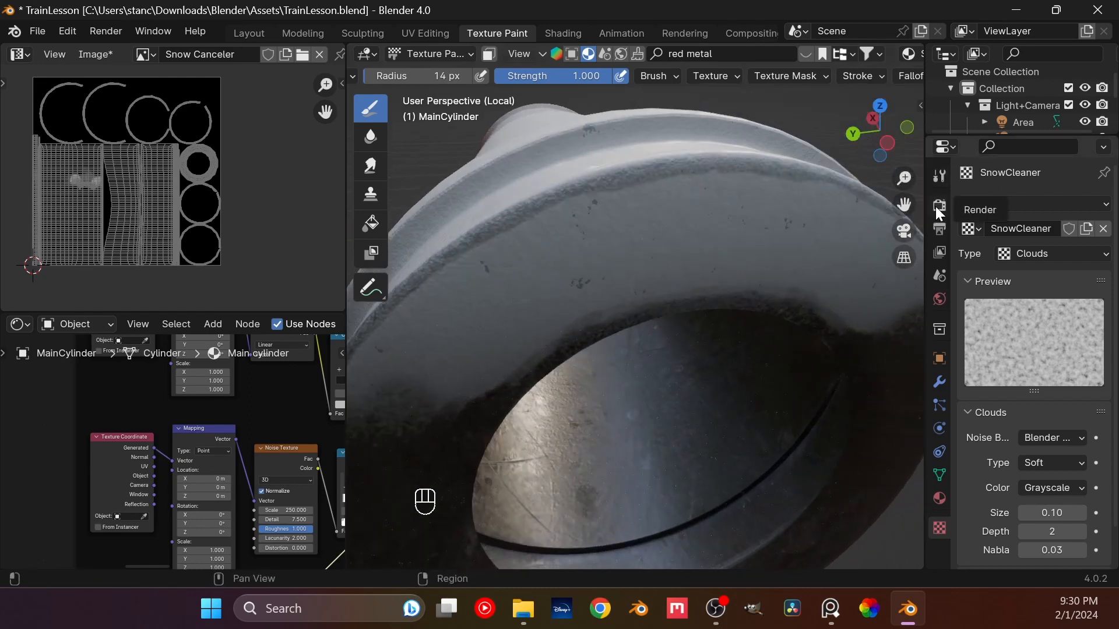
- Set the brush texture's mapping to Random and enable its random angle
{"action": "left_click", "coordinate": [939, 175]}
{"action": "scroll", "coordinate": [992, 423], "scroll_direction": "down", "scroll_amount": 2}
{"action": "scroll", "coordinate": [989, 422], "scroll_direction": "down", "scroll_amount": 12}
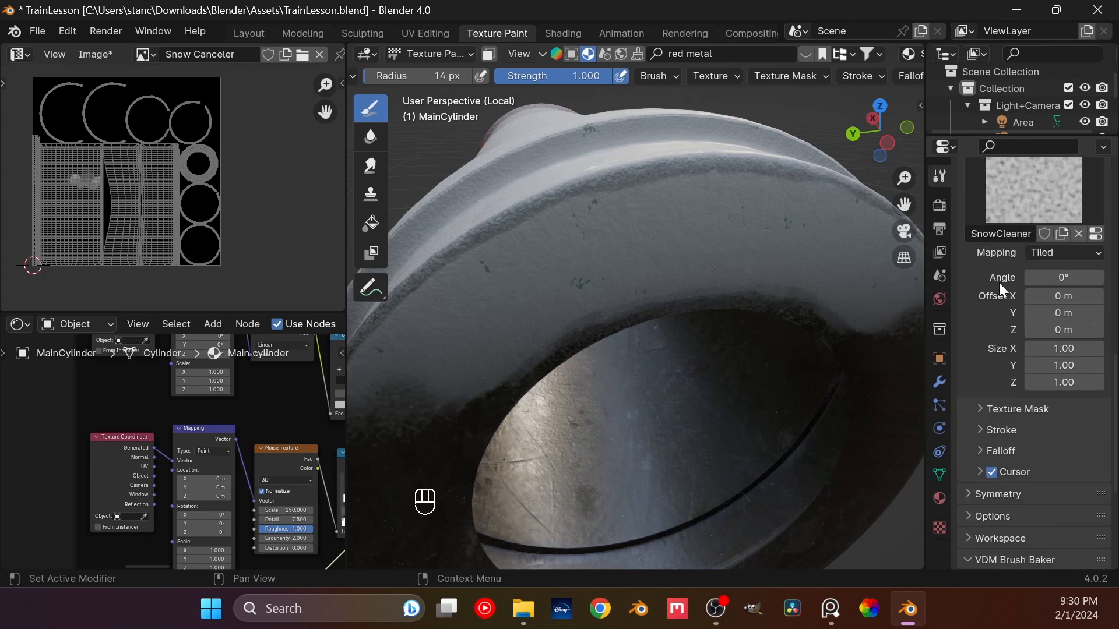
{"action": "left_click", "coordinate": [1037, 254]}
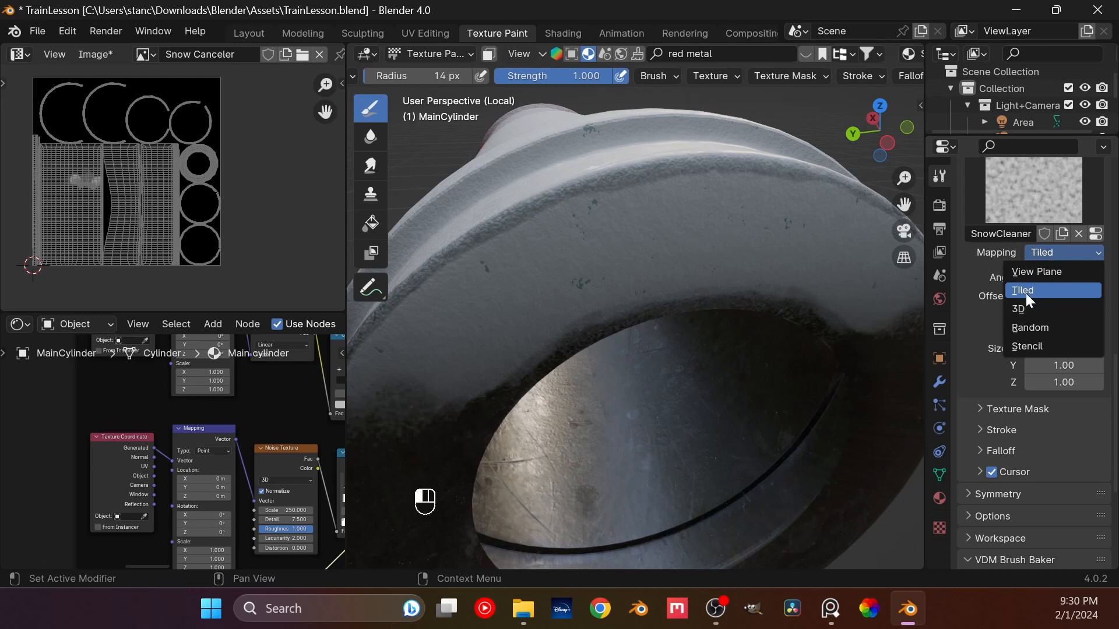
{"action": "left_click", "coordinate": [1021, 330]}
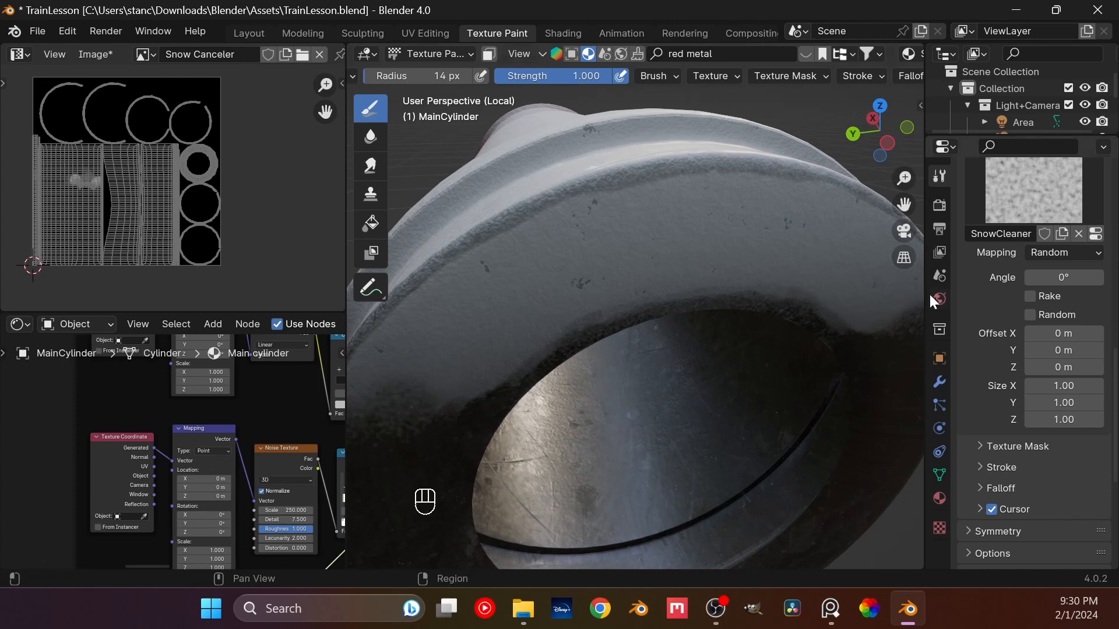
{"action": "left_click", "coordinate": [1030, 315]}
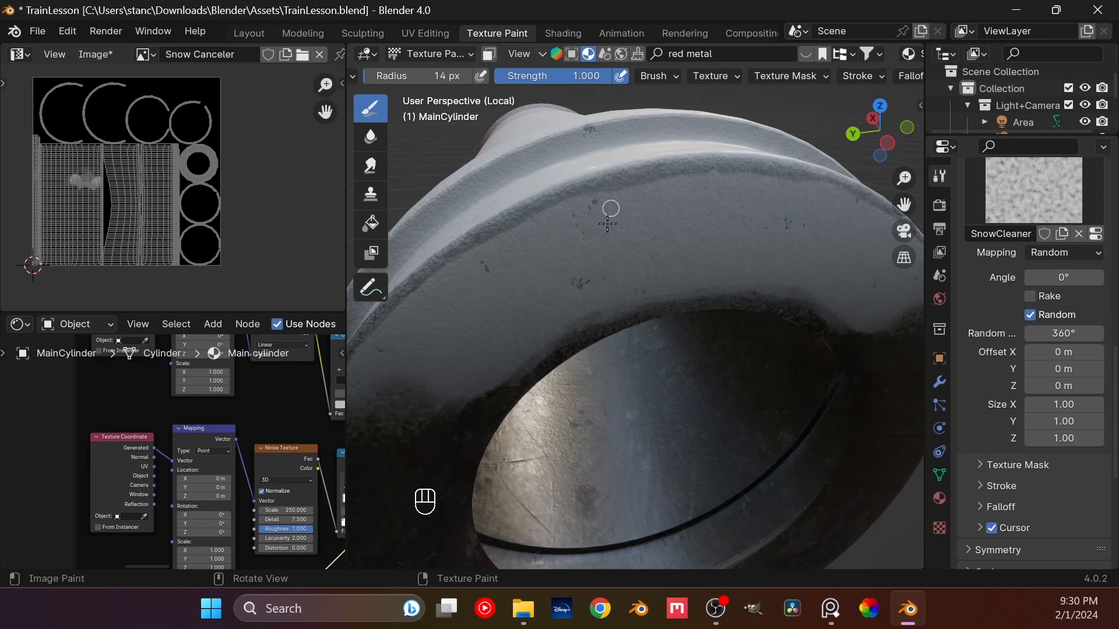
- Chip away the snow along the top of the raised step behind the front ring
{"action": "middle_click_drag", "start_coordinate": [607, 223], "coordinate": [671, 304]}
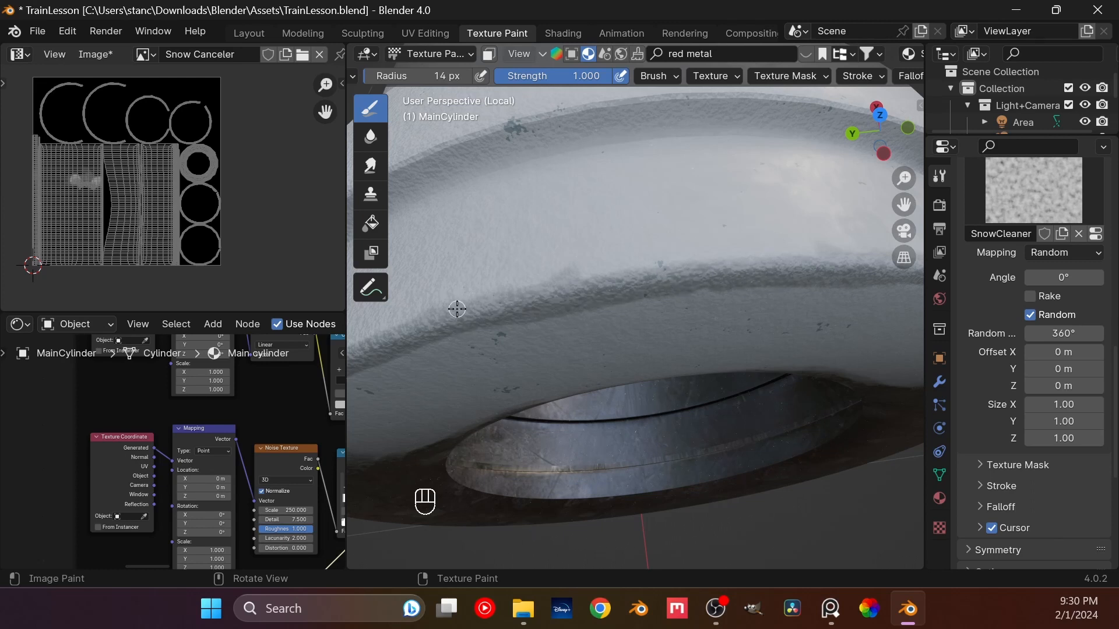
{"action": "mouse_move", "coordinate": [589, 140]}
{"action": "left_mouse_down"}
{"action": "mouse_move", "coordinate": [572, 145]}
{"action": "mouse_move", "coordinate": [669, 128]}
{"action": "mouse_move", "coordinate": [606, 142]}
{"action": "left_mouse_up"}
{"action": "mouse_move", "coordinate": [678, 132]}
{"action": "left_mouse_down"}
{"action": "mouse_move", "coordinate": [659, 126]}
{"action": "mouse_move", "coordinate": [457, 174]}
{"action": "left_mouse_up"}
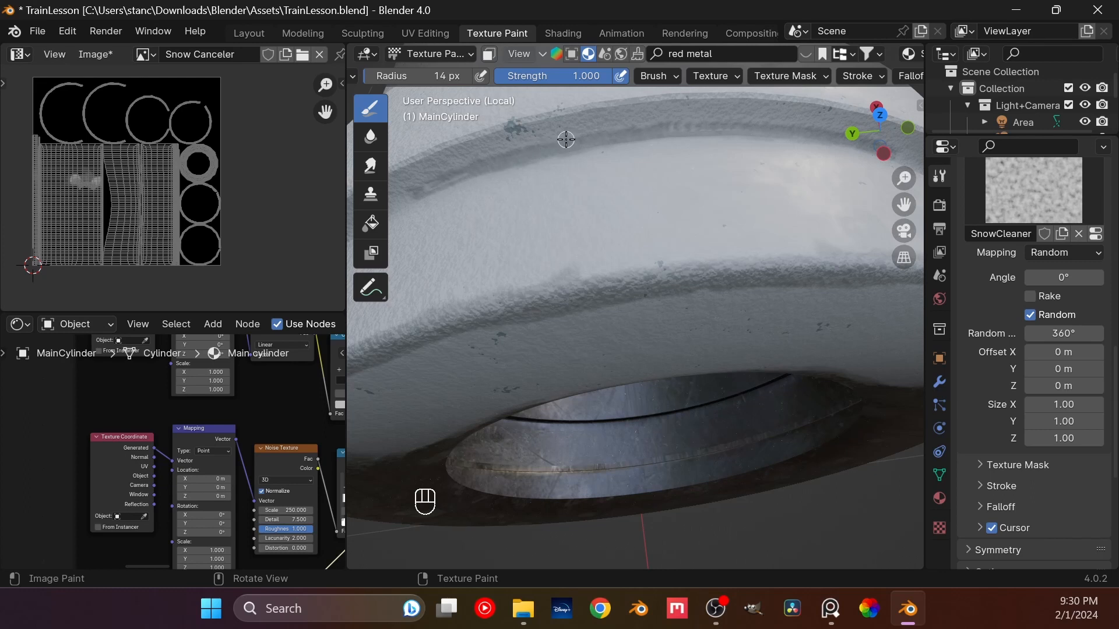
{"action": "middle_click_drag", "start_coordinate": [566, 140], "coordinate": [658, 249]}
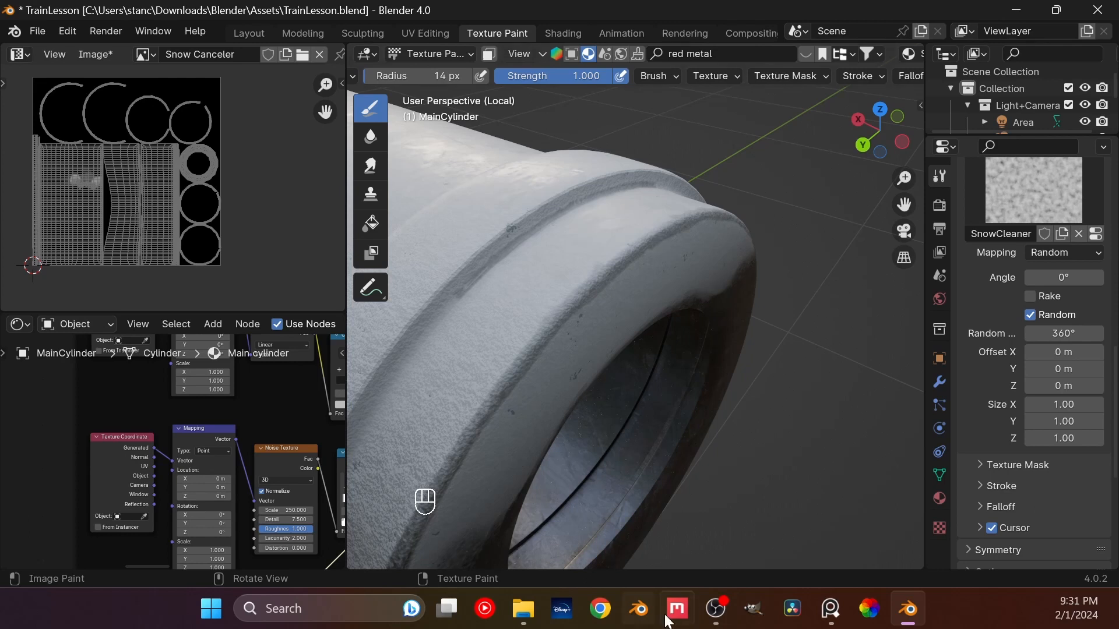
- Try 14 px strokes along the inner edge of the step behind the front ring, and undo them
{"action": "mouse_move", "coordinate": [641, 280]}
{"action": "middle_mouse_down"}
{"action": "mouse_move", "coordinate": [687, 254]}
{"action": "mouse_move", "coordinate": [619, 185]}
{"action": "mouse_move", "coordinate": [630, 311]}
{"action": "middle_mouse_up"}
{"action": "scroll", "coordinate": [619, 184], "scroll_direction": "up", "scroll_amount": 5}
{"action": "mouse_move", "coordinate": [481, 371]}
{"action": "left_mouse_down"}
{"action": "mouse_move", "coordinate": [510, 332]}
{"action": "mouse_move", "coordinate": [705, 174]}
{"action": "mouse_move", "coordinate": [443, 389]}
{"action": "mouse_move", "coordinate": [592, 251]}
{"action": "mouse_move", "coordinate": [385, 489]}
{"action": "mouse_move", "coordinate": [363, 475]}
{"action": "left_mouse_up"}
{"action": "scroll", "coordinate": [574, 449], "scroll_direction": "down", "scroll_amount": 4}
{"action": "mouse_move", "coordinate": [575, 450]}
{"action": "middle_mouse_down"}
{"action": "mouse_move", "coordinate": [425, 373]}
{"action": "mouse_move", "coordinate": [526, 327]}
{"action": "mouse_move", "coordinate": [780, 289]}
{"action": "mouse_move", "coordinate": [740, 305]}
{"action": "mouse_move", "coordinate": [719, 295]}
{"action": "middle_mouse_up"}
{"action": "key", "text": "ctrl+z"}
{"action": "scroll", "coordinate": [719, 295], "scroll_direction": "up", "scroll_amount": 3}
{"action": "left_click_drag", "start_coordinate": [551, 310], "coordinate": [684, 207]}
{"action": "left_click", "coordinate": [391, 71]}
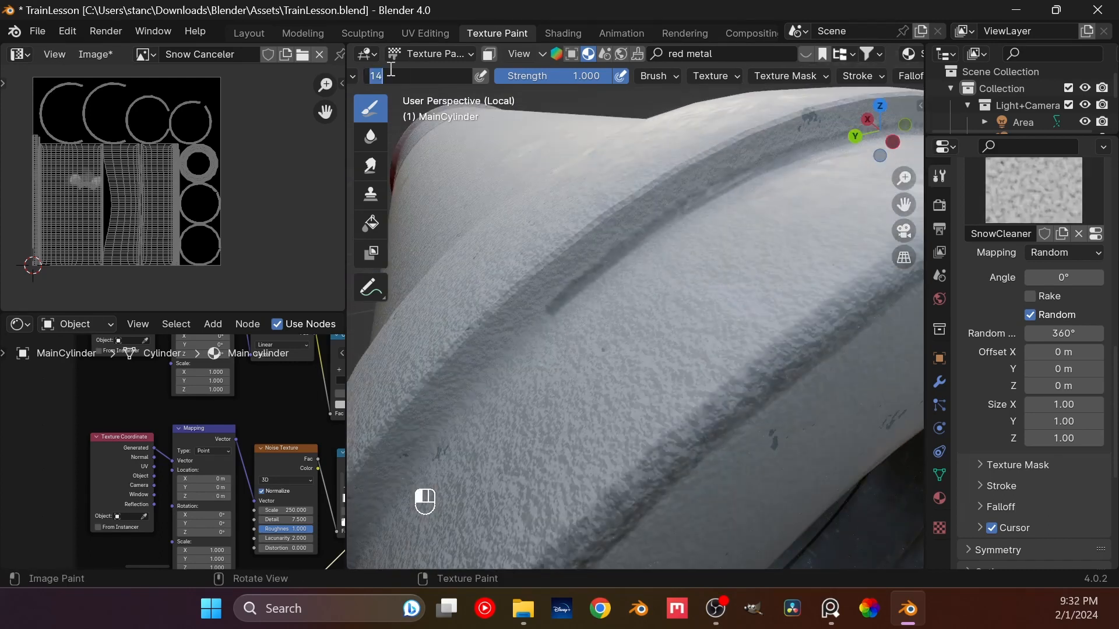
{"action": "key", "text": "ctrl+z"}
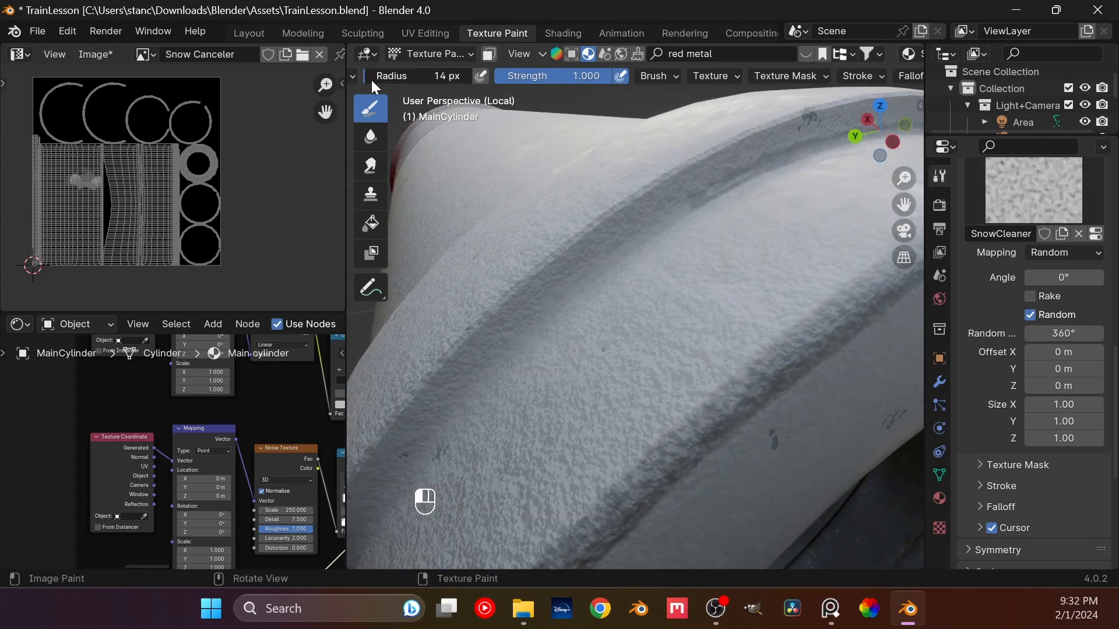
- Set the brush radius to 7 px and paint a thin snow-free line along the inner edge of the step
{"action": "key", "text": "Return"}
{"action": "mouse_move", "coordinate": [623, 257]}
{"action": "left_mouse_down"}
{"action": "mouse_move", "coordinate": [663, 230]}
{"action": "mouse_move", "coordinate": [592, 290]}
{"action": "left_mouse_up"}
{"action": "left_click_drag", "start_coordinate": [428, 456], "coordinate": [603, 274]}
{"action": "key", "text": "ctrl+z"}
{"action": "key", "text": "ctrl+z"}
{"action": "key", "text": "ctrl+z"}
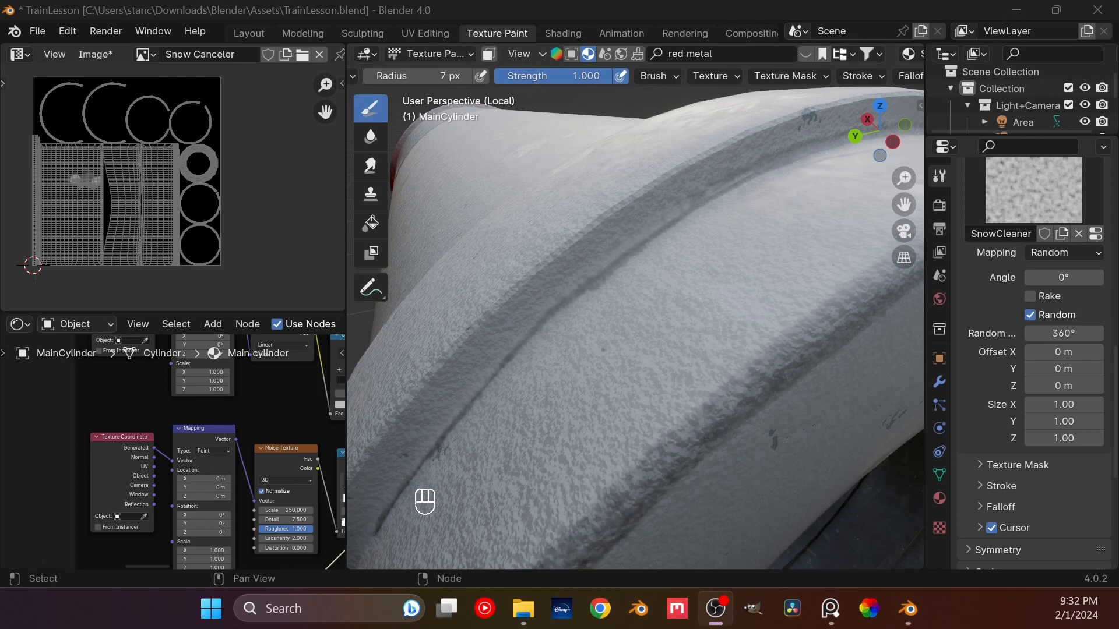
- Continue the thin 7 px line along the inner edge farther down and up the side of the step
{"action": "middle_click_drag", "start_coordinate": [622, 300], "coordinate": [655, 268]}
{"action": "mouse_move", "coordinate": [583, 353]}
{"action": "left_mouse_down"}
{"action": "mouse_move", "coordinate": [593, 331]}
{"action": "mouse_move", "coordinate": [546, 449]}
{"action": "mouse_move", "coordinate": [588, 356]}
{"action": "left_mouse_up"}
{"action": "mouse_move", "coordinate": [491, 508]}
{"action": "left_mouse_down"}
{"action": "mouse_move", "coordinate": [525, 386]}
{"action": "mouse_move", "coordinate": [601, 219]}
{"action": "mouse_move", "coordinate": [547, 344]}
{"action": "mouse_move", "coordinate": [635, 180]}
{"action": "mouse_move", "coordinate": [542, 340]}
{"action": "left_mouse_up"}
{"action": "scroll", "coordinate": [641, 372], "scroll_direction": "down", "scroll_amount": 6}
{"action": "middle_click_drag", "start_coordinate": [711, 334], "coordinate": [690, 345]}
{"action": "scroll", "coordinate": [692, 321], "scroll_direction": "up", "scroll_amount": 6}
{"action": "mouse_move", "coordinate": [539, 512]}
{"action": "left_mouse_down"}
{"action": "mouse_move", "coordinate": [676, 357]}
{"action": "mouse_move", "coordinate": [631, 402]}
{"action": "mouse_move", "coordinate": [779, 265]}
{"action": "left_mouse_up"}
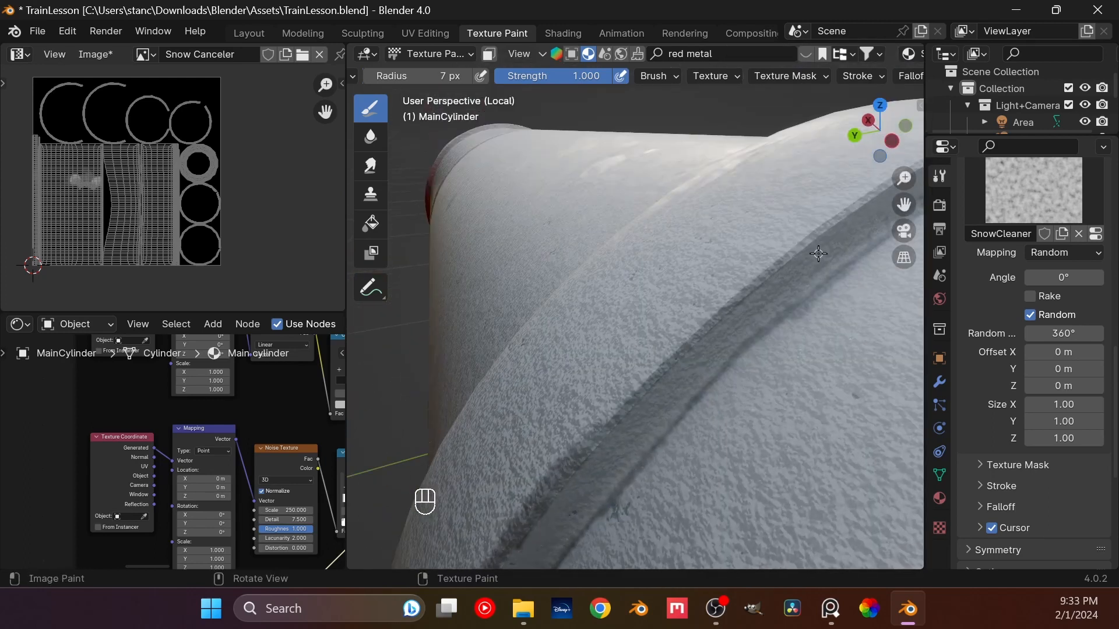
- Undo the white stroke on the step's outer edge and repaint that edge with a mid-grey brush colour
{"action": "scroll", "coordinate": [1035, 320], "scroll_direction": "up", "scroll_amount": 10}
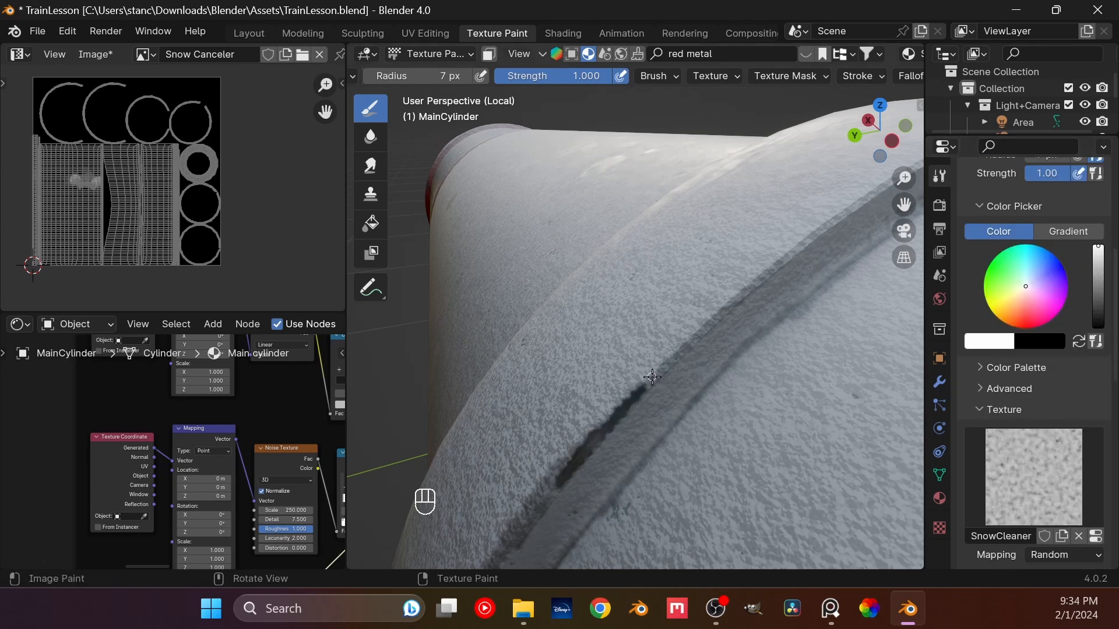
{"action": "key", "text": "ctrl+z"}
{"action": "left_click", "coordinate": [1098, 272]}
{"action": "left_click_drag", "start_coordinate": [588, 449], "coordinate": [724, 314]}
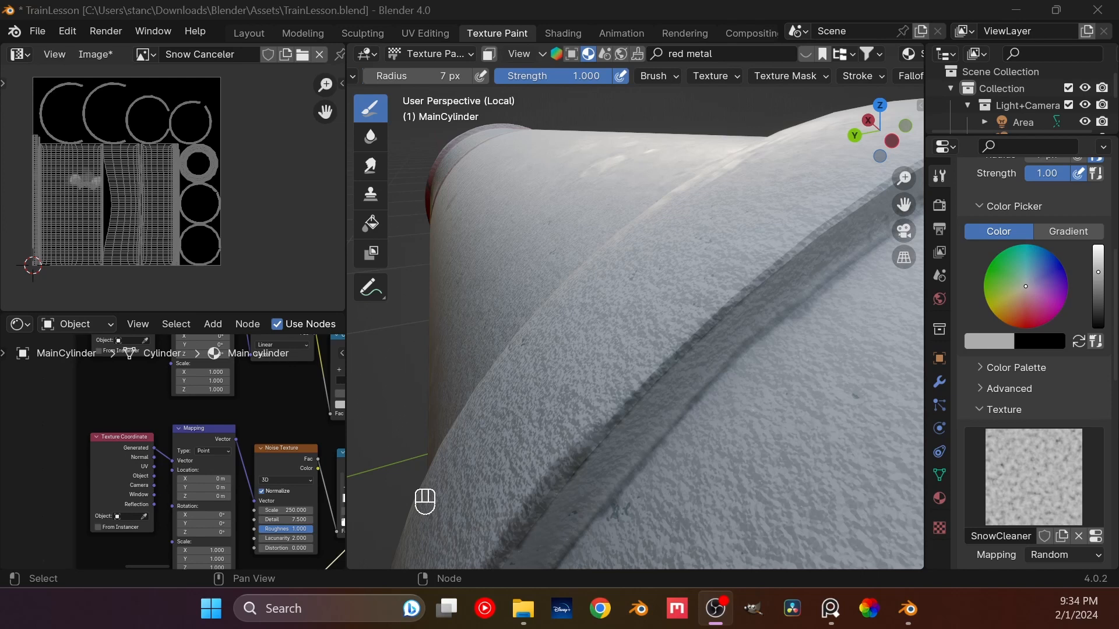
- Lighten the brush grey slightly and extend the snow-free line along the step's outer edge in both directions
{"action": "left_click", "coordinate": [1098, 265]}
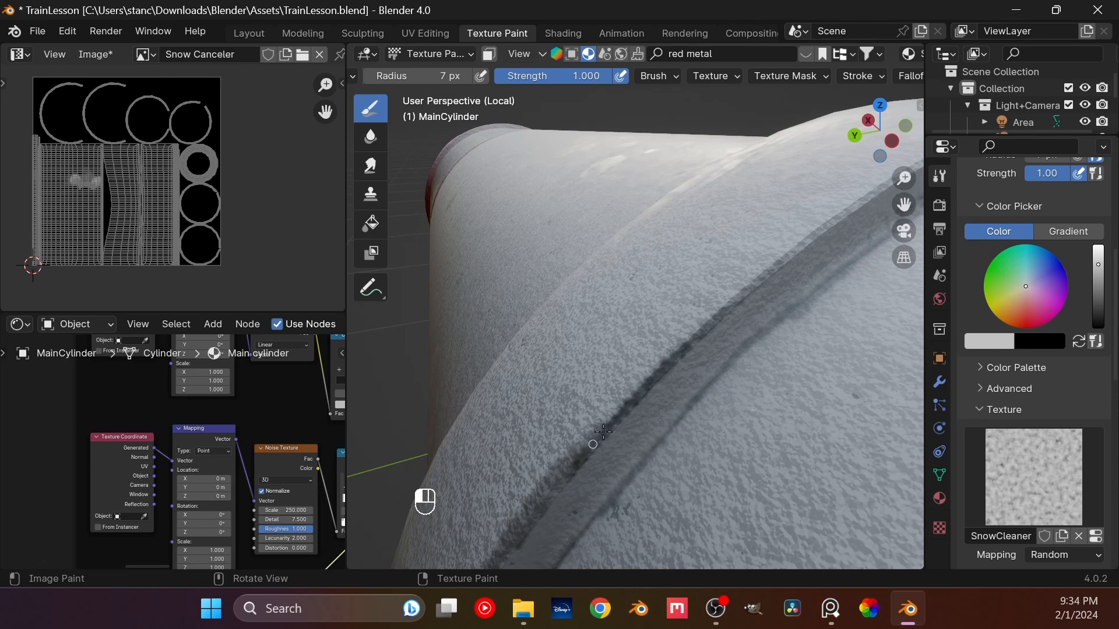
{"action": "left_click_drag", "start_coordinate": [603, 431], "coordinate": [547, 497]}
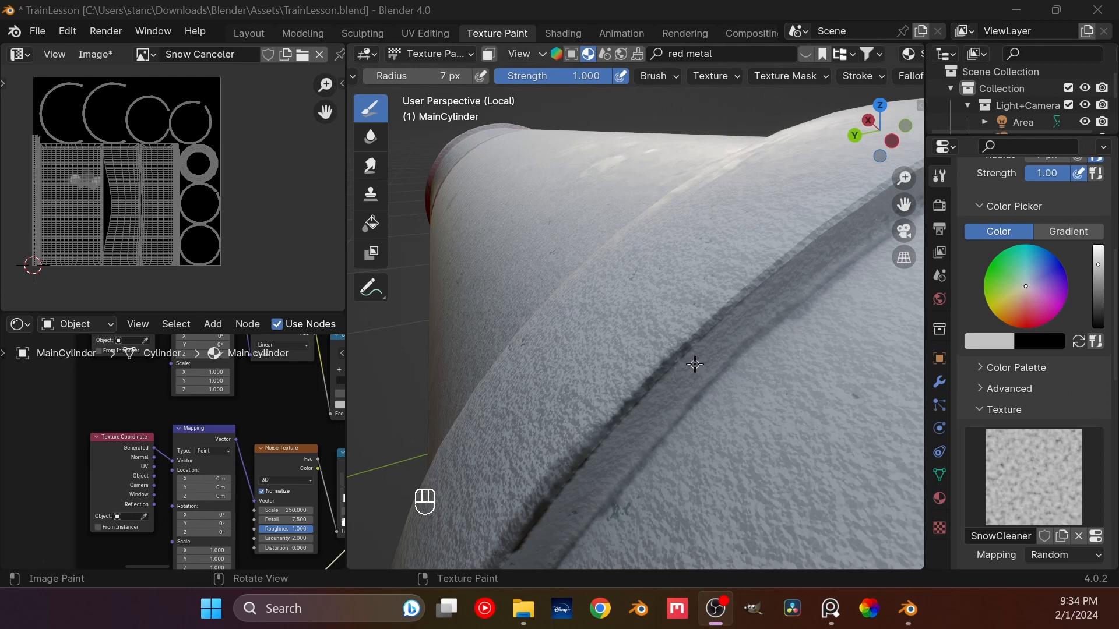
{"action": "left_click_drag", "start_coordinate": [786, 271], "coordinate": [705, 333]}
{"action": "mouse_move", "coordinate": [803, 245]}
{"action": "left_mouse_down"}
{"action": "mouse_move", "coordinate": [816, 236]}
{"action": "mouse_move", "coordinate": [704, 334]}
{"action": "mouse_move", "coordinate": [829, 228]}
{"action": "mouse_move", "coordinate": [697, 341]}
{"action": "left_mouse_up"}
- Lighten the brush grey again and clear the snow along both edges of the step down the cylinder's side
{"action": "left_click", "coordinate": [1098, 257]}
{"action": "left_click_drag", "start_coordinate": [644, 463], "coordinate": [845, 260]}
{"action": "left_click_drag", "start_coordinate": [579, 539], "coordinate": [641, 457]}
{"action": "middle_click_drag", "start_coordinate": [674, 501], "coordinate": [791, 295], "text": "shift"}
{"action": "left_click_drag", "start_coordinate": [590, 419], "coordinate": [714, 223]}
{"action": "left_click_drag", "start_coordinate": [589, 310], "coordinate": [649, 214]}
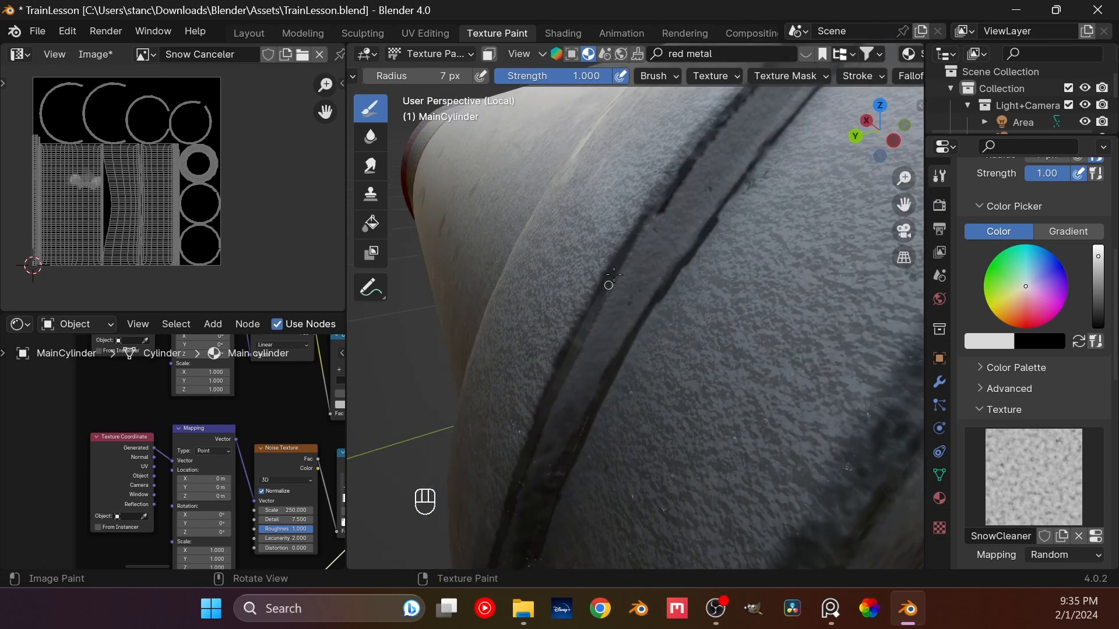
{"action": "left_click_drag", "start_coordinate": [613, 275], "coordinate": [752, 85]}
- Try extending the line along the step's inner edge toward the top, and undo the latest strokes
{"action": "scroll", "coordinate": [606, 279], "scroll_direction": "down", "scroll_amount": 5}
{"action": "middle_click_drag", "start_coordinate": [592, 283], "coordinate": [594, 330]}
{"action": "scroll", "coordinate": [612, 345], "scroll_direction": "up", "scroll_amount": 6}
{"action": "left_click_drag", "start_coordinate": [431, 434], "coordinate": [458, 407]}
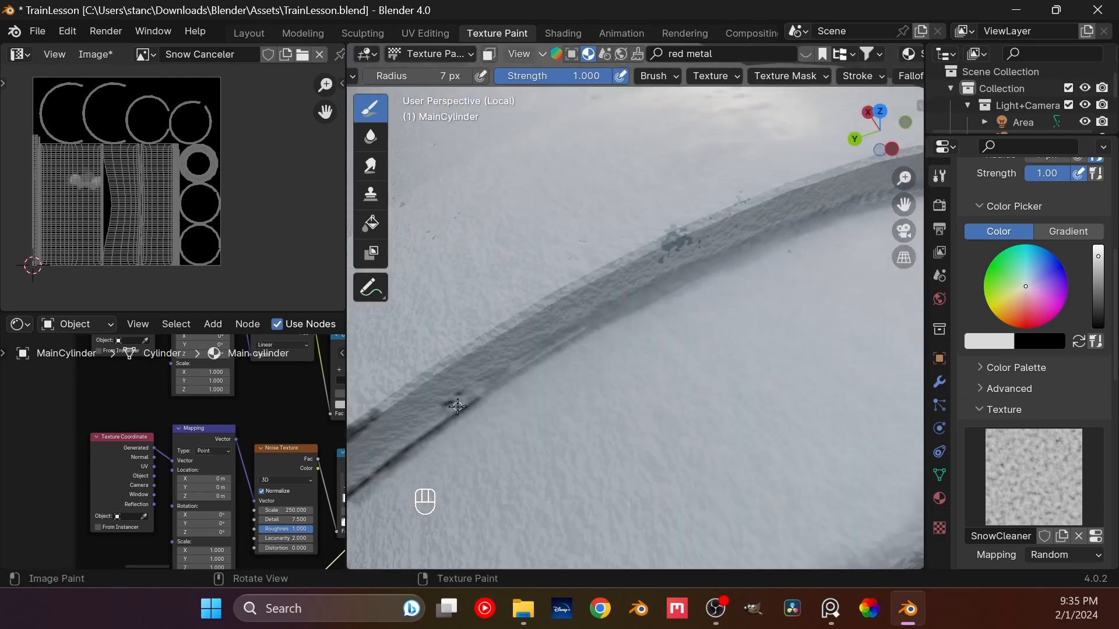
{"action": "key", "text": "ctrl+z"}
{"action": "key", "text": "ctrl+z"}
{"action": "key", "text": "ctrl+z"}
{"action": "key", "text": "ctrl+z"}
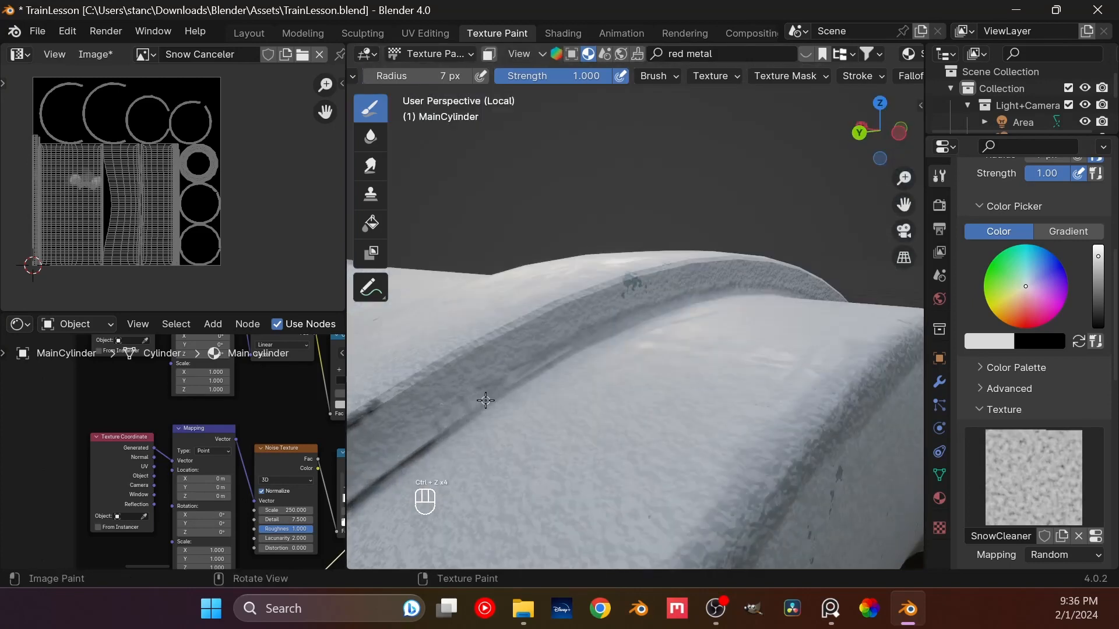
- Set the brush radius to 4 px and dab small marks onto the wall of the step near its inner edge
{"action": "left_click", "coordinate": [425, 76]}
{"action": "type", "text": "4"}
{"action": "key", "text": "Return"}
{"action": "mouse_move", "coordinate": [454, 431]}
{"action": "left_mouse_down"}
{"action": "mouse_move", "coordinate": [427, 440]}
{"action": "mouse_move", "coordinate": [541, 368]}
{"action": "mouse_move", "coordinate": [427, 442]}
{"action": "left_mouse_up"}
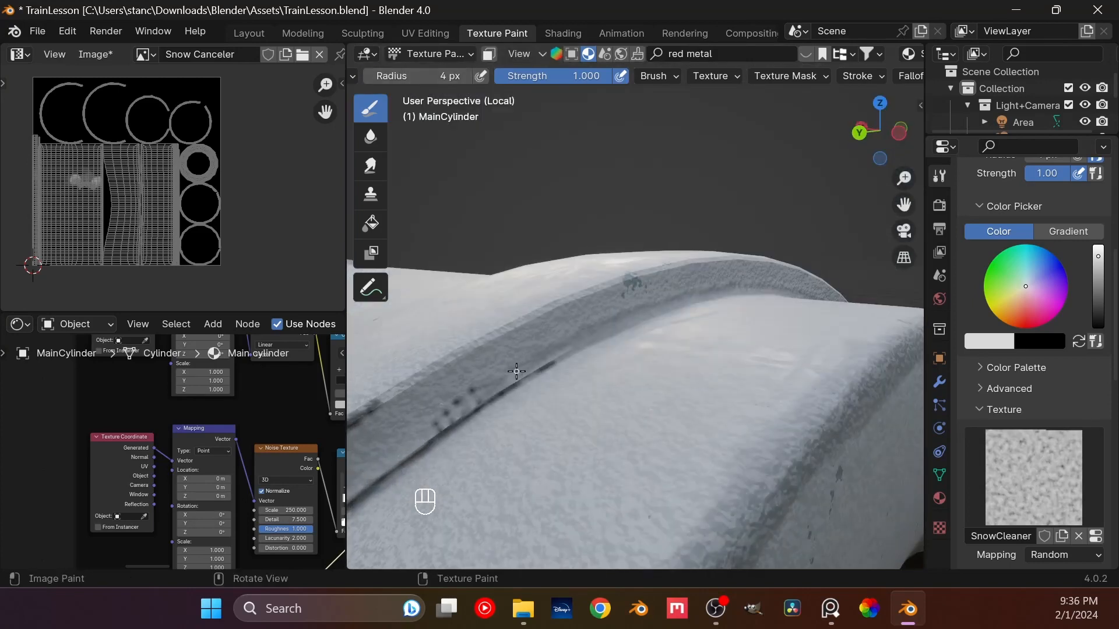
- Set the brush radius back to 7 px and paint along the step's inner and outer edges toward the top
{"action": "left_click", "coordinate": [414, 77]}
{"action": "type", "text": "7"}
{"action": "key", "text": "Return"}
{"action": "left_click_drag", "start_coordinate": [540, 374], "coordinate": [671, 309]}
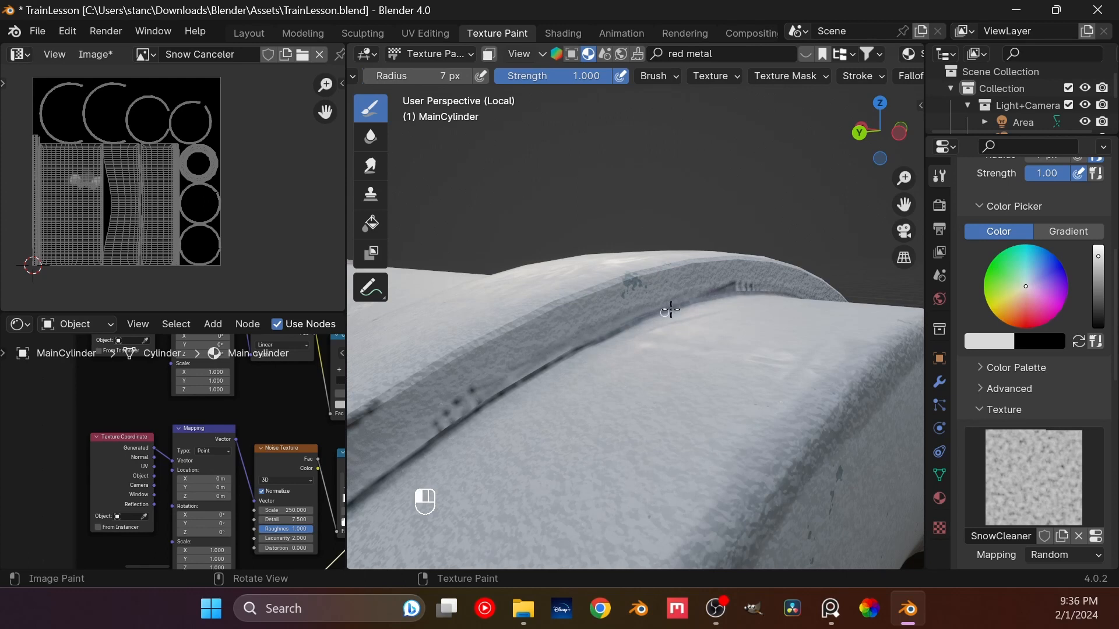
{"action": "left_click_drag", "start_coordinate": [391, 393], "coordinate": [567, 299]}
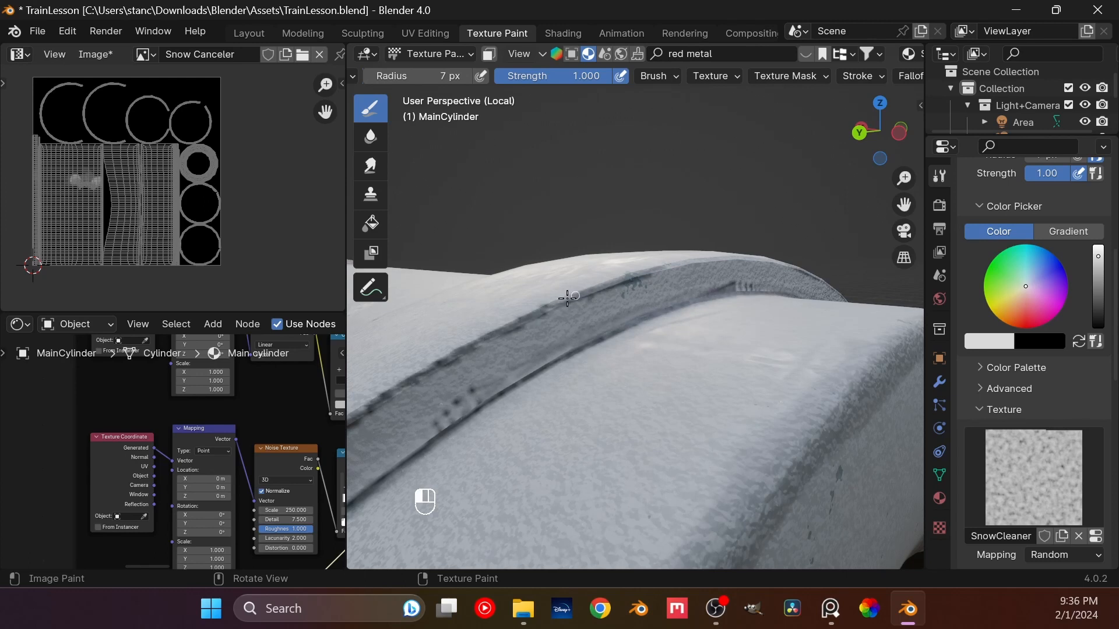
- Darken the light grey brush colour slightly and continue the edge strokes over the top of the step
{"action": "middle_click_drag", "start_coordinate": [775, 312], "coordinate": [670, 362]}
{"action": "mouse_move", "coordinate": [1098, 262]}
{"action": "left_mouse_down"}
{"action": "mouse_move", "coordinate": [1100, 245]}
{"action": "mouse_move", "coordinate": [1099, 269]}
{"action": "mouse_move", "coordinate": [1104, 260]}
{"action": "left_mouse_up"}
{"action": "left_click_drag", "start_coordinate": [636, 366], "coordinate": [712, 337]}
{"action": "middle_click_drag", "start_coordinate": [836, 386], "coordinate": [705, 381]}
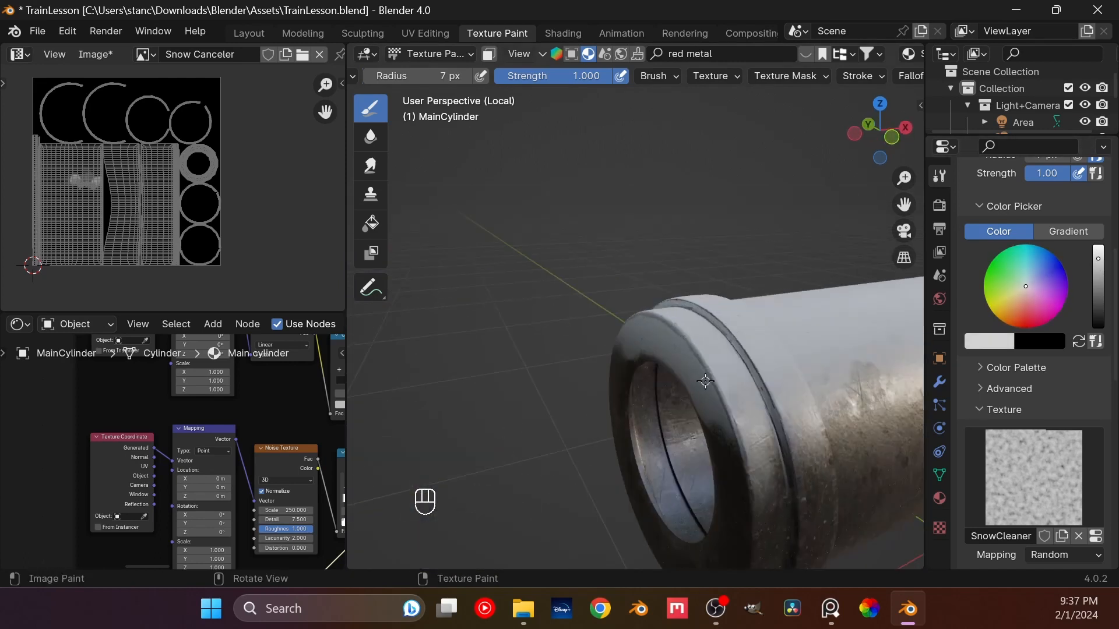
- Clear the snow along the step's outer edge on the opposite side of the cylinder, up toward the top
{"action": "middle_click_drag", "start_coordinate": [831, 369], "coordinate": [632, 333]}
{"action": "scroll", "coordinate": [633, 333], "scroll_direction": "up", "scroll_amount": 5}
{"action": "mouse_move", "coordinate": [558, 480]}
{"action": "left_mouse_down"}
{"action": "mouse_move", "coordinate": [581, 410]}
{"action": "mouse_move", "coordinate": [675, 272]}
{"action": "mouse_move", "coordinate": [793, 150]}
{"action": "left_mouse_up"}
{"action": "middle_click_drag", "start_coordinate": [641, 295], "coordinate": [624, 330]}
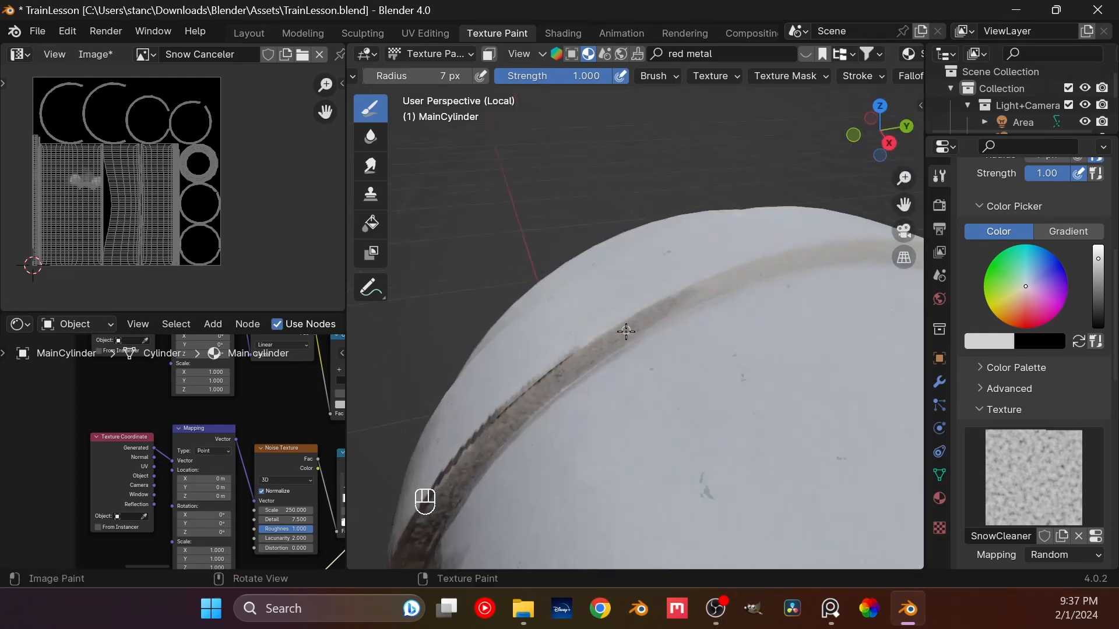
{"action": "mouse_move", "coordinate": [613, 331]}
{"action": "left_mouse_down"}
{"action": "mouse_move", "coordinate": [547, 376]}
{"action": "mouse_move", "coordinate": [790, 244]}
{"action": "left_mouse_up"}
- Undo the latest strokes across the top and repaint the gaps in the line along the step's outer edge
{"action": "scroll", "coordinate": [680, 293], "scroll_direction": "down", "scroll_amount": 2}
{"action": "middle_click_drag", "start_coordinate": [781, 294], "coordinate": [672, 325], "text": "shift"}
{"action": "mouse_move", "coordinate": [633, 284]}
{"action": "left_mouse_down"}
{"action": "mouse_move", "coordinate": [567, 300]}
{"action": "mouse_move", "coordinate": [449, 357]}
{"action": "left_mouse_up"}
{"action": "key", "text": "ctrl+z"}
{"action": "key", "text": "ctrl+z"}
{"action": "key", "text": "ctrl+z"}
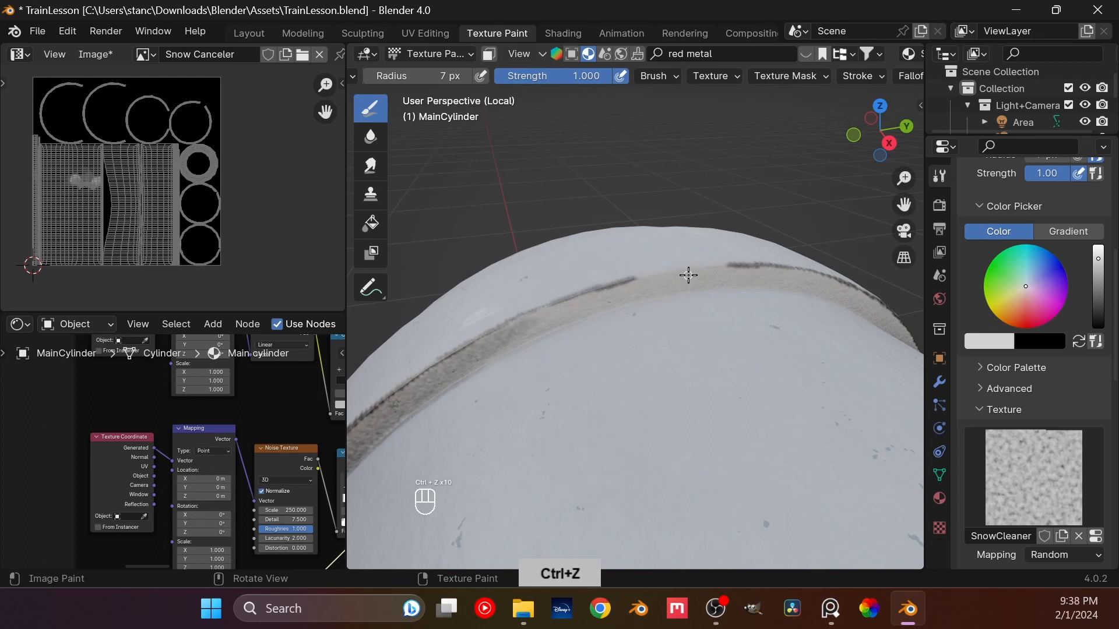
{"action": "left_click_drag", "start_coordinate": [499, 329], "coordinate": [535, 310]}
{"action": "left_click_drag", "start_coordinate": [642, 280], "coordinate": [711, 271]}
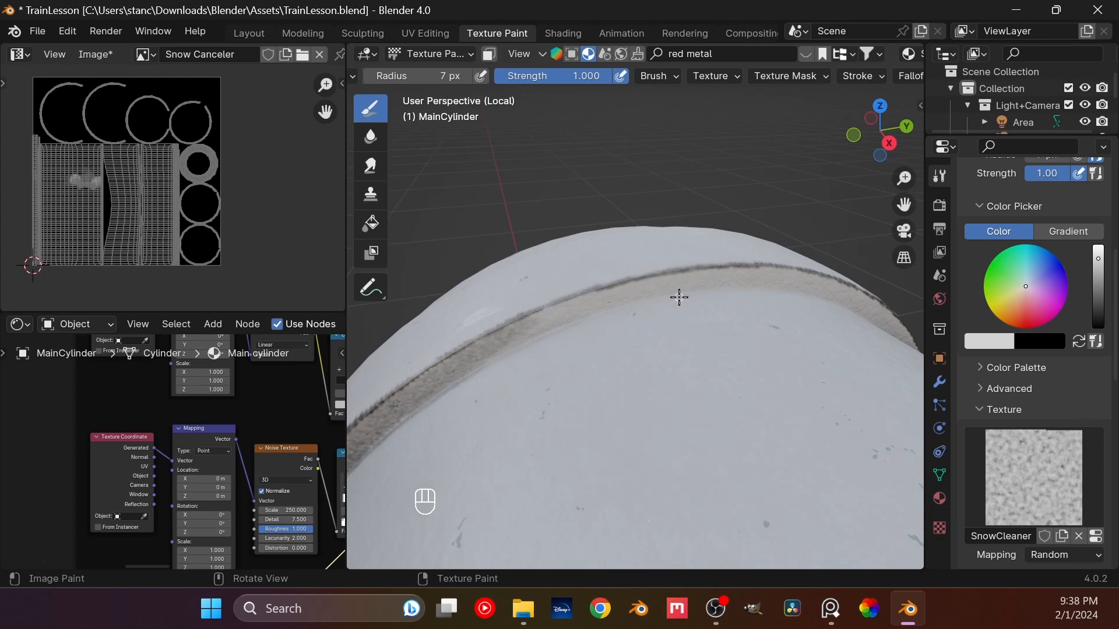
- Set the brush radius to 33 px with a mid-grey colour and thin the snow on the band beside the step's edge
{"action": "middle_click_drag", "start_coordinate": [679, 298], "coordinate": [743, 319]}
{"action": "left_click_drag", "start_coordinate": [418, 76], "coordinate": [436, 76]}
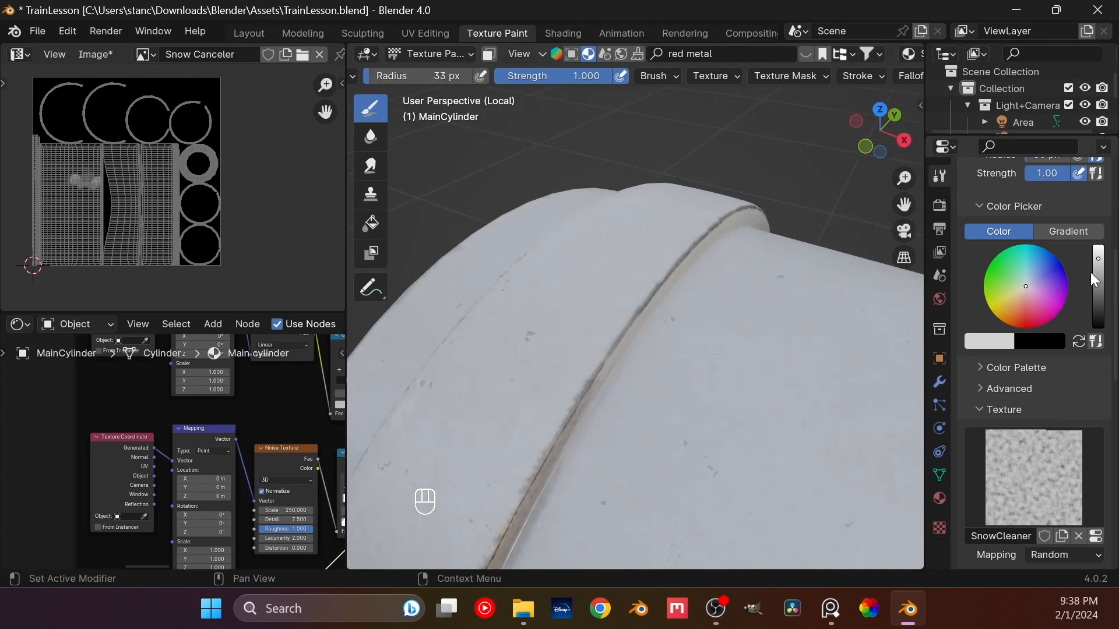
{"action": "left_click", "coordinate": [1098, 276]}
{"action": "left_click_drag", "start_coordinate": [520, 459], "coordinate": [623, 309]}
{"action": "left_click_drag", "start_coordinate": [522, 482], "coordinate": [500, 505]}
- Reduce the brush radius to 20 px and continue thinning the snow beside the edge toward the top
{"action": "left_click_drag", "start_coordinate": [392, 76], "coordinate": [384, 76]}
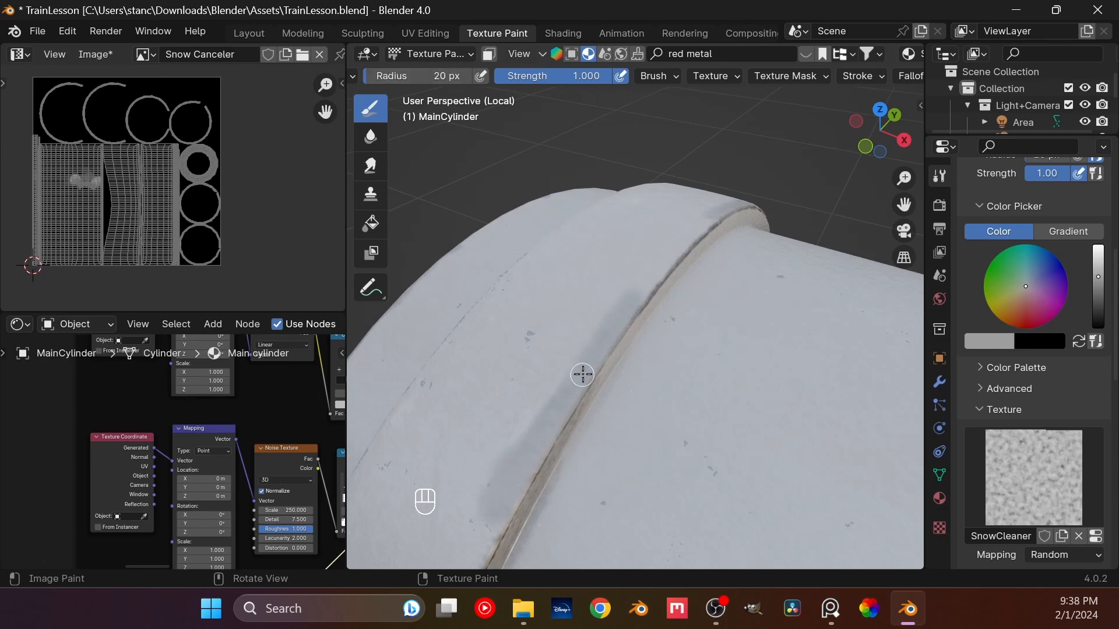
{"action": "left_click_drag", "start_coordinate": [644, 280], "coordinate": [676, 250]}
{"action": "middle_click_drag", "start_coordinate": [513, 407], "coordinate": [876, 192]}
{"action": "scroll", "coordinate": [876, 192], "scroll_direction": "down", "scroll_amount": 4}
{"action": "scroll", "coordinate": [835, 76], "scroll_direction": "down", "scroll_amount": 6}
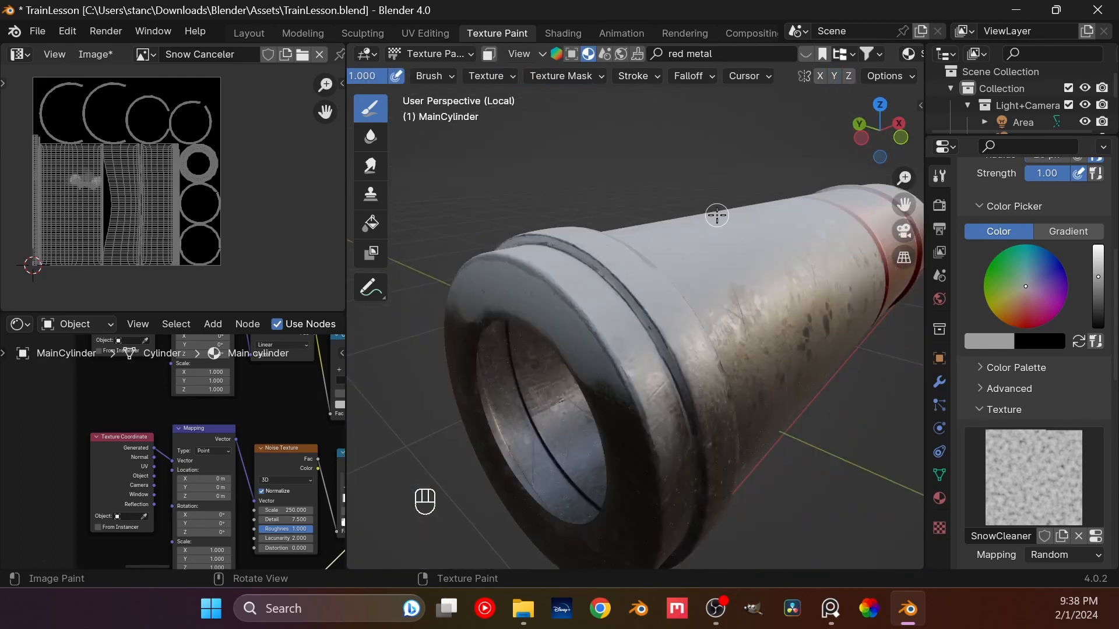
- Darken the brush grey further and thin the snow on the front ring's face
{"action": "key", "text": "alt+Tab"}
{"action": "left_click_drag", "start_coordinate": [1098, 277], "coordinate": [1098, 291]}
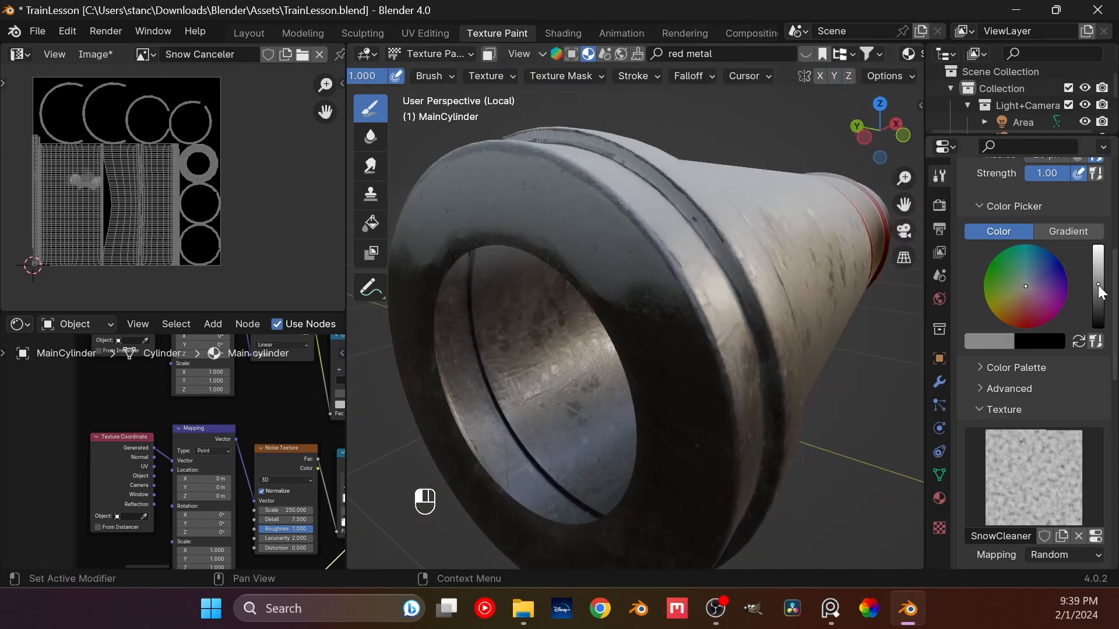
{"action": "mouse_move", "coordinate": [599, 294]}
{"action": "left_mouse_down"}
{"action": "mouse_move", "coordinate": [672, 348]}
{"action": "mouse_move", "coordinate": [602, 282]}
{"action": "mouse_move", "coordinate": [610, 317]}
{"action": "left_mouse_up"}
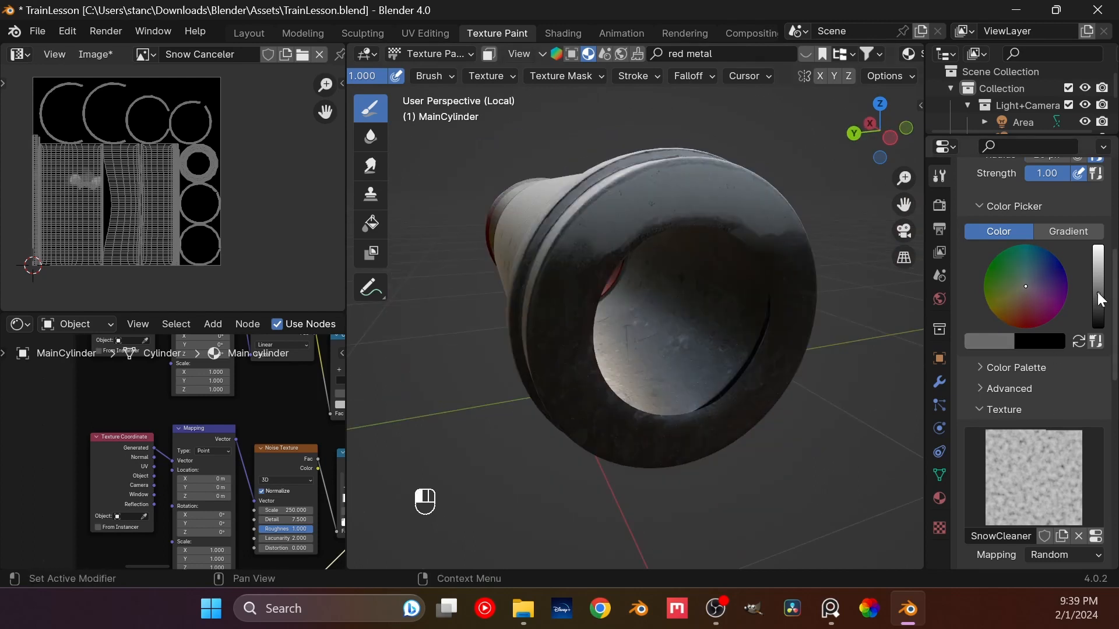
- Lighten the brush color slightly, set its strength to 0.578, and clear patches of snow along the snow edge on the cylinder's side
{"action": "left_click_drag", "start_coordinate": [1098, 293], "coordinate": [1098, 285]}
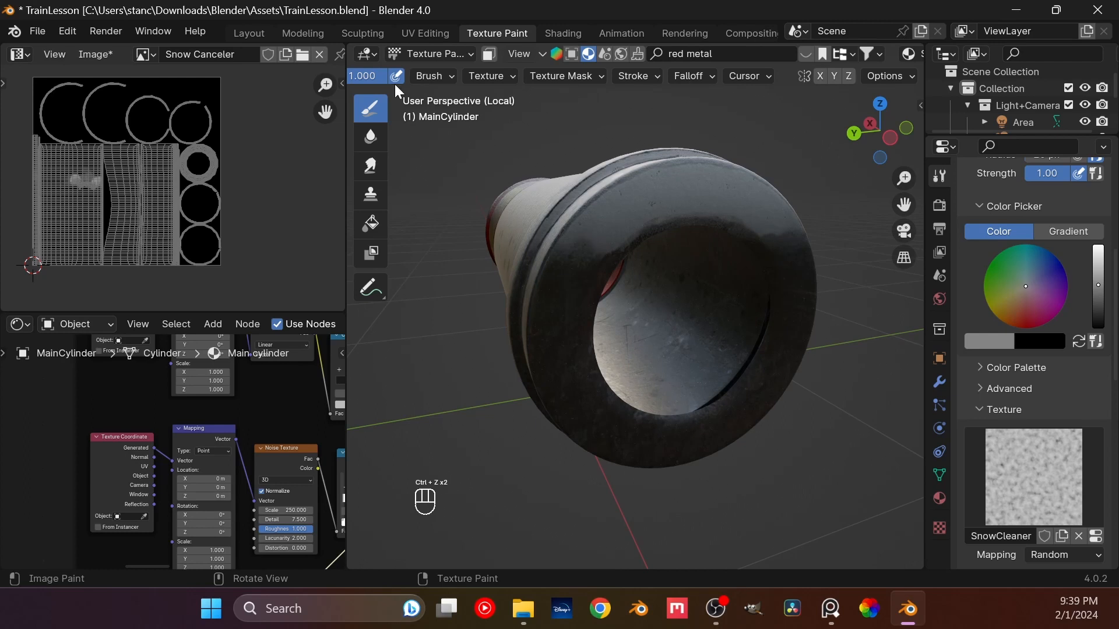
{"action": "scroll", "coordinate": [542, 82], "scroll_direction": "up", "scroll_amount": 4}
{"action": "left_click_drag", "start_coordinate": [541, 84], "coordinate": [508, 100]}
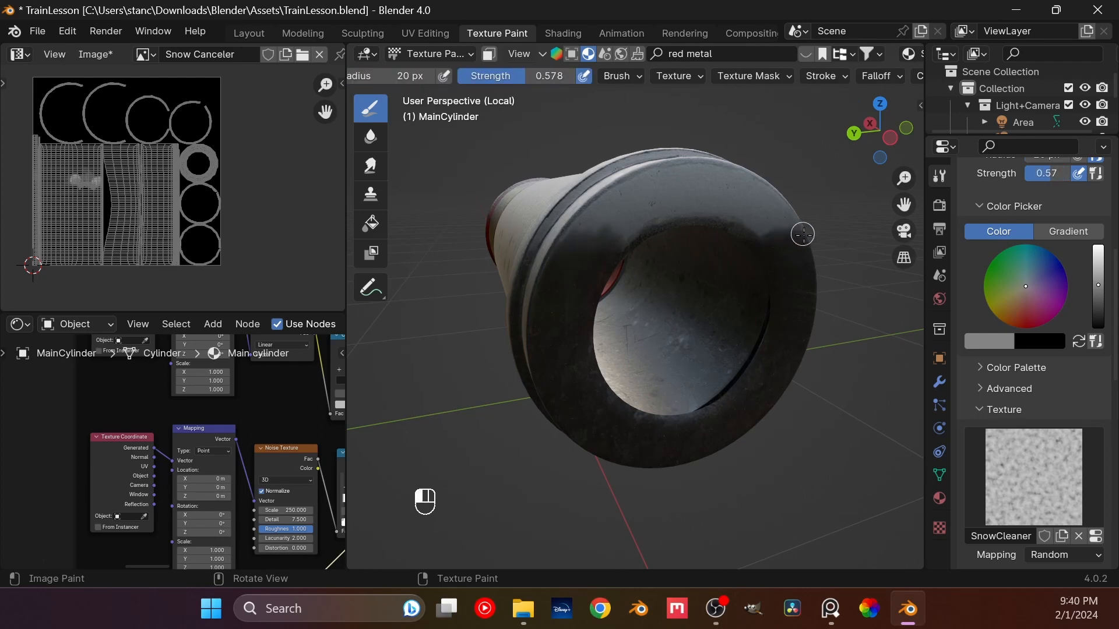
{"action": "middle_click_drag", "start_coordinate": [801, 232], "coordinate": [676, 294]}
{"action": "scroll", "coordinate": [676, 293], "scroll_direction": "up", "scroll_amount": 5}
{"action": "middle_click_drag", "start_coordinate": [746, 294], "coordinate": [652, 309]}
{"action": "scroll", "coordinate": [648, 315], "scroll_direction": "up", "scroll_amount": 1}
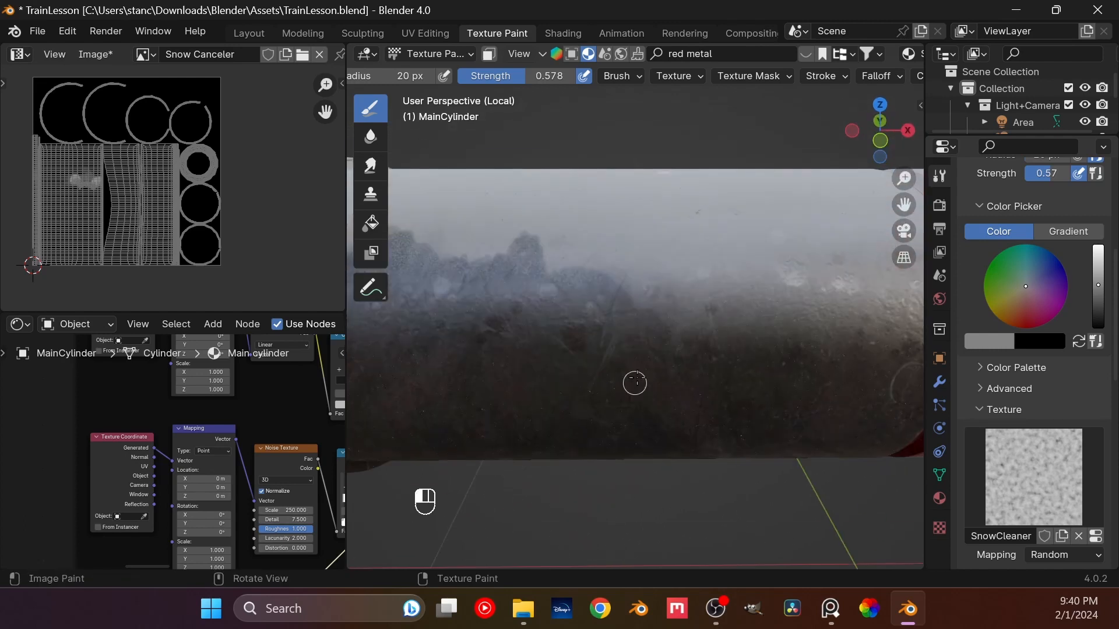
{"action": "mouse_move", "coordinate": [635, 383]}
{"action": "left_mouse_down"}
{"action": "mouse_move", "coordinate": [711, 311]}
{"action": "mouse_move", "coordinate": [687, 285]}
{"action": "left_mouse_up"}
{"action": "left_click_drag", "start_coordinate": [747, 316], "coordinate": [743, 291]}
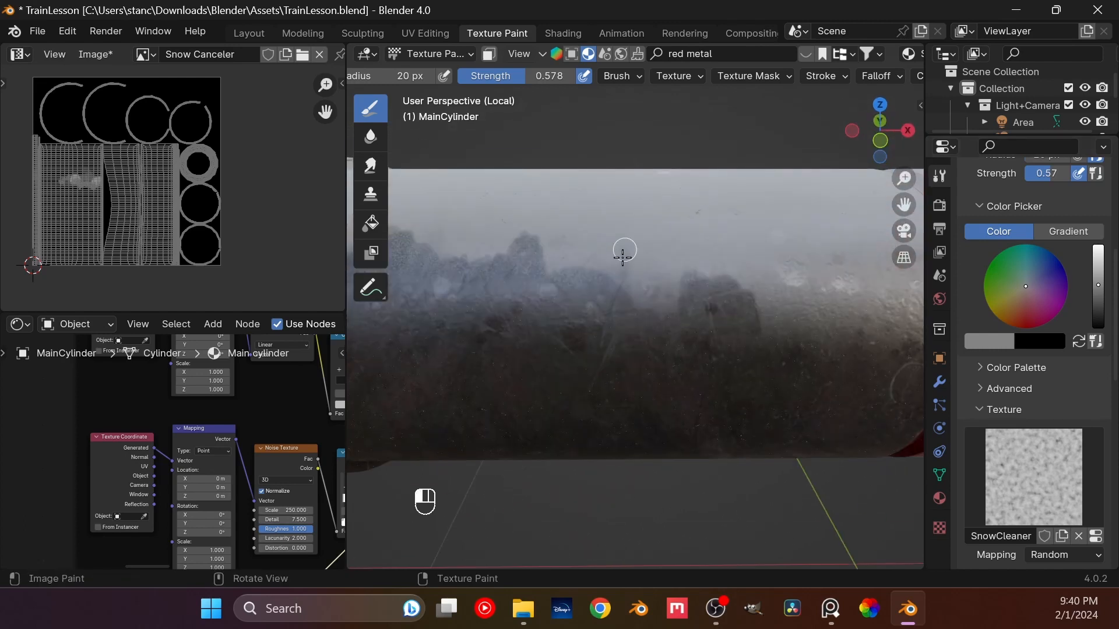
{"action": "left_click_drag", "start_coordinate": [624, 257], "coordinate": [629, 297]}
- Set the brush strength to 0.779 and radius to 4 px, and paint thin scratches into the snow above the cleared patches
{"action": "left_click_drag", "start_coordinate": [537, 77], "coordinate": [565, 87]}
{"action": "left_click_drag", "start_coordinate": [356, 80], "coordinate": [395, 82]}
{"action": "key", "text": "s"}
{"action": "left_click_drag", "start_coordinate": [598, 223], "coordinate": [599, 274]}
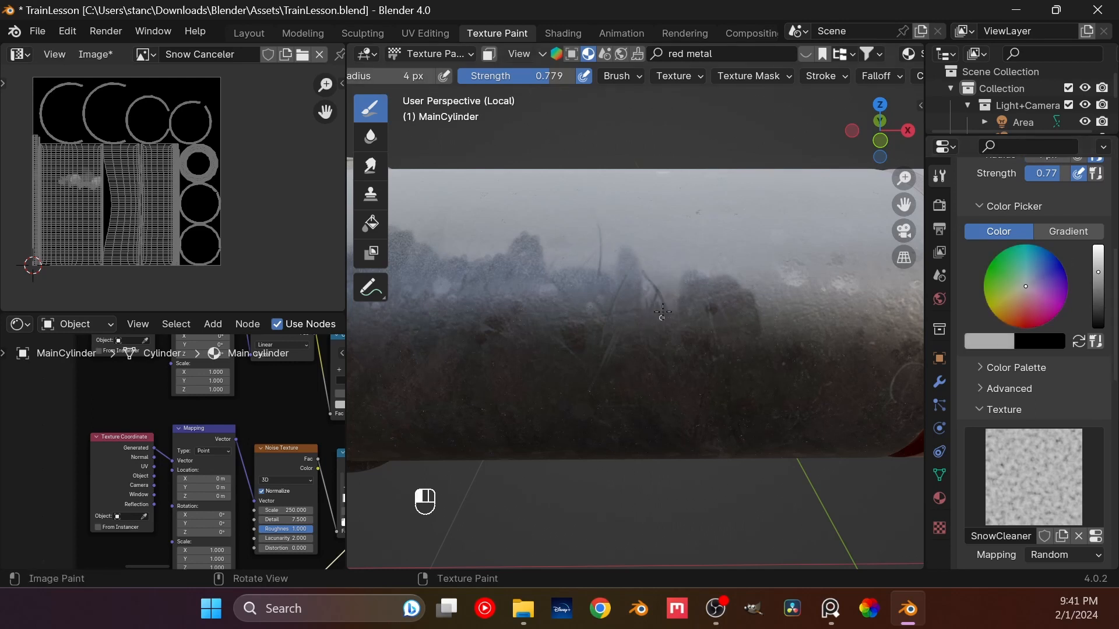
- Set the brush radius to 15 px and clear more snow along the snow edge near the cylinder's end collar
{"action": "middle_click_drag", "start_coordinate": [663, 312], "coordinate": [663, 249]}
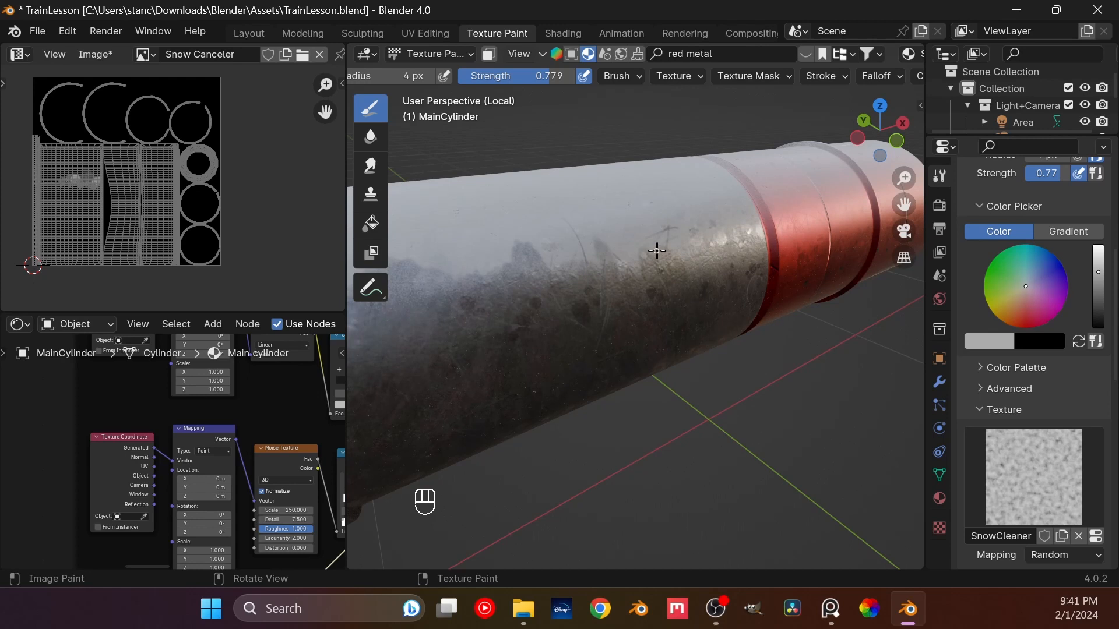
{"action": "mouse_move", "coordinate": [502, 272]}
{"action": "middle_mouse_down", "text": "shift"}
{"action": "mouse_move", "coordinate": [612, 292]}
{"action": "mouse_move", "coordinate": [596, 310]}
{"action": "middle_mouse_up", "text": "shift"}
{"action": "left_click_drag", "start_coordinate": [369, 80], "coordinate": [382, 80]}
{"action": "key", "text": "s"}
{"action": "left_click_drag", "start_coordinate": [607, 312], "coordinate": [652, 306]}
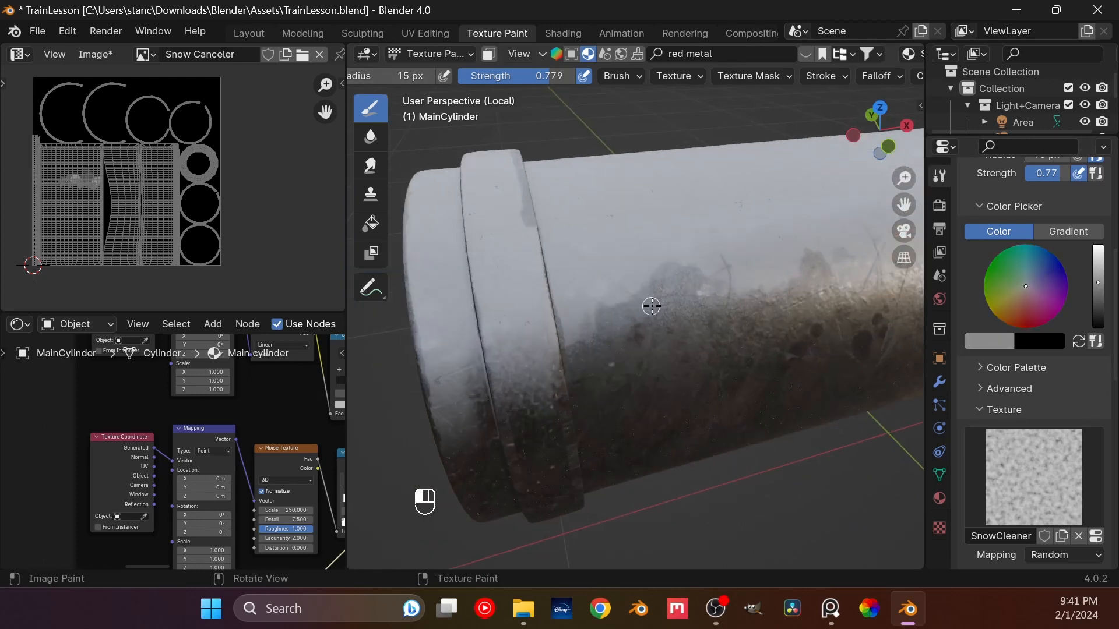
{"action": "scroll", "coordinate": [961, 449], "scroll_direction": "down", "scroll_amount": 15}
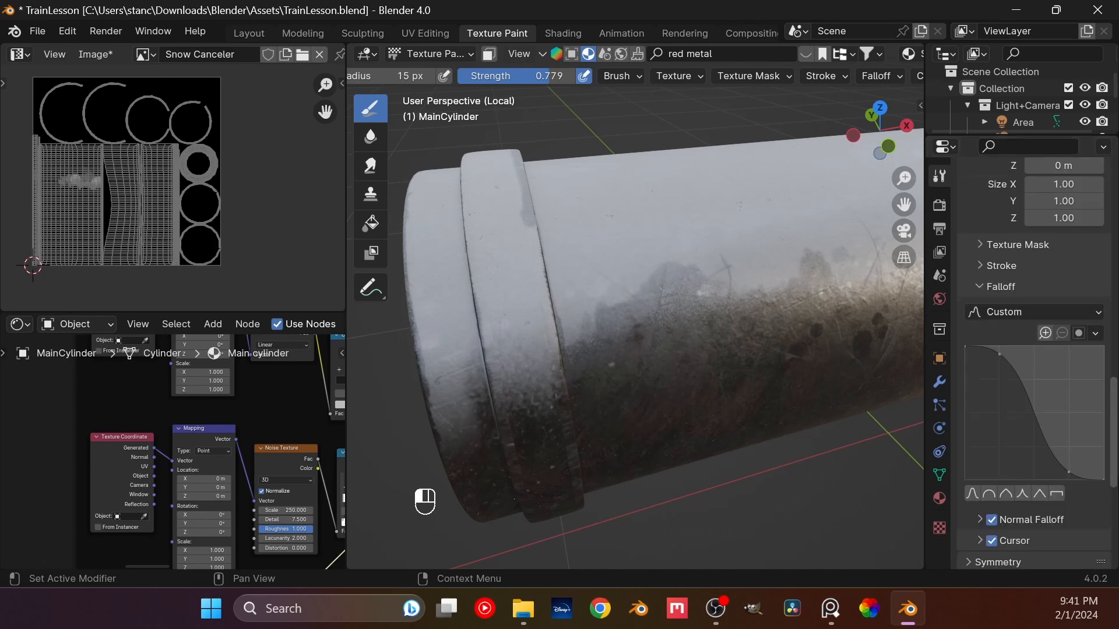
{"action": "left_click", "coordinate": [977, 221]}
{"action": "left_click_drag", "start_coordinate": [578, 347], "coordinate": [594, 327]}
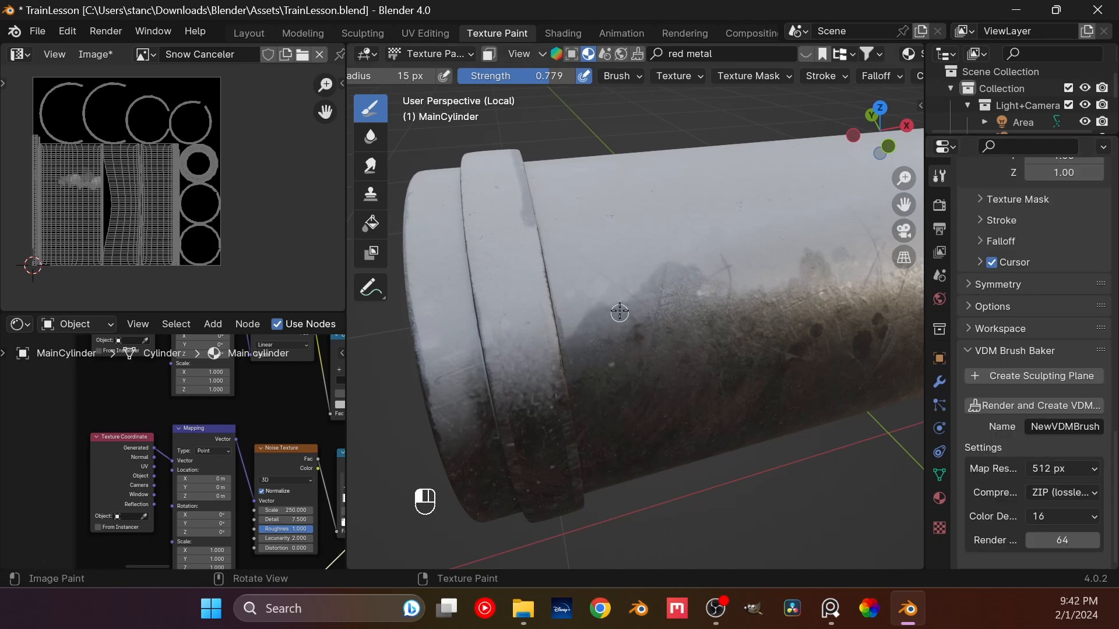
{"action": "mouse_move", "coordinate": [638, 292]}
{"action": "left_mouse_down"}
{"action": "mouse_move", "coordinate": [619, 323]}
{"action": "mouse_move", "coordinate": [635, 328]}
{"action": "left_mouse_up"}
- Clear snow beside the red band with a 23 px brush, and add thin scratches above it with a lighter 7 px brush
{"action": "scroll", "coordinate": [652, 311], "scroll_direction": "down", "scroll_amount": 2}
{"action": "middle_click_drag", "start_coordinate": [769, 249], "coordinate": [524, 270], "text": "shift"}
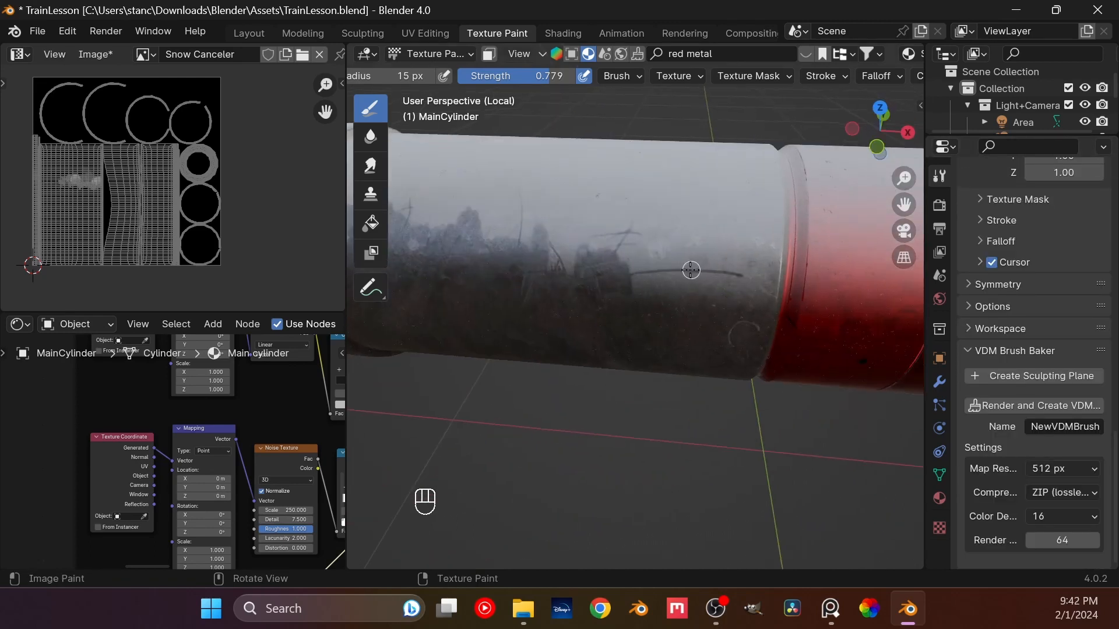
{"action": "scroll", "coordinate": [692, 270], "scroll_direction": "up", "scroll_amount": 1}
{"action": "left_click_drag", "start_coordinate": [377, 79], "coordinate": [402, 79]}
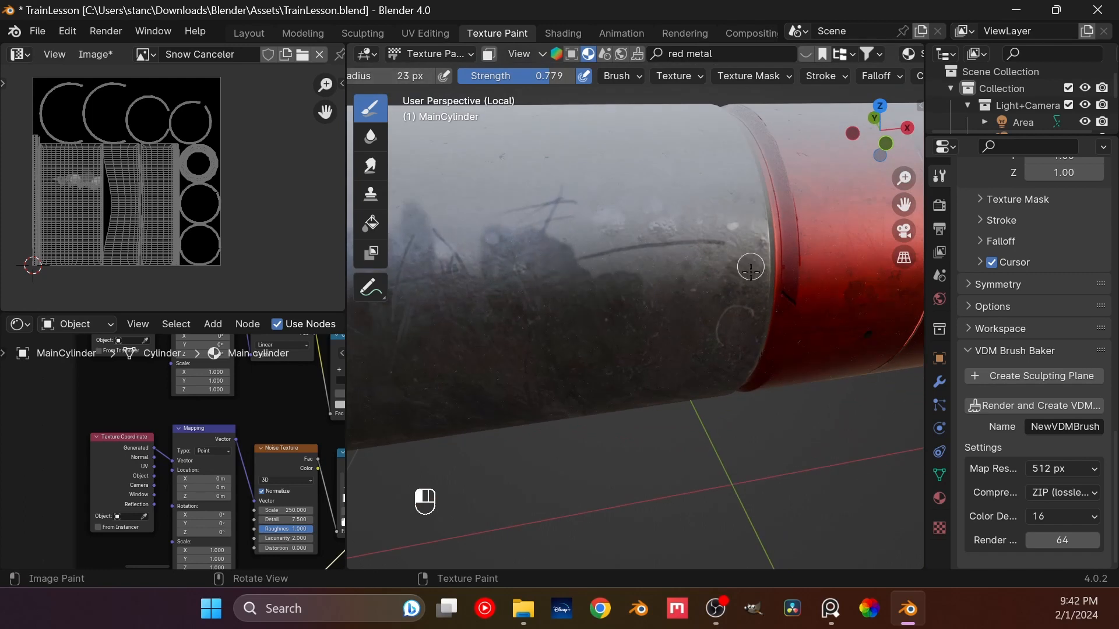
{"action": "mouse_move", "coordinate": [711, 287]}
{"action": "left_mouse_down"}
{"action": "mouse_move", "coordinate": [687, 245]}
{"action": "mouse_move", "coordinate": [726, 237]}
{"action": "mouse_move", "coordinate": [652, 287]}
{"action": "mouse_move", "coordinate": [693, 310]}
{"action": "left_mouse_up"}
{"action": "mouse_move", "coordinate": [408, 77]}
{"action": "left_mouse_down"}
{"action": "mouse_move", "coordinate": [382, 76]}
{"action": "mouse_move", "coordinate": [415, 87]}
{"action": "left_mouse_up"}
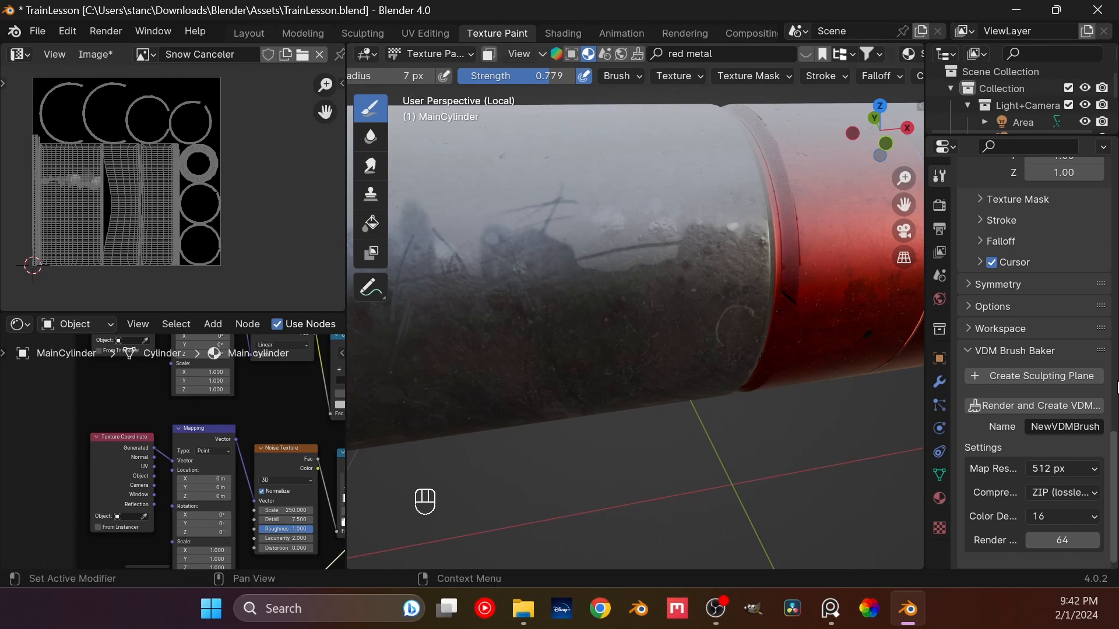
{"action": "left_click_drag", "start_coordinate": [1111, 483], "coordinate": [1104, 294]}
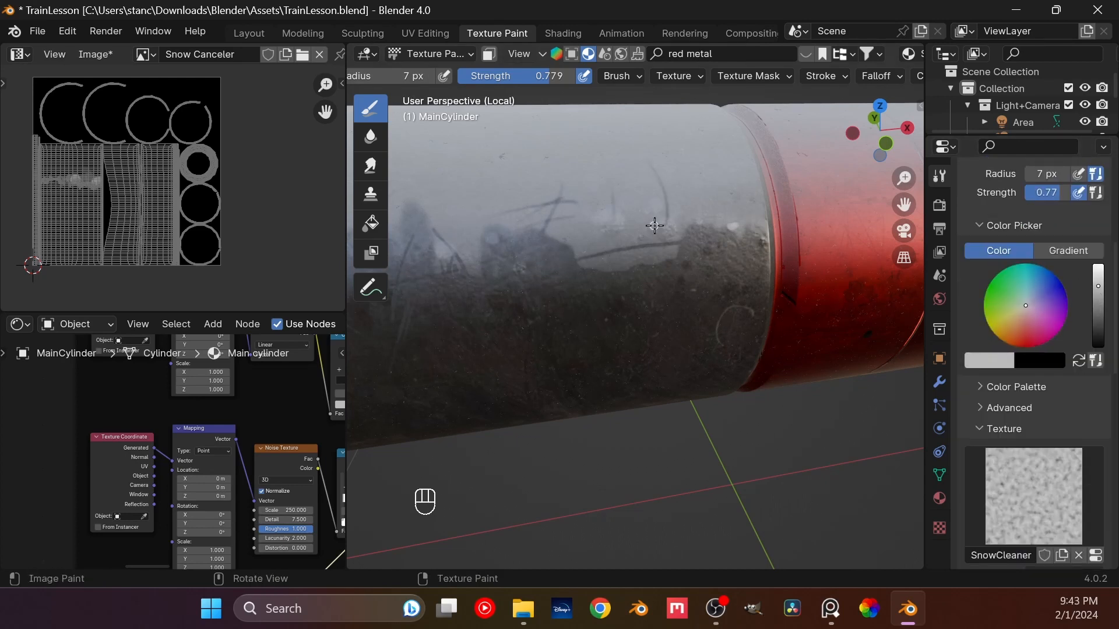
- Enable Y-axis symmetry and clear a thin line of snow along the outer edge of the ridge on the red section
{"action": "scroll", "coordinate": [547, 233], "scroll_direction": "down", "scroll_amount": 5}
{"action": "middle_click_drag", "start_coordinate": [542, 233], "coordinate": [594, 250]}
{"action": "scroll", "coordinate": [632, 274], "scroll_direction": "up", "scroll_amount": 6}
{"action": "mouse_move", "coordinate": [568, 183]}
{"action": "left_mouse_down"}
{"action": "mouse_move", "coordinate": [666, 385]}
{"action": "mouse_move", "coordinate": [669, 475]}
{"action": "left_mouse_up"}
{"action": "key", "text": "ctrl+z"}
{"action": "left_click", "coordinate": [755, 77]}
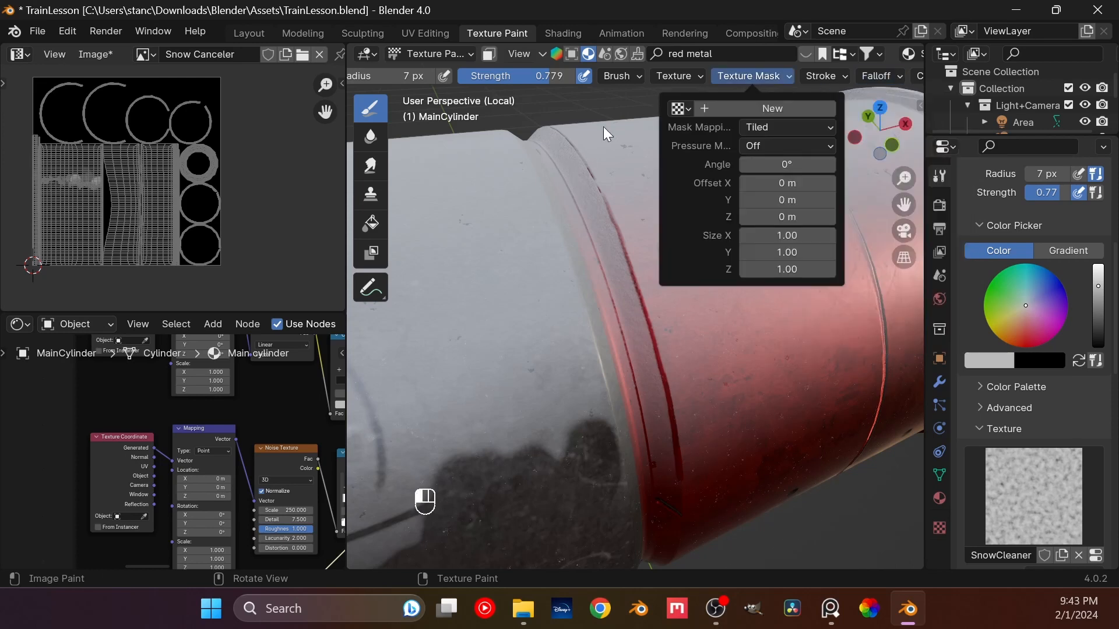
{"action": "middle_click_drag", "start_coordinate": [815, 78], "coordinate": [504, 83]}
{"action": "left_click", "coordinate": [833, 76]}
{"action": "left_click_drag", "start_coordinate": [585, 165], "coordinate": [662, 363]}
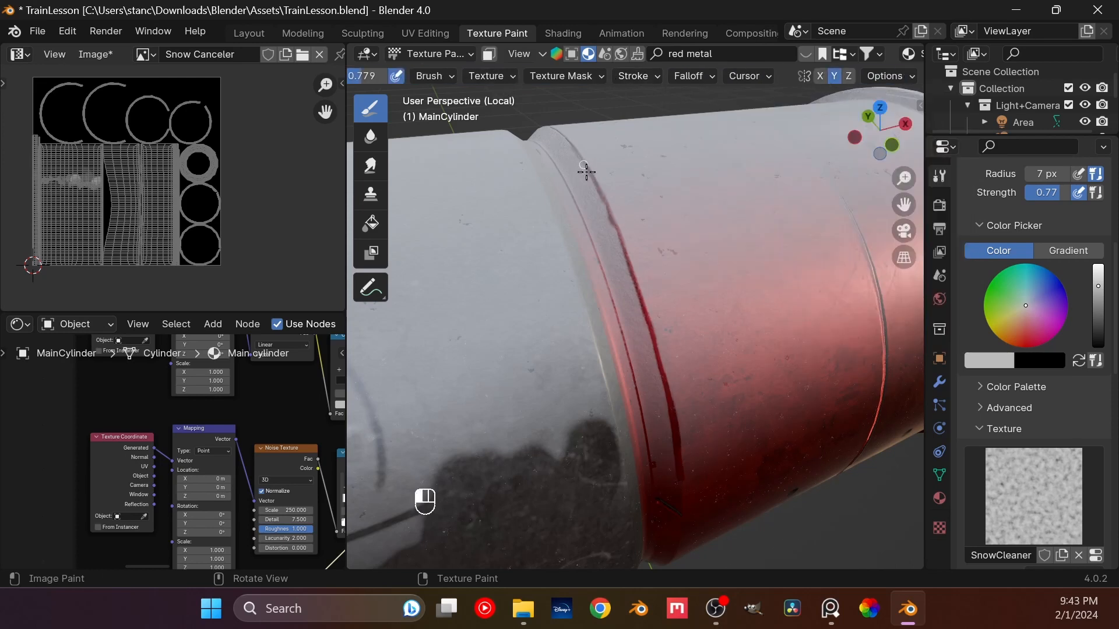
{"action": "middle_click_drag", "start_coordinate": [586, 172], "coordinate": [616, 244]}
{"action": "left_click_drag", "start_coordinate": [698, 374], "coordinate": [732, 500]}
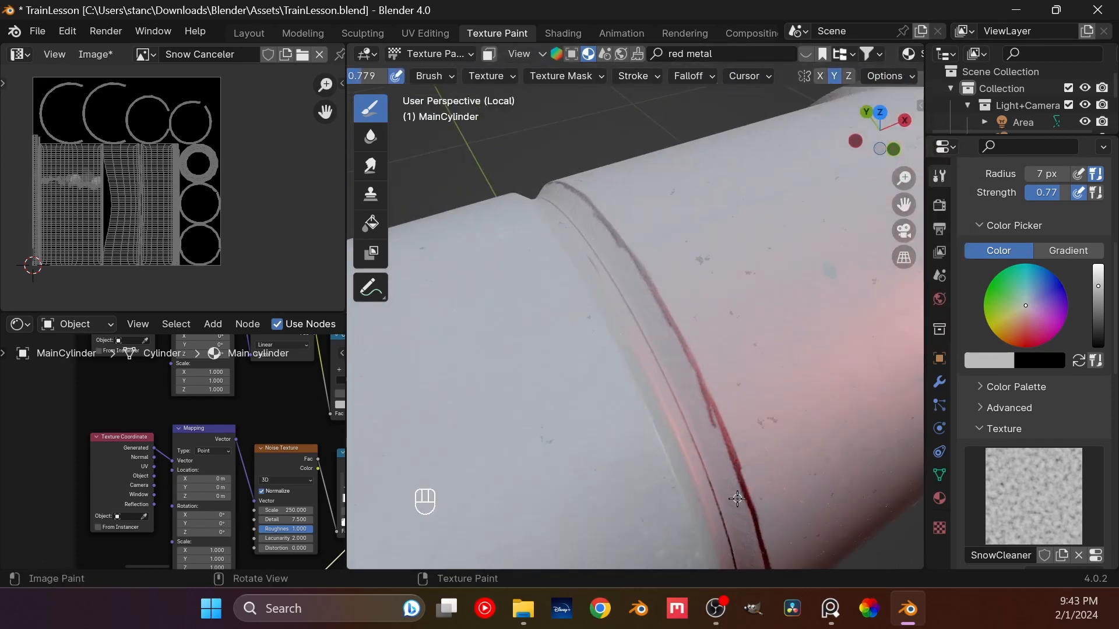
- Clear thin lines of snow along the inner edge of the red ridge and the adjoining rim of the gray section
{"action": "mouse_move", "coordinate": [640, 335]}
{"action": "left_mouse_down"}
{"action": "mouse_move", "coordinate": [599, 247]}
{"action": "mouse_move", "coordinate": [624, 296]}
{"action": "left_mouse_up"}
{"action": "middle_click_drag", "start_coordinate": [636, 337], "coordinate": [679, 304]}
{"action": "key", "text": "ctrl+z"}
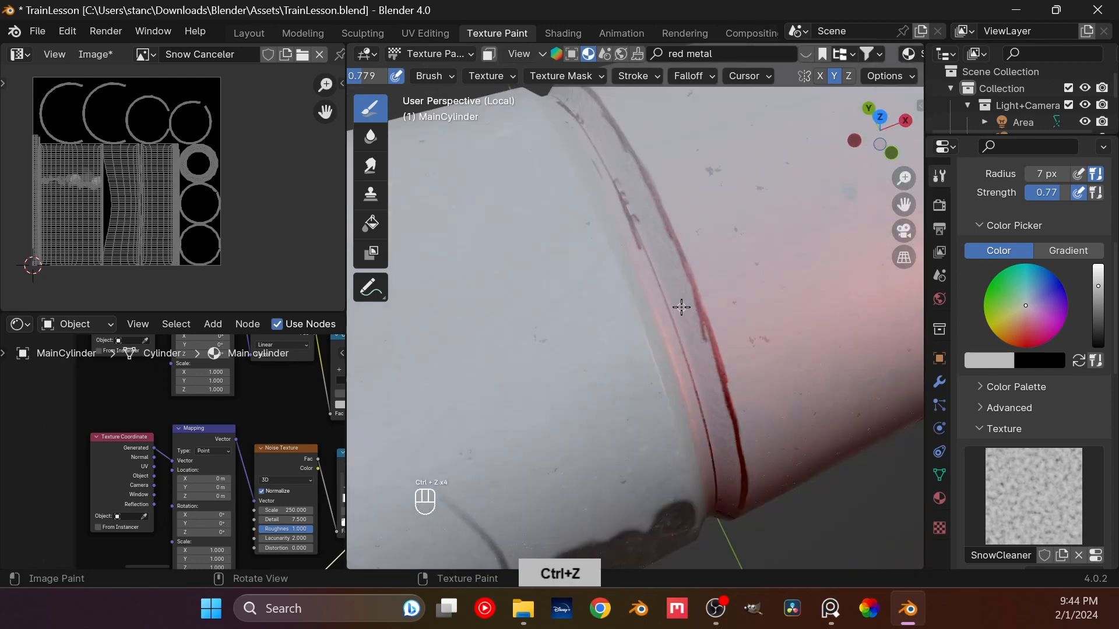
{"action": "mouse_move", "coordinate": [589, 136]}
{"action": "left_mouse_down"}
{"action": "mouse_move", "coordinate": [700, 406]}
{"action": "mouse_move", "coordinate": [715, 533]}
{"action": "left_mouse_up"}
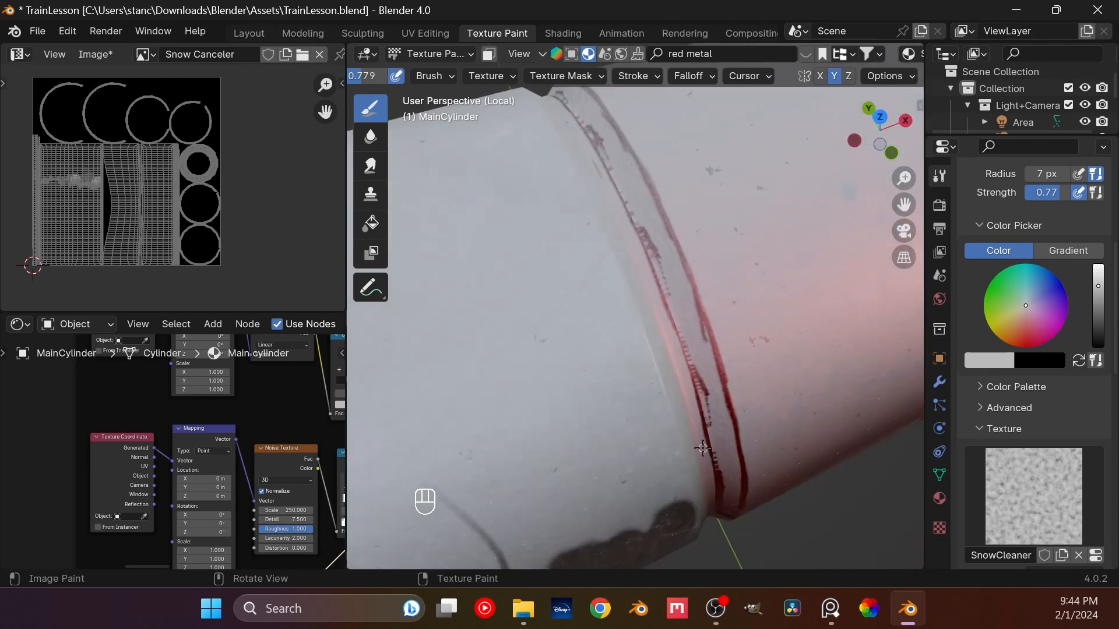
{"action": "middle_click_drag", "start_coordinate": [703, 448], "coordinate": [672, 388]}
{"action": "mouse_move", "coordinate": [650, 513]}
{"action": "left_mouse_down"}
{"action": "mouse_move", "coordinate": [640, 539]}
{"action": "mouse_move", "coordinate": [737, 309]}
{"action": "mouse_move", "coordinate": [785, 233]}
{"action": "left_mouse_up"}
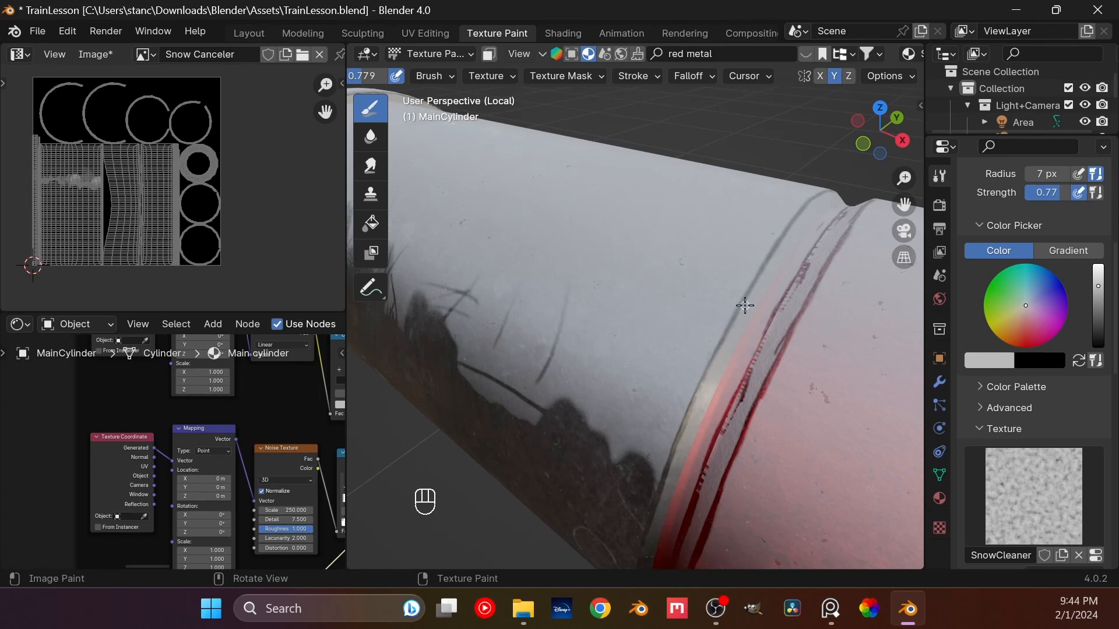
- With a darker 25 px brush at 0.657 strength, clear snow patches near the red band on the cylinder's opposite side
{"action": "scroll", "coordinate": [744, 305], "scroll_direction": "down", "scroll_amount": 6}
{"action": "middle_click_drag", "start_coordinate": [691, 298], "coordinate": [632, 407]}
{"action": "scroll", "coordinate": [632, 407], "scroll_direction": "down", "scroll_amount": 2}
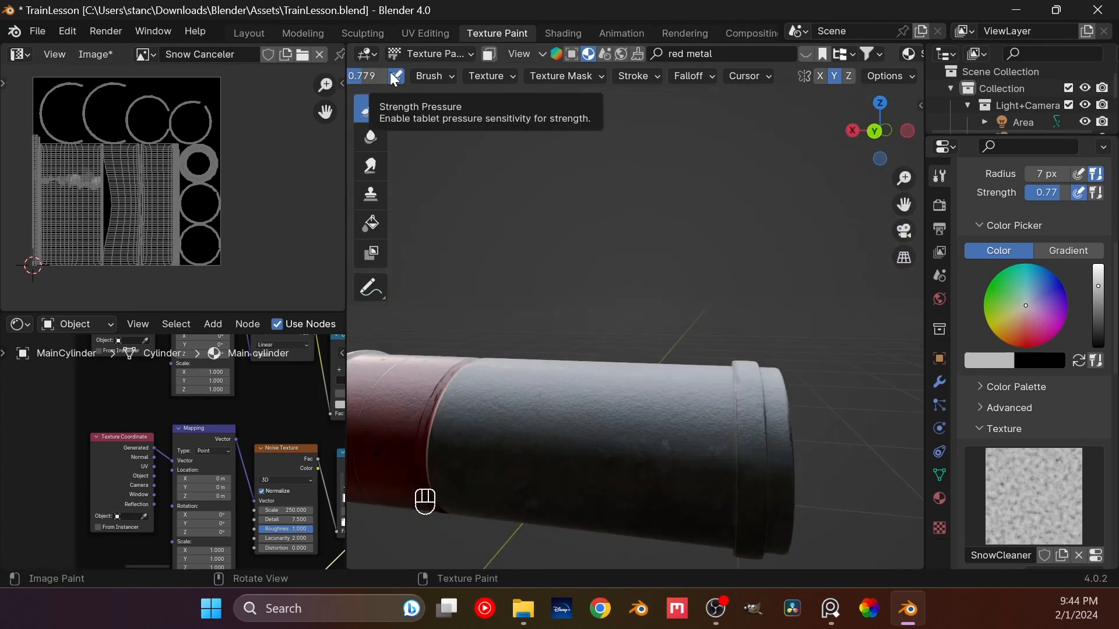
{"action": "scroll", "coordinate": [395, 80], "scroll_direction": "up", "scroll_amount": 8}
{"action": "left_click_drag", "start_coordinate": [442, 76], "coordinate": [446, 76]}
{"action": "mouse_move", "coordinate": [1098, 286]}
{"action": "left_mouse_down"}
{"action": "mouse_move", "coordinate": [1098, 306]}
{"action": "mouse_move", "coordinate": [1098, 296]}
{"action": "left_mouse_up"}
{"action": "left_click_drag", "start_coordinate": [441, 440], "coordinate": [466, 444]}
{"action": "scroll", "coordinate": [487, 484], "scroll_direction": "up", "scroll_amount": 3}
{"action": "mouse_move", "coordinate": [487, 484]}
{"action": "middle_mouse_down", "text": "shift"}
{"action": "mouse_move", "coordinate": [537, 332]}
{"action": "mouse_move", "coordinate": [545, 373]}
{"action": "middle_mouse_up", "text": "shift"}
{"action": "mouse_move", "coordinate": [386, 385]}
{"action": "left_mouse_down"}
{"action": "mouse_move", "coordinate": [522, 397]}
{"action": "mouse_move", "coordinate": [477, 379]}
{"action": "mouse_move", "coordinate": [457, 348]}
{"action": "mouse_move", "coordinate": [386, 339]}
{"action": "left_mouse_up"}
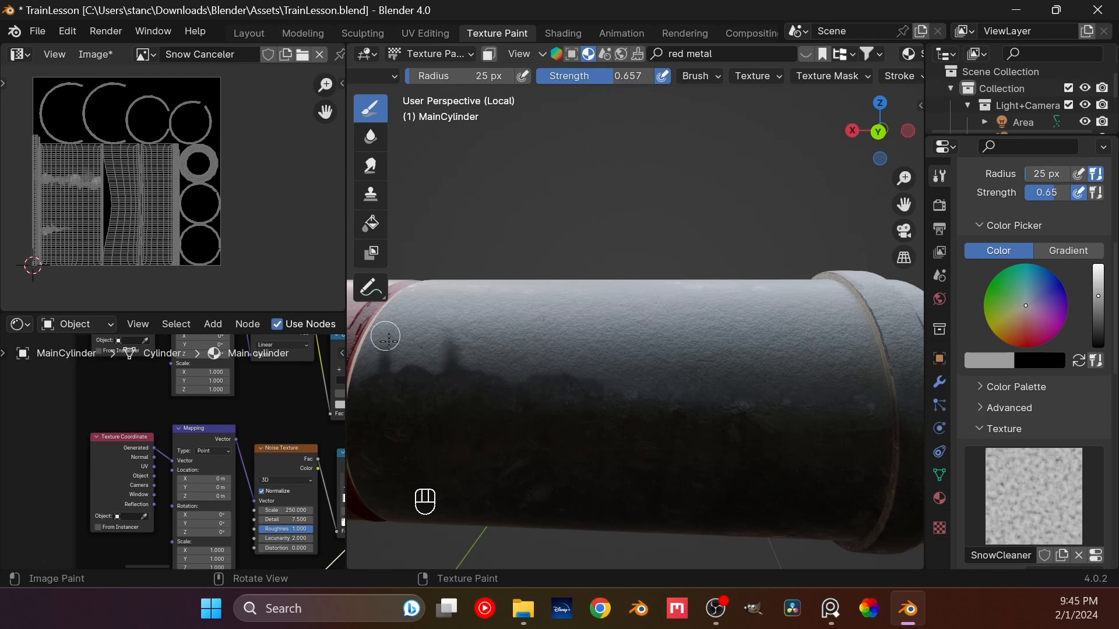
- Raise the brush strength to 1.000, darken its color, and extend the cleared snow patches toward the end collar on this side
{"action": "left_click_drag", "start_coordinate": [613, 76], "coordinate": [737, 79]}
{"action": "left_click_drag", "start_coordinate": [562, 344], "coordinate": [558, 356]}
{"action": "left_click_drag", "start_coordinate": [524, 373], "coordinate": [545, 350]}
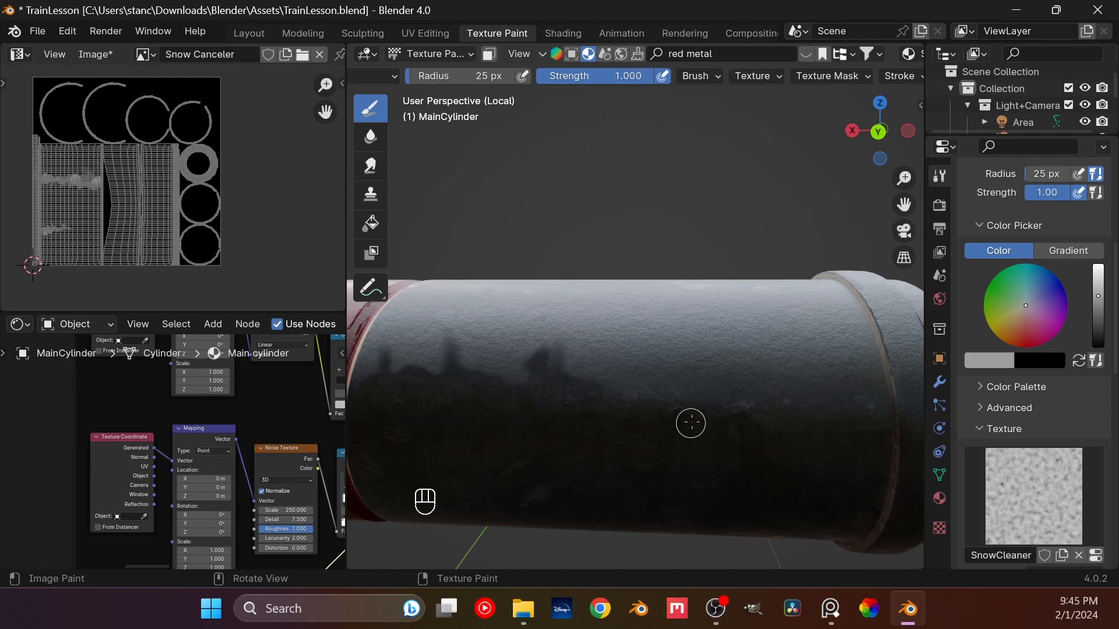
{"action": "scroll", "coordinate": [1033, 312], "scroll_direction": "down", "scroll_amount": 3}
{"action": "mouse_move", "coordinate": [630, 368]}
{"action": "left_mouse_down"}
{"action": "mouse_move", "coordinate": [632, 384]}
{"action": "mouse_move", "coordinate": [624, 372]}
{"action": "mouse_move", "coordinate": [712, 378]}
{"action": "mouse_move", "coordinate": [698, 385]}
{"action": "left_mouse_up"}
{"action": "scroll", "coordinate": [1061, 323], "scroll_direction": "down", "scroll_amount": 2}
{"action": "left_click_drag", "start_coordinate": [822, 410], "coordinate": [861, 382]}
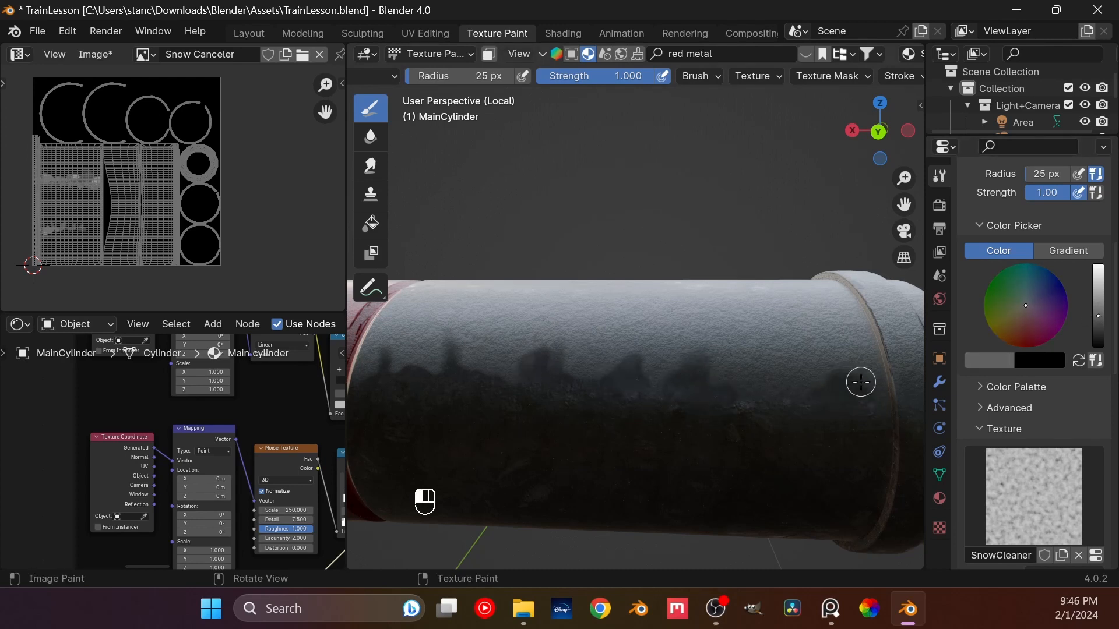
{"action": "mouse_move", "coordinate": [727, 396]}
{"action": "left_mouse_down"}
{"action": "mouse_move", "coordinate": [761, 349]}
{"action": "mouse_move", "coordinate": [782, 394]}
{"action": "left_mouse_up"}
{"action": "left_click_drag", "start_coordinate": [752, 334], "coordinate": [757, 320]}
- Set the brush radius to 7 px, lighten its color, and paint thin crossing scratches into the snow above the cleared patches
{"action": "middle_click_drag", "start_coordinate": [742, 427], "coordinate": [709, 422]}
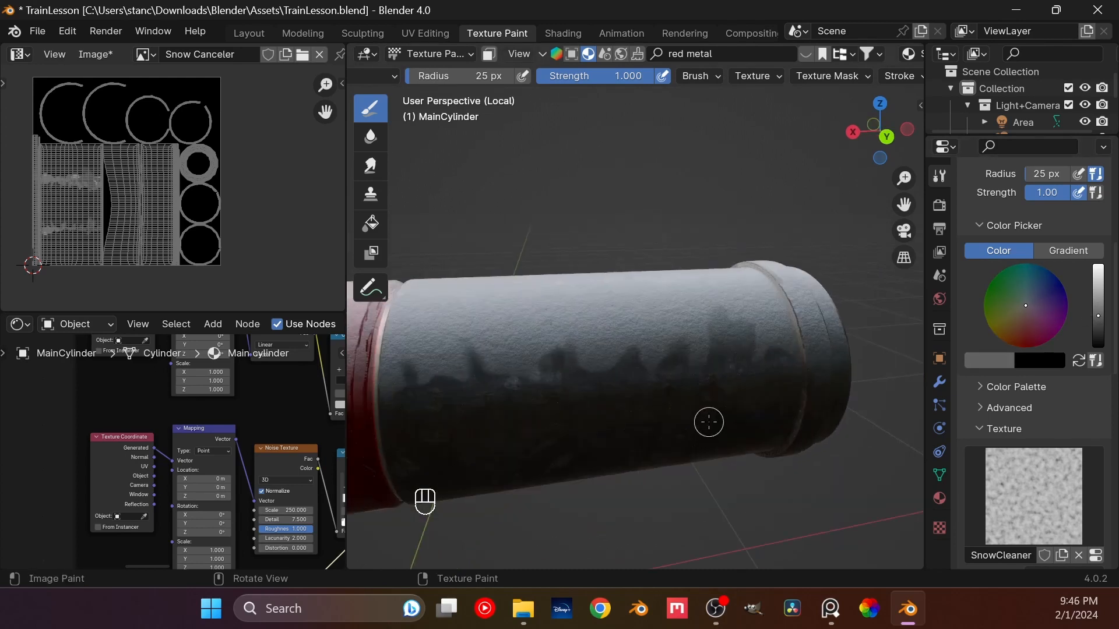
{"action": "scroll", "coordinate": [1033, 312], "scroll_direction": "up", "scroll_amount": 4}
{"action": "left_click", "coordinate": [424, 80]}
{"action": "type", "text": "7"}
{"action": "key", "text": "Return"}
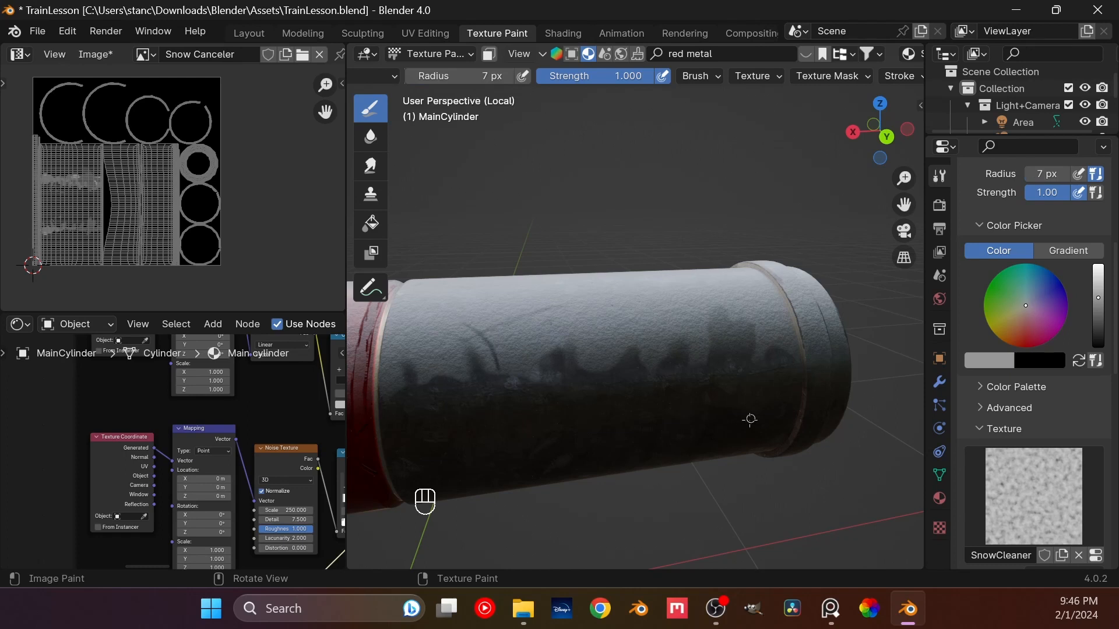
{"action": "scroll", "coordinate": [607, 402], "scroll_direction": "up", "scroll_amount": 4}
{"action": "mouse_move", "coordinate": [525, 420]}
{"action": "left_mouse_down"}
{"action": "mouse_move", "coordinate": [568, 466]}
{"action": "mouse_move", "coordinate": [629, 399]}
{"action": "left_mouse_up"}
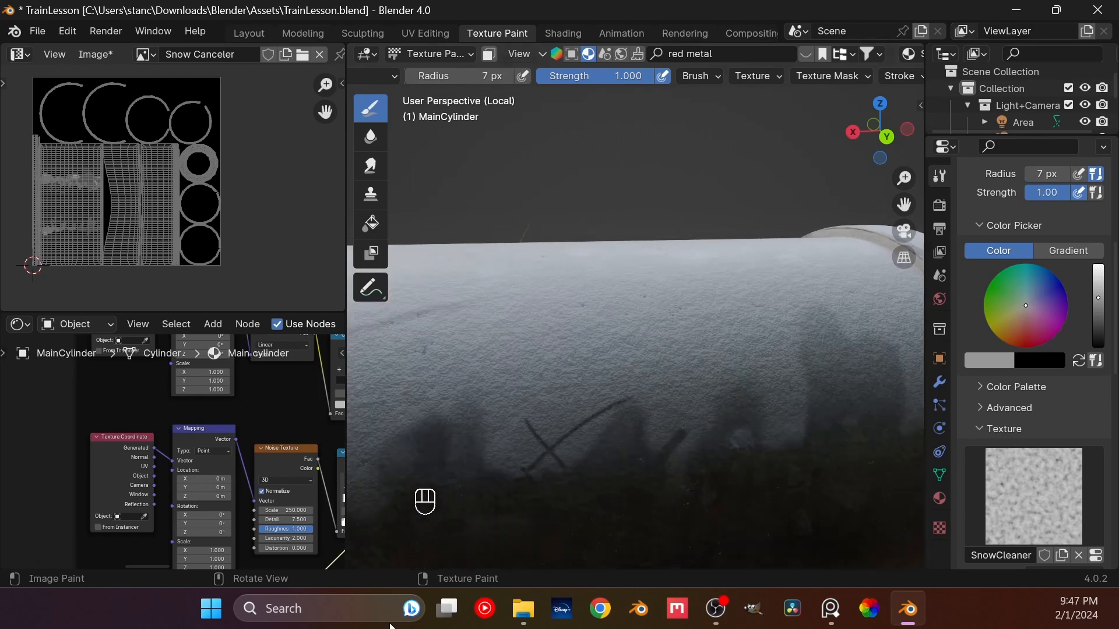
- Clear a thin line of snow along the edge of the end collar's groove
{"action": "scroll", "coordinate": [910, 324], "scroll_direction": "down", "scroll_amount": 4}
{"action": "middle_click_drag", "start_coordinate": [752, 324], "coordinate": [737, 264]}
{"action": "scroll", "coordinate": [737, 265], "scroll_direction": "up", "scroll_amount": 4}
{"action": "scroll", "coordinate": [837, 78], "scroll_direction": "down", "scroll_amount": 5}
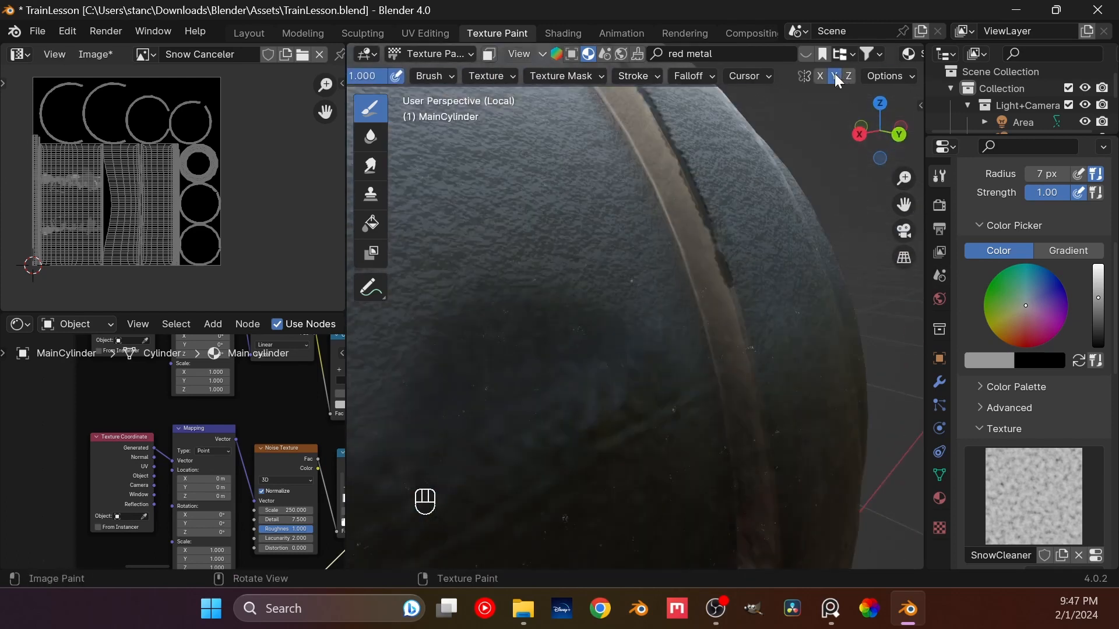
- With a much darker 20 px brush, clear snow beside the end collar and along the snow edge on the cylinder's first side
{"action": "middle_click_drag", "start_coordinate": [513, 192], "coordinate": [707, 271]}
{"action": "scroll", "coordinate": [707, 270], "scroll_direction": "down", "scroll_amount": 5}
{"action": "middle_click_drag", "start_coordinate": [536, 280], "coordinate": [669, 289]}
{"action": "left_click_drag", "start_coordinate": [1097, 285], "coordinate": [1098, 325]}
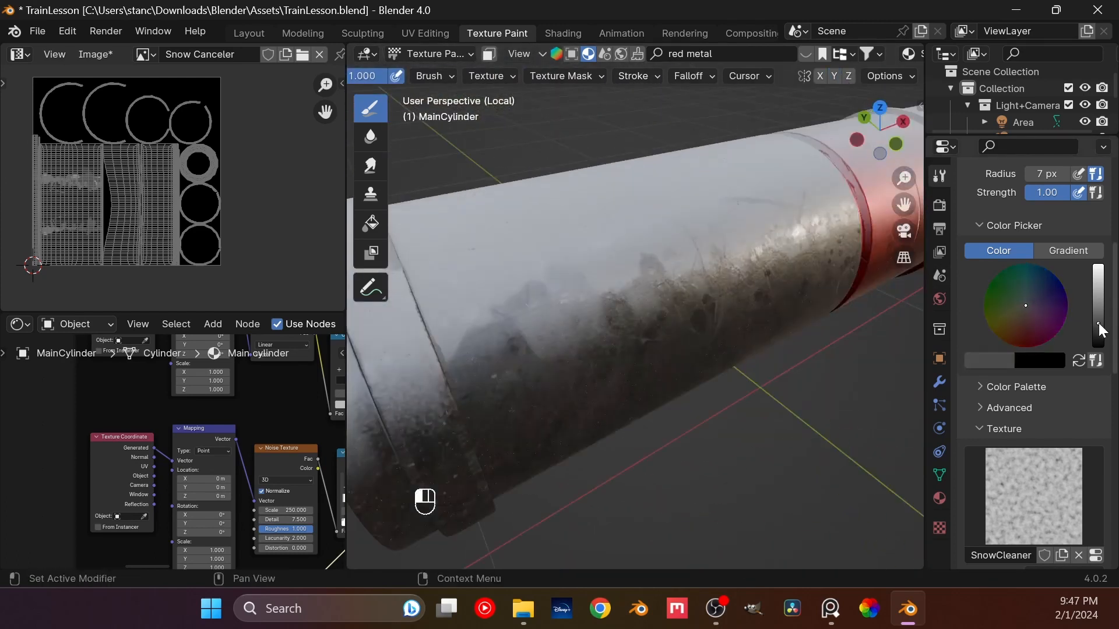
{"action": "left_click_drag", "start_coordinate": [505, 344], "coordinate": [517, 365]}
{"action": "key", "text": "ctrl+z"}
{"action": "left_click_drag", "start_coordinate": [1097, 325], "coordinate": [1098, 322]}
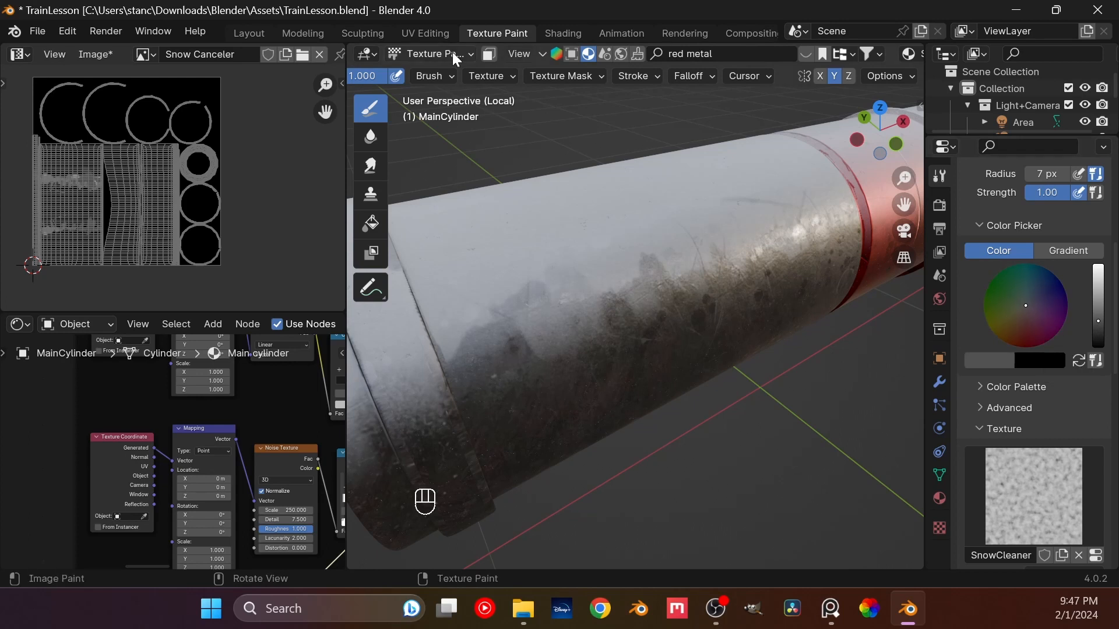
{"action": "scroll", "coordinate": [453, 77], "scroll_direction": "up", "scroll_amount": 5}
{"action": "left_click", "coordinate": [453, 78]}
{"action": "type", "text": "20"}
{"action": "key", "text": "Return"}
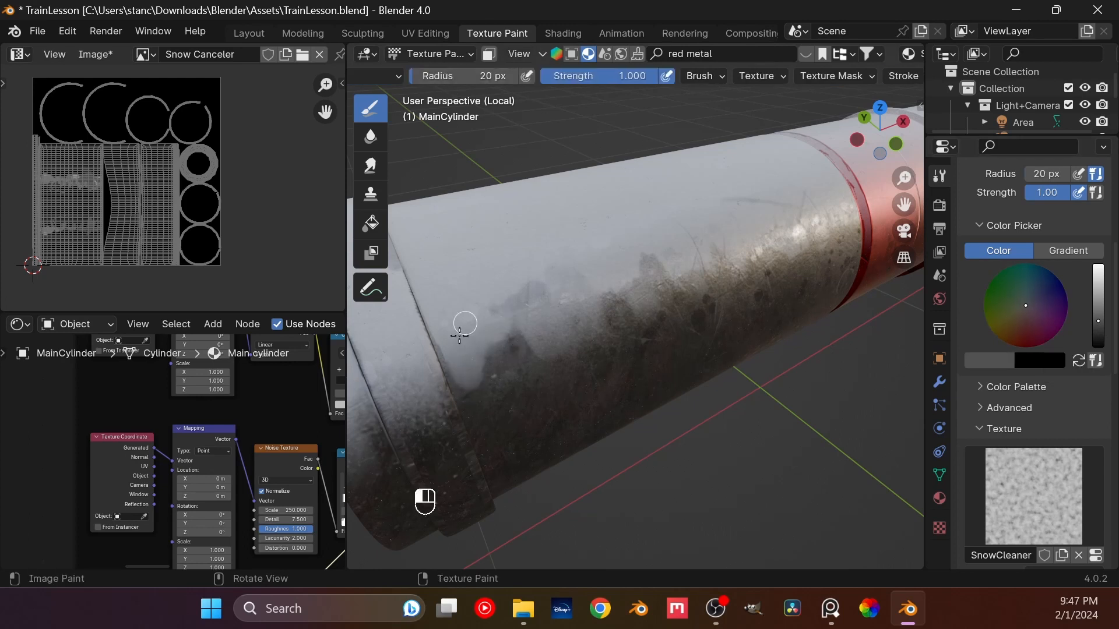
{"action": "mouse_move", "coordinate": [496, 304]}
{"action": "left_mouse_down"}
{"action": "mouse_move", "coordinate": [542, 282]}
{"action": "mouse_move", "coordinate": [571, 302]}
{"action": "mouse_move", "coordinate": [649, 317]}
{"action": "mouse_move", "coordinate": [623, 280]}
{"action": "left_mouse_up"}
- Set the brush radius to 7 px and touch up the snow along the end collar's edges with thin strokes
{"action": "mouse_move", "coordinate": [732, 253]}
{"action": "middle_mouse_down"}
{"action": "mouse_move", "coordinate": [481, 289]}
{"action": "mouse_move", "coordinate": [581, 313]}
{"action": "mouse_move", "coordinate": [540, 387]}
{"action": "middle_mouse_up"}
{"action": "left_click", "coordinate": [464, 76]}
{"action": "type", "text": "7"}
{"action": "key", "text": "Return"}
{"action": "scroll", "coordinate": [806, 80], "scroll_direction": "down", "scroll_amount": 7}
{"action": "scroll", "coordinate": [747, 222], "scroll_direction": "down", "scroll_amount": 3}
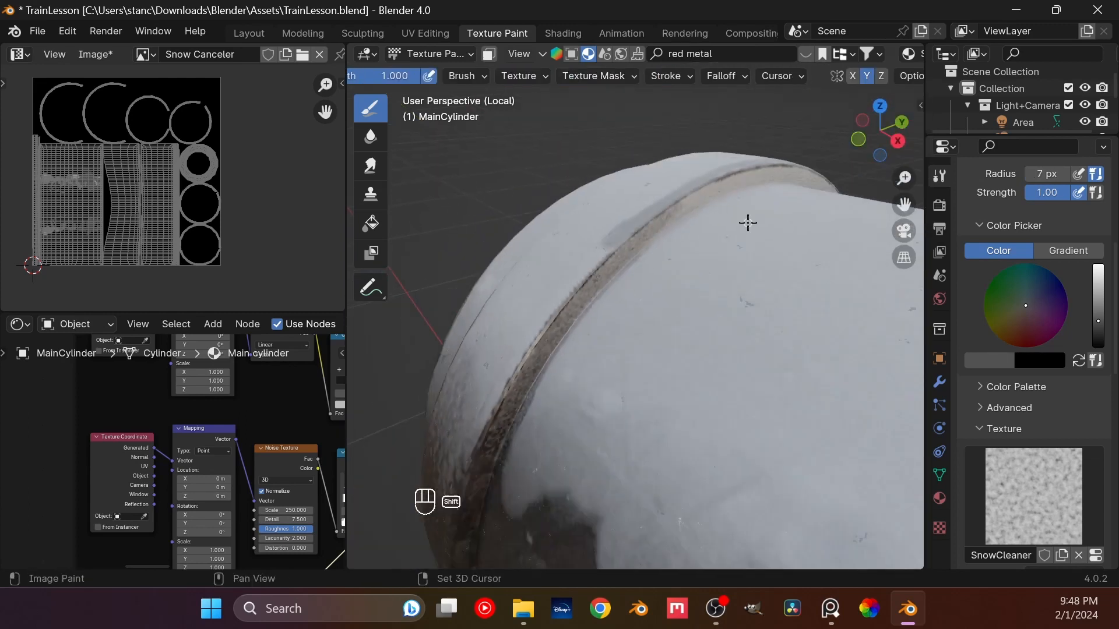
- With a lighter 20 px brush, clear stronger, taller snow patches beside the end collar on the cylinder's opposite side
{"action": "middle_click_drag", "start_coordinate": [748, 222], "coordinate": [730, 306]}
{"action": "left_click", "coordinate": [1097, 302]}
{"action": "scroll", "coordinate": [406, 77], "scroll_direction": "up", "scroll_amount": 5}
{"action": "left_click", "coordinate": [376, 75]}
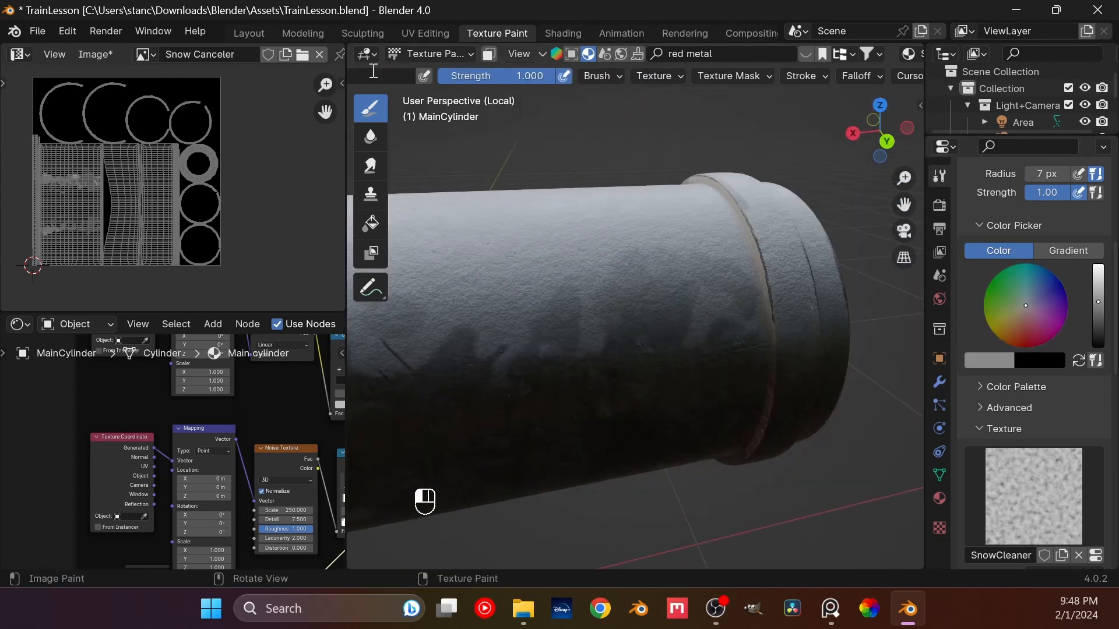
{"action": "type", "text": "20"}
{"action": "key", "text": "Return"}
{"action": "mouse_move", "coordinate": [618, 330]}
{"action": "left_mouse_down"}
{"action": "mouse_move", "coordinate": [629, 307]}
{"action": "mouse_move", "coordinate": [564, 345]}
{"action": "mouse_move", "coordinate": [562, 364]}
{"action": "left_mouse_up"}
{"action": "left_click_drag", "start_coordinate": [504, 325], "coordinate": [503, 358]}
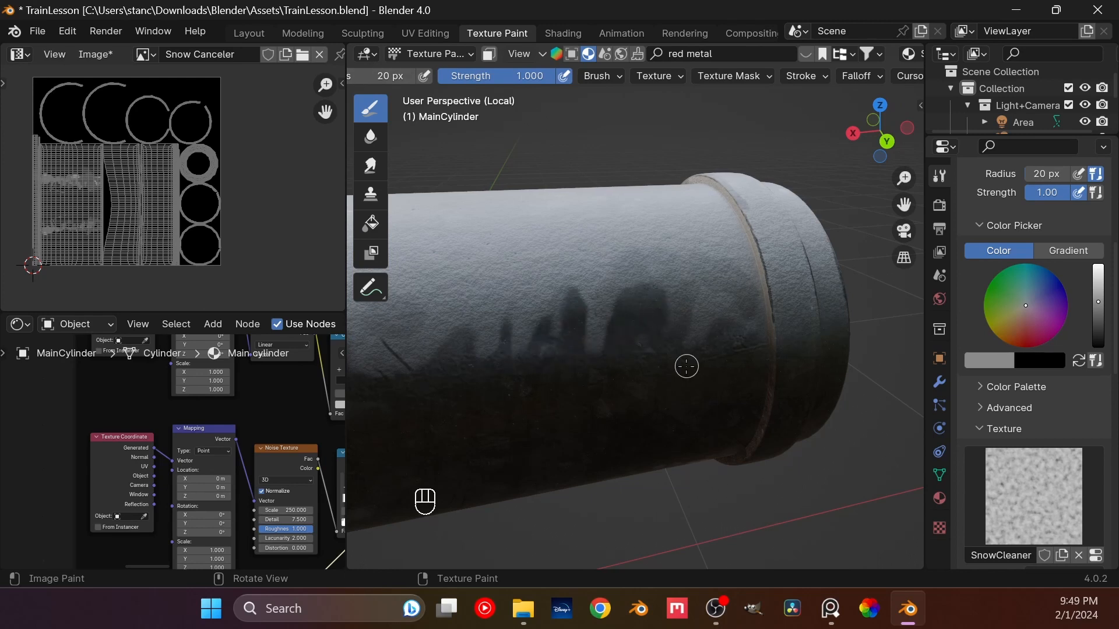
{"action": "mouse_move", "coordinate": [689, 347]}
{"action": "left_mouse_down"}
{"action": "mouse_move", "coordinate": [722, 315]}
{"action": "mouse_move", "coordinate": [702, 305]}
{"action": "mouse_move", "coordinate": [673, 390]}
{"action": "left_mouse_up"}
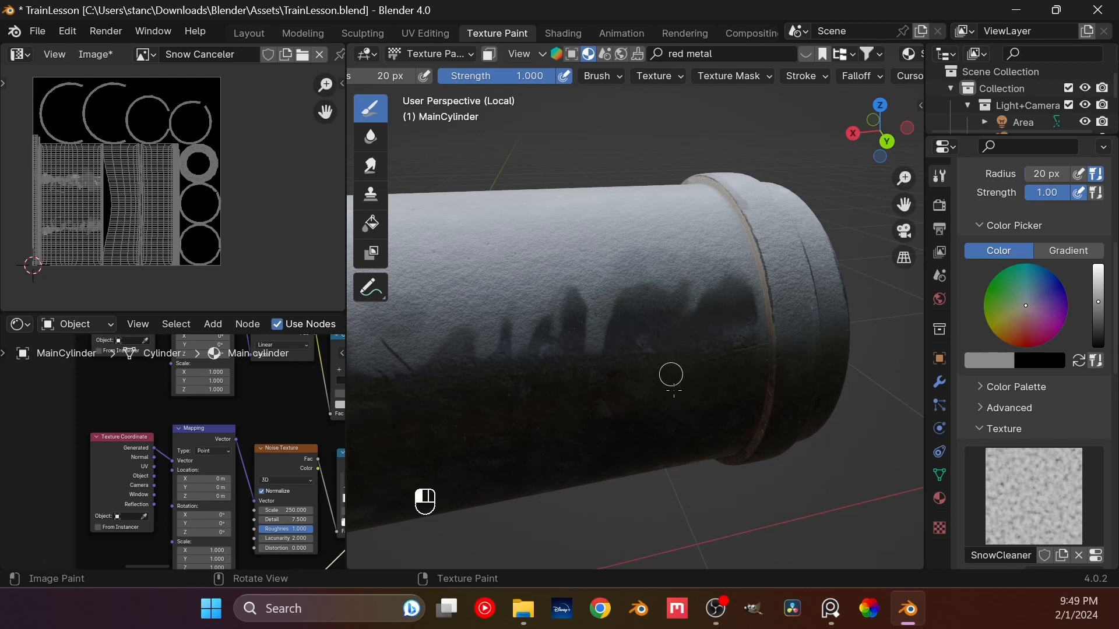
- Set the brush radius to 7 px and paint thin scratches above the cleared snow patches on the cylinder's side
{"action": "left_click", "coordinate": [389, 76]}
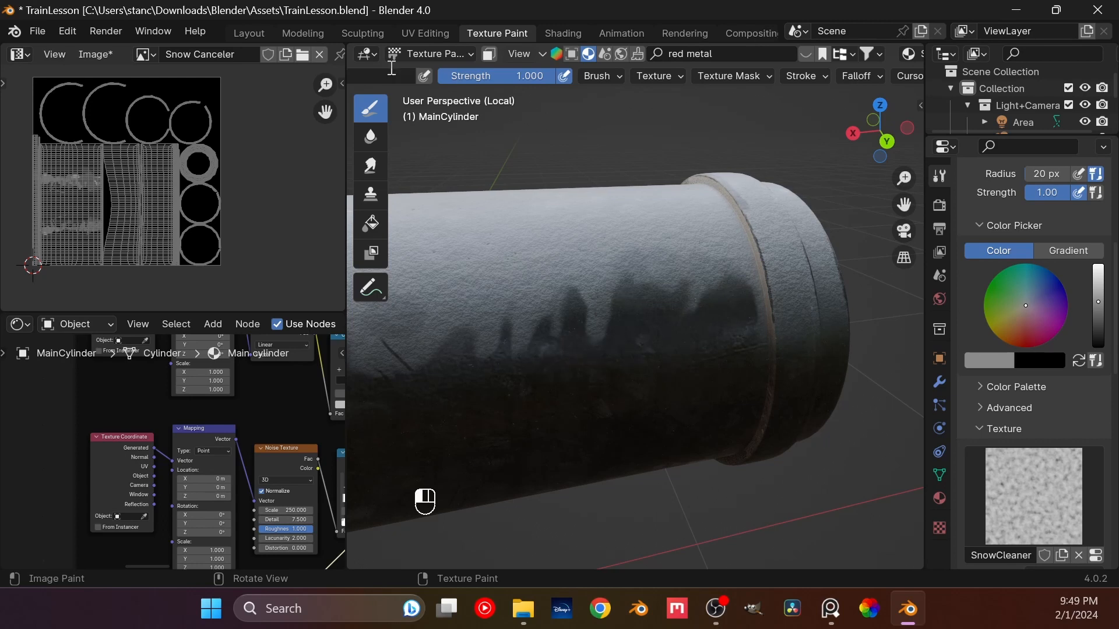
{"action": "type", "text": "7"}
{"action": "key", "text": "Return"}
{"action": "left_click_drag", "start_coordinate": [575, 261], "coordinate": [598, 315]}
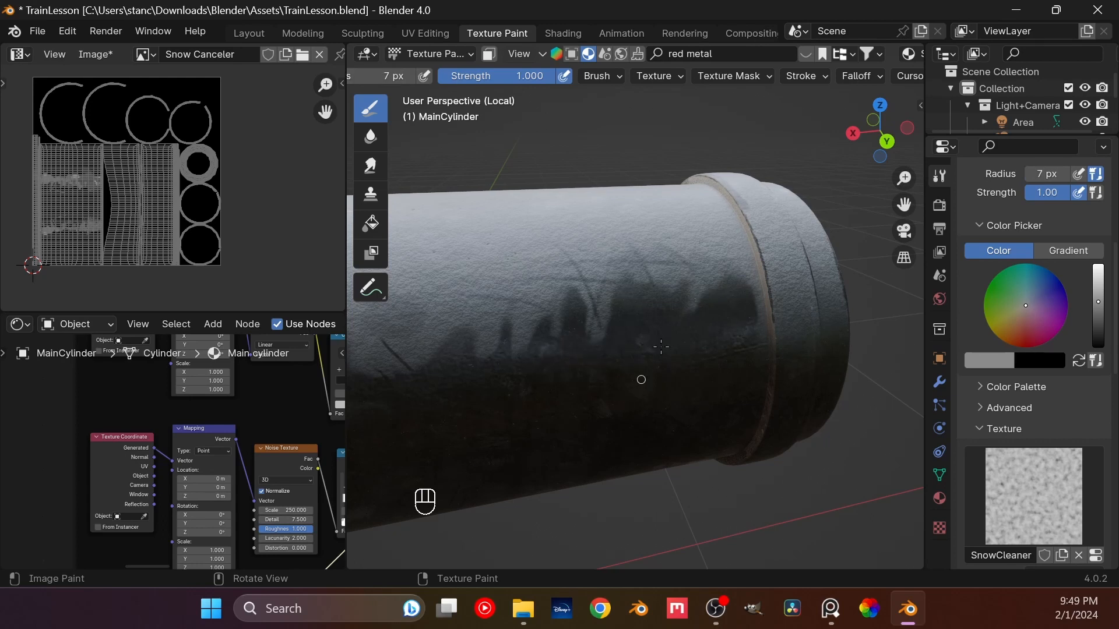
- Save the blend file and the Snow Canceler image
{"action": "middle_click_drag", "start_coordinate": [661, 347], "coordinate": [883, 125]}
{"action": "scroll", "coordinate": [833, 79], "scroll_direction": "down", "scroll_amount": 4}
{"action": "key", "text": "ctrl+s"}
{"action": "left_click", "coordinate": [95, 54]}
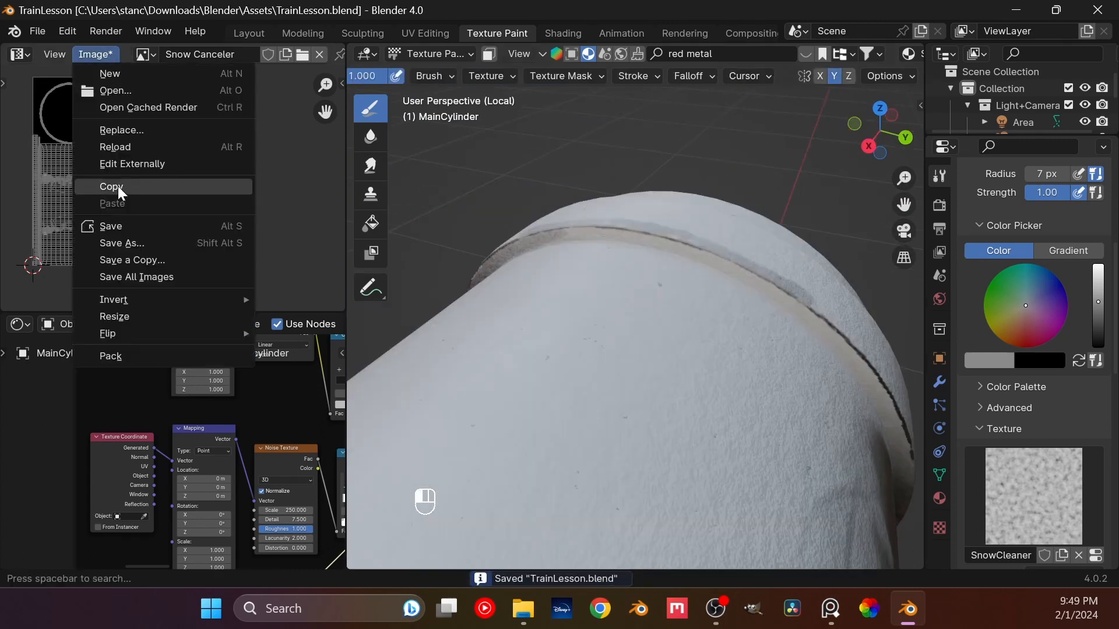
{"action": "left_click", "coordinate": [110, 226]}
- Try thin snow-clearing strokes along the cylinder's top edge beside the end collar, undoing each one
{"action": "middle_click_drag", "start_coordinate": [743, 288], "coordinate": [619, 298]}
{"action": "left_click_drag", "start_coordinate": [610, 278], "coordinate": [655, 332]}
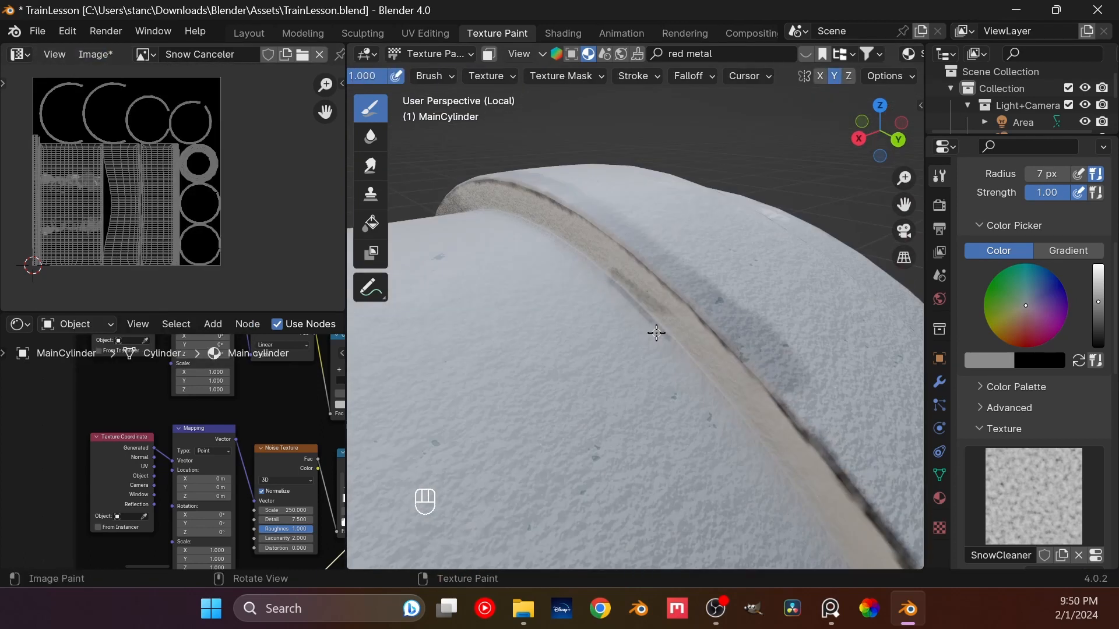
{"action": "key", "text": "ctrl+z"}
{"action": "left_click_drag", "start_coordinate": [609, 278], "coordinate": [727, 385]}
{"action": "key", "text": "ctrl+z"}
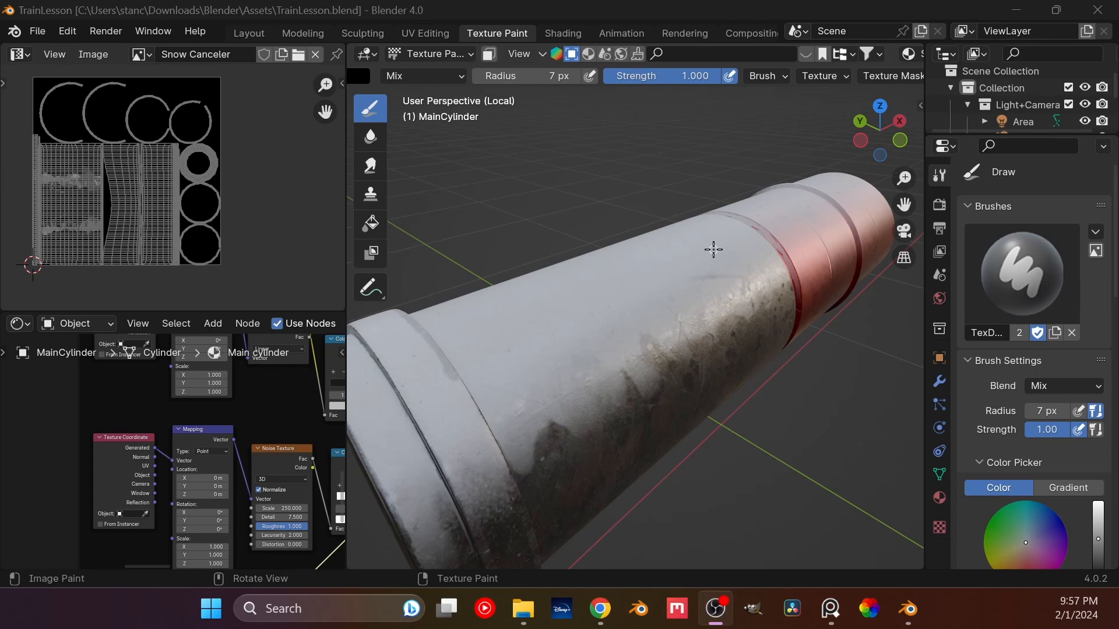
- Set the brush radius to 20 px and clear broader, overlapping snow patches along the middle of the cylinder's side
{"action": "middle_click_drag", "start_coordinate": [698, 390], "coordinate": [578, 346]}
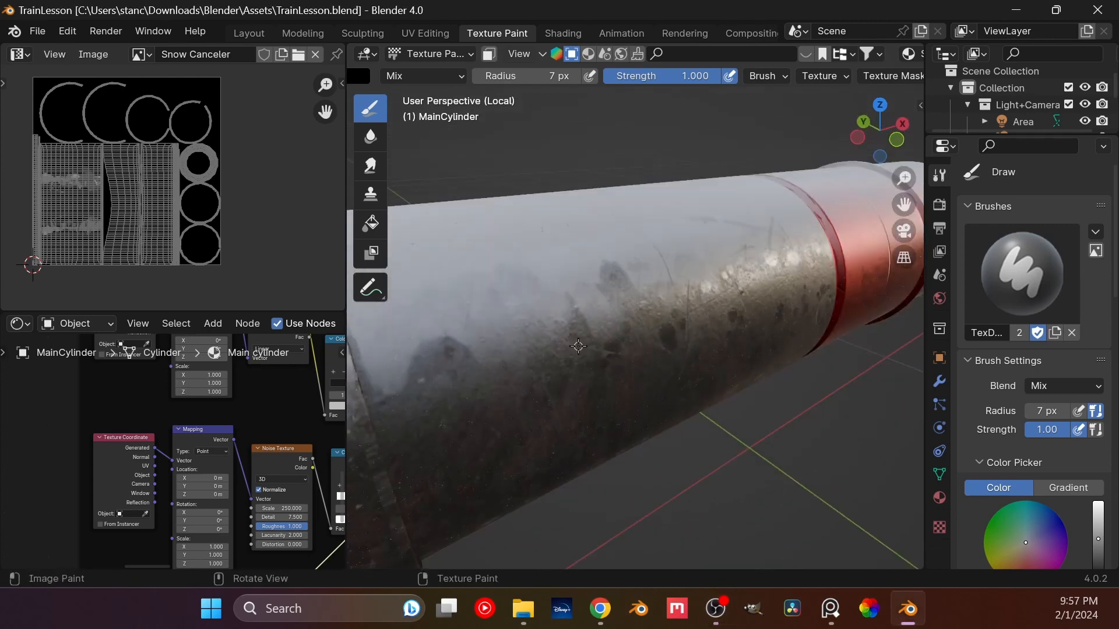
{"action": "scroll", "coordinate": [982, 443], "scroll_direction": "down", "scroll_amount": 10}
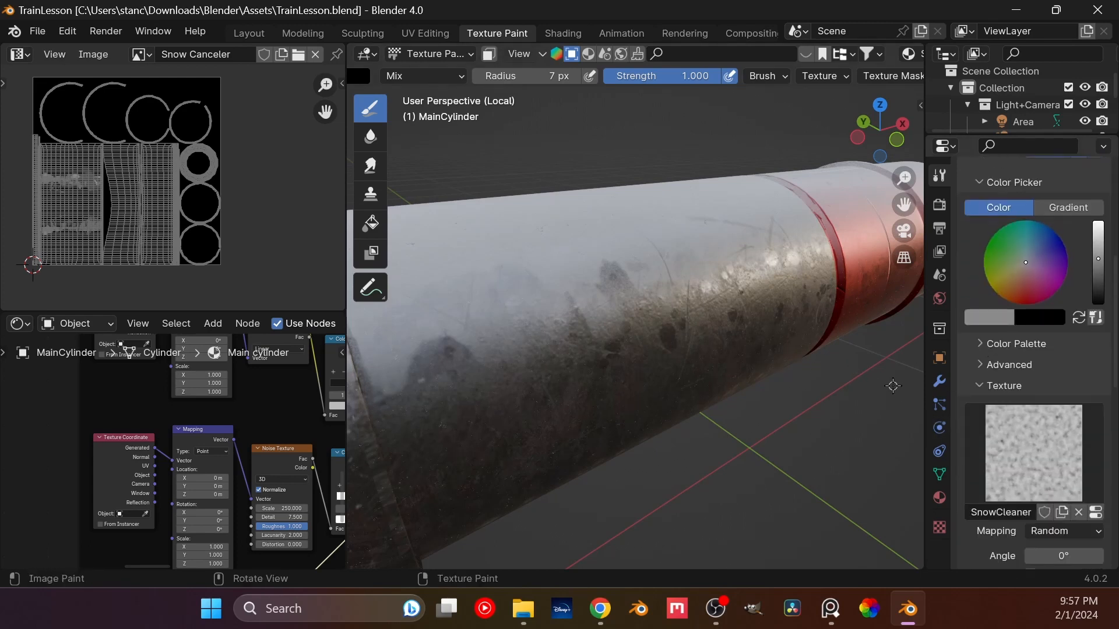
{"action": "left_click", "coordinate": [542, 76]}
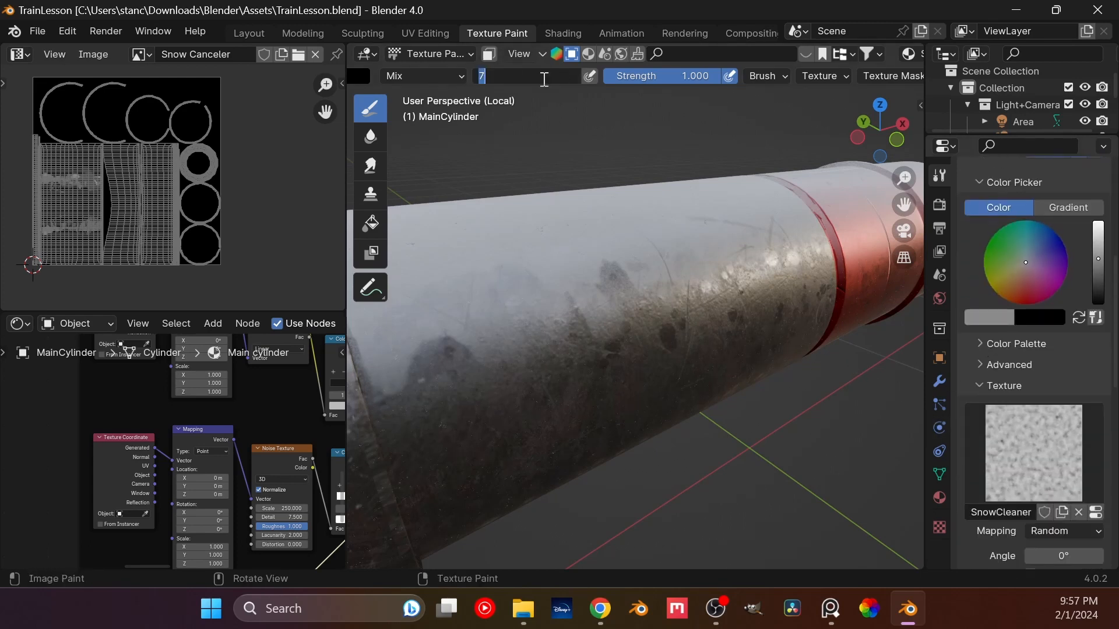
{"action": "type", "text": "20"}
{"action": "key", "text": "Return"}
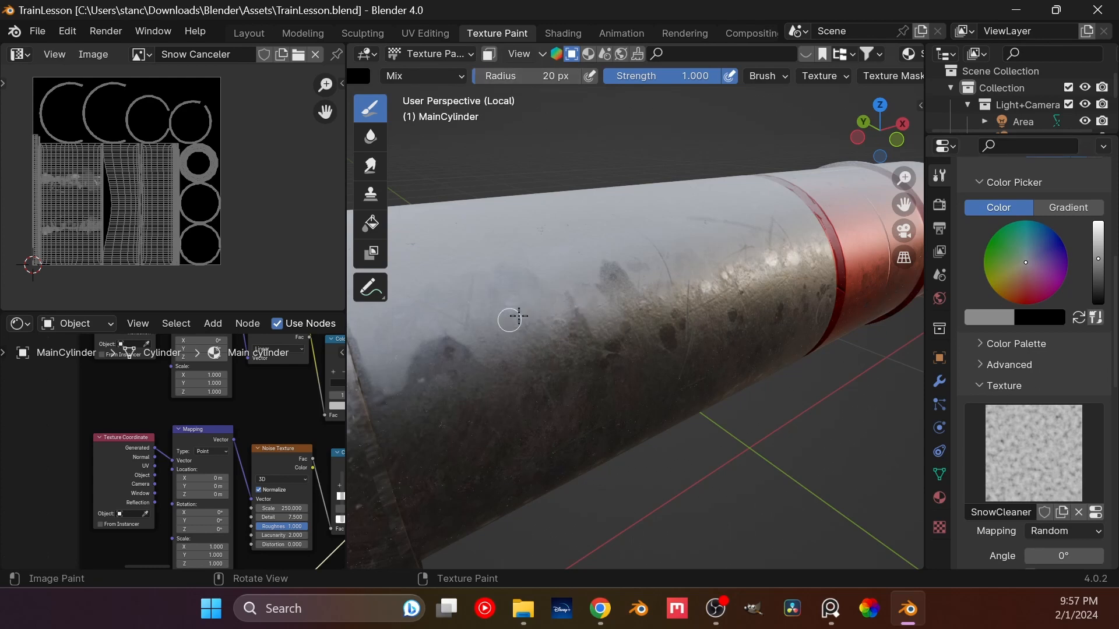
{"action": "mouse_move", "coordinate": [518, 316]}
{"action": "left_mouse_down"}
{"action": "mouse_move", "coordinate": [525, 327]}
{"action": "mouse_move", "coordinate": [507, 332]}
{"action": "mouse_move", "coordinate": [495, 320]}
{"action": "mouse_move", "coordinate": [582, 297]}
{"action": "mouse_move", "coordinate": [563, 403]}
{"action": "left_mouse_up"}
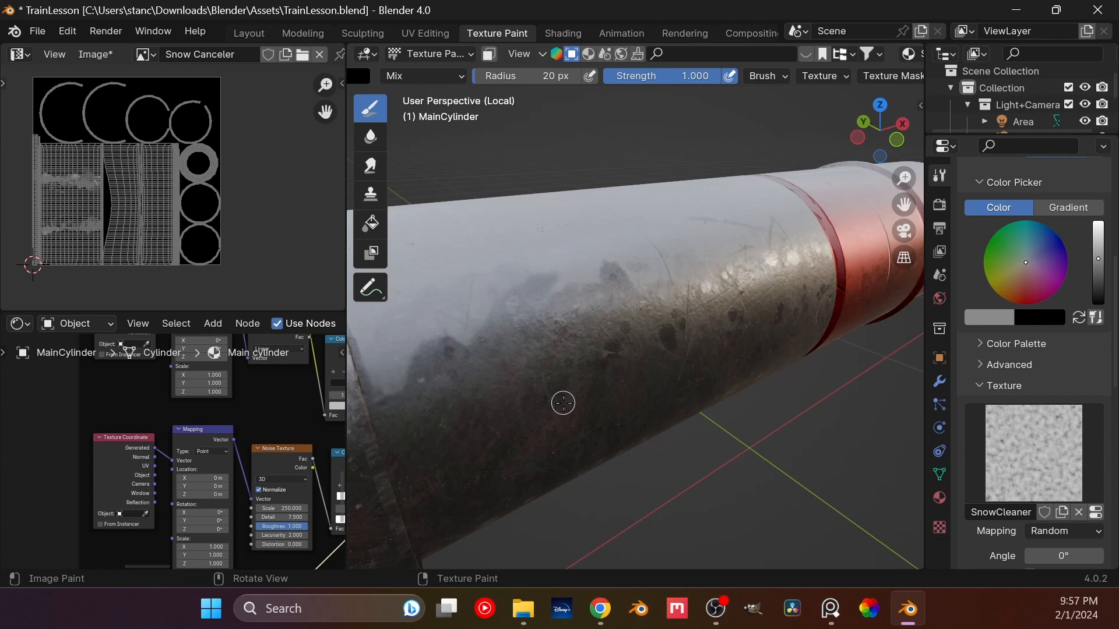
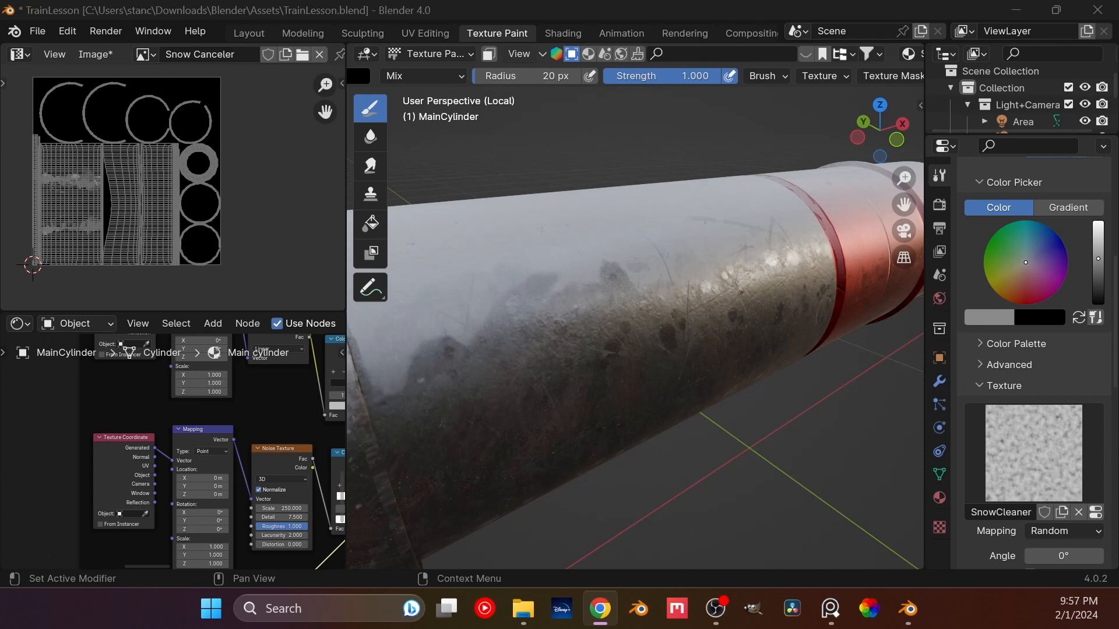
{"action": "mouse_move", "coordinate": [624, 267]}
{"action": "left_mouse_down"}
{"action": "mouse_move", "coordinate": [647, 257]}
{"action": "mouse_move", "coordinate": [624, 288]}
{"action": "mouse_move", "coordinate": [569, 305]}
{"action": "mouse_move", "coordinate": [589, 299]}
{"action": "mouse_move", "coordinate": [578, 278]}
{"action": "left_mouse_up"}
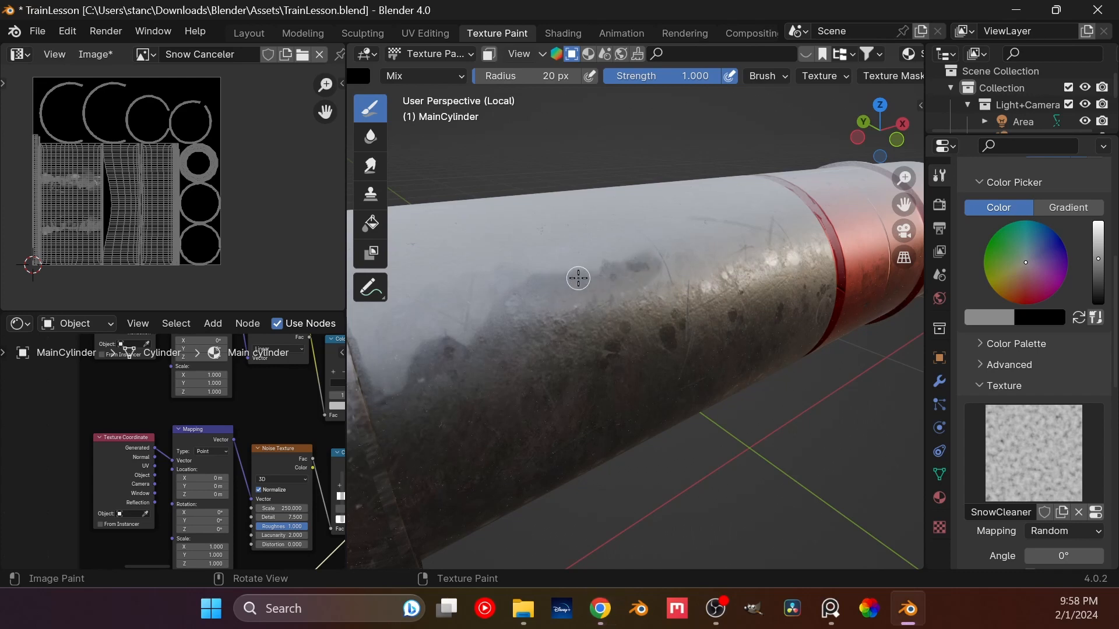
{"action": "mouse_move", "coordinate": [673, 283]}
{"action": "left_mouse_down"}
{"action": "mouse_move", "coordinate": [661, 299]}
{"action": "mouse_move", "coordinate": [687, 278]}
{"action": "left_mouse_up"}
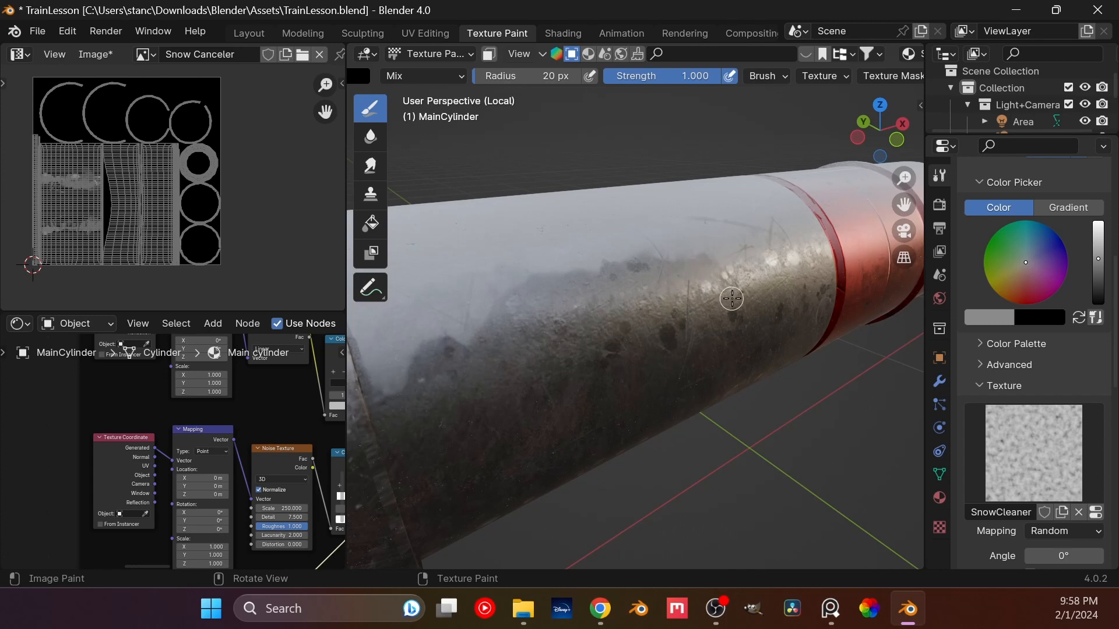
{"action": "middle_click_drag", "start_coordinate": [742, 290], "coordinate": [659, 298]}
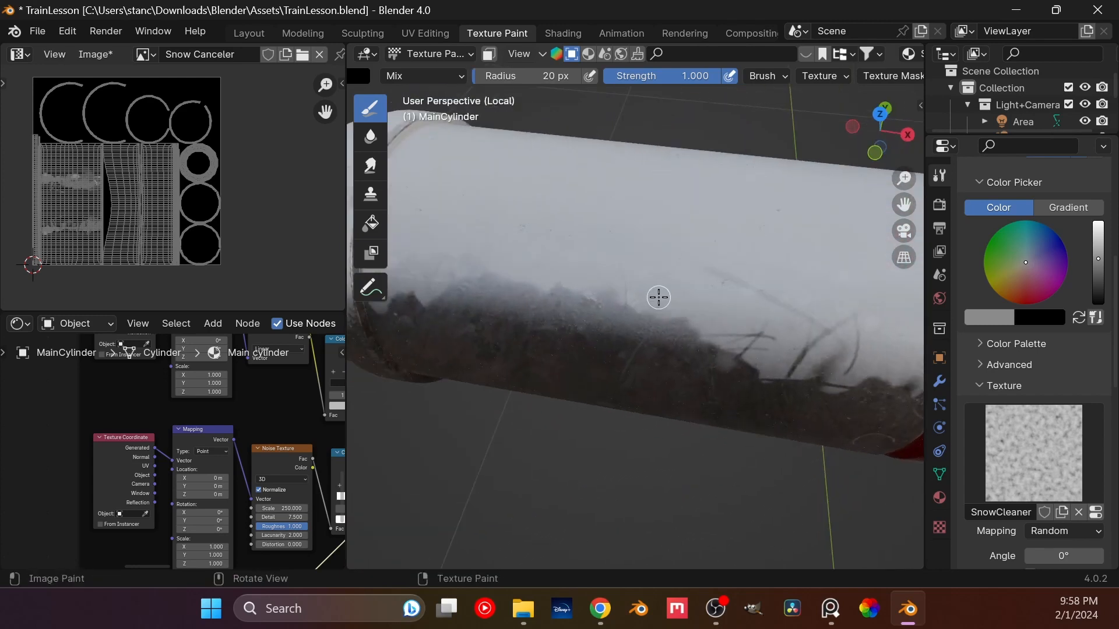
{"action": "mouse_move", "coordinate": [567, 285]}
{"action": "left_mouse_down"}
{"action": "mouse_move", "coordinate": [577, 272]}
{"action": "mouse_move", "coordinate": [589, 285]}
{"action": "mouse_move", "coordinate": [567, 260]}
{"action": "mouse_move", "coordinate": [542, 262]}
{"action": "mouse_move", "coordinate": [556, 306]}
{"action": "mouse_move", "coordinate": [532, 302]}
{"action": "mouse_move", "coordinate": [512, 262]}
{"action": "left_mouse_up"}
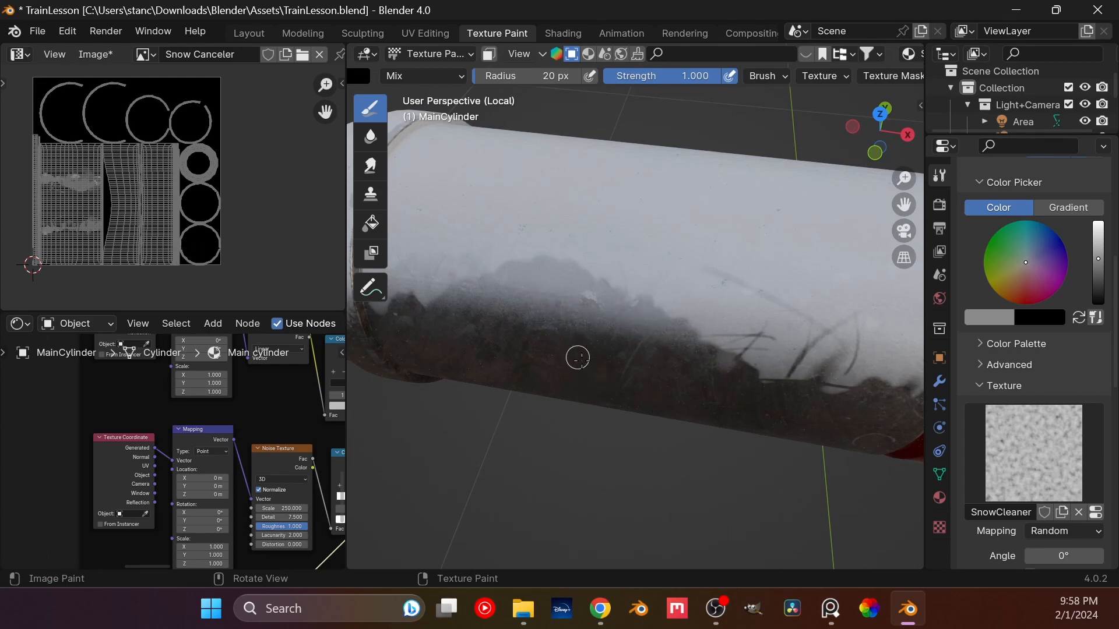
- With a lighter brush colour, clear the remaining snow more strongly inside the patches and along the lower edge towards the red section
{"action": "left_click_drag", "start_coordinate": [1099, 271], "coordinate": [1098, 251]}
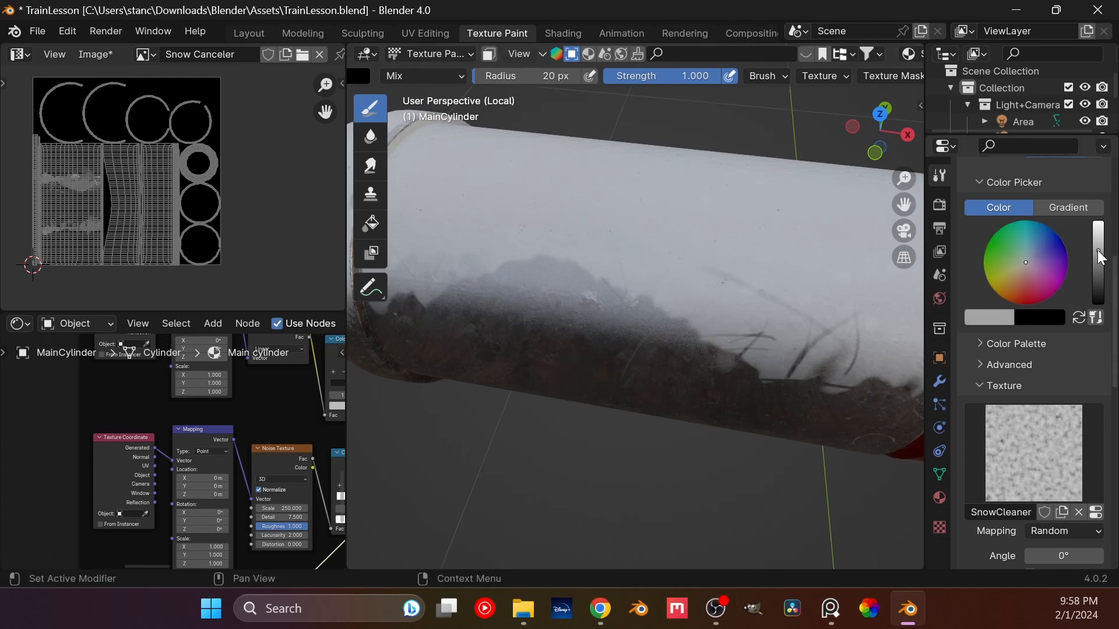
{"action": "left_click_drag", "start_coordinate": [527, 305], "coordinate": [548, 331]}
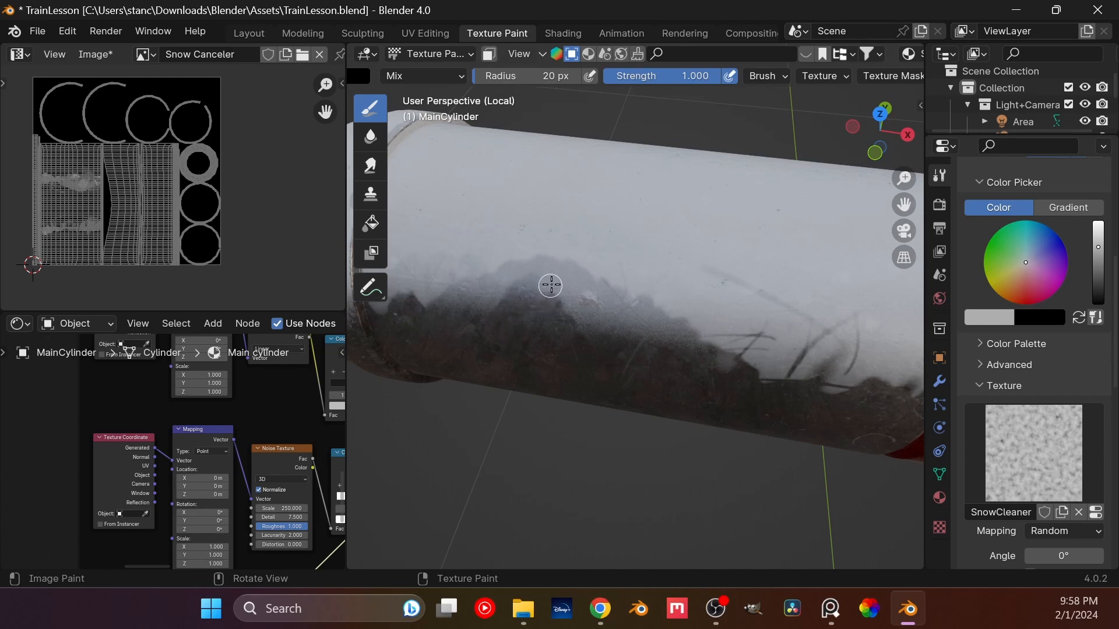
{"action": "left_click_drag", "start_coordinate": [565, 284], "coordinate": [566, 330]}
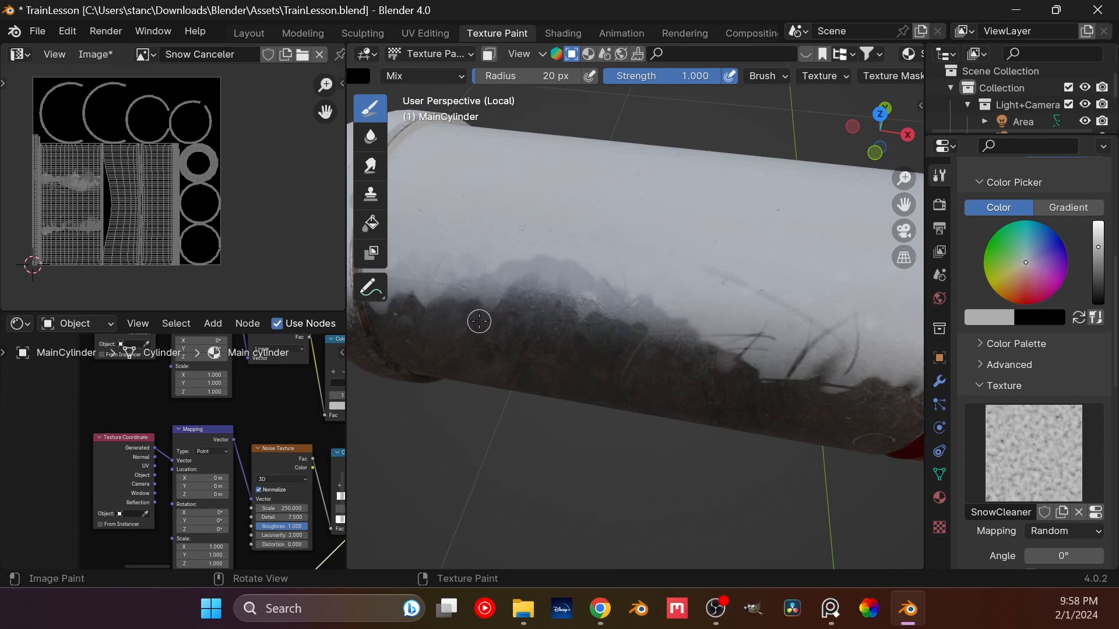
{"action": "scroll", "coordinate": [479, 321], "scroll_direction": "down", "scroll_amount": 3}
{"action": "middle_click_drag", "start_coordinate": [709, 378], "coordinate": [761, 352]}
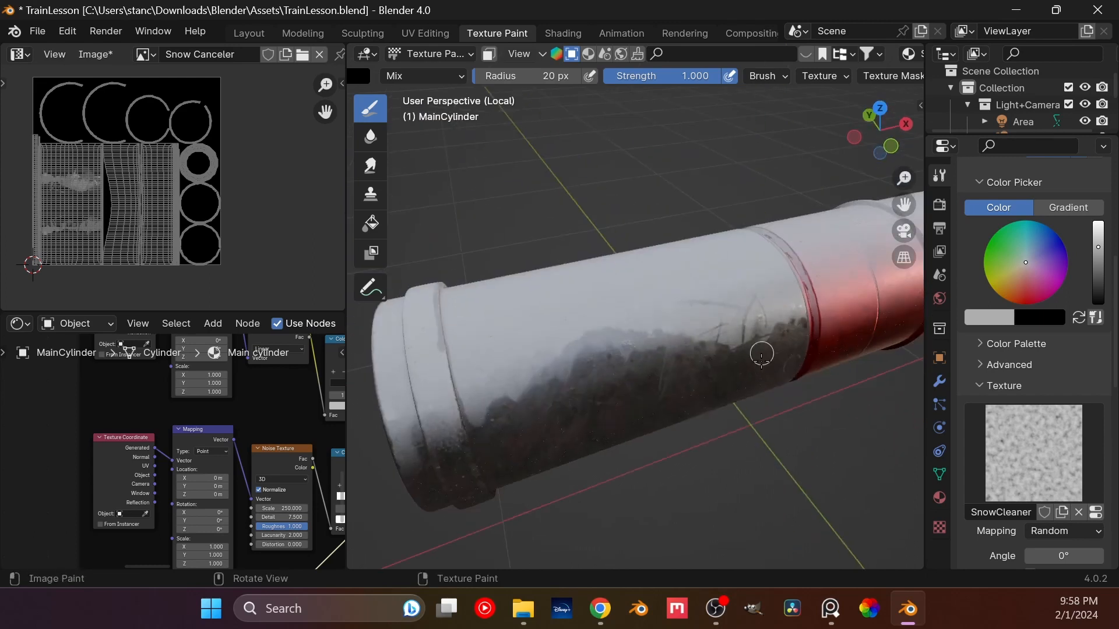
{"action": "scroll", "coordinate": [760, 361], "scroll_direction": "up", "scroll_amount": 1}
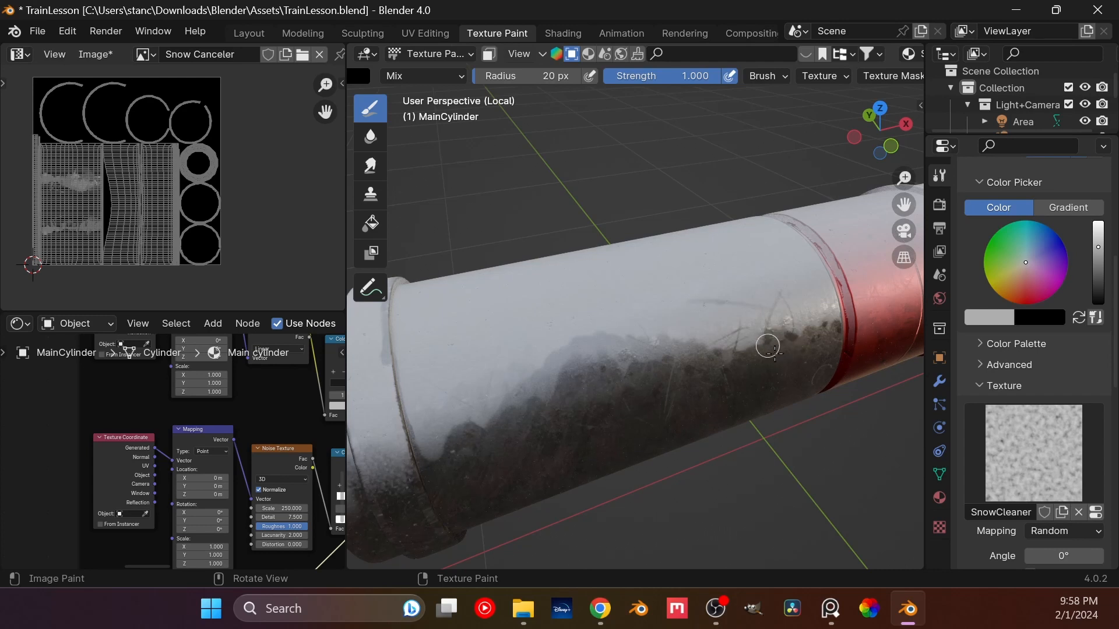
{"action": "left_click_drag", "start_coordinate": [769, 330], "coordinate": [718, 392]}
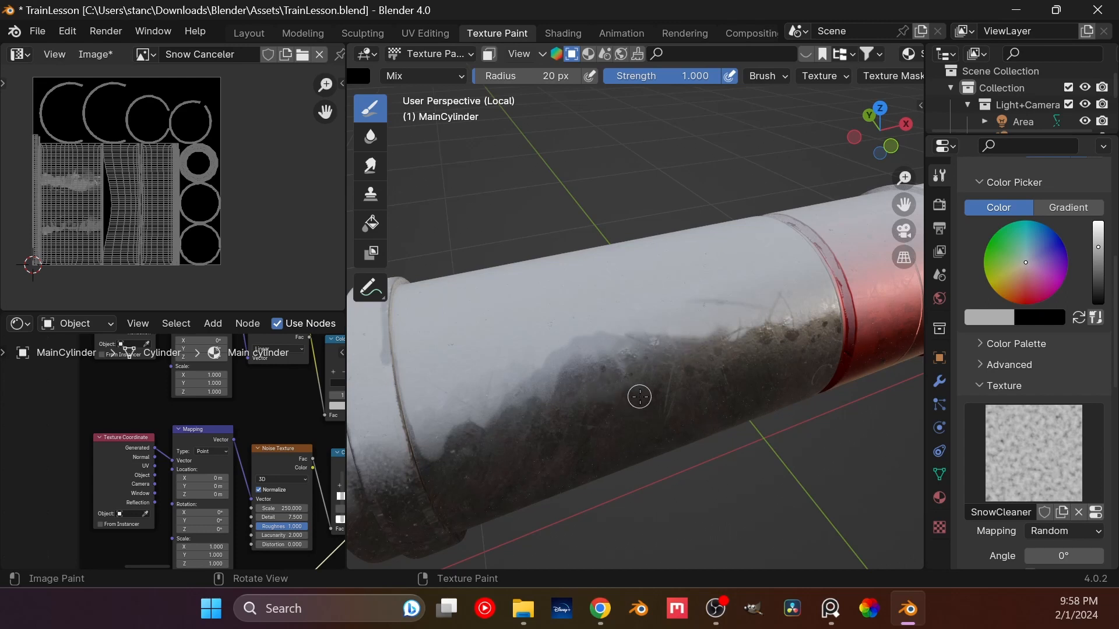
- Bring back some snow along the upper patch edge with a much darker brush, and sample a mid-grey from the mask for blending
{"action": "scroll", "coordinate": [640, 396], "scroll_direction": "down", "scroll_amount": 4}
{"action": "middle_click_drag", "start_coordinate": [639, 397], "coordinate": [669, 354]}
{"action": "middle_click_drag", "start_coordinate": [537, 386], "coordinate": [614, 331], "text": "shift"}
{"action": "scroll", "coordinate": [574, 290], "scroll_direction": "up", "scroll_amount": 2}
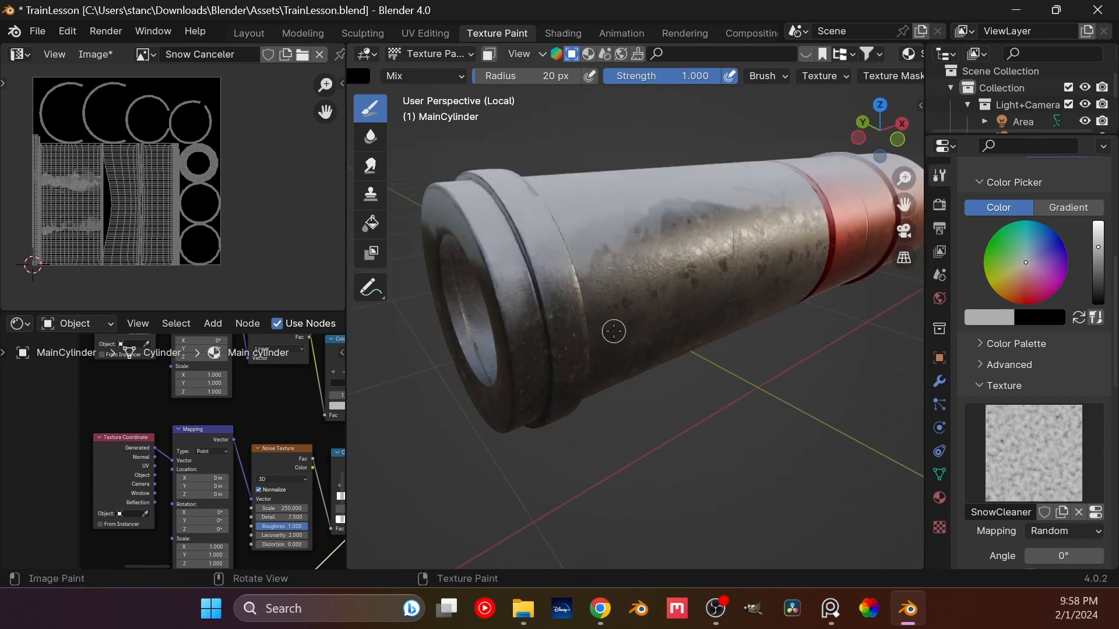
{"action": "left_click_drag", "start_coordinate": [1097, 247], "coordinate": [1098, 282]}
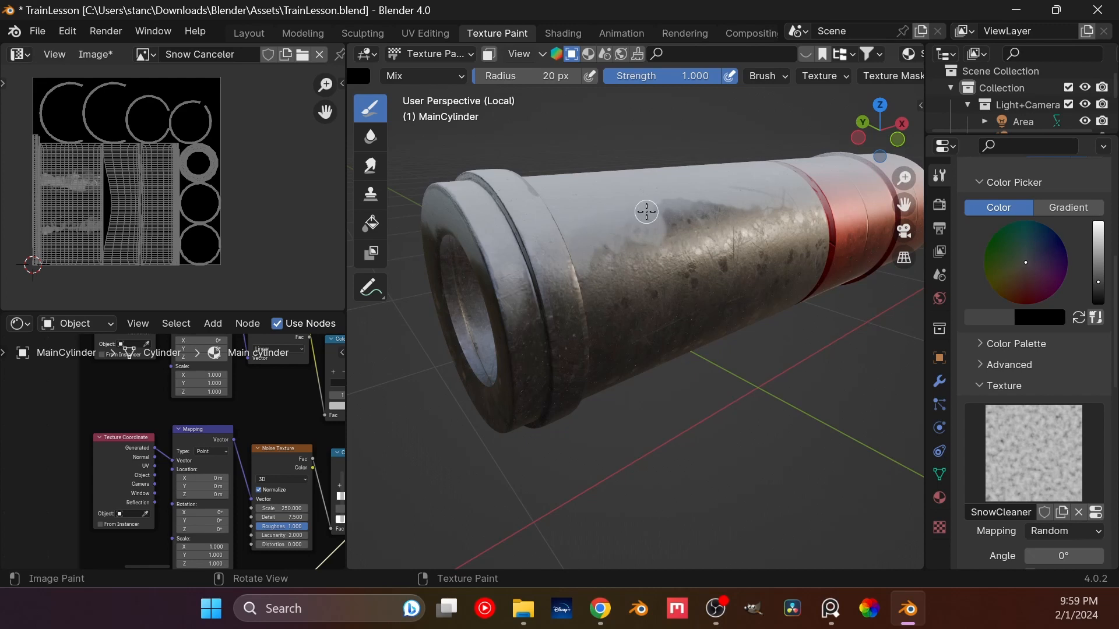
{"action": "mouse_move", "coordinate": [1097, 282]}
{"action": "left_mouse_down"}
{"action": "mouse_move", "coordinate": [1098, 297]}
{"action": "mouse_move", "coordinate": [1098, 284]}
{"action": "left_mouse_up"}
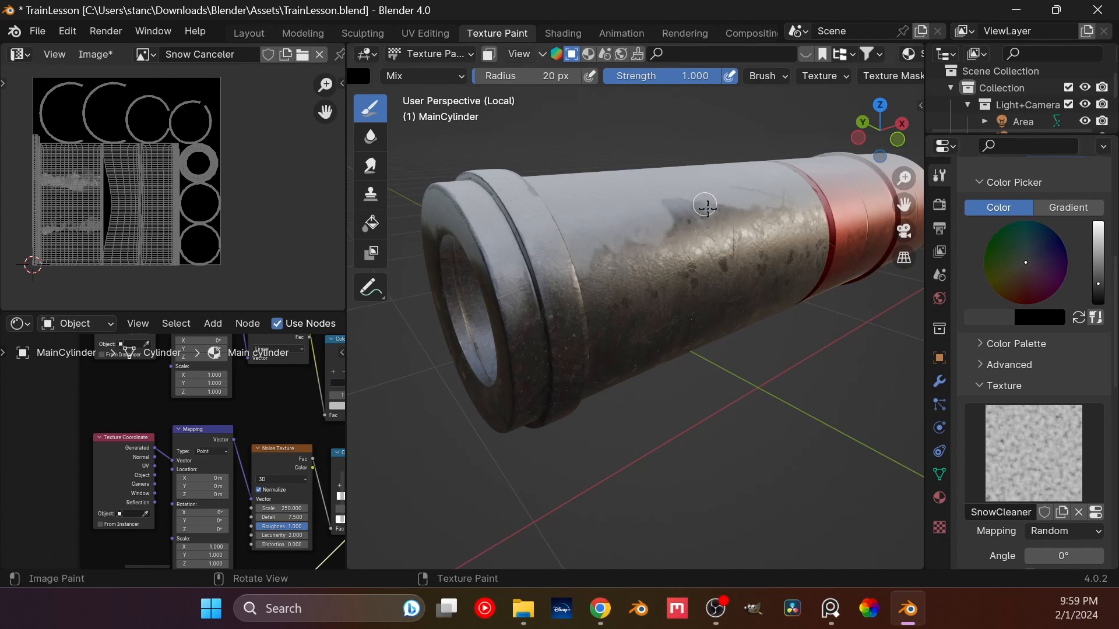
{"action": "mouse_move", "coordinate": [707, 207]}
{"action": "left_mouse_down"}
{"action": "mouse_move", "coordinate": [678, 239]}
{"action": "mouse_move", "coordinate": [666, 211]}
{"action": "mouse_move", "coordinate": [680, 200]}
{"action": "left_mouse_up"}
{"action": "key", "text": "s"}
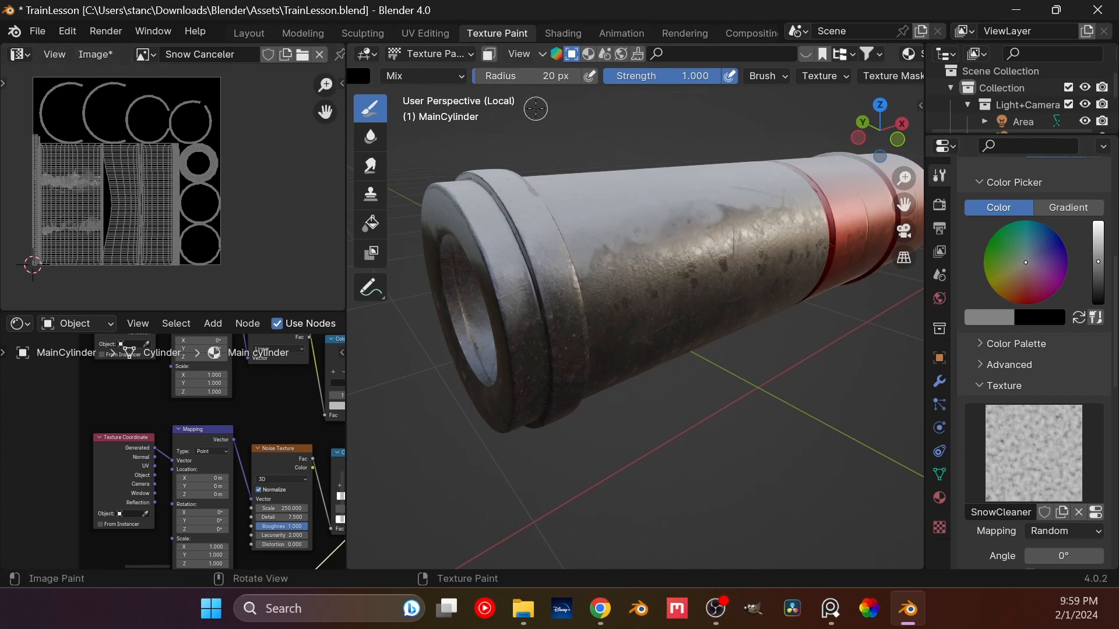
- Leave local view and check the snow edge on the whole train through the scene camera
{"action": "key", "text": "KP_Divide"}
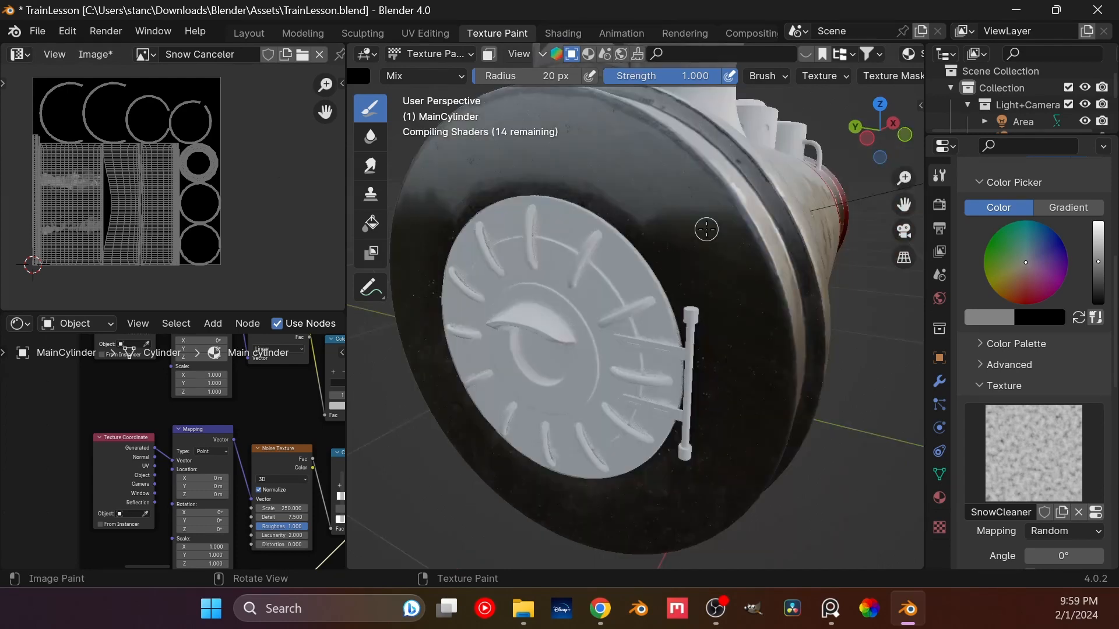
{"action": "scroll", "coordinate": [762, 173], "scroll_direction": "down", "scroll_amount": 3}
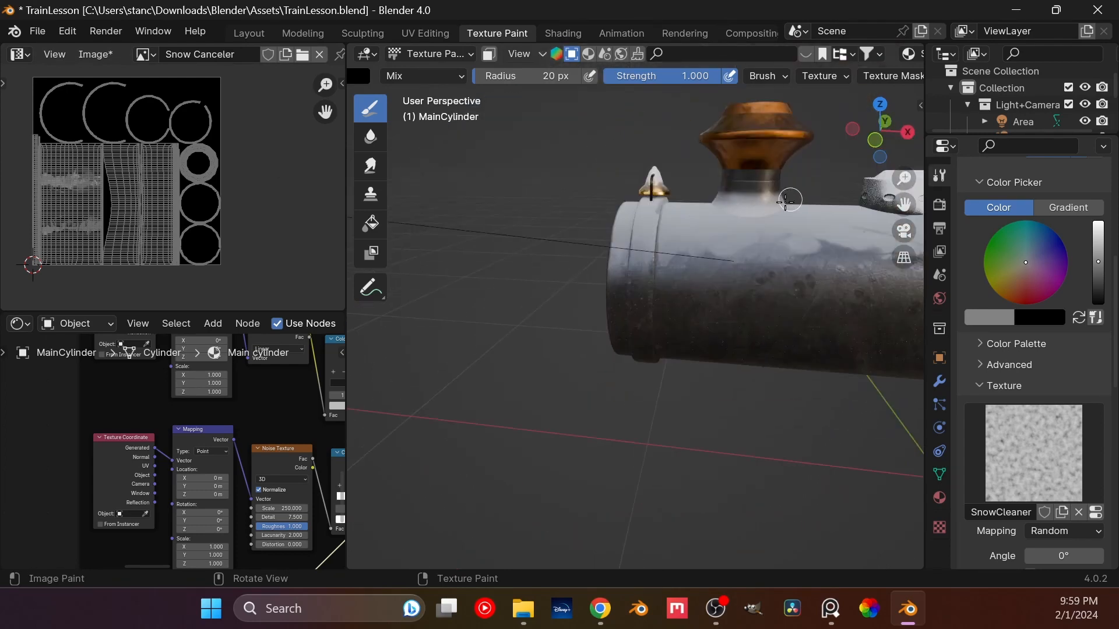
{"action": "middle_click_drag", "start_coordinate": [602, 276], "coordinate": [713, 273]}
{"action": "key", "text": "KP_0"}
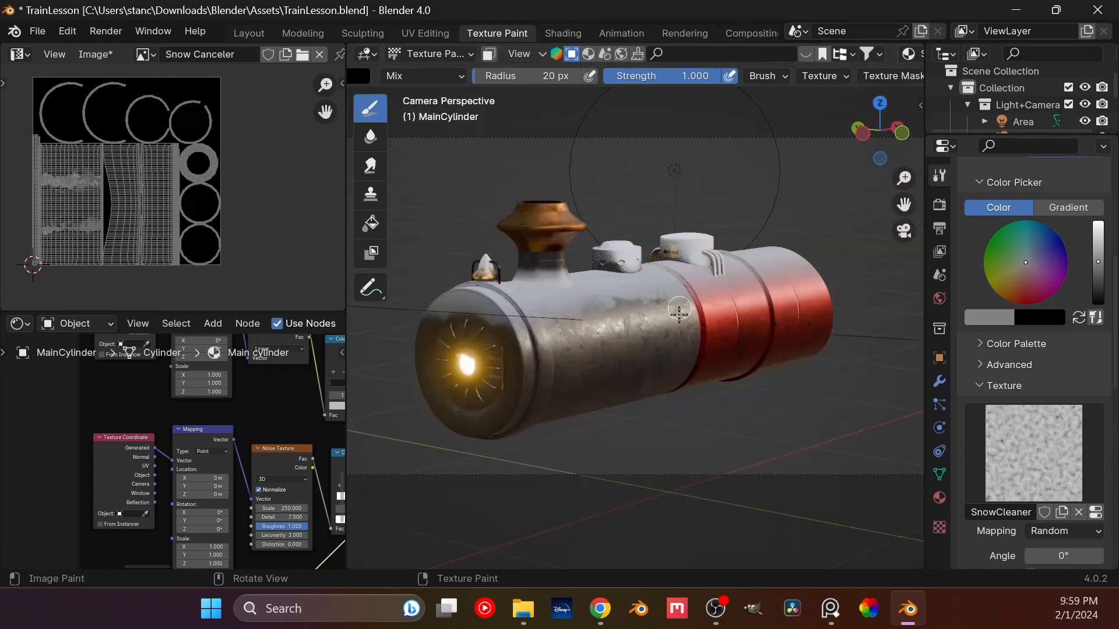
{"action": "scroll", "coordinate": [648, 434], "scroll_direction": "up", "scroll_amount": 4}
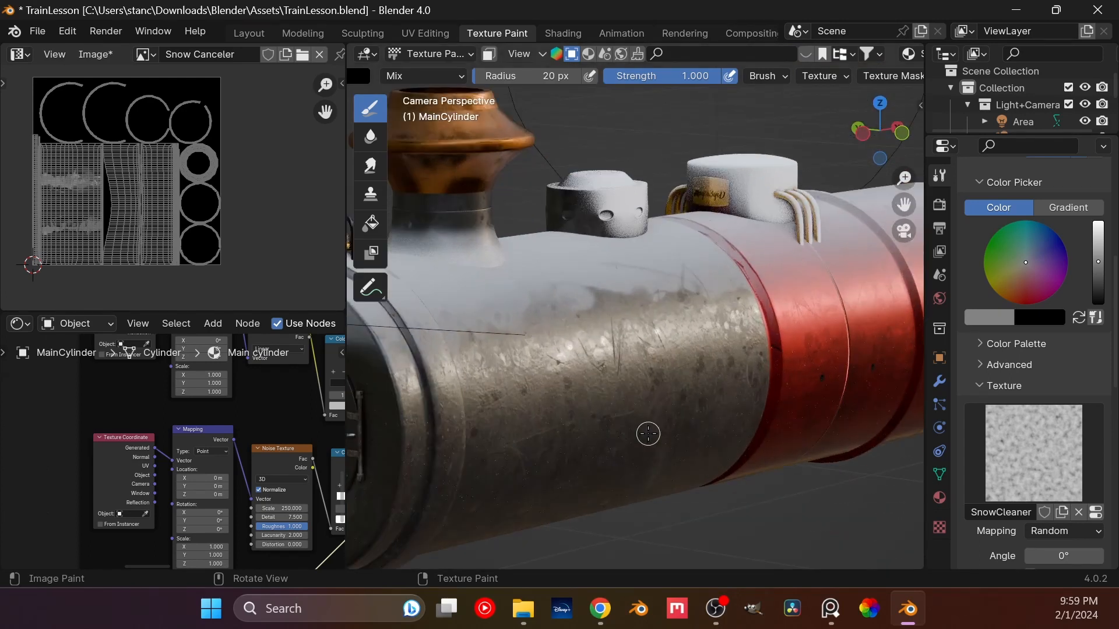
{"action": "scroll", "coordinate": [669, 429], "scroll_direction": "down", "scroll_amount": 4}
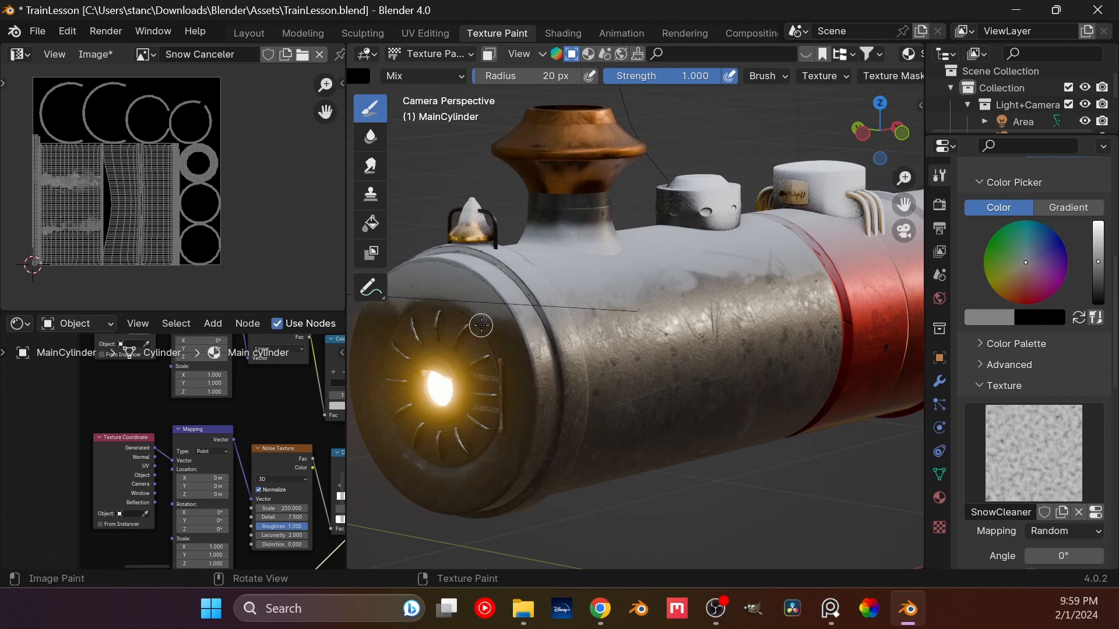
- Darken the brush colour to near black, reduce the radius to 4 px and undo the last stroke
{"action": "left_click_drag", "start_coordinate": [1098, 273], "coordinate": [1098, 290]}
{"action": "left_click_drag", "start_coordinate": [557, 78], "coordinate": [543, 81]}
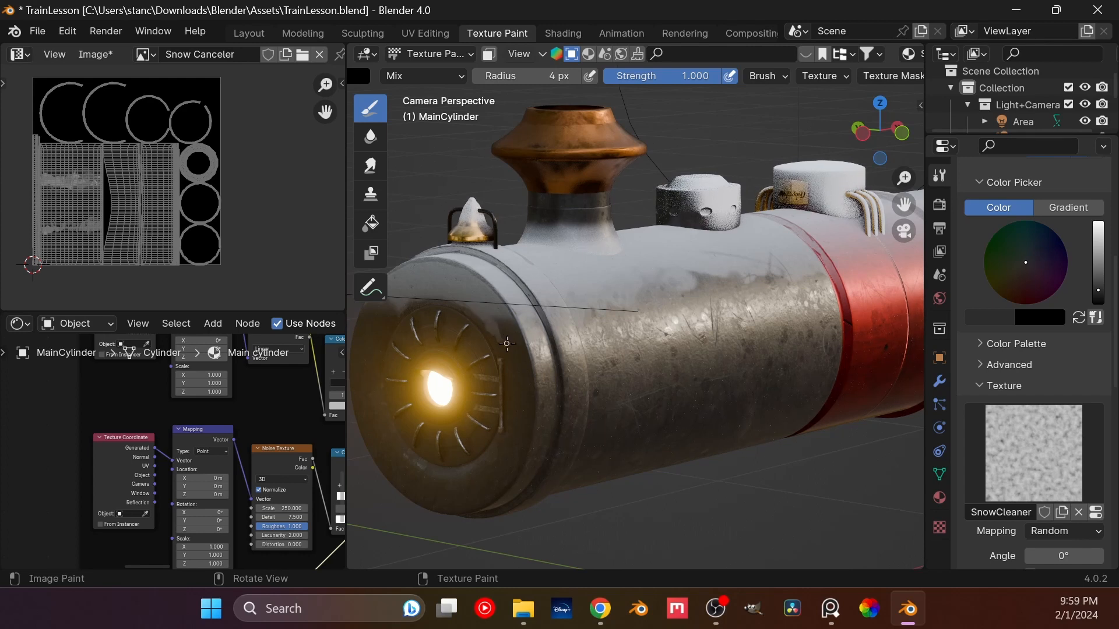
{"action": "key", "text": "ctrl+z"}
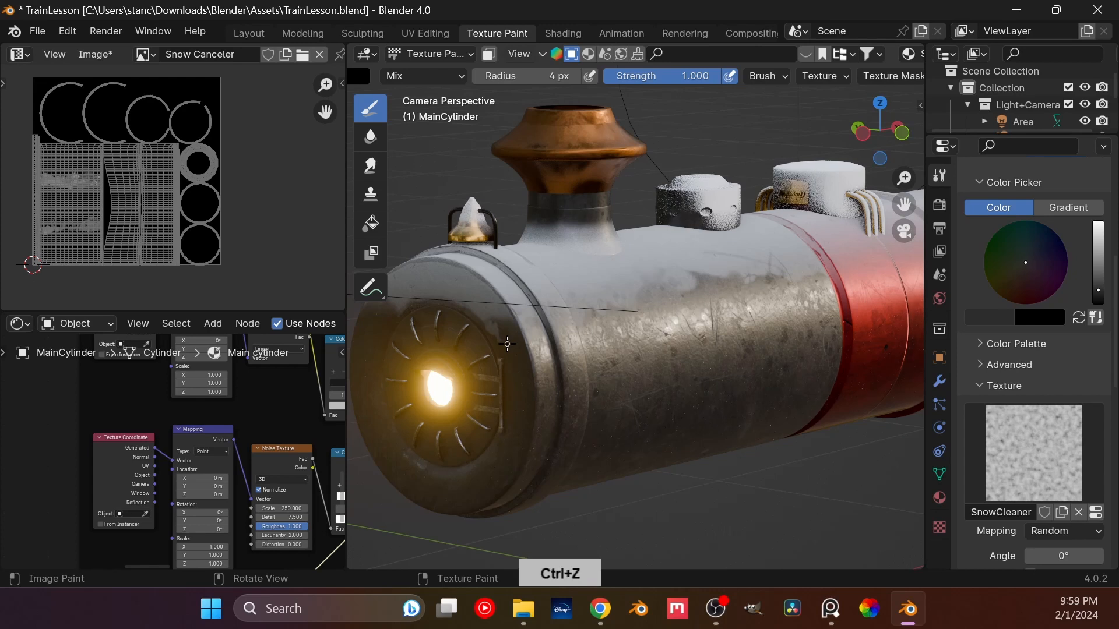
- Try clearing snow from the cylinder's front face beside the lamp with a white brush at a 15 px radius
{"action": "scroll", "coordinate": [677, 327], "scroll_direction": "up", "scroll_amount": 5}
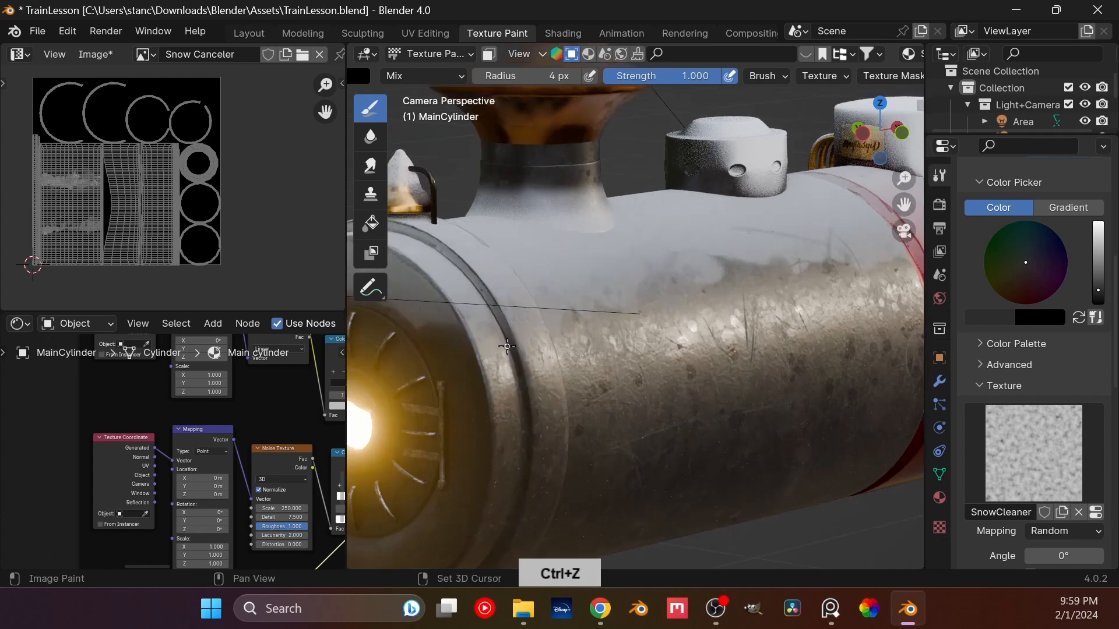
{"action": "scroll", "coordinate": [678, 327], "scroll_direction": "up", "scroll_amount": 4}
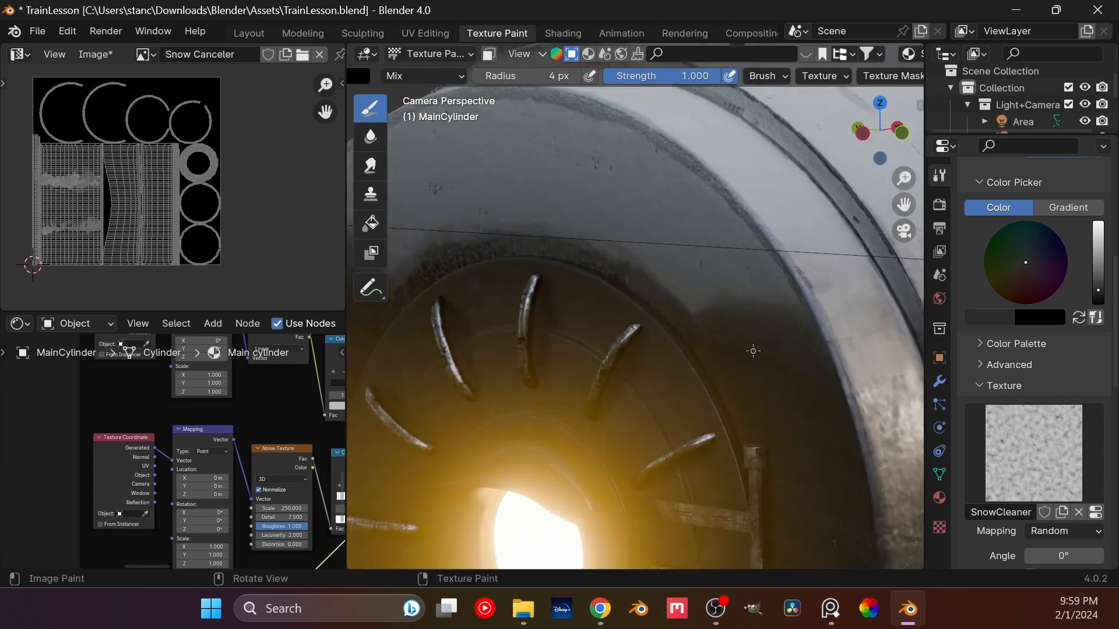
{"action": "left_click", "coordinate": [523, 76]}
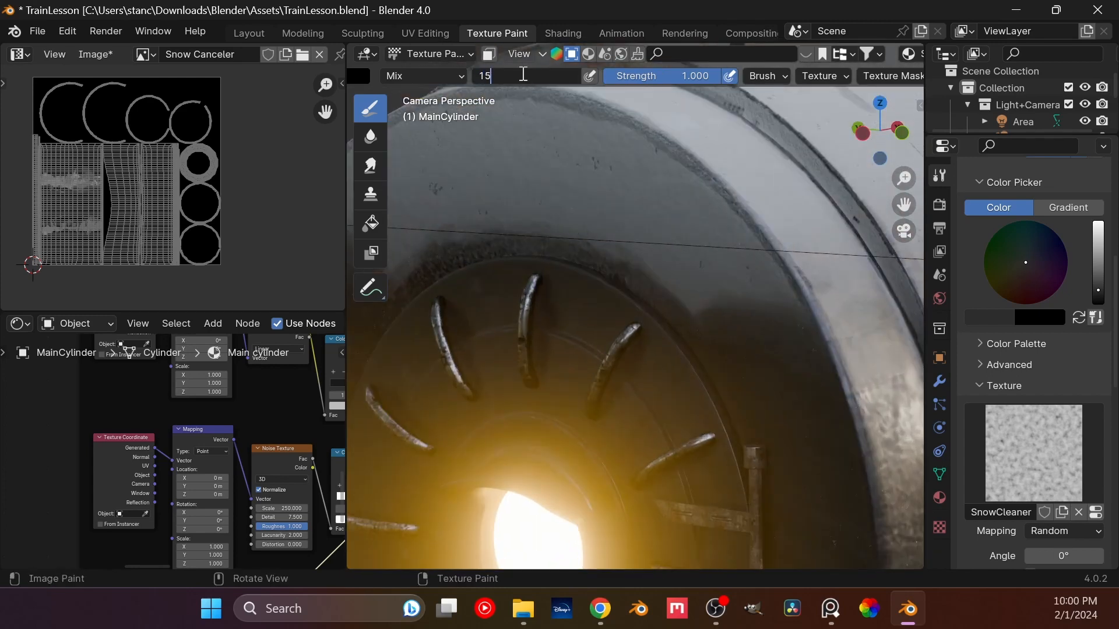
{"action": "key", "text": "Return"}
{"action": "left_click_drag", "start_coordinate": [1097, 291], "coordinate": [1099, 272]}
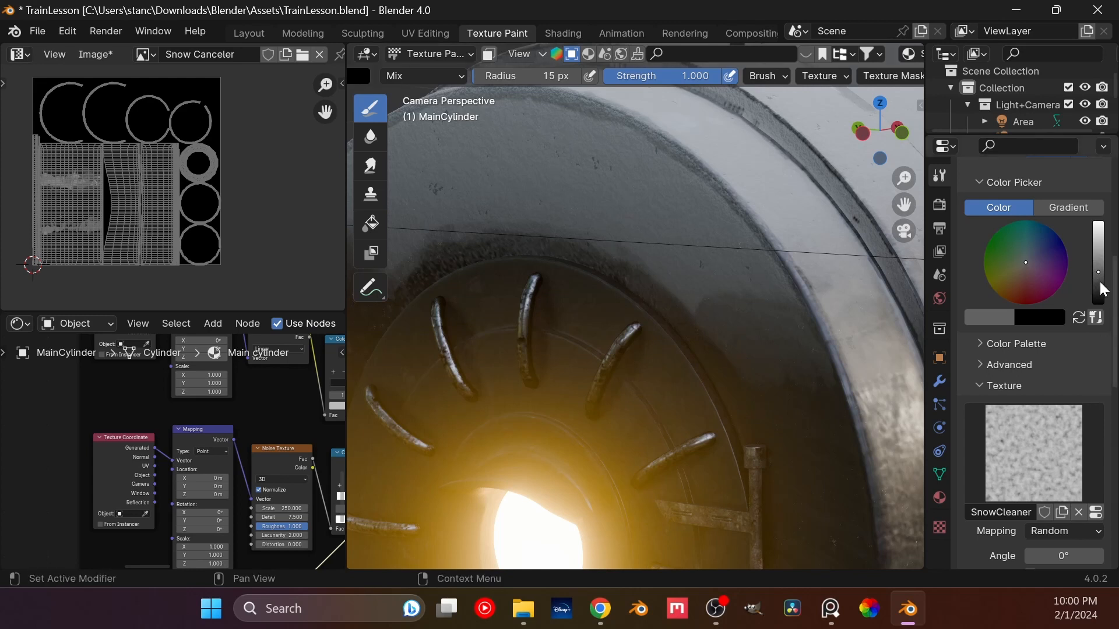
{"action": "left_click_drag", "start_coordinate": [1098, 282], "coordinate": [1098, 221]}
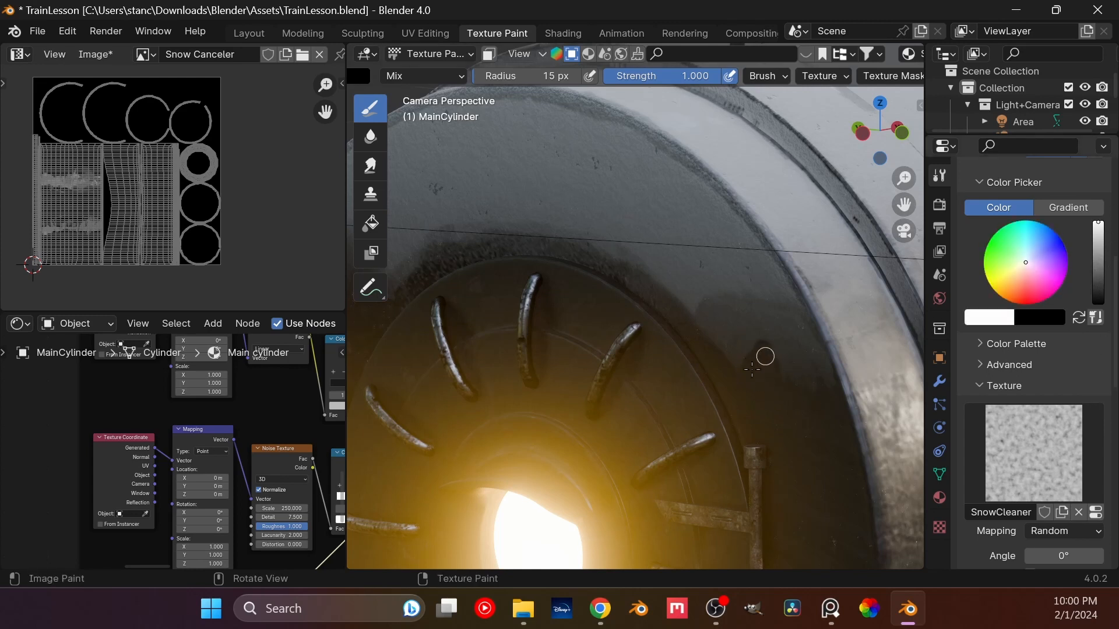
{"action": "key", "text": "ctrl+z"}
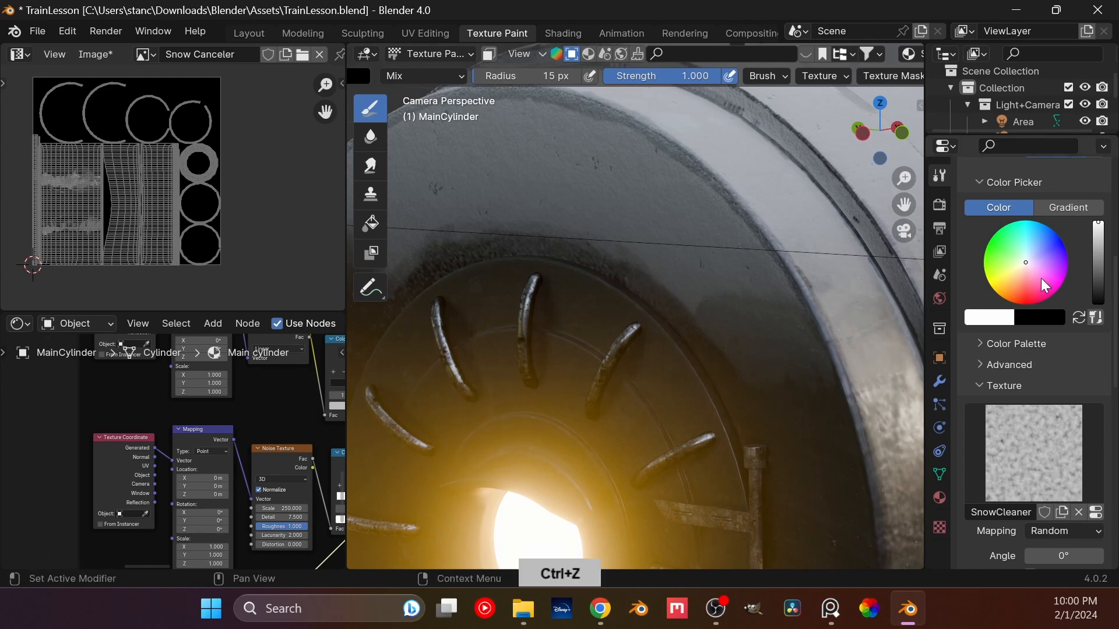
- With a light grey brush at a 5 px radius, clear small irregular snow patches above the front face's lamp ring
{"action": "left_click_drag", "start_coordinate": [1100, 260], "coordinate": [1100, 276]}
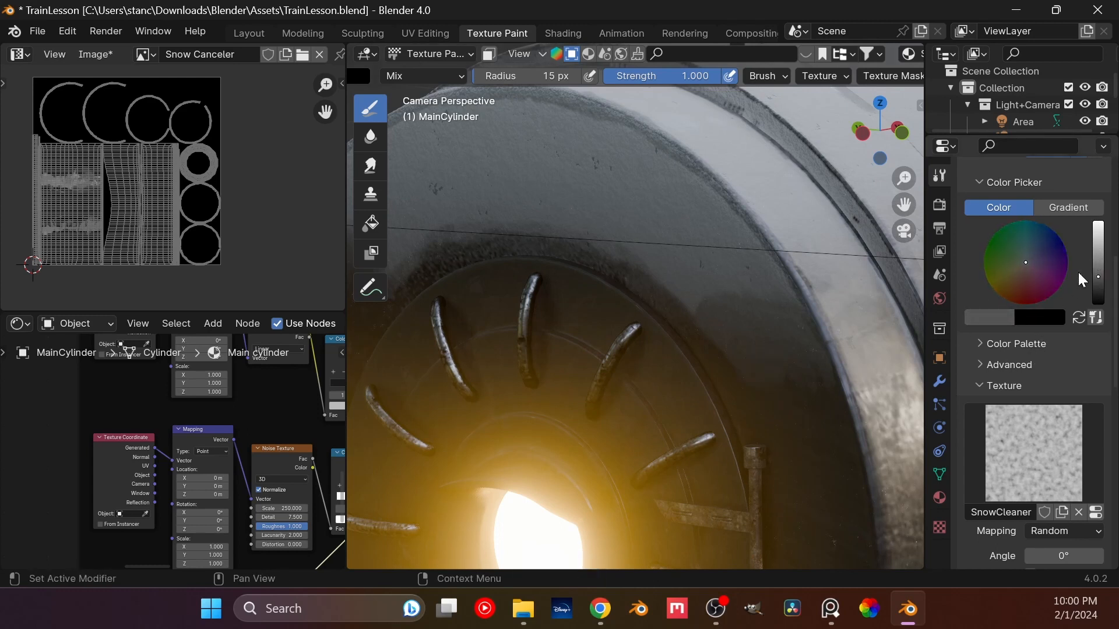
{"action": "left_click", "coordinate": [531, 77]}
{"action": "type", "text": "5"}
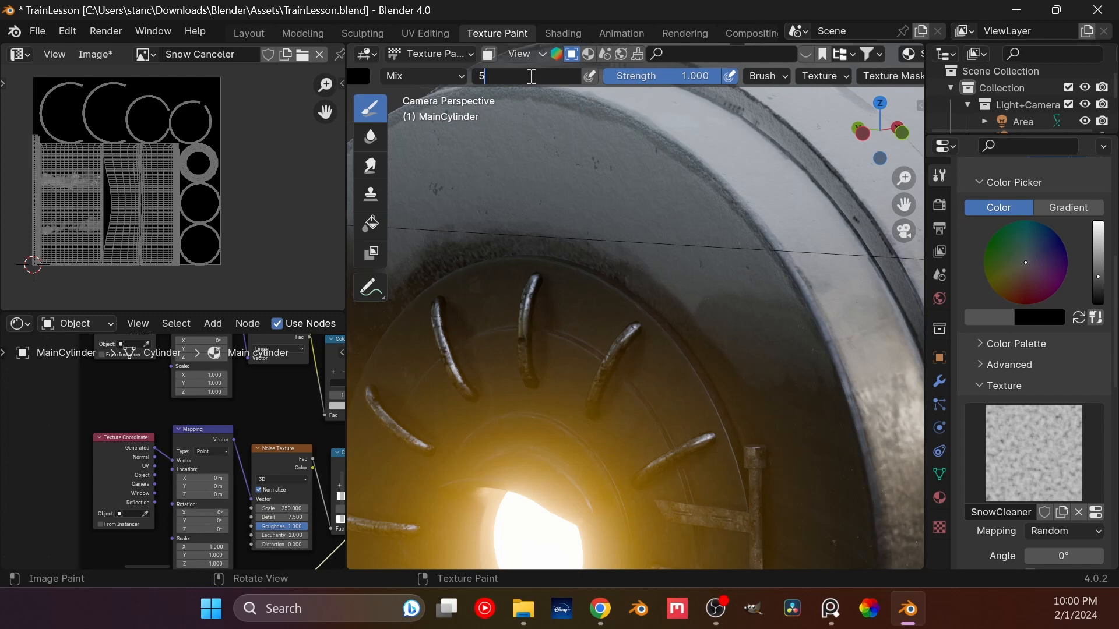
{"action": "key", "text": "Return"}
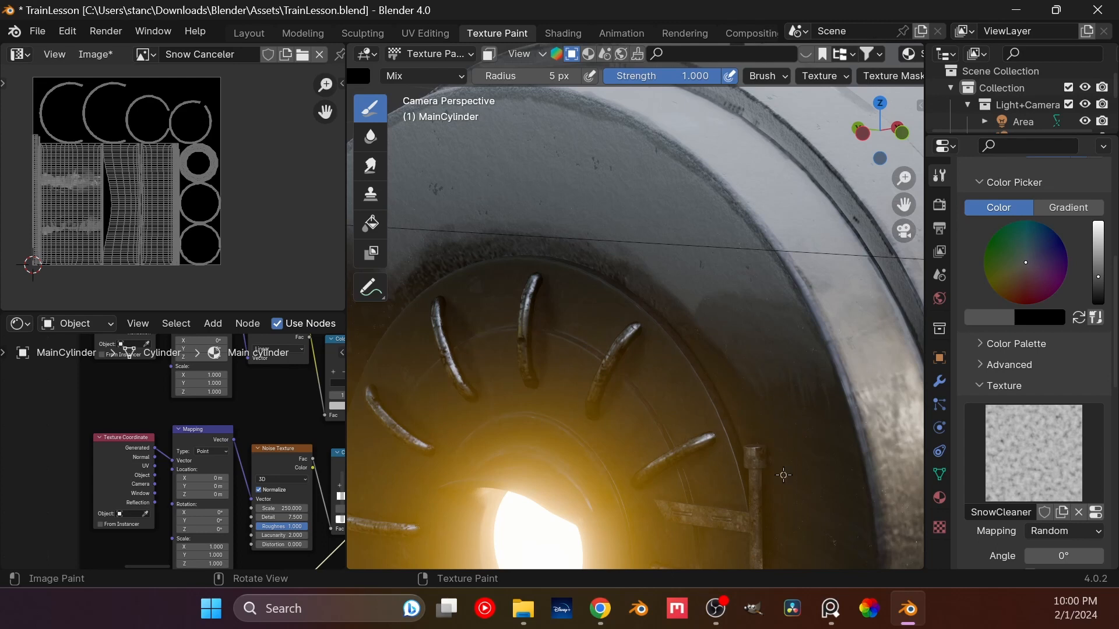
{"action": "left_click_drag", "start_coordinate": [1097, 277], "coordinate": [1098, 248]}
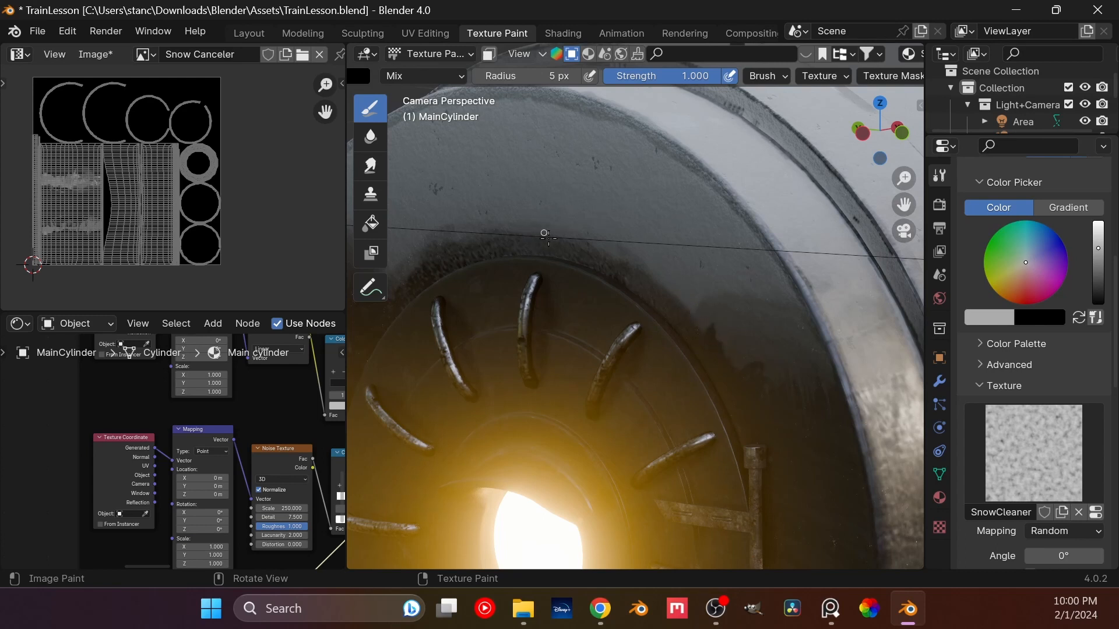
{"action": "mouse_move", "coordinate": [550, 231]}
{"action": "left_mouse_down"}
{"action": "mouse_move", "coordinate": [566, 238]}
{"action": "mouse_move", "coordinate": [555, 253]}
{"action": "left_mouse_up"}
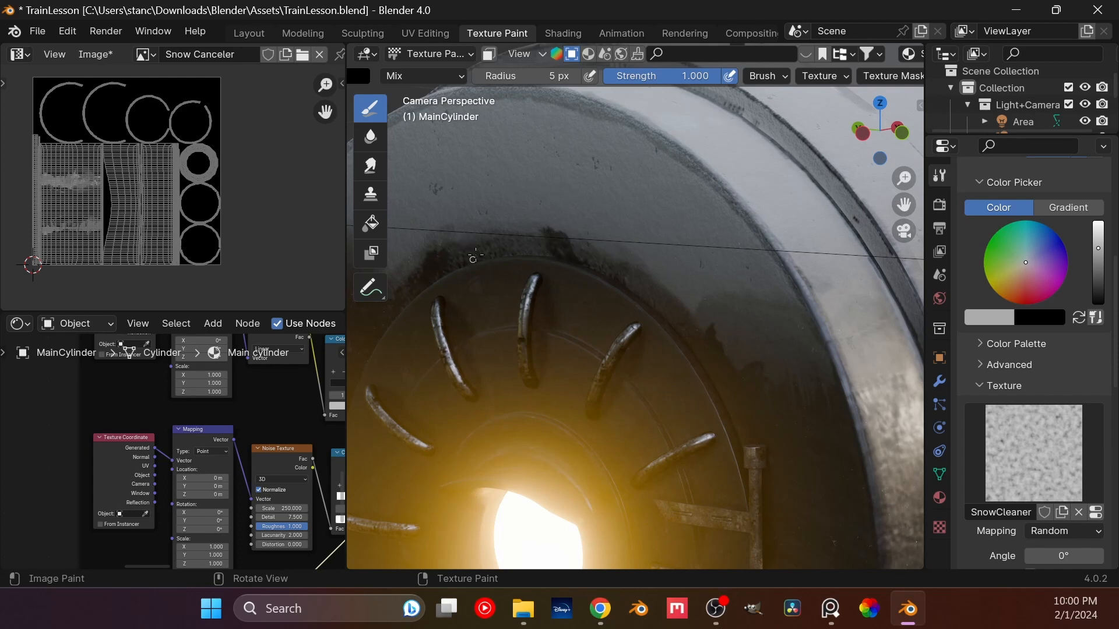
{"action": "left_click_drag", "start_coordinate": [475, 255], "coordinate": [496, 253]}
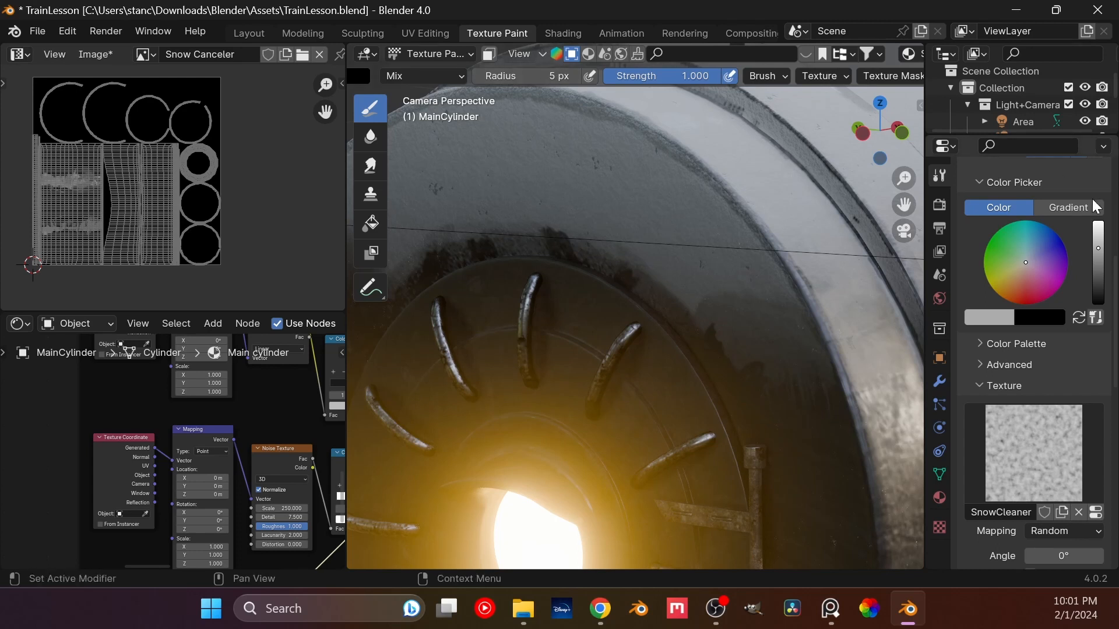
- Darken the brush to mid-grey, undo the last stroke and blend the snow edge around the lamp ring
{"action": "left_click_drag", "start_coordinate": [1102, 266], "coordinate": [1089, 267]}
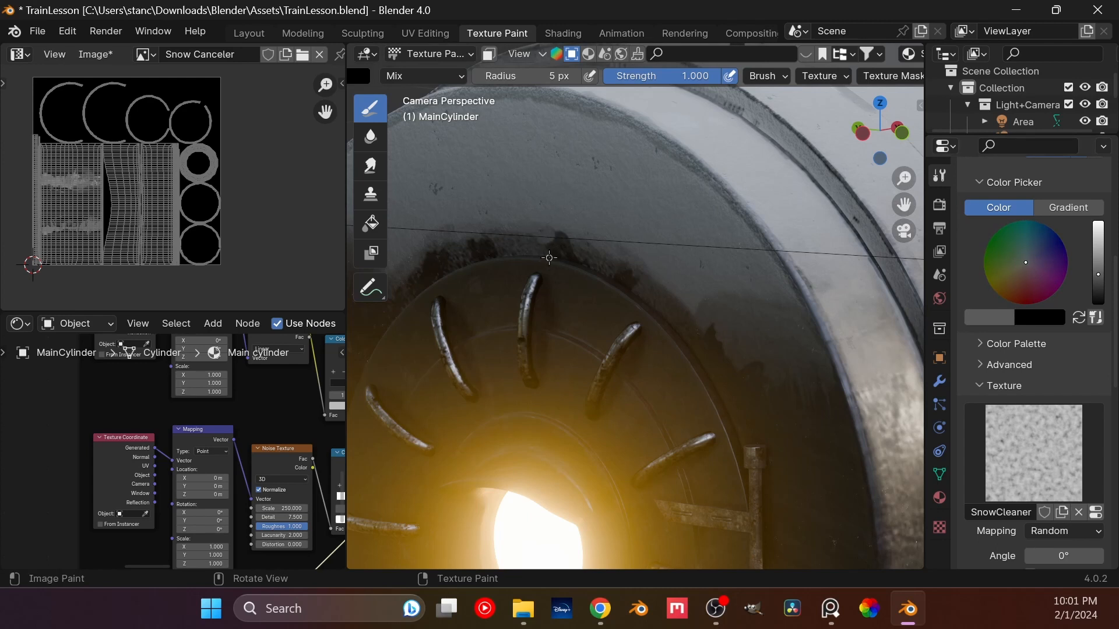
{"action": "key", "text": "ctrl+z"}
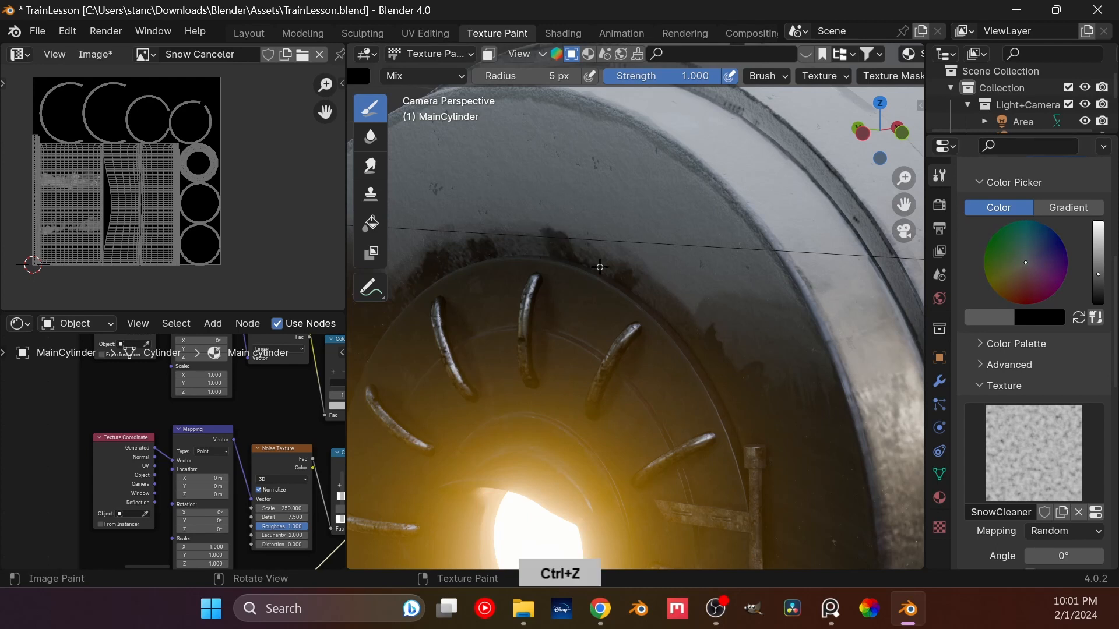
{"action": "mouse_move", "coordinate": [1098, 272]}
{"action": "left_mouse_down"}
{"action": "mouse_move", "coordinate": [1099, 287]}
{"action": "mouse_move", "coordinate": [1098, 272]}
{"action": "left_mouse_up"}
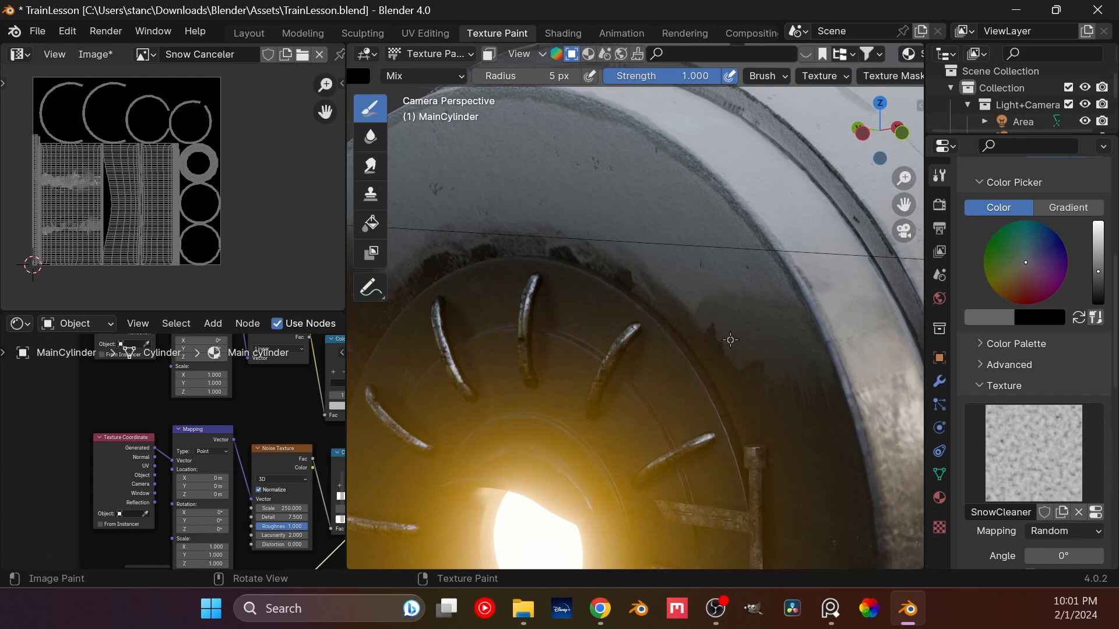
- With a near-white brush at a 5 px radius, scrape snow off the cylinder's front rim on the side hidden from the scene camera
{"action": "scroll", "coordinate": [747, 282], "scroll_direction": "down", "scroll_amount": 6}
{"action": "middle_click_drag", "start_coordinate": [716, 236], "coordinate": [681, 361], "text": "shift"}
{"action": "key", "text": "KP_0"}
{"action": "scroll", "coordinate": [656, 345], "scroll_direction": "up", "scroll_amount": 4}
{"action": "scroll", "coordinate": [647, 350], "scroll_direction": "up", "scroll_amount": 6}
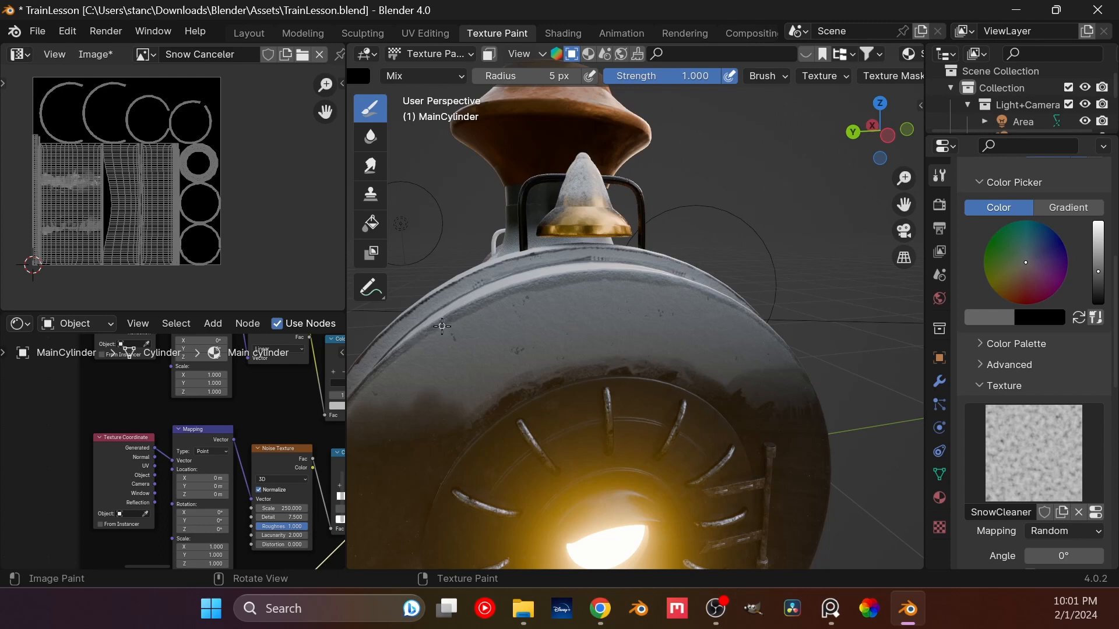
{"action": "middle_click_drag", "start_coordinate": [384, 326], "coordinate": [466, 368]}
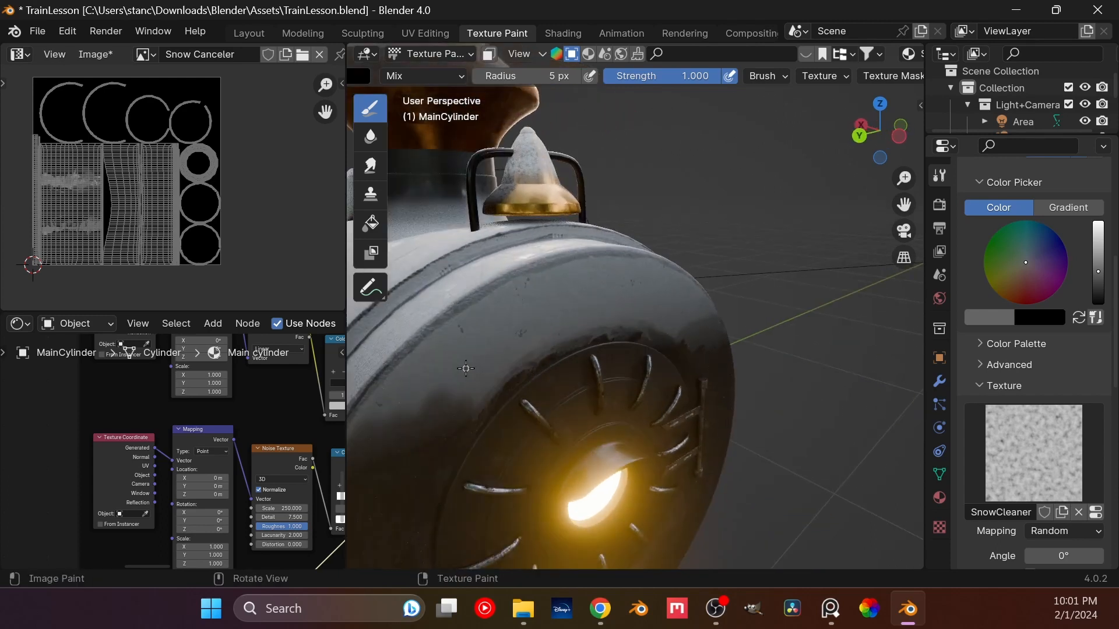
{"action": "scroll", "coordinate": [643, 368], "scroll_direction": "up", "scroll_amount": 5}
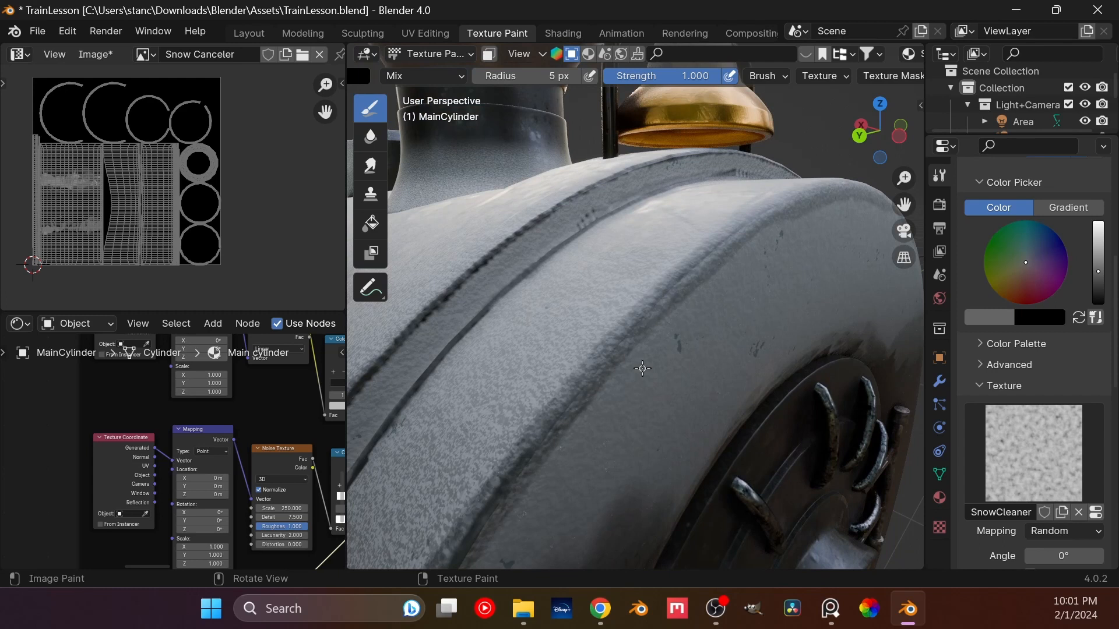
{"action": "left_click_drag", "start_coordinate": [1098, 271], "coordinate": [1097, 240]}
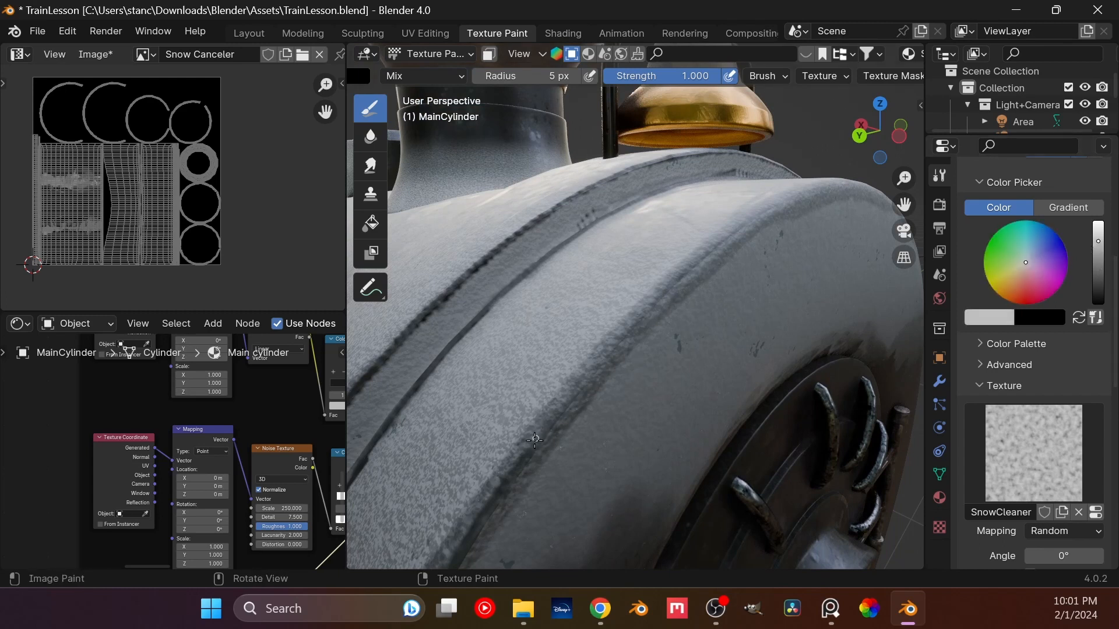
{"action": "mouse_move", "coordinate": [534, 441]}
{"action": "left_mouse_down"}
{"action": "mouse_move", "coordinate": [566, 397]}
{"action": "mouse_move", "coordinate": [510, 473]}
{"action": "left_mouse_up"}
{"action": "mouse_move", "coordinate": [1098, 242]}
{"action": "left_mouse_down"}
{"action": "mouse_move", "coordinate": [1097, 251]}
{"action": "mouse_move", "coordinate": [1085, 238]}
{"action": "left_mouse_up"}
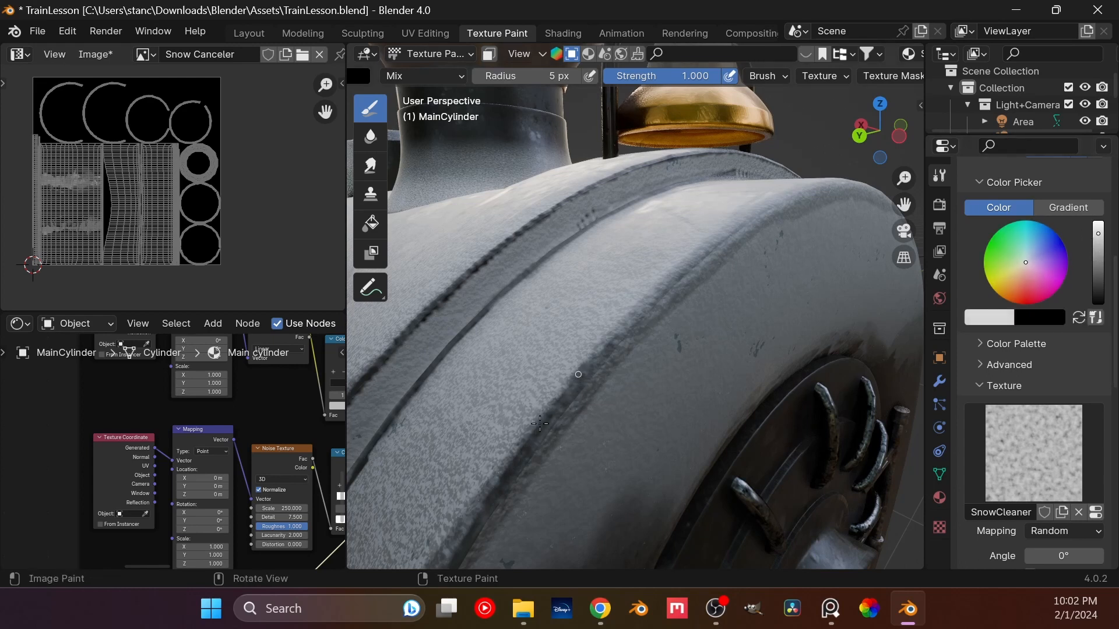
{"action": "mouse_move", "coordinate": [539, 423]}
{"action": "left_mouse_down"}
{"action": "mouse_move", "coordinate": [594, 366]}
{"action": "mouse_move", "coordinate": [494, 504]}
{"action": "left_mouse_up"}
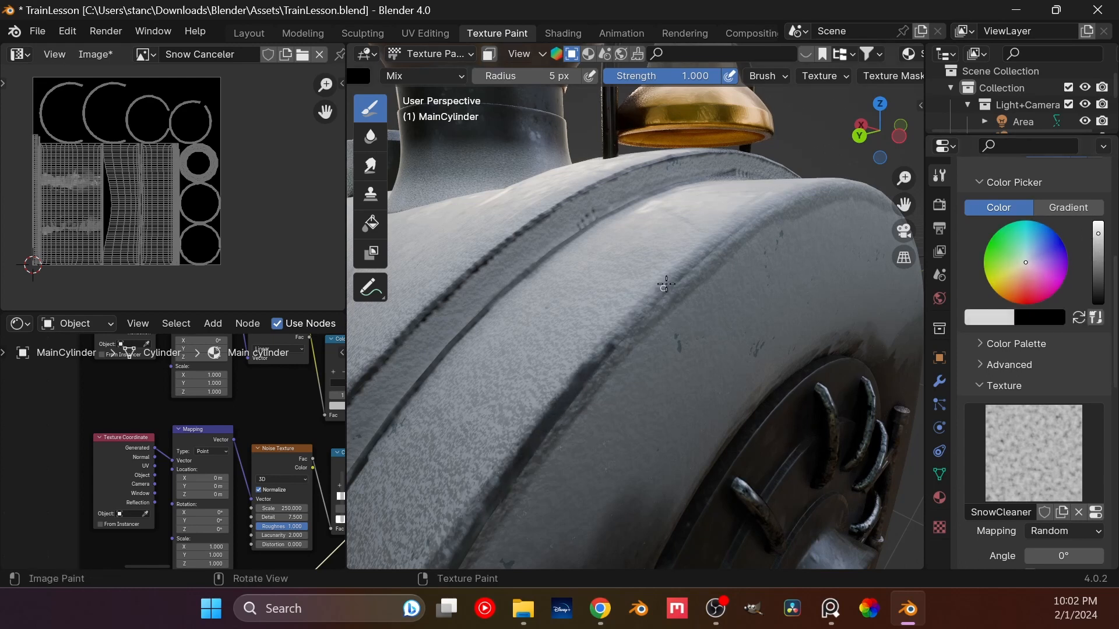
{"action": "mouse_move", "coordinate": [666, 285]}
{"action": "left_mouse_down"}
{"action": "mouse_move", "coordinate": [600, 353]}
{"action": "mouse_move", "coordinate": [750, 220]}
{"action": "mouse_move", "coordinate": [684, 279]}
{"action": "left_mouse_up"}
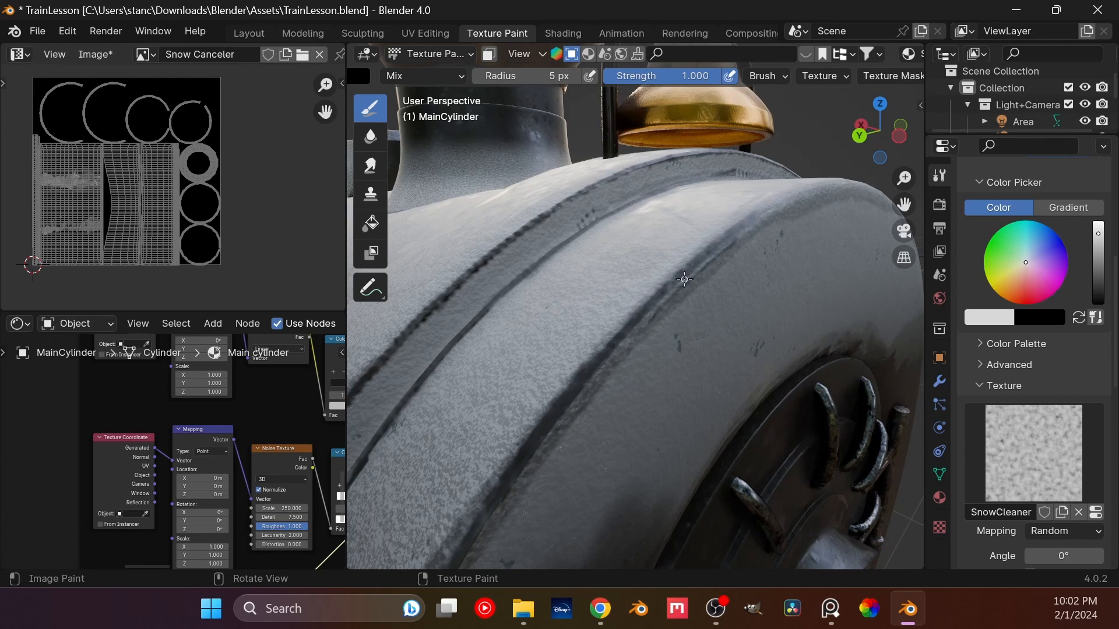
- Scratch the snow along the front rim on the camera-facing side with the near-white brush, and undo the last stroke
{"action": "middle_click_drag", "start_coordinate": [820, 267], "coordinate": [733, 392]}
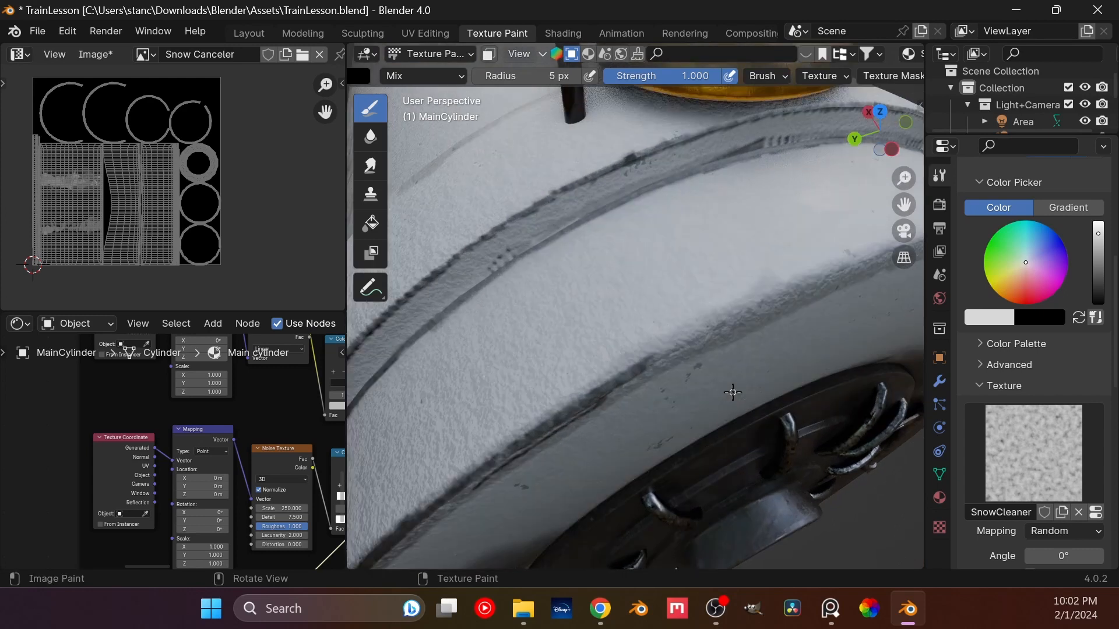
{"action": "scroll", "coordinate": [732, 392], "scroll_direction": "down", "scroll_amount": 4}
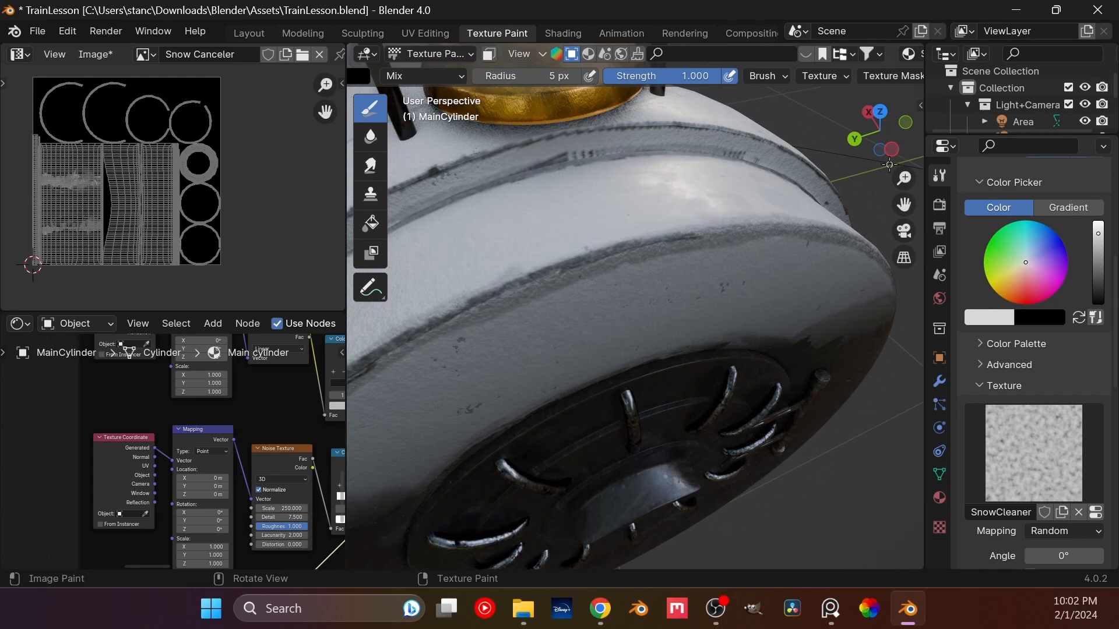
{"action": "middle_click_drag", "start_coordinate": [758, 259], "coordinate": [661, 406]}
{"action": "scroll", "coordinate": [710, 285], "scroll_direction": "up", "scroll_amount": 2}
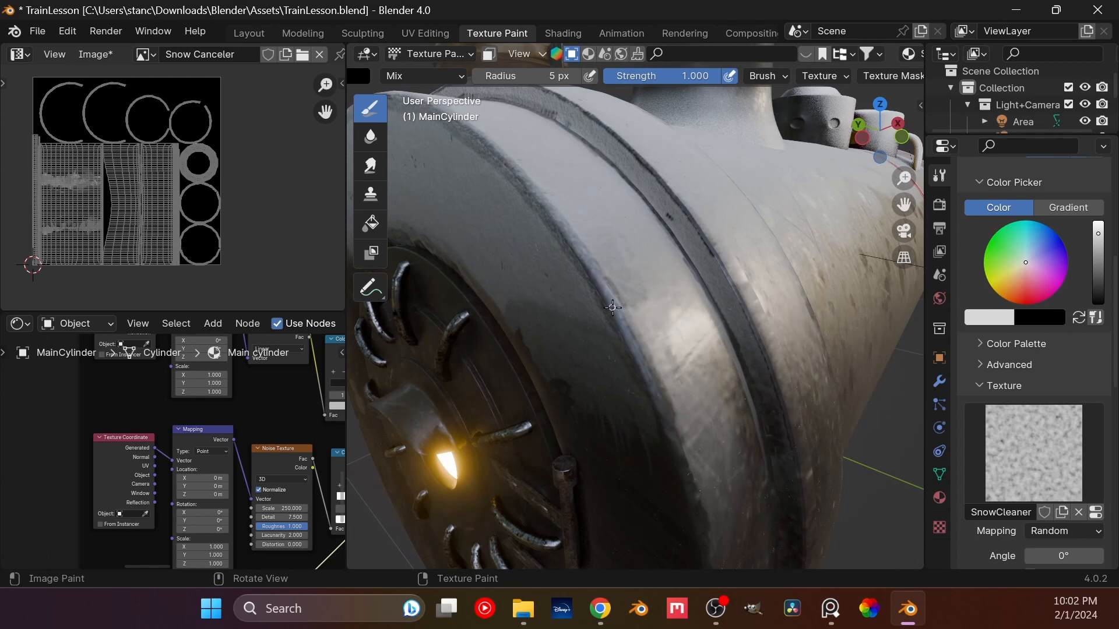
{"action": "left_click_drag", "start_coordinate": [514, 178], "coordinate": [588, 273]}
{"action": "left_click_drag", "start_coordinate": [494, 156], "coordinate": [581, 286]}
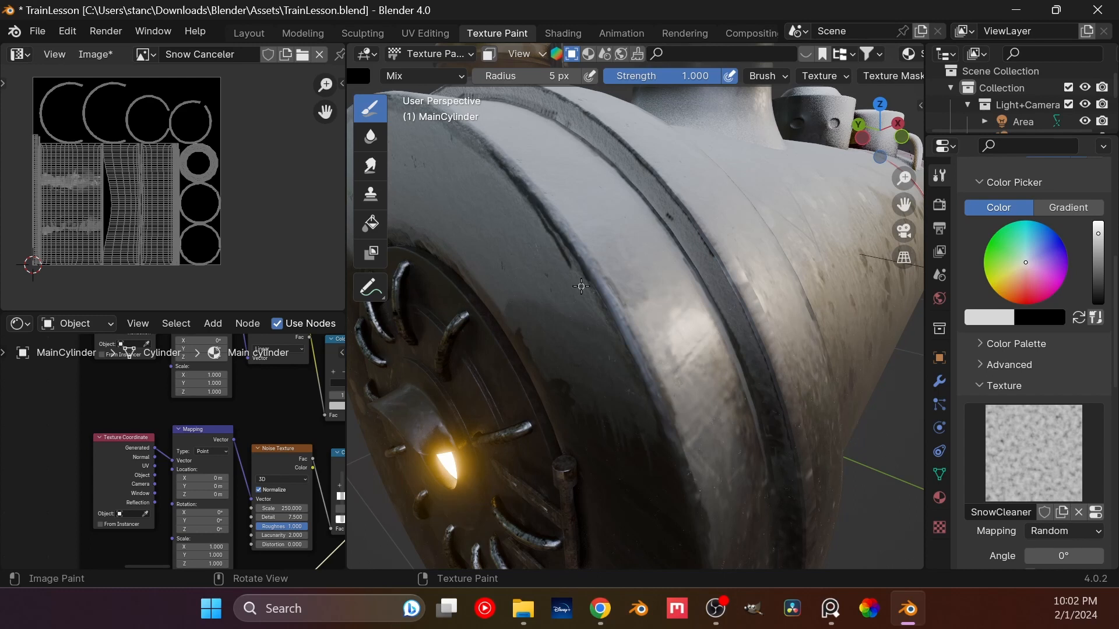
{"action": "key", "text": "ctrl+z"}
- Try scratching the snow edge on the cylinder's side below the chimney with the near-white 5 px brush
{"action": "middle_click_drag", "start_coordinate": [548, 233], "coordinate": [626, 348]}
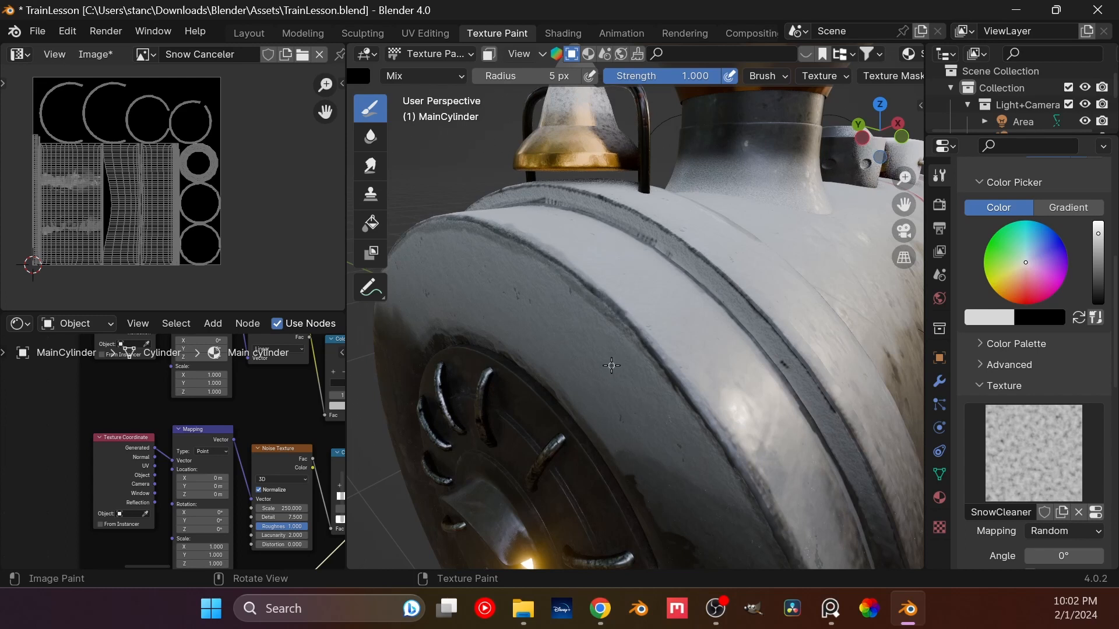
{"action": "middle_click_drag", "start_coordinate": [611, 365], "coordinate": [729, 347]}
{"action": "middle_click_drag", "start_coordinate": [589, 355], "coordinate": [721, 380]}
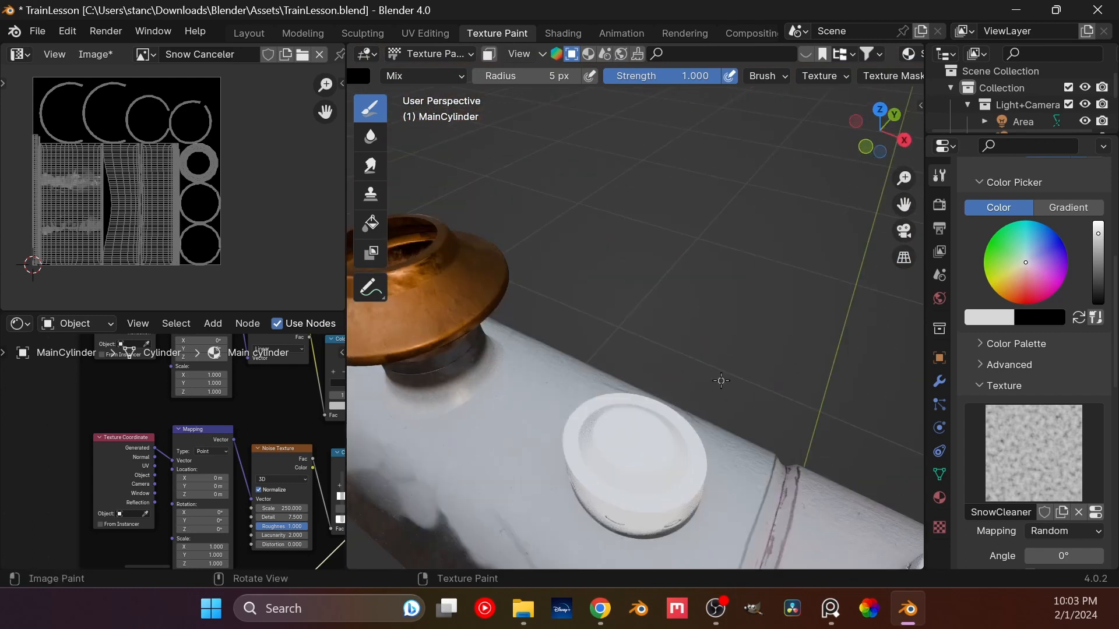
{"action": "scroll", "coordinate": [721, 381], "scroll_direction": "down", "scroll_amount": 4}
{"action": "middle_click_drag", "start_coordinate": [612, 381], "coordinate": [670, 320]}
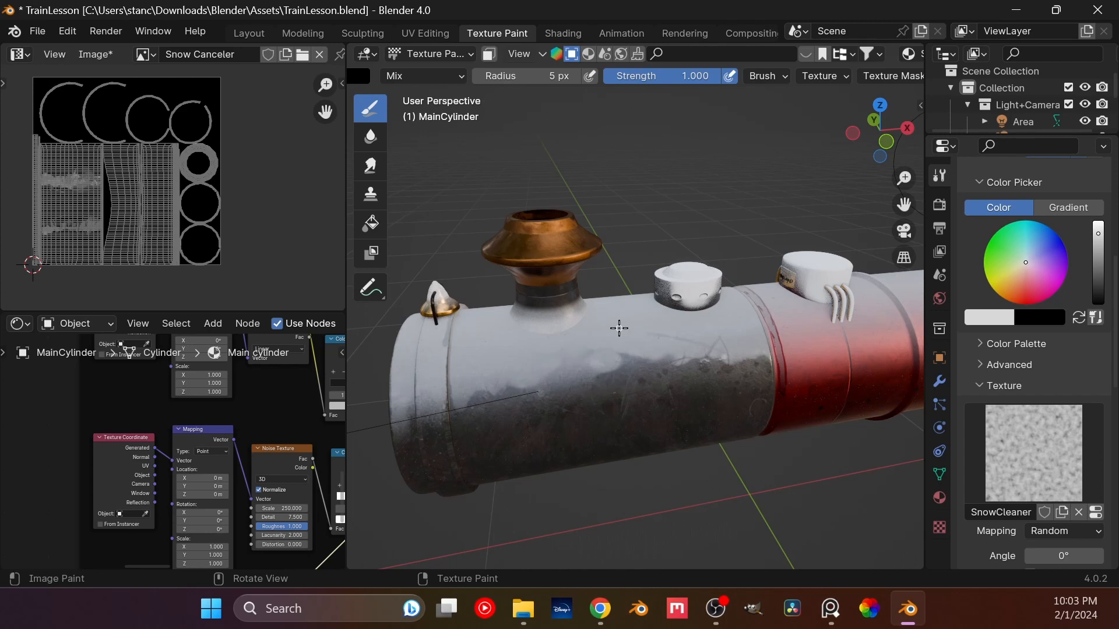
{"action": "scroll", "coordinate": [551, 410], "scroll_direction": "up", "scroll_amount": 10}
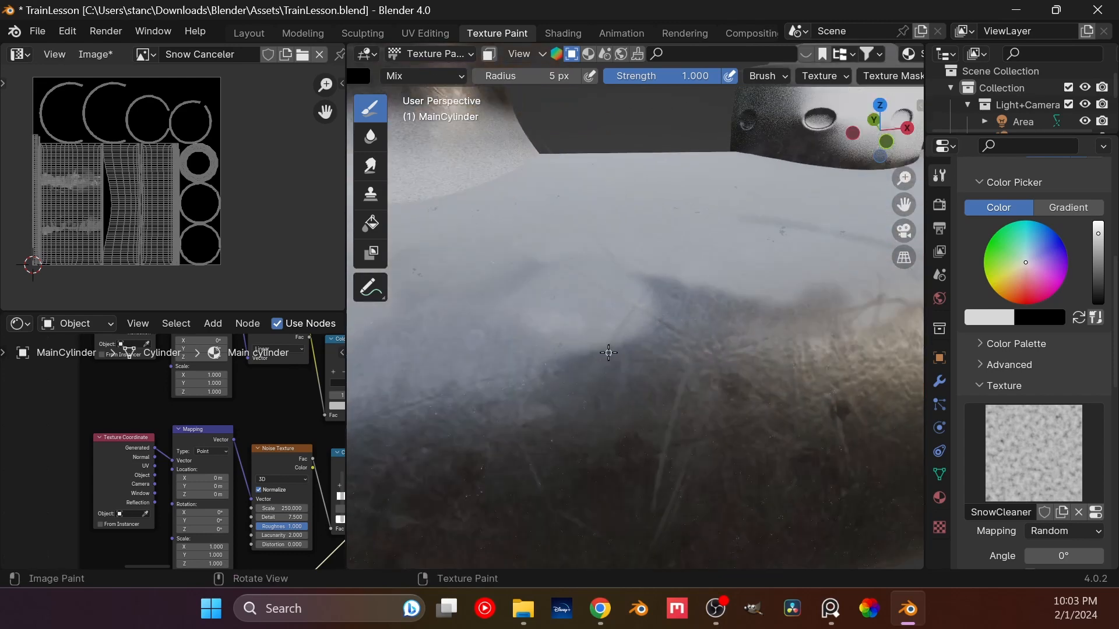
{"action": "scroll", "coordinate": [570, 392], "scroll_direction": "down", "scroll_amount": 2}
{"action": "middle_click_drag", "start_coordinate": [569, 392], "coordinate": [601, 366], "text": "shift"}
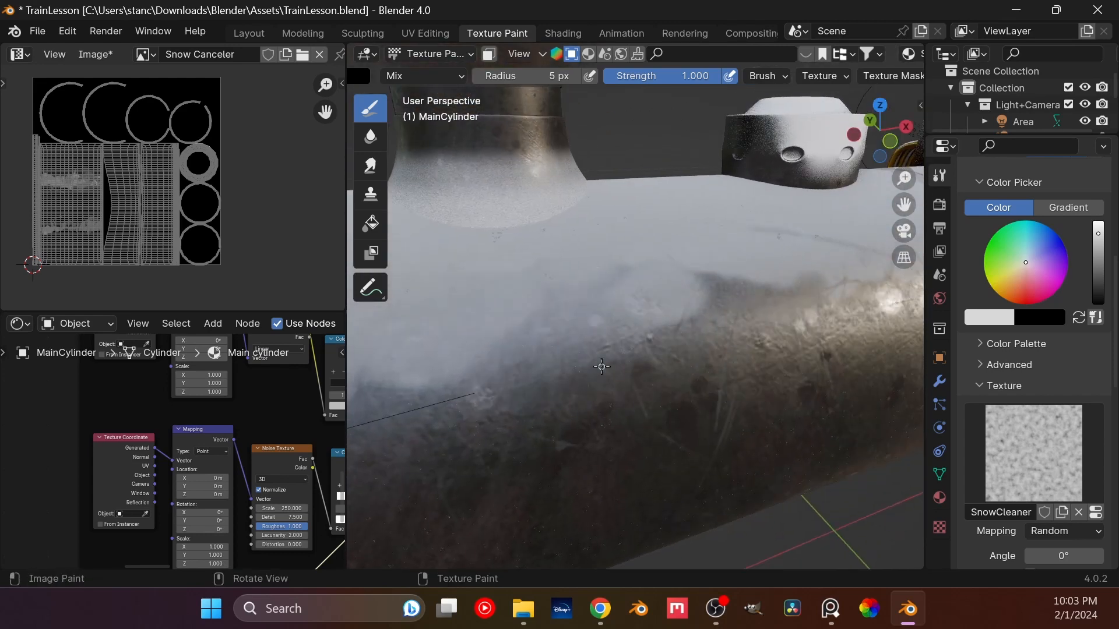
{"action": "left_click_drag", "start_coordinate": [624, 295], "coordinate": [649, 333]}
{"action": "key", "text": "ctrl+z"}
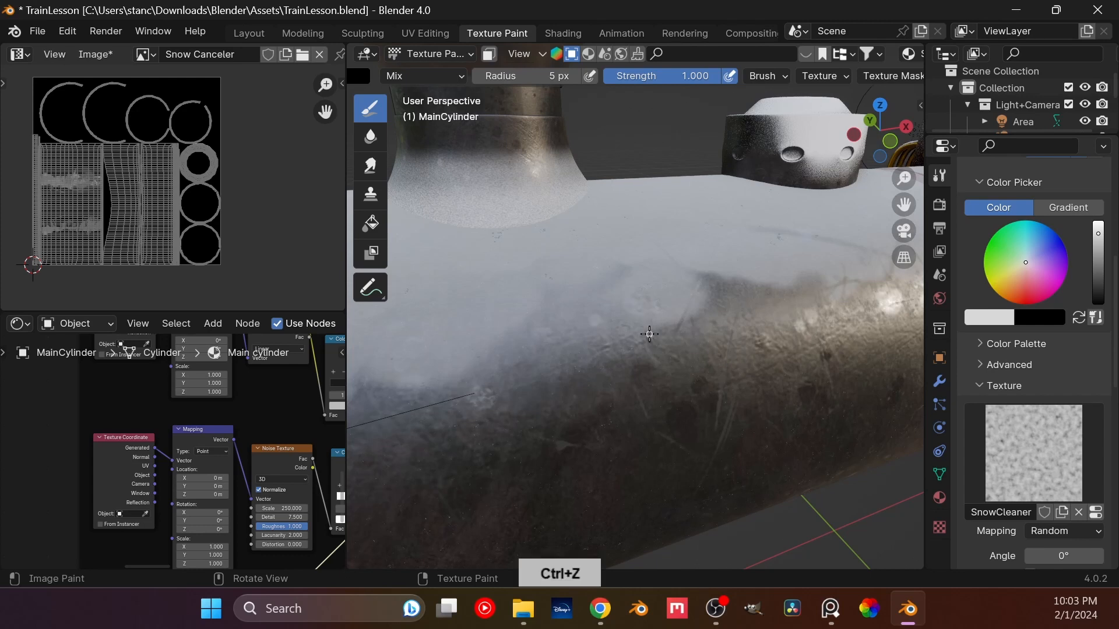
- With a mid-grey brush at a 30 px radius, blend the snow edge along the dark cylinder side below the chimney
{"action": "key", "text": "ctrl+s"}
{"action": "left_click_drag", "start_coordinate": [1098, 234], "coordinate": [1099, 276]}
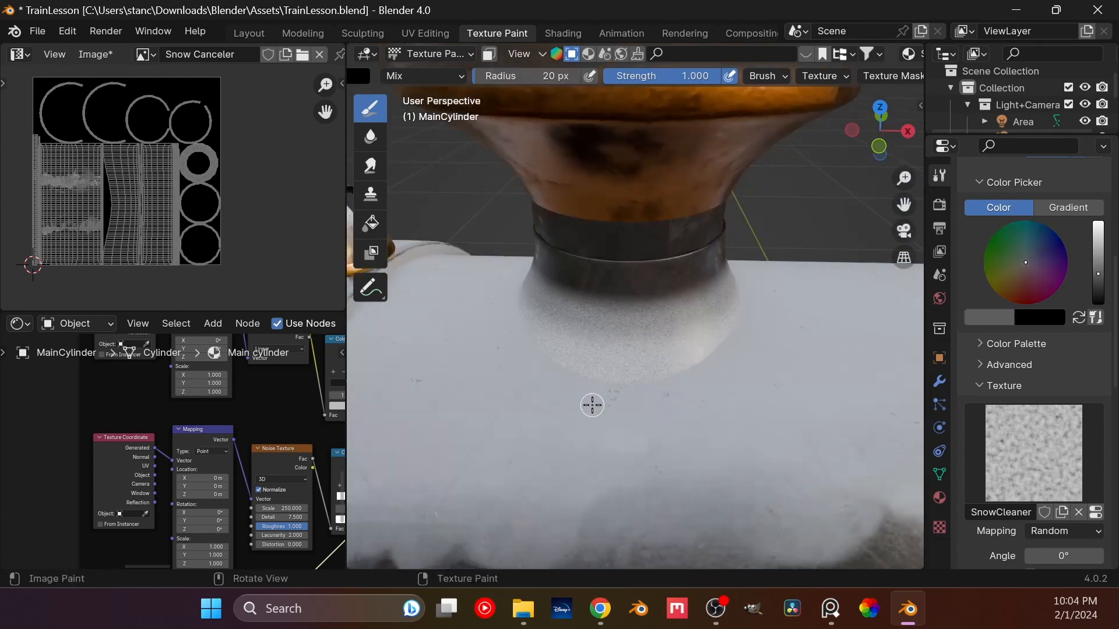
{"action": "middle_click_drag", "start_coordinate": [637, 472], "coordinate": [722, 367]}
{"action": "scroll", "coordinate": [702, 421], "scroll_direction": "down", "scroll_amount": 8}
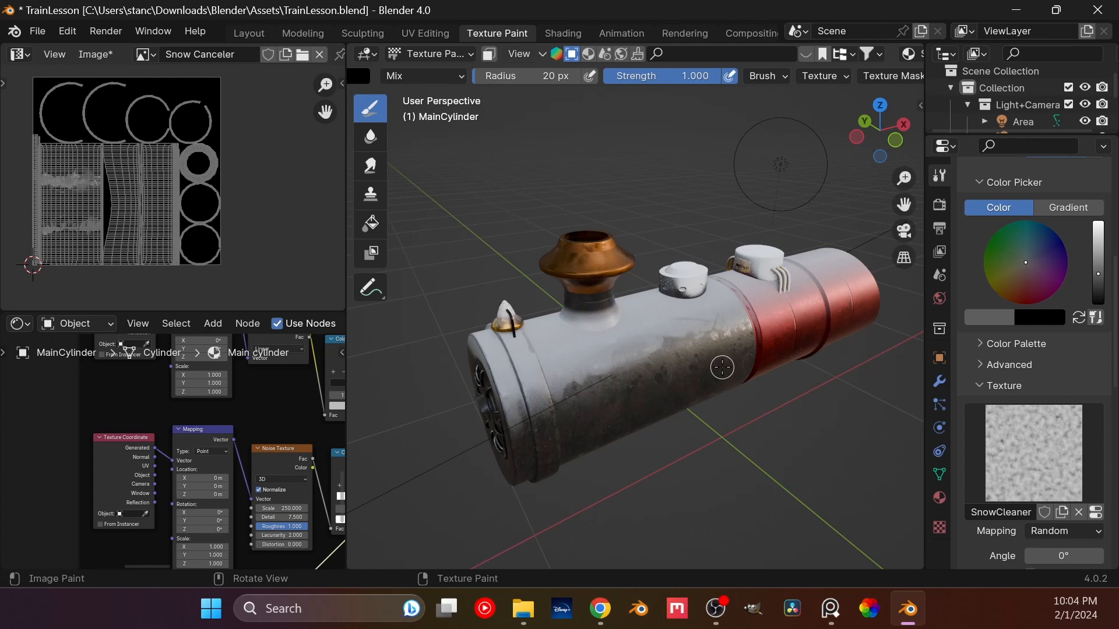
{"action": "scroll", "coordinate": [691, 404], "scroll_direction": "up", "scroll_amount": 4}
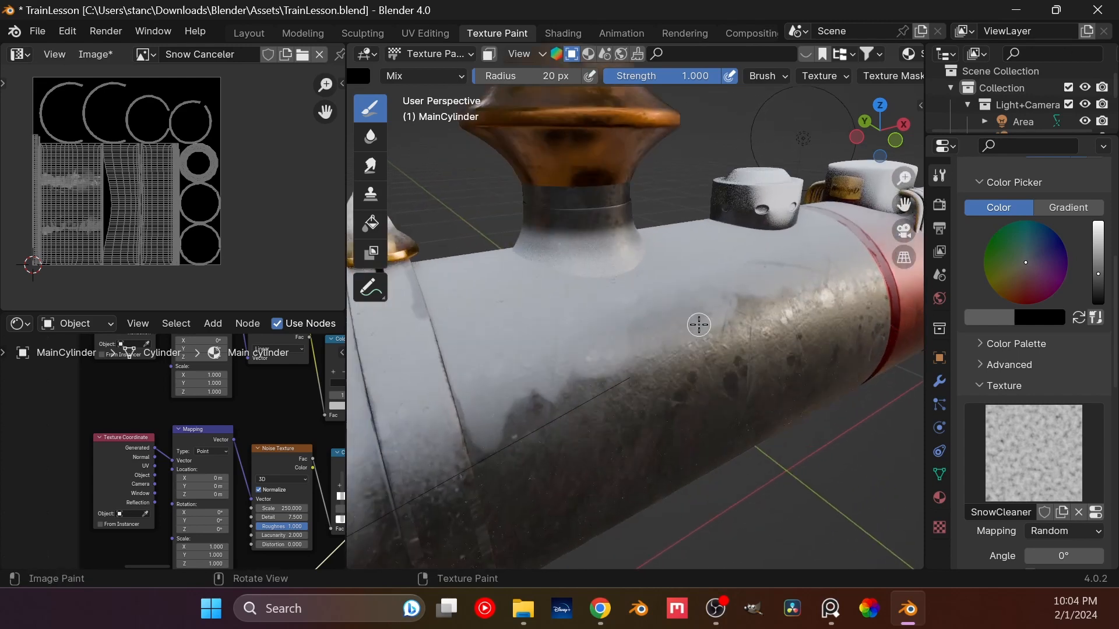
{"action": "mouse_move", "coordinate": [1098, 289]}
{"action": "left_mouse_down"}
{"action": "mouse_move", "coordinate": [1099, 243]}
{"action": "mouse_move", "coordinate": [1103, 269]}
{"action": "left_mouse_up"}
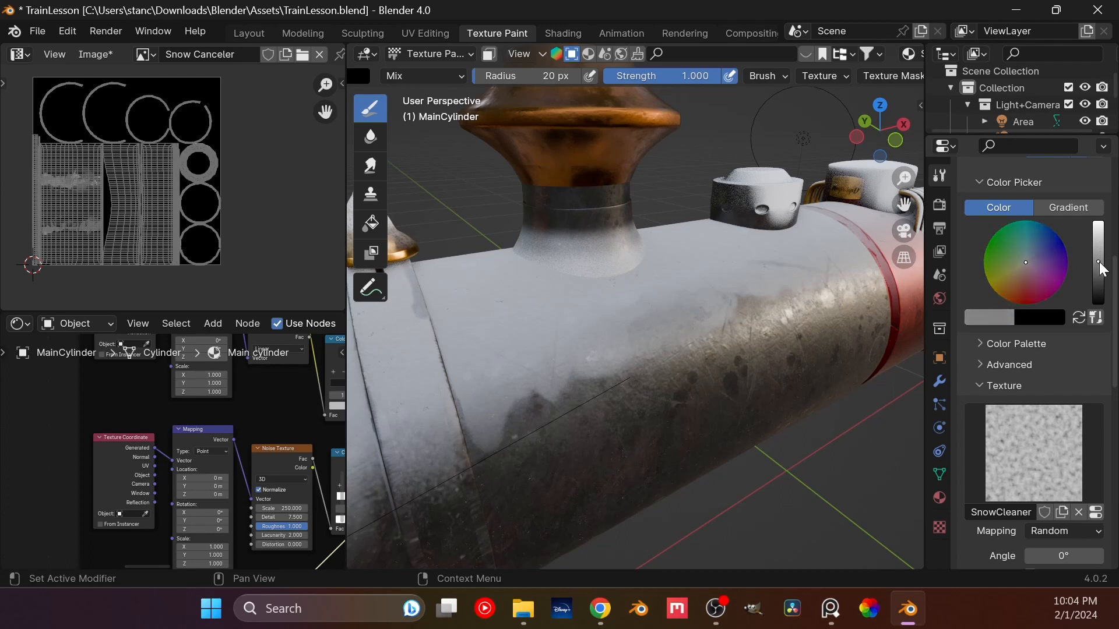
{"action": "left_click", "coordinate": [504, 84]}
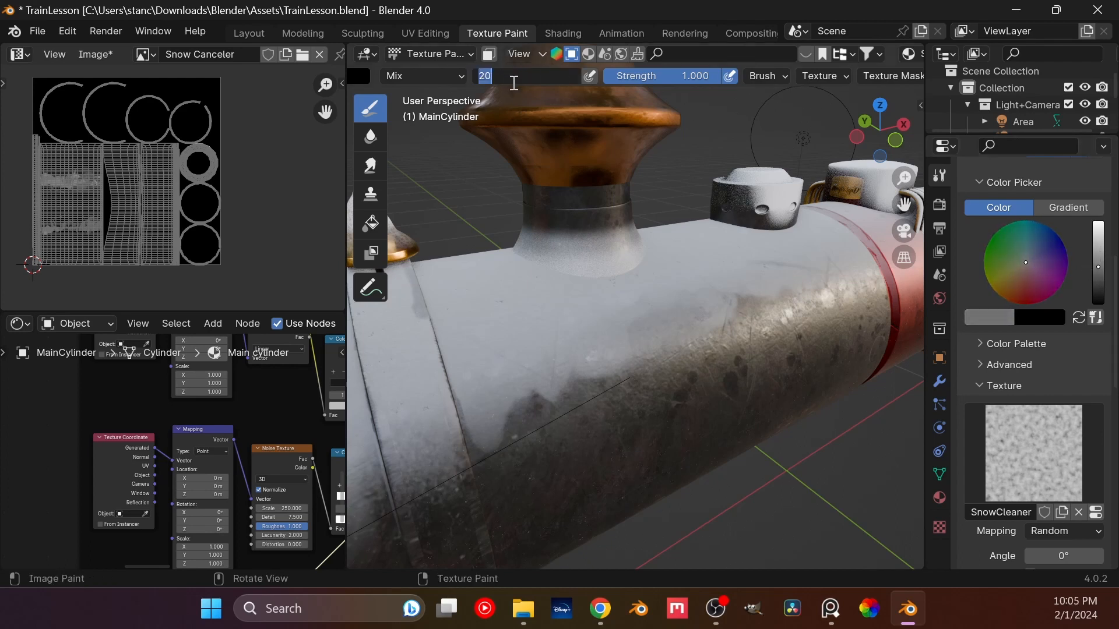
{"action": "type", "text": "30"}
{"action": "key", "text": "Return"}
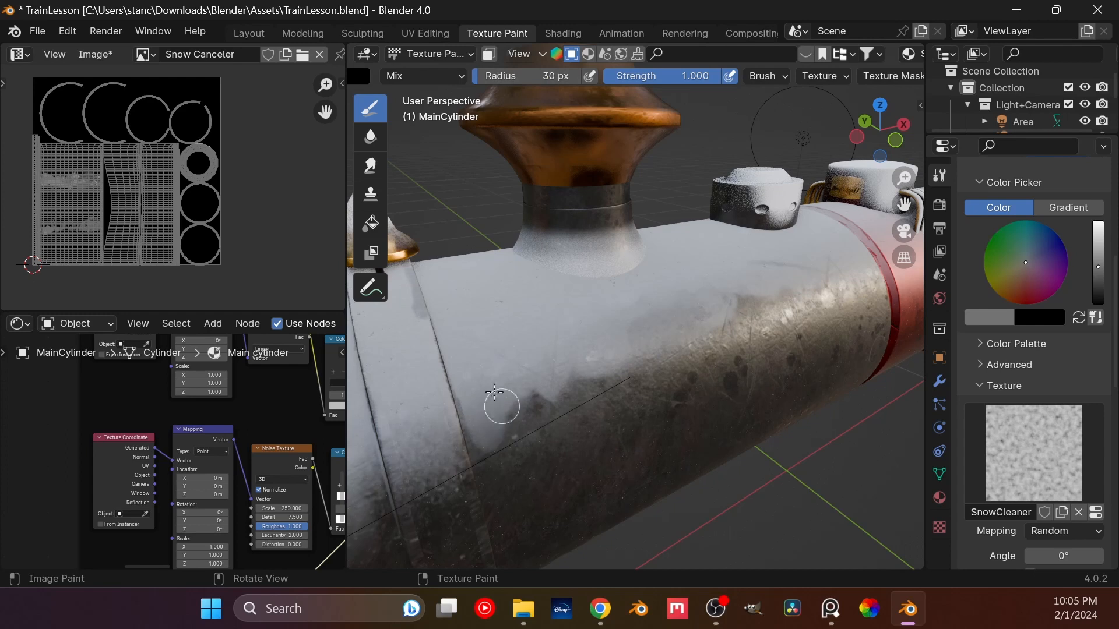
{"action": "mouse_move", "coordinate": [484, 380]}
{"action": "left_mouse_down"}
{"action": "mouse_move", "coordinate": [494, 395]}
{"action": "mouse_move", "coordinate": [482, 404]}
{"action": "mouse_move", "coordinate": [549, 374]}
{"action": "mouse_move", "coordinate": [554, 335]}
{"action": "mouse_move", "coordinate": [598, 383]}
{"action": "mouse_move", "coordinate": [577, 335]}
{"action": "mouse_move", "coordinate": [606, 367]}
{"action": "mouse_move", "coordinate": [609, 335]}
{"action": "mouse_move", "coordinate": [668, 392]}
{"action": "mouse_move", "coordinate": [627, 338]}
{"action": "mouse_move", "coordinate": [584, 327]}
{"action": "mouse_move", "coordinate": [596, 335]}
{"action": "mouse_move", "coordinate": [519, 335]}
{"action": "mouse_move", "coordinate": [467, 368]}
{"action": "mouse_move", "coordinate": [487, 356]}
{"action": "mouse_move", "coordinate": [514, 403]}
{"action": "mouse_move", "coordinate": [731, 393]}
{"action": "mouse_move", "coordinate": [717, 293]}
{"action": "mouse_move", "coordinate": [734, 307]}
{"action": "mouse_move", "coordinate": [739, 285]}
{"action": "mouse_move", "coordinate": [733, 312]}
{"action": "mouse_move", "coordinate": [787, 287]}
{"action": "mouse_move", "coordinate": [775, 269]}
{"action": "mouse_move", "coordinate": [792, 287]}
{"action": "mouse_move", "coordinate": [856, 254]}
{"action": "left_mouse_up"}
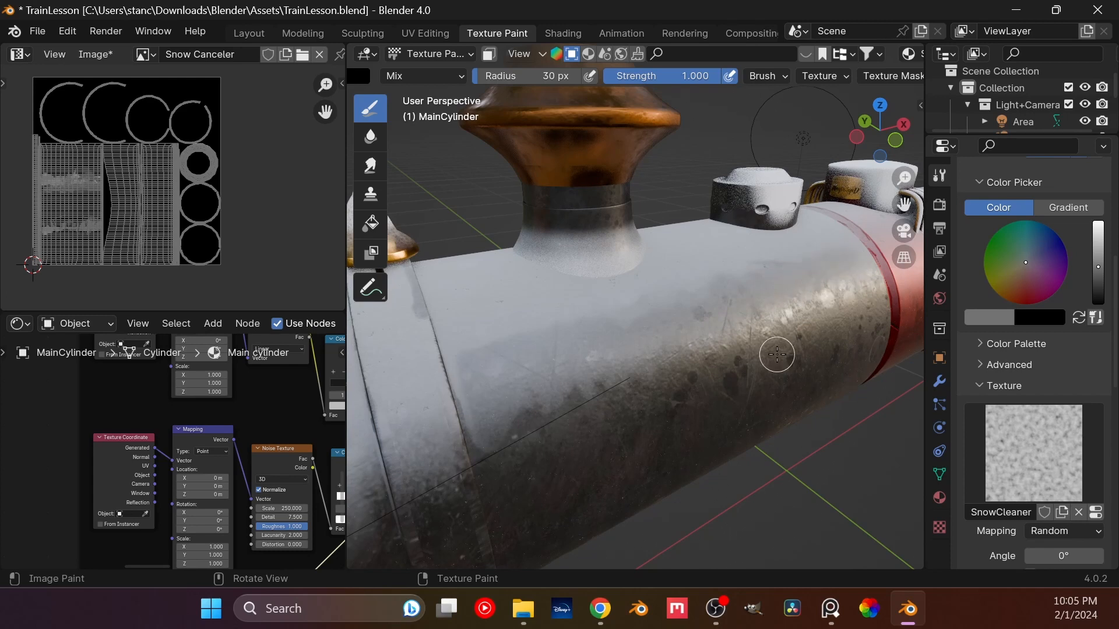
- Blend the snow edge on the opposite side of the dark cylinder section with the same mid-grey 30 px brush
{"action": "middle_click_drag", "start_coordinate": [777, 354], "coordinate": [695, 415]}
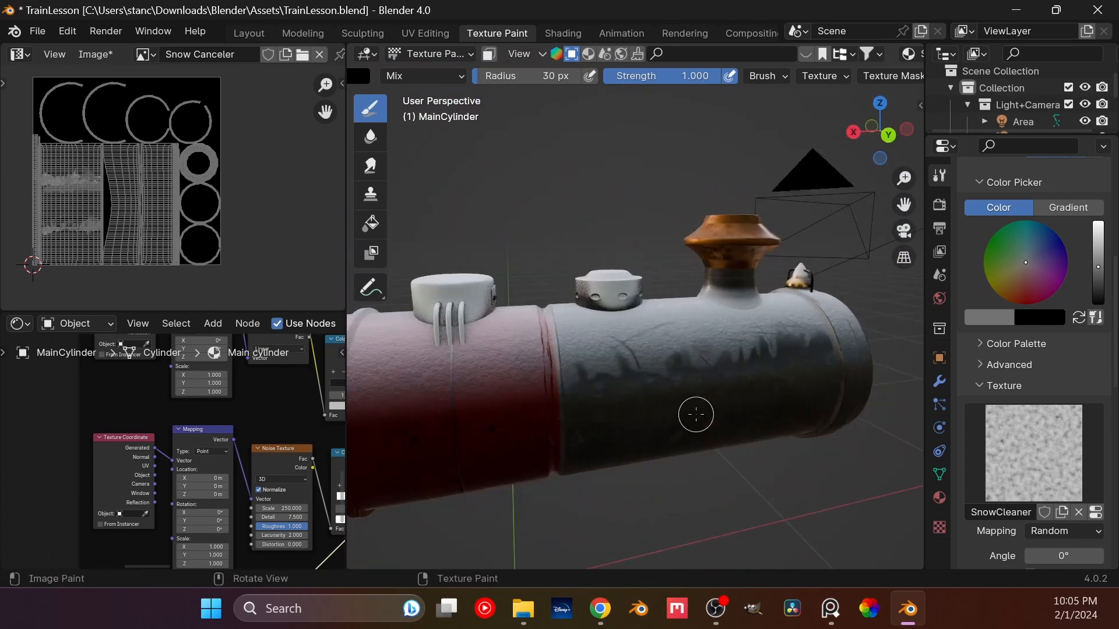
{"action": "mouse_move", "coordinate": [572, 370]}
{"action": "left_mouse_down"}
{"action": "mouse_move", "coordinate": [579, 379]}
{"action": "mouse_move", "coordinate": [621, 358]}
{"action": "left_mouse_up"}
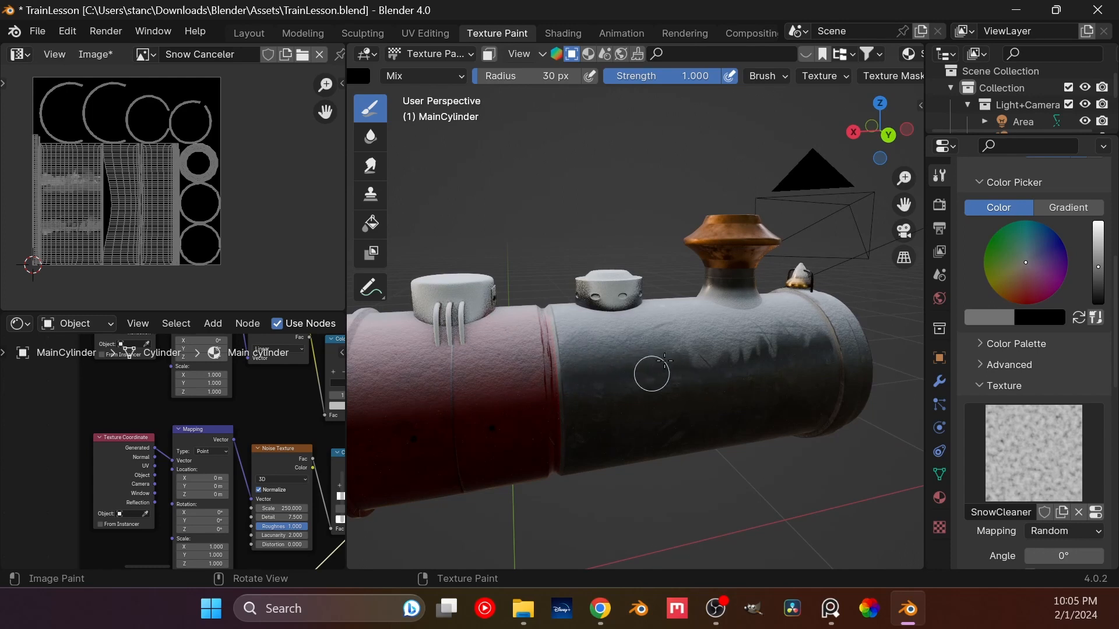
{"action": "left_click_drag", "start_coordinate": [682, 366], "coordinate": [790, 330]}
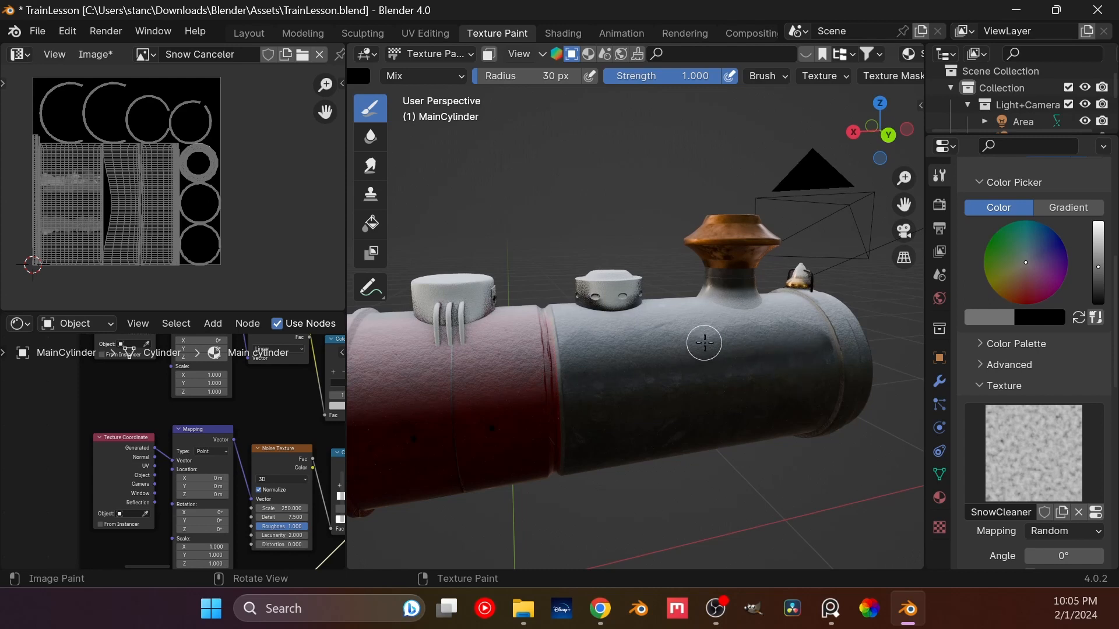
- Set the brush radius to 5 px and lighten the brush colour to light grey
{"action": "left_click", "coordinate": [551, 77]}
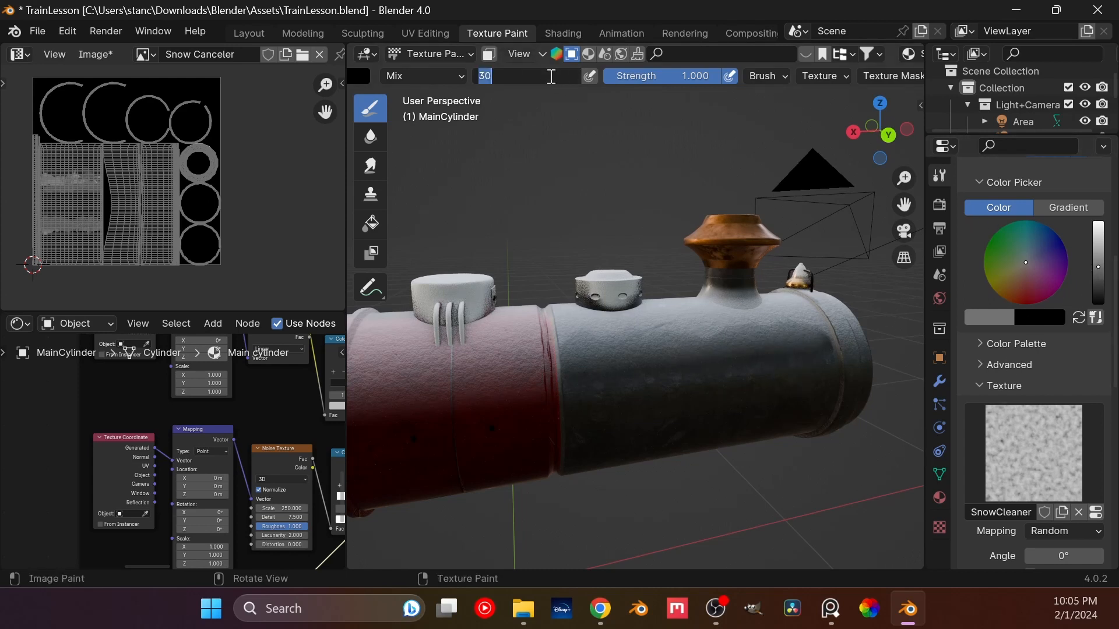
{"action": "type", "text": "5"}
{"action": "key", "text": "Return"}
{"action": "mouse_move", "coordinate": [1098, 269]}
{"action": "left_mouse_down"}
{"action": "mouse_move", "coordinate": [1097, 280]}
{"action": "mouse_move", "coordinate": [1099, 253]}
{"action": "left_mouse_up"}
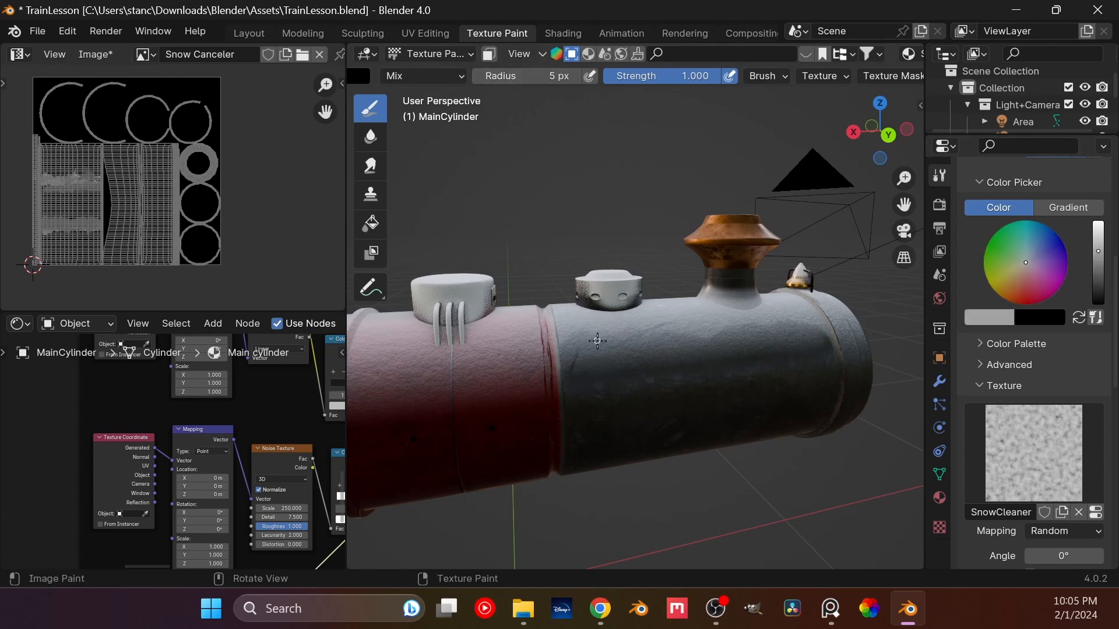
- Try scratching thin marks into the snow edge on this side of the dark section, and undo the strokes
{"action": "left_click_drag", "start_coordinate": [589, 344], "coordinate": [589, 379]}
{"action": "left_click_drag", "start_coordinate": [671, 343], "coordinate": [628, 361]}
{"action": "left_click_drag", "start_coordinate": [729, 344], "coordinate": [675, 359]}
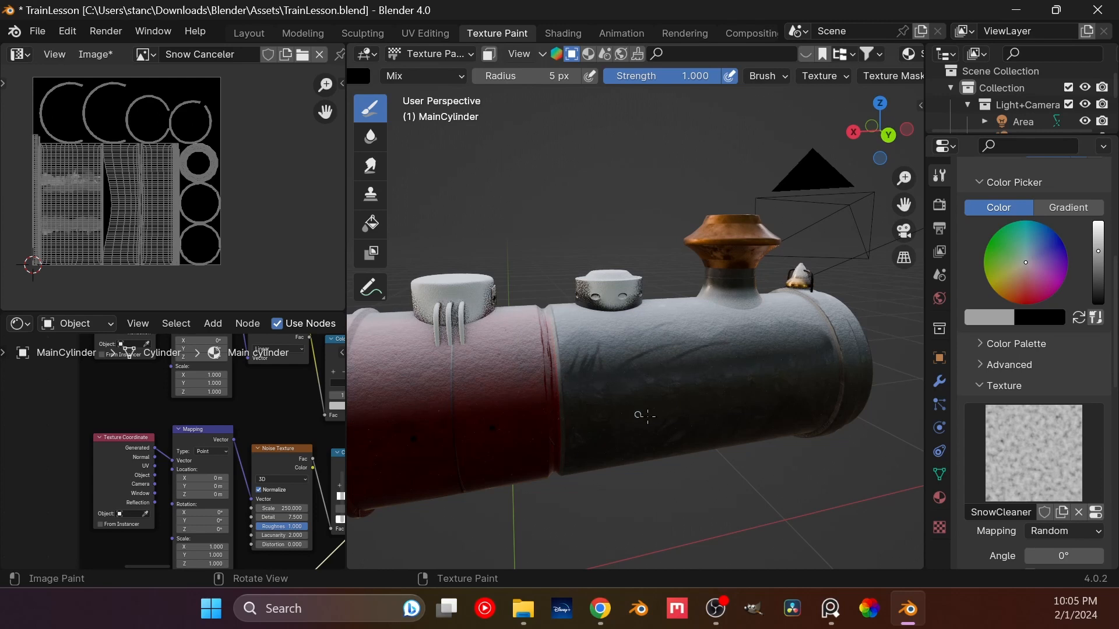
{"action": "left_click_drag", "start_coordinate": [758, 353], "coordinate": [720, 344]}
{"action": "key", "text": "ctrl+z"}
{"action": "key", "text": "ctrl+z"}
{"action": "key", "text": "ctrl+z"}
{"action": "key", "text": "ctrl+z"}
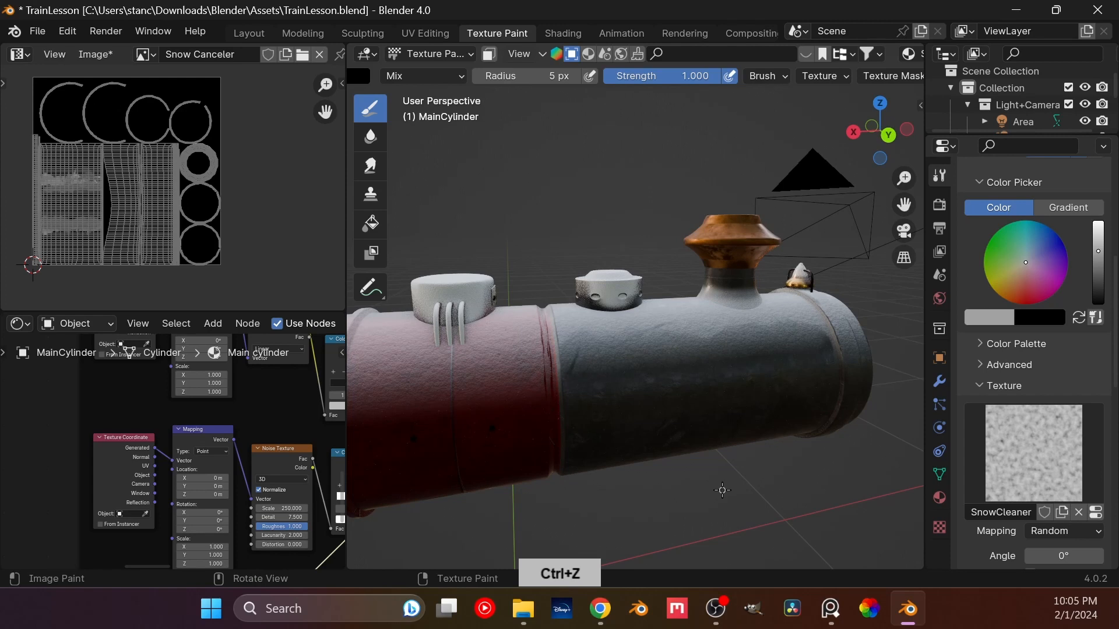
- Set the brush radius to 15 px and roughen the snow edge along the dark section's side with light grey
{"action": "left_click", "coordinate": [513, 78]}
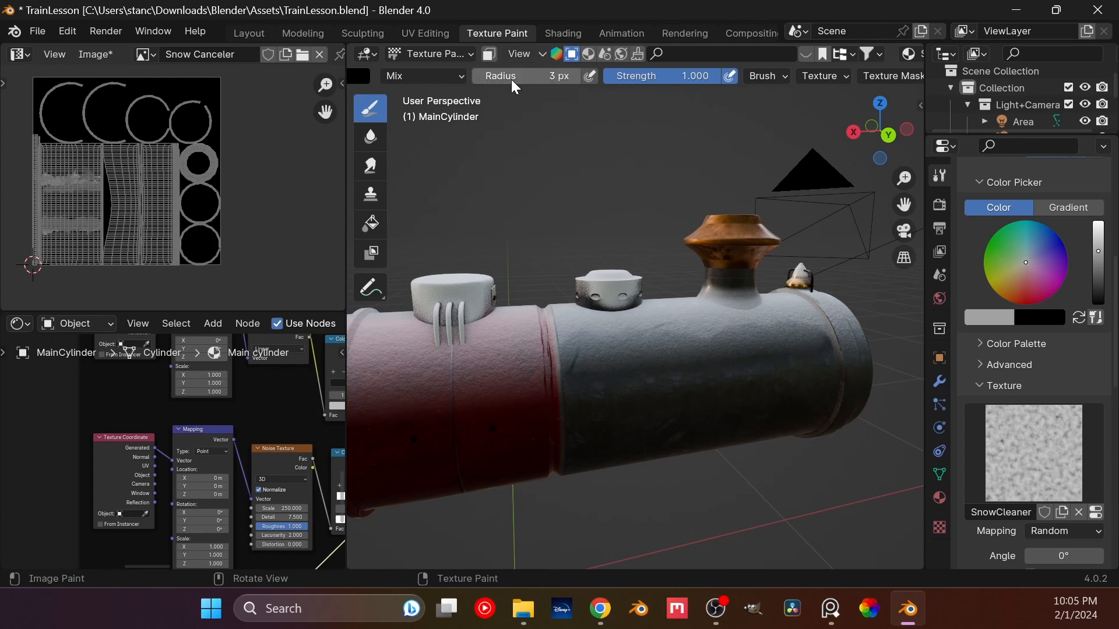
{"action": "key", "text": "Return"}
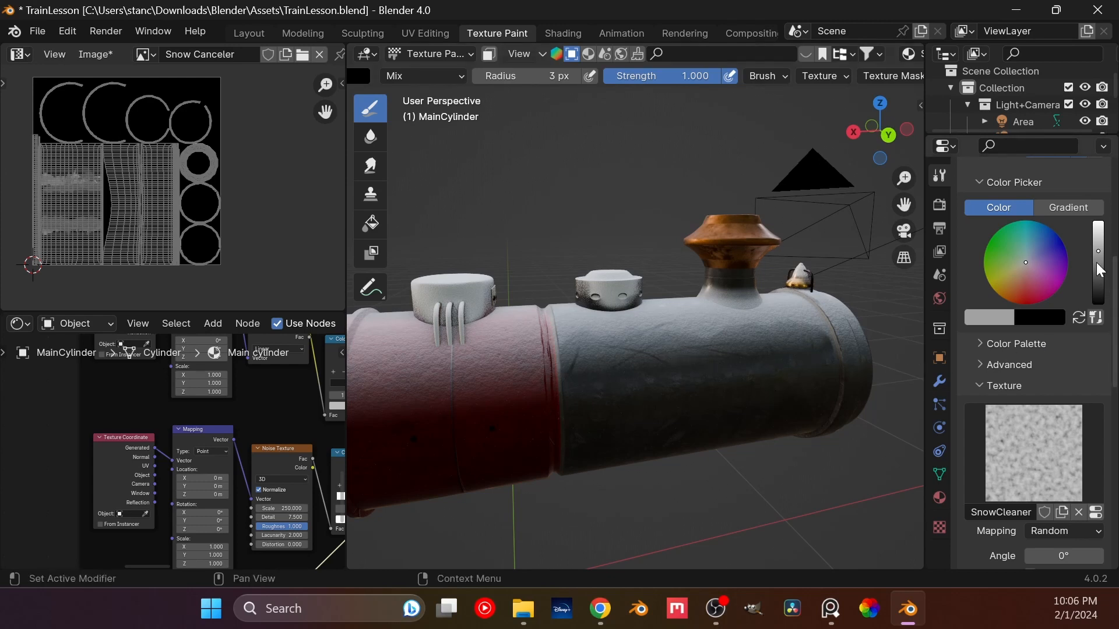
{"action": "left_click", "coordinate": [567, 75]}
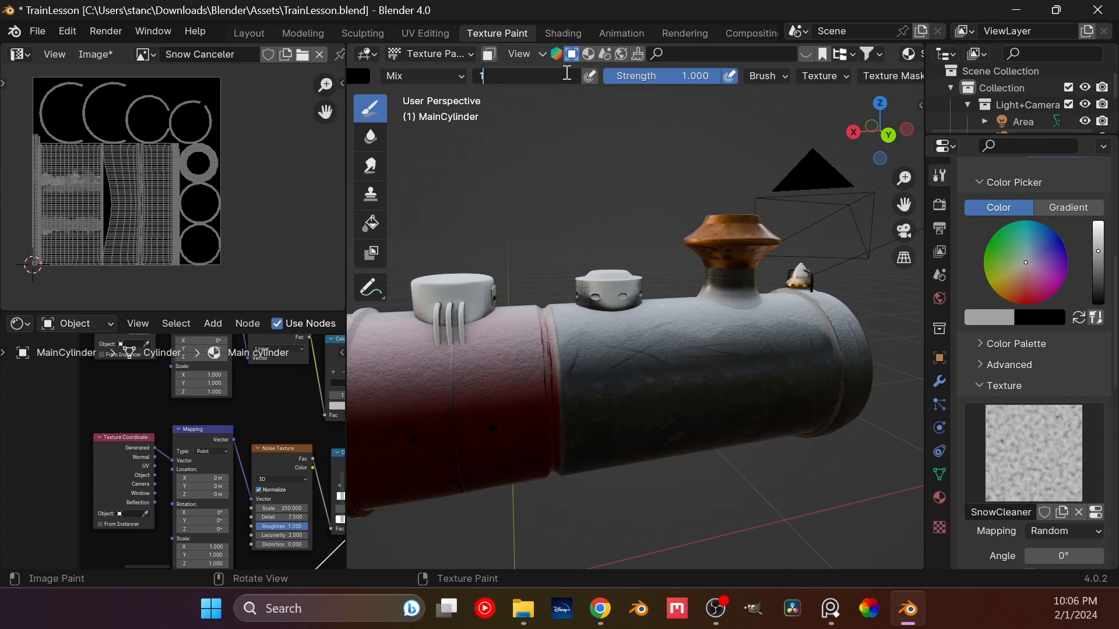
{"action": "type", "text": "5"}
{"action": "key", "text": "Return"}
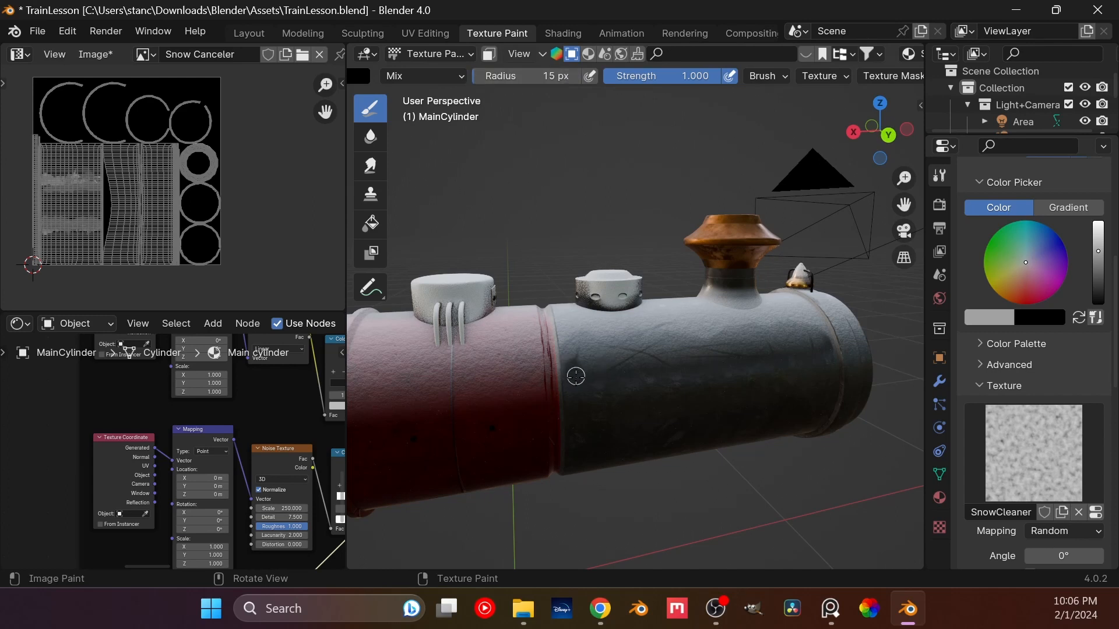
{"action": "mouse_move", "coordinate": [666, 377]}
{"action": "left_mouse_down"}
{"action": "mouse_move", "coordinate": [674, 356]}
{"action": "mouse_move", "coordinate": [764, 353]}
{"action": "left_mouse_up"}
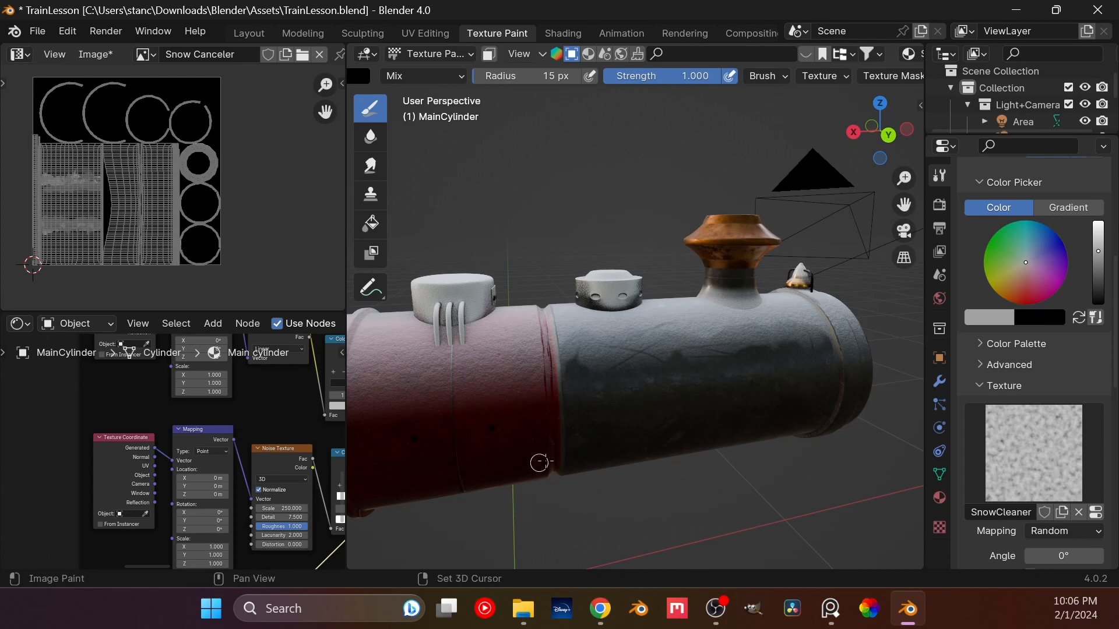
- Paint an irregular snow edge along the red section's side with the 15 px brush, darkening it to mid-grey after the first stroke
{"action": "mouse_move", "coordinate": [537, 459]}
{"action": "middle_mouse_down"}
{"action": "mouse_move", "coordinate": [627, 389]}
{"action": "mouse_move", "coordinate": [601, 373]}
{"action": "mouse_move", "coordinate": [639, 379]}
{"action": "middle_mouse_up"}
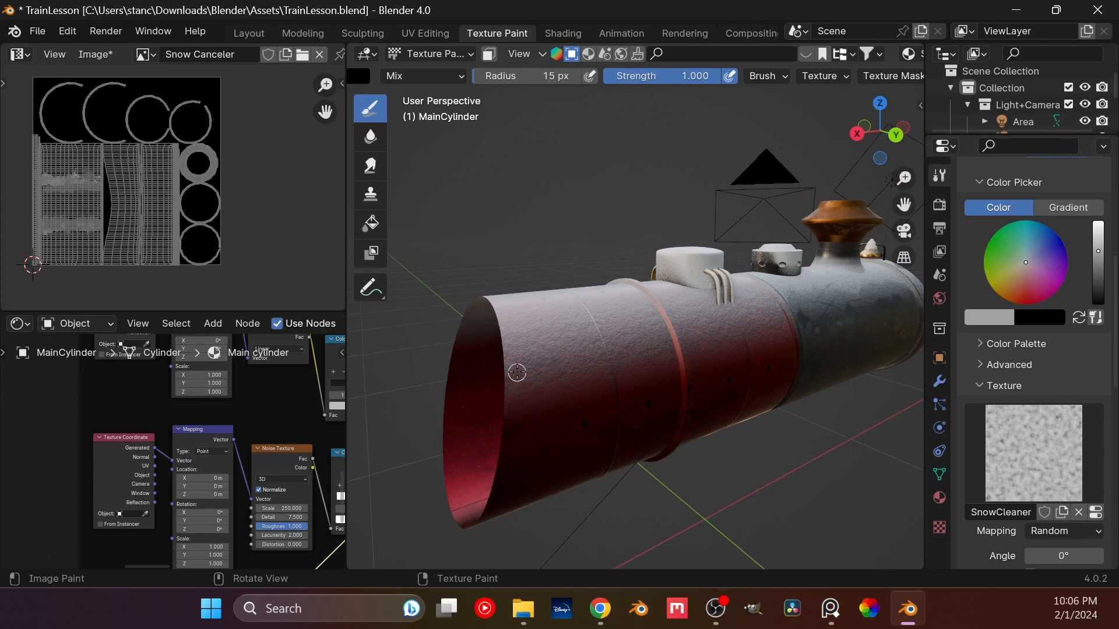
{"action": "mouse_move", "coordinate": [517, 373]}
{"action": "left_mouse_down"}
{"action": "mouse_move", "coordinate": [510, 388]}
{"action": "mouse_move", "coordinate": [527, 365]}
{"action": "mouse_move", "coordinate": [516, 423]}
{"action": "mouse_move", "coordinate": [509, 381]}
{"action": "mouse_move", "coordinate": [536, 376]}
{"action": "mouse_move", "coordinate": [527, 417]}
{"action": "mouse_move", "coordinate": [548, 391]}
{"action": "mouse_move", "coordinate": [562, 402]}
{"action": "mouse_move", "coordinate": [584, 372]}
{"action": "mouse_move", "coordinate": [557, 400]}
{"action": "mouse_move", "coordinate": [557, 360]}
{"action": "mouse_move", "coordinate": [549, 394]}
{"action": "mouse_move", "coordinate": [526, 379]}
{"action": "left_mouse_up"}
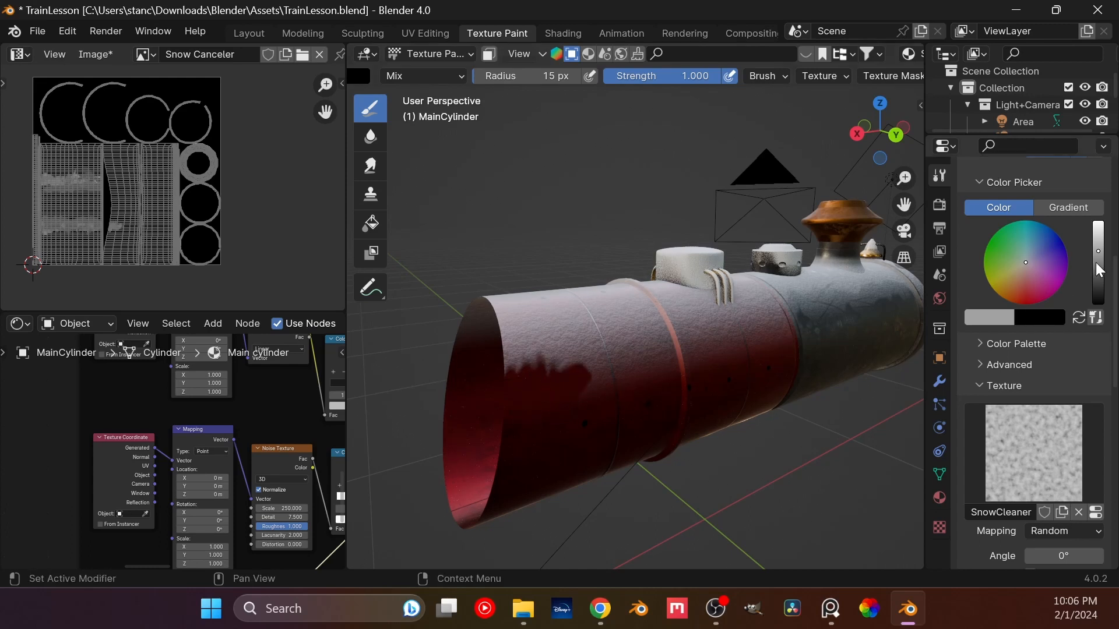
{"action": "left_click_drag", "start_coordinate": [1099, 270], "coordinate": [1098, 262]}
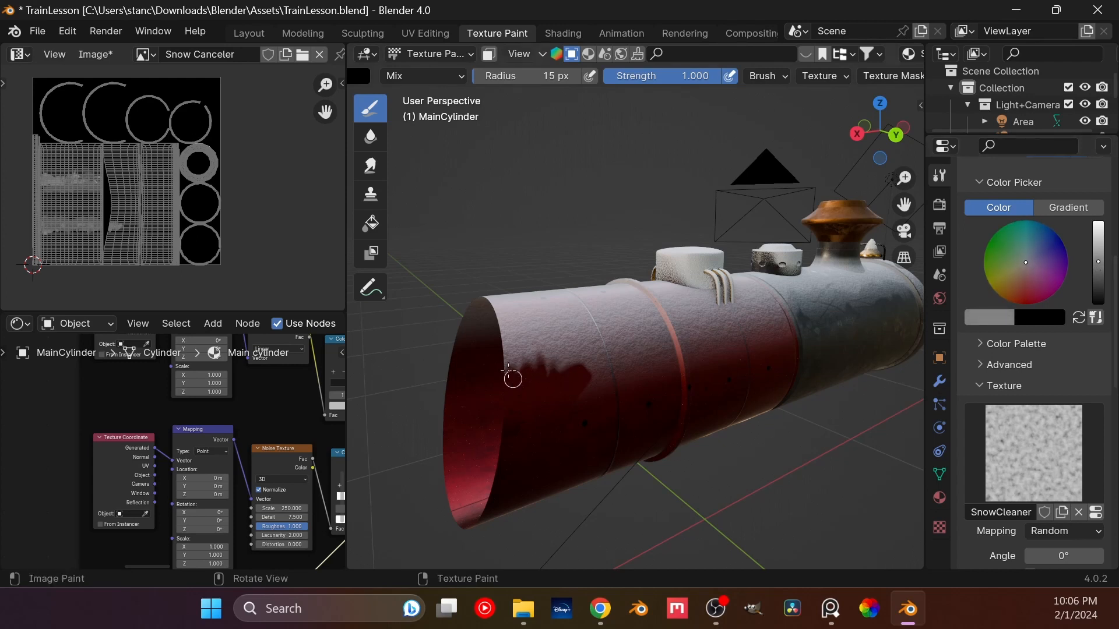
{"action": "mouse_move", "coordinate": [513, 379]}
{"action": "left_mouse_down"}
{"action": "mouse_move", "coordinate": [536, 369]}
{"action": "mouse_move", "coordinate": [534, 357]}
{"action": "mouse_move", "coordinate": [555, 386]}
{"action": "mouse_move", "coordinate": [582, 369]}
{"action": "mouse_move", "coordinate": [587, 396]}
{"action": "mouse_move", "coordinate": [577, 367]}
{"action": "mouse_move", "coordinate": [667, 375]}
{"action": "mouse_move", "coordinate": [765, 336]}
{"action": "mouse_move", "coordinate": [792, 367]}
{"action": "left_mouse_up"}
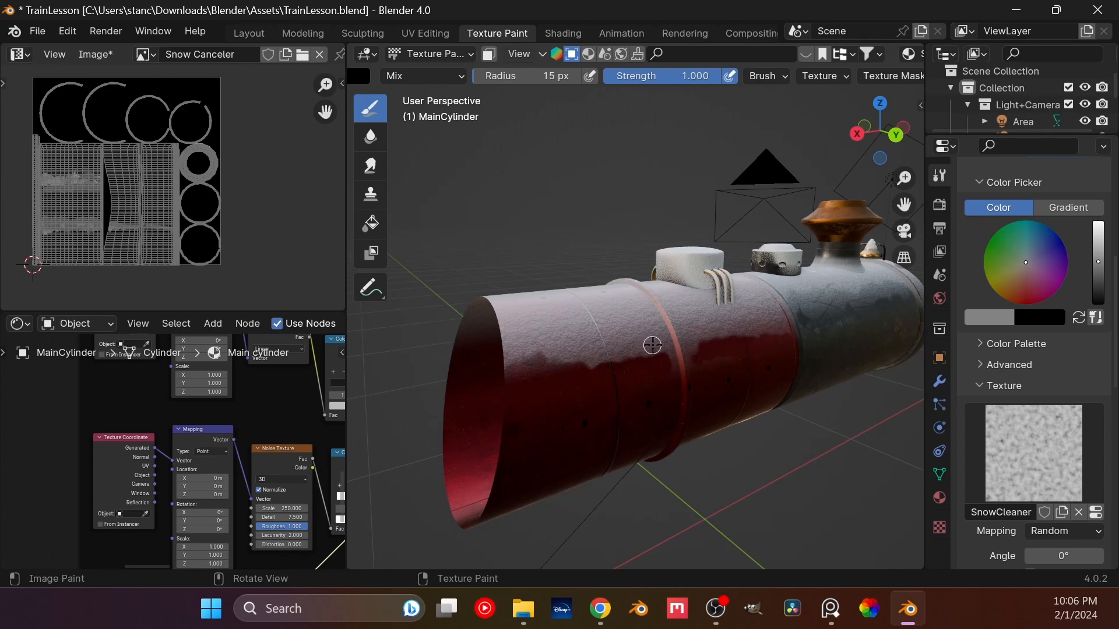
- Lighten the brush to near-white, set its radius to 7 px and turn on Y-axis symmetry for painting
{"action": "middle_click_drag", "start_coordinate": [627, 357], "coordinate": [538, 359]}
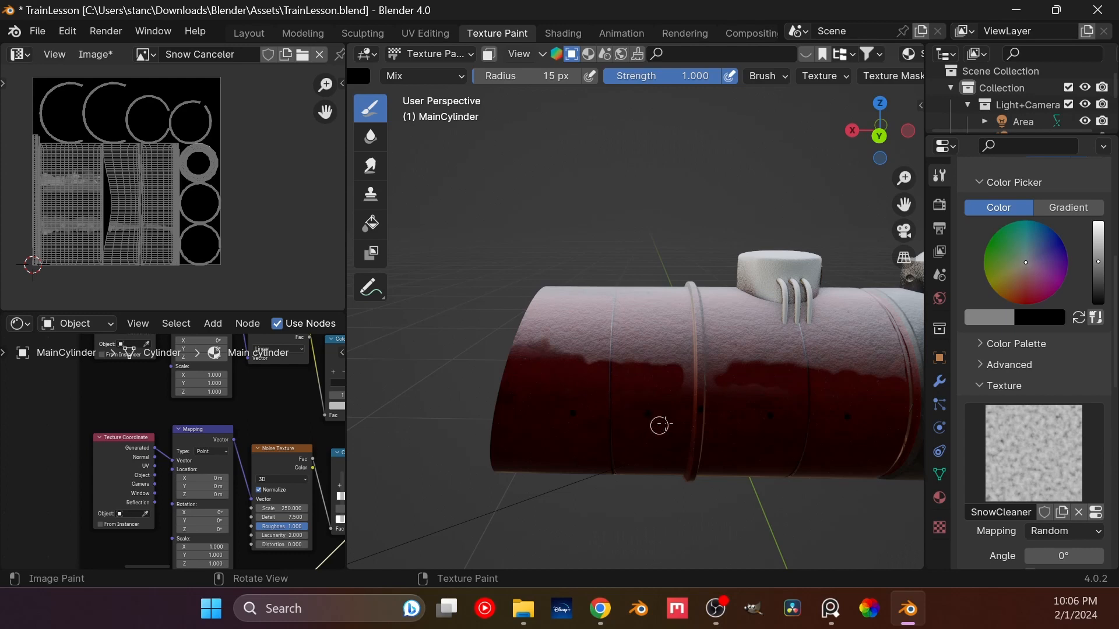
{"action": "scroll", "coordinate": [659, 425], "scroll_direction": "up", "scroll_amount": 5}
{"action": "middle_click_drag", "start_coordinate": [807, 400], "coordinate": [620, 277], "text": "shift"}
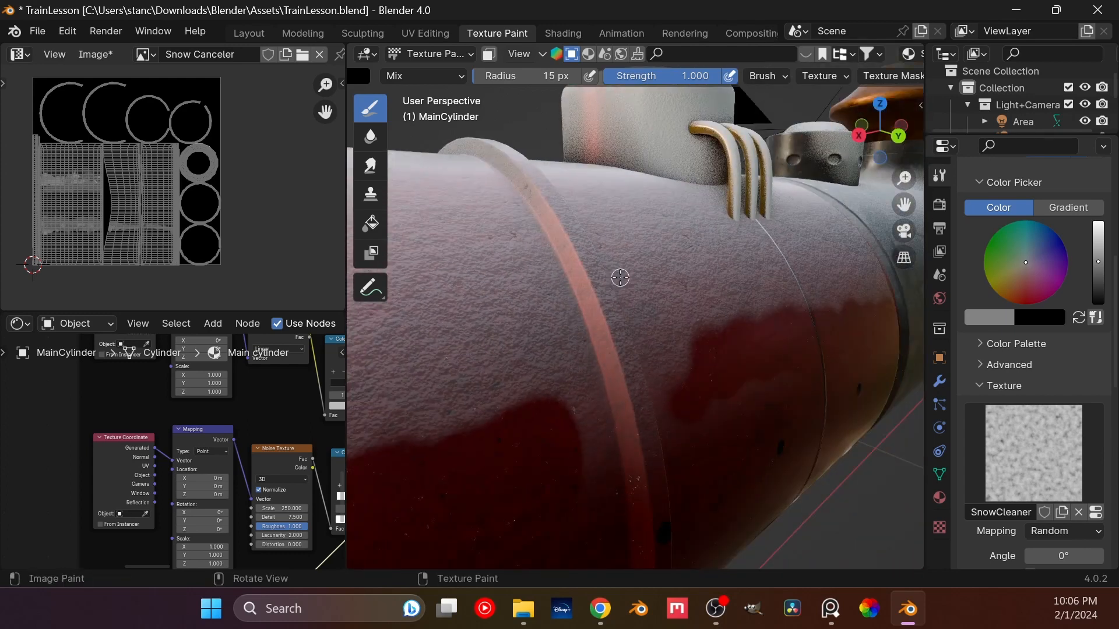
{"action": "left_click_drag", "start_coordinate": [1098, 262], "coordinate": [1098, 234]}
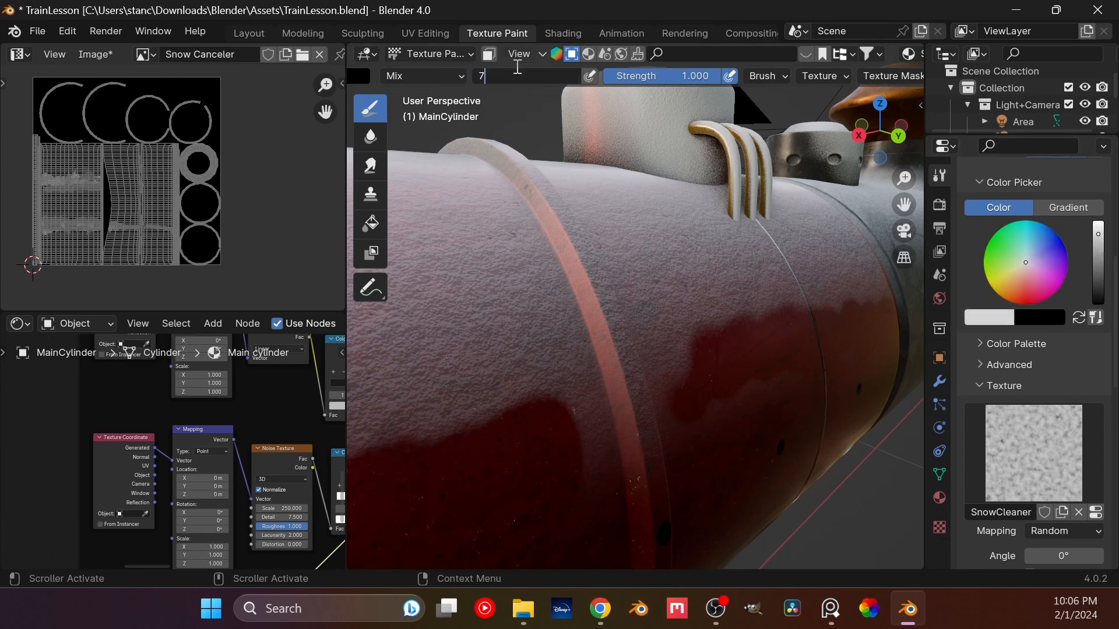
{"action": "key", "text": "Return"}
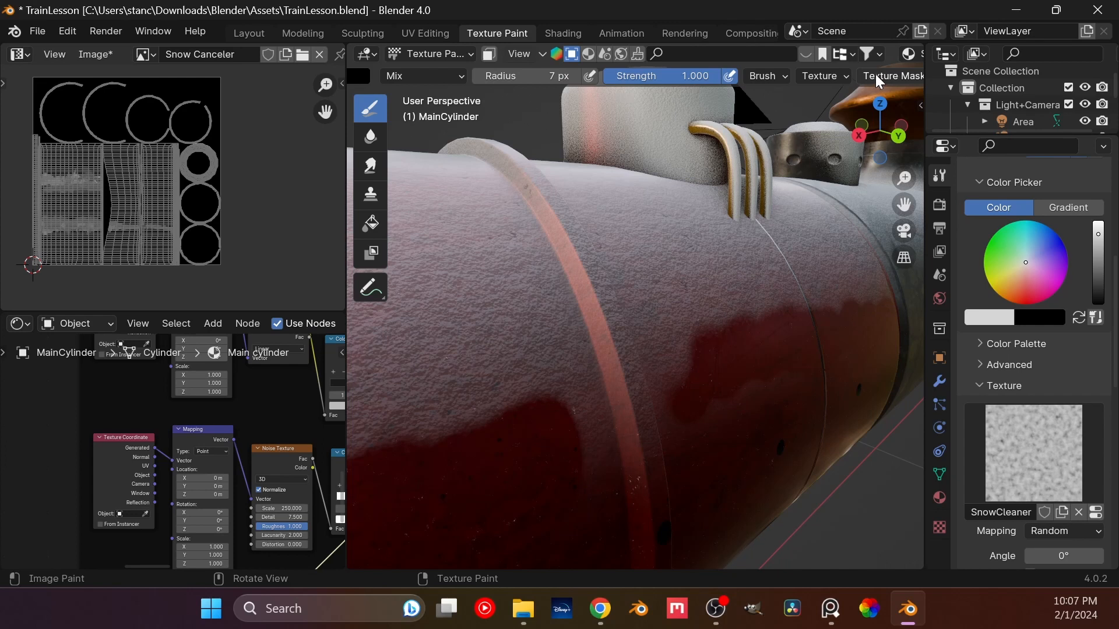
{"action": "scroll", "coordinate": [867, 79], "scroll_direction": "down", "scroll_amount": 5}
{"action": "scroll", "coordinate": [891, 79], "scroll_direction": "down", "scroll_amount": 2}
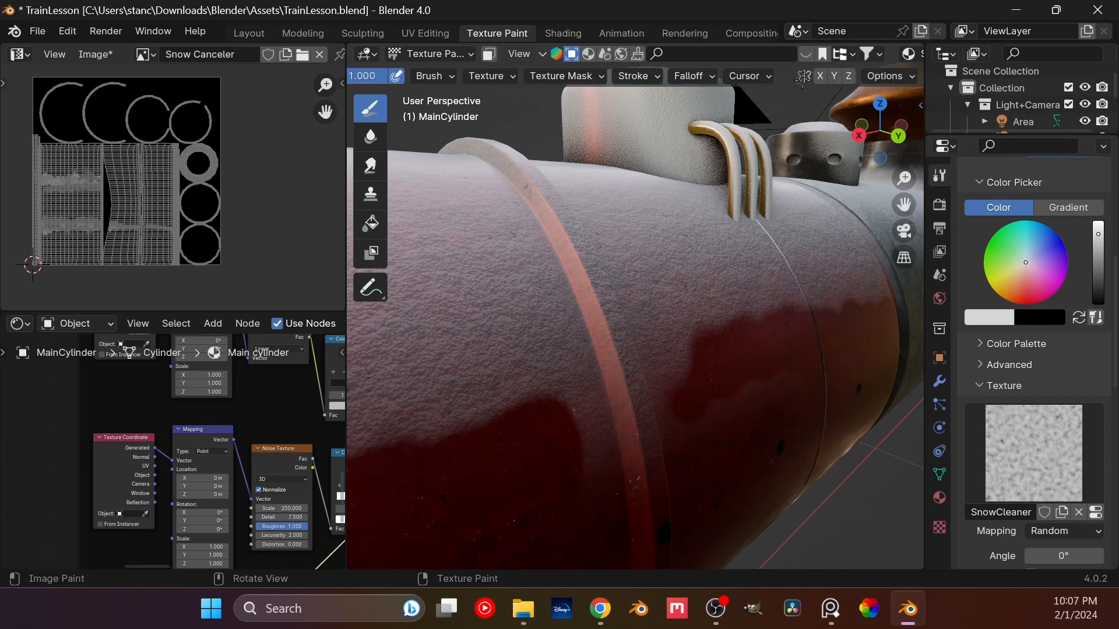
{"action": "left_click", "coordinate": [837, 77]}
{"action": "key", "text": "ctrl+z"}
{"action": "middle_click_drag", "start_coordinate": [373, 79], "coordinate": [662, 91]}
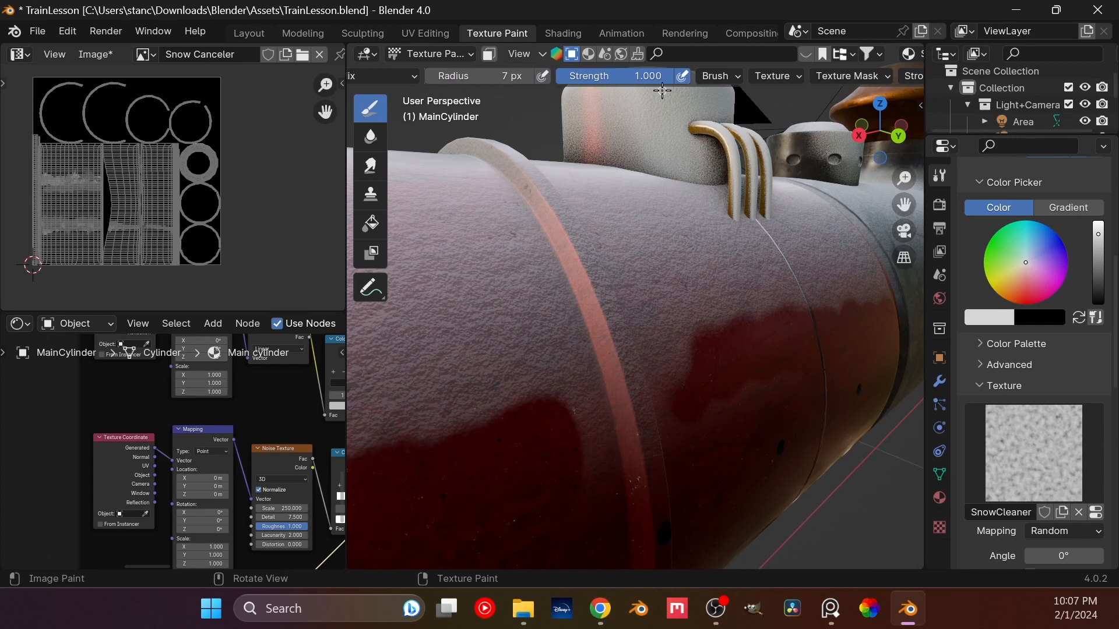
- Set the brush radius to 5 px and scratch a thin, uneven line along the raised ring's edge on the cylinder's side
{"action": "left_click", "coordinate": [491, 76]}
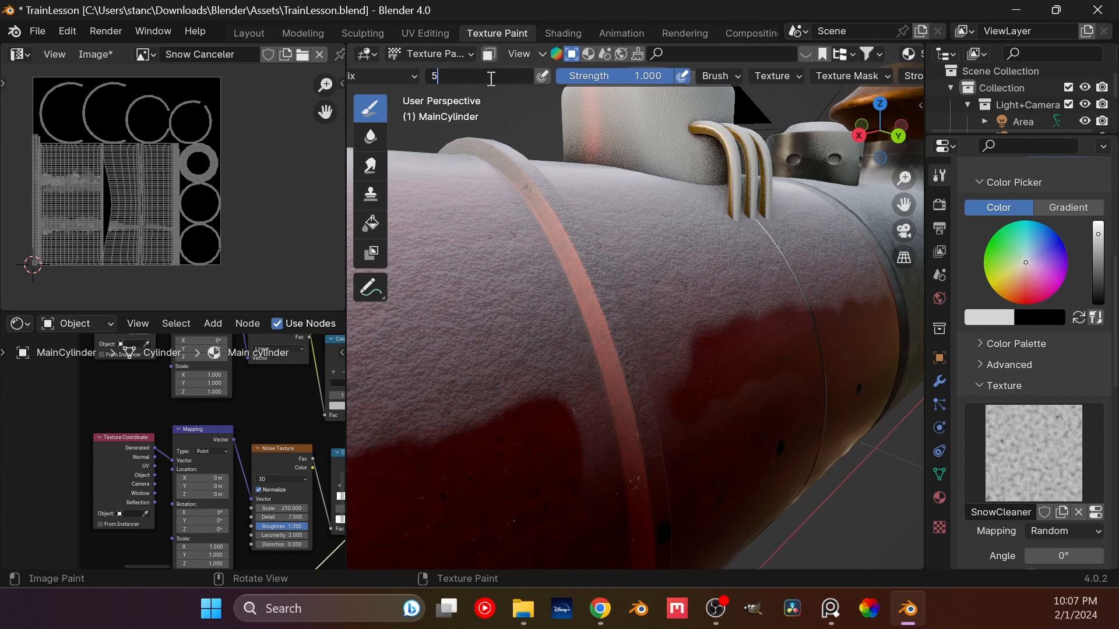
{"action": "key", "text": "Return"}
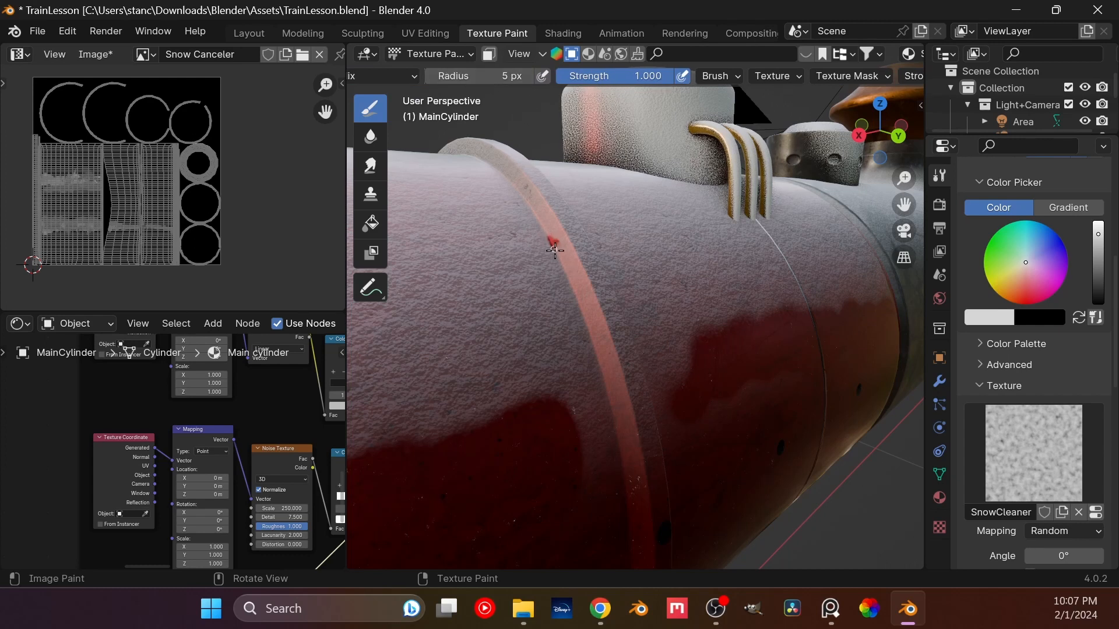
{"action": "mouse_move", "coordinate": [555, 250]}
{"action": "left_mouse_down"}
{"action": "mouse_move", "coordinate": [609, 394]}
{"action": "mouse_move", "coordinate": [619, 509]}
{"action": "left_mouse_up"}
{"action": "key", "text": "ctrl+z"}
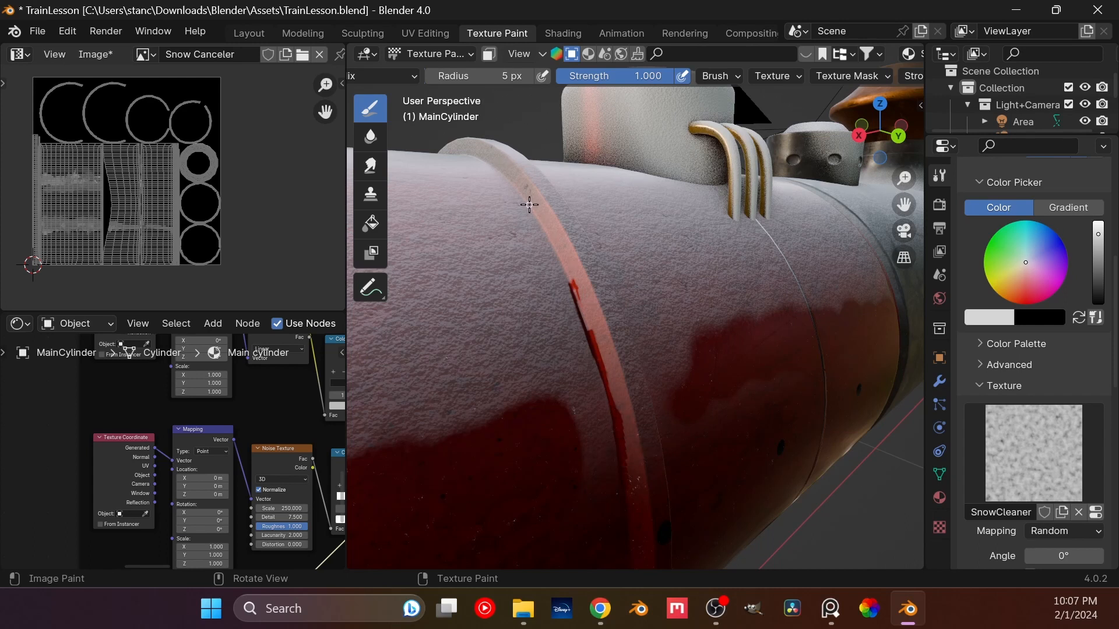
{"action": "left_click_drag", "start_coordinate": [532, 210], "coordinate": [568, 321]}
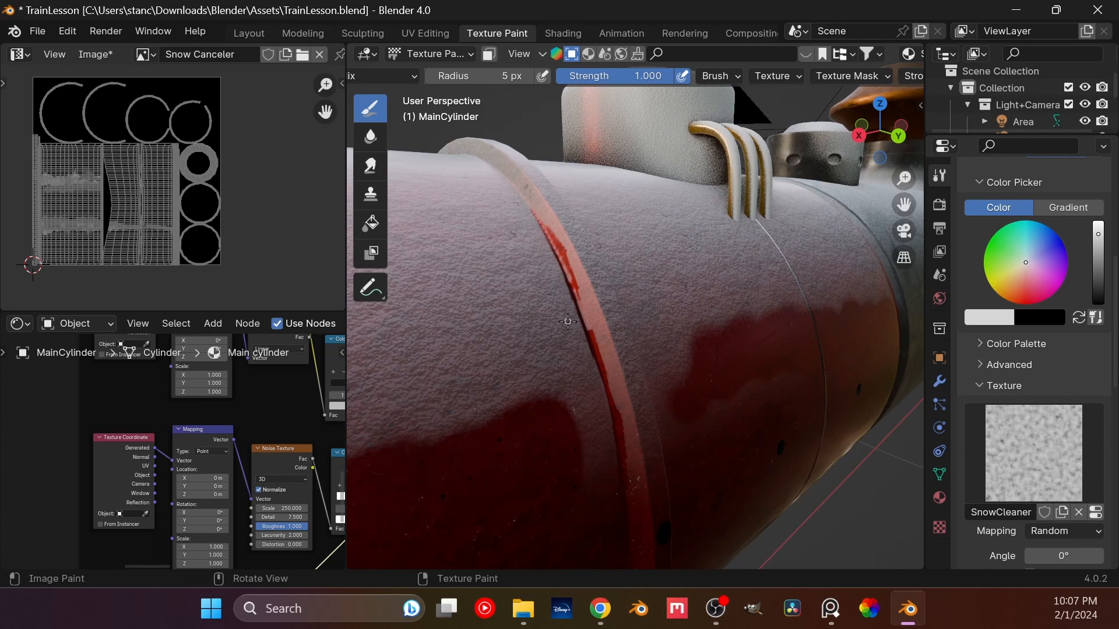
- Paint an irregular scratched edge along the rear side of the raised ring, up and over the cylinder's top
{"action": "middle_click_drag", "start_coordinate": [467, 292], "coordinate": [769, 428]}
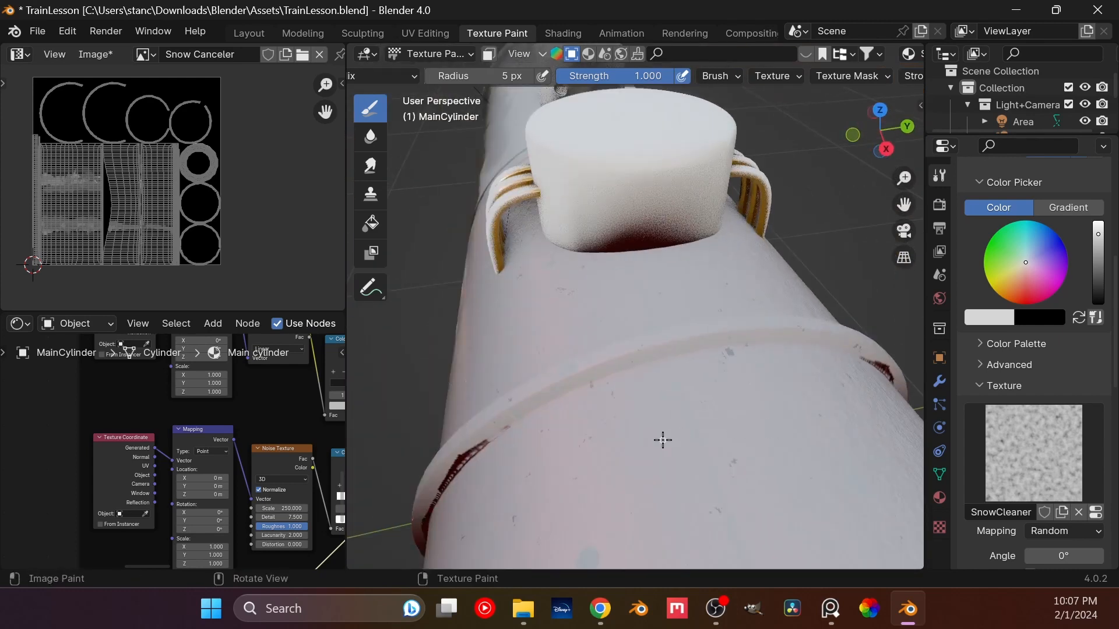
{"action": "mouse_move", "coordinate": [662, 440]}
{"action": "middle_mouse_down"}
{"action": "mouse_move", "coordinate": [641, 457]}
{"action": "mouse_move", "coordinate": [744, 220]}
{"action": "mouse_move", "coordinate": [624, 412]}
{"action": "middle_mouse_up"}
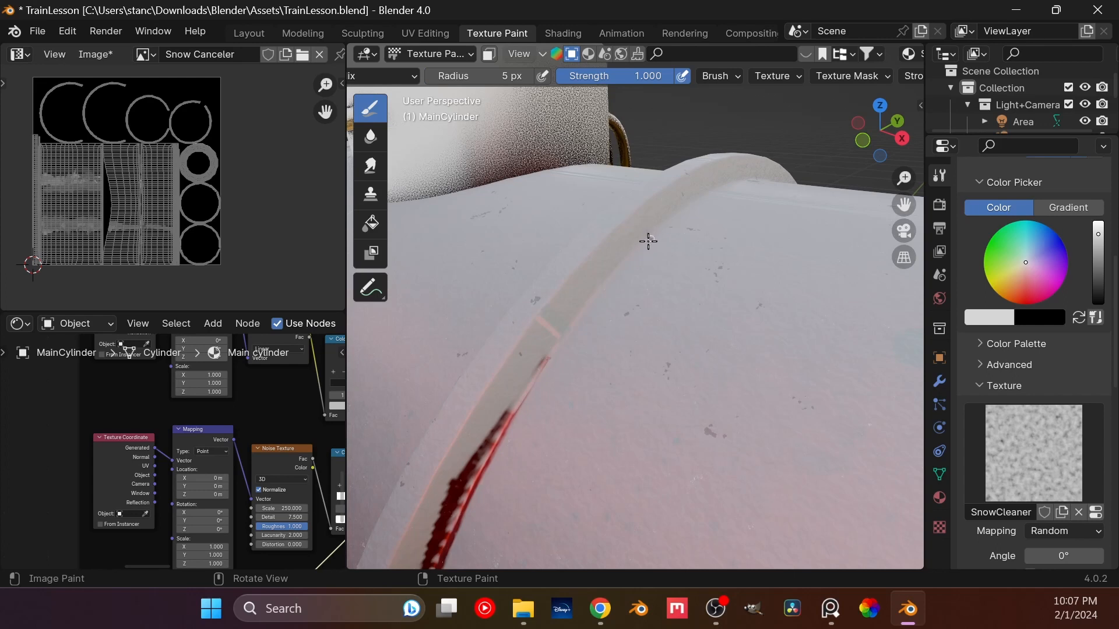
{"action": "left_click_drag", "start_coordinate": [647, 239], "coordinate": [497, 437]}
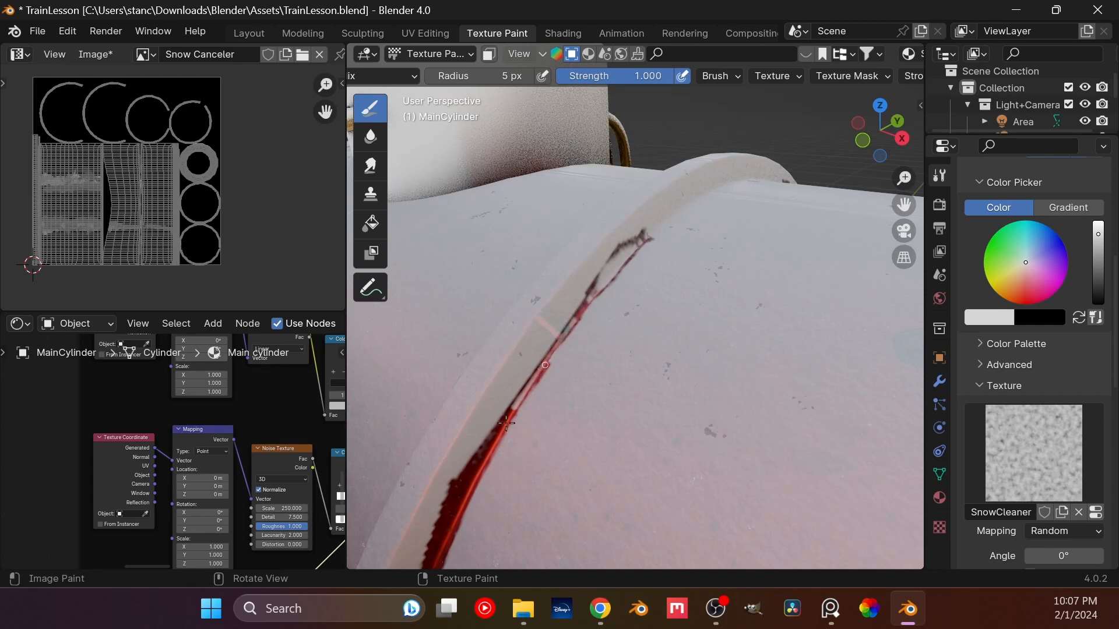
{"action": "mouse_move", "coordinate": [506, 423]}
{"action": "left_mouse_down"}
{"action": "mouse_move", "coordinate": [619, 263]}
{"action": "mouse_move", "coordinate": [602, 289]}
{"action": "mouse_move", "coordinate": [679, 217]}
{"action": "left_mouse_up"}
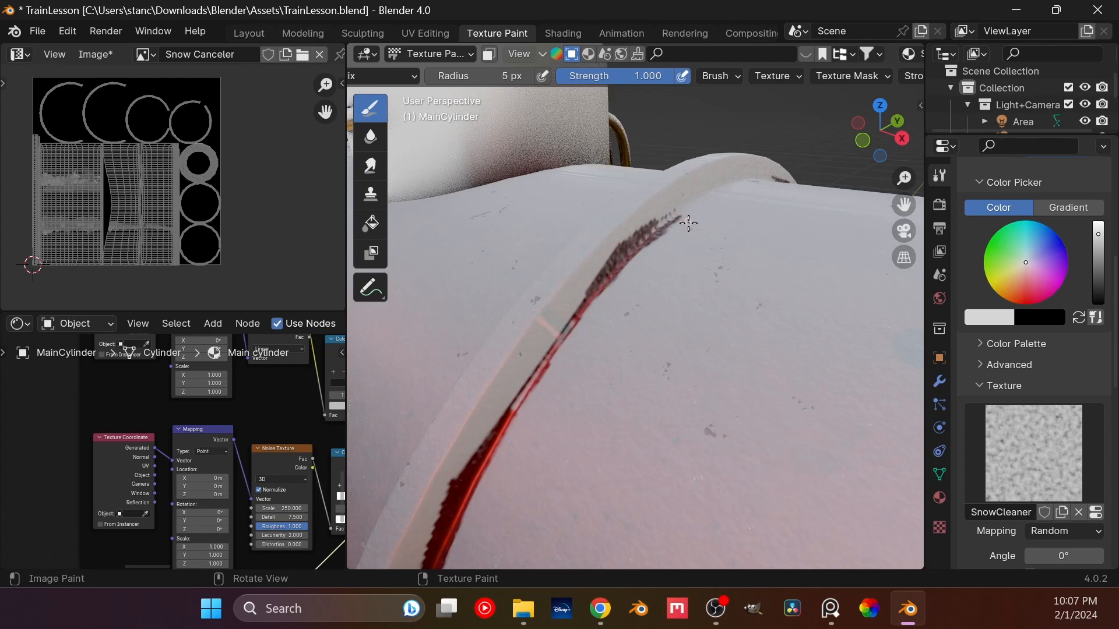
{"action": "mouse_move", "coordinate": [689, 223]}
{"action": "middle_mouse_down"}
{"action": "mouse_move", "coordinate": [714, 249]}
{"action": "mouse_move", "coordinate": [519, 407]}
{"action": "middle_mouse_up"}
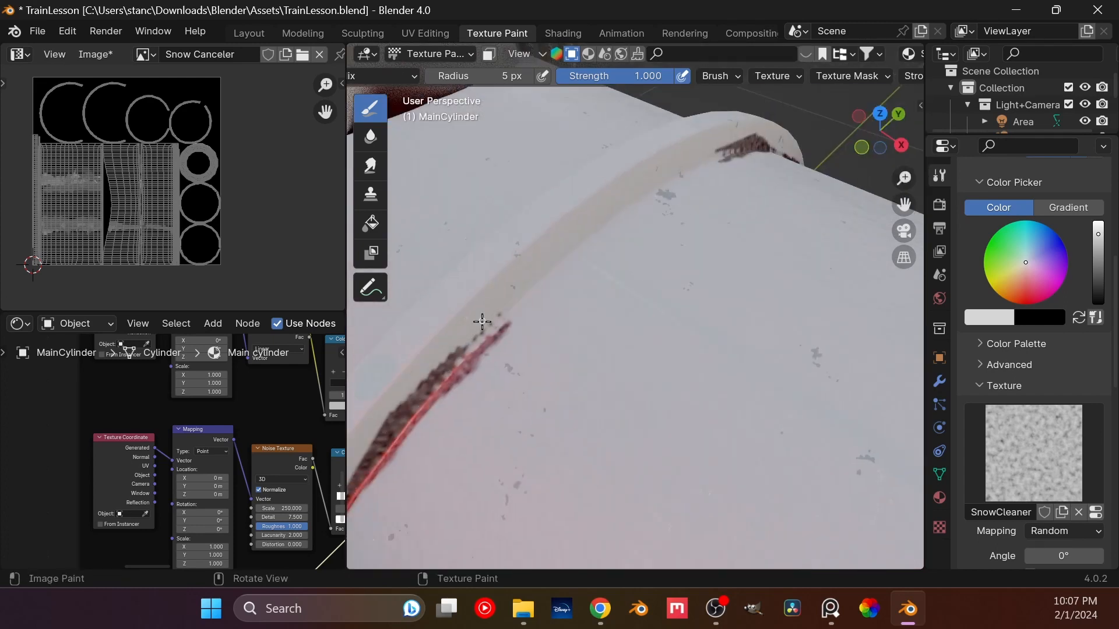
{"action": "mouse_move", "coordinate": [484, 332]}
{"action": "left_mouse_down"}
{"action": "mouse_move", "coordinate": [641, 198]}
{"action": "mouse_move", "coordinate": [528, 309]}
{"action": "left_mouse_up"}
{"action": "scroll", "coordinate": [524, 310], "scroll_direction": "down", "scroll_amount": 5}
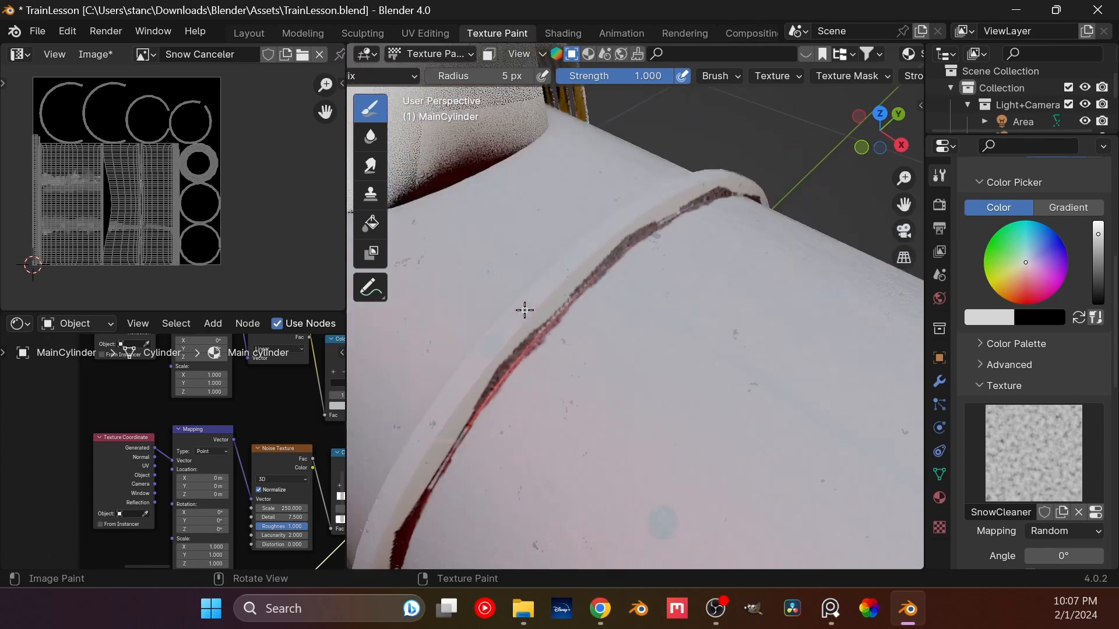
- Scratch the snow along the raised ring's edge just below the cylinder's top on the opposite side
{"action": "middle_click_drag", "start_coordinate": [575, 359], "coordinate": [667, 348]}
{"action": "middle_click_drag", "start_coordinate": [522, 417], "coordinate": [684, 269], "text": "shift"}
{"action": "scroll", "coordinate": [723, 287], "scroll_direction": "up", "scroll_amount": 2}
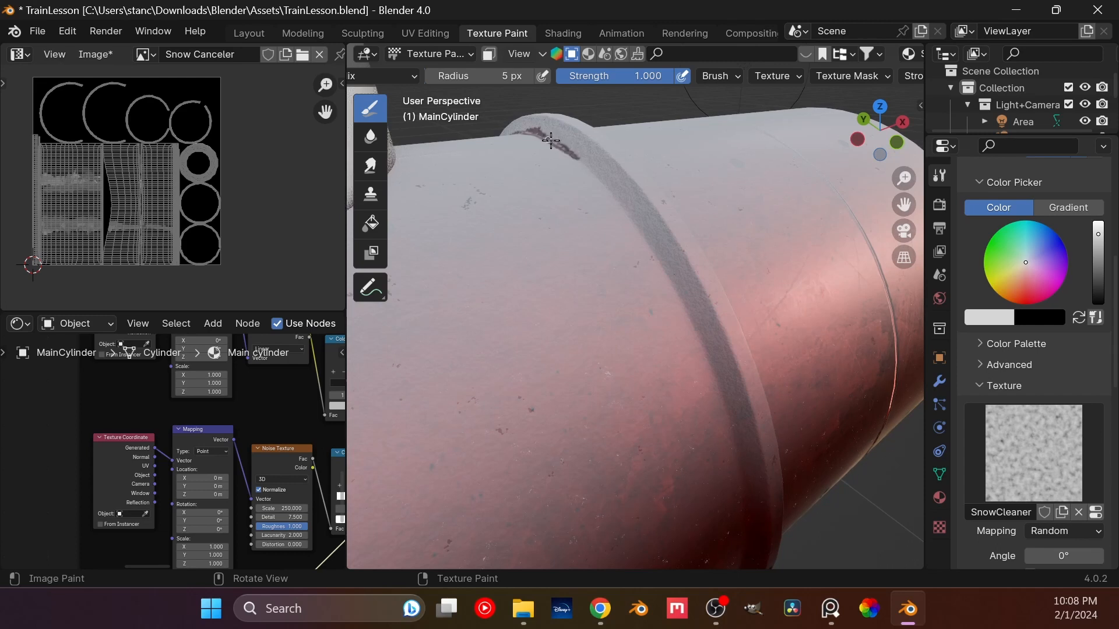
{"action": "mouse_move", "coordinate": [565, 150]}
{"action": "left_mouse_down"}
{"action": "mouse_move", "coordinate": [612, 195]}
{"action": "mouse_move", "coordinate": [589, 168]}
{"action": "left_mouse_up"}
{"action": "left_click_drag", "start_coordinate": [637, 224], "coordinate": [611, 188]}
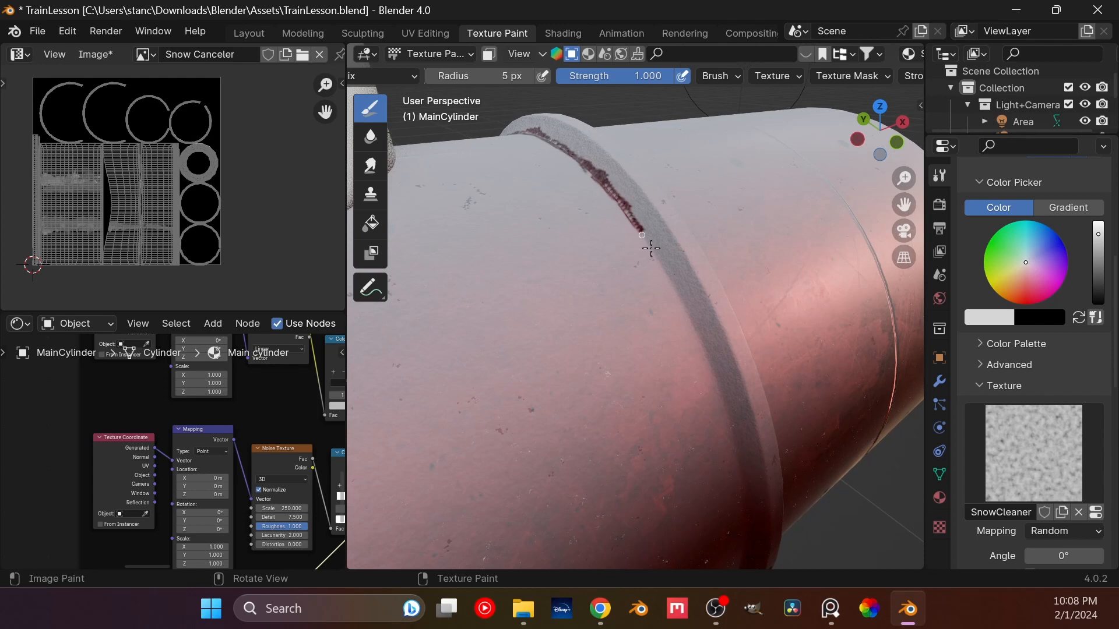
- Try extending the scratched edge down the raised ring's side, and undo the strokes
{"action": "left_click_drag", "start_coordinate": [650, 249], "coordinate": [727, 389]}
{"action": "left_click_drag", "start_coordinate": [736, 435], "coordinate": [721, 382]}
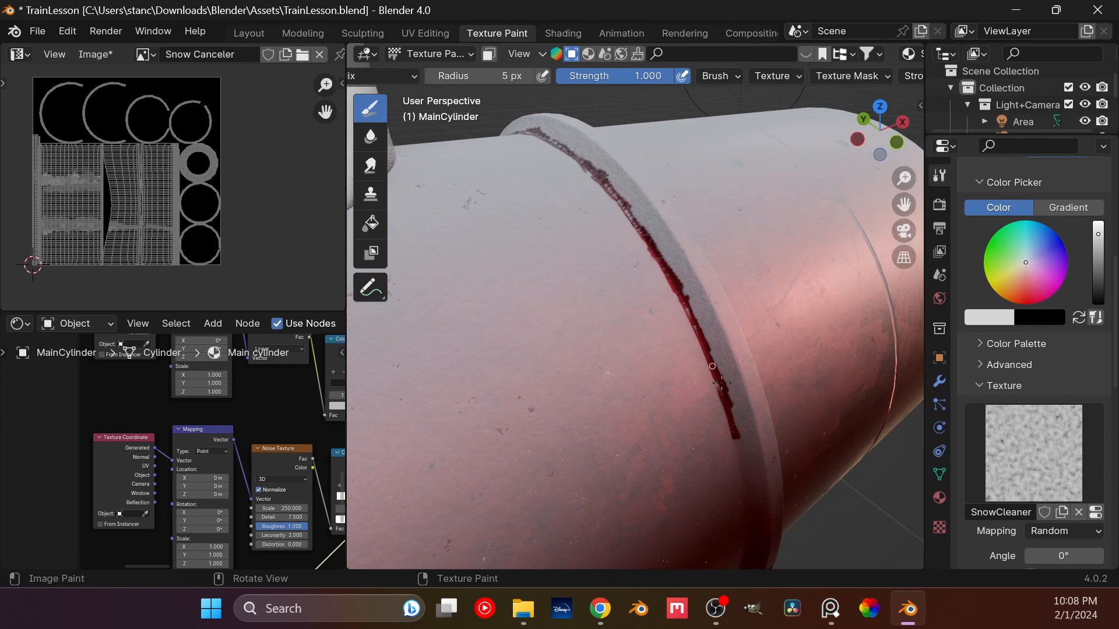
{"action": "left_click_drag", "start_coordinate": [737, 430], "coordinate": [745, 505]}
{"action": "key", "text": "ctrl+z"}
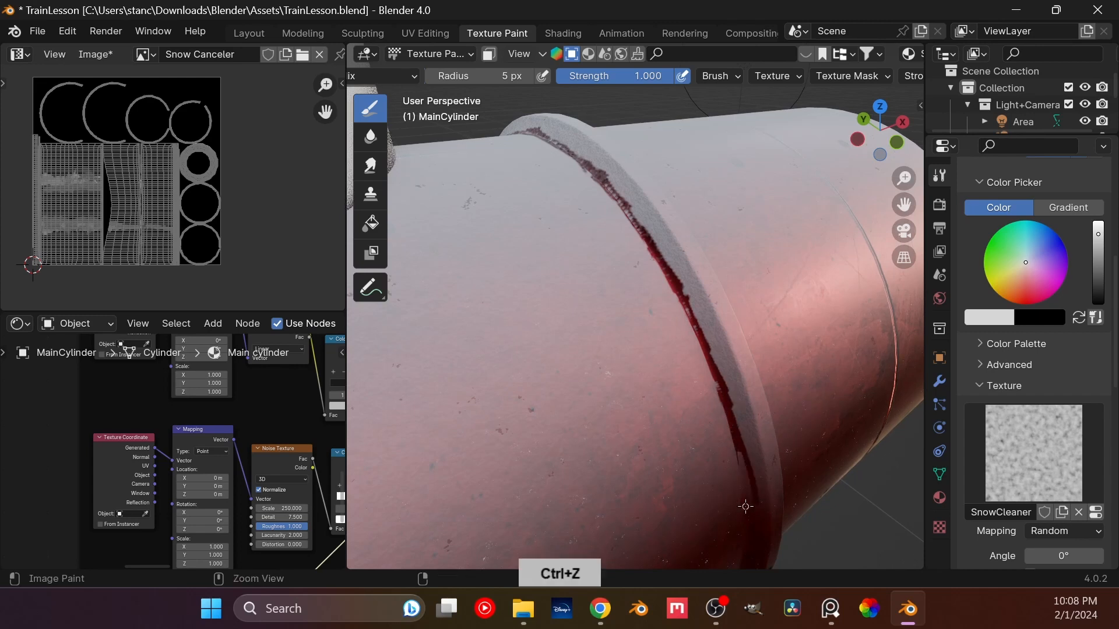
{"action": "key", "text": "ctrl+z"}
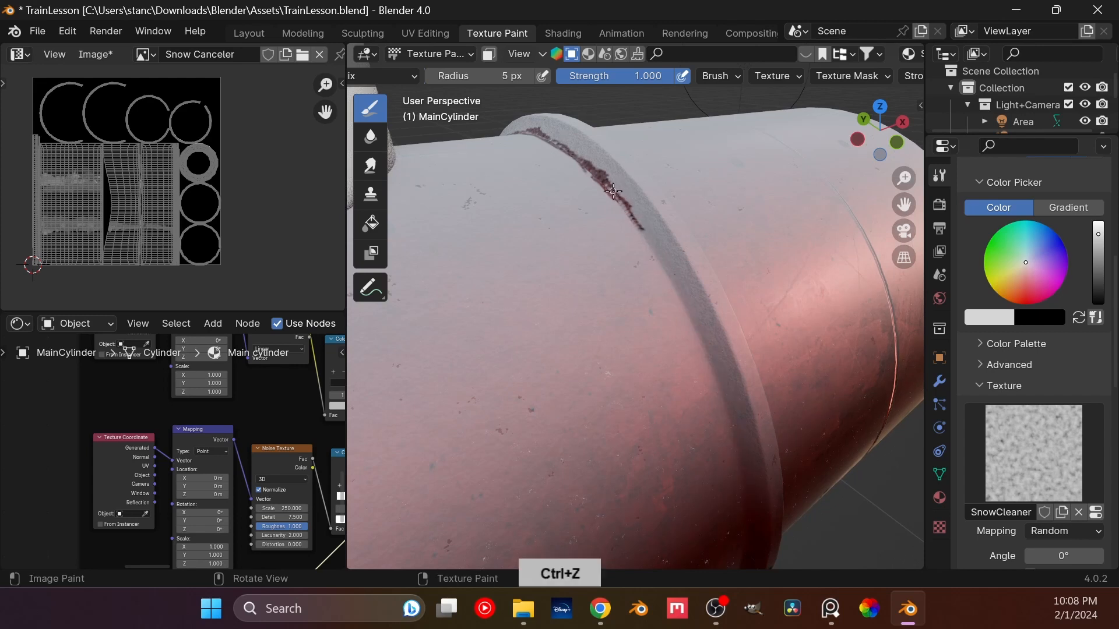
- Repaint the scratched line down the raised ring's edge to the cylinder's underside, undoing unsuitable strokes
{"action": "left_click_drag", "start_coordinate": [631, 215], "coordinate": [659, 255]}
{"action": "key", "text": "ctrl+z"}
{"action": "mouse_move", "coordinate": [634, 219]}
{"action": "left_mouse_down"}
{"action": "mouse_move", "coordinate": [708, 349]}
{"action": "mouse_move", "coordinate": [750, 520]}
{"action": "left_mouse_up"}
{"action": "key", "text": "ctrl+z"}
{"action": "mouse_move", "coordinate": [629, 215]}
{"action": "left_mouse_down"}
{"action": "mouse_move", "coordinate": [701, 342]}
{"action": "mouse_move", "coordinate": [737, 455]}
{"action": "left_mouse_up"}
{"action": "key", "text": "ctrl+z"}
{"action": "key", "text": "ctrl+z"}
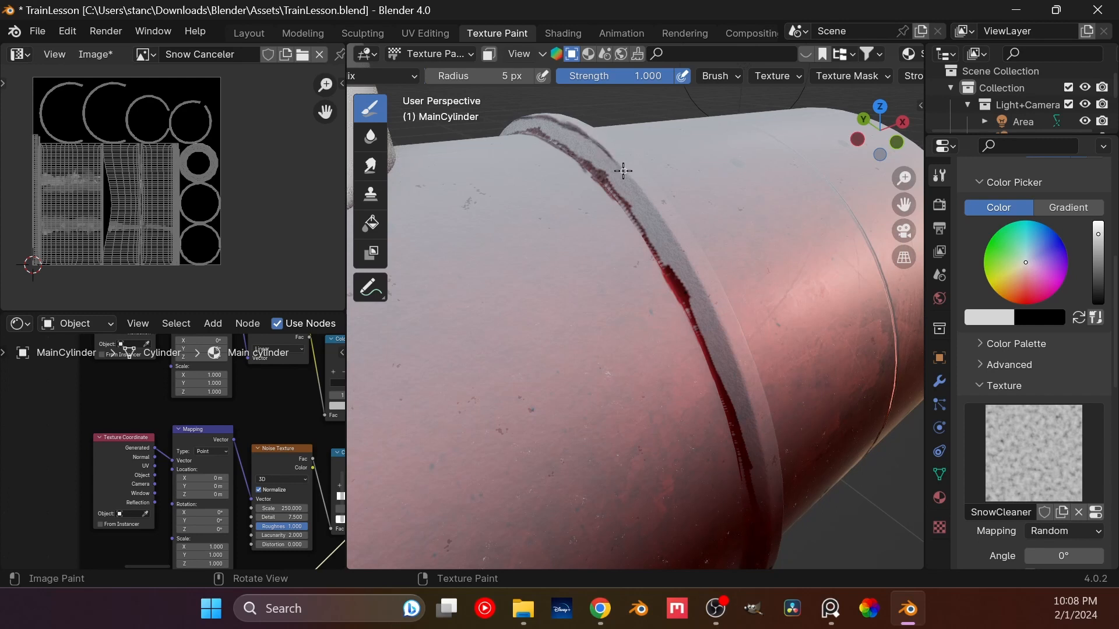
- Scratch a thin uneven line down the other edge of the same ring face, from the top to the underside
{"action": "left_click_drag", "start_coordinate": [619, 159], "coordinate": [638, 183]}
{"action": "left_click_drag", "start_coordinate": [668, 225], "coordinate": [705, 286]}
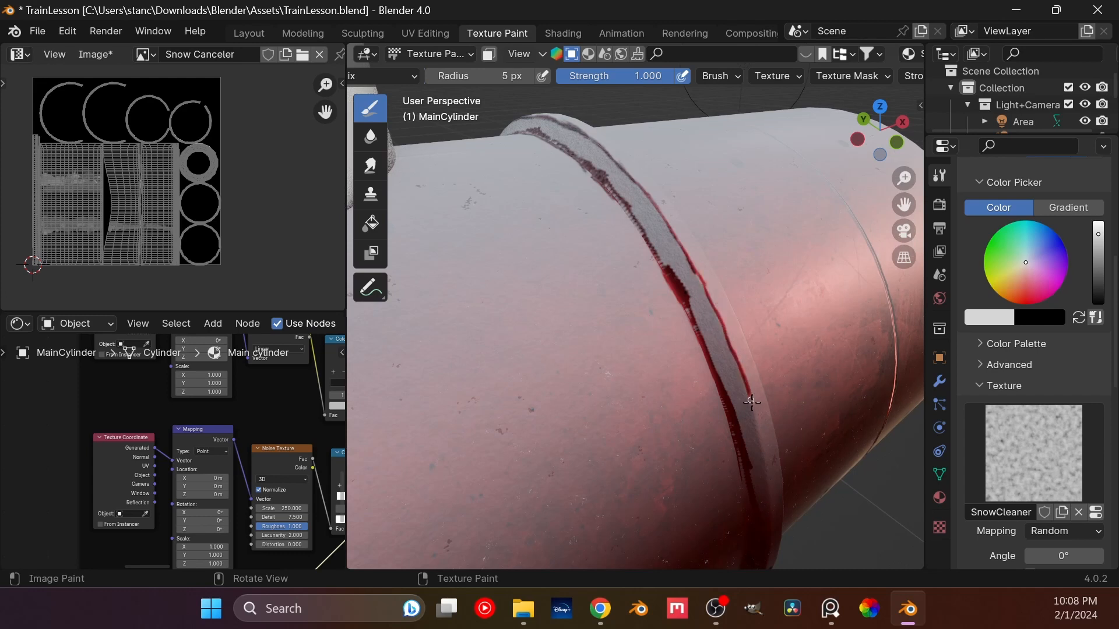
{"action": "left_click_drag", "start_coordinate": [759, 437], "coordinate": [769, 523]}
{"action": "key", "text": "ctrl+z"}
{"action": "key", "text": "ctrl+z"}
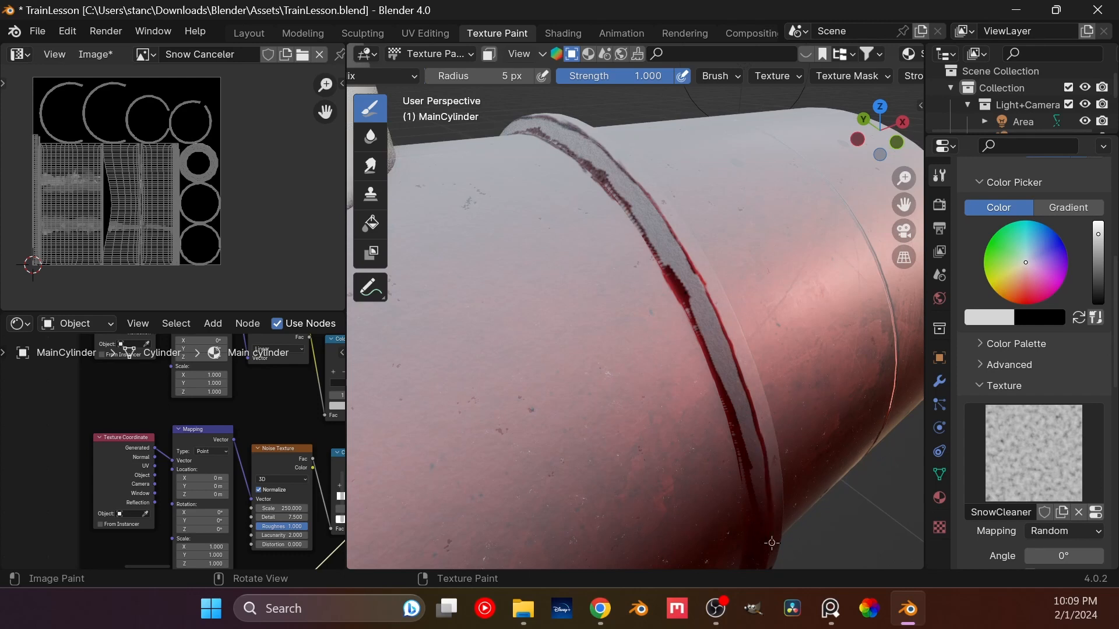
- Examine the scratches on the raised ring from both sides and from above
{"action": "scroll", "coordinate": [727, 490], "scroll_direction": "down", "scroll_amount": 5}
{"action": "scroll", "coordinate": [744, 407], "scroll_direction": "down", "scroll_amount": 3}
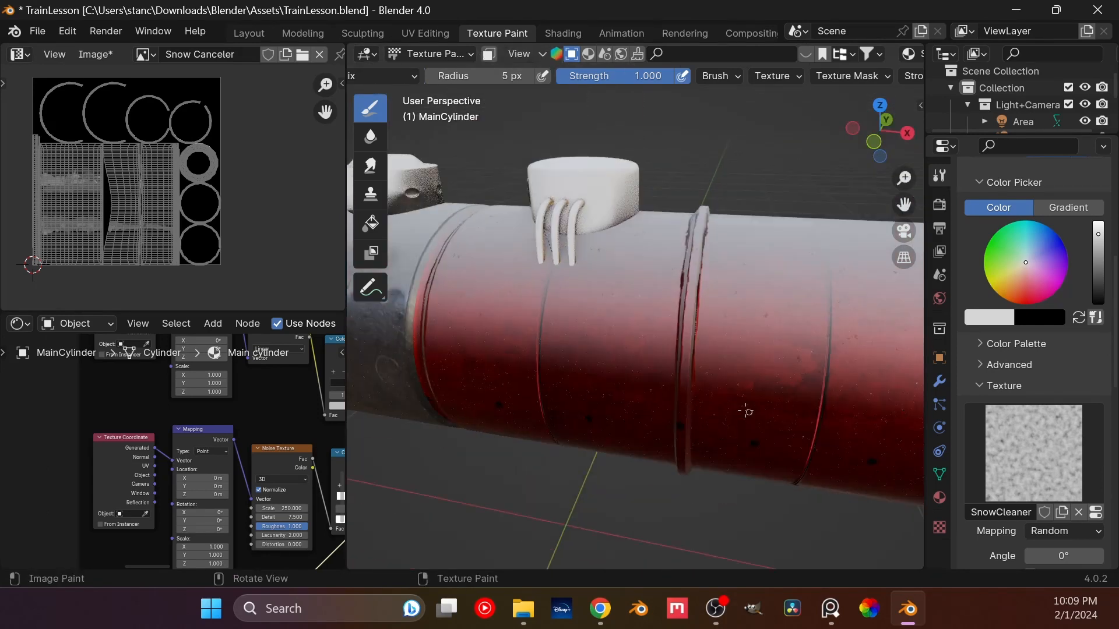
{"action": "middle_click_drag", "start_coordinate": [744, 406], "coordinate": [649, 394]}
{"action": "middle_click_drag", "start_coordinate": [754, 363], "coordinate": [707, 370]}
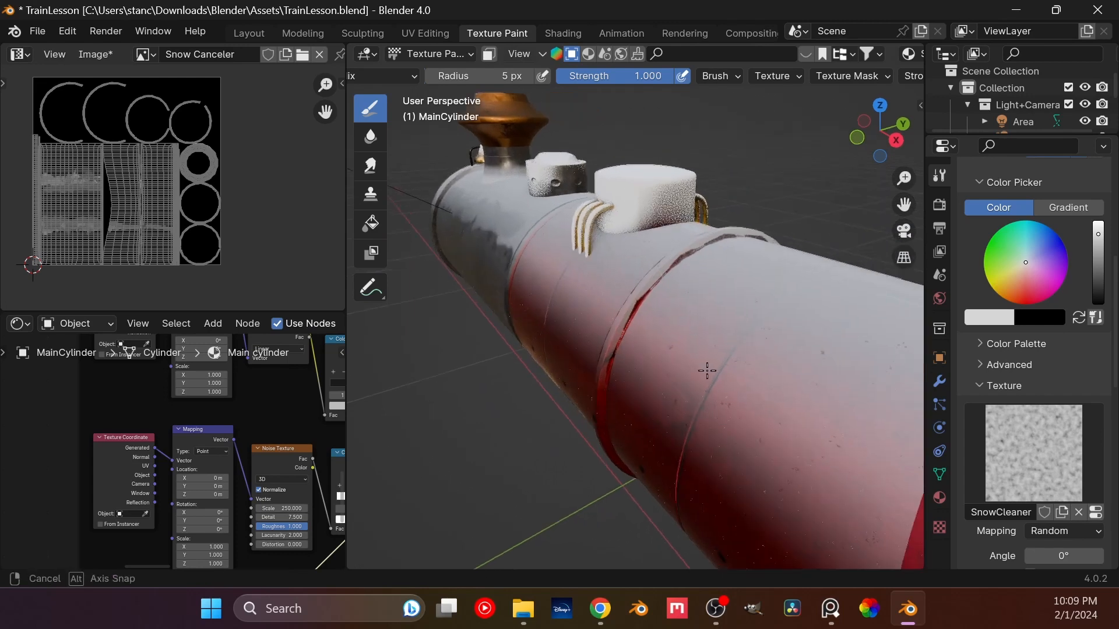
{"action": "scroll", "coordinate": [669, 264], "scroll_direction": "up", "scroll_amount": 8}
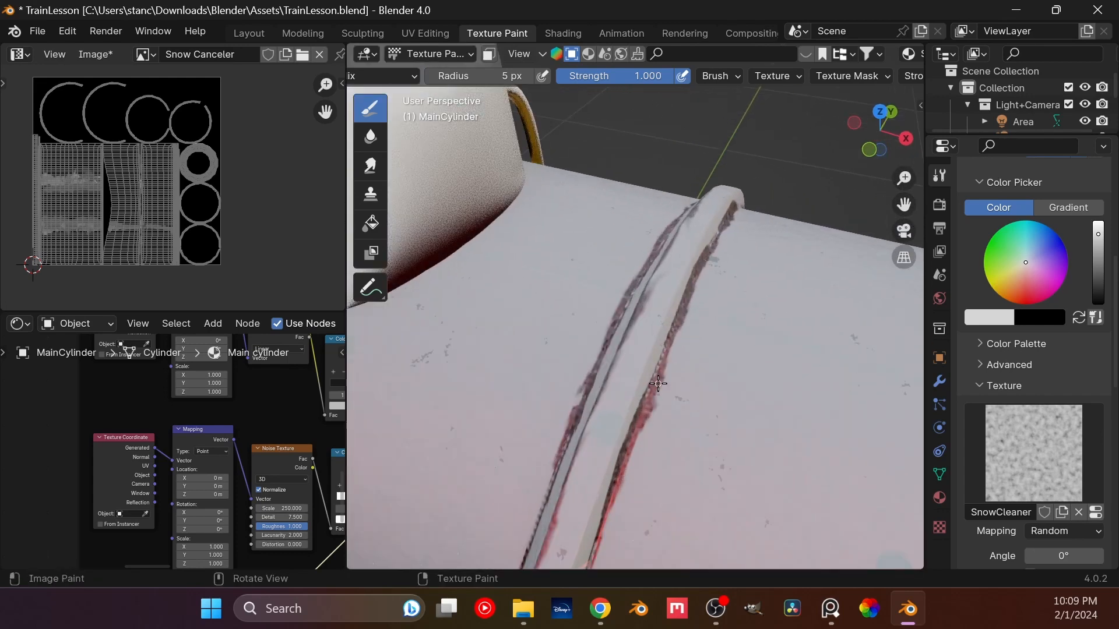
{"action": "scroll", "coordinate": [656, 382], "scroll_direction": "down", "scroll_amount": 3}
{"action": "middle_click_drag", "start_coordinate": [657, 382], "coordinate": [600, 337]}
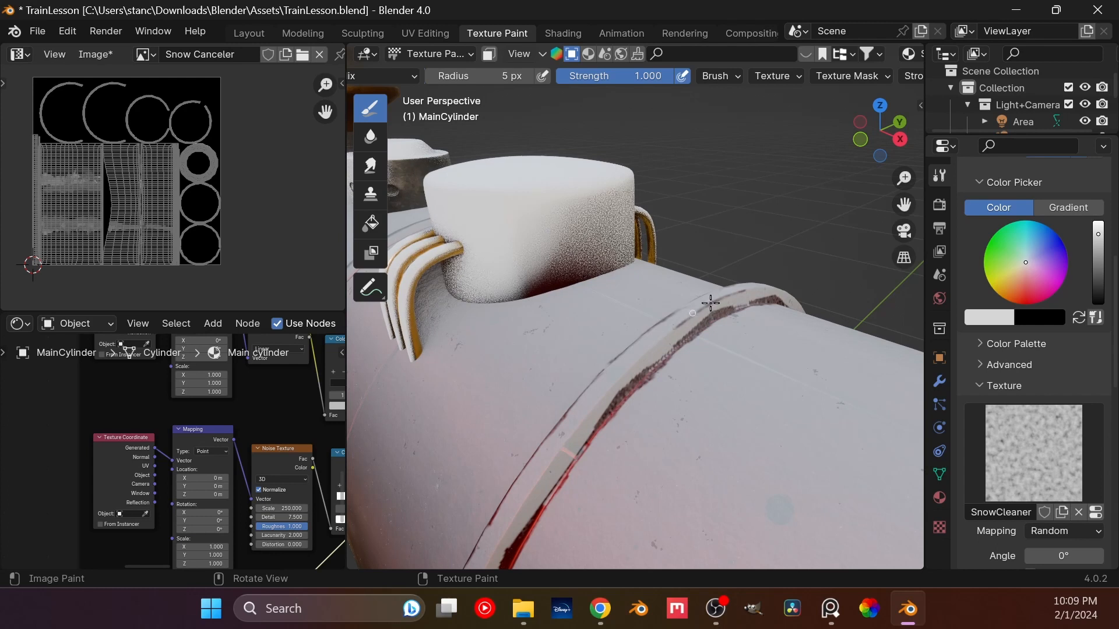
{"action": "mouse_move", "coordinate": [836, 335]}
{"action": "middle_mouse_down"}
{"action": "mouse_move", "coordinate": [834, 359]}
{"action": "mouse_move", "coordinate": [662, 232]}
{"action": "mouse_move", "coordinate": [634, 338]}
{"action": "mouse_move", "coordinate": [635, 324]}
{"action": "middle_mouse_up"}
- Paint thin scratches along the edge of the raised ring's outer band down the side, undoing and repeating unsuitable strokes
{"action": "scroll", "coordinate": [804, 344], "scroll_direction": "up", "scroll_amount": 3}
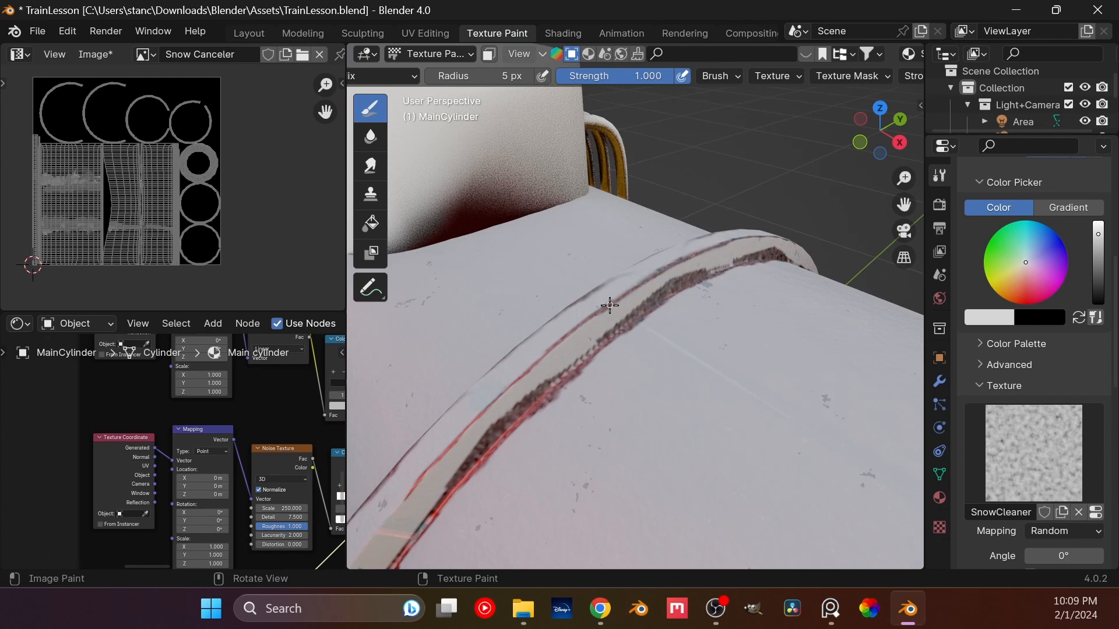
{"action": "scroll", "coordinate": [645, 320], "scroll_direction": "up", "scroll_amount": 3}
{"action": "scroll", "coordinate": [758, 204], "scroll_direction": "up", "scroll_amount": 1}
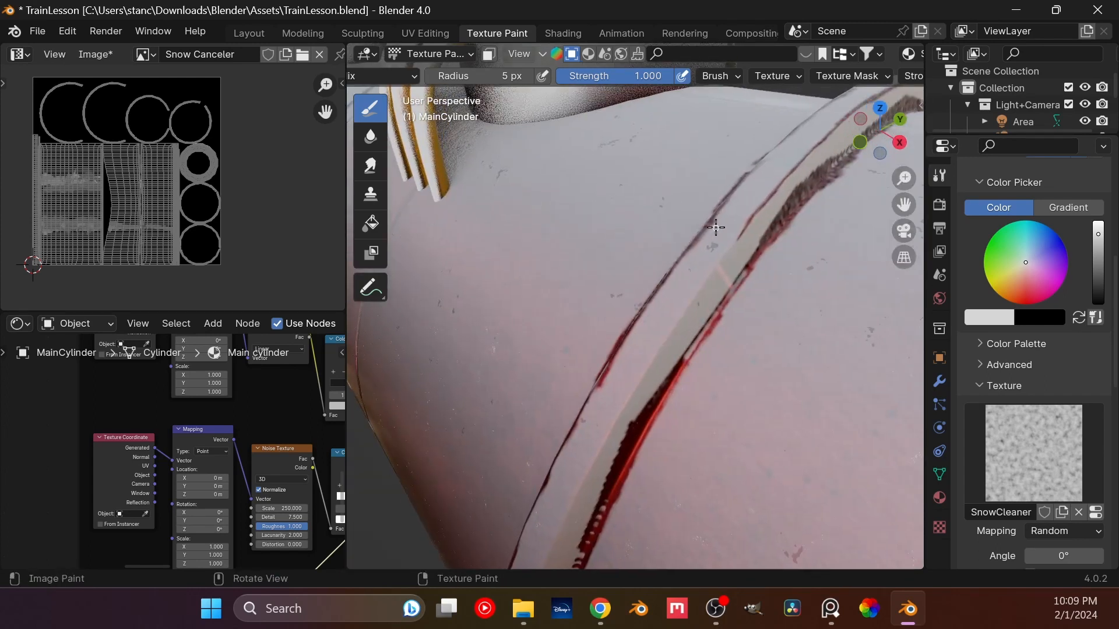
{"action": "scroll", "coordinate": [715, 227], "scroll_direction": "down", "scroll_amount": 2}
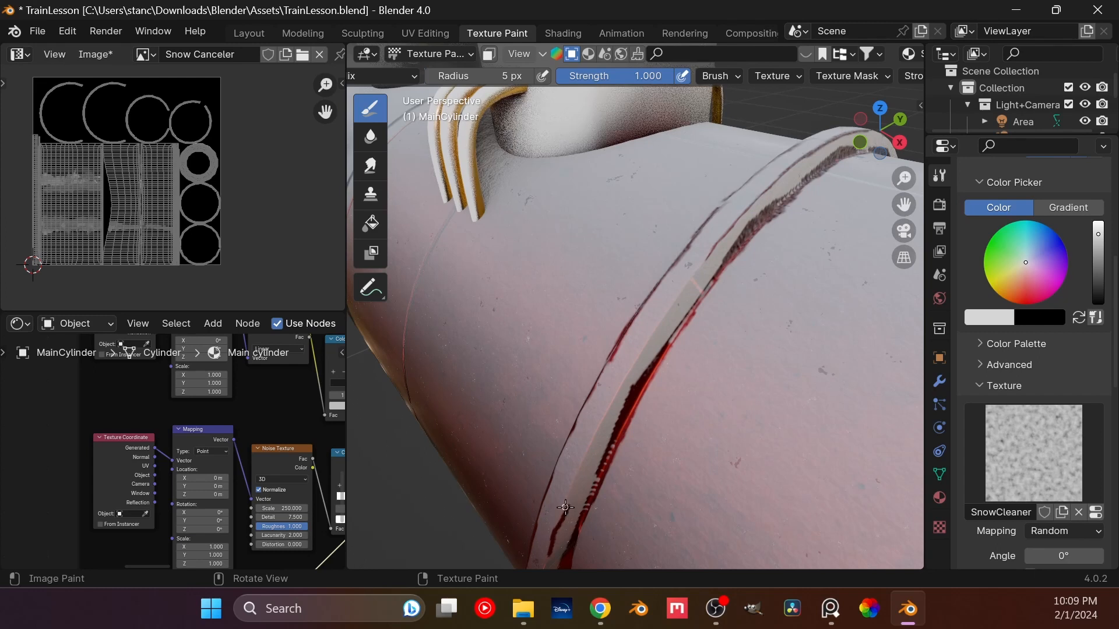
{"action": "key", "text": "ctrl+z"}
{"action": "left_click_drag", "start_coordinate": [553, 539], "coordinate": [623, 378]}
{"action": "key", "text": "ctrl+z"}
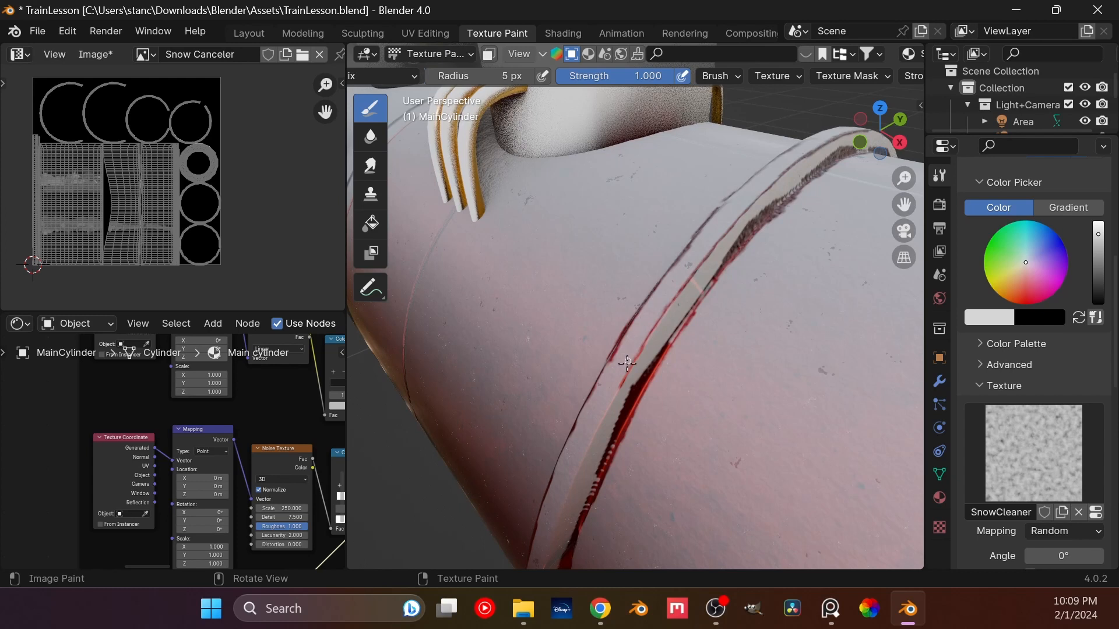
{"action": "mouse_move", "coordinate": [550, 550]}
{"action": "left_mouse_down"}
{"action": "mouse_move", "coordinate": [577, 472]}
{"action": "mouse_move", "coordinate": [633, 376]}
{"action": "left_mouse_up"}
{"action": "middle_click_drag", "start_coordinate": [633, 376], "coordinate": [756, 227], "text": "shift"}
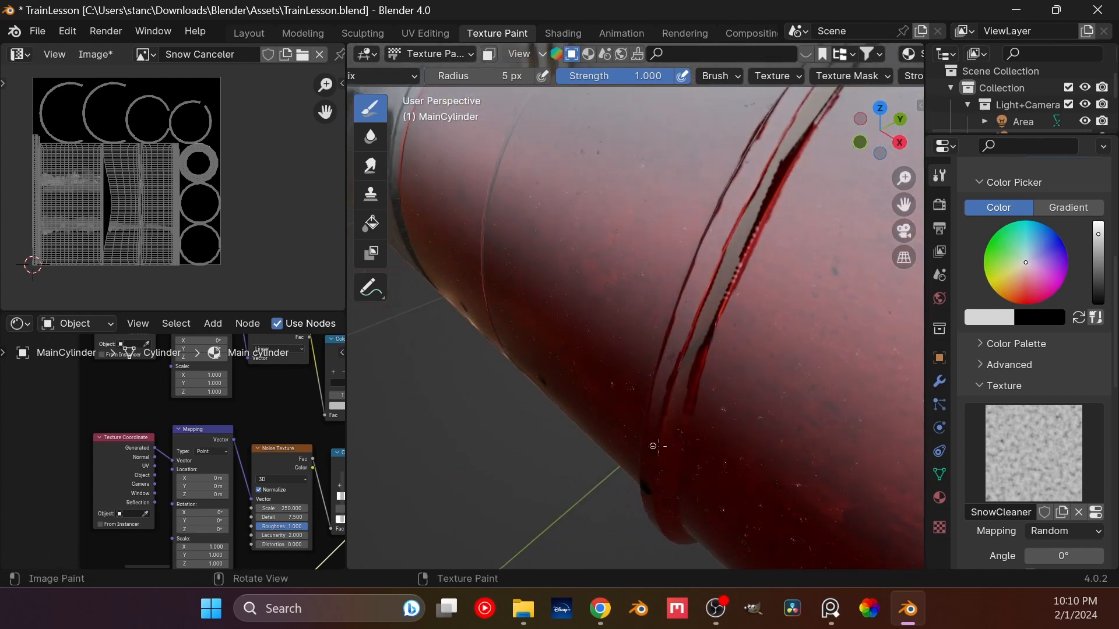
- Examine the raised ring, the thin seam beneath the pipes and the adjoining sections on the opposite side
{"action": "middle_click_drag", "start_coordinate": [663, 352], "coordinate": [757, 338]}
{"action": "scroll", "coordinate": [594, 165], "scroll_direction": "down", "scroll_amount": 3}
{"action": "middle_click_drag", "start_coordinate": [544, 215], "coordinate": [610, 215]}
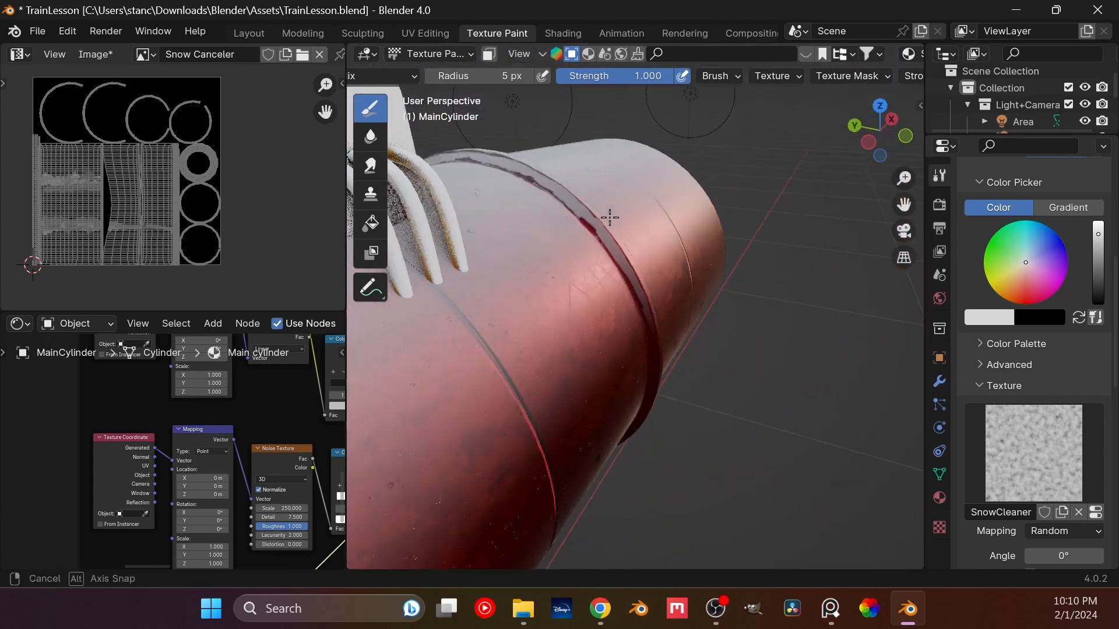
{"action": "scroll", "coordinate": [576, 262], "scroll_direction": "down", "scroll_amount": 3}
{"action": "mouse_move", "coordinate": [602, 307]}
{"action": "middle_mouse_down"}
{"action": "mouse_move", "coordinate": [567, 310]}
{"action": "mouse_move", "coordinate": [614, 320]}
{"action": "middle_mouse_up"}
{"action": "scroll", "coordinate": [567, 309], "scroll_direction": "up", "scroll_amount": 3}
{"action": "middle_click_drag", "start_coordinate": [614, 319], "coordinate": [591, 319]}
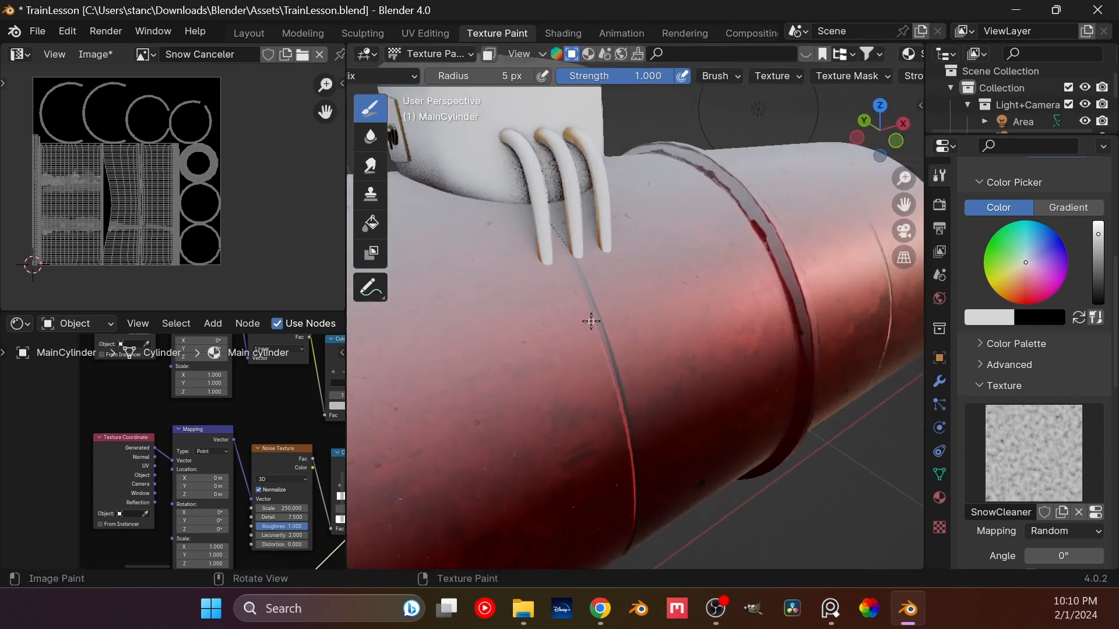
{"action": "scroll", "coordinate": [582, 317], "scroll_direction": "up", "scroll_amount": 2}
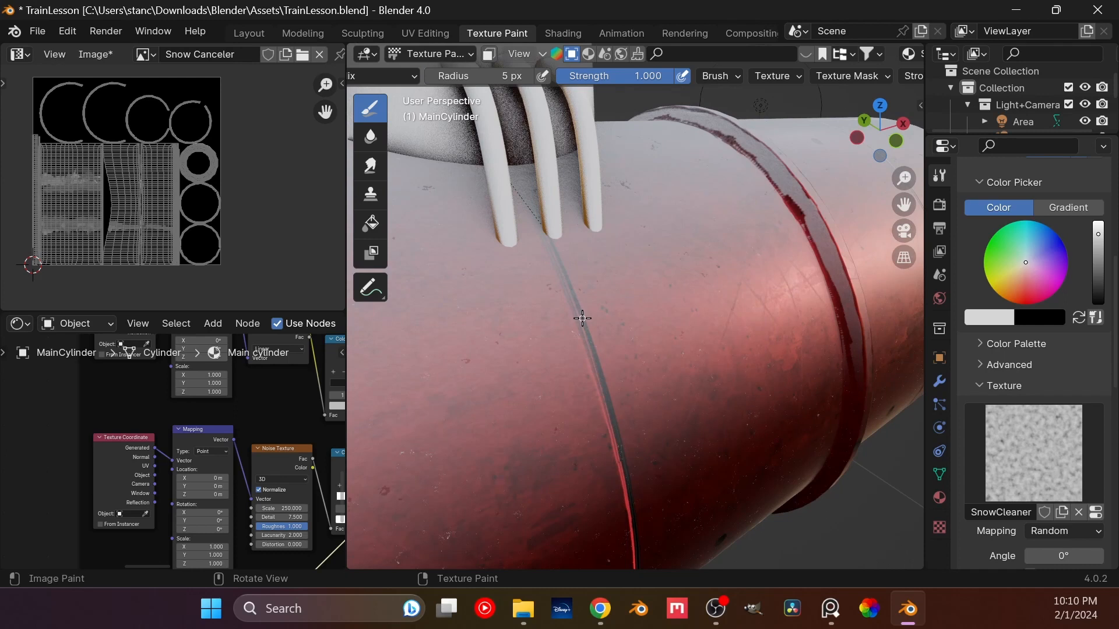
{"action": "scroll", "coordinate": [775, 318], "scroll_direction": "down", "scroll_amount": 6}
{"action": "middle_click_drag", "start_coordinate": [647, 328], "coordinate": [629, 306]}
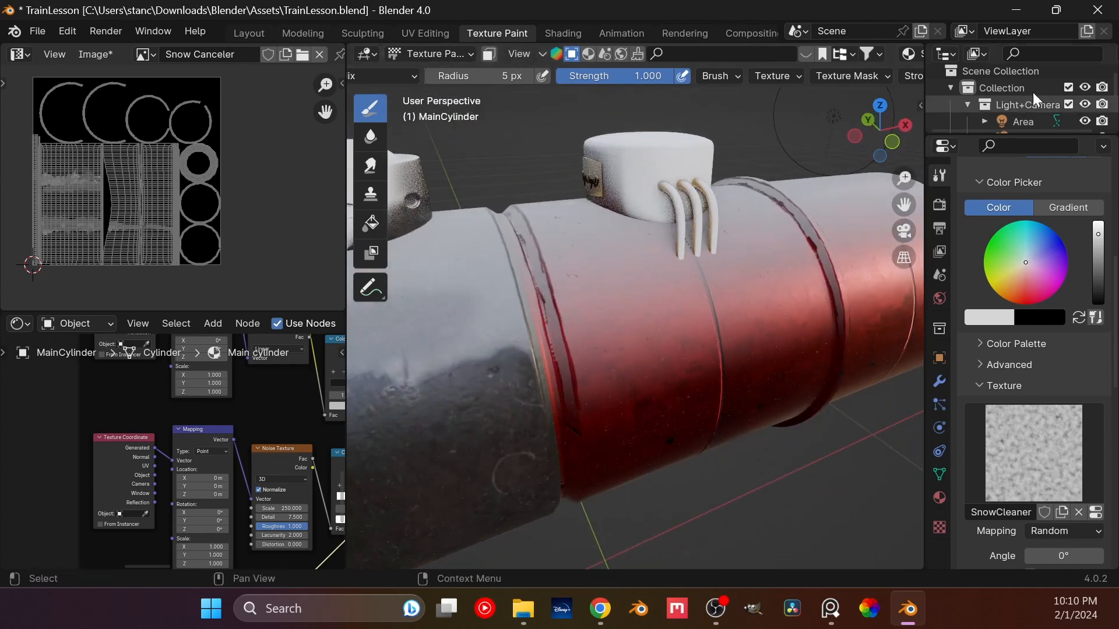
- Set the brush radius to 20 px and paint patches in progressively darker greys on the red section's side beside the front ring
{"action": "left_click", "coordinate": [480, 76]}
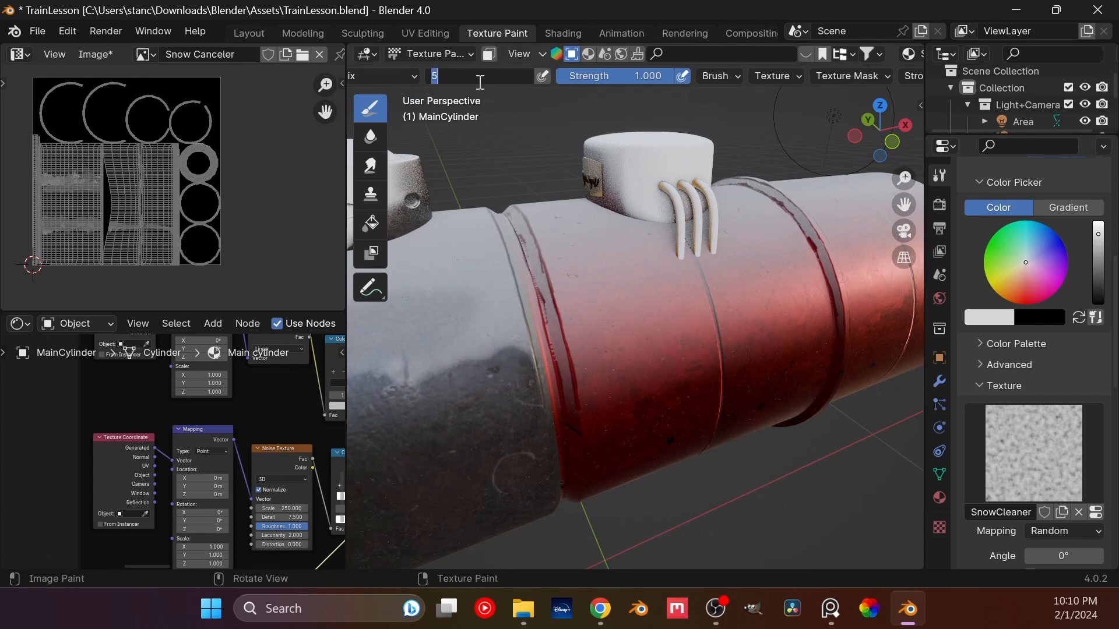
{"action": "type", "text": "20"}
{"action": "key", "text": "Return"}
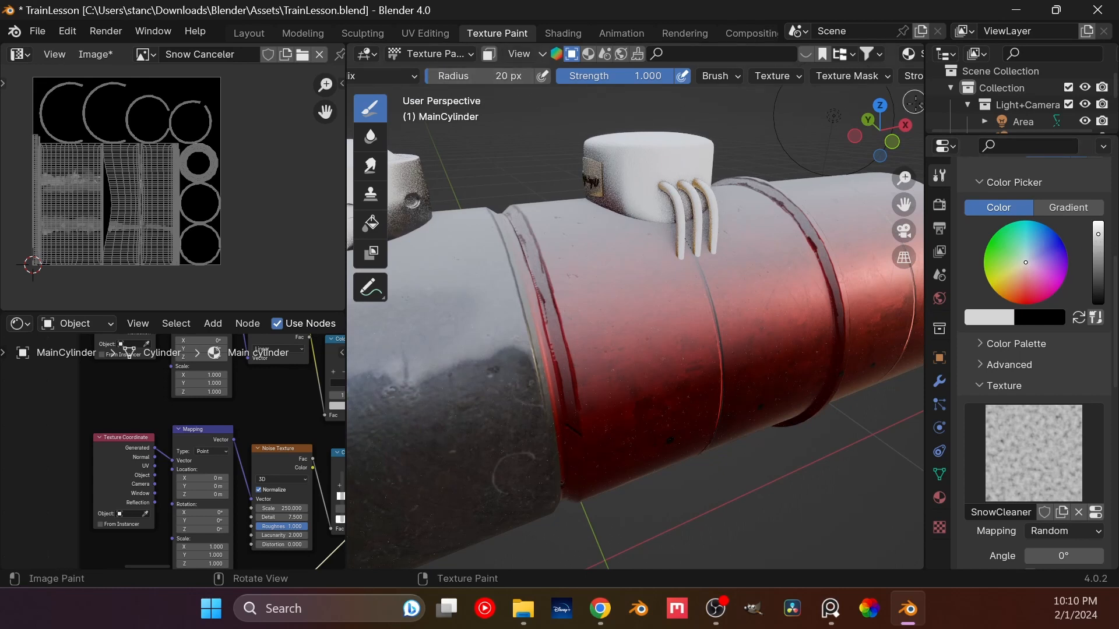
{"action": "left_click_drag", "start_coordinate": [1099, 242], "coordinate": [1100, 269]}
{"action": "left_click_drag", "start_coordinate": [602, 337], "coordinate": [589, 404]}
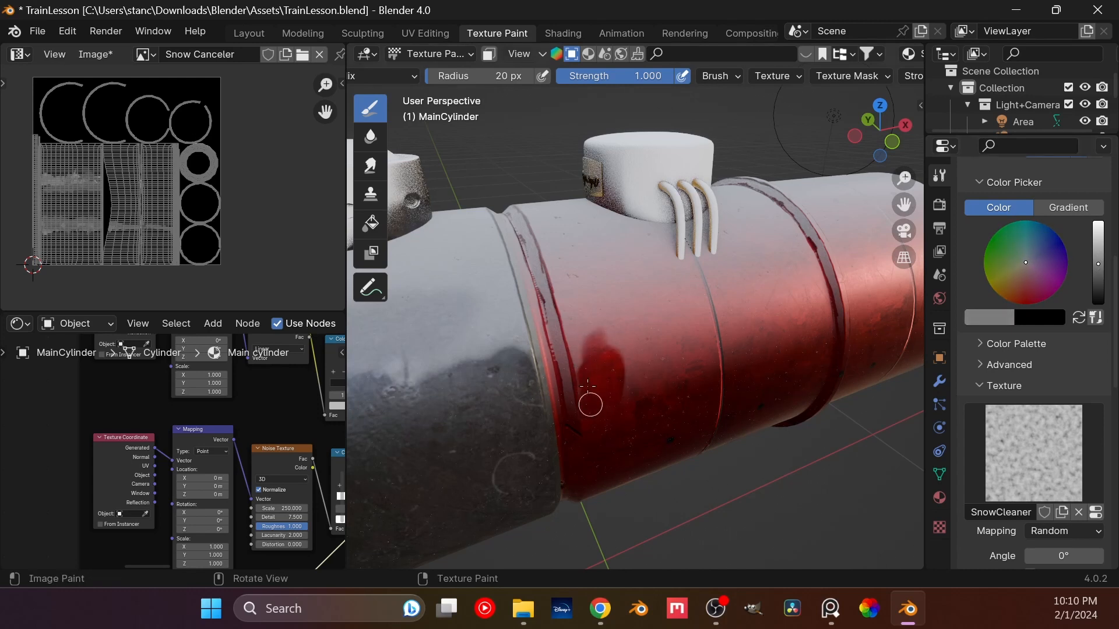
{"action": "left_click_drag", "start_coordinate": [1095, 274], "coordinate": [1098, 278]}
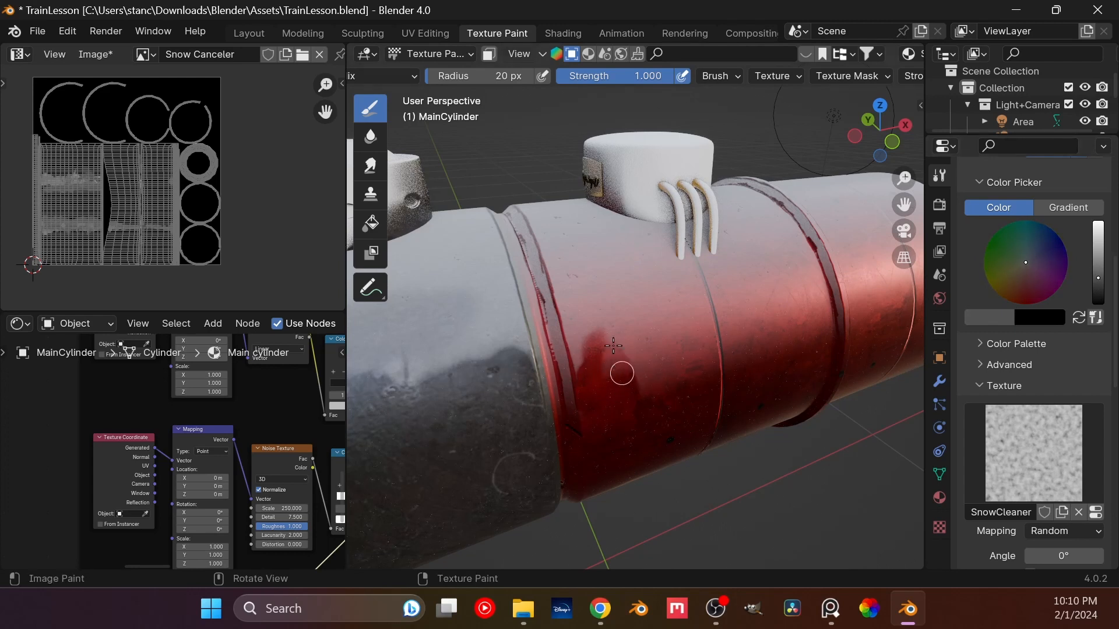
{"action": "mouse_move", "coordinate": [623, 353]}
{"action": "left_mouse_down"}
{"action": "mouse_move", "coordinate": [634, 370]}
{"action": "mouse_move", "coordinate": [645, 320]}
{"action": "mouse_move", "coordinate": [660, 375]}
{"action": "left_mouse_up"}
- Lighten the brush to mid grey and paint an irregular snow boundary along the red section's side, across the seam to the raised ring
{"action": "left_click_drag", "start_coordinate": [1101, 290], "coordinate": [1098, 267]}
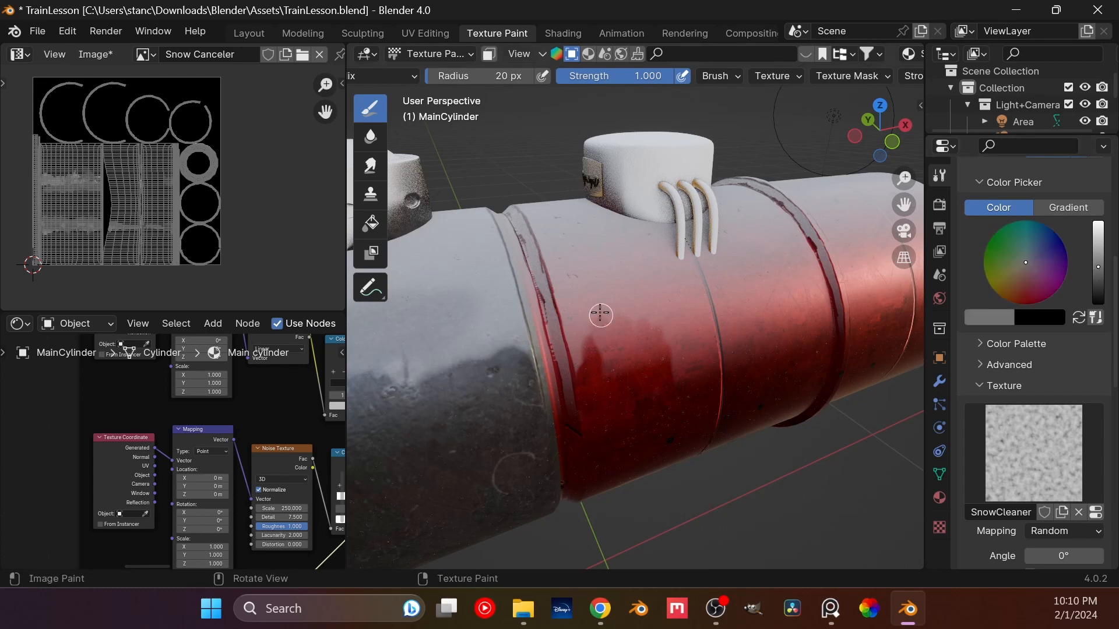
{"action": "mouse_move", "coordinate": [618, 362]}
{"action": "left_mouse_down"}
{"action": "mouse_move", "coordinate": [665, 317]}
{"action": "mouse_move", "coordinate": [700, 350]}
{"action": "mouse_move", "coordinate": [685, 307]}
{"action": "mouse_move", "coordinate": [711, 349]}
{"action": "mouse_move", "coordinate": [726, 326]}
{"action": "mouse_move", "coordinate": [740, 333]}
{"action": "mouse_move", "coordinate": [763, 310]}
{"action": "mouse_move", "coordinate": [789, 325]}
{"action": "mouse_move", "coordinate": [799, 308]}
{"action": "mouse_move", "coordinate": [818, 320]}
{"action": "left_mouse_up"}
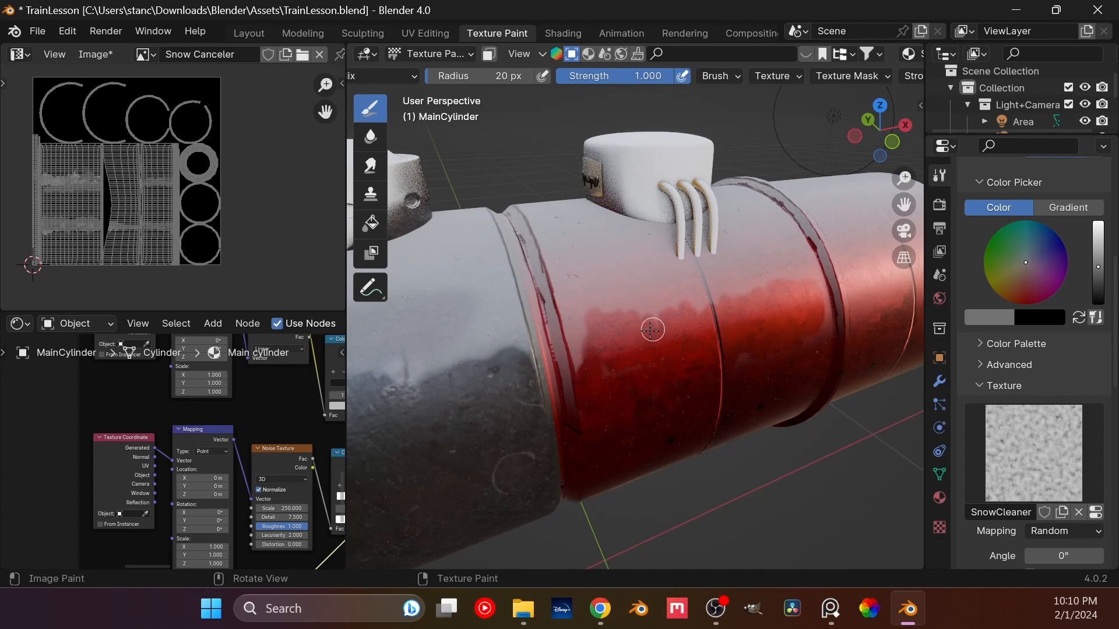
{"action": "mouse_move", "coordinate": [620, 356]}
{"action": "left_mouse_down"}
{"action": "mouse_move", "coordinate": [590, 306]}
{"action": "mouse_move", "coordinate": [579, 352]}
{"action": "mouse_move", "coordinate": [599, 375]}
{"action": "mouse_move", "coordinate": [600, 304]}
{"action": "mouse_move", "coordinate": [571, 319]}
{"action": "mouse_move", "coordinate": [607, 365]}
{"action": "mouse_move", "coordinate": [579, 294]}
{"action": "mouse_move", "coordinate": [620, 325]}
{"action": "left_mouse_up"}
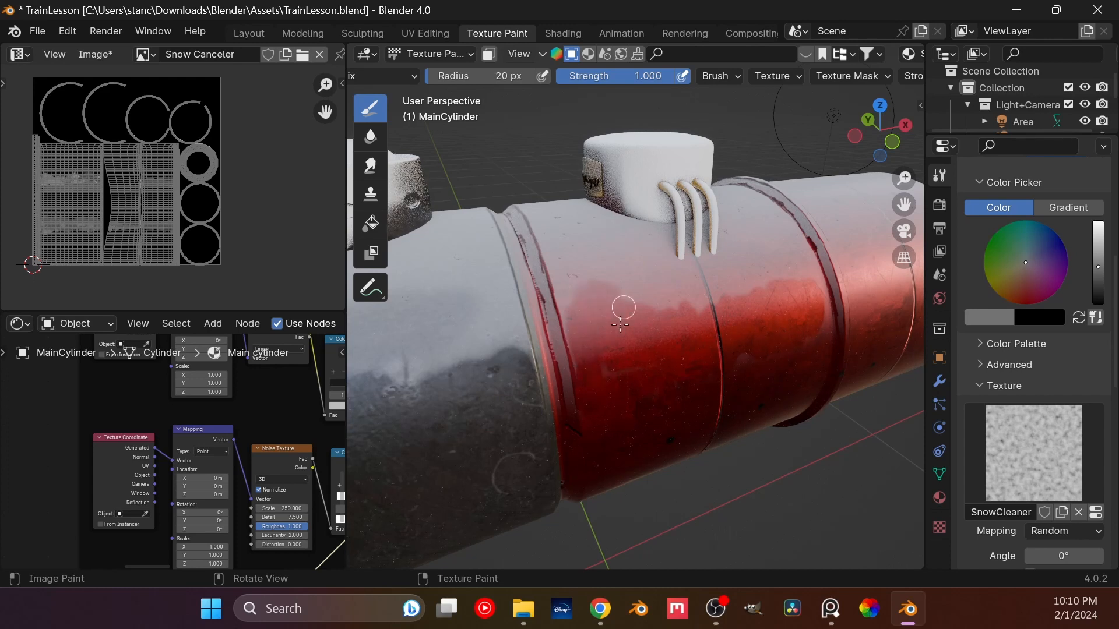
- Vary the brush colour between dark grey and black to break up the snow boundary on the red section's side
{"action": "left_click_drag", "start_coordinate": [1098, 276], "coordinate": [1032, 280]}
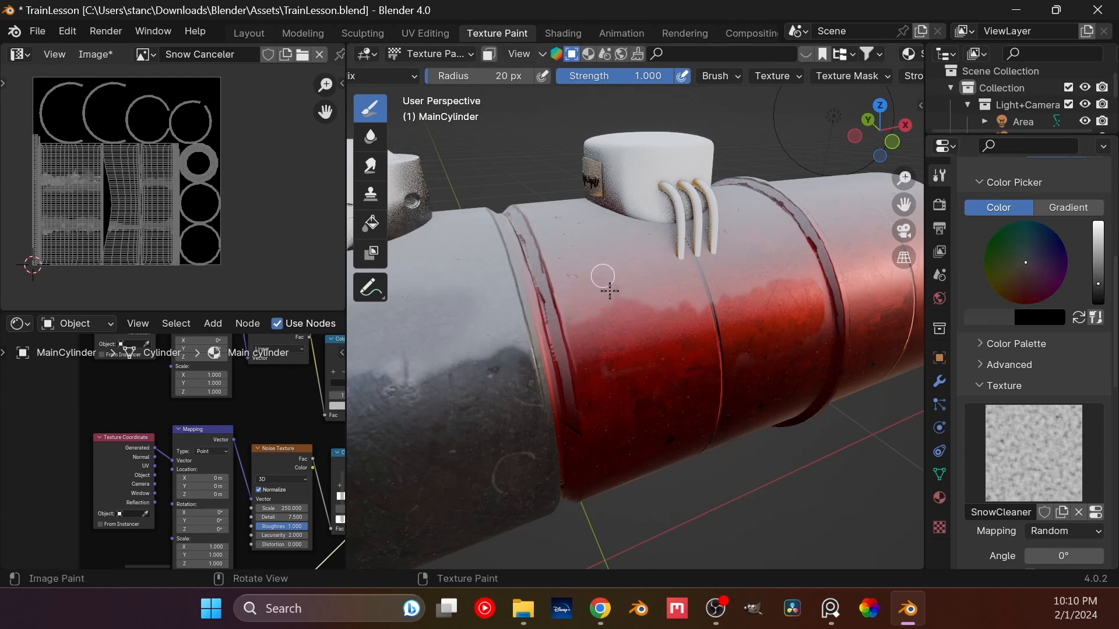
{"action": "left_click_drag", "start_coordinate": [1098, 274], "coordinate": [1098, 288]}
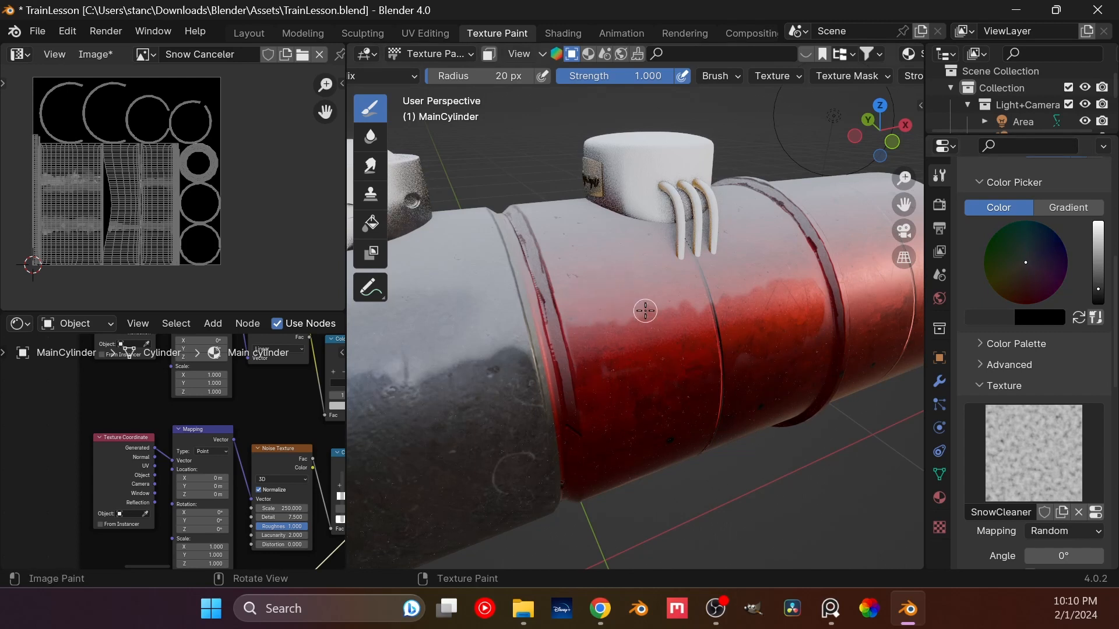
{"action": "left_click", "coordinate": [1098, 297]}
{"action": "left_click_drag", "start_coordinate": [1097, 299], "coordinate": [1098, 304]}
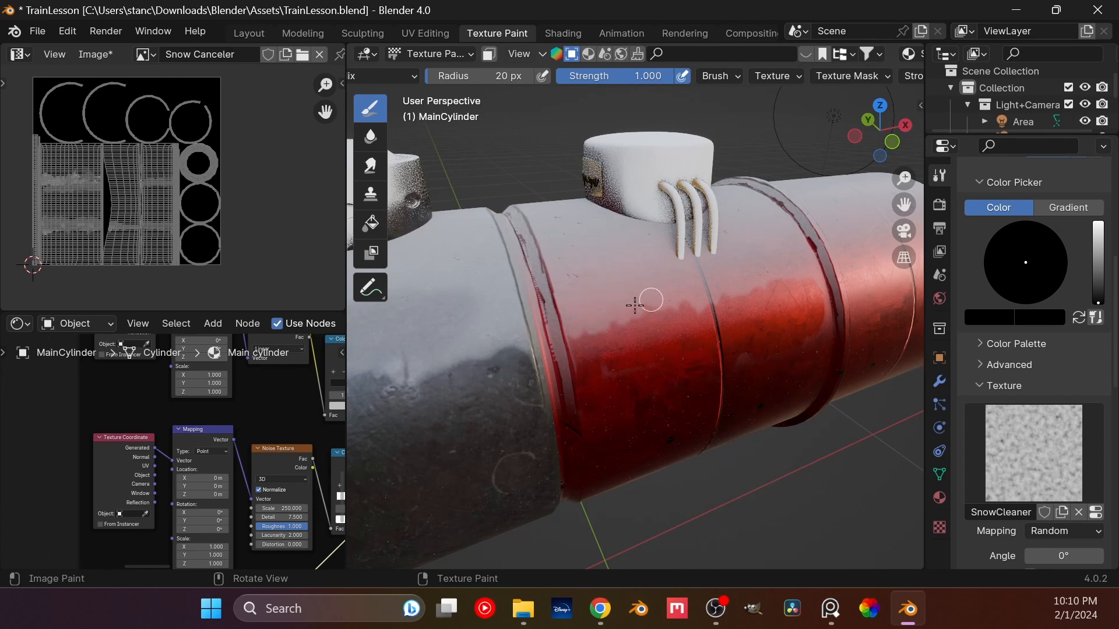
{"action": "left_click", "coordinate": [1096, 293]}
{"action": "left_click_drag", "start_coordinate": [1095, 293], "coordinate": [1098, 275]}
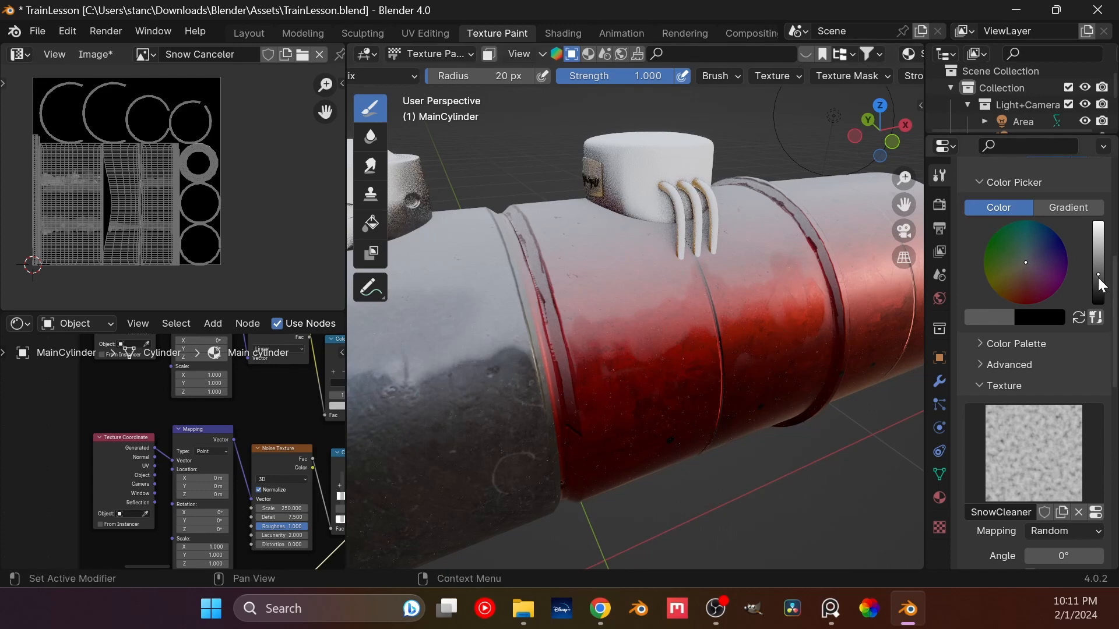
- Paint thin crossing scratches over the red section's snow boundary and past the raised ring with a light grey 5 px brush
{"action": "left_click_drag", "start_coordinate": [1099, 279], "coordinate": [1100, 254]}
{"action": "left_click", "coordinate": [505, 75]}
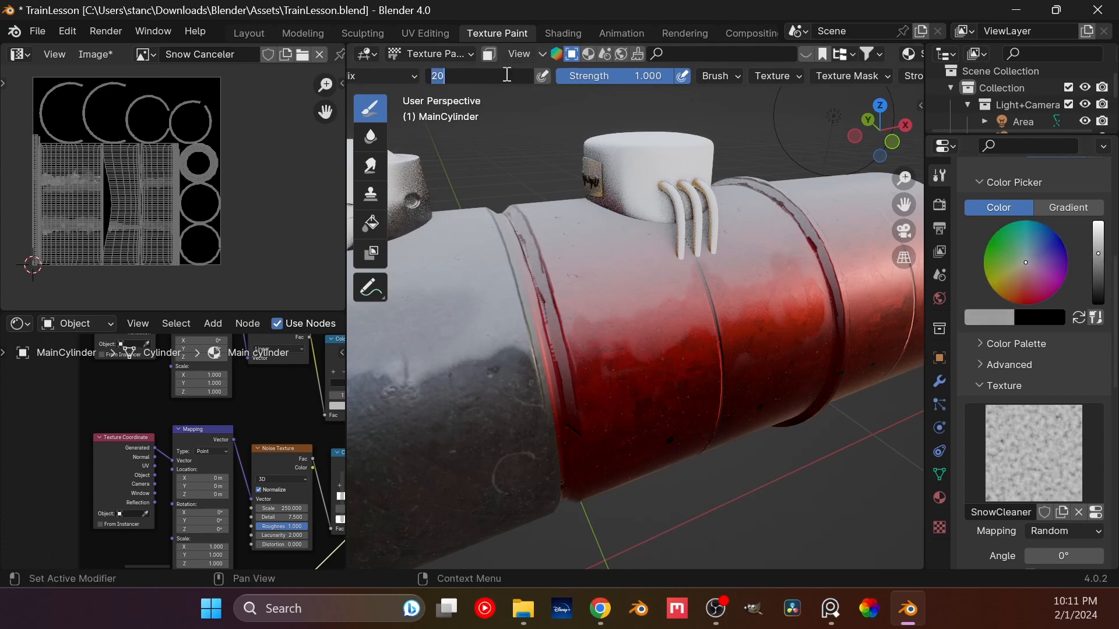
{"action": "key", "text": "Return"}
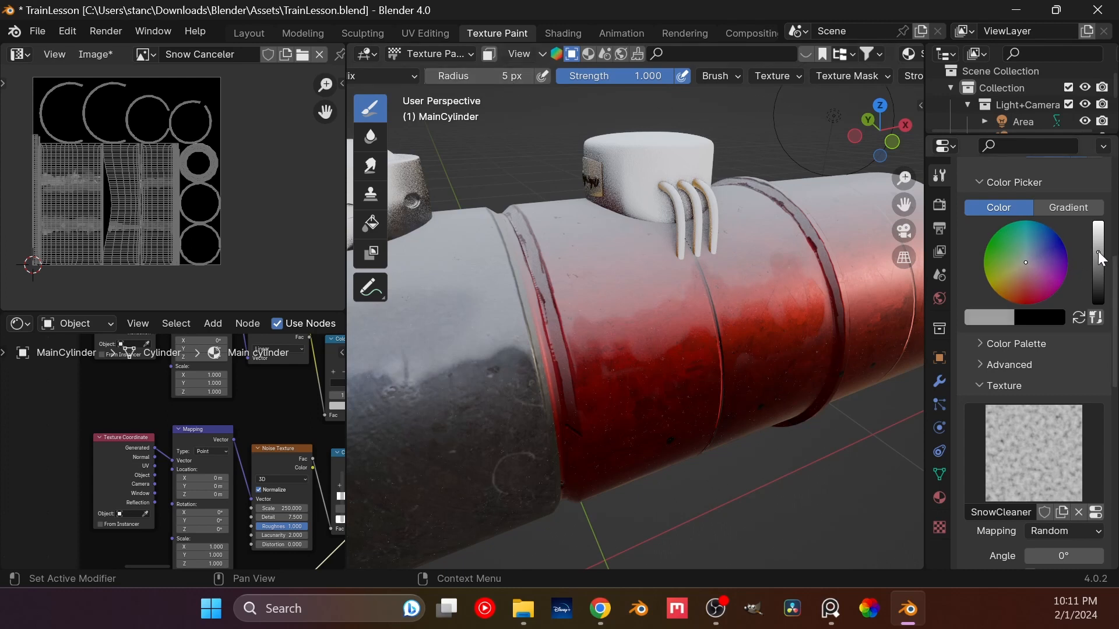
{"action": "left_click_drag", "start_coordinate": [1099, 254], "coordinate": [1099, 241]}
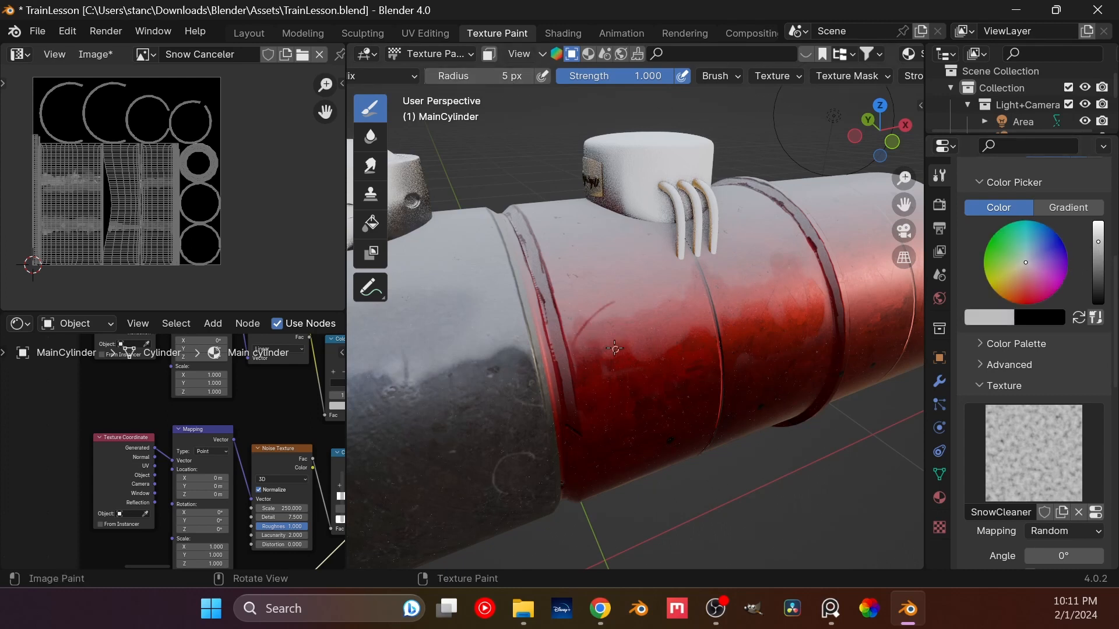
{"action": "left_click_drag", "start_coordinate": [618, 355], "coordinate": [688, 297]}
{"action": "left_click_drag", "start_coordinate": [627, 349], "coordinate": [723, 322]}
{"action": "left_click_drag", "start_coordinate": [634, 282], "coordinate": [678, 383]}
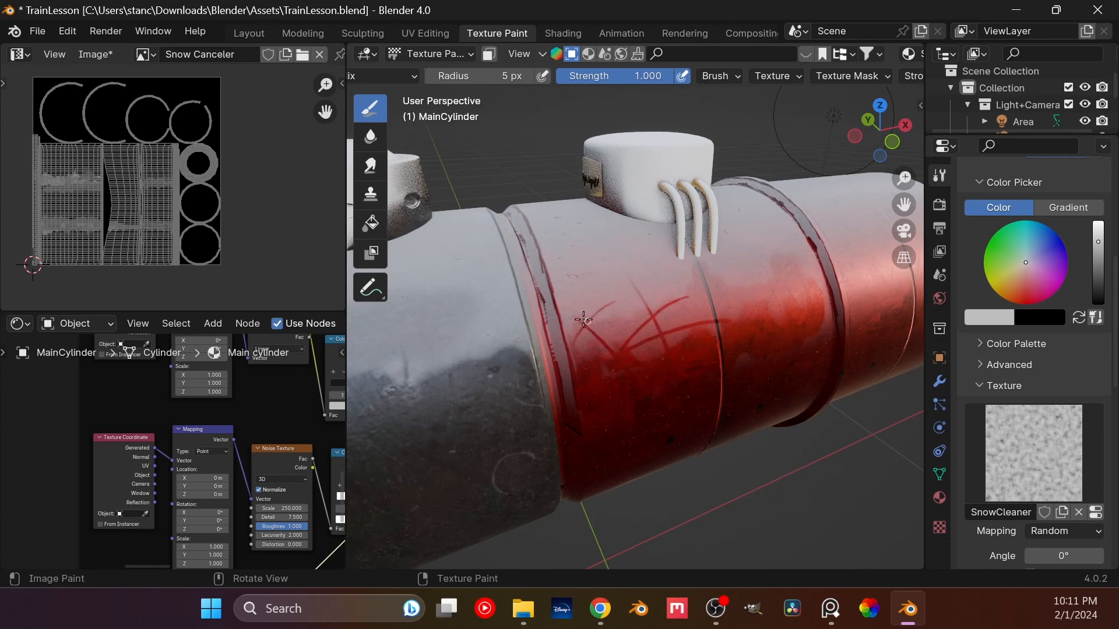
{"action": "left_click_drag", "start_coordinate": [583, 319], "coordinate": [722, 300]}
{"action": "left_click_drag", "start_coordinate": [718, 288], "coordinate": [828, 286]}
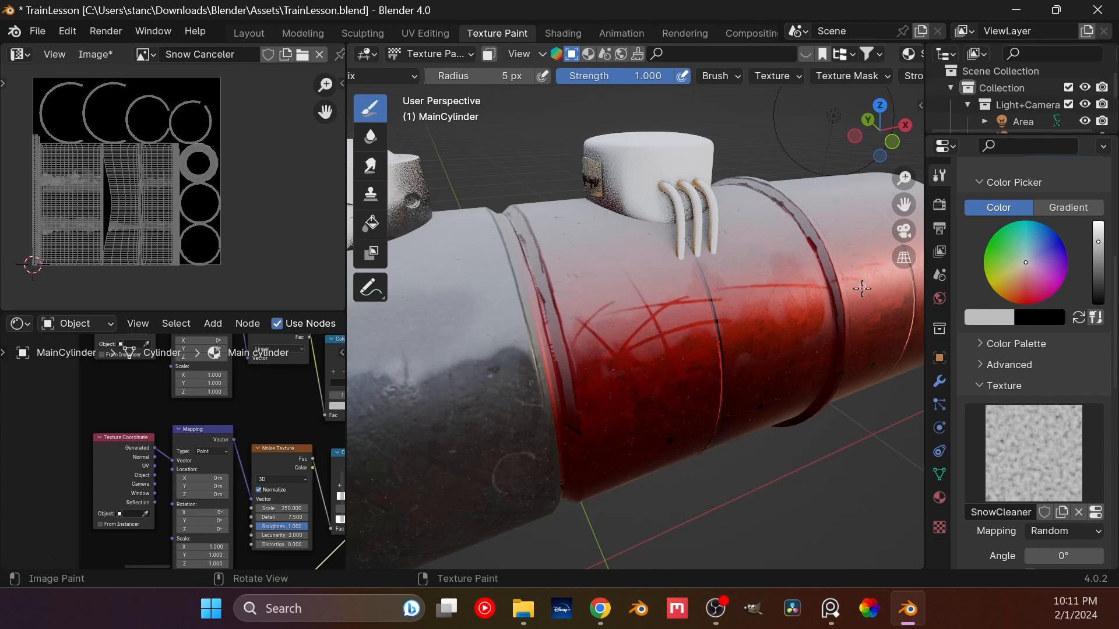
- Turn off Y mirroring and dab patches into the snow on the opposite side beside the raised ring with a mid-grey 20 px brush
{"action": "scroll", "coordinate": [858, 289], "scroll_direction": "down", "scroll_amount": 3}
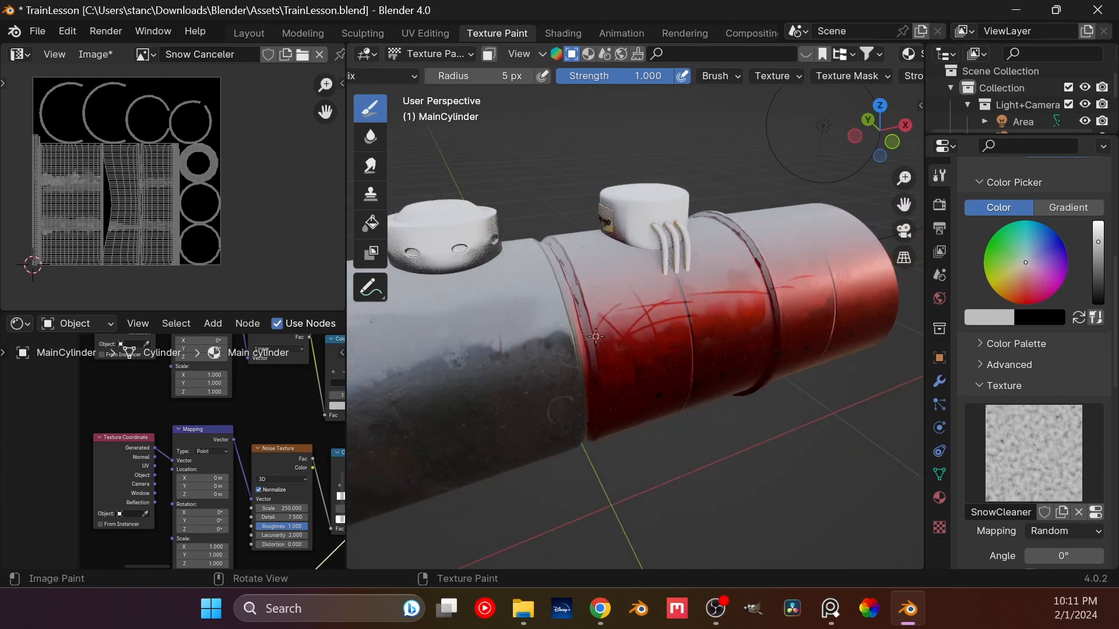
{"action": "mouse_move", "coordinate": [728, 303]}
{"action": "middle_mouse_down"}
{"action": "mouse_move", "coordinate": [598, 333]}
{"action": "mouse_move", "coordinate": [599, 323]}
{"action": "mouse_move", "coordinate": [697, 320]}
{"action": "mouse_move", "coordinate": [703, 280]}
{"action": "mouse_move", "coordinate": [634, 270]}
{"action": "middle_mouse_up"}
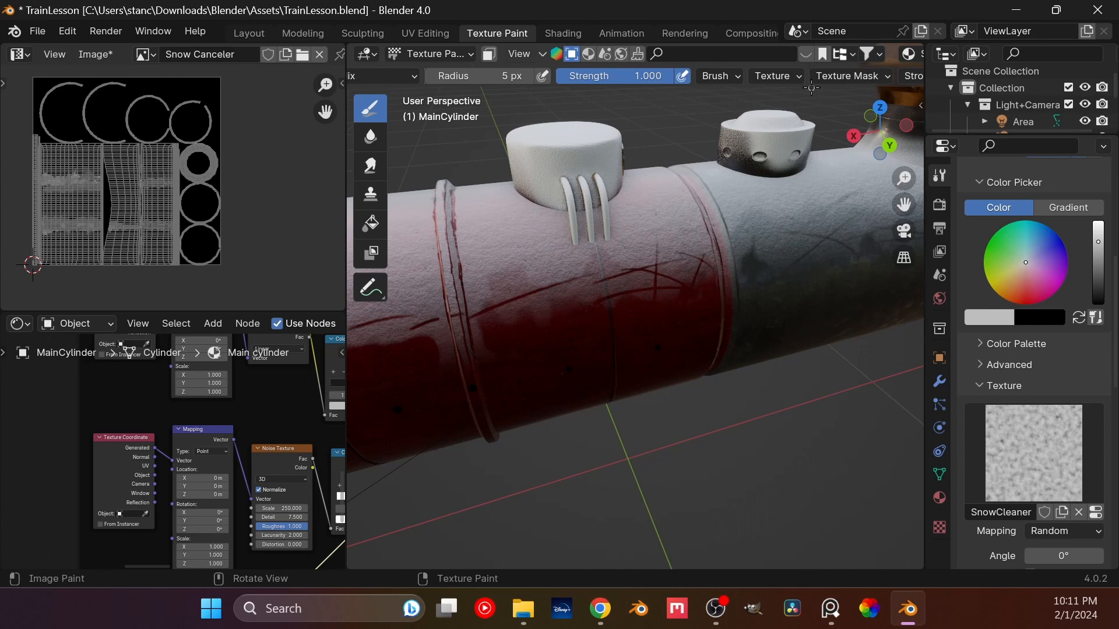
{"action": "scroll", "coordinate": [840, 75], "scroll_direction": "down", "scroll_amount": 6}
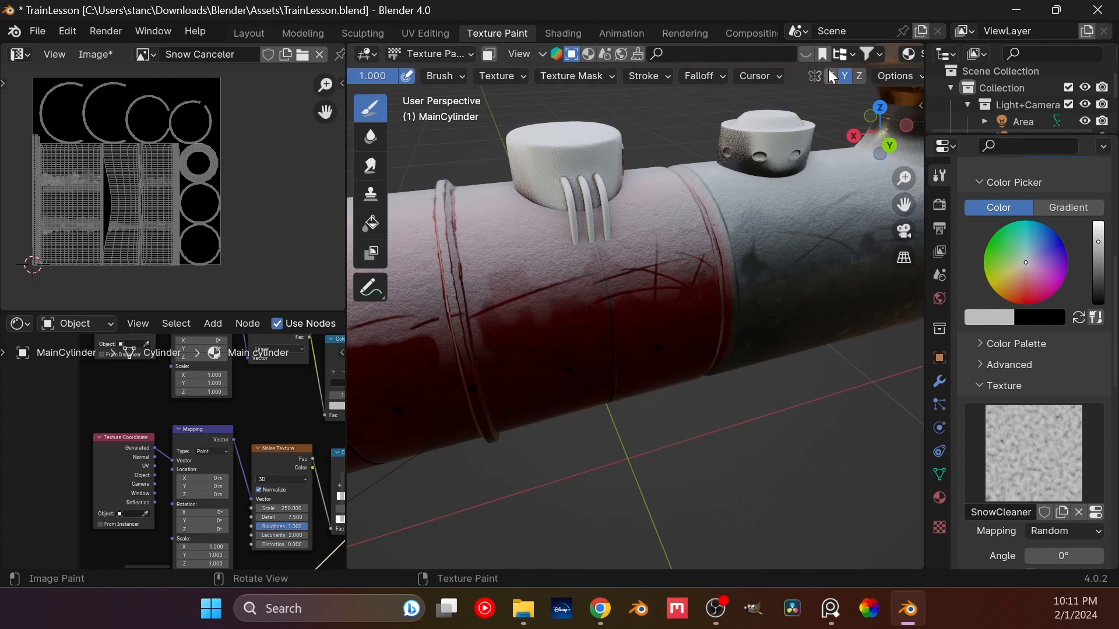
{"action": "left_click", "coordinate": [1098, 259]}
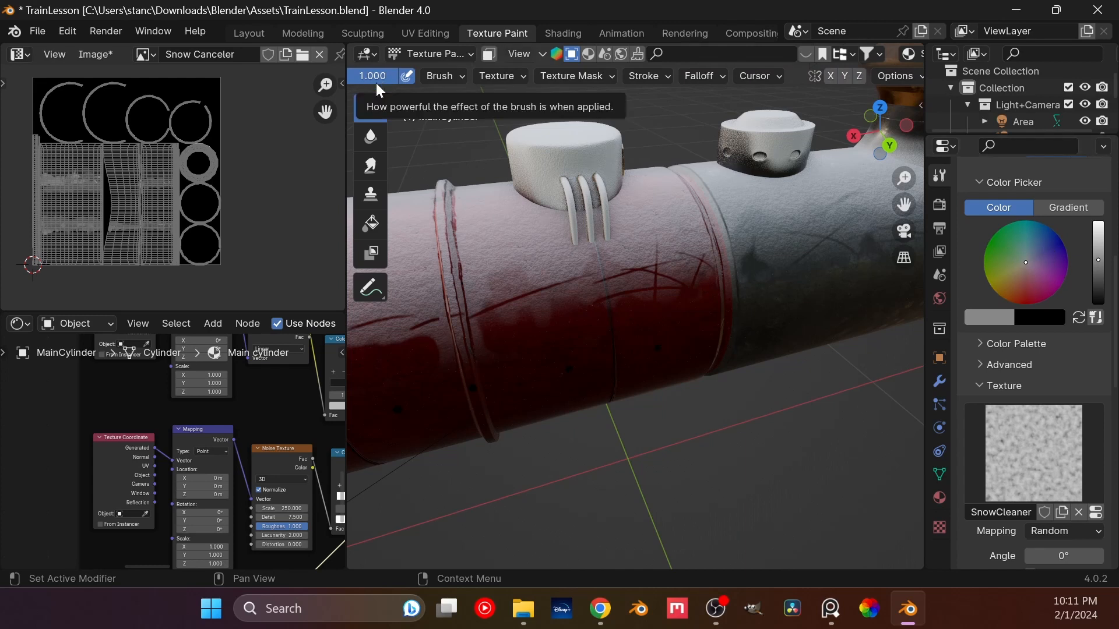
{"action": "scroll", "coordinate": [376, 83], "scroll_direction": "up", "scroll_amount": 6}
{"action": "left_click", "coordinate": [460, 74]}
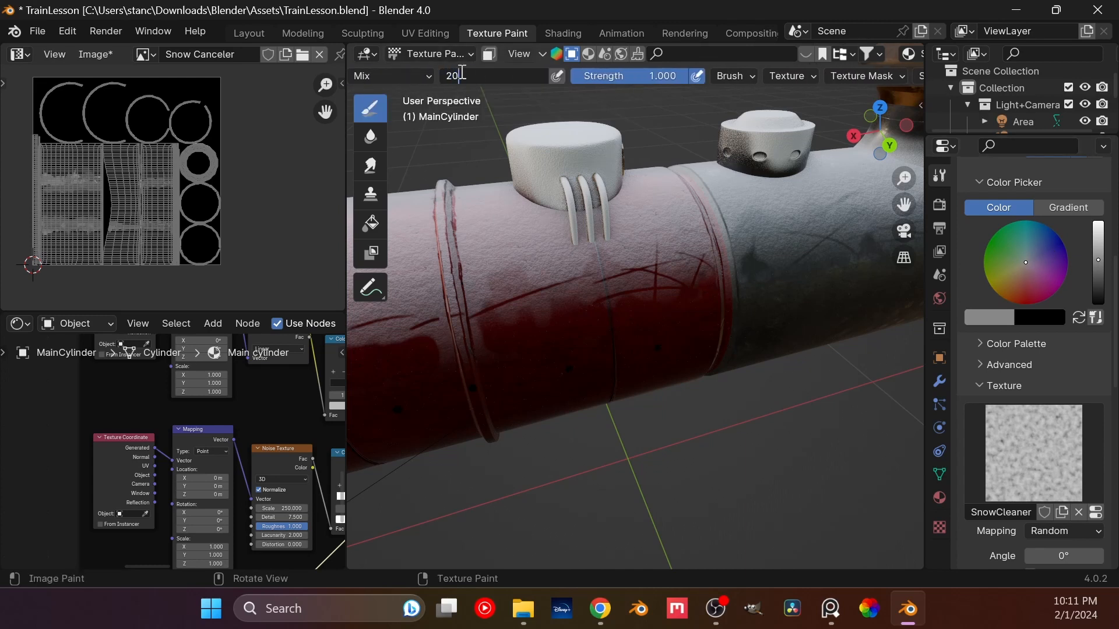
{"action": "type", "text": "20"}
{"action": "key", "text": "Return"}
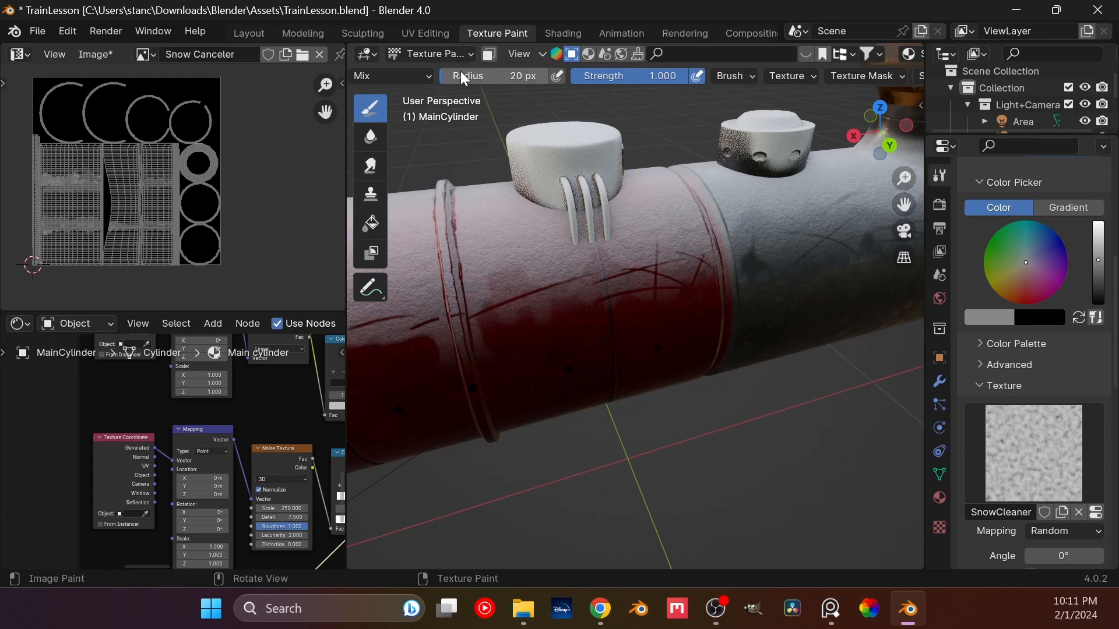
{"action": "mouse_move", "coordinate": [491, 288]}
{"action": "left_mouse_down"}
{"action": "mouse_move", "coordinate": [524, 274]}
{"action": "mouse_move", "coordinate": [521, 285]}
{"action": "left_mouse_up"}
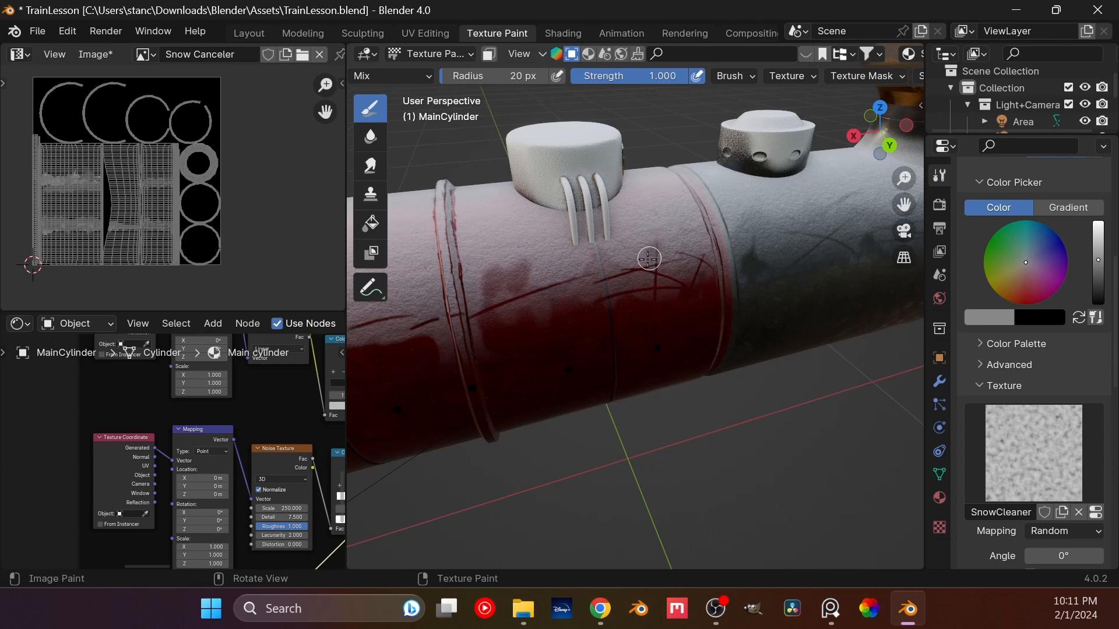
- Examine the whole cylinder, its front in the camera view and the area around the copper chimney's base
{"action": "scroll", "coordinate": [645, 274], "scroll_direction": "down", "scroll_amount": 3}
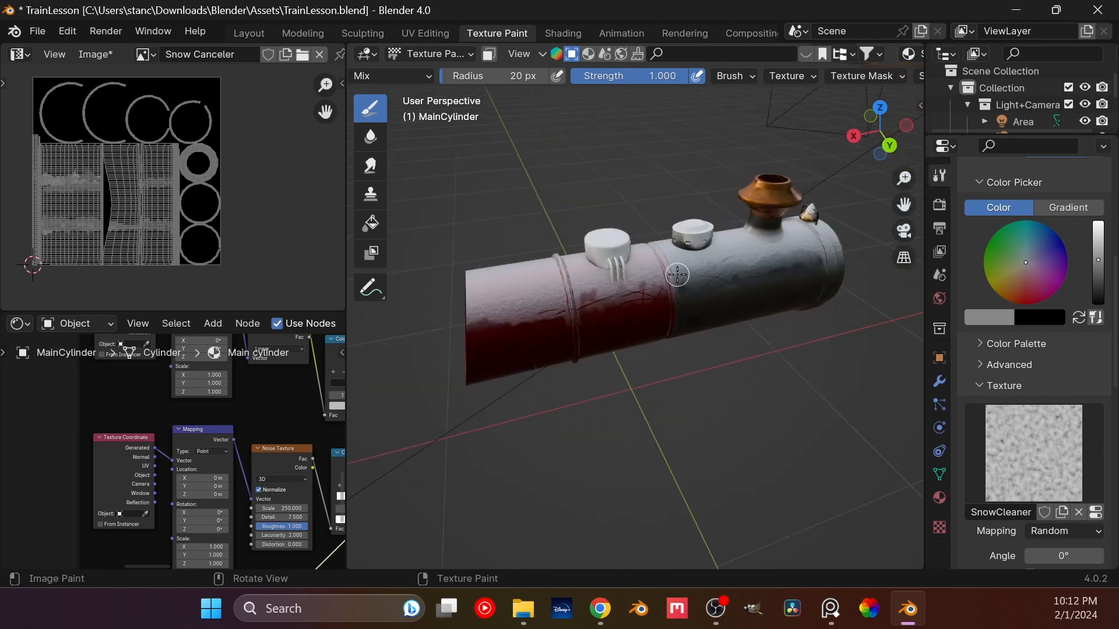
{"action": "key", "text": "KP_0"}
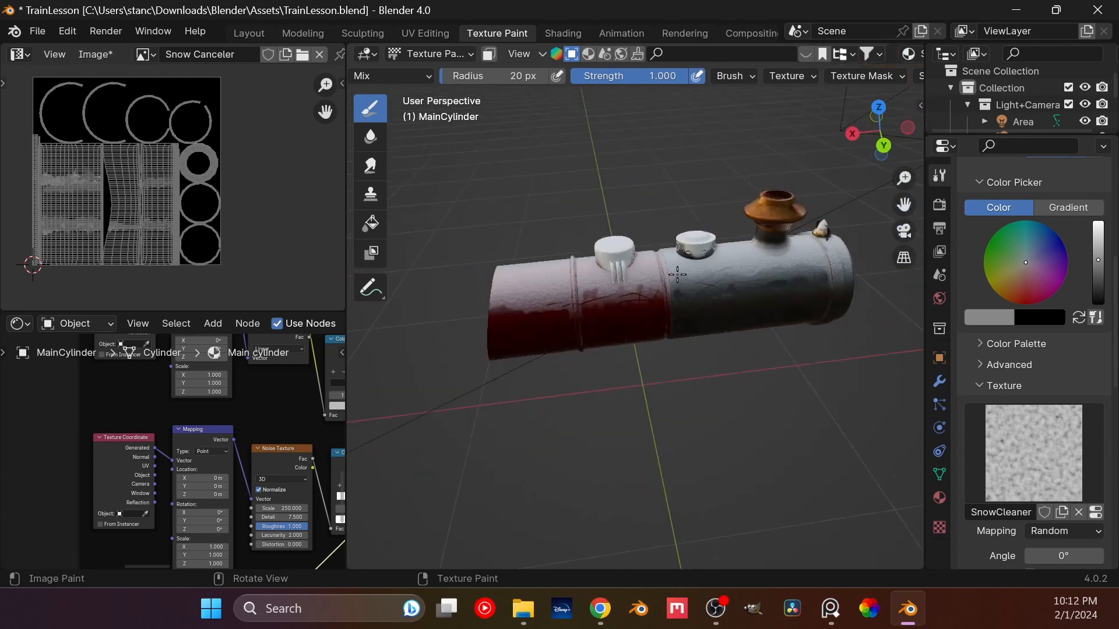
{"action": "scroll", "coordinate": [671, 277], "scroll_direction": "down", "scroll_amount": 4}
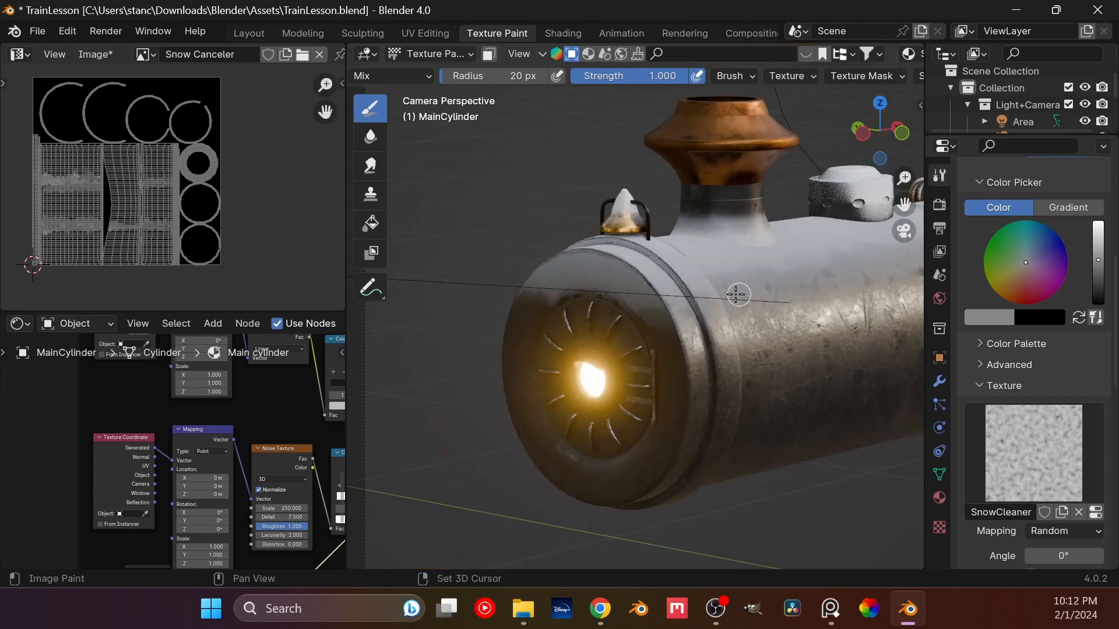
{"action": "middle_click_drag", "start_coordinate": [736, 292], "coordinate": [489, 272], "text": "shift"}
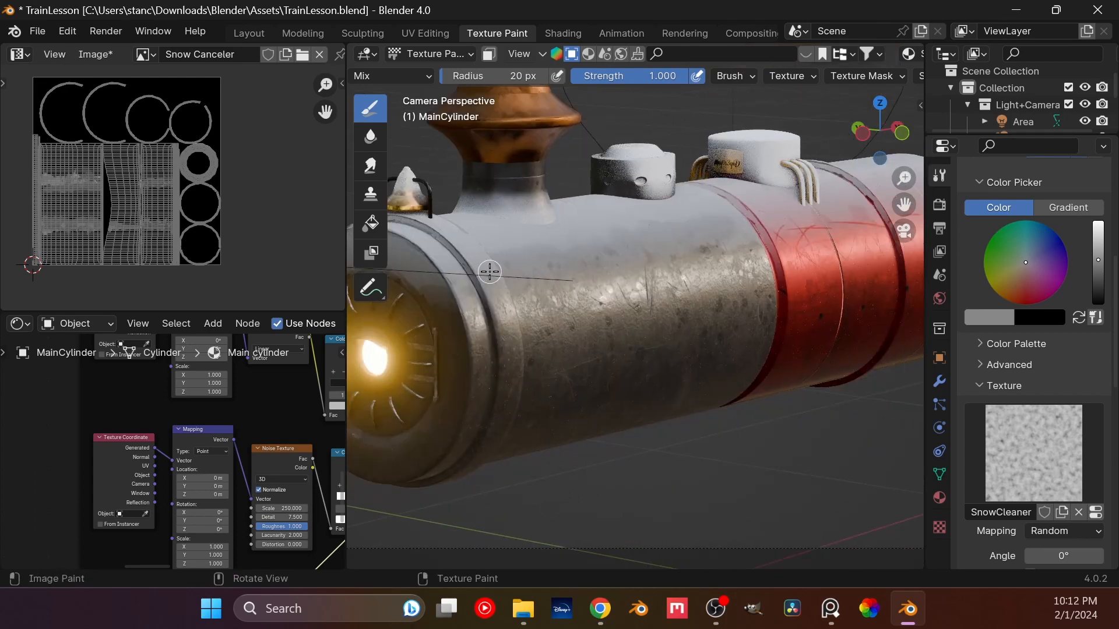
{"action": "middle_click_drag", "start_coordinate": [558, 266], "coordinate": [653, 287]}
{"action": "scroll", "coordinate": [562, 292], "scroll_direction": "up", "scroll_amount": 9}
{"action": "scroll", "coordinate": [547, 317], "scroll_direction": "up", "scroll_amount": 2}
{"action": "middle_click_drag", "start_coordinate": [547, 317], "coordinate": [628, 298], "text": "shift"}
{"action": "middle_click_drag", "start_coordinate": [621, 318], "coordinate": [620, 337]}
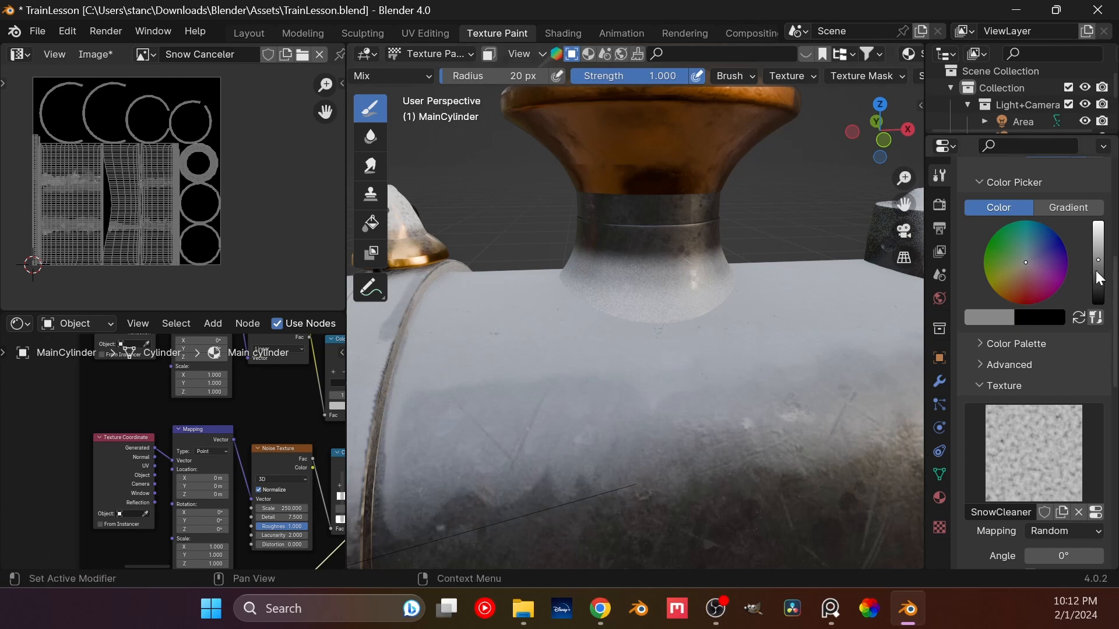
- Set the brush colour to light grey and its radius to 7 px
{"action": "left_click_drag", "start_coordinate": [1098, 271], "coordinate": [1101, 242]}
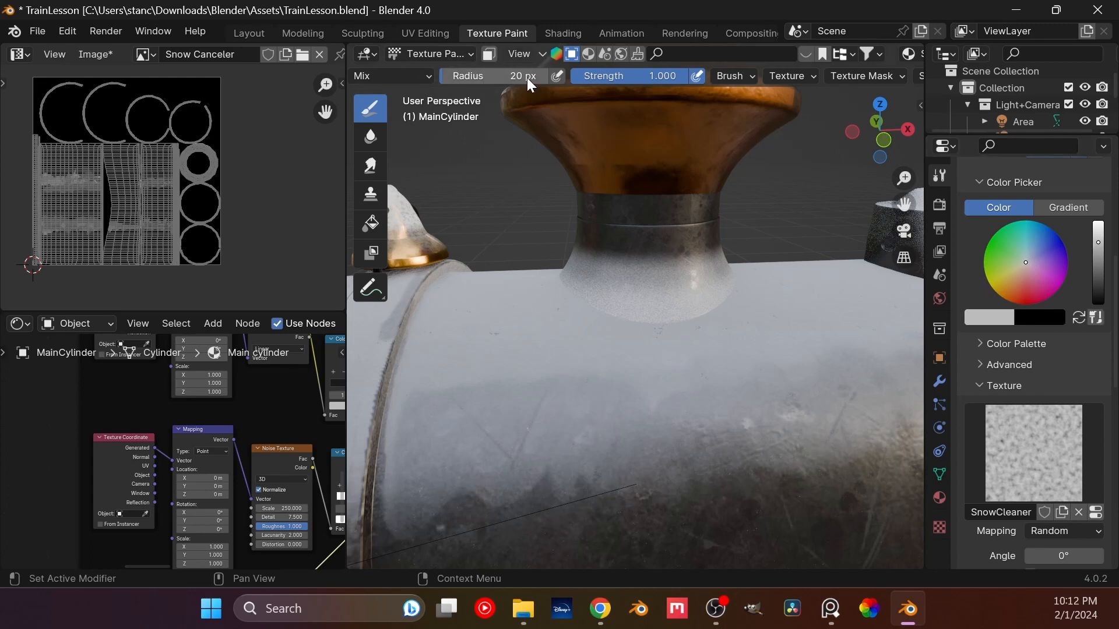
{"action": "left_click", "coordinate": [481, 75]}
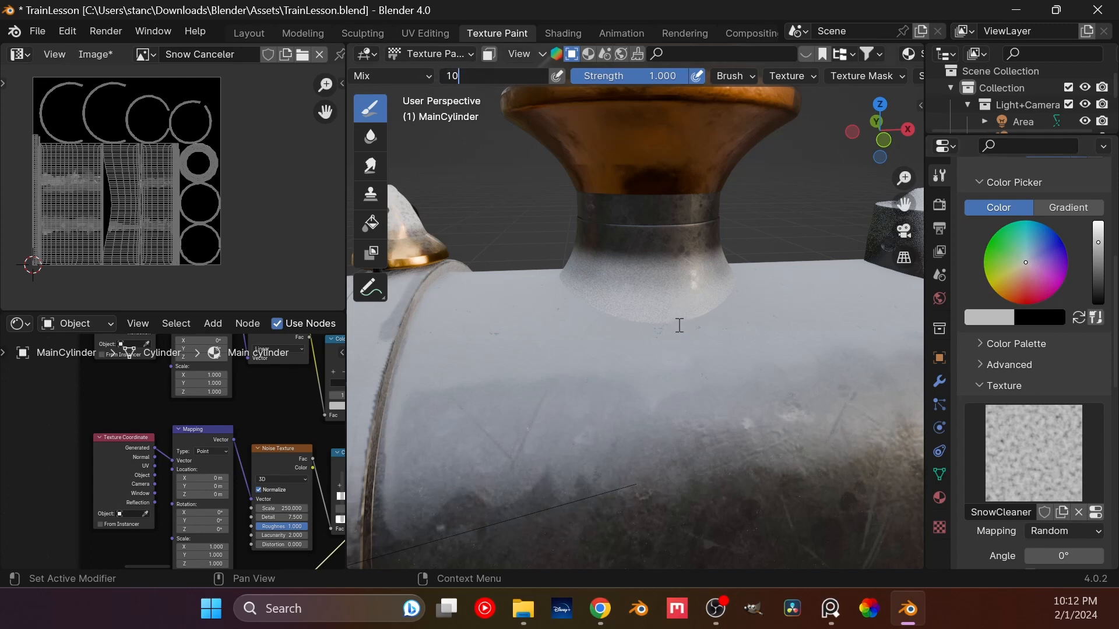
{"action": "key", "text": "Return"}
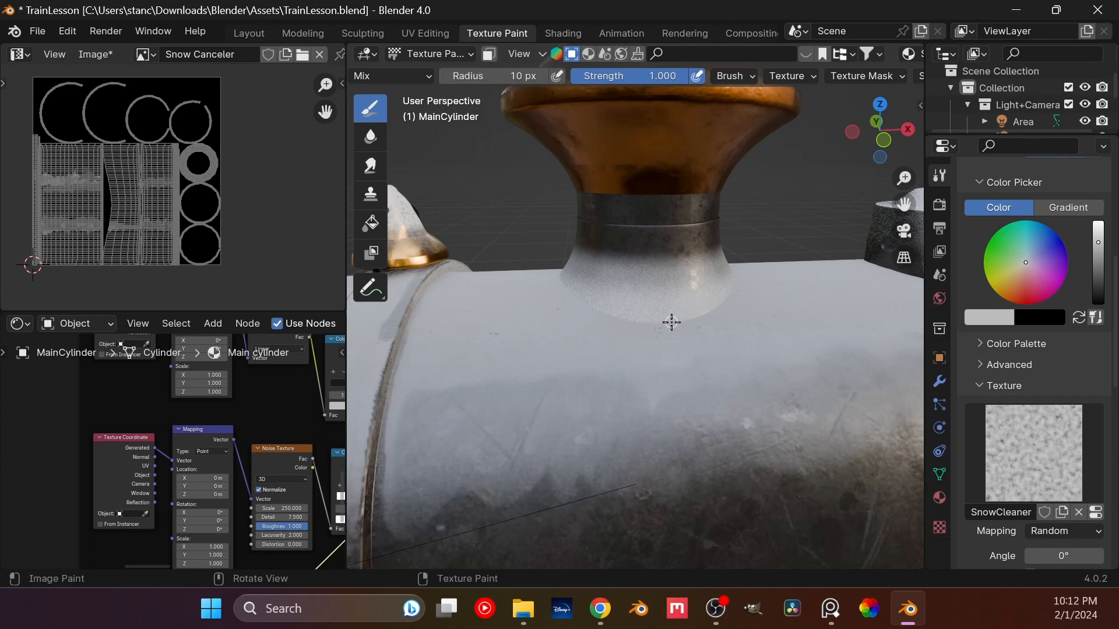
{"action": "left_click", "coordinate": [486, 69]}
{"action": "type", "text": "7"}
{"action": "key", "text": "Return"}
- Turn on Y mirroring and paint a thin line on the cylinder along the edge of the chimney's flared base
{"action": "middle_click_drag", "start_coordinate": [696, 323], "coordinate": [615, 407]}
{"action": "scroll", "coordinate": [719, 349], "scroll_direction": "up", "scroll_amount": 2}
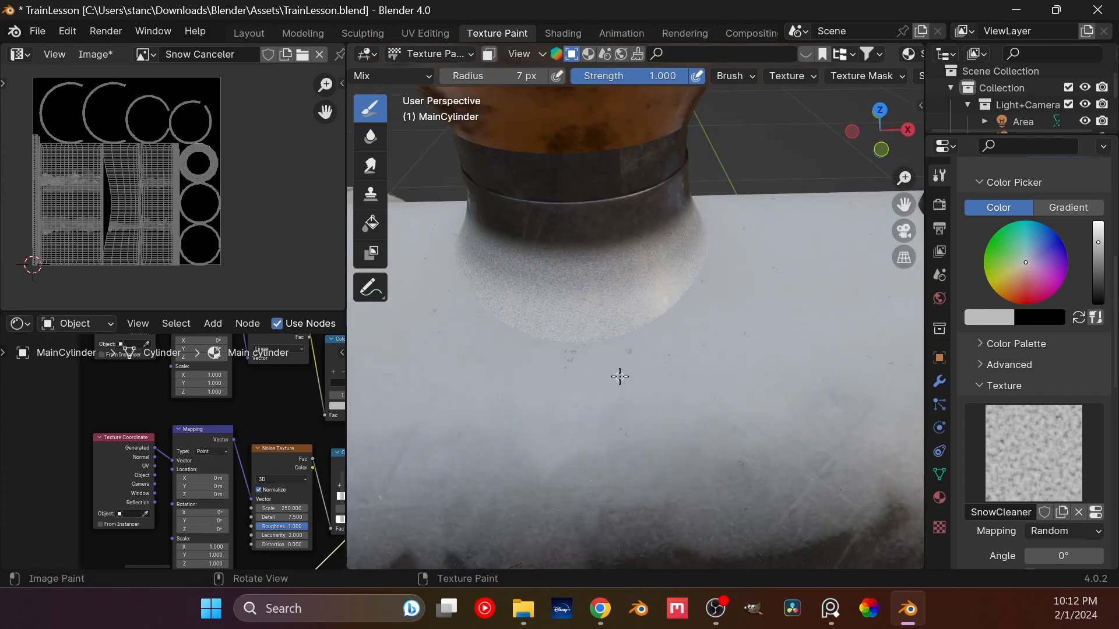
{"action": "scroll", "coordinate": [775, 78], "scroll_direction": "down", "scroll_amount": 5}
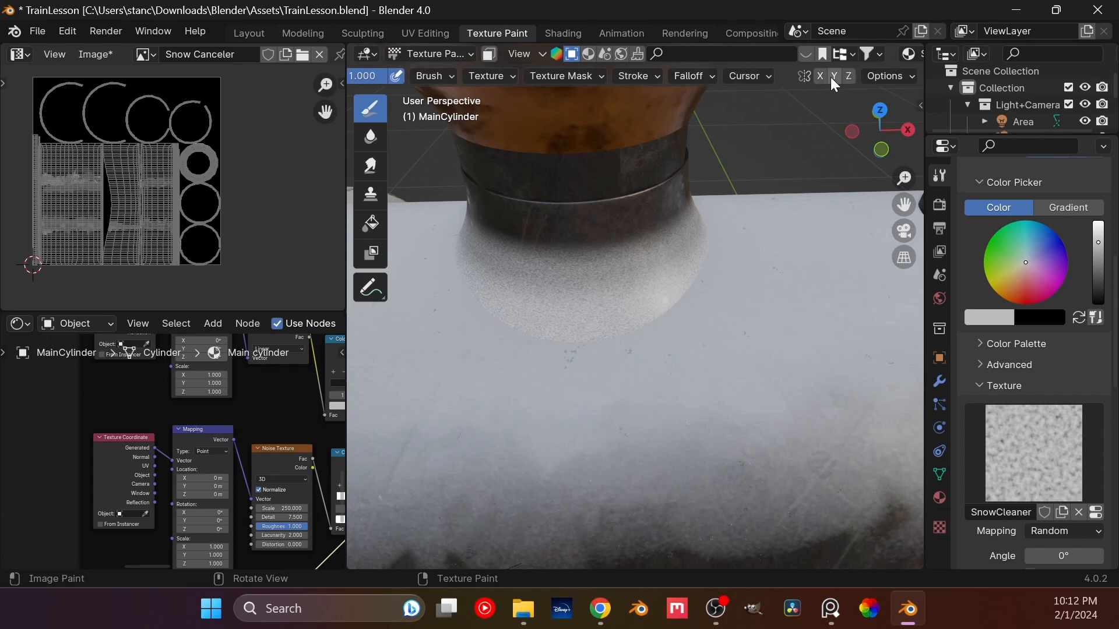
{"action": "left_click", "coordinate": [833, 77]}
{"action": "left_click_drag", "start_coordinate": [646, 329], "coordinate": [671, 310]}
{"action": "left_click_drag", "start_coordinate": [688, 288], "coordinate": [710, 252]}
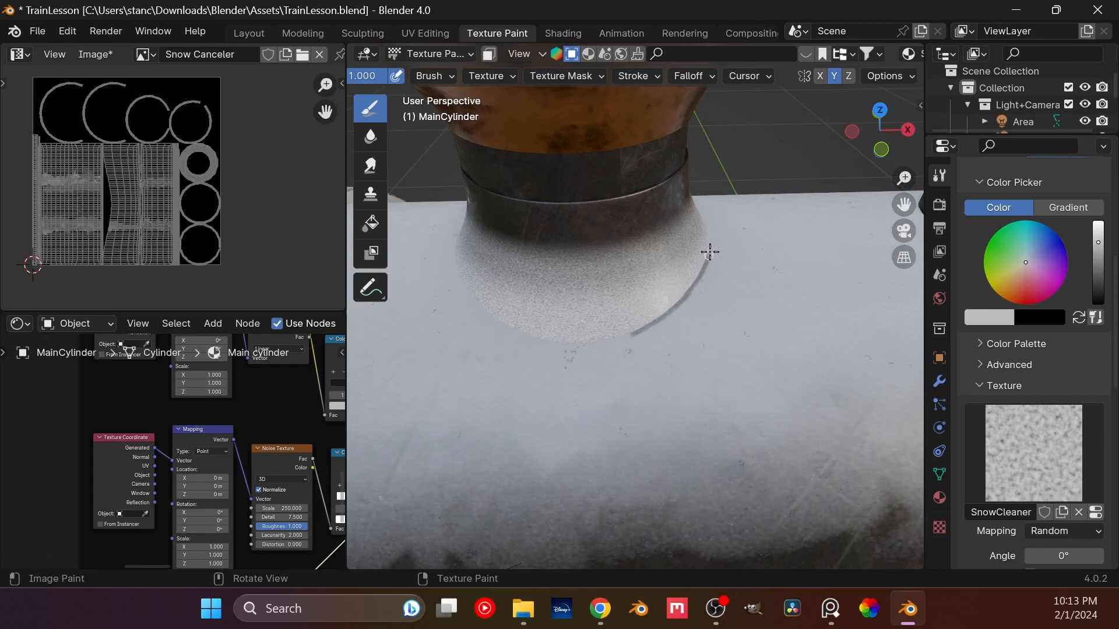
{"action": "mouse_move", "coordinate": [468, 296]}
{"action": "left_mouse_down"}
{"action": "mouse_move", "coordinate": [530, 334]}
{"action": "mouse_move", "coordinate": [574, 343]}
{"action": "mouse_move", "coordinate": [553, 344]}
{"action": "mouse_move", "coordinate": [627, 330]}
{"action": "mouse_move", "coordinate": [600, 340]}
{"action": "mouse_move", "coordinate": [656, 298]}
{"action": "left_mouse_up"}
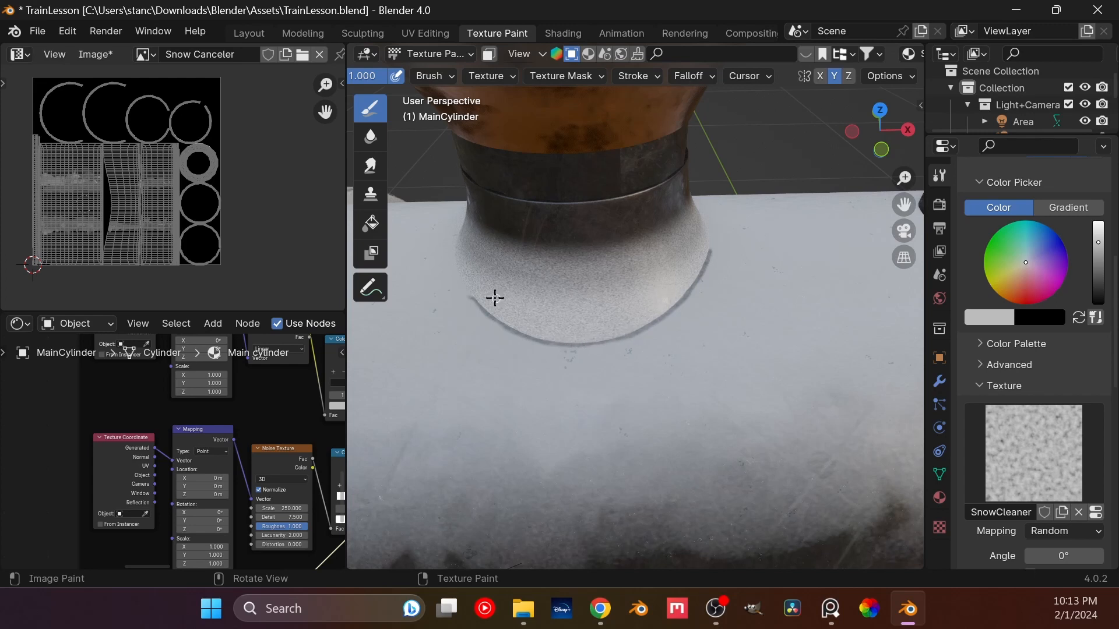
- Continue the thin light-grey line on the cylinder around the sides of the chimney's flared base and retouch its thin stretches
{"action": "left_click_drag", "start_coordinate": [453, 250], "coordinate": [463, 289]}
{"action": "left_click_drag", "start_coordinate": [457, 236], "coordinate": [452, 252]}
{"action": "left_click_drag", "start_coordinate": [710, 251], "coordinate": [707, 230]}
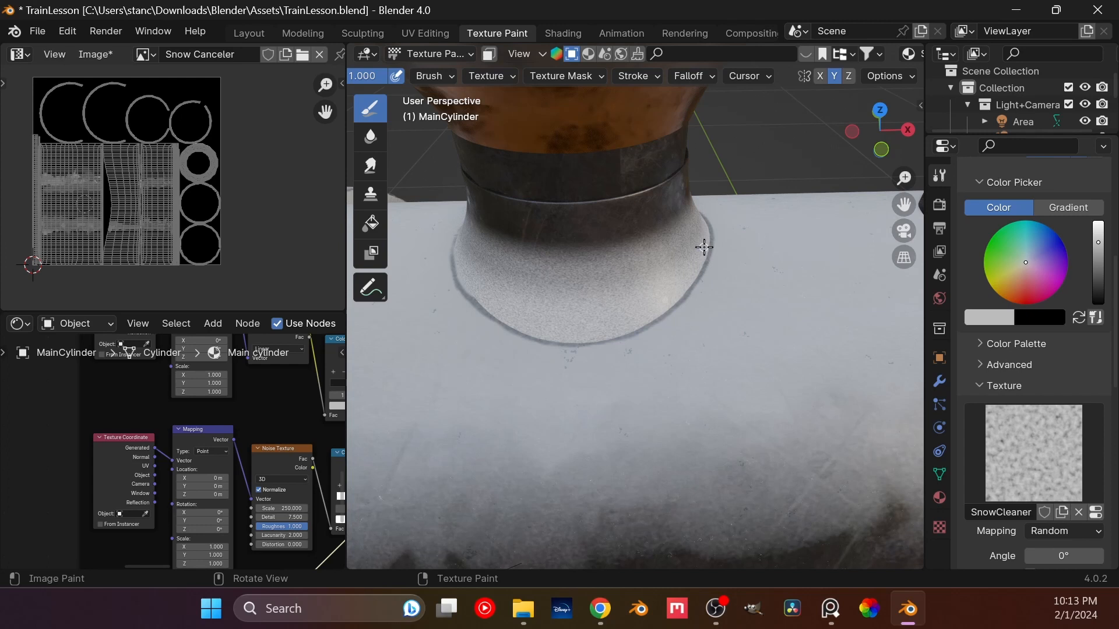
{"action": "middle_click_drag", "start_coordinate": [631, 208], "coordinate": [721, 355]}
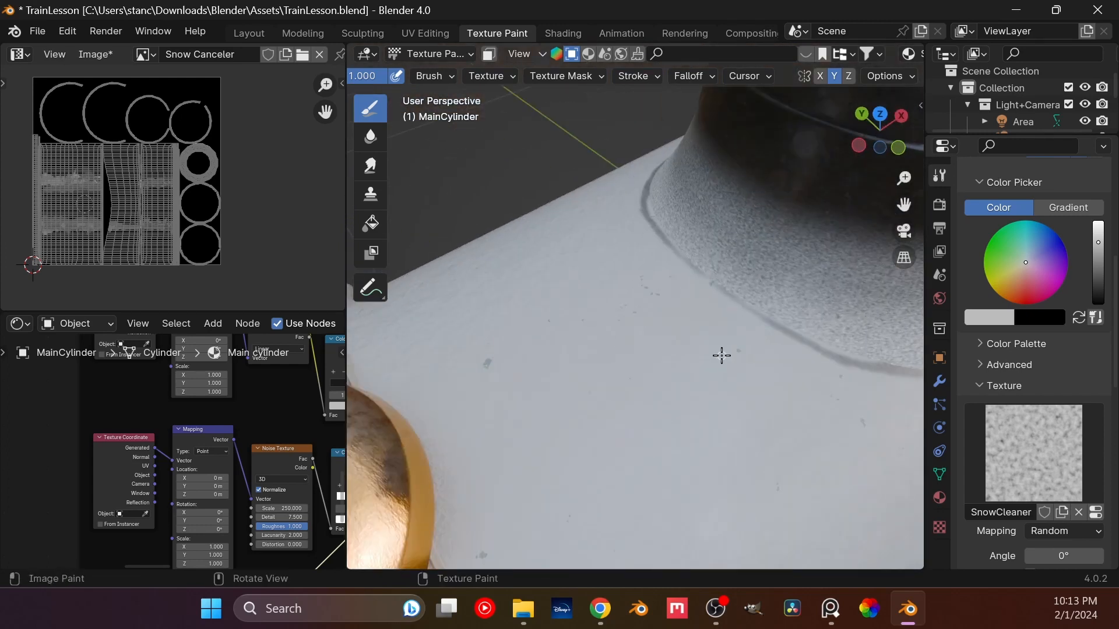
{"action": "left_click_drag", "start_coordinate": [696, 270], "coordinate": [786, 330]}
{"action": "middle_click_drag", "start_coordinate": [816, 352], "coordinate": [746, 392]}
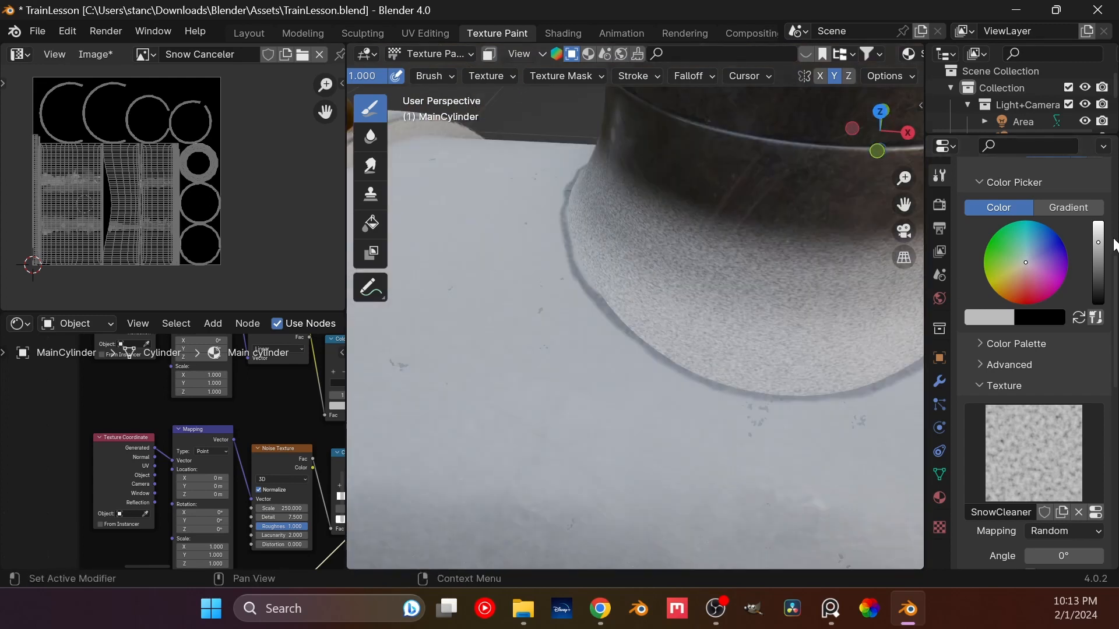
- Paint a fainter band just outside the line at the chimney's base with a mid-grey 10 px brush
{"action": "left_click_drag", "start_coordinate": [1098, 243], "coordinate": [1098, 269]}
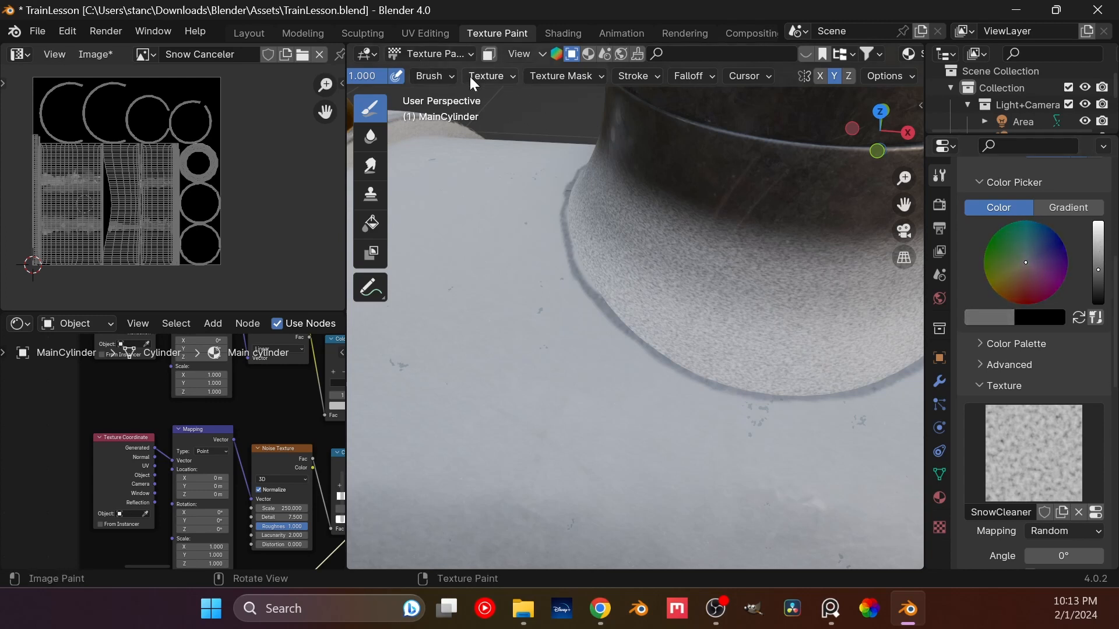
{"action": "scroll", "coordinate": [470, 75], "scroll_direction": "up", "scroll_amount": 10}
{"action": "left_click", "coordinate": [577, 76]}
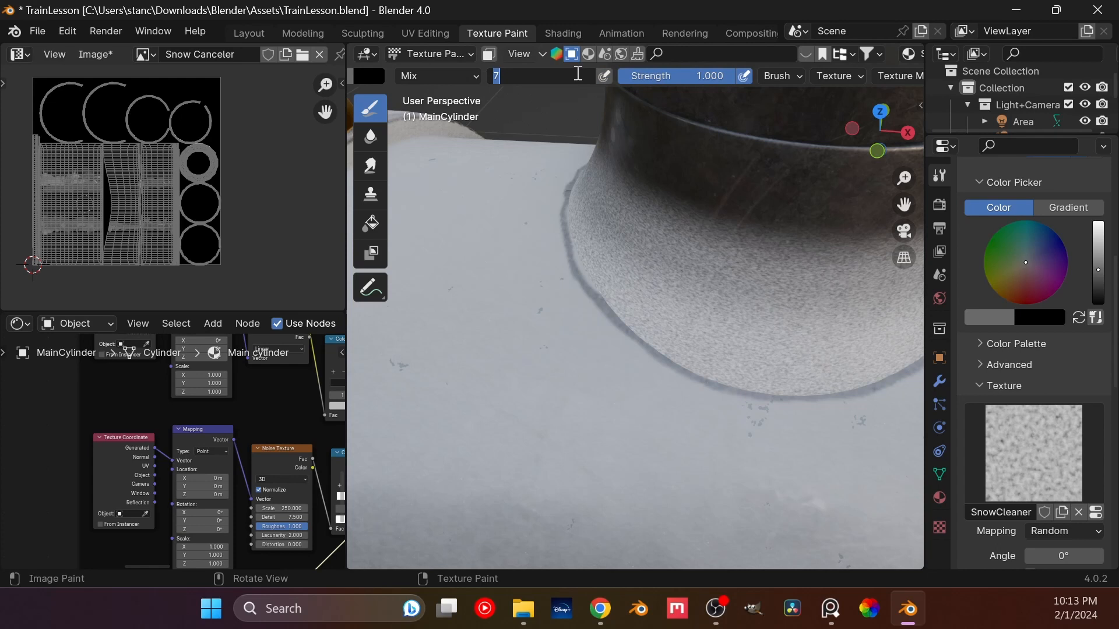
{"action": "type", "text": "10"}
{"action": "key", "text": "Return"}
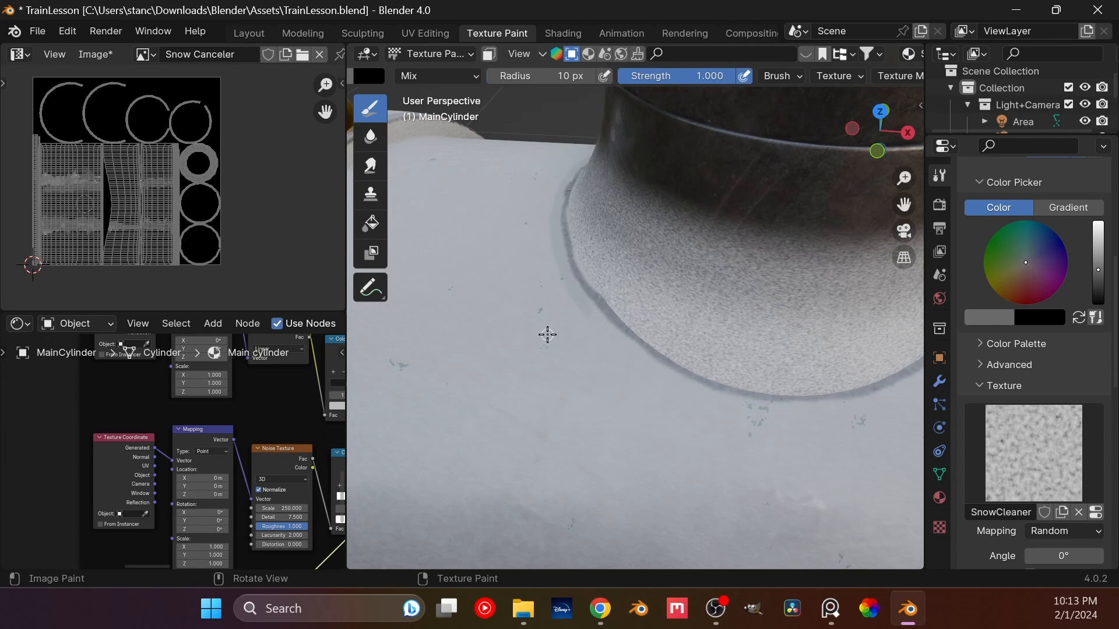
{"action": "middle_click_drag", "start_coordinate": [547, 332], "coordinate": [678, 357]}
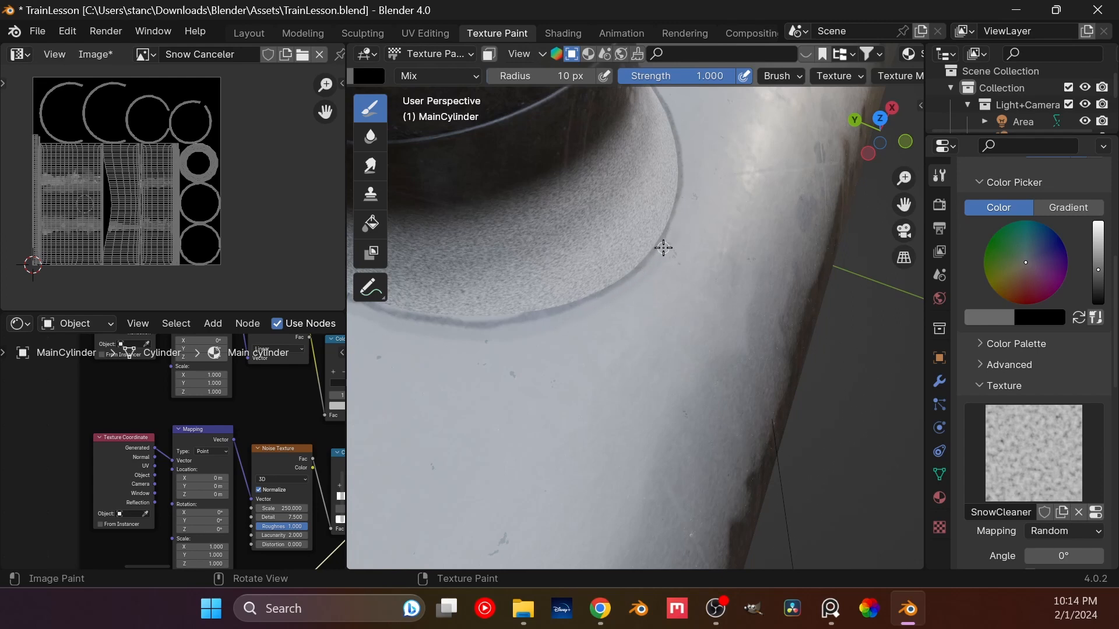
- Dab light-grey patches along the line at the chimney's base and extend the faint mid-grey band around it
{"action": "left_click", "coordinate": [1098, 280]}
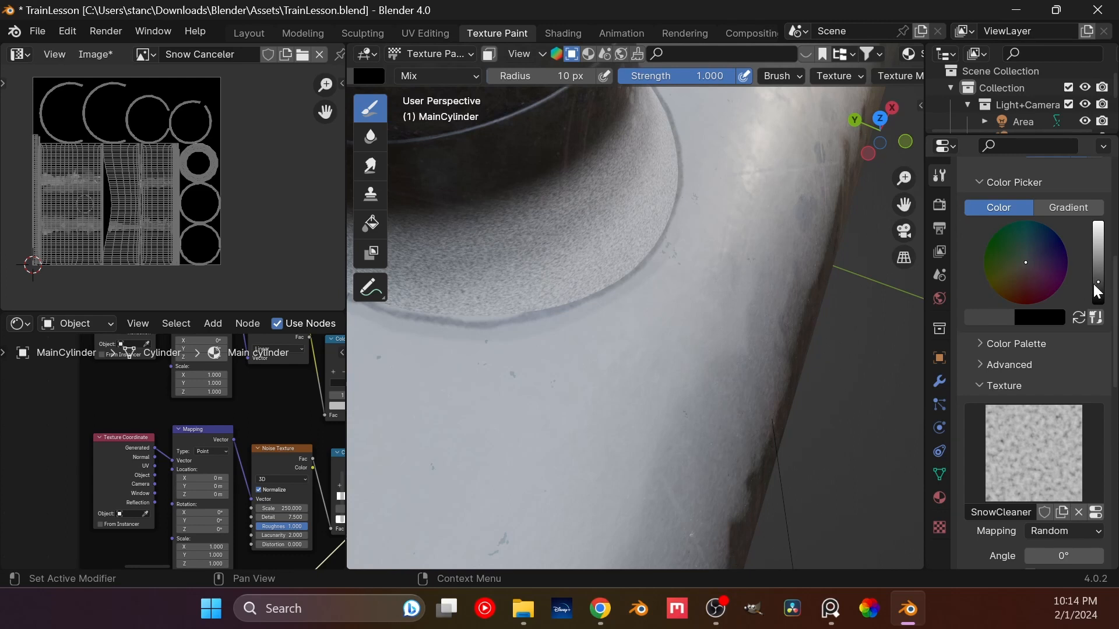
{"action": "left_click_drag", "start_coordinate": [1095, 282], "coordinate": [1099, 270]}
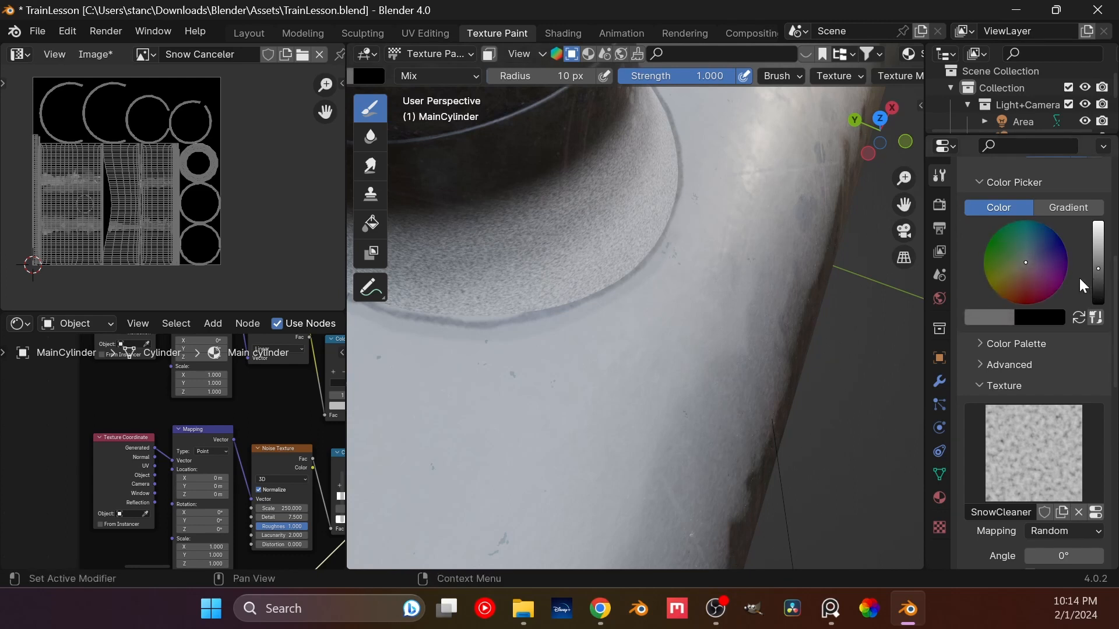
{"action": "left_click_drag", "start_coordinate": [1098, 268], "coordinate": [1098, 244]}
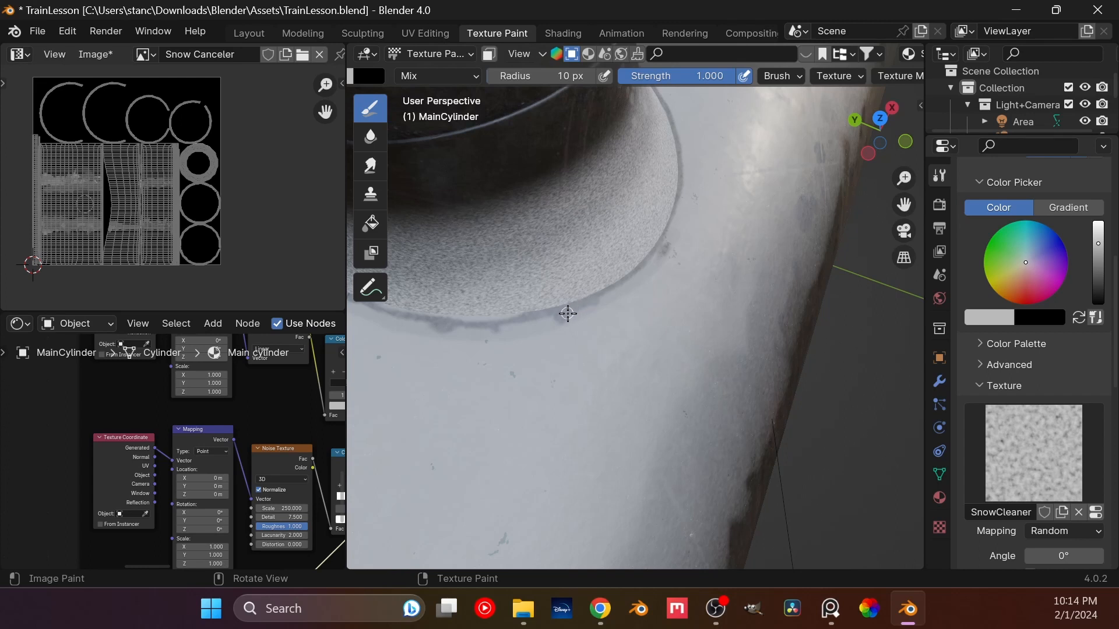
{"action": "left_click_drag", "start_coordinate": [1098, 263], "coordinate": [1100, 267]}
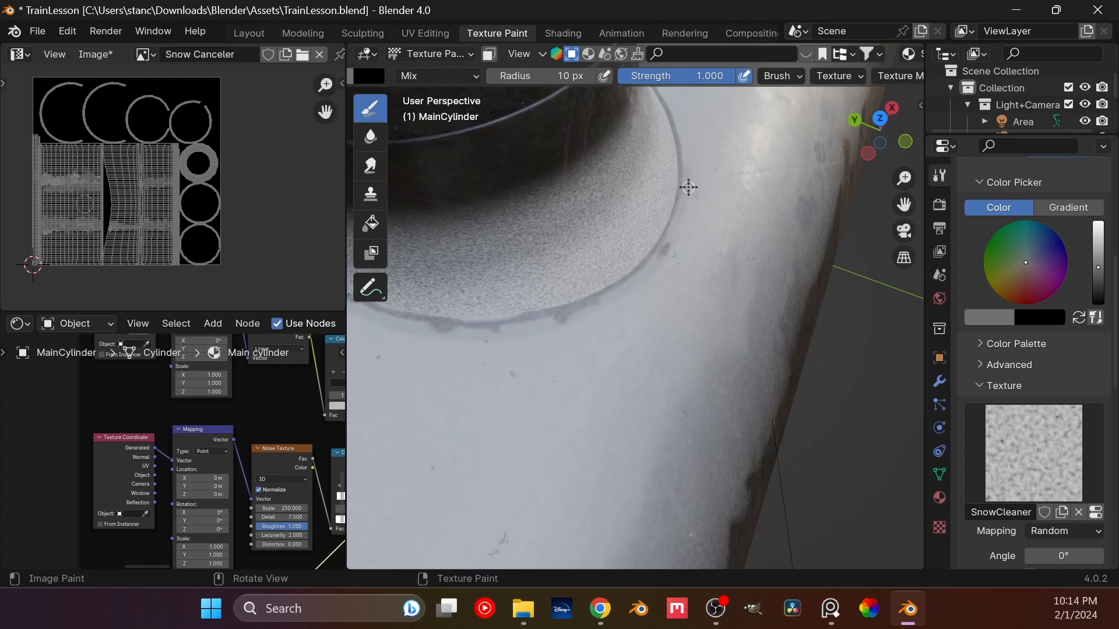
{"action": "mouse_move", "coordinate": [687, 187]}
{"action": "middle_mouse_down"}
{"action": "mouse_move", "coordinate": [772, 212]}
{"action": "mouse_move", "coordinate": [632, 278]}
{"action": "mouse_move", "coordinate": [623, 197]}
{"action": "mouse_move", "coordinate": [612, 299]}
{"action": "middle_mouse_up"}
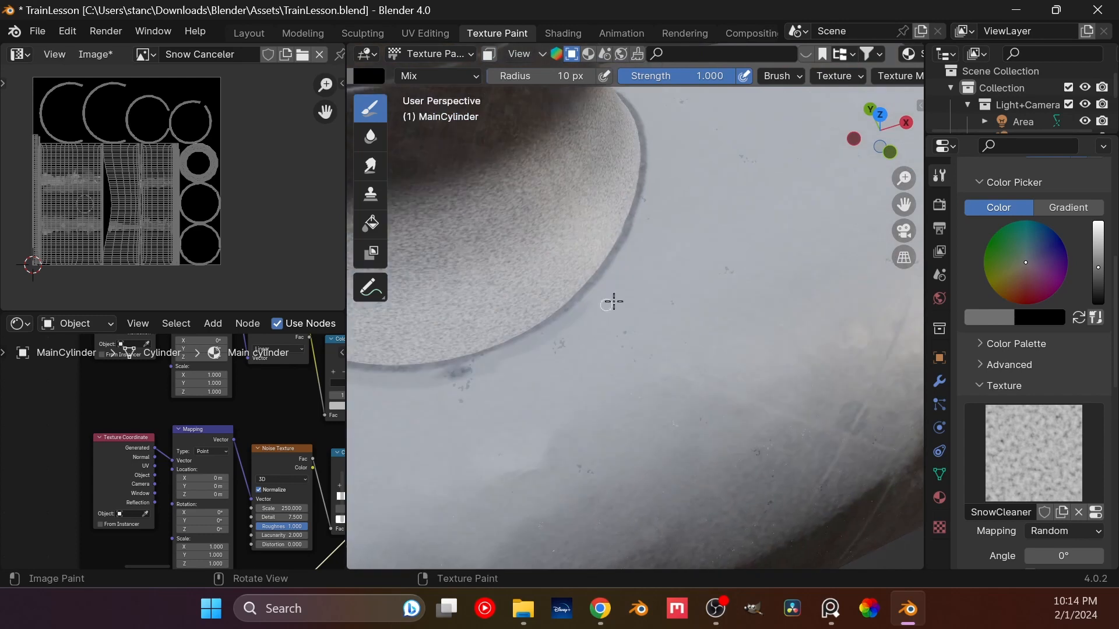
{"action": "middle_click_drag", "start_coordinate": [689, 233], "coordinate": [657, 282], "text": "shift"}
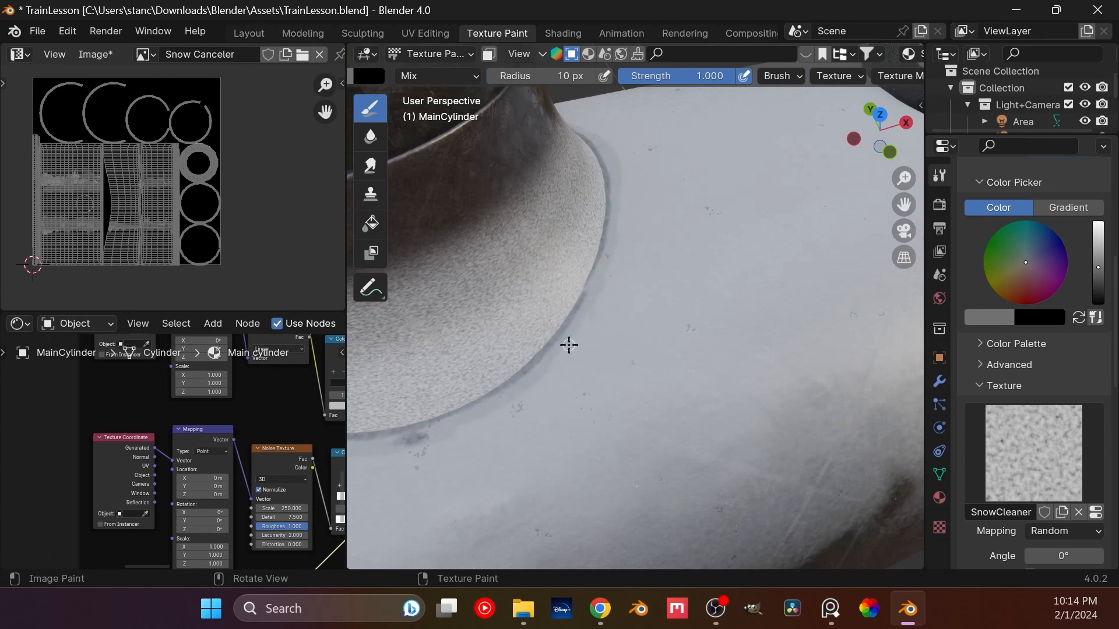
- Check the painted snow along the cylinder and save the Snow Canceler image
{"action": "scroll", "coordinate": [595, 344], "scroll_direction": "down", "scroll_amount": 9}
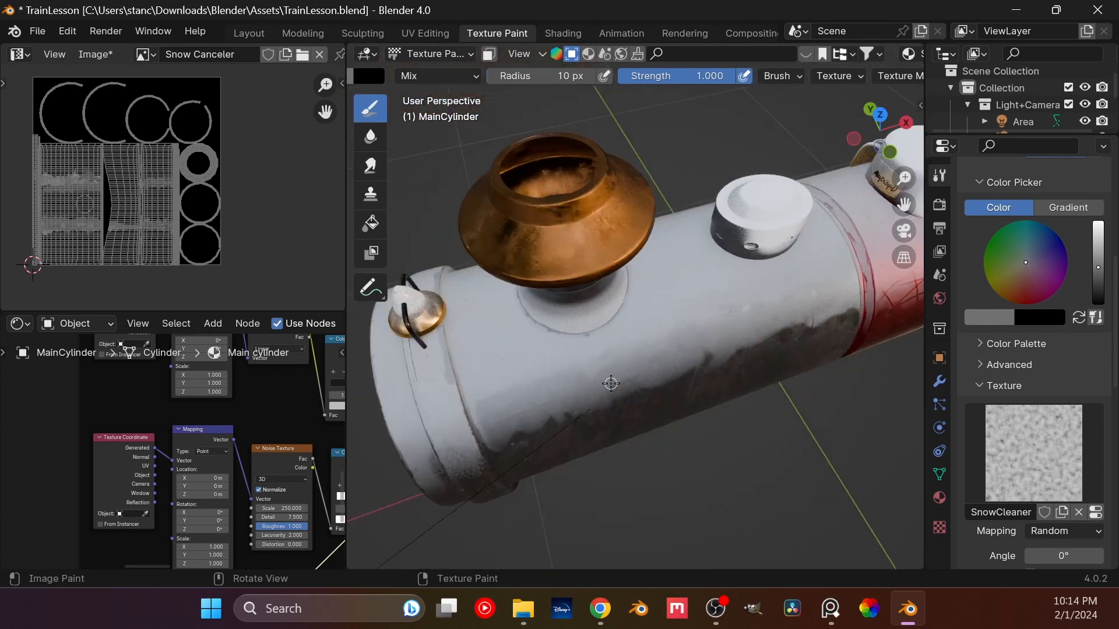
{"action": "middle_click_drag", "start_coordinate": [610, 383], "coordinate": [622, 320]}
{"action": "scroll", "coordinate": [625, 326], "scroll_direction": "down", "scroll_amount": 3}
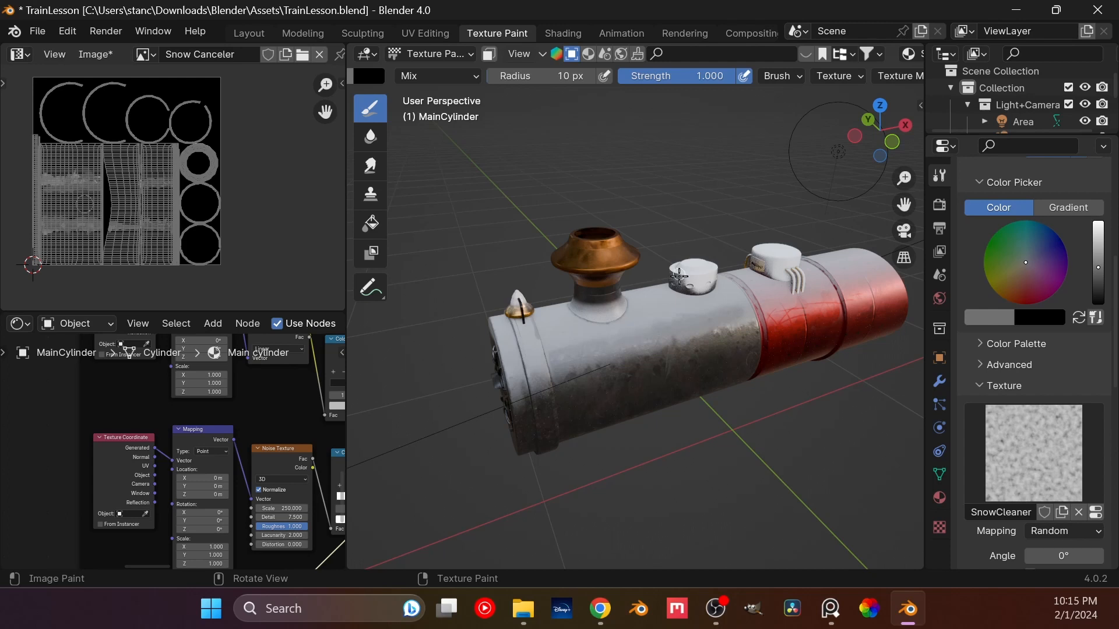
{"action": "scroll", "coordinate": [682, 271], "scroll_direction": "up", "scroll_amount": 6}
{"action": "middle_click_drag", "start_coordinate": [685, 266], "coordinate": [702, 297]}
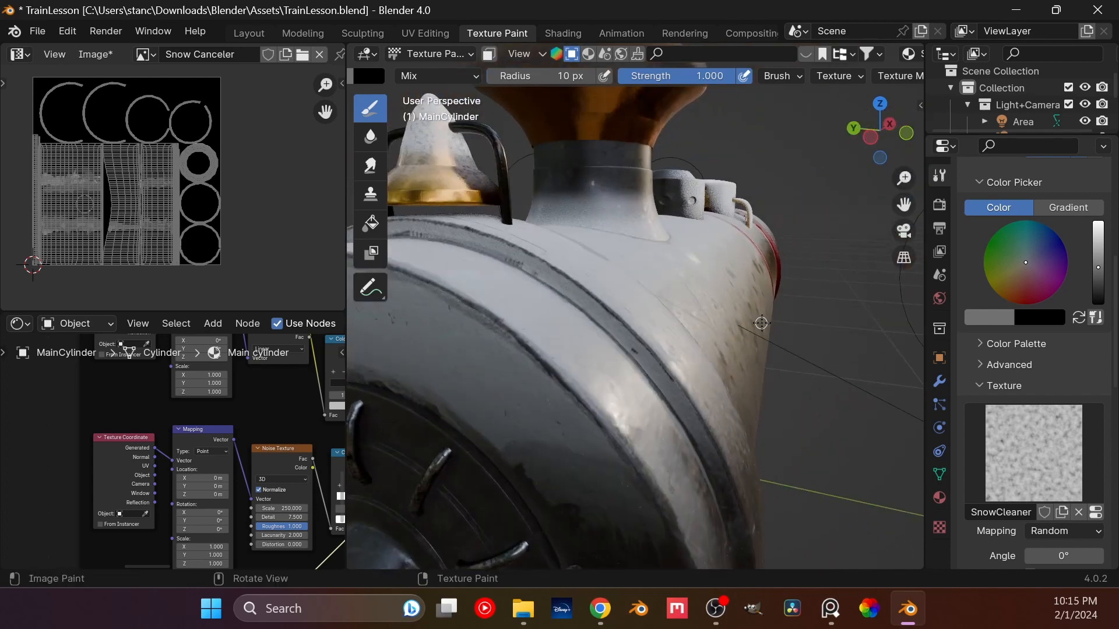
{"action": "middle_click_drag", "start_coordinate": [761, 324], "coordinate": [618, 348]}
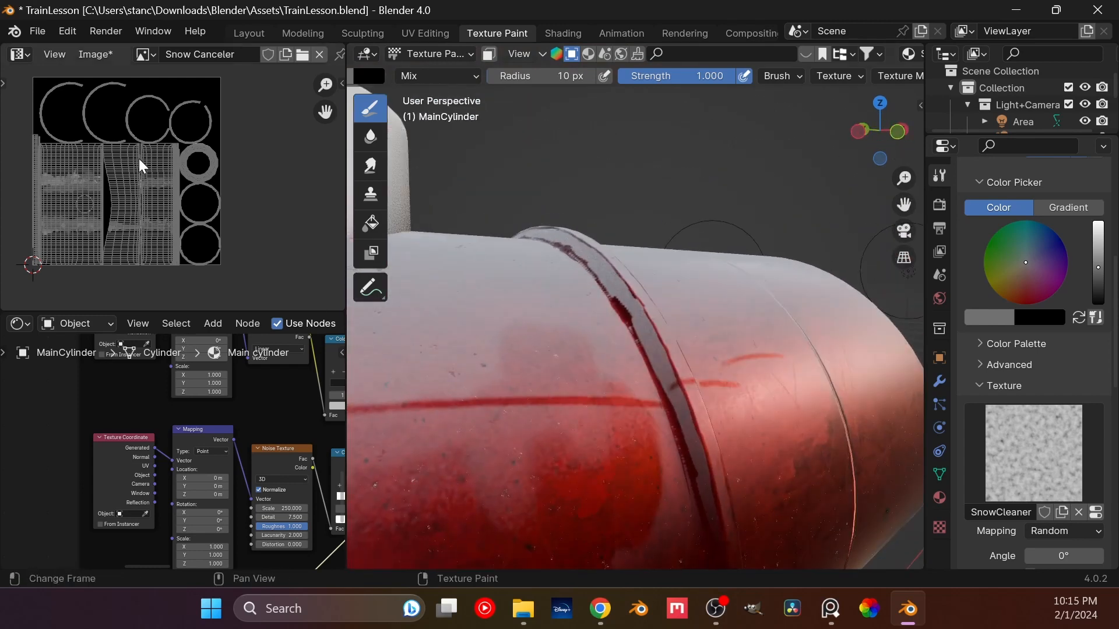
{"action": "left_click", "coordinate": [95, 54]}
{"action": "left_click", "coordinate": [124, 226]}
- Set the brush colour to light grey and its radius to 70 px for painting around the white dome's base
{"action": "scroll", "coordinate": [595, 324], "scroll_direction": "down", "scroll_amount": 5}
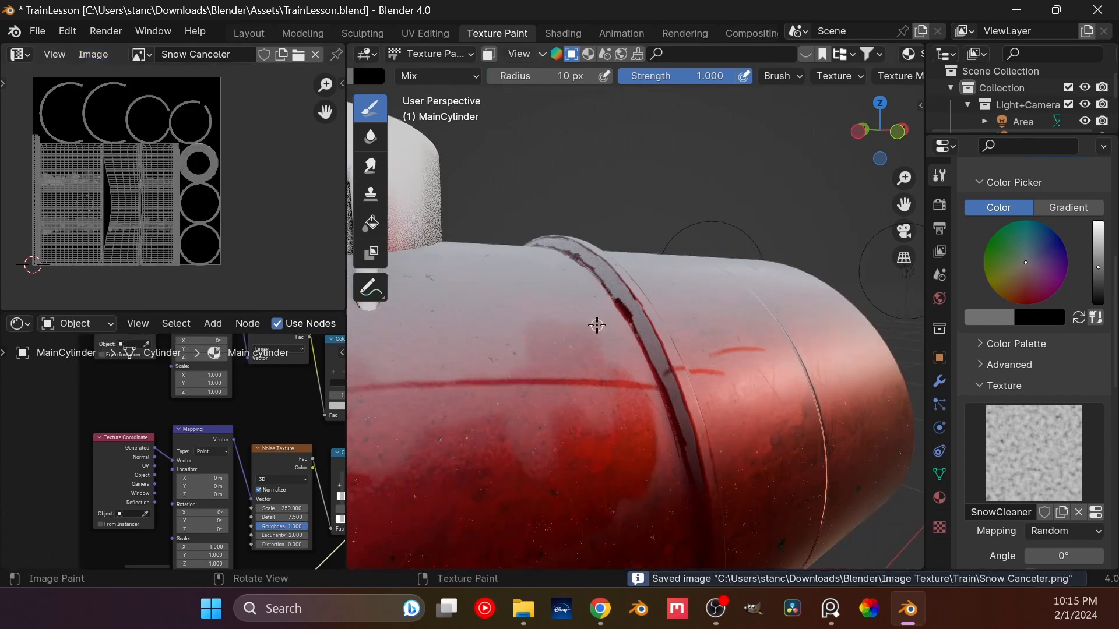
{"action": "middle_click_drag", "start_coordinate": [591, 322], "coordinate": [674, 332]}
{"action": "scroll", "coordinate": [632, 333], "scroll_direction": "up", "scroll_amount": 3}
{"action": "middle_click_drag", "start_coordinate": [574, 341], "coordinate": [641, 344], "text": "shift"}
{"action": "scroll", "coordinate": [662, 352], "scroll_direction": "up", "scroll_amount": 4}
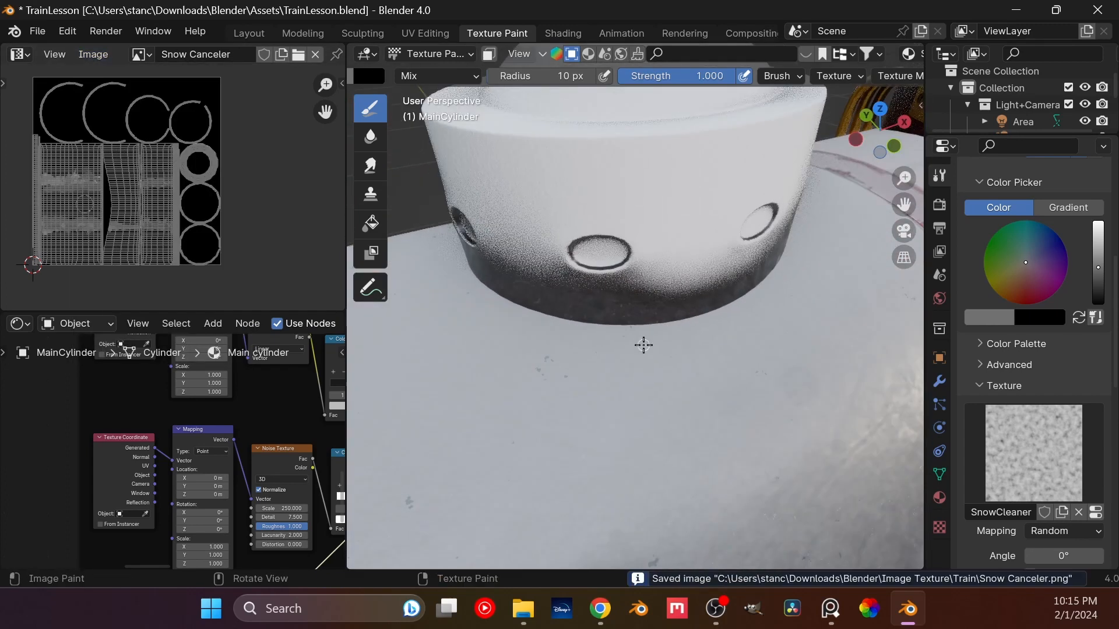
{"action": "middle_click_drag", "start_coordinate": [685, 311], "coordinate": [645, 356]}
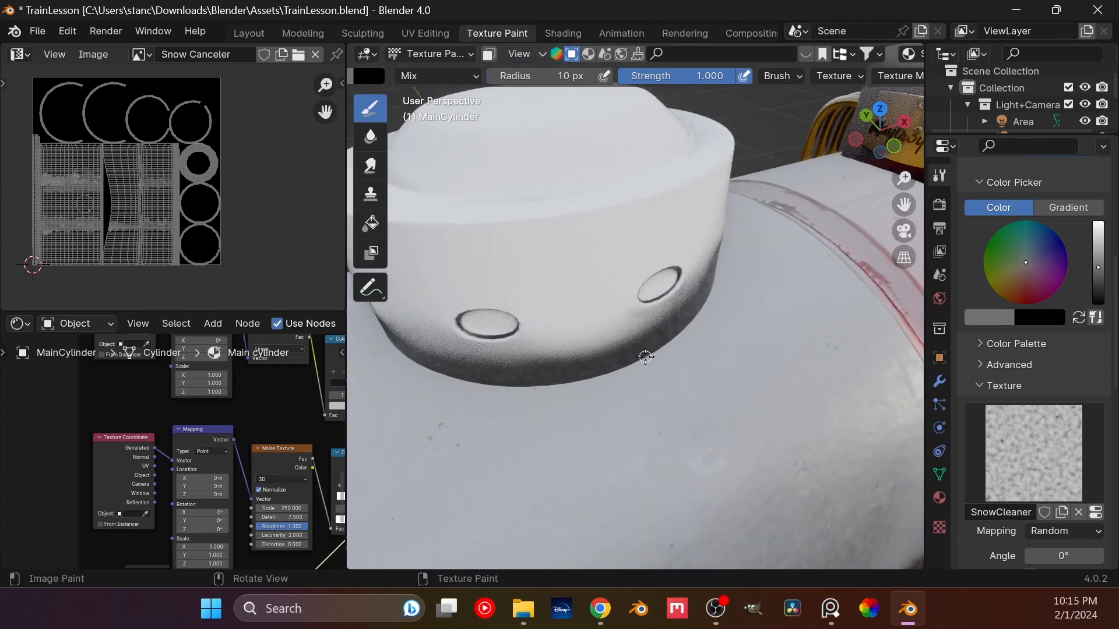
{"action": "left_click_drag", "start_coordinate": [1098, 269], "coordinate": [1090, 248]}
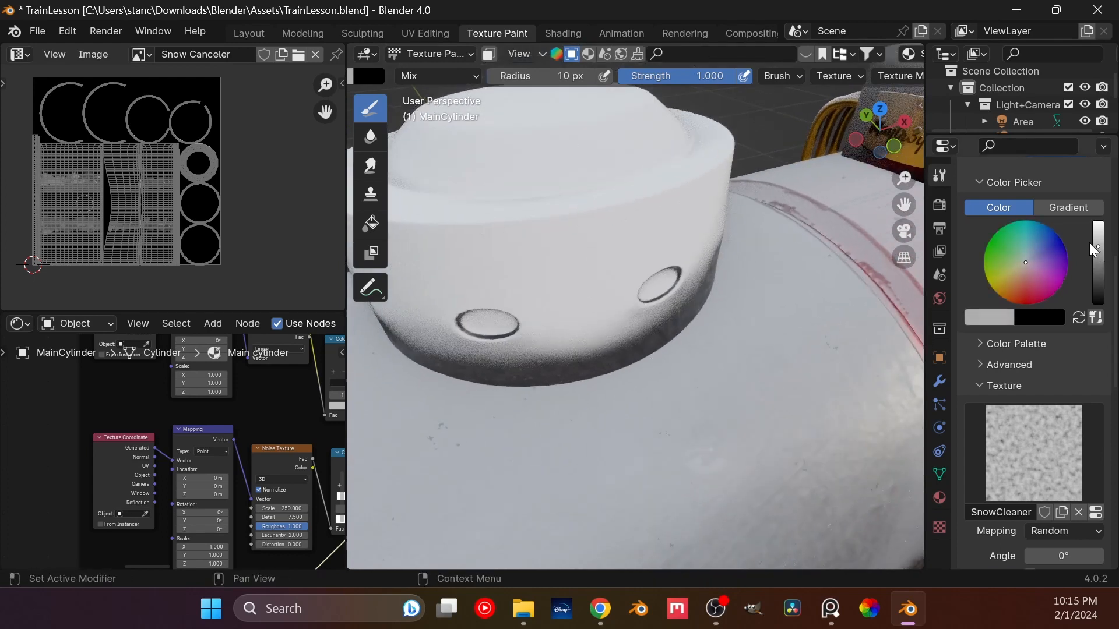
{"action": "left_click", "coordinate": [548, 74]}
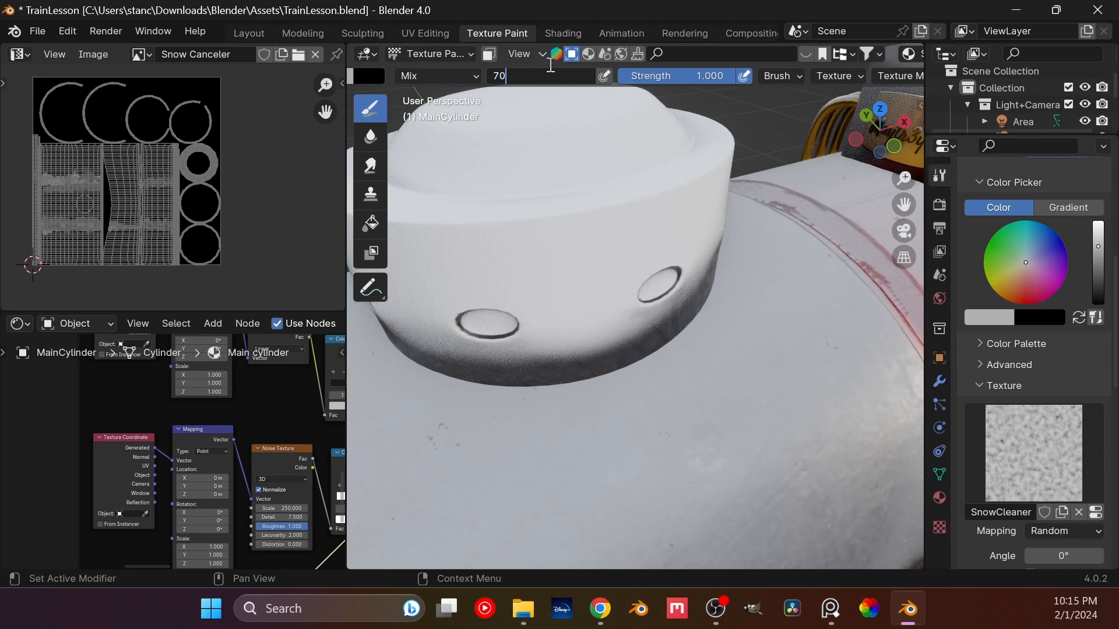
{"action": "key", "text": "Return"}
{"action": "left_click_drag", "start_coordinate": [1099, 254], "coordinate": [1098, 247]}
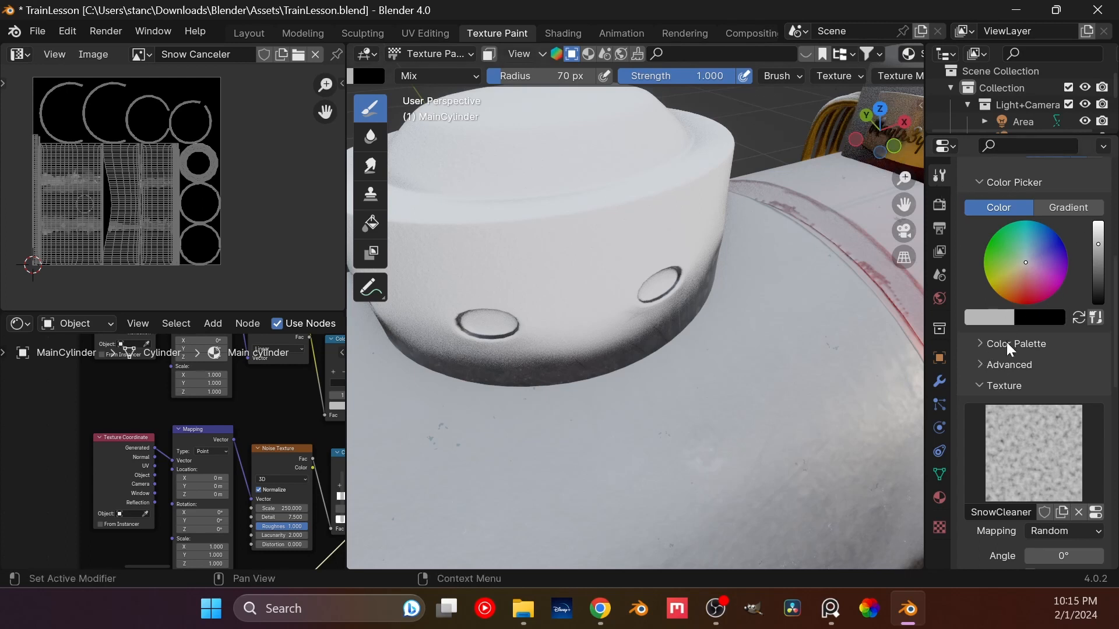
- Create a new colour palette and add the light-grey brush colour to it as a swatch
{"action": "left_click", "coordinate": [983, 344]}
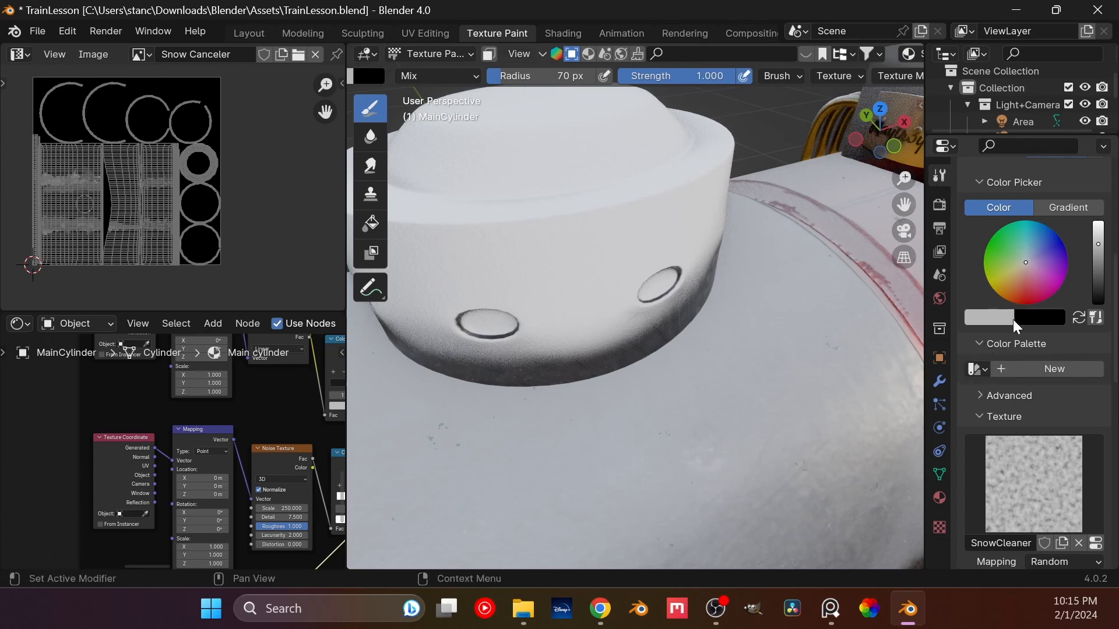
{"action": "left_click", "coordinate": [1015, 366]}
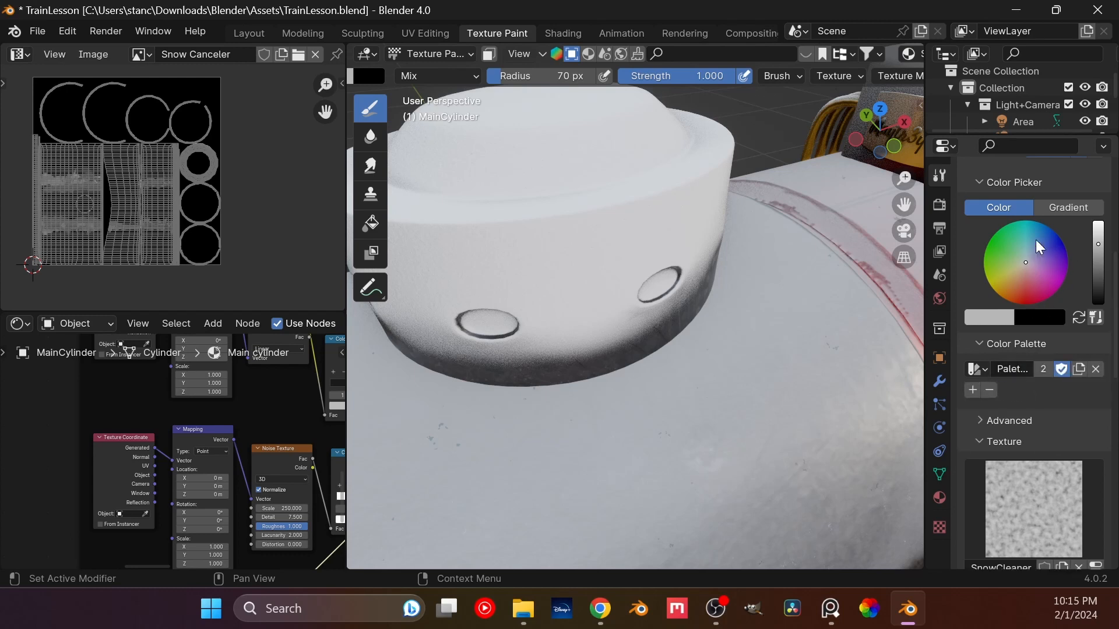
{"action": "left_click", "coordinate": [973, 390]}
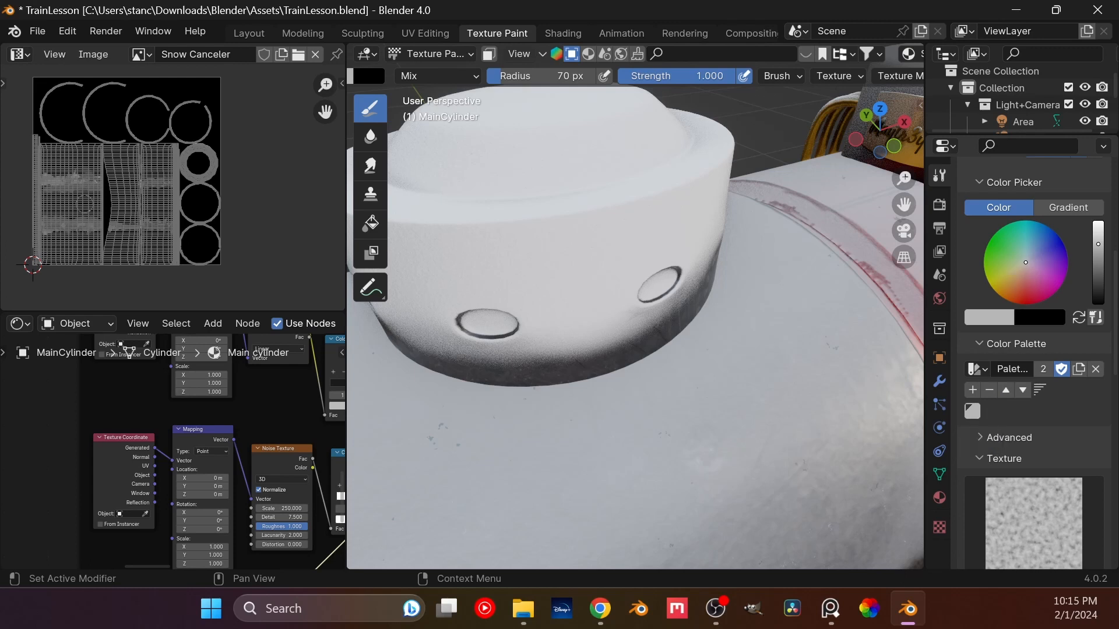
{"action": "left_click", "coordinate": [1016, 229]}
{"action": "left_click", "coordinate": [973, 412]}
- Set the brush radius to 7 px and make its light grey slightly brighter
{"action": "middle_click_drag", "start_coordinate": [679, 390], "coordinate": [696, 366], "text": "shift"}
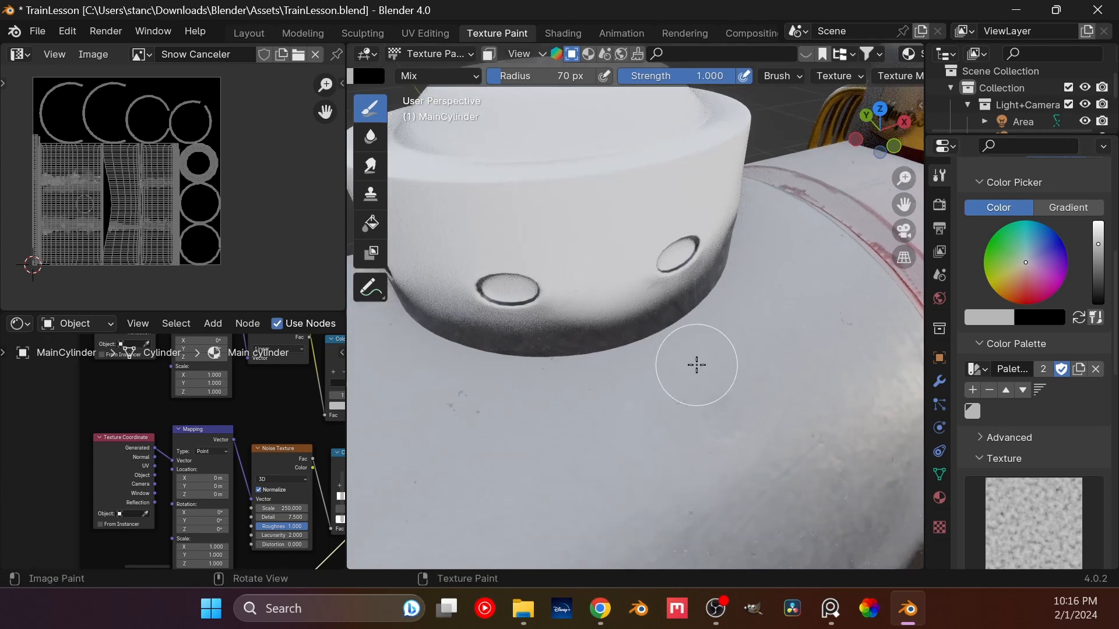
{"action": "left_click", "coordinate": [561, 81]}
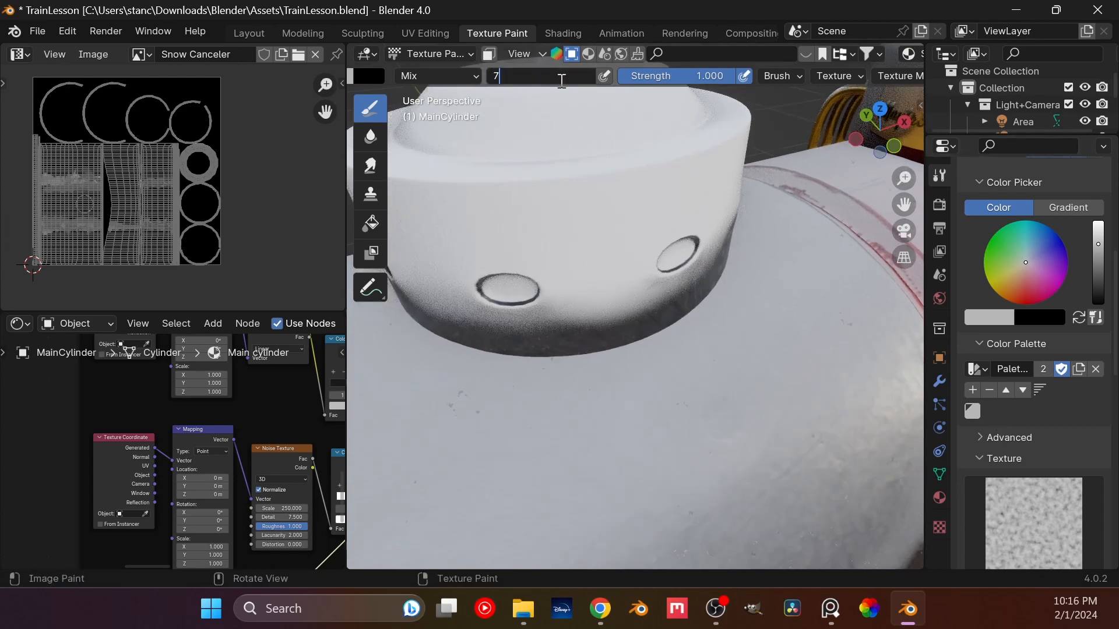
{"action": "type", "text": "7"}
{"action": "key", "text": "Return"}
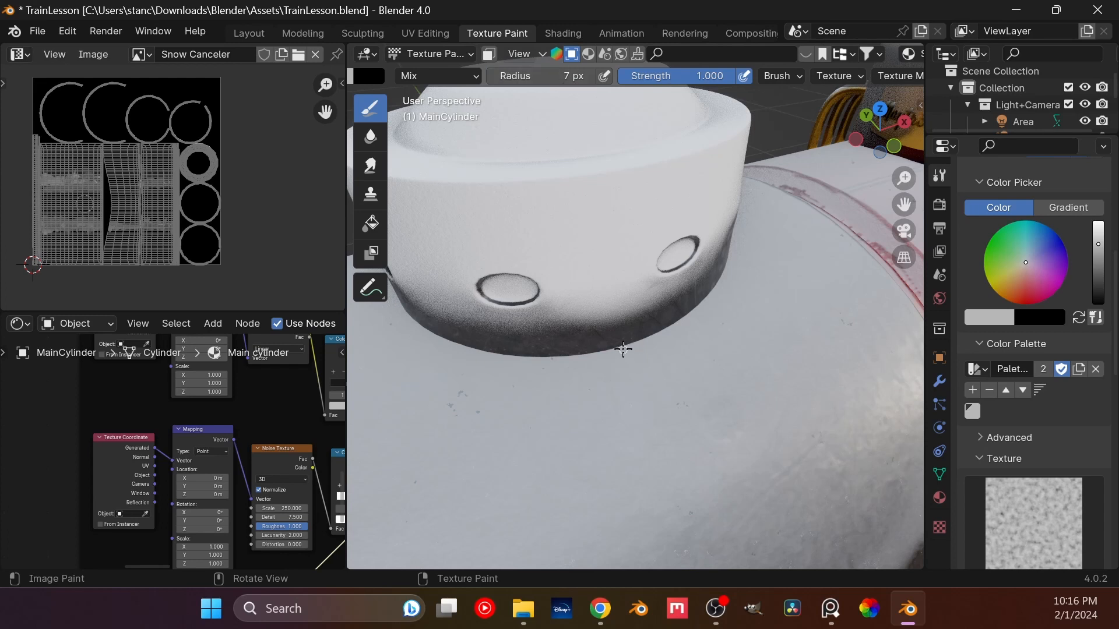
{"action": "left_click_drag", "start_coordinate": [1092, 254], "coordinate": [1096, 238]}
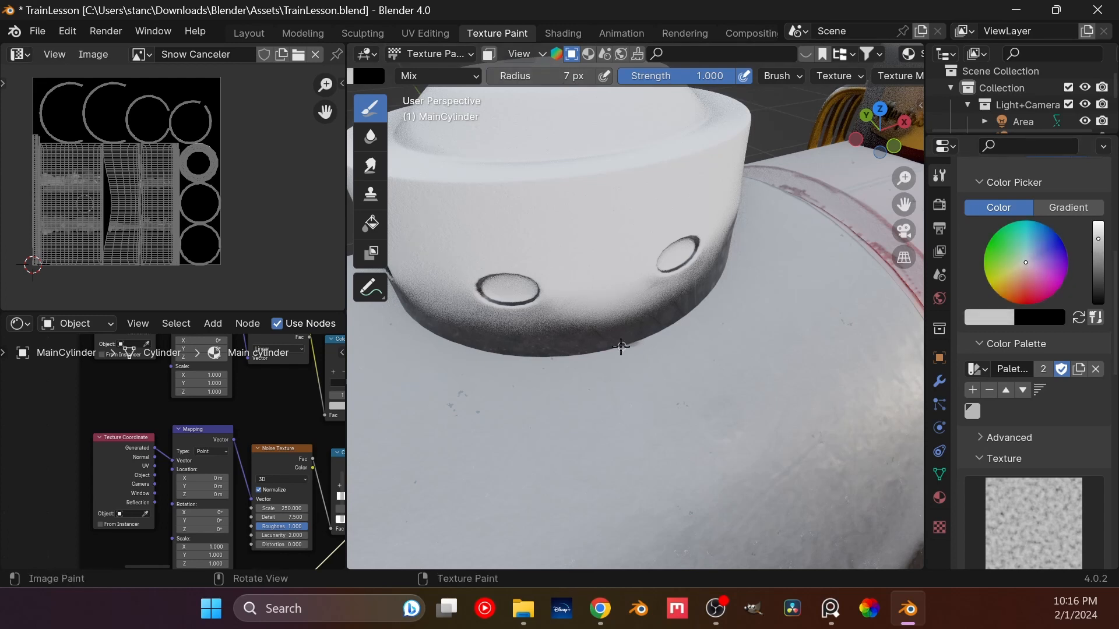
- Paint a thin irregular line on the cylinder along the bottom edge of the white dome with the light-grey brush
{"action": "mouse_move", "coordinate": [621, 347]}
{"action": "left_mouse_down"}
{"action": "mouse_move", "coordinate": [697, 311]}
{"action": "mouse_move", "coordinate": [711, 291]}
{"action": "left_mouse_up"}
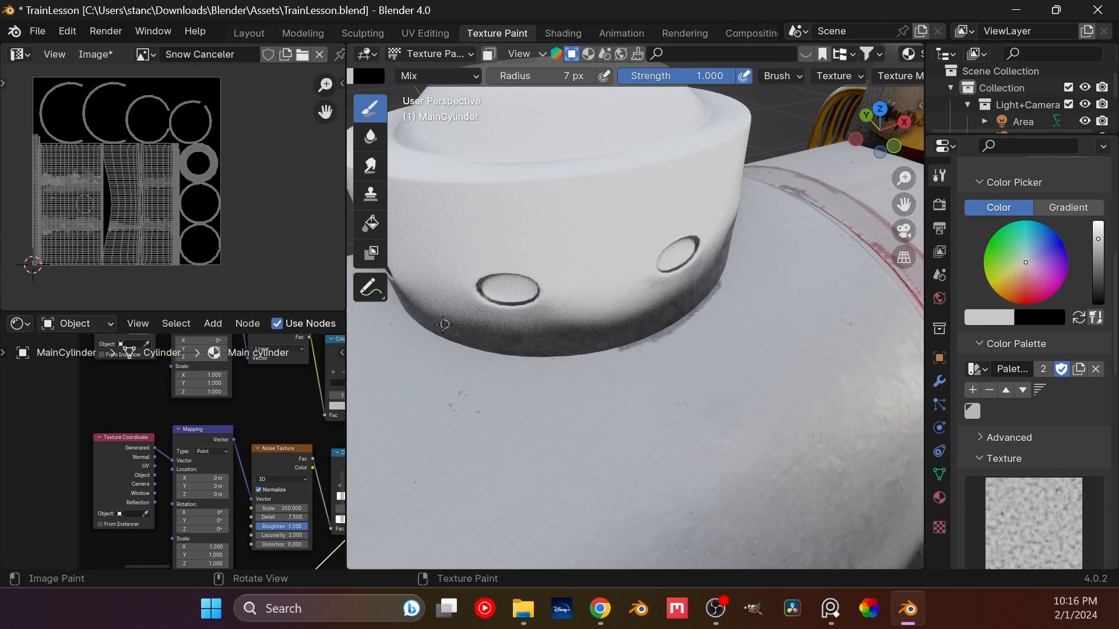
{"action": "mouse_move", "coordinate": [436, 323]}
{"action": "middle_mouse_down"}
{"action": "mouse_move", "coordinate": [606, 317]}
{"action": "mouse_move", "coordinate": [587, 317]}
{"action": "mouse_move", "coordinate": [656, 334]}
{"action": "middle_mouse_up"}
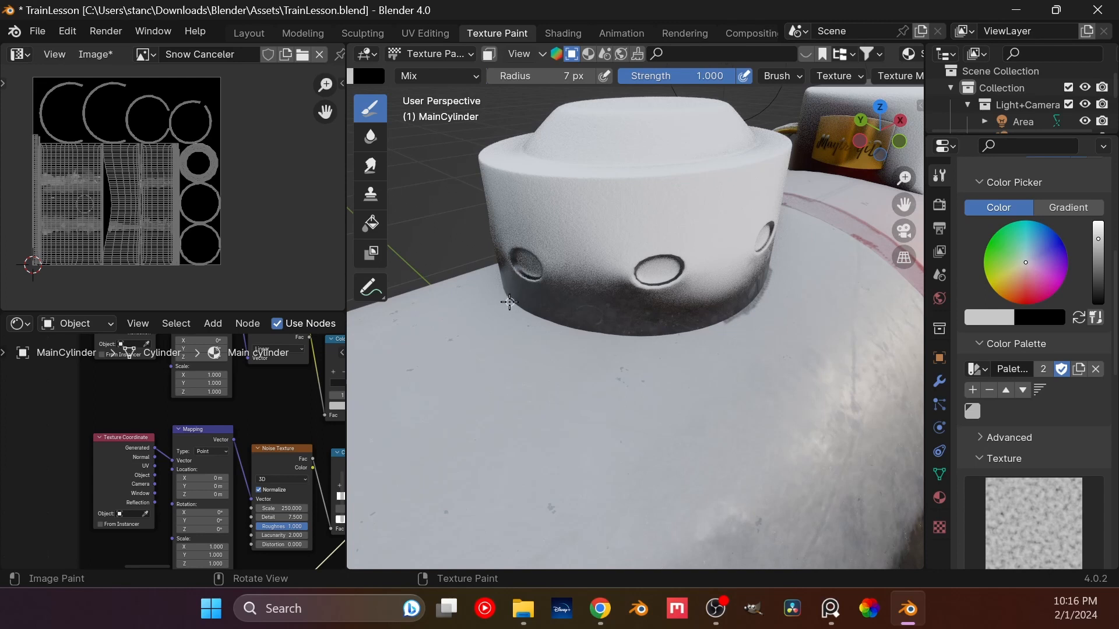
{"action": "mouse_move", "coordinate": [509, 302]}
{"action": "left_mouse_down"}
{"action": "mouse_move", "coordinate": [612, 345]}
{"action": "mouse_move", "coordinate": [592, 334]}
{"action": "mouse_move", "coordinate": [656, 343]}
{"action": "mouse_move", "coordinate": [714, 325]}
{"action": "left_mouse_up"}
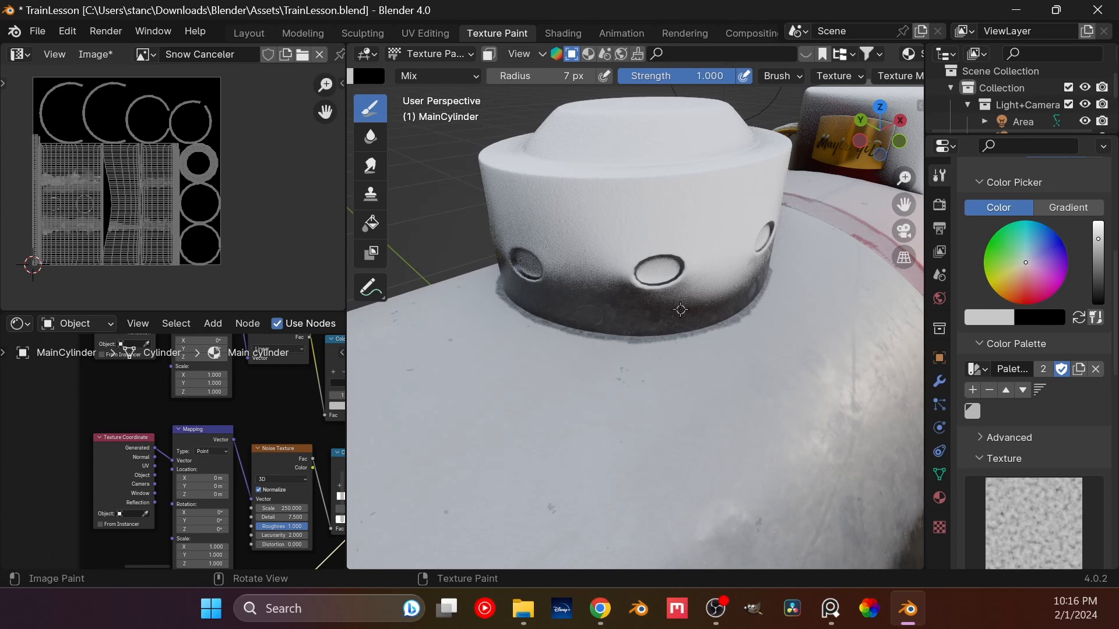
{"action": "middle_click_drag", "start_coordinate": [633, 412], "coordinate": [550, 332]}
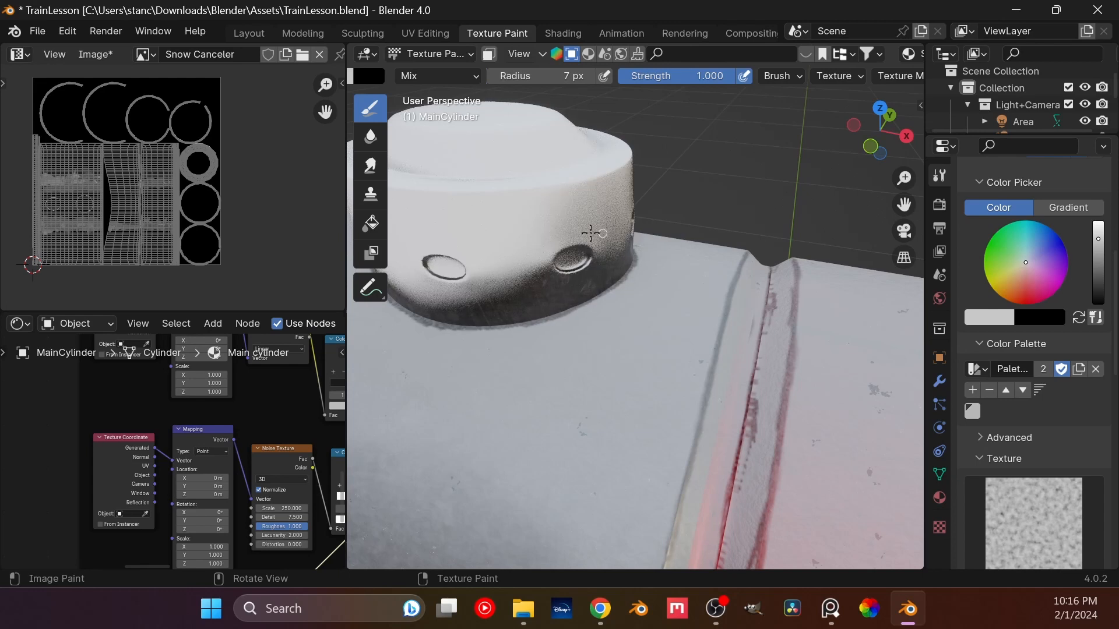
{"action": "middle_click_drag", "start_coordinate": [590, 233], "coordinate": [662, 271]}
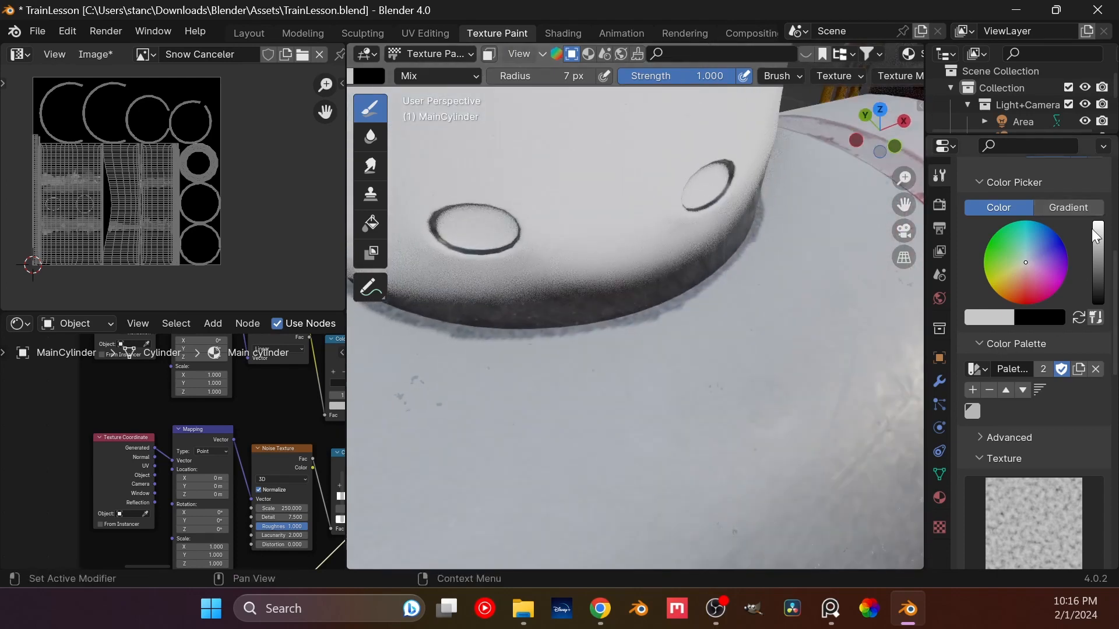
- Set the brush radius to 10 px and darken the brush colour to a medium grey
{"action": "left_click_drag", "start_coordinate": [1099, 244], "coordinate": [1098, 268]}
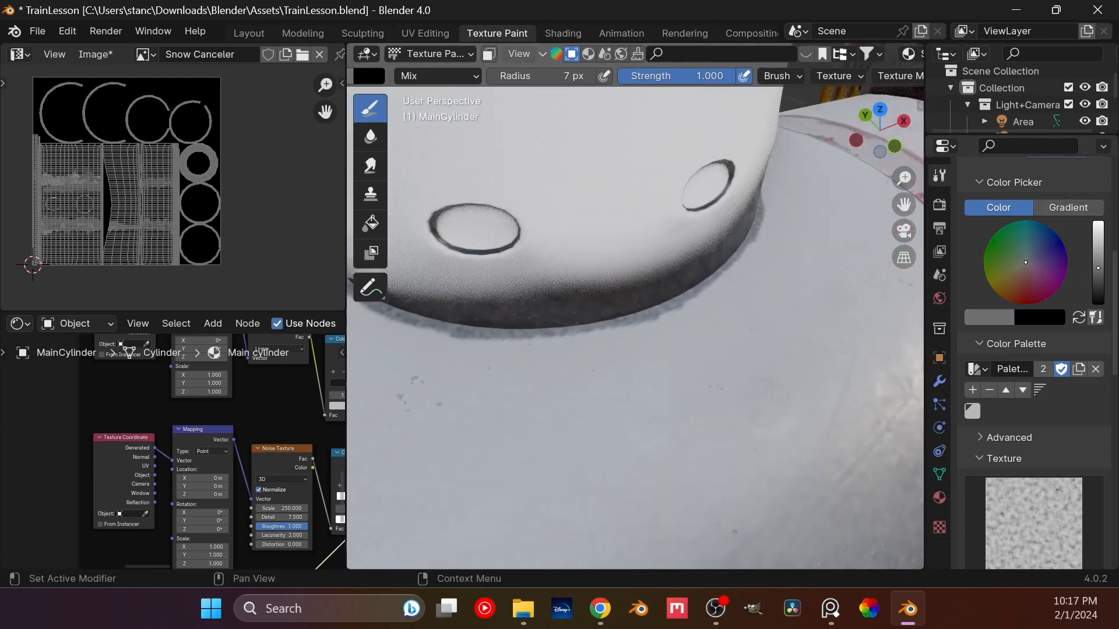
{"action": "left_click", "coordinate": [550, 76]}
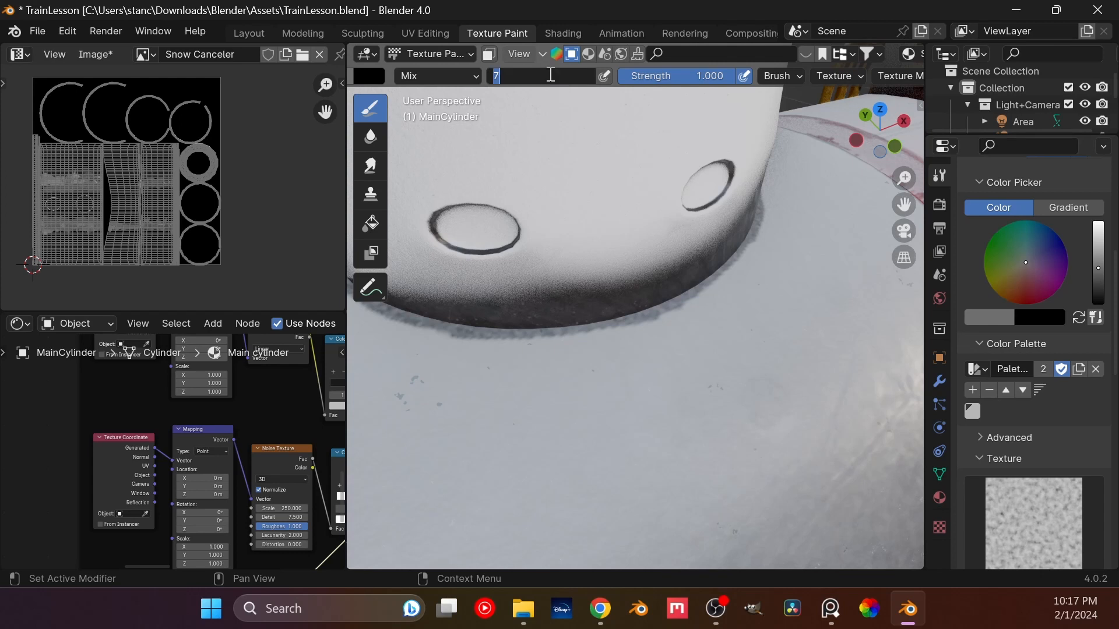
{"action": "type", "text": "10"}
{"action": "key", "text": "Return"}
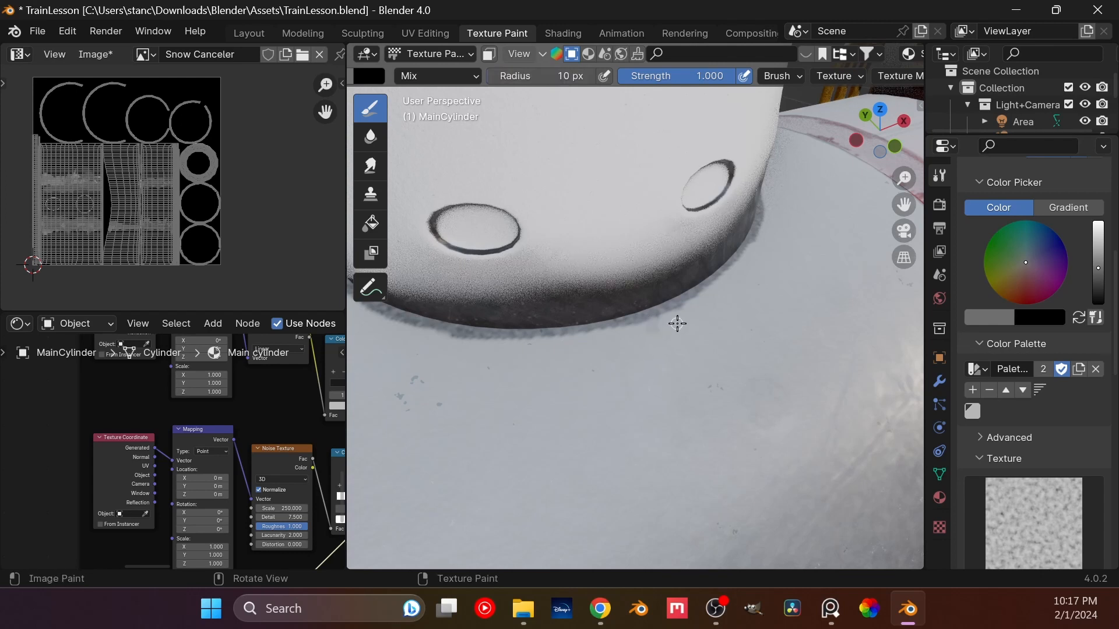
{"action": "left_click_drag", "start_coordinate": [1098, 268], "coordinate": [1098, 259]}
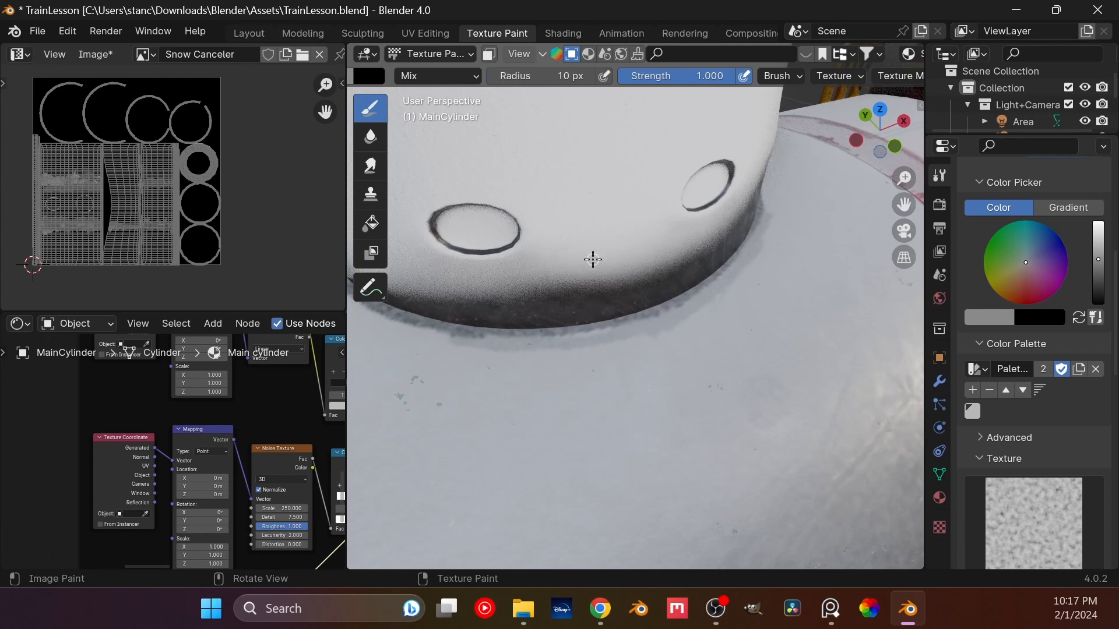
- Dab medium-grey spots on the cylinder along the lower edge of the white dome with round holes
{"action": "mouse_move", "coordinate": [592, 260]}
{"action": "middle_mouse_down"}
{"action": "mouse_move", "coordinate": [689, 265]}
{"action": "mouse_move", "coordinate": [614, 332]}
{"action": "middle_mouse_up"}
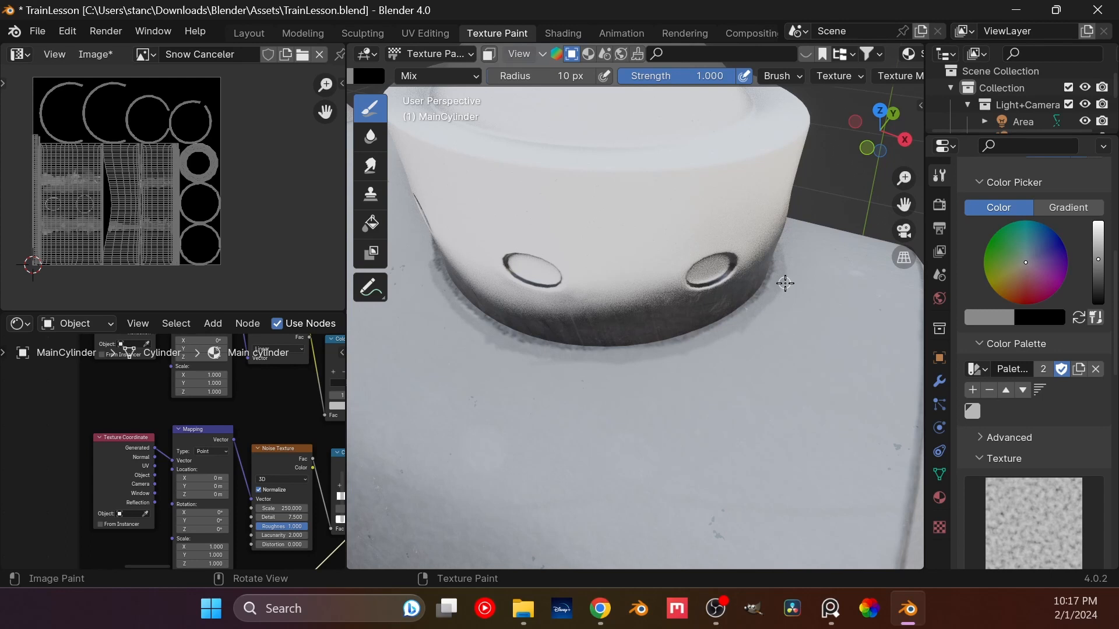
{"action": "mouse_move", "coordinate": [599, 326]}
{"action": "middle_mouse_down"}
{"action": "mouse_move", "coordinate": [589, 332]}
{"action": "mouse_move", "coordinate": [609, 355]}
{"action": "mouse_move", "coordinate": [532, 349]}
{"action": "mouse_move", "coordinate": [572, 349]}
{"action": "middle_mouse_up"}
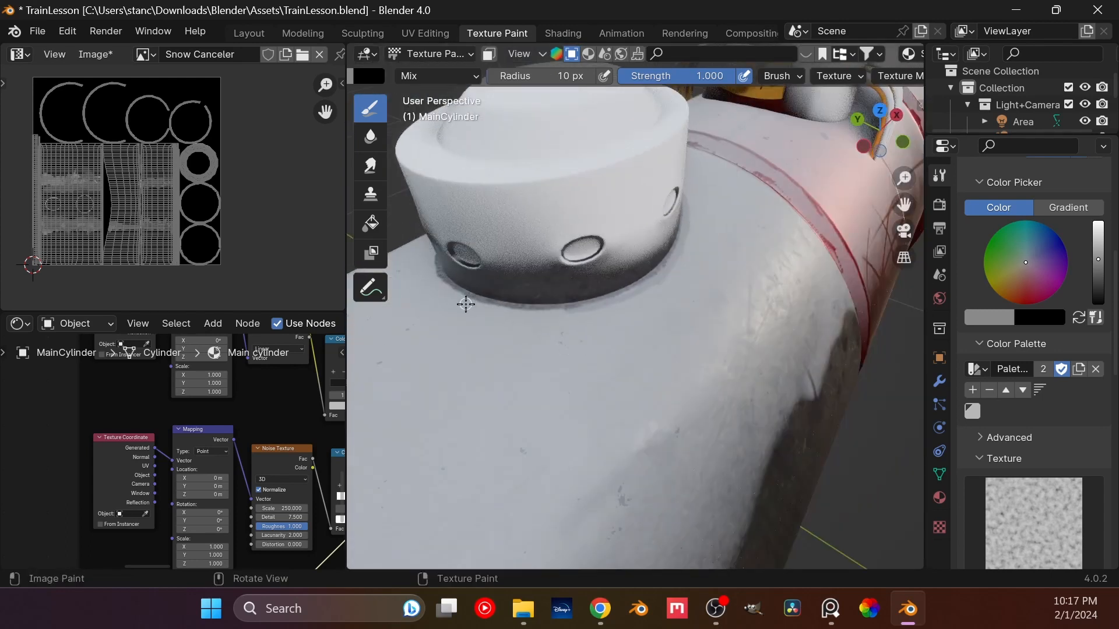
{"action": "left_click_drag", "start_coordinate": [472, 302], "coordinate": [479, 303]}
{"action": "left_click", "coordinate": [437, 280]}
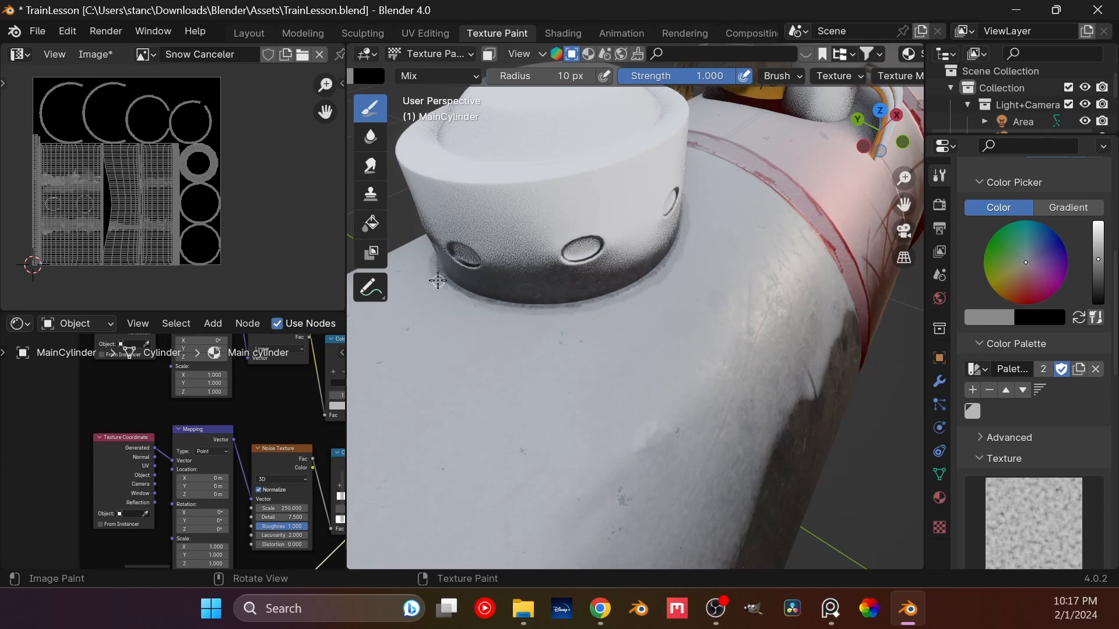
{"action": "left_click", "coordinate": [447, 284]}
- Brighten the brush to light grey and paint irregular worn patches in the snow around the white dome's base
{"action": "left_click_drag", "start_coordinate": [1097, 259], "coordinate": [1098, 242]}
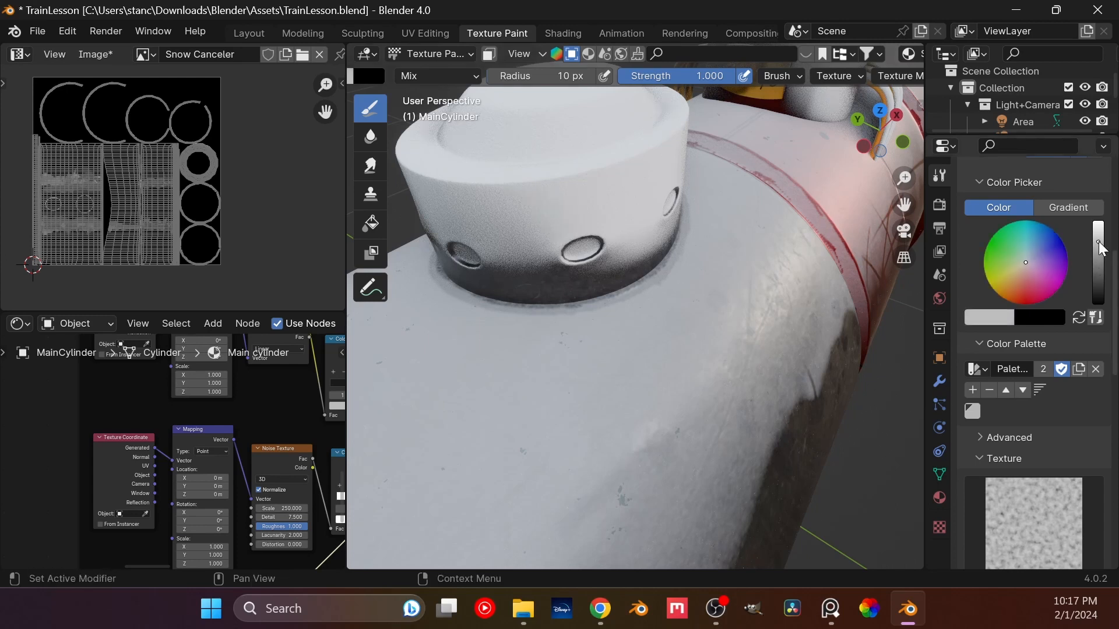
{"action": "left_click", "coordinate": [563, 70]}
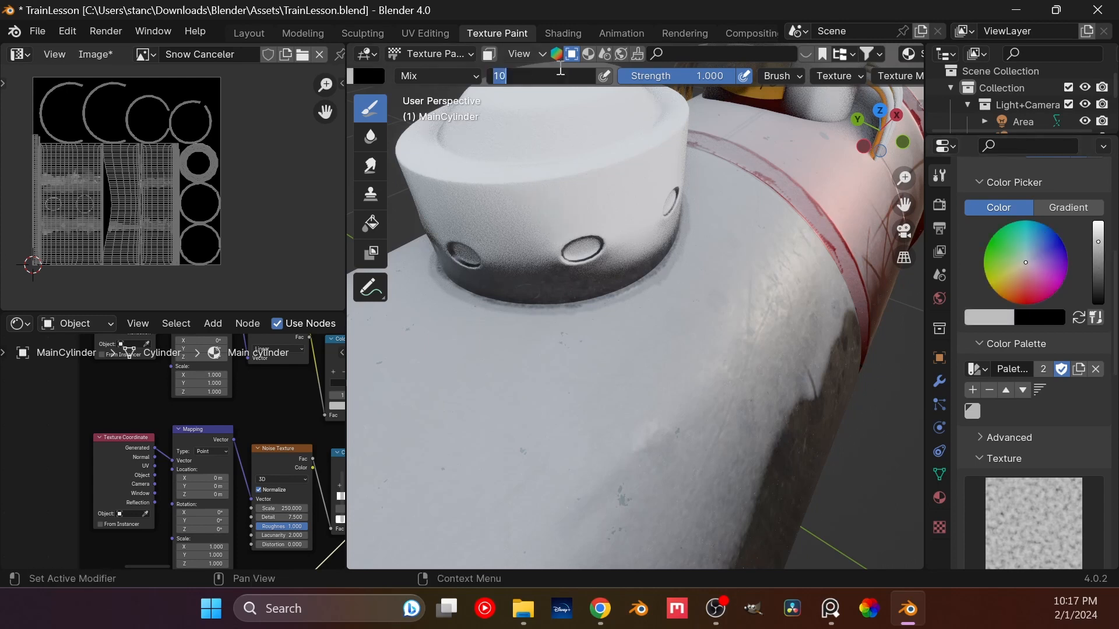
{"action": "left_click", "coordinate": [833, 465]}
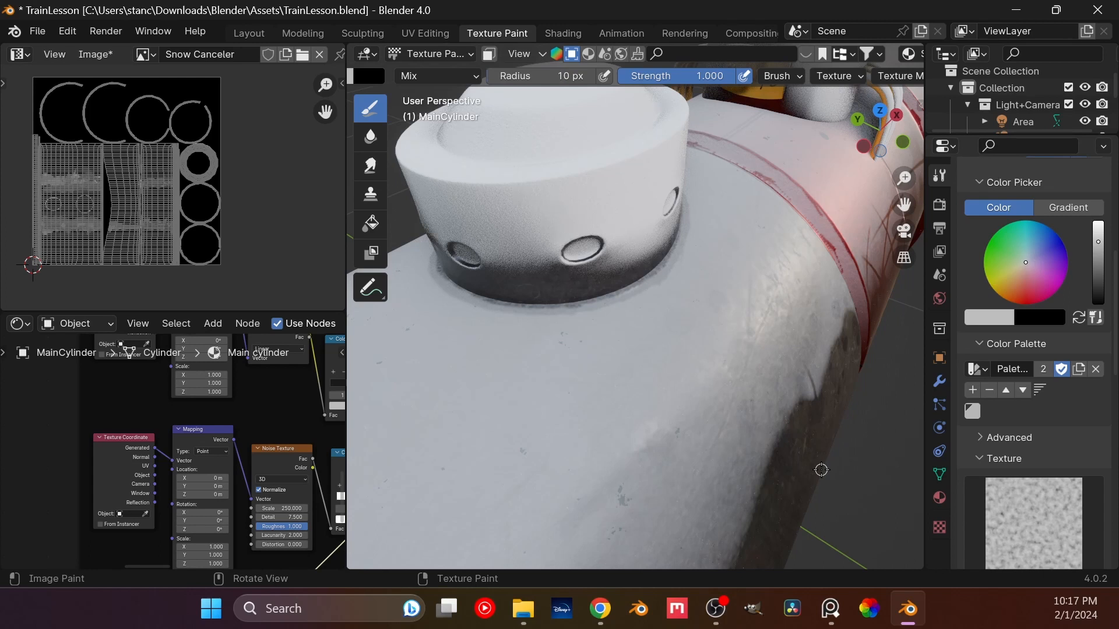
{"action": "middle_click_drag", "start_coordinate": [821, 469], "coordinate": [629, 374]}
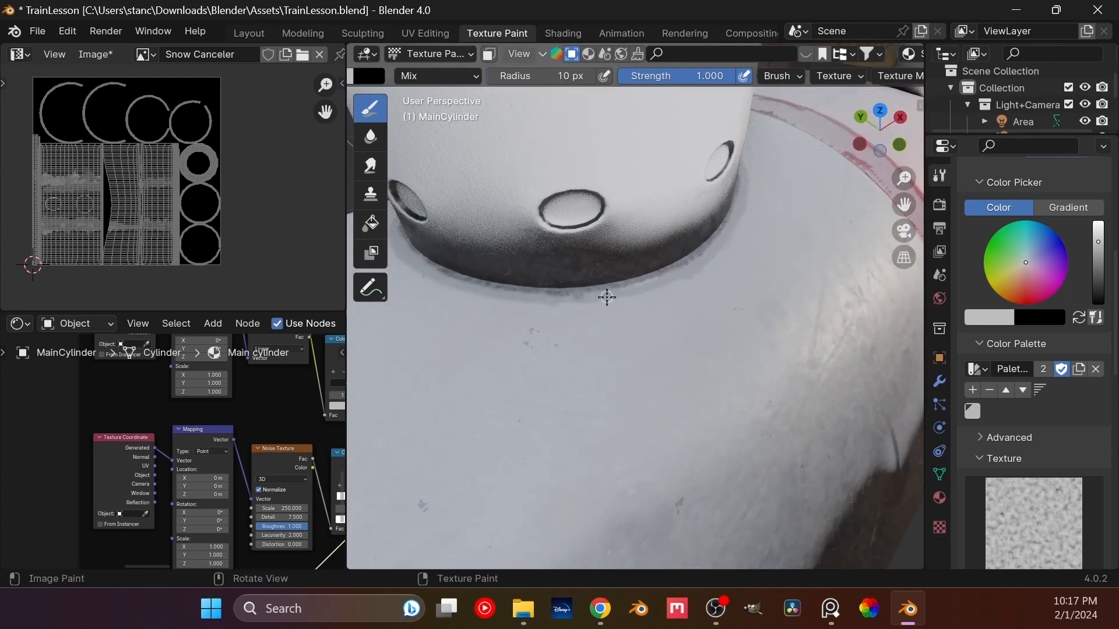
{"action": "left_click_drag", "start_coordinate": [1095, 256], "coordinate": [1098, 236]}
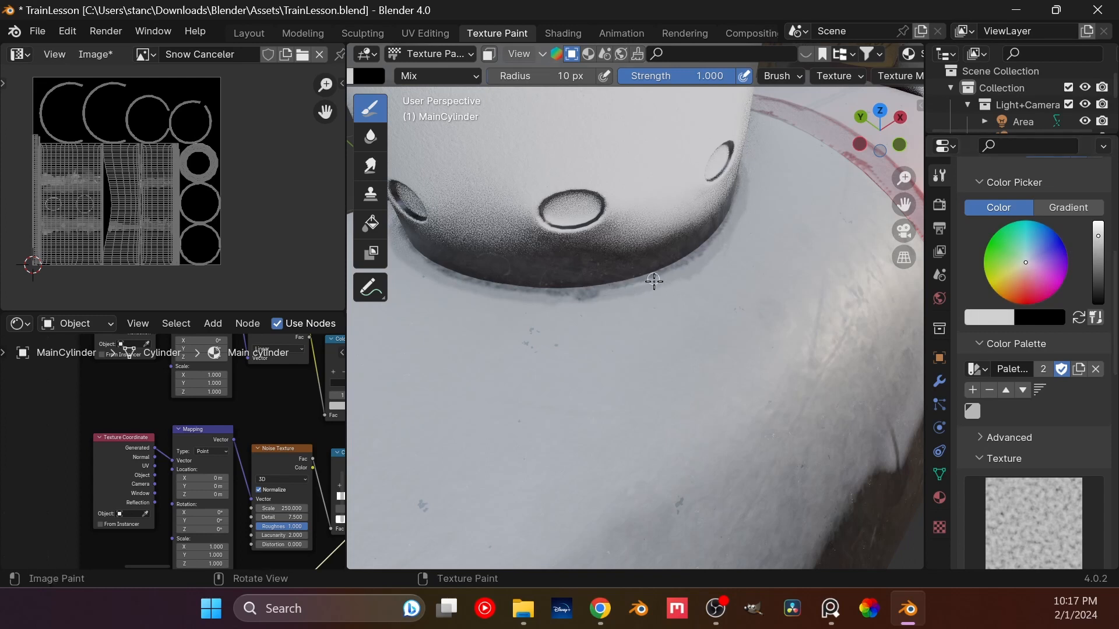
{"action": "mouse_move", "coordinate": [660, 280]}
{"action": "left_mouse_down"}
{"action": "mouse_move", "coordinate": [647, 298]}
{"action": "mouse_move", "coordinate": [656, 292]}
{"action": "left_mouse_up"}
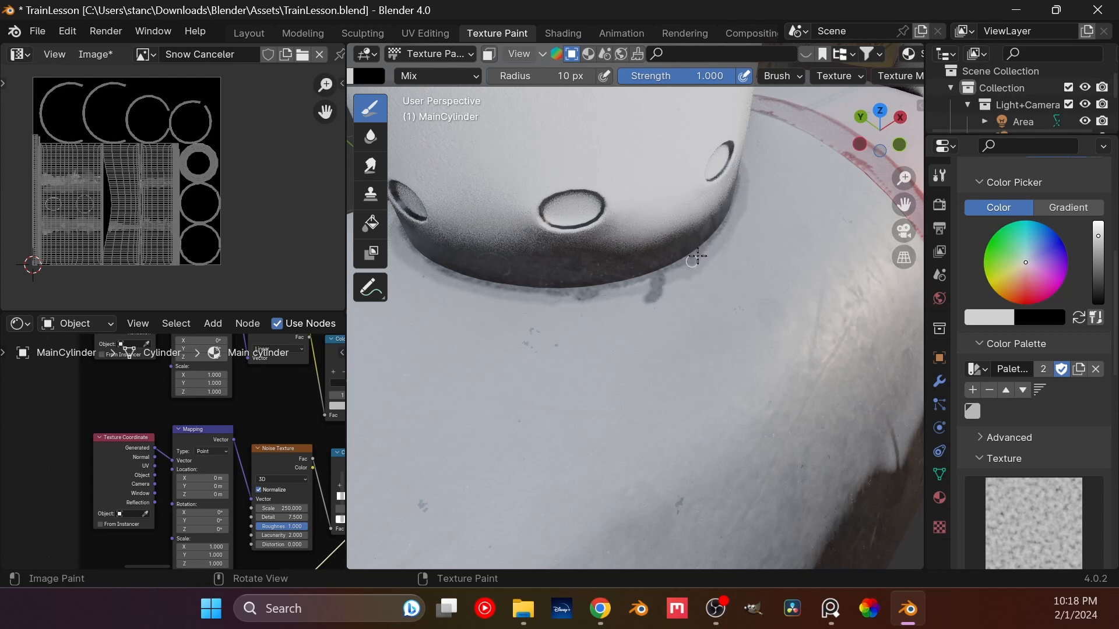
{"action": "left_click_drag", "start_coordinate": [697, 257], "coordinate": [740, 190]}
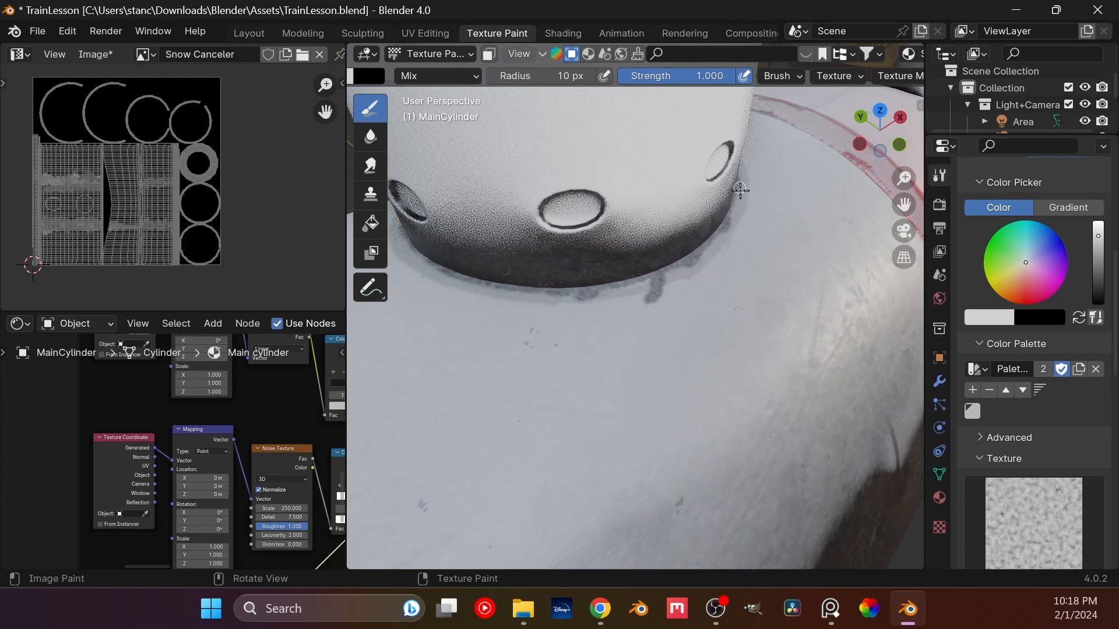
{"action": "mouse_move", "coordinate": [427, 265]}
{"action": "left_mouse_down"}
{"action": "mouse_move", "coordinate": [409, 253]}
{"action": "mouse_move", "coordinate": [444, 259]}
{"action": "left_mouse_up"}
- Examine the painted snow on the cylinder from the side and through the camera, including the front ring
{"action": "scroll", "coordinate": [567, 327], "scroll_direction": "down", "scroll_amount": 5}
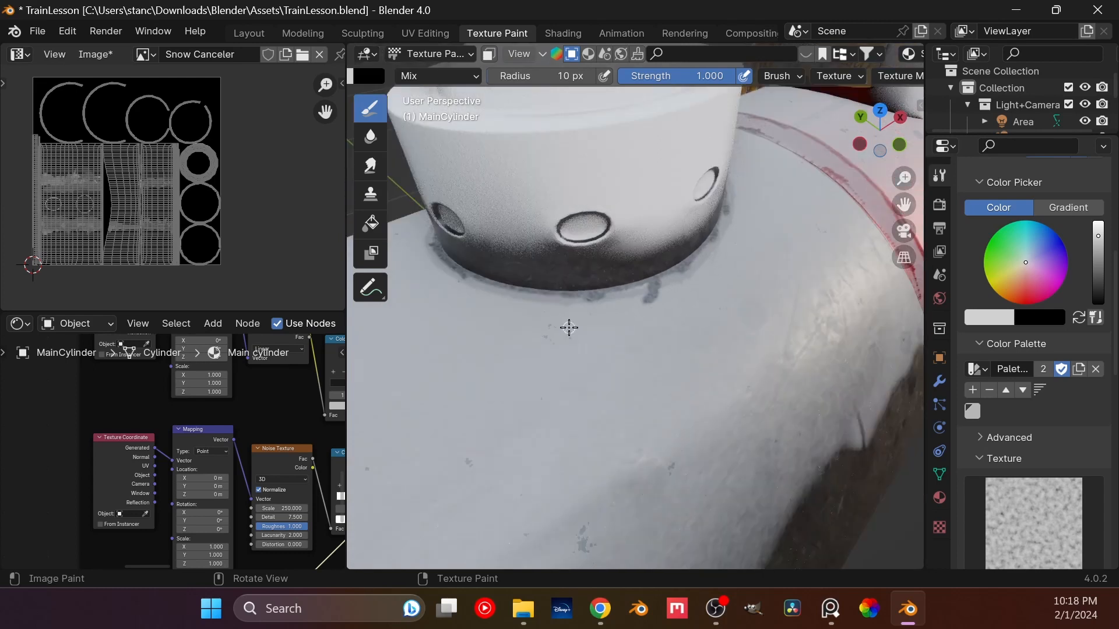
{"action": "middle_click_drag", "start_coordinate": [567, 327], "coordinate": [607, 309]}
{"action": "scroll", "coordinate": [607, 309], "scroll_direction": "down", "scroll_amount": 3}
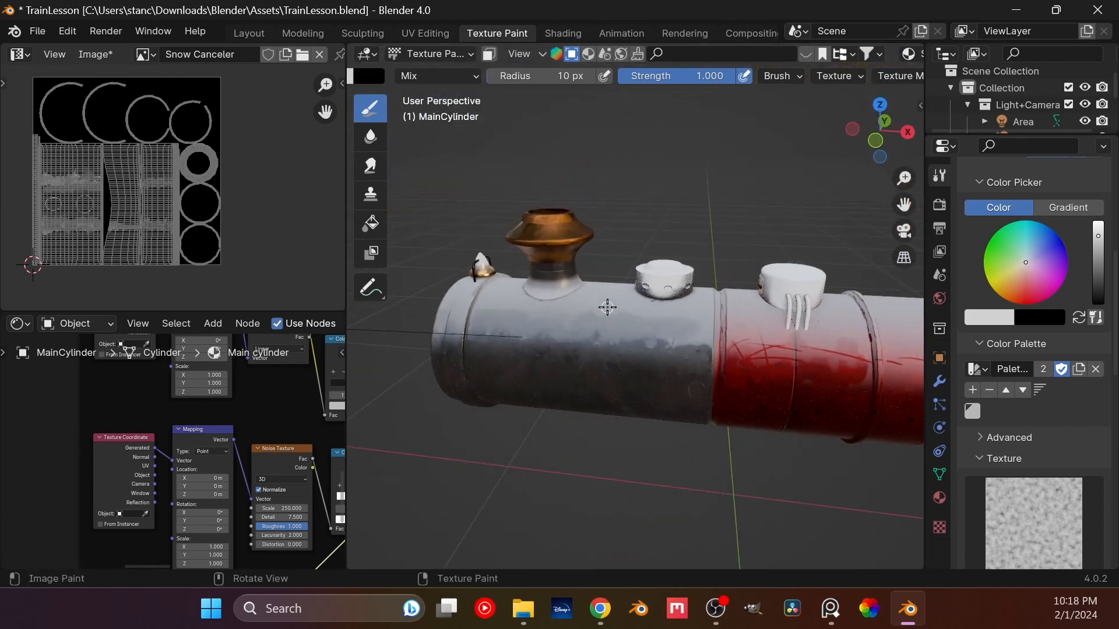
{"action": "key", "text": "KP_0"}
{"action": "scroll", "coordinate": [604, 304], "scroll_direction": "up", "scroll_amount": 1}
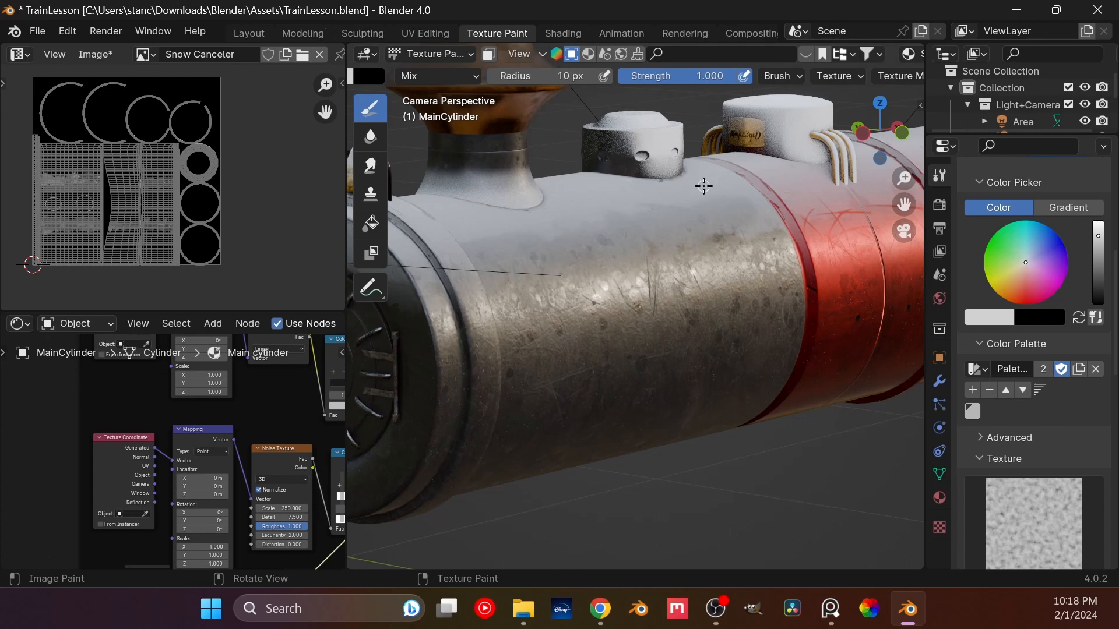
{"action": "scroll", "coordinate": [647, 252], "scroll_direction": "down", "scroll_amount": 4}
{"action": "scroll", "coordinate": [646, 252], "scroll_direction": "up", "scroll_amount": 3}
{"action": "middle_click_drag", "start_coordinate": [641, 218], "coordinate": [608, 259], "text": "shift"}
{"action": "scroll", "coordinate": [607, 255], "scroll_direction": "up", "scroll_amount": 4}
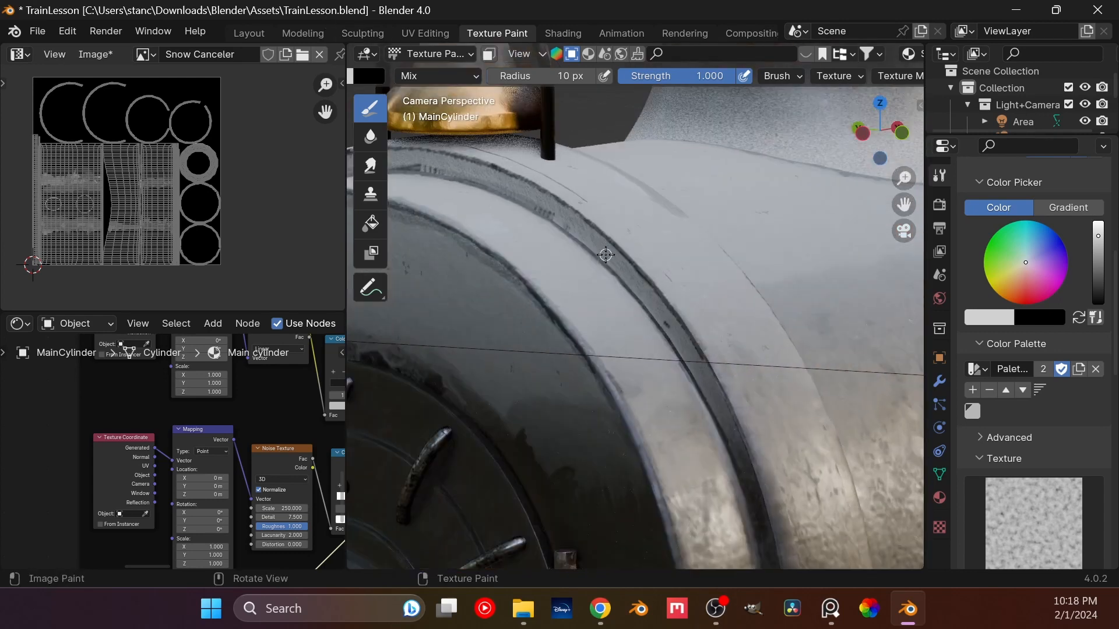
- Paint an irregular edge on the cylinder around the front of the black rod's foot beside the golden bell, using a slightly brighter light grey
{"action": "middle_click_drag", "start_coordinate": [619, 187], "coordinate": [574, 215]}
{"action": "scroll", "coordinate": [574, 211], "scroll_direction": "up", "scroll_amount": 2}
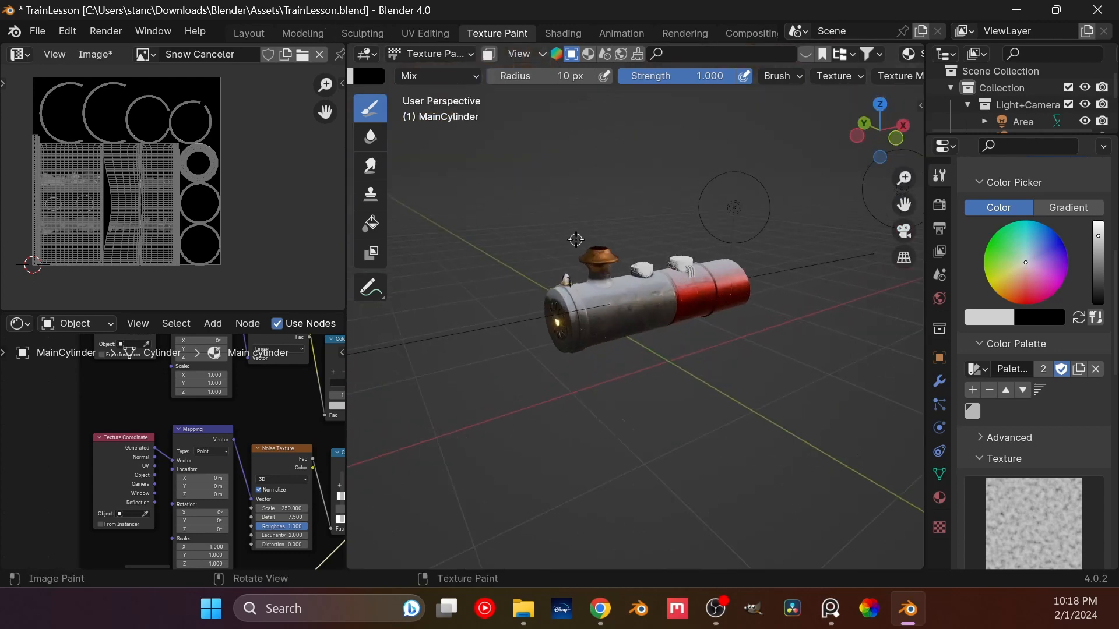
{"action": "scroll", "coordinate": [576, 240], "scroll_direction": "up", "scroll_amount": 8}
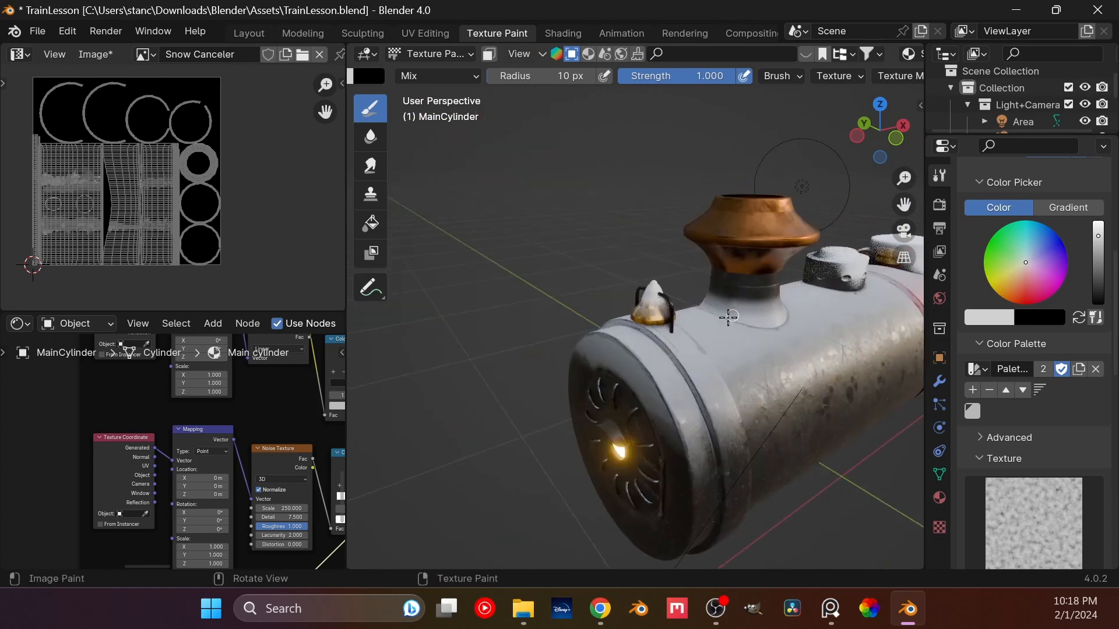
{"action": "scroll", "coordinate": [606, 302], "scroll_direction": "up", "scroll_amount": 6}
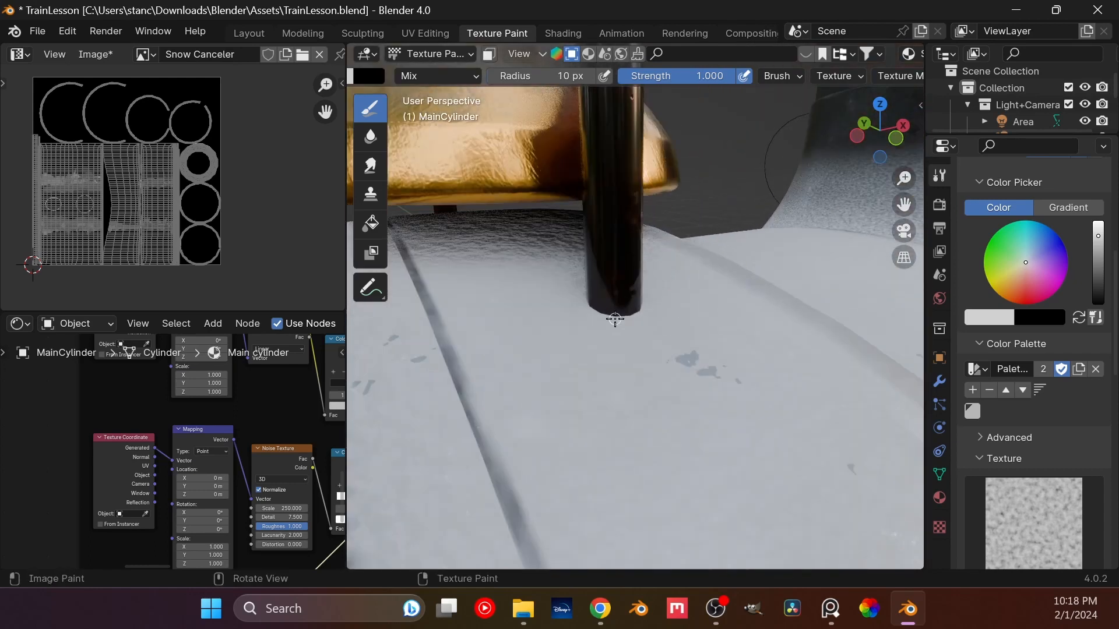
{"action": "middle_click_drag", "start_coordinate": [619, 320], "coordinate": [643, 356]}
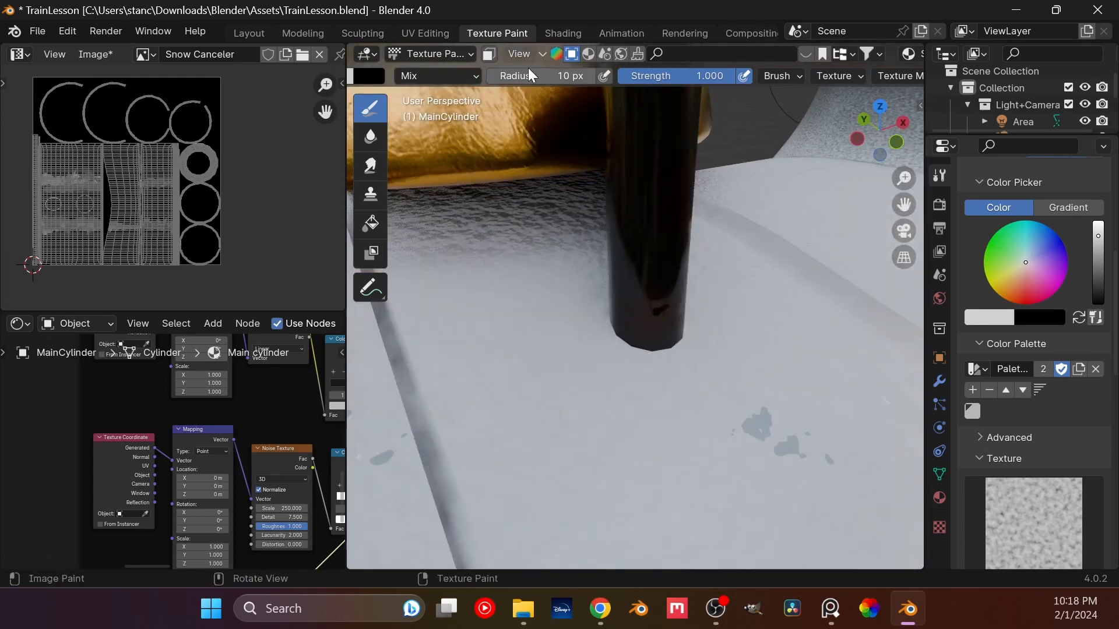
{"action": "left_click", "coordinate": [532, 74]}
{"action": "left_click", "coordinate": [646, 355]}
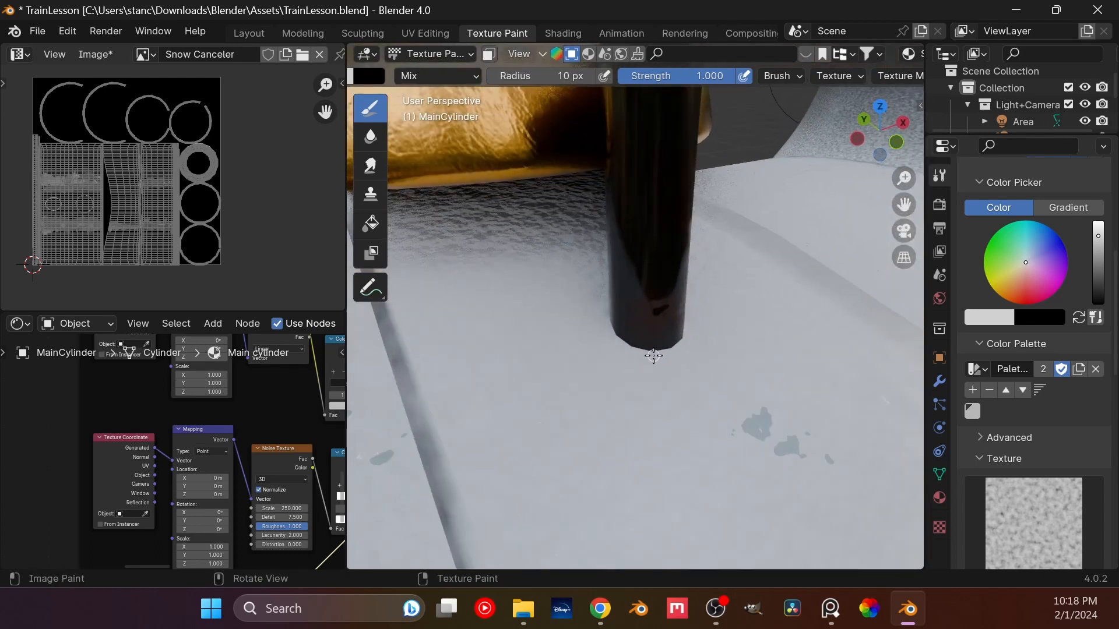
{"action": "left_click_drag", "start_coordinate": [647, 354], "coordinate": [665, 354]}
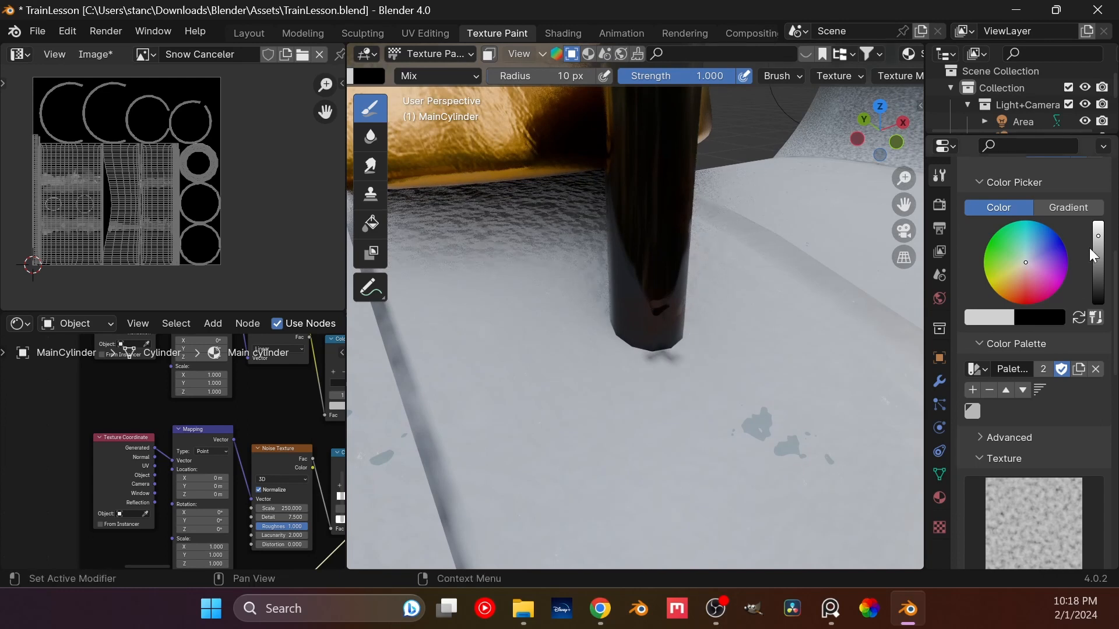
{"action": "left_click_drag", "start_coordinate": [1098, 245], "coordinate": [1099, 231]}
{"action": "mouse_move", "coordinate": [685, 348]}
{"action": "left_mouse_down"}
{"action": "mouse_move", "coordinate": [641, 354]}
{"action": "mouse_move", "coordinate": [607, 329]}
{"action": "mouse_move", "coordinate": [659, 356]}
{"action": "mouse_move", "coordinate": [708, 327]}
{"action": "left_mouse_up"}
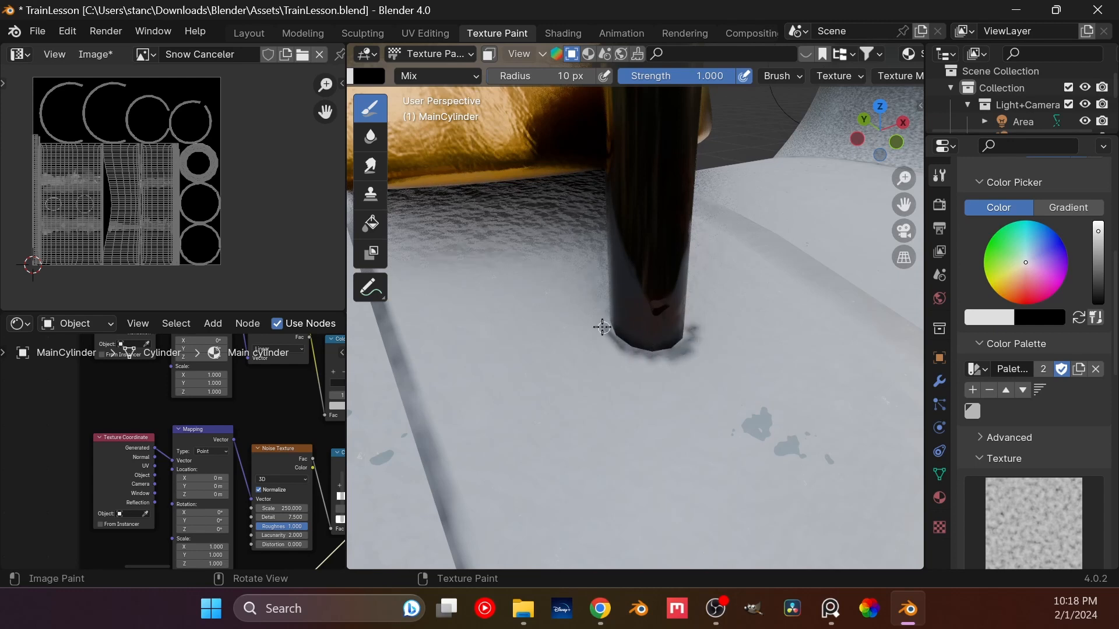
- Continue the irregular light-grey edge around the remaining sides of the black rod's foot
{"action": "middle_click_drag", "start_coordinate": [707, 327], "coordinate": [624, 351]}
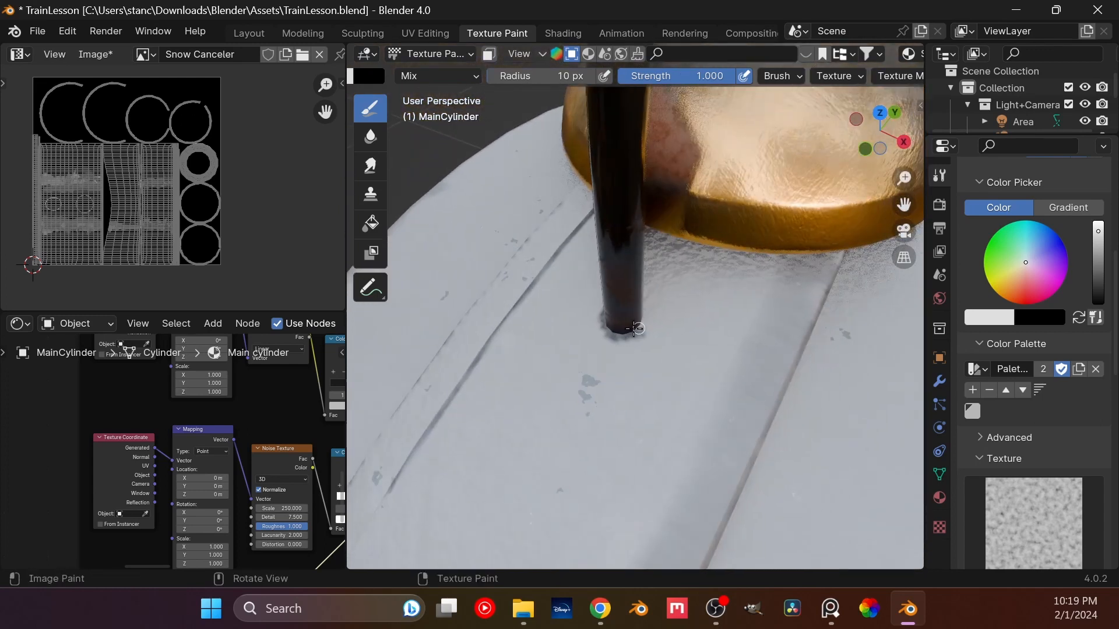
{"action": "left_click_drag", "start_coordinate": [635, 329], "coordinate": [657, 303]}
{"action": "middle_click_drag", "start_coordinate": [642, 305], "coordinate": [549, 320]}
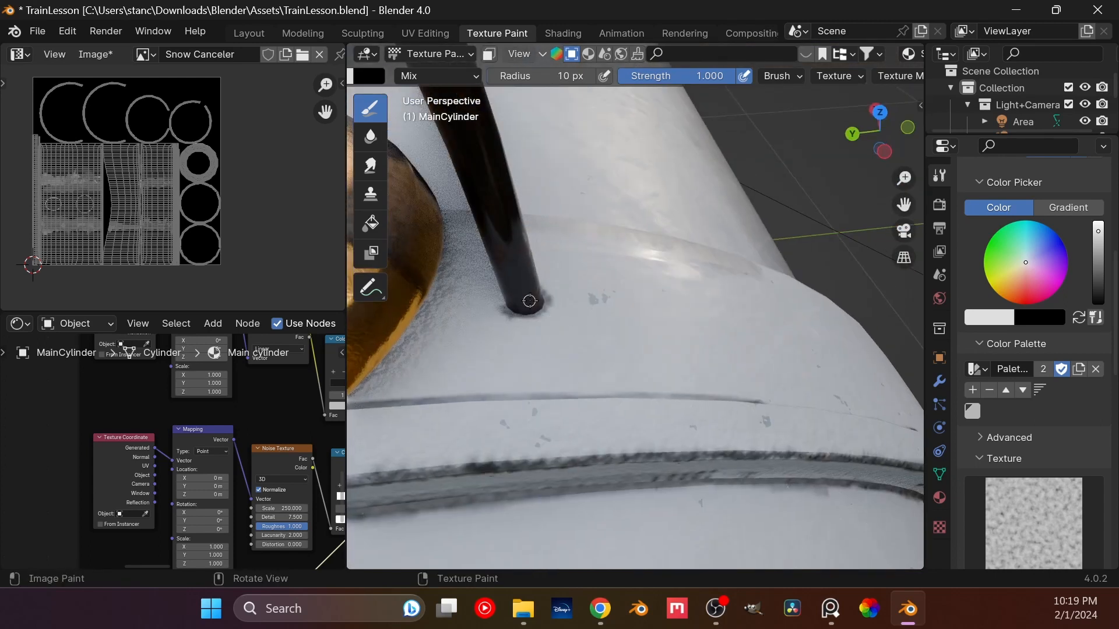
{"action": "middle_click_drag", "start_coordinate": [610, 316], "coordinate": [608, 375]}
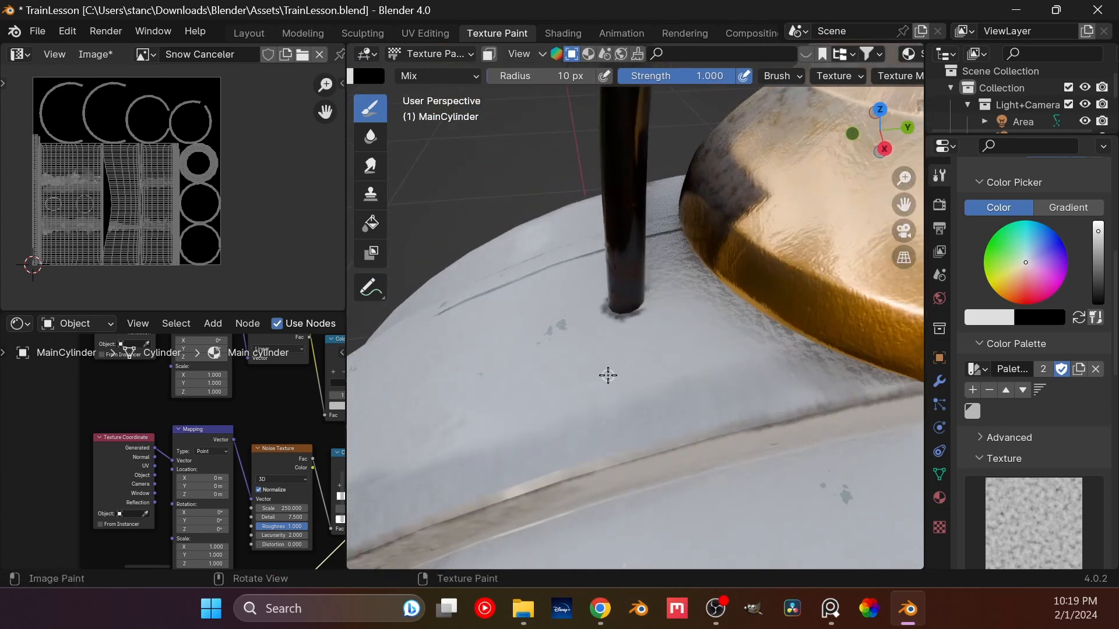
{"action": "mouse_move", "coordinate": [647, 296]}
{"action": "left_mouse_down"}
{"action": "mouse_move", "coordinate": [607, 313]}
{"action": "mouse_move", "coordinate": [636, 309]}
{"action": "left_mouse_up"}
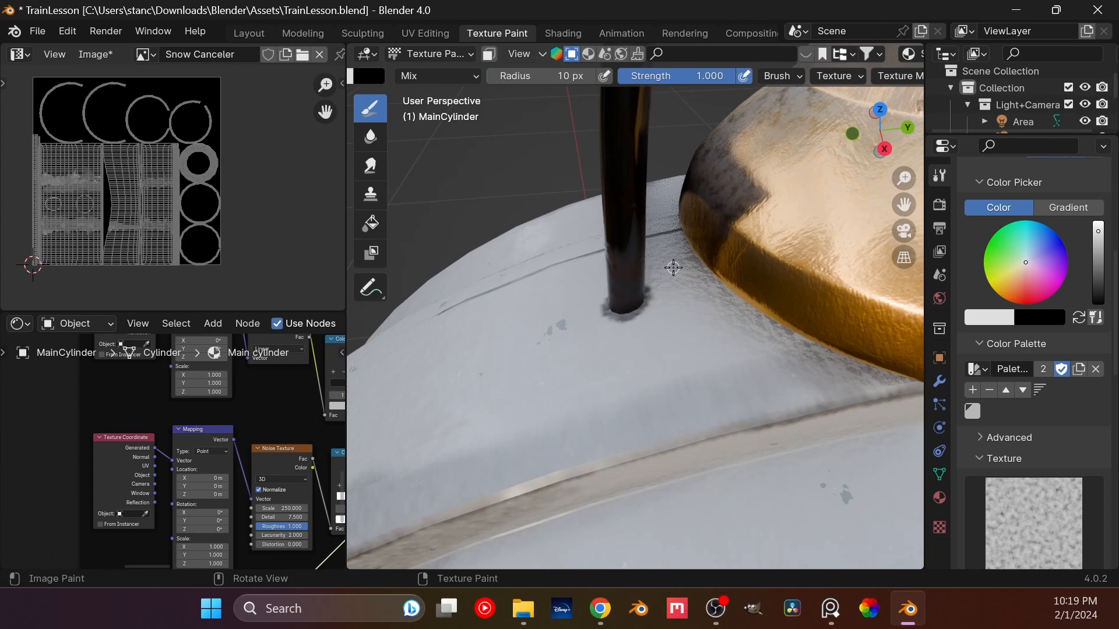
- Inspect the cylinder's snow through the camera, from the bell and chimney to the rear dome with the golden pipes
{"action": "middle_click_drag", "start_coordinate": [673, 268], "coordinate": [716, 223]}
{"action": "key", "text": "KP_0"}
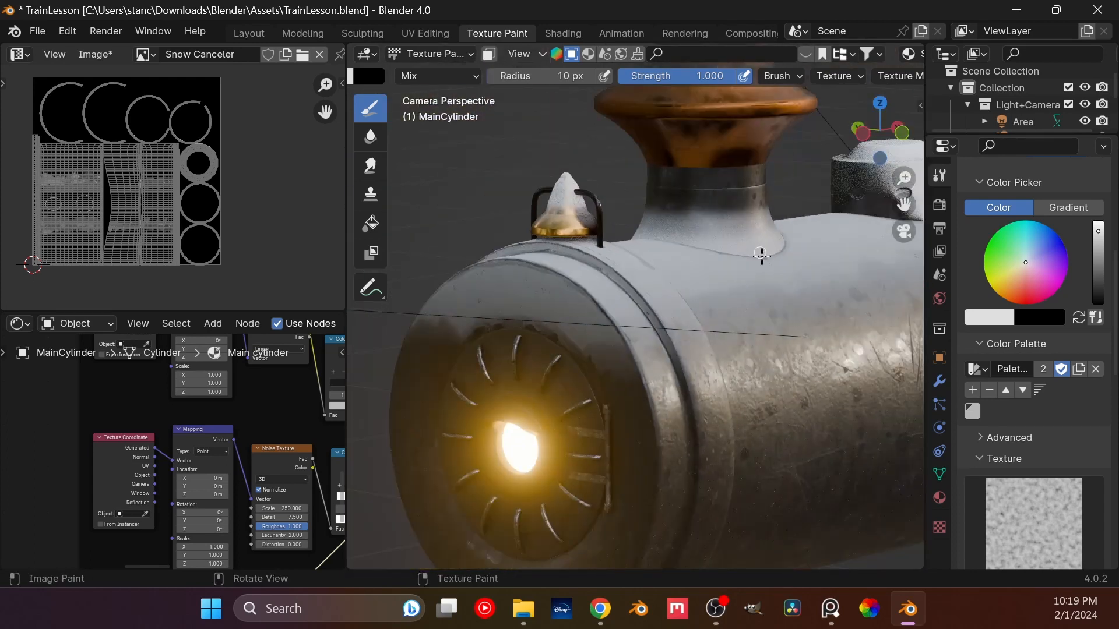
{"action": "scroll", "coordinate": [765, 256], "scroll_direction": "up", "scroll_amount": 2}
{"action": "middle_click_drag", "start_coordinate": [748, 349], "coordinate": [647, 335]}
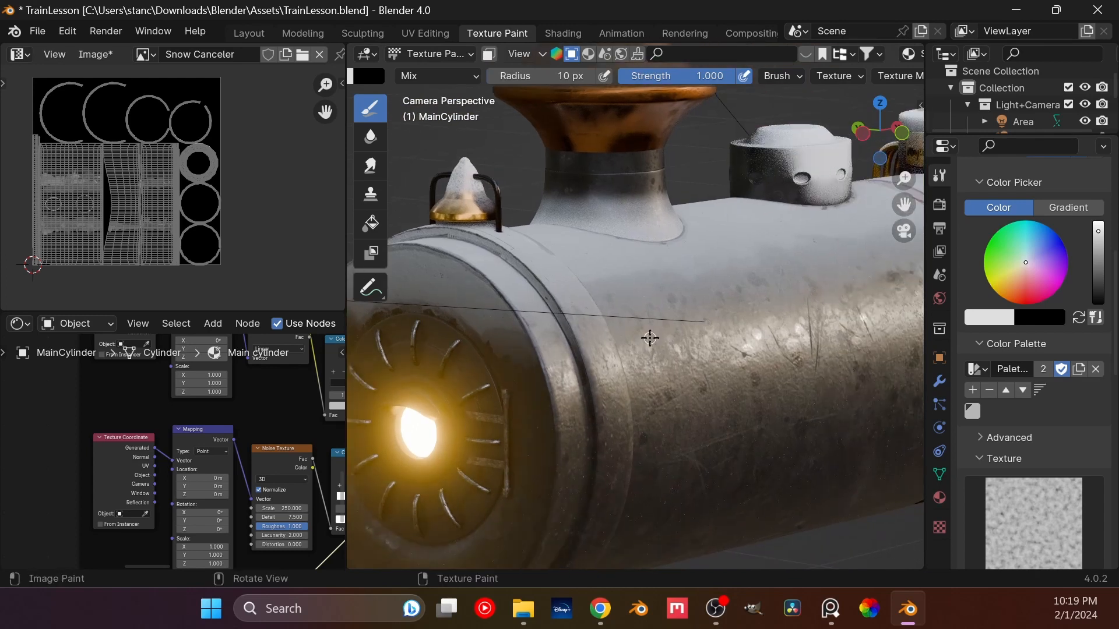
{"action": "scroll", "coordinate": [649, 307], "scroll_direction": "down", "scroll_amount": 5}
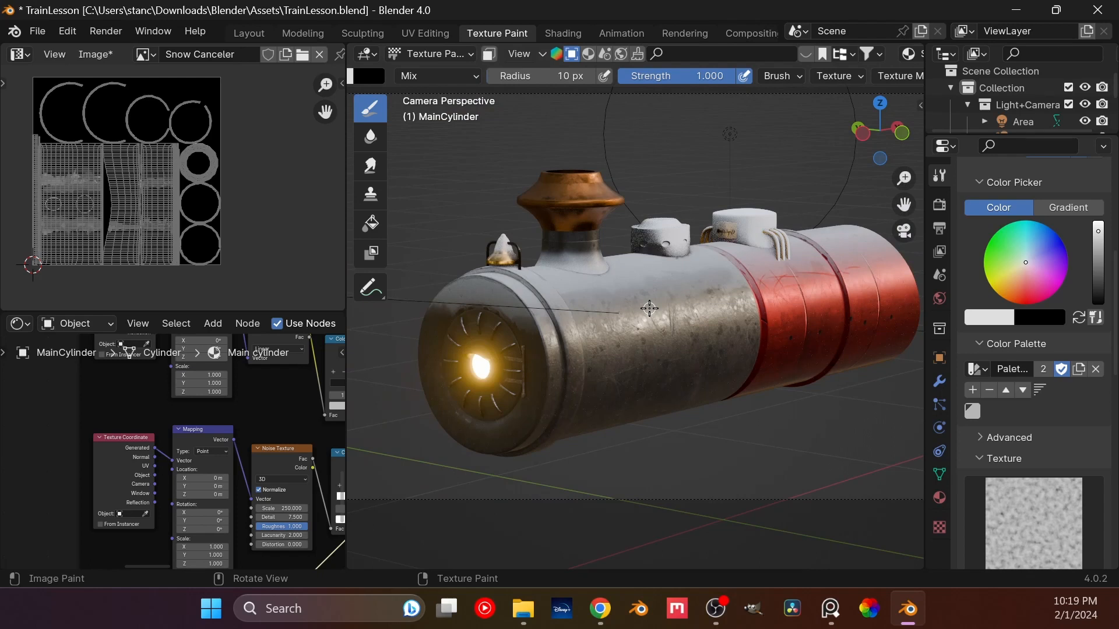
{"action": "scroll", "coordinate": [588, 308], "scroll_direction": "up", "scroll_amount": 5}
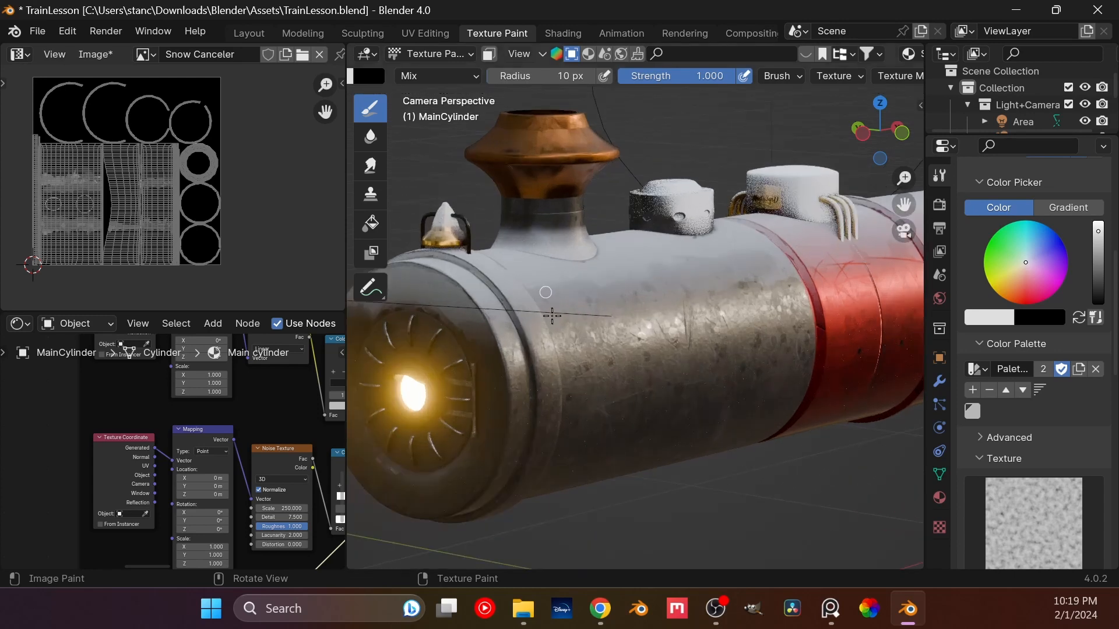
{"action": "middle_click_drag", "start_coordinate": [694, 263], "coordinate": [607, 332], "text": "shift"}
{"action": "scroll", "coordinate": [662, 330], "scroll_direction": "up", "scroll_amount": 4}
{"action": "middle_click_drag", "start_coordinate": [708, 327], "coordinate": [626, 359], "text": "shift"}
{"action": "middle_click_drag", "start_coordinate": [817, 303], "coordinate": [589, 379], "text": "shift"}
{"action": "scroll", "coordinate": [665, 350], "scroll_direction": "up", "scroll_amount": 3}
{"action": "scroll", "coordinate": [666, 347], "scroll_direction": "down", "scroll_amount": 3}
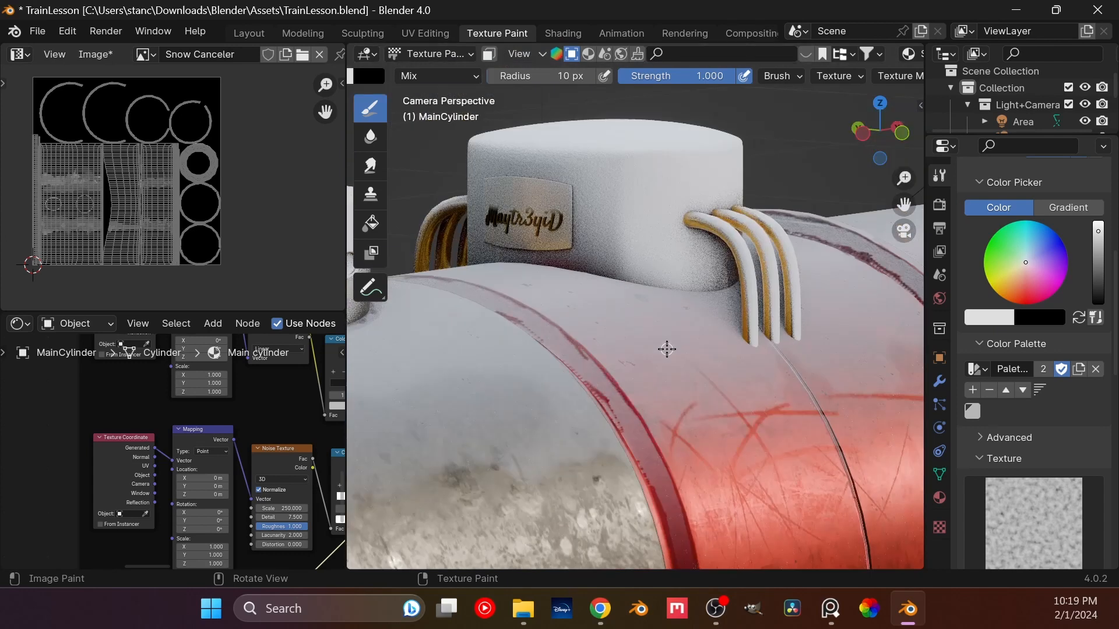
{"action": "middle_click_drag", "start_coordinate": [667, 348], "coordinate": [642, 348], "text": "shift"}
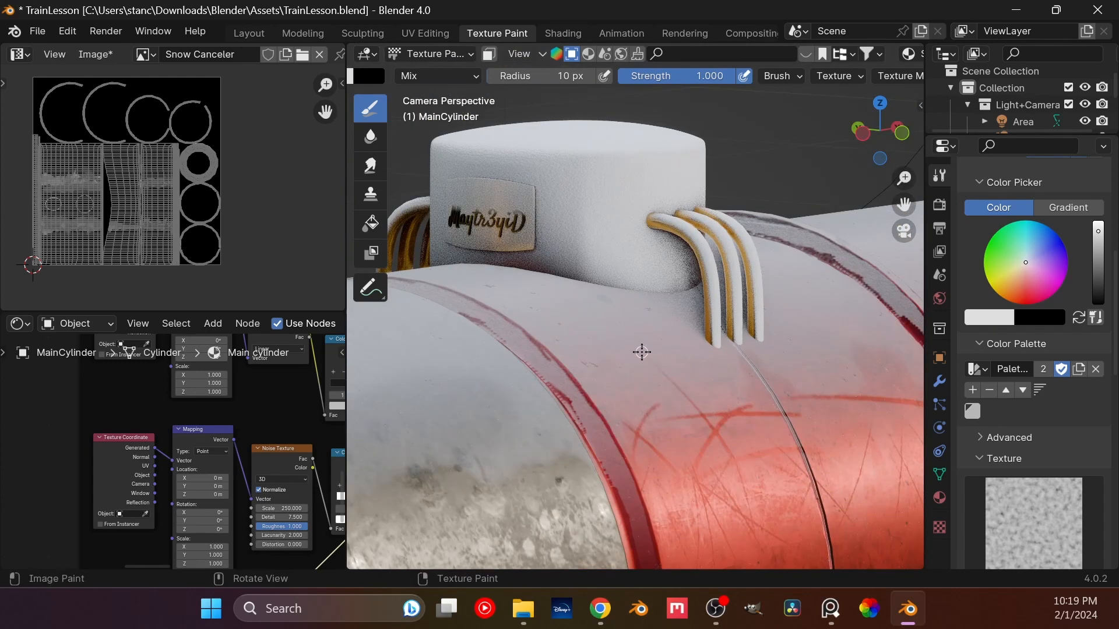
- Paint a light-grey worn edge along the rear side of the ring in front of the rear dome, up to the cylinder's top
{"action": "scroll", "coordinate": [642, 352], "scroll_direction": "up", "scroll_amount": 4}
{"action": "middle_click_drag", "start_coordinate": [657, 256], "coordinate": [561, 330], "text": "shift"}
{"action": "scroll", "coordinate": [676, 272], "scroll_direction": "down", "scroll_amount": 4}
{"action": "scroll", "coordinate": [674, 262], "scroll_direction": "up", "scroll_amount": 2}
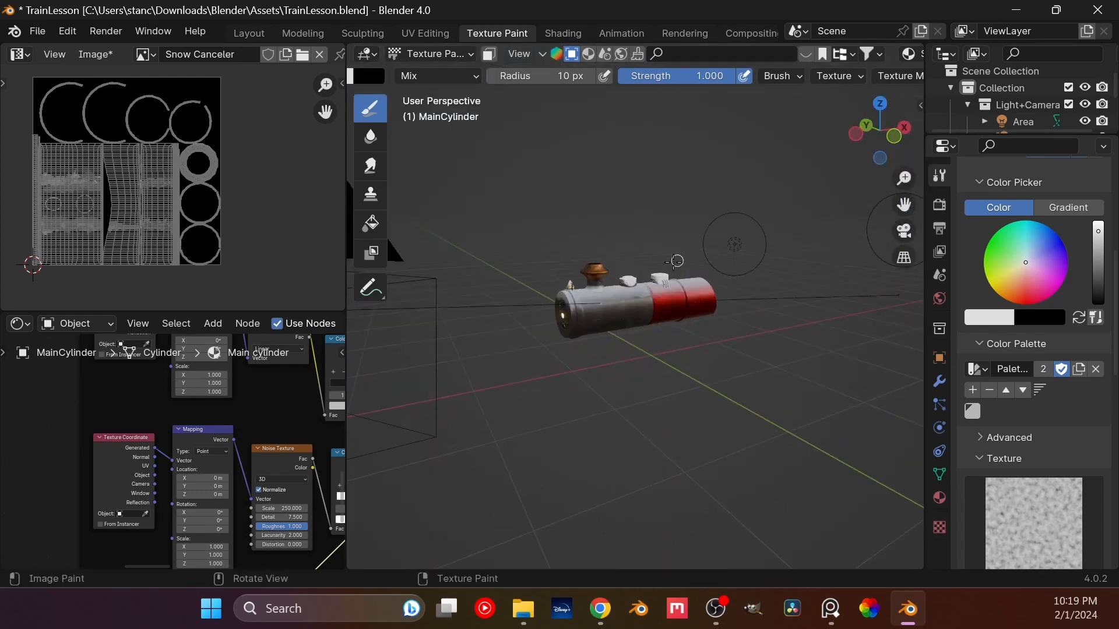
{"action": "scroll", "coordinate": [674, 262], "scroll_direction": "up", "scroll_amount": 7}
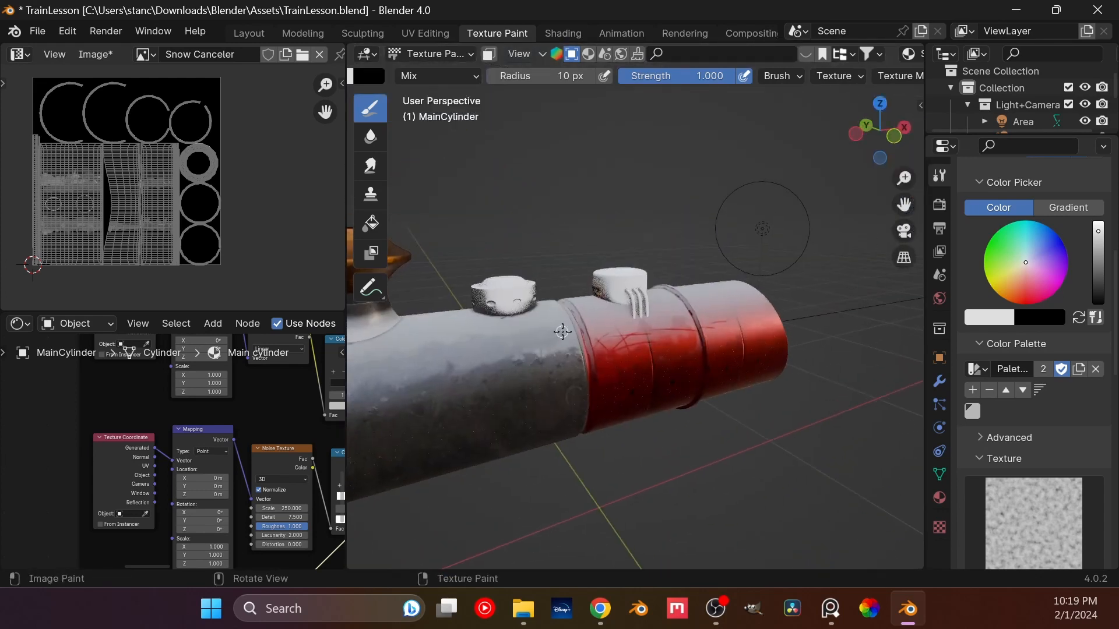
{"action": "scroll", "coordinate": [594, 320], "scroll_direction": "up", "scroll_amount": 4}
{"action": "mouse_move", "coordinate": [626, 313]}
{"action": "middle_mouse_down", "text": "shift"}
{"action": "mouse_move", "coordinate": [698, 377]}
{"action": "mouse_move", "coordinate": [642, 352]}
{"action": "mouse_move", "coordinate": [555, 381]}
{"action": "middle_mouse_up", "text": "shift"}
{"action": "scroll", "coordinate": [679, 364], "scroll_direction": "up", "scroll_amount": 4}
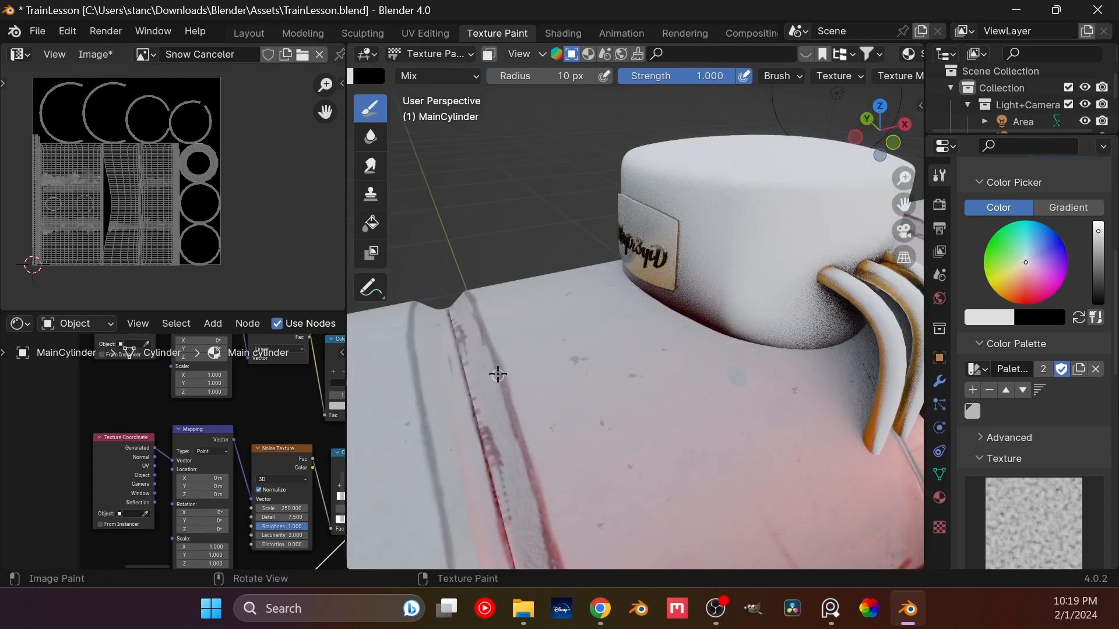
{"action": "mouse_move", "coordinate": [502, 375]}
{"action": "left_mouse_down"}
{"action": "mouse_move", "coordinate": [527, 469]}
{"action": "mouse_move", "coordinate": [517, 444]}
{"action": "mouse_move", "coordinate": [518, 458]}
{"action": "left_mouse_up"}
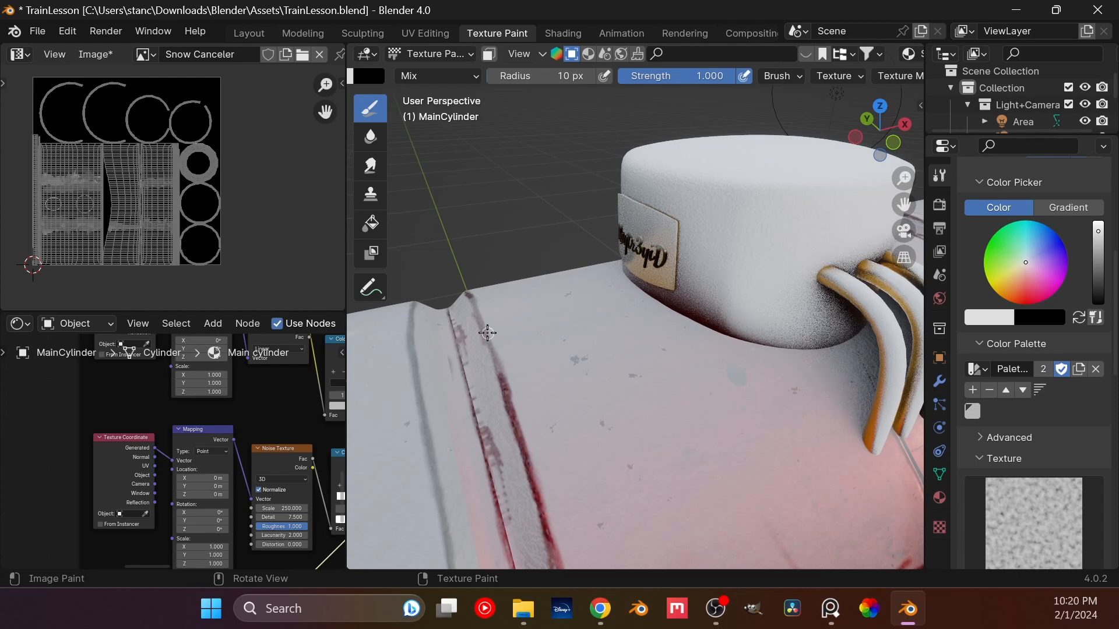
{"action": "mouse_move", "coordinate": [487, 333]}
{"action": "left_mouse_down"}
{"action": "mouse_move", "coordinate": [472, 297]}
{"action": "mouse_move", "coordinate": [507, 430]}
{"action": "left_mouse_up"}
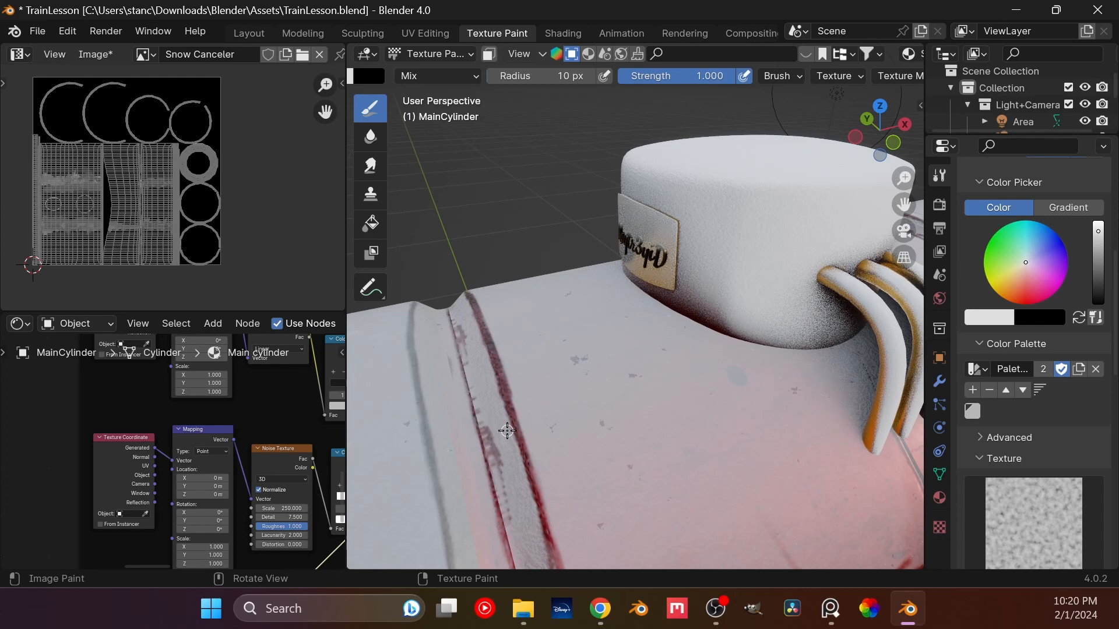
- Switch the brush colour to black and paint over the rough worn patches inside the ring between the two domes
{"action": "scroll", "coordinate": [651, 350], "scroll_direction": "down", "scroll_amount": 5}
{"action": "middle_click_drag", "start_coordinate": [681, 353], "coordinate": [618, 312], "text": "shift"}
{"action": "scroll", "coordinate": [662, 238], "scroll_direction": "up", "scroll_amount": 3}
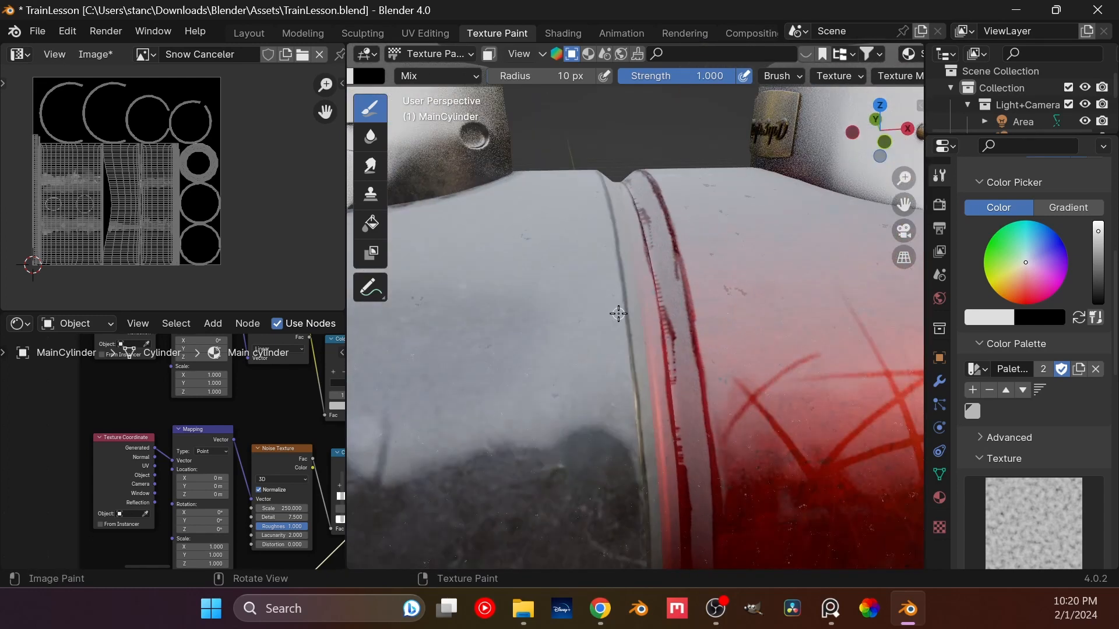
{"action": "left_click_drag", "start_coordinate": [1098, 275], "coordinate": [1098, 296]}
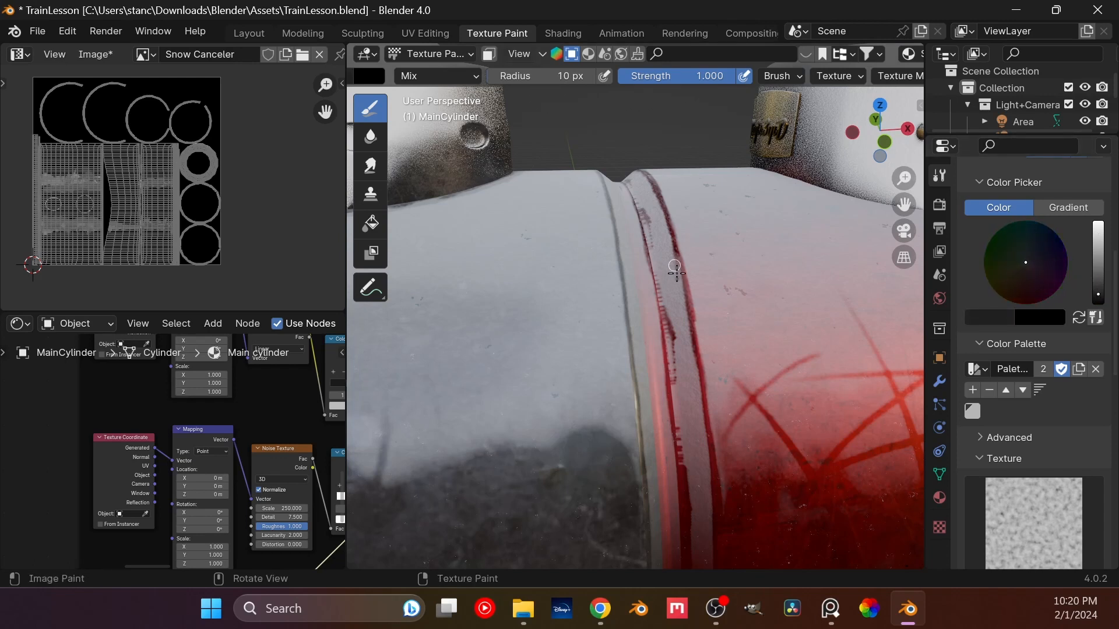
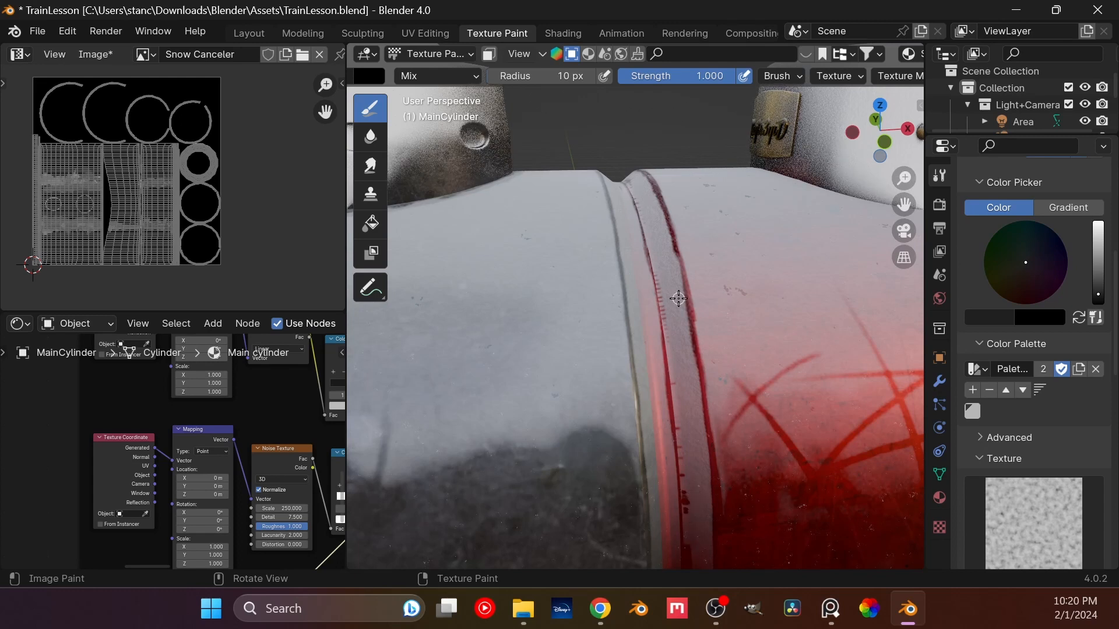
- Set the brush to light grey and try a worn edge along the red band in front of the ring, down the cylinder's side
{"action": "mouse_move", "coordinate": [679, 299]}
{"action": "middle_mouse_down"}
{"action": "mouse_move", "coordinate": [617, 230]}
{"action": "mouse_move", "coordinate": [517, 225]}
{"action": "mouse_move", "coordinate": [542, 232]}
{"action": "middle_mouse_up"}
{"action": "scroll", "coordinate": [727, 301], "scroll_direction": "down", "scroll_amount": 1}
{"action": "middle_click_drag", "start_coordinate": [604, 296], "coordinate": [617, 282]}
{"action": "scroll", "coordinate": [617, 282], "scroll_direction": "up", "scroll_amount": 3}
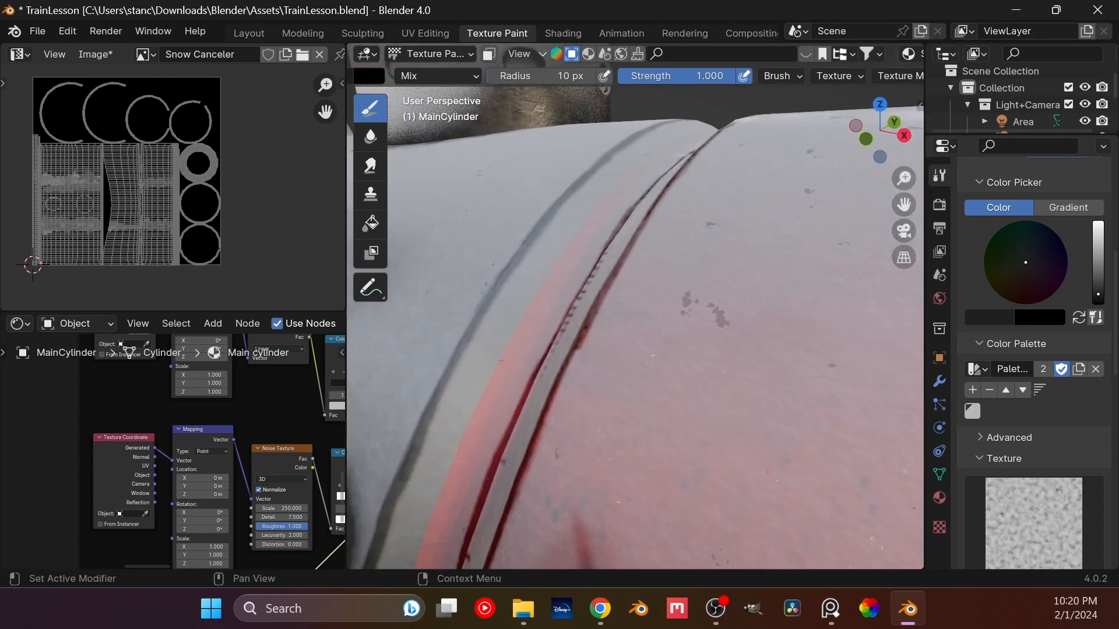
{"action": "left_click_drag", "start_coordinate": [1099, 257], "coordinate": [1098, 241]}
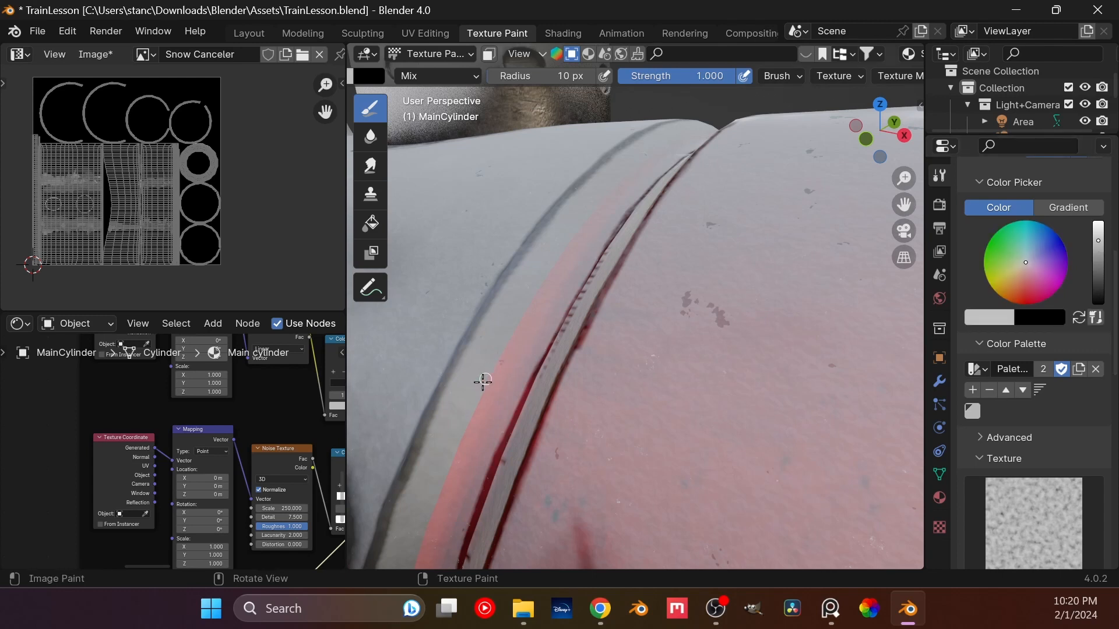
{"action": "mouse_move", "coordinate": [482, 400]}
{"action": "left_mouse_down"}
{"action": "mouse_move", "coordinate": [513, 321]}
{"action": "mouse_move", "coordinate": [589, 219]}
{"action": "left_mouse_up"}
{"action": "left_click_drag", "start_coordinate": [478, 405], "coordinate": [438, 514]}
{"action": "mouse_move", "coordinate": [438, 493]}
{"action": "middle_mouse_down"}
{"action": "mouse_move", "coordinate": [624, 282]}
{"action": "mouse_move", "coordinate": [625, 344]}
{"action": "mouse_move", "coordinate": [513, 301]}
{"action": "mouse_move", "coordinate": [592, 289]}
{"action": "middle_mouse_up"}
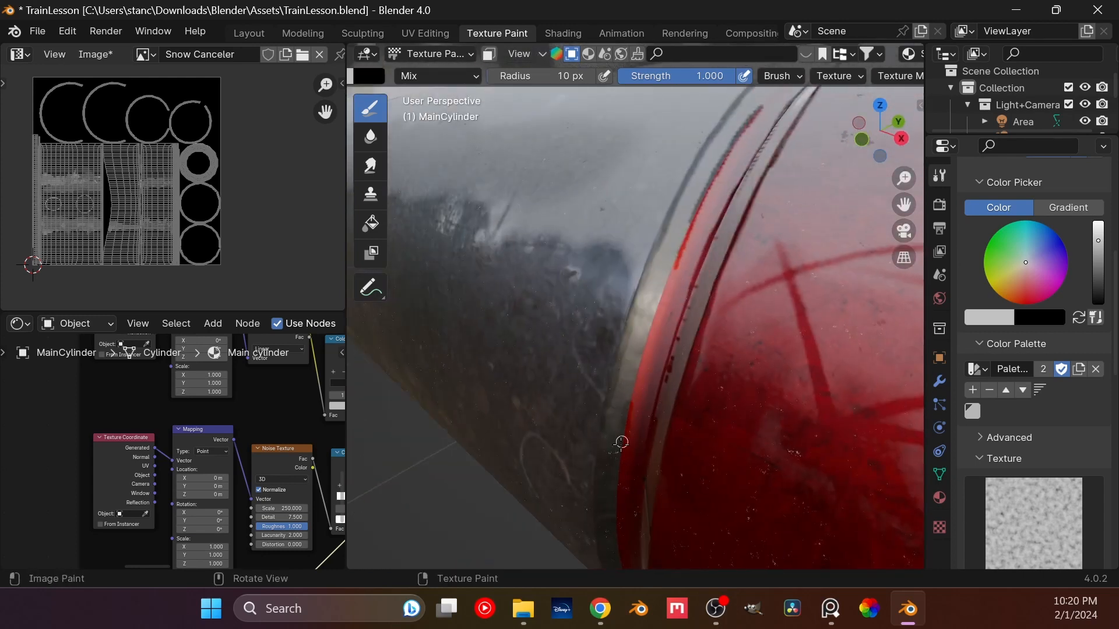
{"action": "mouse_move", "coordinate": [621, 443]}
{"action": "left_mouse_down"}
{"action": "mouse_move", "coordinate": [669, 270]}
{"action": "mouse_move", "coordinate": [647, 334]}
{"action": "left_mouse_up"}
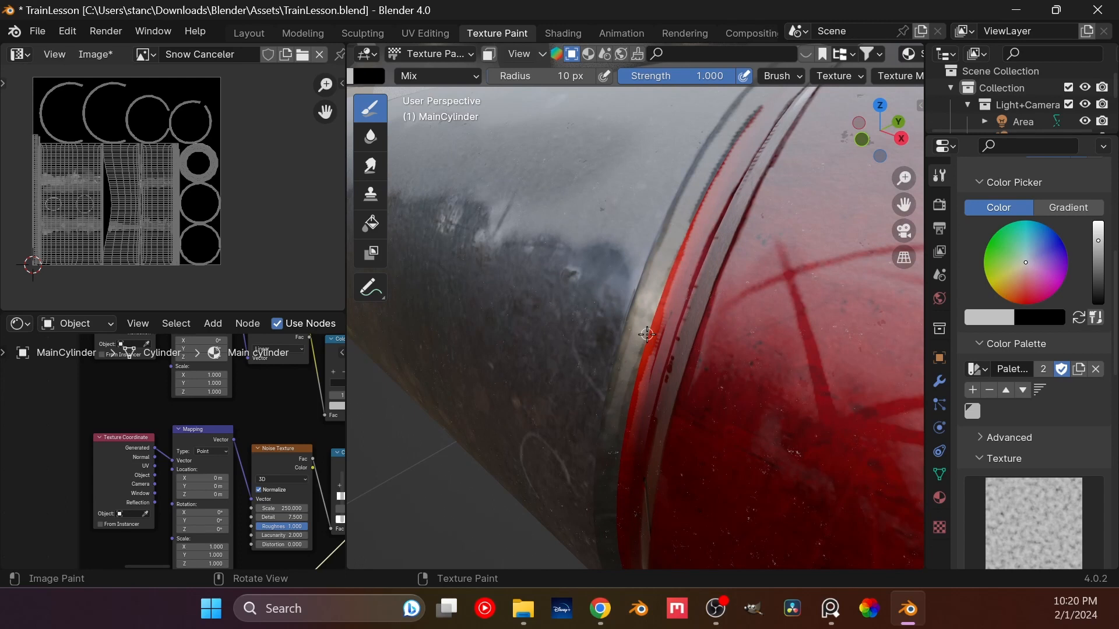
- Try to extend the light-grey edge along the red band in front of the ring, up over the cylinder's top
{"action": "scroll", "coordinate": [861, 227], "scroll_direction": "down", "scroll_amount": 2}
{"action": "mouse_move", "coordinate": [758, 262]}
{"action": "middle_mouse_down", "text": "shift"}
{"action": "mouse_move", "coordinate": [704, 309]}
{"action": "mouse_move", "coordinate": [612, 341]}
{"action": "middle_mouse_up", "text": "shift"}
{"action": "middle_click_drag", "start_coordinate": [583, 341], "coordinate": [572, 385]}
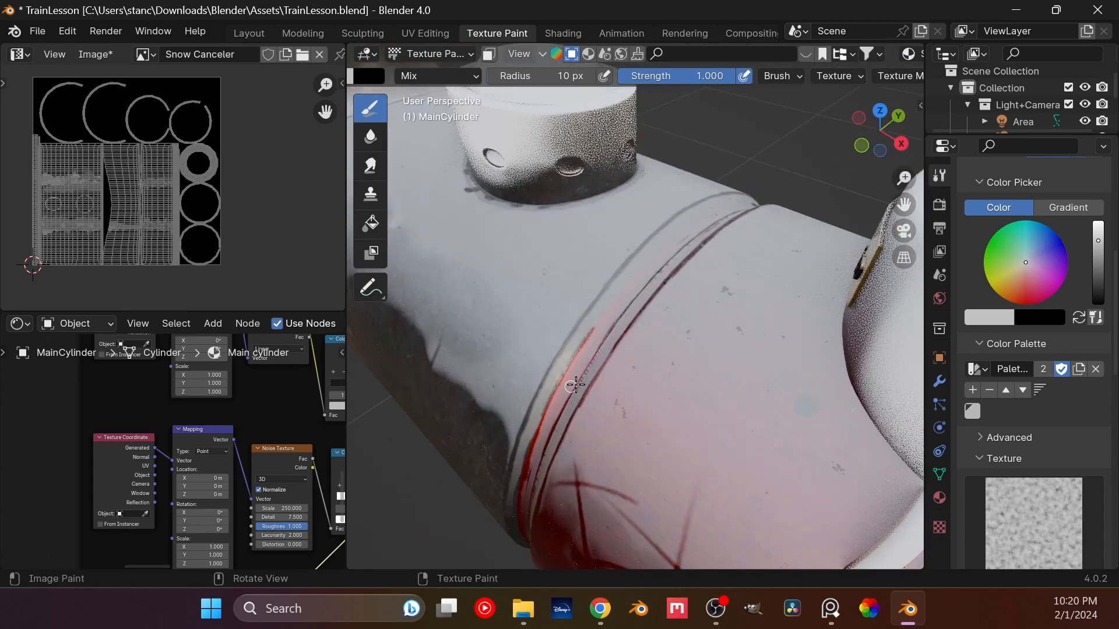
{"action": "scroll", "coordinate": [583, 376], "scroll_direction": "up", "scroll_amount": 2}
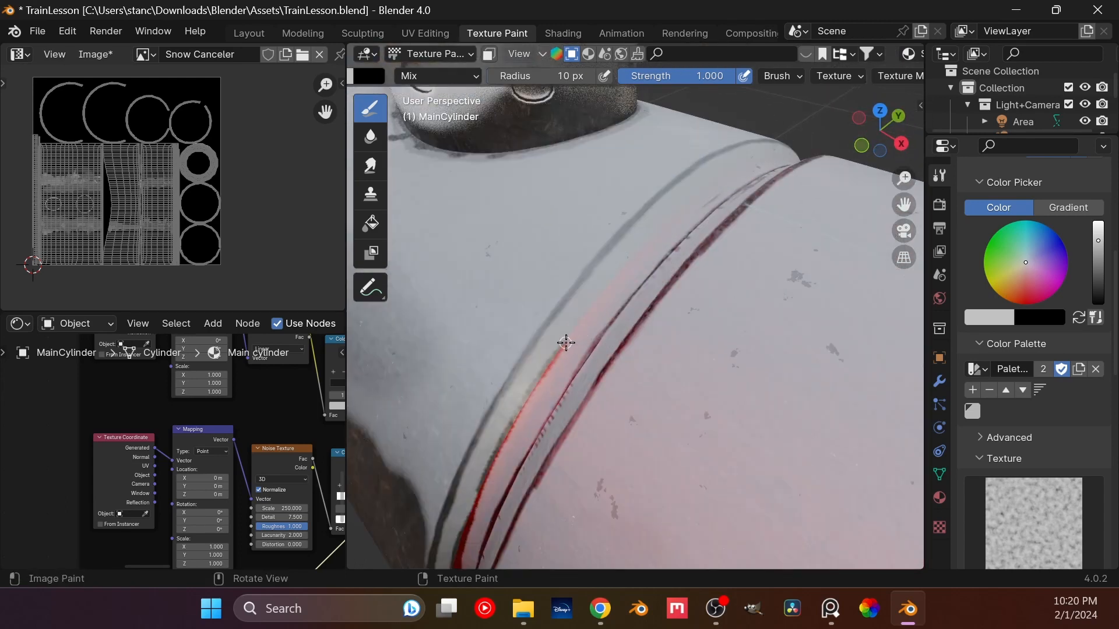
{"action": "mouse_move", "coordinate": [566, 343]}
{"action": "left_mouse_down"}
{"action": "mouse_move", "coordinate": [599, 289]}
{"action": "mouse_move", "coordinate": [537, 371]}
{"action": "left_mouse_up"}
{"action": "mouse_move", "coordinate": [604, 292]}
{"action": "left_mouse_down"}
{"action": "mouse_move", "coordinate": [621, 260]}
{"action": "mouse_move", "coordinate": [726, 167]}
{"action": "left_mouse_up"}
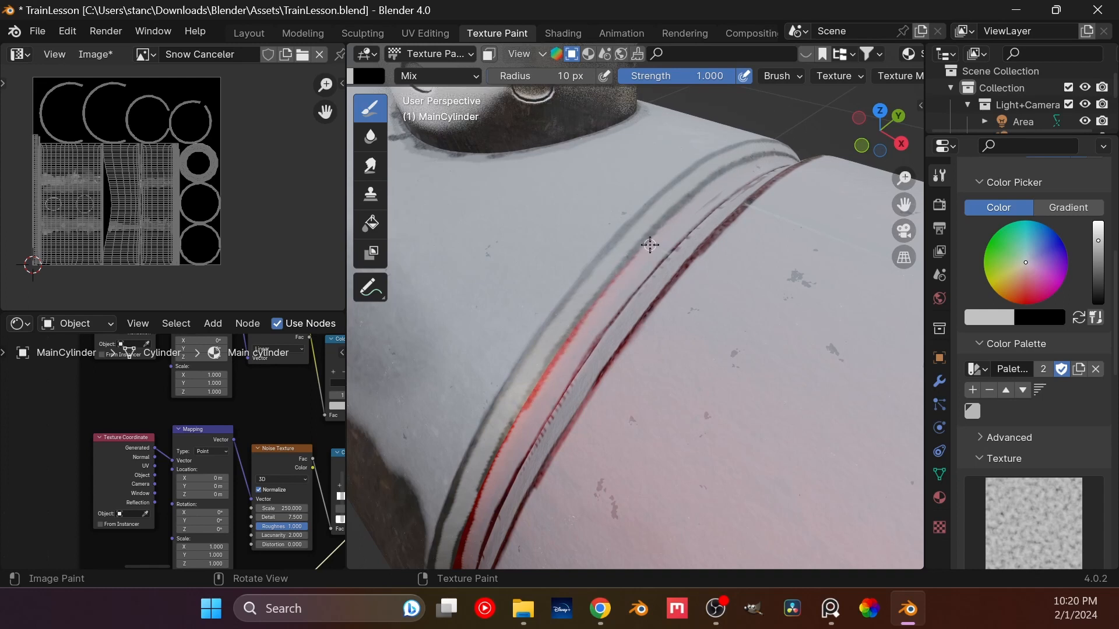
- Undo the light-grey strokes along the red band in front of the ring
{"action": "scroll", "coordinate": [650, 245], "scroll_direction": "down", "scroll_amount": 5}
{"action": "middle_click_drag", "start_coordinate": [251, 547], "coordinate": [309, 525]}
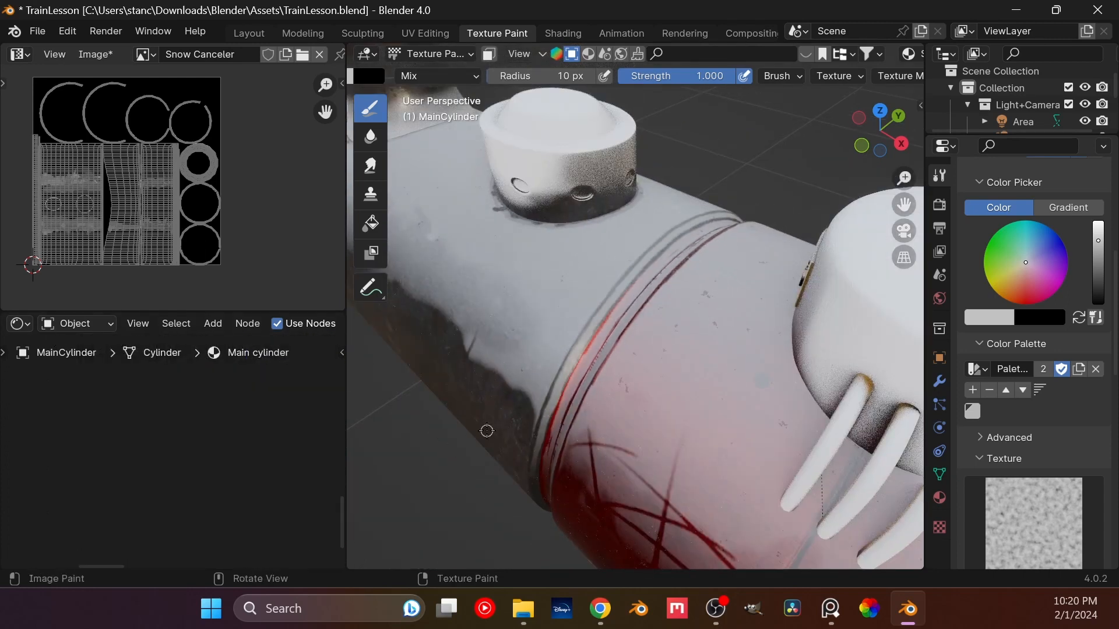
{"action": "mouse_move", "coordinate": [487, 430]}
{"action": "middle_mouse_down"}
{"action": "mouse_move", "coordinate": [629, 383]}
{"action": "mouse_move", "coordinate": [520, 390]}
{"action": "mouse_move", "coordinate": [617, 345]}
{"action": "mouse_move", "coordinate": [579, 362]}
{"action": "mouse_move", "coordinate": [571, 263]}
{"action": "mouse_move", "coordinate": [566, 323]}
{"action": "middle_mouse_up"}
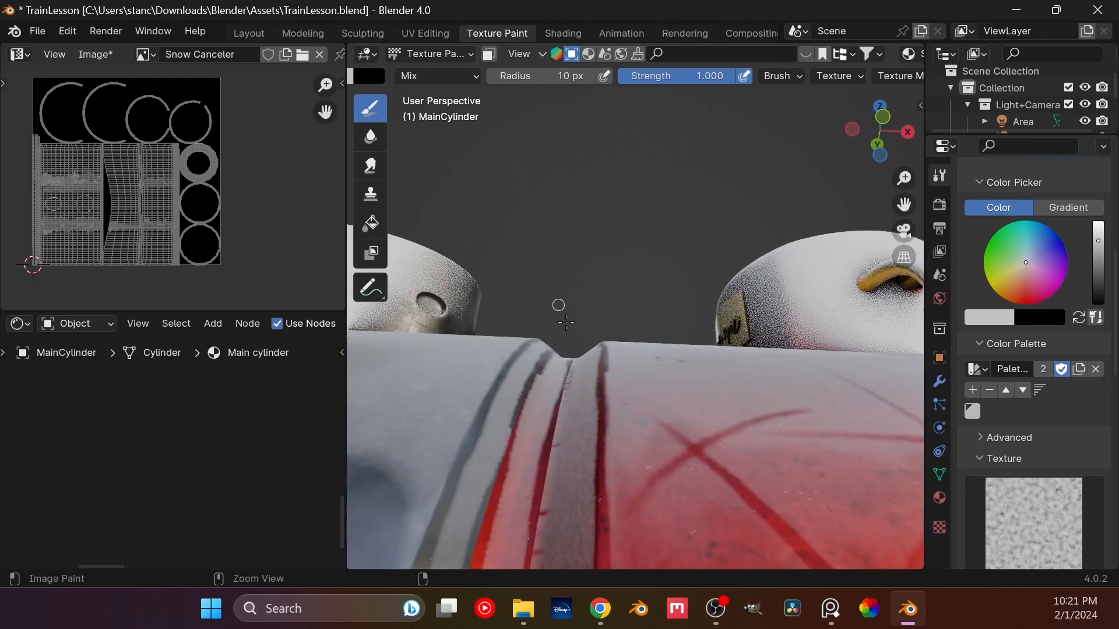
{"action": "key", "text": "ctrl+z"}
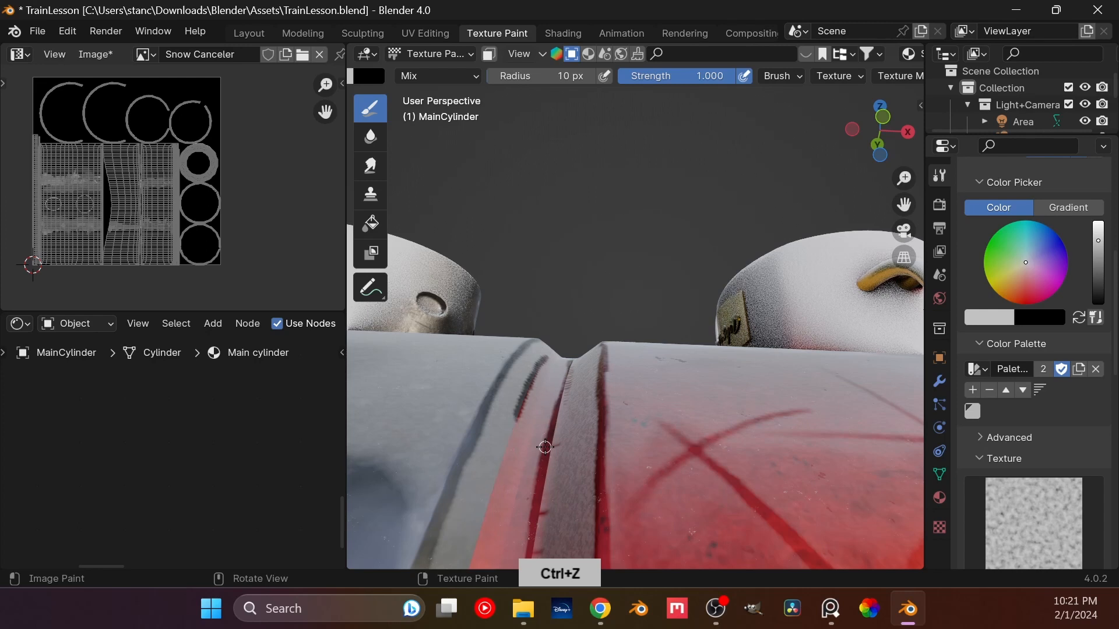
- Paint an irregular light-grey edge on the cylinder around the rear dome's base, from the front corner to the golden pipes
{"action": "mouse_move", "coordinate": [545, 447]}
{"action": "middle_mouse_down"}
{"action": "mouse_move", "coordinate": [580, 458]}
{"action": "mouse_move", "coordinate": [599, 502]}
{"action": "mouse_move", "coordinate": [509, 492]}
{"action": "mouse_move", "coordinate": [497, 449]}
{"action": "mouse_move", "coordinate": [643, 470]}
{"action": "mouse_move", "coordinate": [591, 431]}
{"action": "middle_mouse_up"}
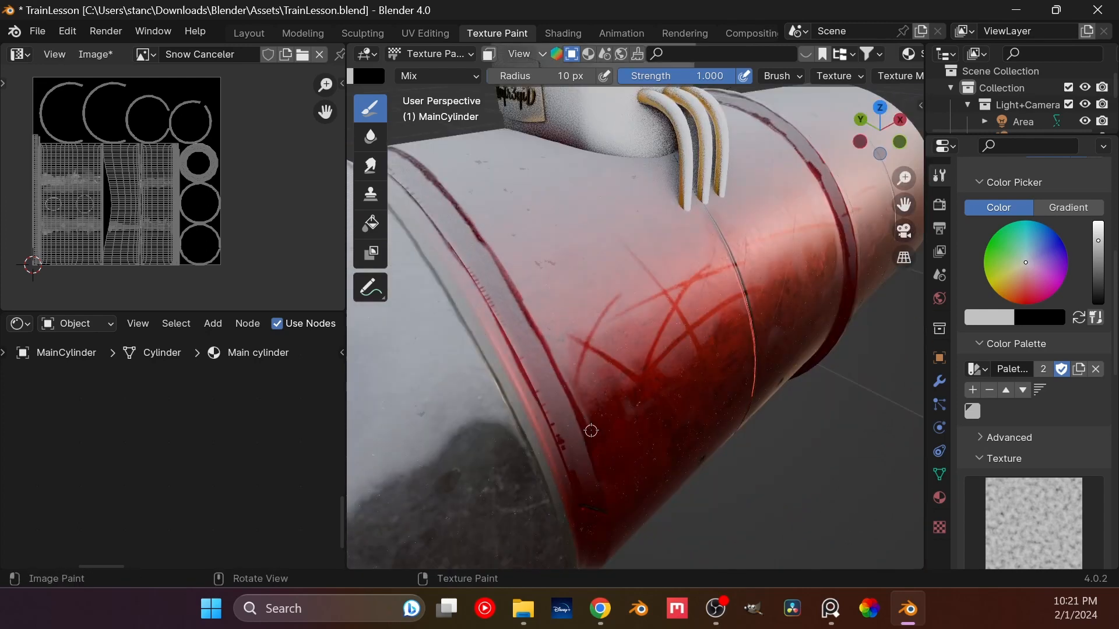
{"action": "mouse_move", "coordinate": [600, 280]}
{"action": "middle_mouse_down"}
{"action": "mouse_move", "coordinate": [724, 375]}
{"action": "mouse_move", "coordinate": [786, 362]}
{"action": "mouse_move", "coordinate": [710, 438]}
{"action": "mouse_move", "coordinate": [706, 417]}
{"action": "middle_mouse_up"}
{"action": "scroll", "coordinate": [709, 437], "scroll_direction": "up", "scroll_amount": 5}
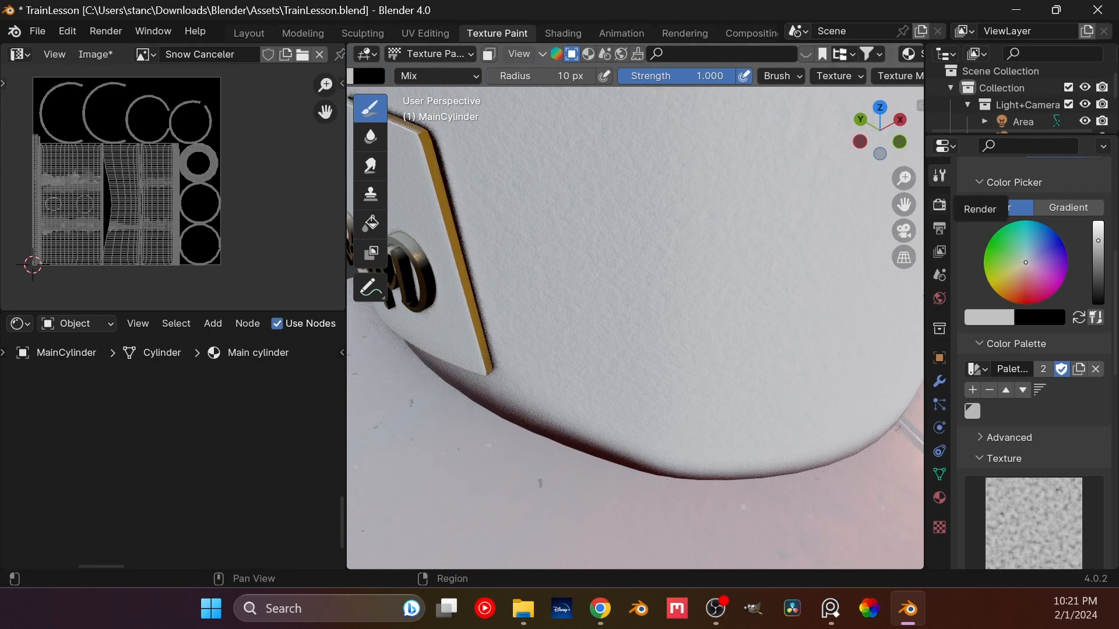
{"action": "scroll", "coordinate": [714, 469], "scroll_direction": "down", "scroll_amount": 4}
{"action": "mouse_move", "coordinate": [715, 470]}
{"action": "middle_mouse_down"}
{"action": "mouse_move", "coordinate": [687, 442]}
{"action": "mouse_move", "coordinate": [701, 350]}
{"action": "mouse_move", "coordinate": [731, 341]}
{"action": "middle_mouse_up"}
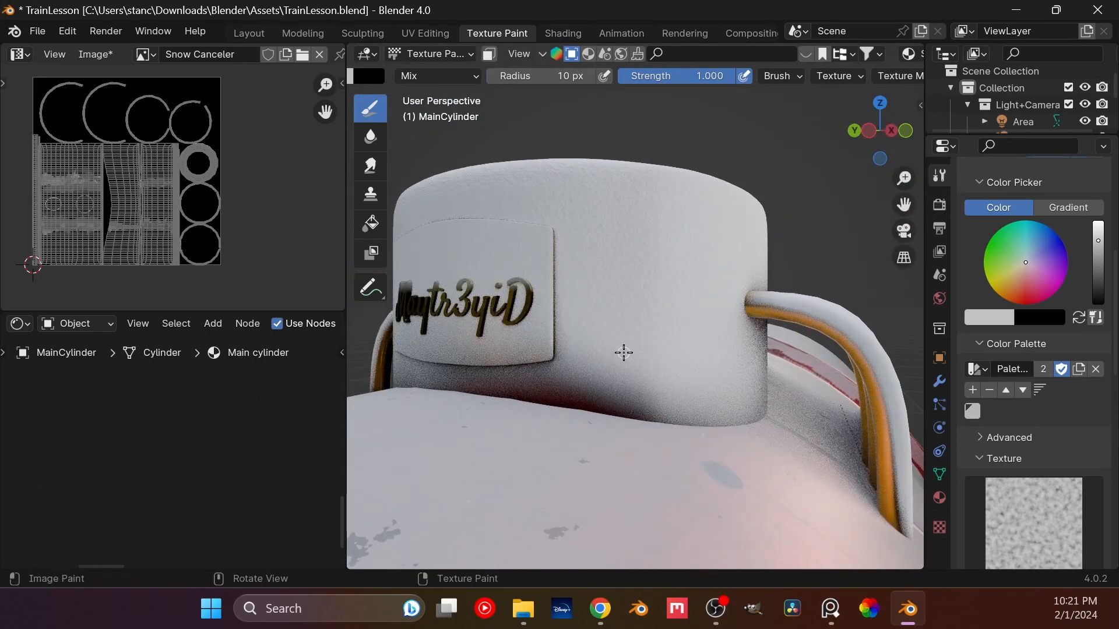
{"action": "scroll", "coordinate": [623, 353], "scroll_direction": "down", "scroll_amount": 1}
{"action": "middle_click_drag", "start_coordinate": [624, 289], "coordinate": [687, 324]}
{"action": "scroll", "coordinate": [687, 317], "scroll_direction": "up", "scroll_amount": 4}
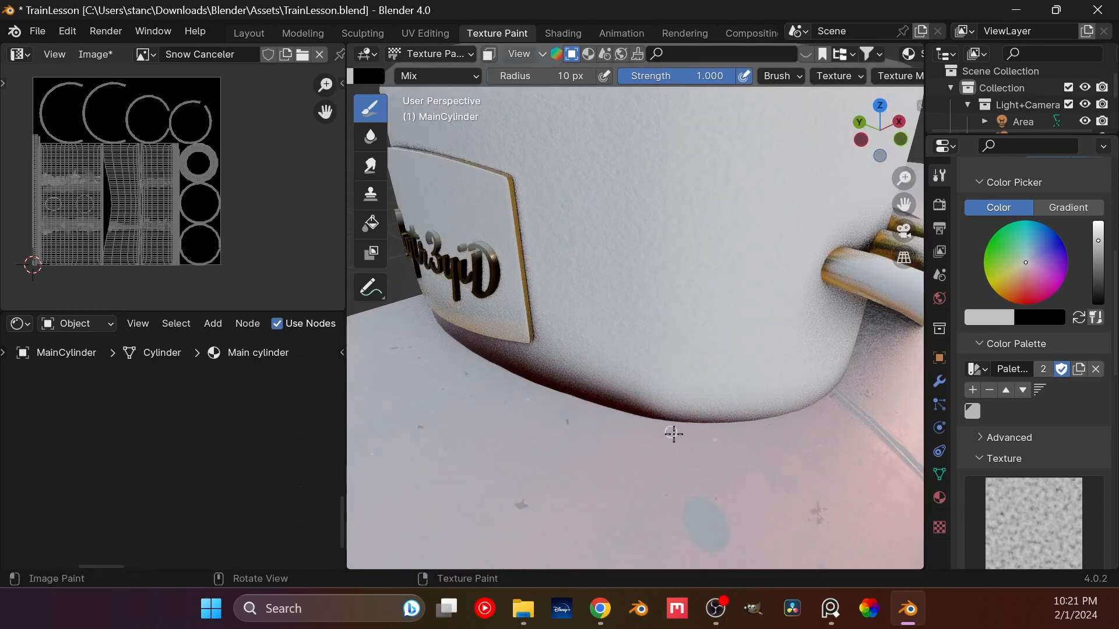
{"action": "mouse_move", "coordinate": [677, 424]}
{"action": "left_mouse_down"}
{"action": "mouse_move", "coordinate": [694, 415]}
{"action": "mouse_move", "coordinate": [672, 423]}
{"action": "mouse_move", "coordinate": [773, 424]}
{"action": "mouse_move", "coordinate": [852, 382]}
{"action": "mouse_move", "coordinate": [744, 427]}
{"action": "left_mouse_up"}
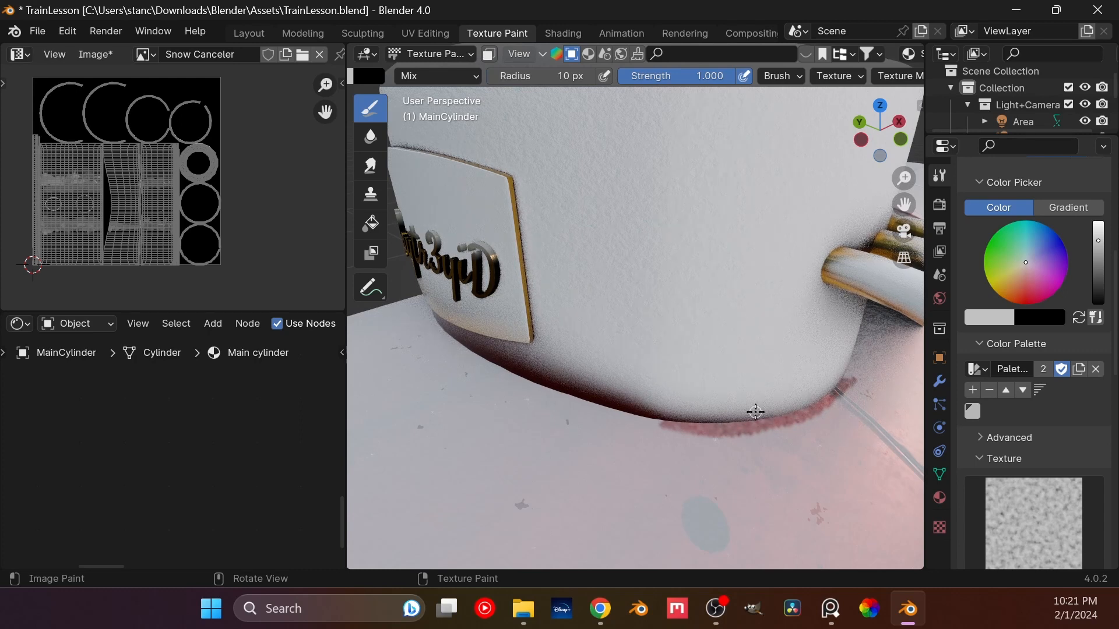
- Continue the light-grey edge around the rear dome's base, from the golden pipes along its rear side
{"action": "mouse_move", "coordinate": [826, 415]}
{"action": "middle_mouse_down"}
{"action": "mouse_move", "coordinate": [654, 432]}
{"action": "mouse_move", "coordinate": [729, 412]}
{"action": "mouse_move", "coordinate": [622, 368]}
{"action": "middle_mouse_up"}
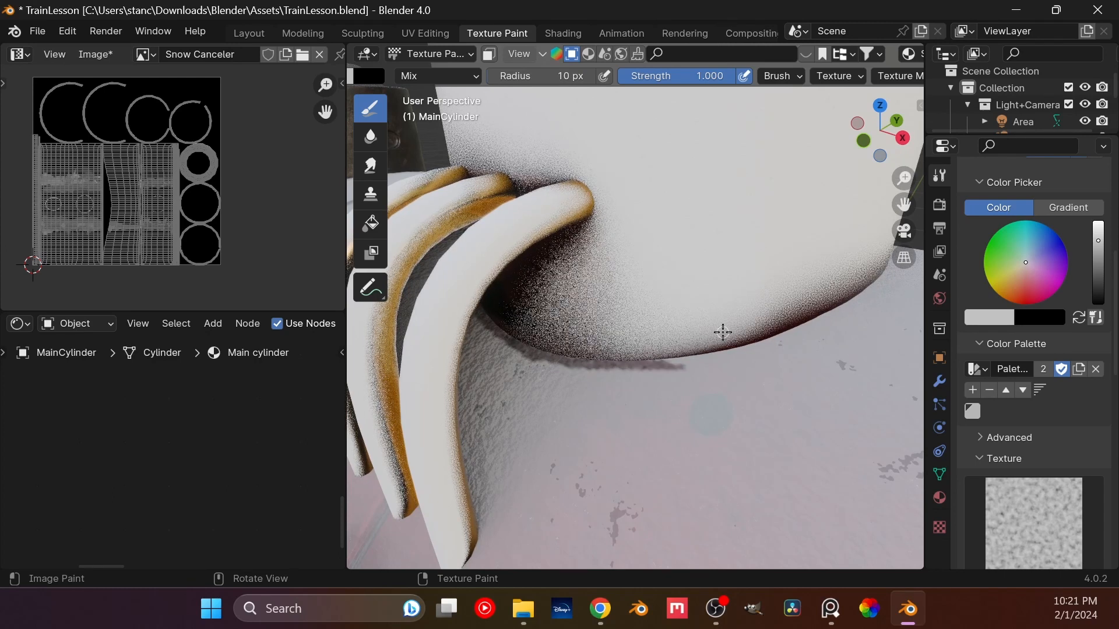
{"action": "left_click_drag", "start_coordinate": [647, 364], "coordinate": [711, 360]}
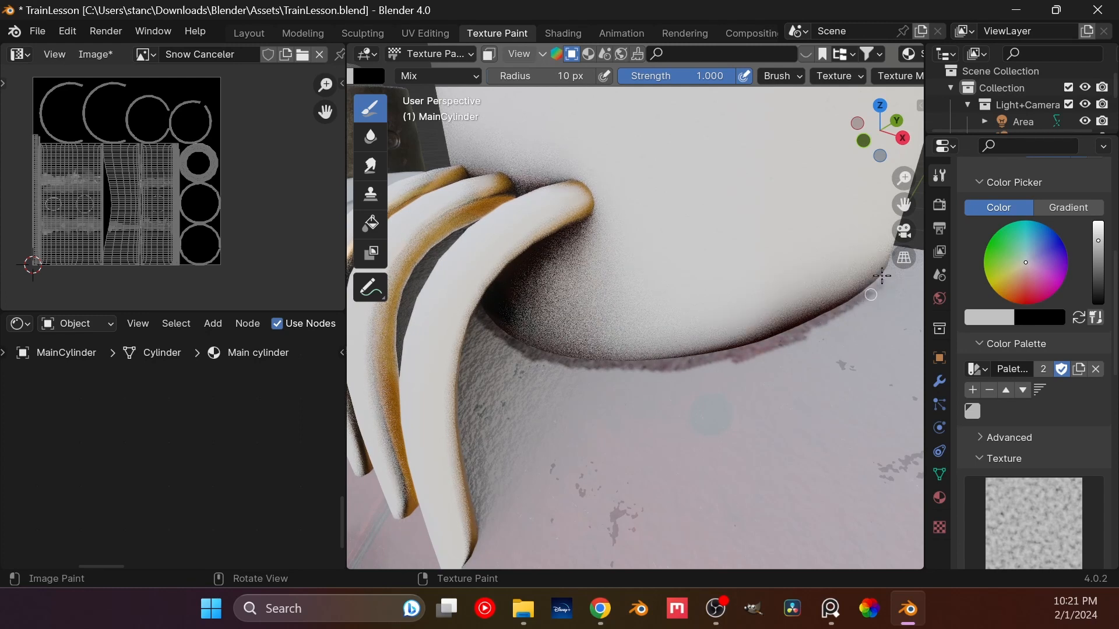
{"action": "left_click_drag", "start_coordinate": [861, 295], "coordinate": [796, 337]}
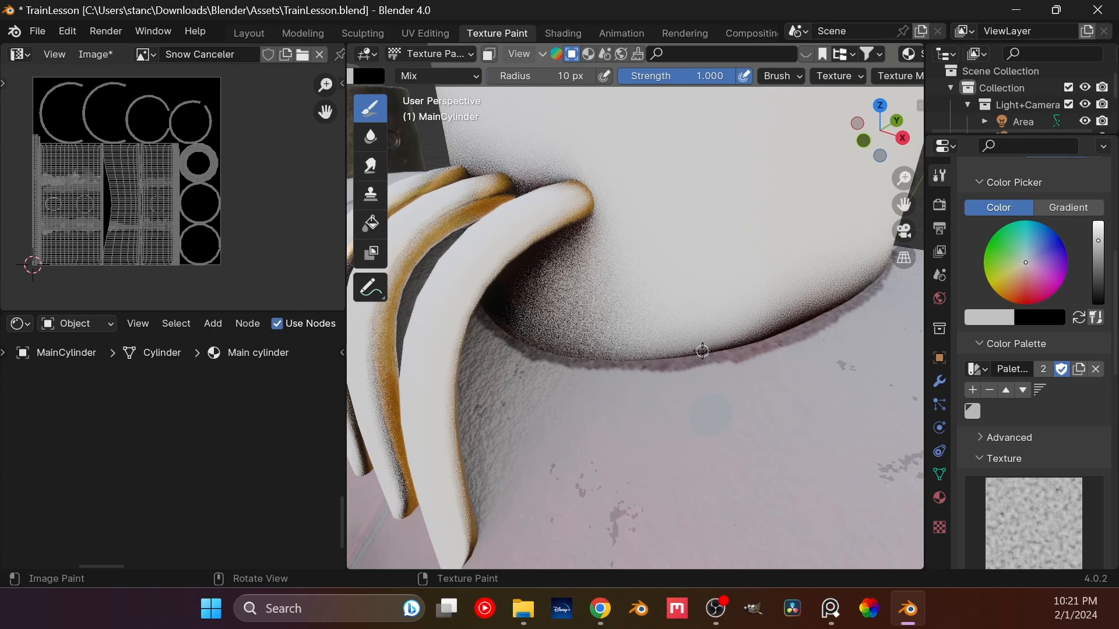
- Paint the light-grey edge around the front of the rear dome's base, beneath the nameplate
{"action": "scroll", "coordinate": [702, 350], "scroll_direction": "down", "scroll_amount": 6}
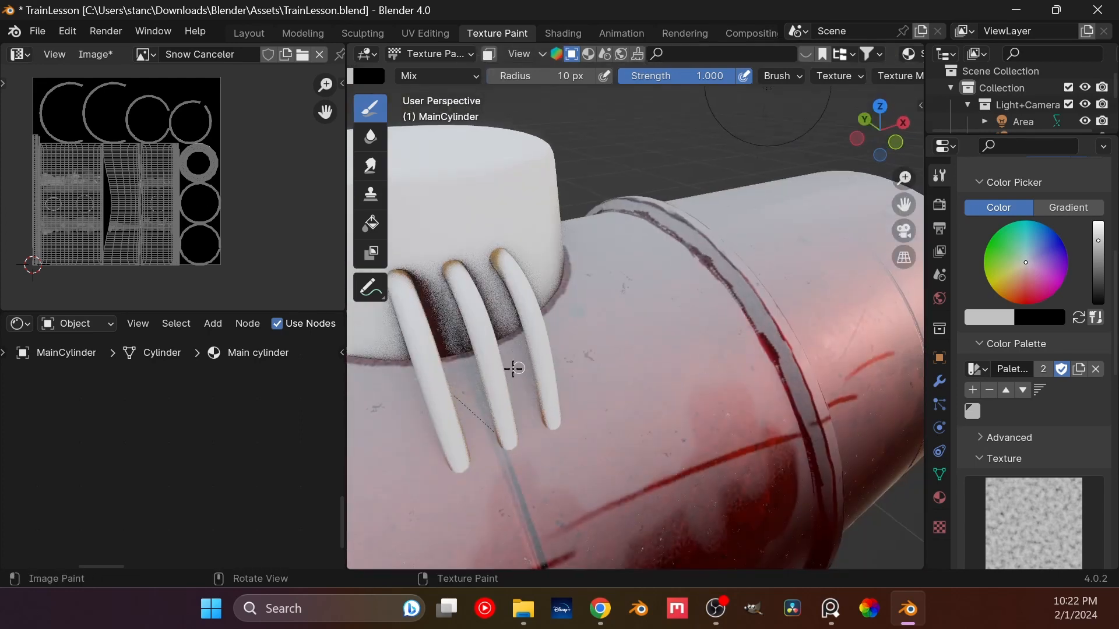
{"action": "middle_click_drag", "start_coordinate": [511, 367], "coordinate": [734, 389]}
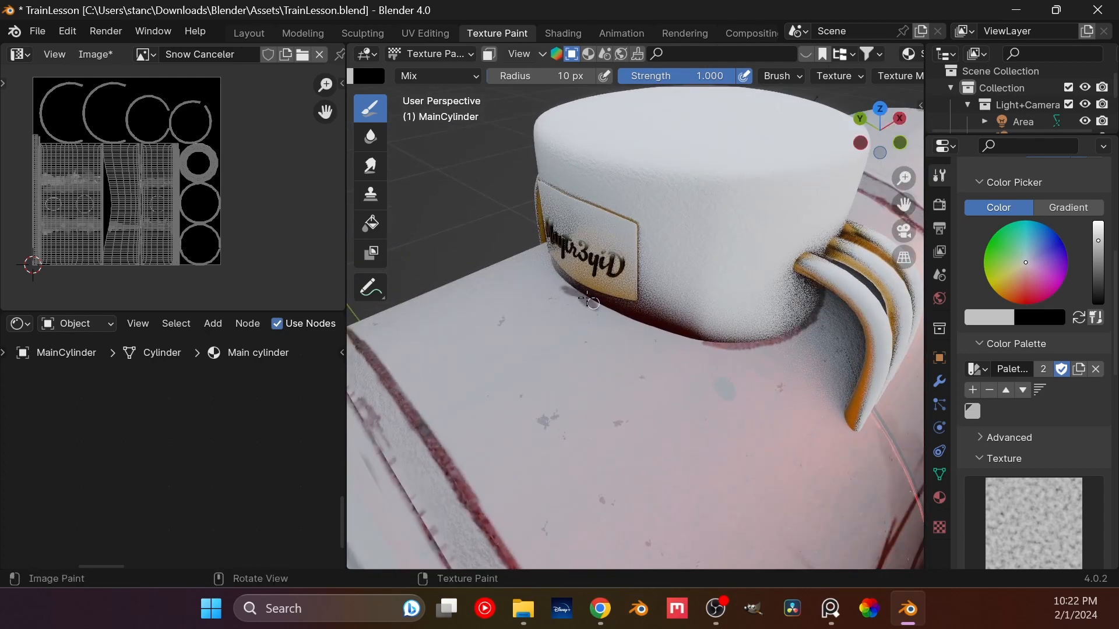
{"action": "left_click_drag", "start_coordinate": [595, 306], "coordinate": [689, 343]}
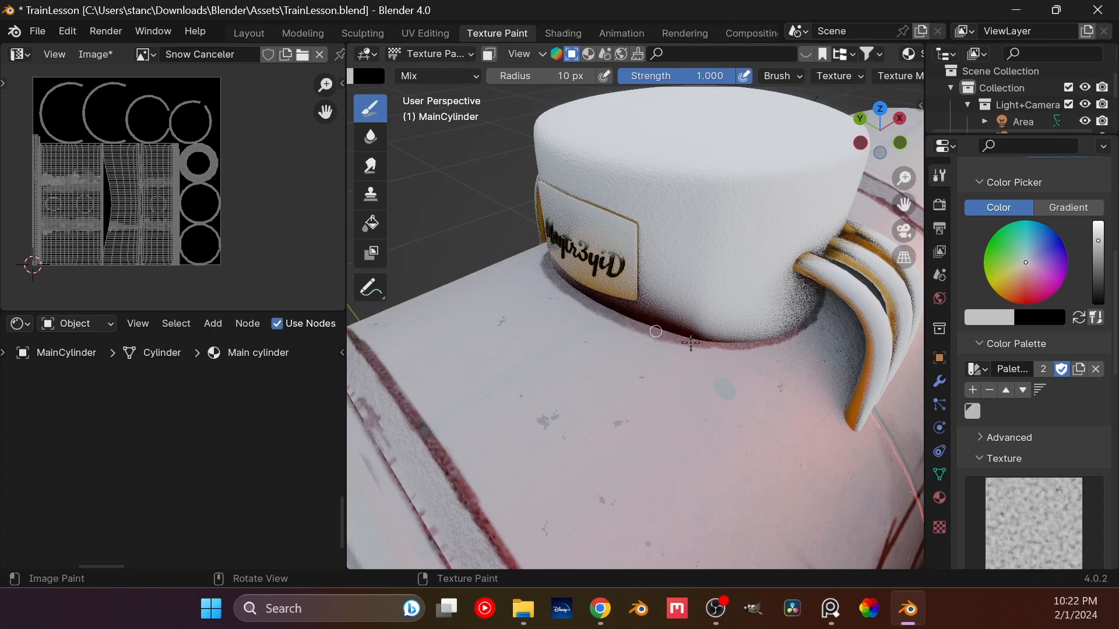
- Darken the brush to a mid grey and soften the painted edge around the rear dome's base
{"action": "left_click_drag", "start_coordinate": [1098, 241], "coordinate": [1098, 268]}
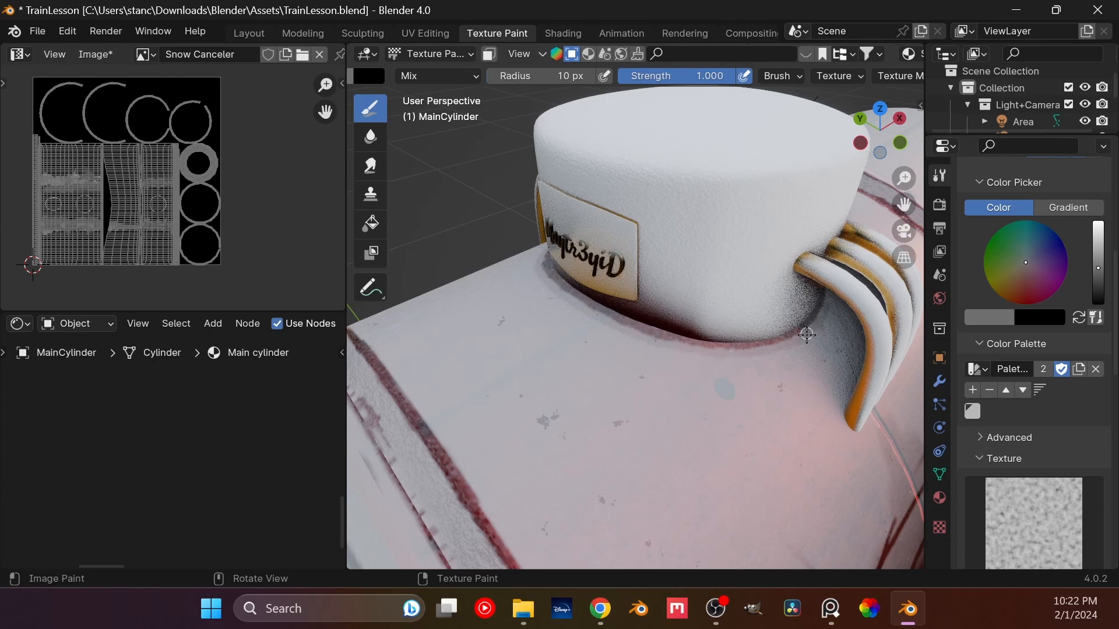
{"action": "mouse_move", "coordinate": [815, 320]}
{"action": "middle_mouse_down"}
{"action": "mouse_move", "coordinate": [929, 357]}
{"action": "mouse_move", "coordinate": [775, 292]}
{"action": "mouse_move", "coordinate": [583, 326]}
{"action": "mouse_move", "coordinate": [618, 348]}
{"action": "middle_mouse_up"}
{"action": "scroll", "coordinate": [618, 349], "scroll_direction": "up", "scroll_amount": 3}
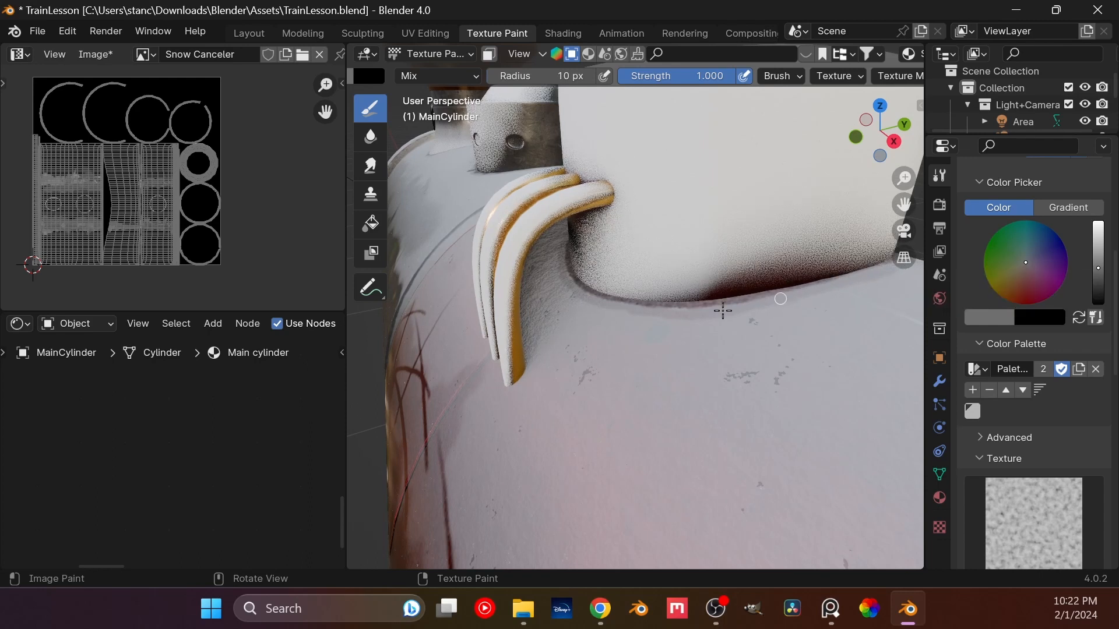
- Examine the snow behind the rear dome and along the rear ring from the side and the back
{"action": "scroll", "coordinate": [733, 312], "scroll_direction": "down", "scroll_amount": 4}
{"action": "middle_click_drag", "start_coordinate": [650, 320], "coordinate": [692, 344]}
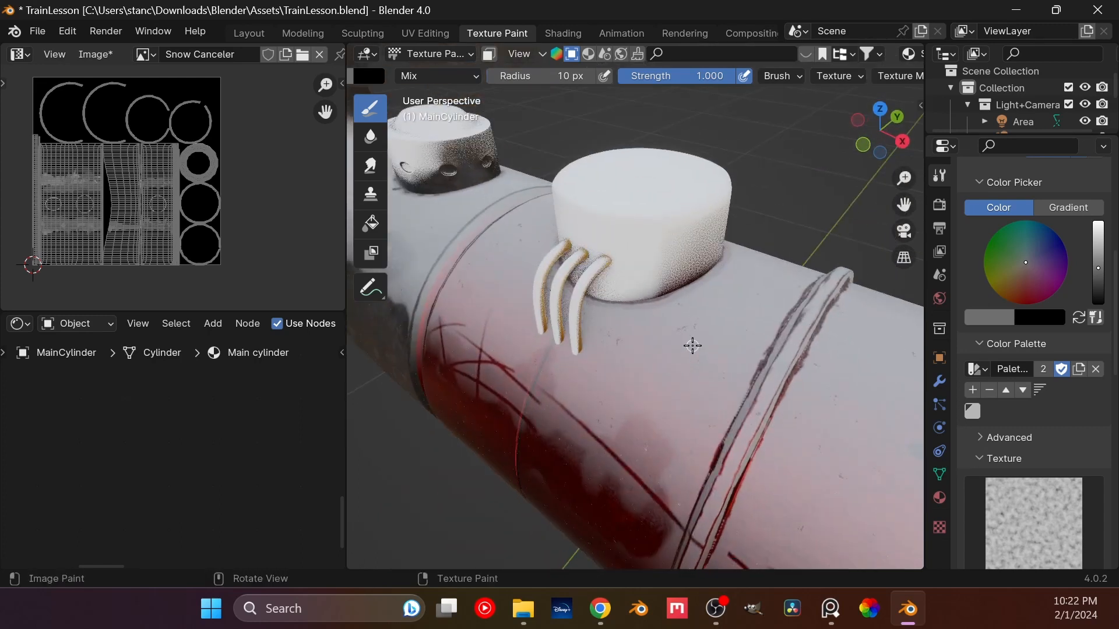
{"action": "scroll", "coordinate": [692, 344], "scroll_direction": "down", "scroll_amount": 3}
{"action": "middle_click_drag", "start_coordinate": [556, 344], "coordinate": [672, 287]}
{"action": "mouse_move", "coordinate": [591, 386]}
{"action": "middle_mouse_down"}
{"action": "mouse_move", "coordinate": [627, 337]}
{"action": "mouse_move", "coordinate": [501, 312]}
{"action": "mouse_move", "coordinate": [540, 230]}
{"action": "mouse_move", "coordinate": [637, 417]}
{"action": "mouse_move", "coordinate": [579, 417]}
{"action": "mouse_move", "coordinate": [584, 391]}
{"action": "mouse_move", "coordinate": [618, 381]}
{"action": "middle_mouse_up"}
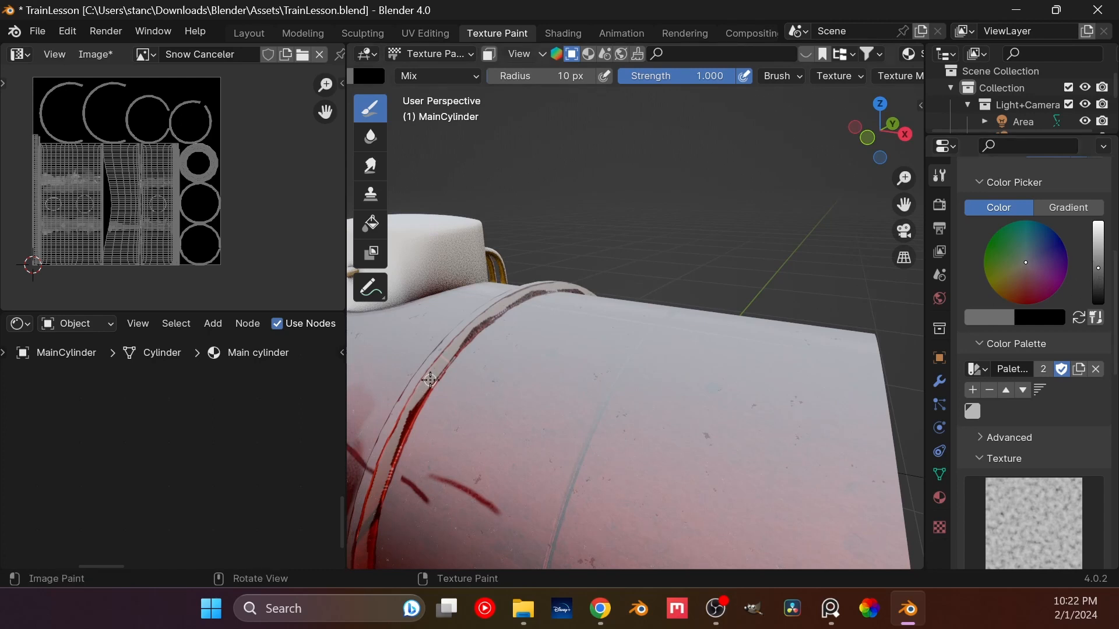
{"action": "scroll", "coordinate": [505, 351], "scroll_direction": "up", "scroll_amount": 2}
{"action": "middle_click_drag", "start_coordinate": [412, 392], "coordinate": [785, 270], "text": "shift"}
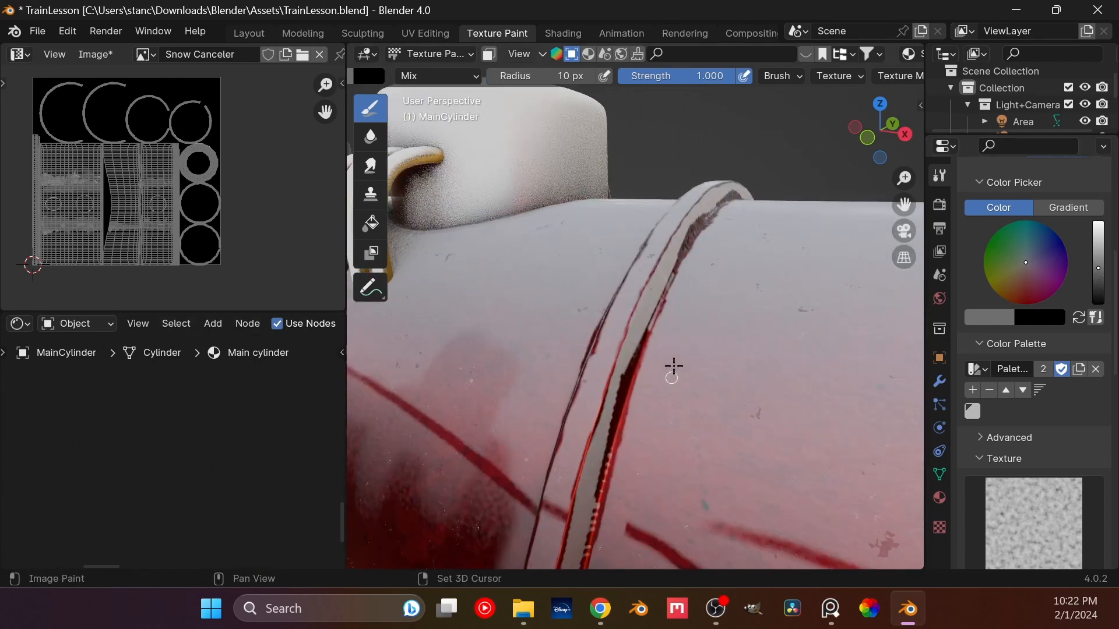
{"action": "mouse_move", "coordinate": [673, 365]}
{"action": "middle_mouse_down"}
{"action": "mouse_move", "coordinate": [600, 262]}
{"action": "mouse_move", "coordinate": [622, 282]}
{"action": "middle_mouse_up"}
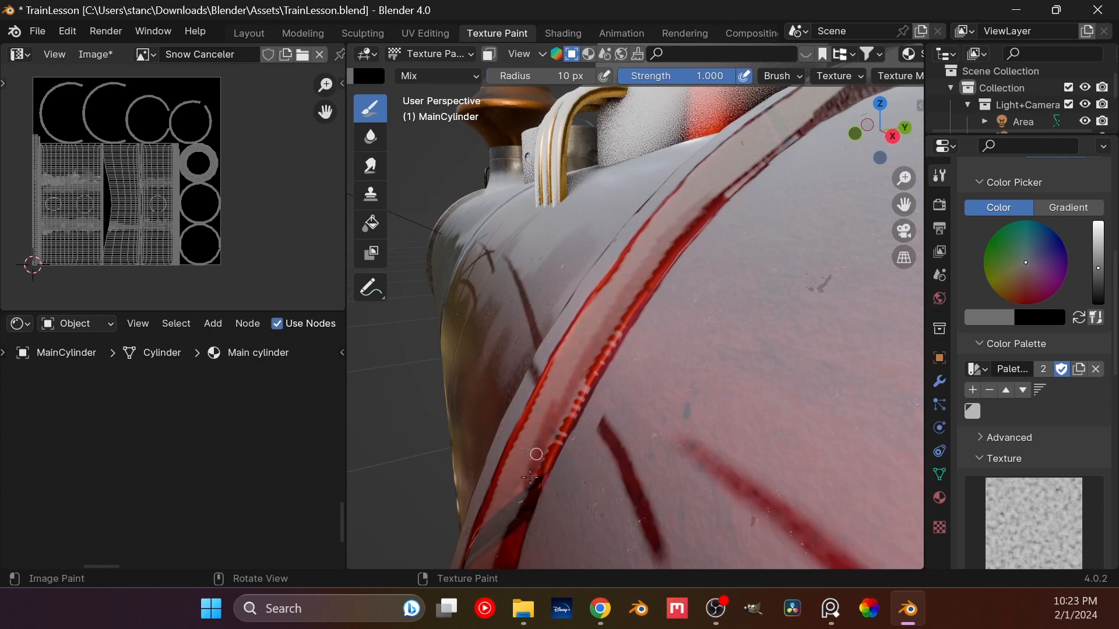
- Reduce the brush radius to 4 px for the thin seam behind the rear ring
{"action": "middle_click_drag", "start_coordinate": [676, 372], "coordinate": [547, 404], "text": "shift"}
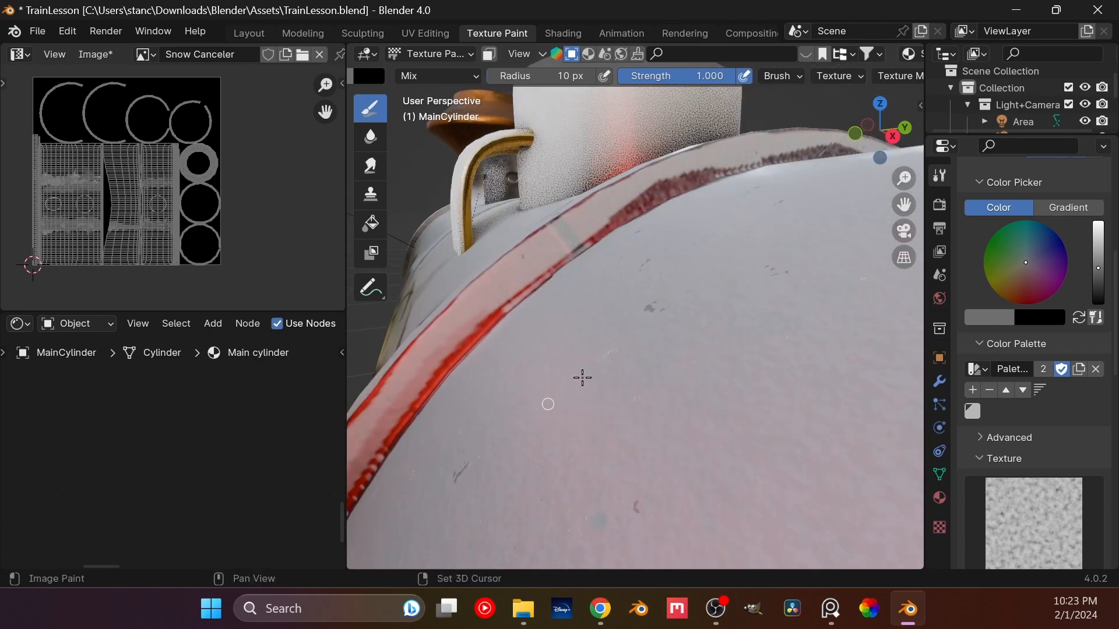
{"action": "middle_click_drag", "start_coordinate": [632, 341], "coordinate": [638, 389], "text": "shift"}
{"action": "middle_click_drag", "start_coordinate": [735, 309], "coordinate": [705, 345], "text": "shift"}
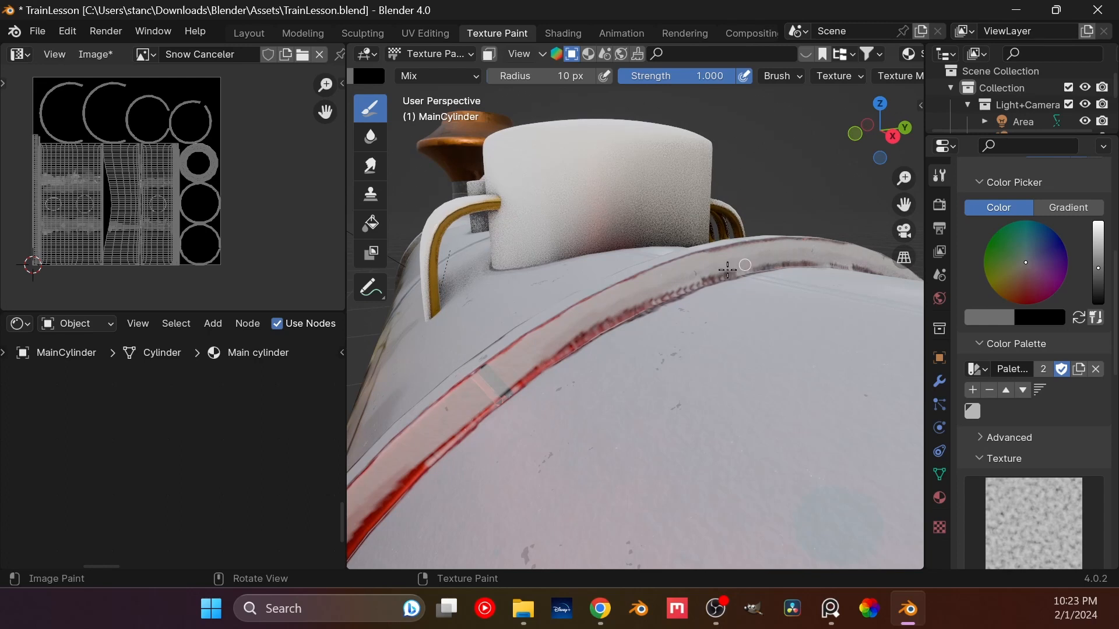
{"action": "scroll", "coordinate": [712, 300], "scroll_direction": "down", "scroll_amount": 4}
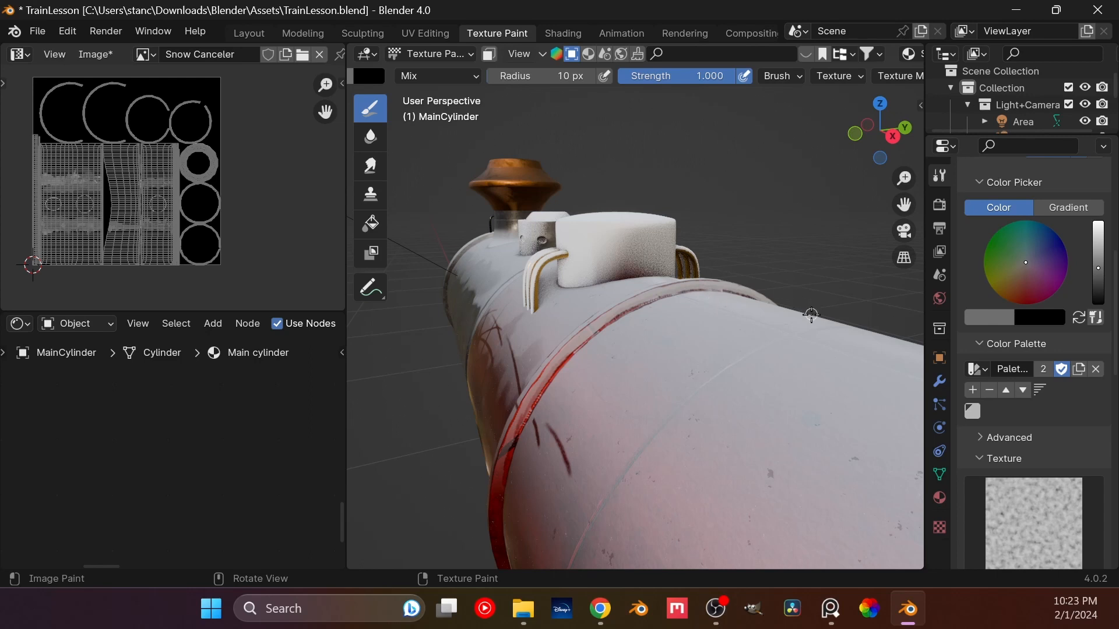
{"action": "scroll", "coordinate": [614, 254], "scroll_direction": "up", "scroll_amount": 4}
{"action": "middle_click_drag", "start_coordinate": [614, 254], "coordinate": [717, 289]}
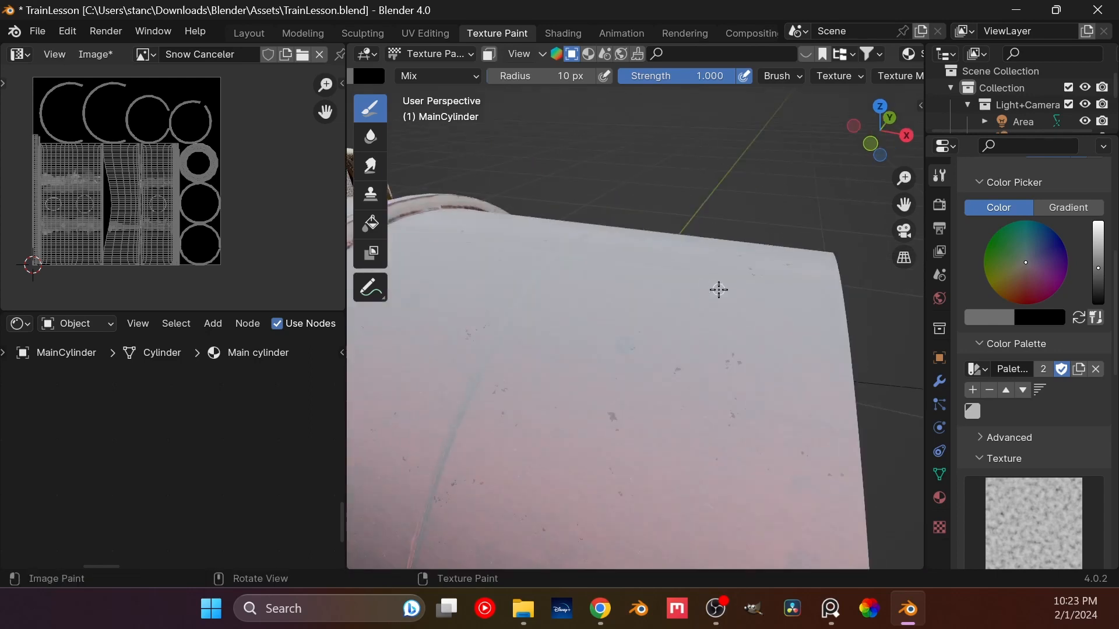
{"action": "mouse_move", "coordinate": [483, 337]}
{"action": "middle_mouse_down", "text": "shift"}
{"action": "mouse_move", "coordinate": [659, 303]}
{"action": "mouse_move", "coordinate": [672, 412]}
{"action": "mouse_move", "coordinate": [714, 214]}
{"action": "mouse_move", "coordinate": [716, 317]}
{"action": "mouse_move", "coordinate": [618, 174]}
{"action": "middle_mouse_up", "text": "shift"}
{"action": "left_click", "coordinate": [575, 76]}
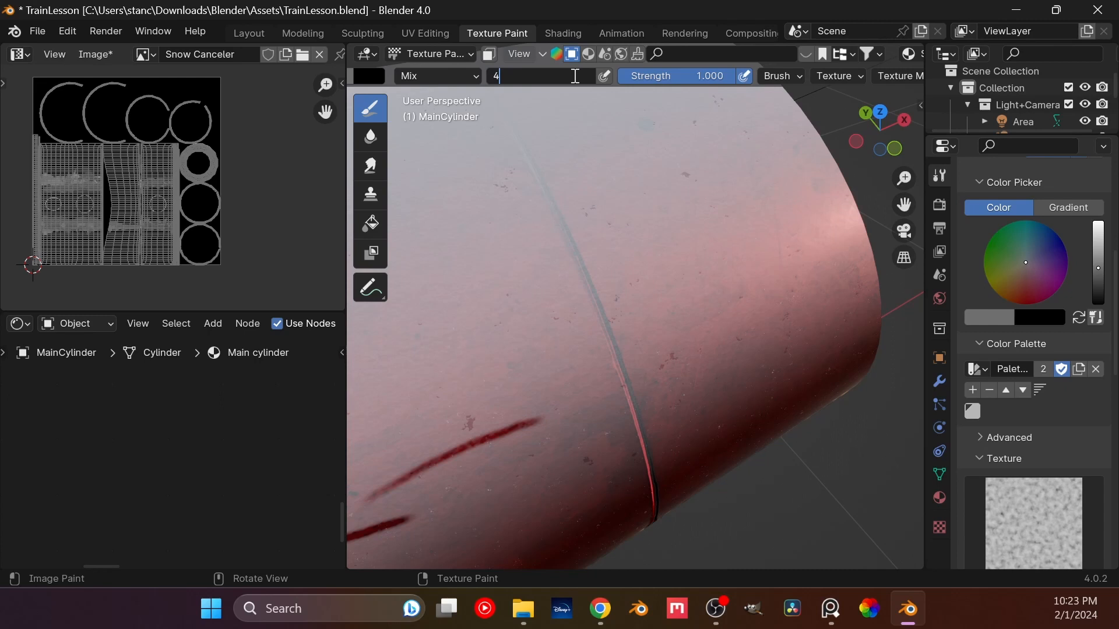
{"action": "key", "text": "Return"}
- Lighten the brush to a near-white grey and paint along the seam's rear edge down the cylinder's side
{"action": "scroll", "coordinate": [583, 239], "scroll_direction": "up", "scroll_amount": 5}
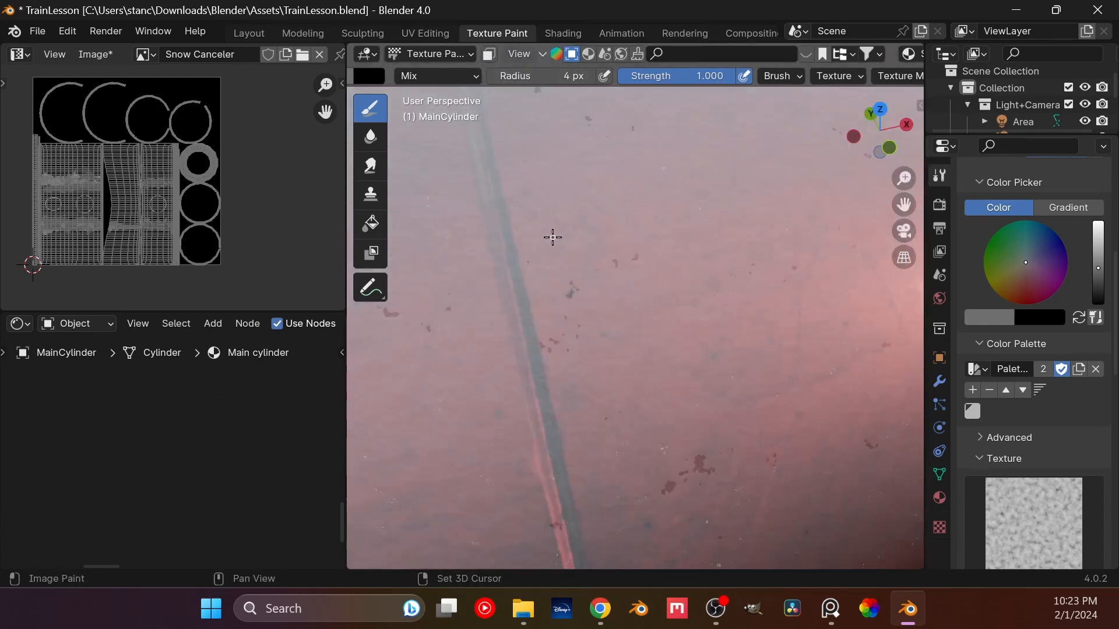
{"action": "middle_click_drag", "start_coordinate": [552, 237], "coordinate": [638, 204]}
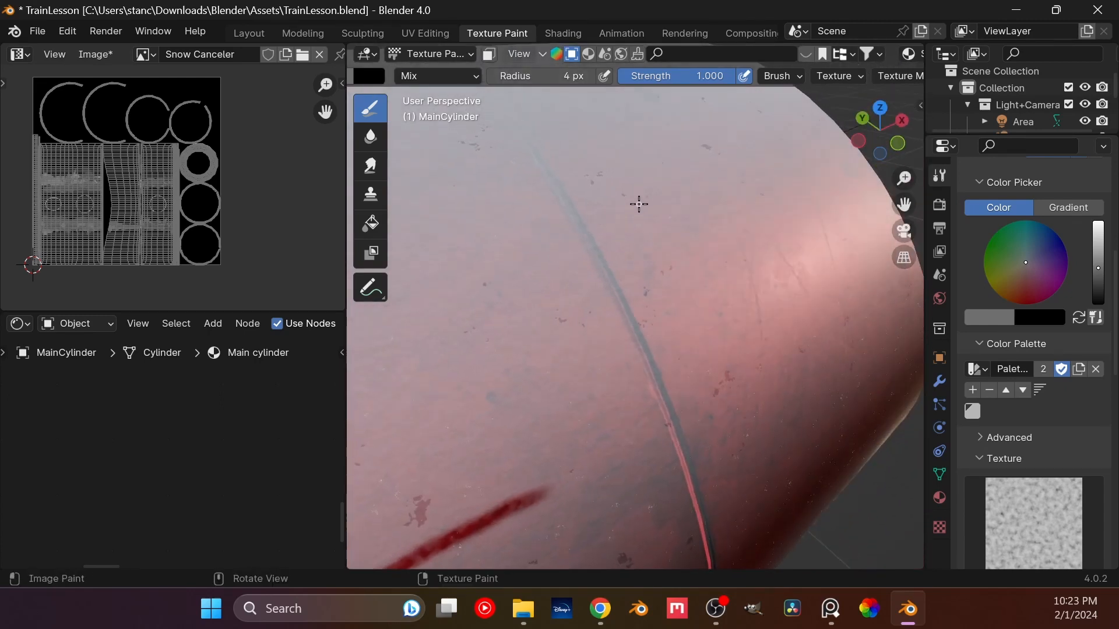
{"action": "left_click_drag", "start_coordinate": [1098, 268], "coordinate": [1098, 240]}
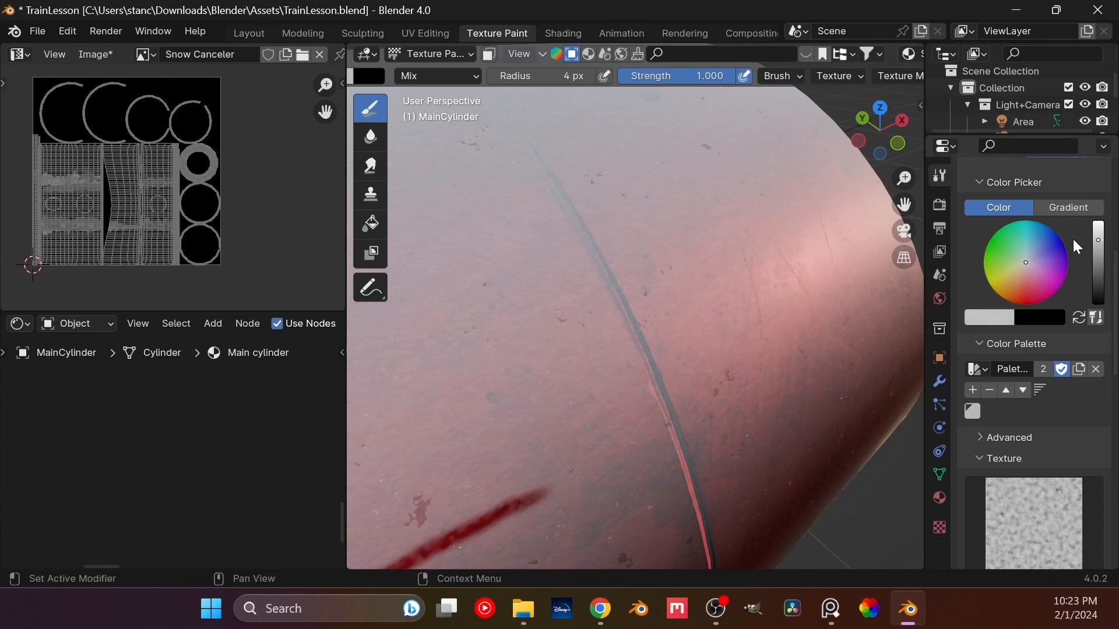
{"action": "left_click_drag", "start_coordinate": [608, 261], "coordinate": [622, 296]}
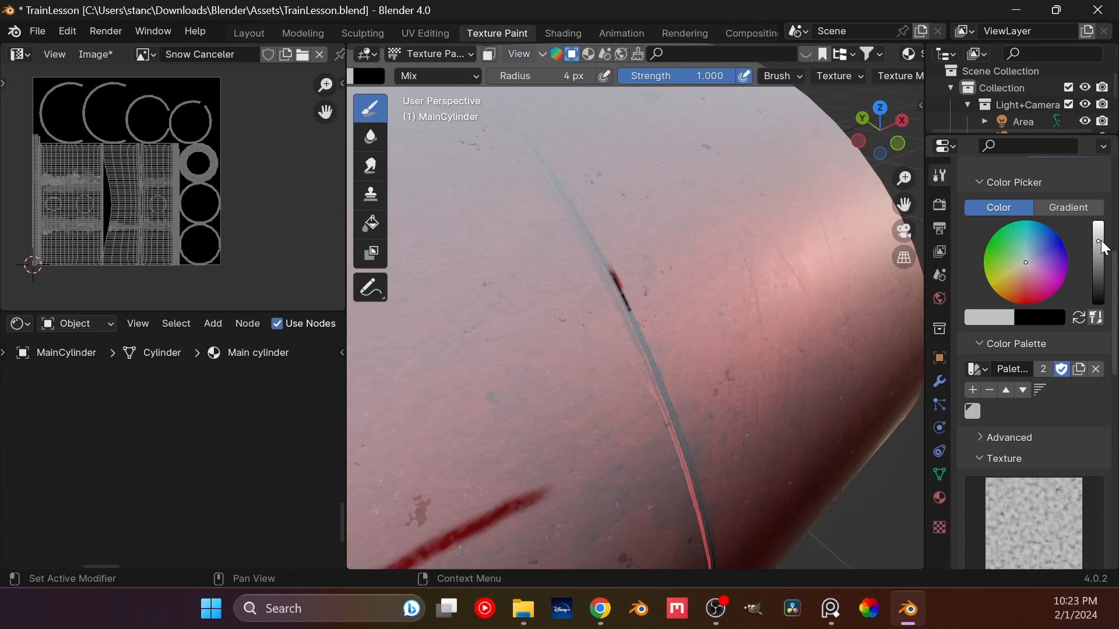
{"action": "left_click_drag", "start_coordinate": [1098, 240], "coordinate": [1097, 233]}
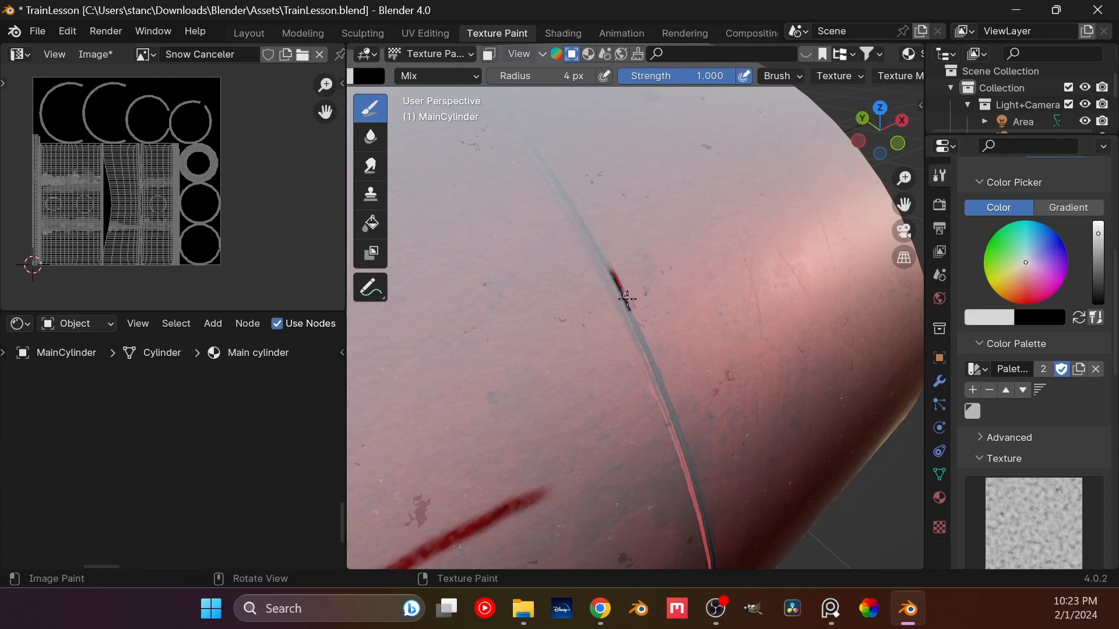
{"action": "left_click_drag", "start_coordinate": [627, 299], "coordinate": [670, 416]}
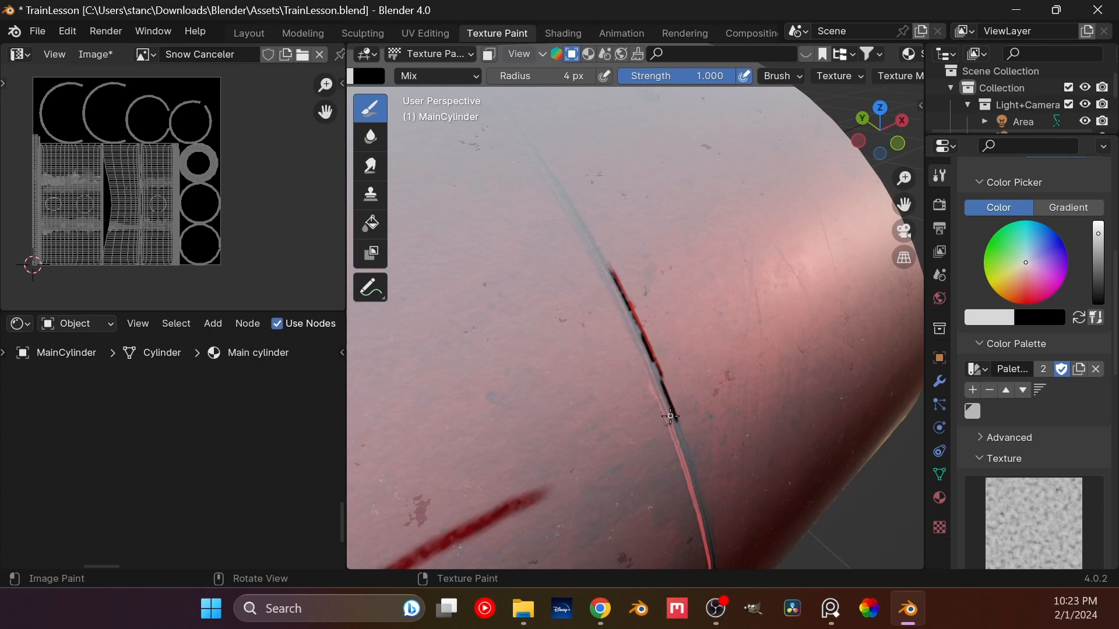
{"action": "middle_click_drag", "start_coordinate": [653, 416], "coordinate": [678, 333]}
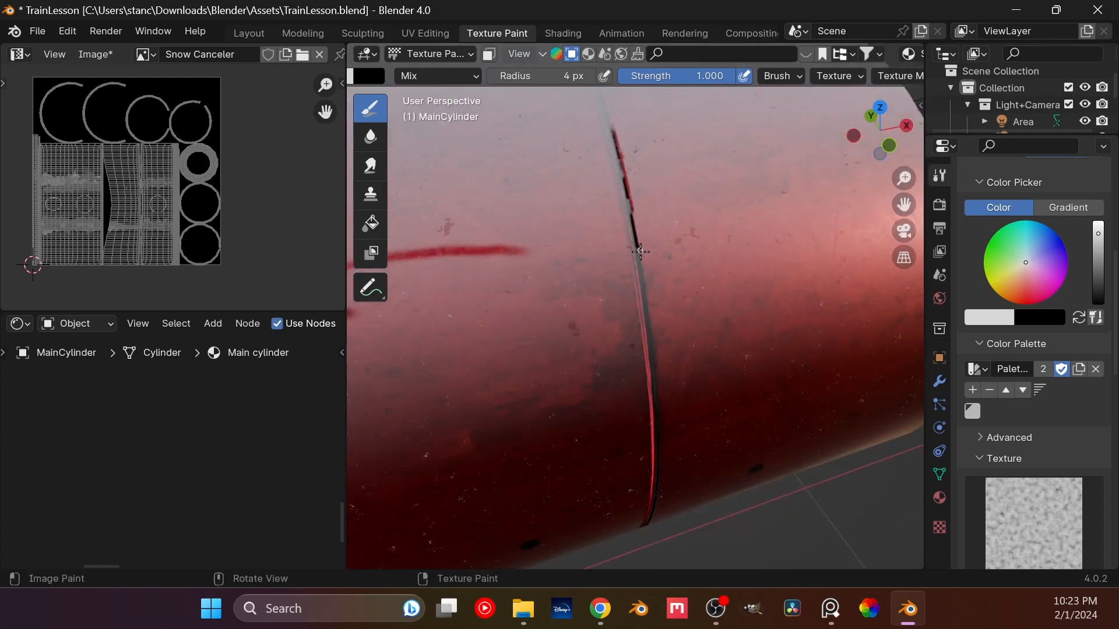
{"action": "left_click_drag", "start_coordinate": [653, 341], "coordinate": [662, 449]}
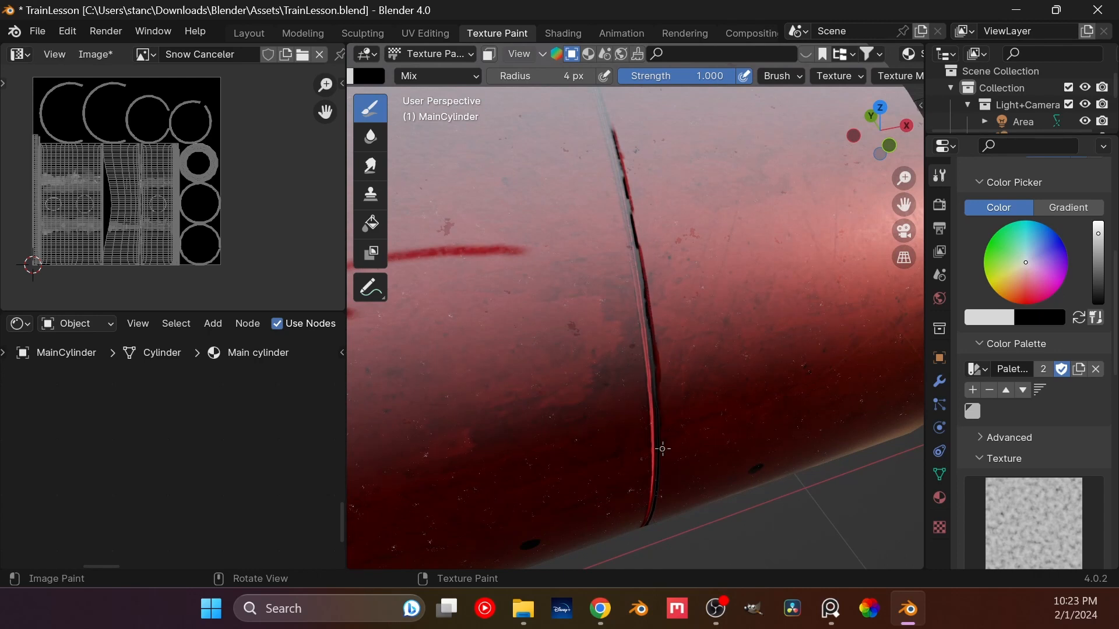
- Continue the near-white strokes along the seam's rear edge up and over the top of the cylinder
{"action": "mouse_move", "coordinate": [662, 448]}
{"action": "middle_mouse_down"}
{"action": "mouse_move", "coordinate": [685, 370]}
{"action": "mouse_move", "coordinate": [686, 414]}
{"action": "middle_mouse_up"}
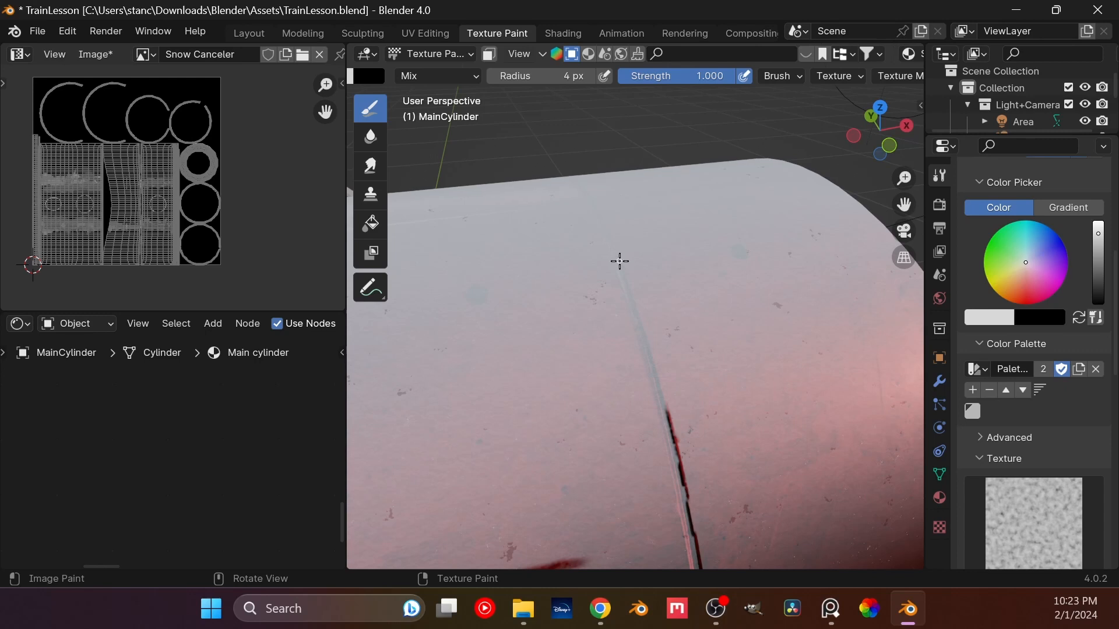
{"action": "left_click_drag", "start_coordinate": [625, 275], "coordinate": [665, 420]}
{"action": "middle_click_drag", "start_coordinate": [712, 404], "coordinate": [727, 327]}
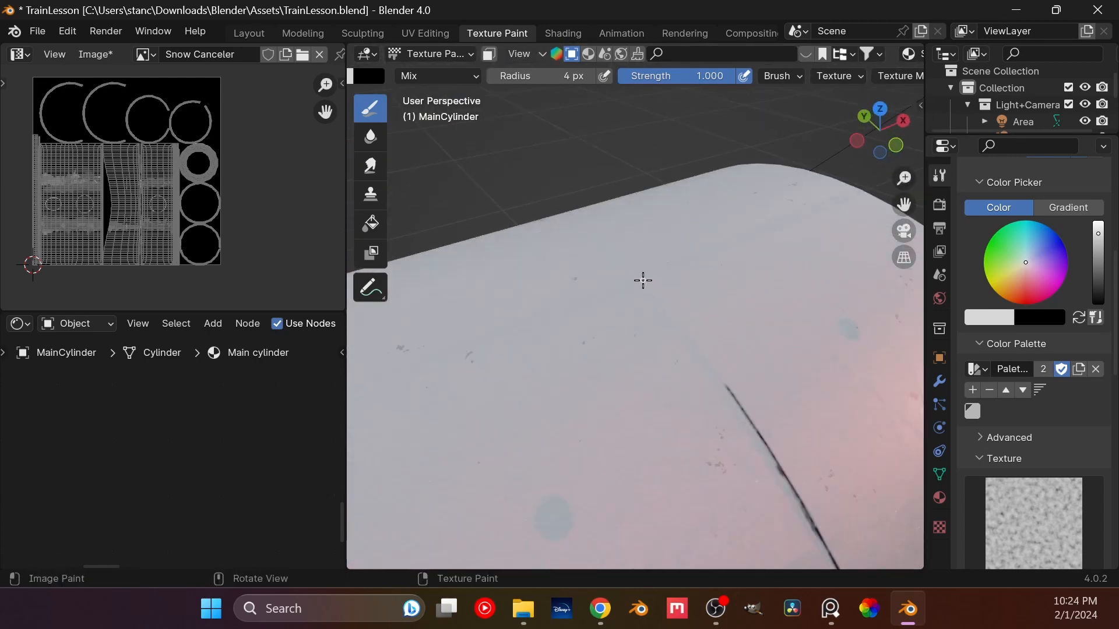
{"action": "left_click_drag", "start_coordinate": [673, 318], "coordinate": [724, 385]}
{"action": "middle_click_drag", "start_coordinate": [717, 379], "coordinate": [573, 320]}
{"action": "mouse_move", "coordinate": [641, 349]}
{"action": "left_mouse_down"}
{"action": "mouse_move", "coordinate": [548, 185]}
{"action": "mouse_move", "coordinate": [578, 241]}
{"action": "mouse_move", "coordinate": [496, 125]}
{"action": "mouse_move", "coordinate": [578, 239]}
{"action": "mouse_move", "coordinate": [561, 211]}
{"action": "left_mouse_up"}
{"action": "left_click_drag", "start_coordinate": [622, 315], "coordinate": [626, 364]}
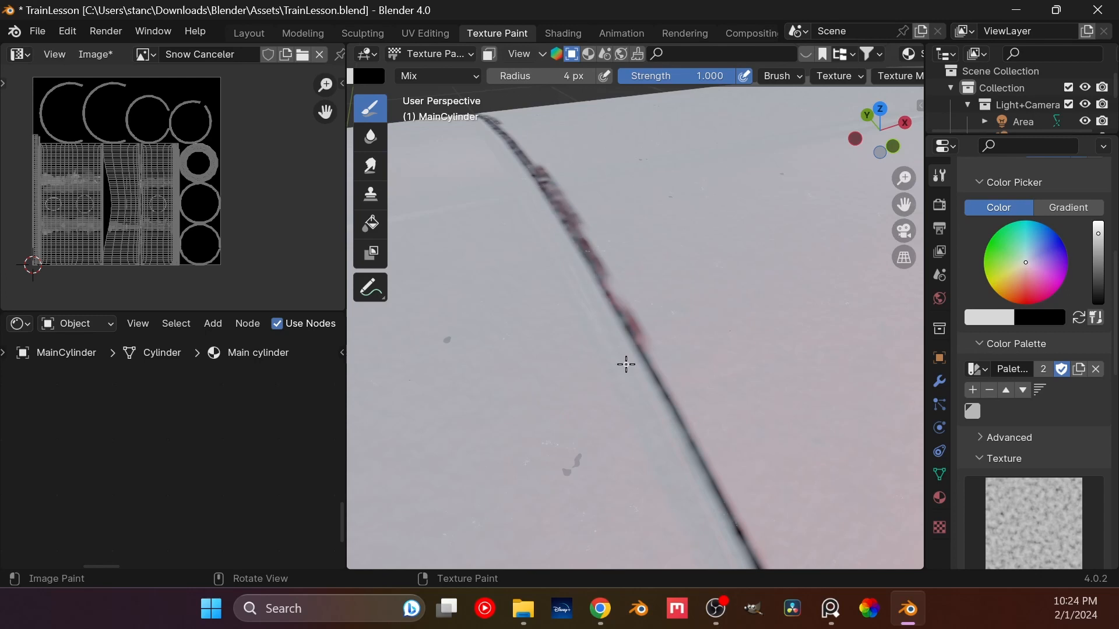
{"action": "scroll", "coordinate": [626, 365], "scroll_direction": "down", "scroll_amount": 5}
{"action": "mouse_move", "coordinate": [669, 404]}
{"action": "middle_mouse_down"}
{"action": "mouse_move", "coordinate": [575, 369]}
{"action": "mouse_move", "coordinate": [697, 382]}
{"action": "mouse_move", "coordinate": [562, 377]}
{"action": "middle_mouse_up"}
{"action": "scroll", "coordinate": [697, 382], "scroll_direction": "up", "scroll_amount": 4}
{"action": "scroll", "coordinate": [699, 382], "scroll_direction": "down", "scroll_amount": 3}
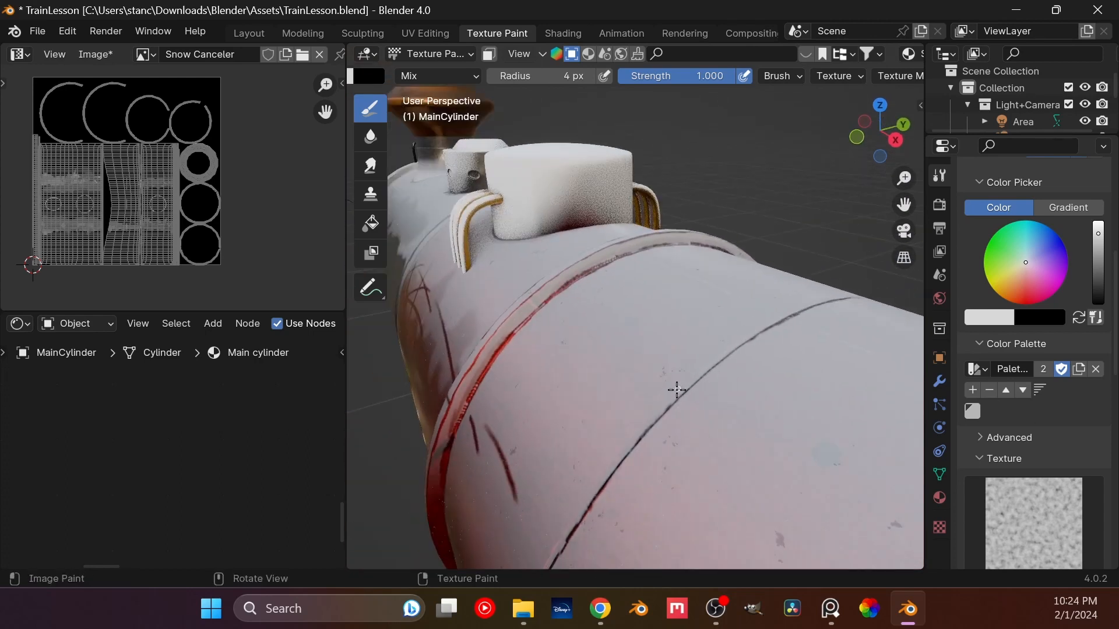
{"action": "left_click_drag", "start_coordinate": [695, 374], "coordinate": [728, 347]}
{"action": "key", "text": "ctrl+z"}
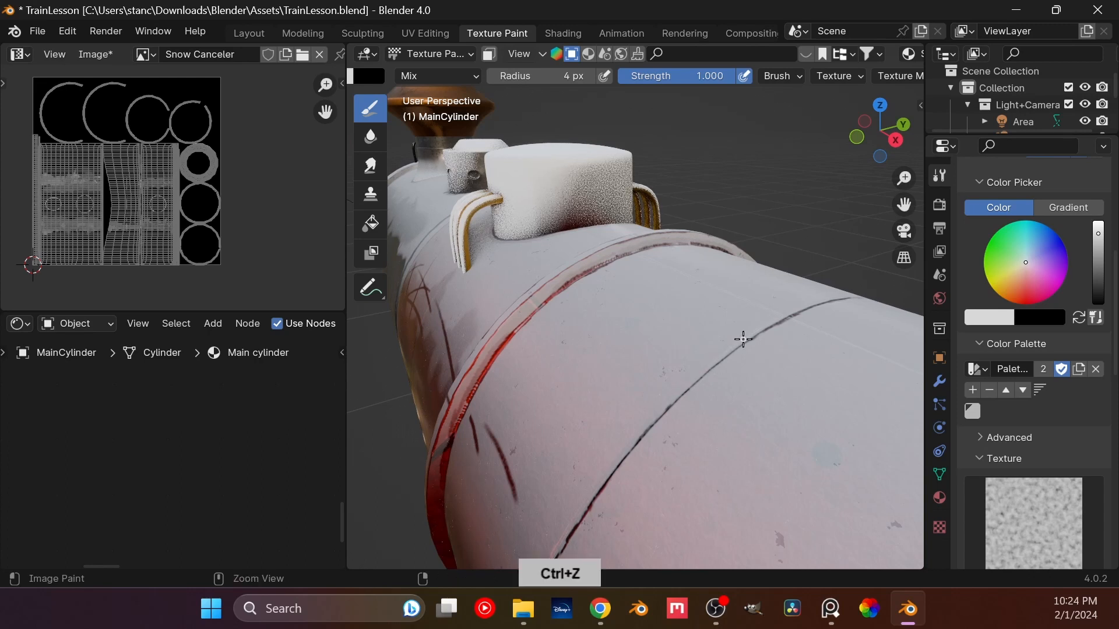
- Paint broken near-white strokes along the seam's edge facing the rear ring, across the top of the cylinder
{"action": "middle_click_drag", "start_coordinate": [637, 380], "coordinate": [531, 285], "text": "shift"}
{"action": "mouse_move", "coordinate": [531, 284]}
{"action": "middle_mouse_down"}
{"action": "mouse_move", "coordinate": [565, 298]}
{"action": "mouse_move", "coordinate": [565, 250]}
{"action": "mouse_move", "coordinate": [722, 387]}
{"action": "mouse_move", "coordinate": [757, 370]}
{"action": "mouse_move", "coordinate": [745, 332]}
{"action": "mouse_move", "coordinate": [554, 337]}
{"action": "mouse_move", "coordinate": [794, 337]}
{"action": "mouse_move", "coordinate": [775, 346]}
{"action": "middle_mouse_up"}
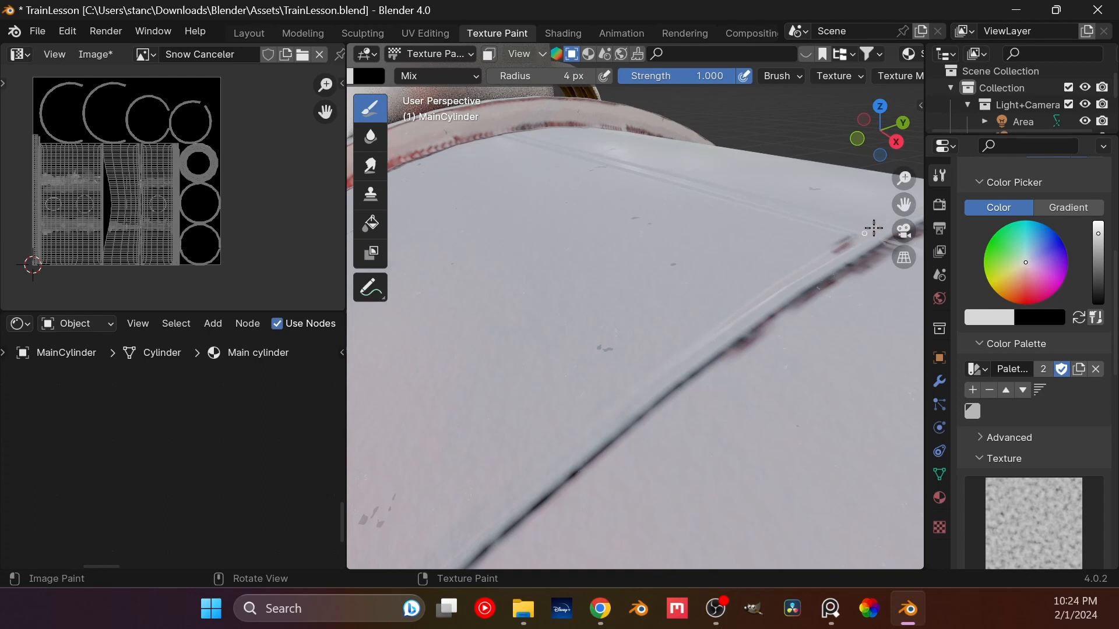
{"action": "left_click_drag", "start_coordinate": [873, 228], "coordinate": [730, 319]}
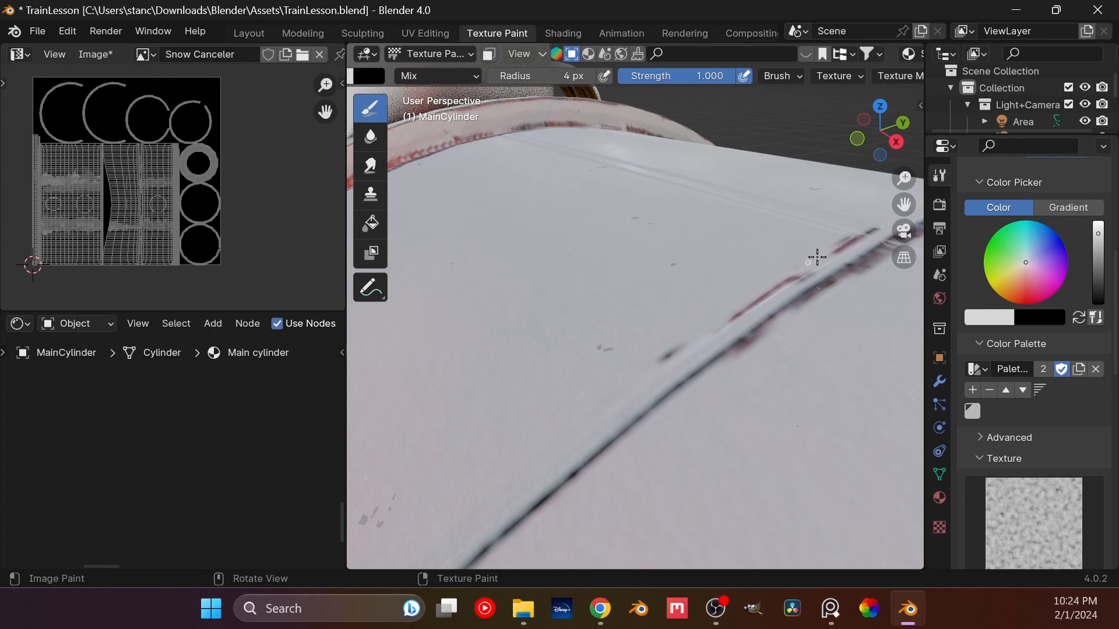
{"action": "left_click_drag", "start_coordinate": [816, 256], "coordinate": [768, 294]}
{"action": "mouse_move", "coordinate": [712, 332]}
{"action": "left_mouse_down"}
{"action": "mouse_move", "coordinate": [614, 402]}
{"action": "mouse_move", "coordinate": [751, 299]}
{"action": "left_mouse_up"}
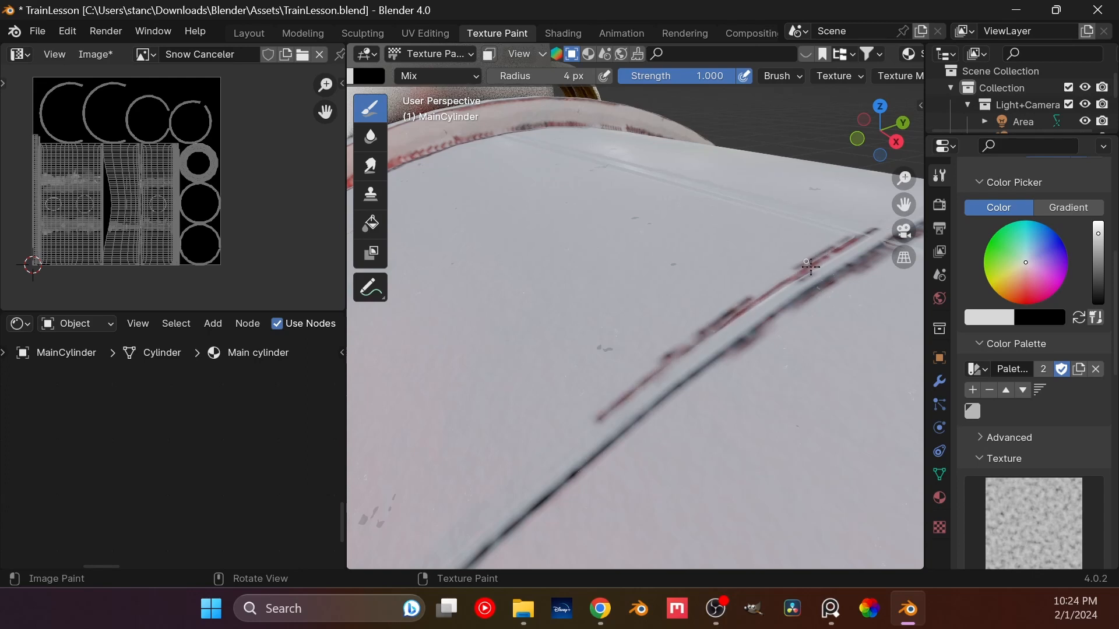
{"action": "middle_click_drag", "start_coordinate": [810, 266], "coordinate": [664, 295]}
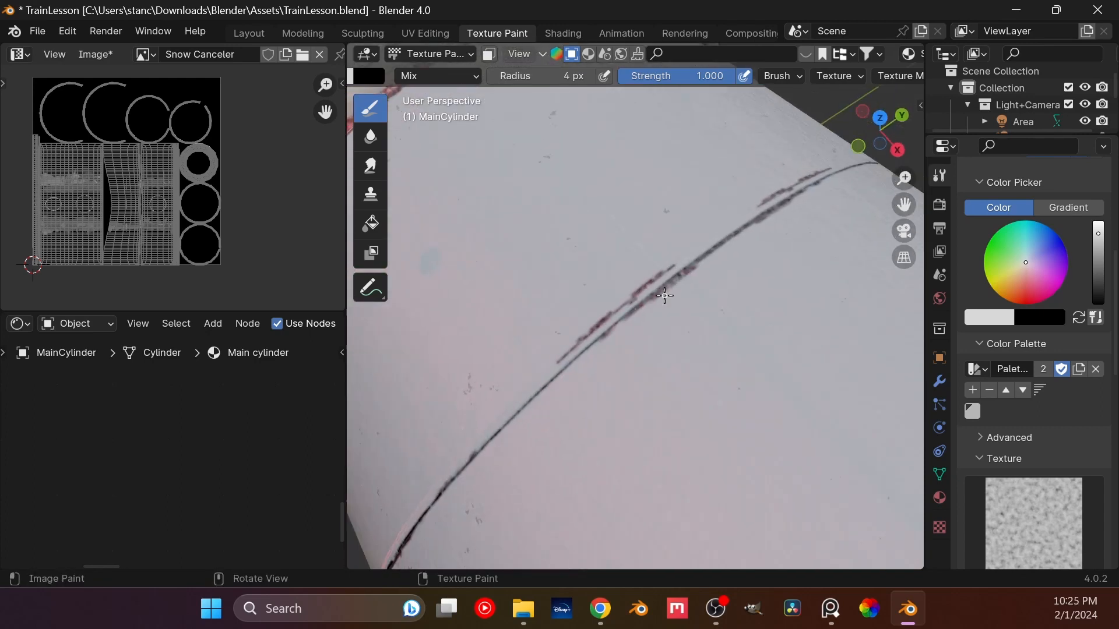
{"action": "mouse_move", "coordinate": [672, 267]}
{"action": "left_mouse_down"}
{"action": "mouse_move", "coordinate": [706, 240]}
{"action": "mouse_move", "coordinate": [673, 267]}
{"action": "left_mouse_up"}
- Extend the broken strokes on the seam's ring-facing edge from the top toward the cylinder's side
{"action": "middle_click_drag", "start_coordinate": [545, 303], "coordinate": [720, 190], "text": "shift"}
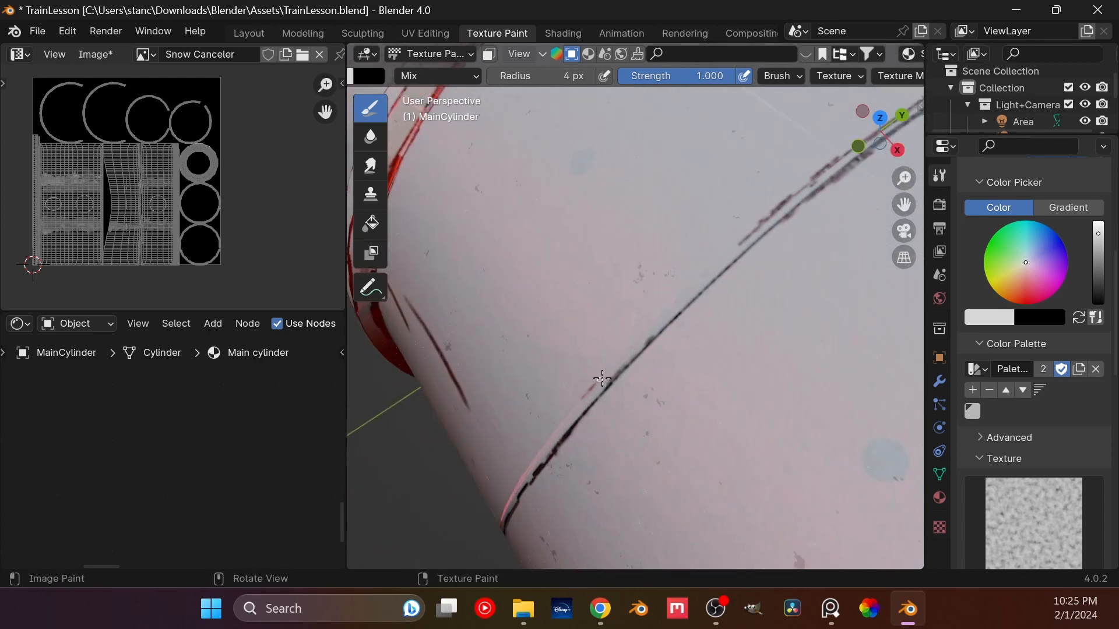
{"action": "left_click_drag", "start_coordinate": [602, 378], "coordinate": [631, 345]}
{"action": "mouse_move", "coordinate": [594, 383]}
{"action": "left_mouse_down"}
{"action": "mouse_move", "coordinate": [730, 248]}
{"action": "mouse_move", "coordinate": [672, 294]}
{"action": "left_mouse_up"}
{"action": "mouse_move", "coordinate": [517, 482]}
{"action": "left_mouse_down"}
{"action": "mouse_move", "coordinate": [545, 443]}
{"action": "mouse_move", "coordinate": [534, 452]}
{"action": "left_mouse_up"}
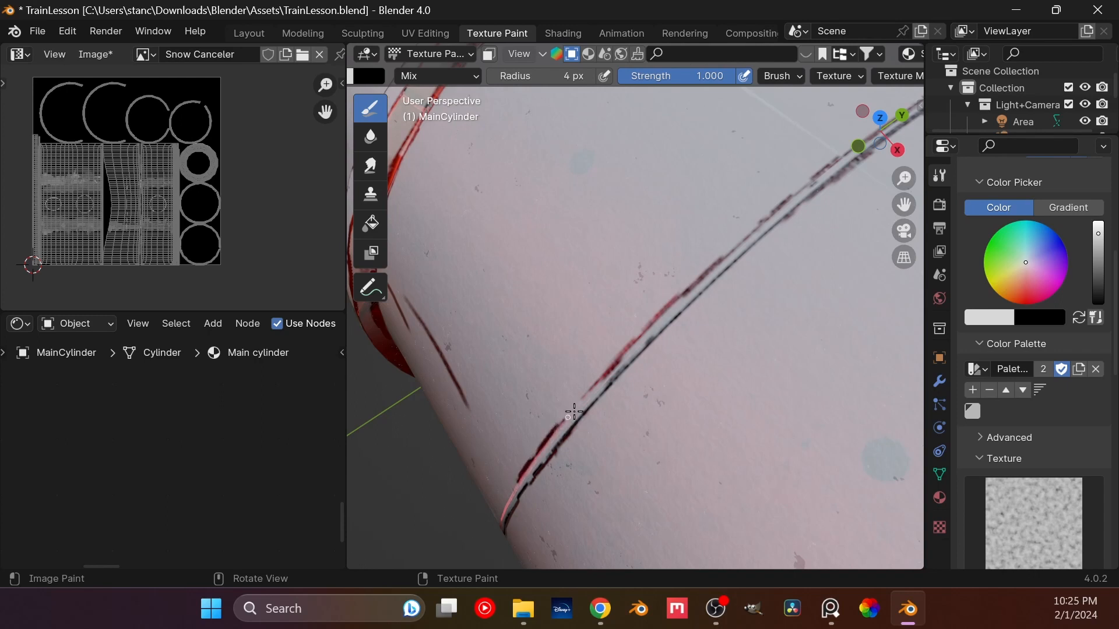
{"action": "mouse_move", "coordinate": [573, 412]}
{"action": "left_mouse_down"}
{"action": "mouse_move", "coordinate": [580, 400]}
{"action": "mouse_move", "coordinate": [572, 411]}
{"action": "left_mouse_up"}
- Paint the seam's ring-facing edge down the cylinder's lower side, undoing the misplaced strokes and repainting closer to the seam
{"action": "middle_click_drag", "start_coordinate": [567, 429], "coordinate": [698, 188]}
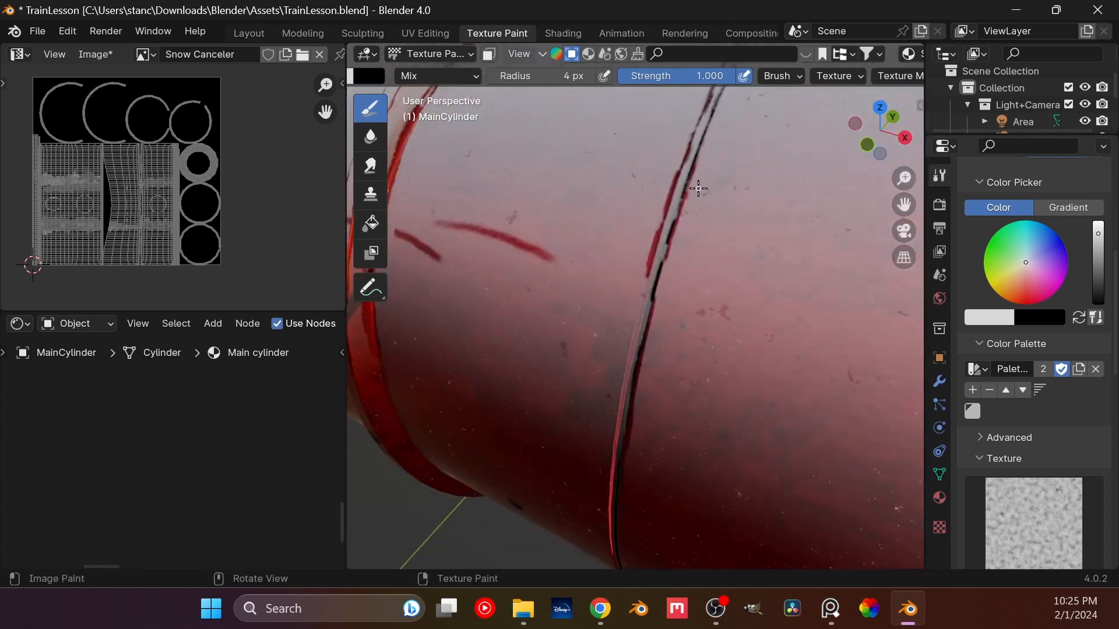
{"action": "left_click_drag", "start_coordinate": [644, 285], "coordinate": [625, 357]}
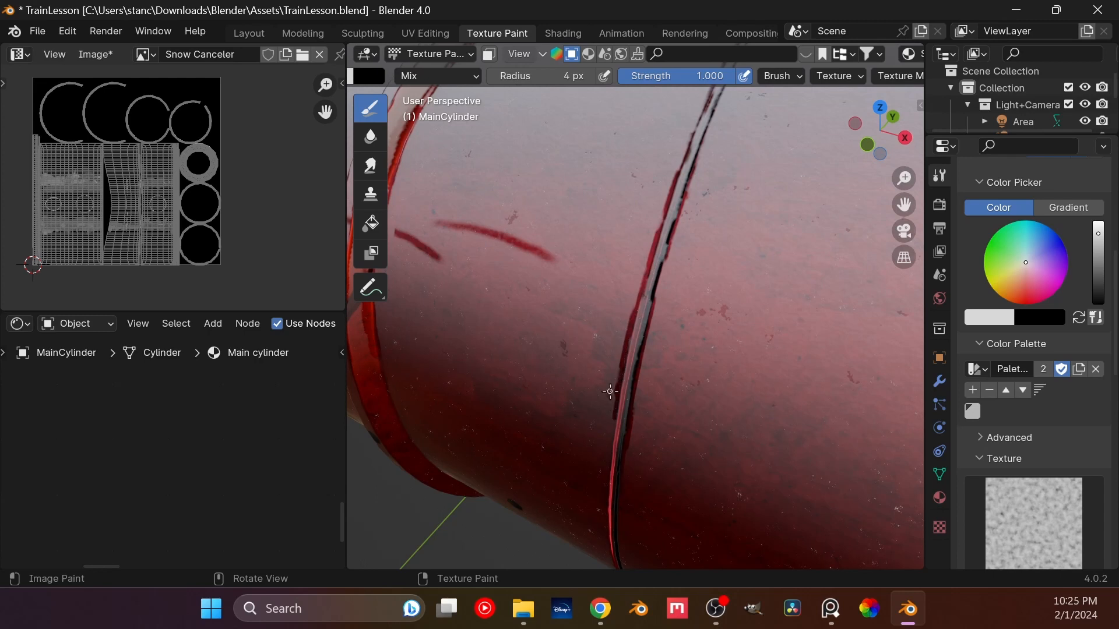
{"action": "key", "text": "ctrl+z"}
{"action": "key", "text": "ctrl+z"}
{"action": "key", "text": "ctrl+z"}
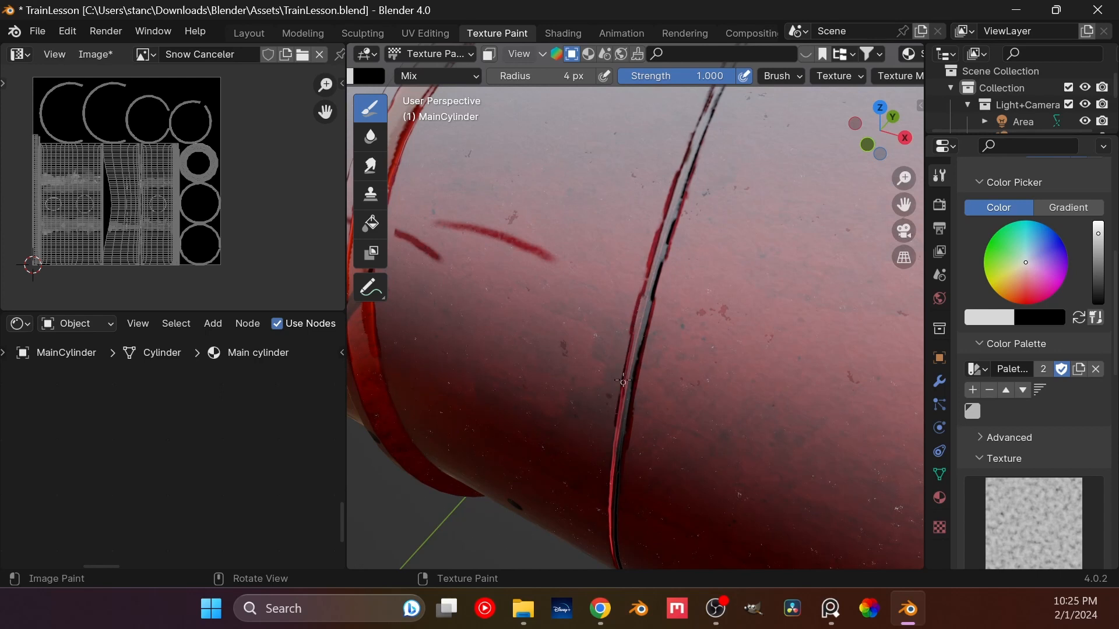
{"action": "left_click_drag", "start_coordinate": [639, 296], "coordinate": [619, 387]}
- Examine the painted snow on the whole cylinder through the camera view
{"action": "scroll", "coordinate": [548, 280], "scroll_direction": "down", "scroll_amount": 5}
{"action": "middle_click_drag", "start_coordinate": [560, 232], "coordinate": [638, 256]}
{"action": "key", "text": "KP_0"}
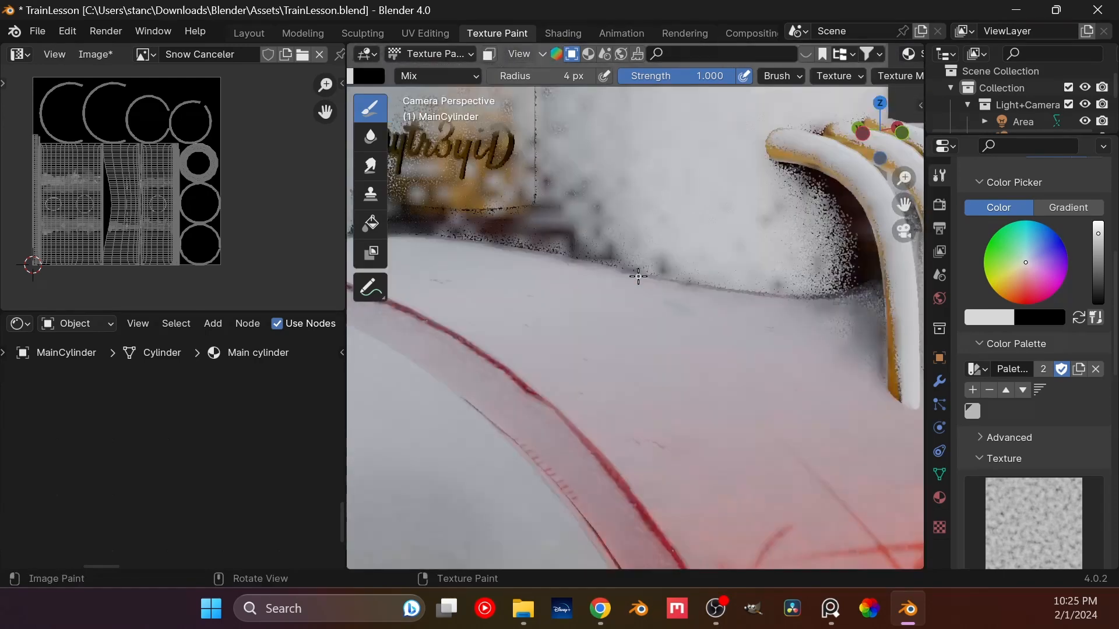
{"action": "scroll", "coordinate": [633, 277], "scroll_direction": "down", "scroll_amount": 4}
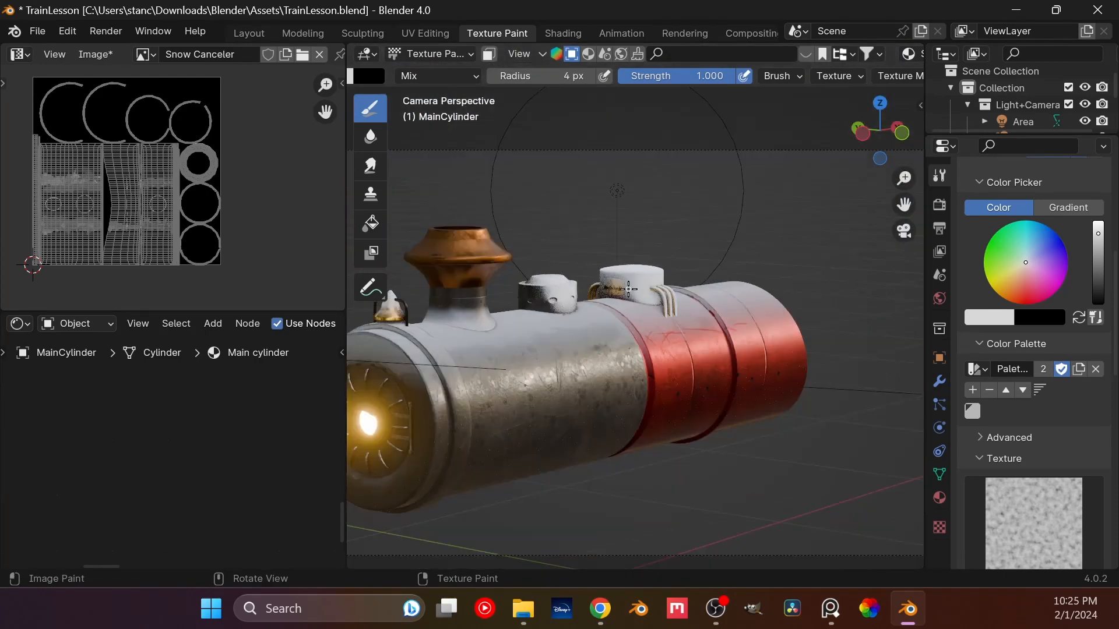
{"action": "middle_click_drag", "start_coordinate": [620, 292], "coordinate": [693, 291], "text": "shift"}
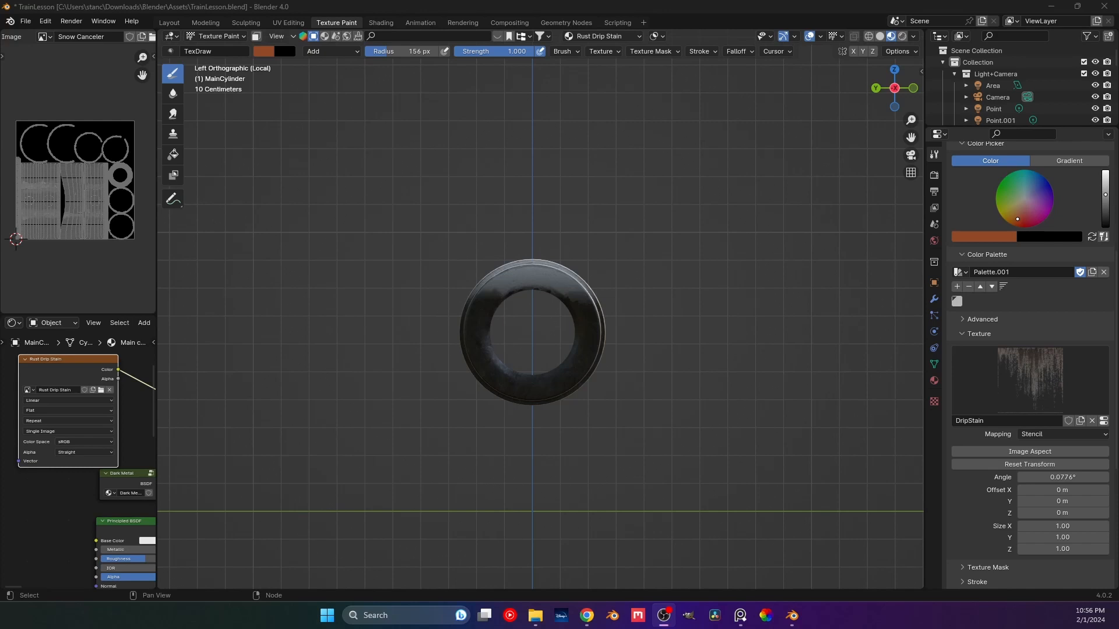
- Switch to the Shading workspace and bring the Main cylinder material's rust and metal nodes into view
{"action": "left_click_drag", "start_coordinate": [156, 339], "coordinate": [325, 339]}
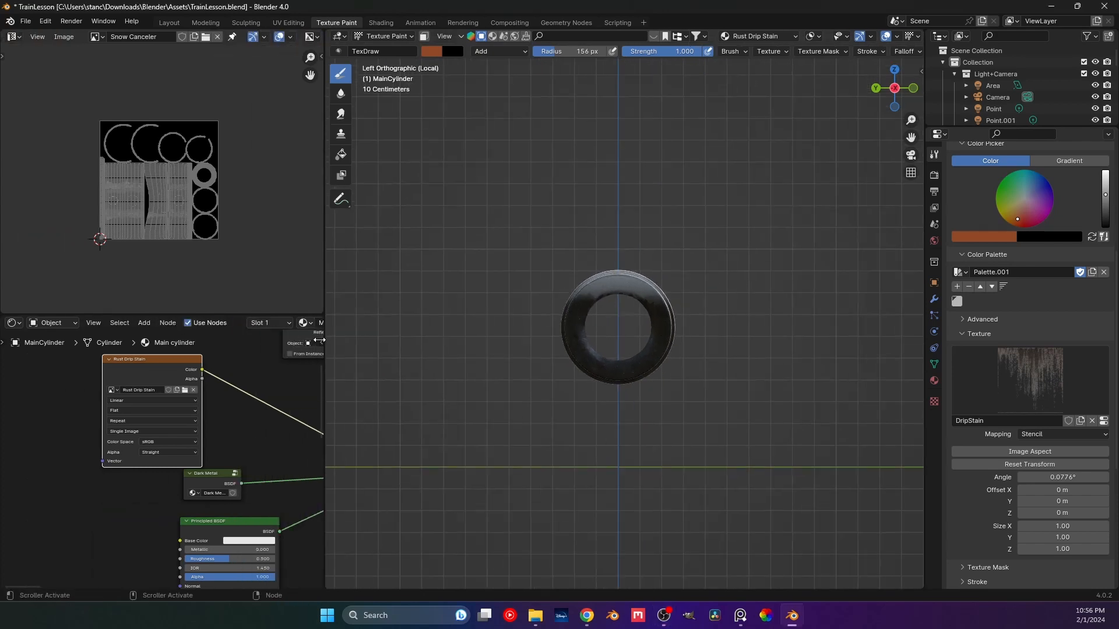
{"action": "left_click", "coordinate": [381, 22]}
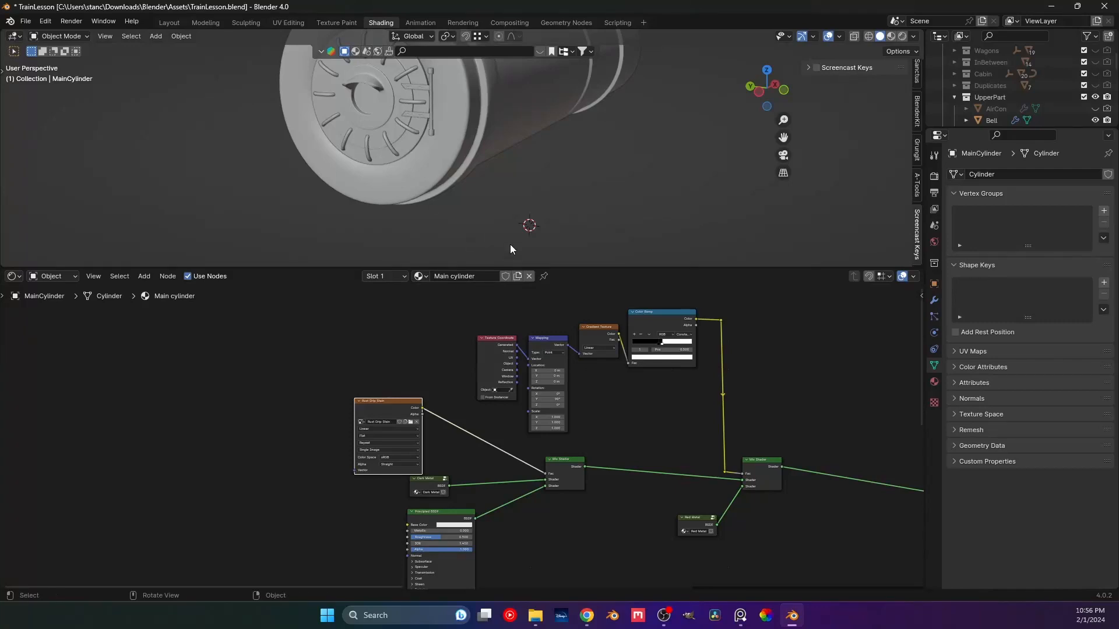
{"action": "scroll", "coordinate": [552, 466], "scroll_direction": "down", "scroll_amount": 7}
{"action": "left_click", "coordinate": [551, 460]}
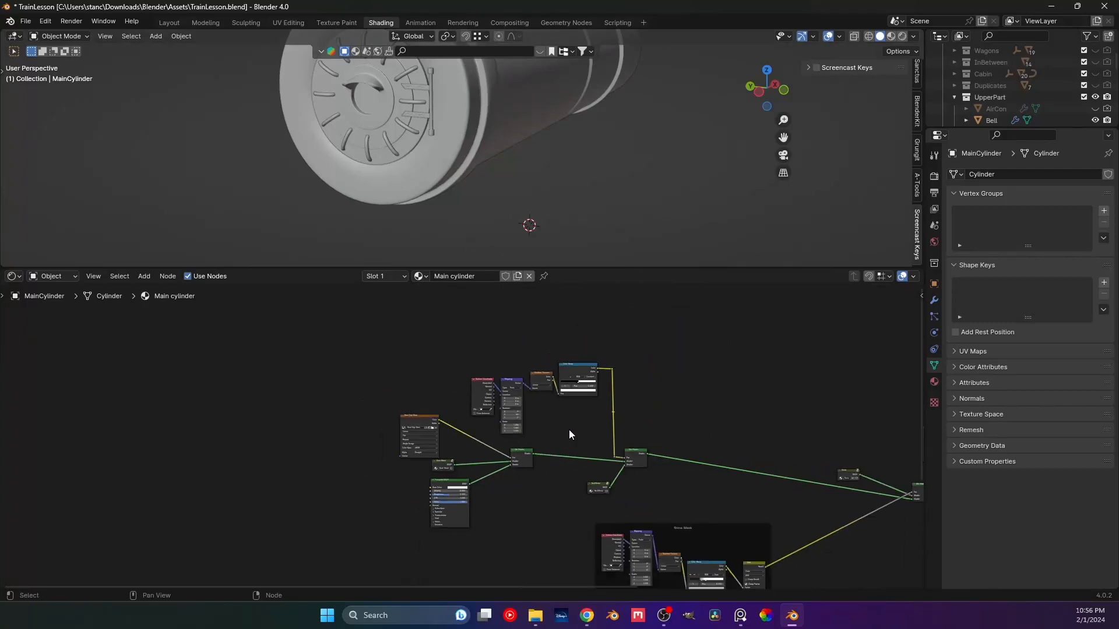
{"action": "middle_click_drag", "start_coordinate": [569, 429], "coordinate": [391, 423]}
{"action": "scroll", "coordinate": [391, 423], "scroll_direction": "up", "scroll_amount": 5}
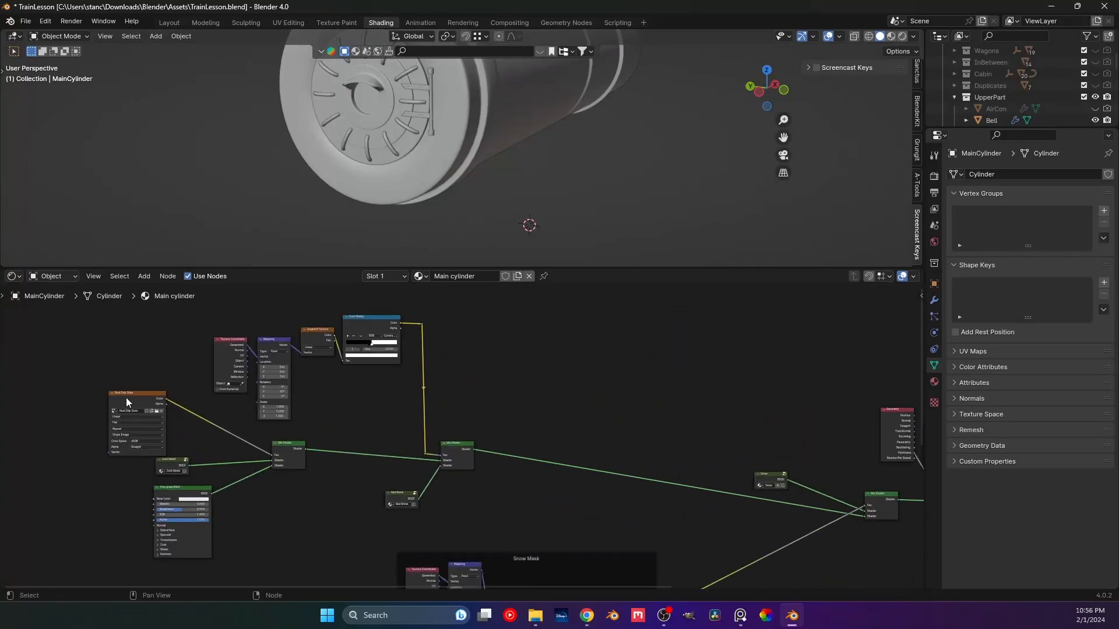
- Move the Rust Drip Stain image node clear of the Dark Metal node and inspect the contents of the Dark Metal group
{"action": "left_click_drag", "start_coordinate": [128, 401], "coordinate": [74, 361]}
{"action": "left_click", "coordinate": [159, 460]}
{"action": "middle_click_drag", "start_coordinate": [145, 465], "coordinate": [234, 442]}
{"action": "left_click", "coordinate": [198, 453]}
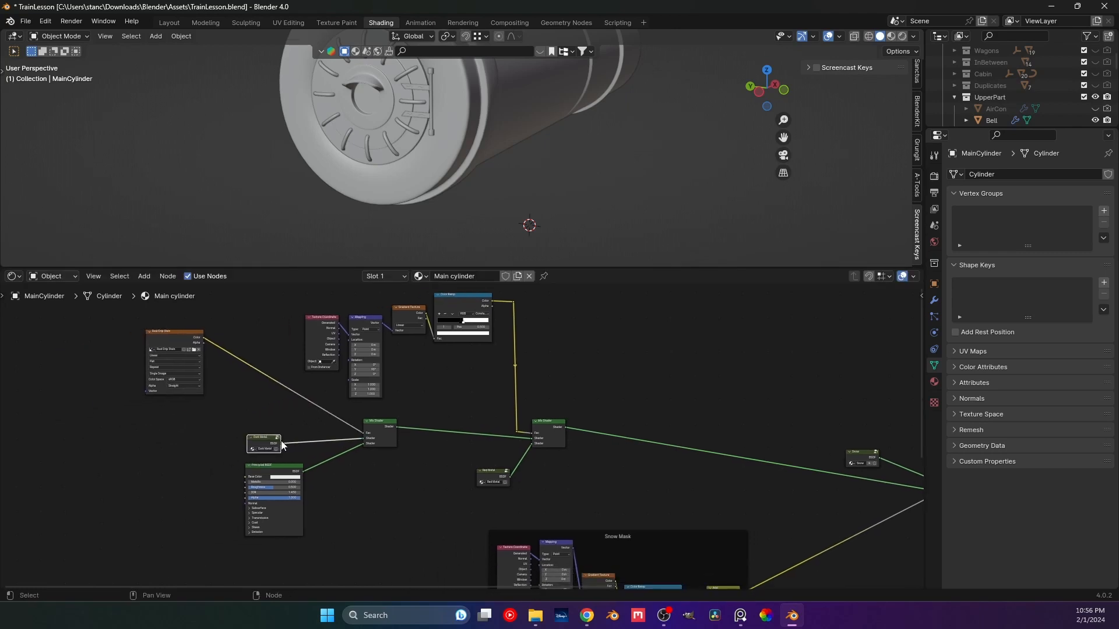
{"action": "key", "text": "Tab"}
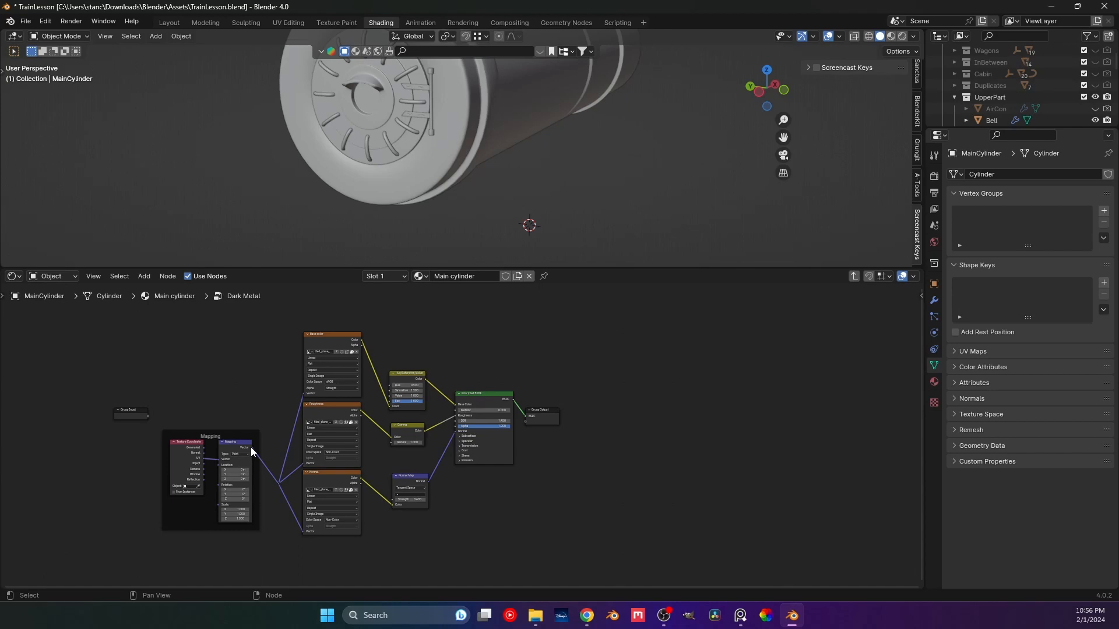
{"action": "key", "text": "Tab"}
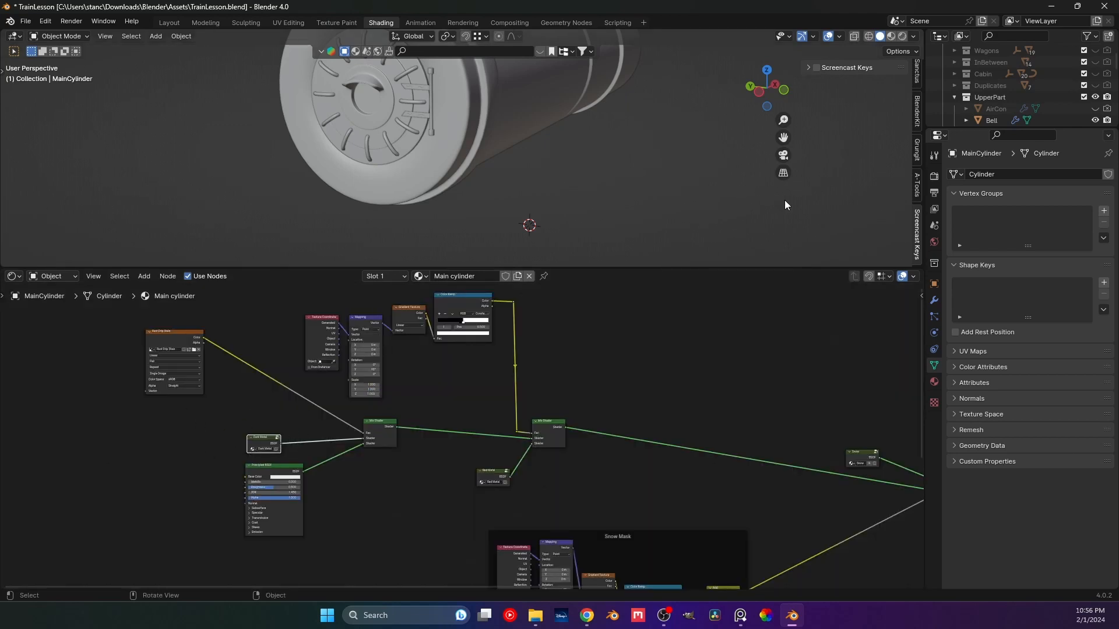
- Enable the Screencast Keys display in the viewport sidebar
{"action": "key", "text": "n"}
{"action": "key", "text": "n"}
{"action": "left_click", "coordinate": [811, 67]}
{"action": "left_click", "coordinate": [809, 71]}
- Detach the Principled BSDF from the first Mix Shader and rewire the Rust Drip Stain color into its second Shader input, placing the image node below Dark Metal
{"action": "scroll", "coordinate": [254, 440], "scroll_direction": "up", "scroll_amount": 1}
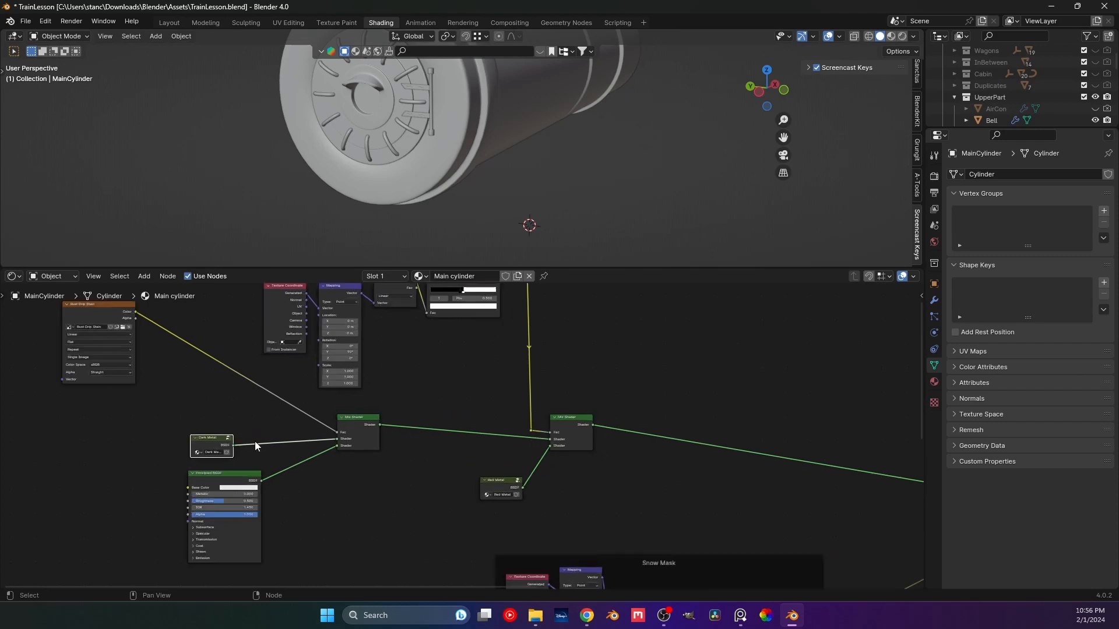
{"action": "middle_click_drag", "start_coordinate": [254, 442], "coordinate": [415, 354]}
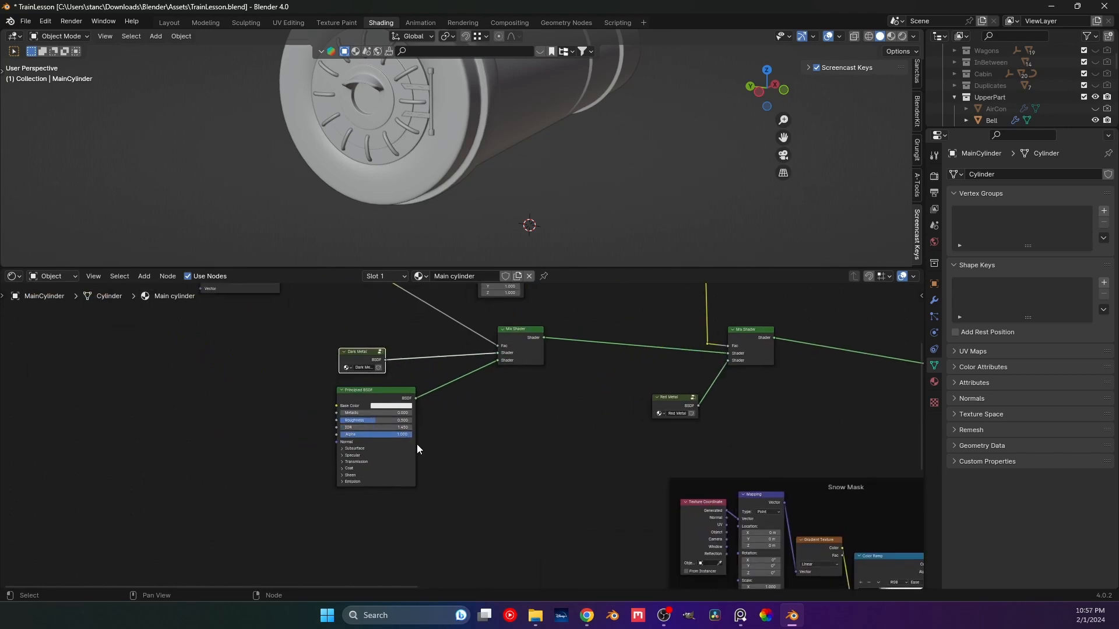
{"action": "middle_click_drag", "start_coordinate": [449, 424], "coordinate": [439, 469]}
{"action": "middle_click_drag", "start_coordinate": [480, 404], "coordinate": [465, 450]}
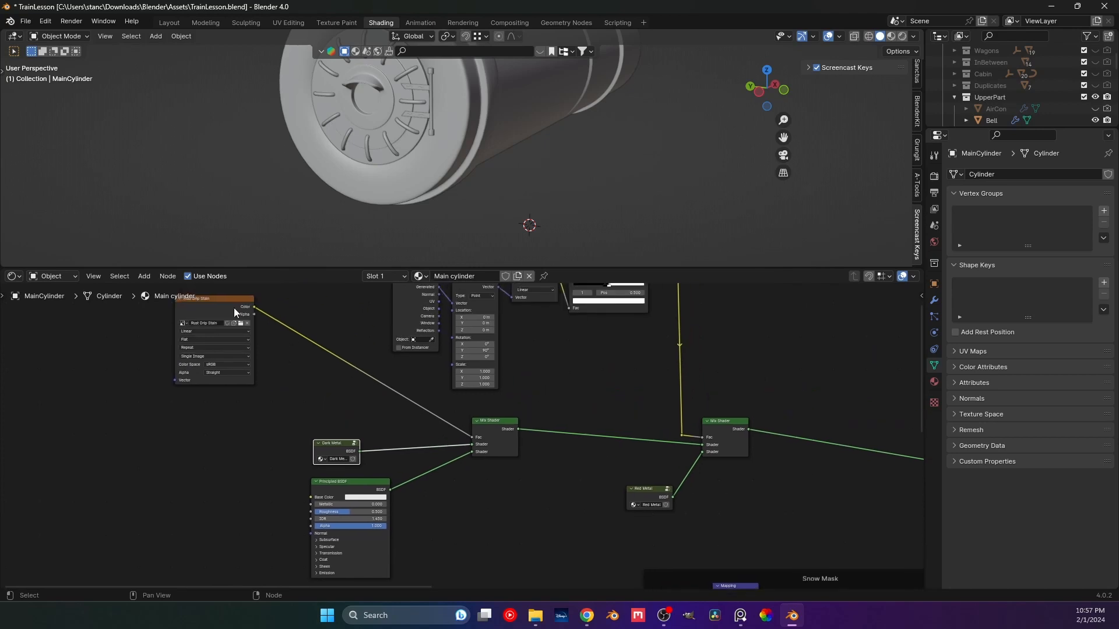
{"action": "left_click_drag", "start_coordinate": [237, 313], "coordinate": [244, 354]}
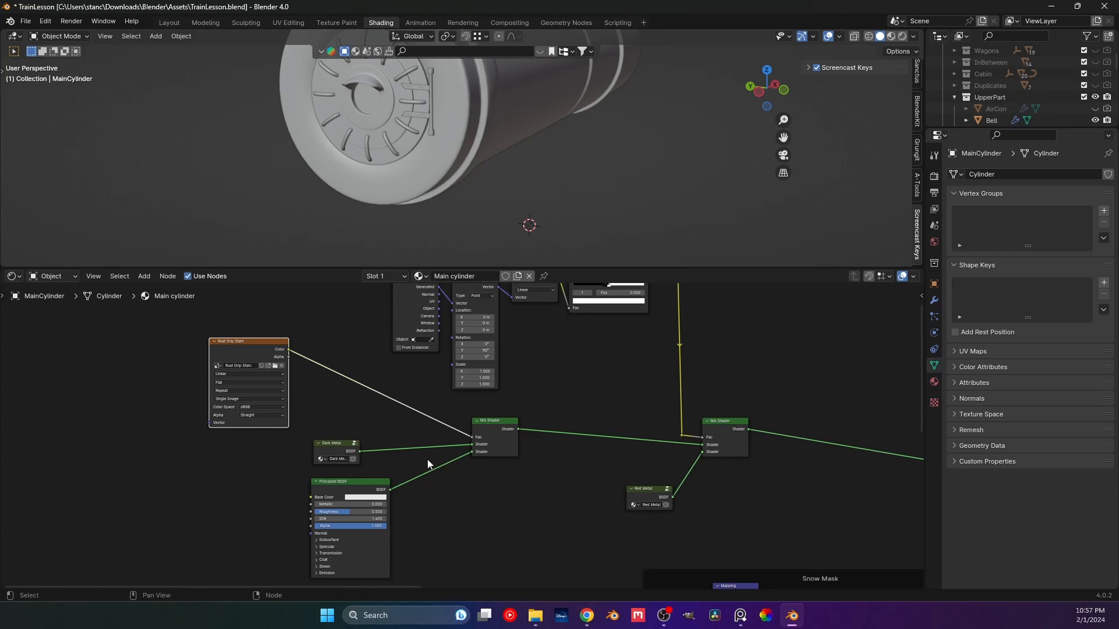
{"action": "right_click_drag", "start_coordinate": [428, 464], "coordinate": [460, 520], "text": "ctrl"}
{"action": "left_click_drag", "start_coordinate": [379, 482], "coordinate": [213, 472]}
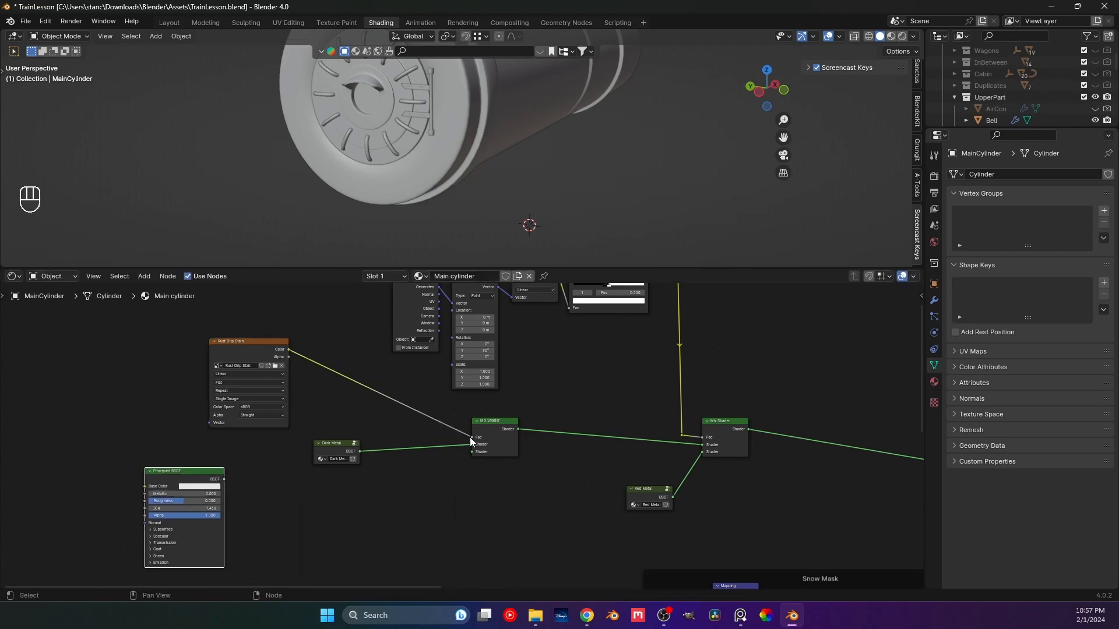
{"action": "left_click_drag", "start_coordinate": [471, 438], "coordinate": [472, 452]}
{"action": "left_click_drag", "start_coordinate": [268, 351], "coordinate": [380, 521]}
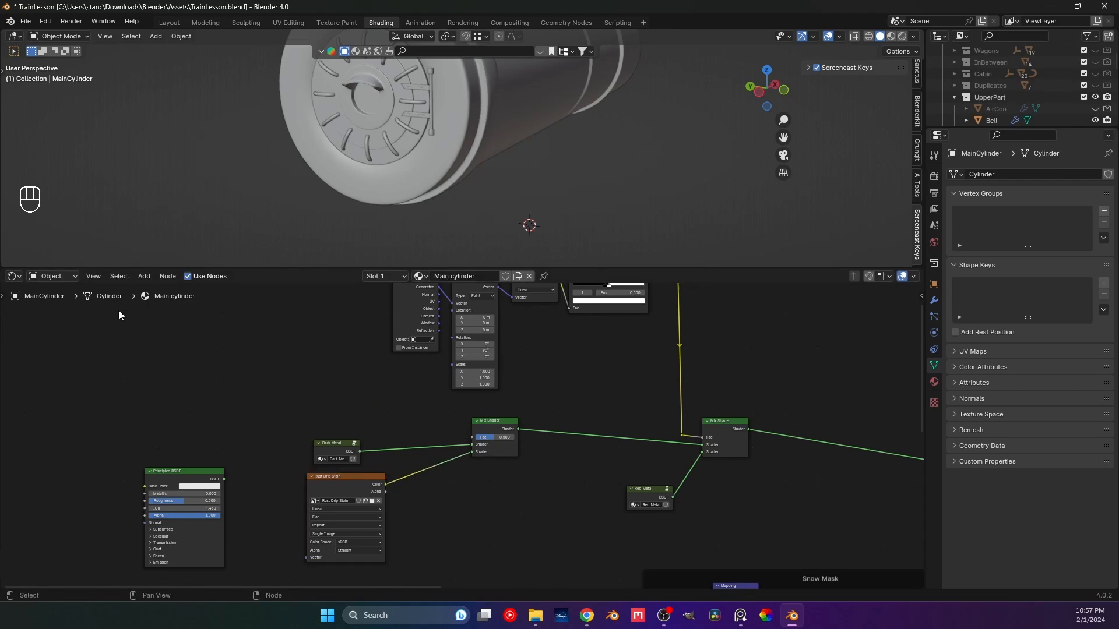
- Switch to the Texture Paint workspace and check the source file of the DripStain brush texture, Rusty Drip Stains.png
{"action": "left_click", "coordinate": [327, 23]}
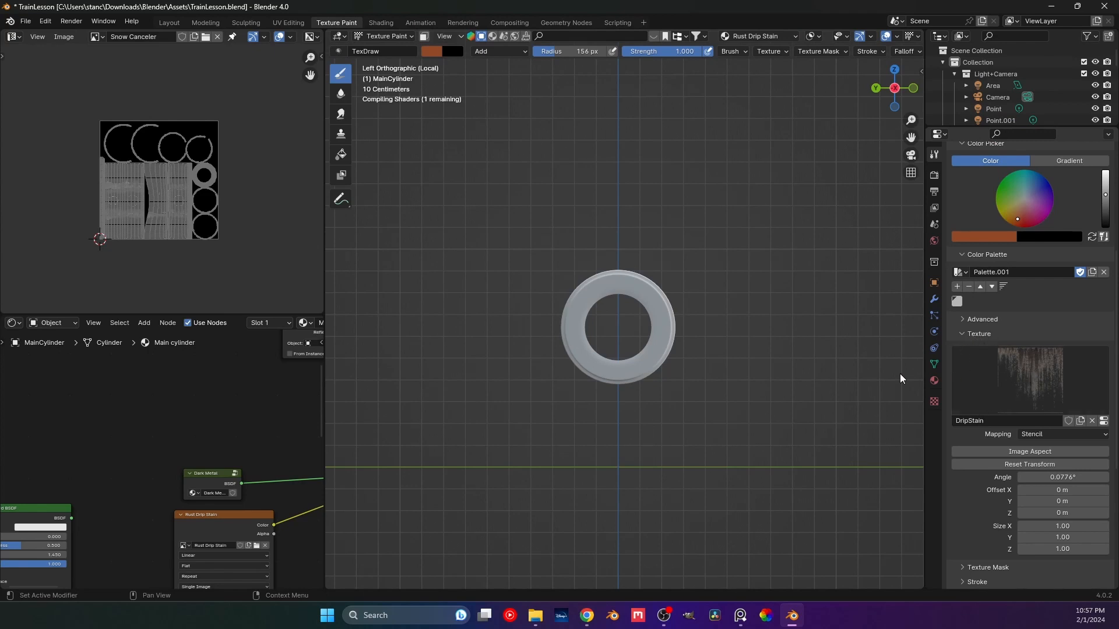
{"action": "left_click", "coordinate": [936, 401]}
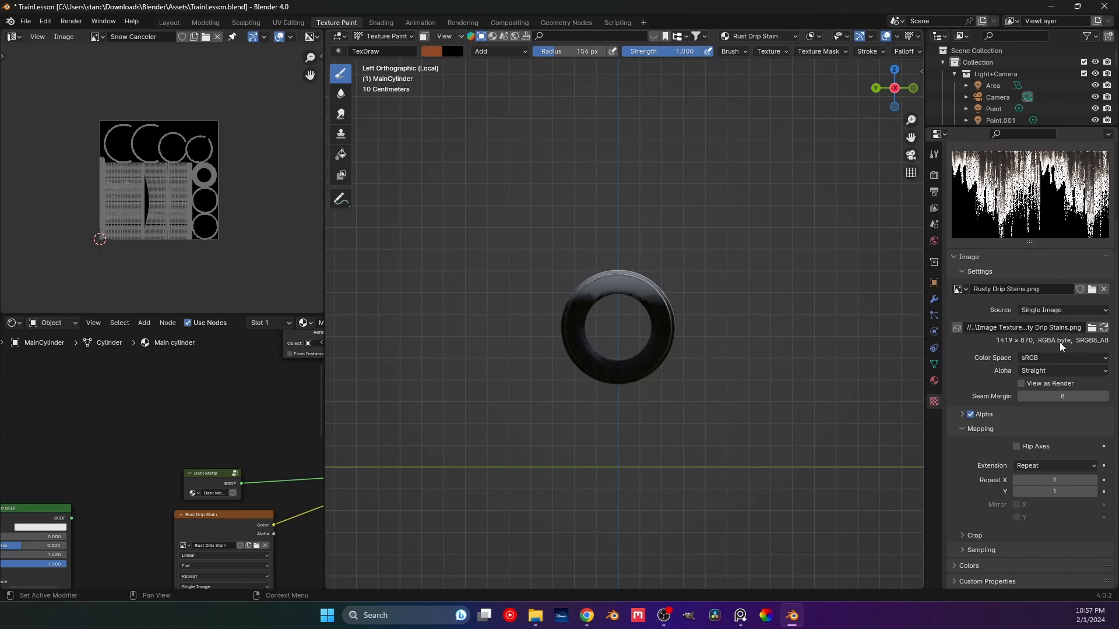
{"action": "left_click", "coordinate": [1092, 328]}
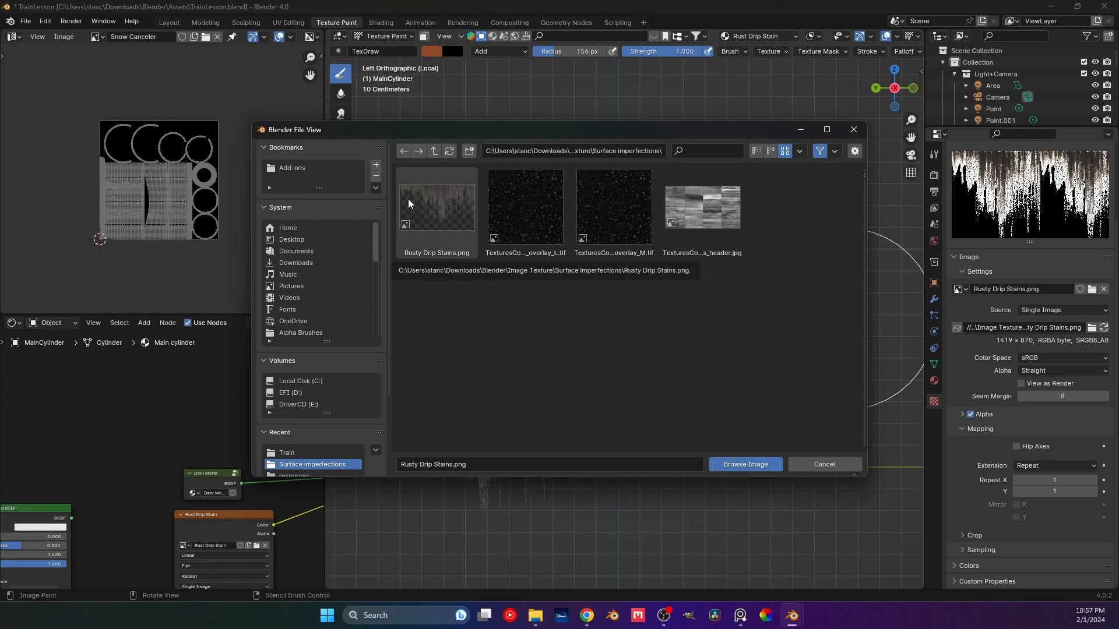
{"action": "left_click", "coordinate": [800, 130]}
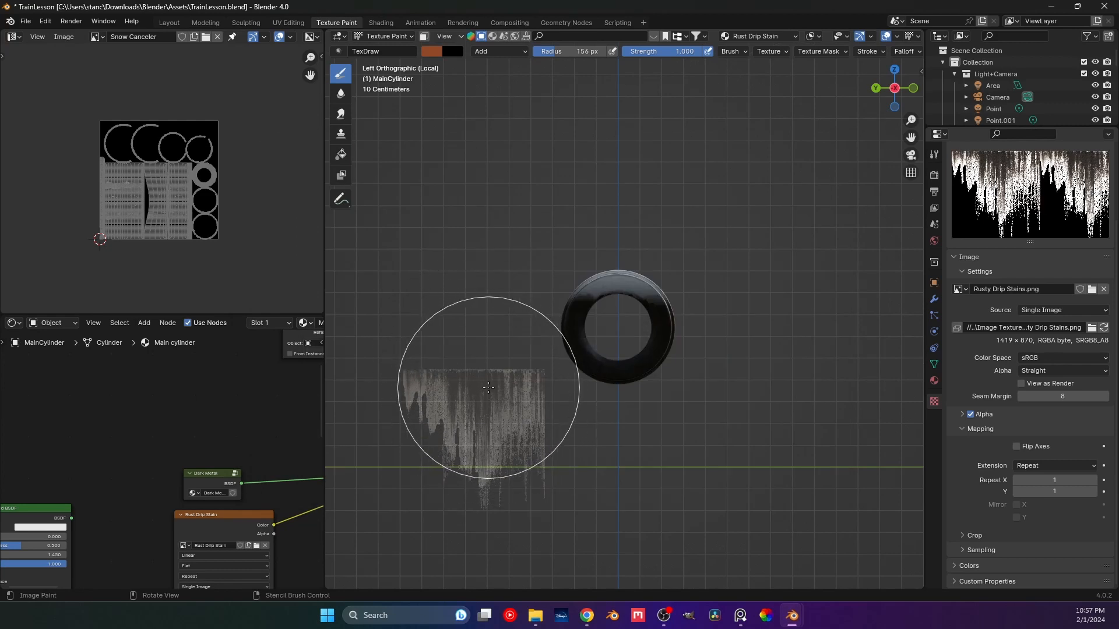
- Shrink the drip stain stencil and position it just below the opening of the cylinder's front ring
{"action": "mouse_move", "coordinate": [488, 388]}
{"action": "right_mouse_down"}
{"action": "mouse_move", "coordinate": [617, 342]}
{"action": "mouse_move", "coordinate": [649, 367]}
{"action": "mouse_move", "coordinate": [614, 372]}
{"action": "right_mouse_up"}
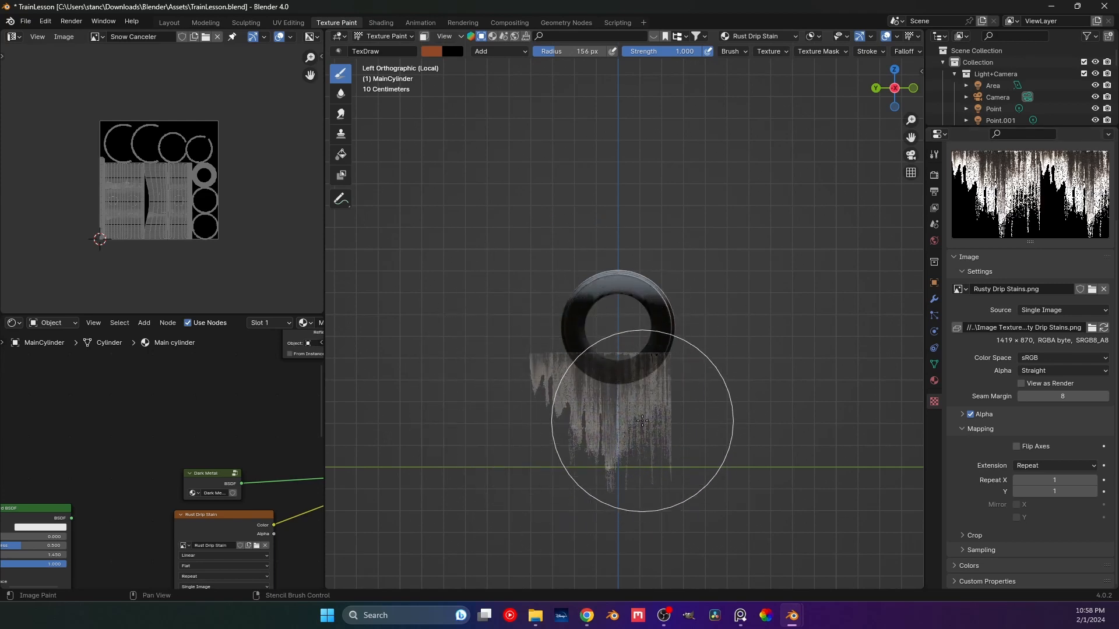
{"action": "mouse_move", "coordinate": [737, 510]}
{"action": "right_mouse_down", "text": "shift"}
{"action": "mouse_move", "coordinate": [727, 474]}
{"action": "mouse_move", "coordinate": [674, 458]}
{"action": "mouse_move", "coordinate": [649, 422]}
{"action": "mouse_move", "coordinate": [623, 413]}
{"action": "mouse_move", "coordinate": [674, 474]}
{"action": "mouse_move", "coordinate": [687, 512]}
{"action": "mouse_move", "coordinate": [681, 490]}
{"action": "right_mouse_up", "text": "shift"}
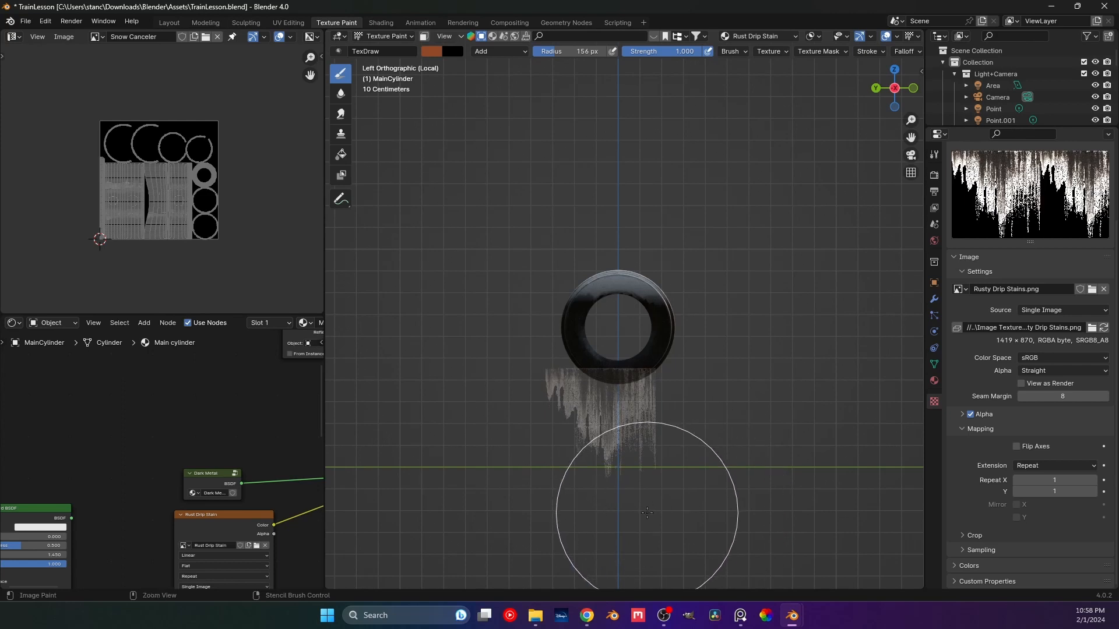
{"action": "mouse_move", "coordinate": [641, 509]}
{"action": "right_mouse_down", "text": "ctrl"}
{"action": "mouse_move", "coordinate": [659, 442]}
{"action": "mouse_move", "coordinate": [644, 502]}
{"action": "mouse_move", "coordinate": [644, 491]}
{"action": "mouse_move", "coordinate": [647, 507]}
{"action": "mouse_move", "coordinate": [671, 494]}
{"action": "right_mouse_up", "text": "ctrl"}
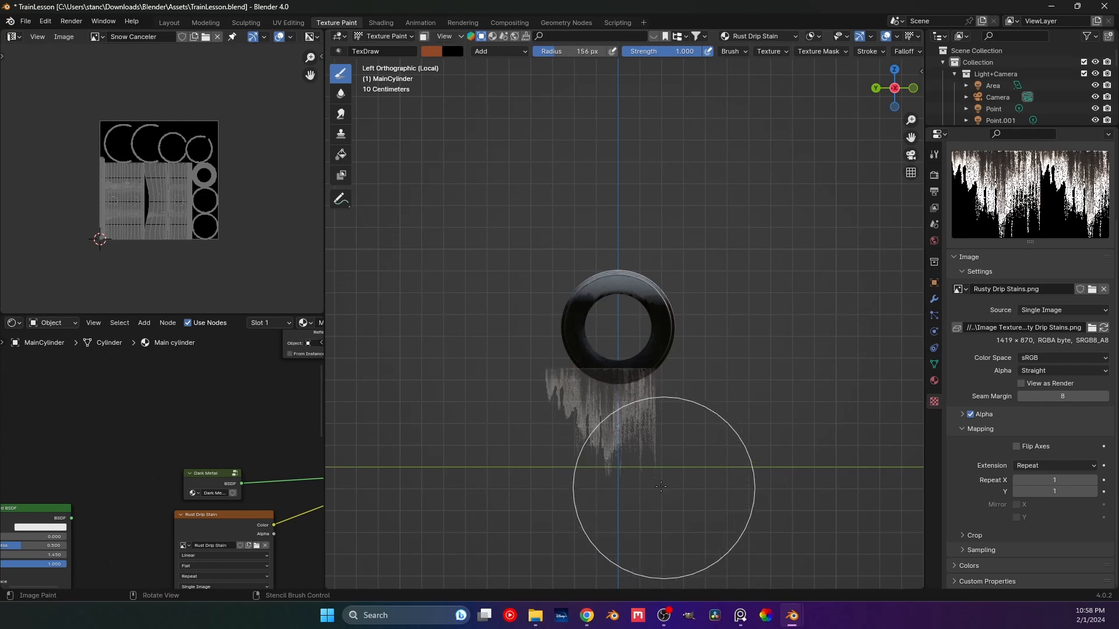
{"action": "scroll", "coordinate": [671, 495], "scroll_direction": "up", "scroll_amount": 6}
{"action": "middle_click_drag", "start_coordinate": [670, 505], "coordinate": [654, 412], "text": "shift"}
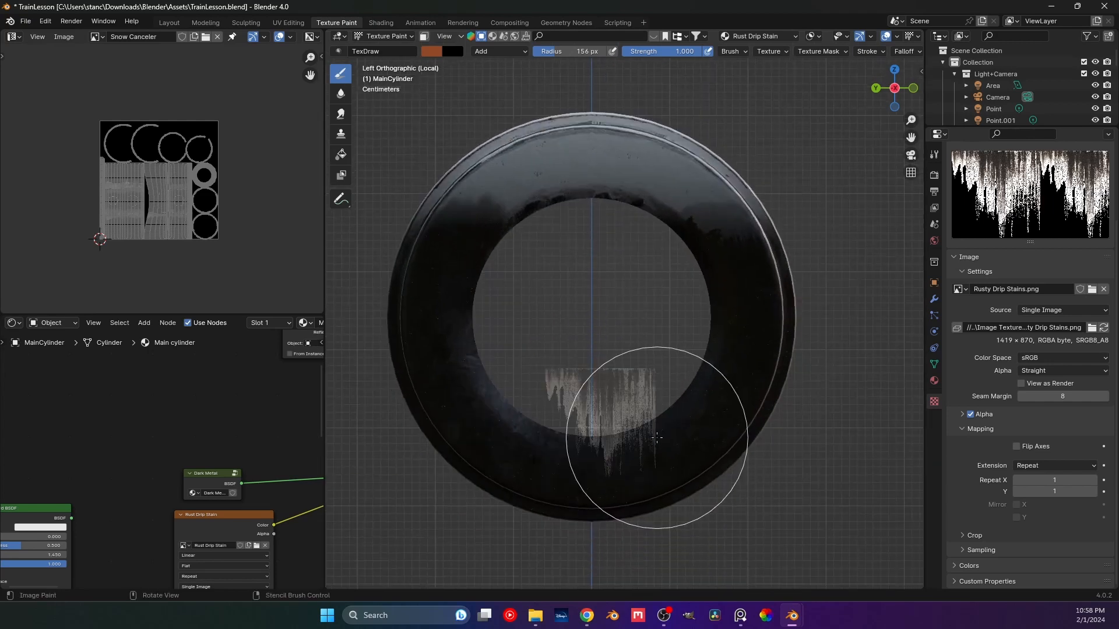
{"action": "right_click_drag", "start_coordinate": [651, 435], "coordinate": [597, 489], "text": "shift"}
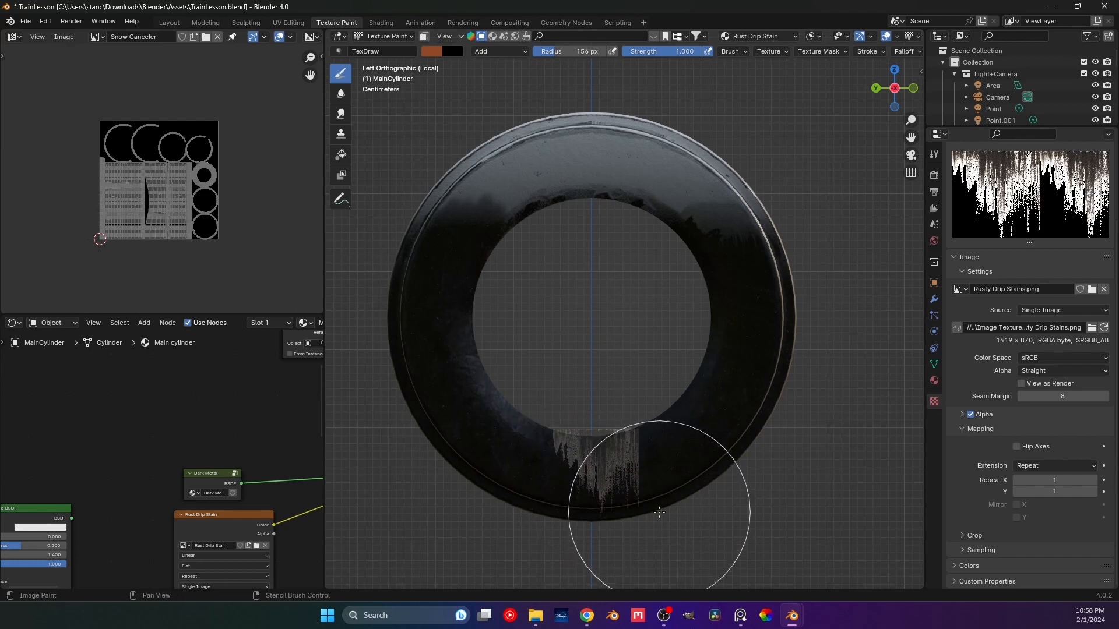
{"action": "mouse_move", "coordinate": [659, 509]}
{"action": "right_mouse_down", "text": "shift"}
{"action": "mouse_move", "coordinate": [632, 492]}
{"action": "mouse_move", "coordinate": [642, 494]}
{"action": "right_mouse_up", "text": "shift"}
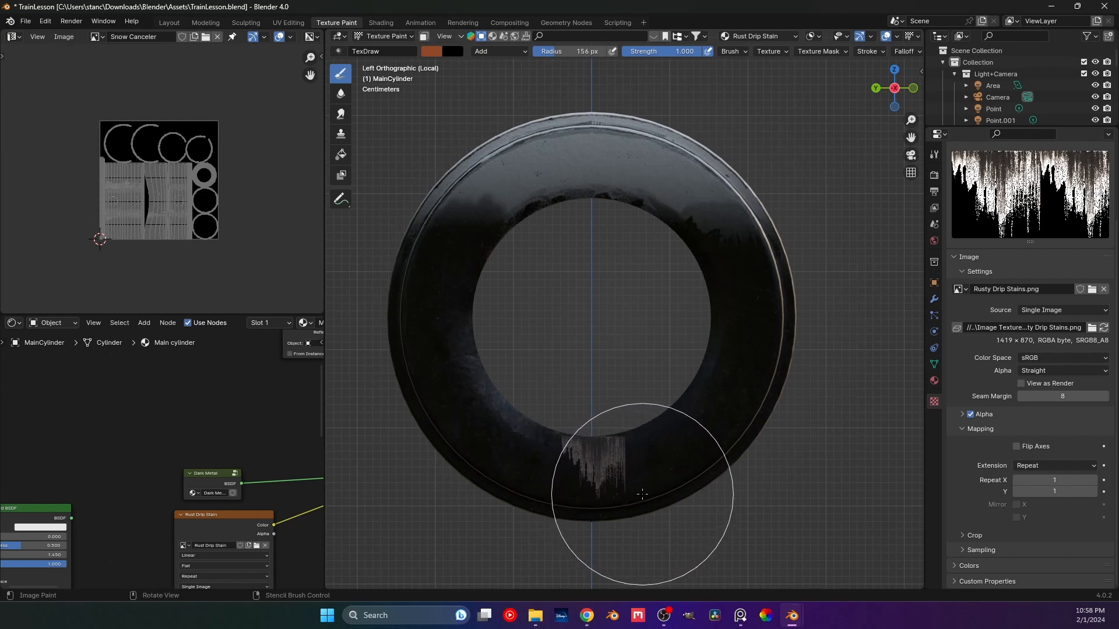
- Show the TexDraw brush settings, inspect the lower ring face for drip stain paint up close, and undo the last action
{"action": "left_click", "coordinate": [932, 159]}
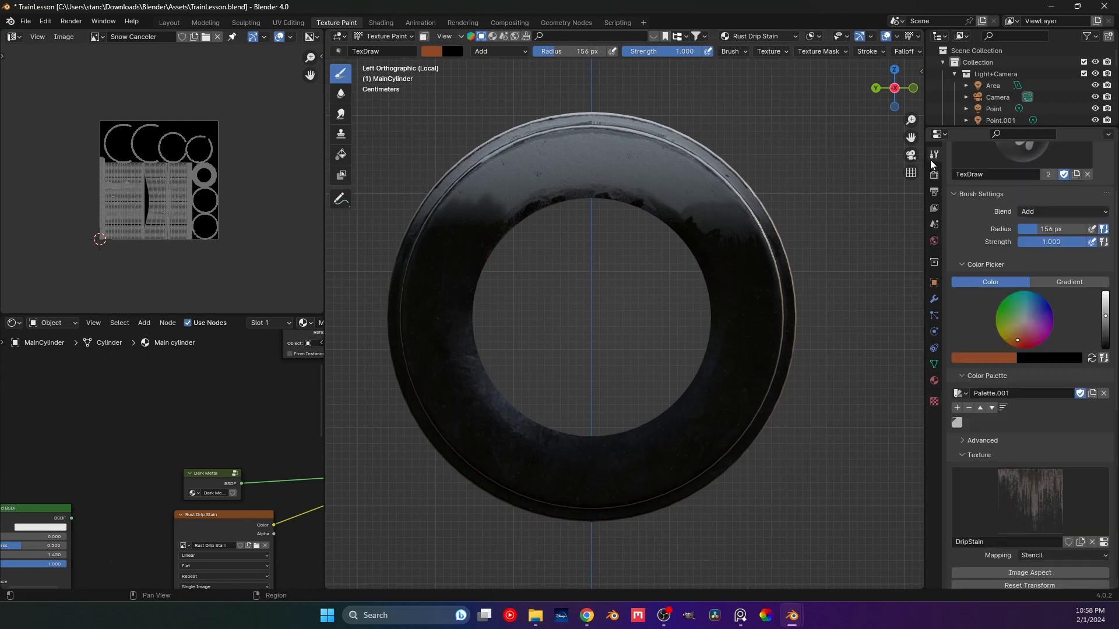
{"action": "scroll", "coordinate": [1016, 399], "scroll_direction": "up", "scroll_amount": 4}
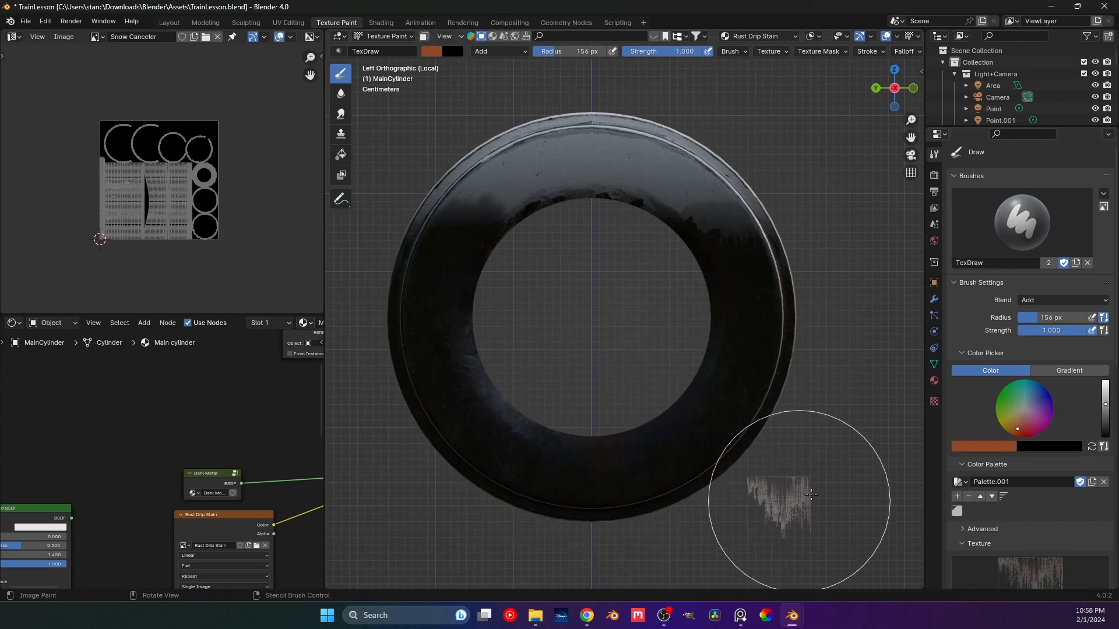
{"action": "scroll", "coordinate": [618, 528], "scroll_direction": "up", "scroll_amount": 3}
{"action": "scroll", "coordinate": [619, 528], "scroll_direction": "up", "scroll_amount": 6}
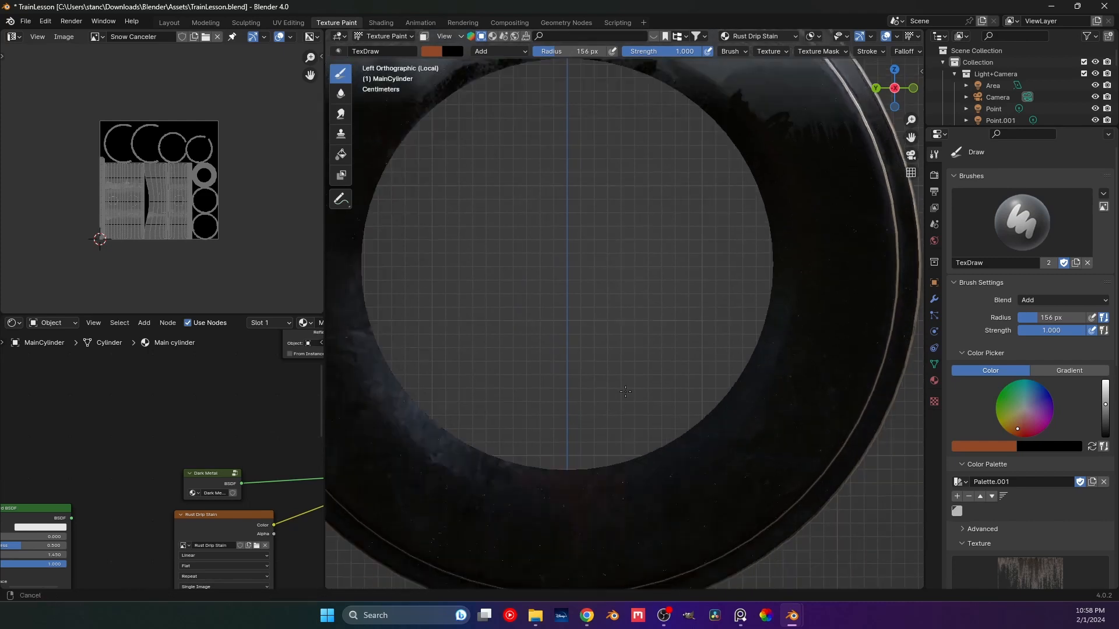
{"action": "scroll", "coordinate": [702, 464], "scroll_direction": "down", "scroll_amount": 8}
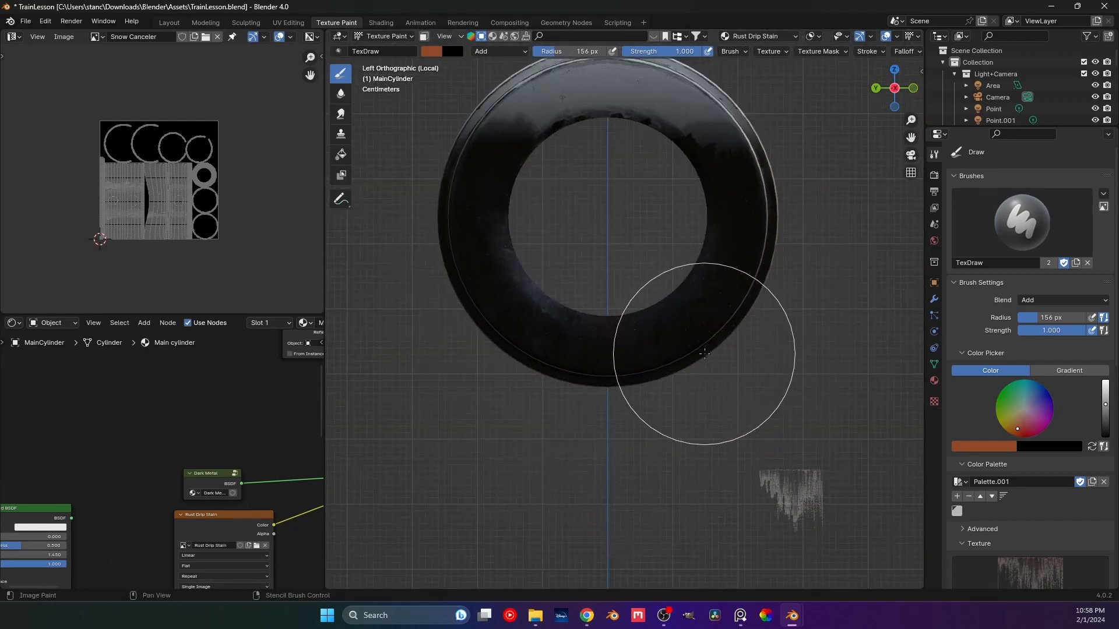
{"action": "middle_click_drag", "start_coordinate": [704, 355], "coordinate": [710, 384], "text": "shift"}
{"action": "key", "text": "ctrl+z"}
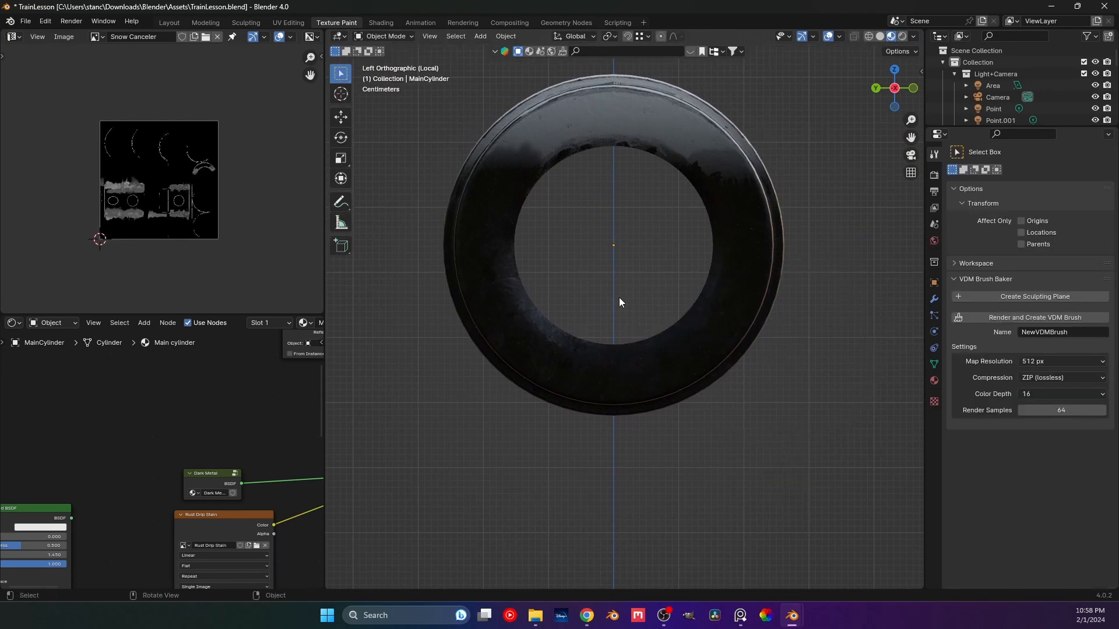
- Put the main cylinder in Edit Mode, display the Rust Drip Stain image in the UV editor, and select its image node in the material
{"action": "left_click", "coordinate": [535, 164]}
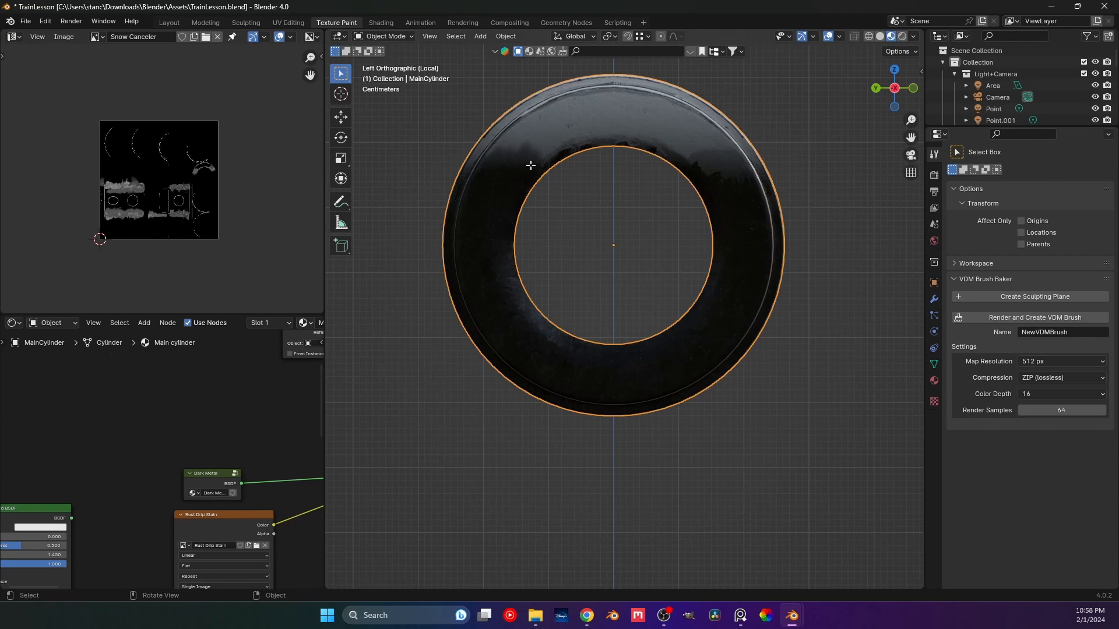
{"action": "key", "text": "Tab"}
{"action": "key", "text": "Tab"}
{"action": "key", "text": "Tab"}
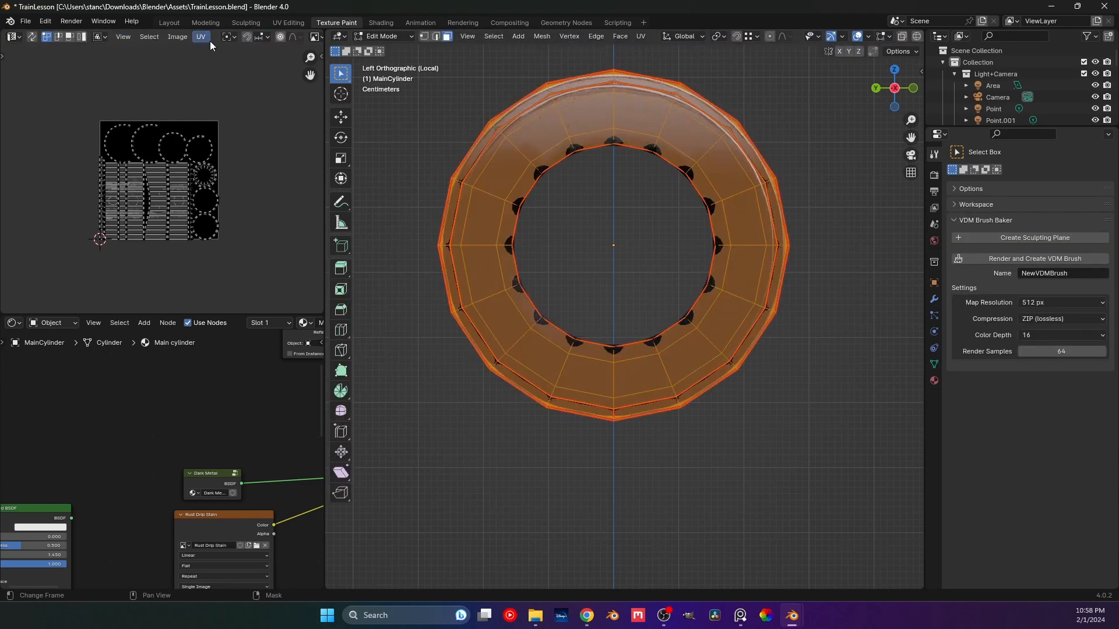
{"action": "scroll", "coordinate": [209, 38], "scroll_direction": "down", "scroll_amount": 5}
{"action": "left_click", "coordinate": [128, 36]}
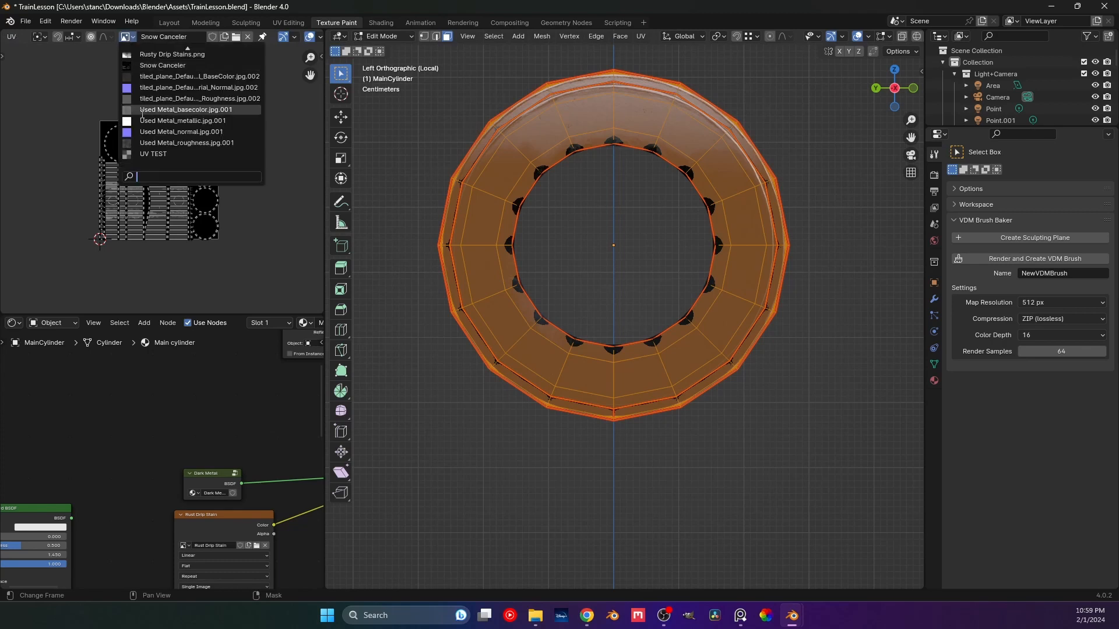
{"action": "scroll", "coordinate": [157, 88], "scroll_direction": "up", "scroll_amount": 1}
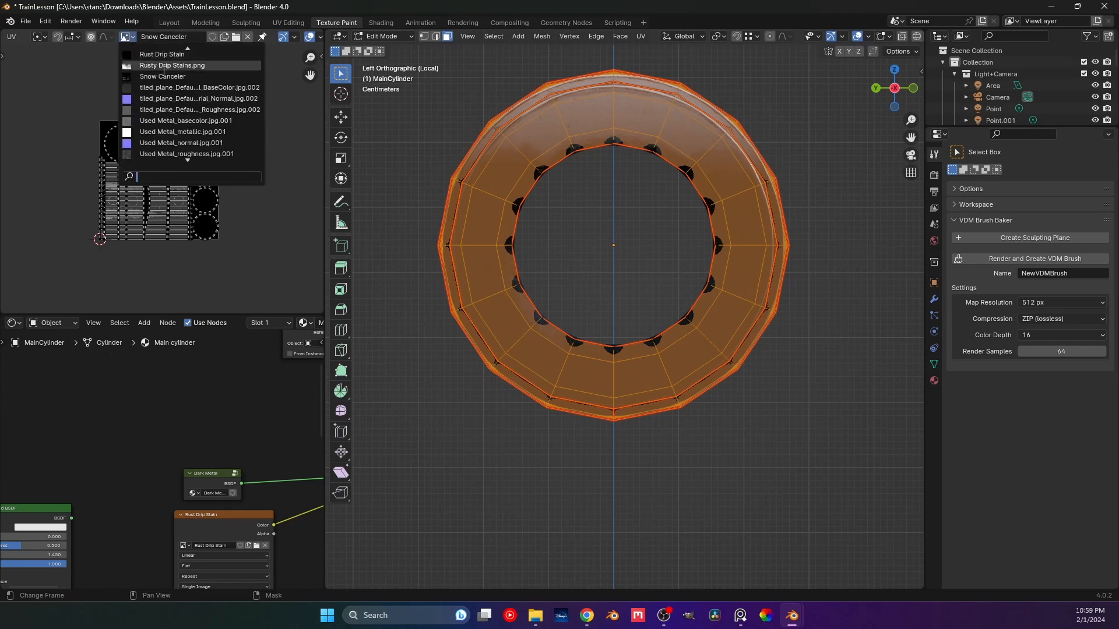
{"action": "left_click", "coordinate": [161, 54]}
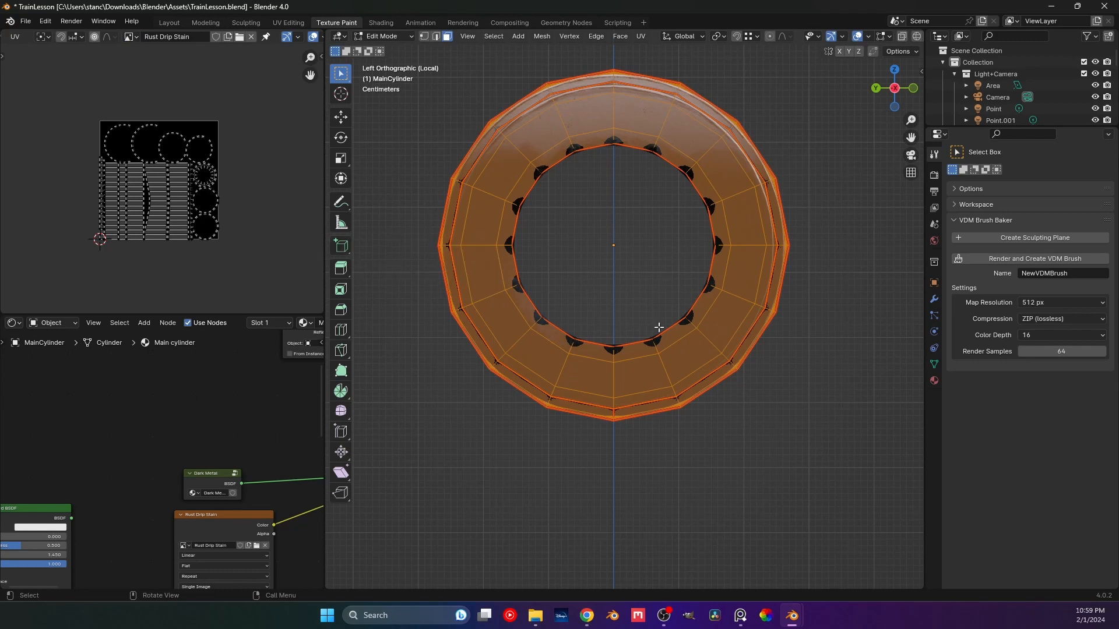
{"action": "middle_click_drag", "start_coordinate": [201, 501], "coordinate": [198, 446]}
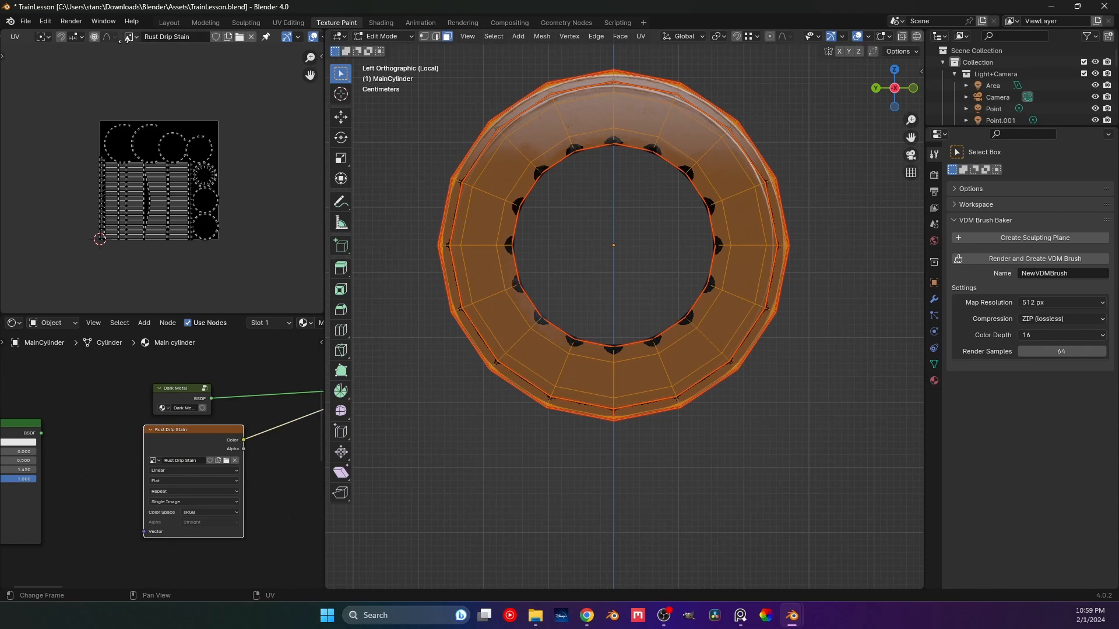
{"action": "scroll", "coordinate": [175, 39], "scroll_direction": "left", "scroll_amount": 3}
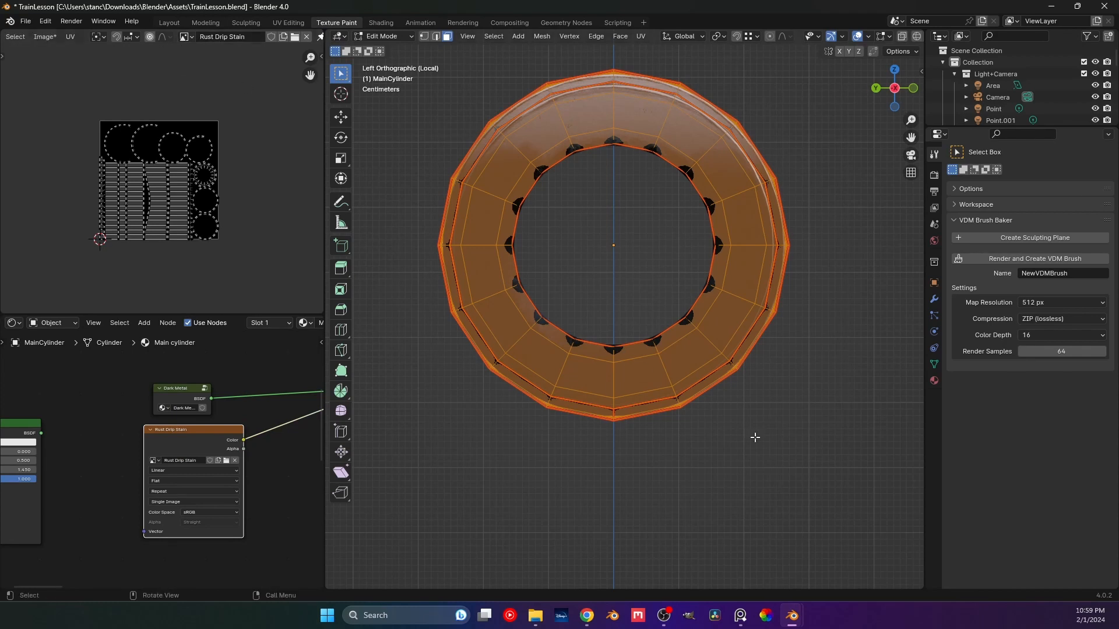
- Leave Edit Mode, check the DripStain brush texture, and return the cylinder to Texture Paint mode
{"action": "key", "text": "Tab"}
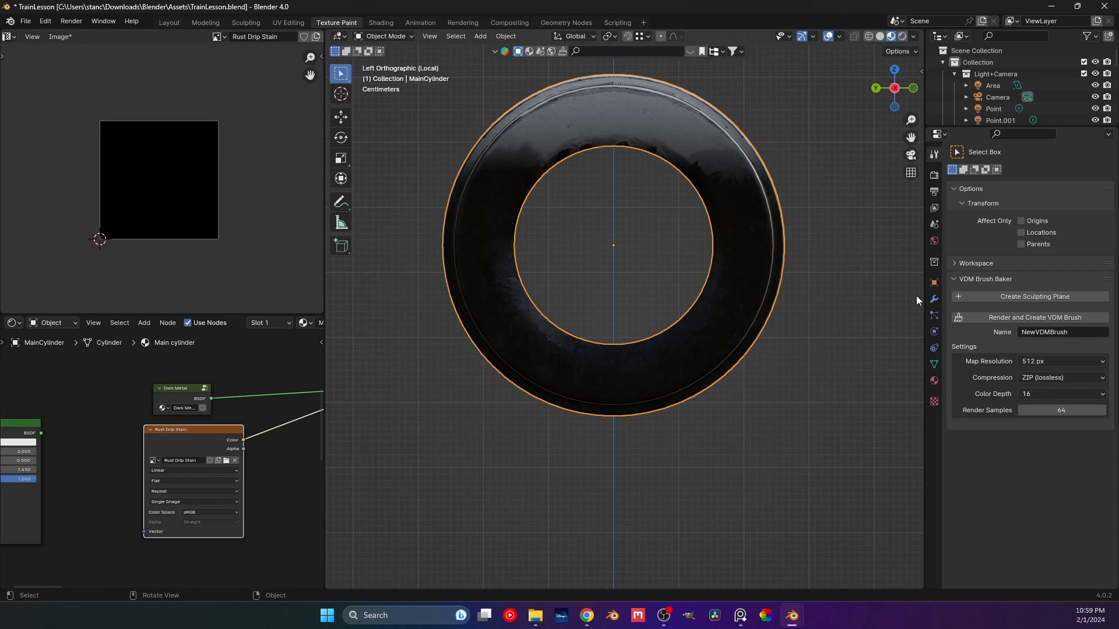
{"action": "left_click", "coordinate": [934, 402]}
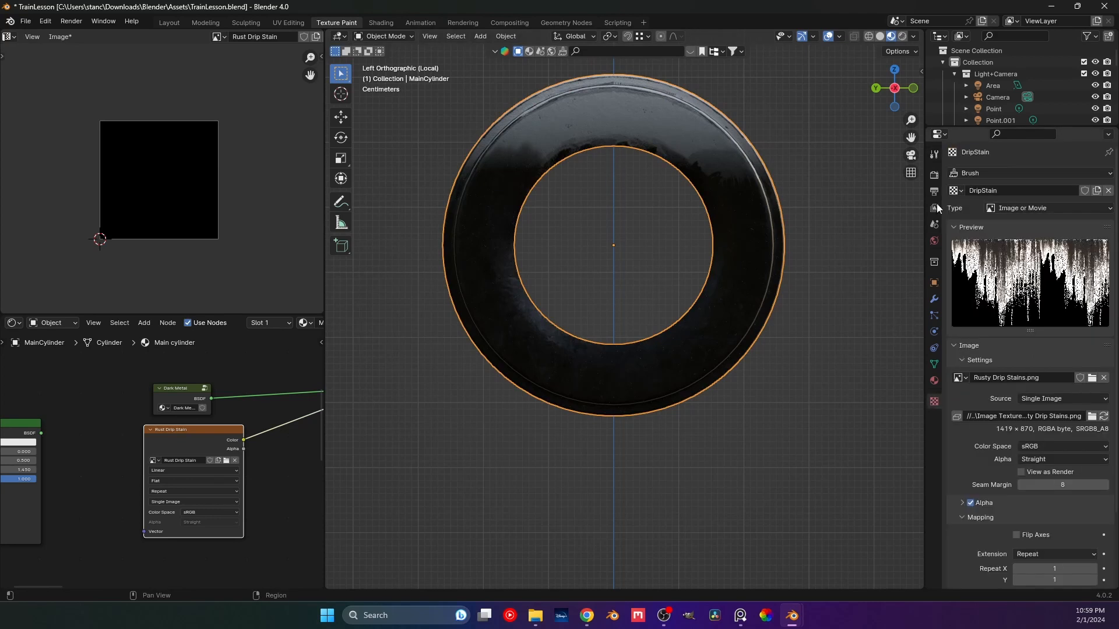
{"action": "left_click", "coordinate": [934, 154]}
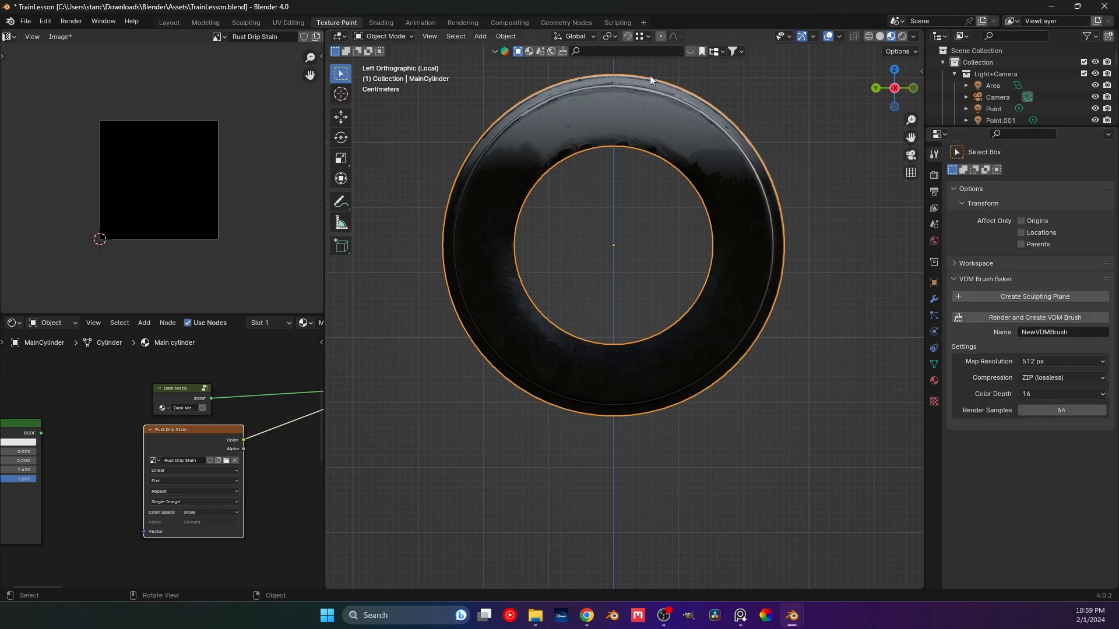
{"action": "left_click", "coordinate": [385, 36]}
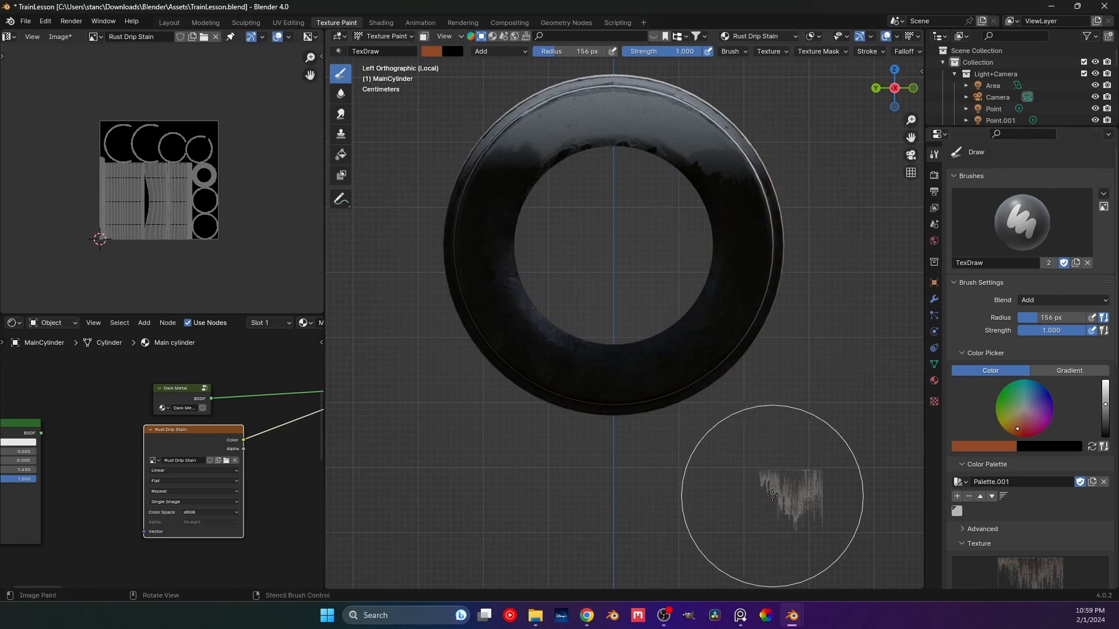
- Place the drip stain stencil just below the front ring's opening and lighten the brush color to a pale orange-tan
{"action": "right_click_drag", "start_coordinate": [751, 512], "coordinate": [587, 367]}
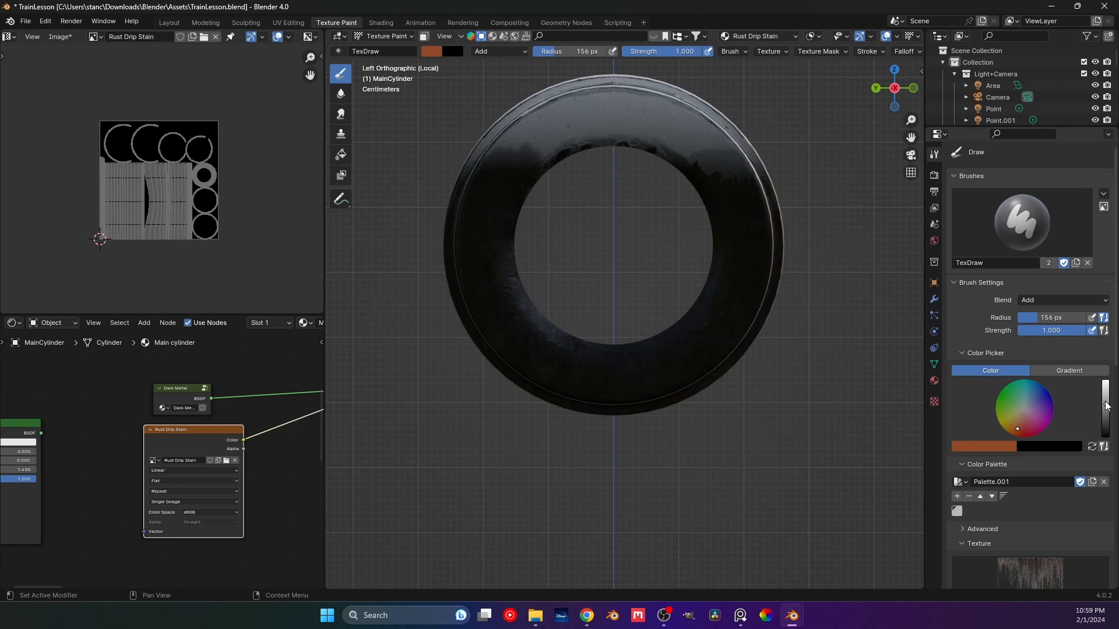
{"action": "left_click_drag", "start_coordinate": [1103, 401], "coordinate": [1105, 400]}
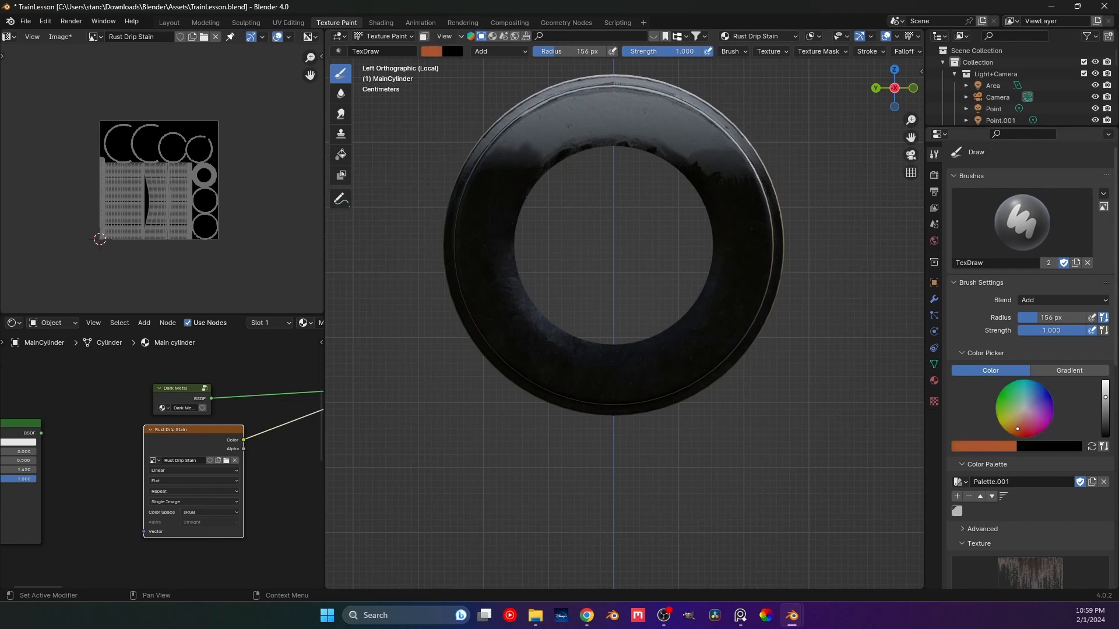
{"action": "left_click", "coordinate": [1020, 424]}
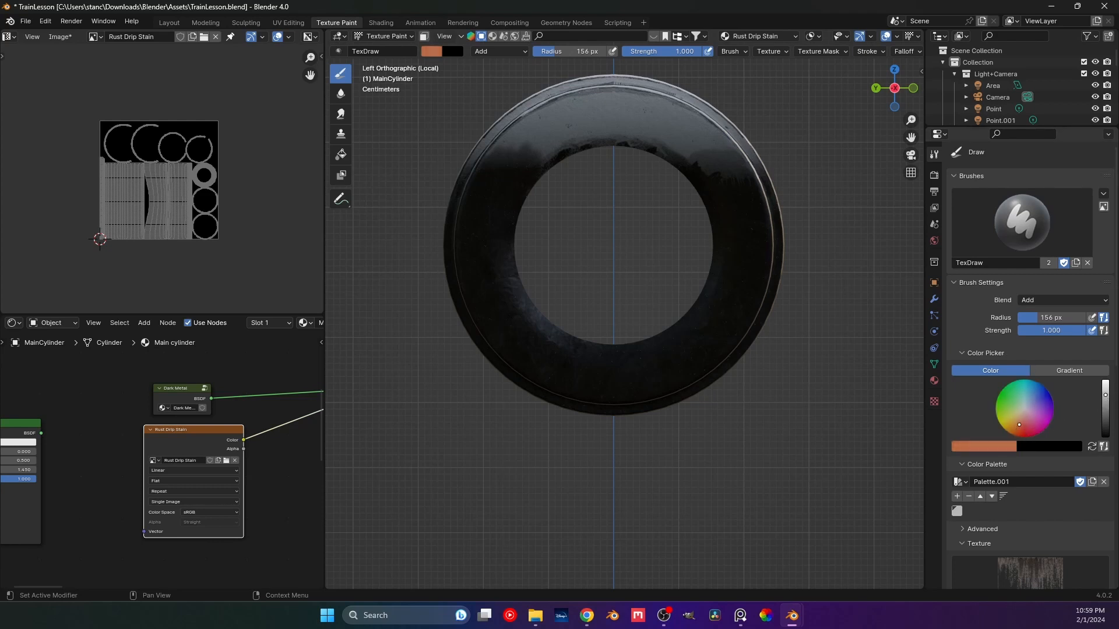
{"action": "left_click_drag", "start_coordinate": [1019, 424], "coordinate": [1018, 420]}
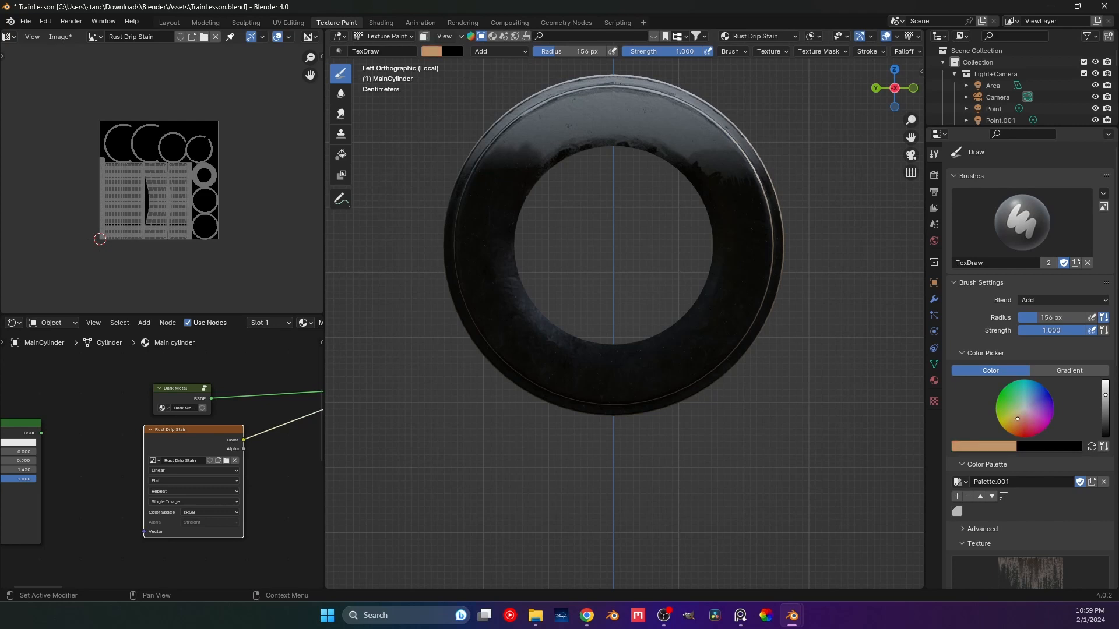
- Paint drip stains along the lower part of the front ring's face, repositioning the stencil around the opening, and move it clear of the cylinder
{"action": "left_click", "coordinate": [612, 377]}
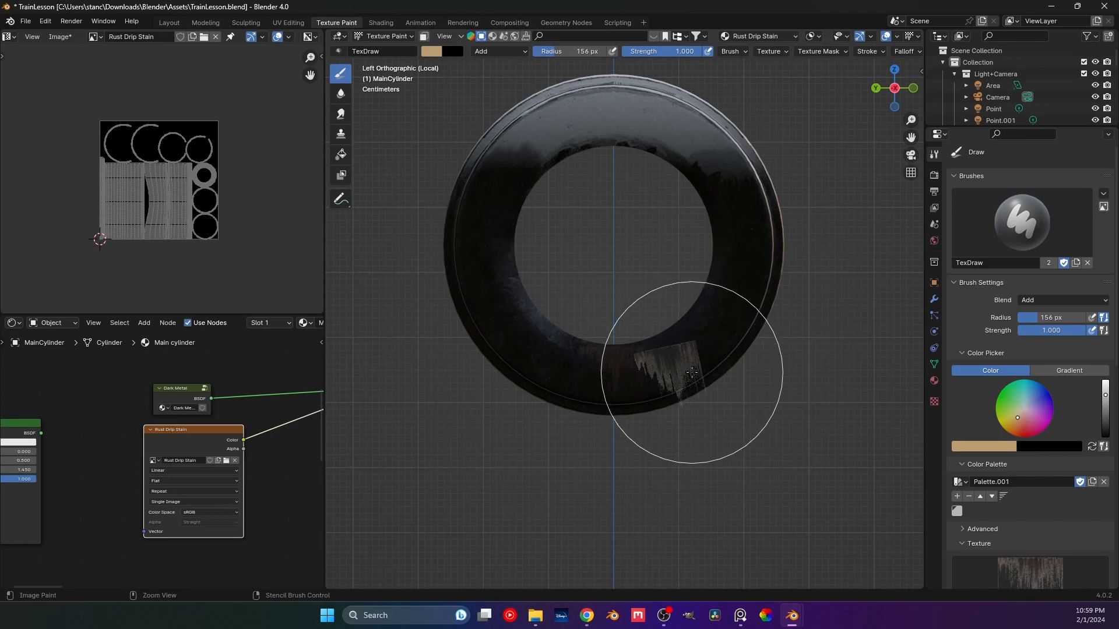
{"action": "mouse_move", "coordinate": [689, 373]}
{"action": "left_mouse_down"}
{"action": "mouse_move", "coordinate": [686, 365]}
{"action": "mouse_move", "coordinate": [689, 380]}
{"action": "left_mouse_up"}
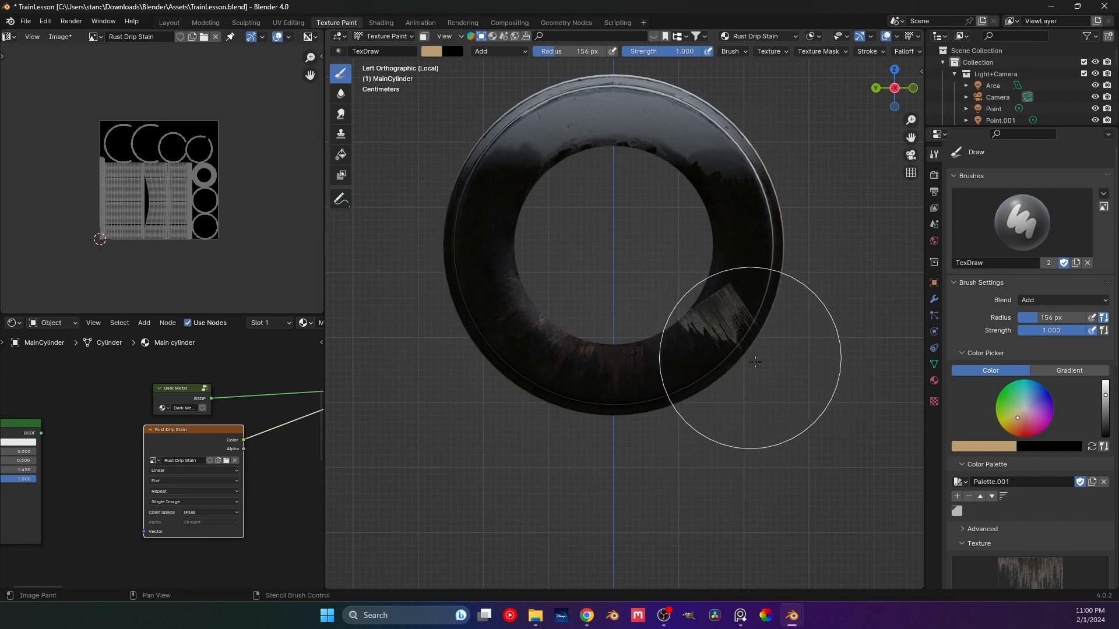
{"action": "mouse_move", "coordinate": [767, 362]}
{"action": "right_mouse_down"}
{"action": "mouse_move", "coordinate": [738, 337]}
{"action": "mouse_move", "coordinate": [745, 357]}
{"action": "right_mouse_up"}
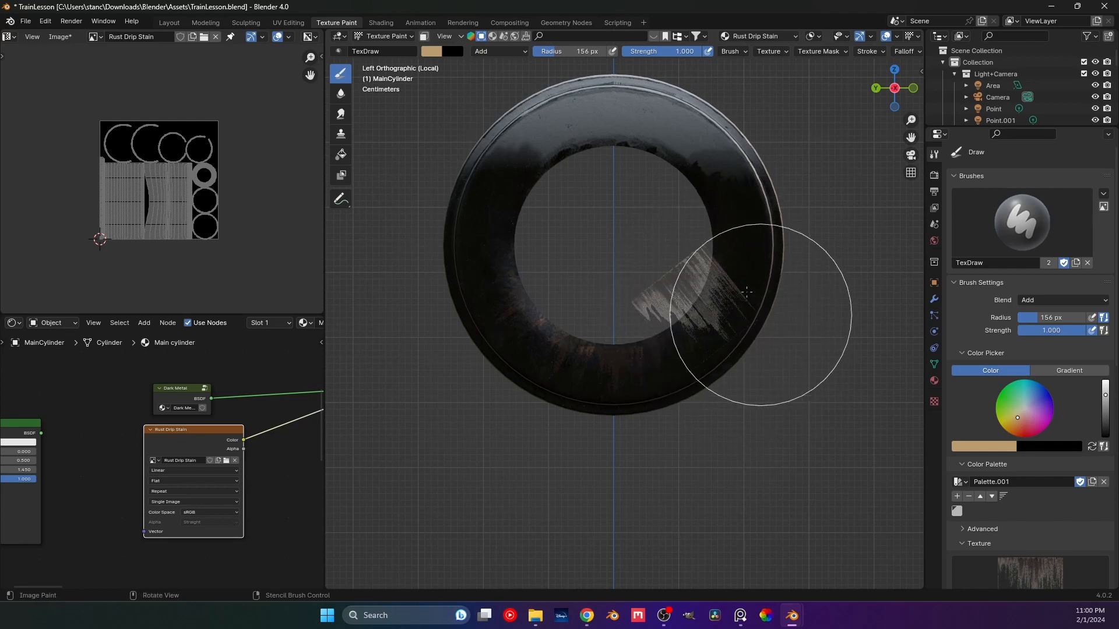
{"action": "right_click_drag", "start_coordinate": [697, 337], "coordinate": [785, 447]}
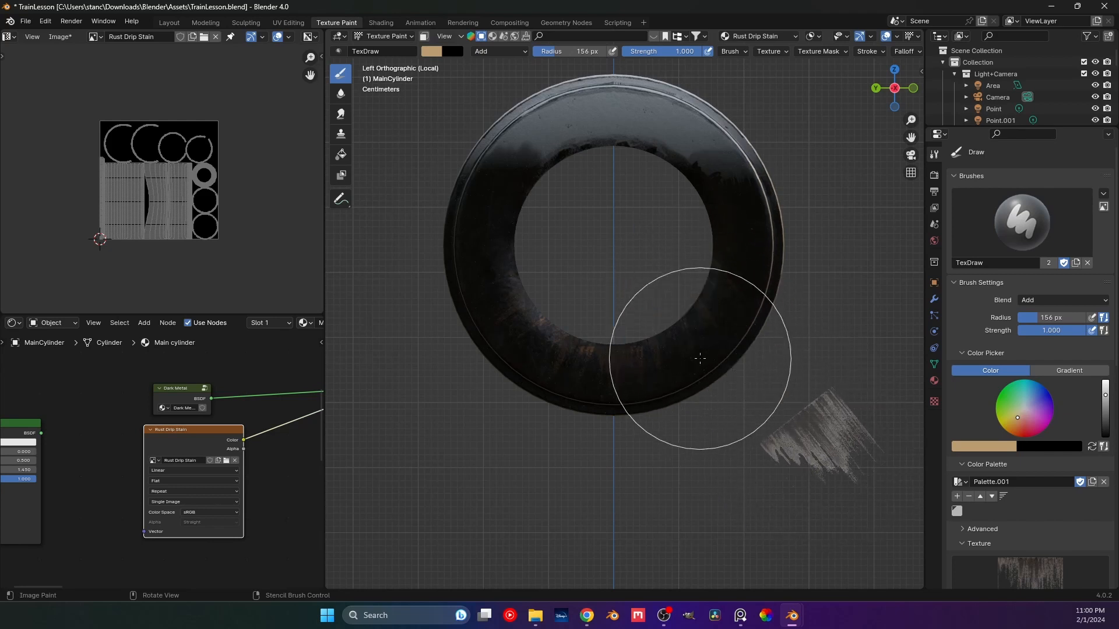
- Exit the cylinder's isolated view to show the whole train, and examine the painted front ring from an angle and through the camera
{"action": "middle_click_drag", "start_coordinate": [702, 354], "coordinate": [674, 365]}
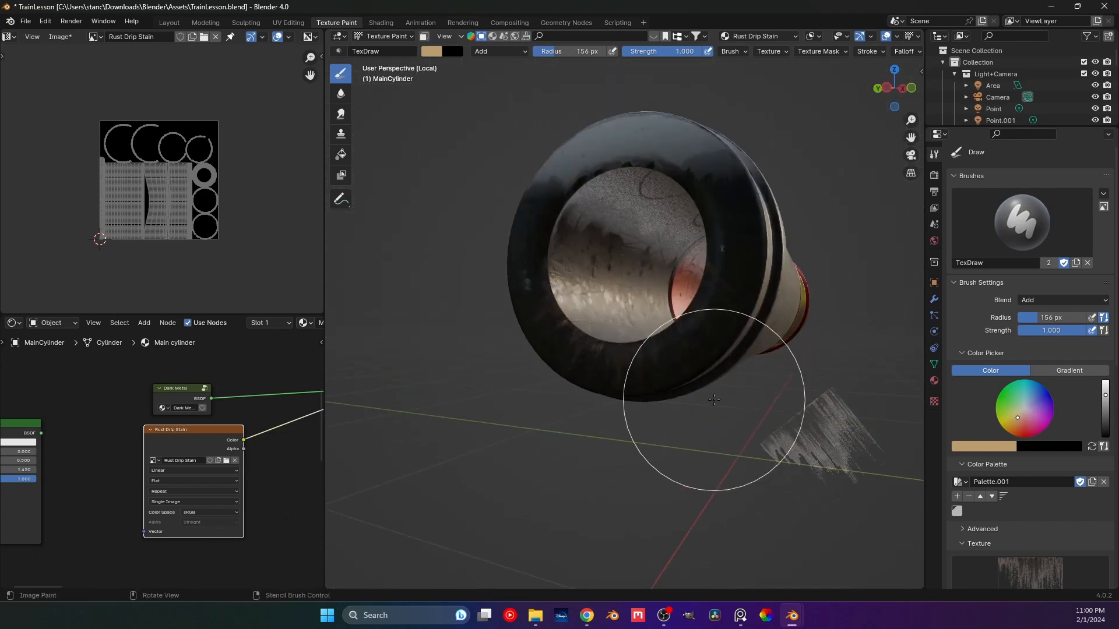
{"action": "key", "text": "KP_Divide"}
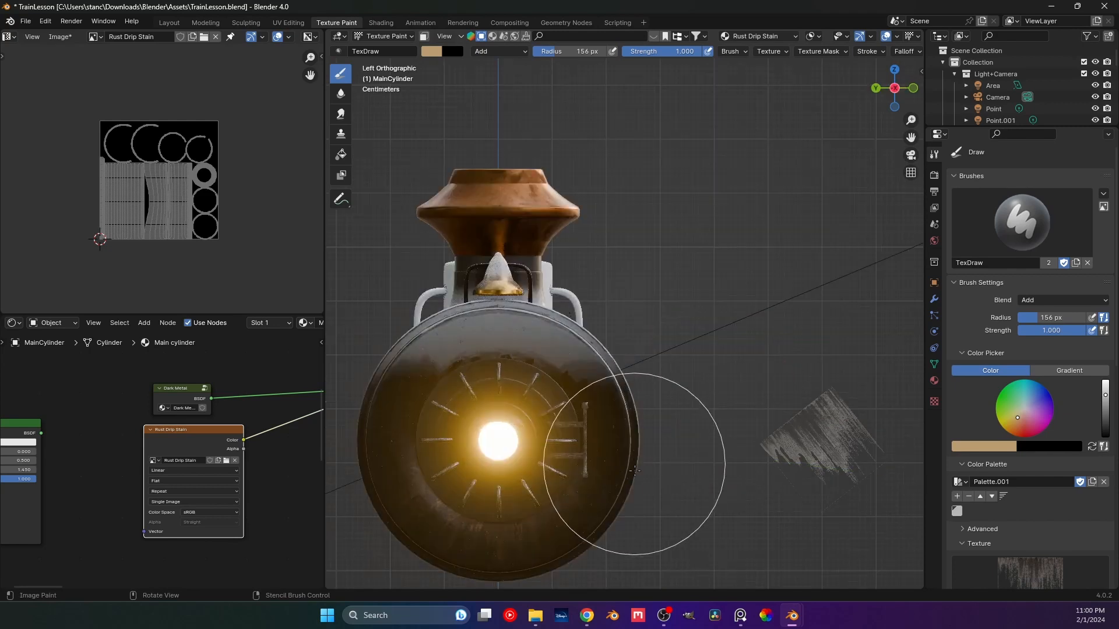
{"action": "middle_click_drag", "start_coordinate": [648, 331], "coordinate": [728, 400]}
{"action": "scroll", "coordinate": [649, 374], "scroll_direction": "up", "scroll_amount": 3}
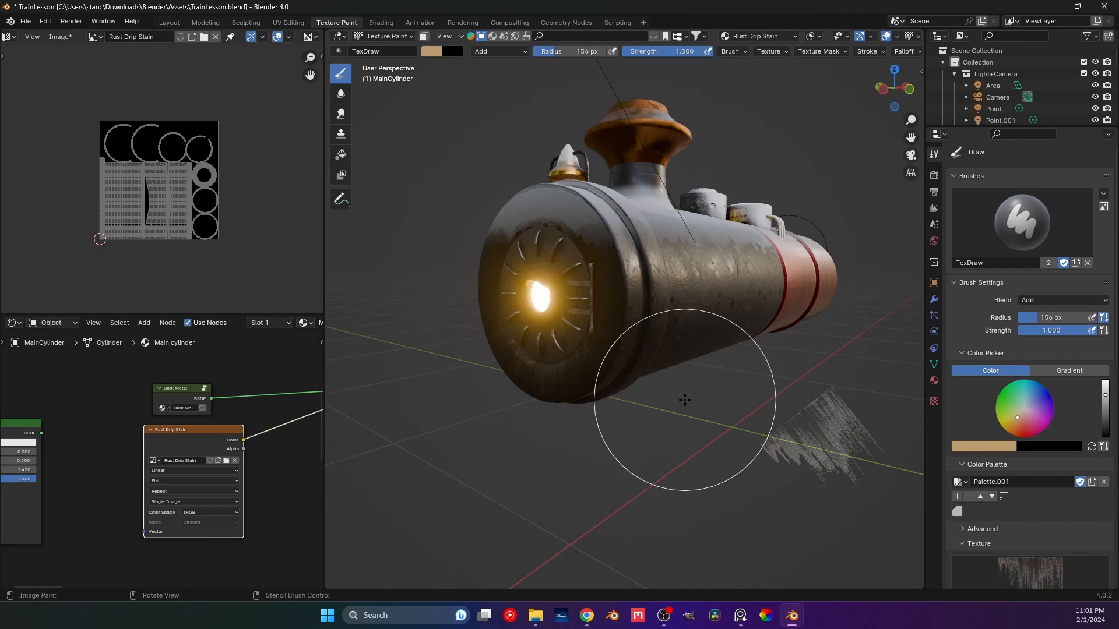
{"action": "key", "text": "KP_0"}
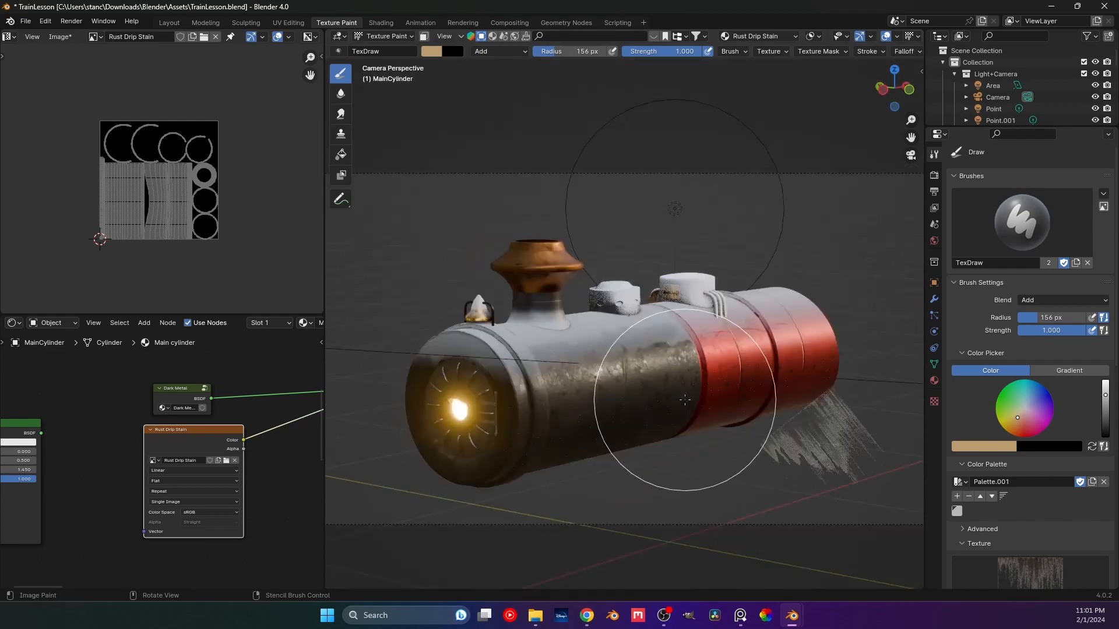